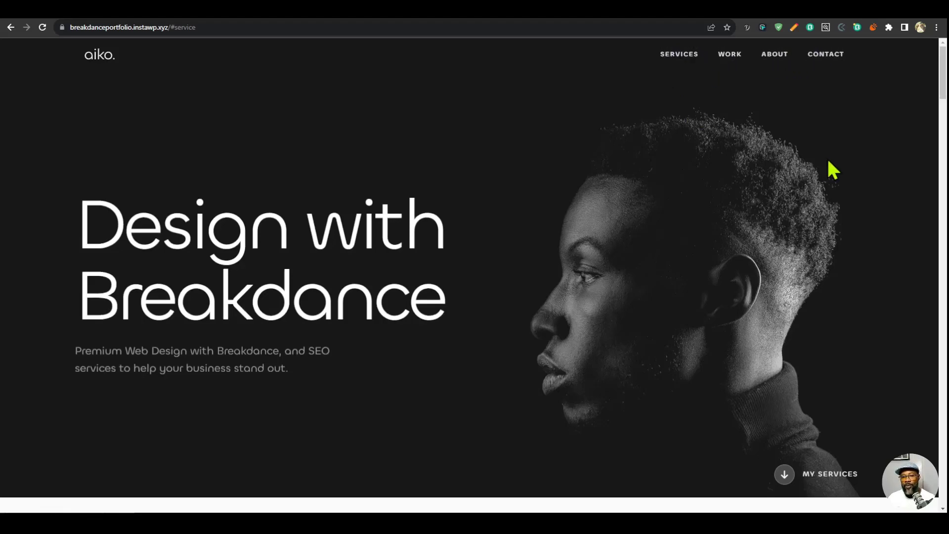
- Examine the portfolio homepage's hero section and how it fades and gets covered while scrolling to the logo strip
scroll(823, 168, "down", 2)
scroll(829, 165, "up", 2)
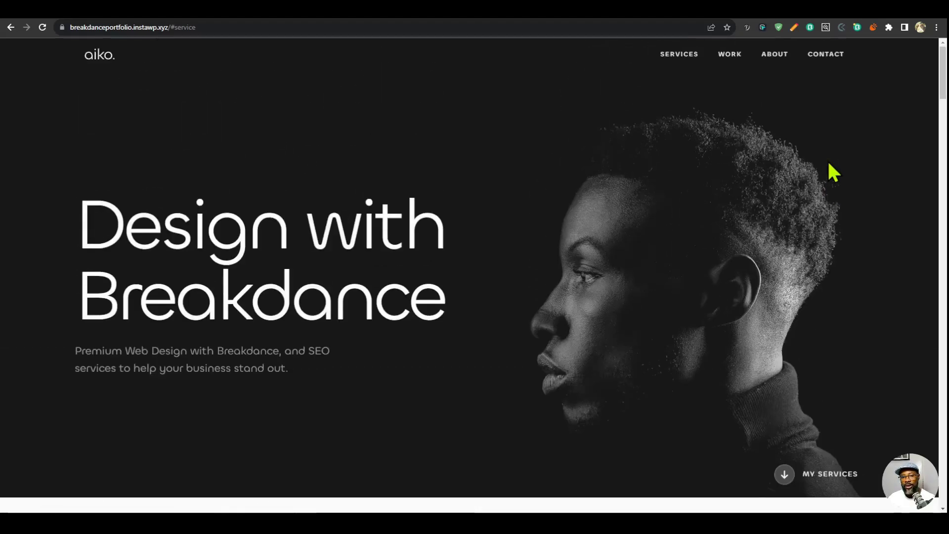
scroll(829, 165, "down", 3)
scroll(829, 165, "down", 1)
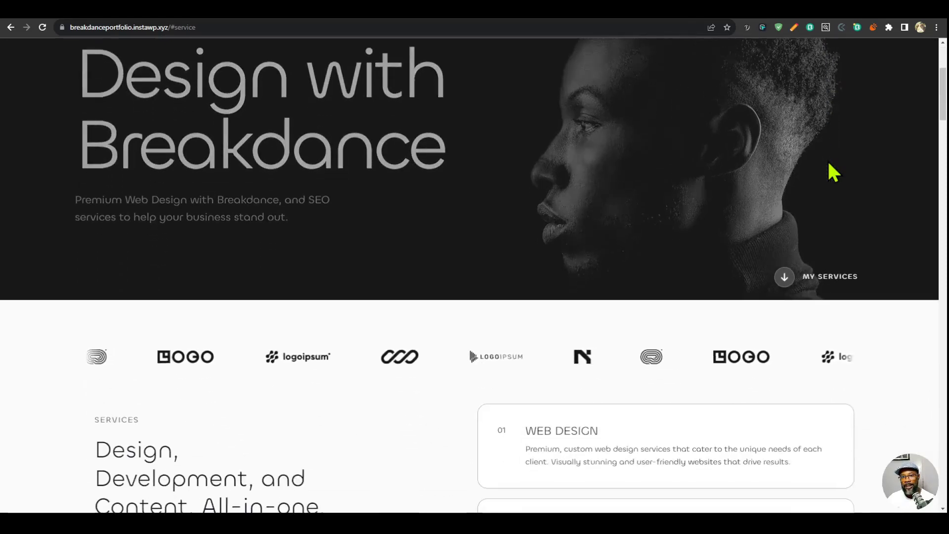
scroll(829, 165, "up", 2)
scroll(829, 165, "down", 3)
scroll(828, 164, "up", 3)
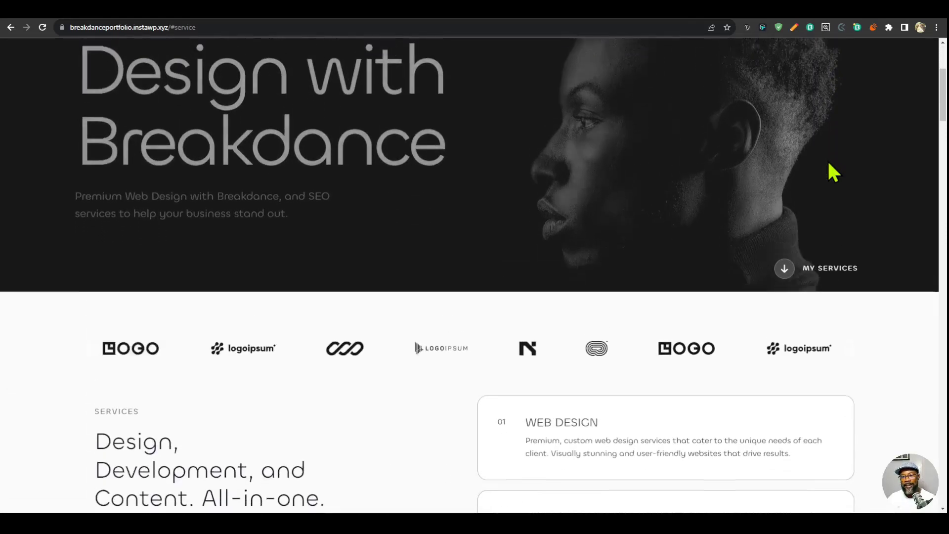
scroll(829, 164, "down", 3)
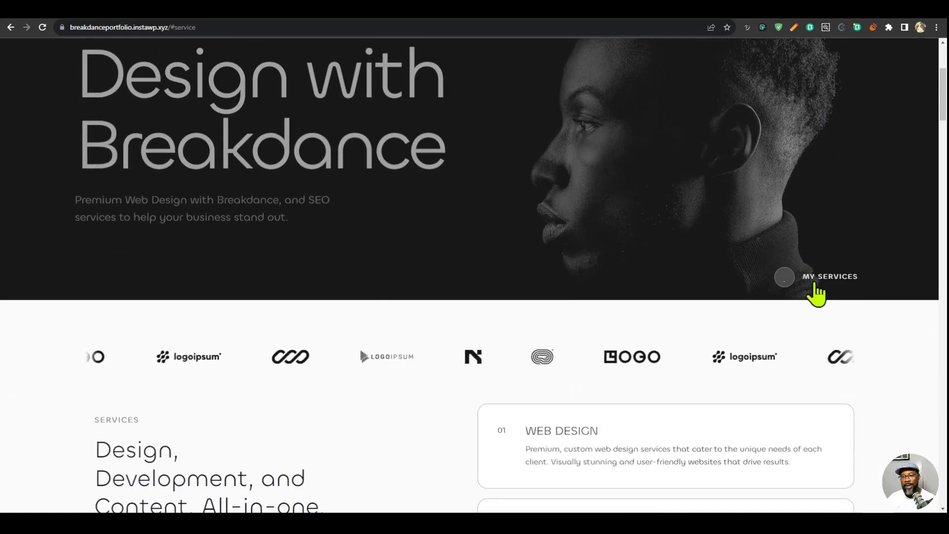
scroll(847, 240, "up", 3)
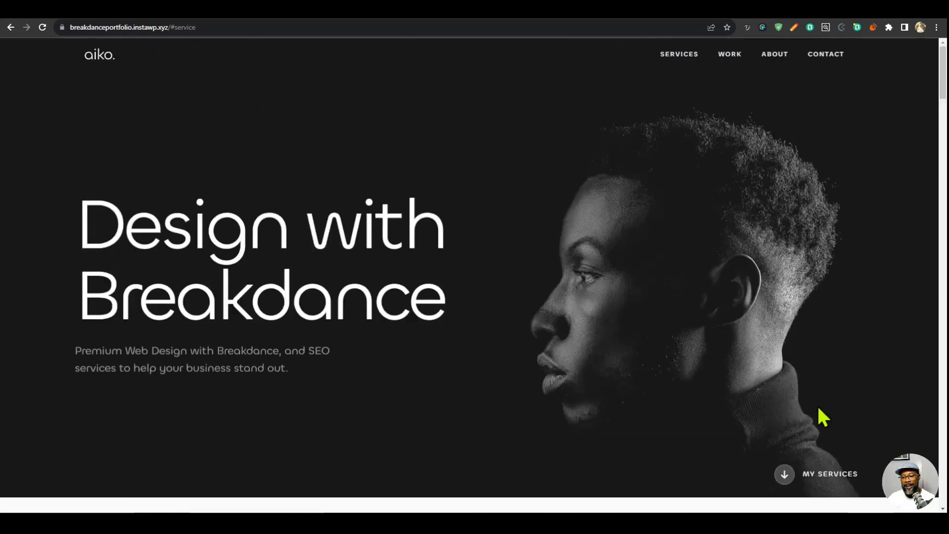
- Jump from the hero to the Services section and examine how its service cards stack
left_click(835, 474)
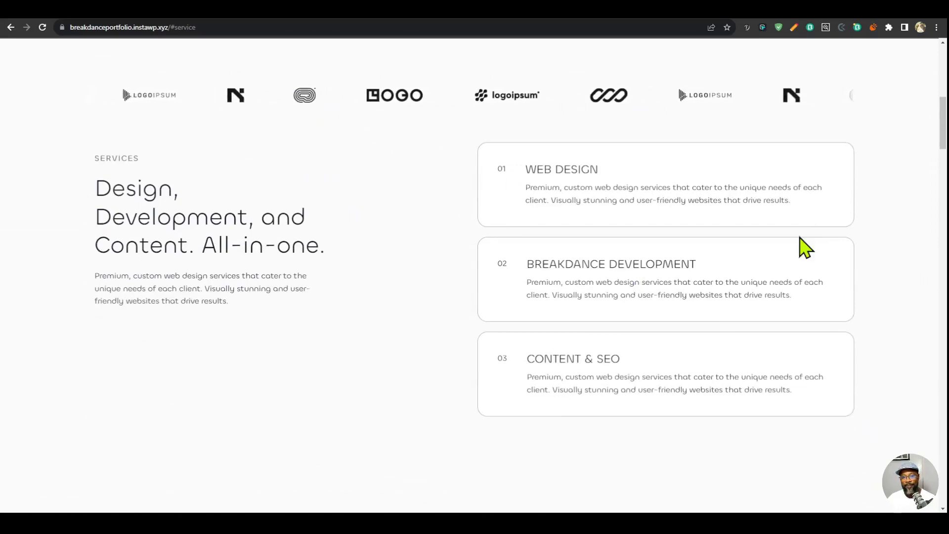
scroll(841, 164, "down", 1)
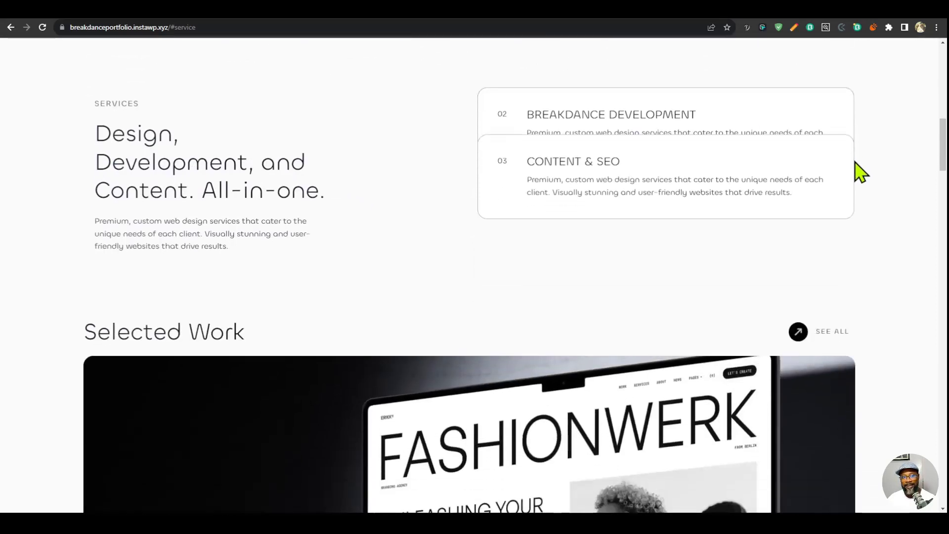
scroll(860, 171, "up", 3)
scroll(878, 225, "down", 5)
- Examine the Selected Work section with the stacking Erikk, Alvy and Fylla project cards
scroll(877, 226, "down", 3)
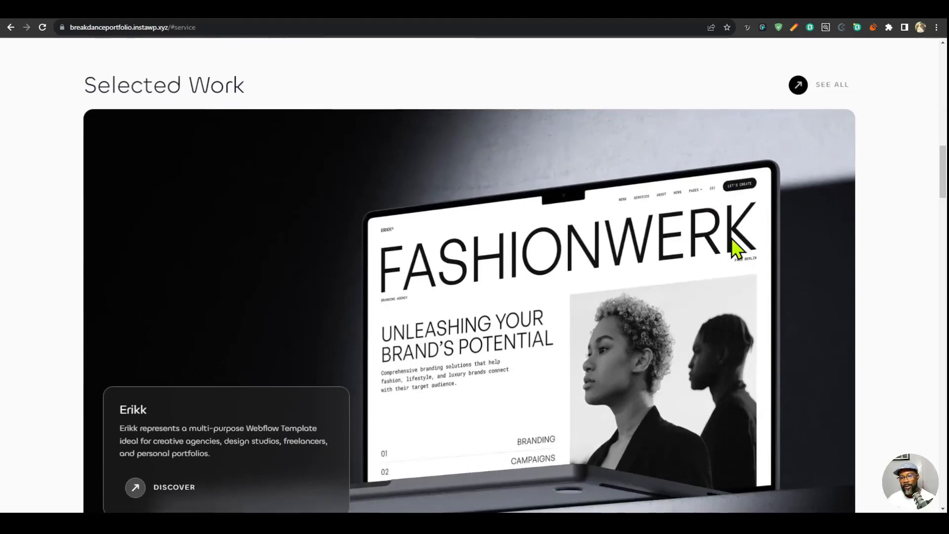
scroll(811, 217, "down", 5)
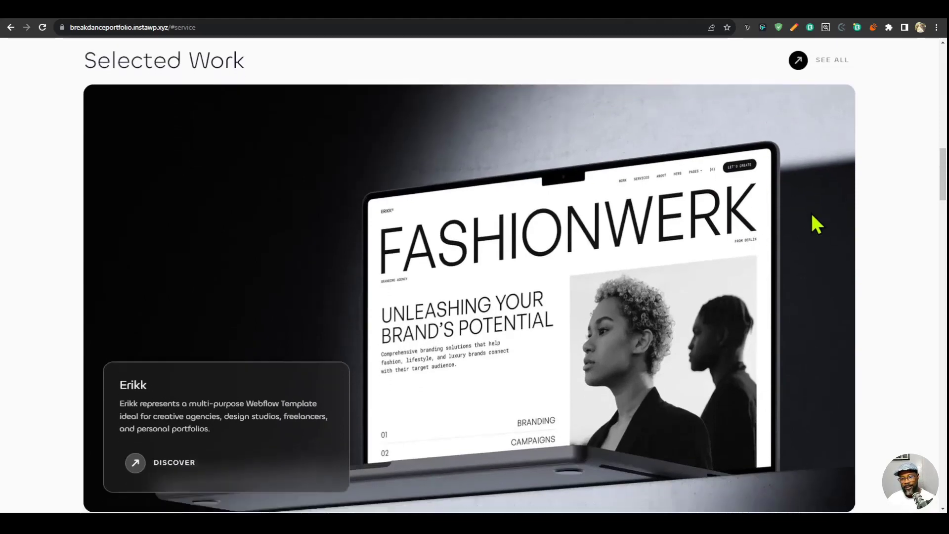
scroll(811, 220, "down", 3)
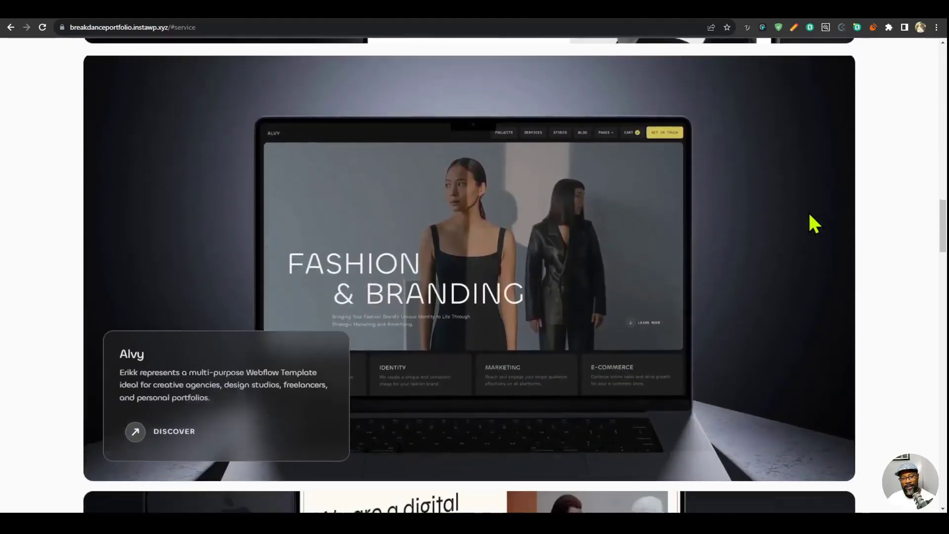
scroll(278, 137, "up", 2)
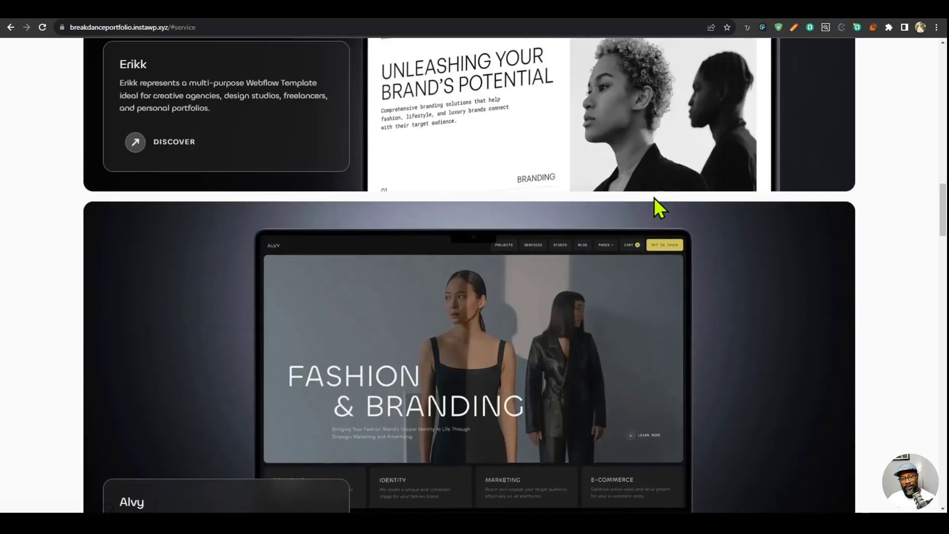
scroll(655, 196, "down", 3)
scroll(655, 197, "down", 2)
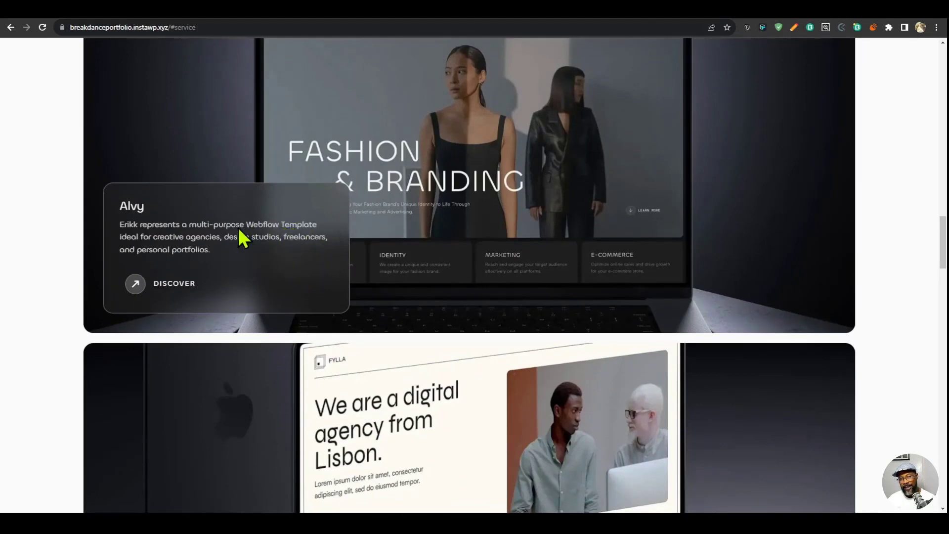
scroll(313, 261, "down", 2)
scroll(303, 271, "up", 2)
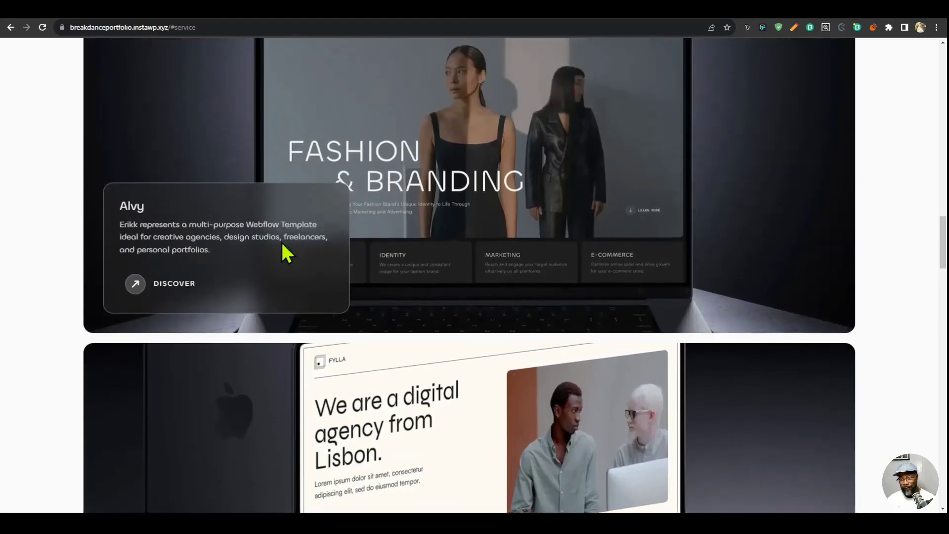
scroll(89, 285, "down", 7)
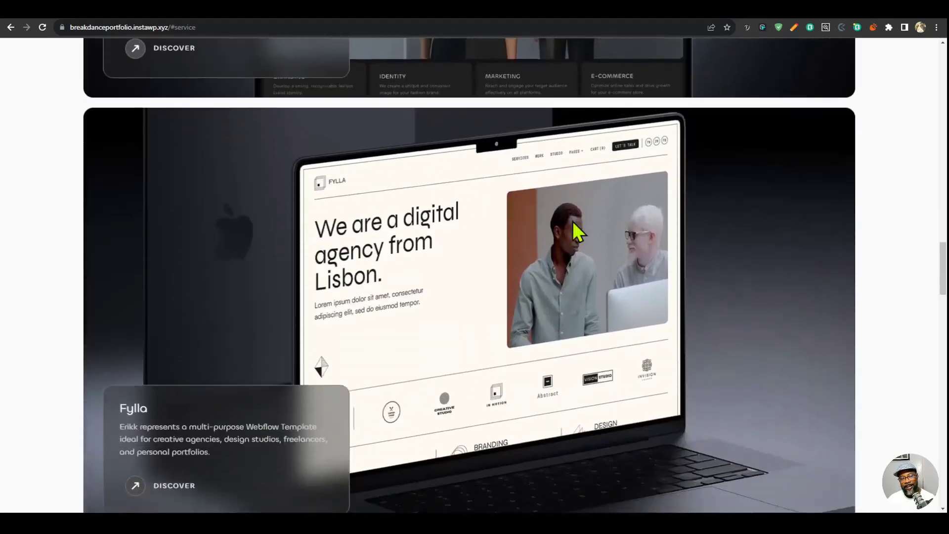
- Examine the My Process section with its Concept, Design and Breakdance cards and the Get in Touch button
scroll(598, 218, "down", 3)
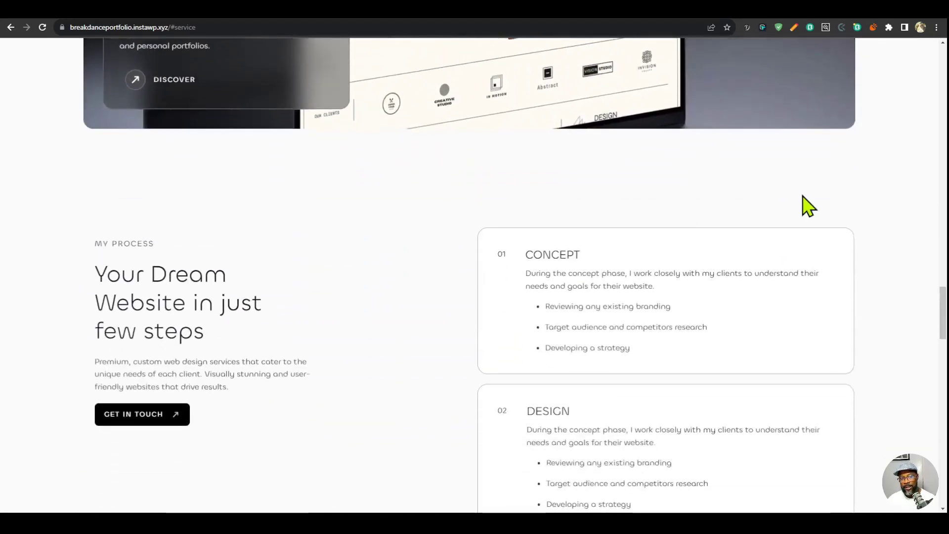
scroll(809, 207, "down", 5)
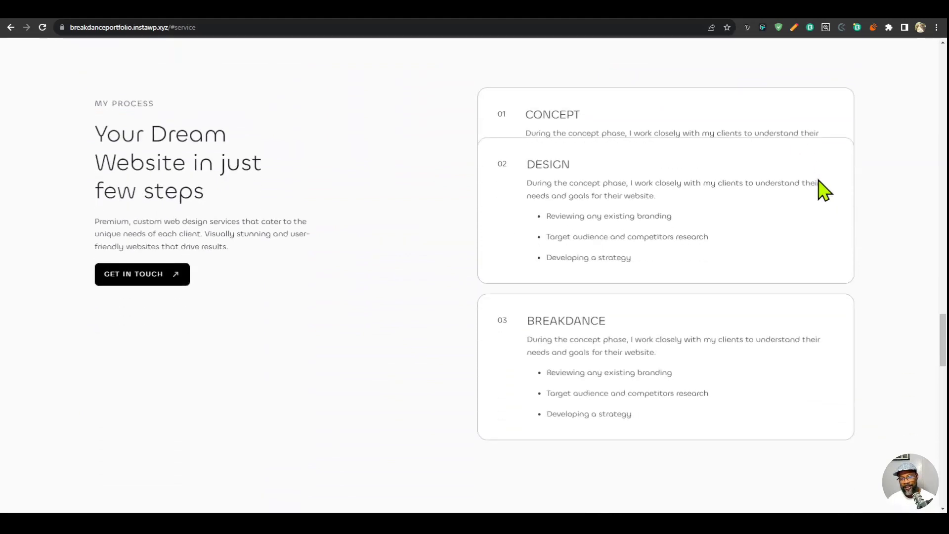
scroll(771, 193, "down", 2)
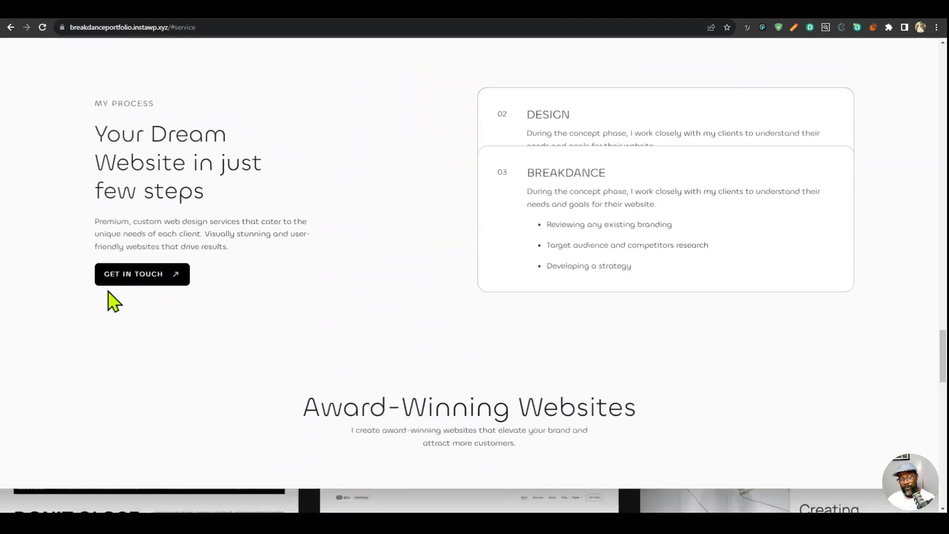
scroll(636, 240, "up", 10)
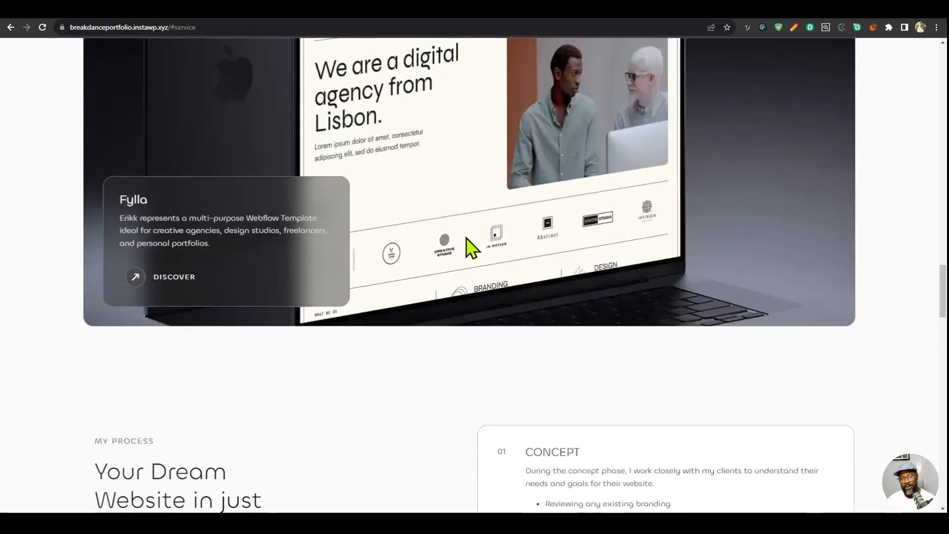
scroll(396, 301, "down", 10)
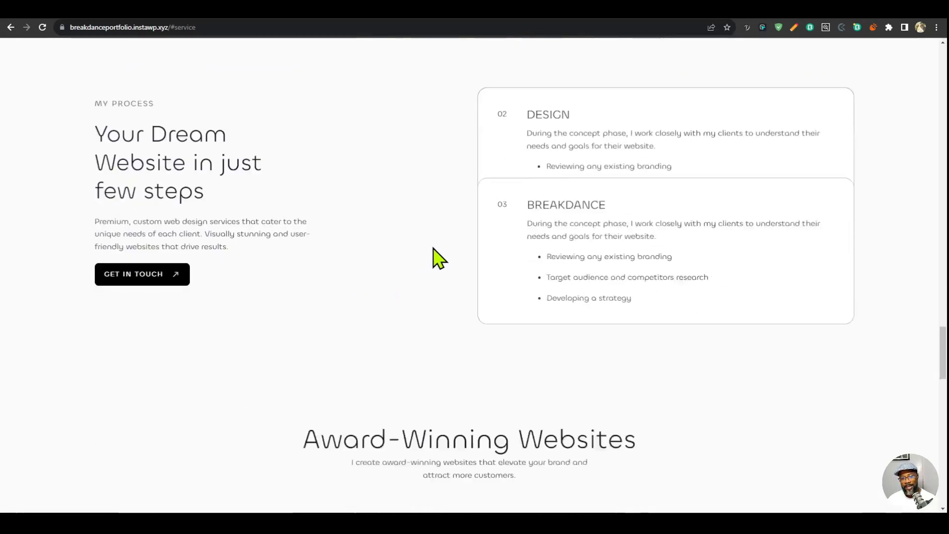
- Examine the Award-Winning Websites section and how its screenshot columns move during scrolling
scroll(482, 258, "down", 7)
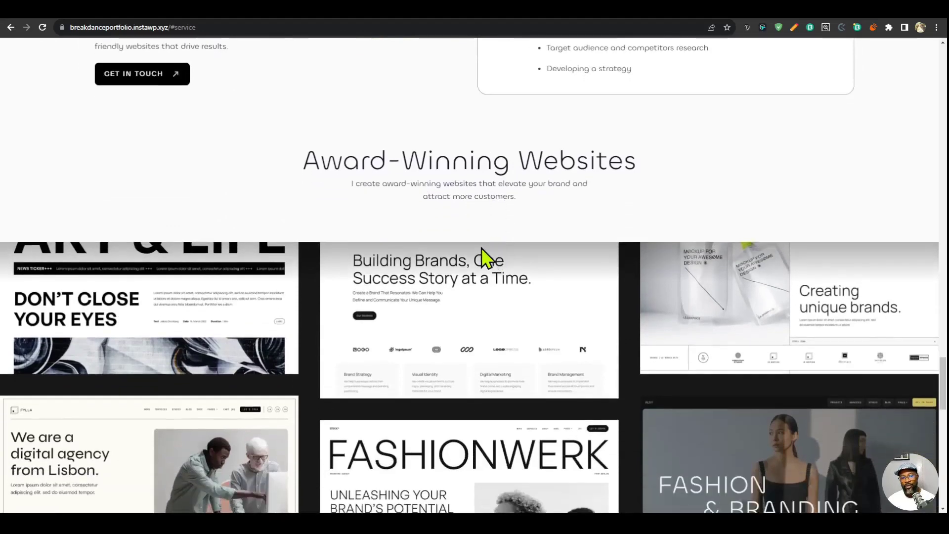
scroll(821, 181, "up", 5)
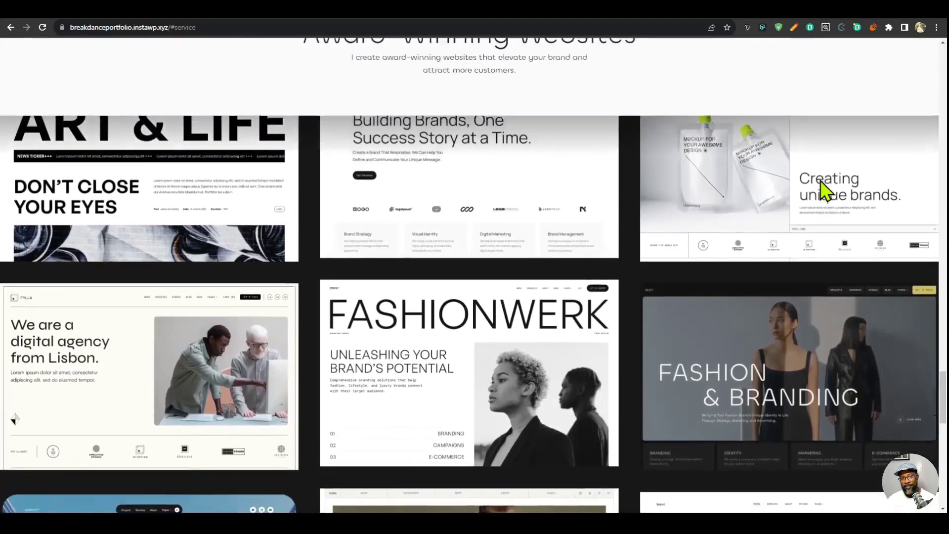
scroll(824, 188, "down", 3)
scroll(179, 235, "down", 2)
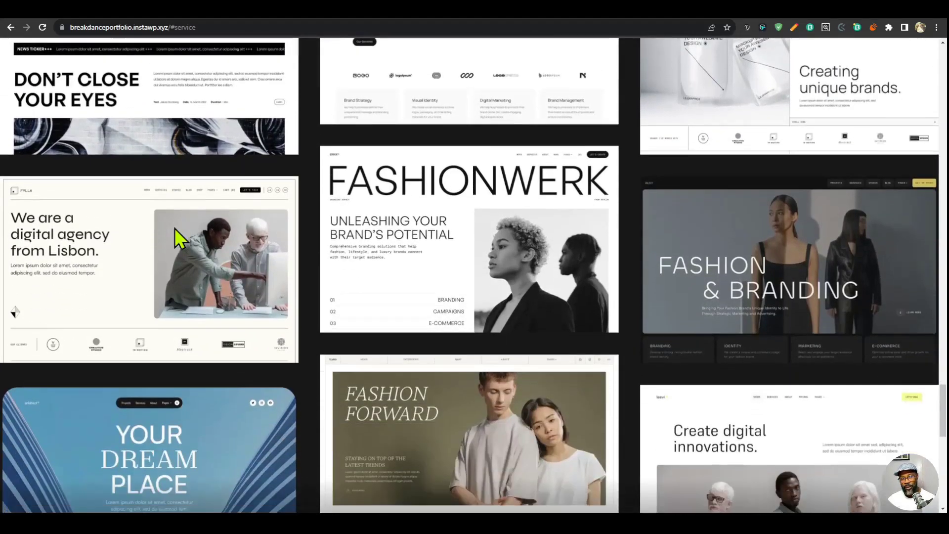
scroll(180, 235, "up", 5)
scroll(195, 198, "down", 4)
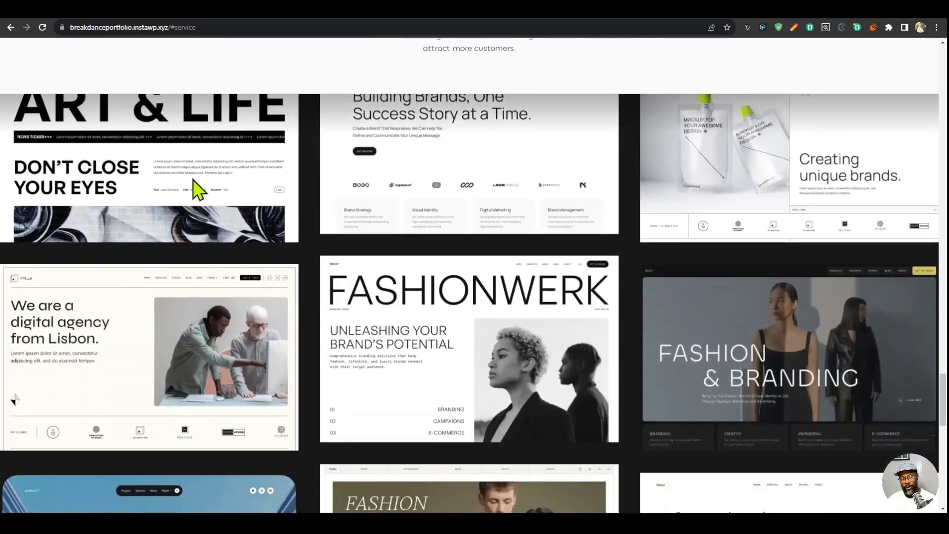
scroll(542, 282, "up", 3)
scroll(613, 286, "down", 5)
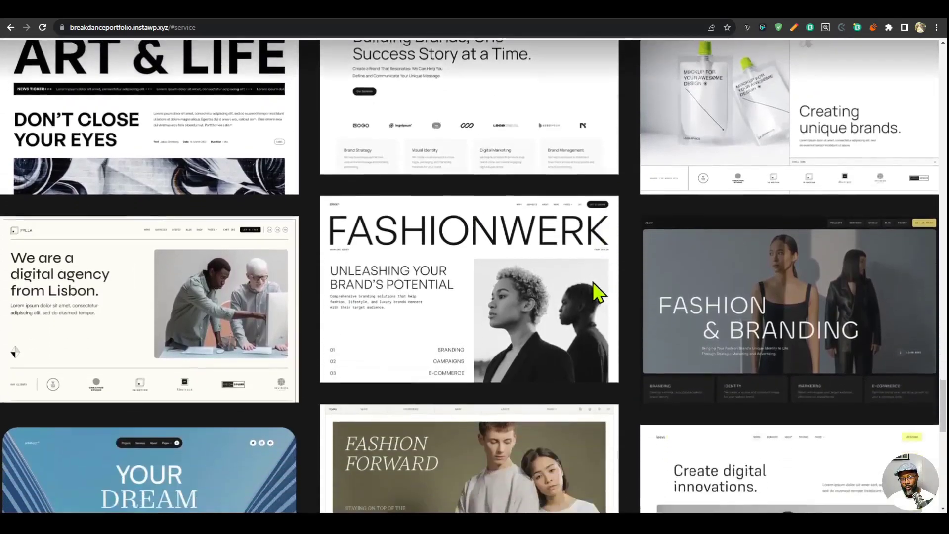
scroll(556, 318, "up", 5)
scroll(824, 291, "down", 9)
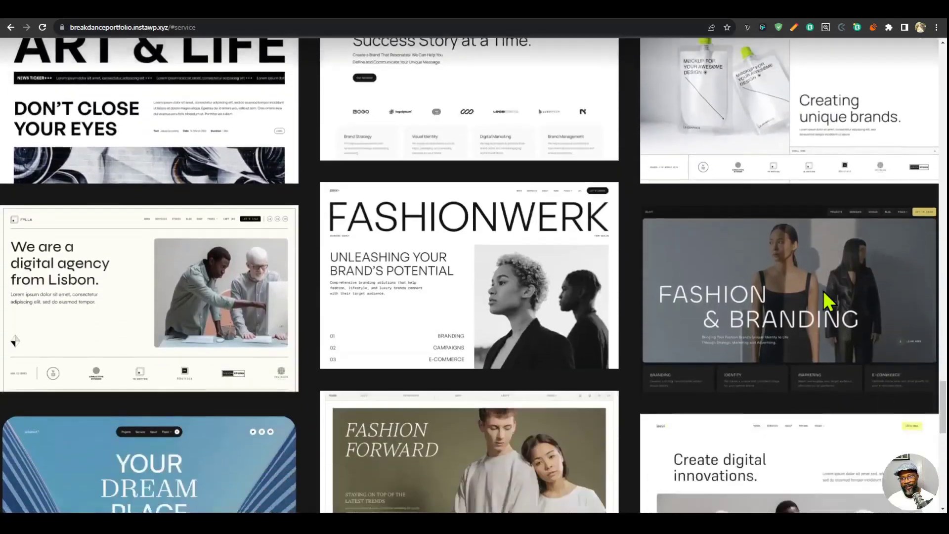
- View the contact section with its form and social links, and return to the start of the page
scroll(804, 278, "down", 5)
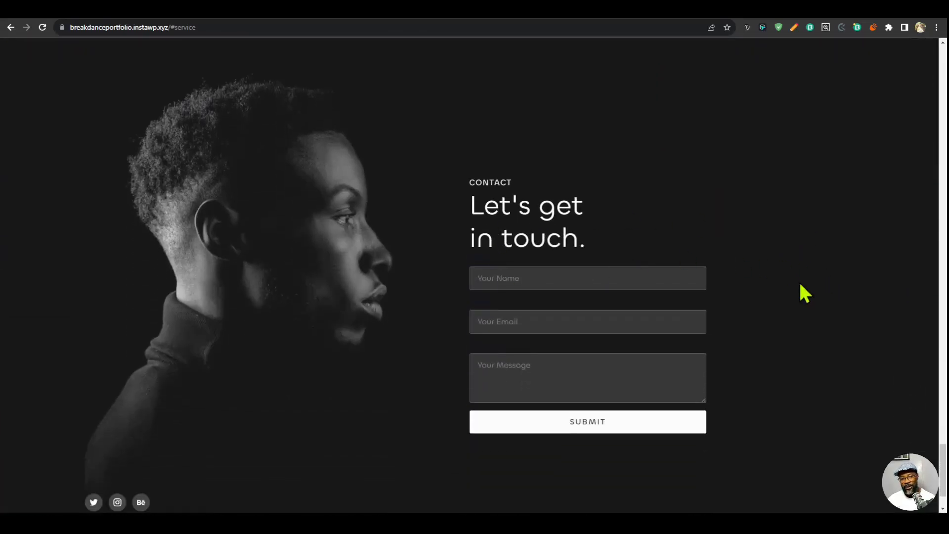
scroll(805, 293, "down", 2)
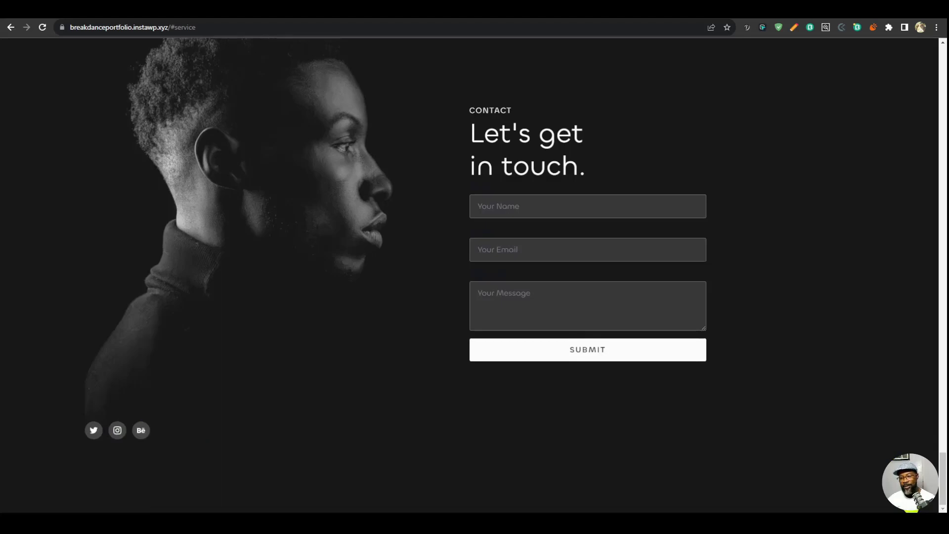
key("Home")
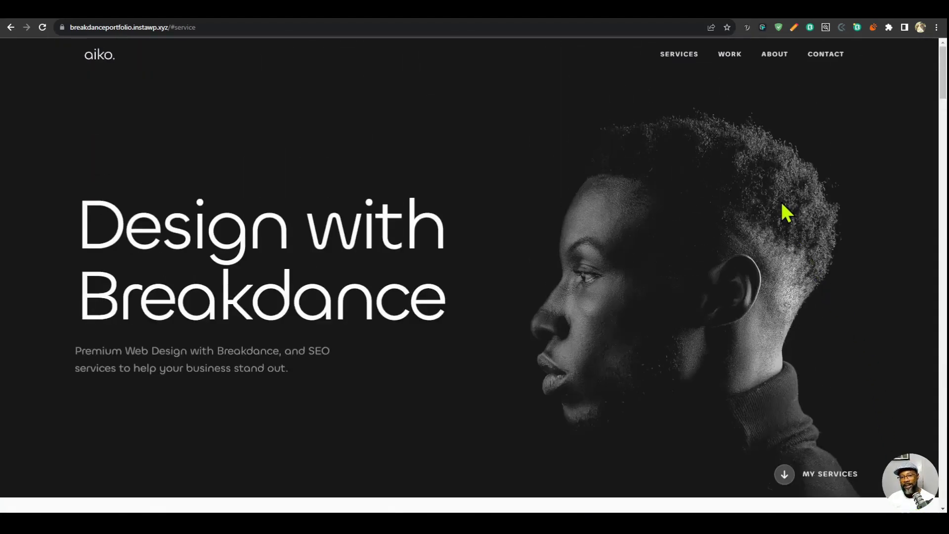
- Switch to the tutorial site's WordPress admin and open its media library
left_click(641, 3)
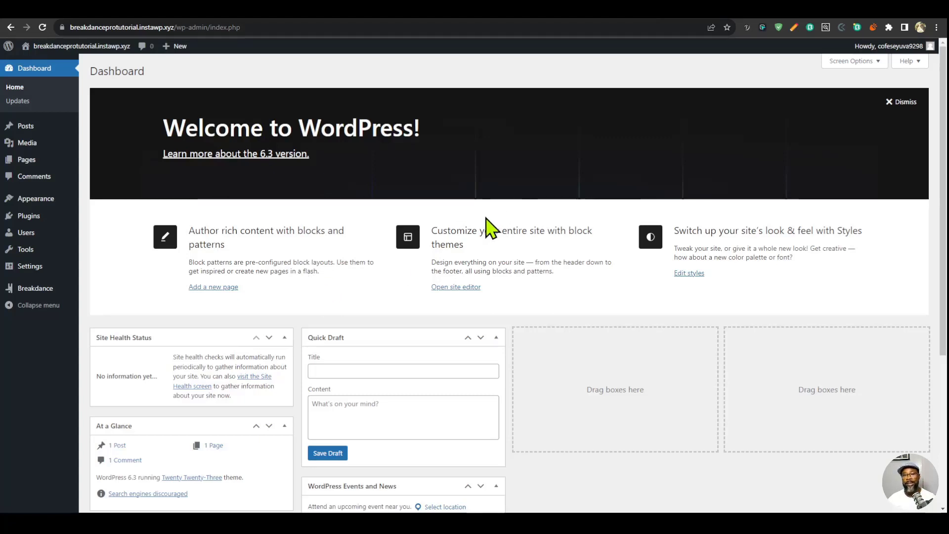
left_click(27, 143)
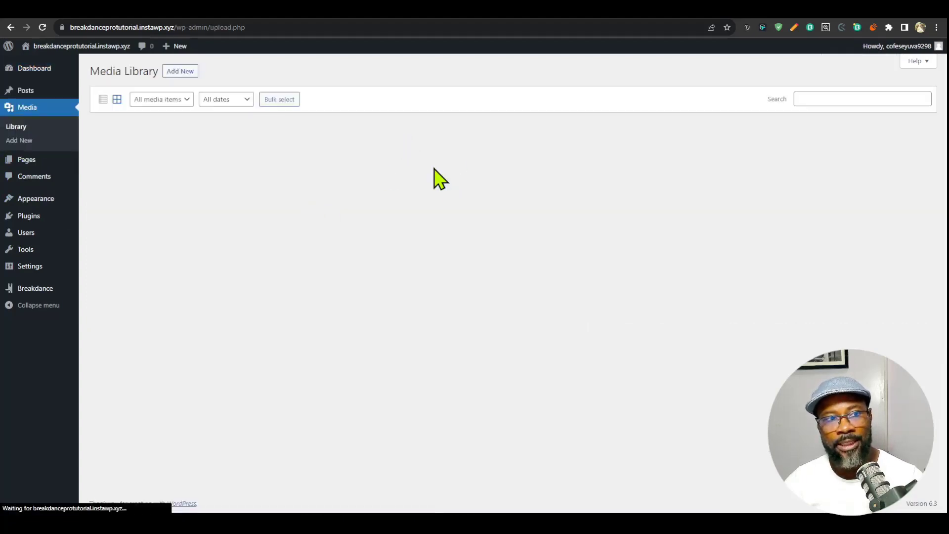
- Open the Breakdance settings and check which post types are enabled for editing with Breakdance
left_click(41, 293)
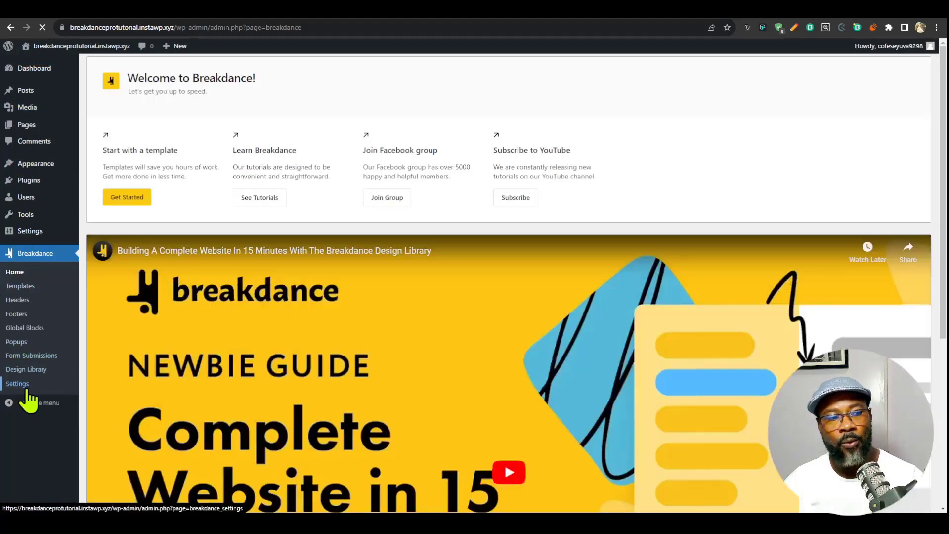
left_click(70, 387)
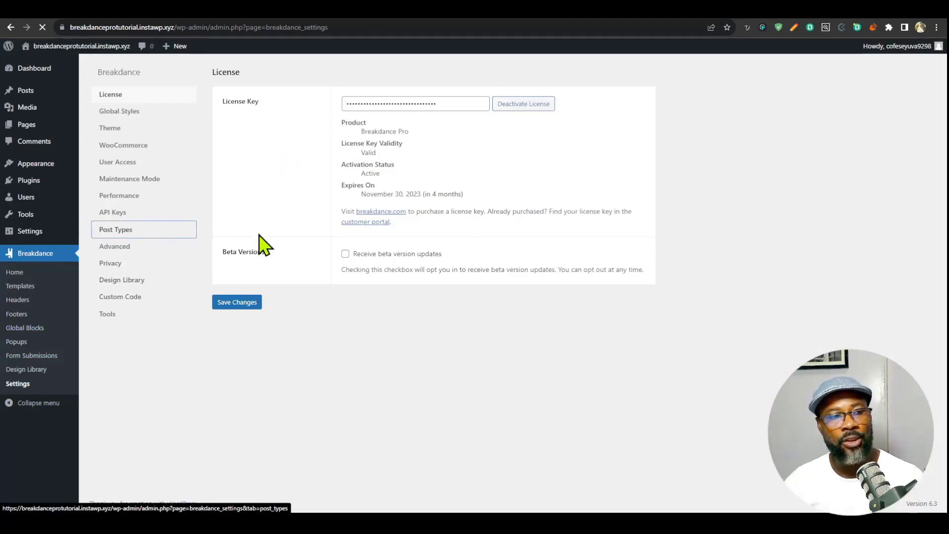
left_click(233, 228)
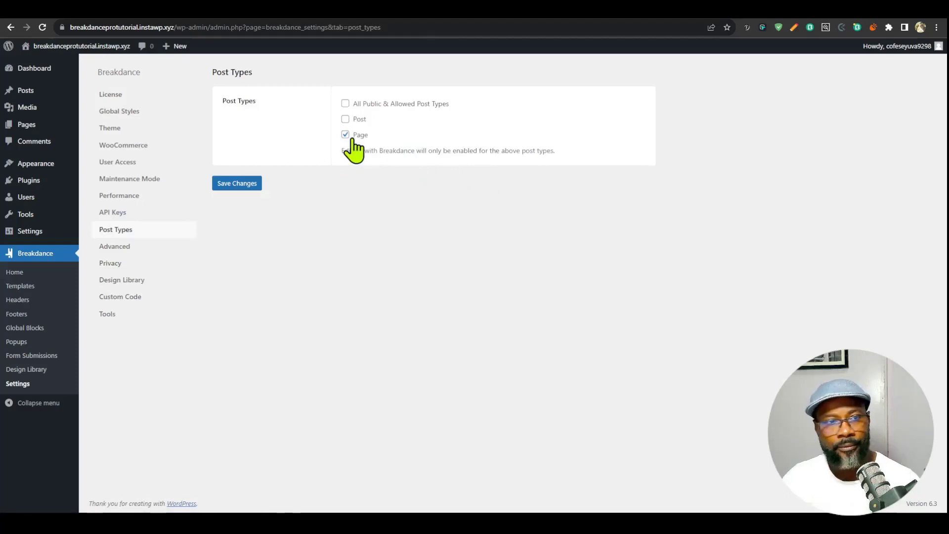
- Set the WordPress Theme System to Disable Theme in the Breakdance settings and save the changes
left_click(106, 129)
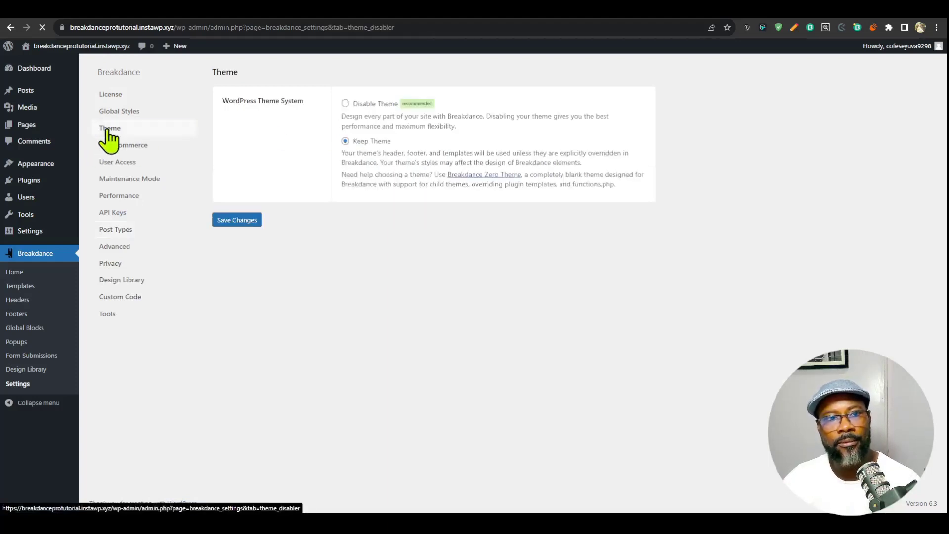
left_click(253, 218)
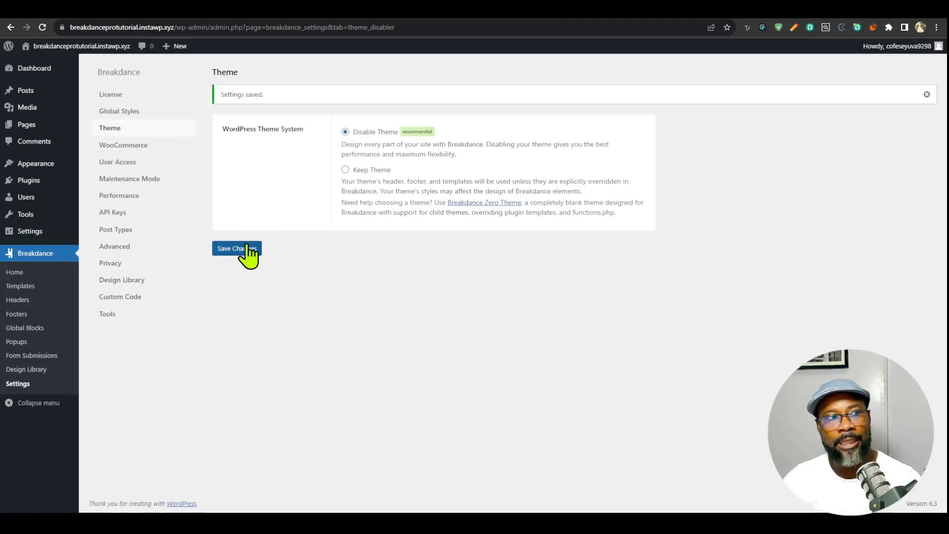
- Create a new WordPress page titled Landing and publish it
left_click(28, 125)
left_click(141, 72)
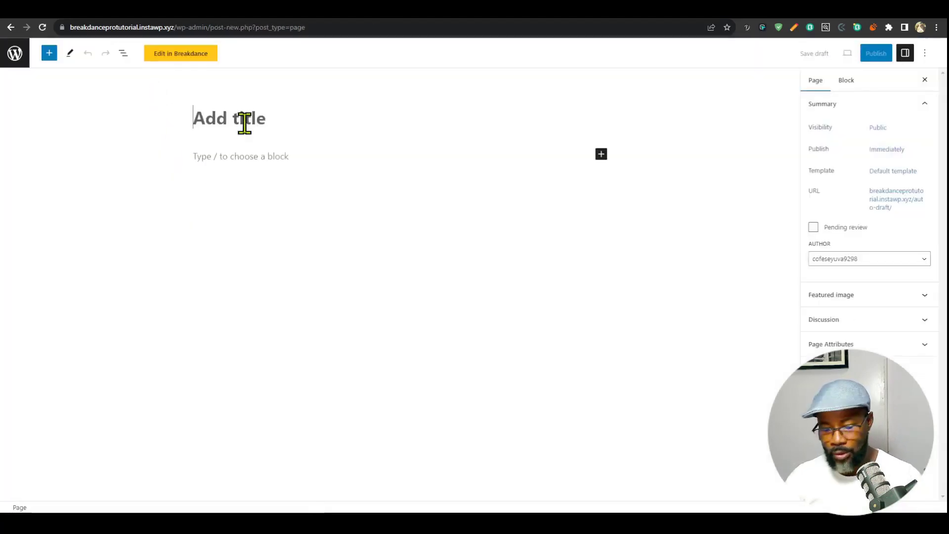
type("L")
type("d")
left_click(873, 56)
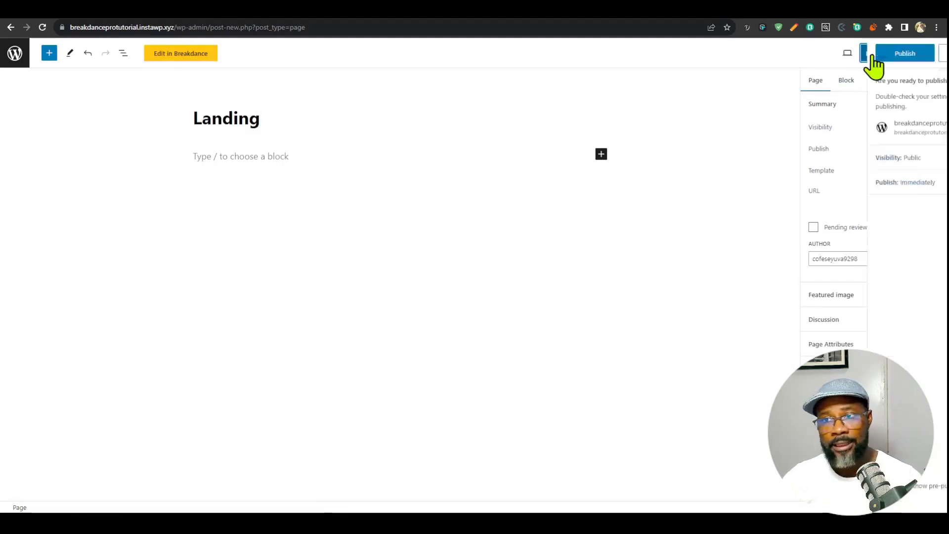
left_click(872, 57)
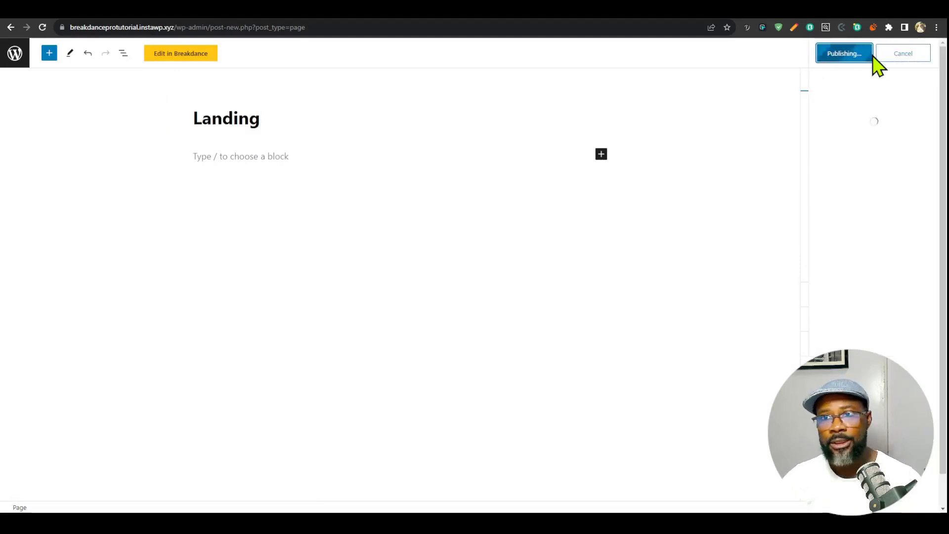
- View the Landing page in the Breakdance builder, exit to WordPress and return to the list of pages
left_click(192, 63)
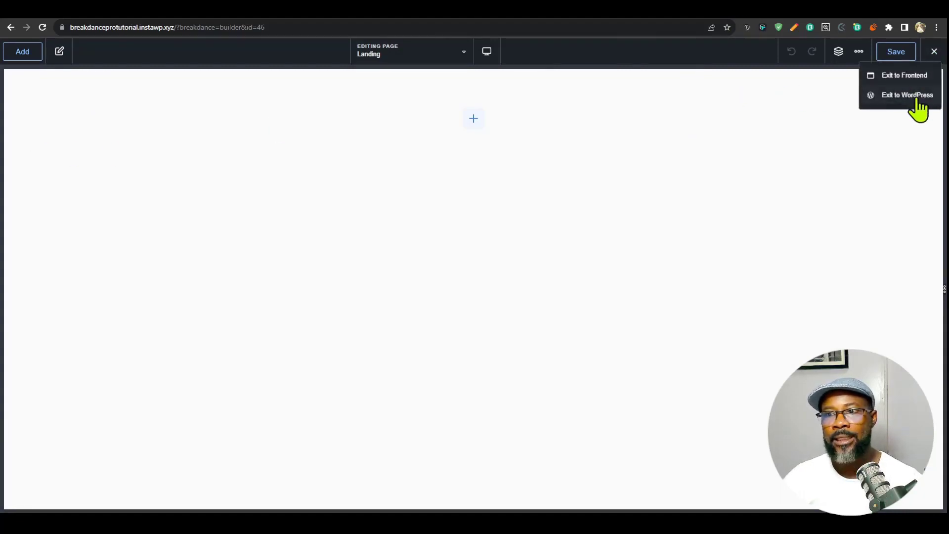
left_click(660, 9)
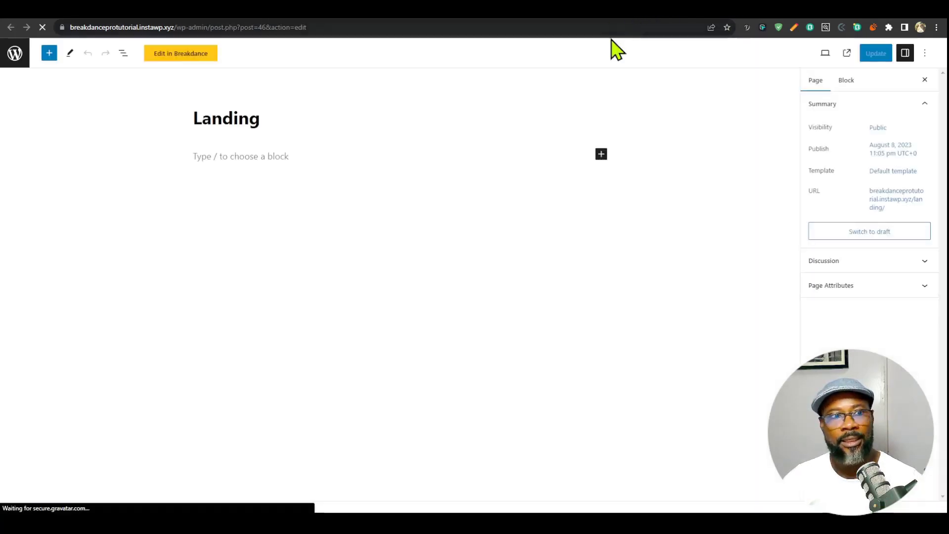
left_click(14, 53)
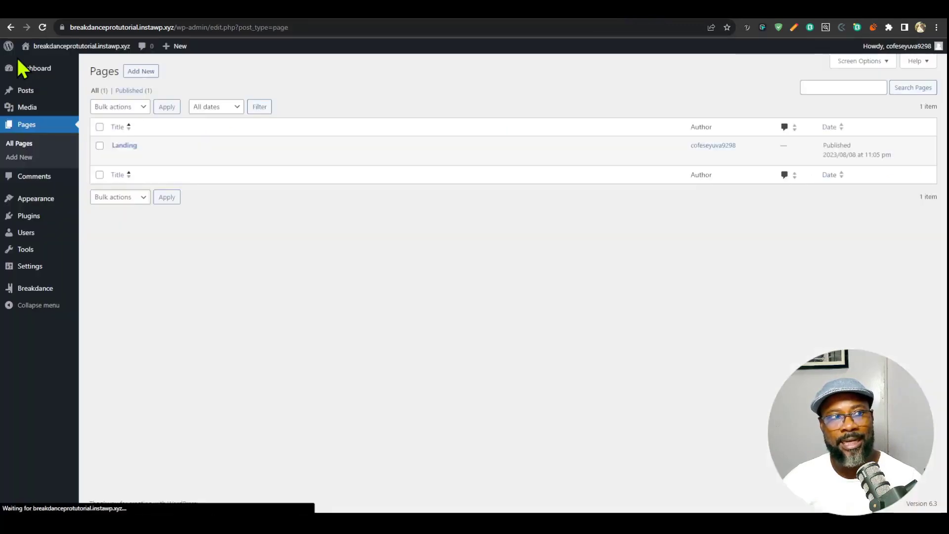
- Add a Breakdance header titled Main header with its location set to Everywhere
mouse_move(35, 292)
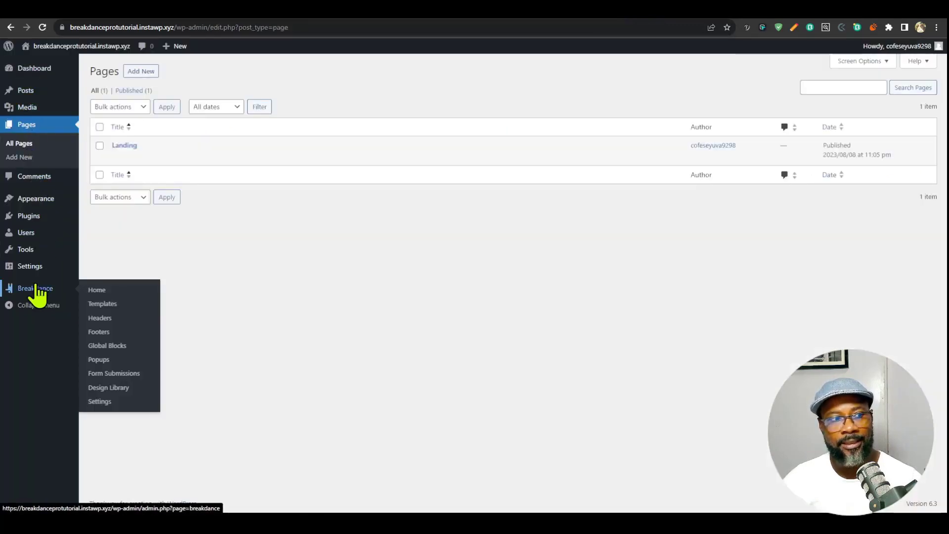
left_click(101, 318)
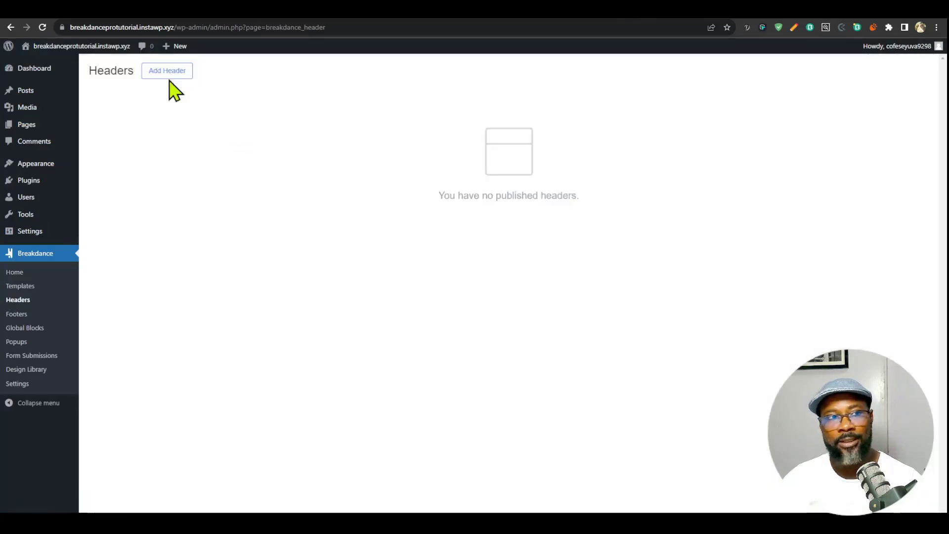
left_click(168, 72)
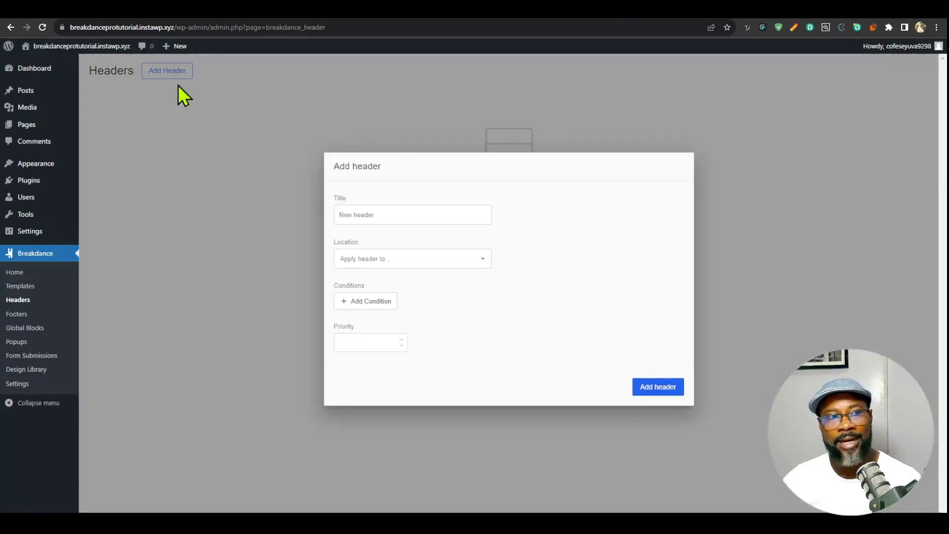
left_click(411, 218)
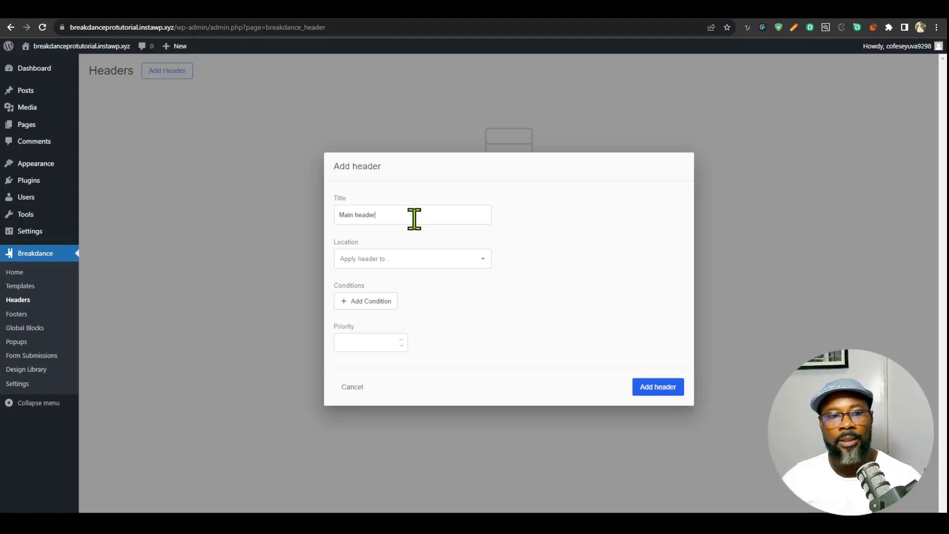
left_click(407, 264)
left_click(388, 283)
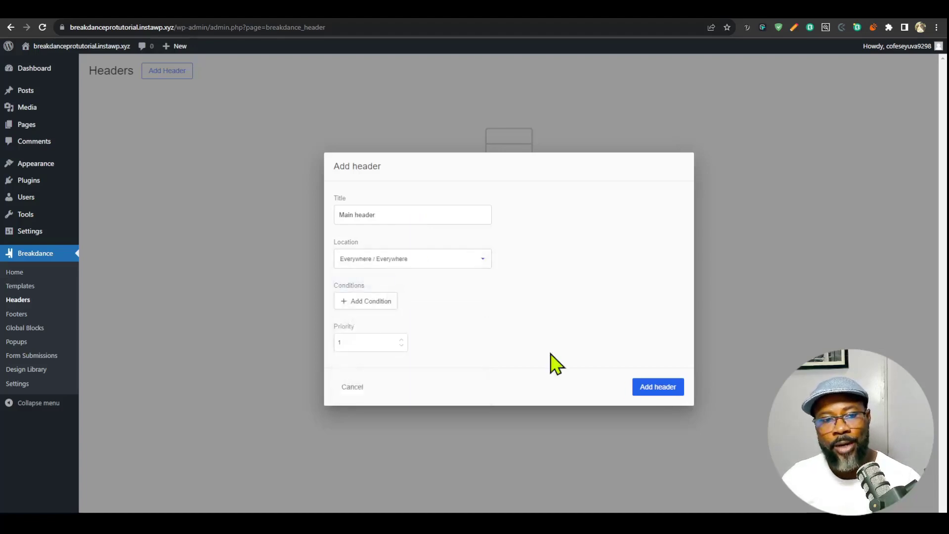
left_click(658, 388)
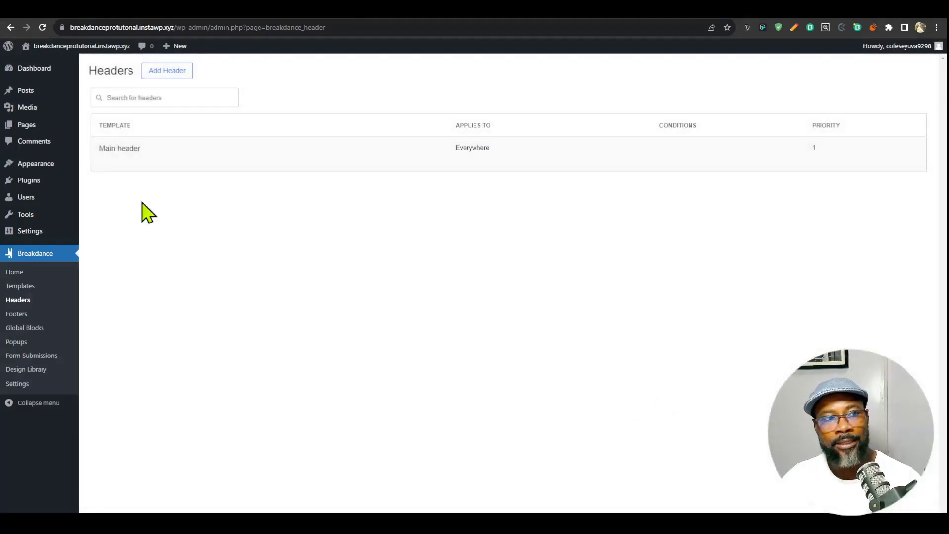
- Edit the Main header in Breakdance and add a Header Builder element to its empty canvas
left_click(119, 161)
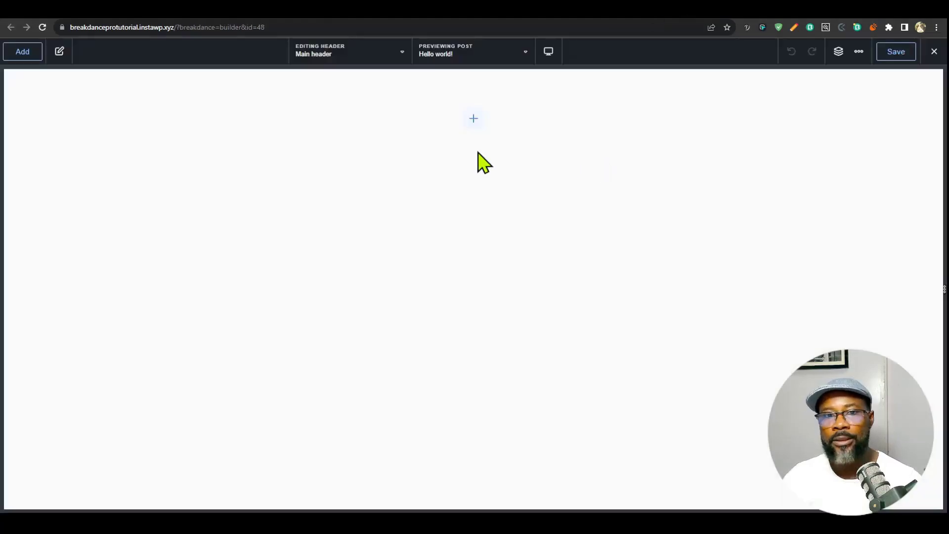
left_click(473, 119)
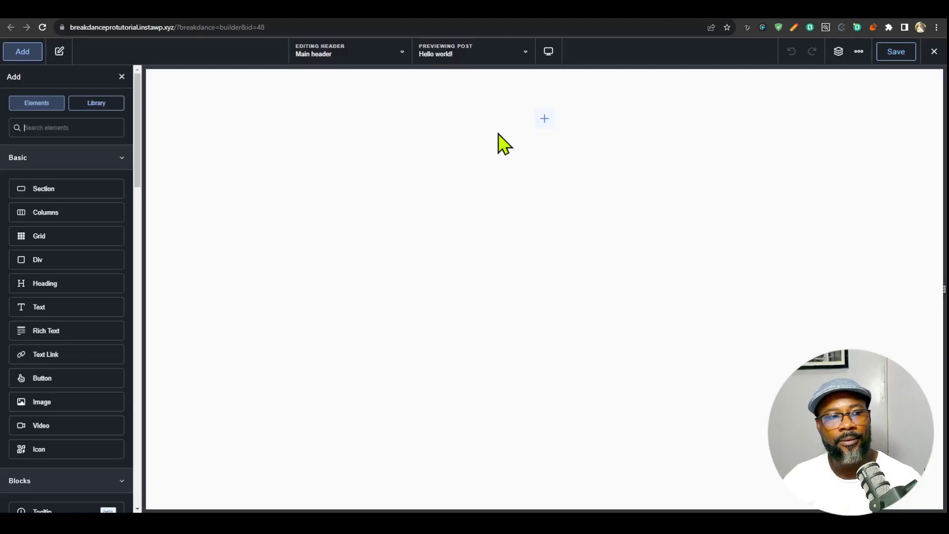
type("head")
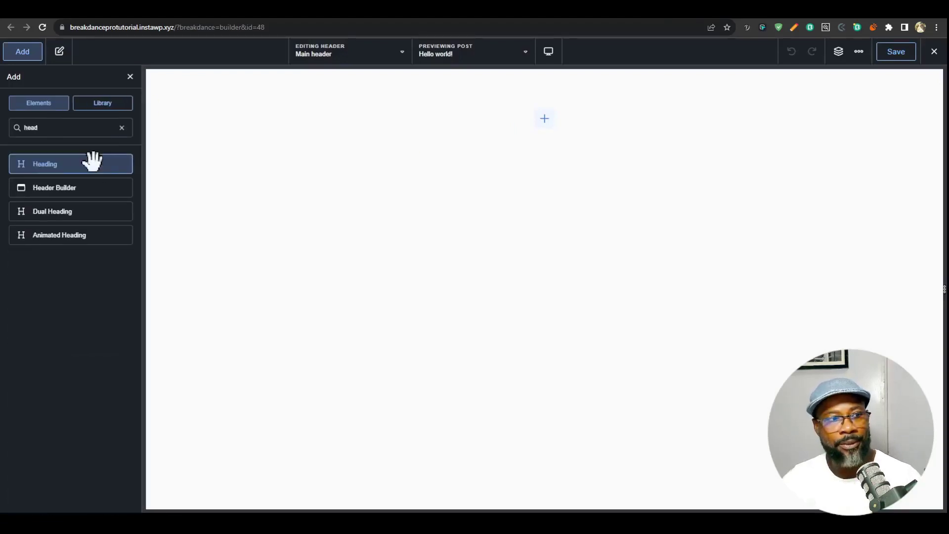
left_click(65, 188)
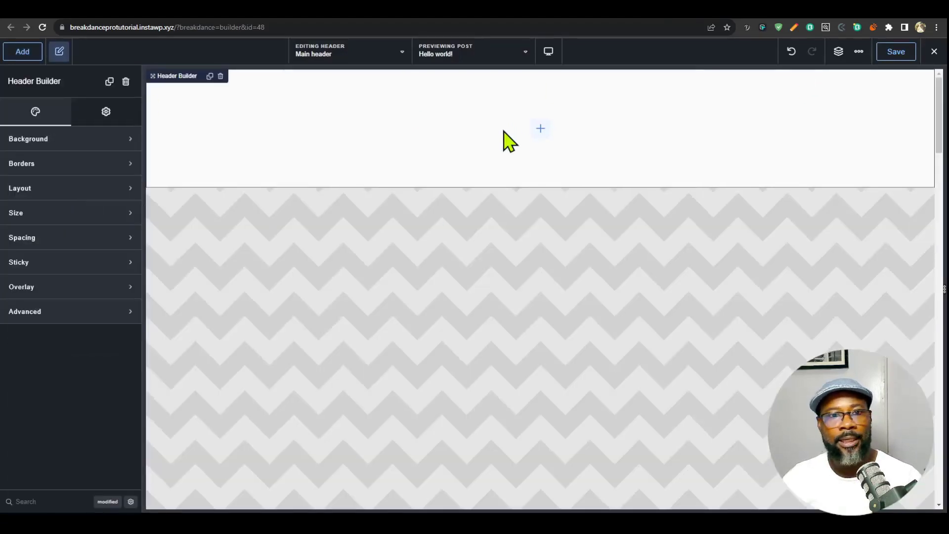
- Add a Div inside the Header Builder and duplicate it so the header holds two Divs
left_click(539, 130)
left_click(55, 258)
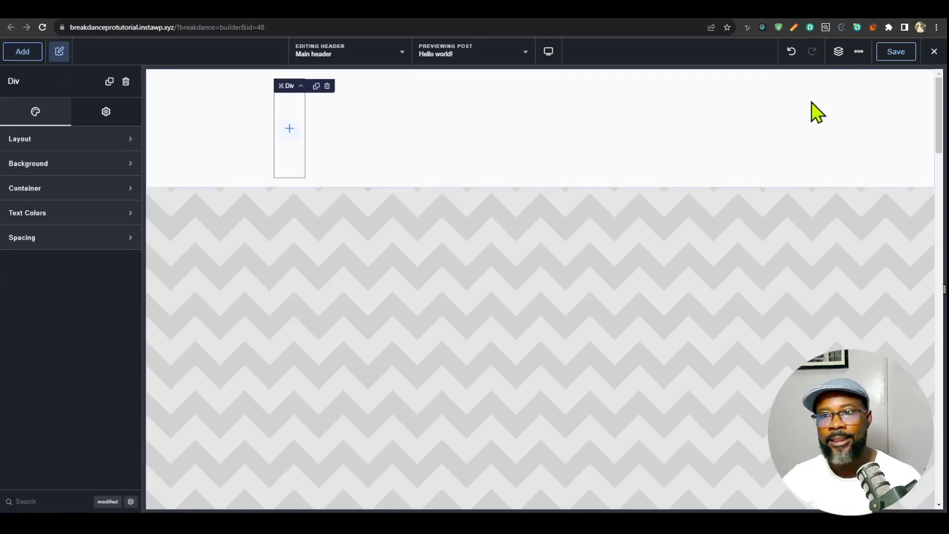
left_click(839, 51)
left_click(921, 114)
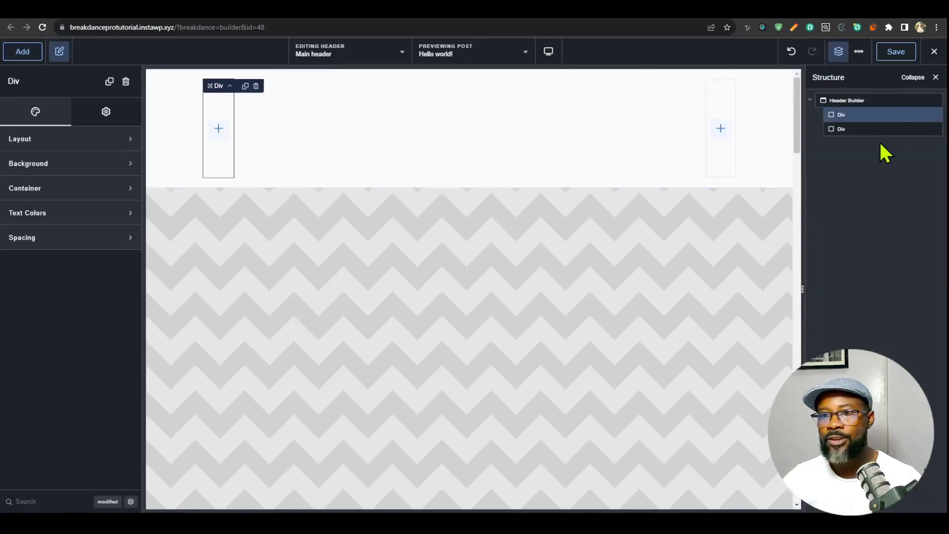
- Rename the first Div in the header structure as logo wrapper and the second as menu wrapper
double_click(841, 115)
type("logo")
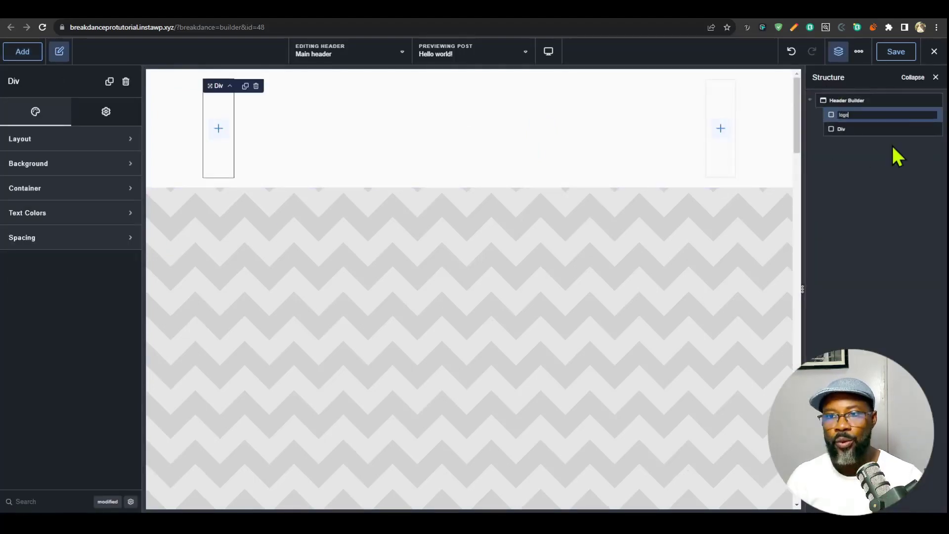
type(" wrapper")
key("Return")
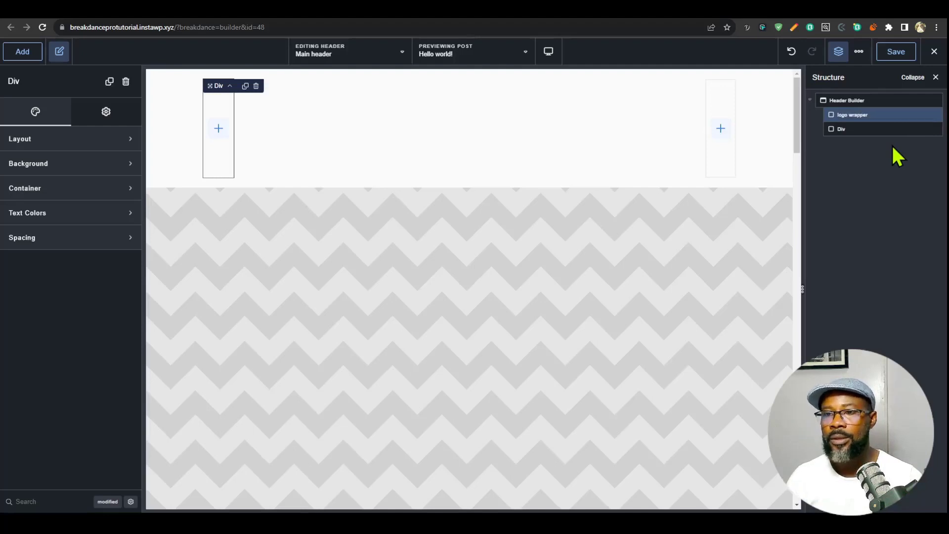
double_click(840, 128)
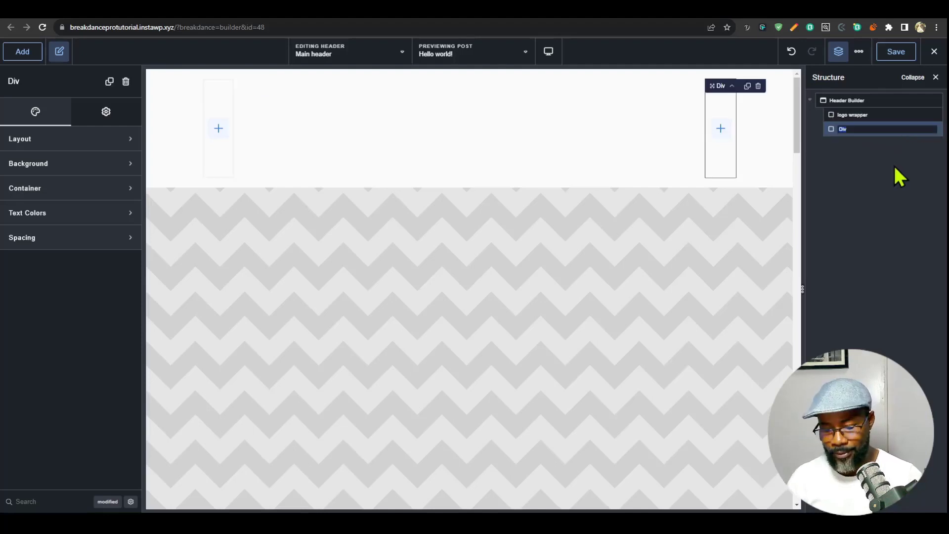
type("menu wrapper")
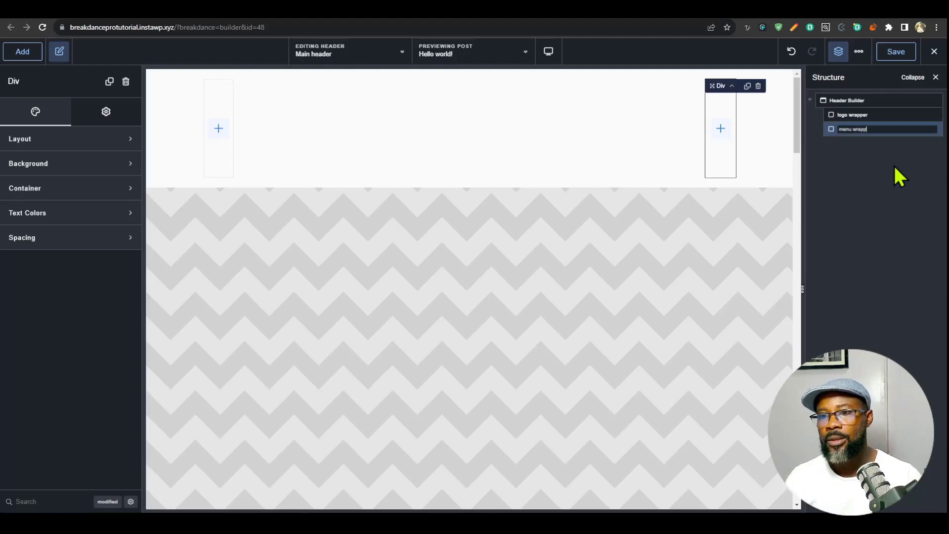
key("Return")
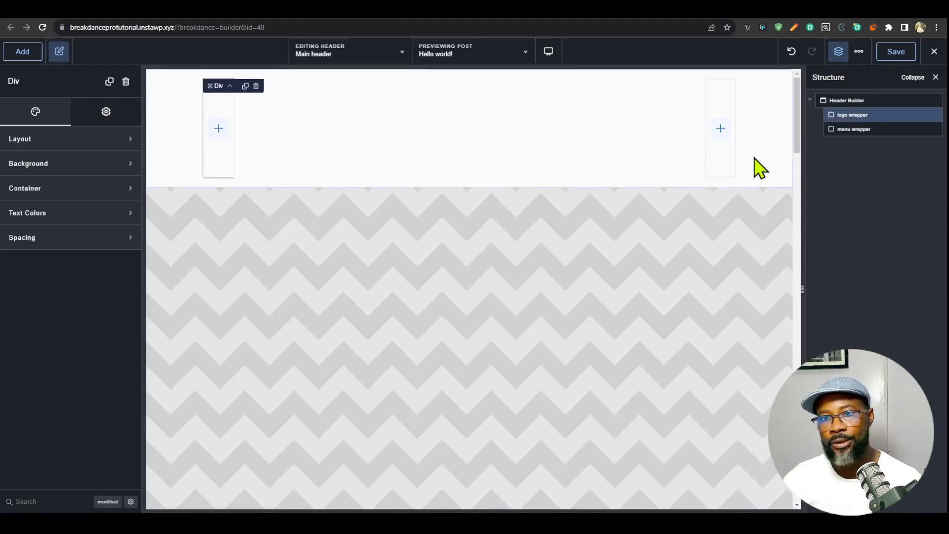
- Add an Image element to the logo wrapper and use the white aiko logo from the media library
left_click(217, 131)
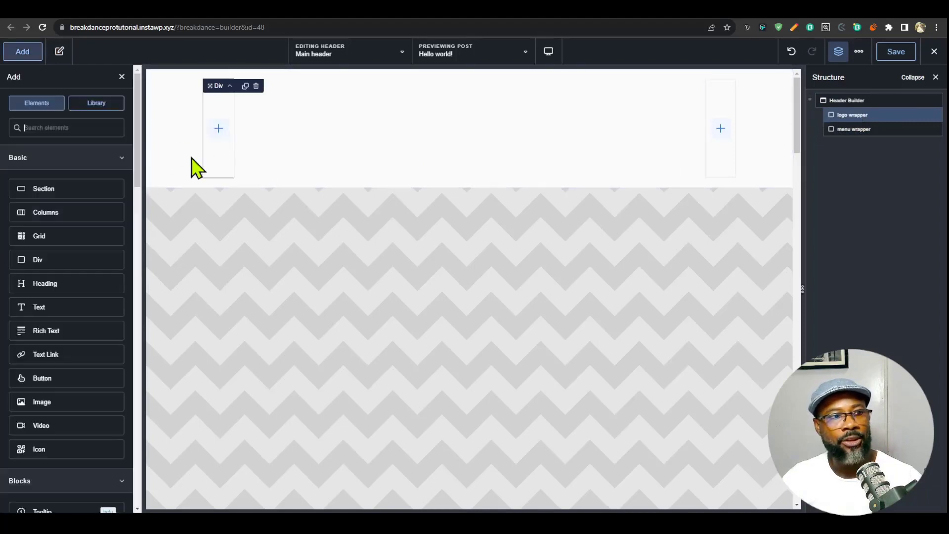
type("imag")
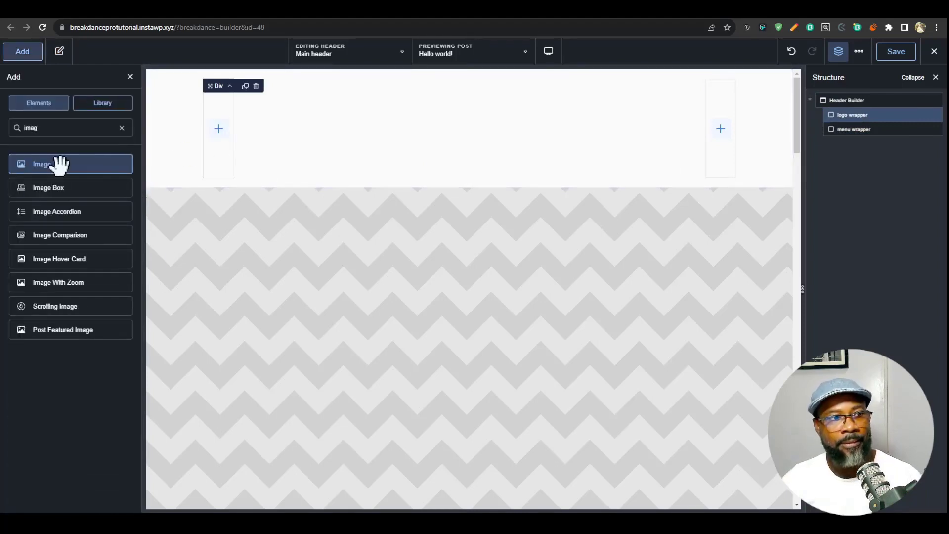
left_click(59, 164)
left_click(84, 180)
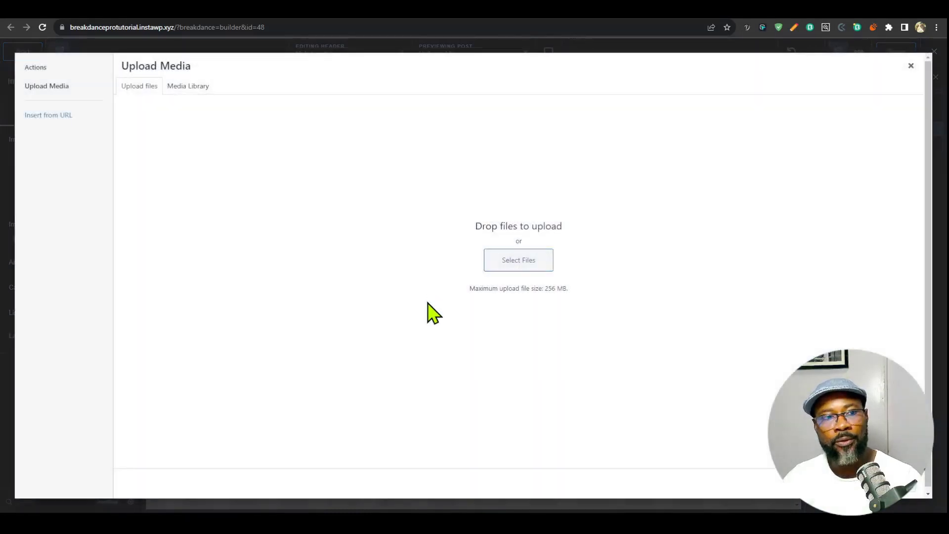
left_click(183, 87)
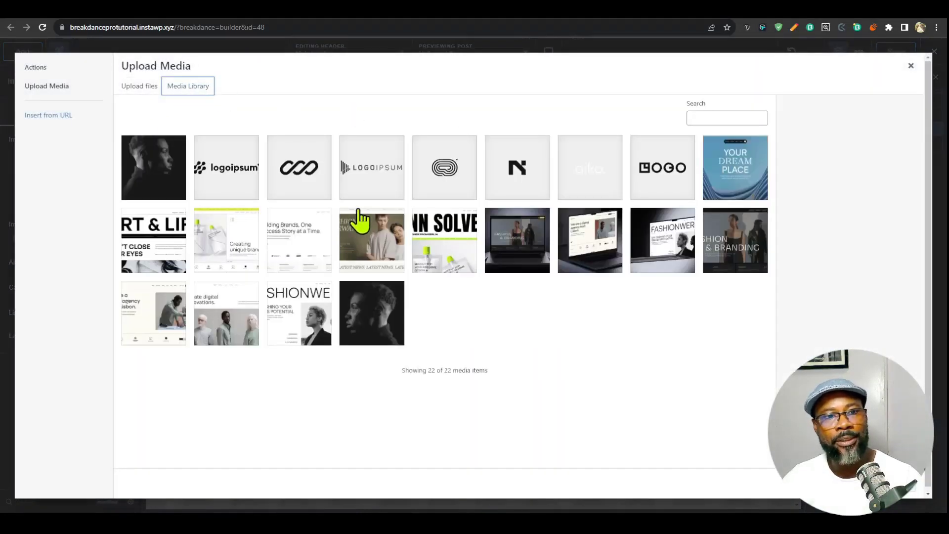
left_click(596, 195)
left_click(906, 502)
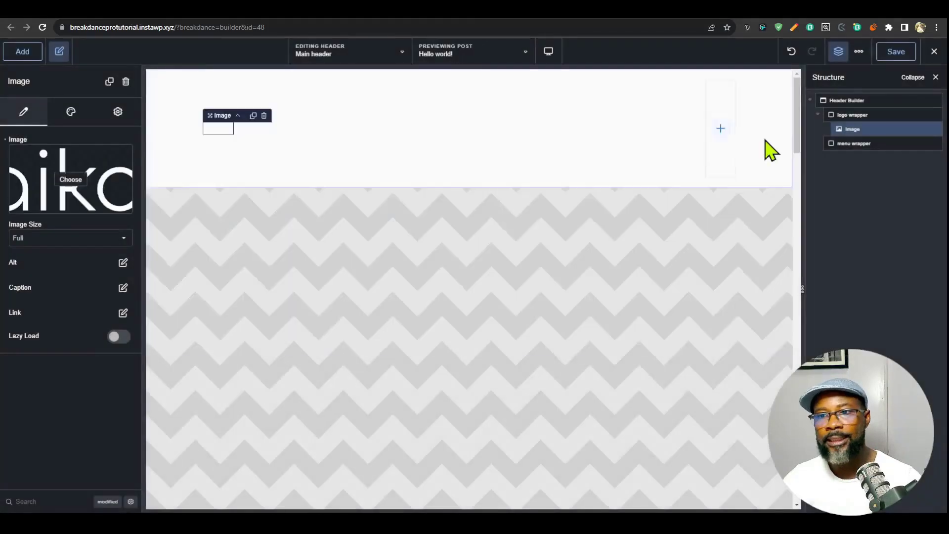
- Set the Header Builder's background to solid black, #000000
left_click(847, 97)
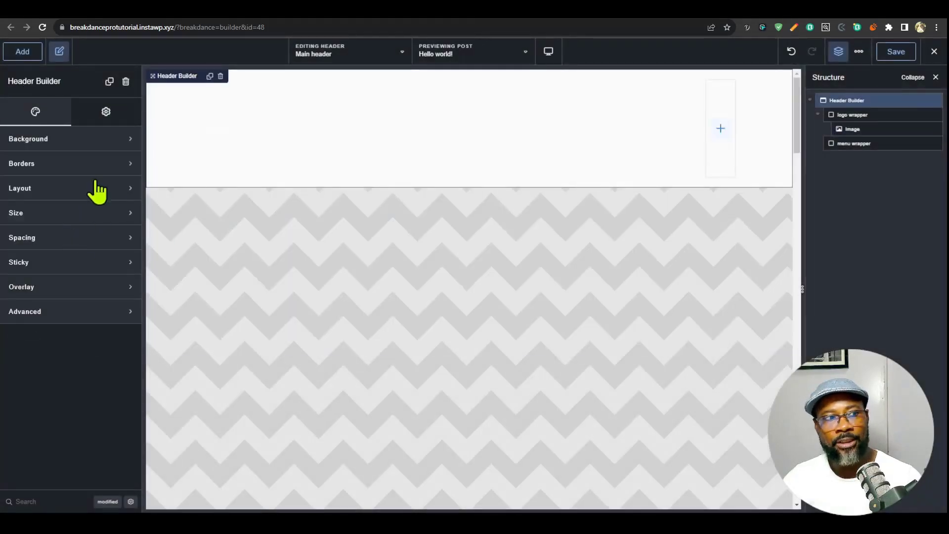
left_click(90, 140)
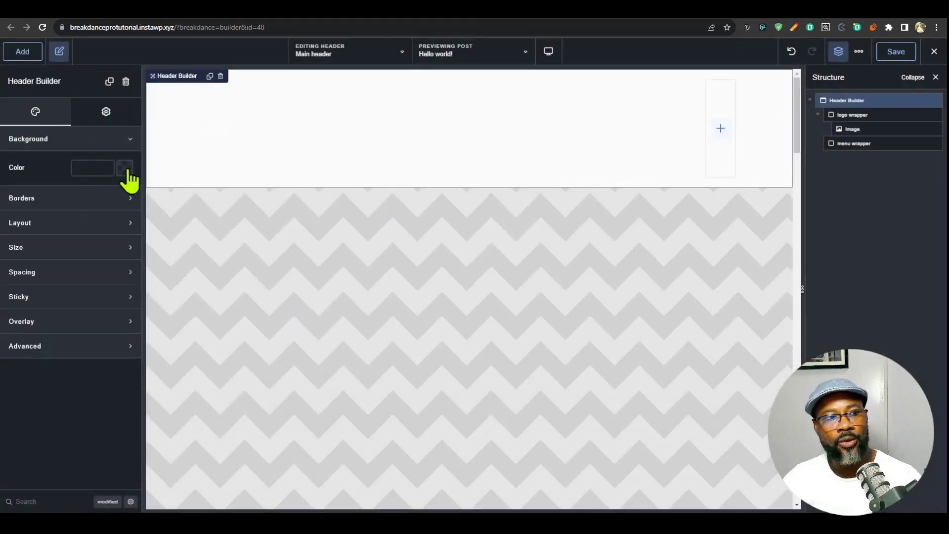
left_click(124, 168)
left_click_drag(114, 212, 144, 280)
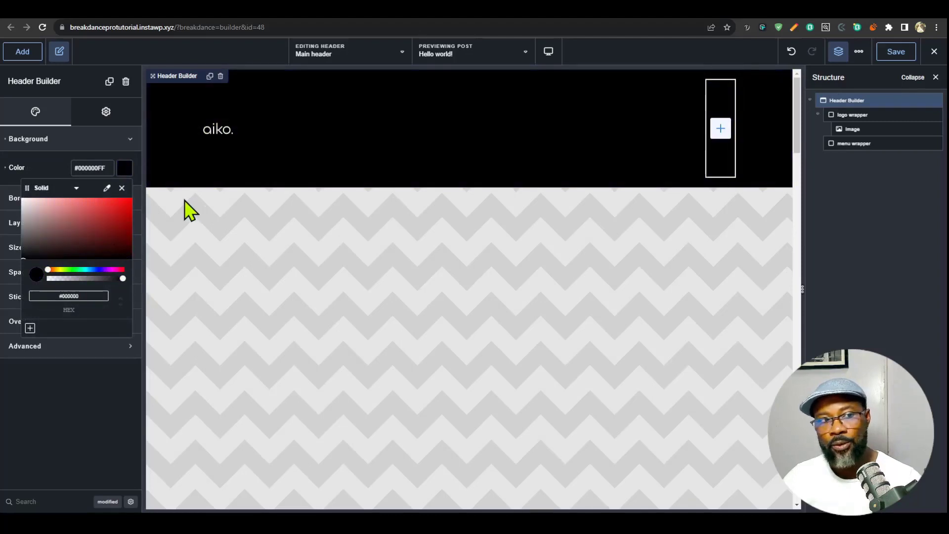
left_click(223, 145)
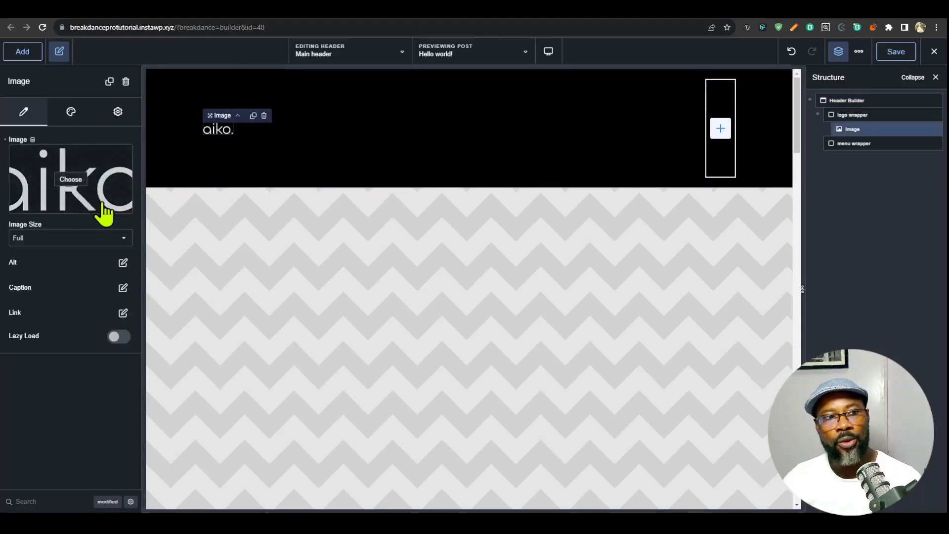
left_click(70, 193)
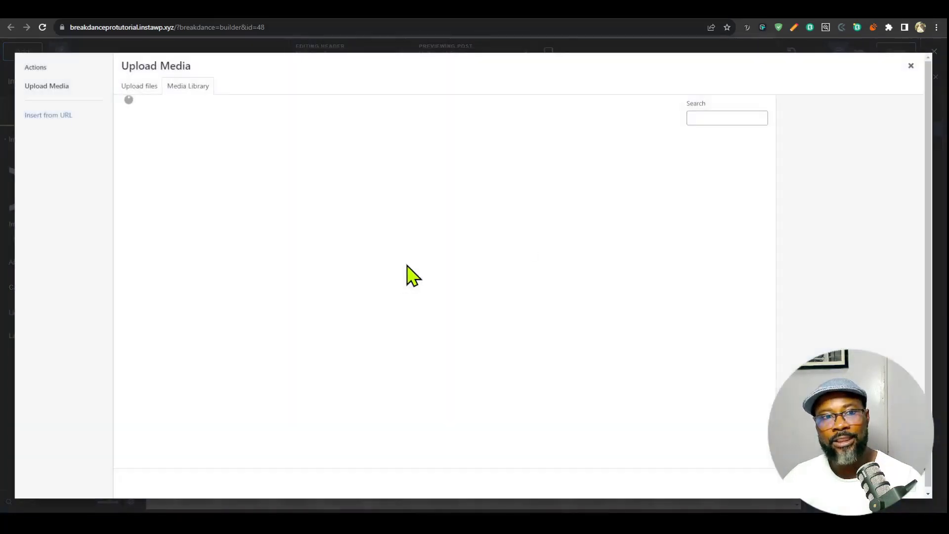
left_click(910, 68)
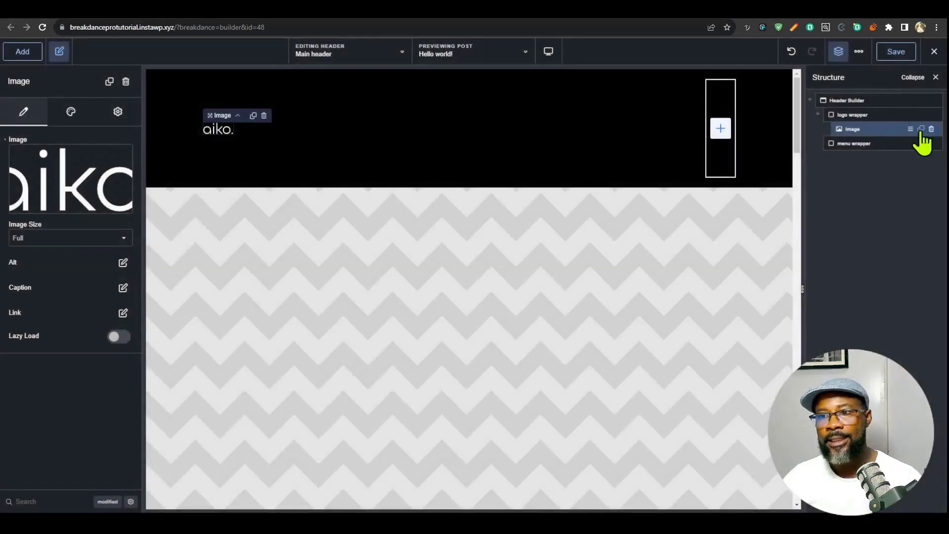
- Duplicate the logo image in the logo wrapper and replace the copy's picture with the dark portrait photo from the media library
left_click(922, 128)
left_click(46, 166)
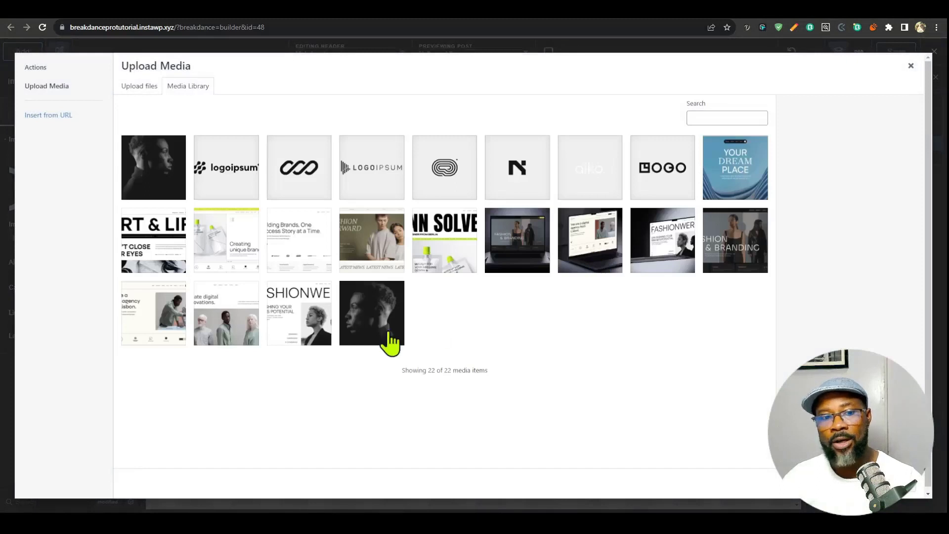
left_click(362, 329)
left_click(897, 484)
- Set the Header Builder's background to #171717 by sampling the portrait photo's dark backdrop with the eyedropper
left_click(841, 100)
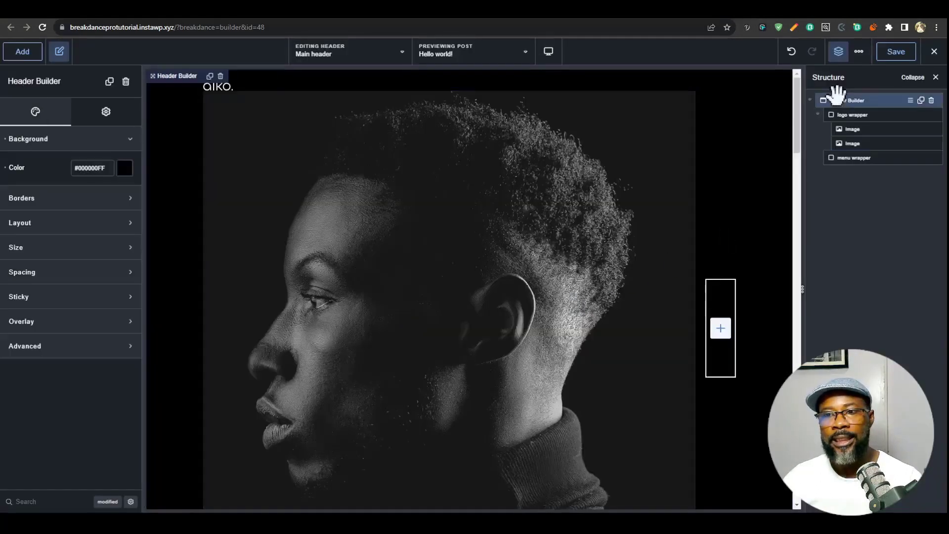
left_click(124, 168)
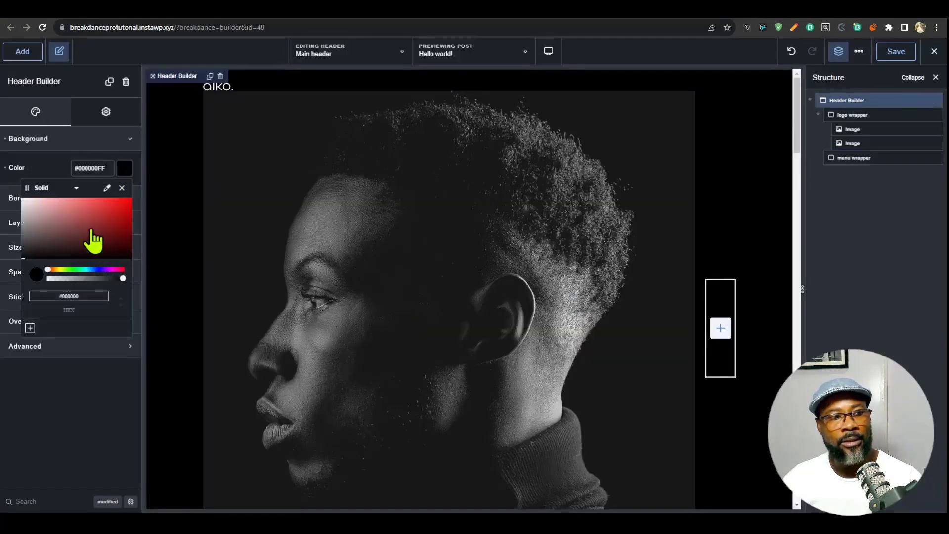
left_click(106, 189)
left_click(235, 149)
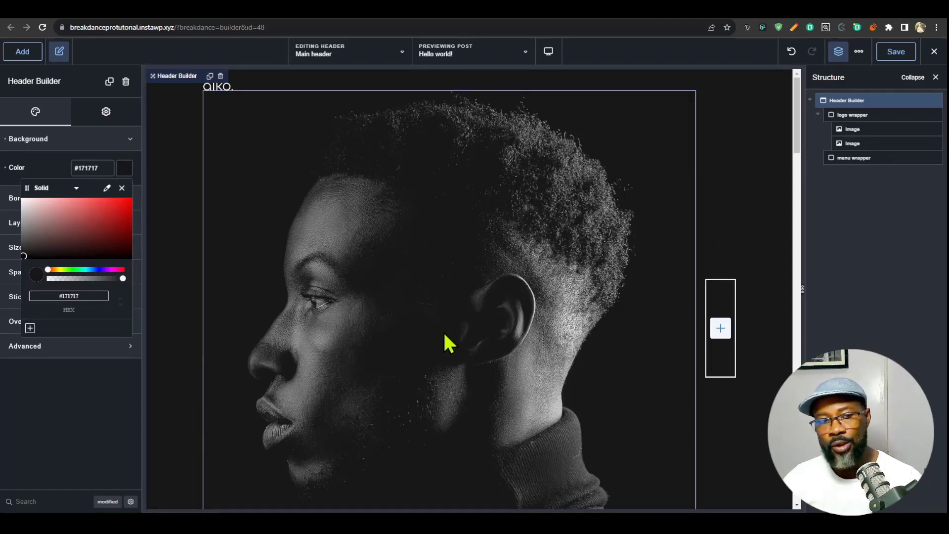
left_click(59, 167)
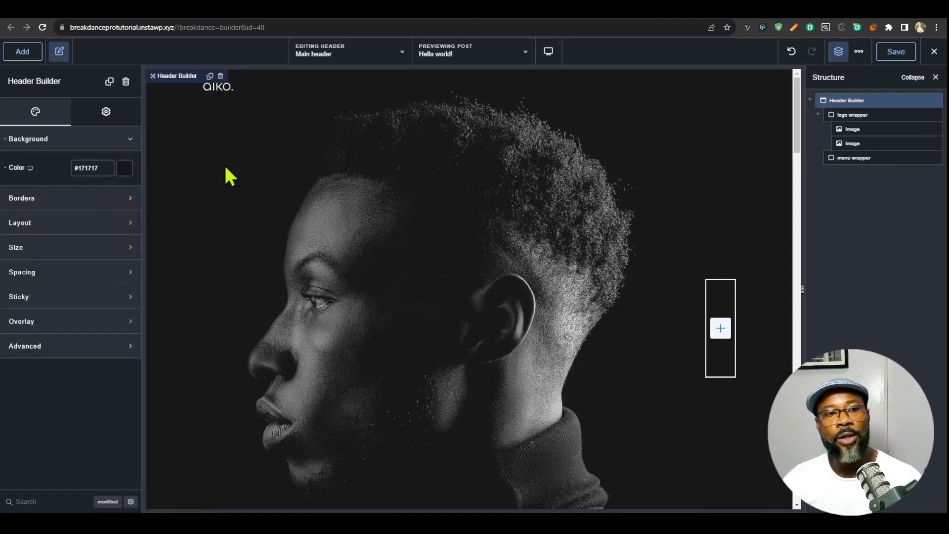
- Save the header's #171717 background as a global color named faded black
left_click(125, 171)
left_click(30, 328)
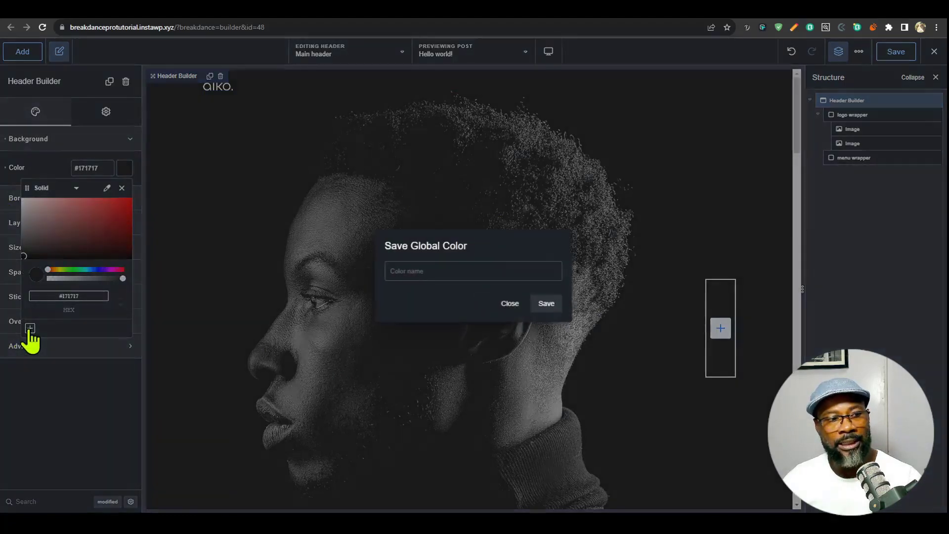
type("faded black")
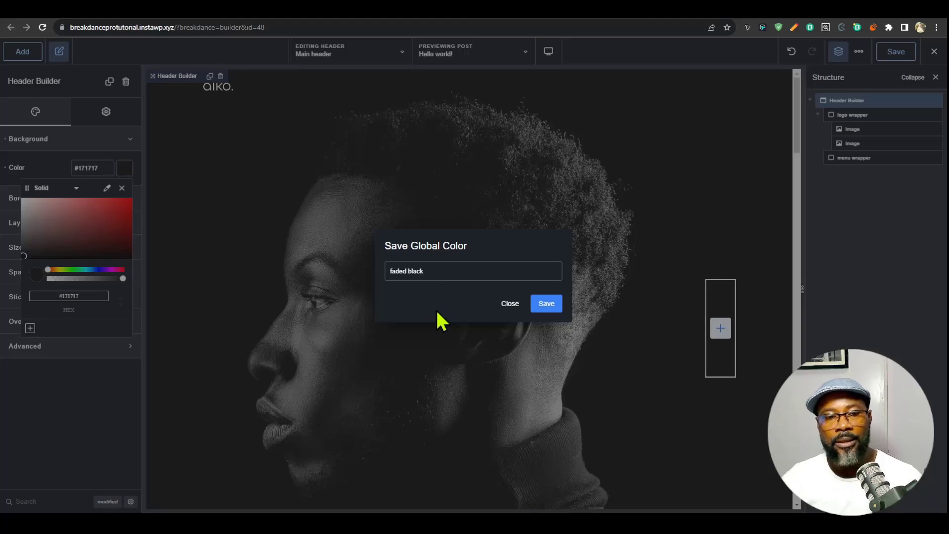
left_click(547, 304)
- Delete the portrait image from the logo wrapper and rename the remaining image element as logo
left_click(930, 144)
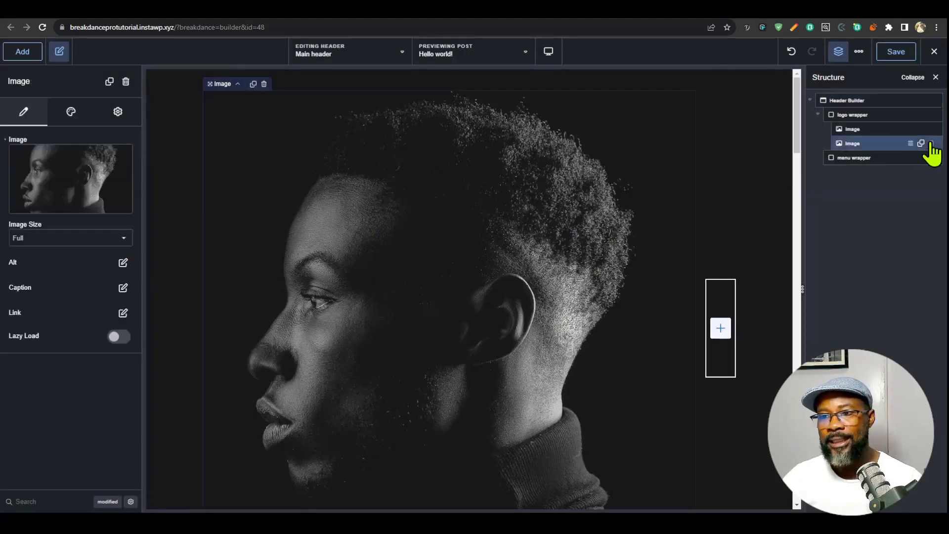
double_click(851, 129)
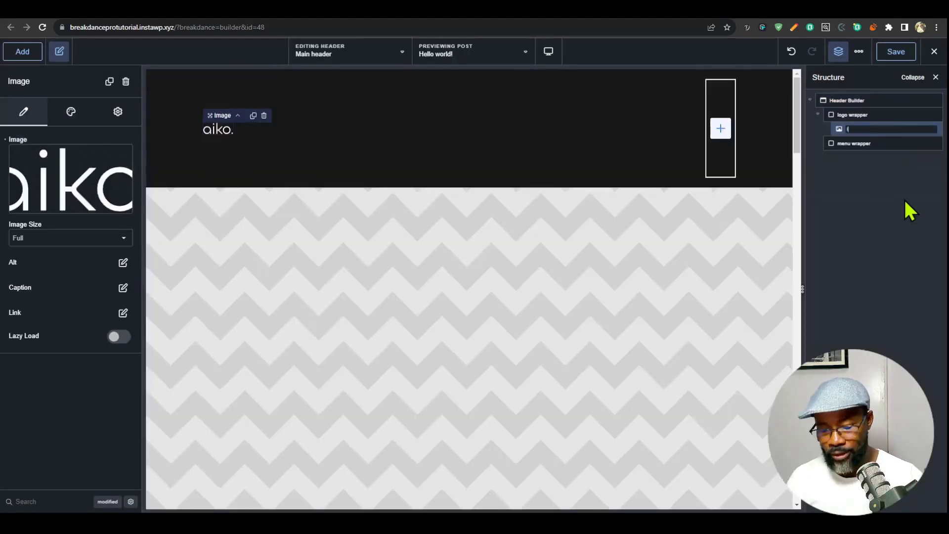
type("logo")
left_click(856, 113)
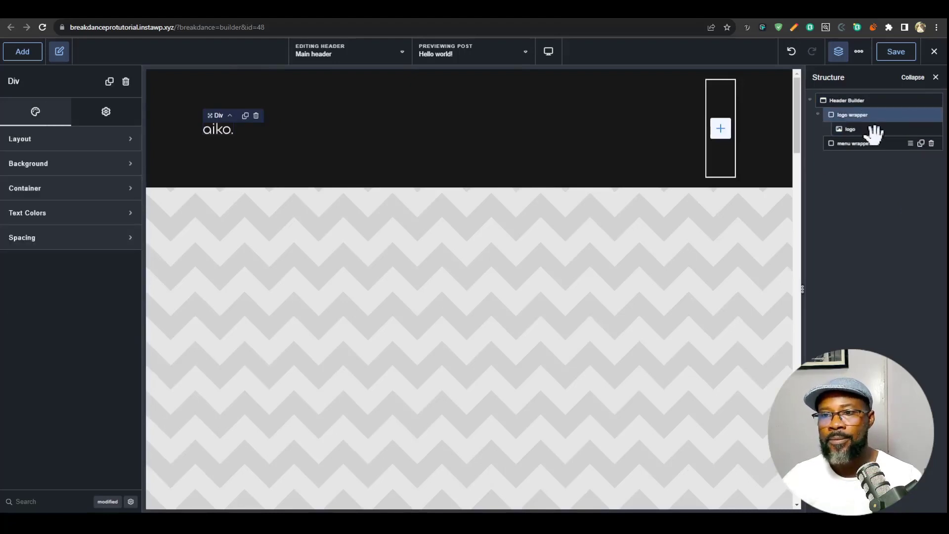
- Give the logo image a URL link that uses the dynamic Site URL
left_click(868, 128)
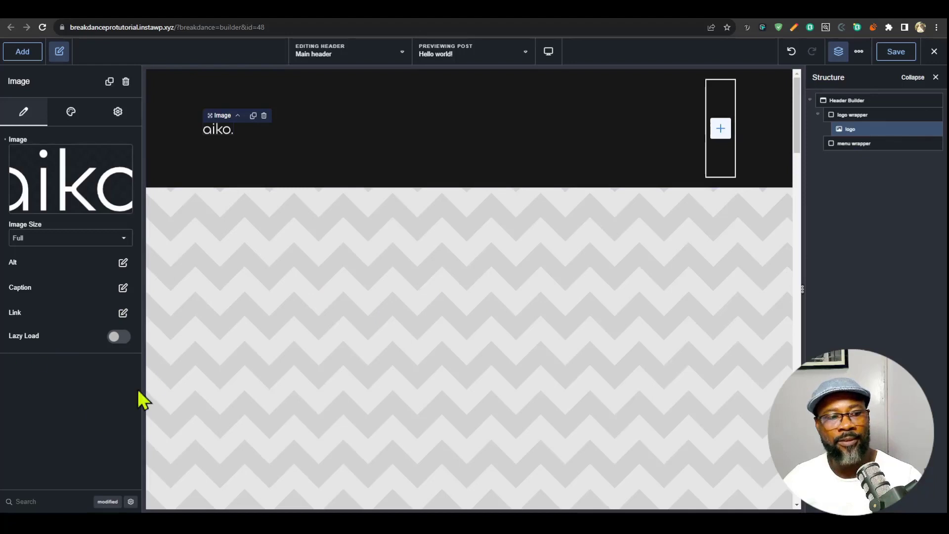
left_click(123, 313)
left_click(98, 368)
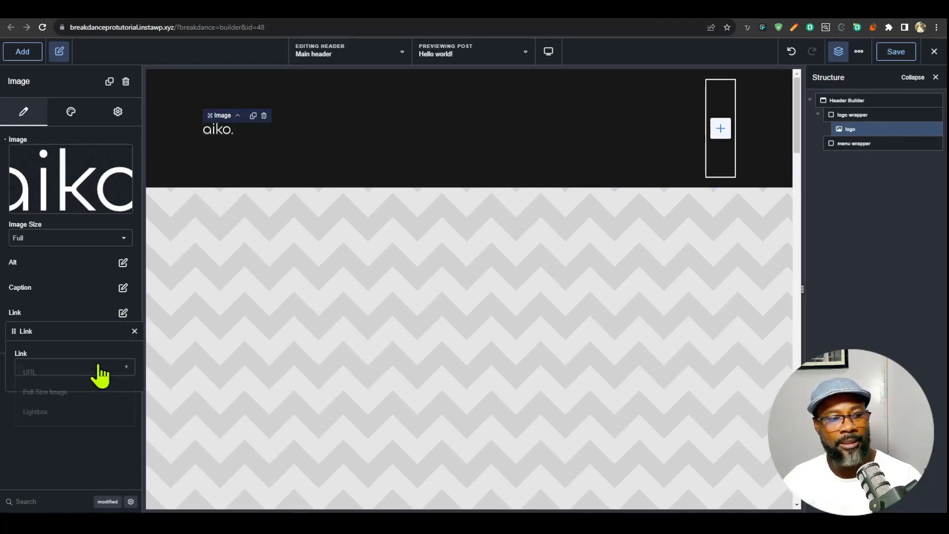
left_click(99, 371)
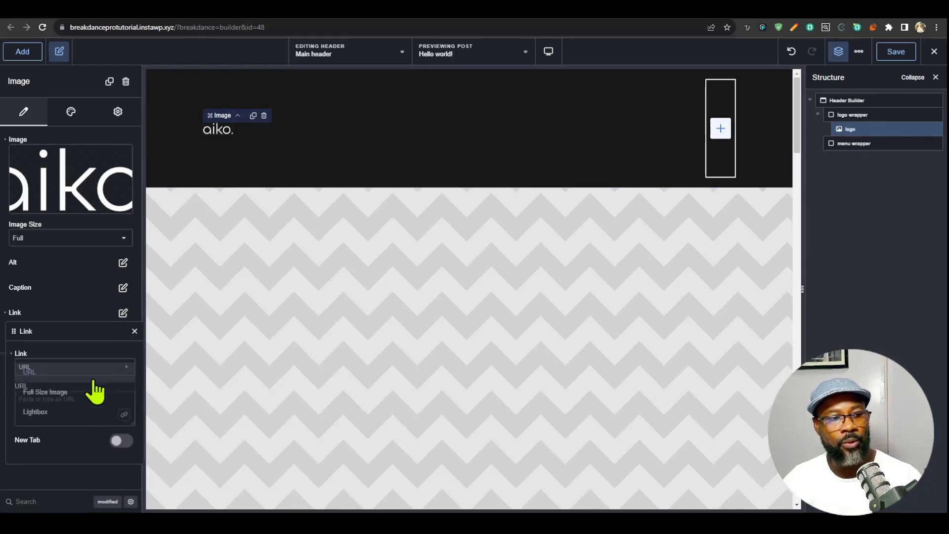
left_click(33, 387)
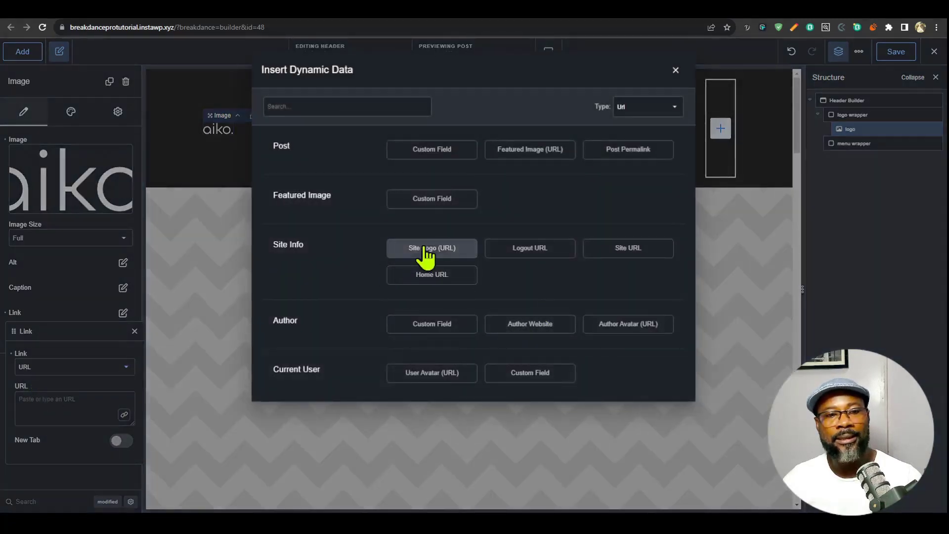
left_click(444, 254)
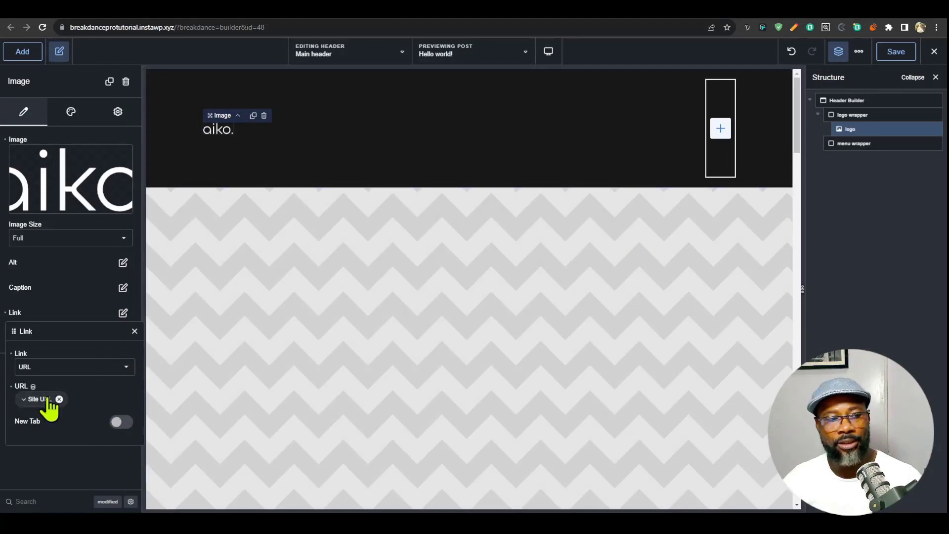
- Add a Menu Builder element inside the menu wrapper
left_click(721, 128)
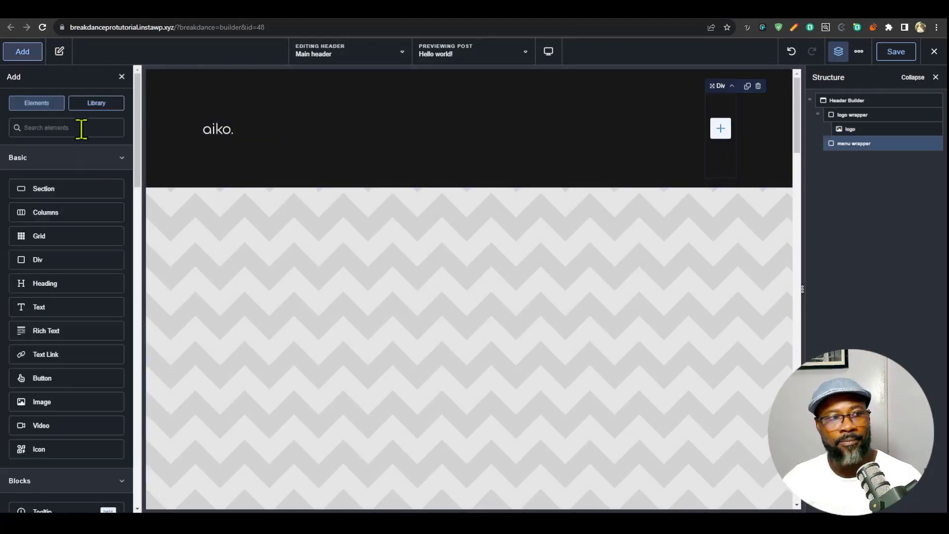
type("menu")
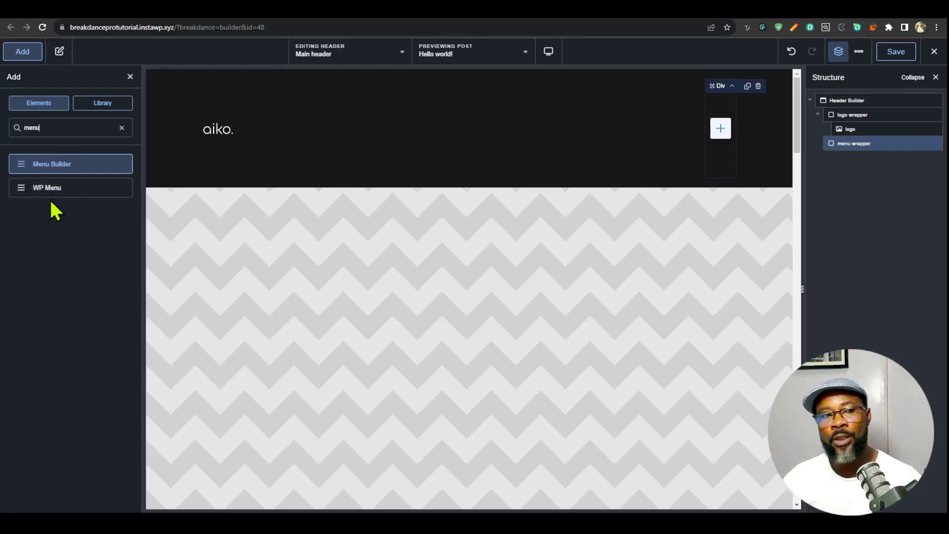
left_click(47, 165)
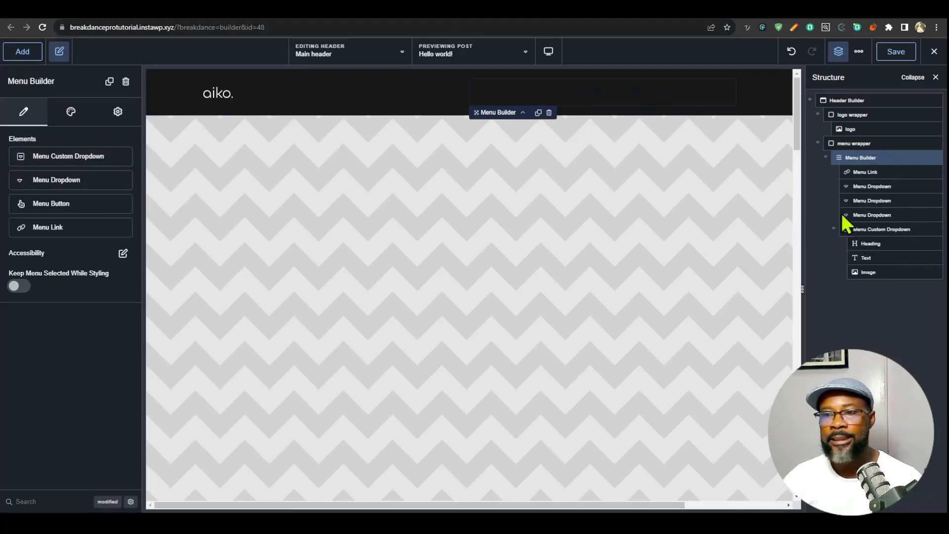
left_click(72, 113)
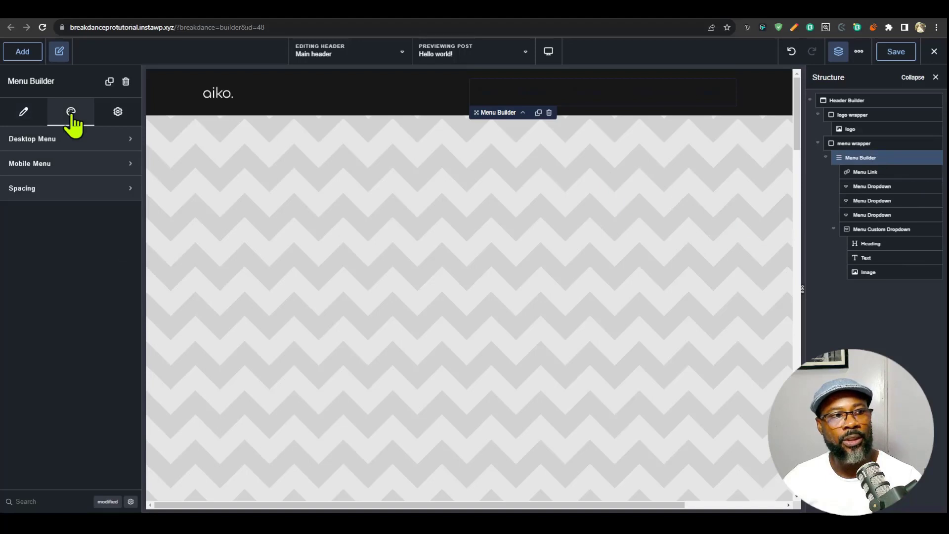
left_click(88, 142)
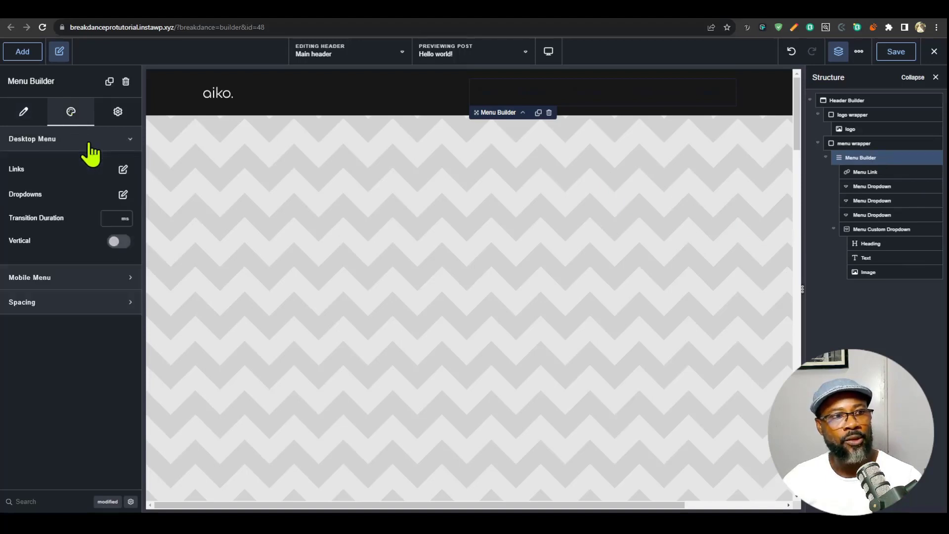
left_click(123, 171)
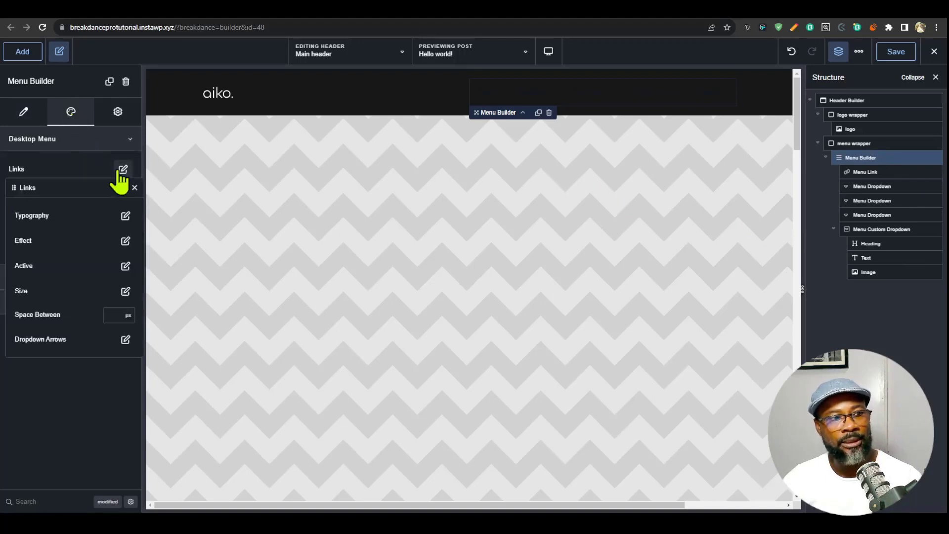
left_click(125, 215)
left_click(125, 236)
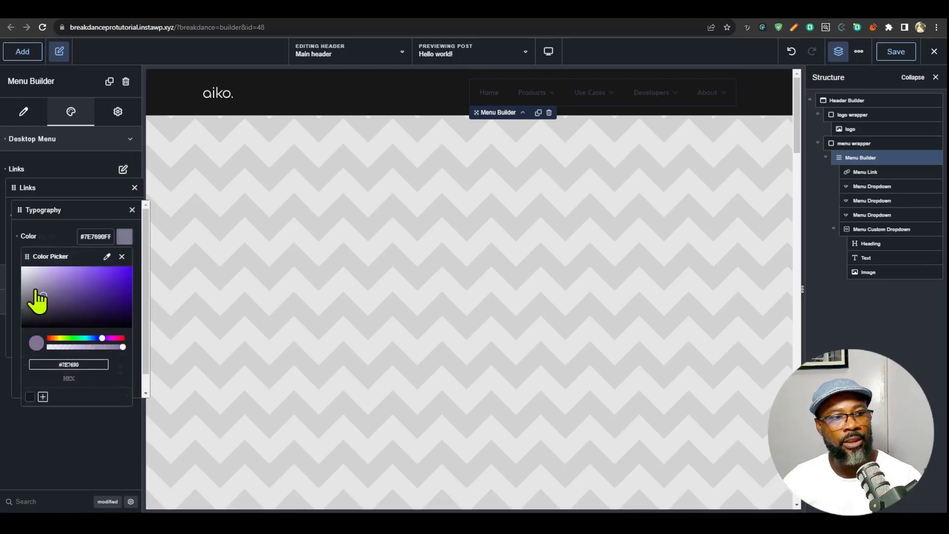
left_click_drag(31, 297, 11, 267)
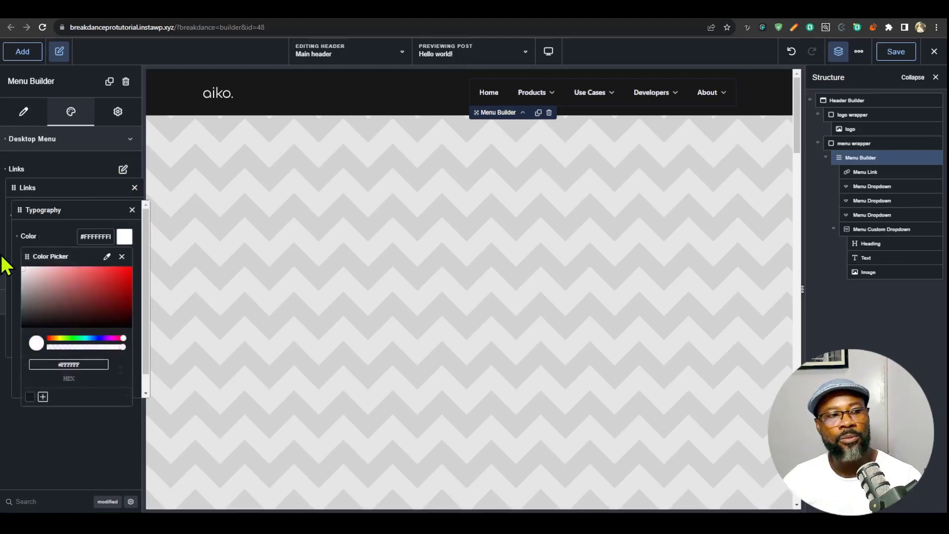
left_click_drag(5, 280, 5, 289)
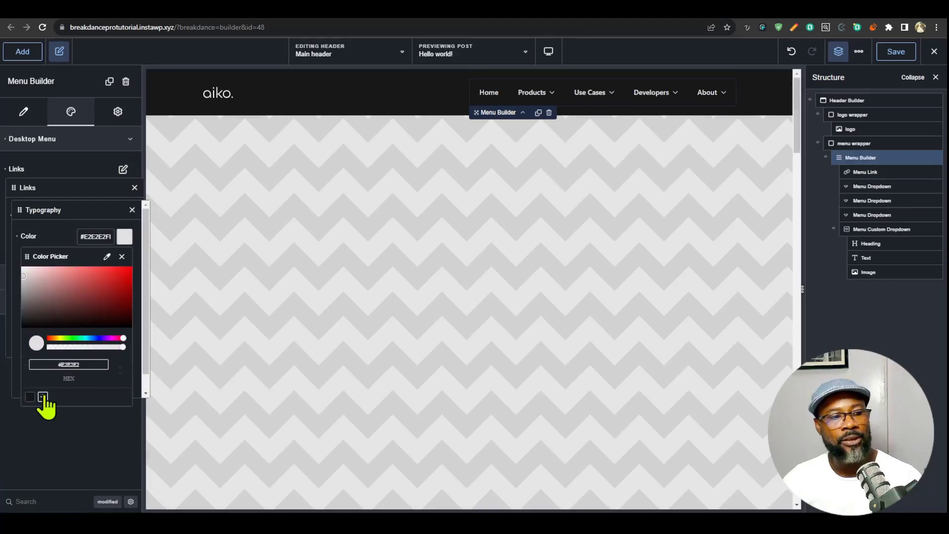
- Save the menu links' #E2E2E2 color as a global color named off white
left_click(42, 397)
type("off")
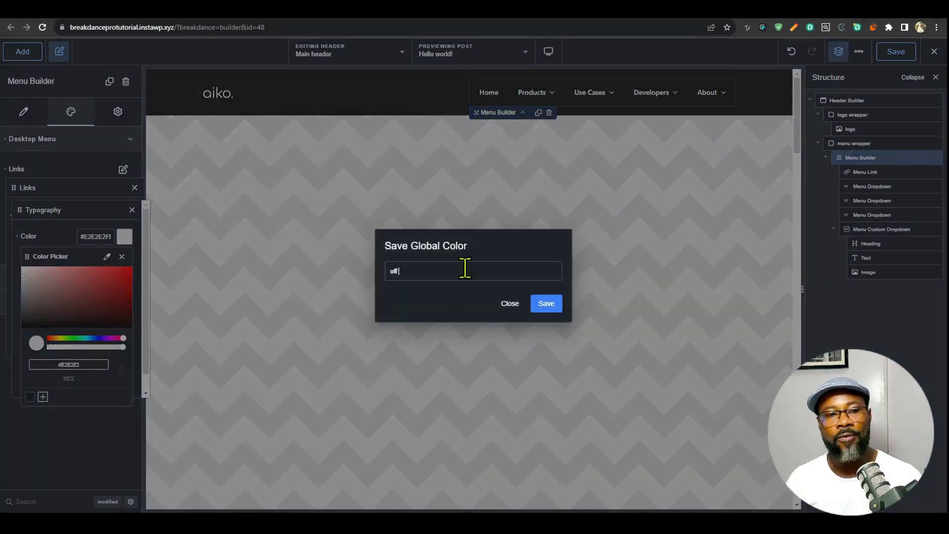
type(" white")
key("Return")
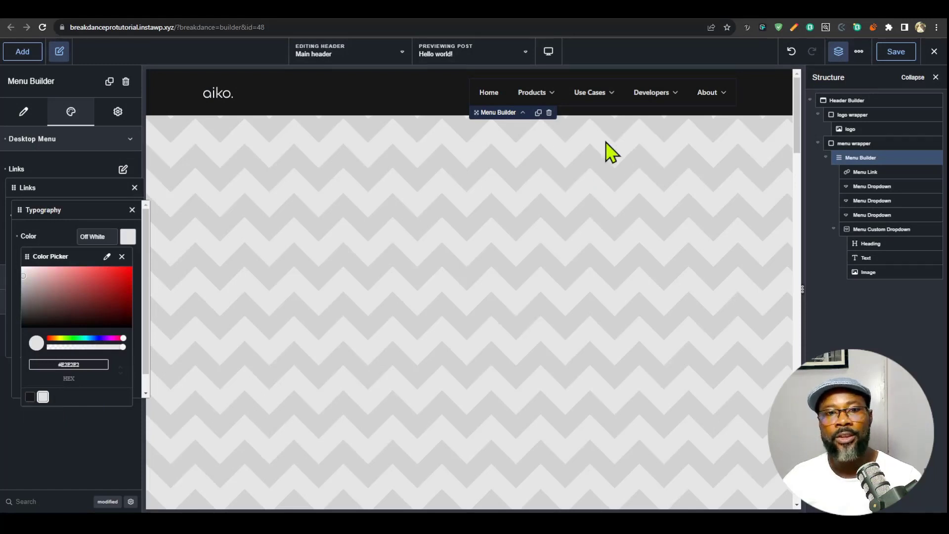
- Delete the three Menu Dropdowns and the Menu Custom Dropdown, keeping only the Home link in the Menu Builder
left_click(875, 186)
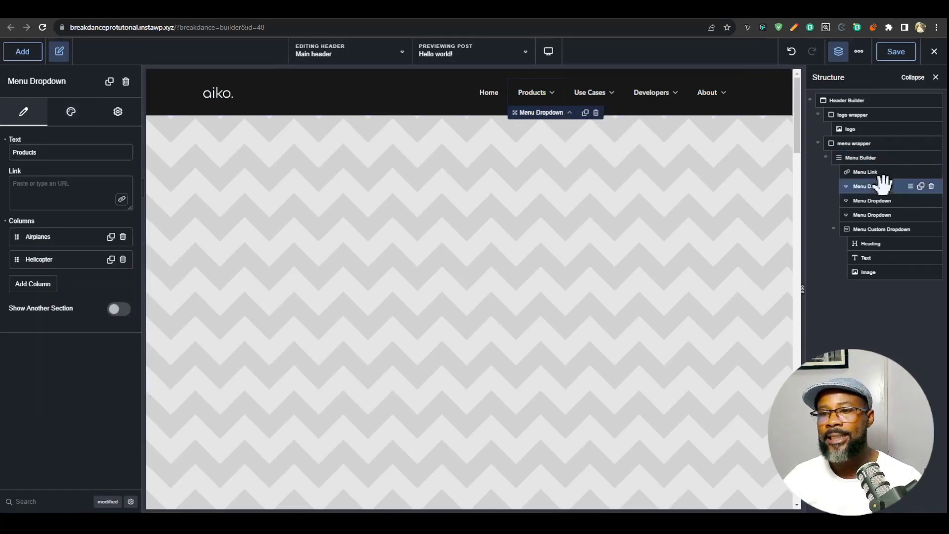
left_click(932, 187)
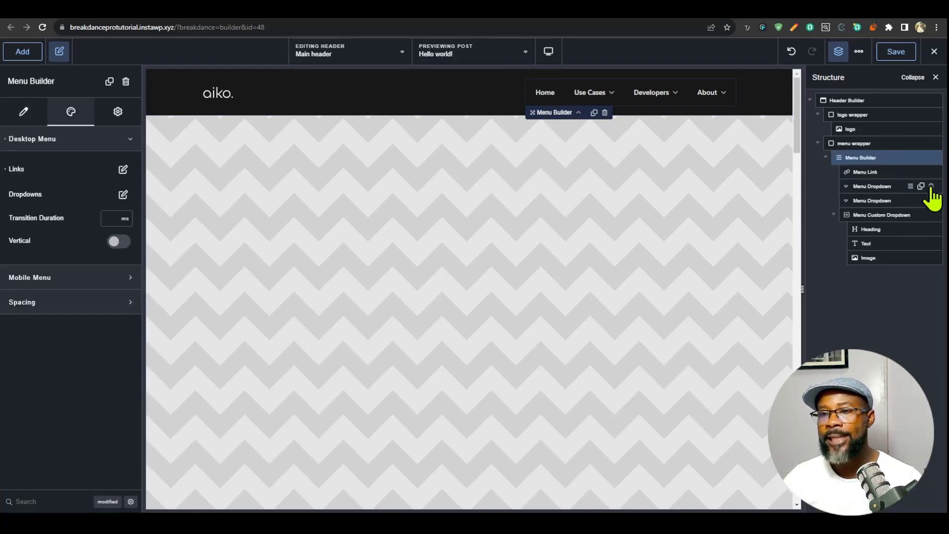
left_click(931, 187)
left_click(931, 186)
left_click(931, 186)
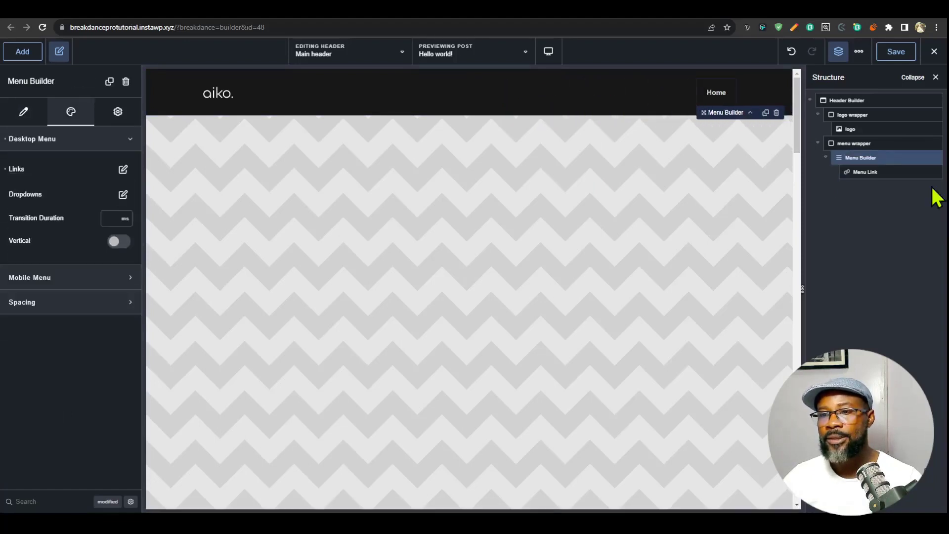
- Duplicate the Home menu link until the Menu Builder holds four links
left_click(875, 171)
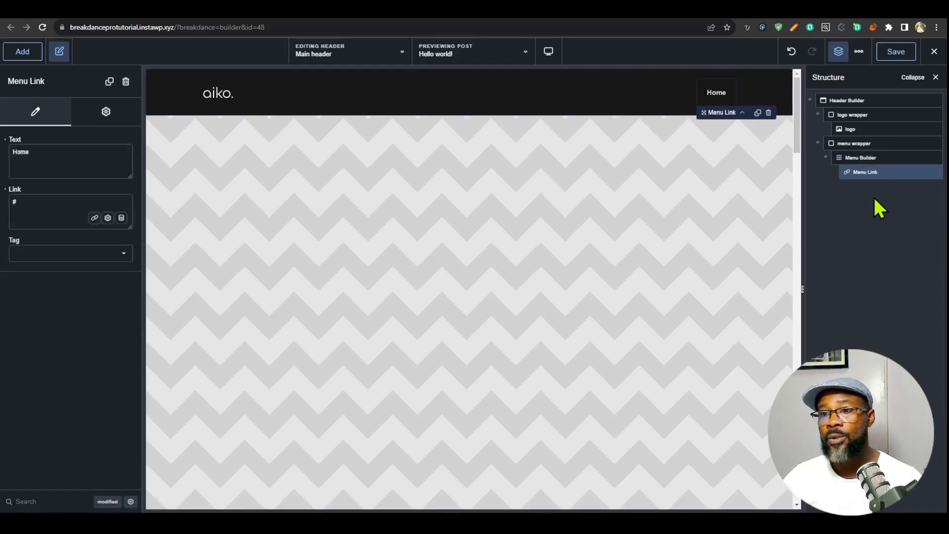
left_click(921, 172)
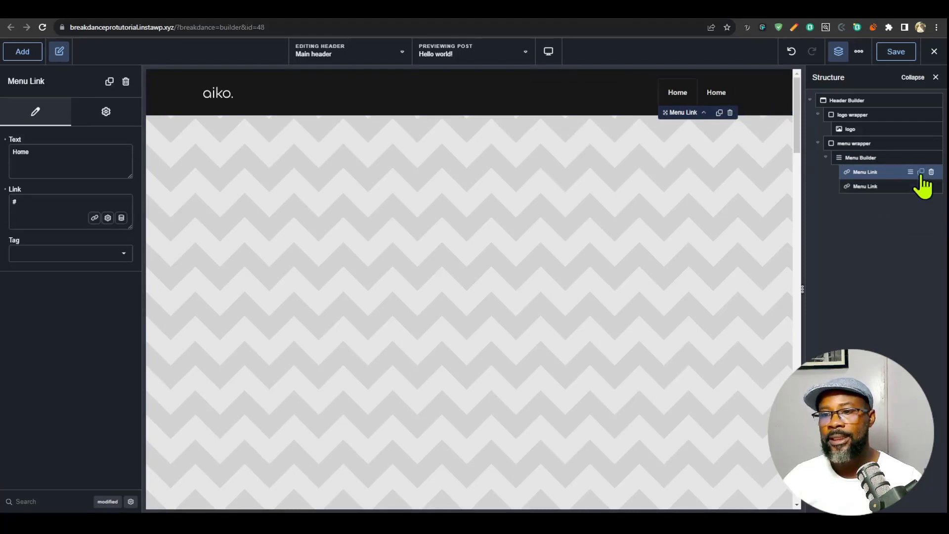
left_click(921, 172)
left_click(921, 201)
- Change the text of the first three menu links to Services, Work and About
left_click(872, 173)
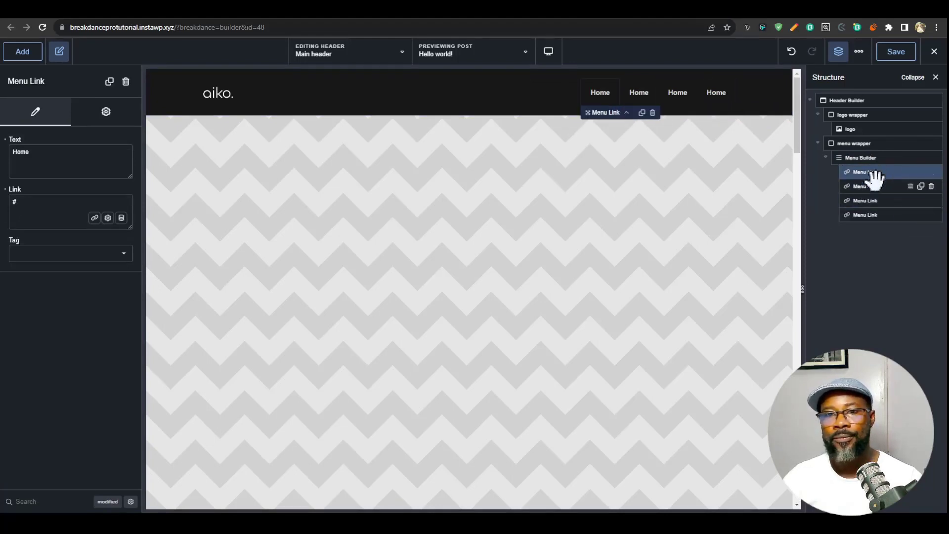
type("A")
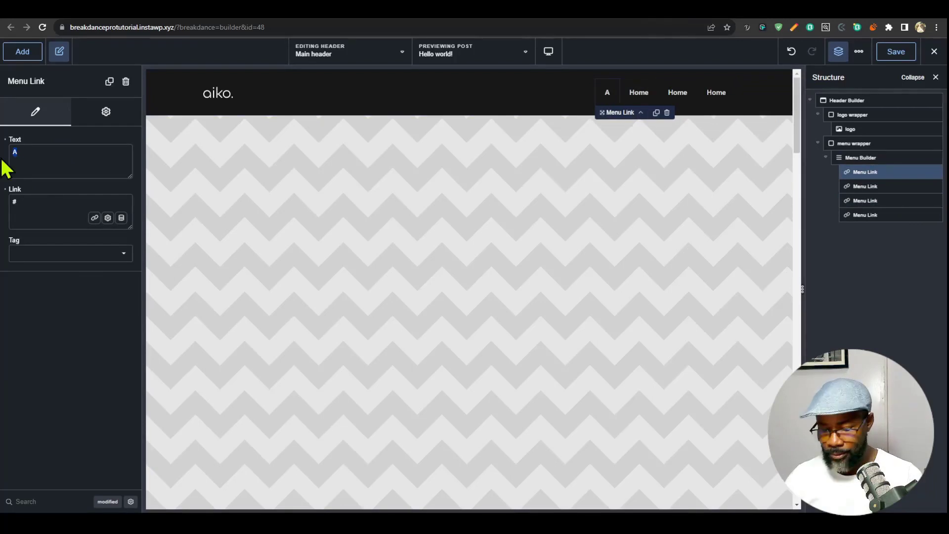
type("ervices")
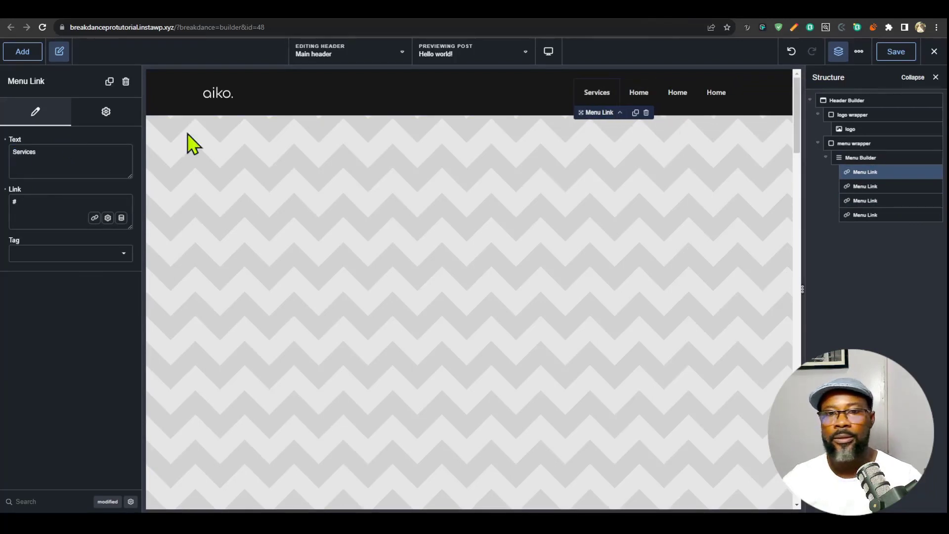
left_click(870, 186)
type("Work")
mouse_move(58, 147)
left_mouse_down()
mouse_move(2, 150)
mouse_move(4, 163)
left_mouse_up()
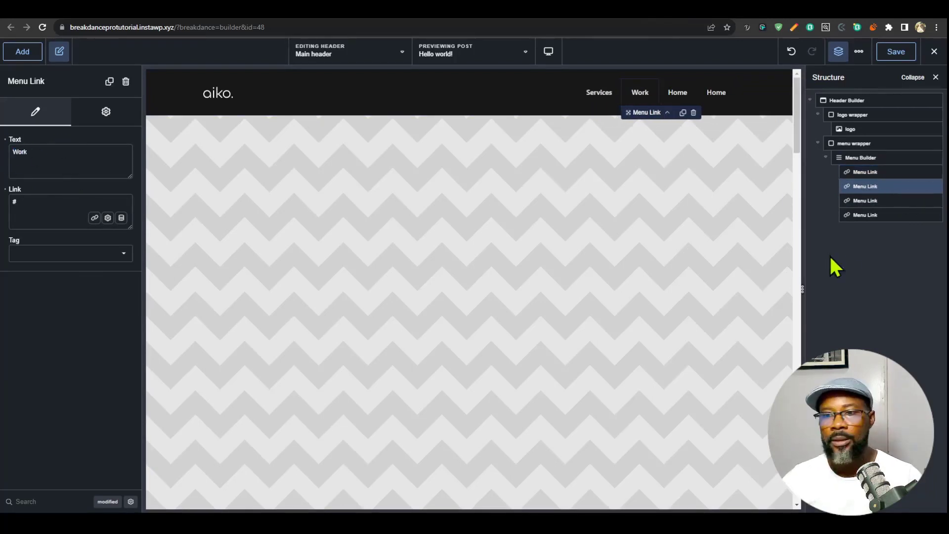
left_click(866, 198)
type("About")
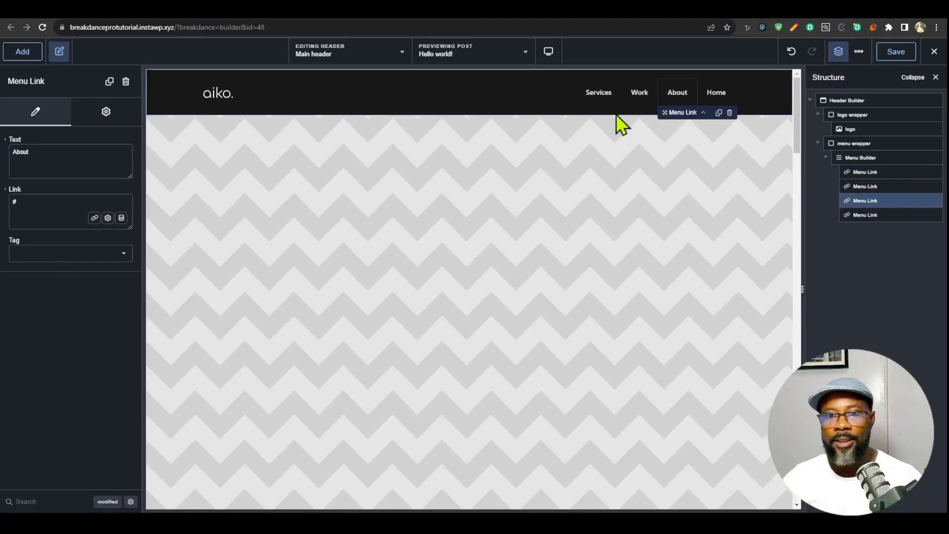
- Change the text of the fourth menu link to Contact
left_click(870, 215)
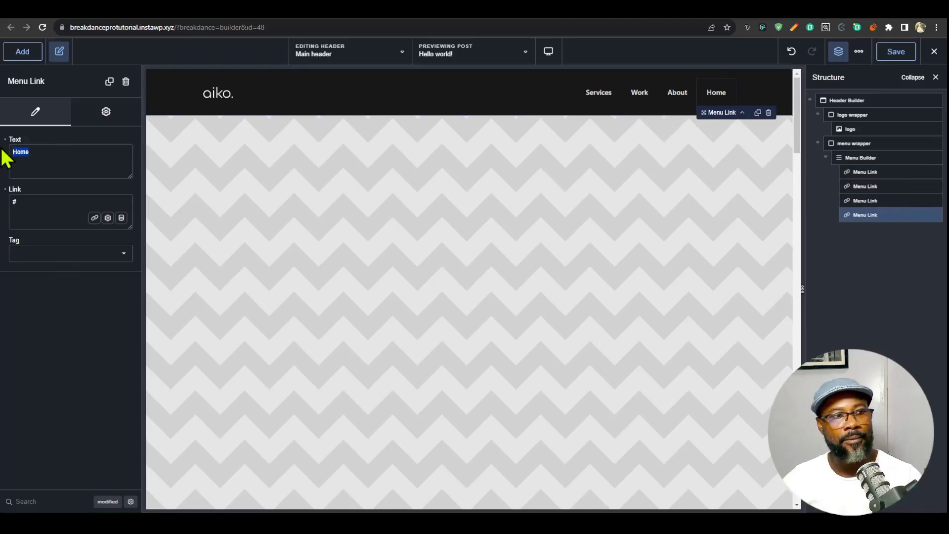
type("Contact")
left_click(868, 157)
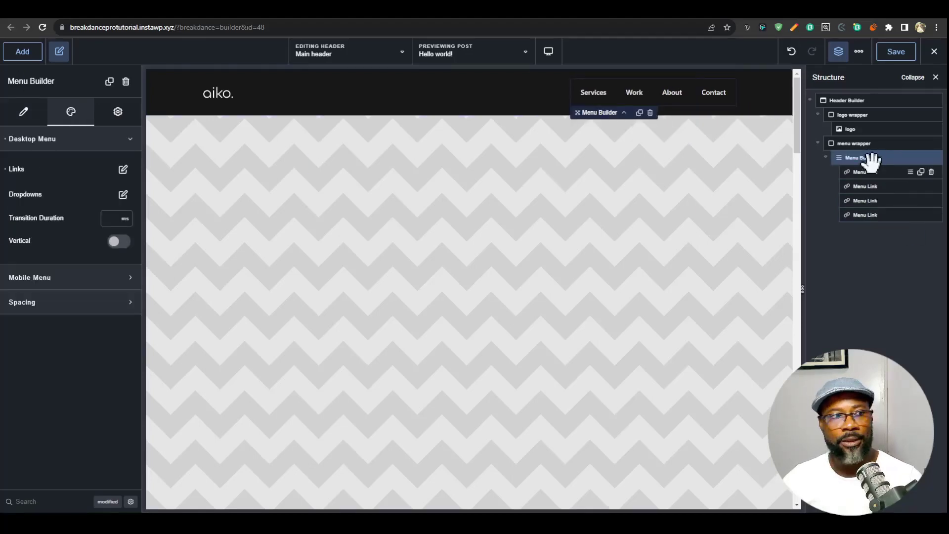
left_click(124, 170)
left_click(125, 216)
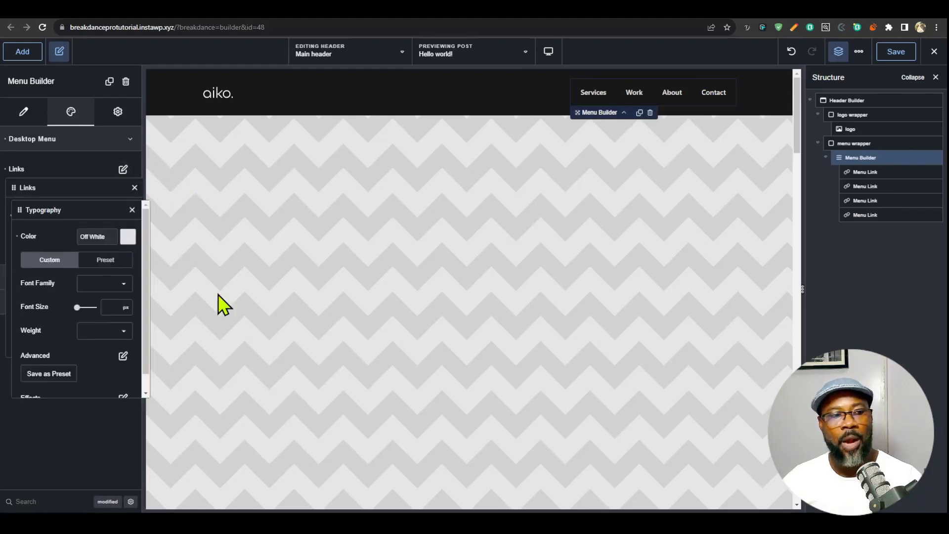
left_click(105, 310)
type("13")
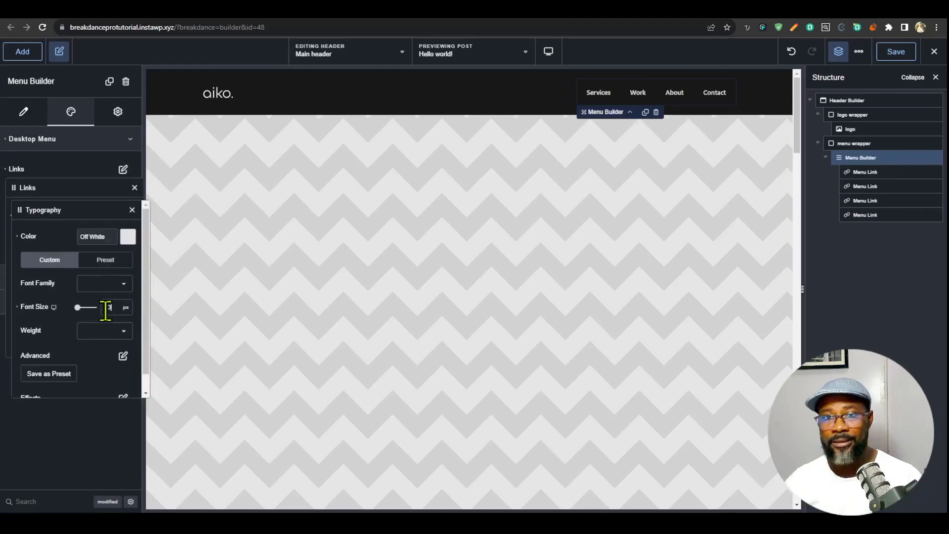
- Give the desktop menu links 2 px letter spacing and an uppercase text transform
left_click(123, 356)
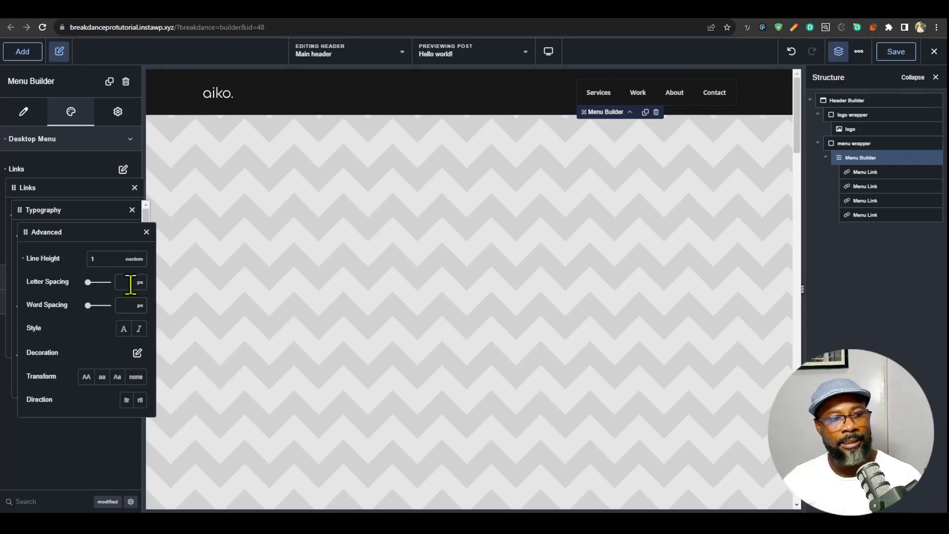
type("2")
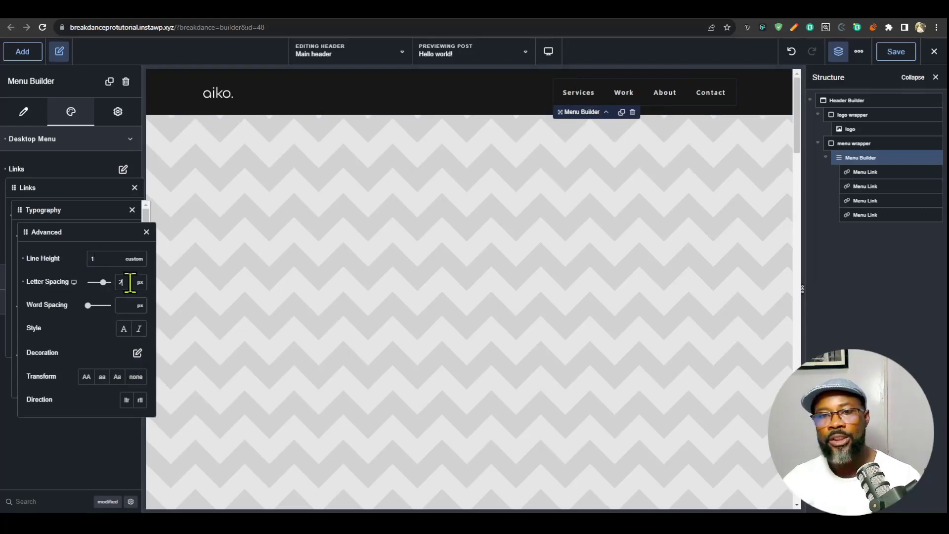
left_click(85, 378)
left_click(146, 232)
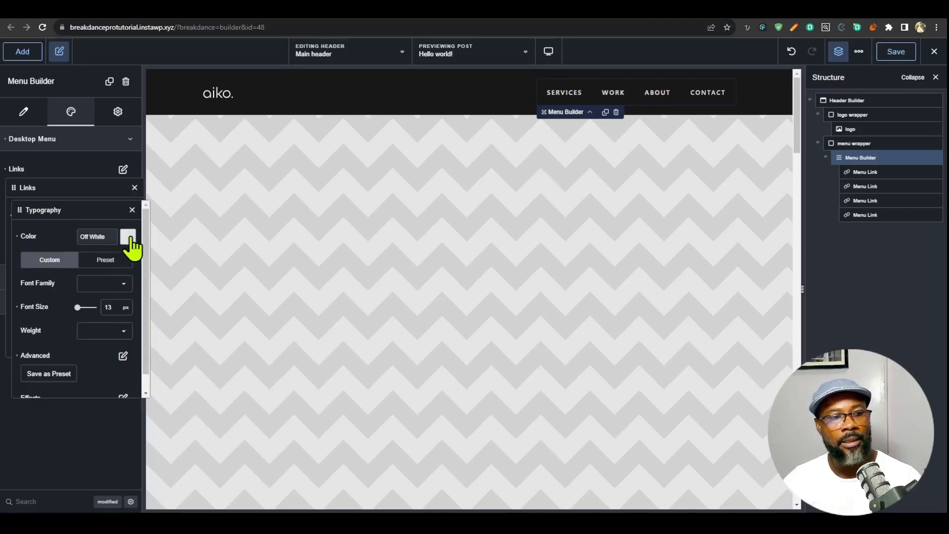
left_click(132, 209)
- Add an Underline effect to the desktop menu links with Center direction, 1 px thickness and the off white global color
left_click(125, 239)
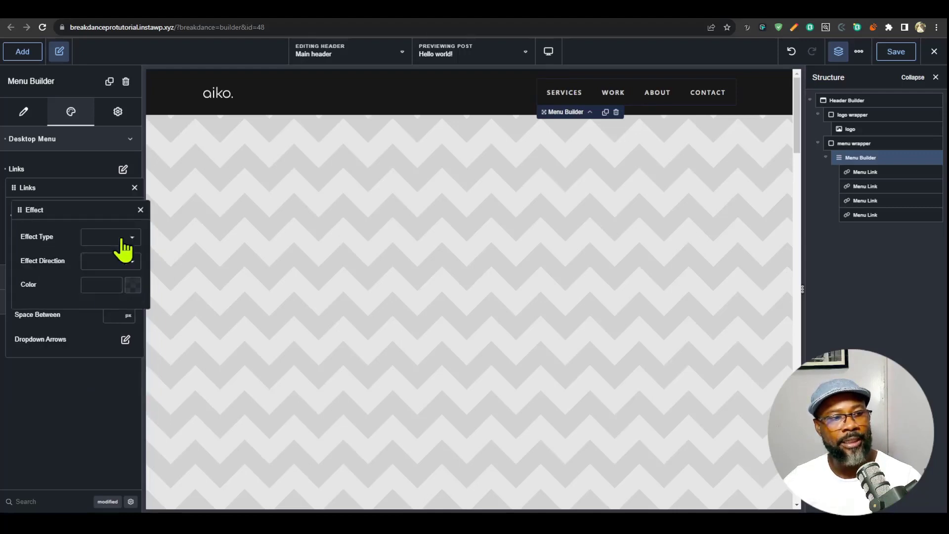
left_click(122, 240)
left_click(115, 246)
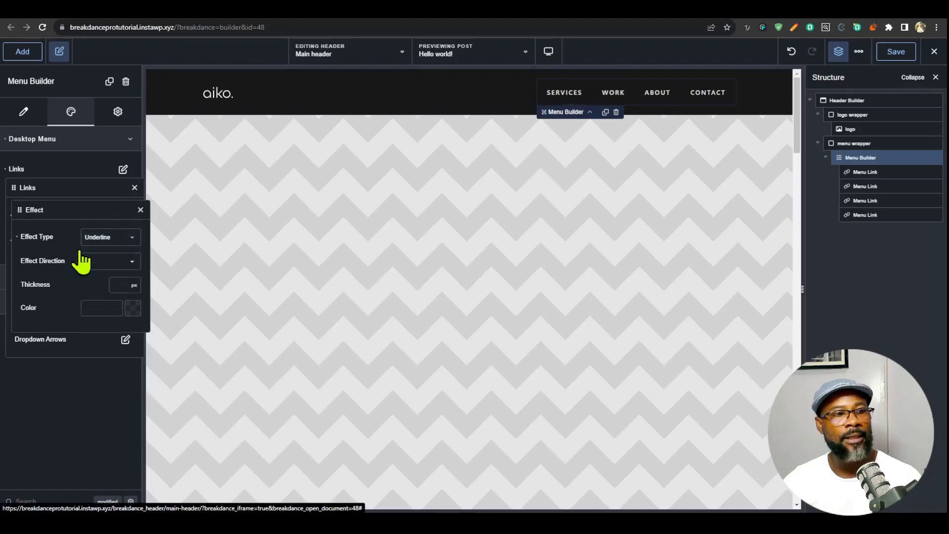
left_click(112, 261)
left_click(107, 284)
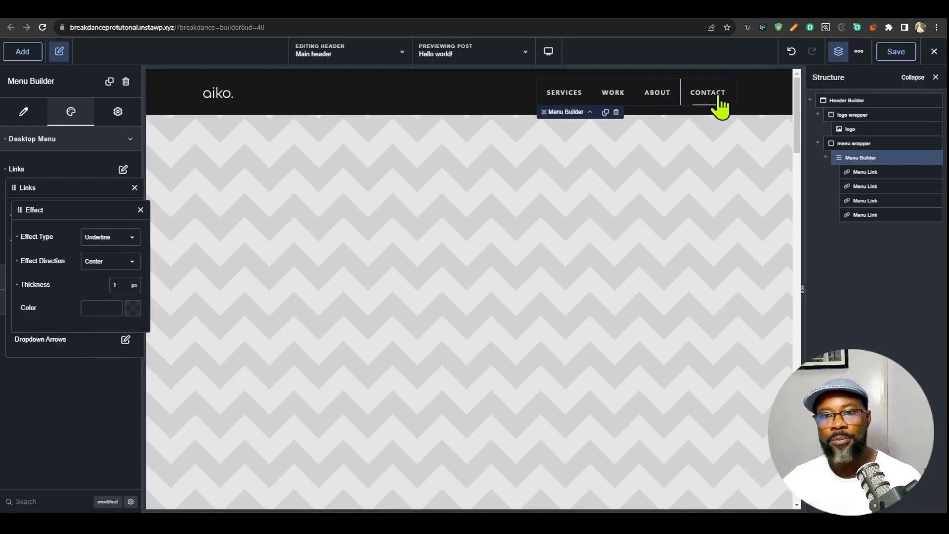
left_click(134, 311)
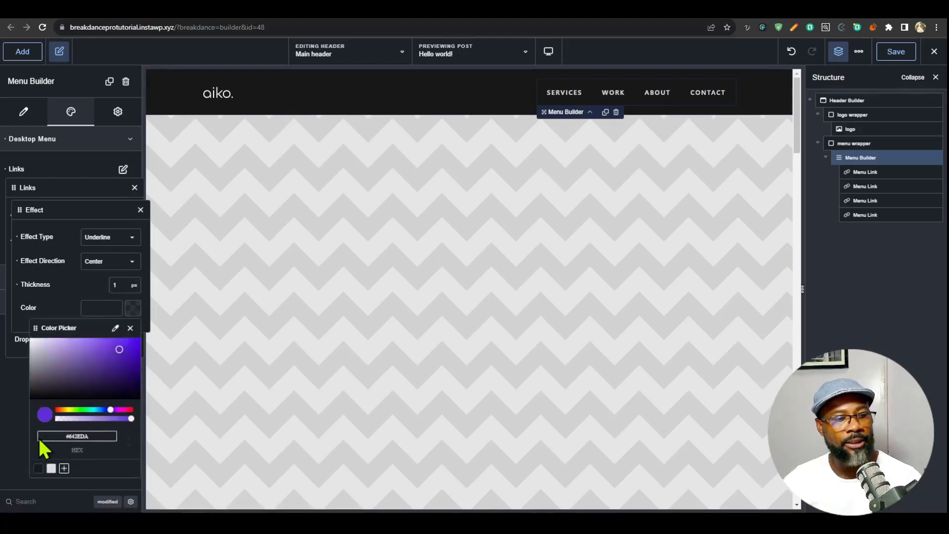
left_click(51, 468)
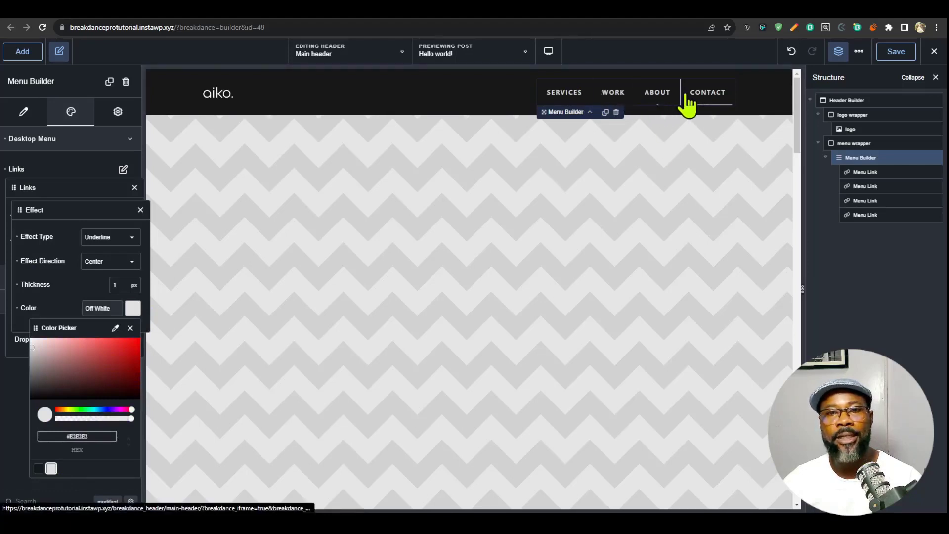
left_click(141, 210)
- Set the desktop menu links' top and bottom padding to 5 px
left_click(126, 291)
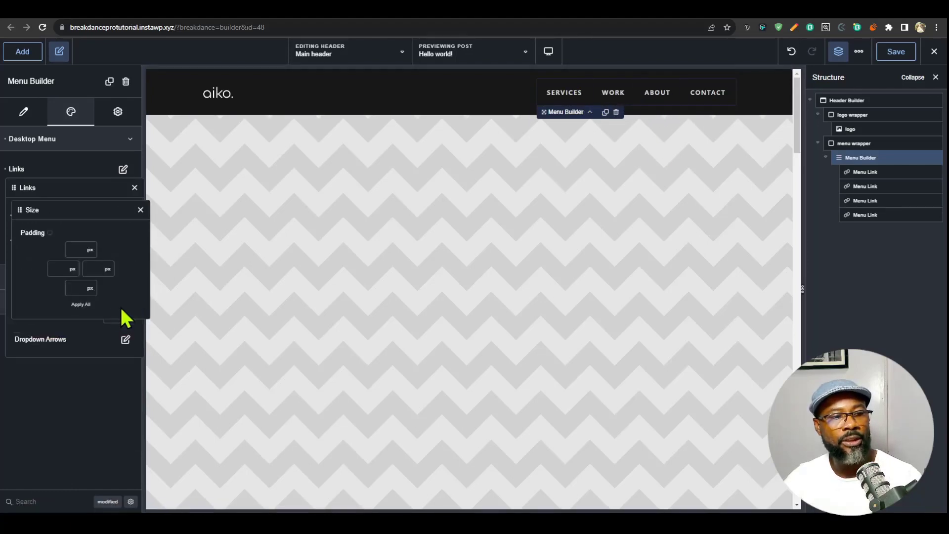
left_click(79, 247)
type("5")
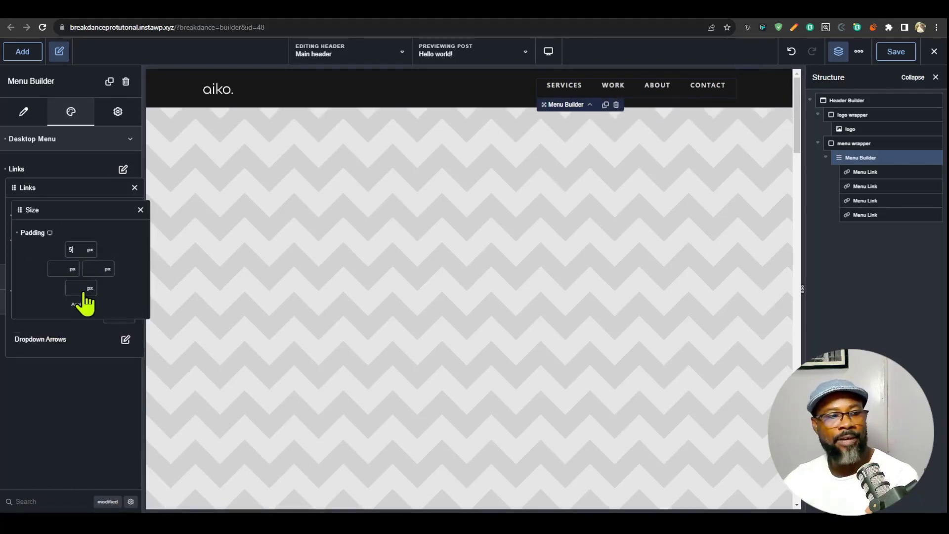
left_click(74, 288)
type("5")
- Switch the preview to Tablet Portrait and set the Header Builder's layout to Never stack vertically
left_click(548, 51)
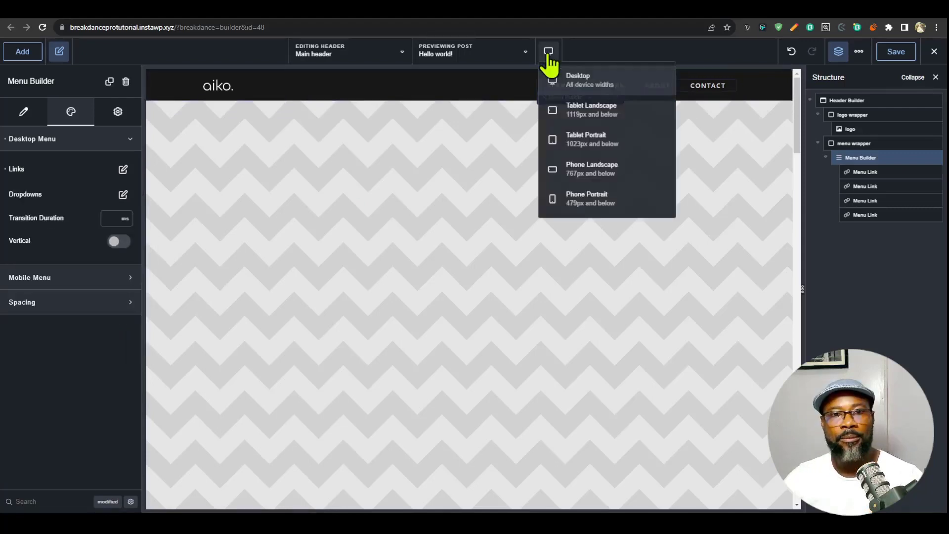
left_click(613, 138)
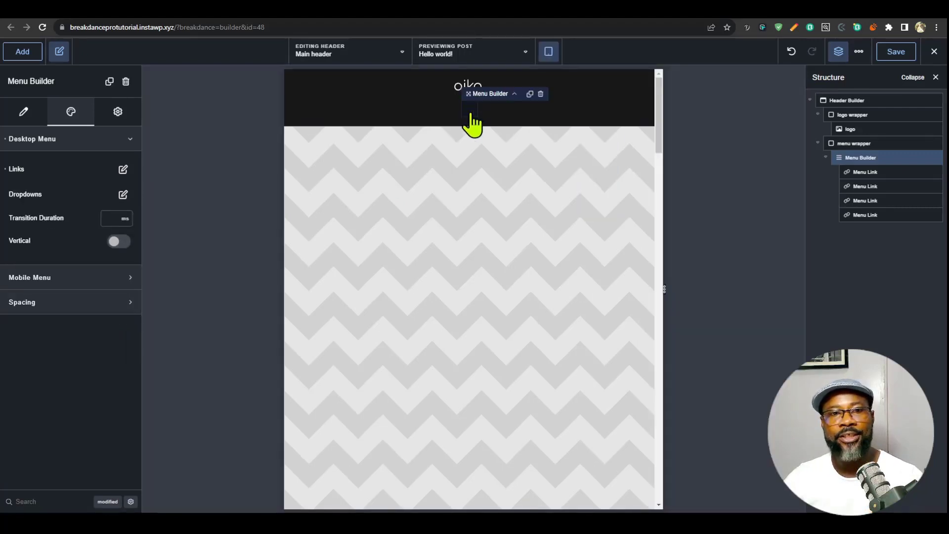
left_click(874, 99)
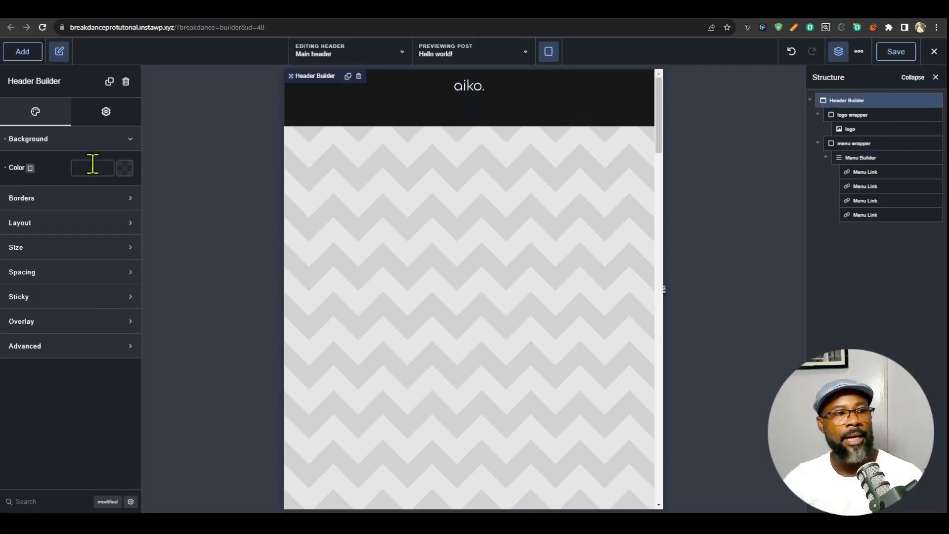
left_click(94, 140)
left_click(69, 194)
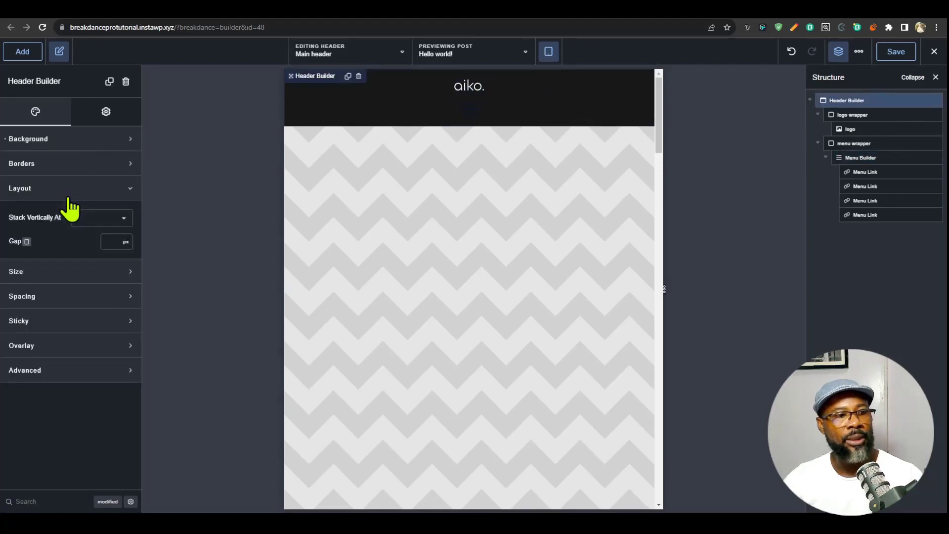
left_click(116, 219)
left_click(102, 324)
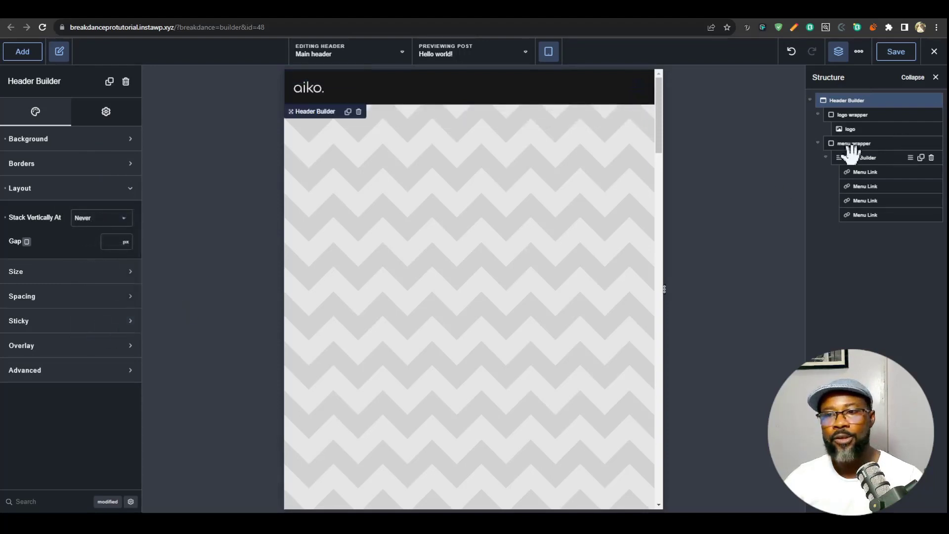
- Set the Menu Builder's mobile menu to show at Tablet Portrait
left_click(863, 158)
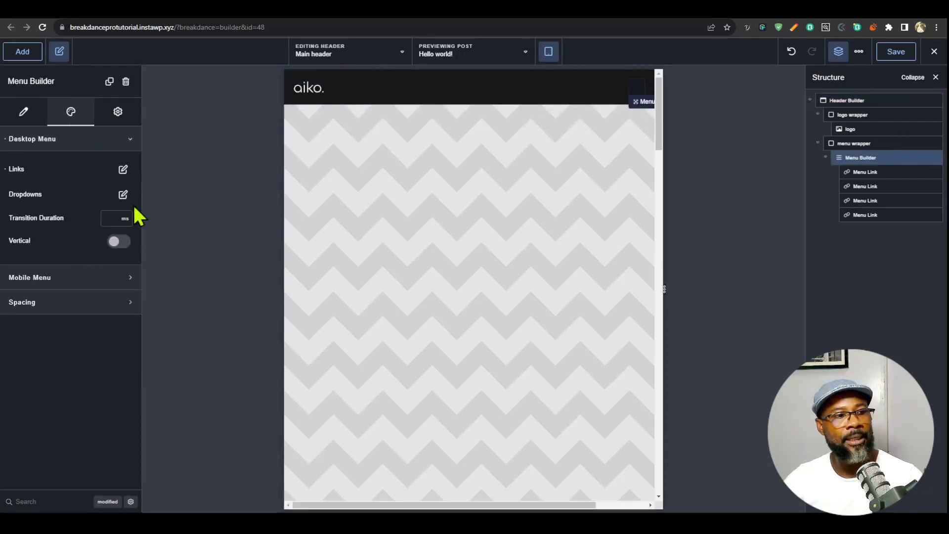
left_click(86, 283)
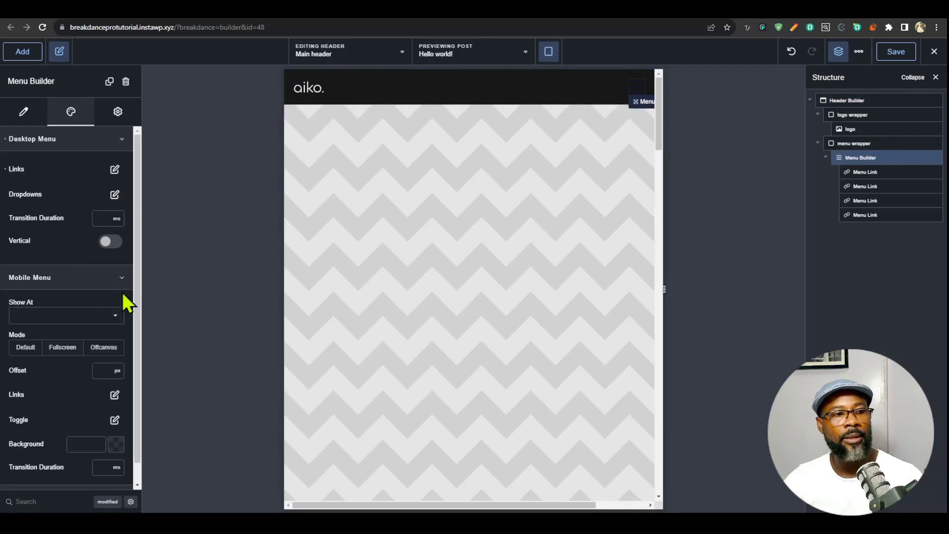
left_click(100, 317)
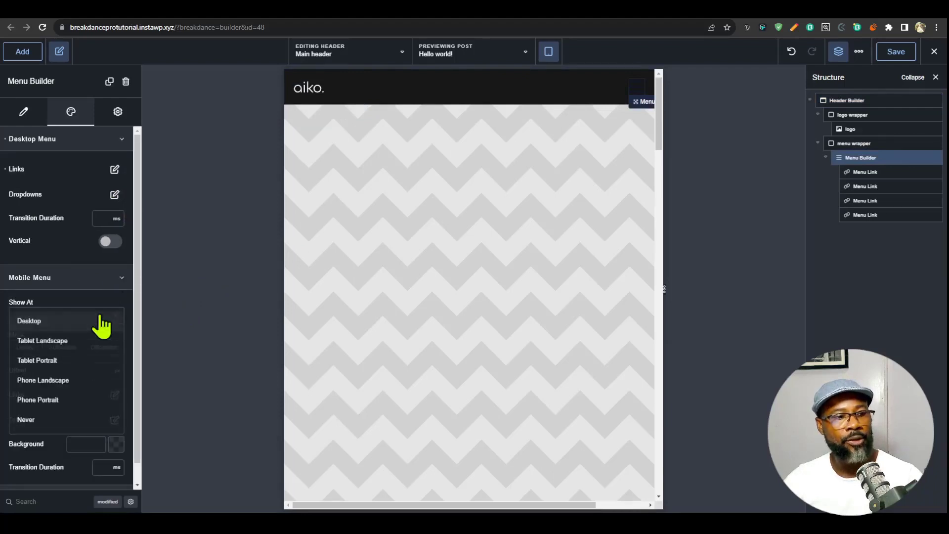
left_click(70, 360)
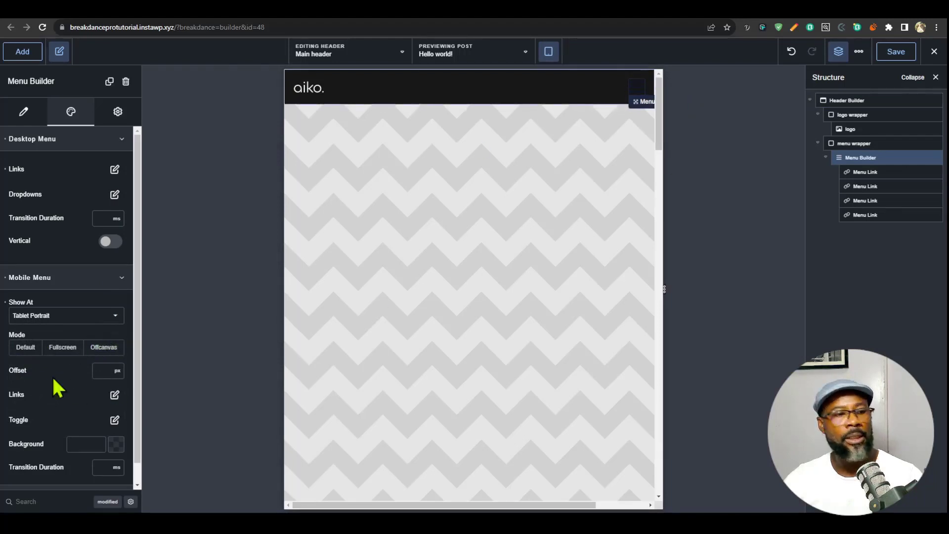
- Color the mobile menu's toggle icon with the off white global color
scroll(69, 393, "down", 1)
left_click(115, 401)
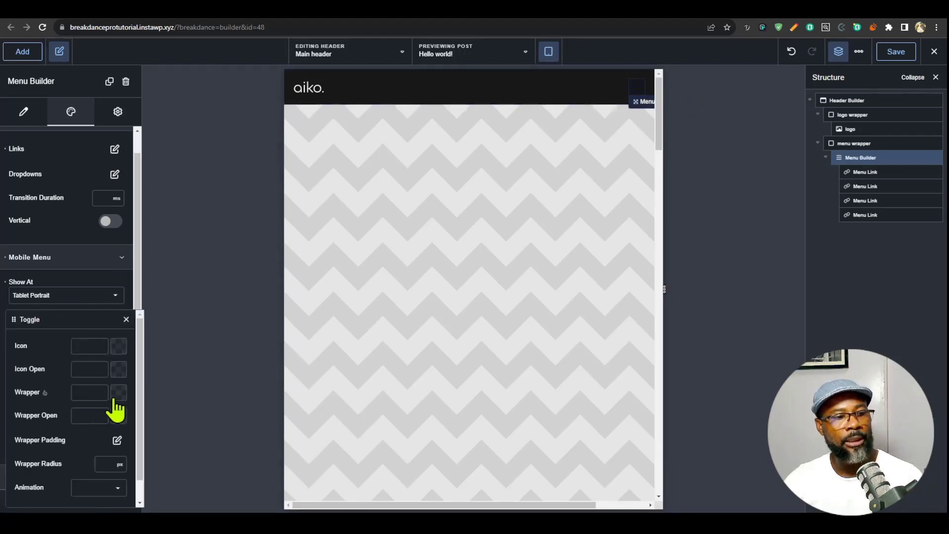
left_click(118, 346)
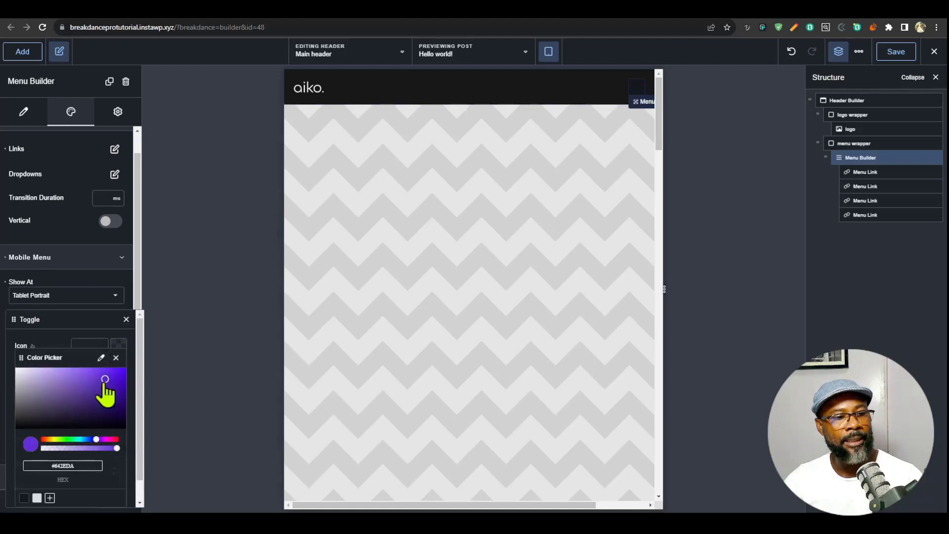
left_click(38, 501)
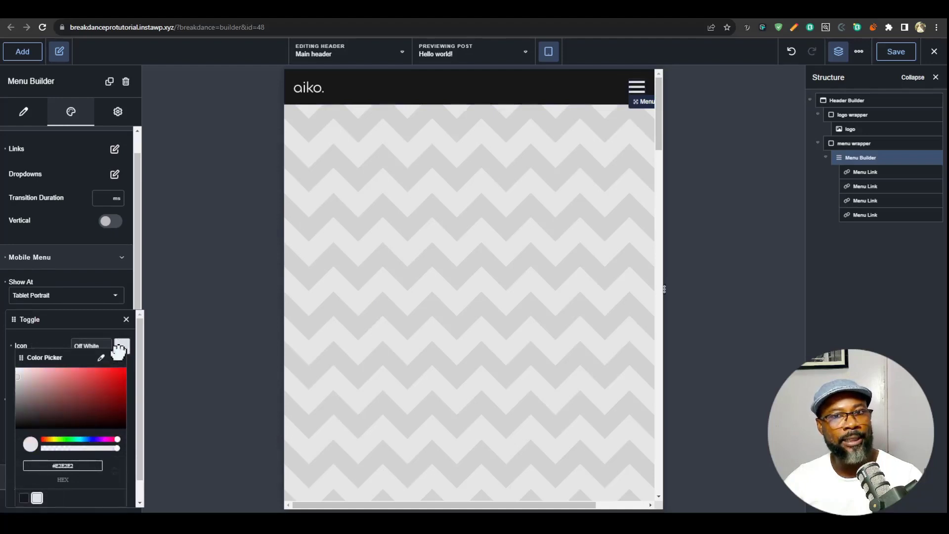
left_click(118, 350)
- Expand the mobile menu in the preview, set its background to the #171717 global color and turn on No Border for its links
left_click(636, 88)
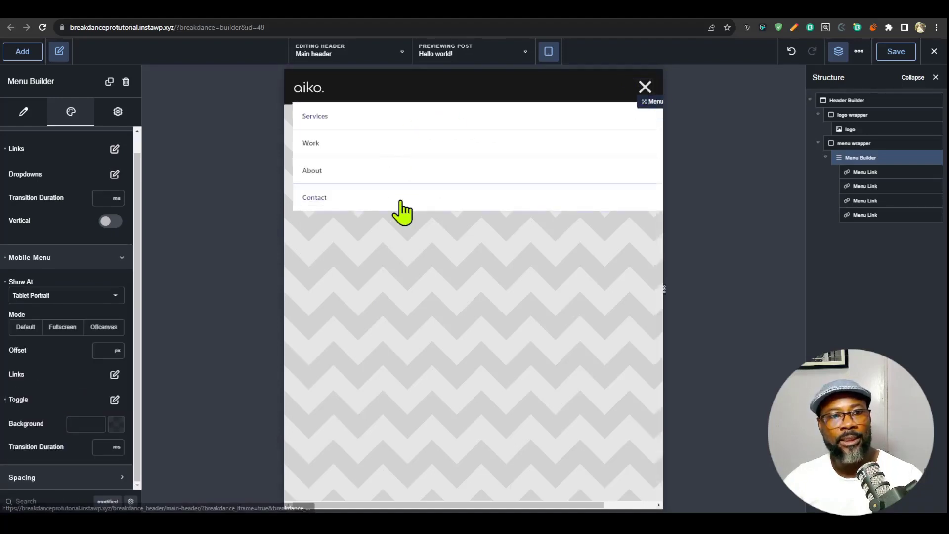
left_click(117, 424)
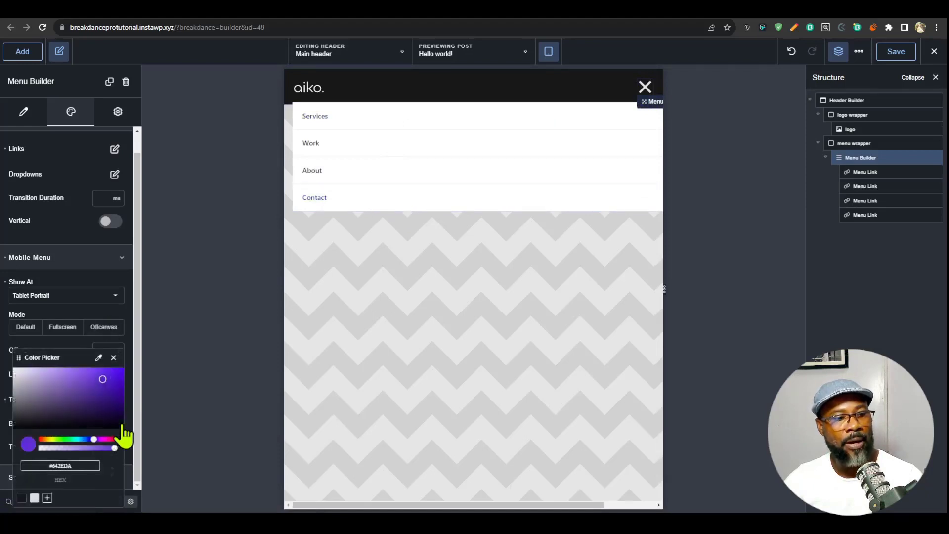
left_click(23, 502)
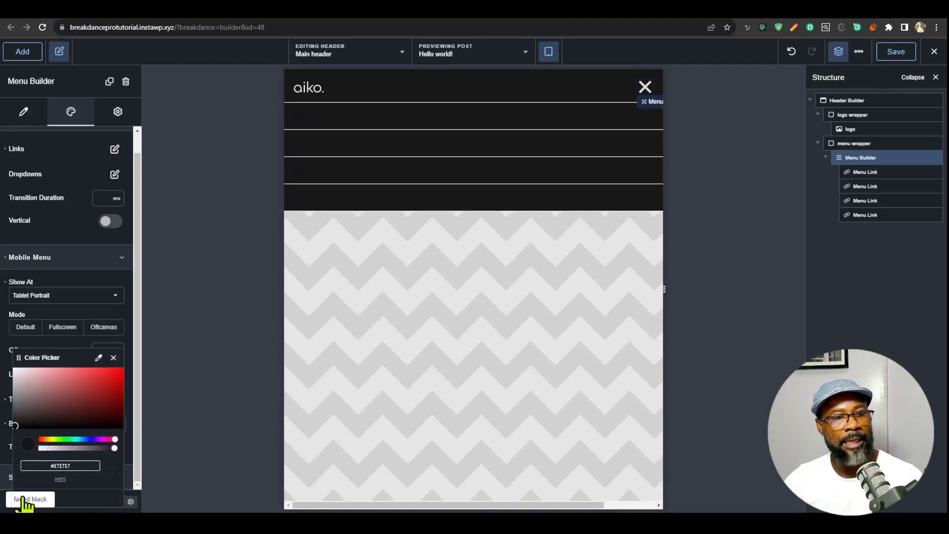
left_click(114, 357)
left_click(115, 375)
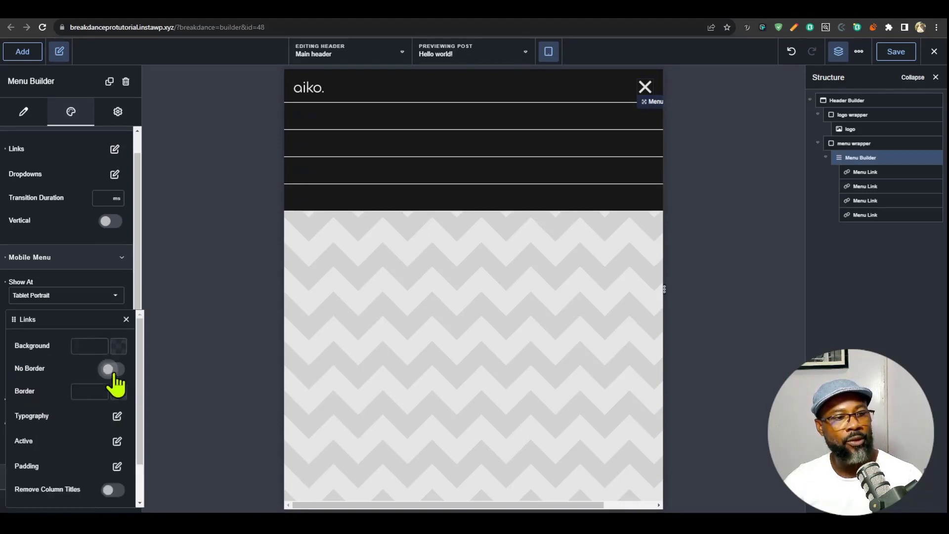
left_click(112, 369)
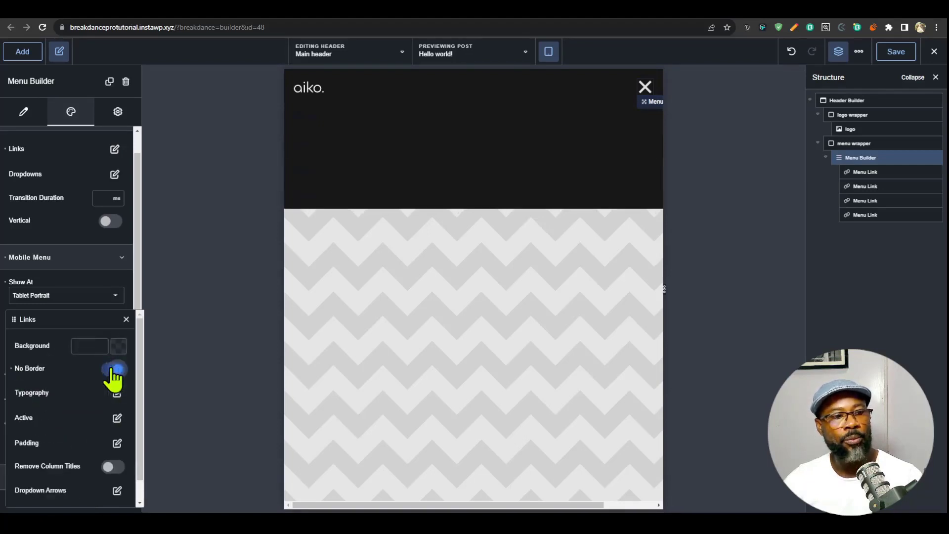
- Apply the off white global color to the mobile menu's Level 1 link typography and center the links horizontally
left_click(117, 394)
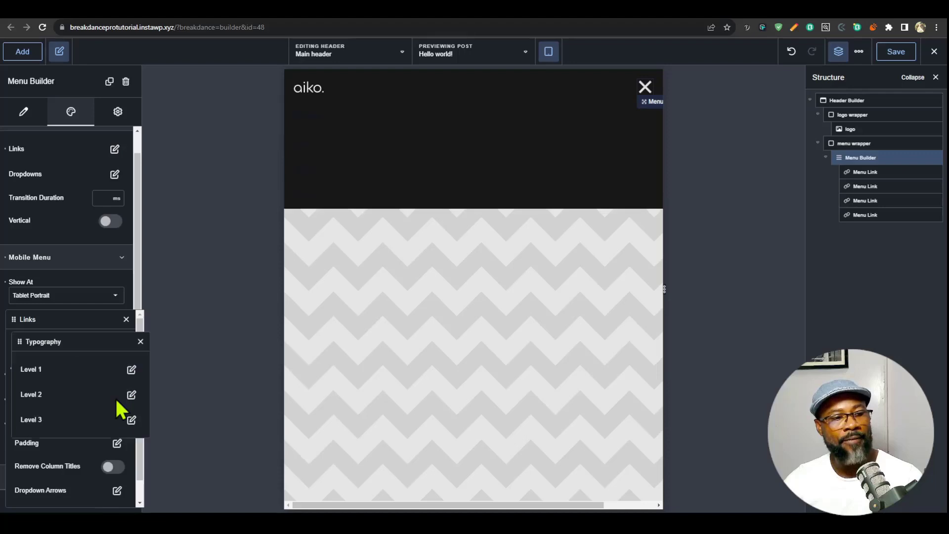
left_click(131, 370)
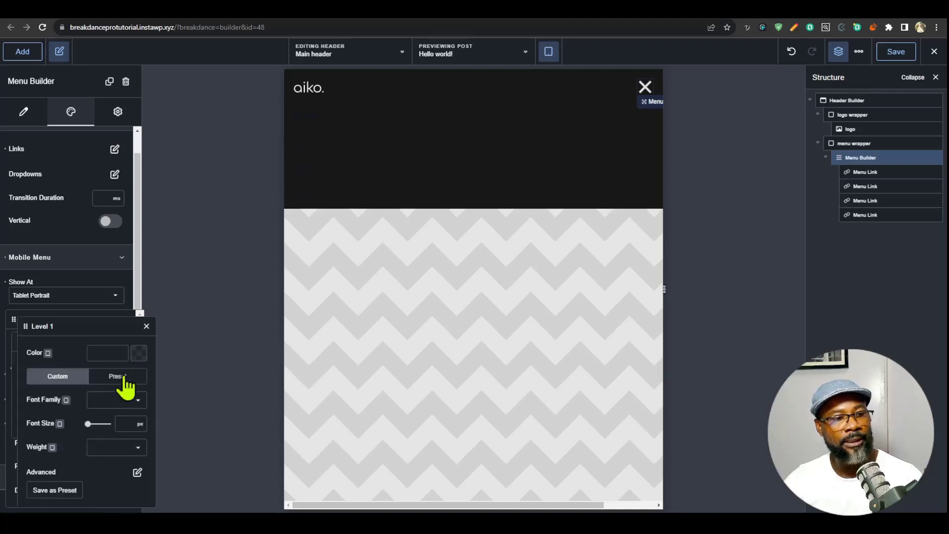
left_click(139, 353)
left_click(57, 499)
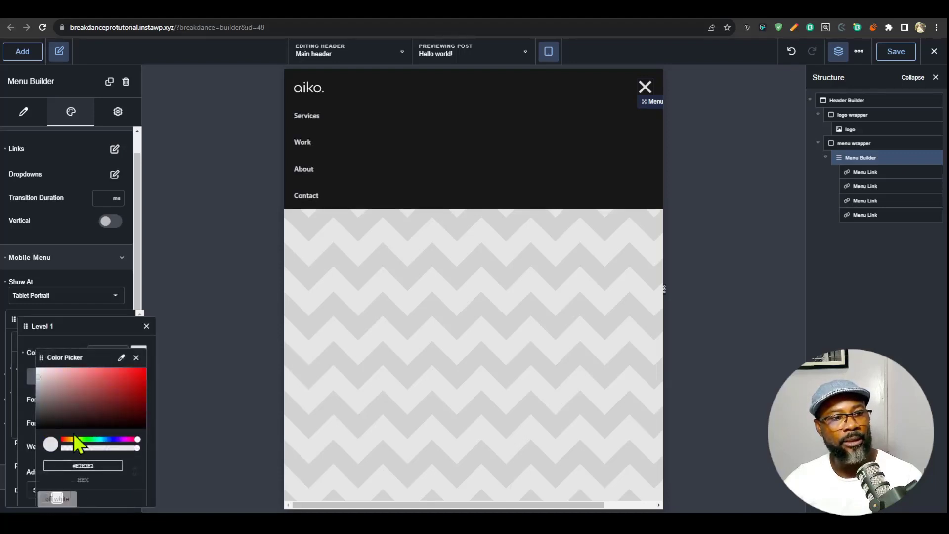
key("Escape")
left_click(108, 492)
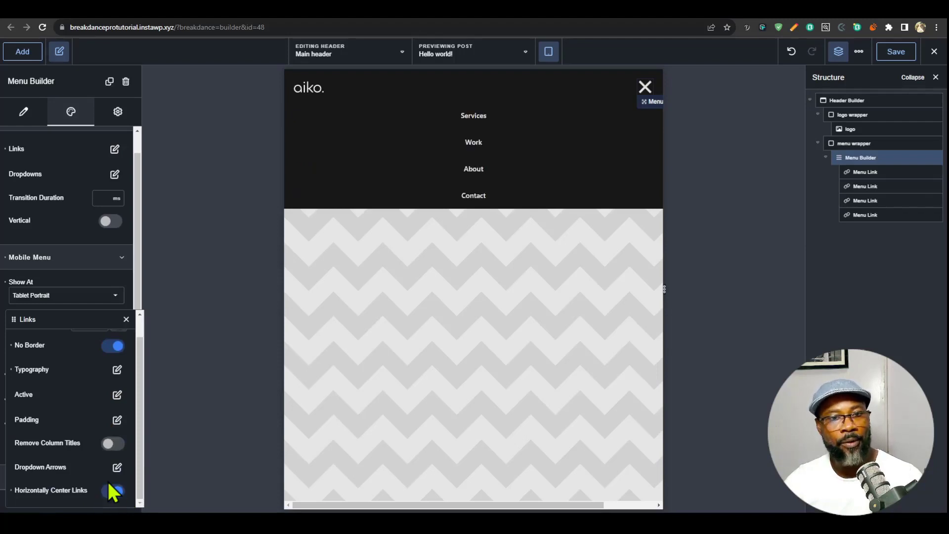
- Preview the mobile menu at the phone breakpoints, and save the header after returning to the desktop view
left_click(127, 321)
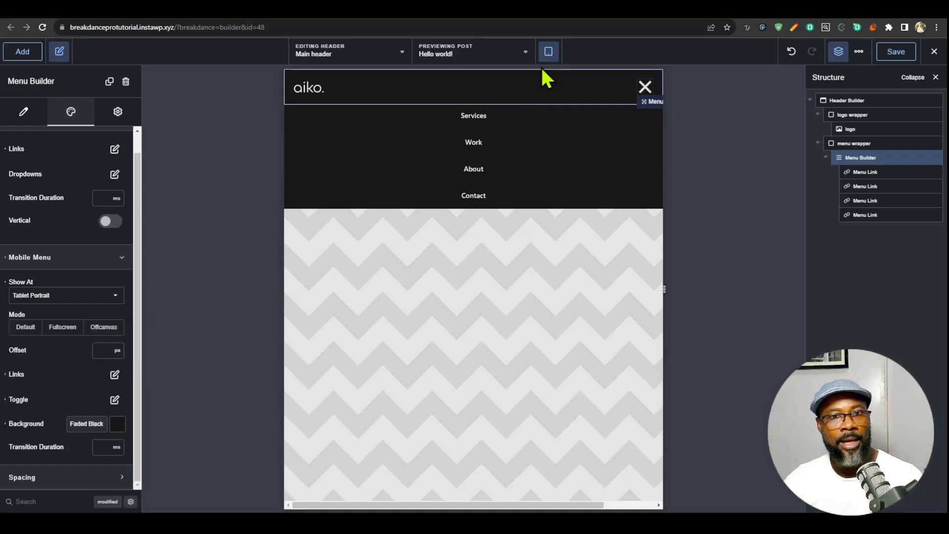
left_click(548, 52)
left_click(586, 168)
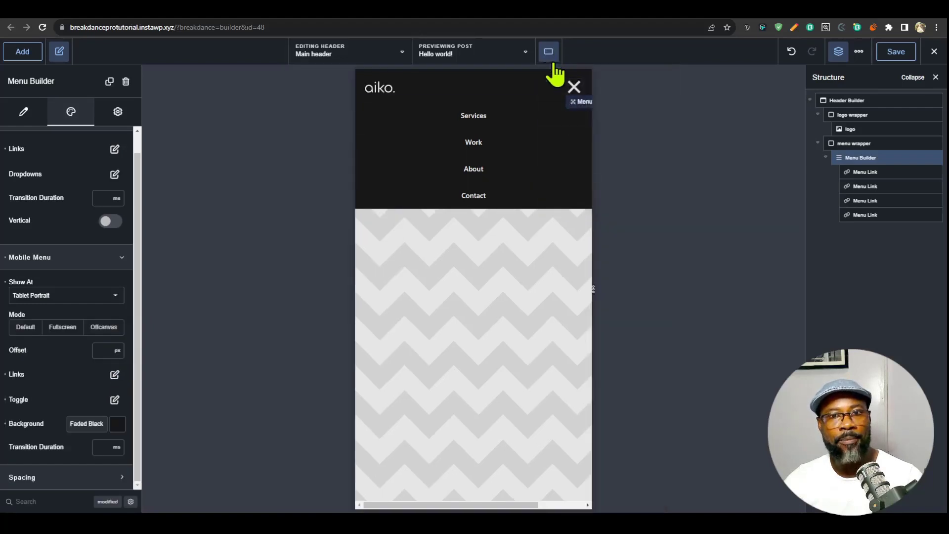
left_click(548, 51)
left_click(579, 196)
left_click(559, 90)
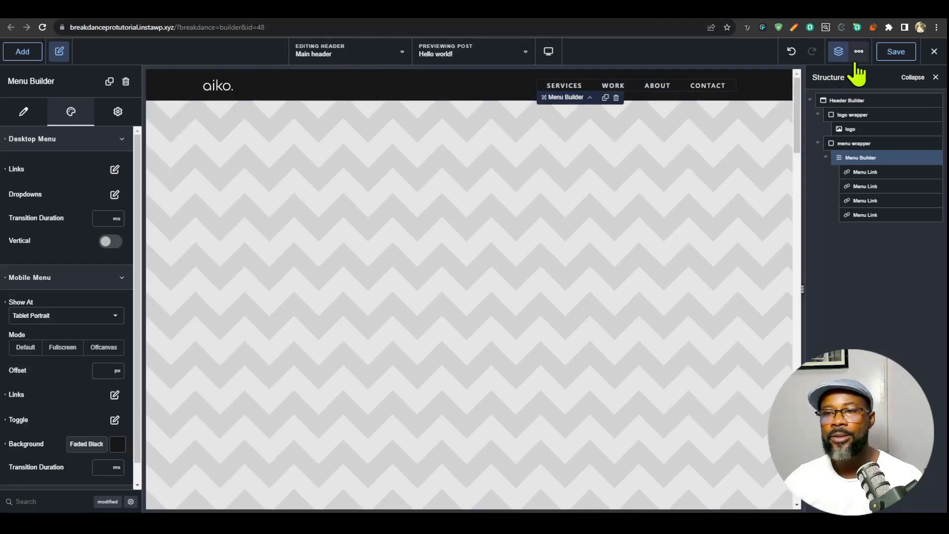
left_click(894, 50)
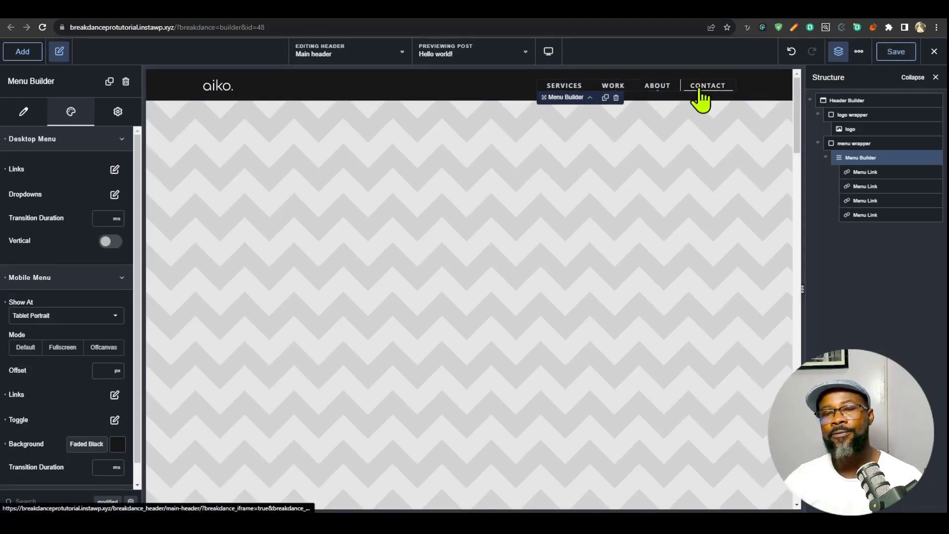
- Set both the heading font and the body font to Manjari in the global typography settings
left_click(862, 52)
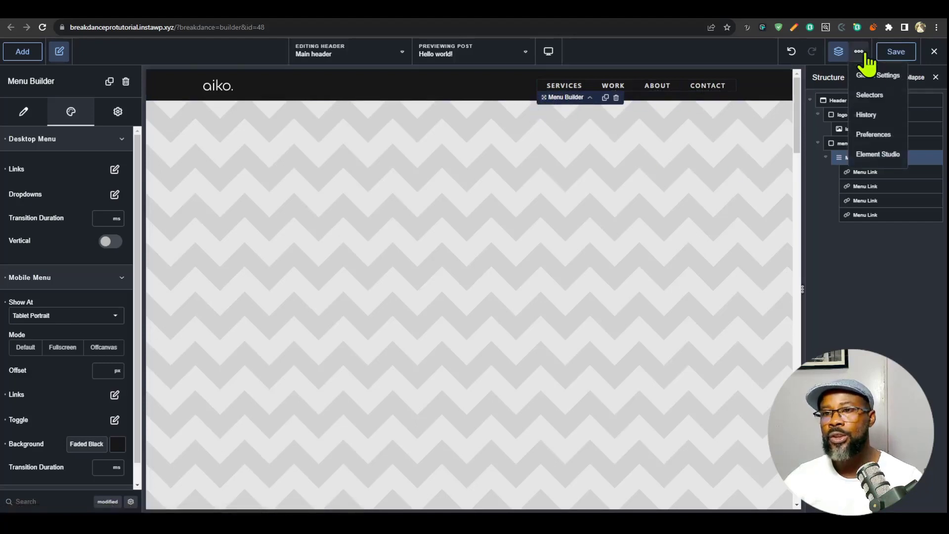
left_click(874, 71)
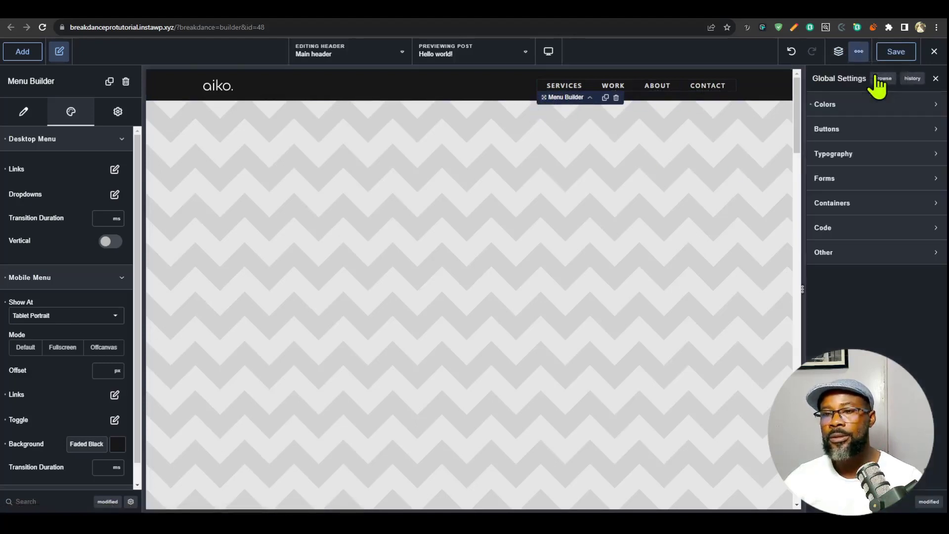
left_click(874, 161)
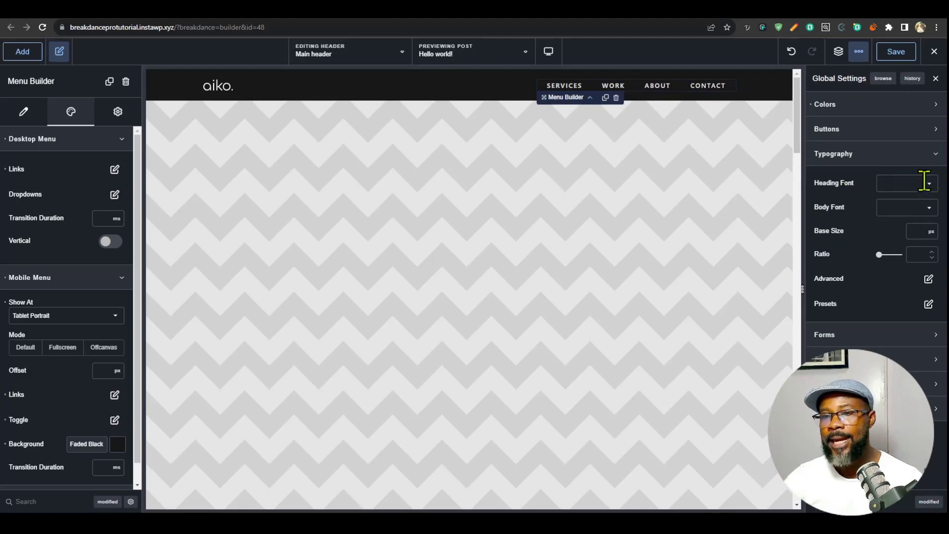
left_click(896, 181)
type("manj")
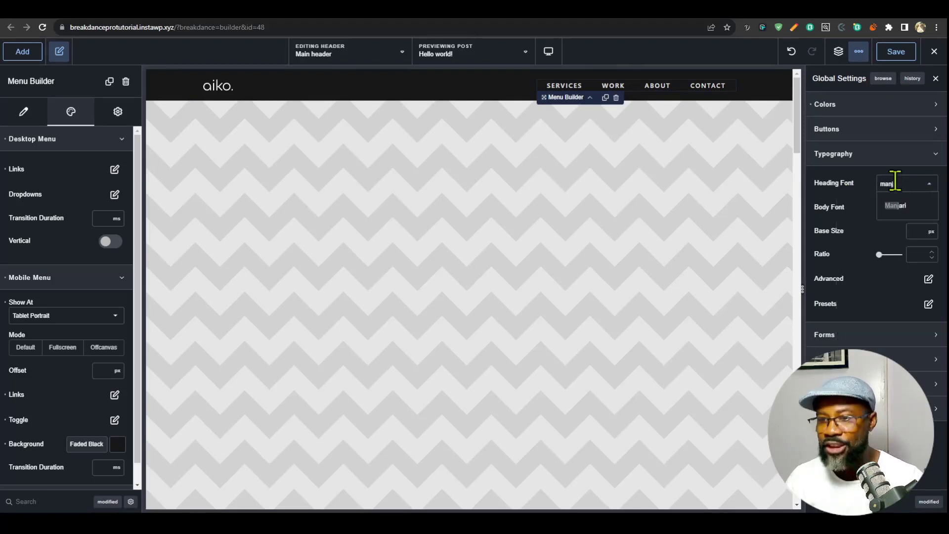
left_click(896, 207)
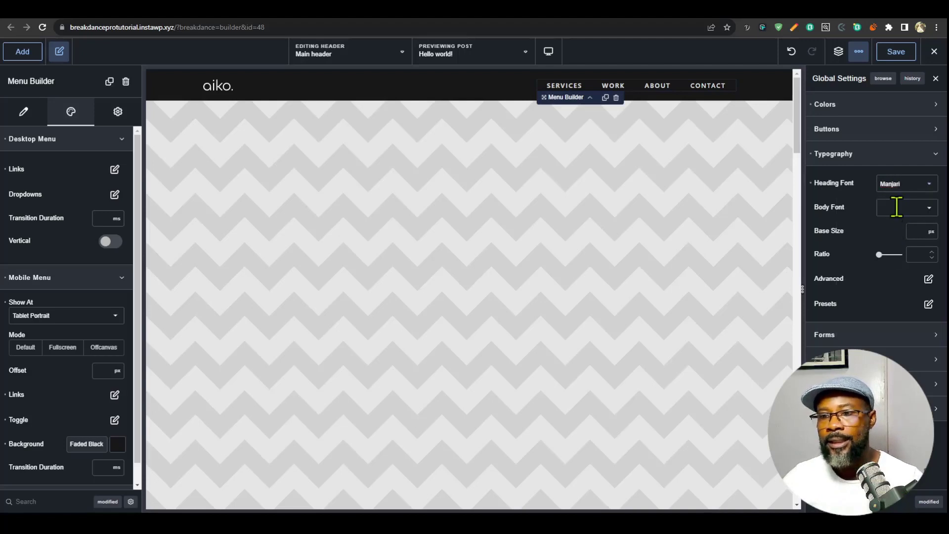
left_click(898, 206)
type("manja")
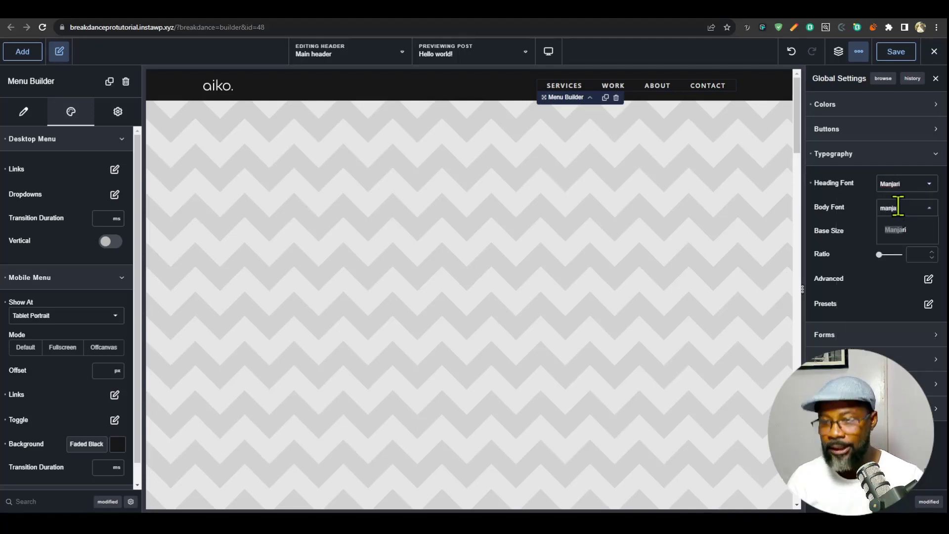
left_click(907, 231)
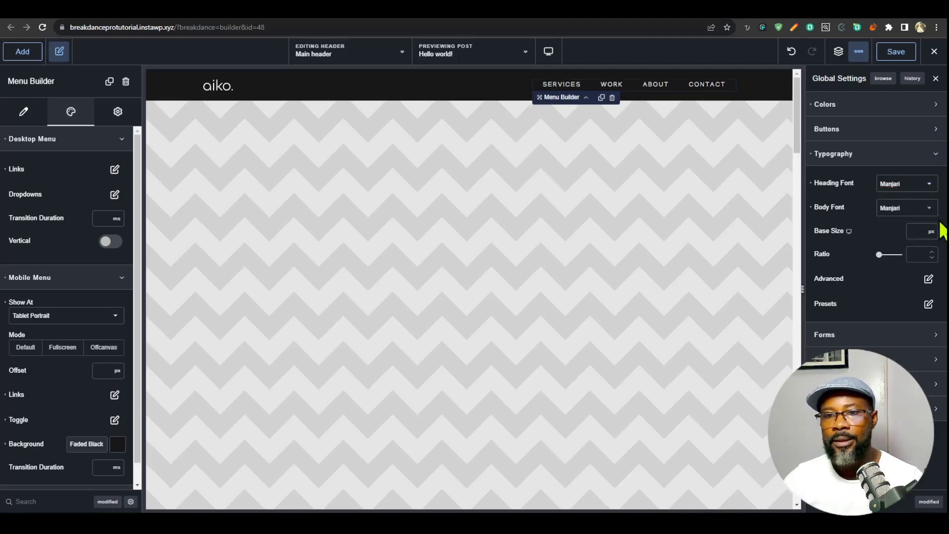
- Examine the hero heading's font on the reference portfolio site and return to the header builder
left_click(718, 19)
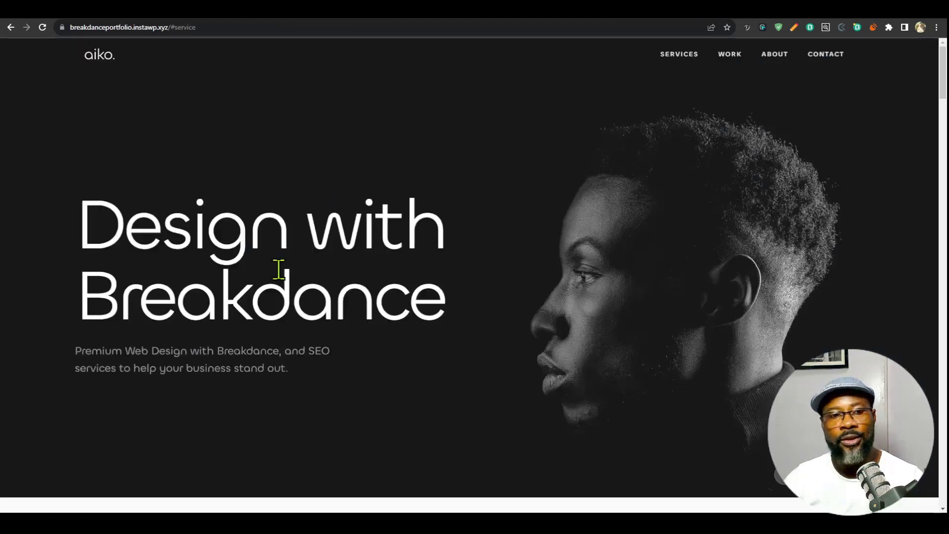
left_click_drag(193, 228, 377, 317)
left_click(450, 355)
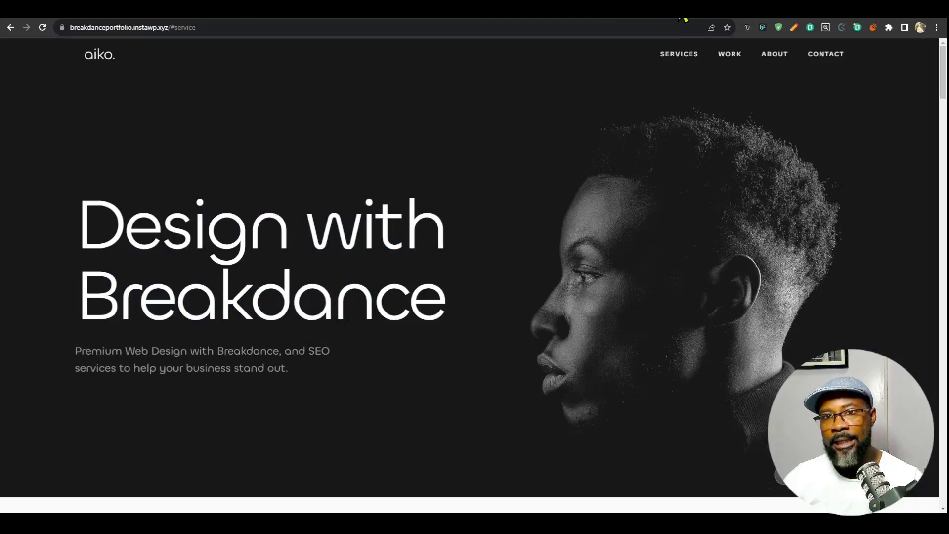
left_click(650, 18)
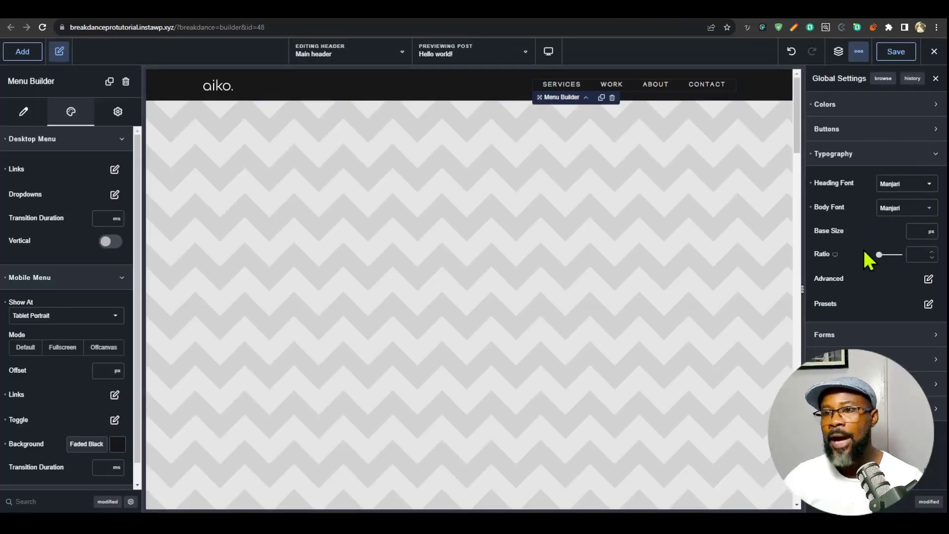
- View the Custom Fonts options in the builder preferences and close them
left_click(859, 51)
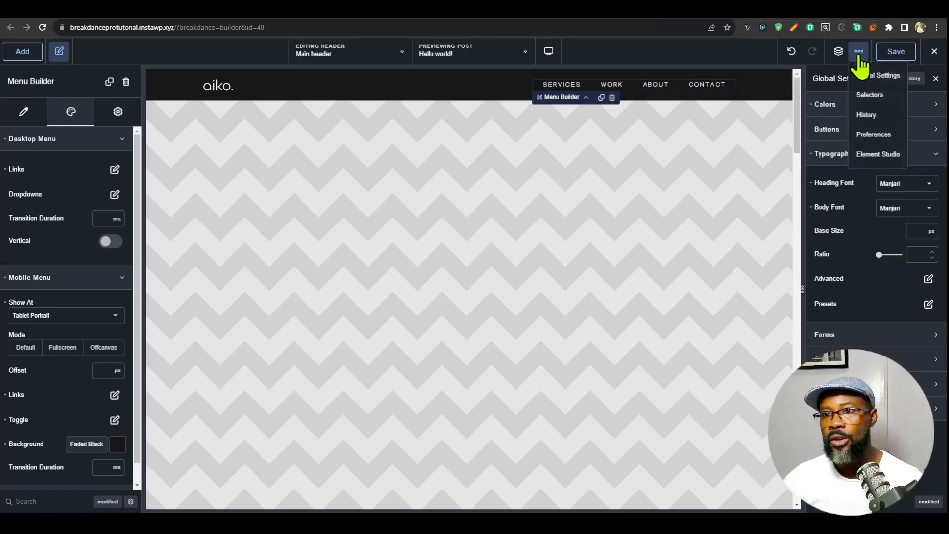
left_click(876, 135)
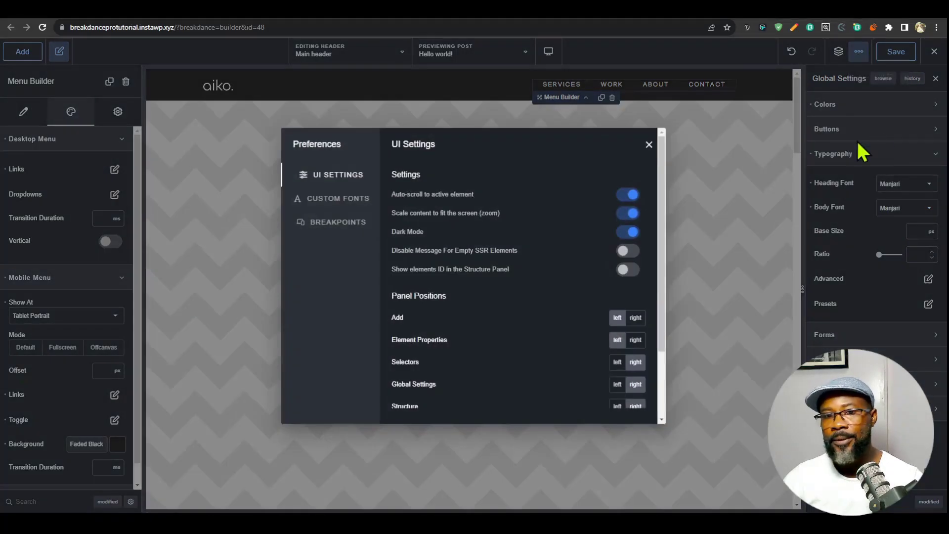
left_click(337, 199)
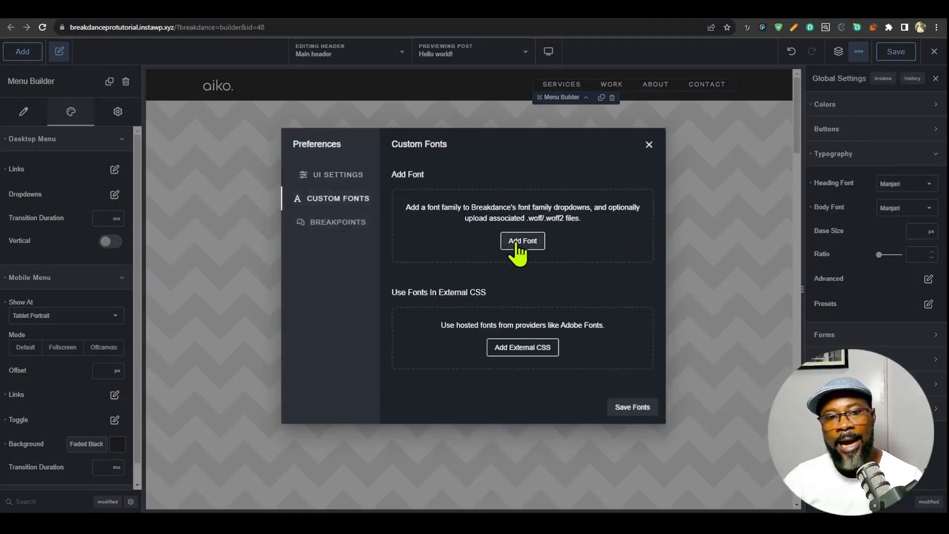
left_click(649, 144)
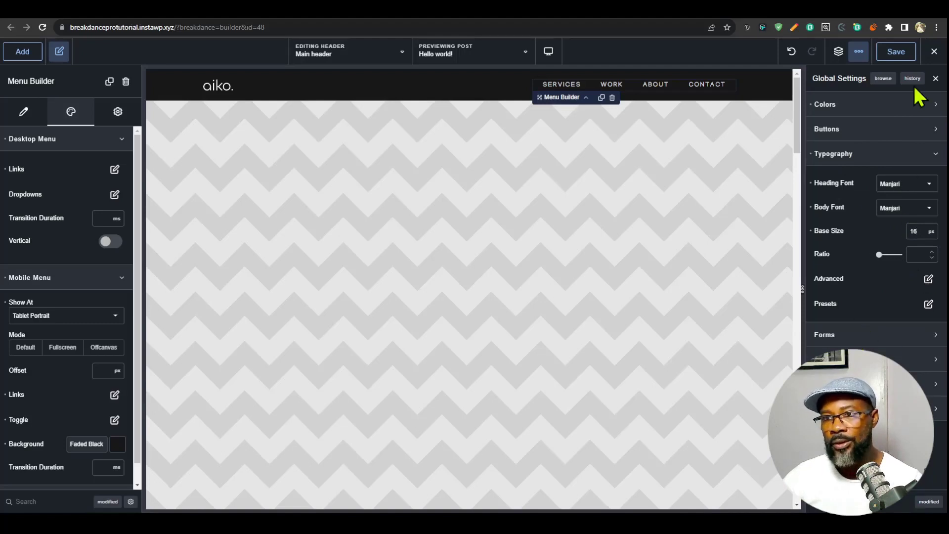
- Save the header with its global typography changes, and check the menu links' hover effect on the reference portfolio site
left_click(898, 55)
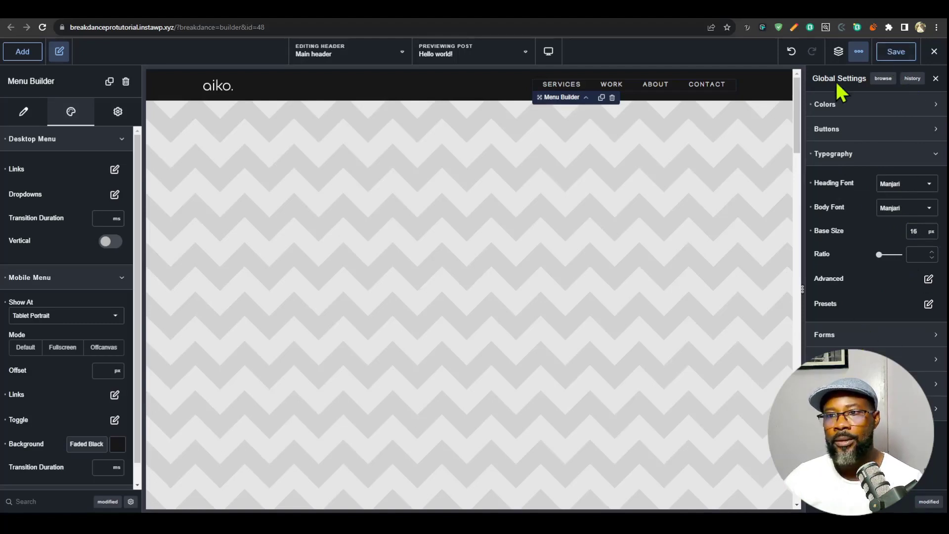
left_click(839, 52)
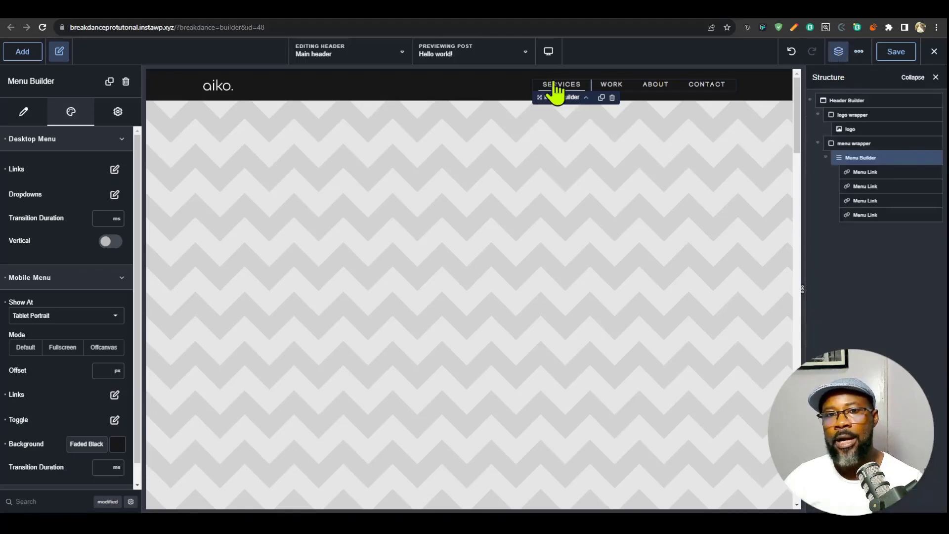
left_click(720, 10)
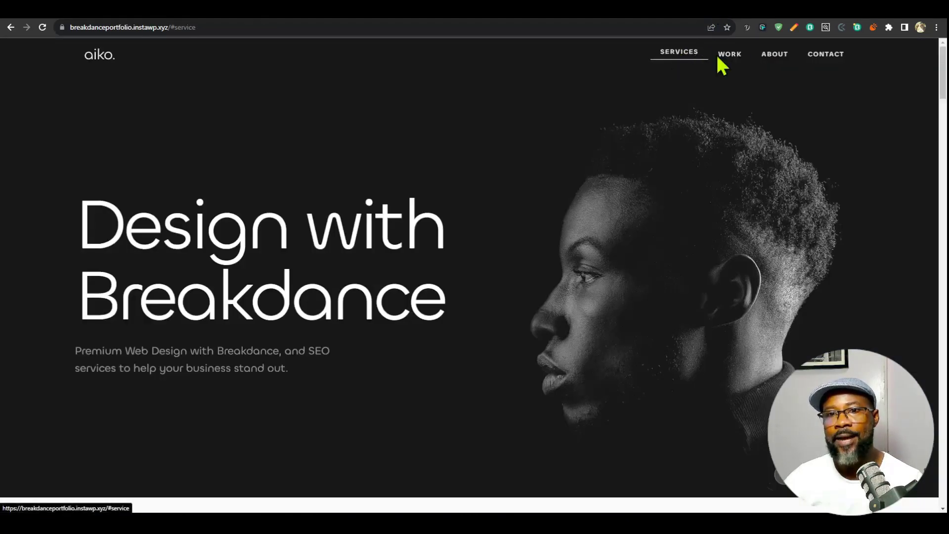
left_click(603, 10)
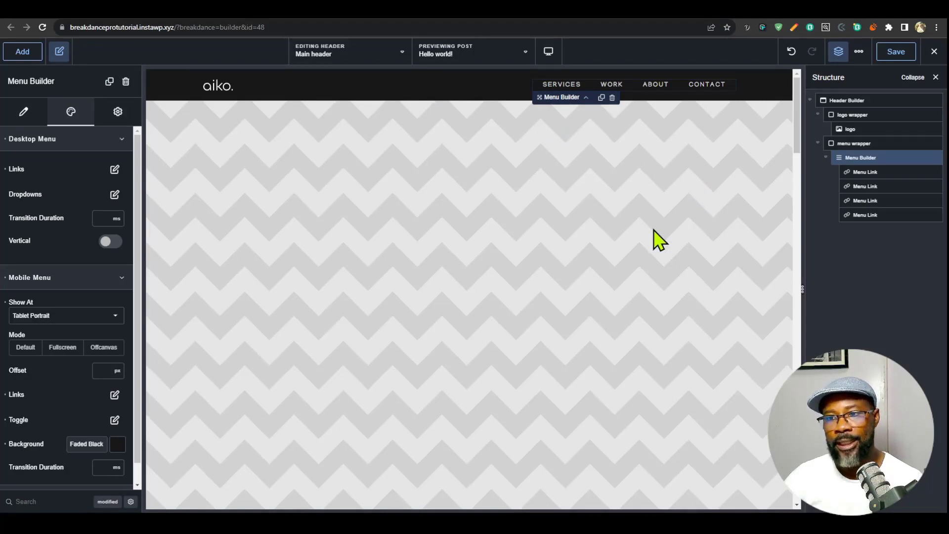
- Add a Code Block to the Header Builder and disable its builder label
left_click(843, 98)
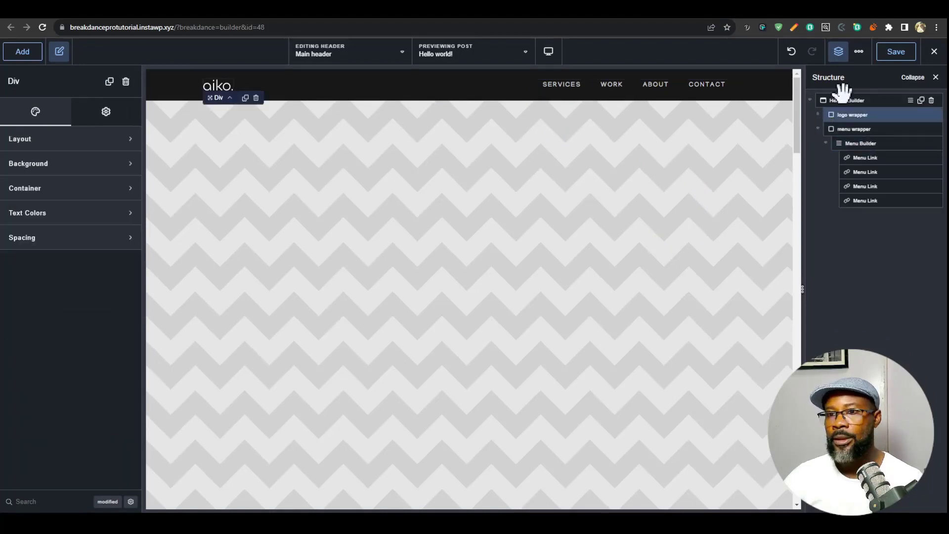
left_click(22, 51)
type("code")
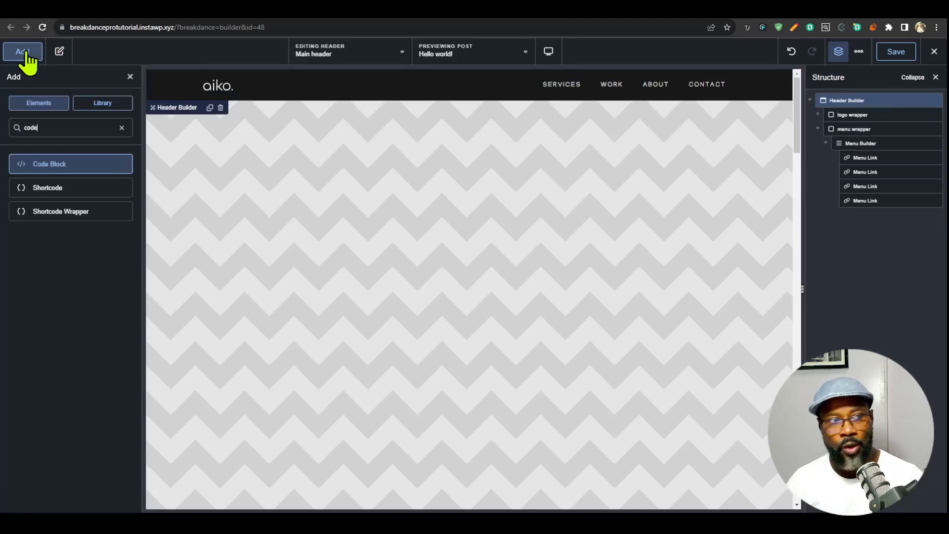
left_click(99, 163)
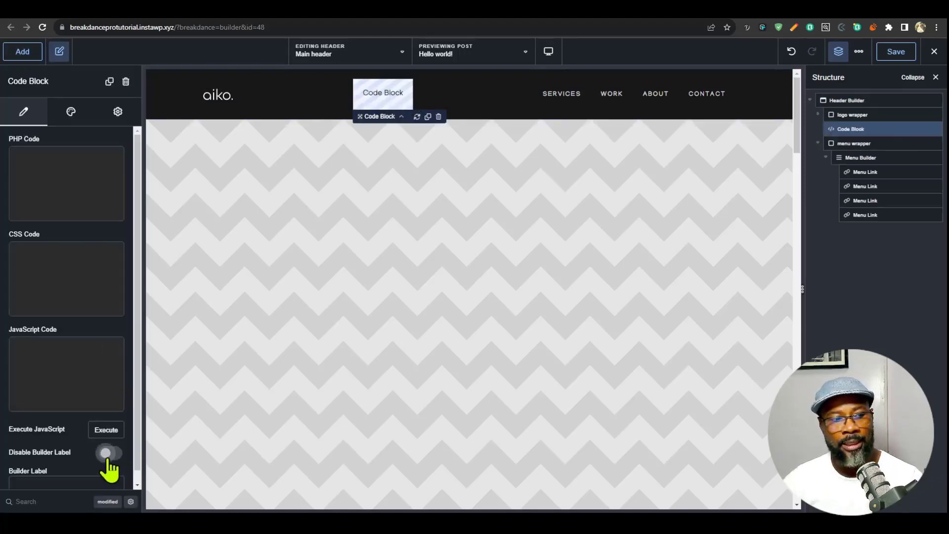
left_click(107, 455)
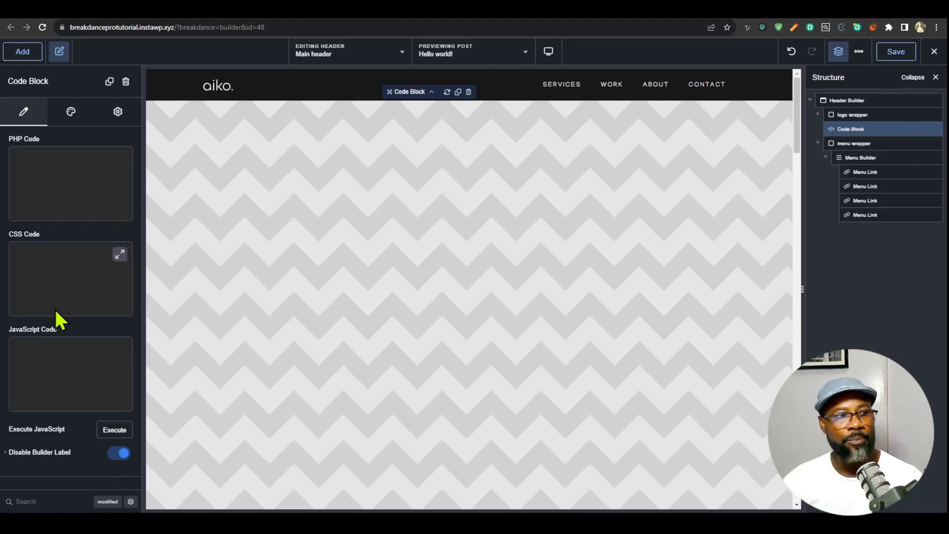
- Paste the menu item rollover effect CSS for the .hover--rollover-menu class into the Code Block's CSS code
left_click(120, 254)
left_click(440, 252)
key("ctrl+v")
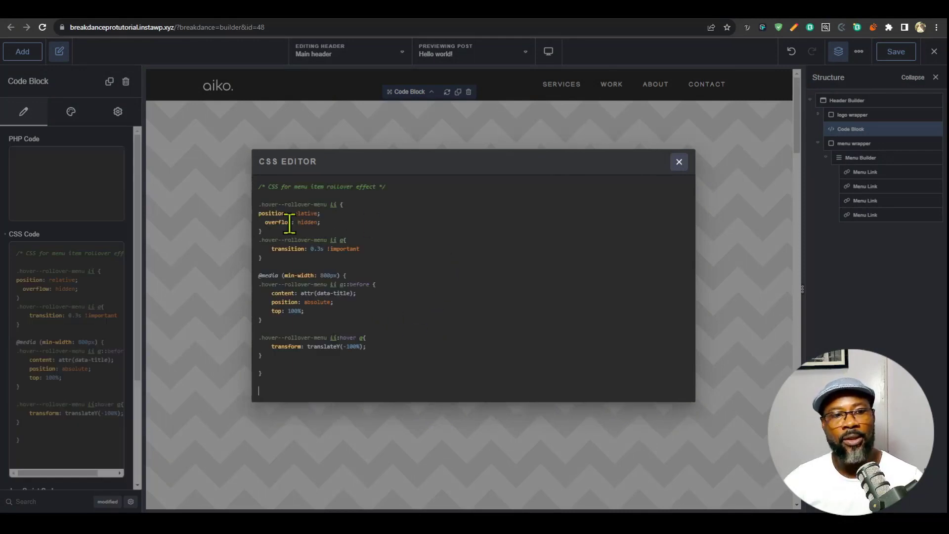
left_click_drag(258, 205, 299, 205)
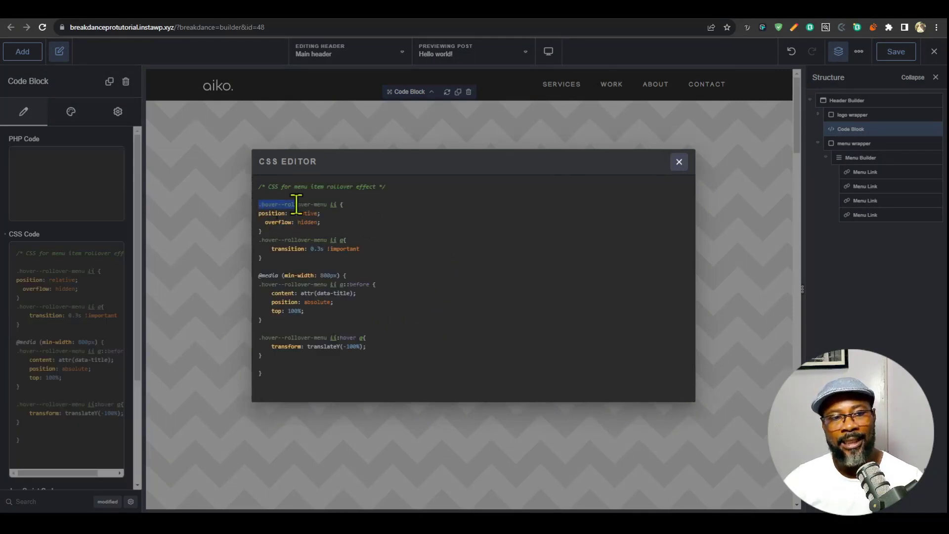
left_click(339, 231)
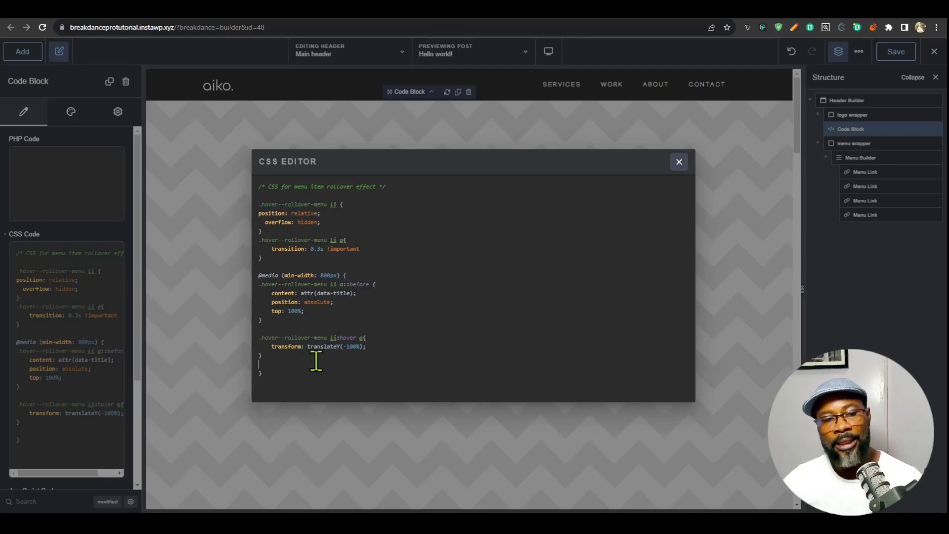
left_click(841, 130)
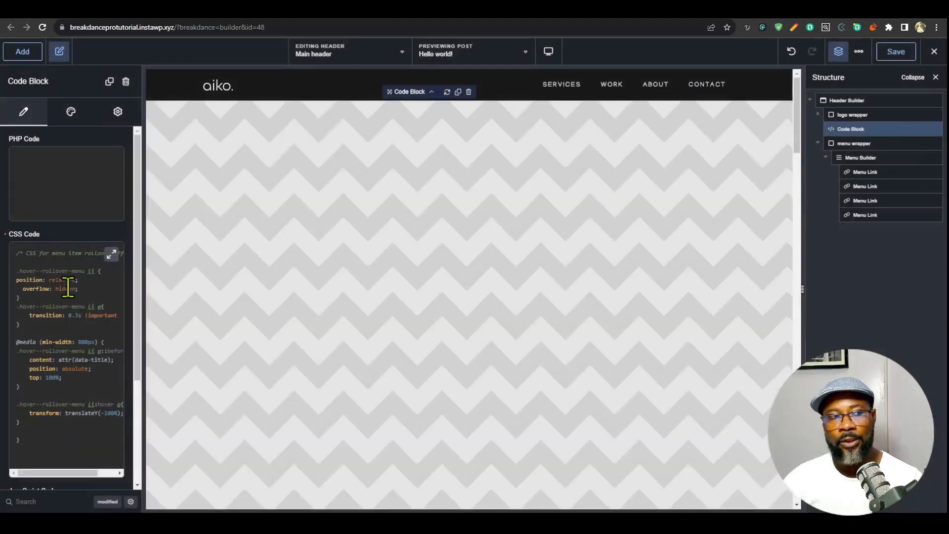
- Paste the script that gives each .hover--rollover-menu link a data-title attribute into the Code Block's JavaScript code
scroll(74, 304, "down", 3)
left_click(111, 364)
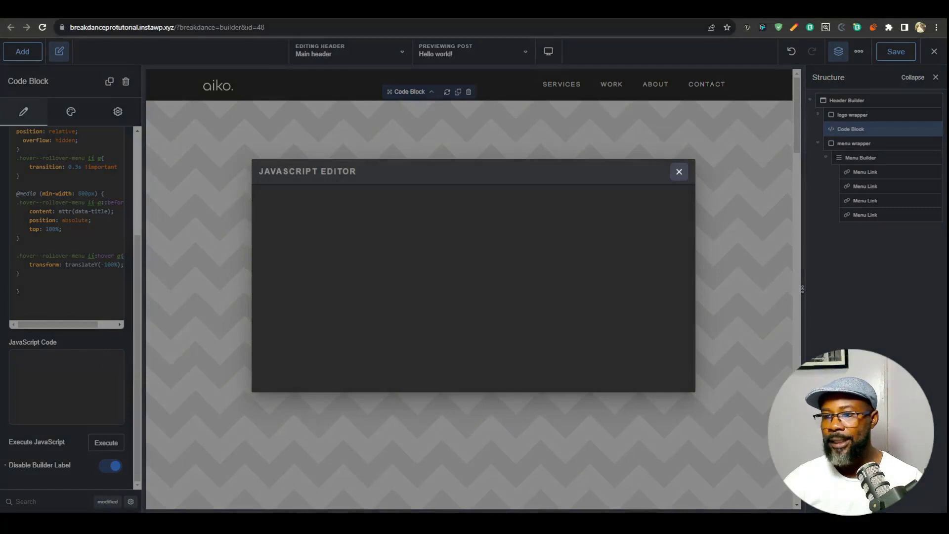
type("const menuItems = document.querySelectorAll('.hover--rollover-menu li')   menuItems.forEach(menuItem => {     if(menuItem){     const menuLink = menuItem.querySelector('a')     const menuItemAttr = menuLink.innerText     menuLink.setAttribute(\"data-title\", menuItemAttr)     }  })")
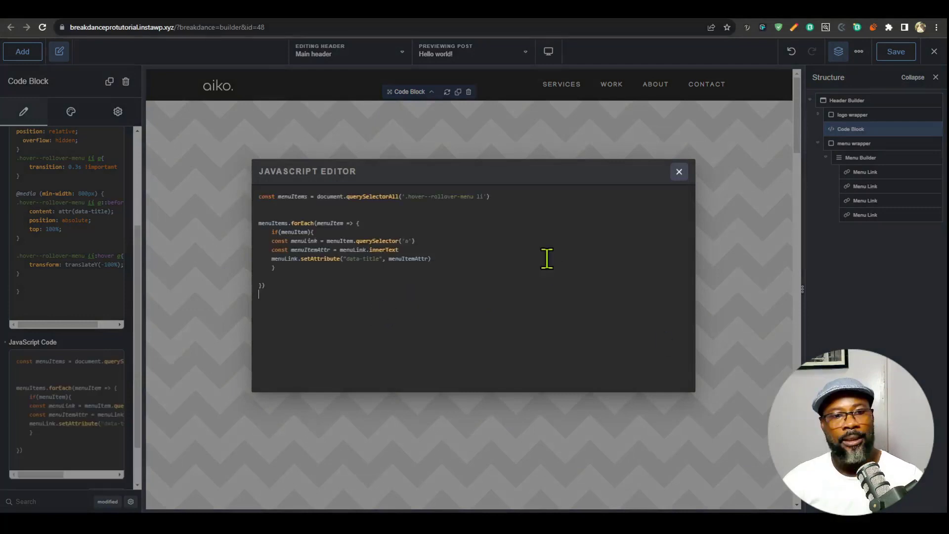
left_click_drag(409, 197, 471, 197)
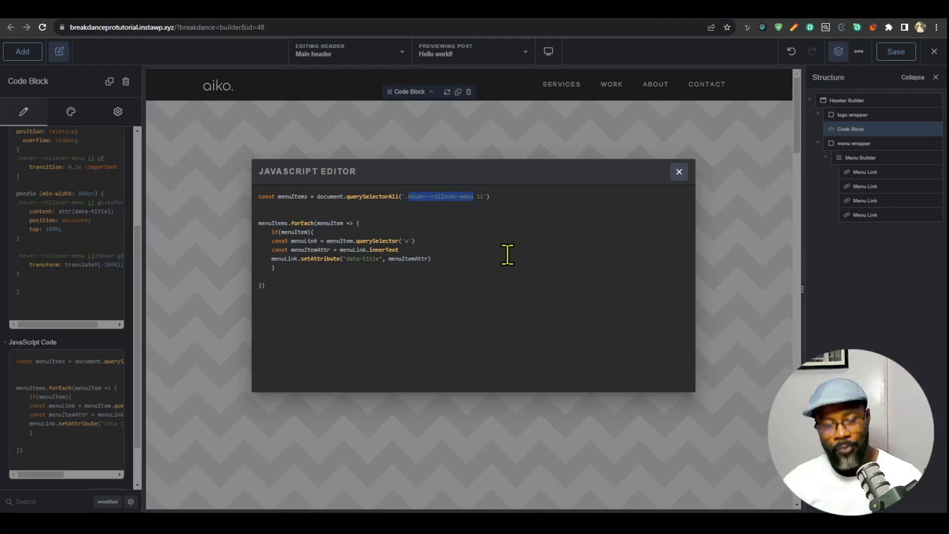
left_click(679, 171)
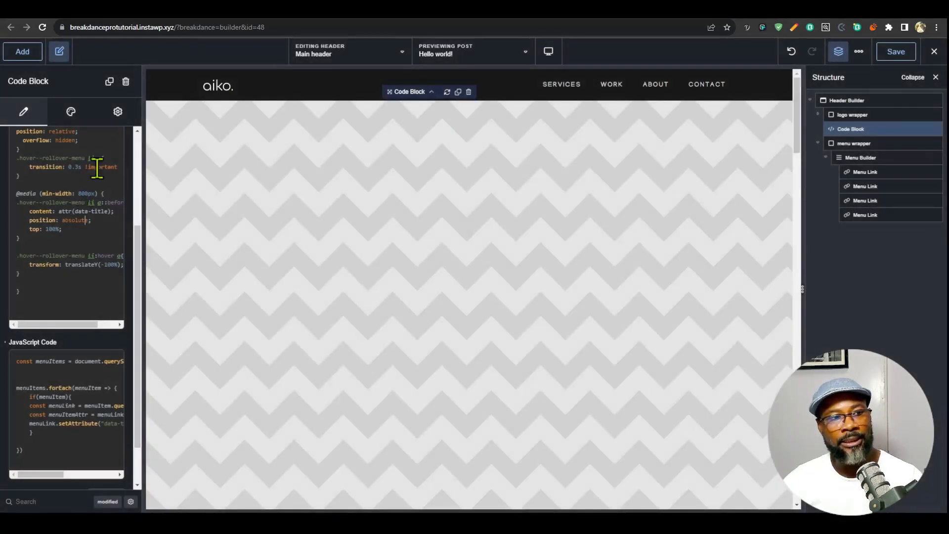
- Add the hover--rollover-menu class from the Code Block's CSS to the Menu Builder and save the header
scroll(97, 168, "up", 2)
left_click(114, 201)
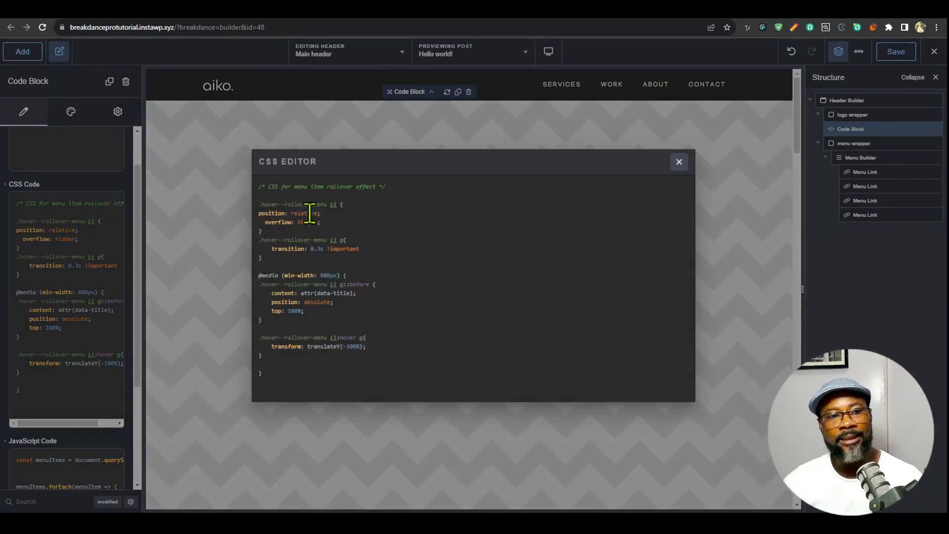
left_click(679, 164)
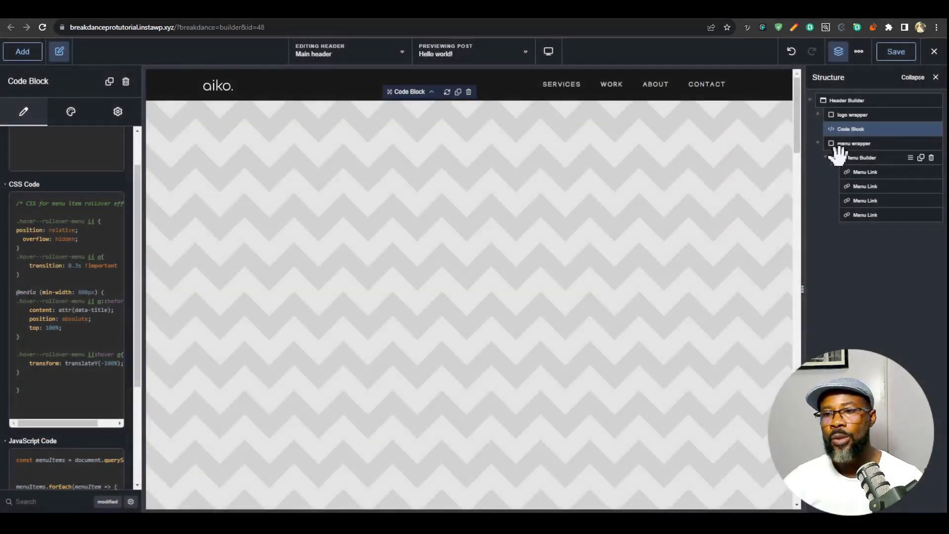
left_click(865, 157)
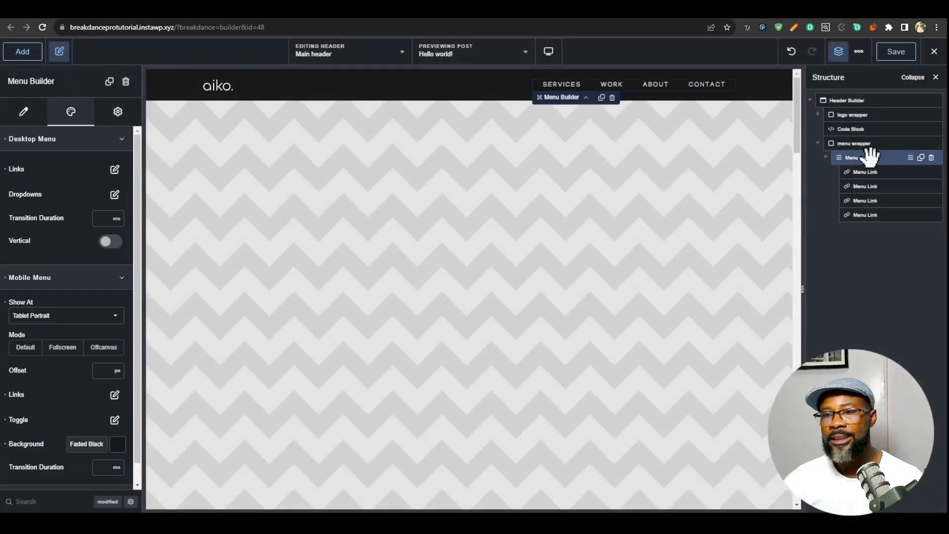
left_click(116, 113)
left_click(102, 140)
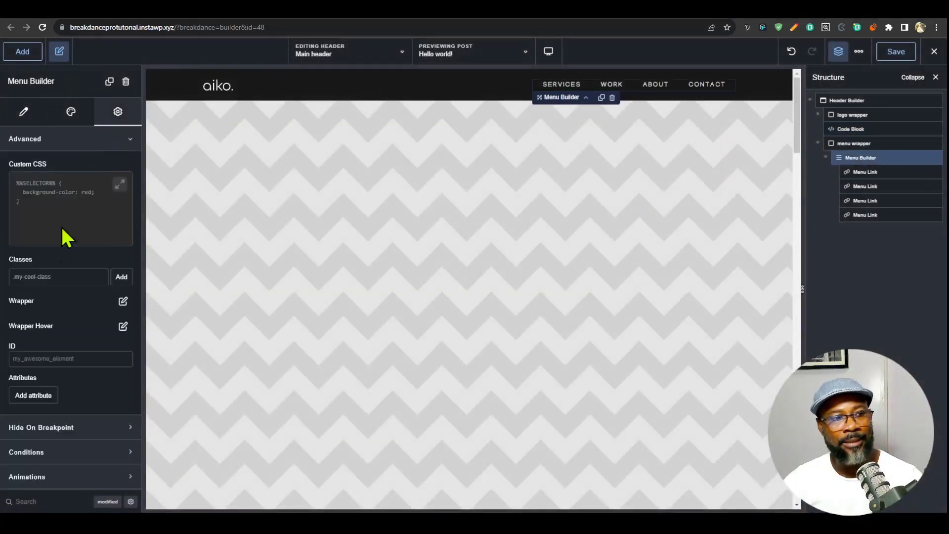
left_click(67, 273)
type("hover--rollover-menu")
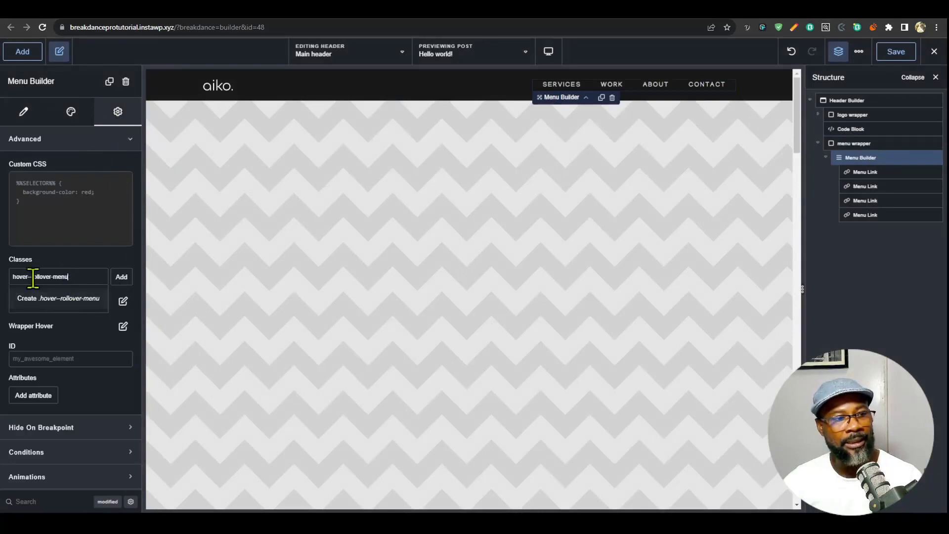
left_click(74, 299)
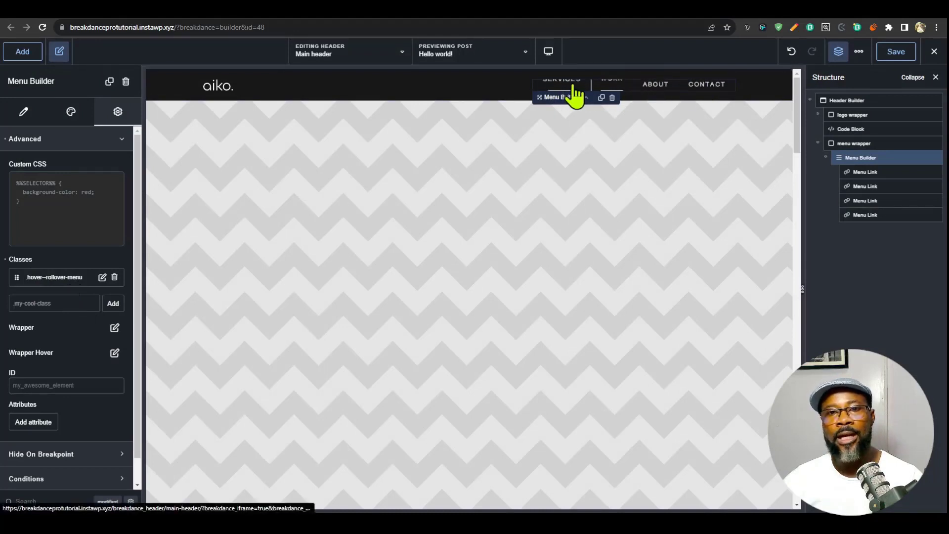
left_click(893, 53)
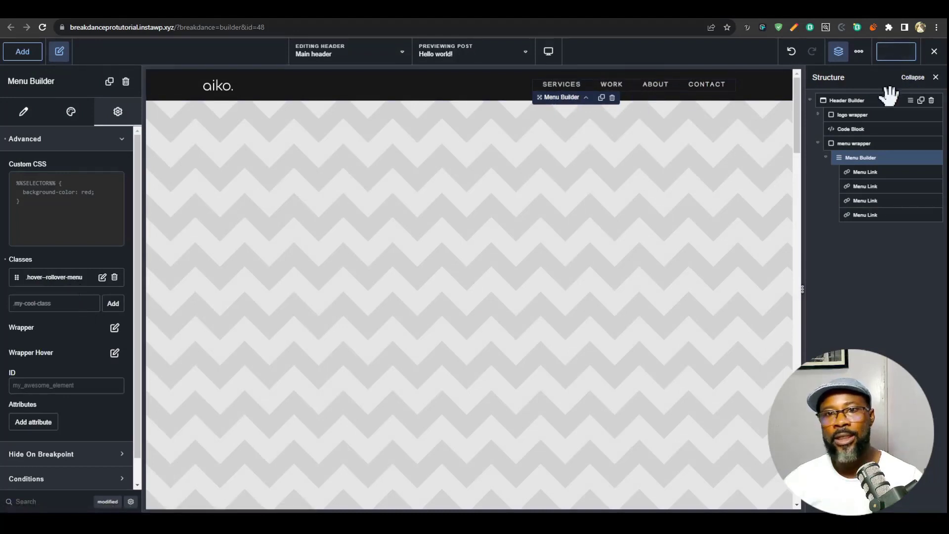
left_click(935, 52)
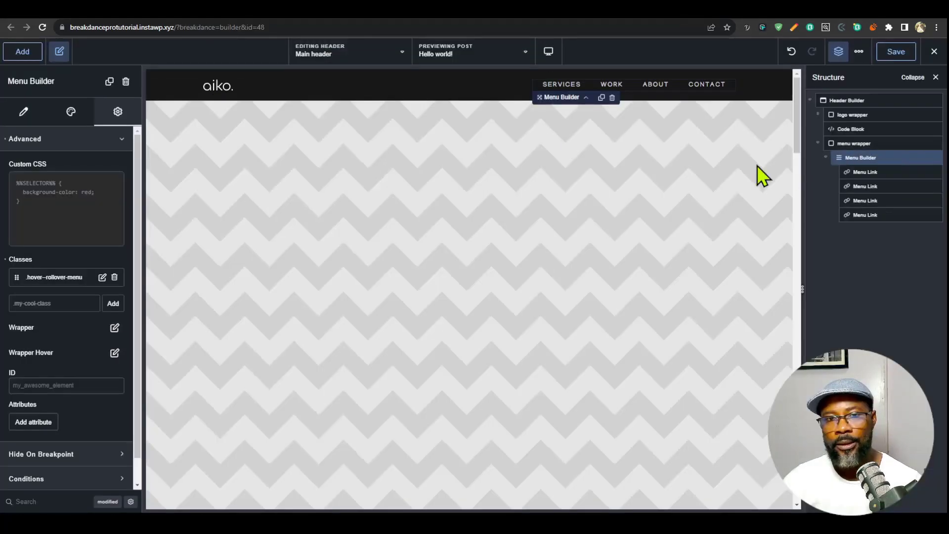
- Switch the preview to Tablet Portrait and reset the typography of the mobile menu's links
mouse_move(546, 57)
left_click(614, 166)
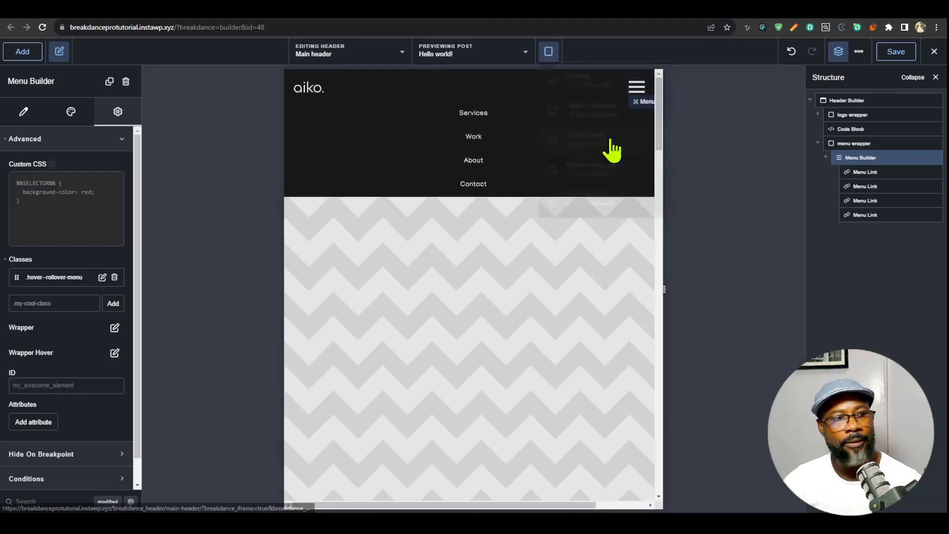
left_click(71, 119)
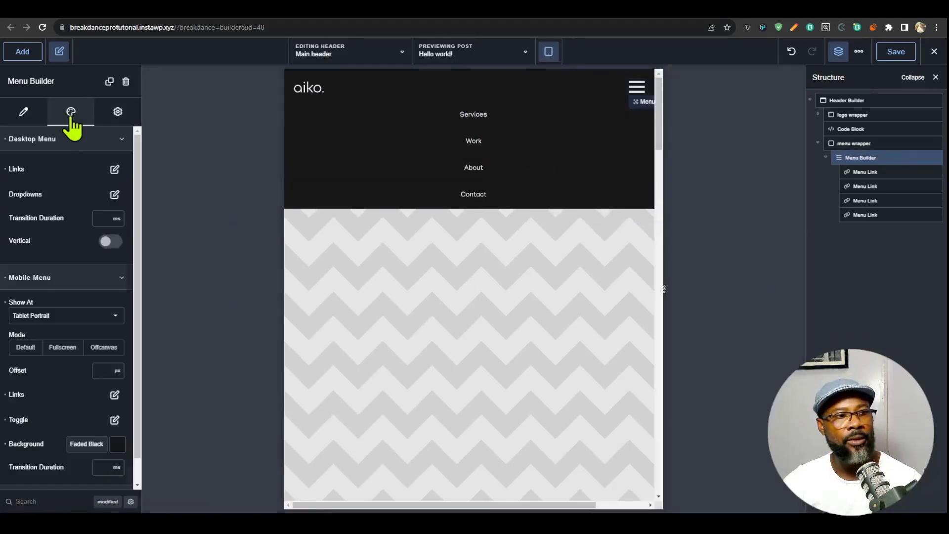
scroll(74, 237, "down", 1)
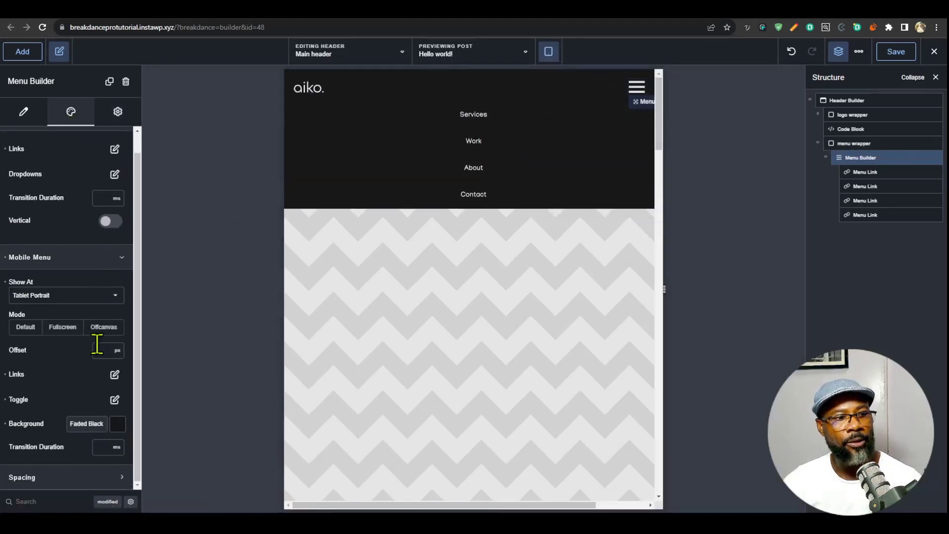
left_click(115, 375)
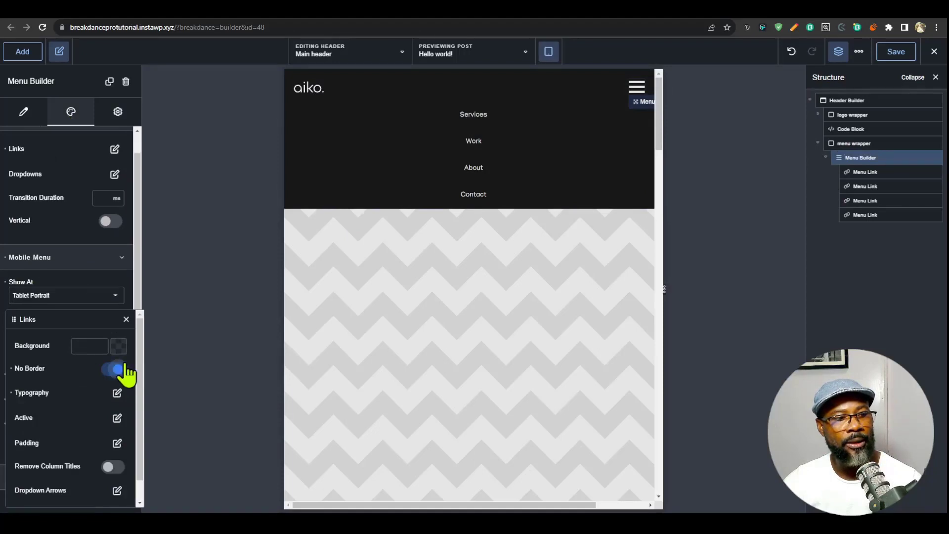
left_click(13, 394)
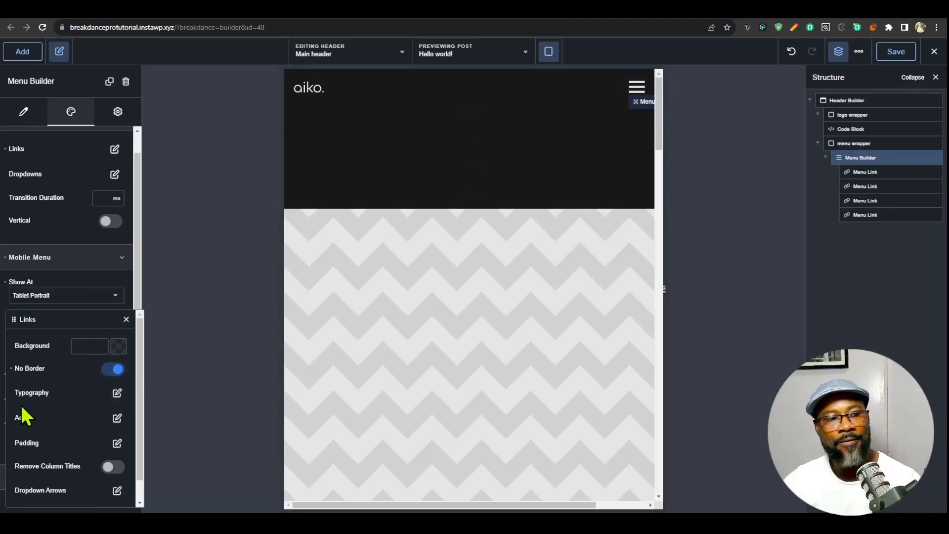
- In the Desktop view, save the desktop menu links' typography as a preset named "menu links"
left_click(72, 258)
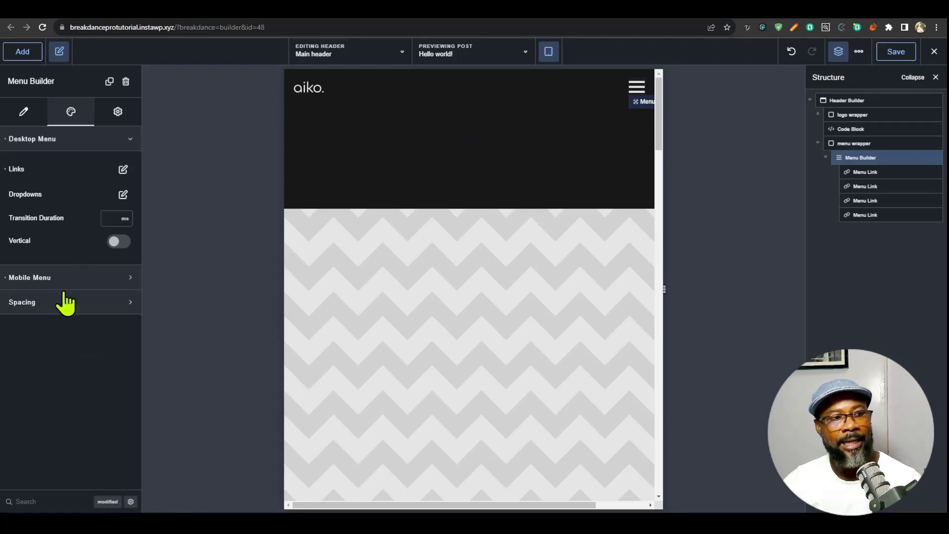
left_click(82, 145)
left_click(96, 143)
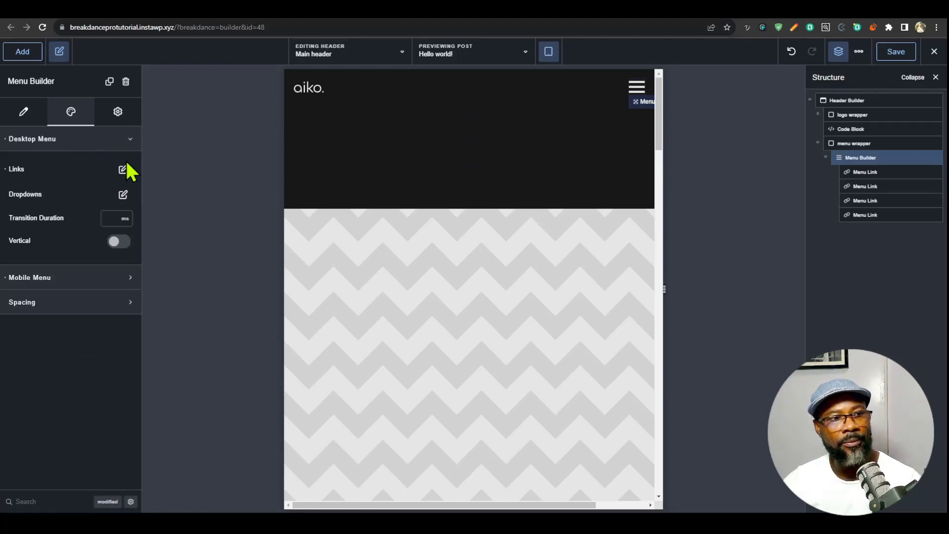
left_click(124, 169)
left_click(549, 51)
left_click(577, 79)
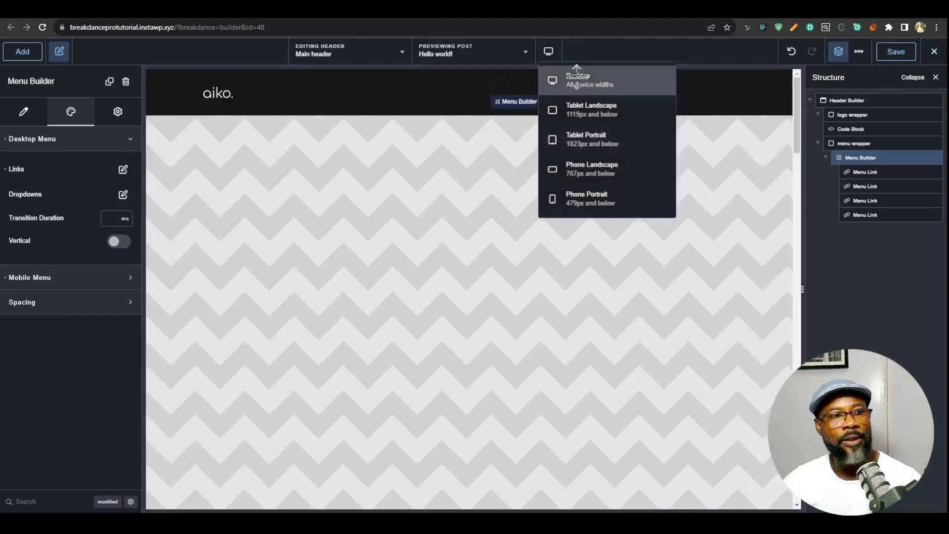
left_click(123, 170)
left_click(123, 214)
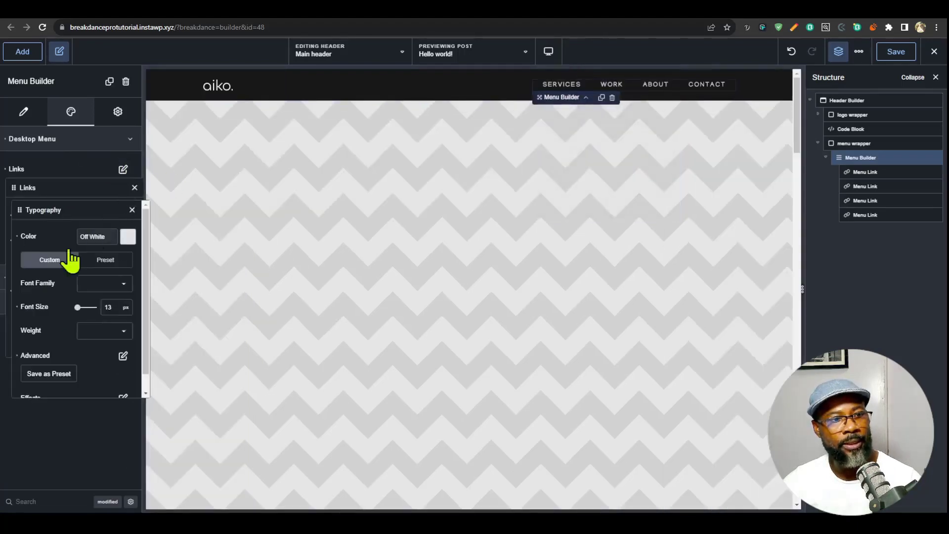
left_click(48, 375)
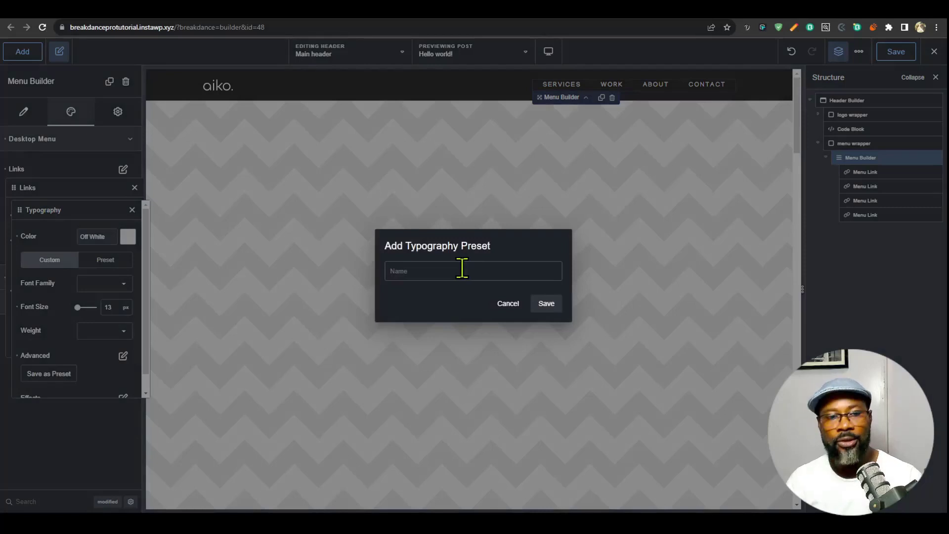
type("menu links")
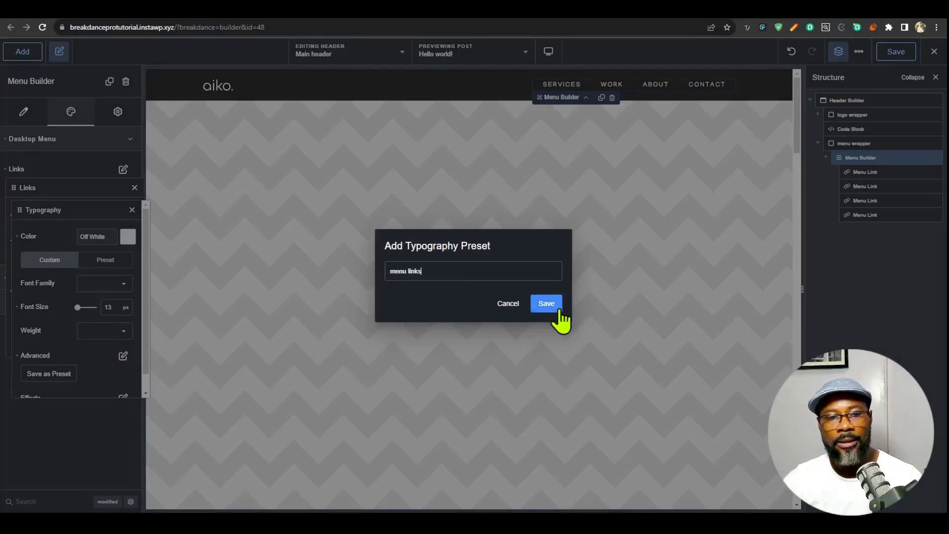
left_click(548, 306)
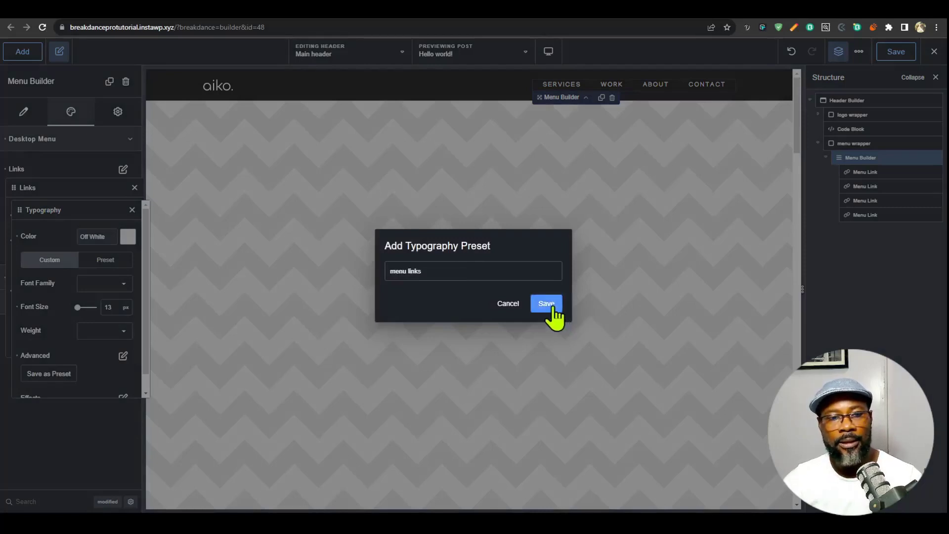
- In the Tablet Portrait view, switch the mobile menu's level 1 link typography from custom to preset
left_click(549, 51)
left_click(635, 136)
left_click(109, 278)
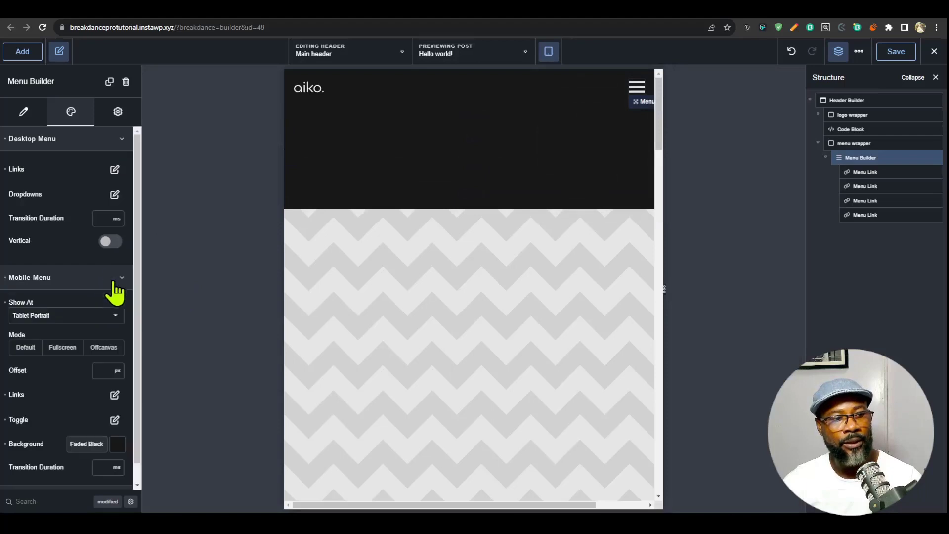
scroll(124, 378, "down", 1)
left_click(115, 375)
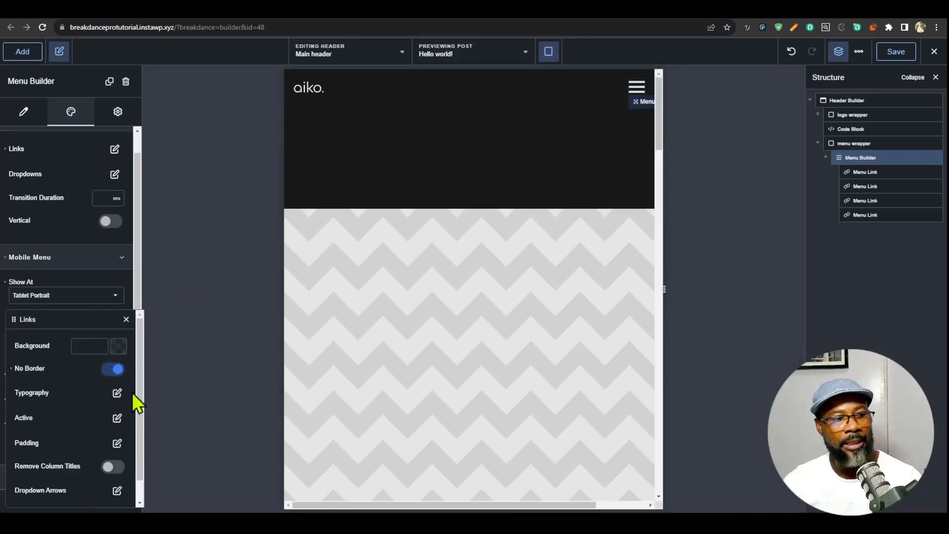
left_click(117, 393)
left_click(131, 372)
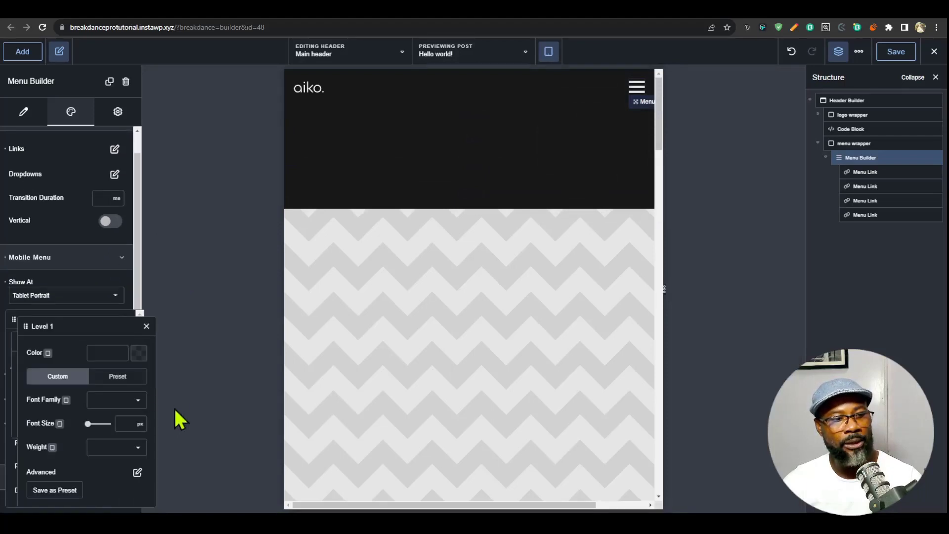
left_click(119, 377)
left_click(123, 408)
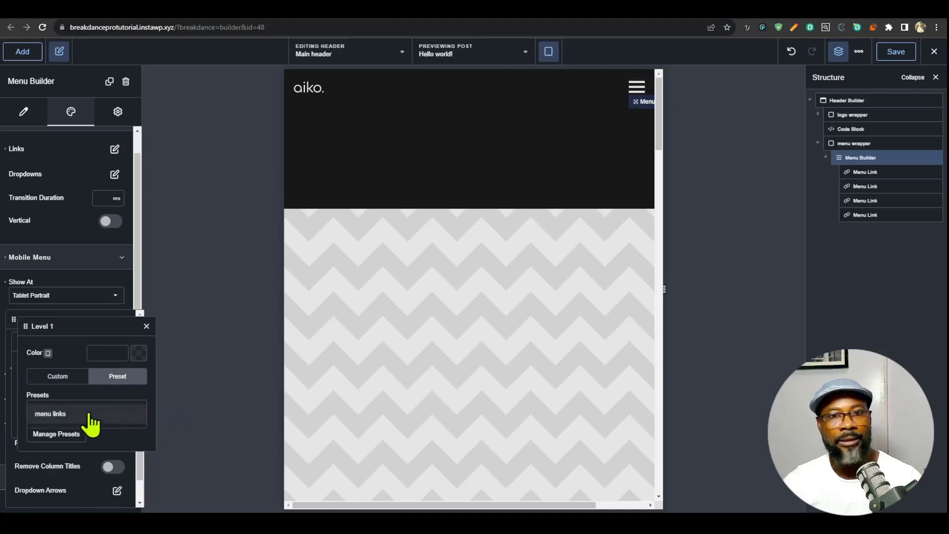
left_click(637, 88)
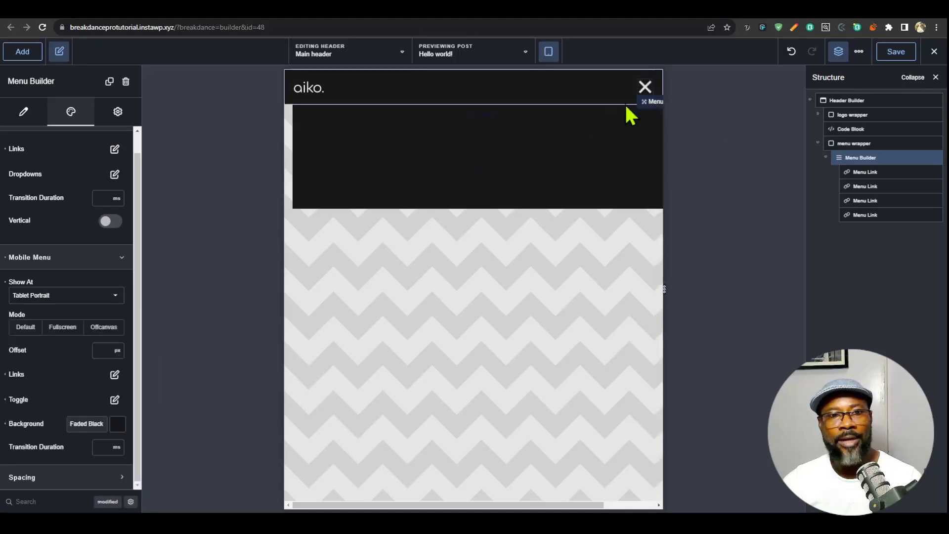
- Assign the "menu links" preset to the mobile menu's level 1 link typography
left_click(114, 375)
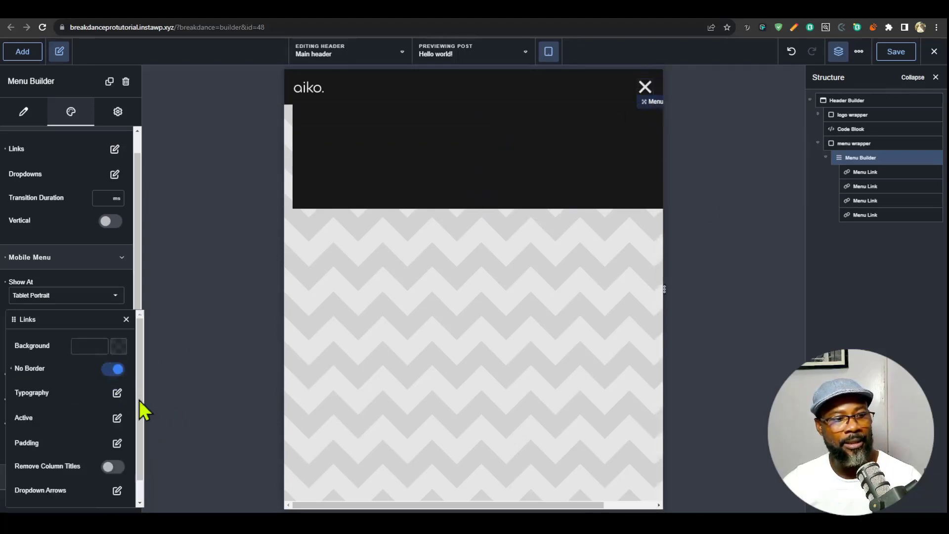
left_click(117, 393)
left_click(129, 369)
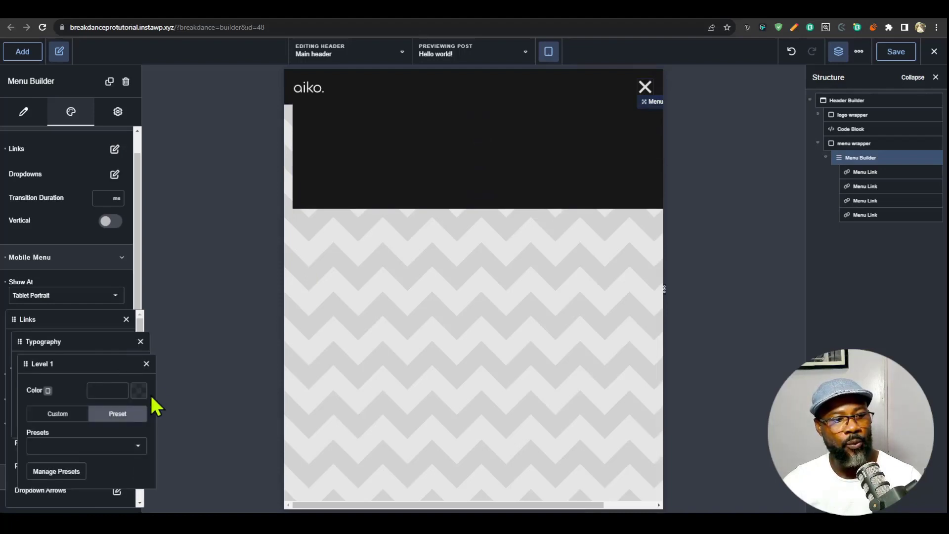
left_click(90, 448)
left_click(85, 461)
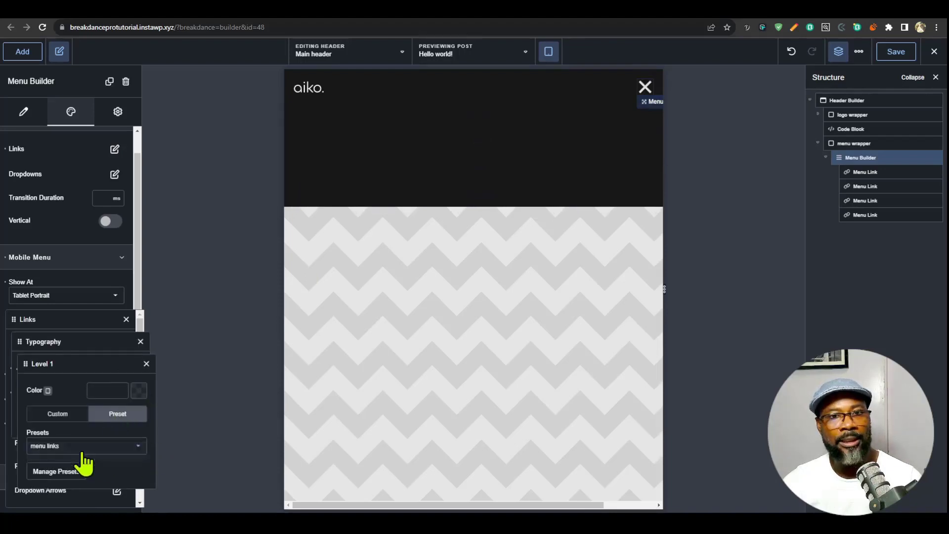
- Set the color of the mobile menu's level 1 links to off white
left_click(138, 391)
left_click_drag(85, 403, 34, 357)
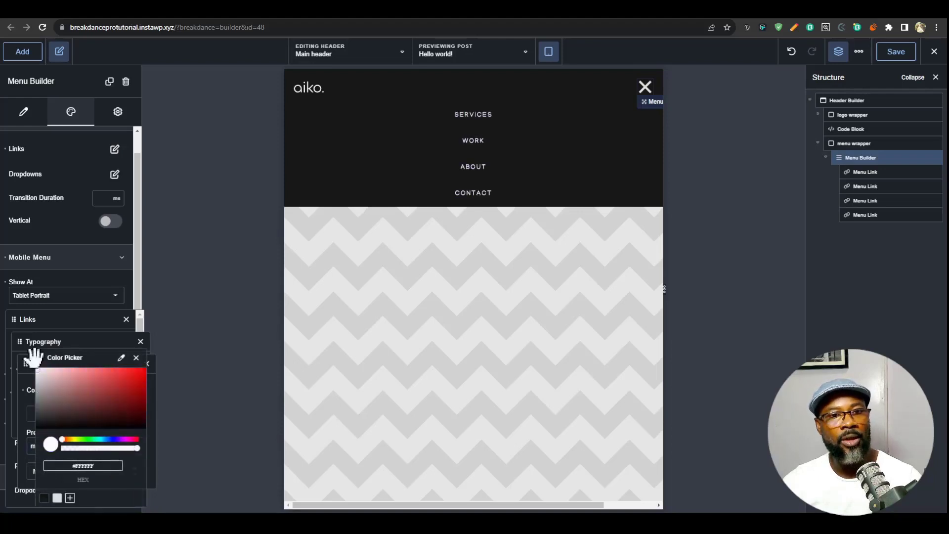
left_click(58, 499)
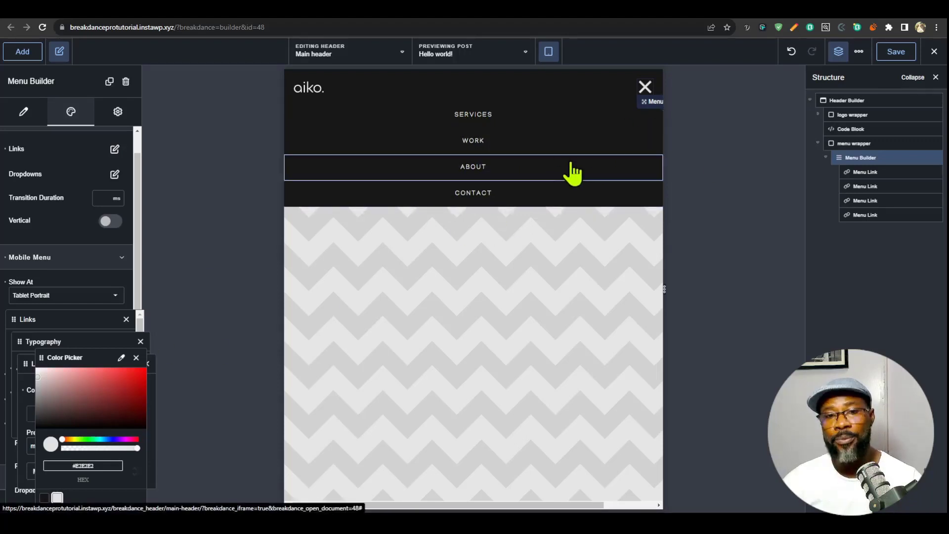
- Try editing the shared menu typography preset in the global settings for the Desktop view
left_click(860, 51)
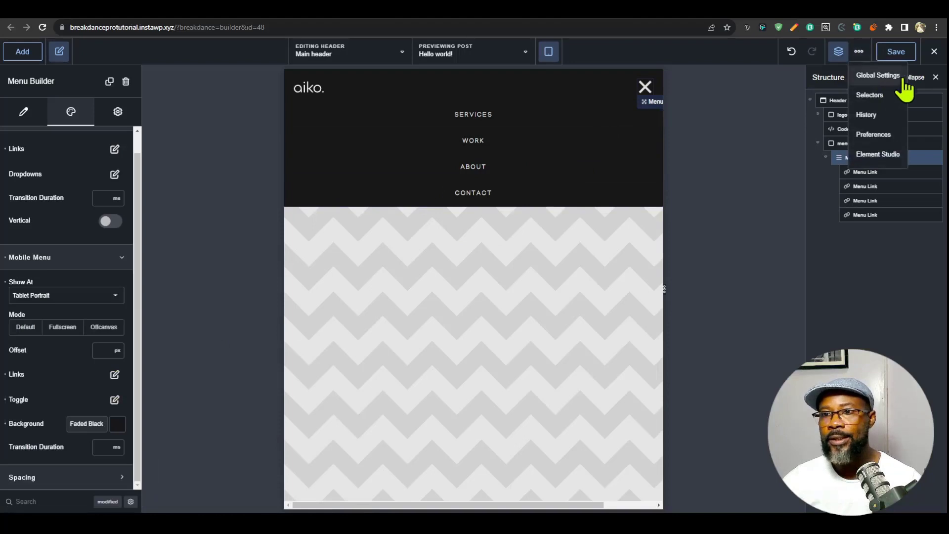
left_click(883, 77)
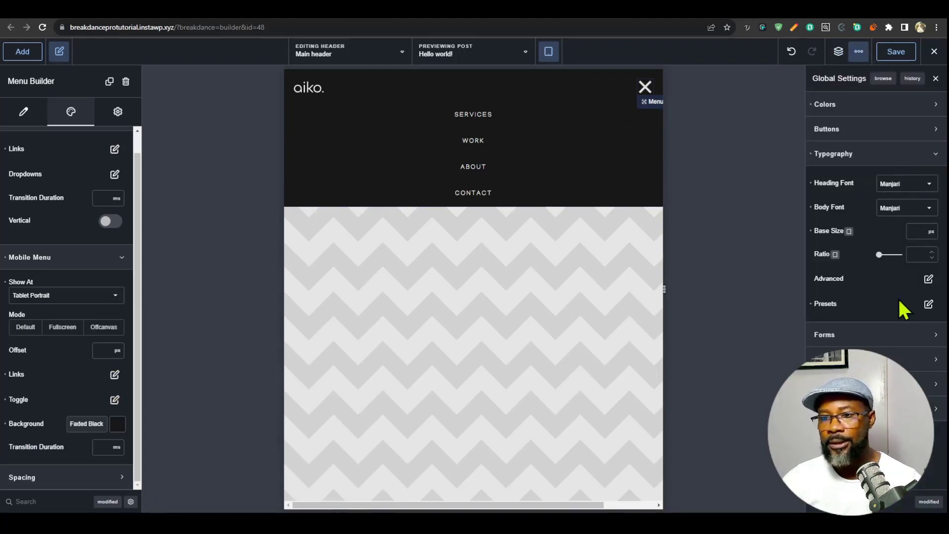
left_click(928, 305)
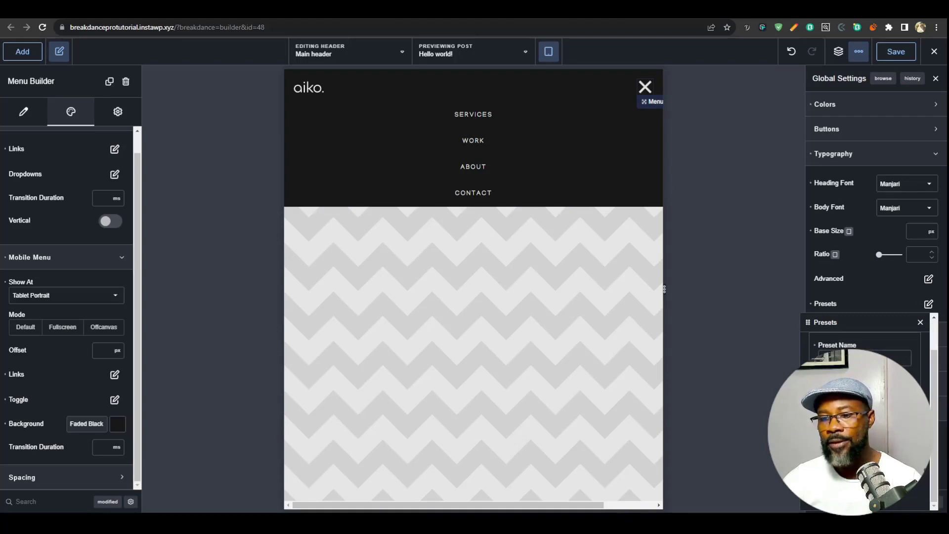
left_click(549, 52)
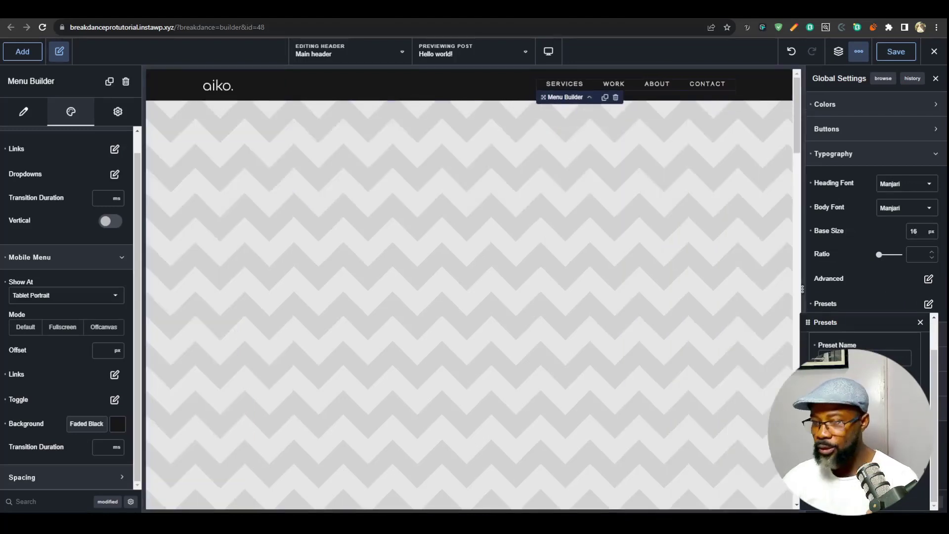
- Compare the menu links' text in the Tablet Portrait and Desktop views
mouse_move(554, 57)
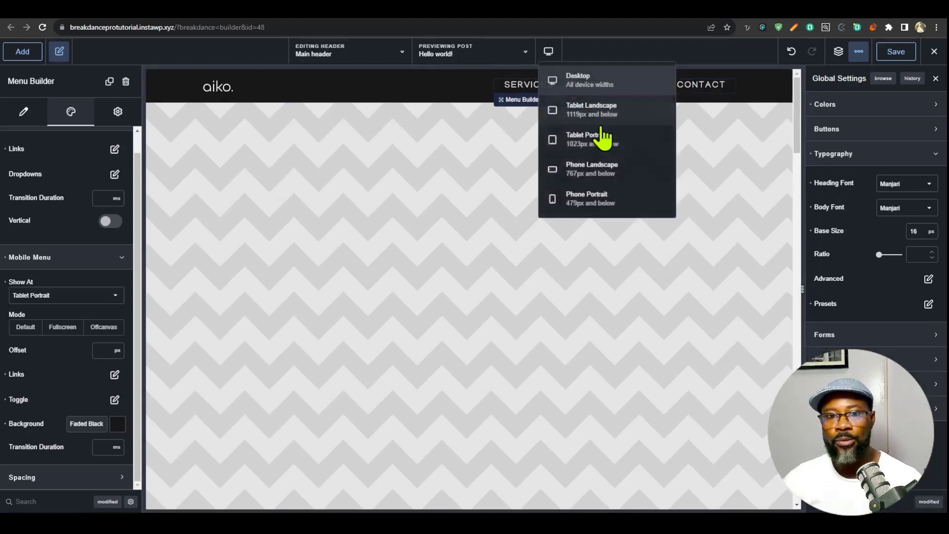
left_click(618, 193)
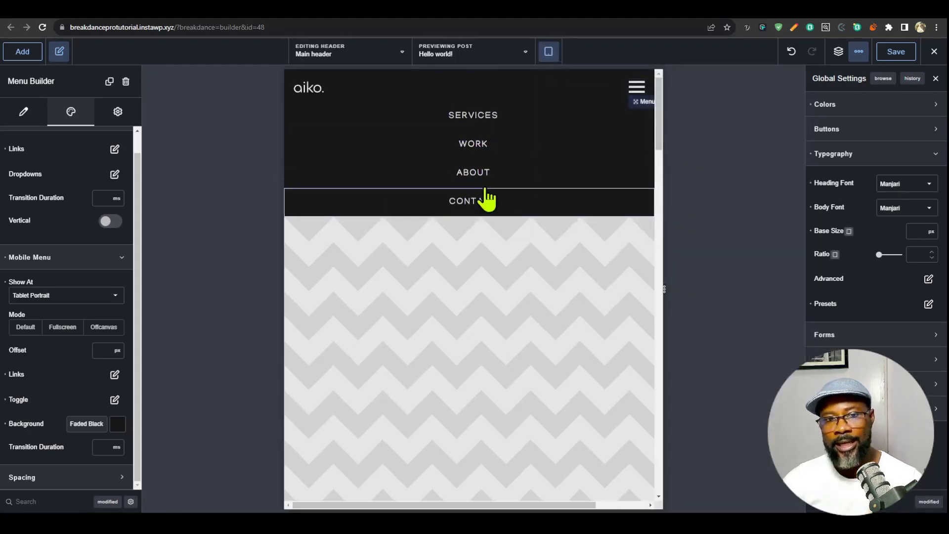
mouse_move(555, 57)
left_click(597, 82)
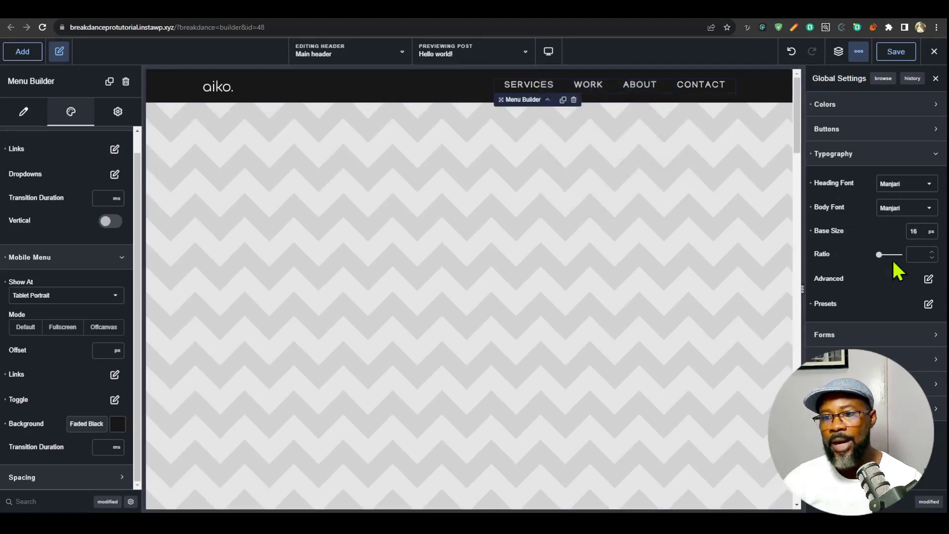
- Undo the typography preset change and save the header
left_click(792, 53)
left_click(898, 53)
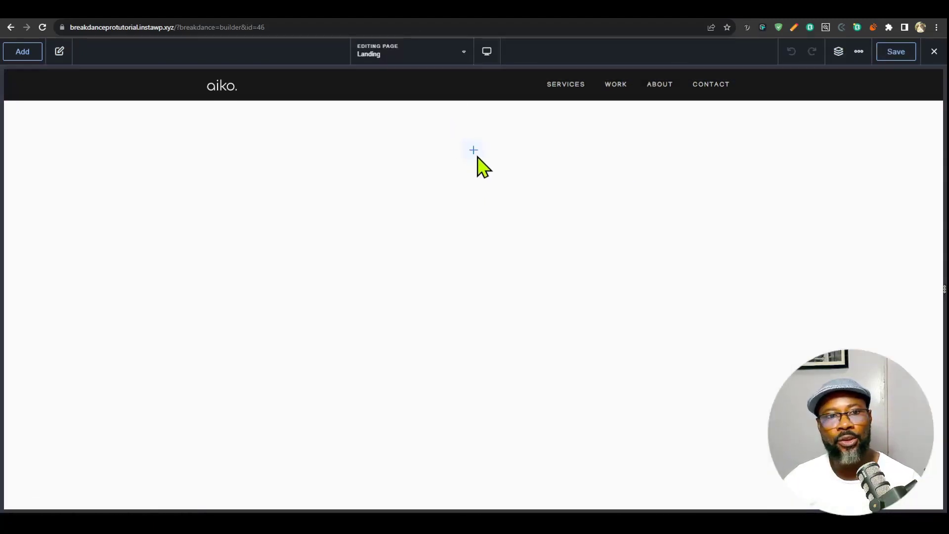
- Add a section to the Landing page and set its background color to Faded Black
left_click(476, 156)
left_click(70, 187)
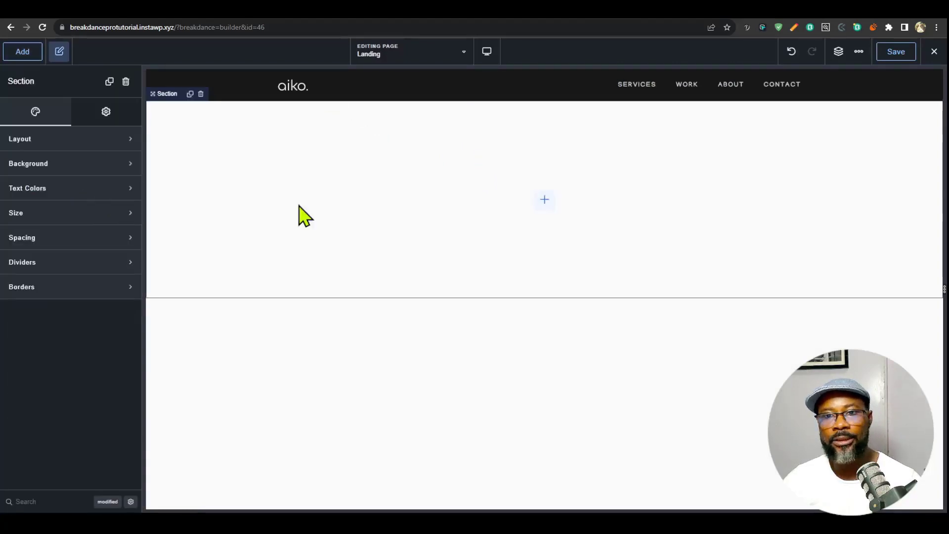
left_click(47, 164)
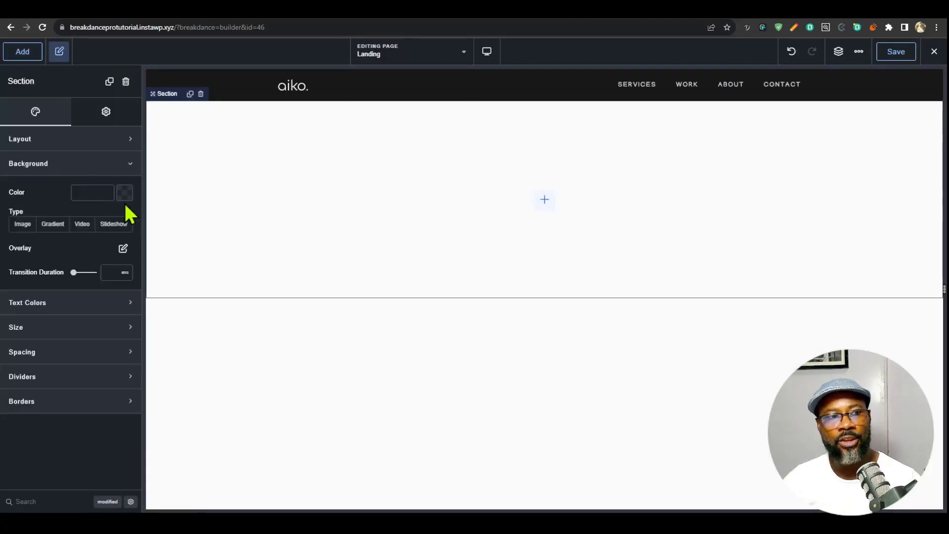
left_click(124, 195)
left_click(30, 353)
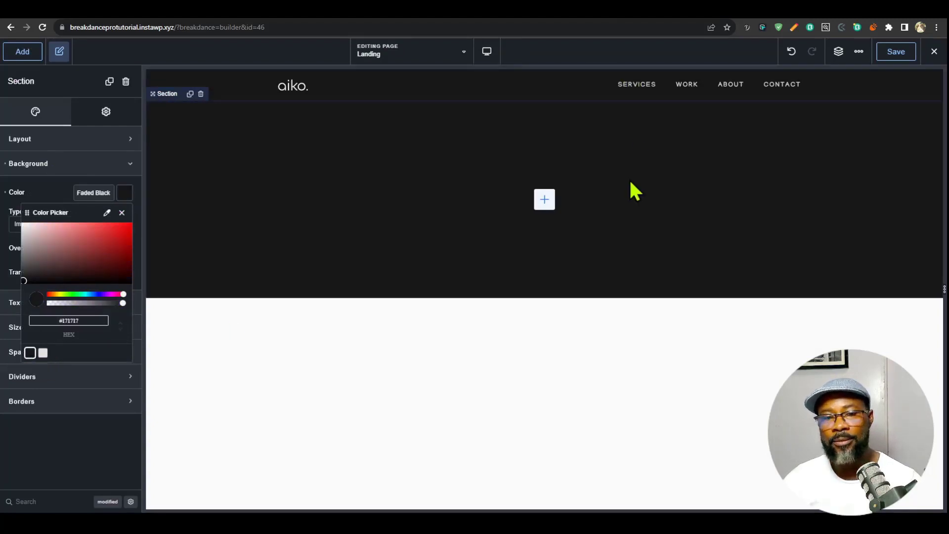
- Rename the section as "Parallax hero" in the page structure
left_click(838, 53)
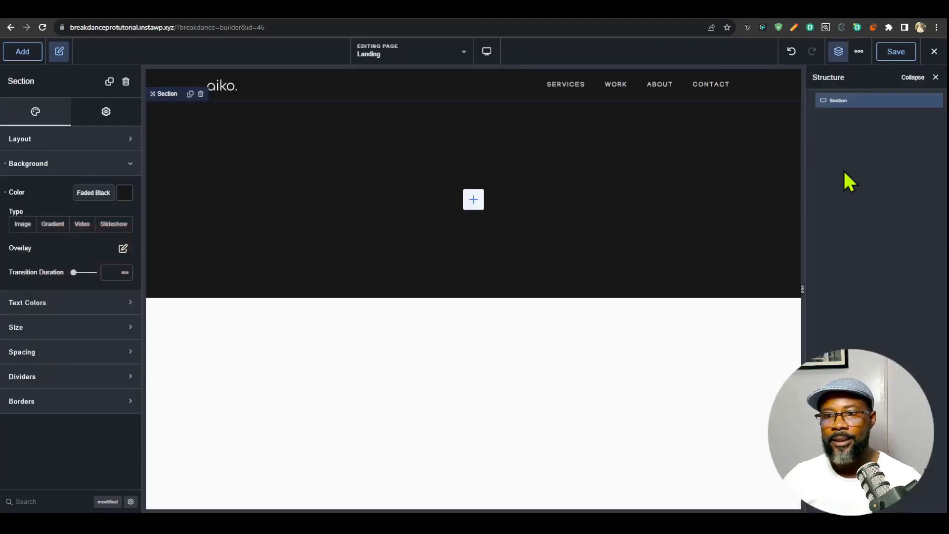
double_click(839, 99)
type("Parallax hero")
key("Return")
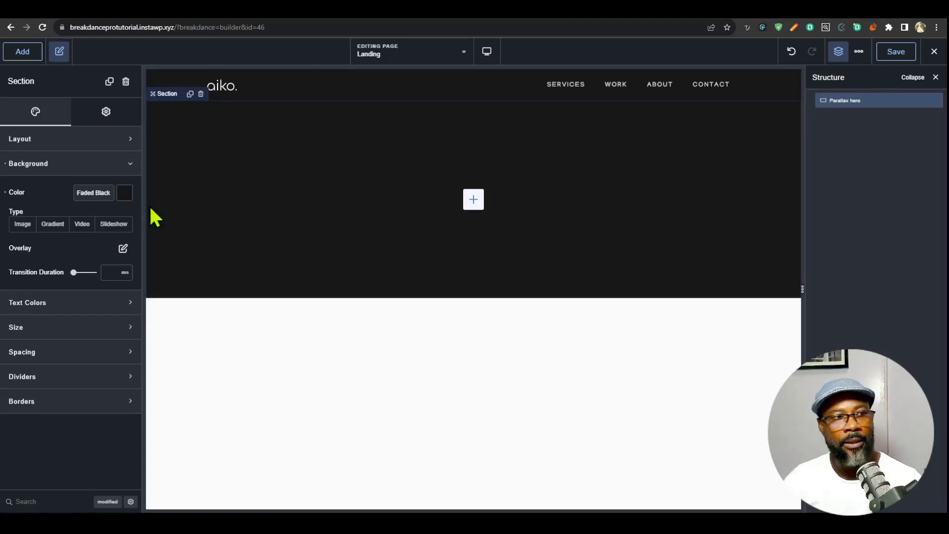
- Center-align the Parallax hero section's content and set the section's width to Full
left_click(117, 140)
left_click(101, 169)
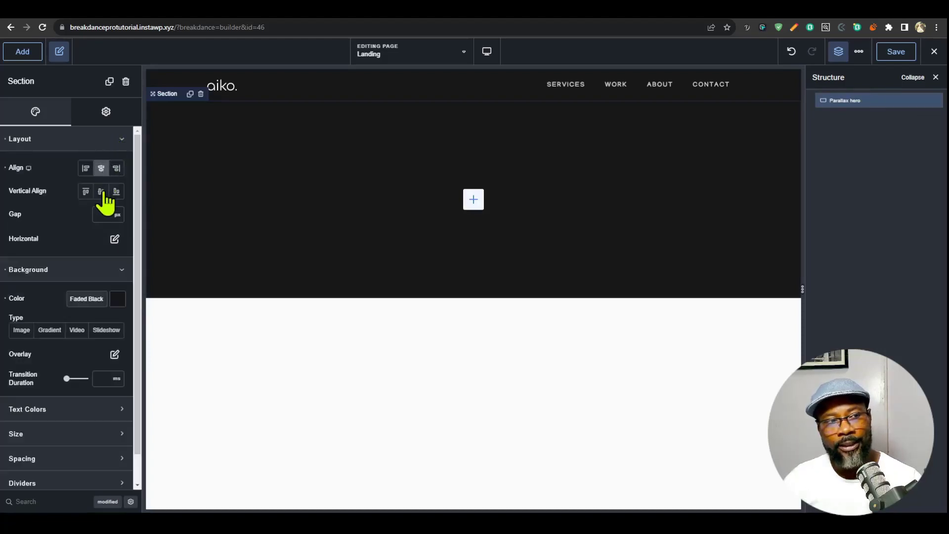
left_click(94, 141)
left_click(86, 166)
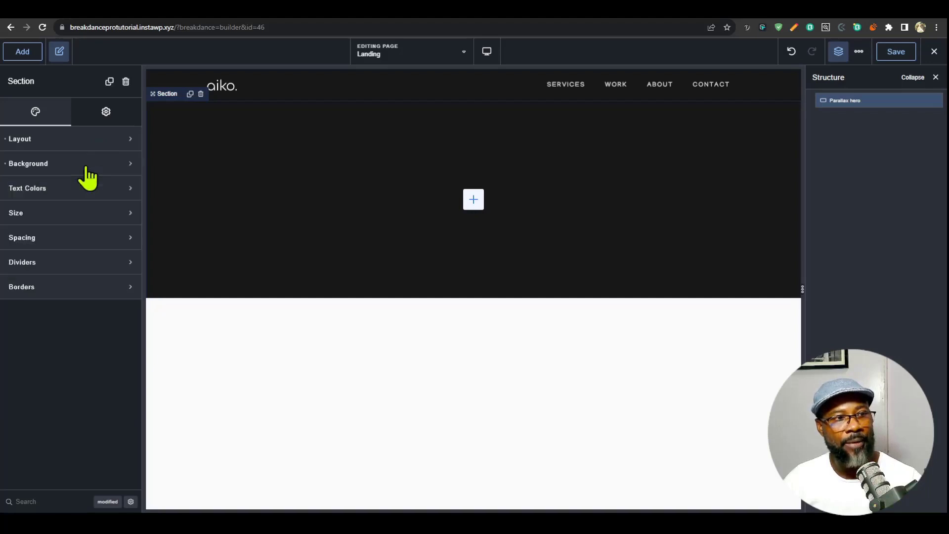
left_click(82, 214)
left_click(99, 267)
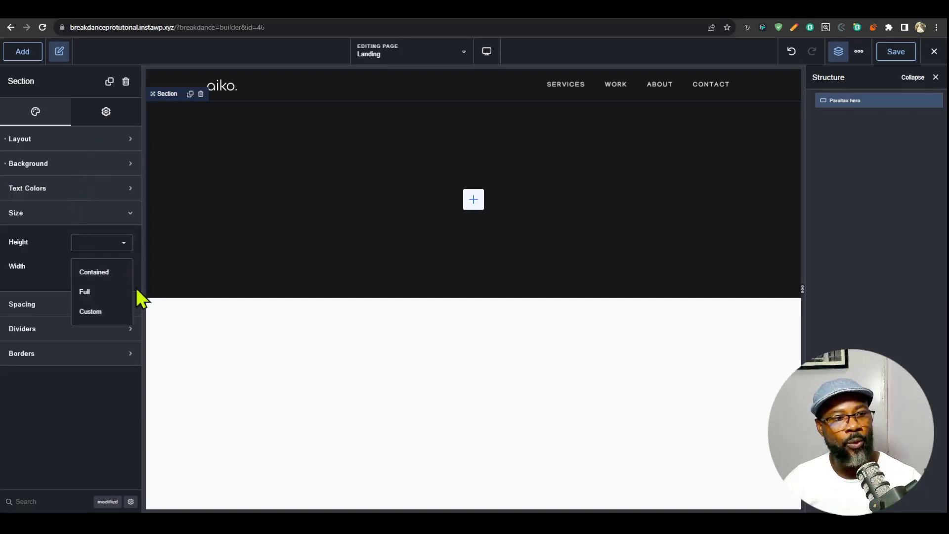
left_click(92, 291)
- Set the Parallax hero section's top and bottom padding to 0 px
left_click(83, 310)
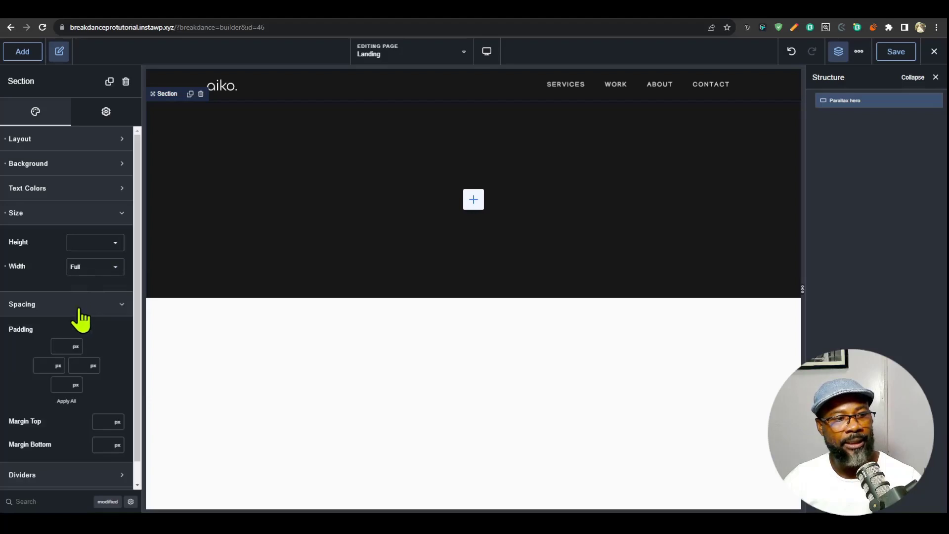
left_click(60, 345)
type("00")
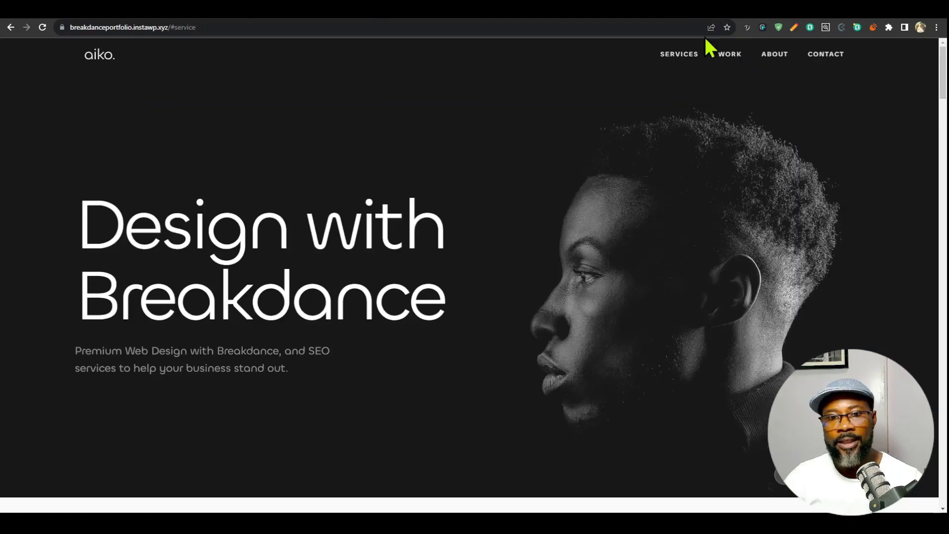
- Switch to the reference portfolio site and examine how its hero section behaves while scrolling
scroll(708, 149, "down", 3)
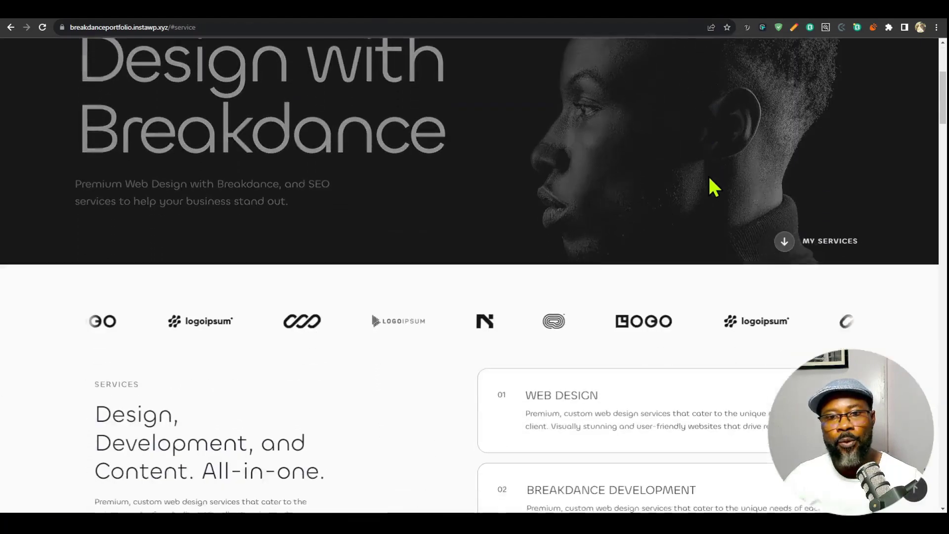
scroll(678, 265, "up", 3)
scroll(674, 265, "down", 3)
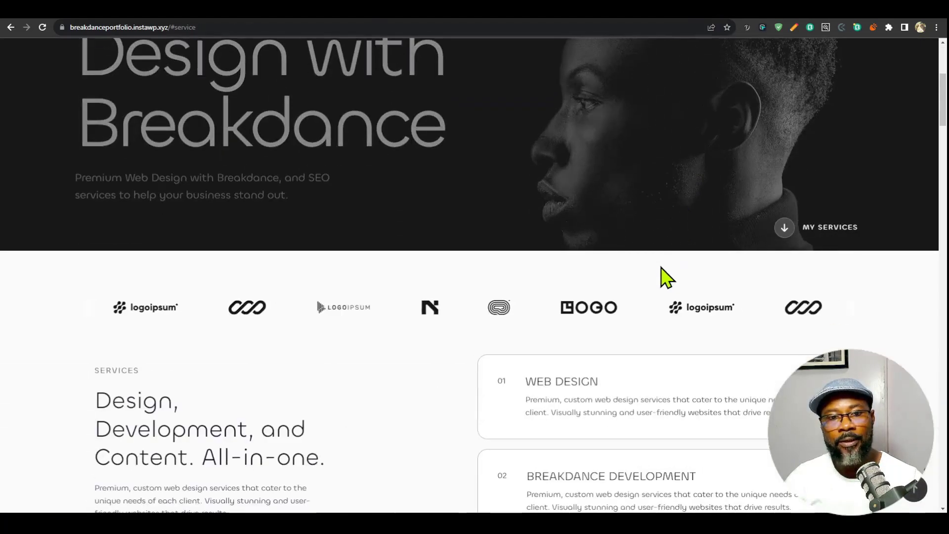
scroll(665, 278, "up", 5)
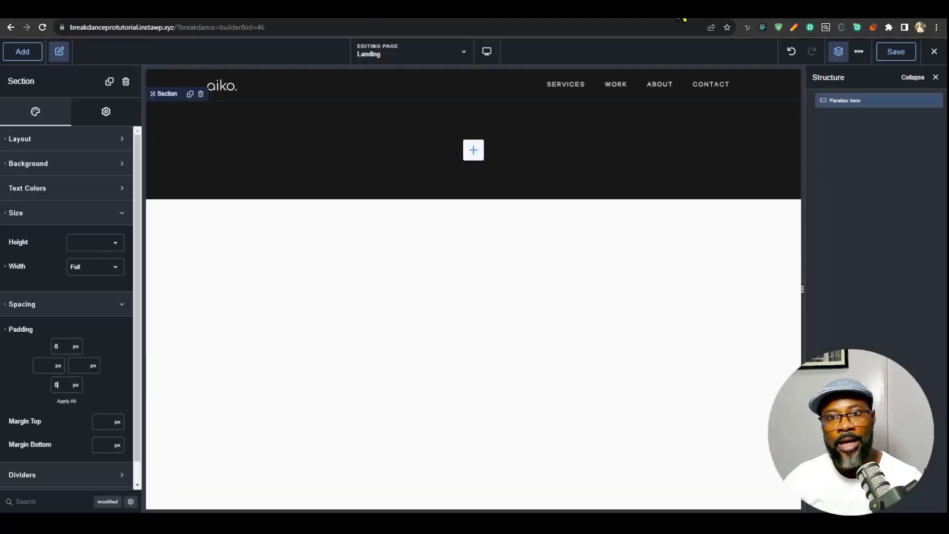
- Find the overflow property in the Parallax hero section's advanced wrapper settings and set it to hidden
scroll(109, 431, "down", 1)
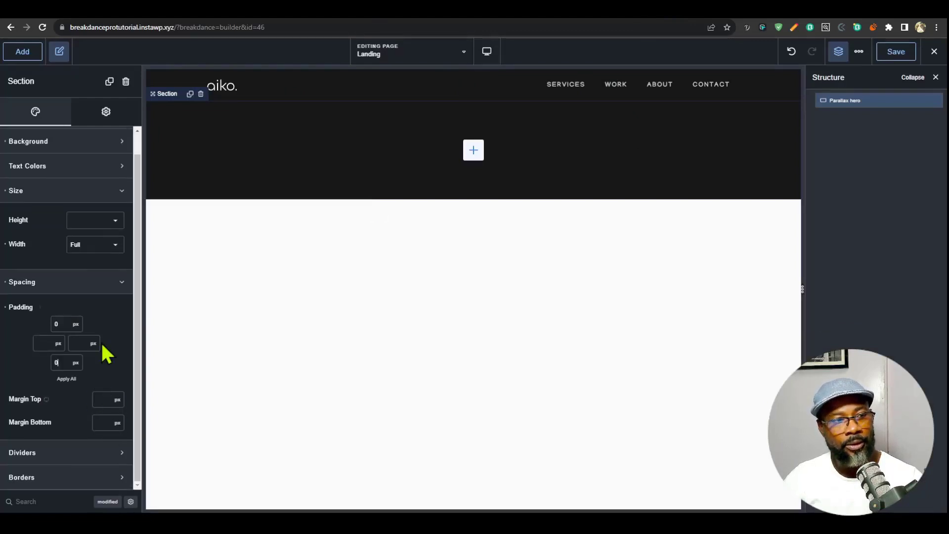
left_click(74, 283)
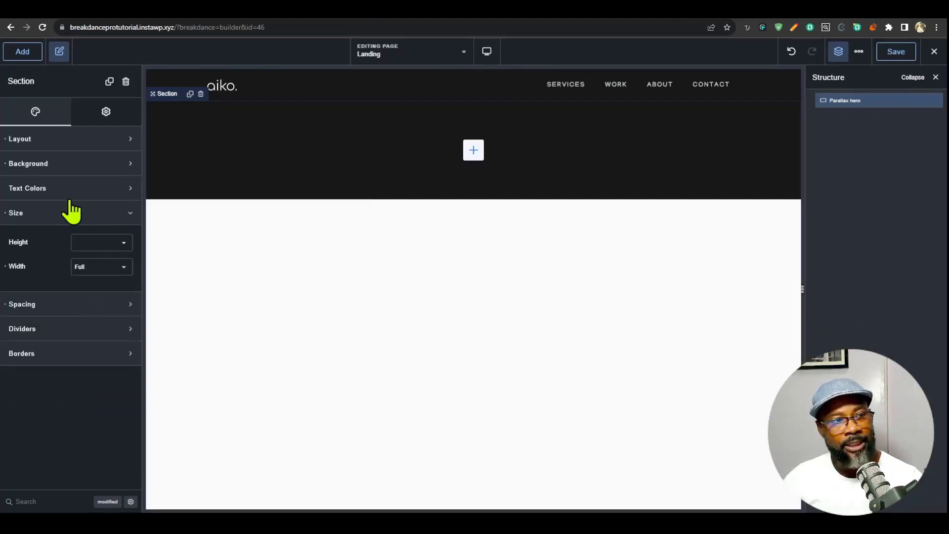
left_click(67, 211)
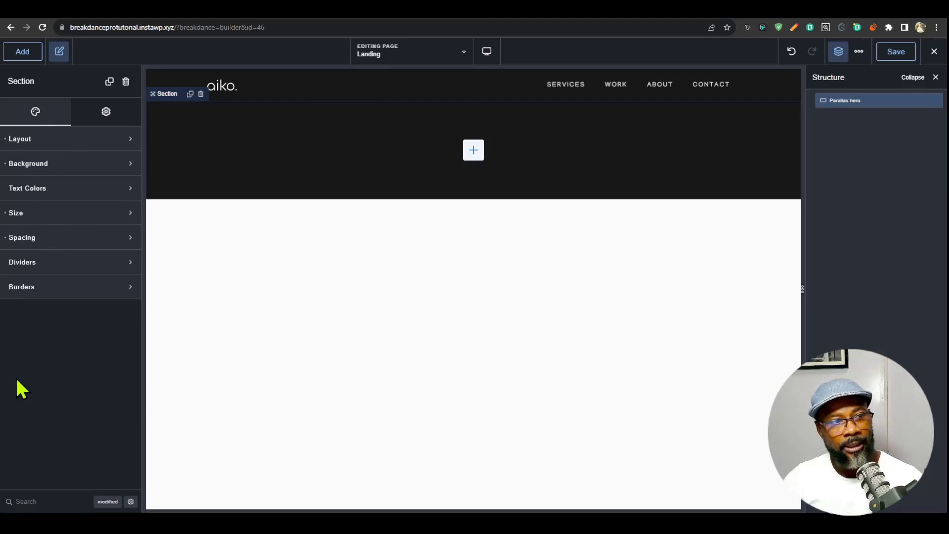
left_click(74, 501)
type("over")
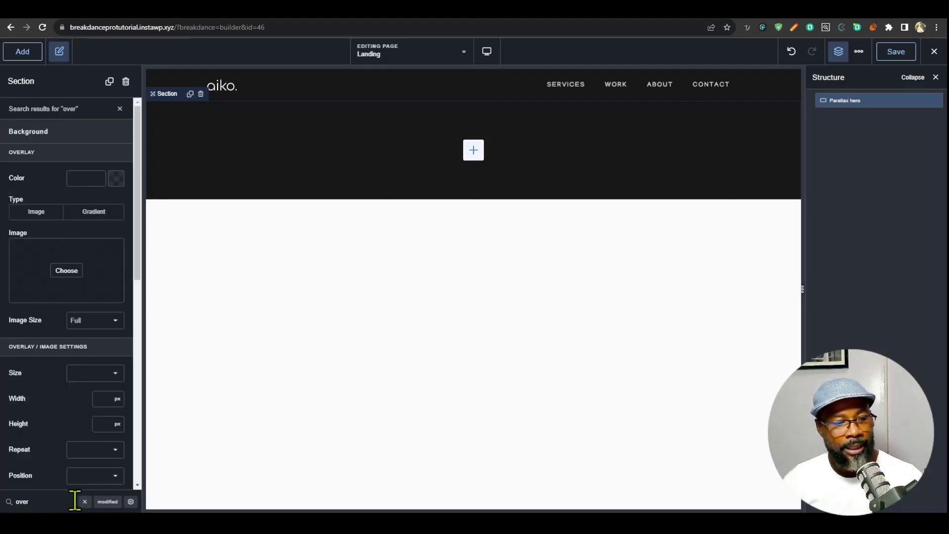
left_click(129, 501)
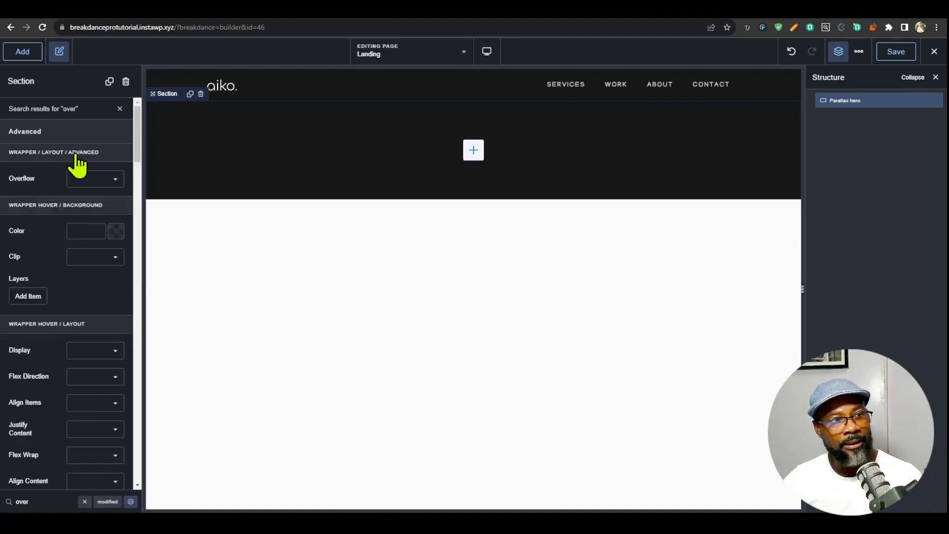
left_click(105, 179)
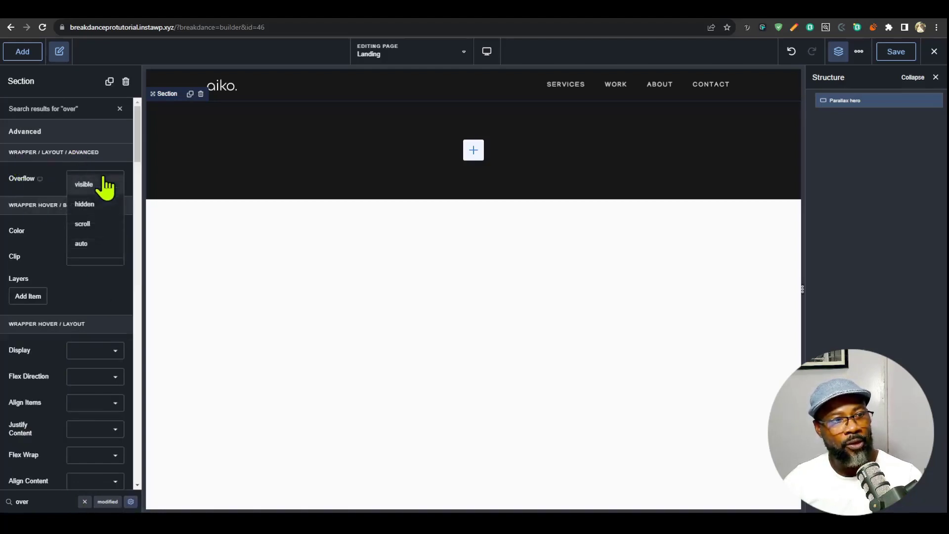
left_click(90, 206)
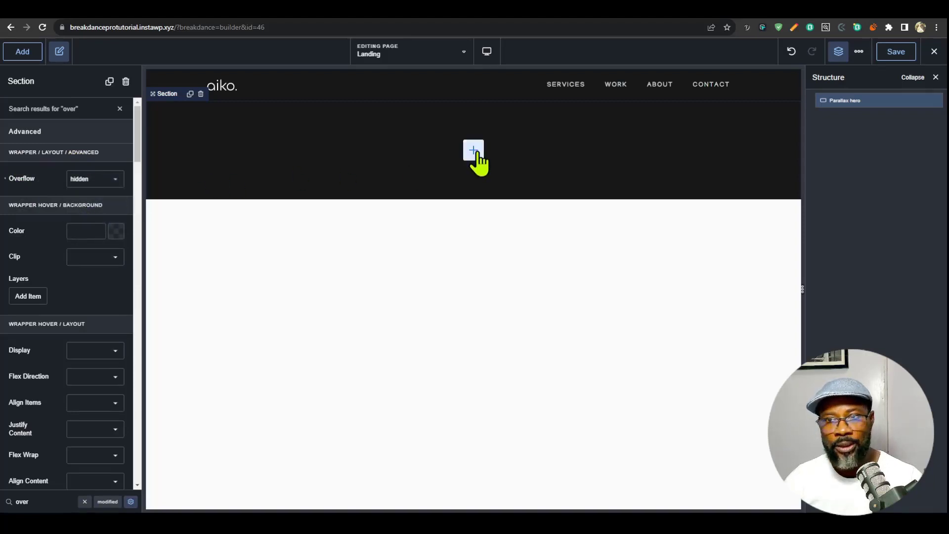
- Add a div inside the Parallax hero section and name it "parallax wrap"
left_click(22, 52)
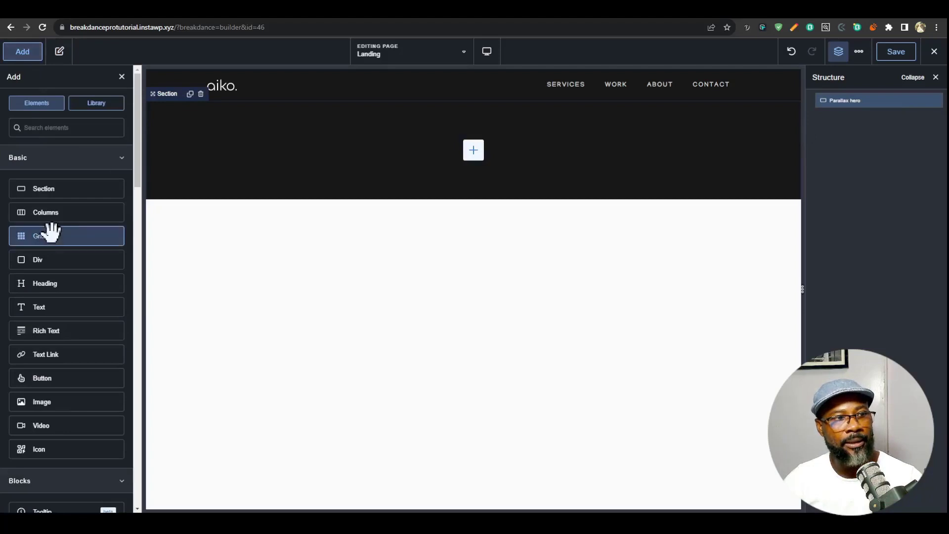
left_click(77, 262)
double_click(841, 116)
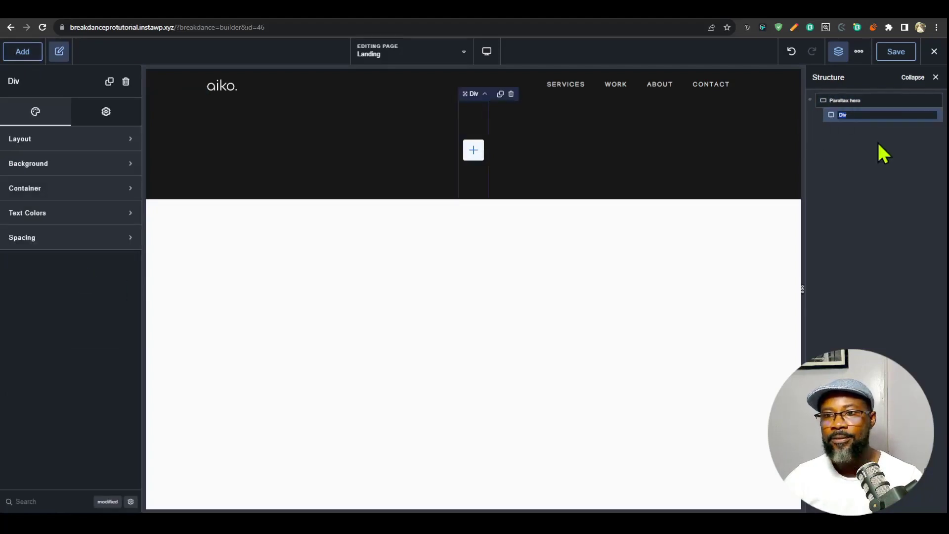
type("parallax w")
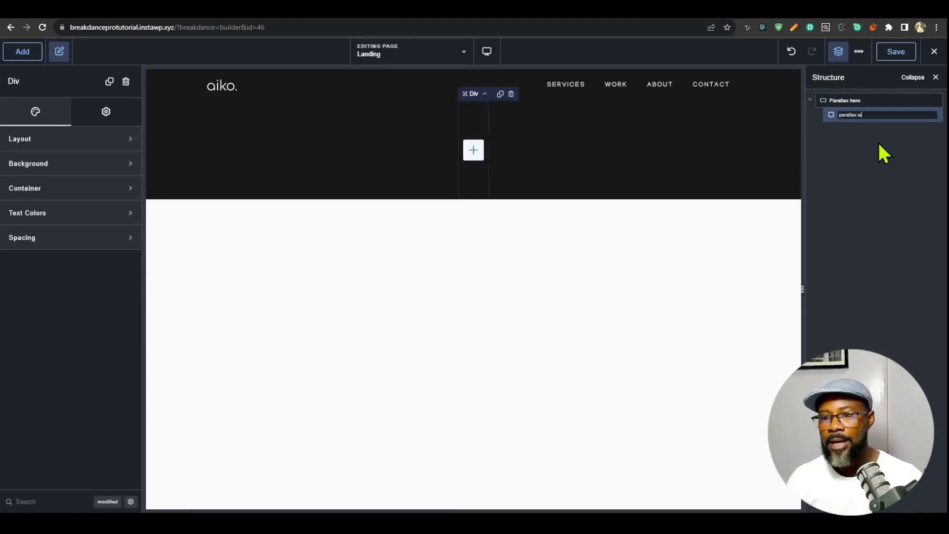
type("rap")
key("Return")
- Add a div inside parallax wrap and duplicate it
left_click(28, 55)
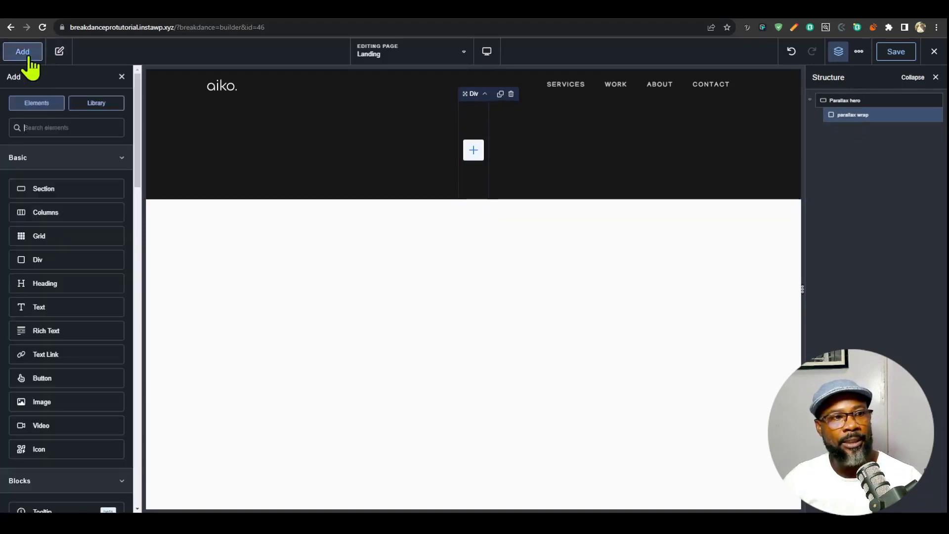
left_click(68, 261)
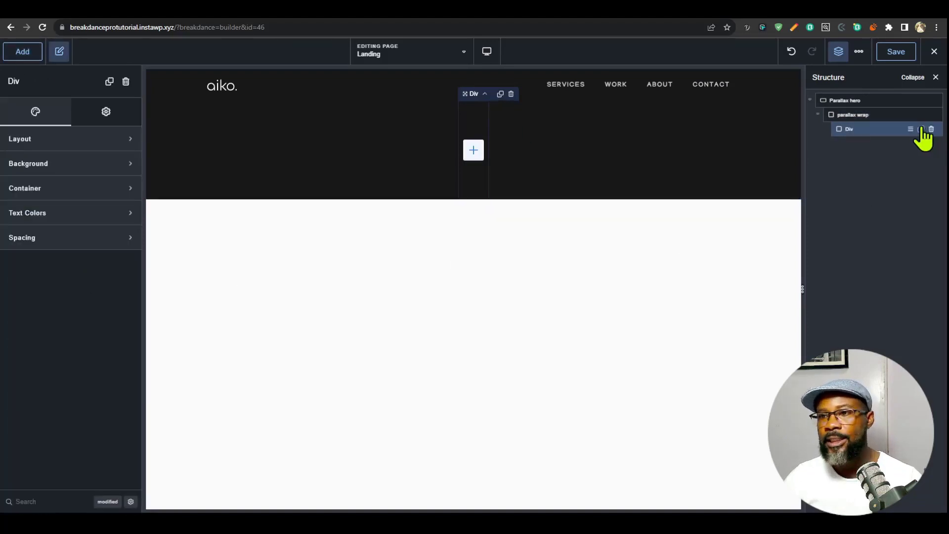
left_click(921, 129)
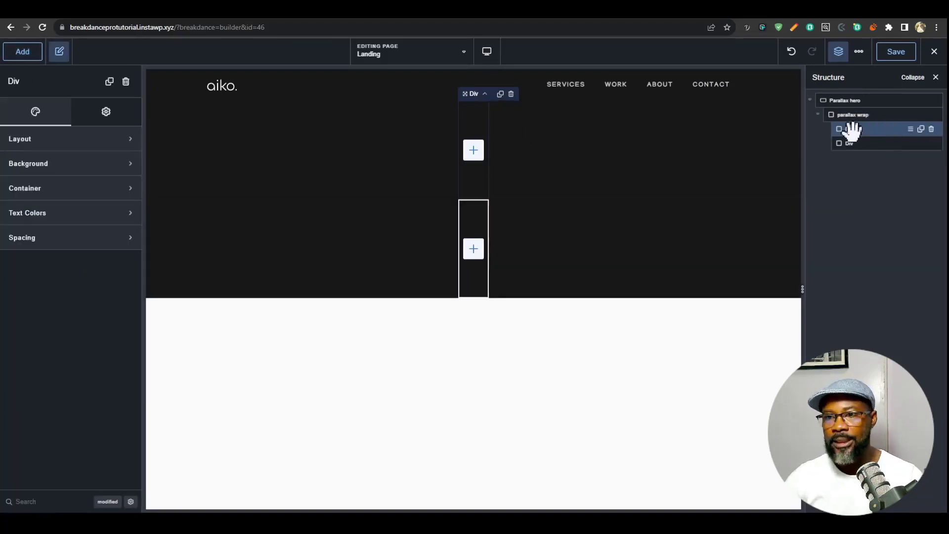
- Rename the first div inside parallax wrap as "title wrap"
double_click(849, 129)
type("title wrap")
key("Return")
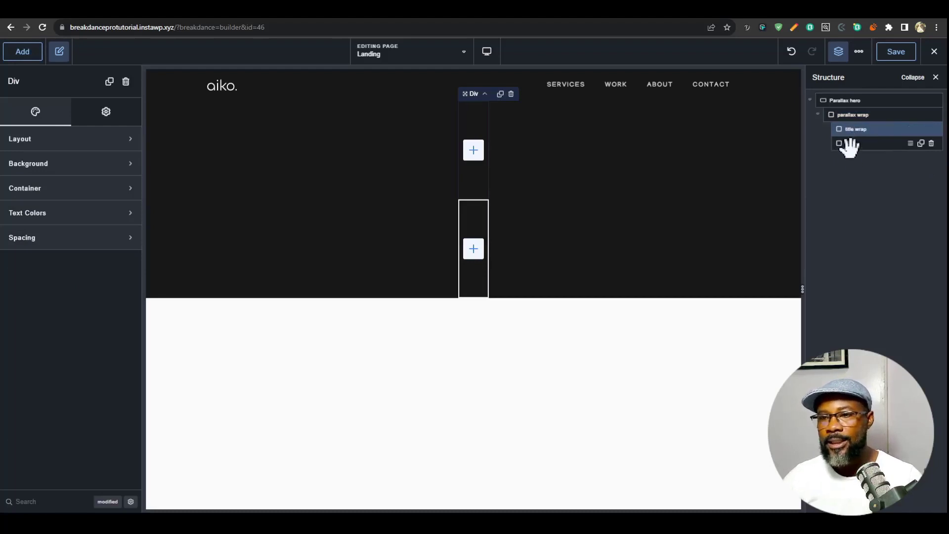
- Rename the second div inside parallax wrap as "image wrap"
double_click(849, 142)
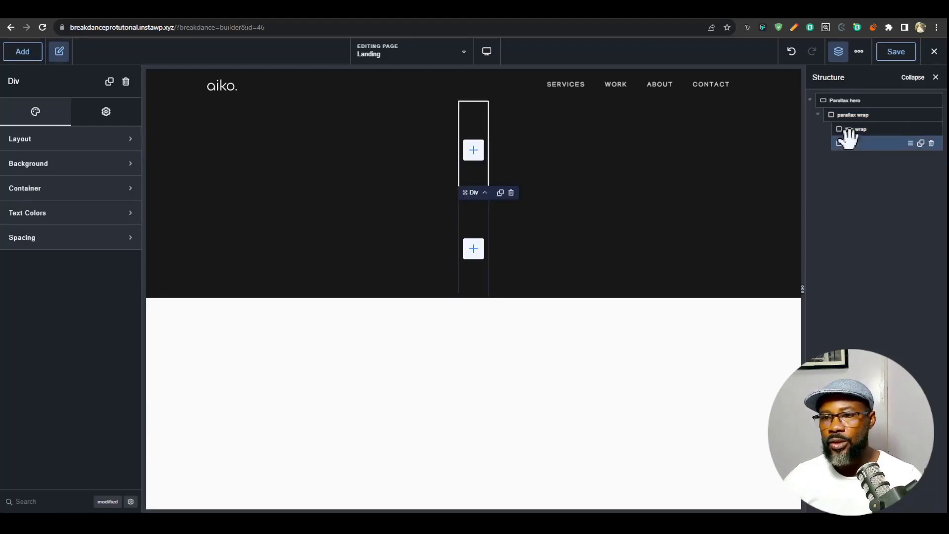
type("image wrap")
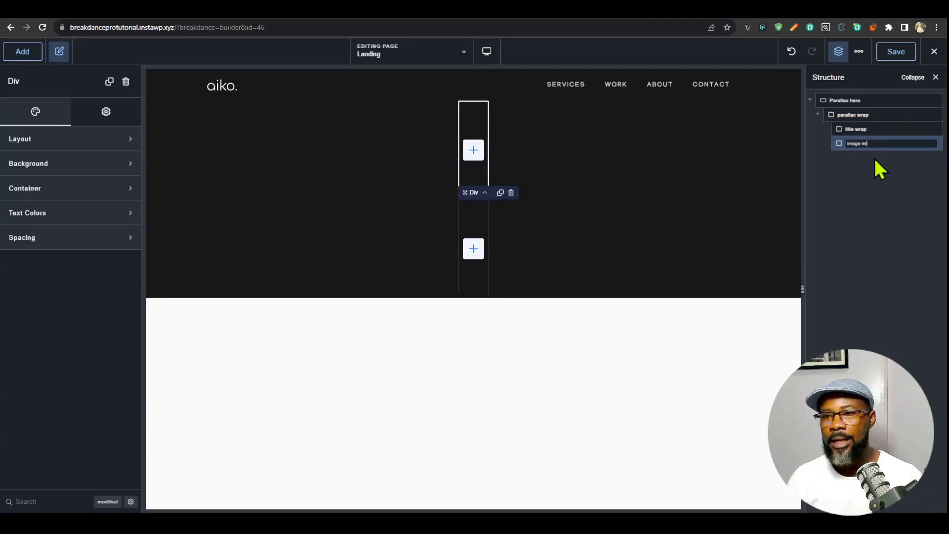
key("Return")
- Set the container width of the parallax wrap div to 100%
left_click(865, 115)
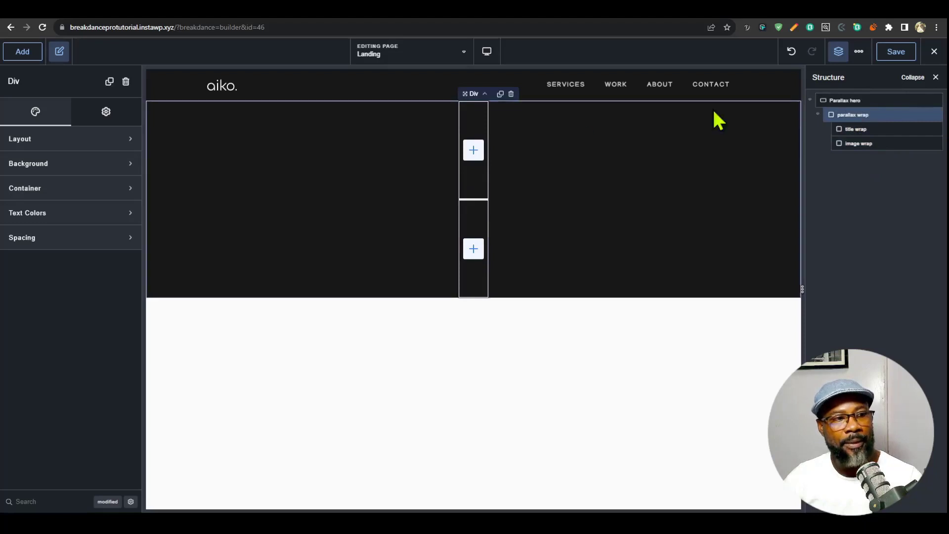
left_click(67, 194)
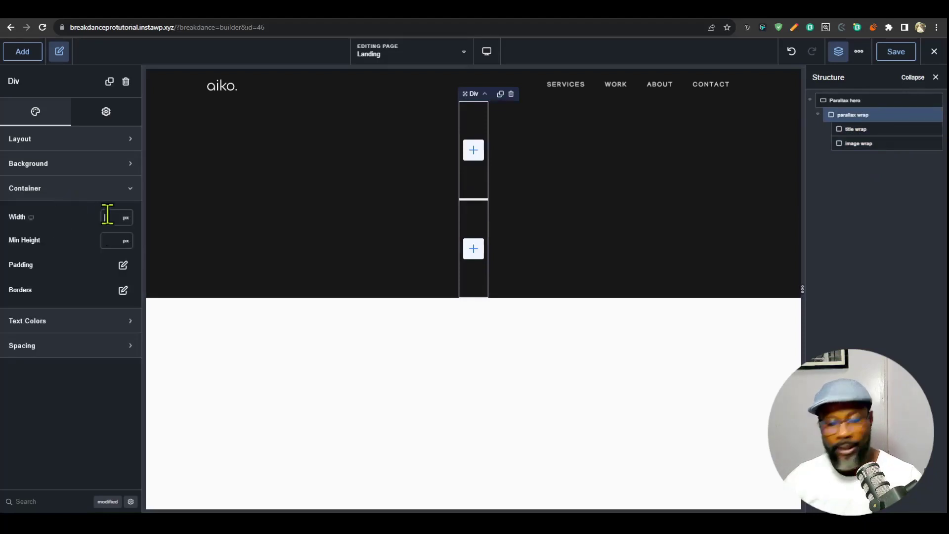
left_click(108, 217)
type("100%")
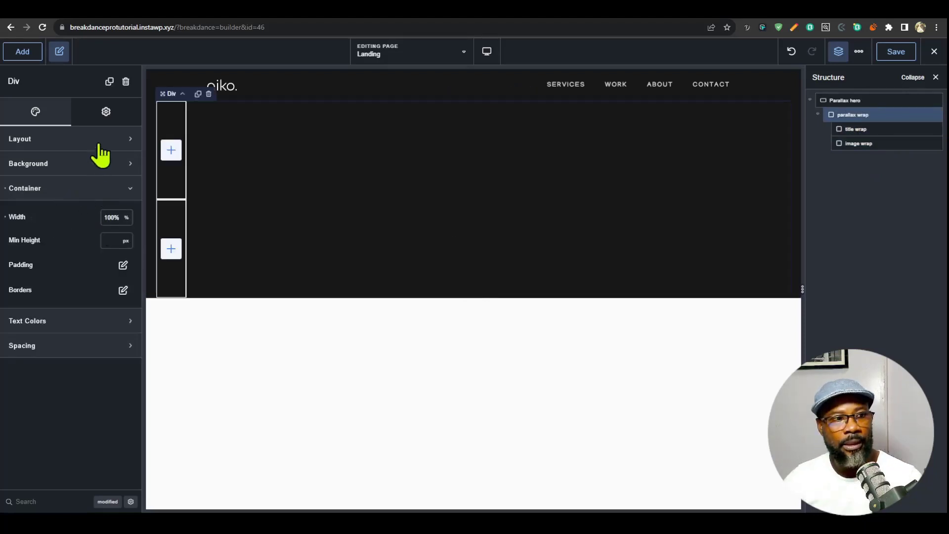
- Lay out parallax wrap horizontally with Center alignment and Middle vertical alignment, turning vertical at Tablet Portrait
left_click(101, 143)
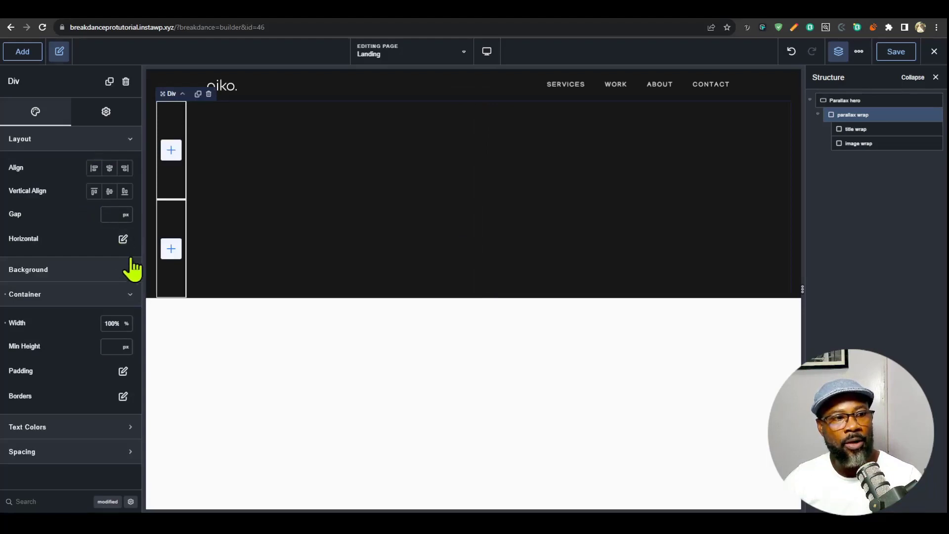
left_click(123, 239)
left_click(106, 285)
left_click(113, 308)
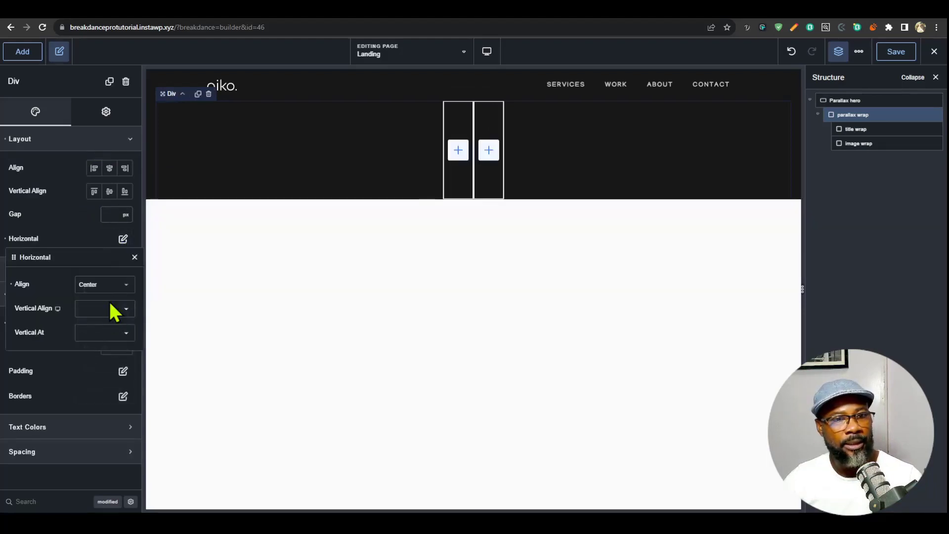
left_click(122, 308)
left_click(117, 333)
left_click(106, 332)
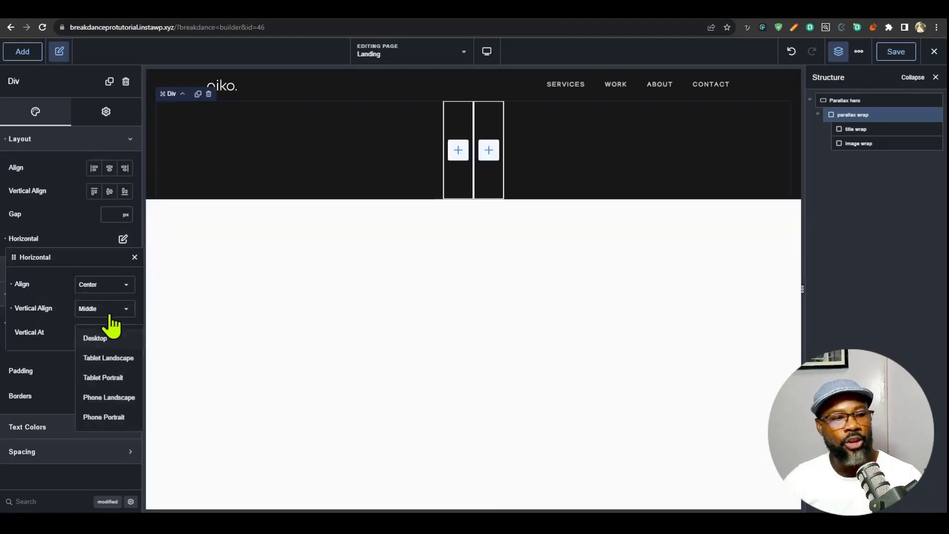
left_click(105, 379)
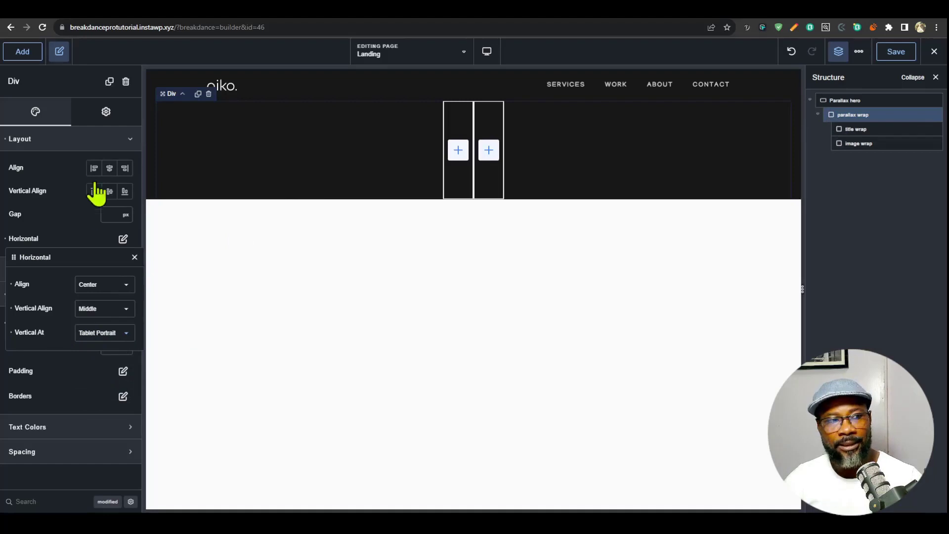
left_click(88, 144)
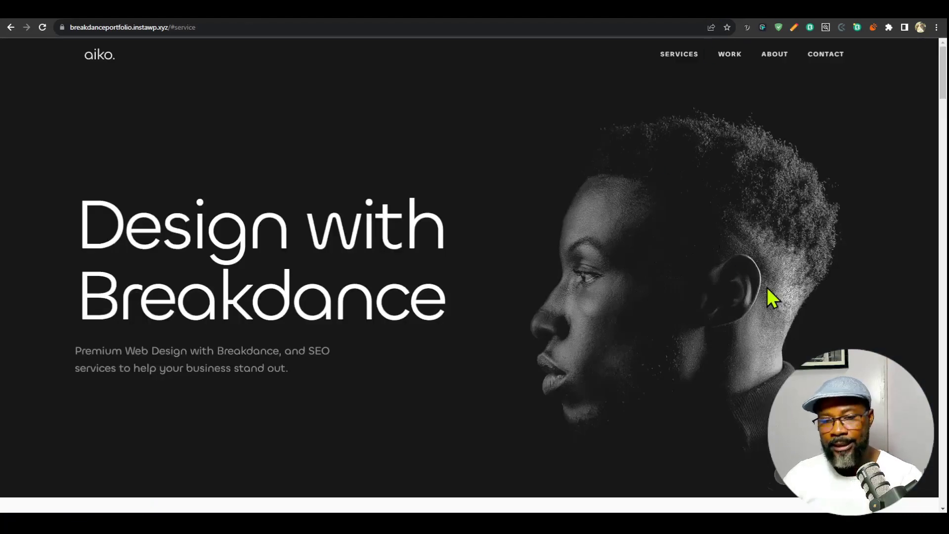
- Examine how the hero title and image on the finished portfolio site scale at different viewport widths using the developer tools
key("F12")
left_click_drag(732, 199, 807, 222)
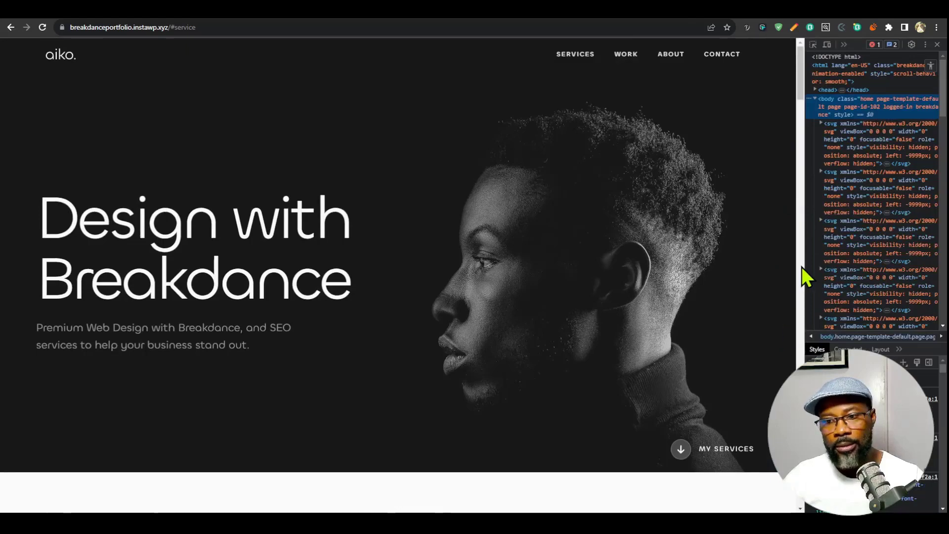
left_click_drag(805, 268, 602, 309)
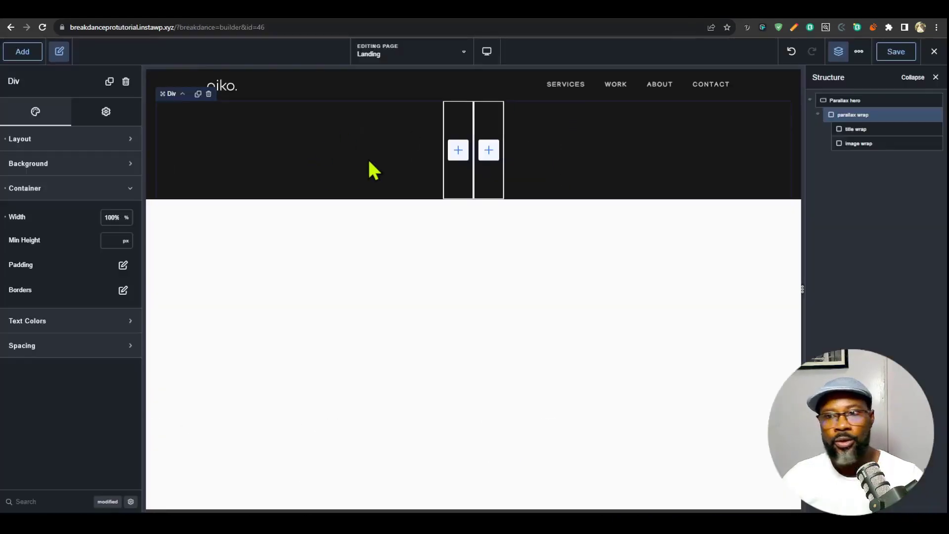
- Open the custom CSS editor for parallax wrap and start an empty %%SELECTOR%% rule
left_click(102, 113)
left_click(89, 140)
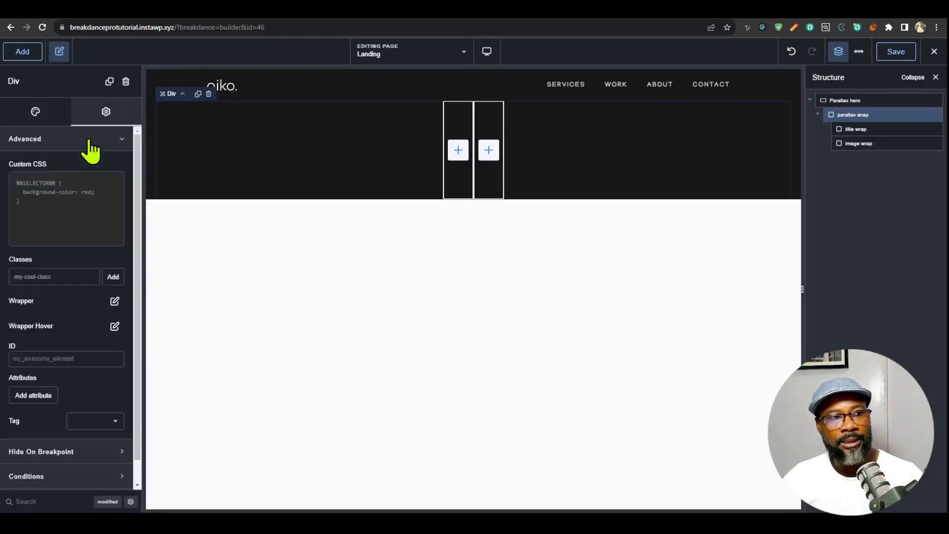
left_click(110, 184)
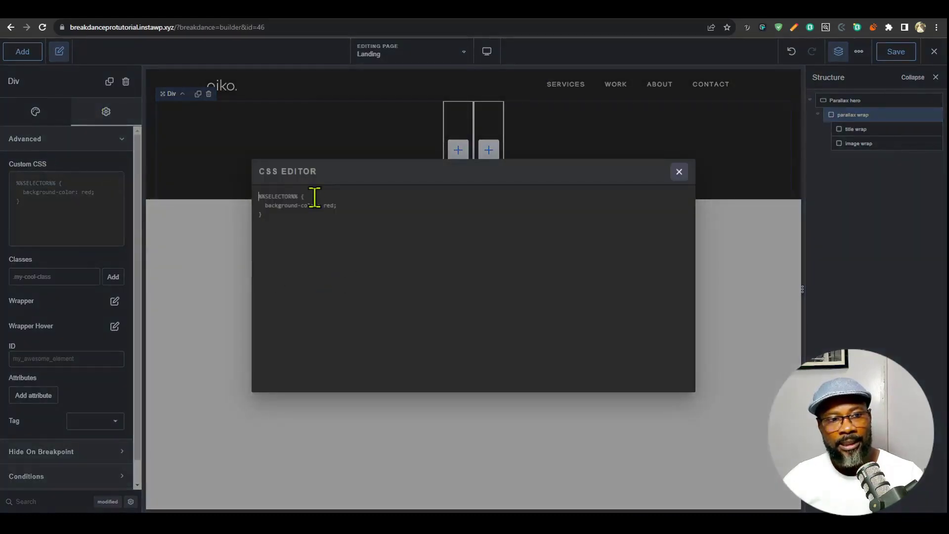
type("%%")
key("Tab")
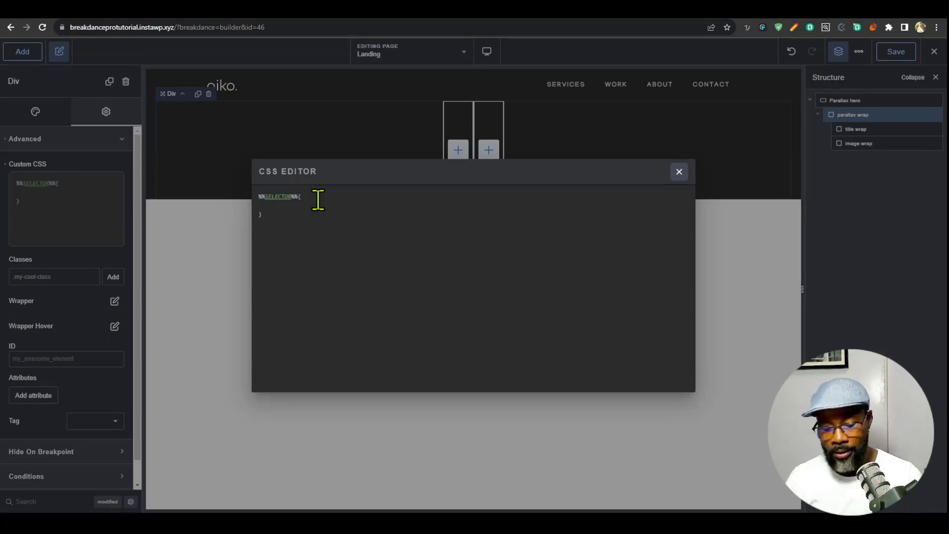
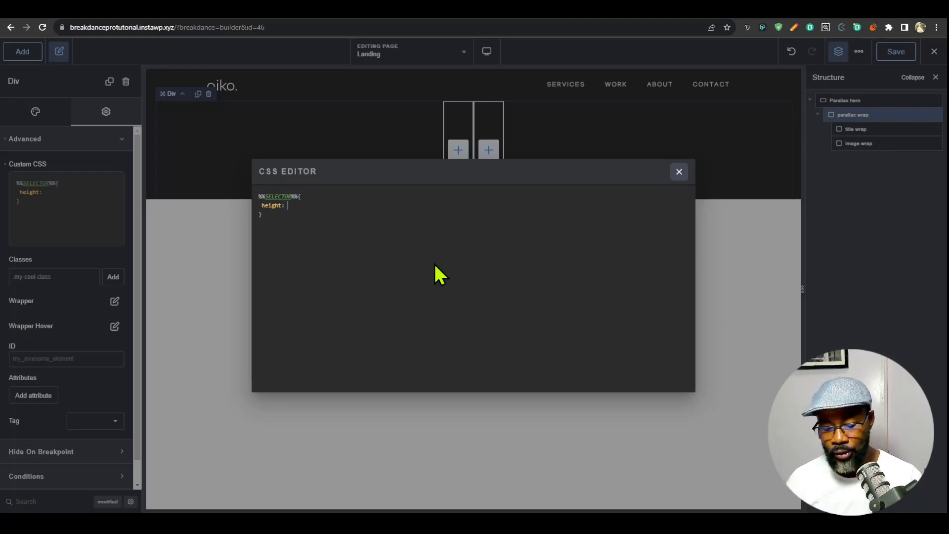
- Set parallax wrap's height to min(50vw, 90vh) in its custom CSS, and compare with the hero on the finished portfolio site
type("min")
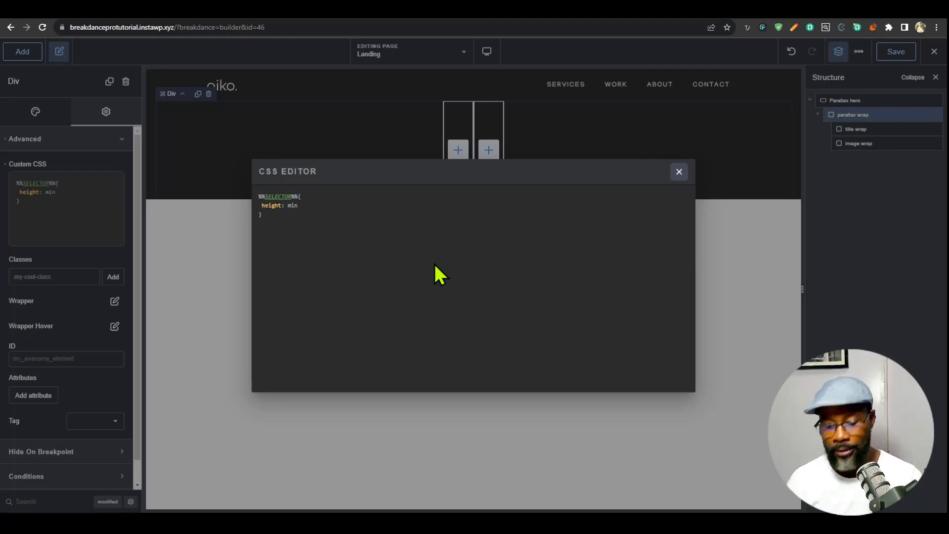
type("(50vw")
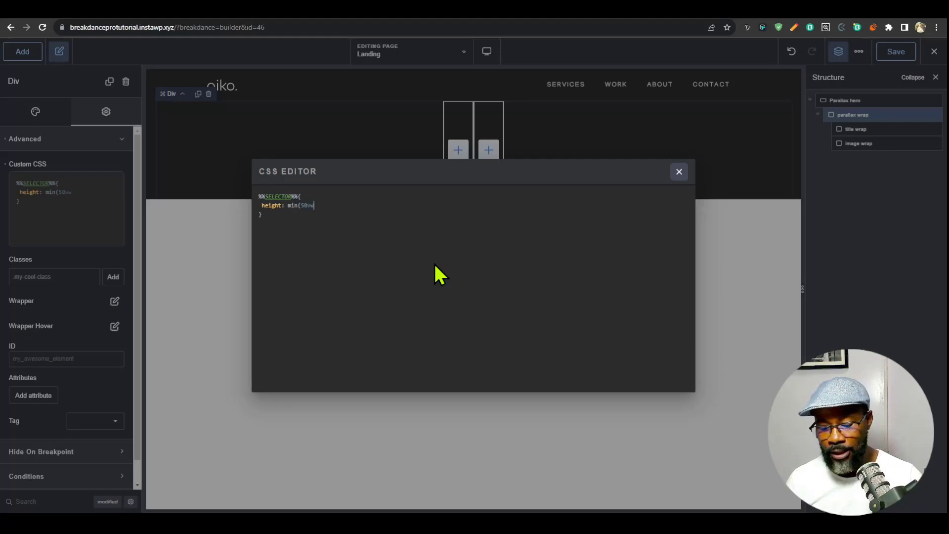
type(",")
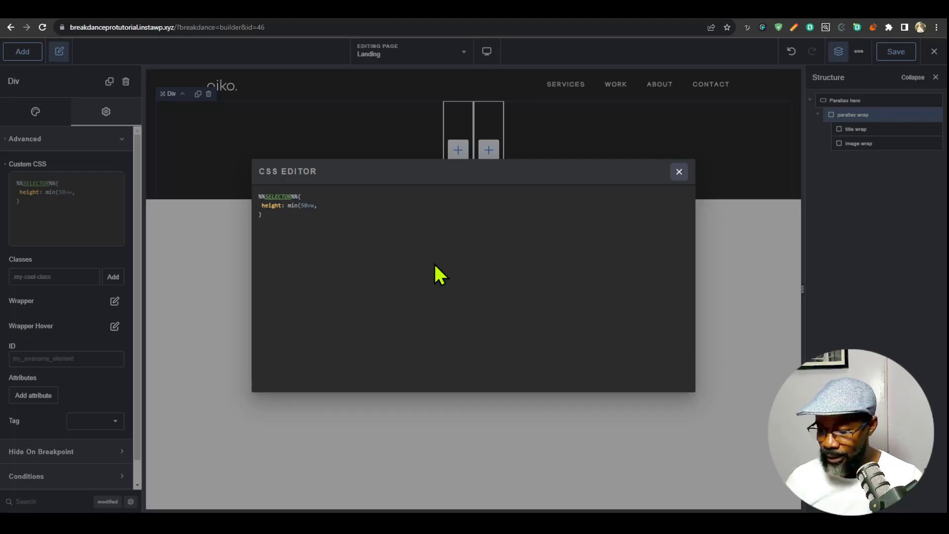
type(" 90vh)")
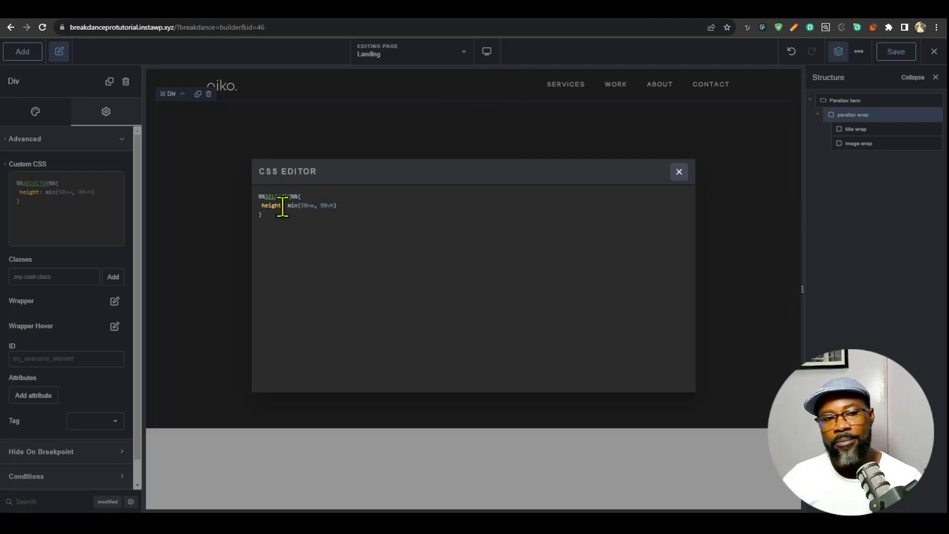
left_click_drag(292, 205, 328, 205)
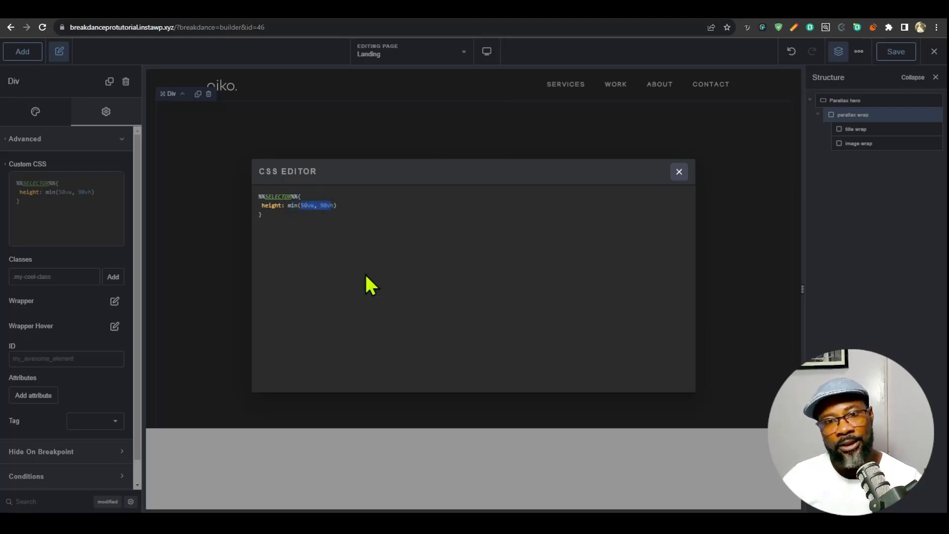
left_click(710, 3)
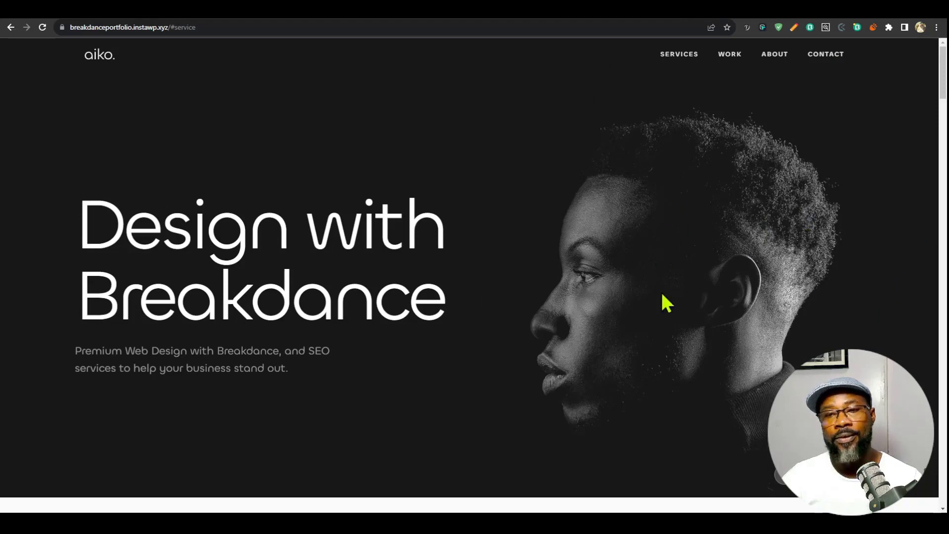
left_click(667, 4)
- Add a Heading element and a Text element inside title wrap
left_click(458, 266)
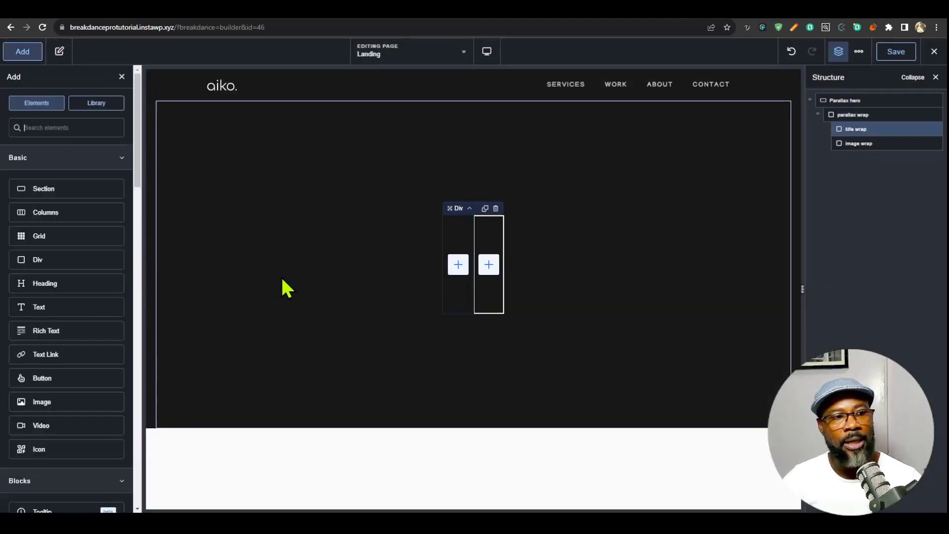
left_click(70, 281)
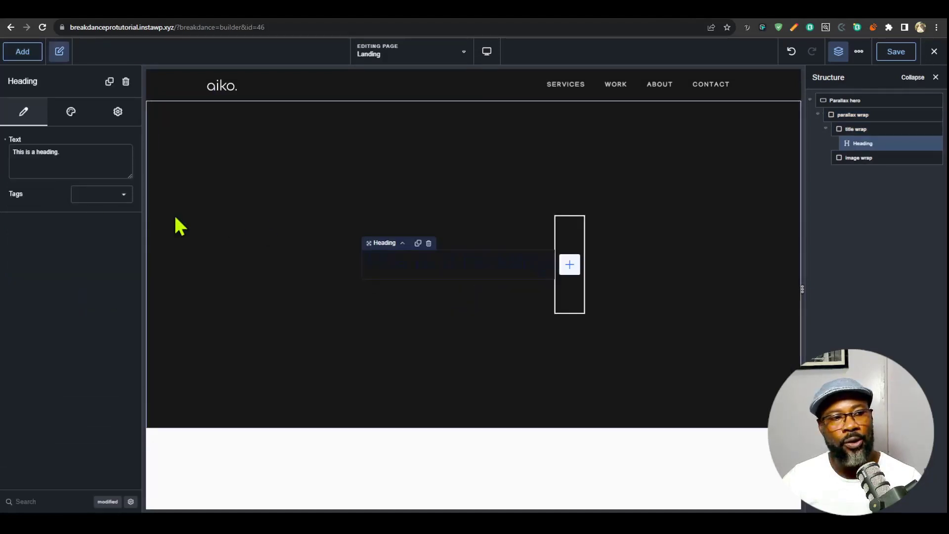
left_click(24, 53)
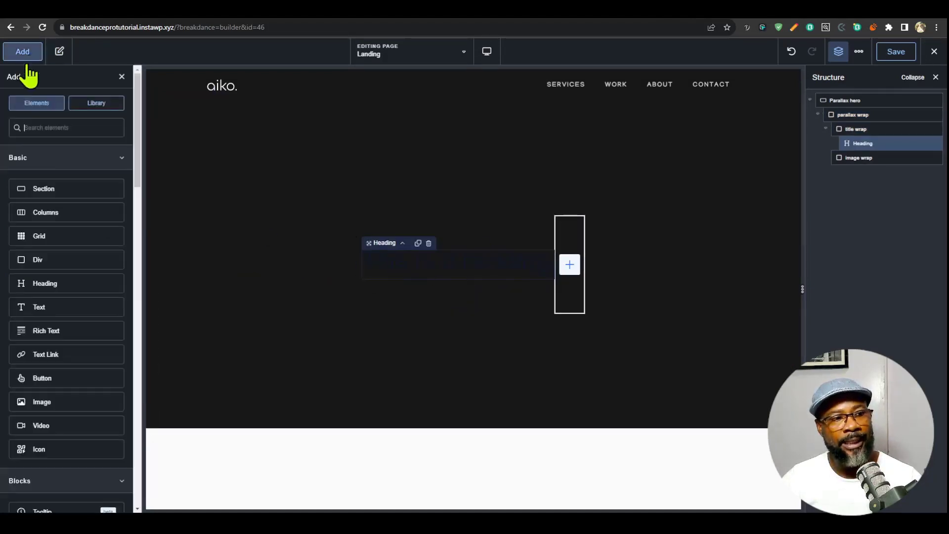
left_click(72, 303)
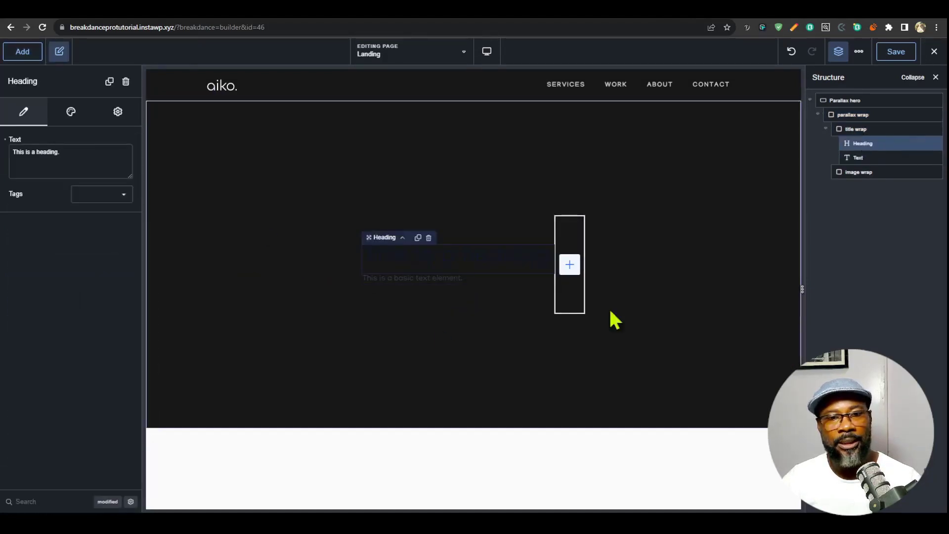
- Give the heading the h1 tag and a white #FFFFFF text color
left_click(120, 193)
left_click(119, 210)
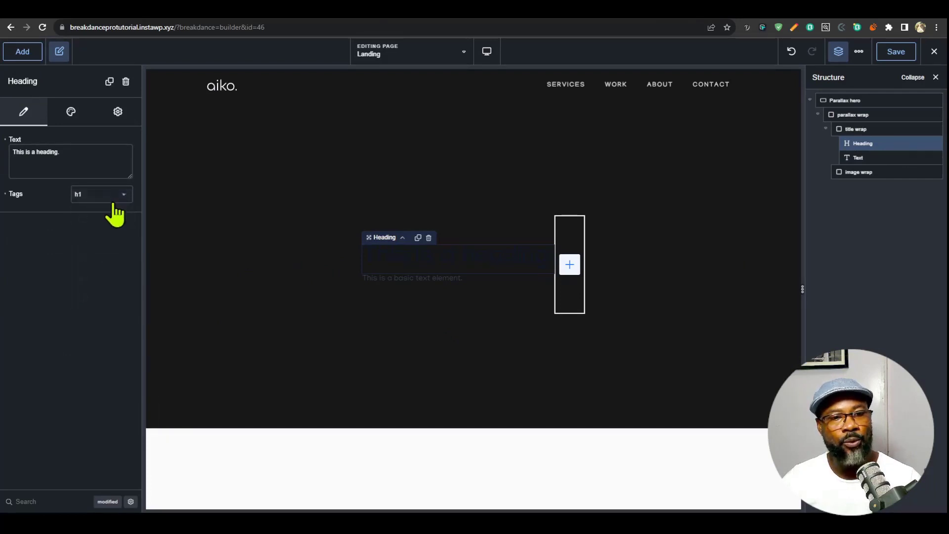
left_click(73, 115)
left_click(74, 142)
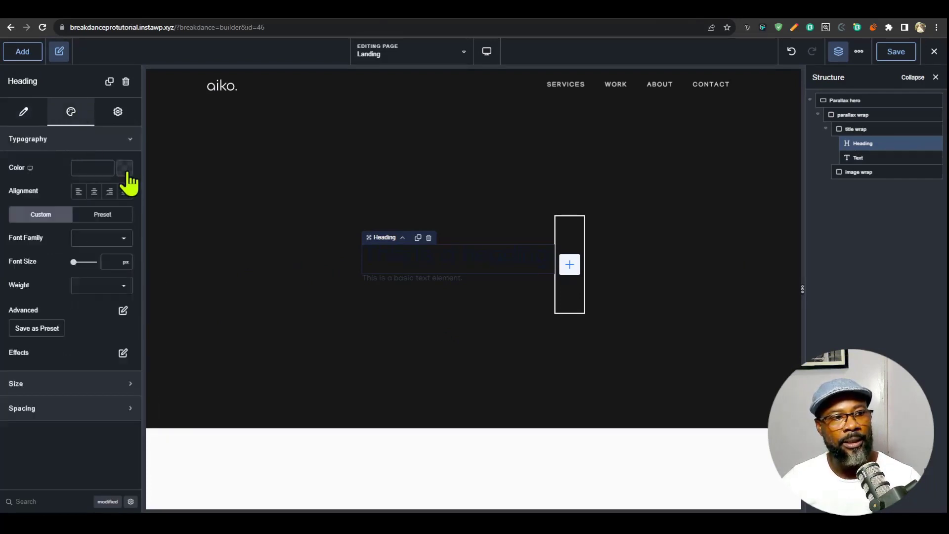
left_click(125, 168)
left_click_drag(58, 233, 7, 194)
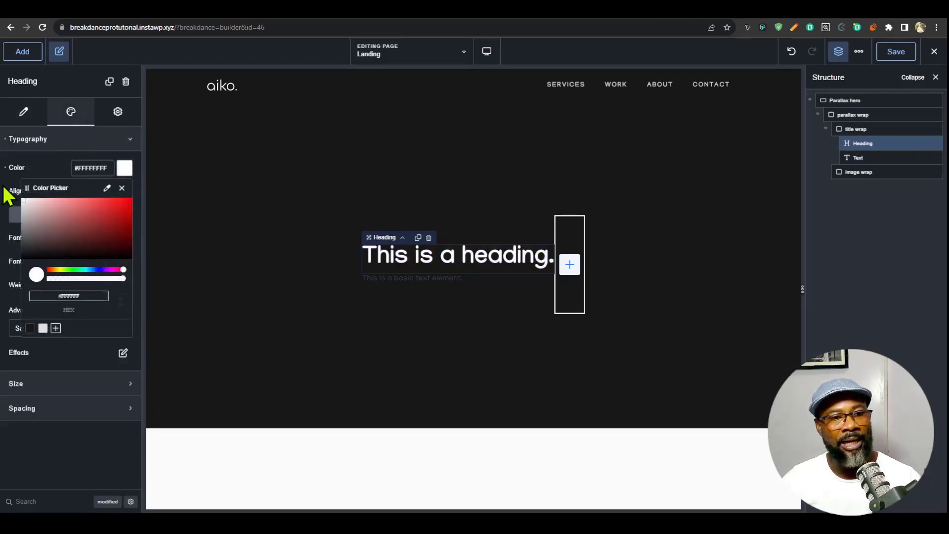
- Replace the heading's placeholder text with "Design with Breakdance"
left_click(24, 114)
left_click_drag(79, 159, 6, 168)
type("Desig")
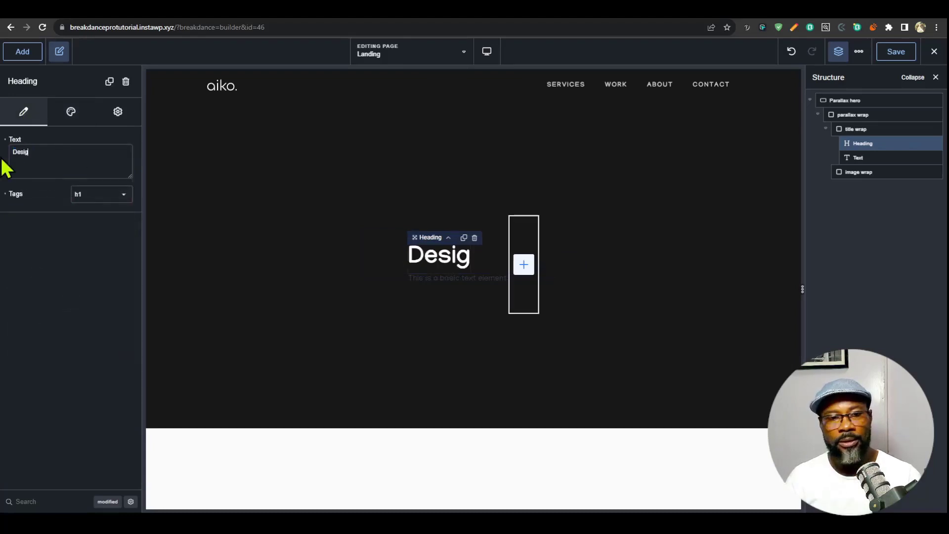
type("n with B")
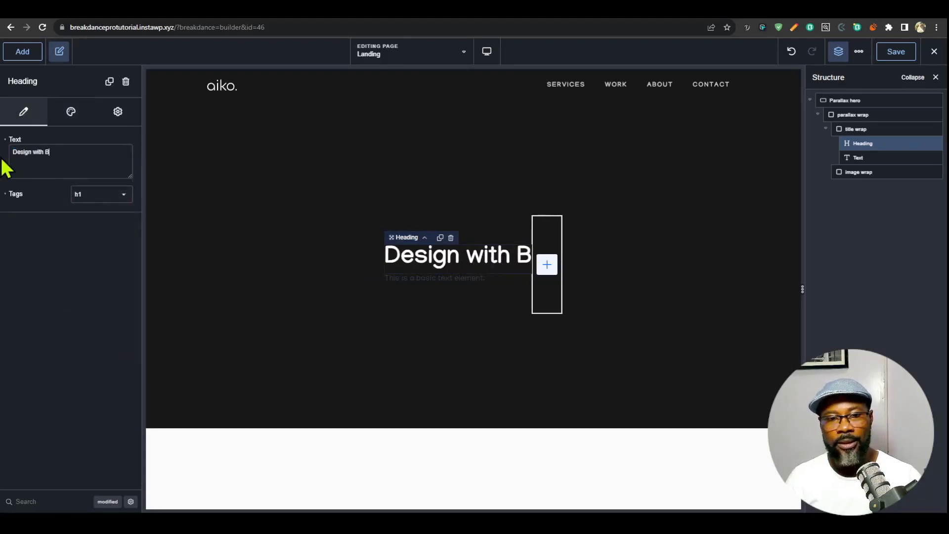
type("reakdance")
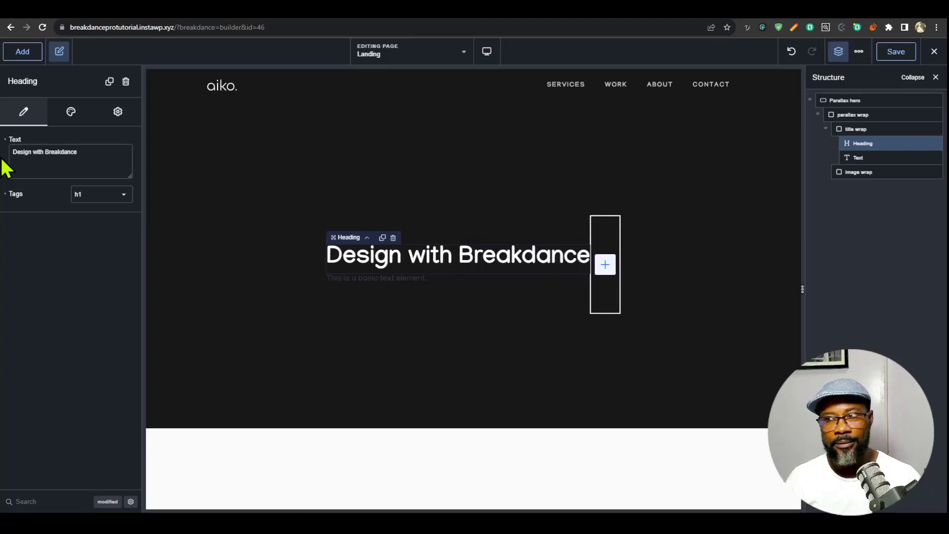
- Try a heading font size of 144 px on Desktop and 24 px at the Phone Portrait breakpoint
left_click(69, 114)
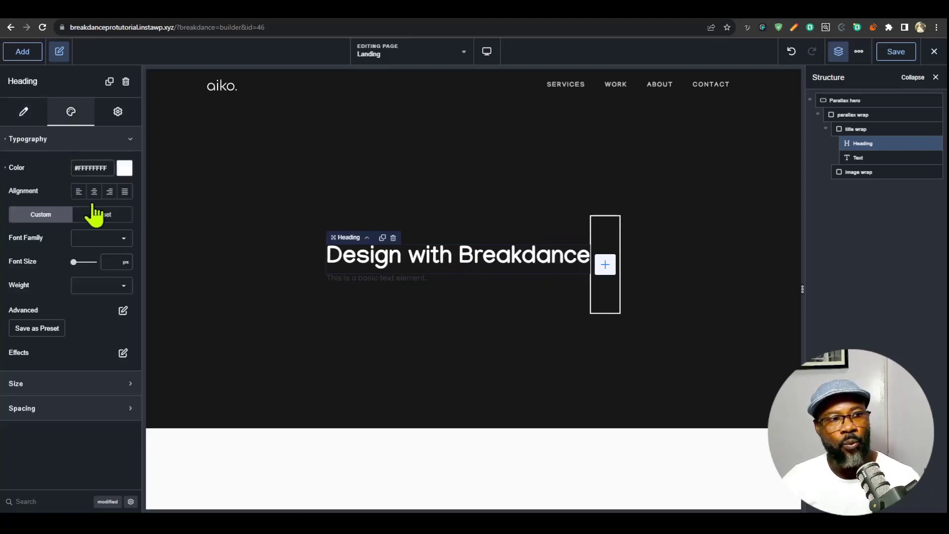
left_click(109, 261)
type("144")
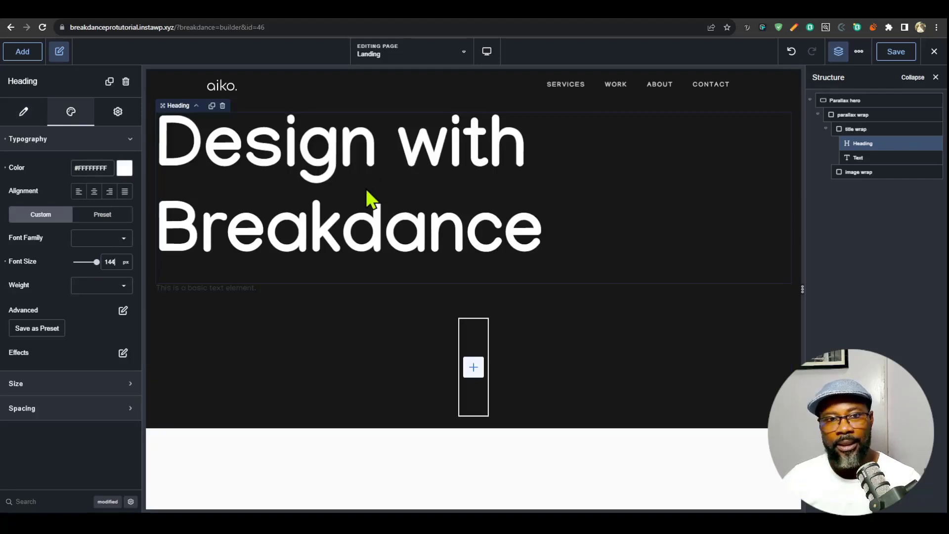
left_click(488, 53)
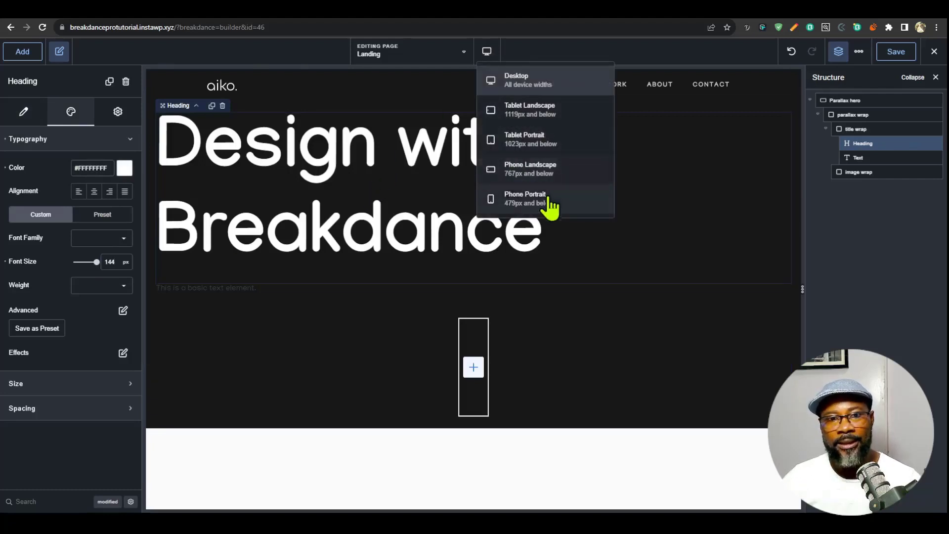
left_click(549, 203)
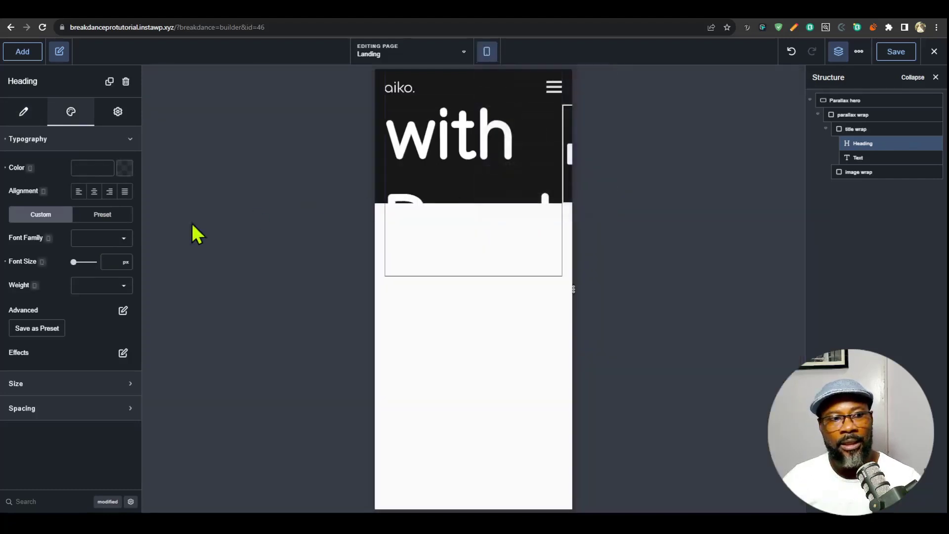
left_click(108, 262)
type("24")
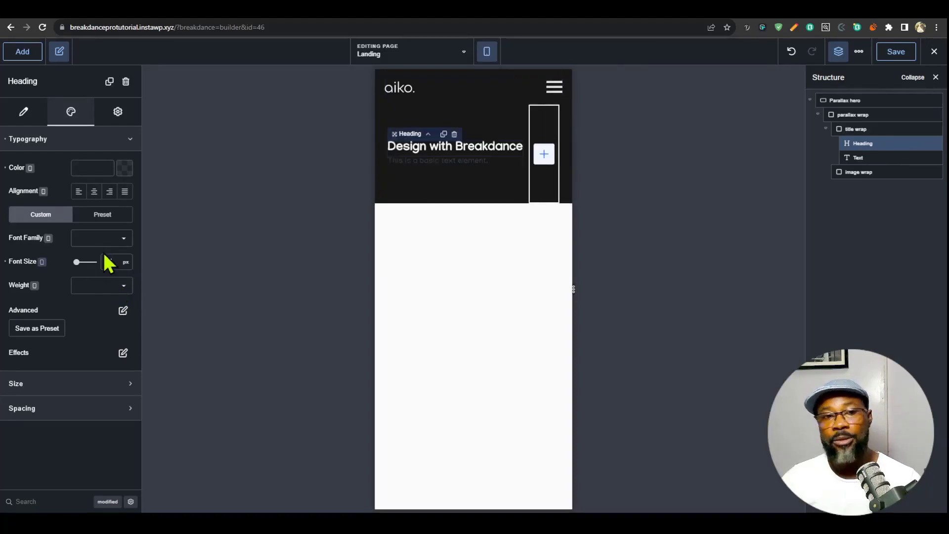
- Clear the heading's font sizes at Phone Portrait and Desktop, ending in the Desktop view
key("BackSpace")
key("BackSpace")
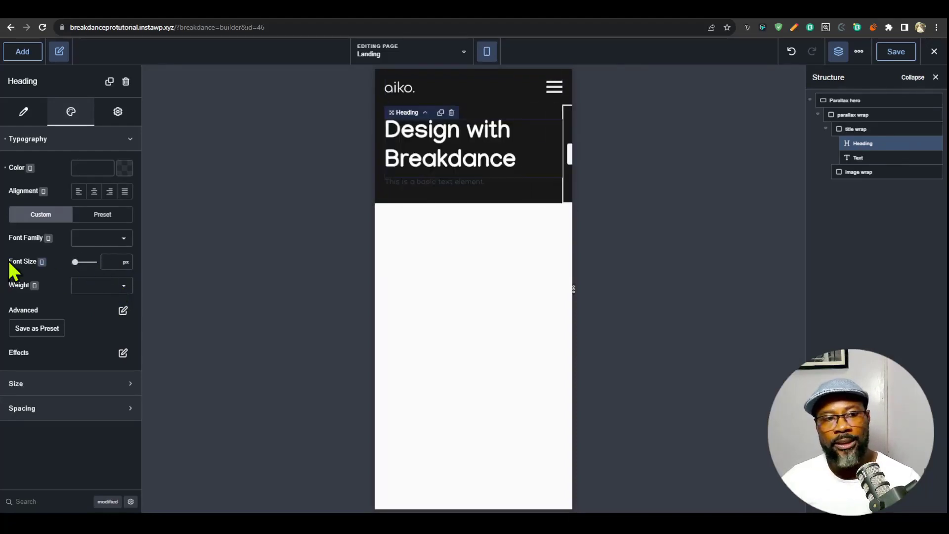
left_click(487, 52)
left_click(503, 79)
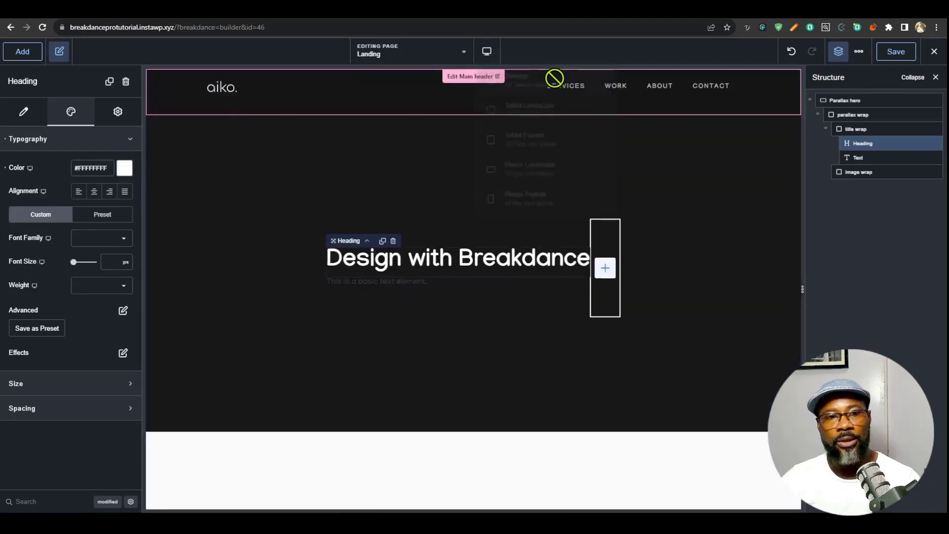
- Switch the heading's font size to a custom unit and set it to 7.5vw
left_click(126, 263)
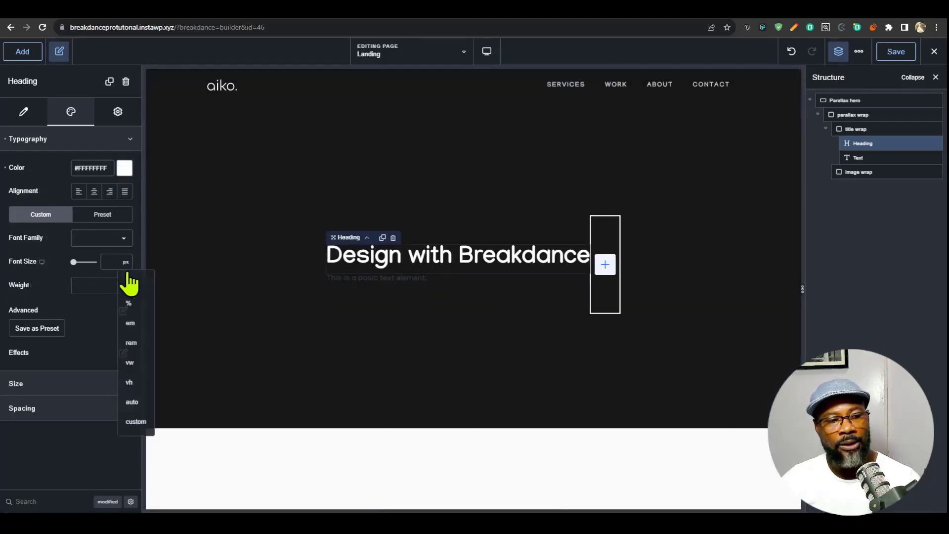
left_click(136, 421)
left_click(98, 260)
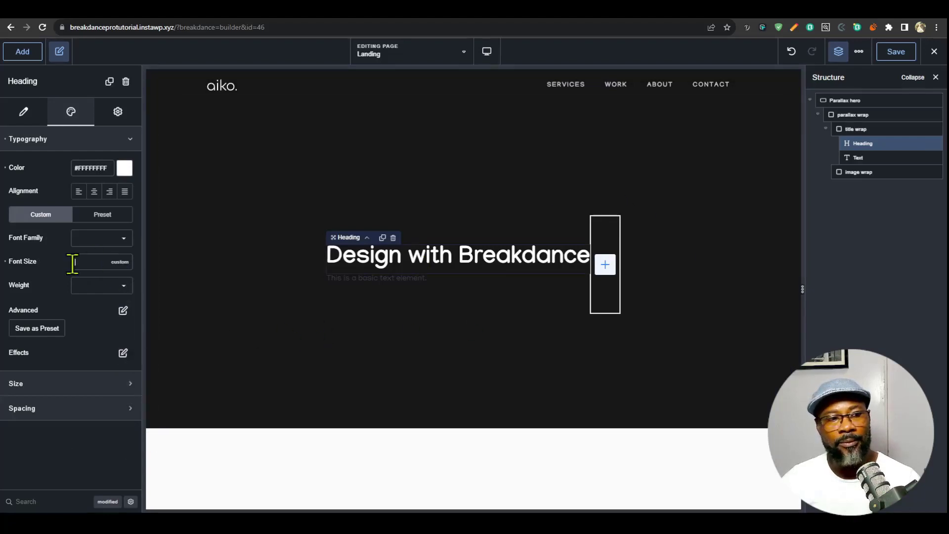
type("7.5vw")
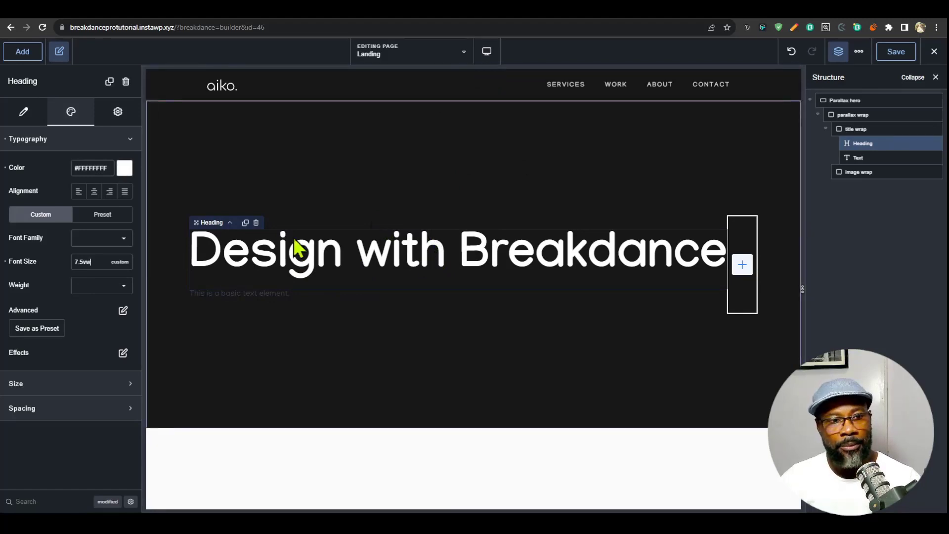
- Check the heading at Phone Portrait with the canvas narrowed to about 250 px, and try a 2.5 rem font size there
left_click(487, 51)
left_click(512, 201)
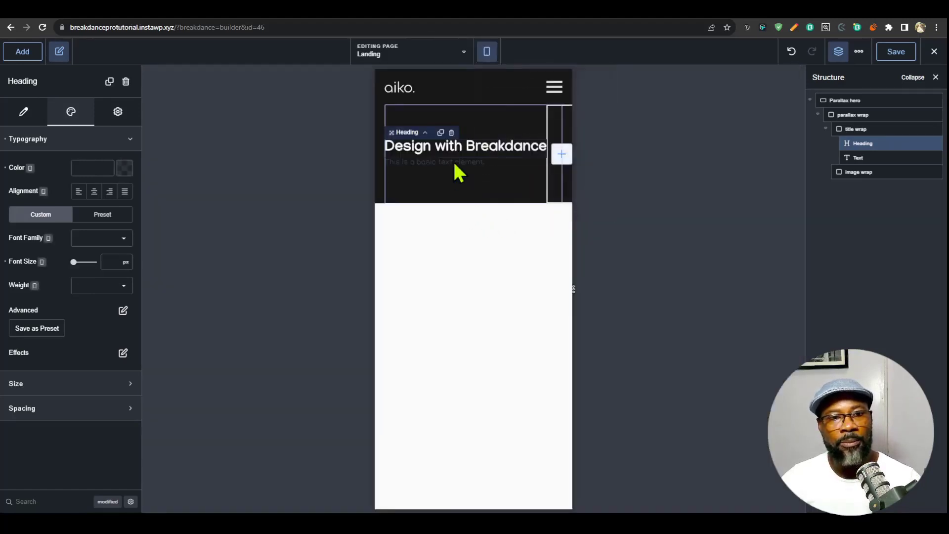
left_click_drag(573, 287, 537, 289)
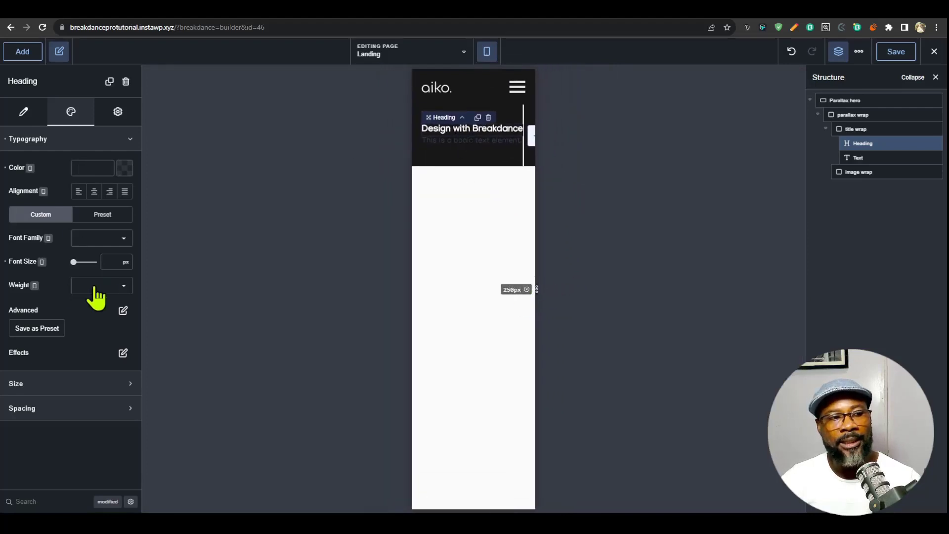
left_click(111, 261)
type("2.5rem")
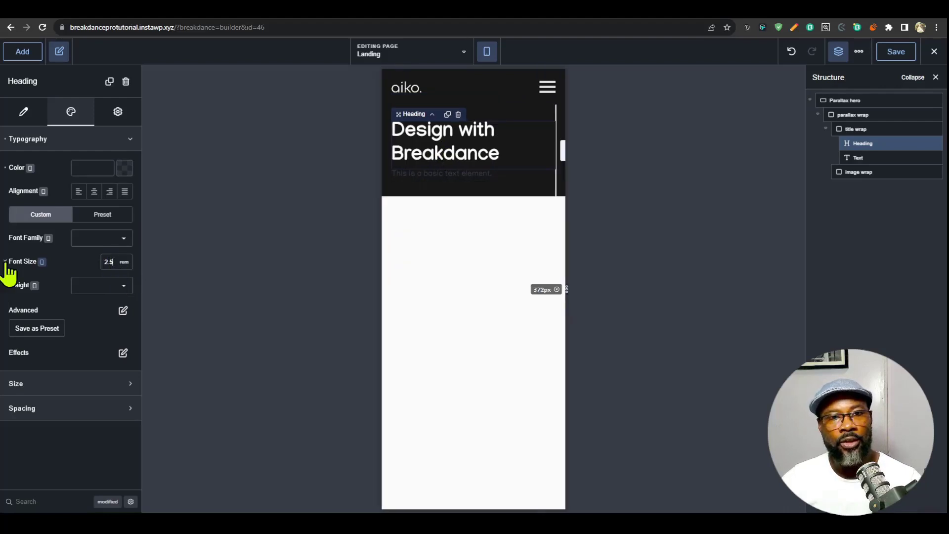
- Clear the heading's Phone Portrait font size, reset its unit to px, and return to the Desktop breakpoint
double_click(110, 261)
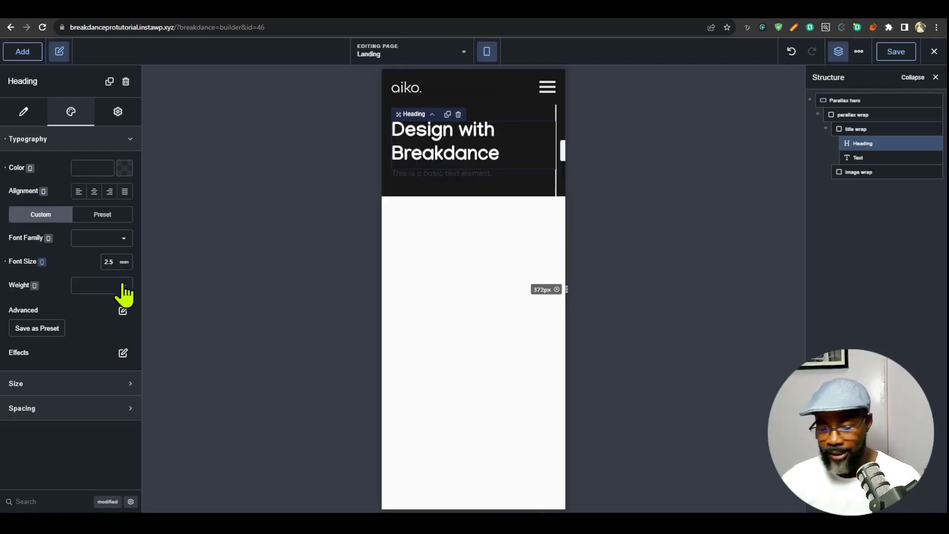
key("BackSpace")
left_click(124, 262)
left_click(128, 303)
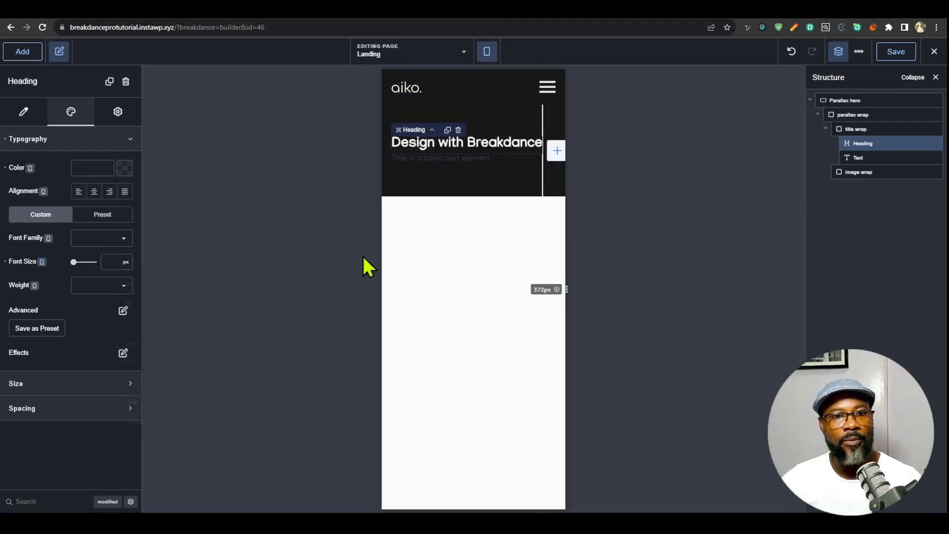
left_click(487, 54)
left_click(541, 81)
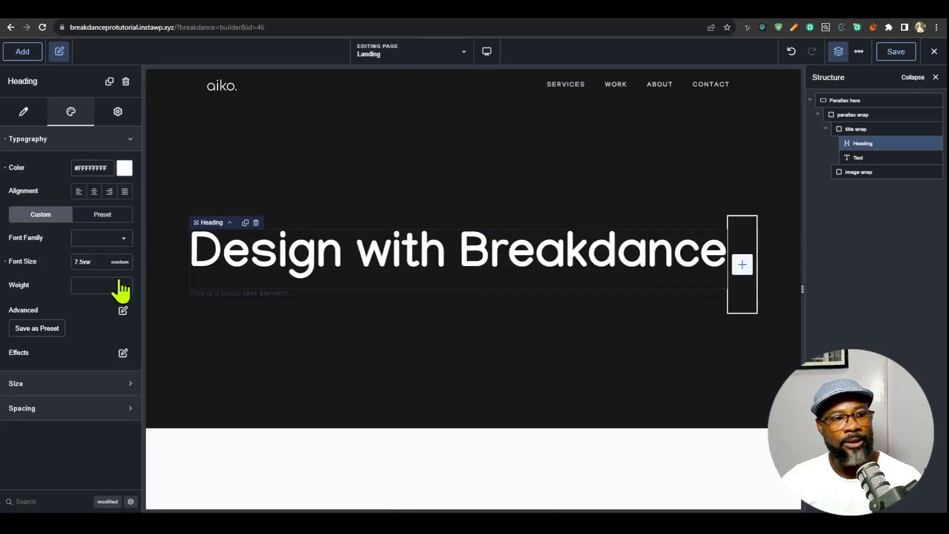
- Set the heading's font size to max(7.5vw, 2.5rem) and check how it scales by narrowing the canvas
key("Left")
key("Left")
key("Left")
key("Left")
key("Left")
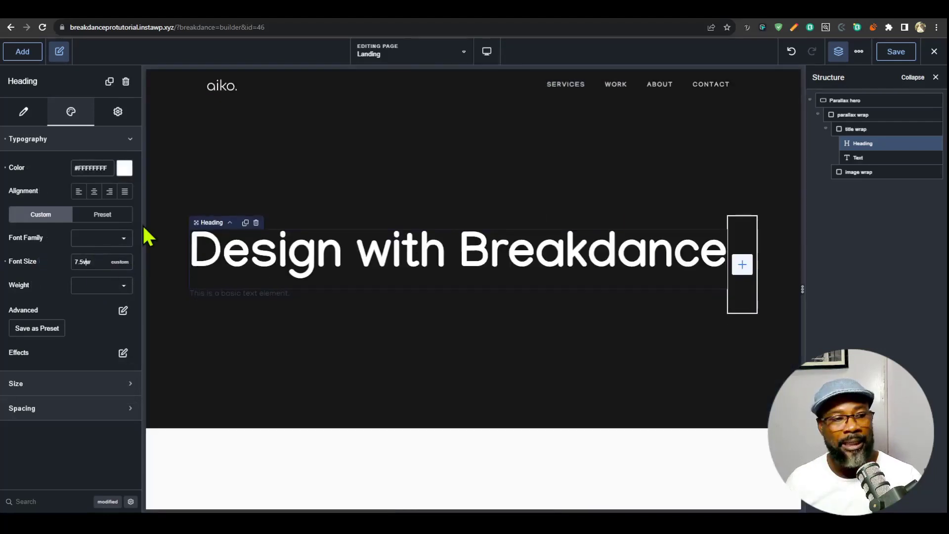
type("max(")
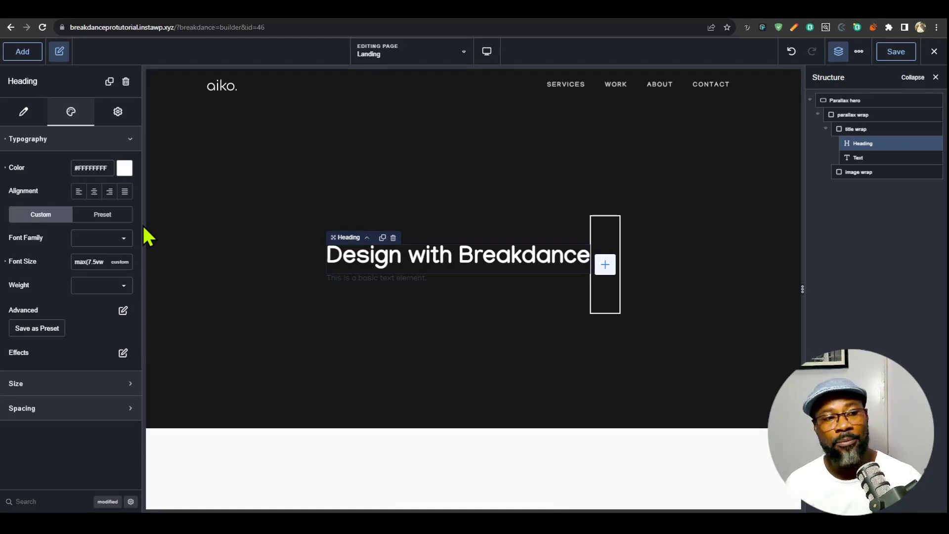
type(", ")
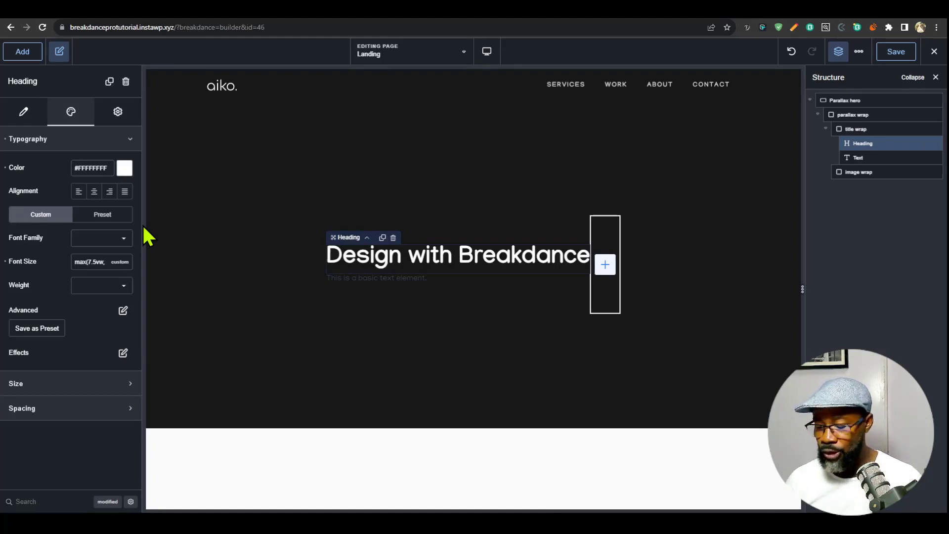
type("2.5rem)")
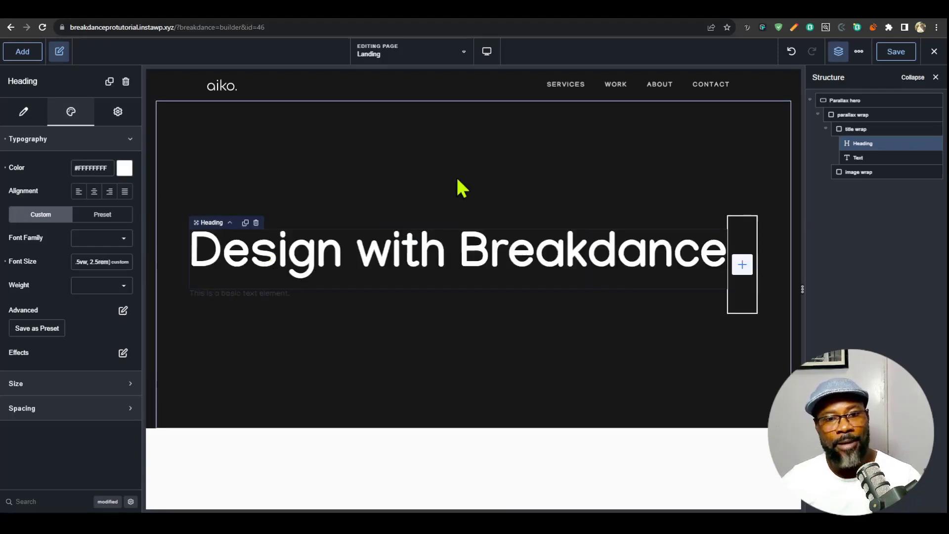
left_click_drag(801, 290, 536, 325)
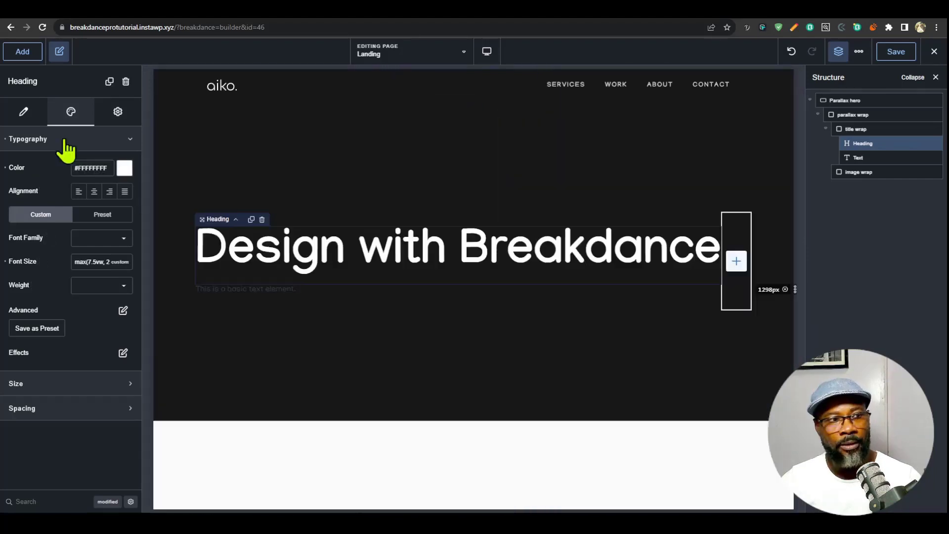
- Set the heading's width to 11ch using a custom unit
left_click(65, 141)
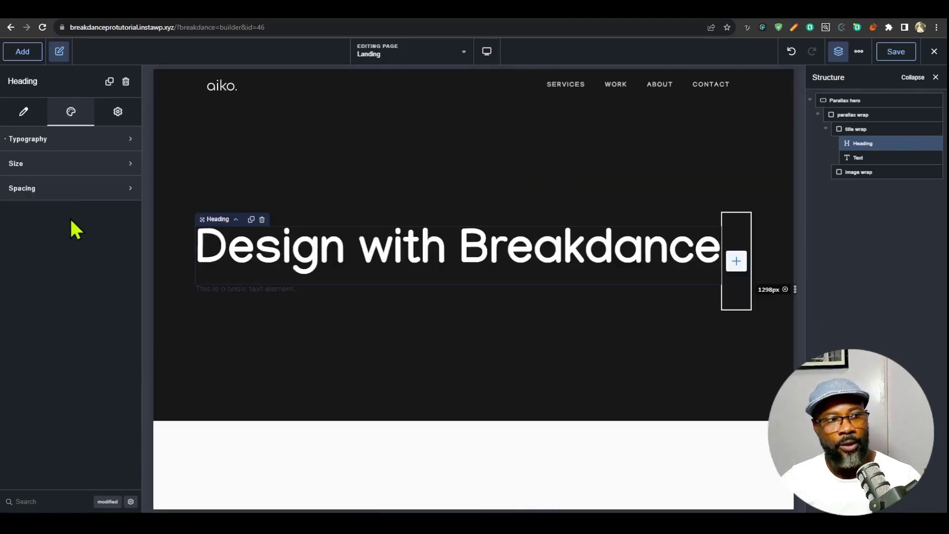
left_click(77, 163)
left_click_drag(73, 195, 79, 195)
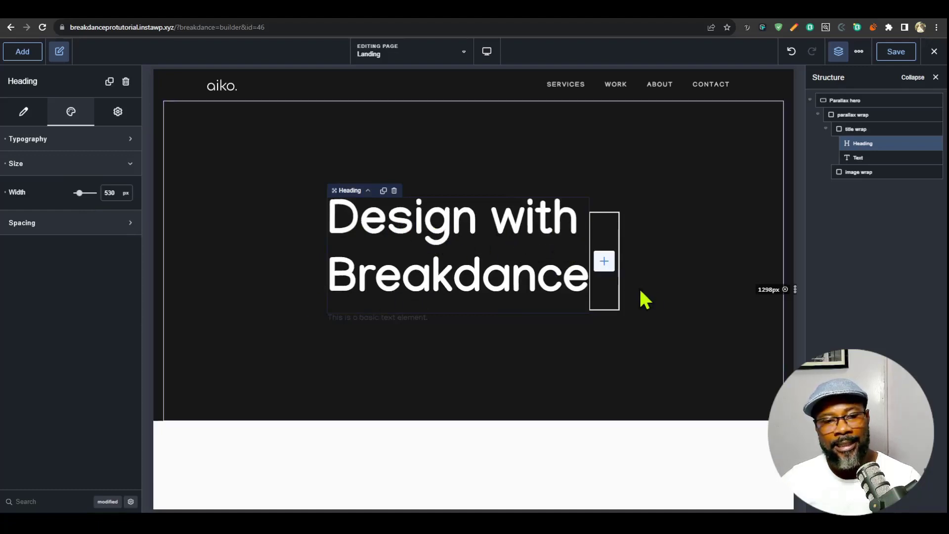
double_click(112, 192)
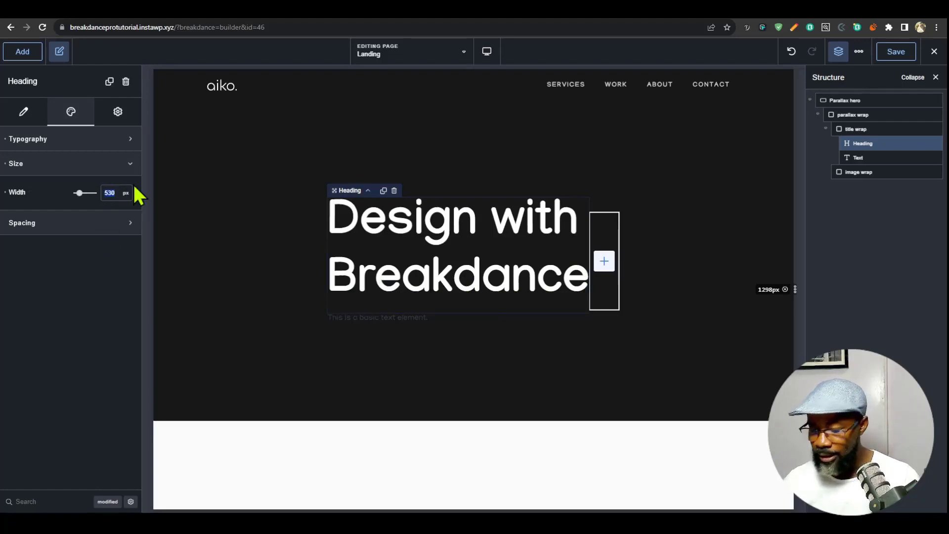
type("11ch")
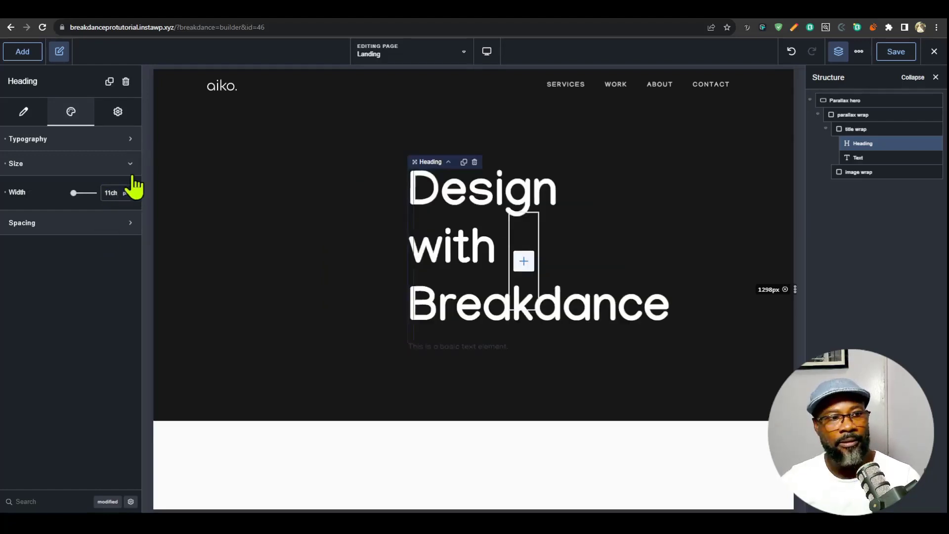
left_click(126, 192)
left_click(139, 360)
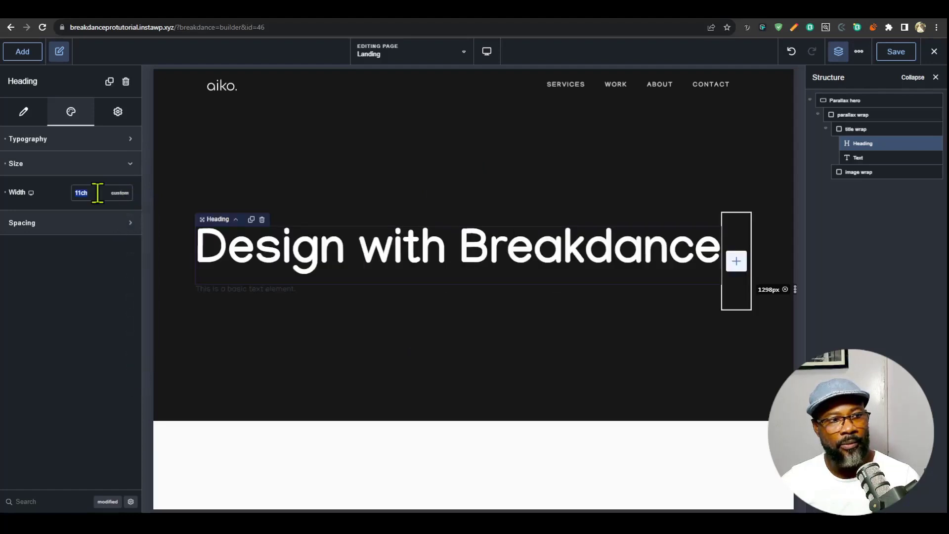
type("ch")
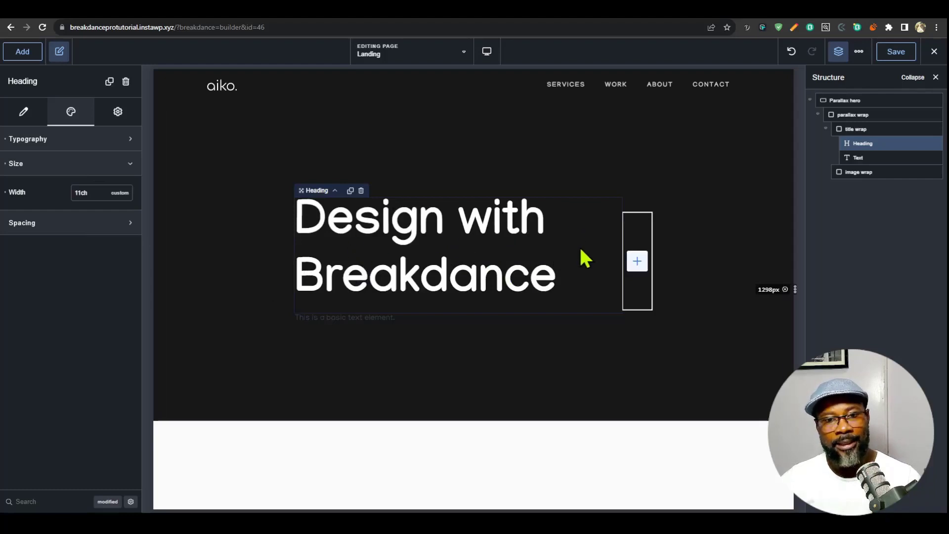
- Set the heading's line height to a custom value of 1 and its font weight to 400
left_click(103, 139)
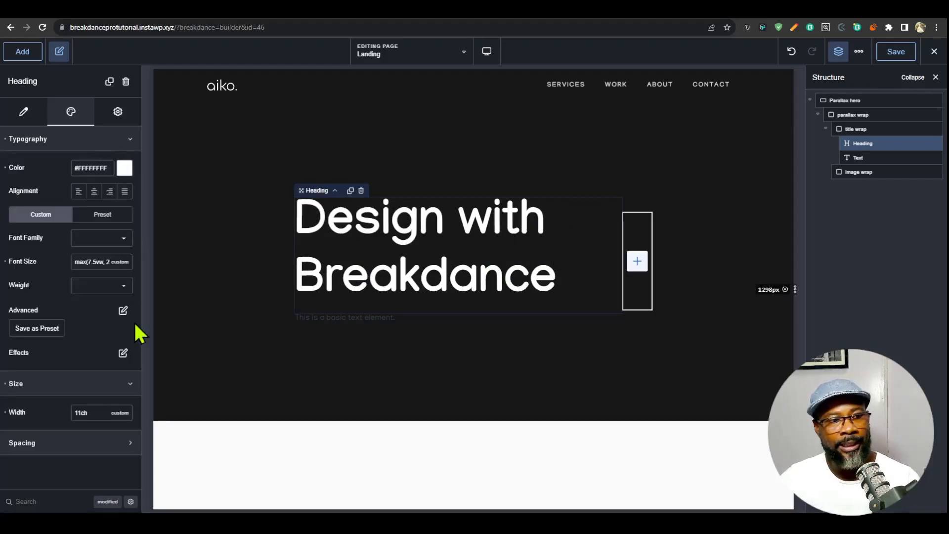
left_click(123, 311)
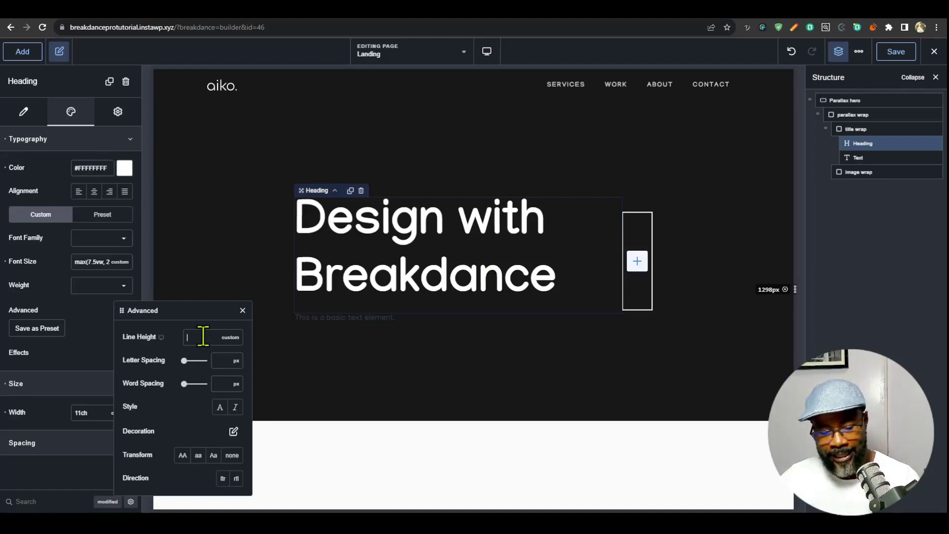
type("1")
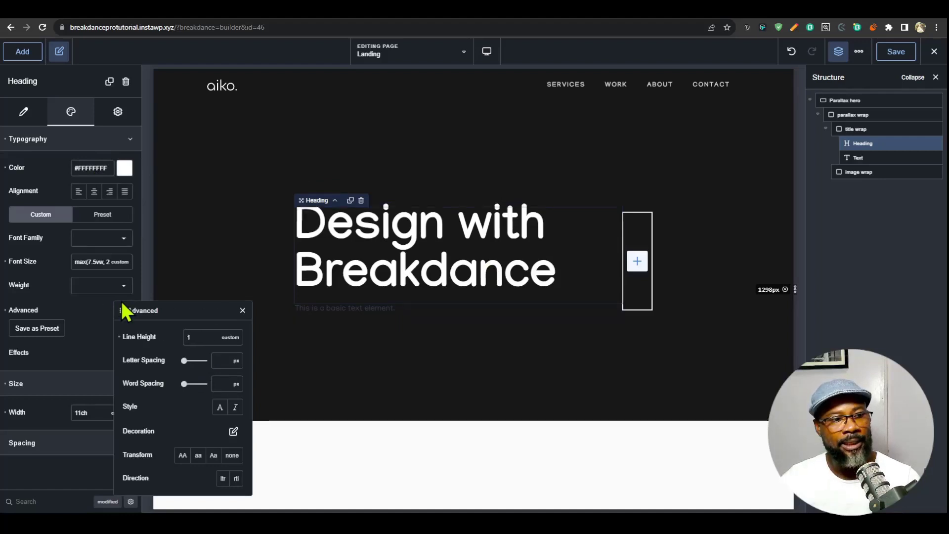
left_click(120, 294)
left_click(121, 287)
left_click(95, 348)
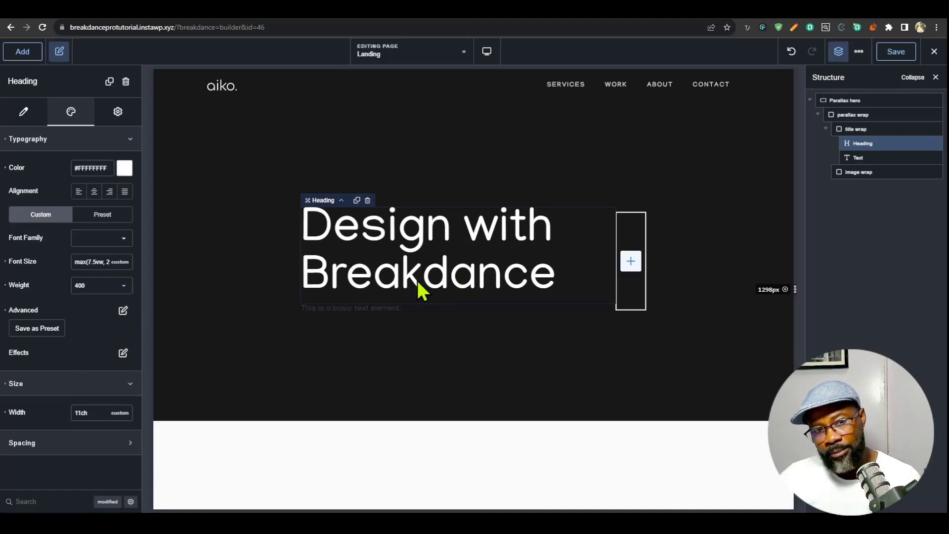
- Set the heading's letter spacing to -0.04 em and close the advanced typography settings
left_click(122, 311)
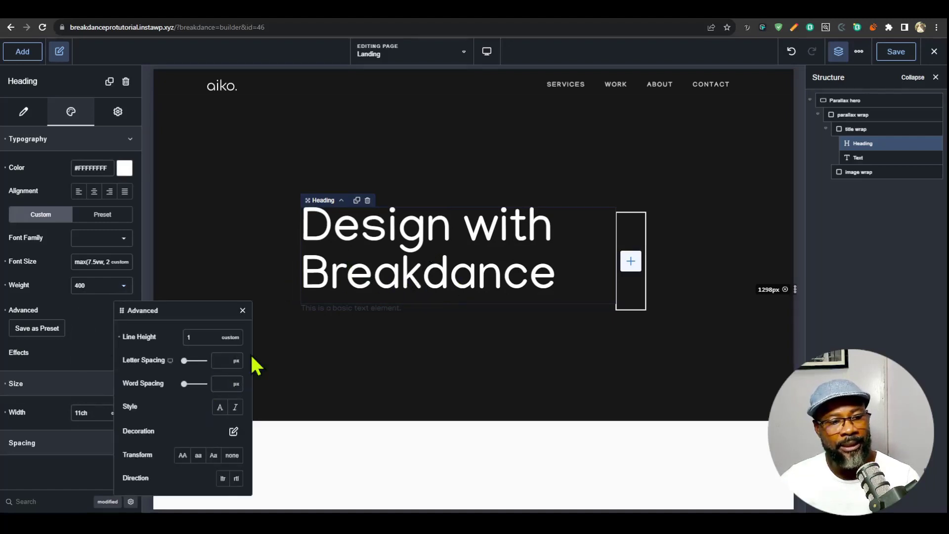
left_click(237, 362)
left_click(241, 396)
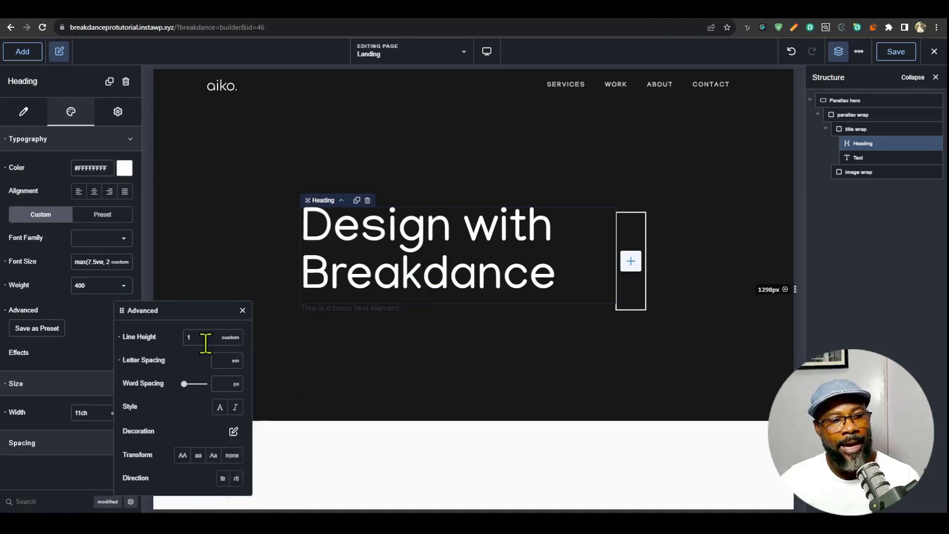
type("0.05")
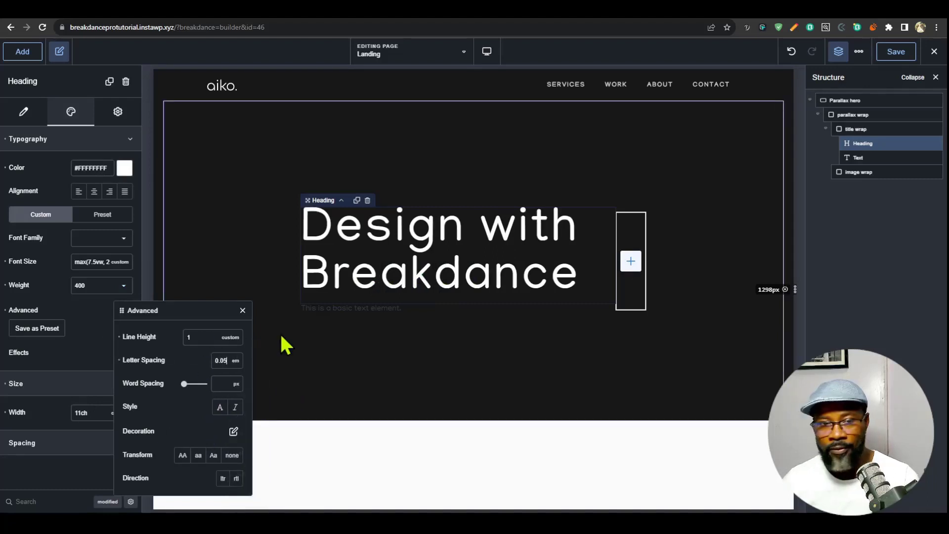
key("Home")
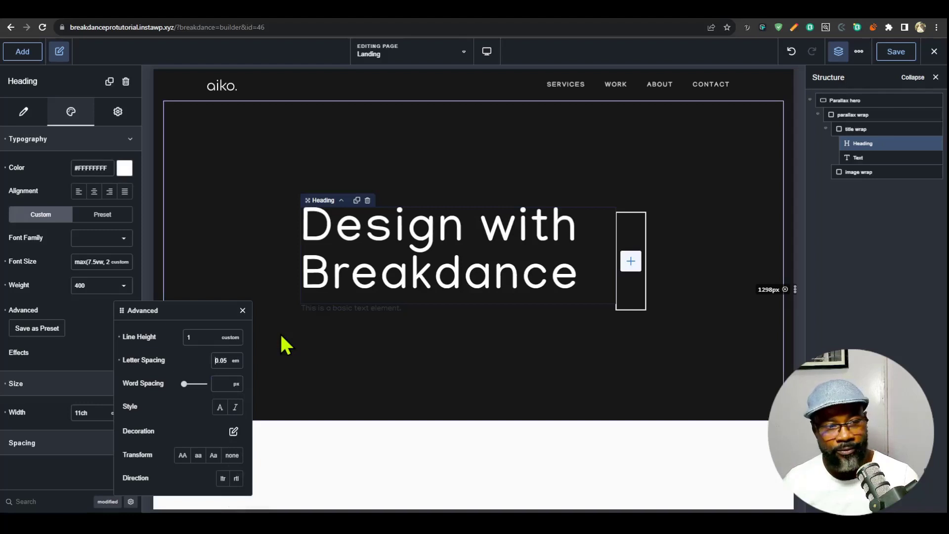
type("-")
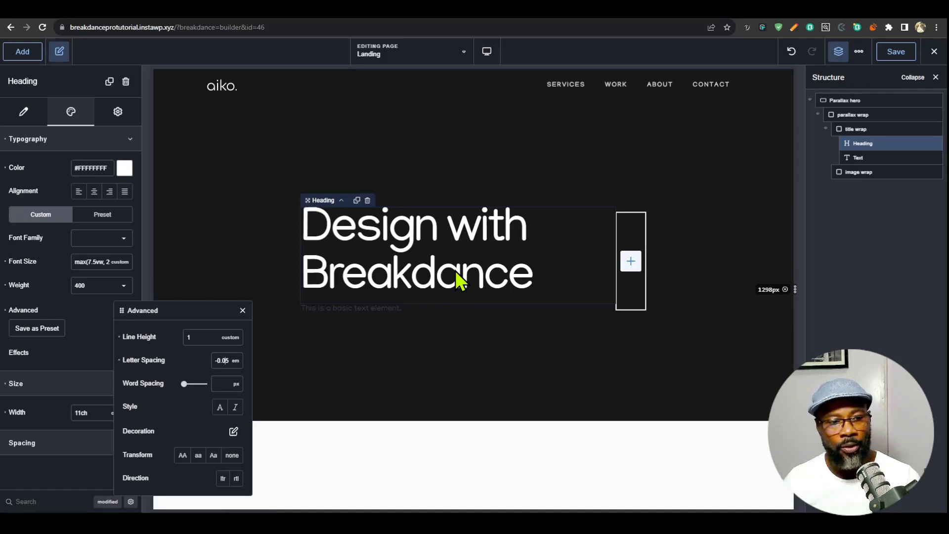
type("4")
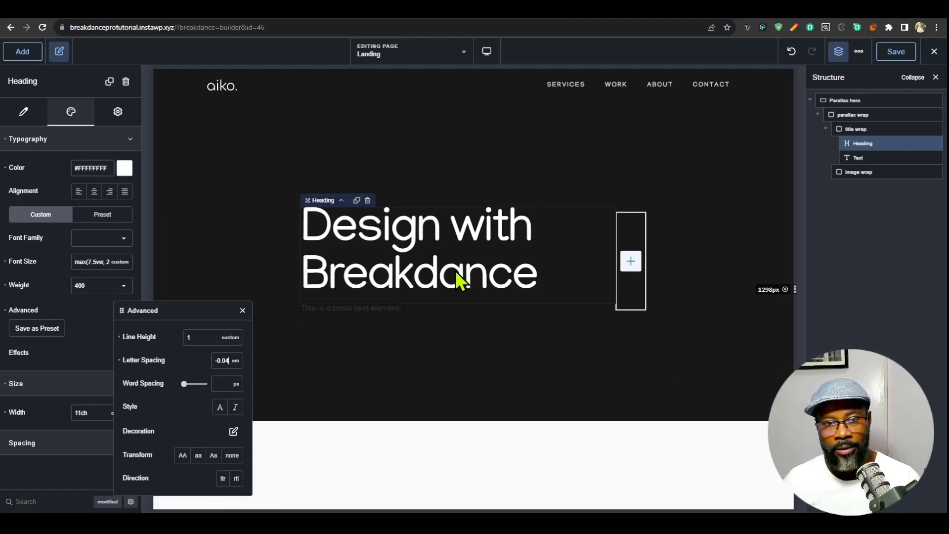
left_click(75, 334)
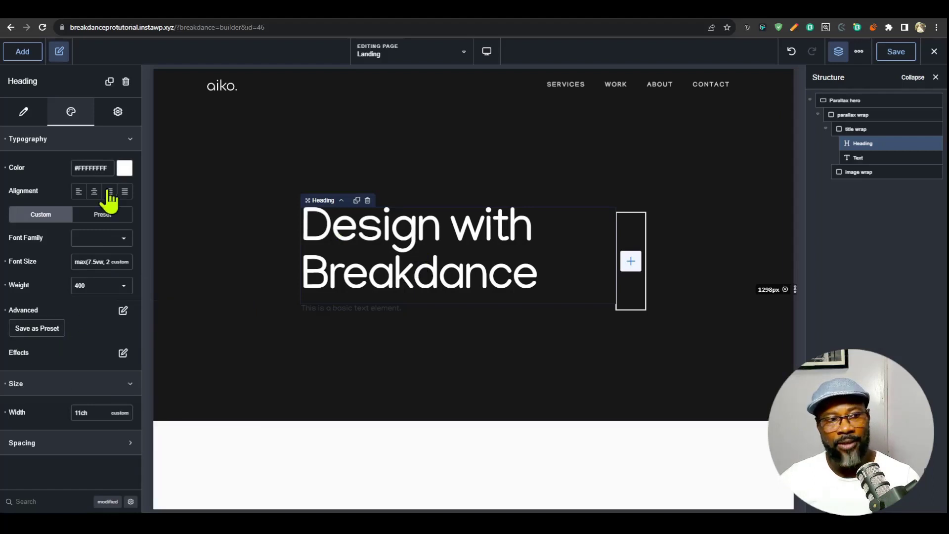
- Save the heading's typography as a preset named "hero"
left_click(43, 329)
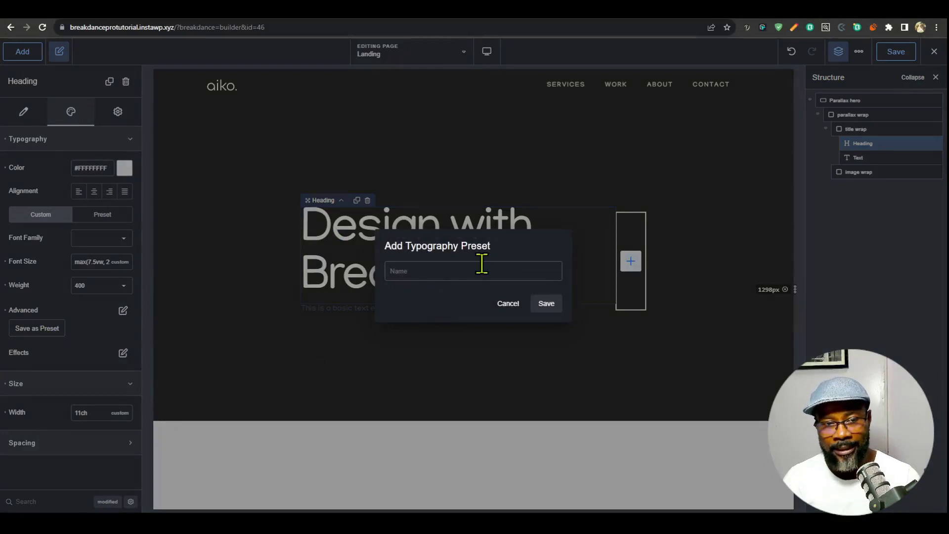
type("hero-title")
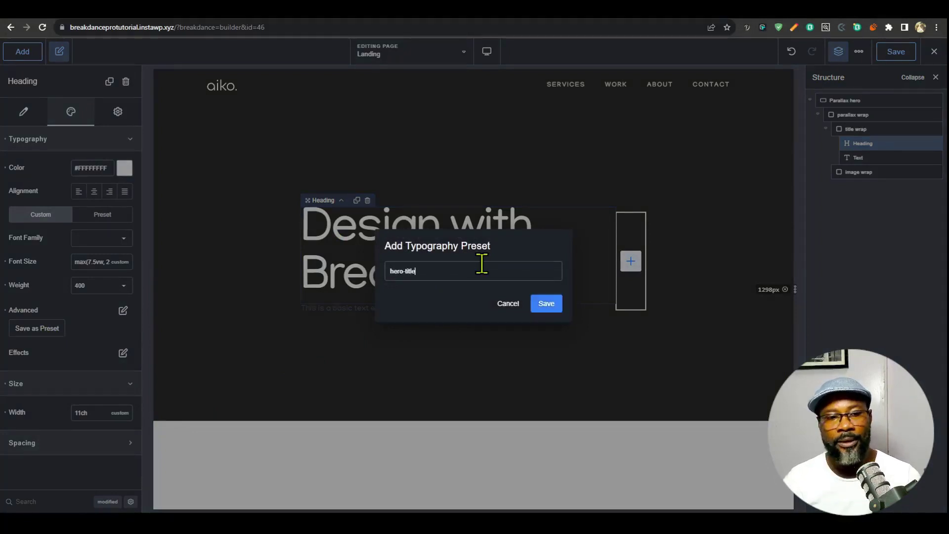
left_click(546, 303)
- Replace the text below the heading with "Premium Web Design with Breakdance, and SEO services to help your business stand out."
left_click(343, 312)
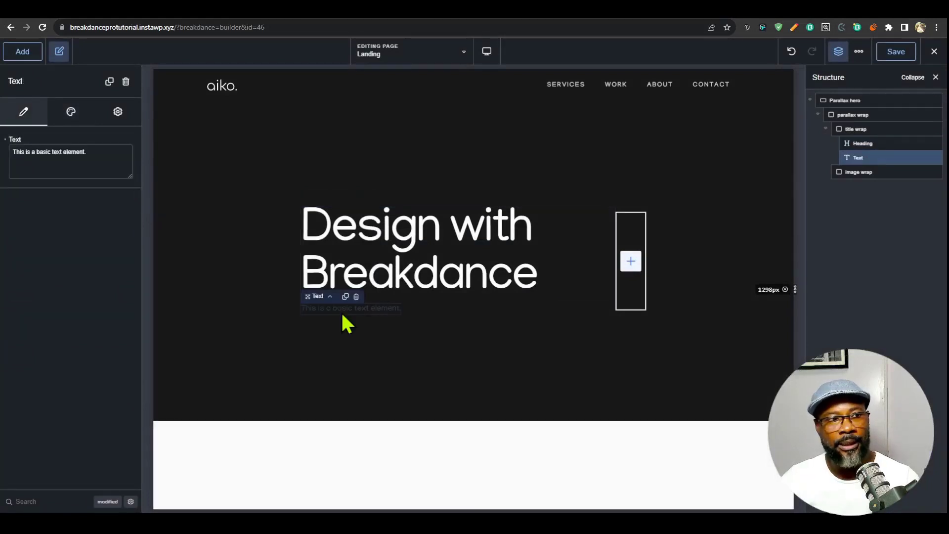
key("ctrl+a")
type("Premium Web Design with Breakdance, and SEO services to help your business stand out.")
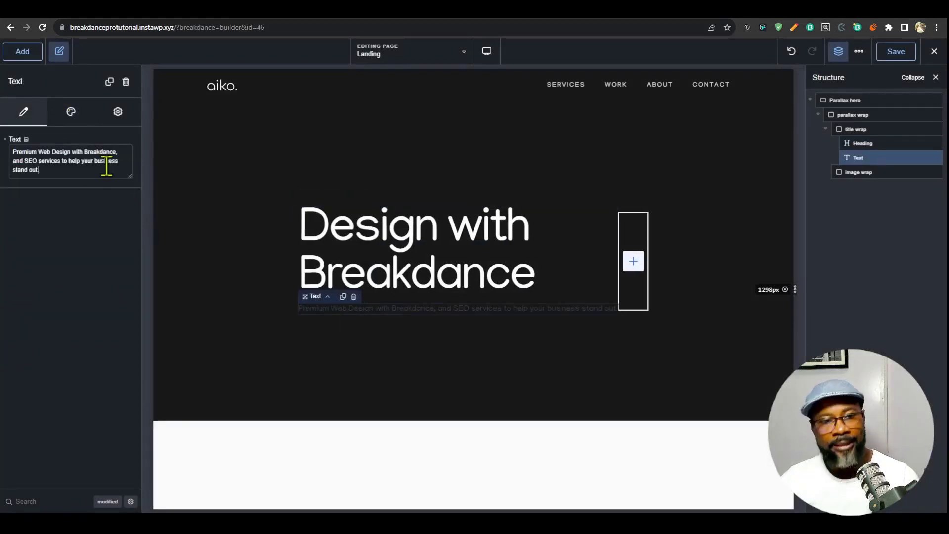
- Set the width of the hero's text element to 520 px
left_click(72, 112)
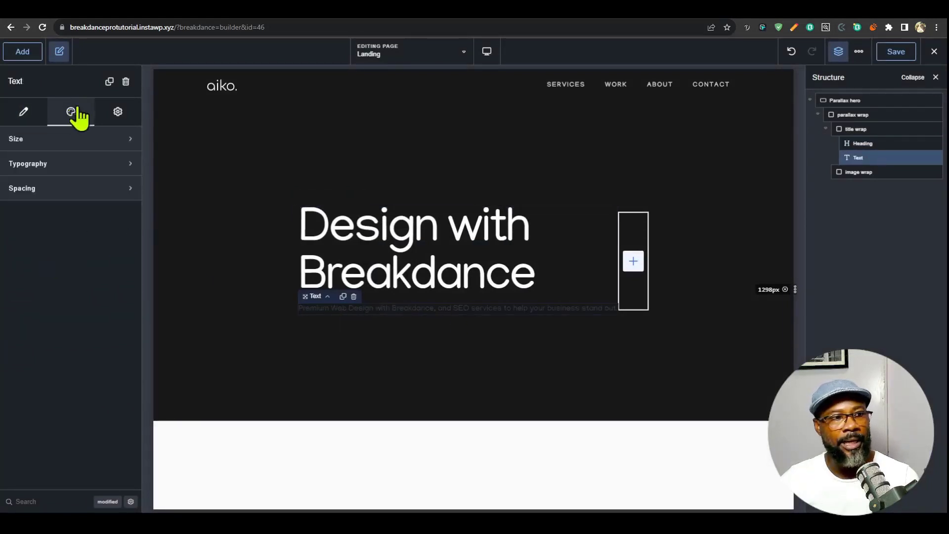
left_click(69, 143)
left_click(109, 169)
type("520")
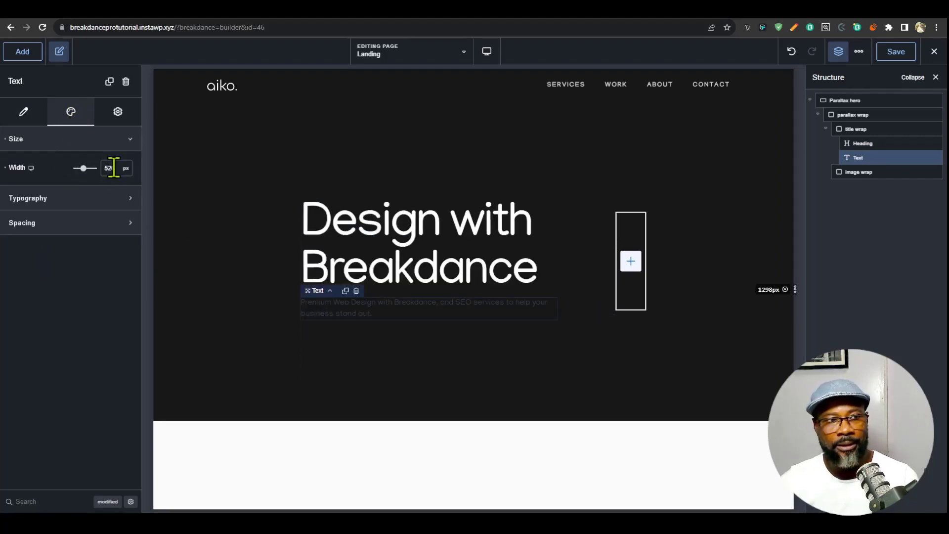
- Change the hero text's color to a muted gray, #B7B7B7, starting from the Off White swatch
left_click(74, 200)
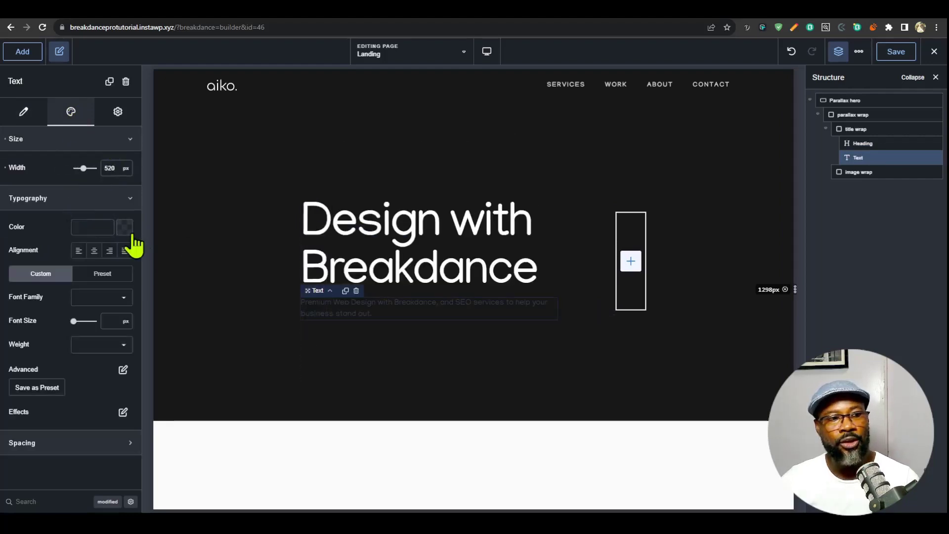
left_click(125, 227)
left_click_drag(25, 297, 18, 293)
left_click(43, 387)
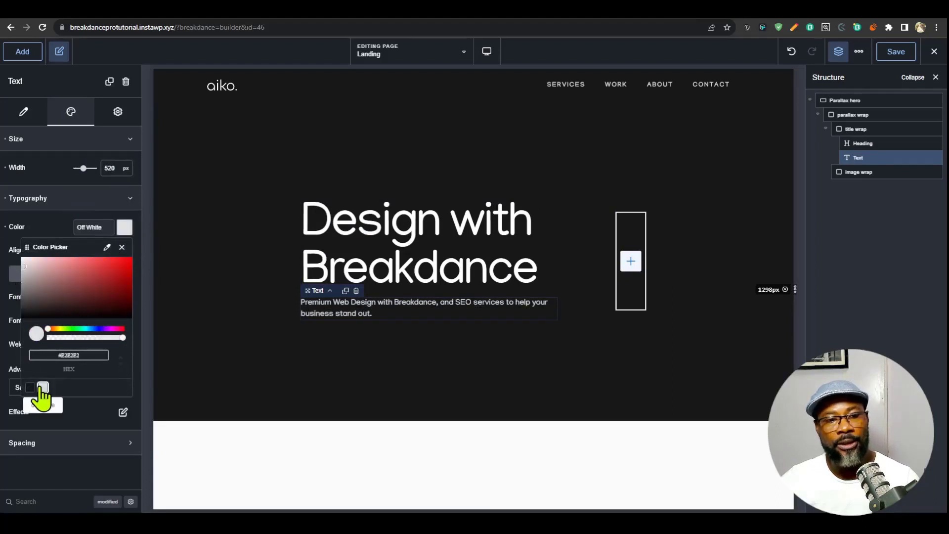
left_click(25, 275)
left_click_drag(25, 278, 23, 277)
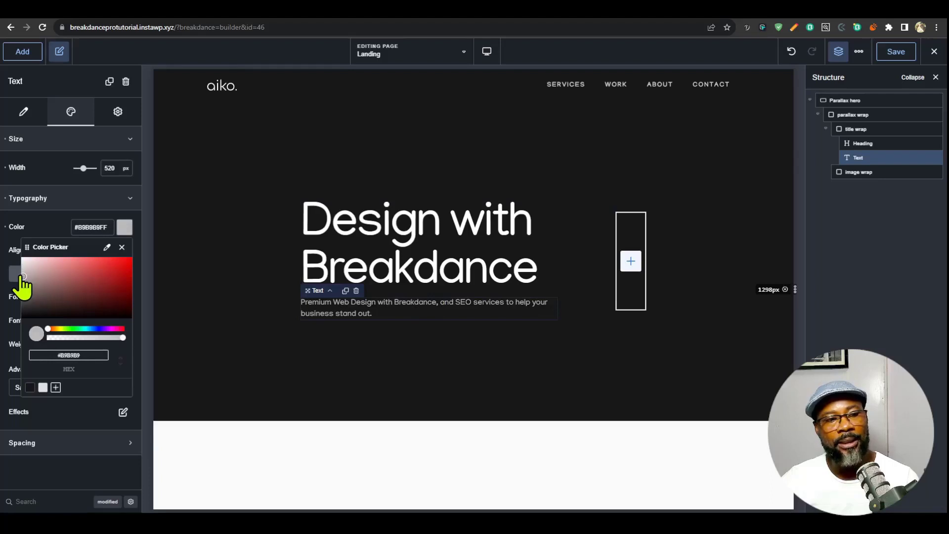
- Save the text's gray as a global color named "light gray" and close the color picker
left_click(55, 388)
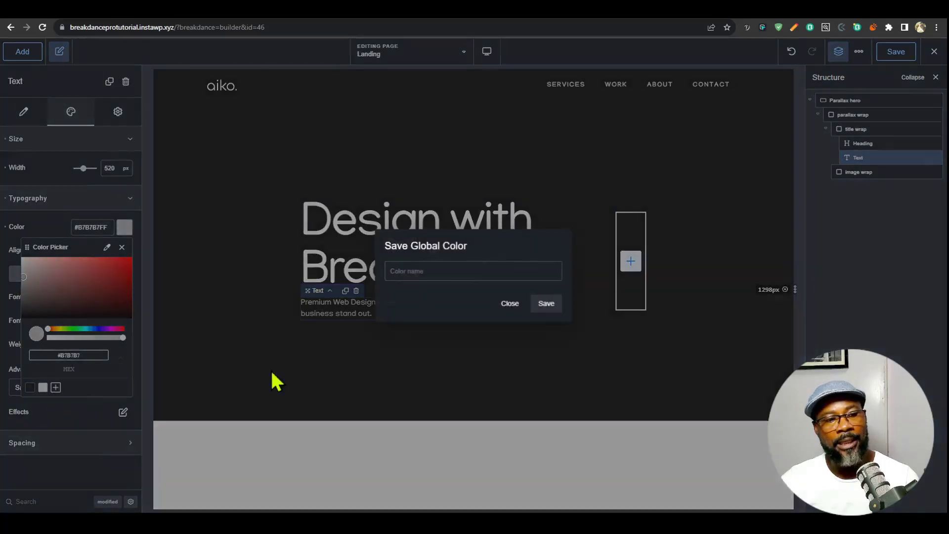
left_click(454, 276)
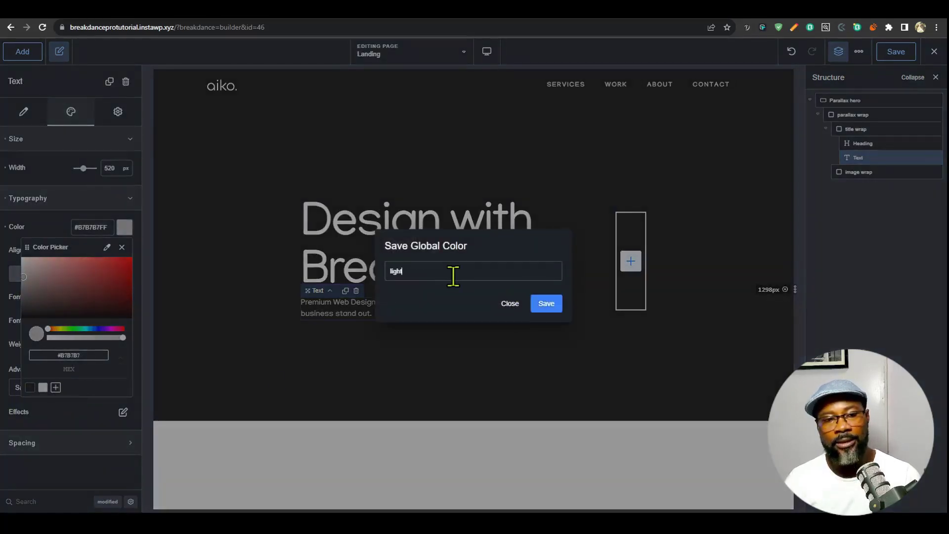
type("light gray")
key("Return")
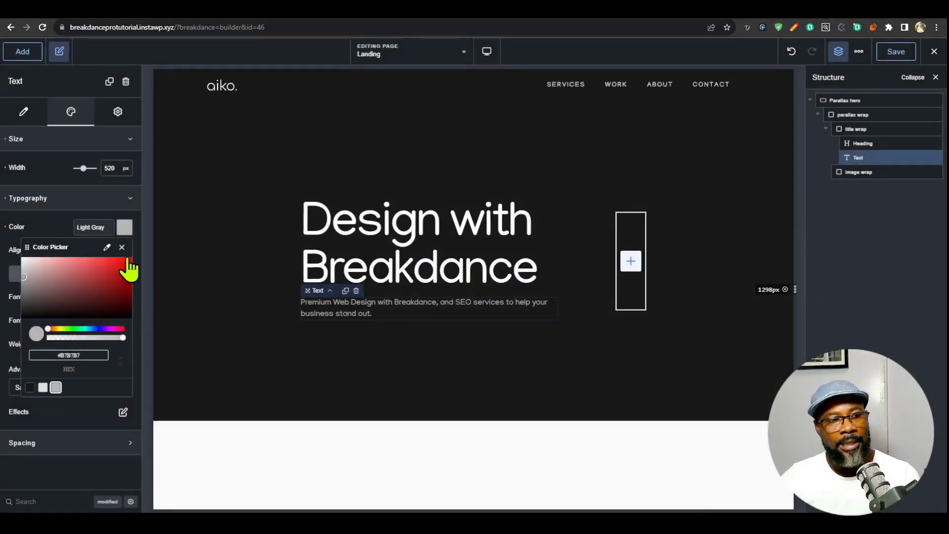
left_click(122, 247)
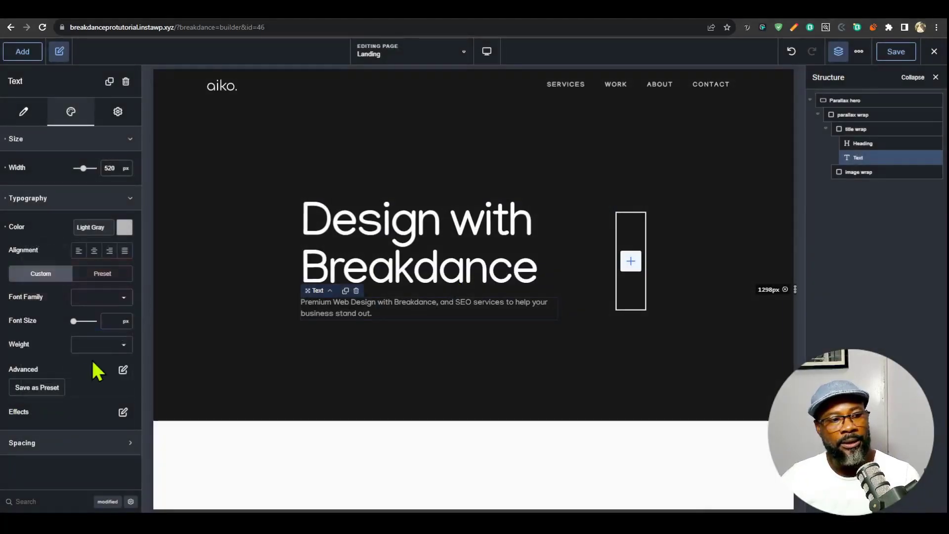
- Set the hero text's font size to 22 px
left_click(109, 323)
type("22")
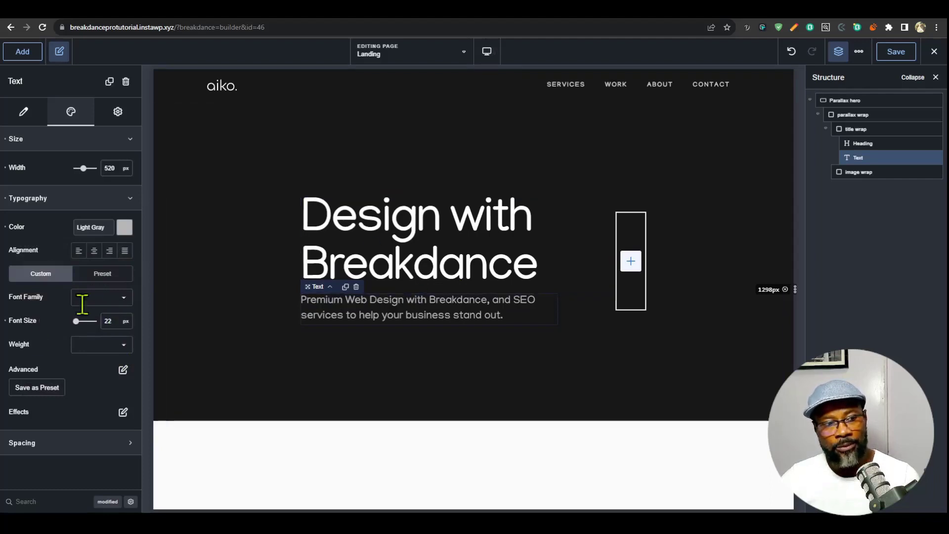
- Clear the hero text's font size, then switch to the clamp() Calculator and set minimum size 18 px and maximum size 22 px
left_click(5, 321)
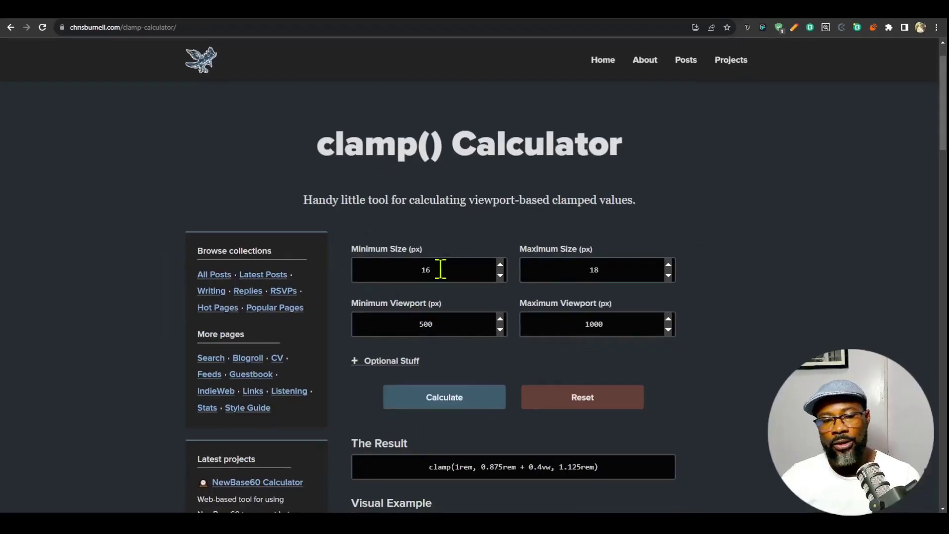
left_click(390, 362)
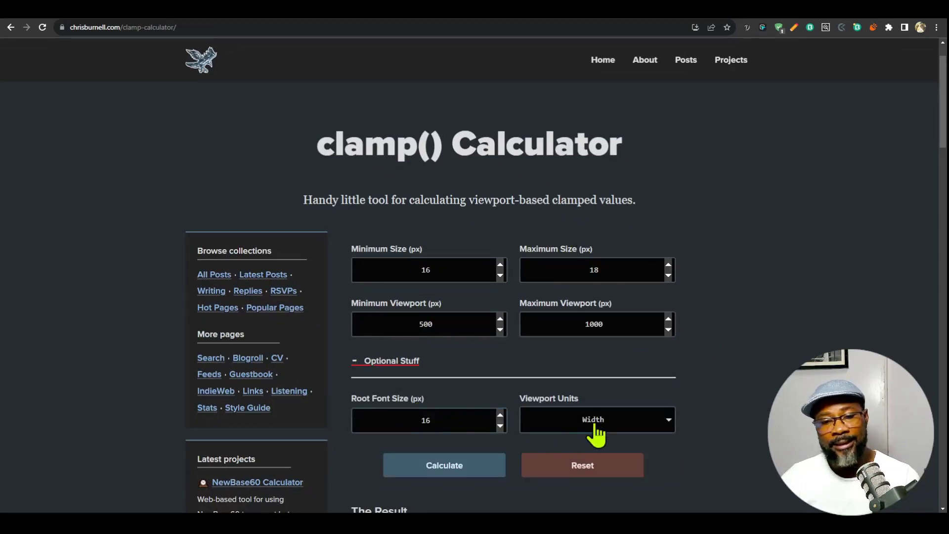
left_click(392, 361)
left_click(440, 269)
double_click(426, 269)
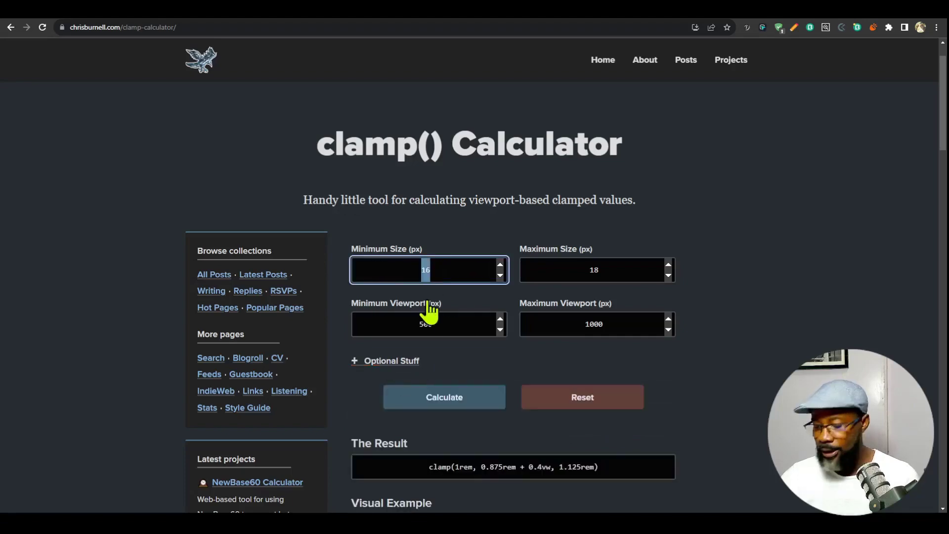
type("18")
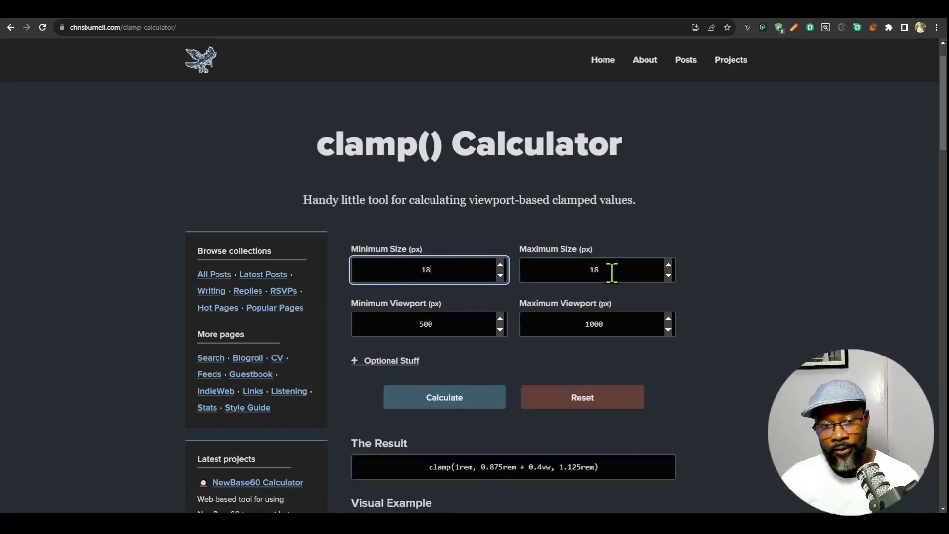
left_click_drag(612, 270, 541, 270)
type("22")
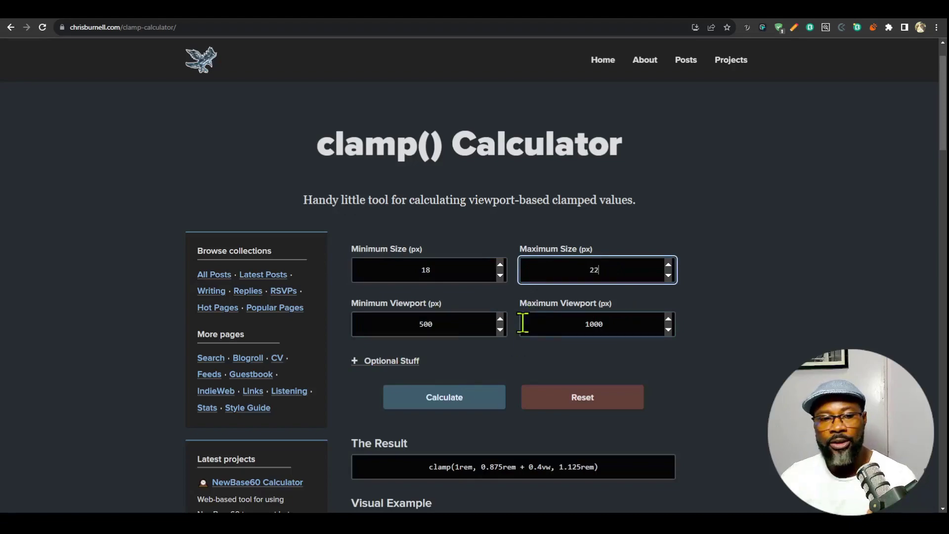
- Set the viewport range to 480 px minimum and 1600 px maximum, calculate the clamp value and copy the result
left_click_drag(447, 324, 367, 325)
type("480")
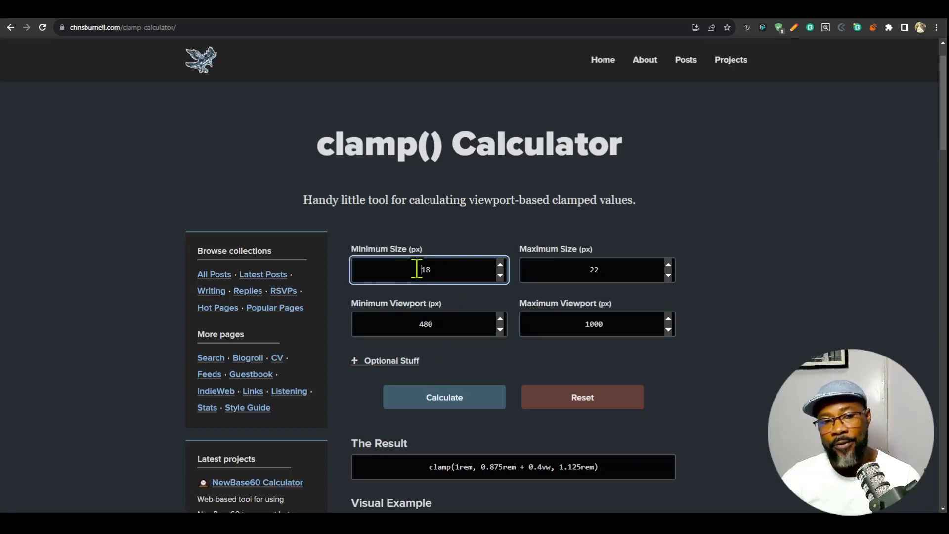
left_click_drag(417, 269, 444, 271)
left_click_drag(605, 326, 544, 327)
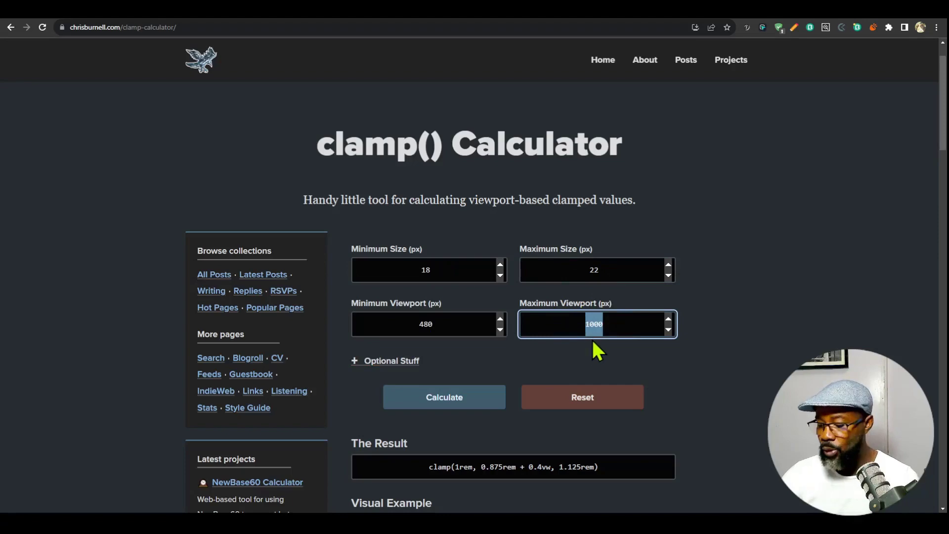
type("1600")
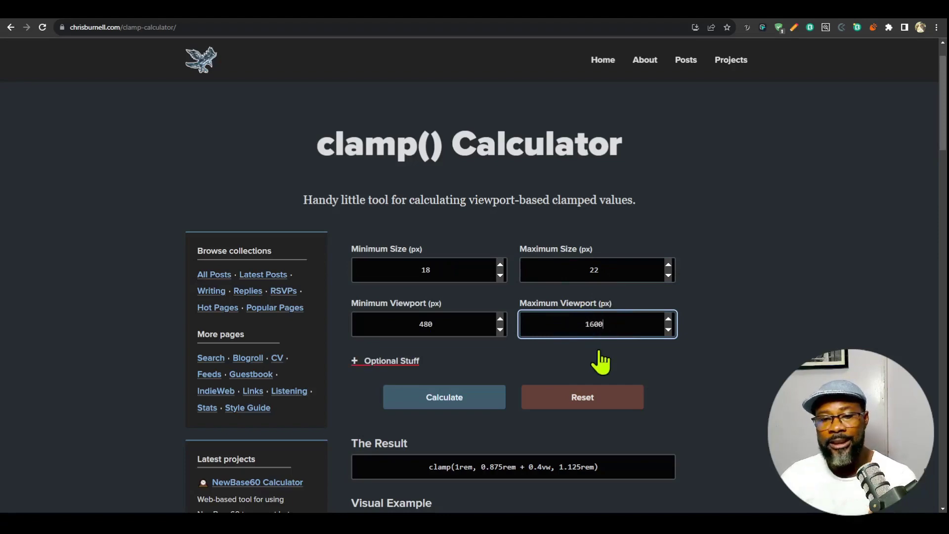
left_click(489, 397)
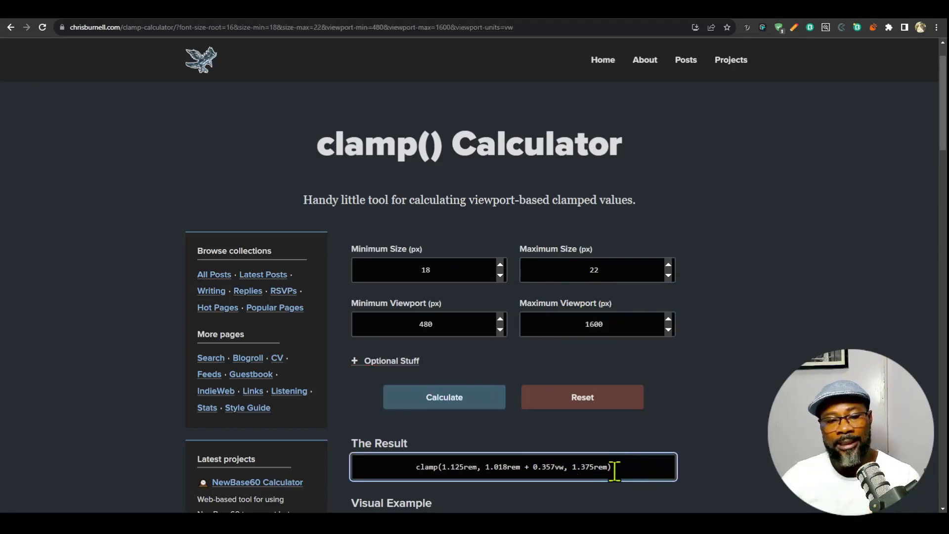
left_click_drag(614, 470, 408, 471)
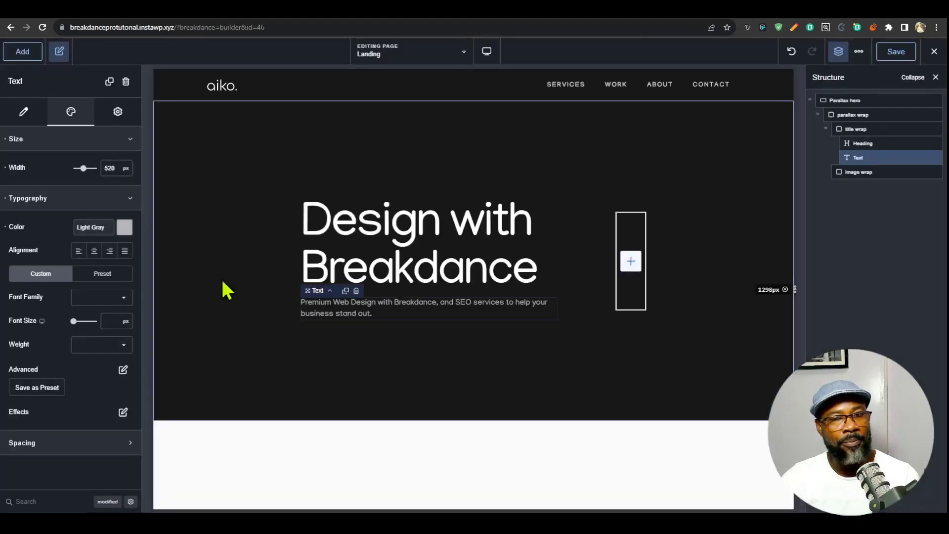
- In the Breakdance builder, set the hero text's custom font size to clamp(1.125rem, 1.018rem + 0.357vw, 1.375rem) and resize the page preview
left_click(126, 322)
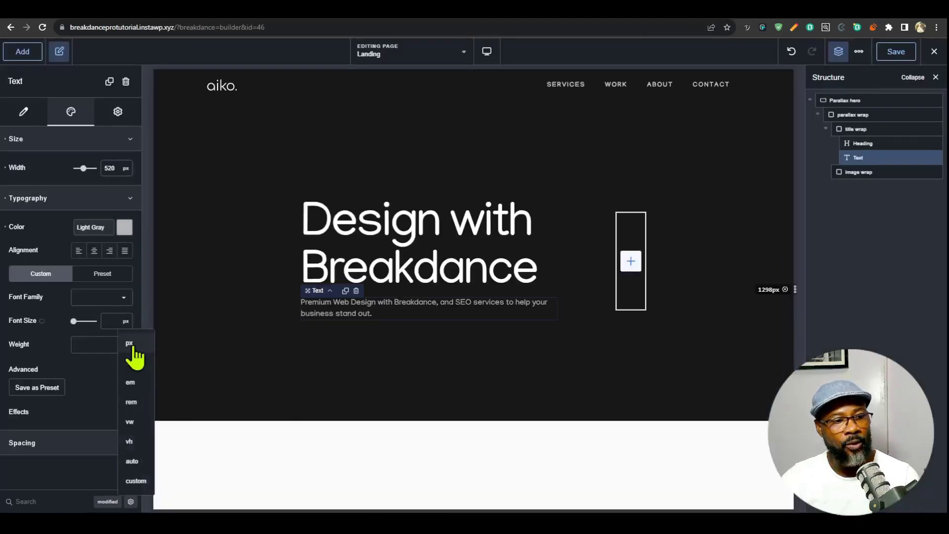
left_click(134, 480)
key("ctrl+v")
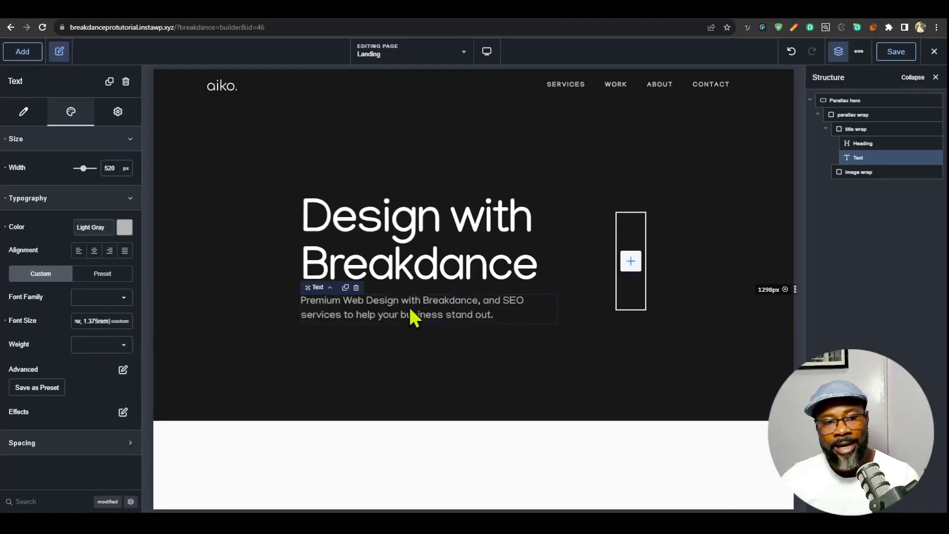
left_click(487, 55)
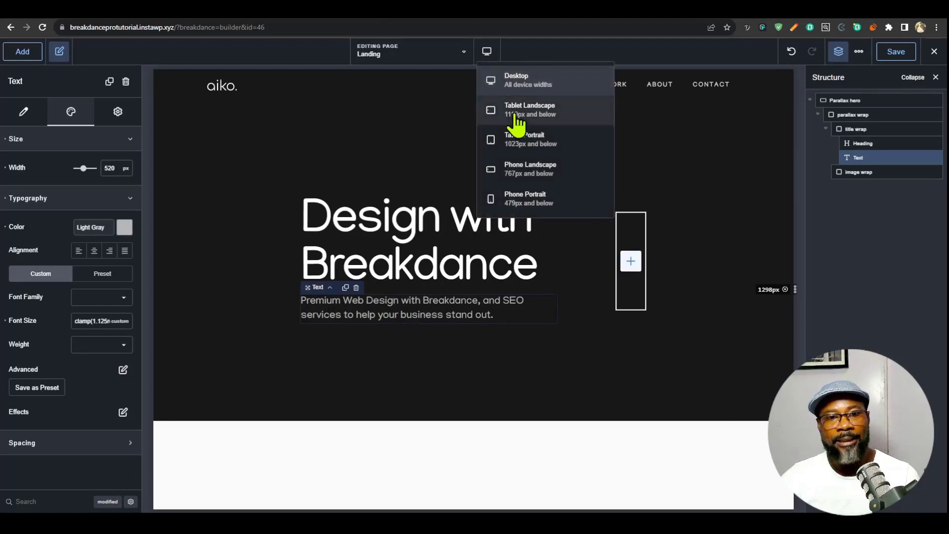
left_click_drag(795, 292, 807, 318)
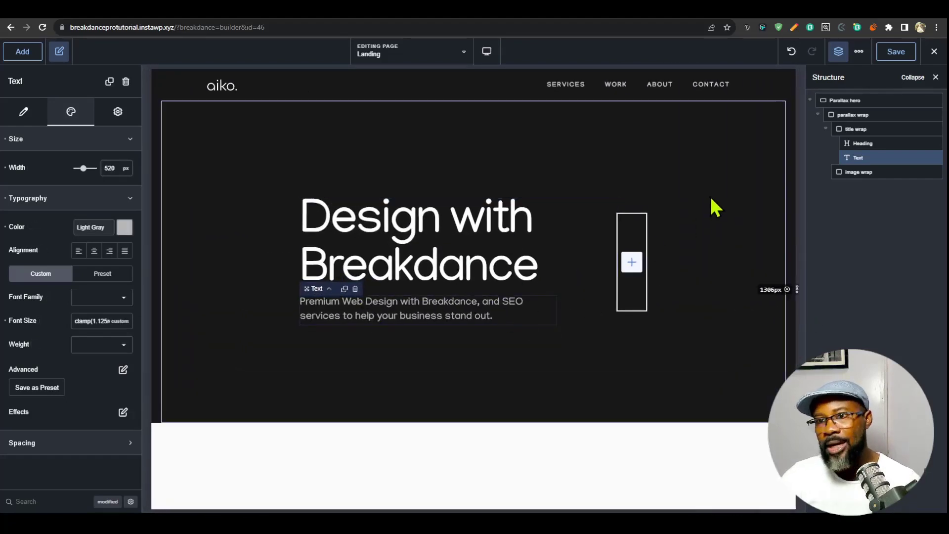
- Open the container options in the site's global settings
left_click(860, 51)
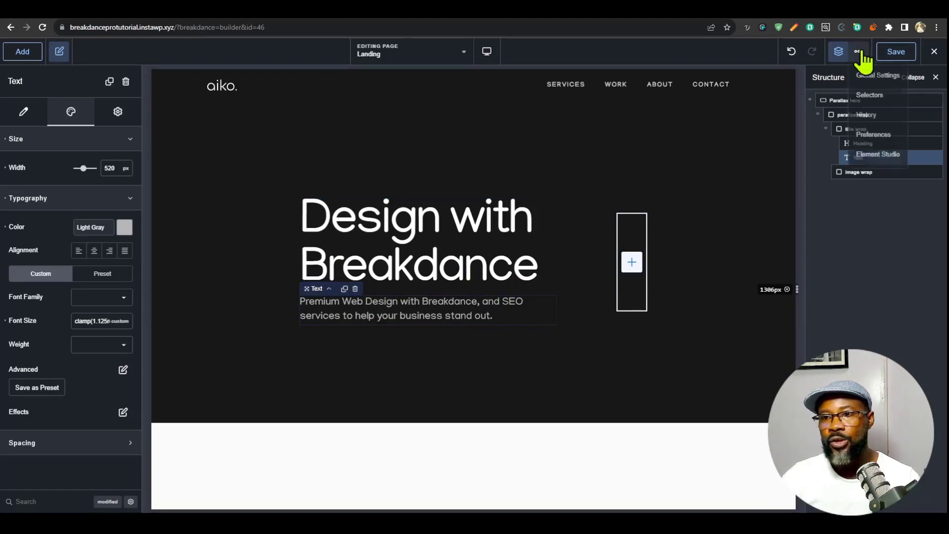
left_click(871, 75)
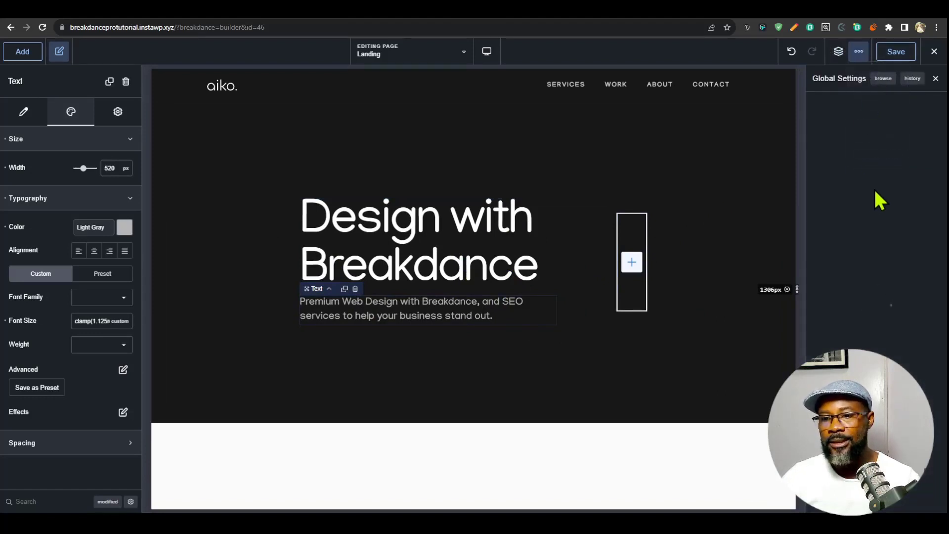
left_click(869, 208)
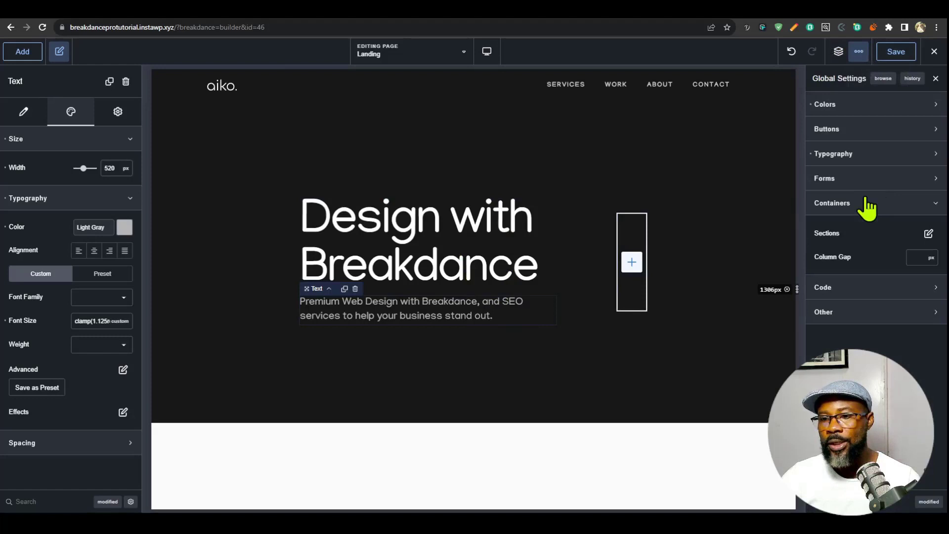
left_click(928, 234)
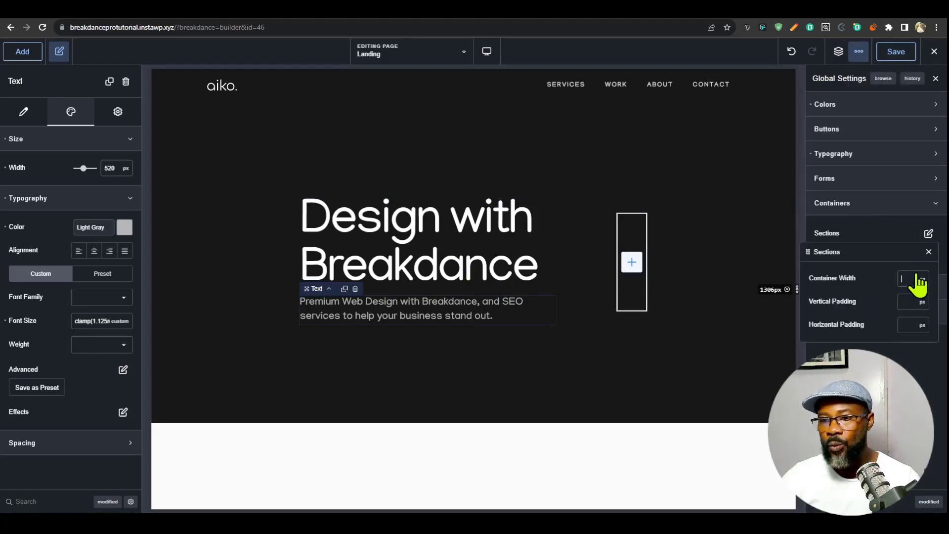
type("1600")
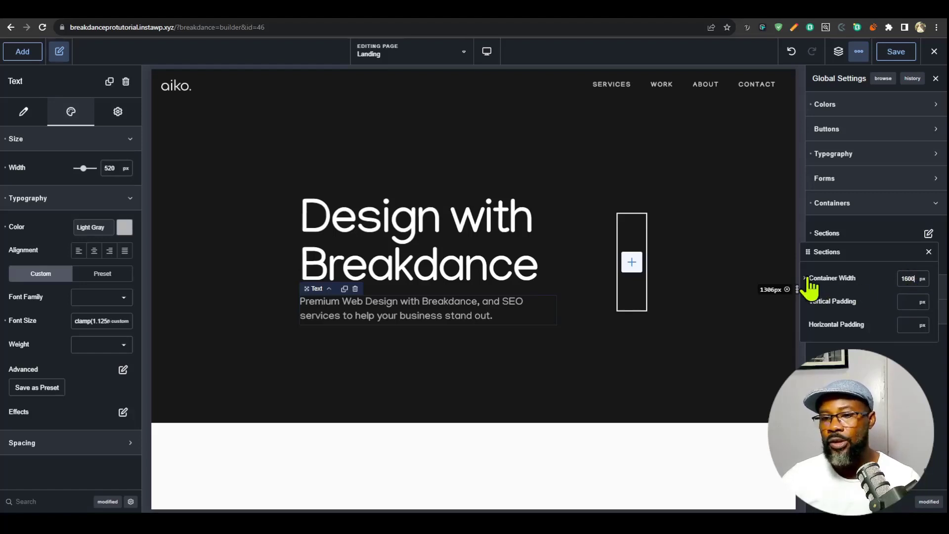
left_click(929, 252)
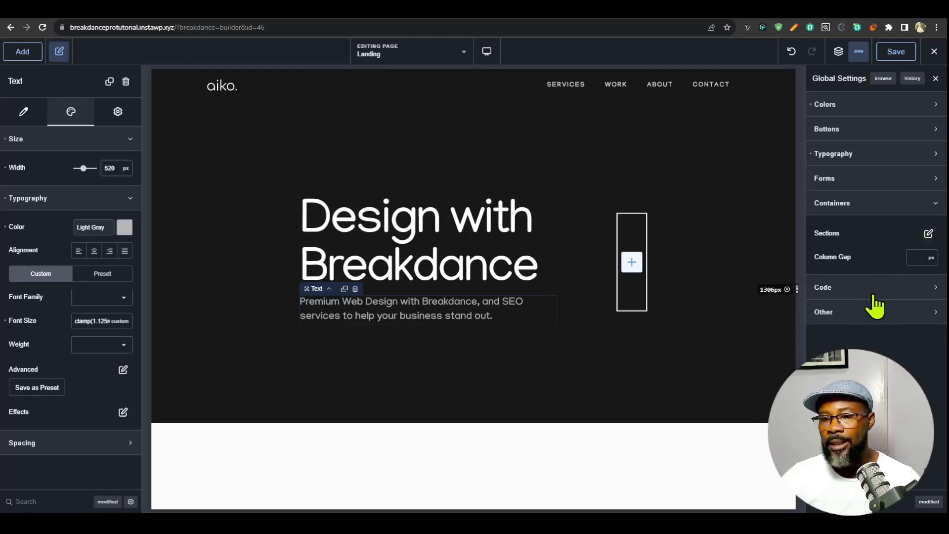
- Add a global CSS stylesheet with a :root rule that defines --site-width as 1600px
left_click(872, 293)
left_click(850, 330)
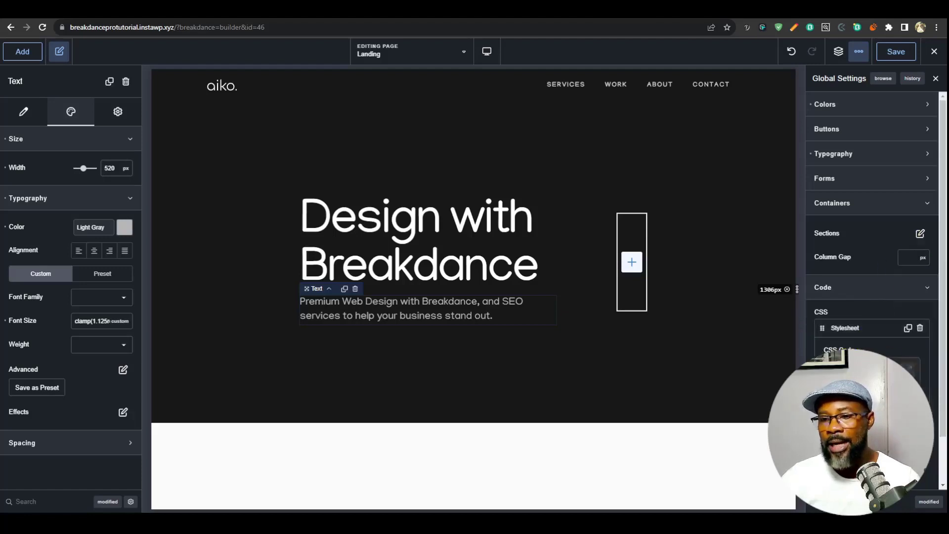
left_click(911, 369)
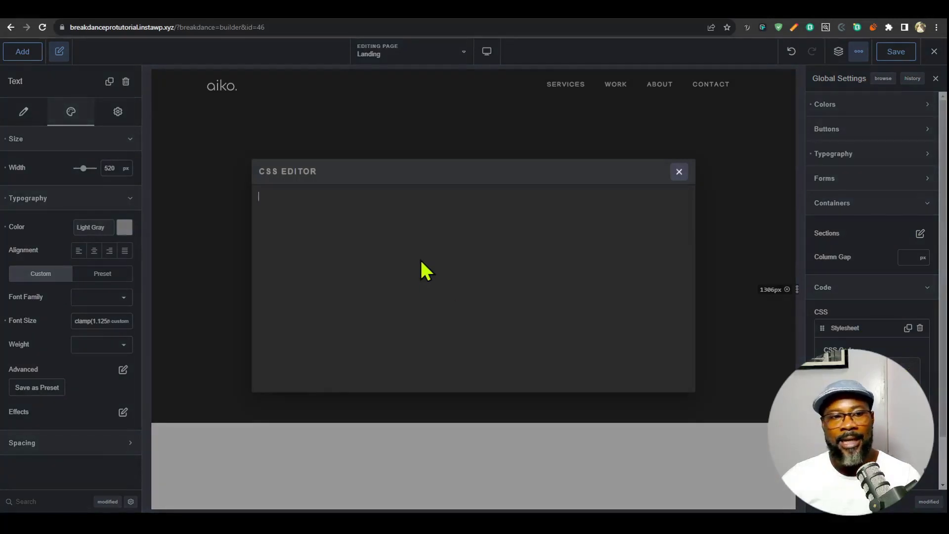
type(":root{")
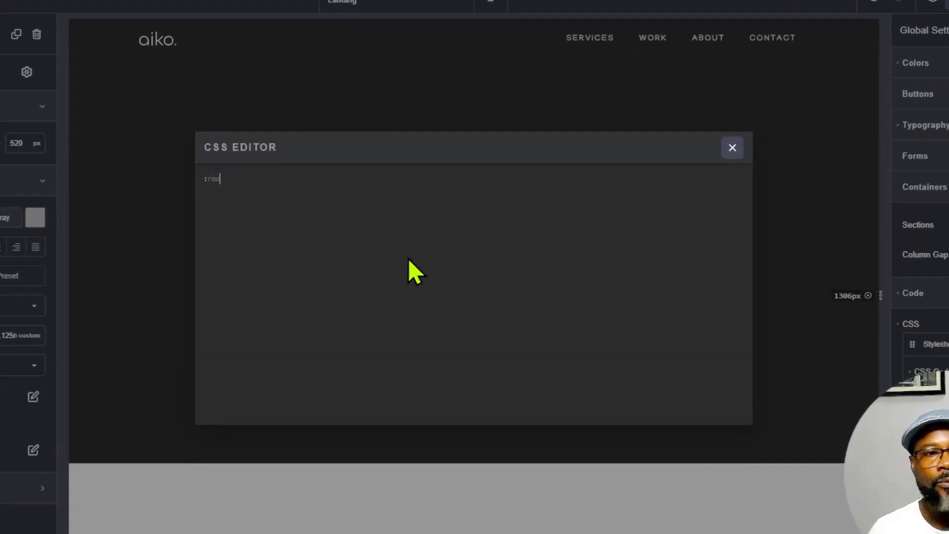
key("Return")
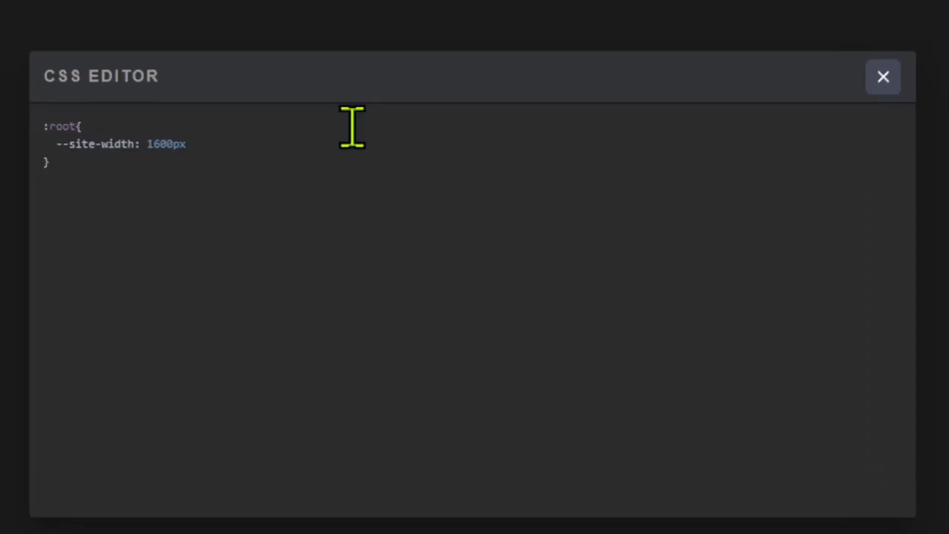
- Change the --site-width value to min(1600px, 90vw), copy the variable name and close the CSS editor
type("min(")
left_click(266, 150)
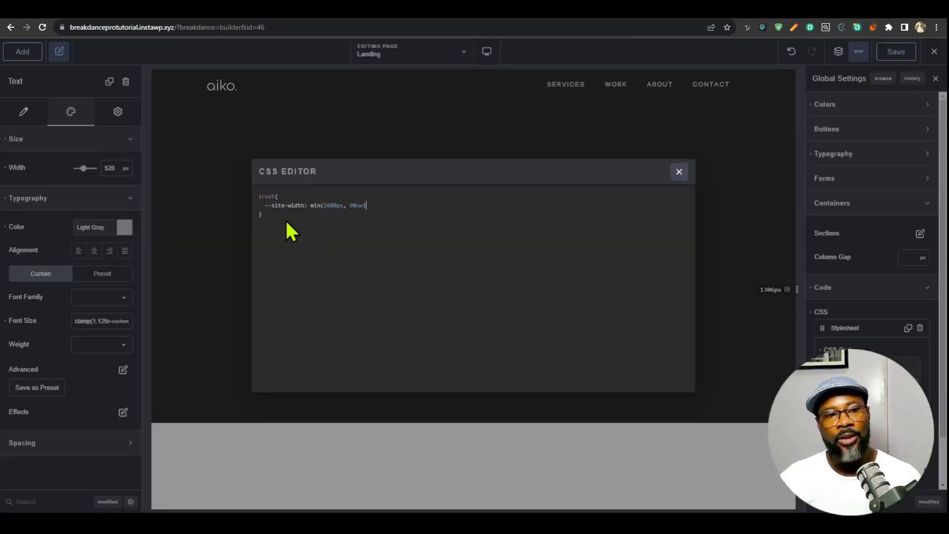
left_click_drag(263, 207, 312, 204)
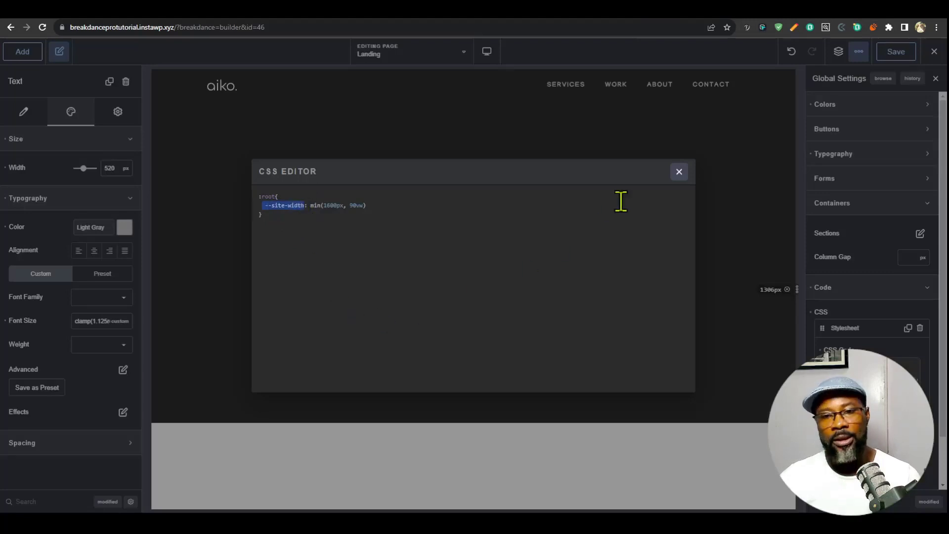
left_click(679, 172)
- Set the global sections' container width to the custom value var(--site-width) and close the section settings
left_click(919, 234)
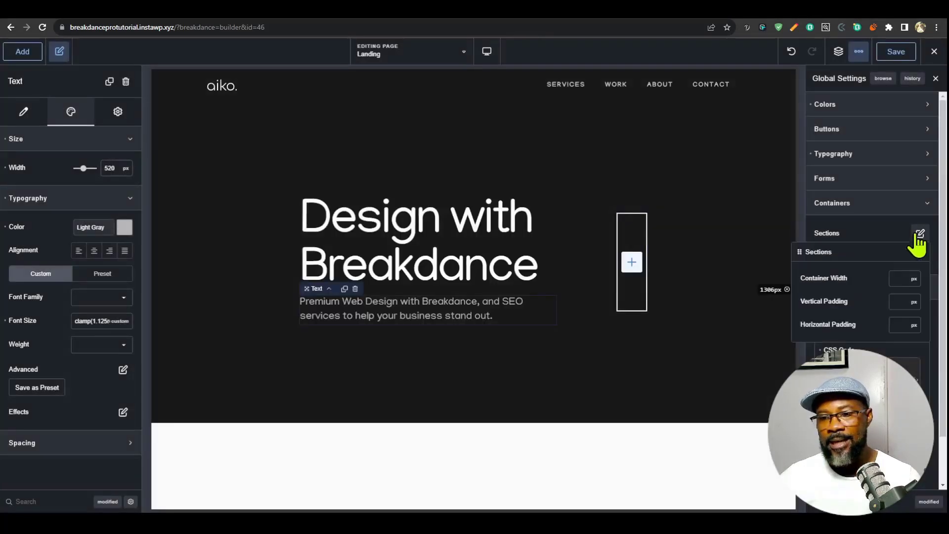
left_click(913, 278)
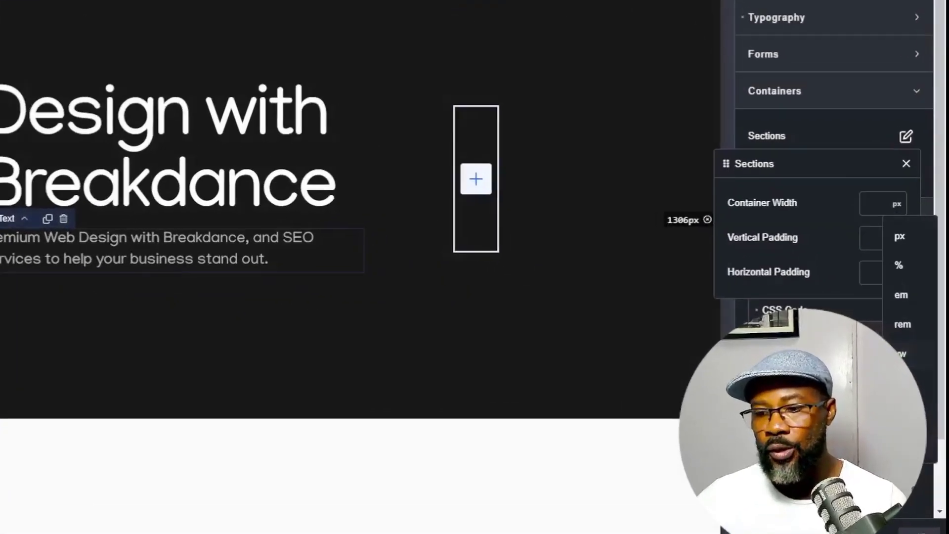
left_click(918, 436)
left_click(875, 278)
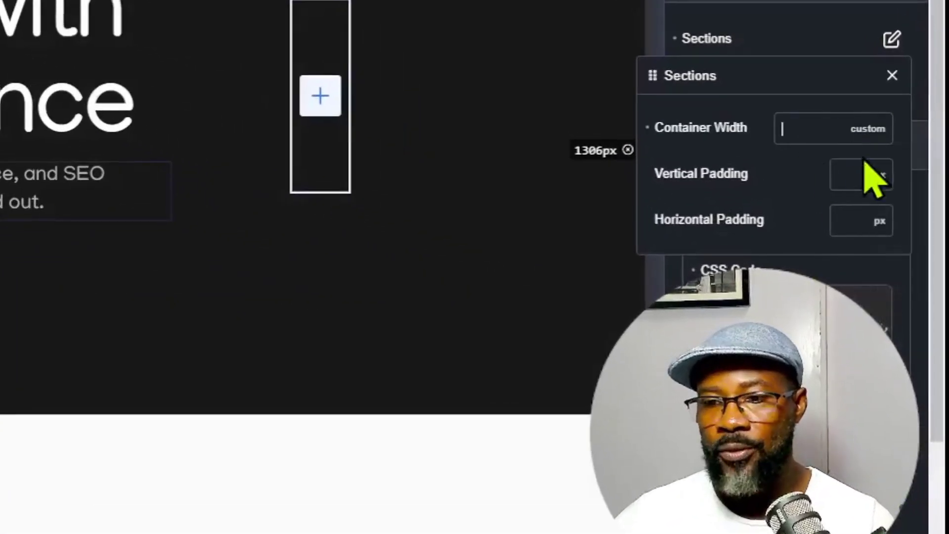
type("var(")
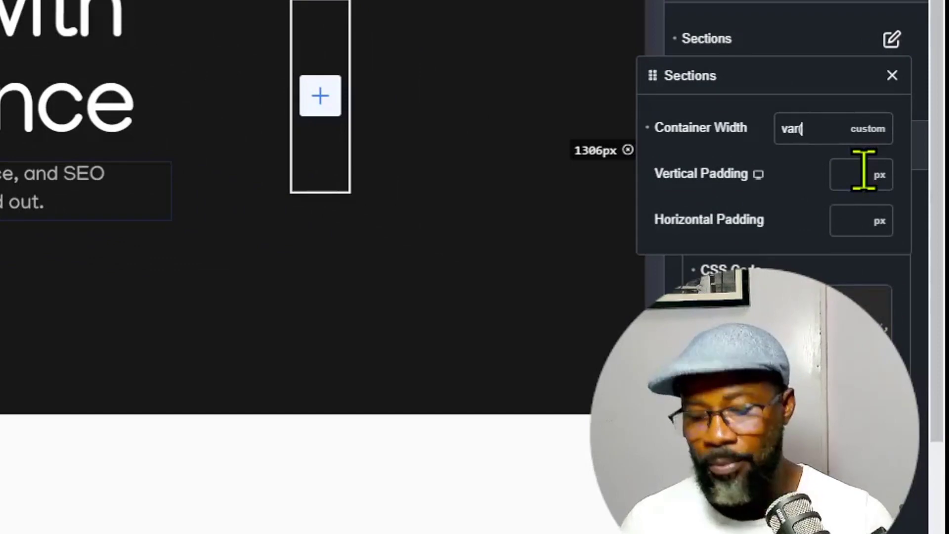
type("--site-width)")
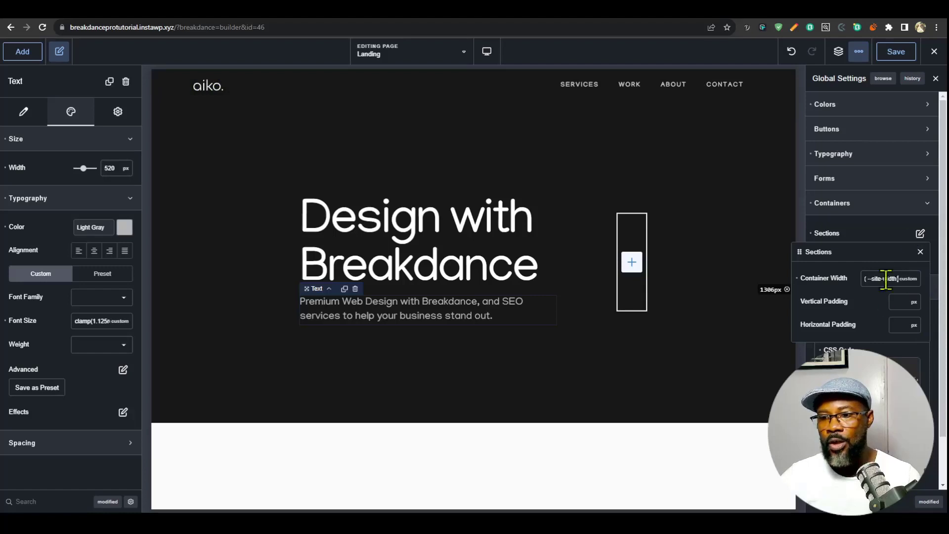
left_click(921, 252)
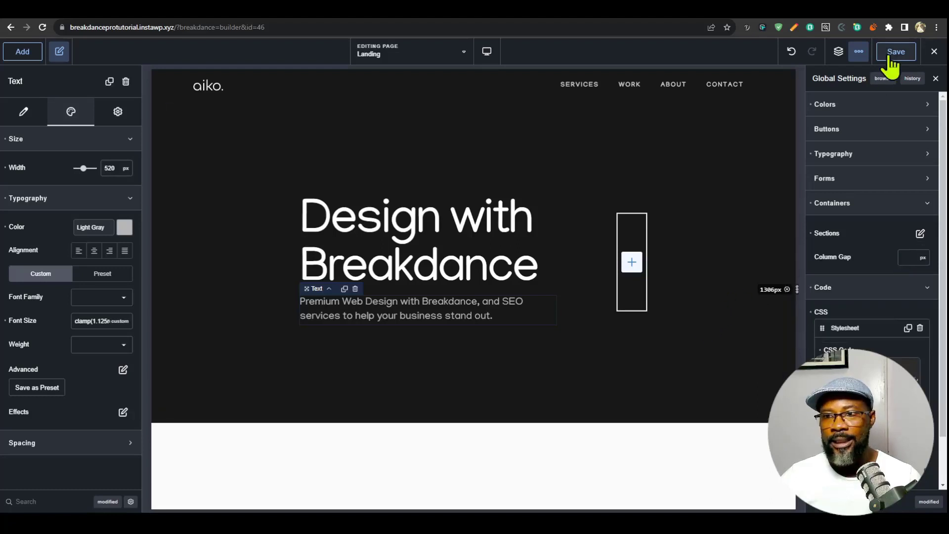
- Add an Image element inside the image wrap div and assign it the dark side-profile portrait from the media library
left_click(839, 51)
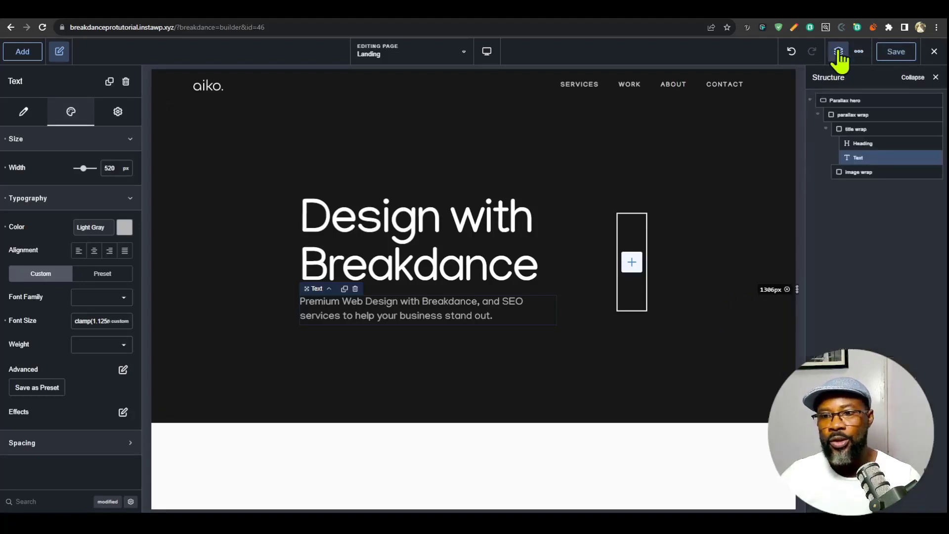
left_click(845, 171)
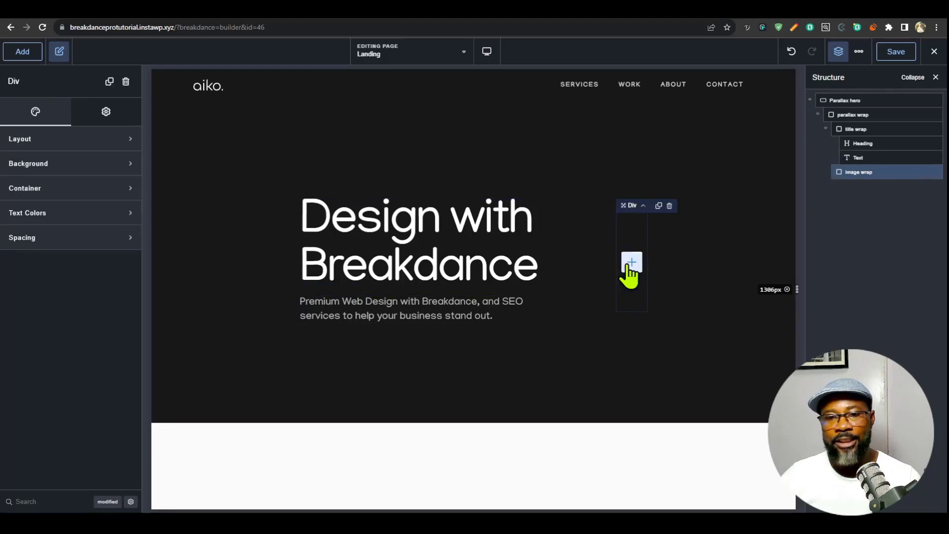
left_click(631, 262)
left_click(63, 403)
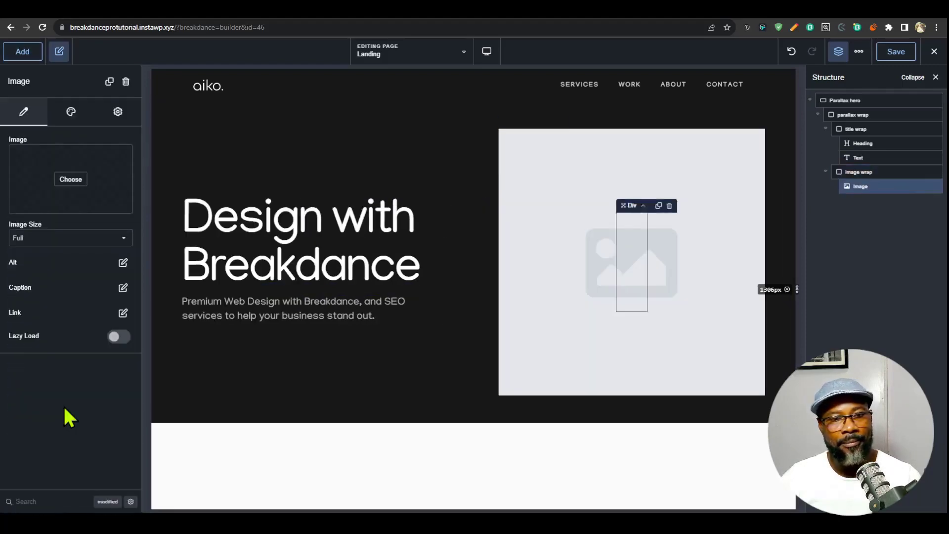
left_click(71, 179)
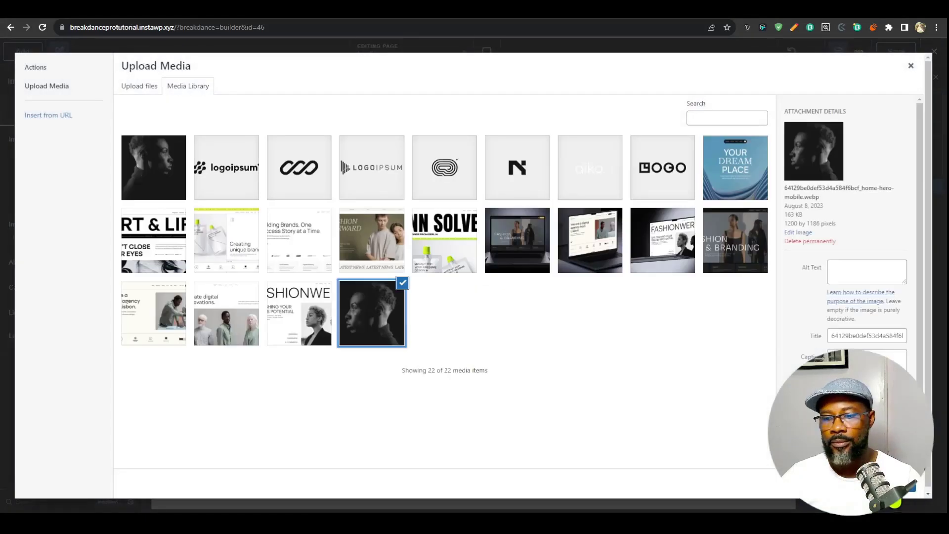
left_click(907, 487)
- Set the image wrap div's container width to 50 vw
left_click(859, 172)
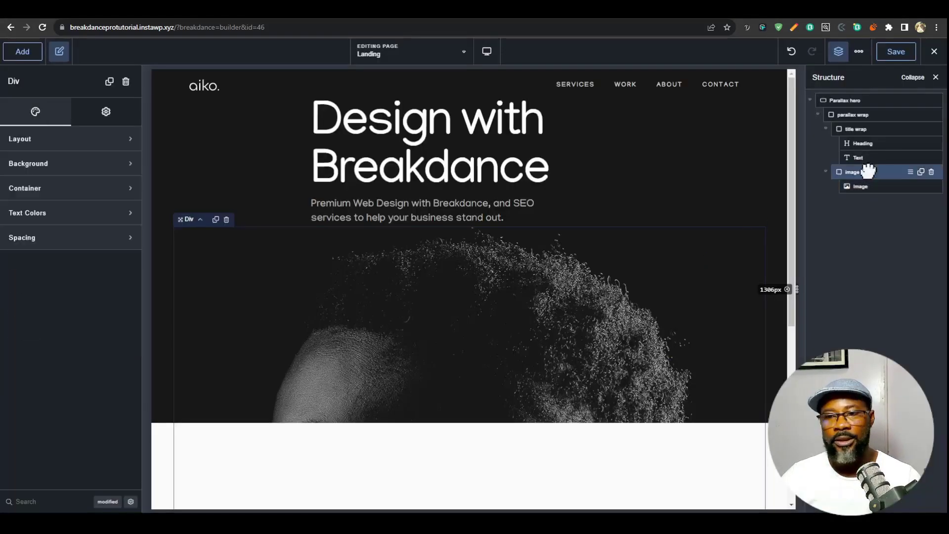
left_click(104, 143)
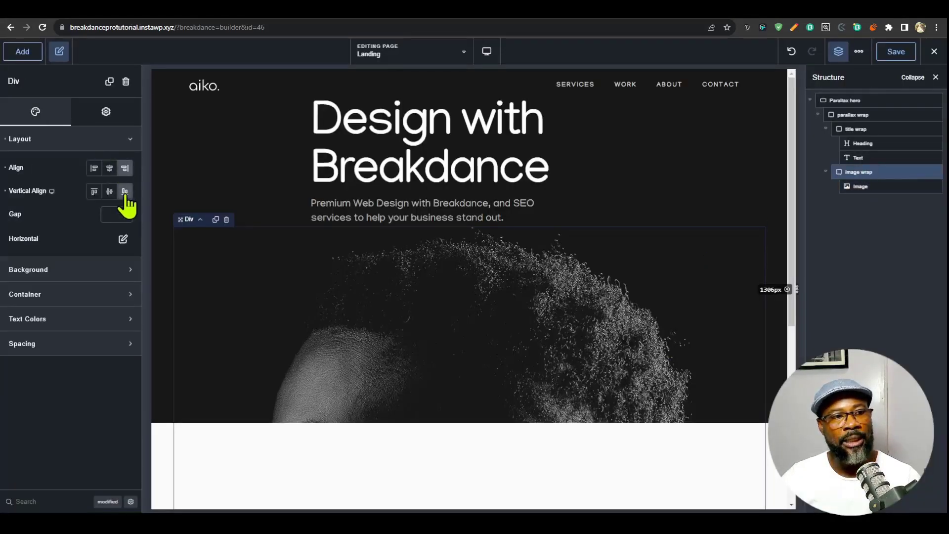
left_click(78, 301)
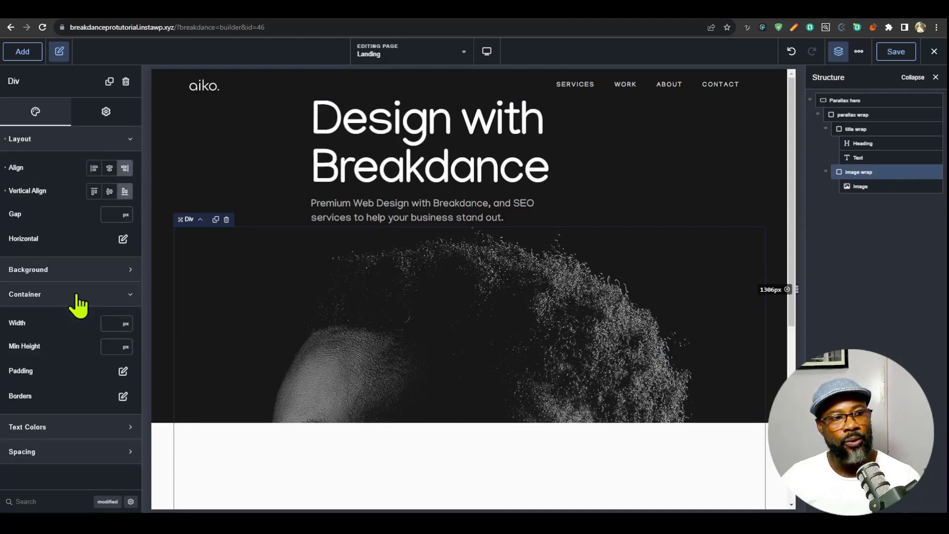
left_click(125, 324)
left_click(143, 438)
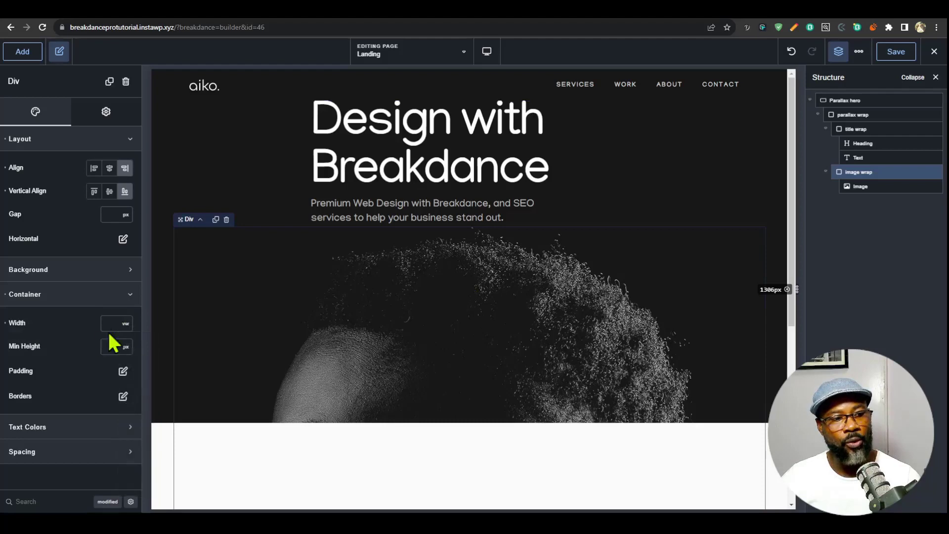
type("50")
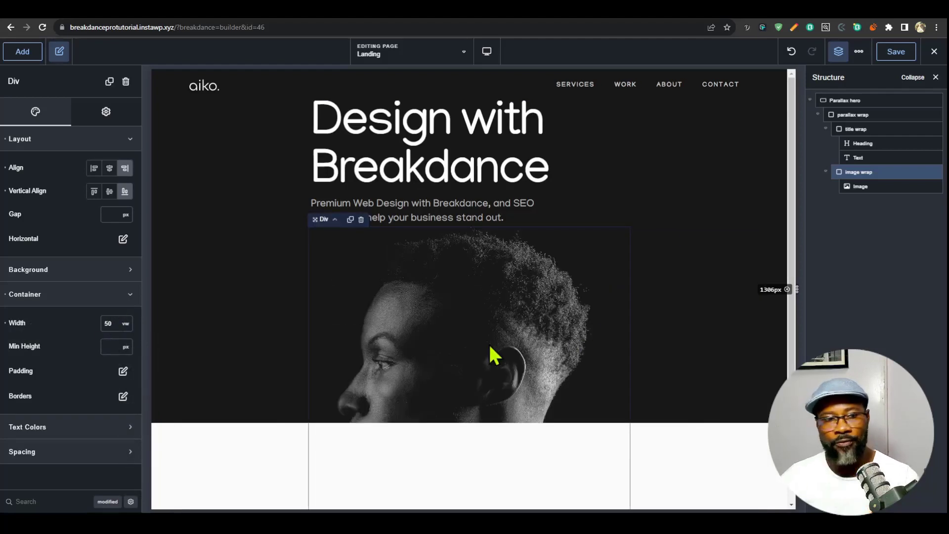
- Find the image wrap div's margin setting and set its desktop left margin to auto
left_click(75, 497)
type("ma")
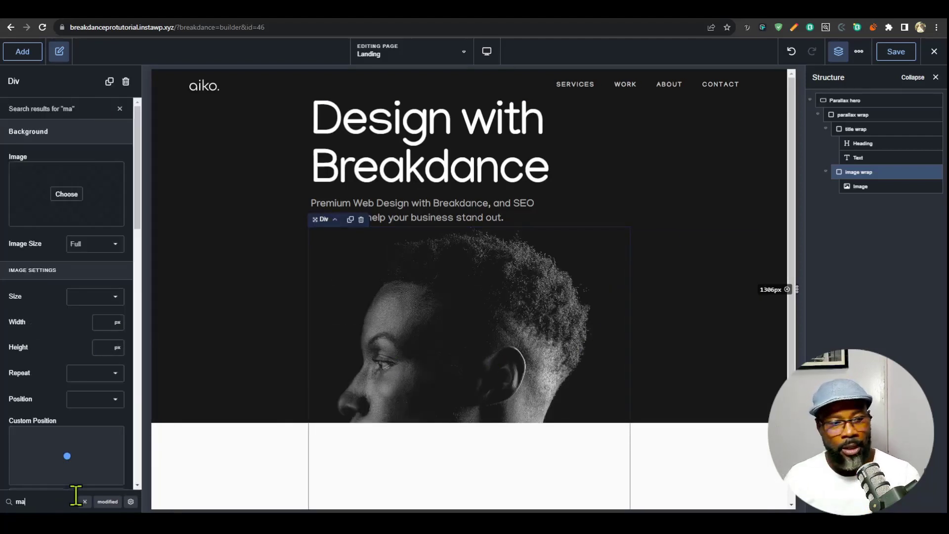
type("rg")
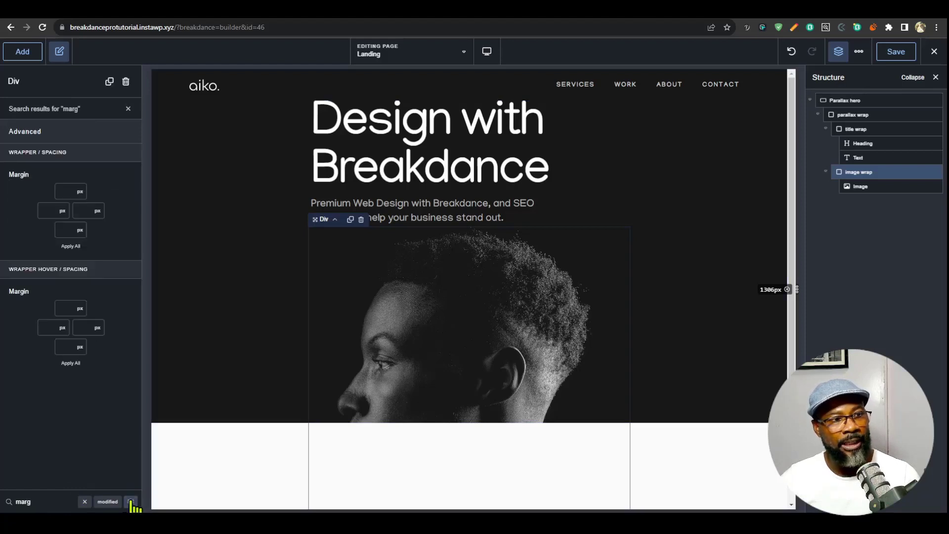
left_click(63, 212)
left_click(75, 359)
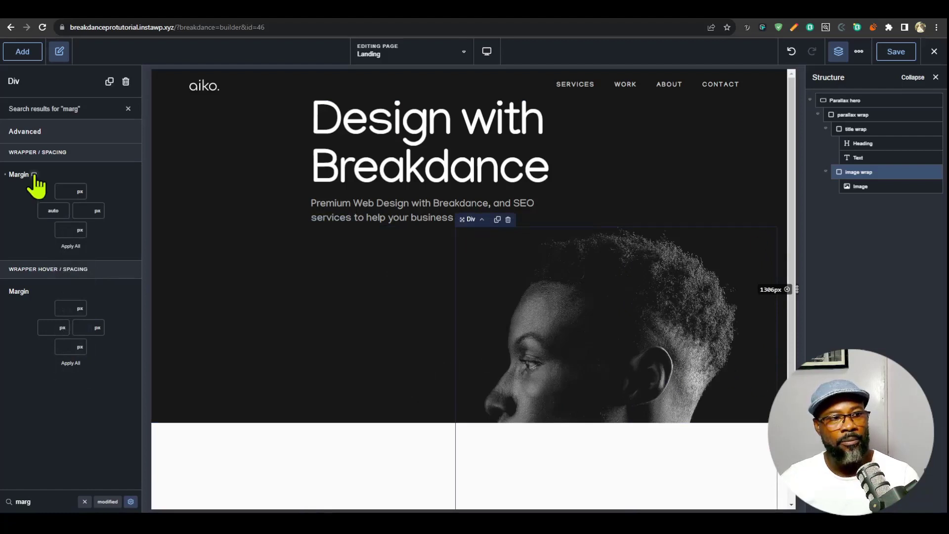
- Set the image wrap's left margin to the custom value unset for the Tablet Portrait breakpoint and return to the desktop view
left_click(34, 175)
left_click(35, 208)
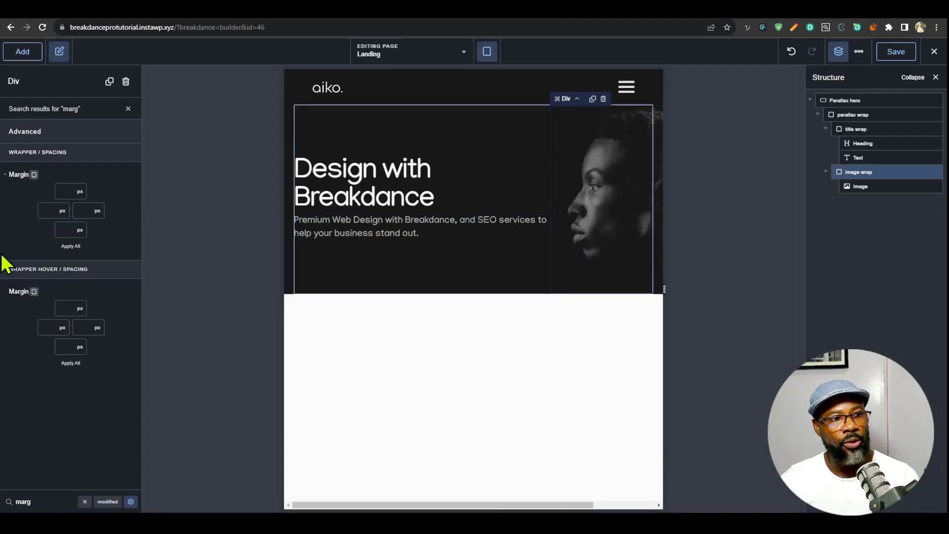
left_click(64, 212)
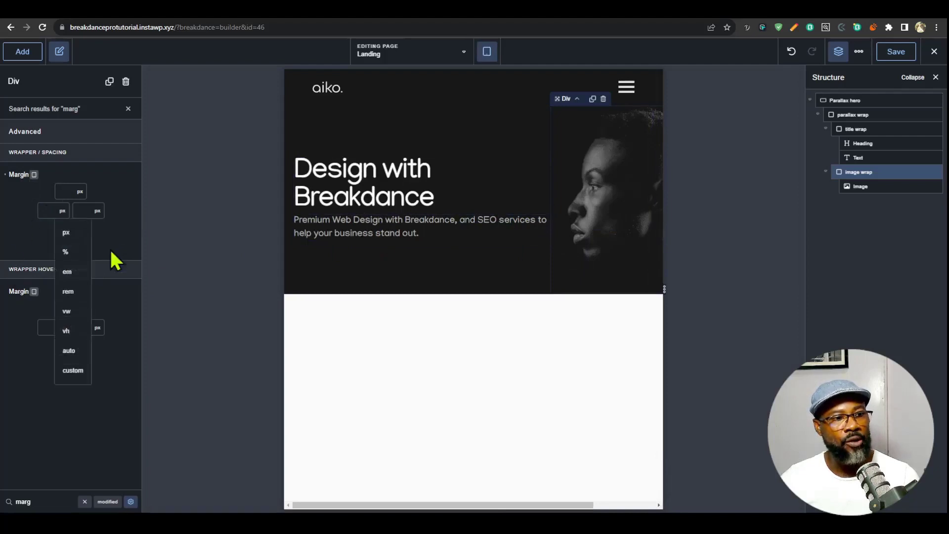
left_click(70, 371)
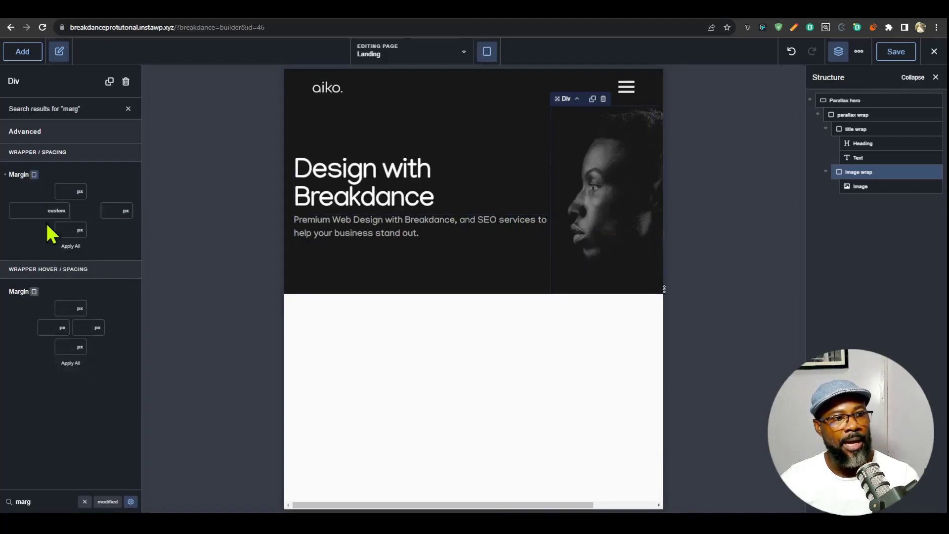
left_click(35, 187)
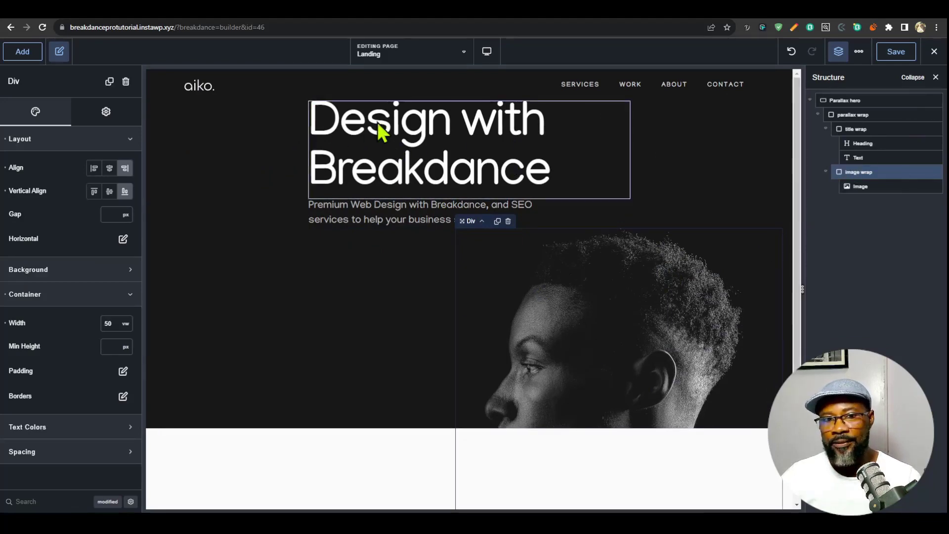
- Add flex-wrap: nowrap to the parallax wrap div's custom CSS, below its height declaration
left_click(846, 129)
left_click(854, 115)
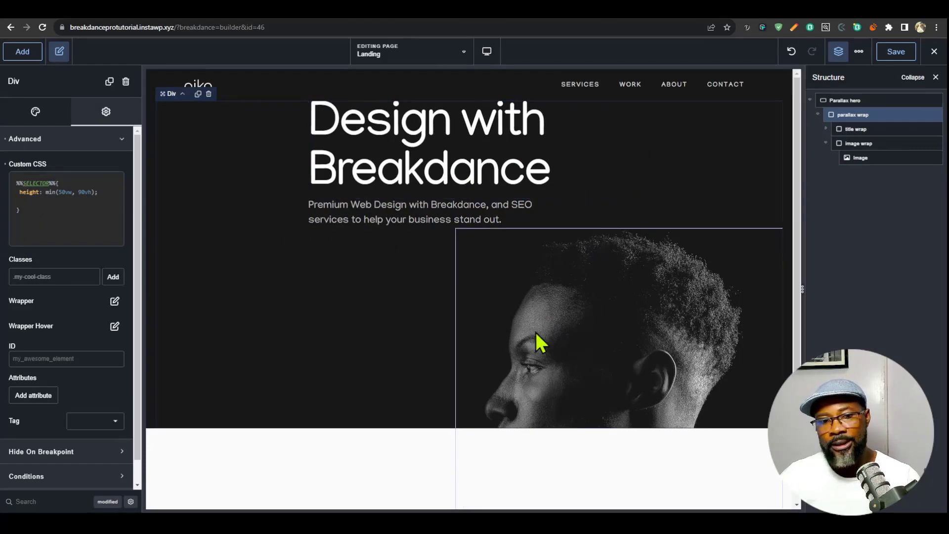
left_click(33, 114)
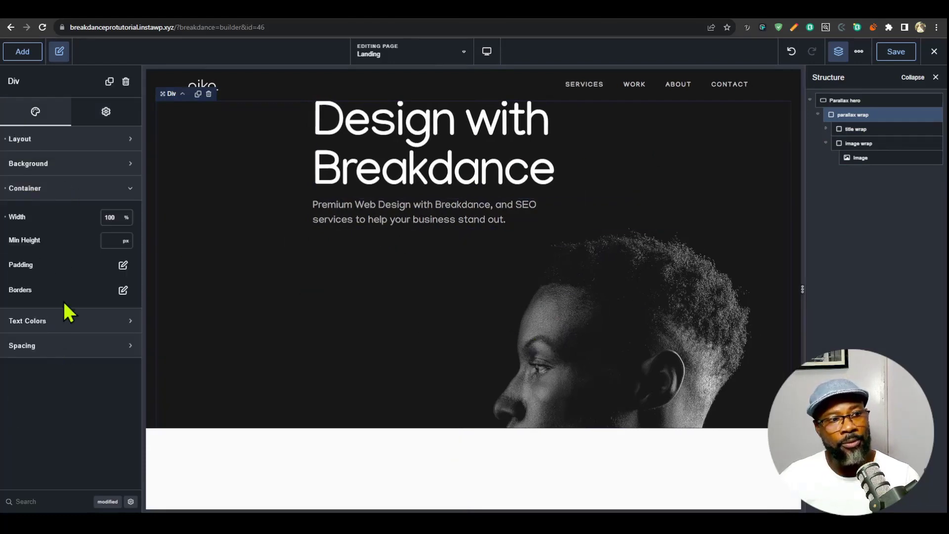
left_click(123, 119)
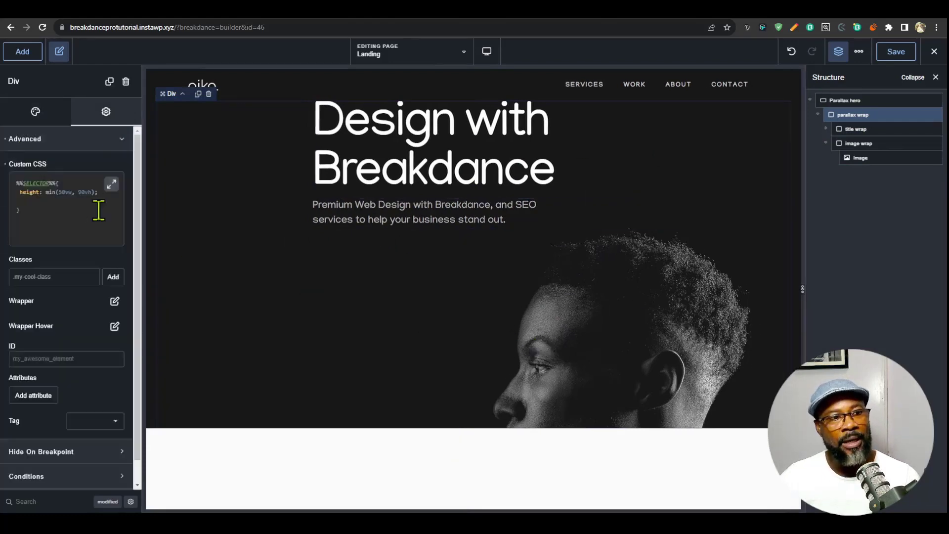
key("Return")
type("flex-wrap: n")
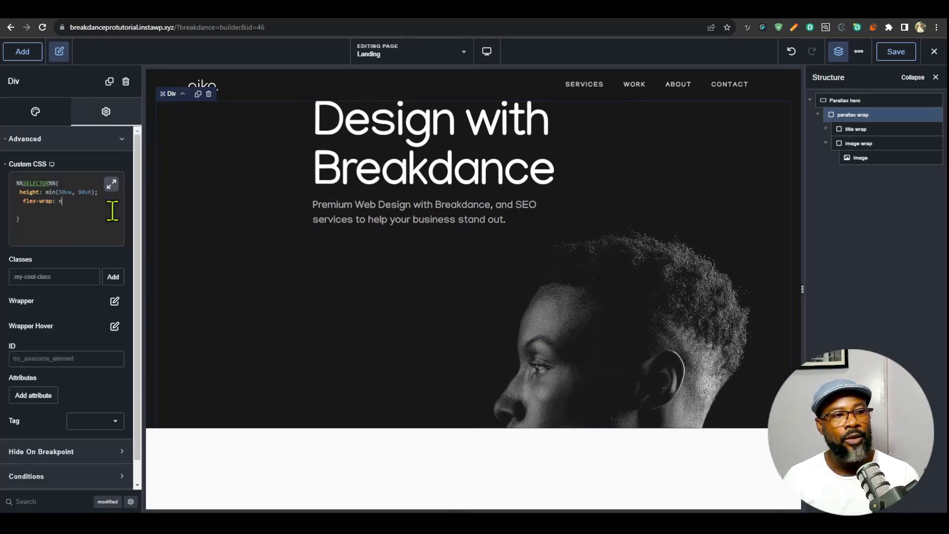
type("owrap;")
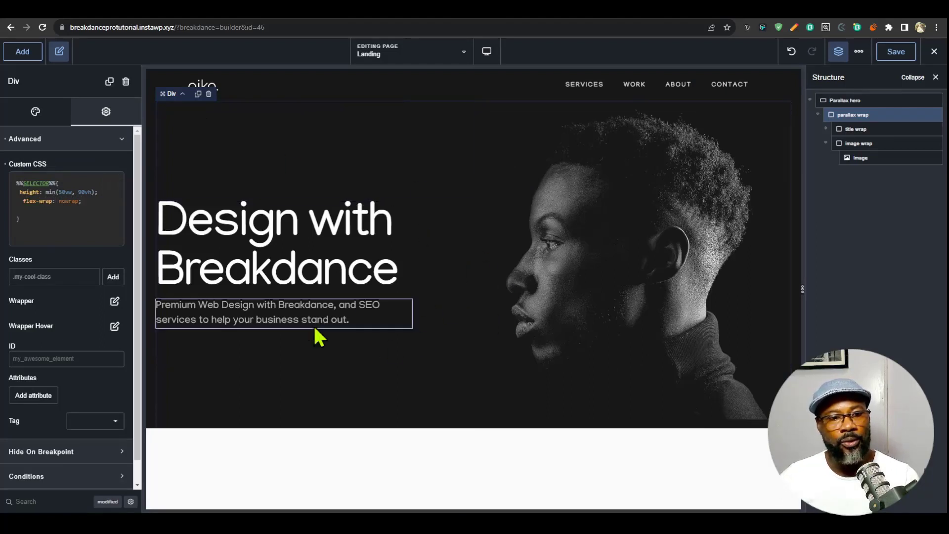
- Paste the parallax wrap's desktop CSS rule into its Tablet Portrait custom CSS and open it in the expanded editor
left_click_drag(802, 289, 663, 288)
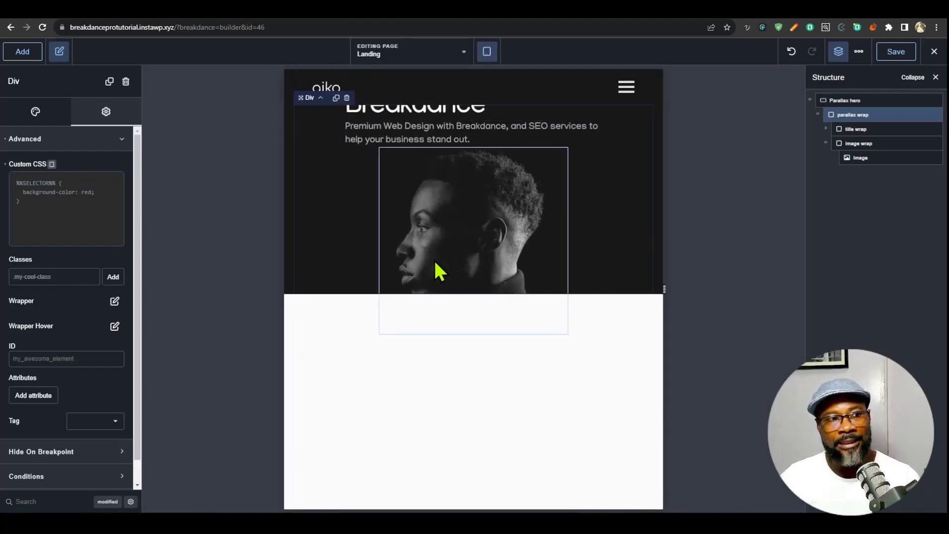
left_click(52, 164)
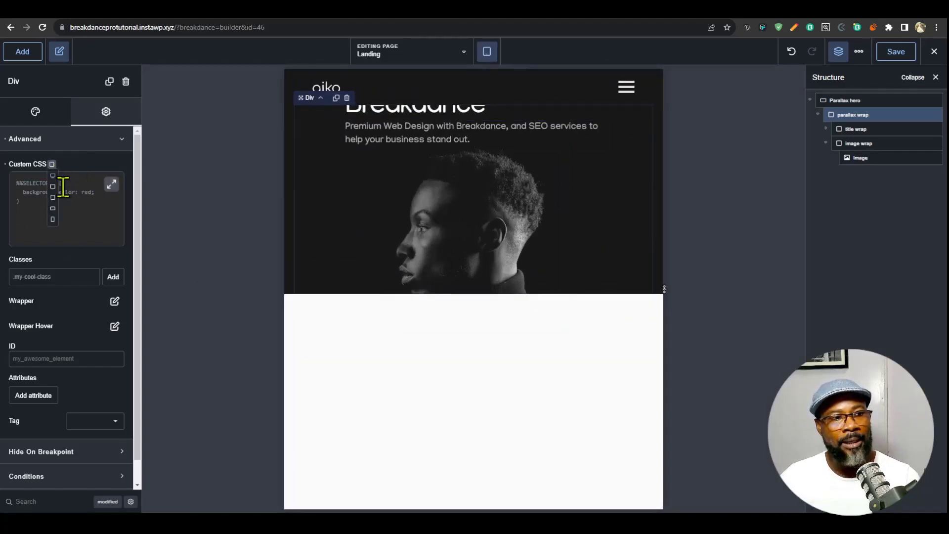
left_click(57, 182)
left_click_drag(53, 222, 2, 182)
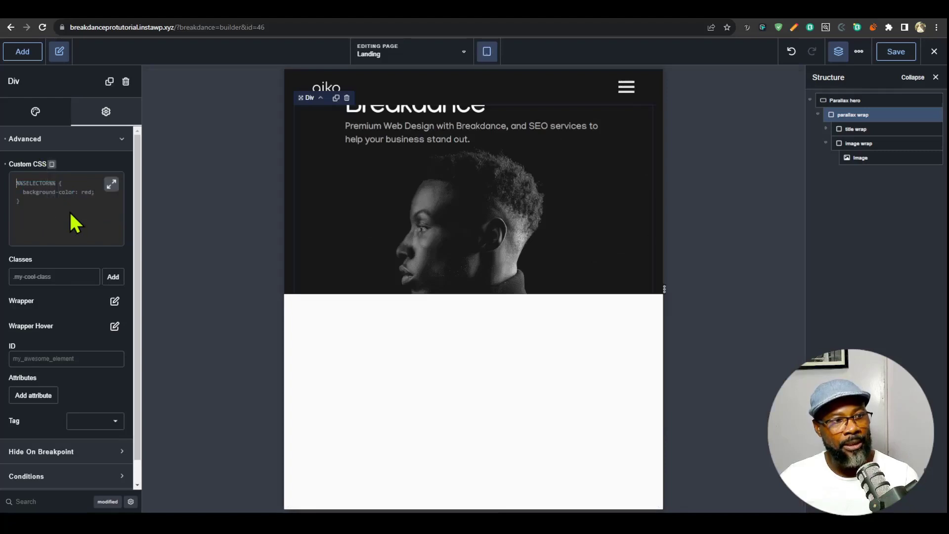
type("%%SELECTOR%%{  height: min(50vw, 90vh);   flex-wrap: nowrap;  }")
left_click(111, 184)
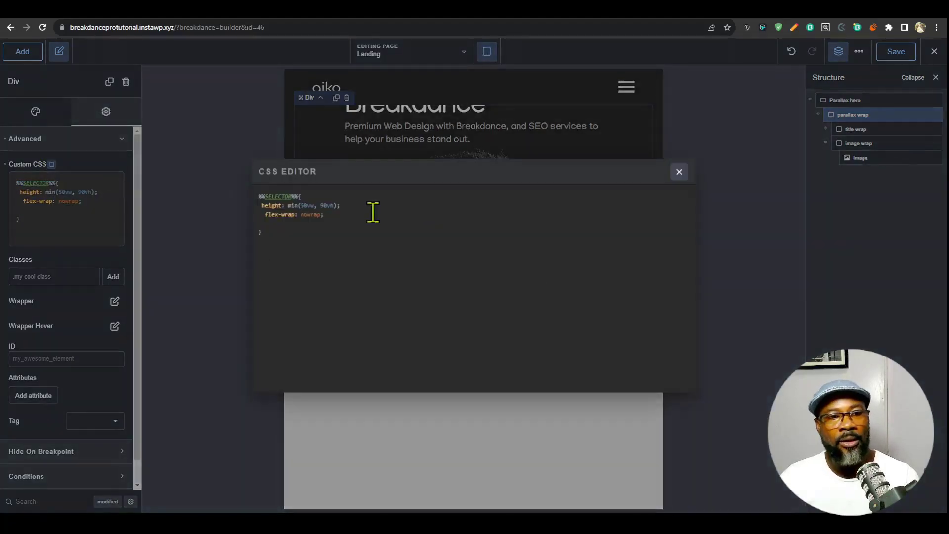
- Delete the flex-wrap line from the tablet CSS rule, set the height to auto and close the CSS editor
left_click_drag(356, 213, 256, 214)
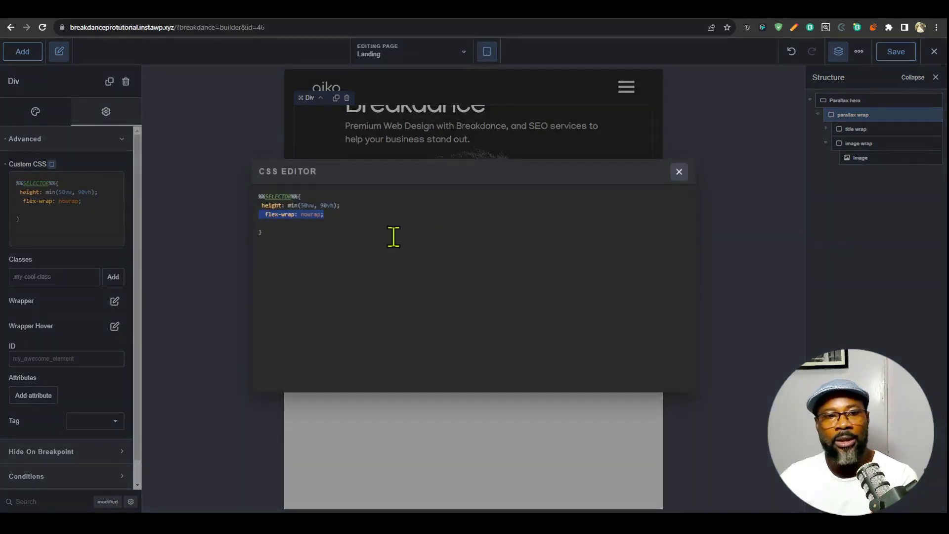
key("BackSpace")
left_click_drag(307, 205, 337, 205)
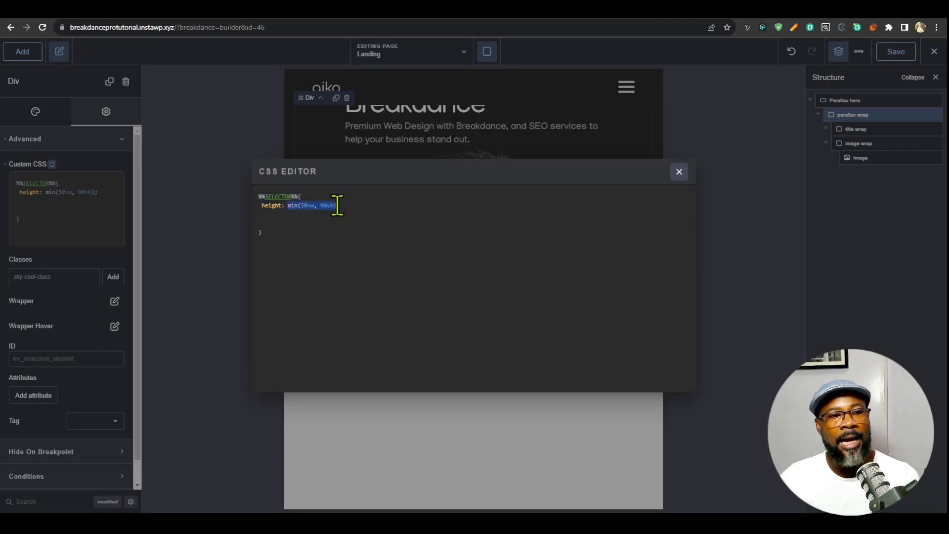
type("auto;")
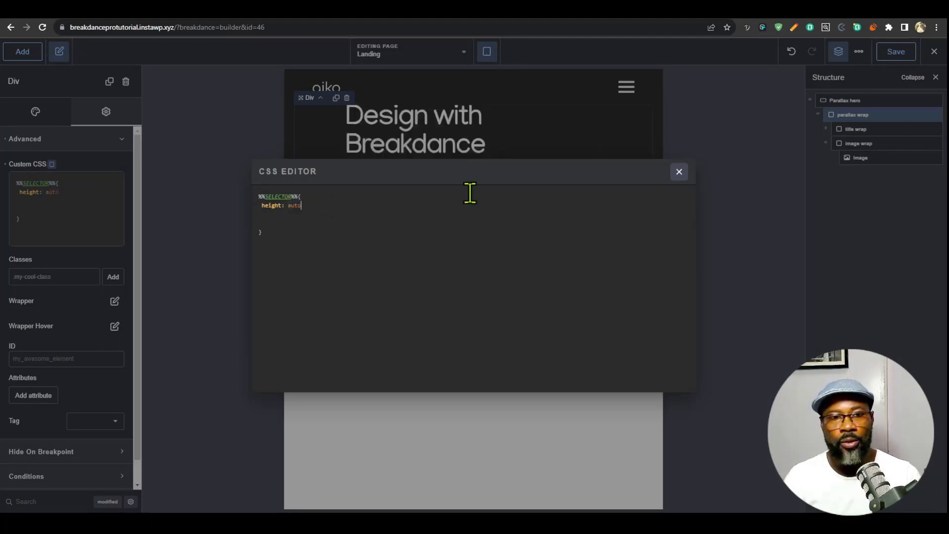
key("Escape")
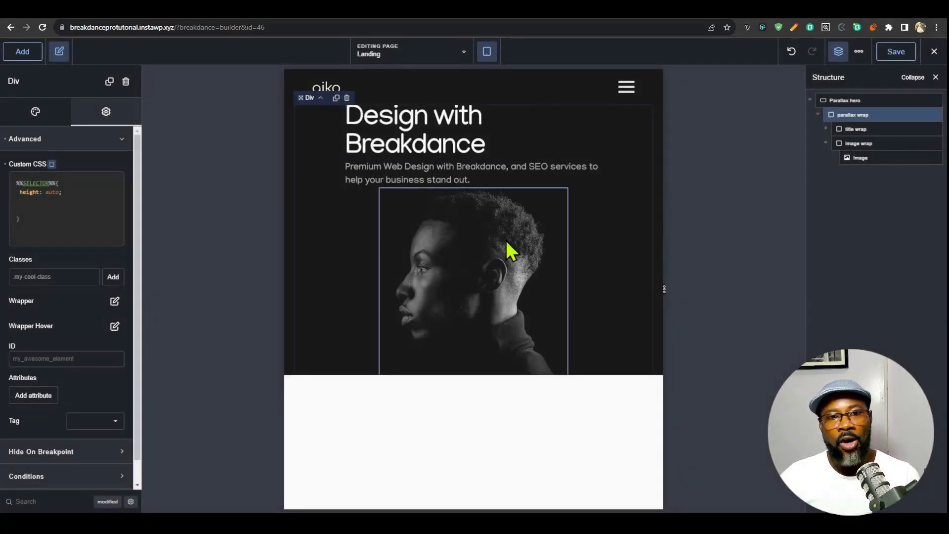
- Center the title wrap div's content horizontally for the Tablet Portrait breakpoint
left_click(866, 129)
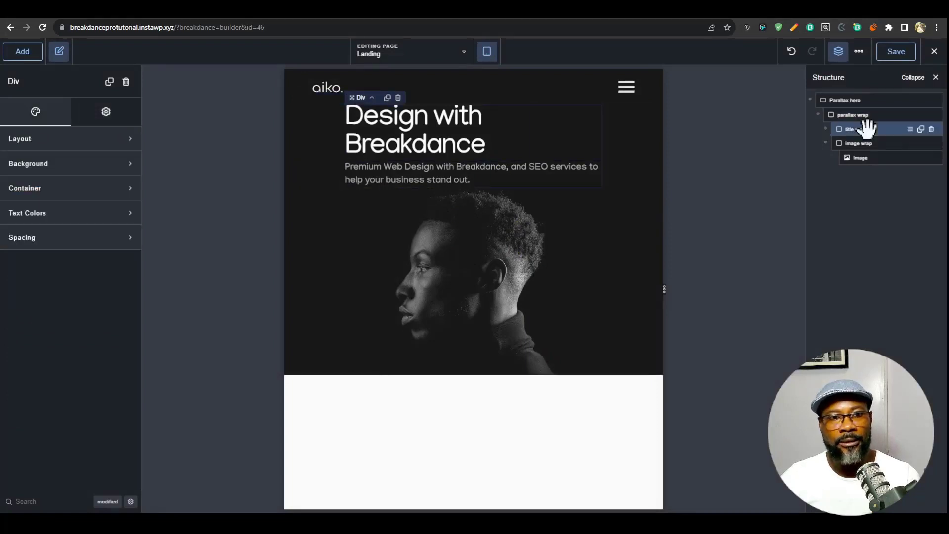
left_click(94, 139)
left_click(110, 170)
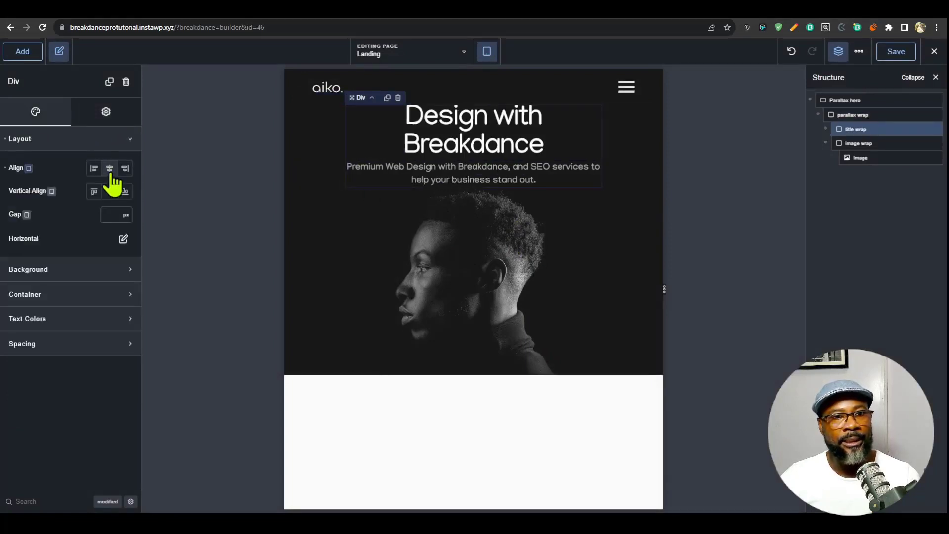
- Add a layout gap to the parallax wrap for the Tablet Portrait breakpoint to separate the title from the image
left_click(850, 115)
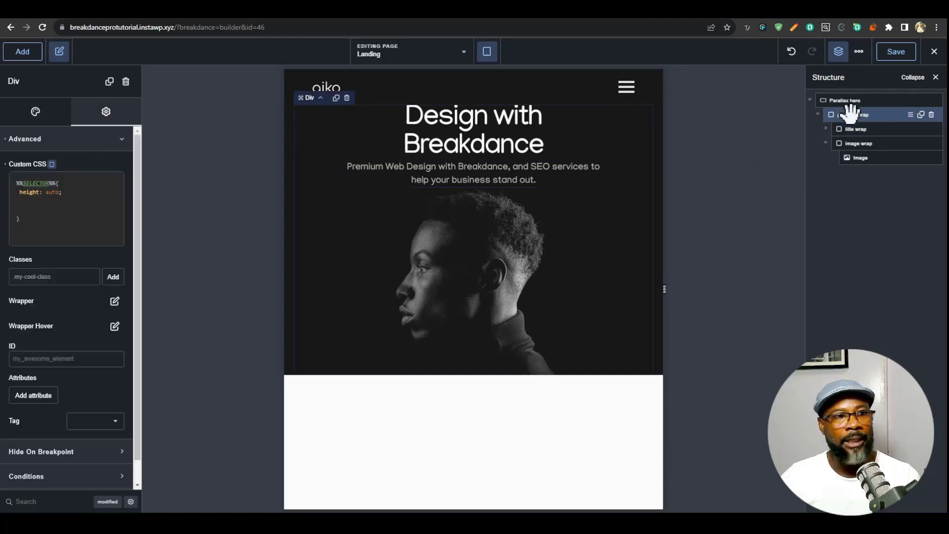
left_click(103, 152)
left_click(39, 119)
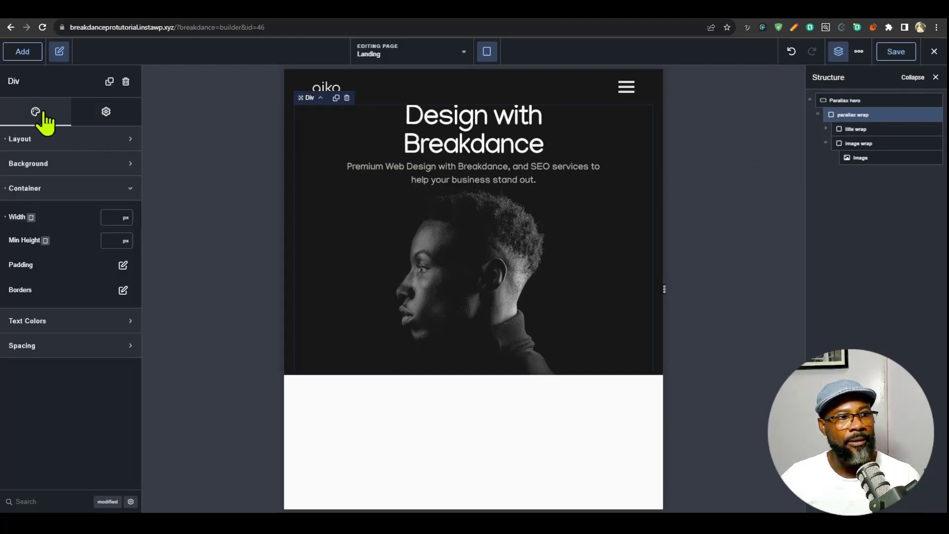
left_click(64, 140)
left_click(117, 215)
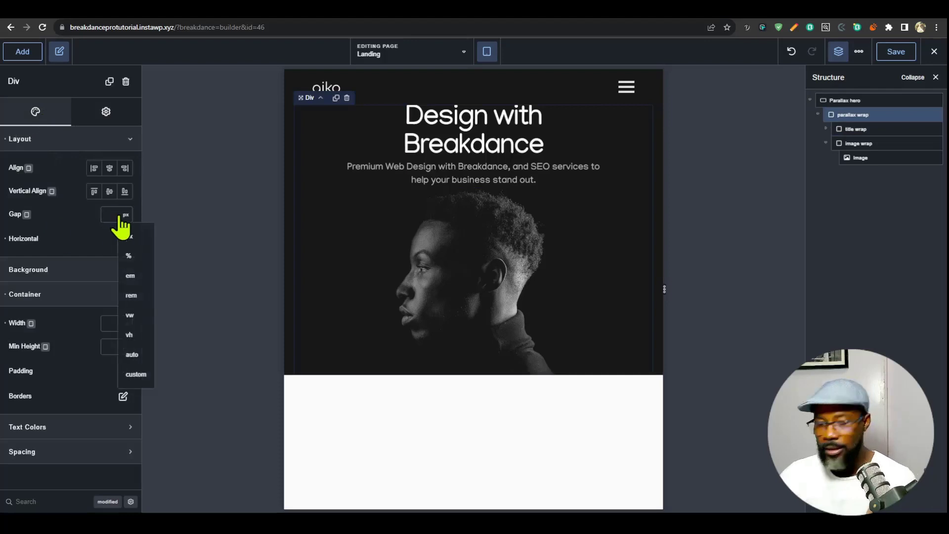
left_click(109, 213)
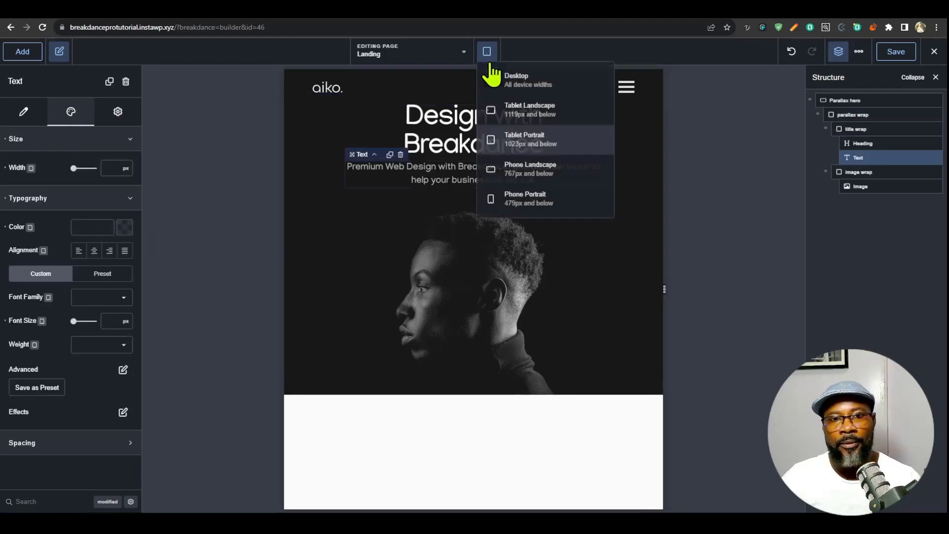
- Switch to the Desktop breakpoint and examine the hero at full width with the side panels hidden
left_click(514, 78)
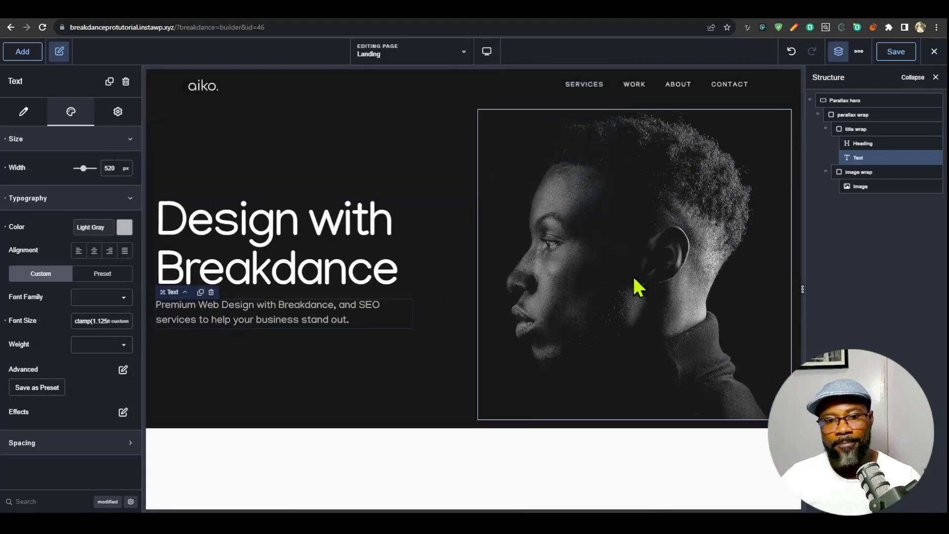
left_click(840, 55)
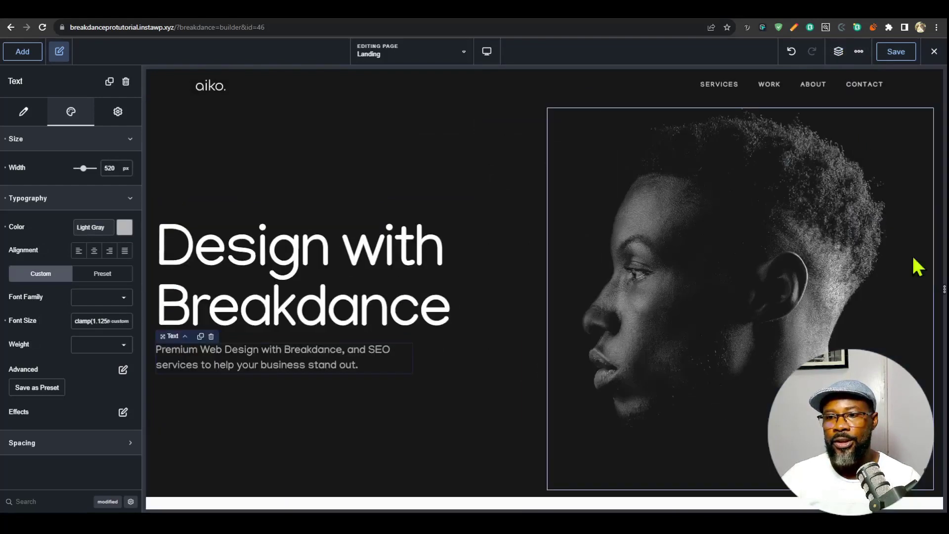
left_click(19, 54)
left_click(20, 54)
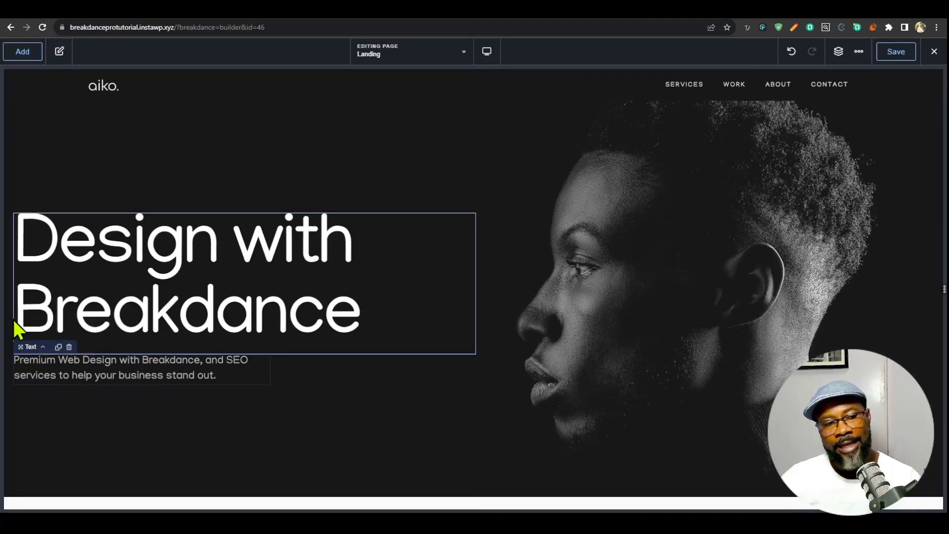
left_click(838, 51)
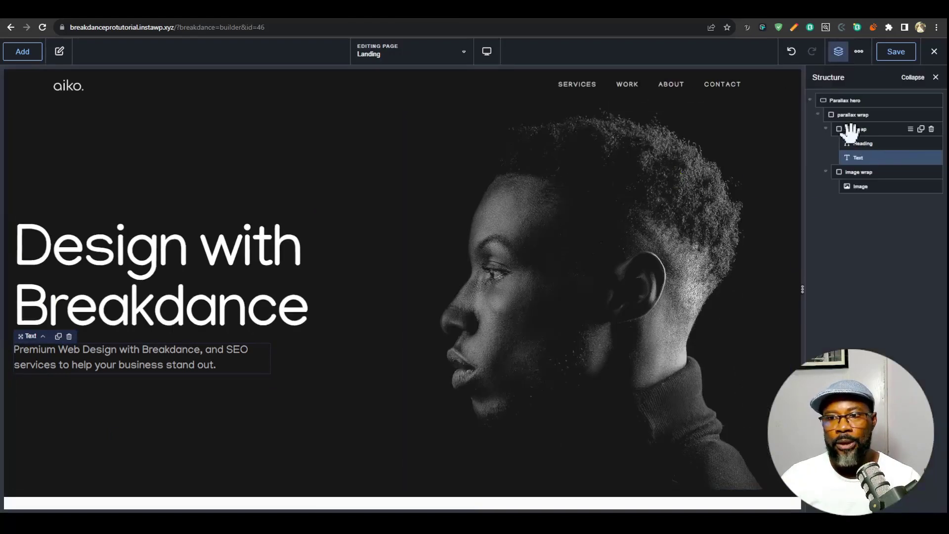
- Set the title wrap div's position to absolute for the Desktop breakpoint
left_click(830, 128)
left_click(826, 128)
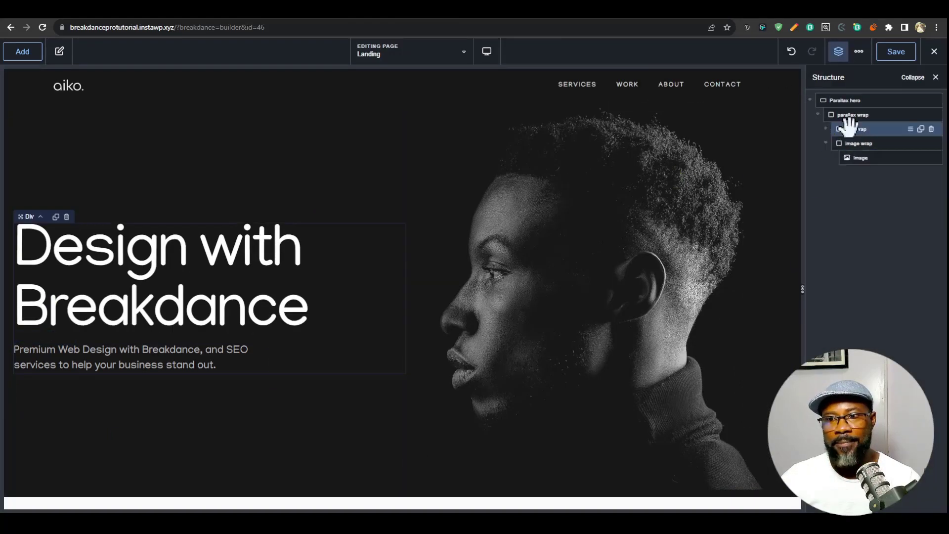
left_click(848, 128)
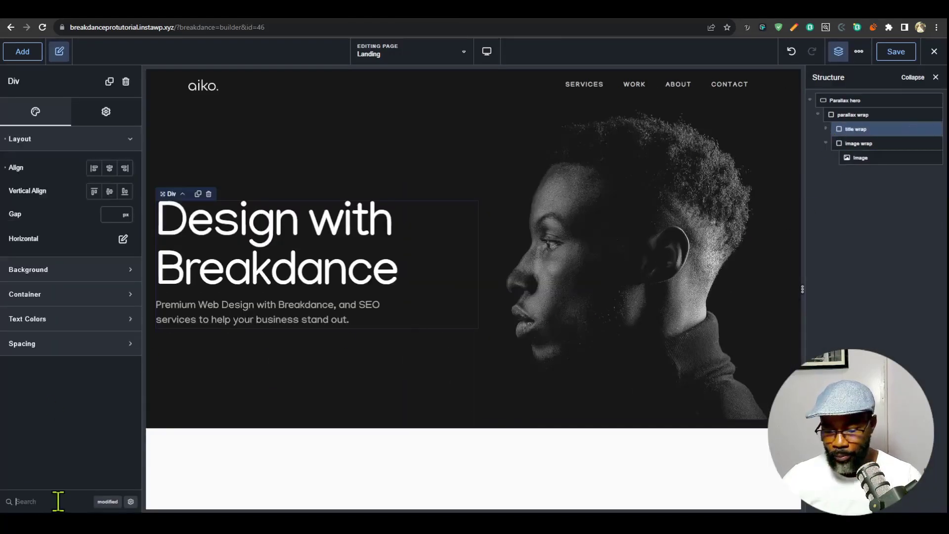
type("pos")
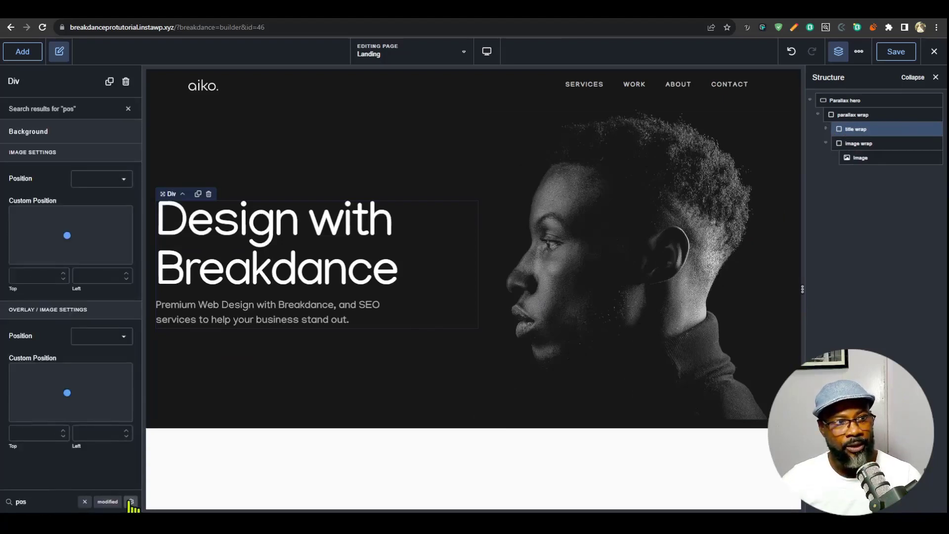
left_click(130, 502)
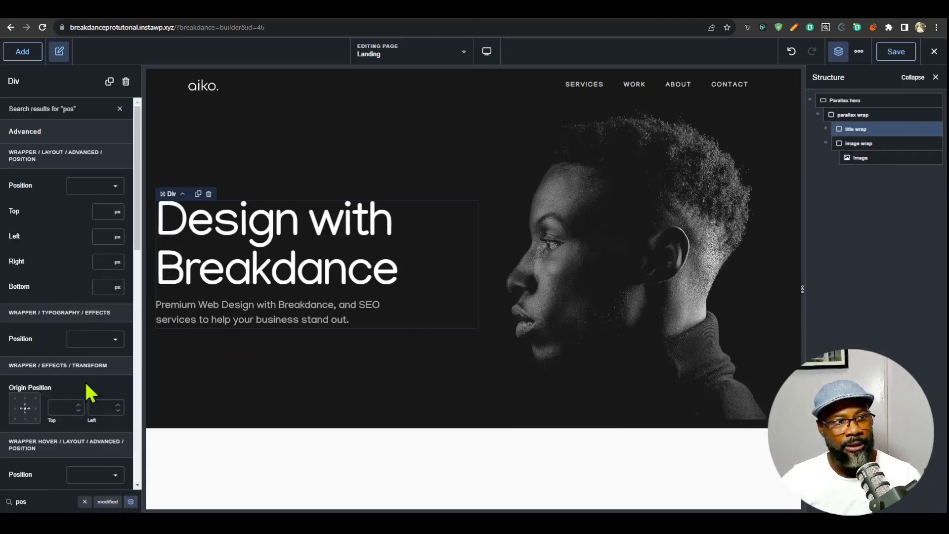
left_click(108, 186)
left_click(110, 234)
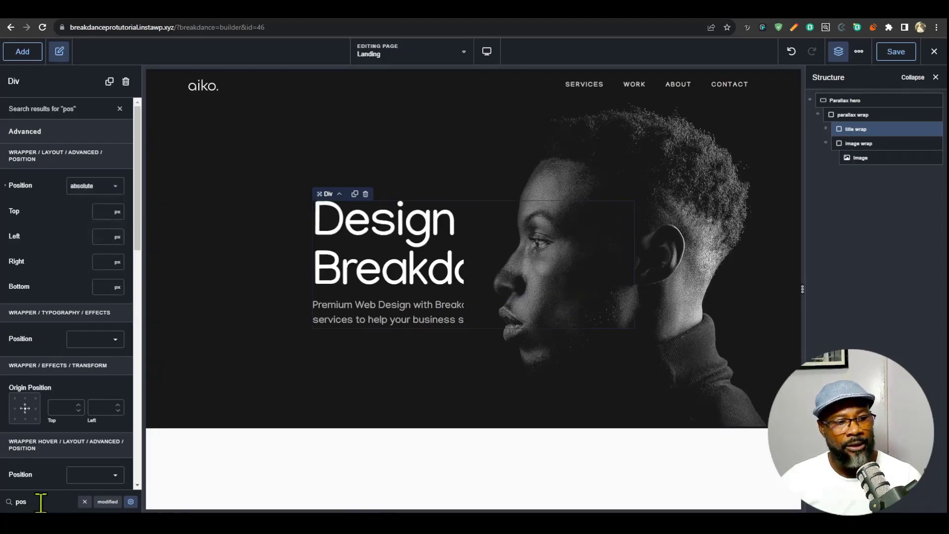
- Give the title wrap div a z-index of 1 and clear the settings search
type("z")
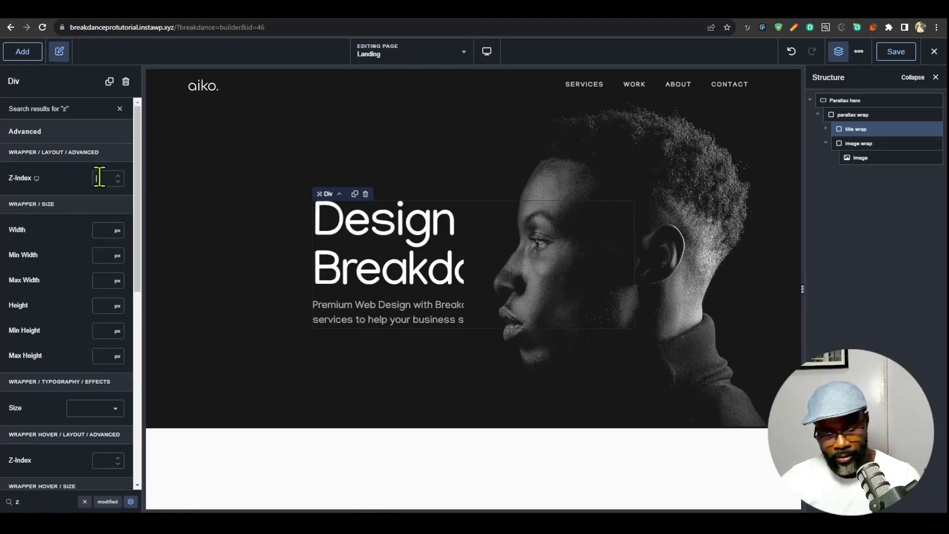
type("1")
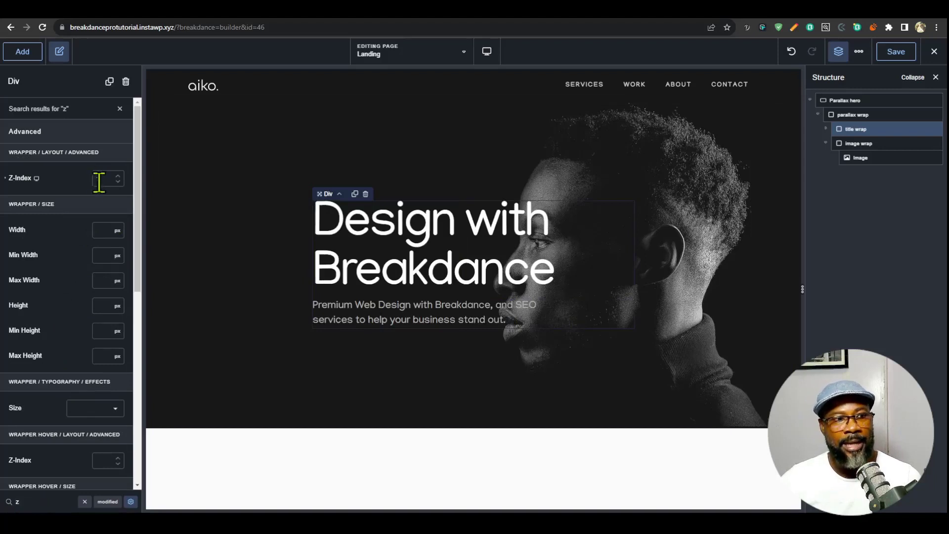
left_click(120, 108)
- Set the title wrap div's container width to the custom value var(--site-width)
left_click(57, 295)
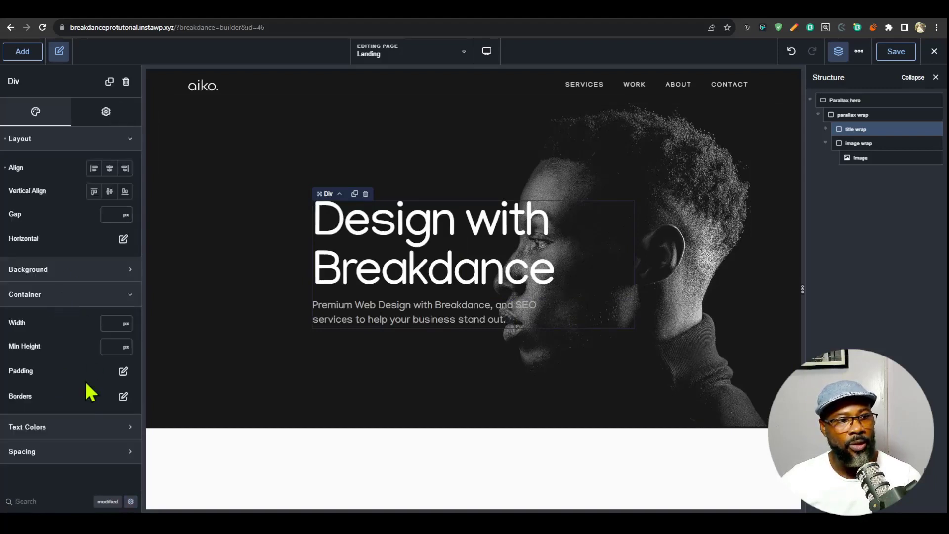
left_click(125, 325)
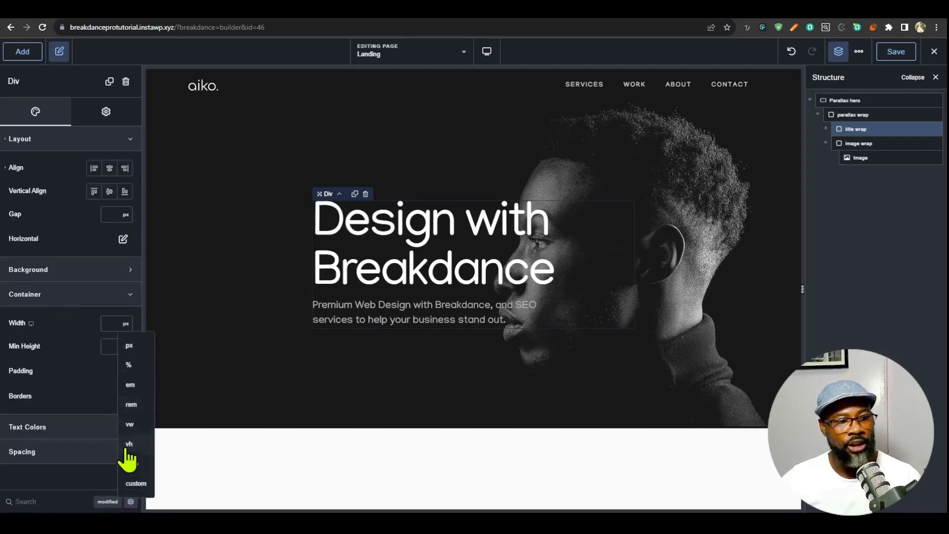
left_click(127, 485)
type("v")
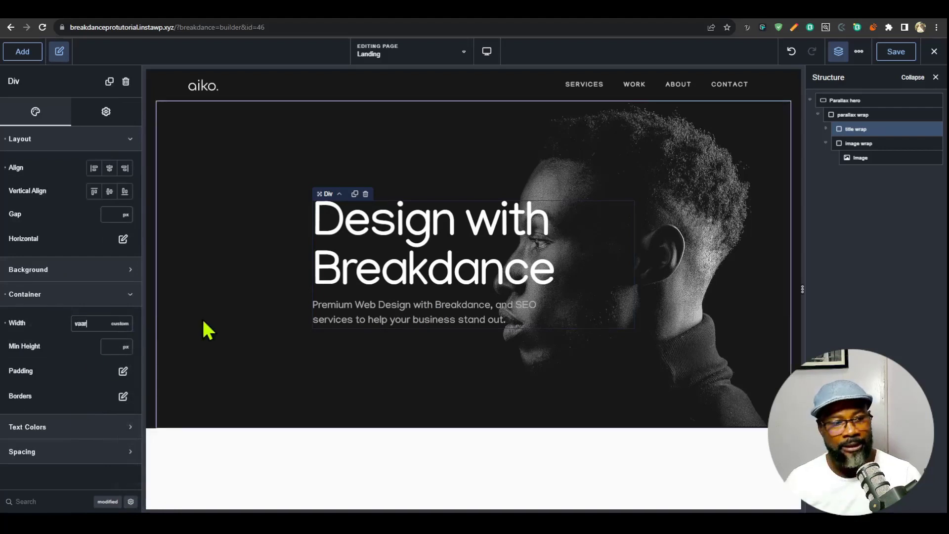
type("a")
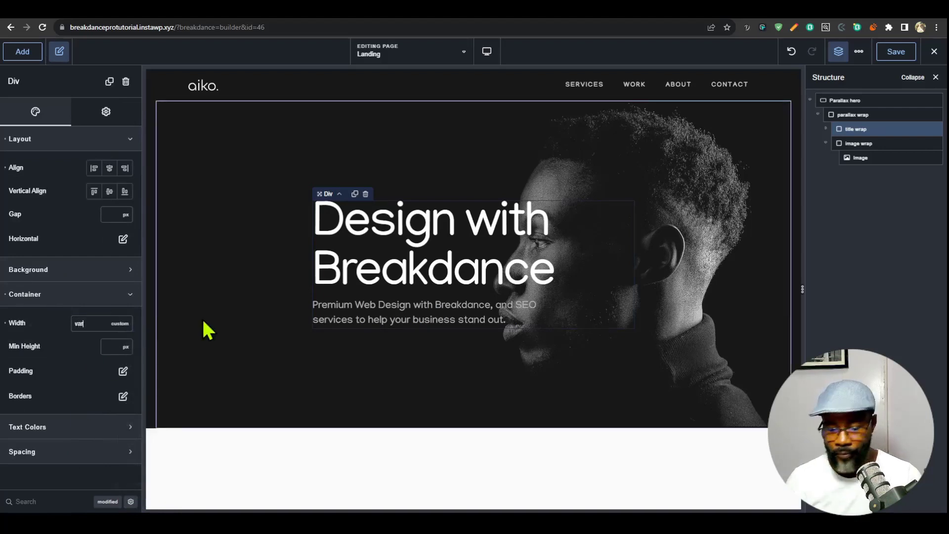
type("r(--s")
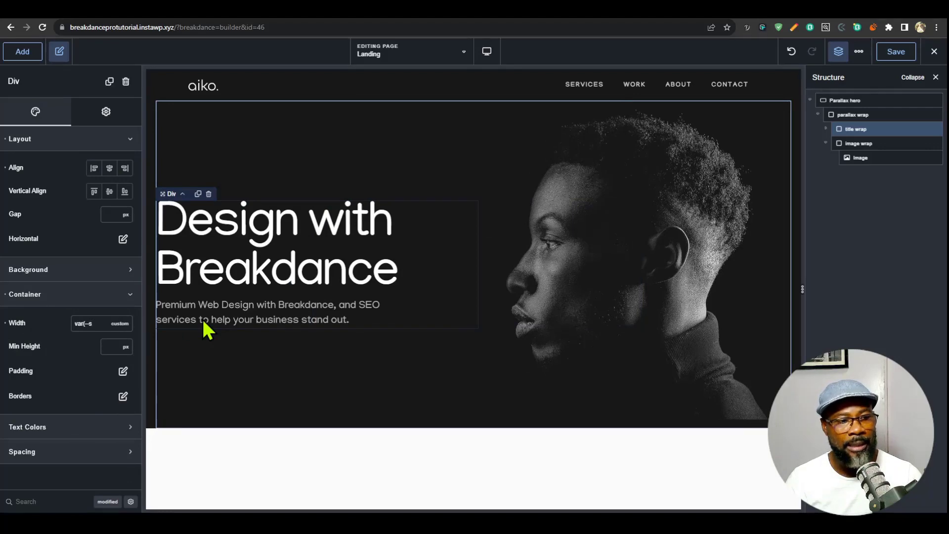
type("ite-w")
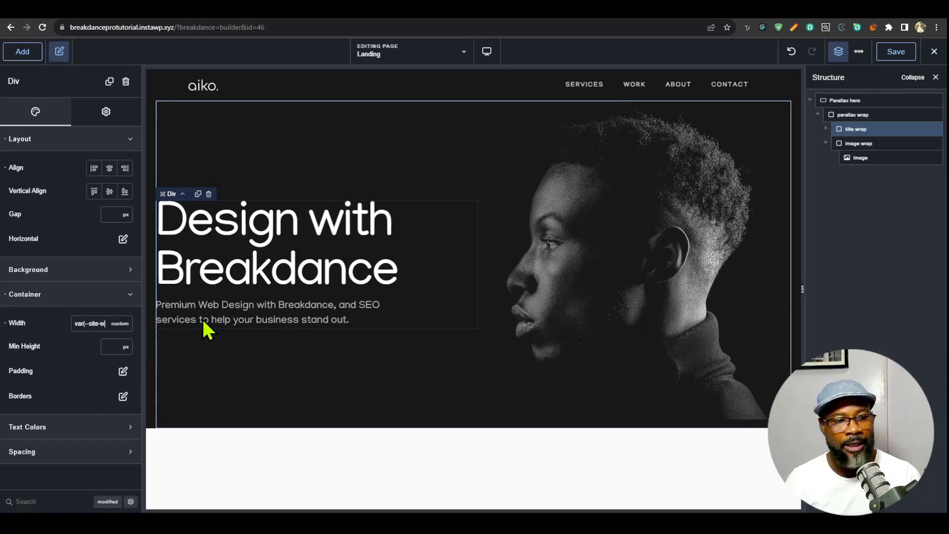
type("idth)")
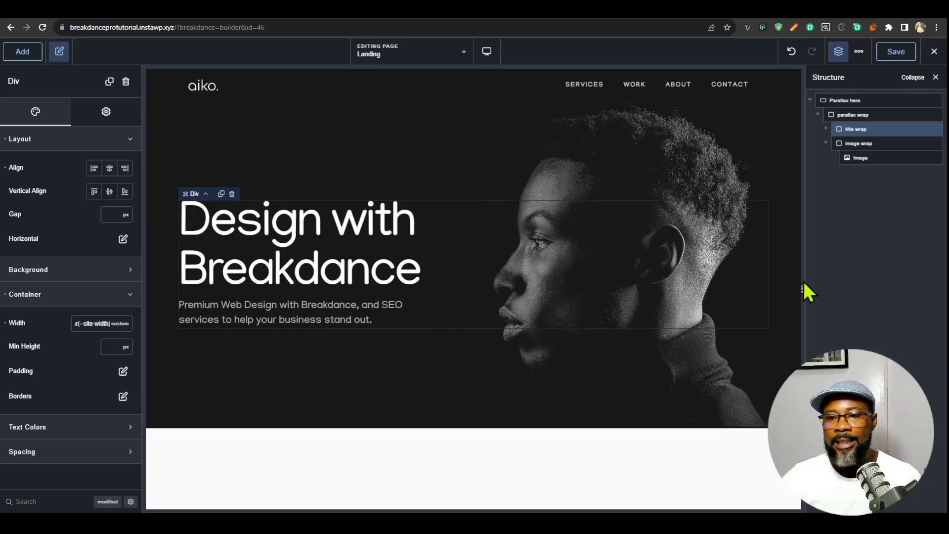
- Check the hero at narrower widths, set the title wrap's position to static for Tablet Portrait, and widen the preview back to desktop size
left_click_drag(802, 288, 658, 262)
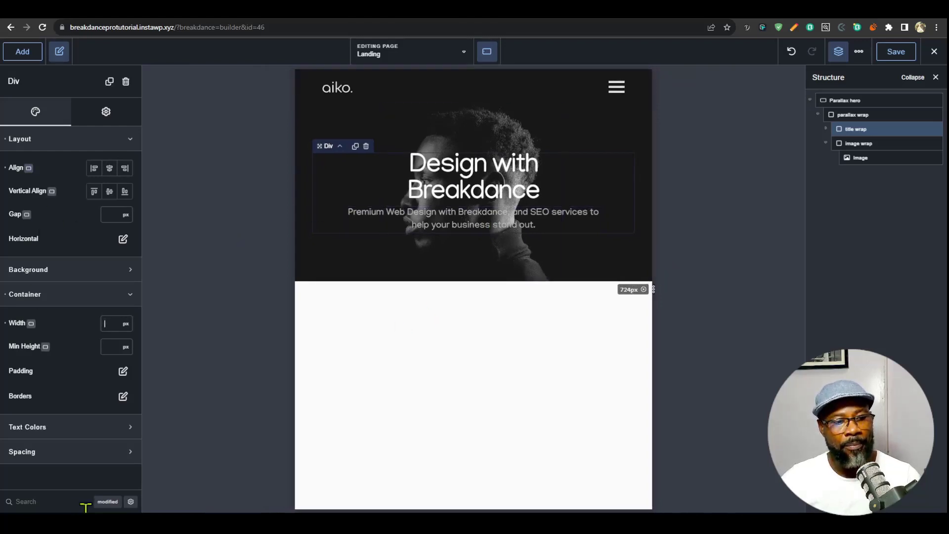
type("pos")
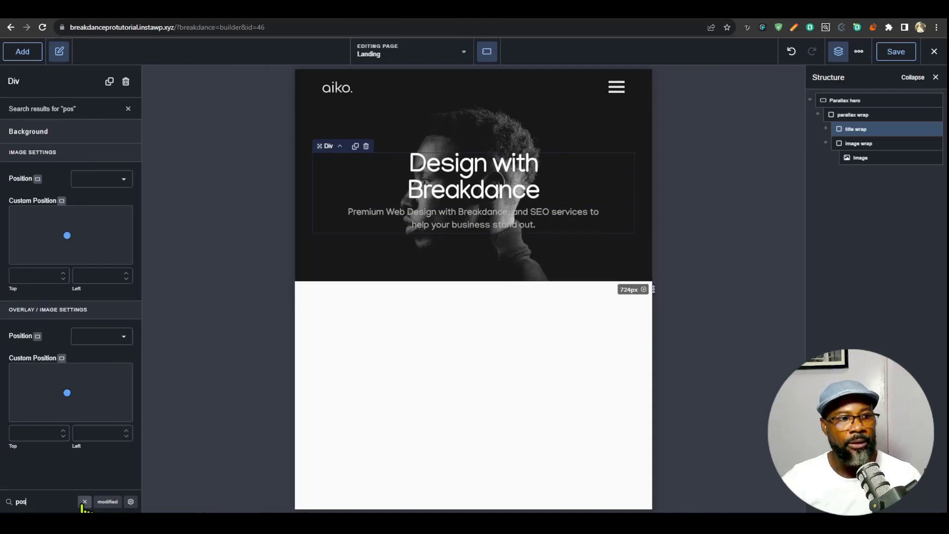
left_click(131, 502)
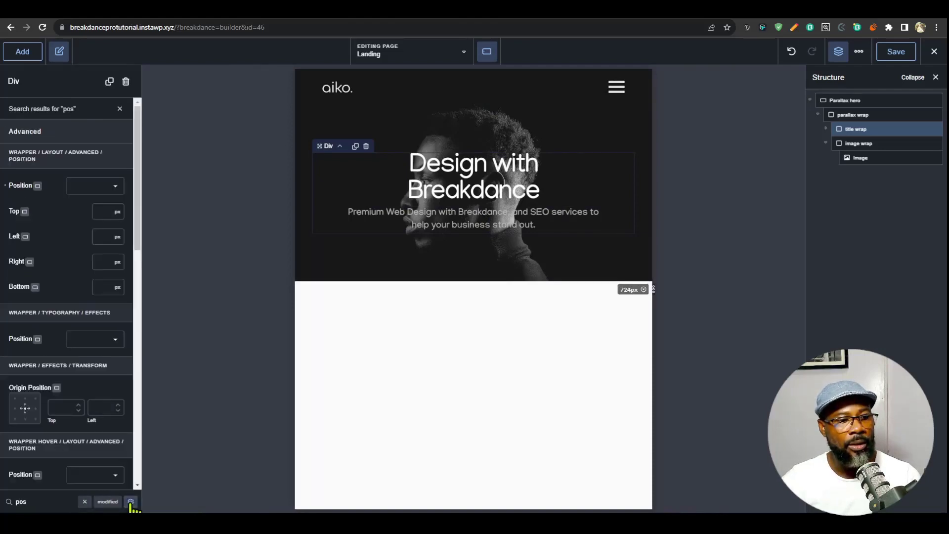
left_click(38, 197)
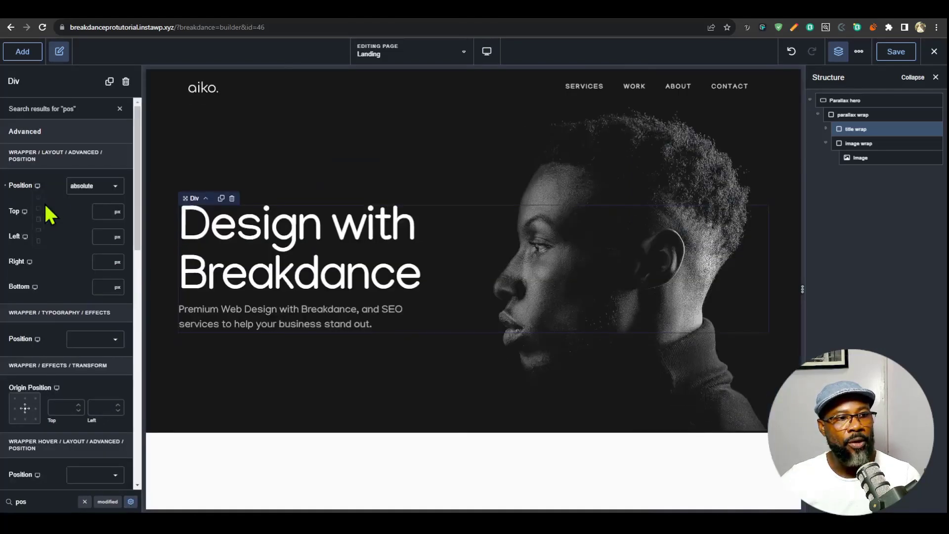
left_click(97, 187)
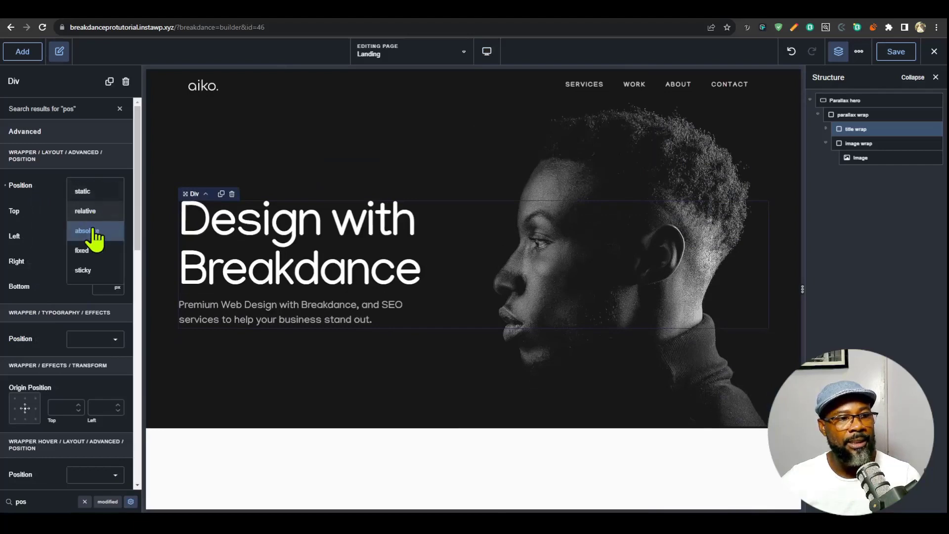
mouse_move(38, 190)
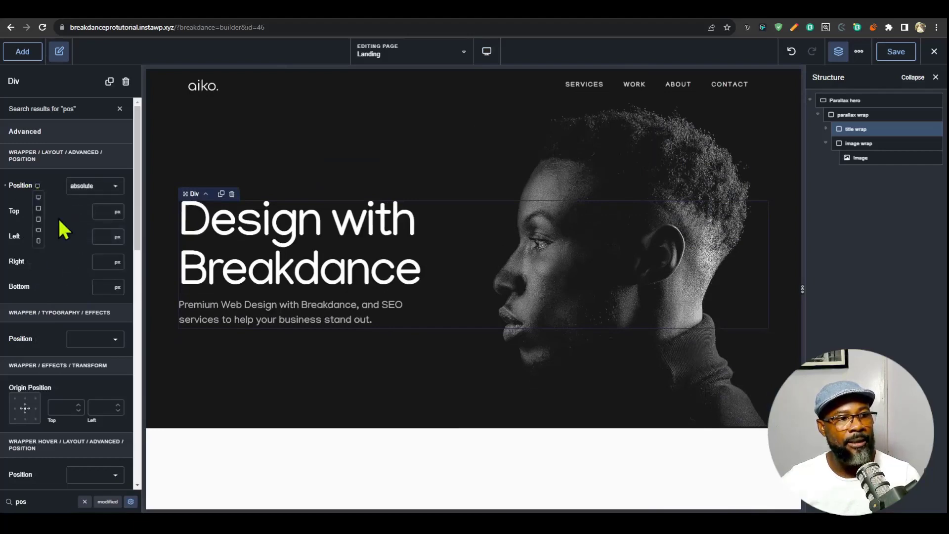
left_click(37, 218)
left_click(113, 186)
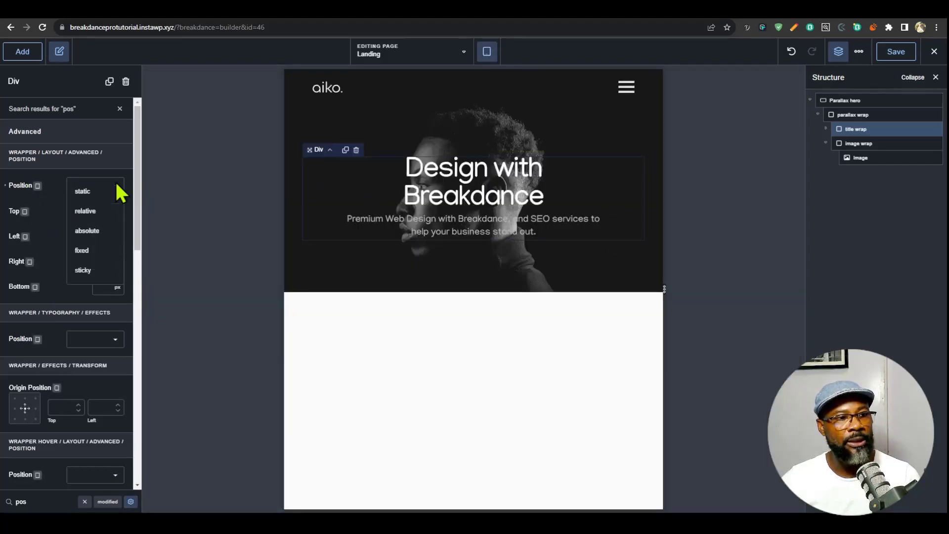
left_click(98, 194)
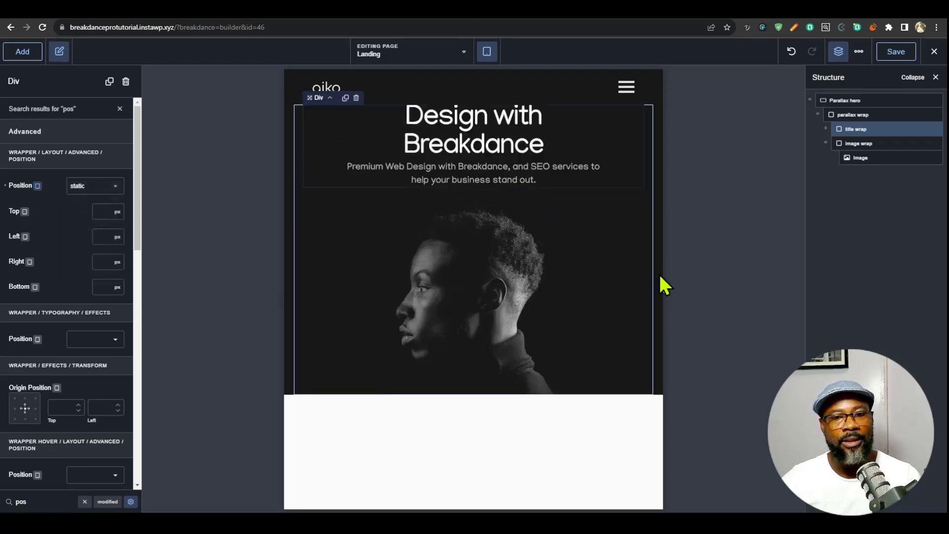
left_click_drag(664, 289, 784, 287)
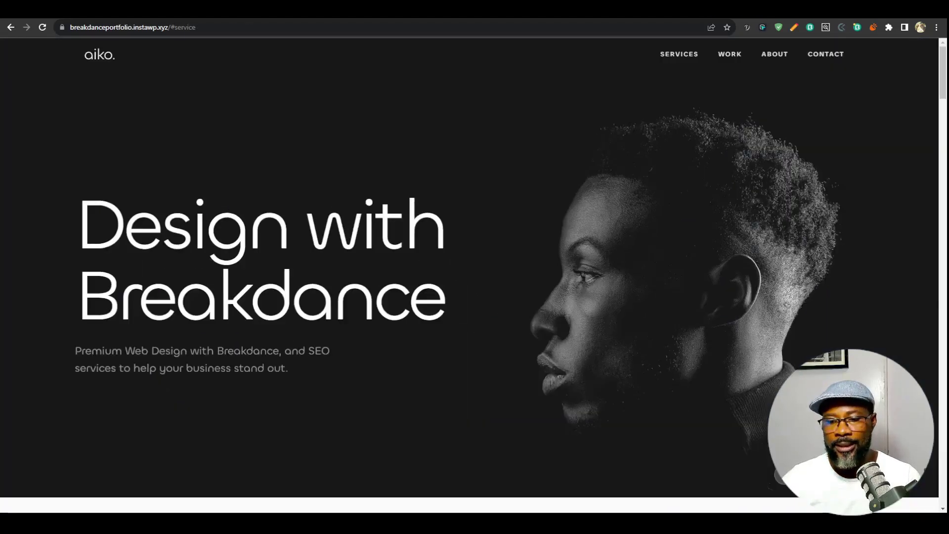
- Switch to the finished portfolio site and examine how its hero title and services link behave while scrolling
left_click(673, 9)
left_click(692, 9)
scroll(694, 232, "down", 4)
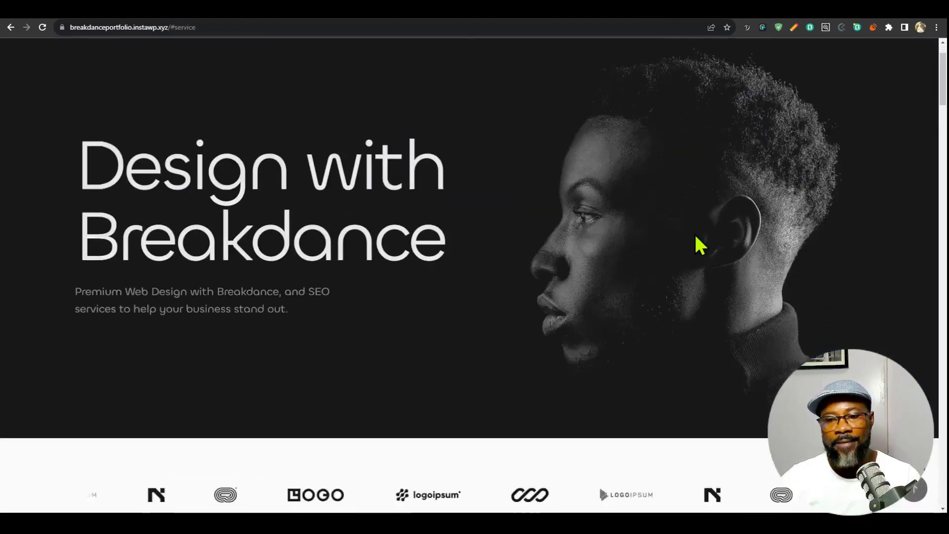
scroll(708, 303, "up", 2)
scroll(420, 211, "down", 3)
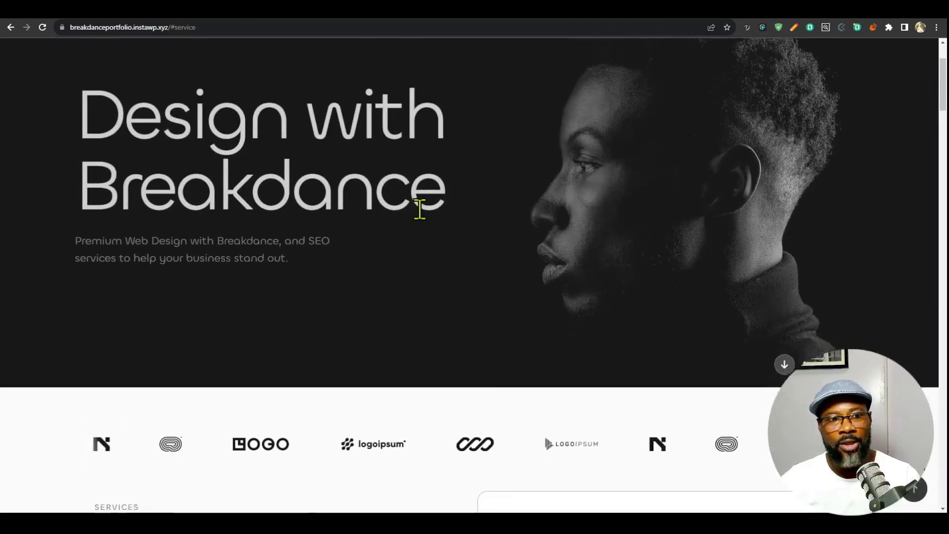
scroll(512, 226, "up", 3)
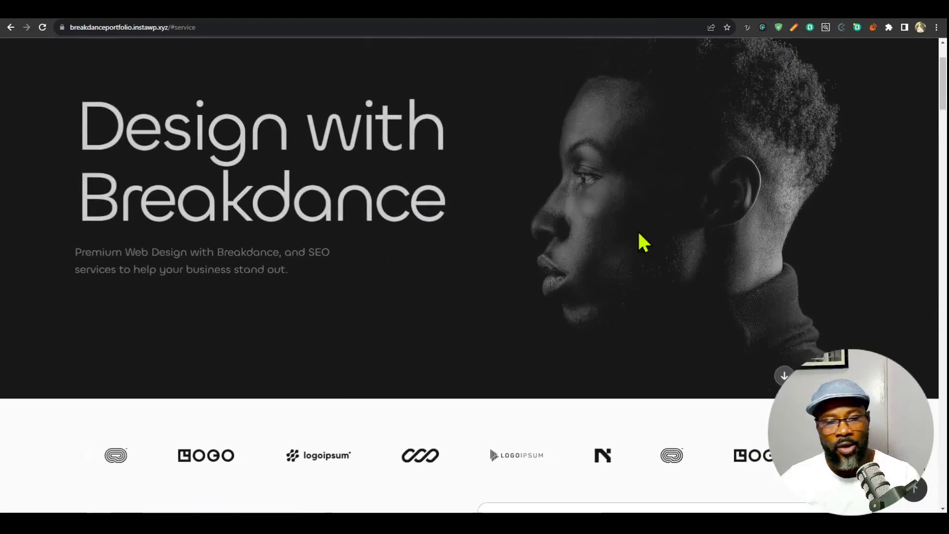
scroll(618, 247, "down", 1)
scroll(635, 225, "up", 3)
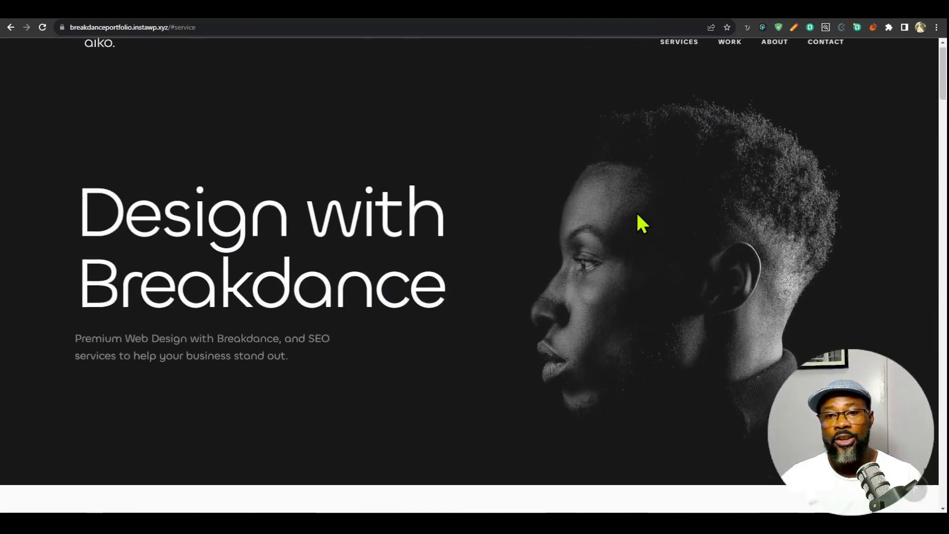
scroll(637, 218, "down", 3)
scroll(637, 215, "up", 2)
scroll(638, 217, "up", 1)
scroll(639, 220, "down", 3)
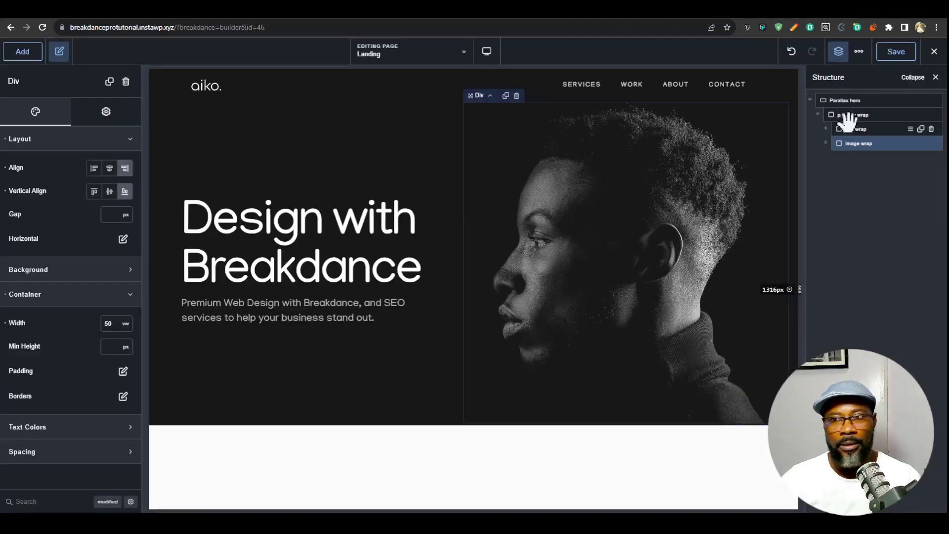
- Return to the Breakdance builder and add a Div inside the Parallax hero section, below the parallax wrap
left_click(835, 99)
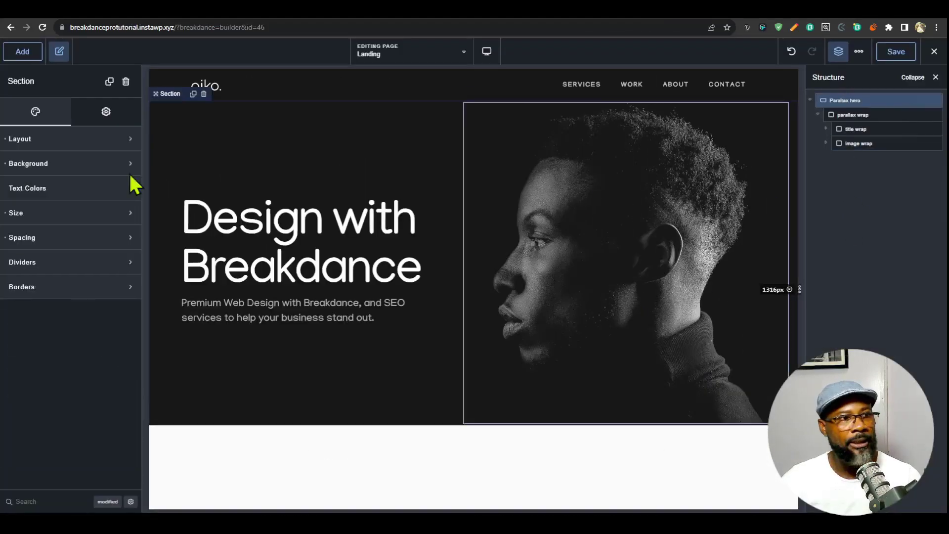
left_click(25, 51)
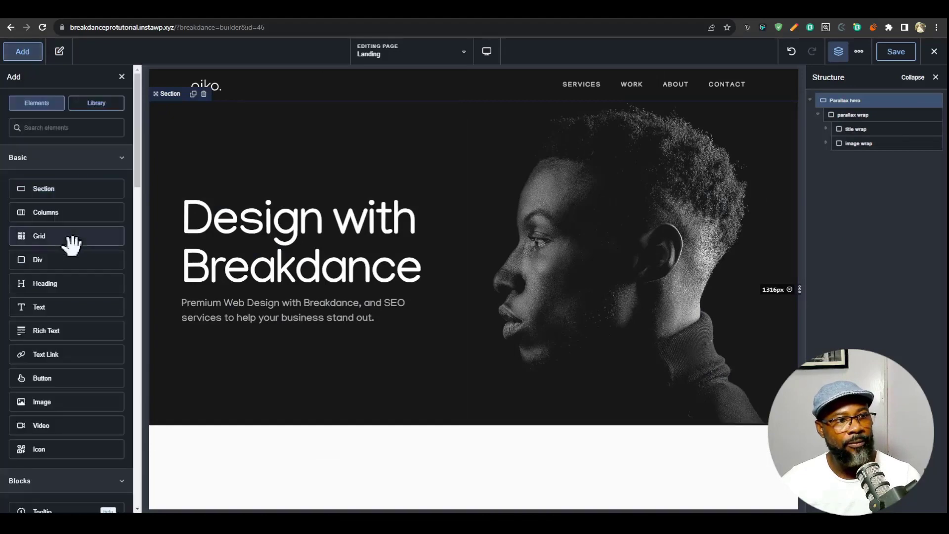
left_click(72, 257)
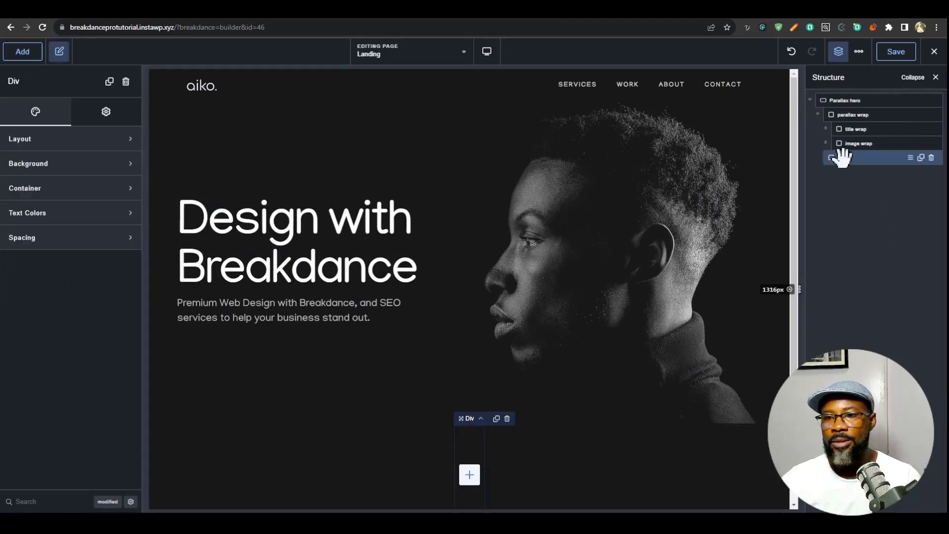
- Rename the new div as button wrap and add a Button element inside it
left_click(470, 475)
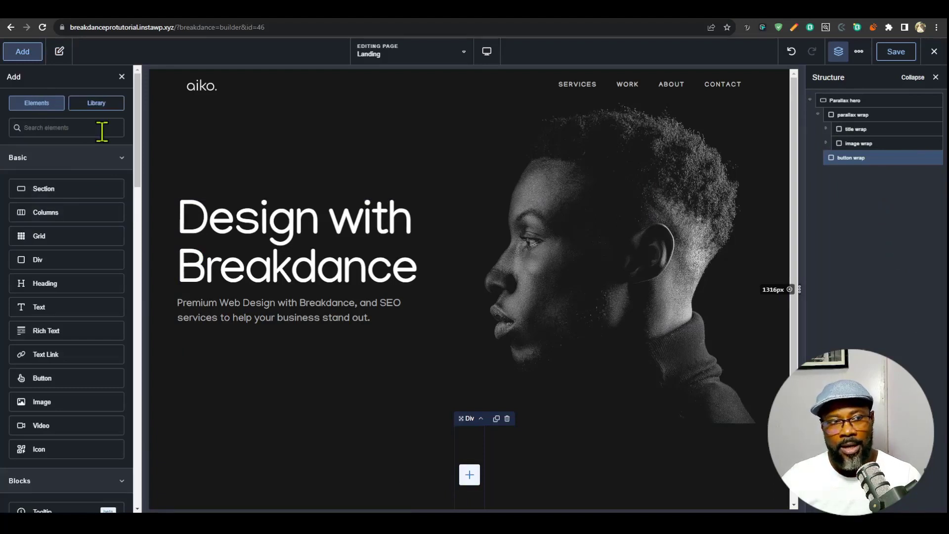
type("but")
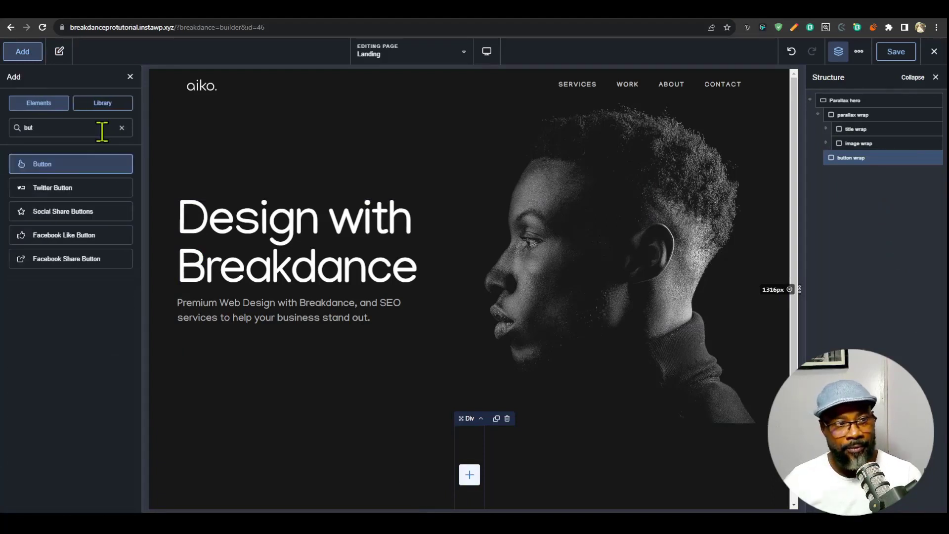
left_click(57, 165)
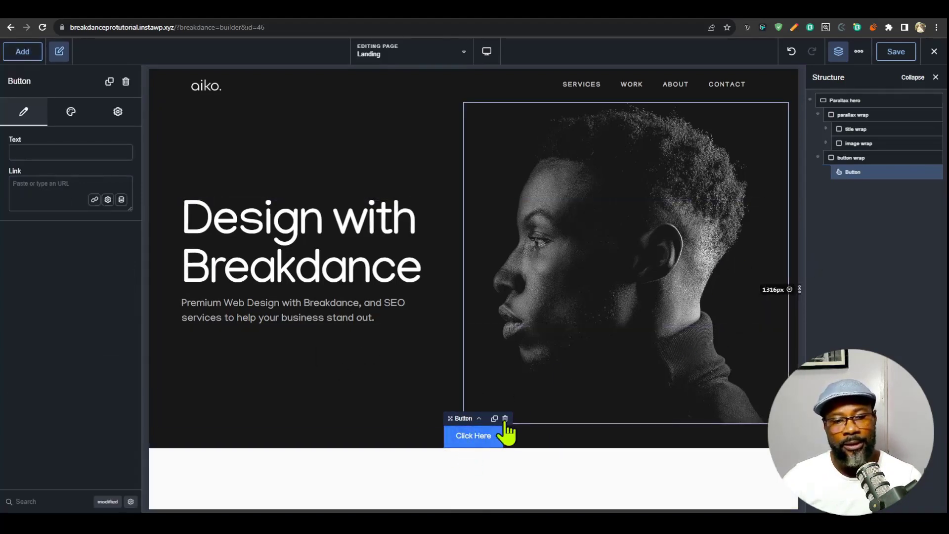
- Set the button wrap's position to absolute with a bottom offset of 20 px
left_click(872, 159)
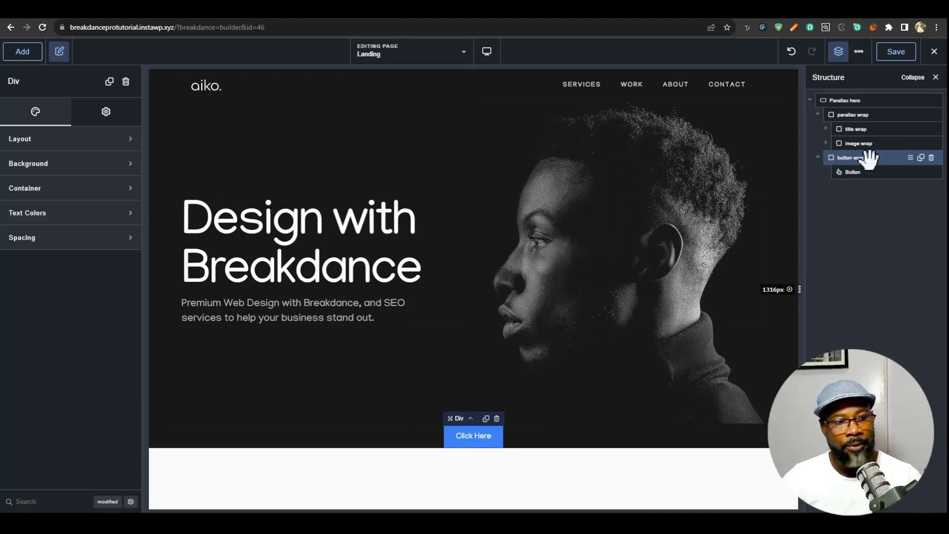
type("pos")
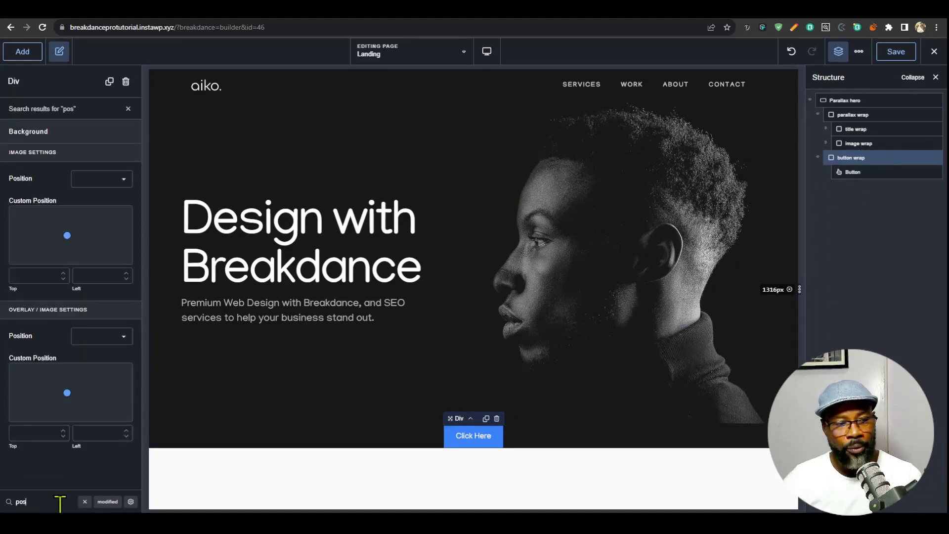
left_click(131, 502)
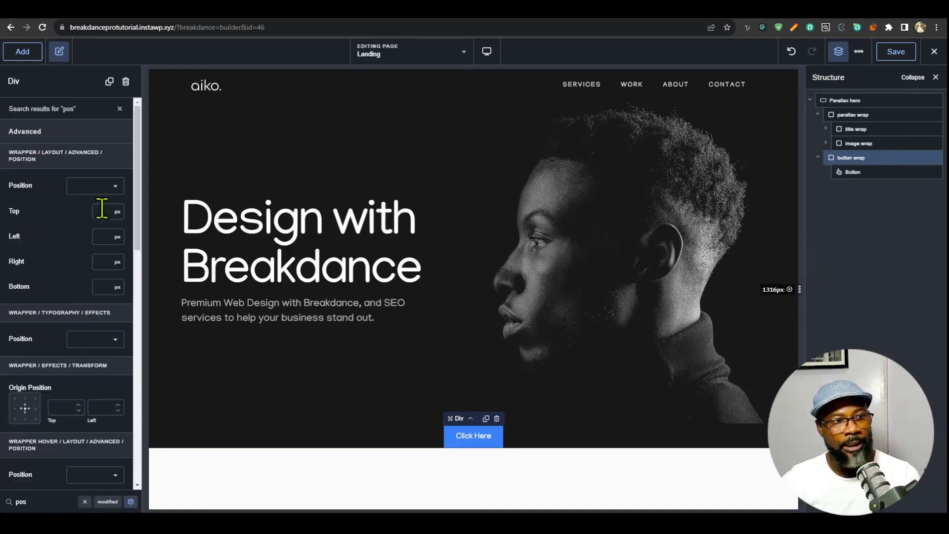
left_click(107, 194)
left_click(103, 232)
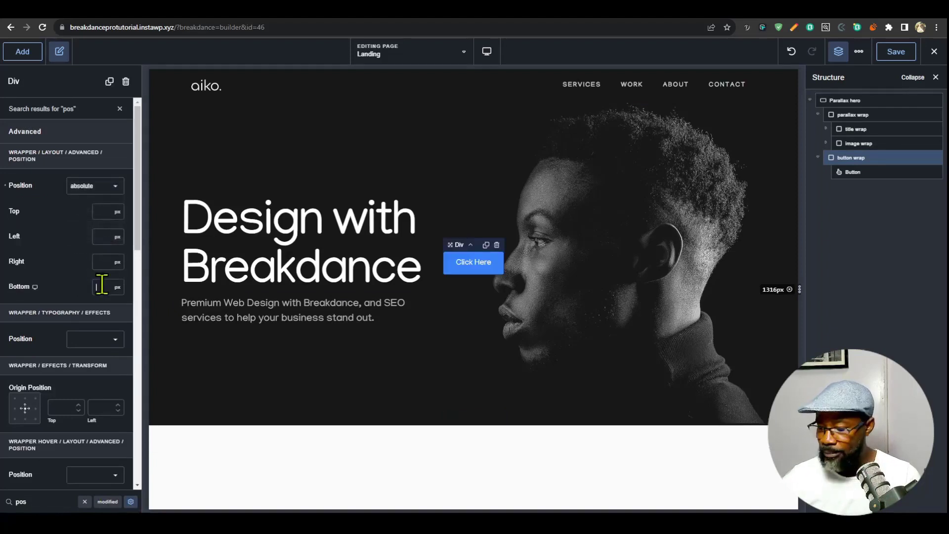
type("20")
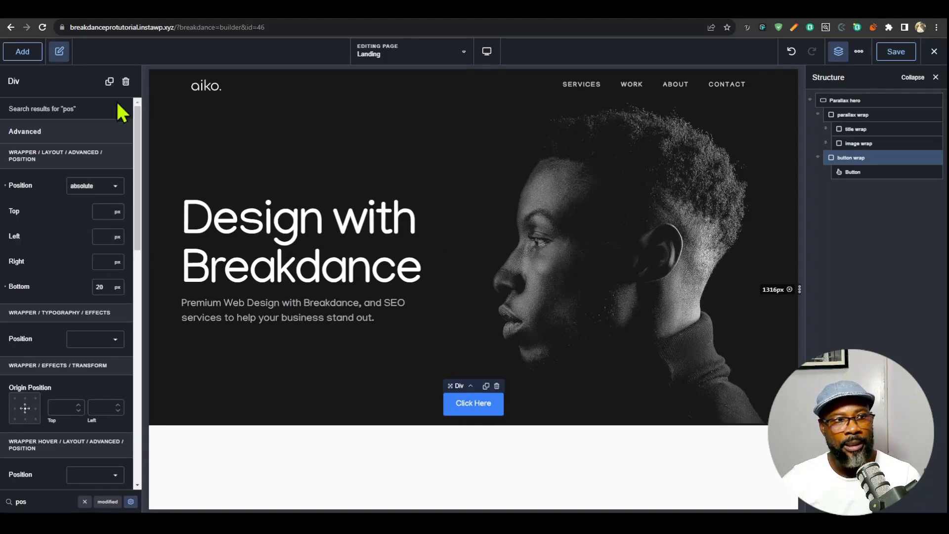
left_click(119, 108)
- Set the button wrap's container width to the custom value var(--site-width), copied from the title wrap
left_click(72, 188)
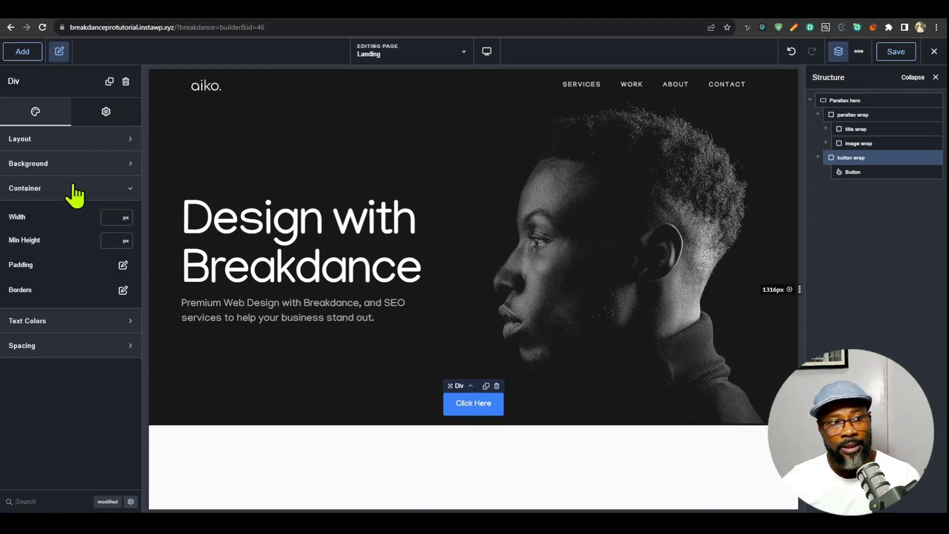
left_click(124, 217)
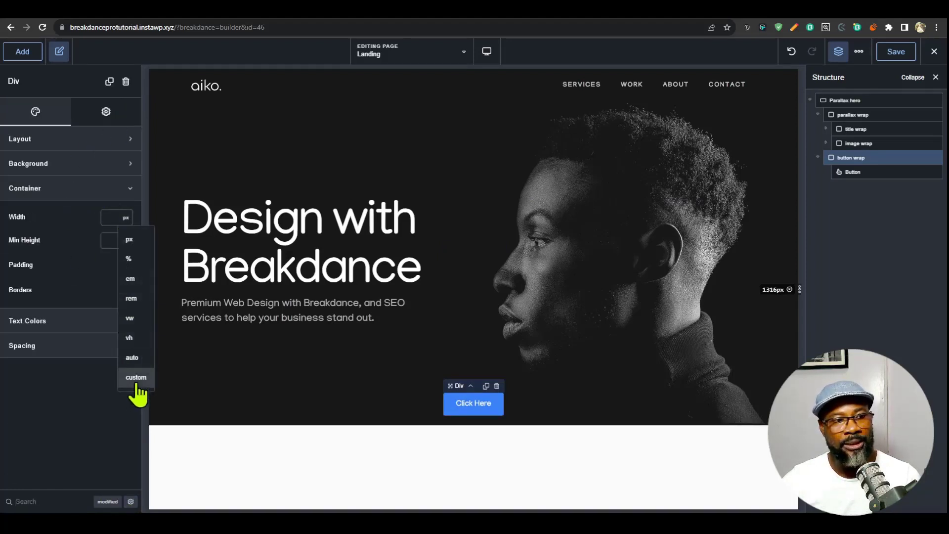
left_click(132, 377)
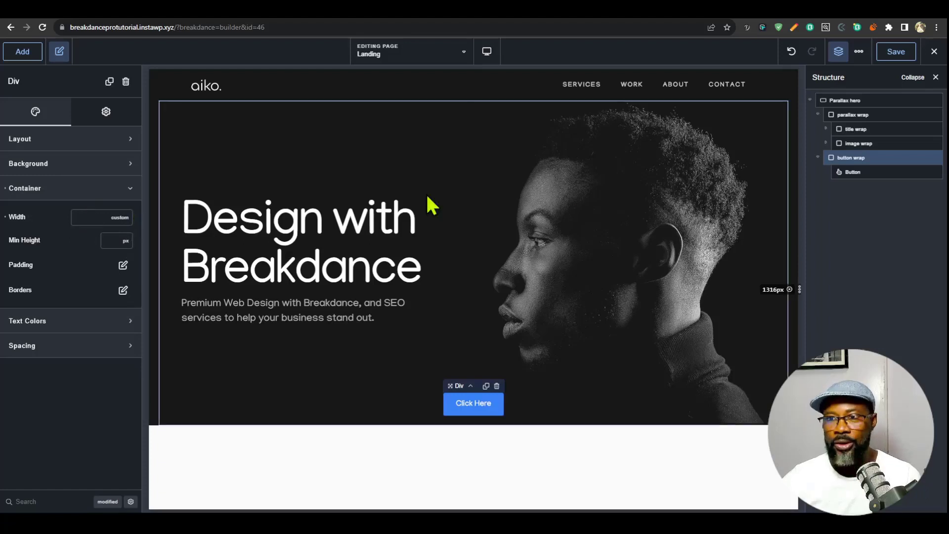
left_click(873, 129)
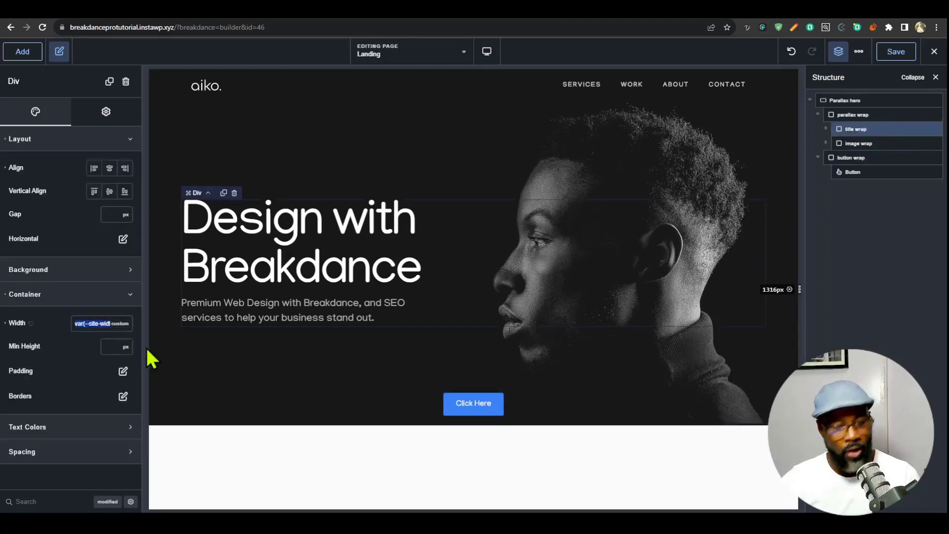
left_click(863, 157)
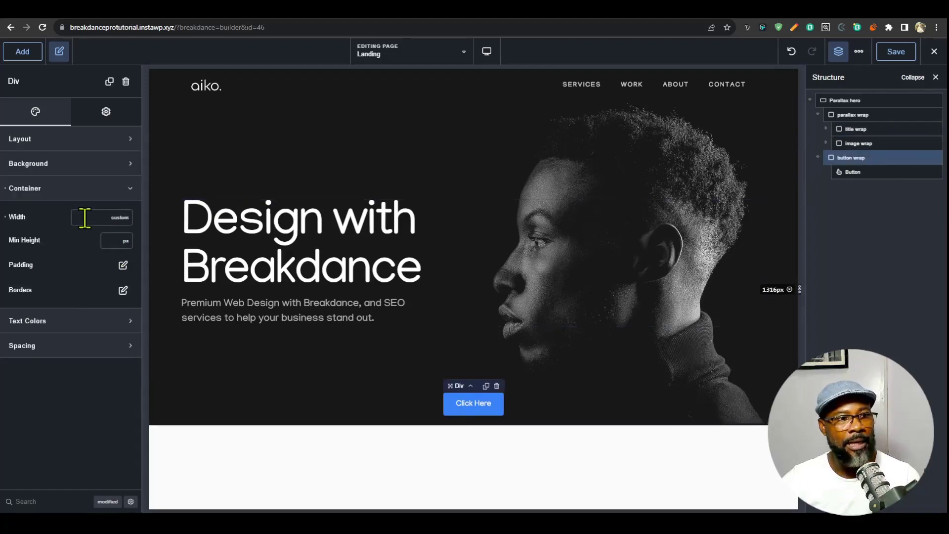
type("var(--site-width)")
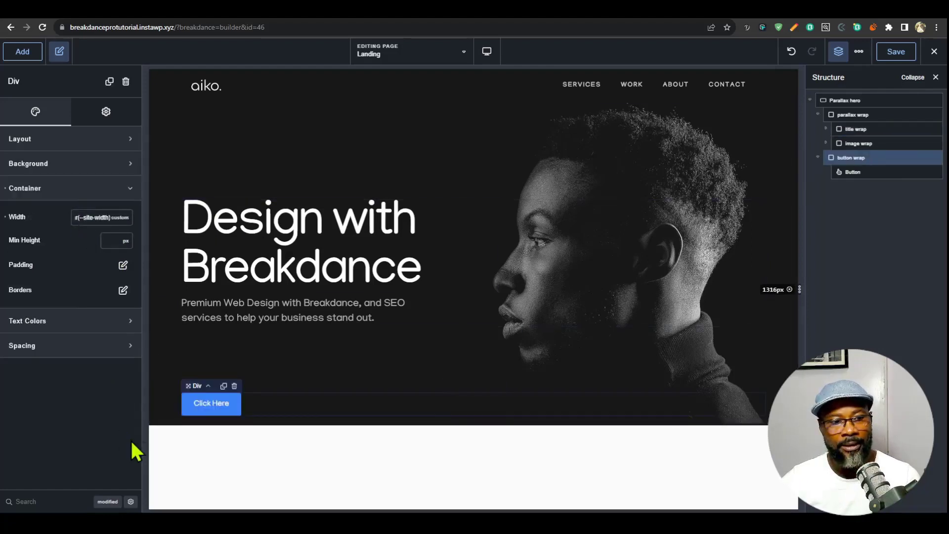
- Align the button wrap's contents to the right in its layout
left_click(84, 140)
left_click(125, 169)
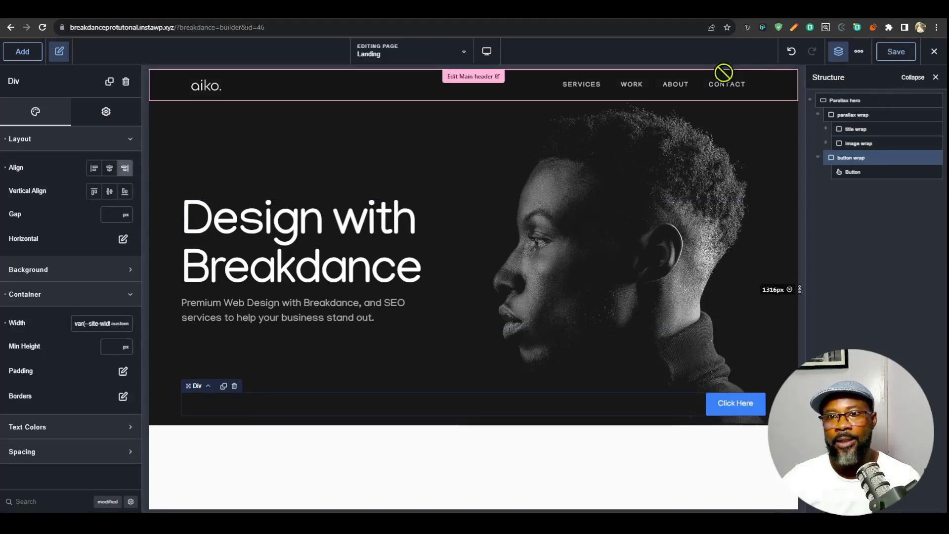
left_click(934, 52)
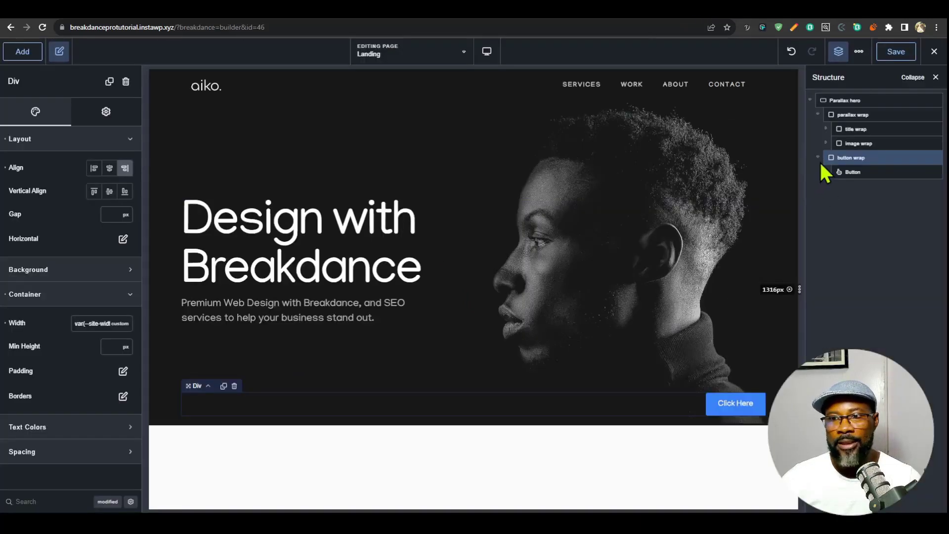
- Copy the file URL of the home-hero-mobile.webp image from the media library, starting from the image wrap's Image element
left_click(850, 144)
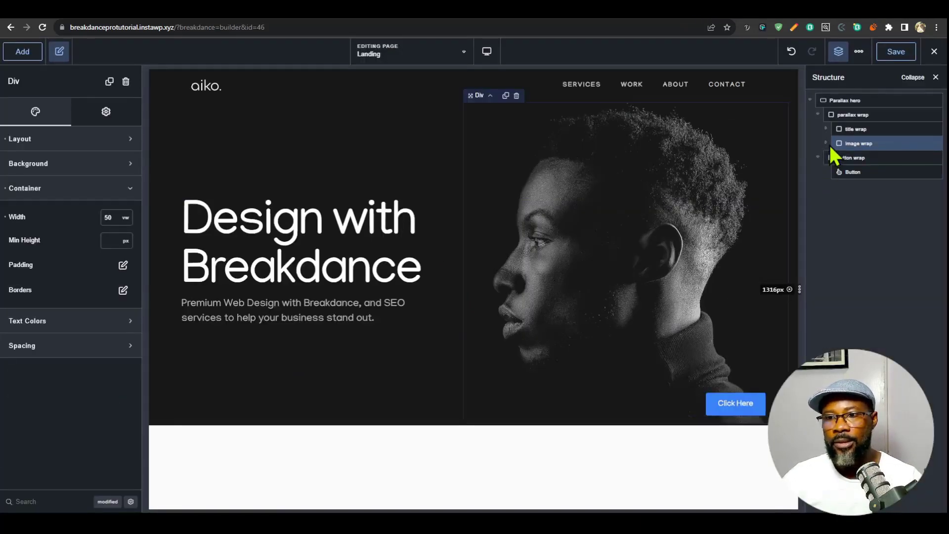
left_click(826, 144)
left_click(869, 157)
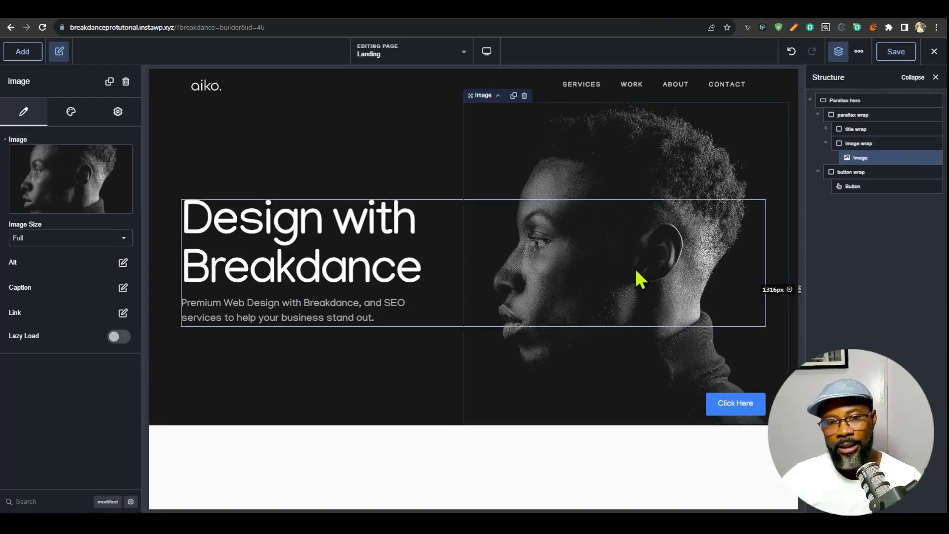
left_click(56, 196)
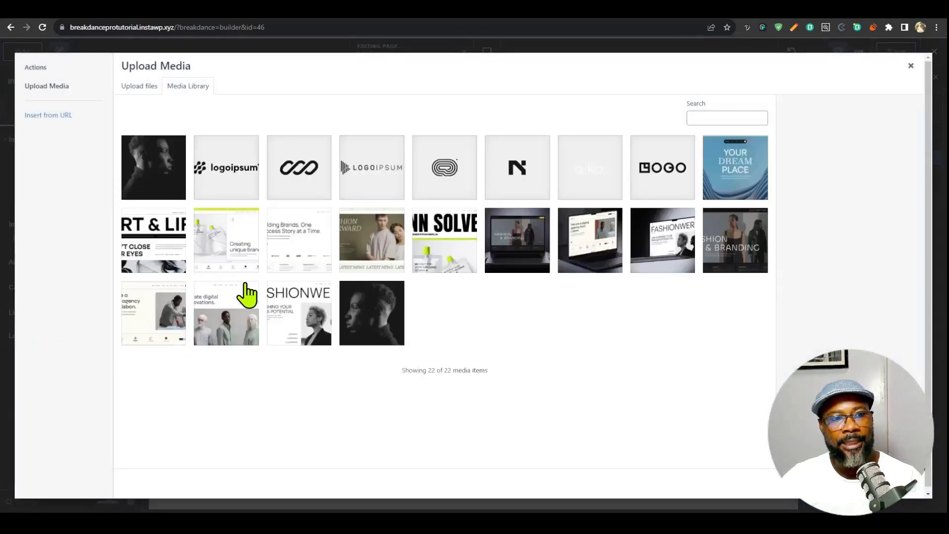
left_click(377, 337)
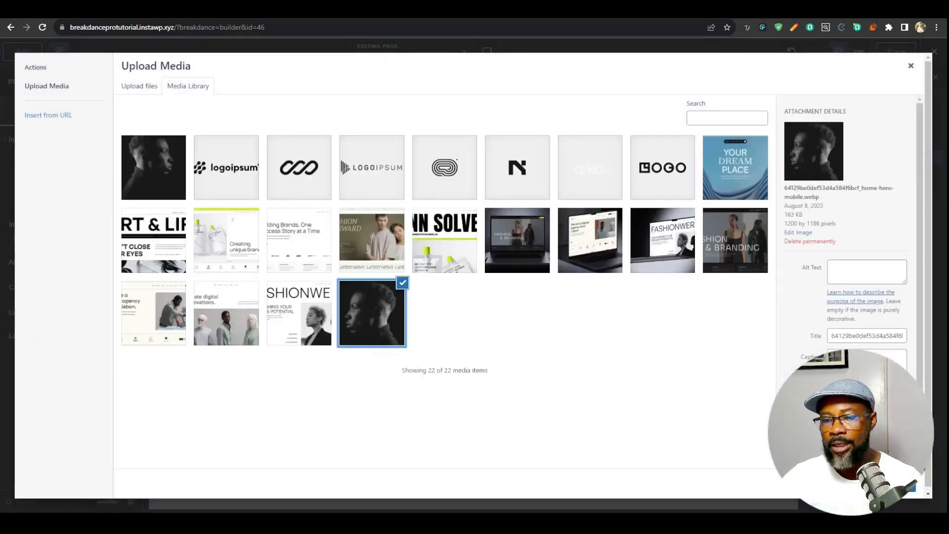
left_click(910, 68)
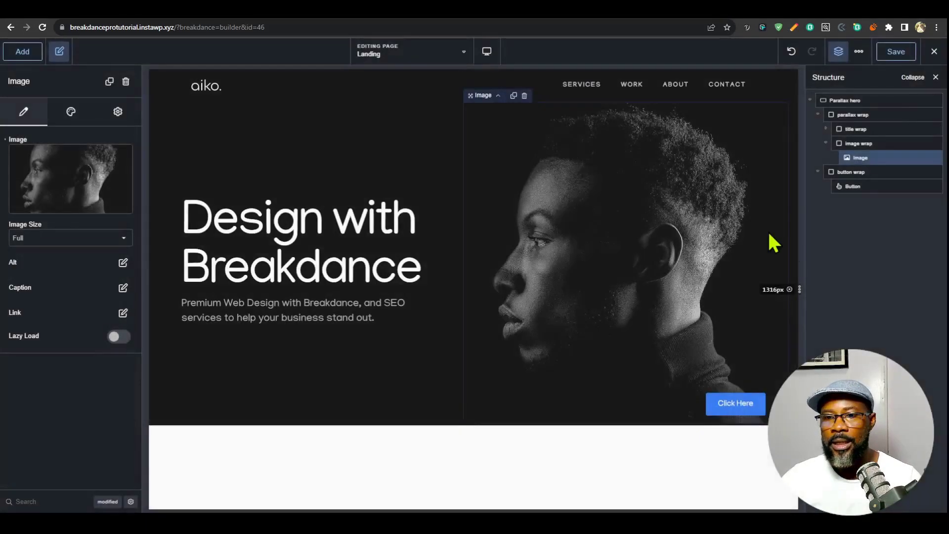
- Add an HTML IMG element to the image wrap and delete the original Image element above it
left_click(23, 51)
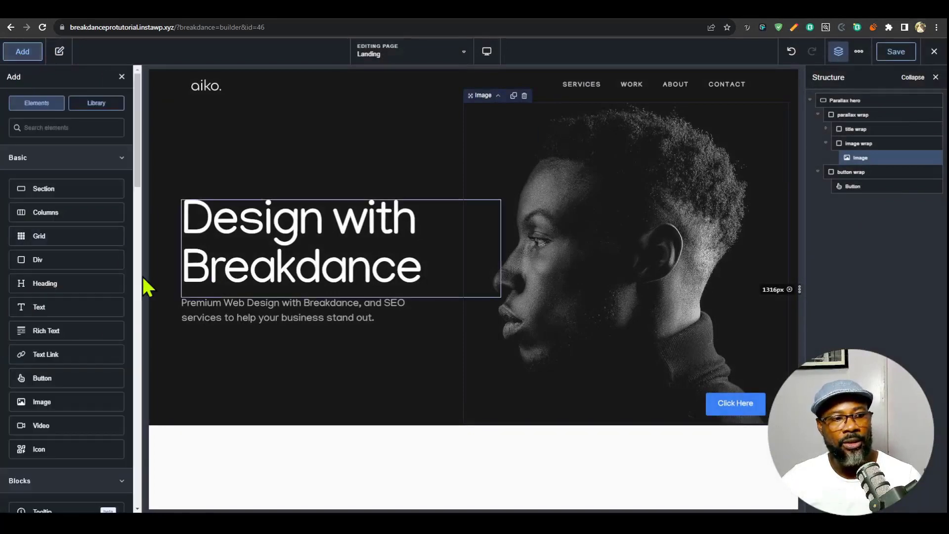
type("html")
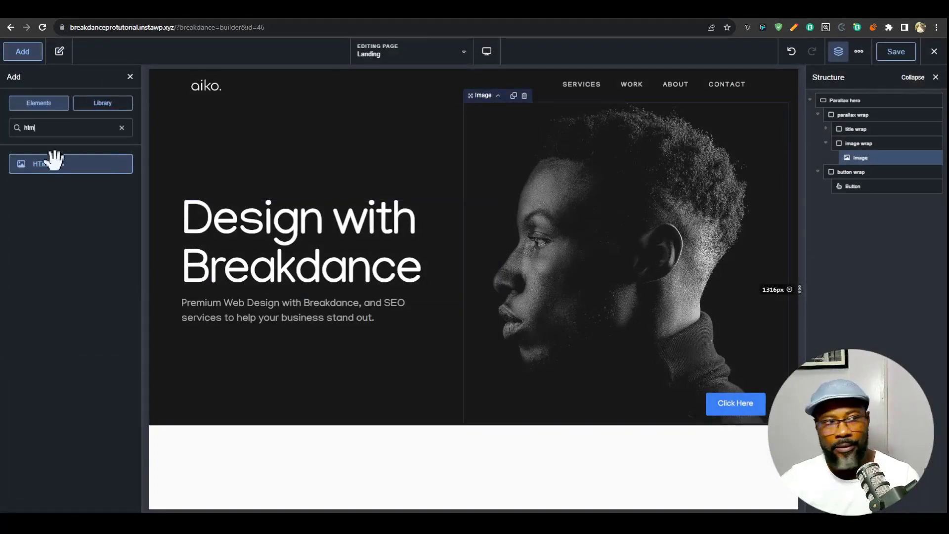
left_click(50, 164)
left_click(890, 158)
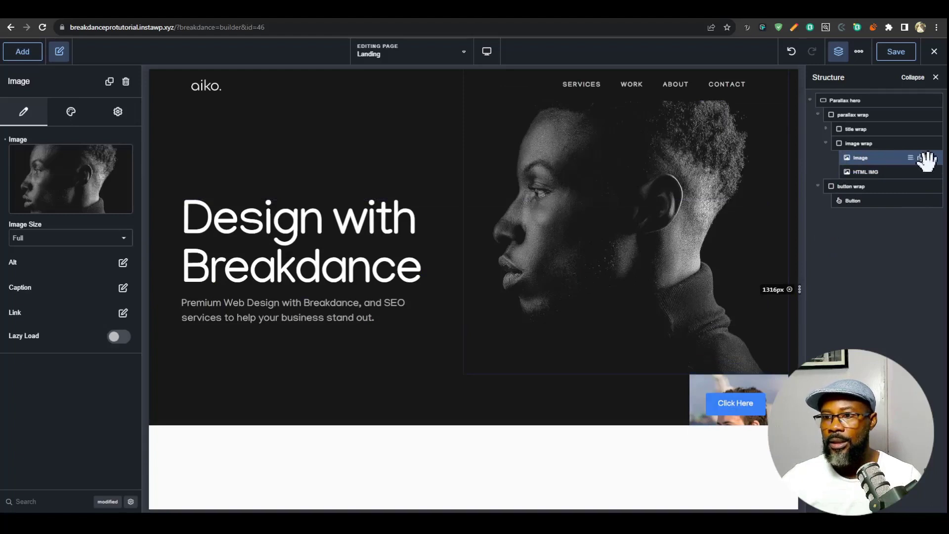
left_click(932, 158)
left_click(875, 157)
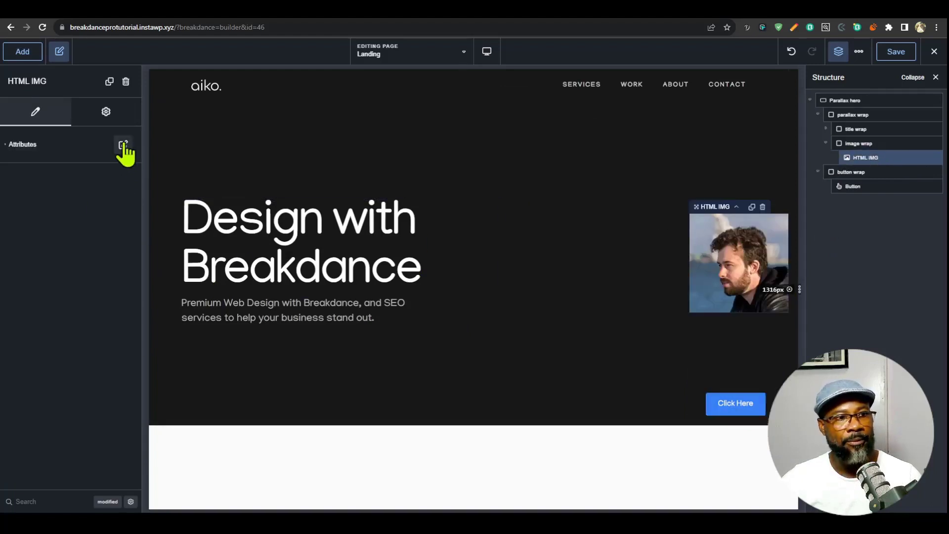
- Set the HTML IMG's src attribute to the copied home-hero-mobile.webp URL and clear its alt text
left_click(123, 144)
left_click(85, 218)
key("ctrl+a")
type("https://breakdanceprotutorial.instawp.xyz/wp-content/uploads/2023/07/64129be0def53d4a584f6bcf_home-hero-mobile.webp")
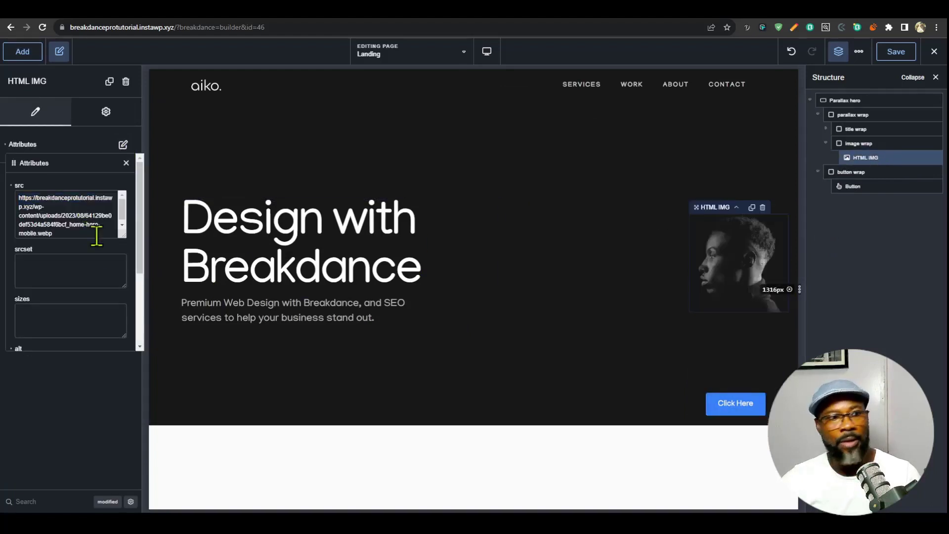
scroll(84, 284, "down", 2)
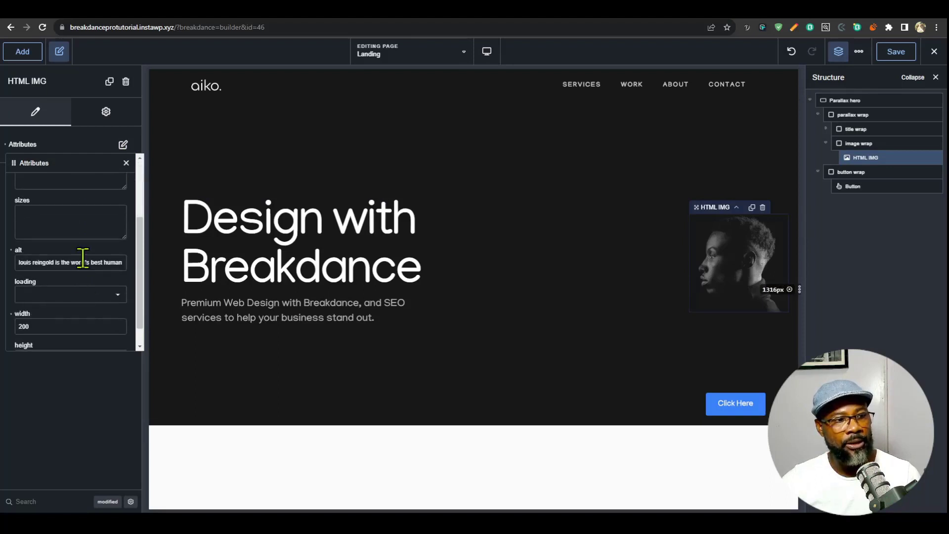
key("BackSpace")
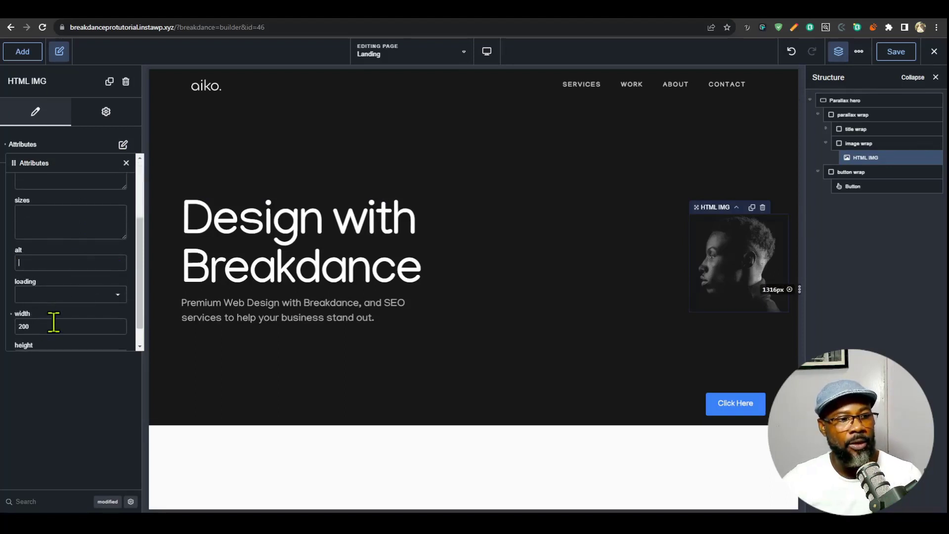
- Replace the HTML IMG's width attribute with 100% and set its height attribute to 100%
scroll(53, 322, "down", 1)
left_click(11, 290)
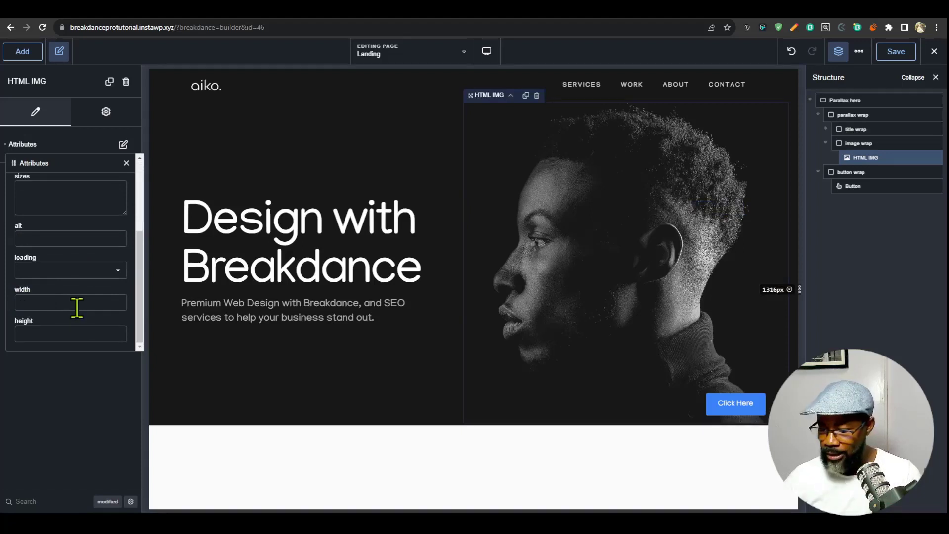
type("100%")
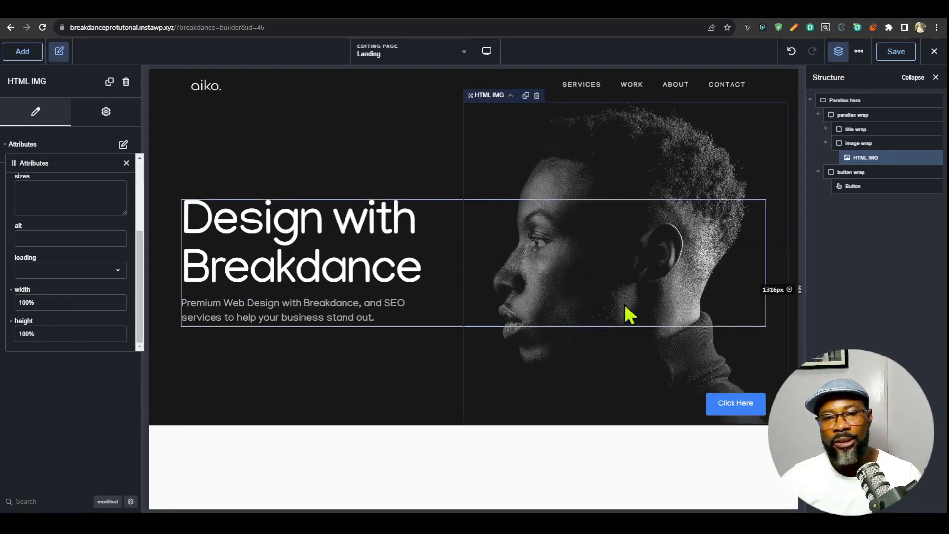
left_click(121, 144)
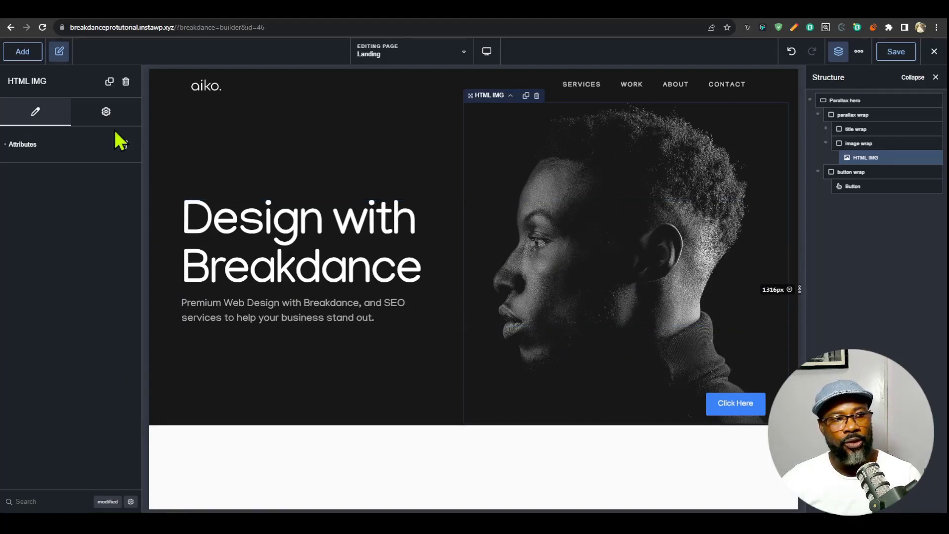
- Add custom CSS to the HTML IMG element that sets height: 100% on %%SELECTOR%%
left_click(106, 111)
left_click(97, 141)
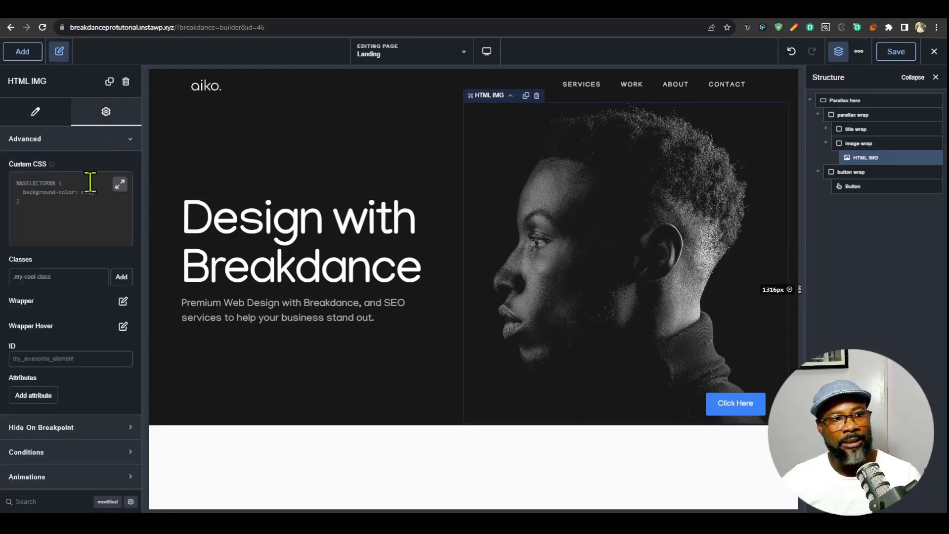
left_click(119, 184)
type("%%SELECTOR%%{")
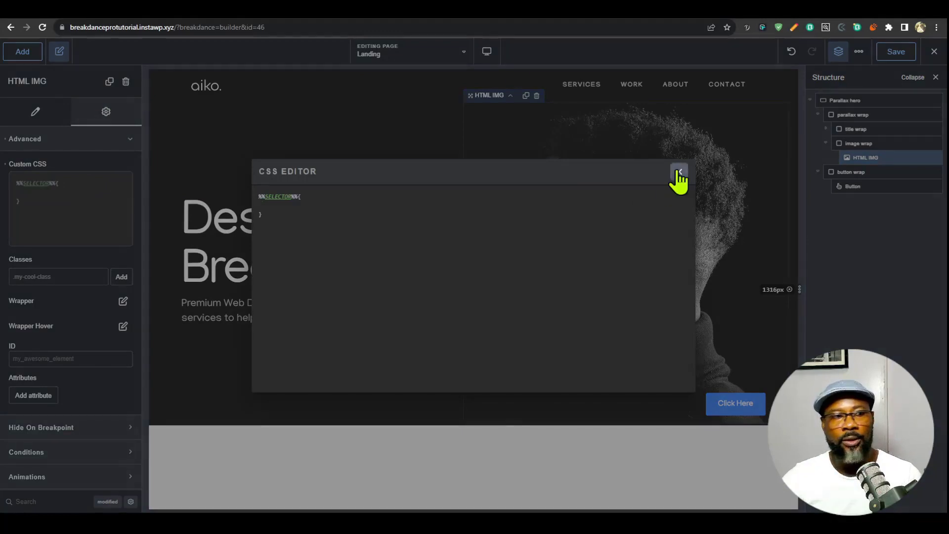
left_click(679, 172)
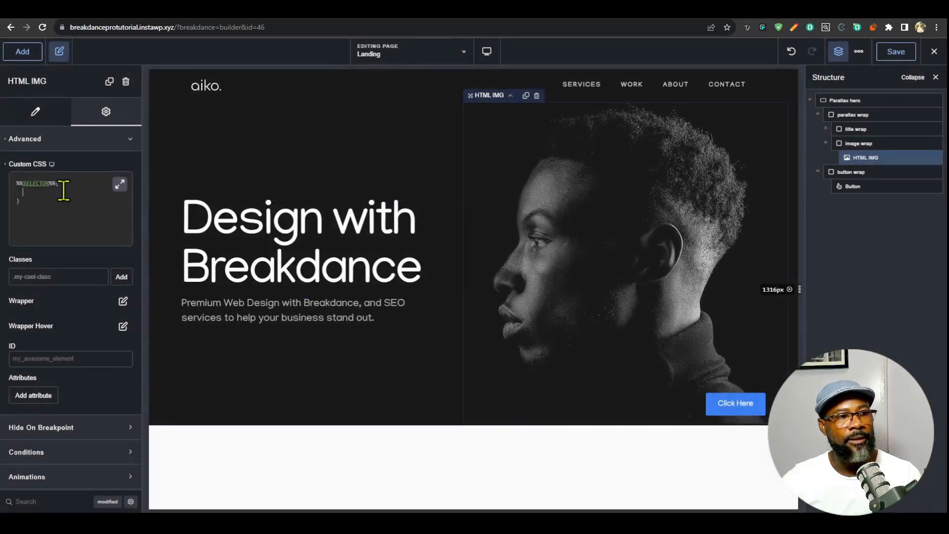
type("height: 100")
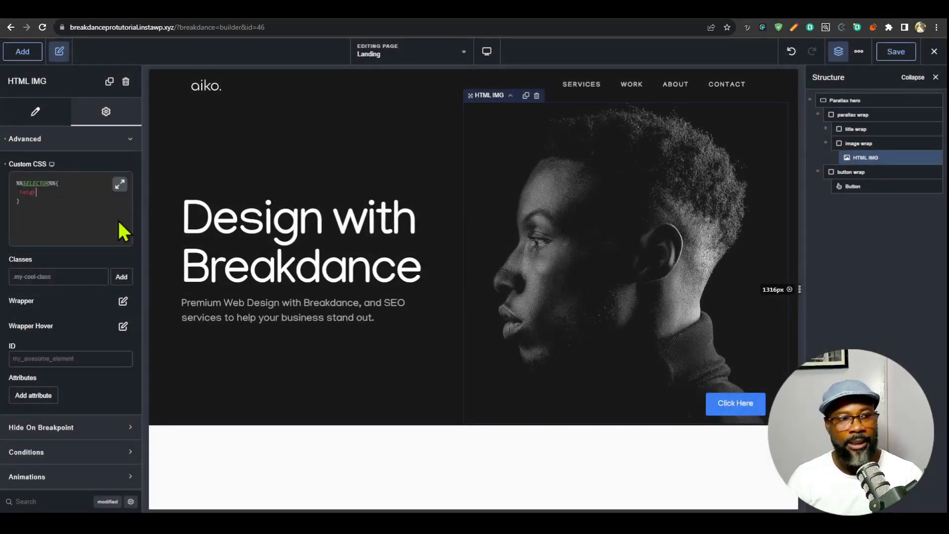
type("%;")
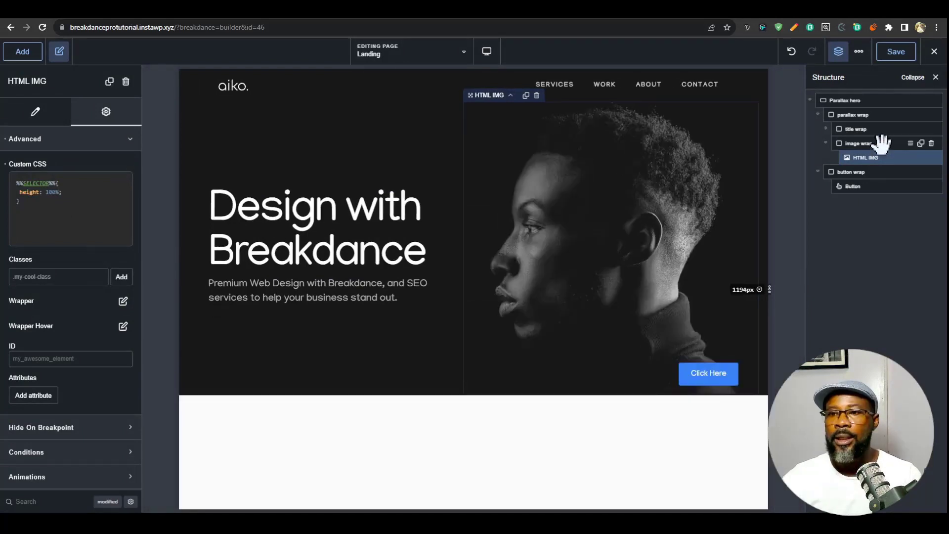
- Clear the height rule and all other custom CSS from the image wrap Div
left_click(874, 143)
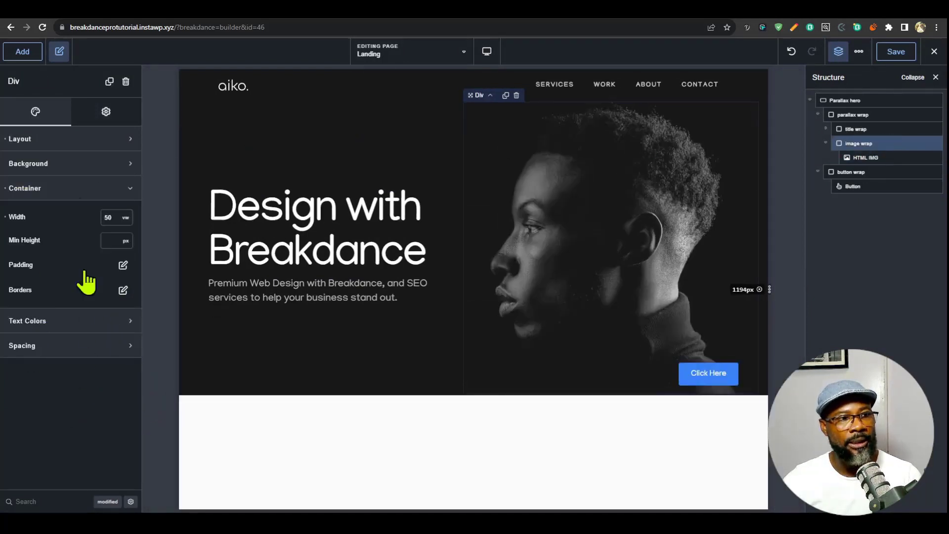
left_click(102, 113)
left_click(93, 139)
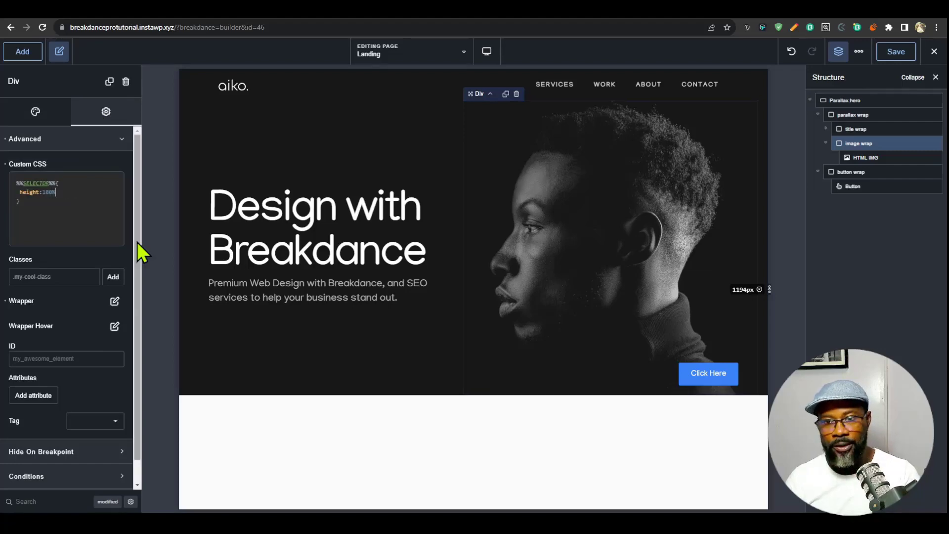
left_click_drag(60, 192, 2, 195)
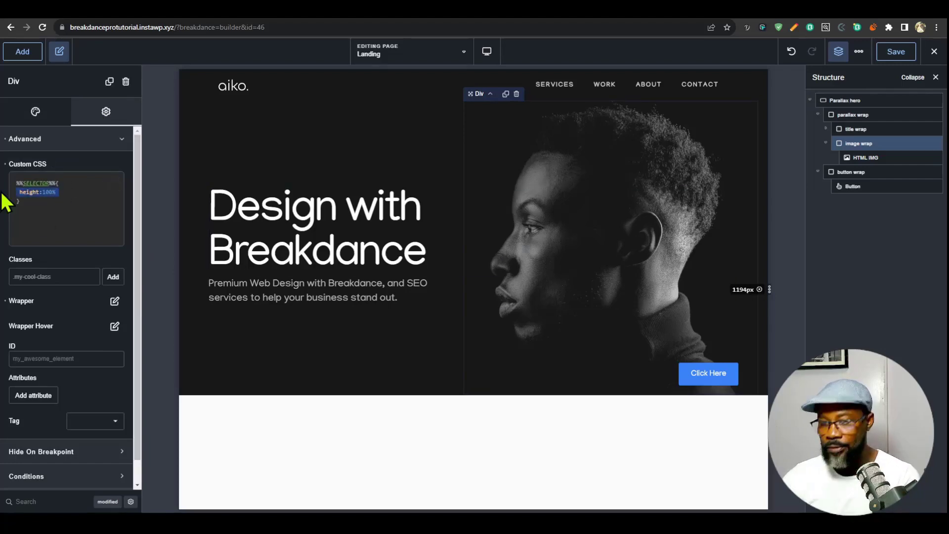
left_click(65, 212)
key("ctrl+a")
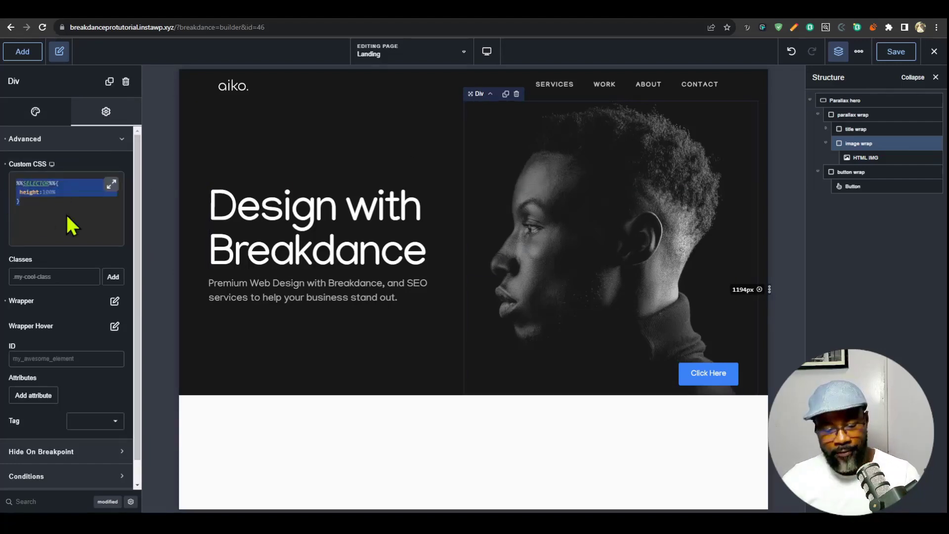
key("BackSpace")
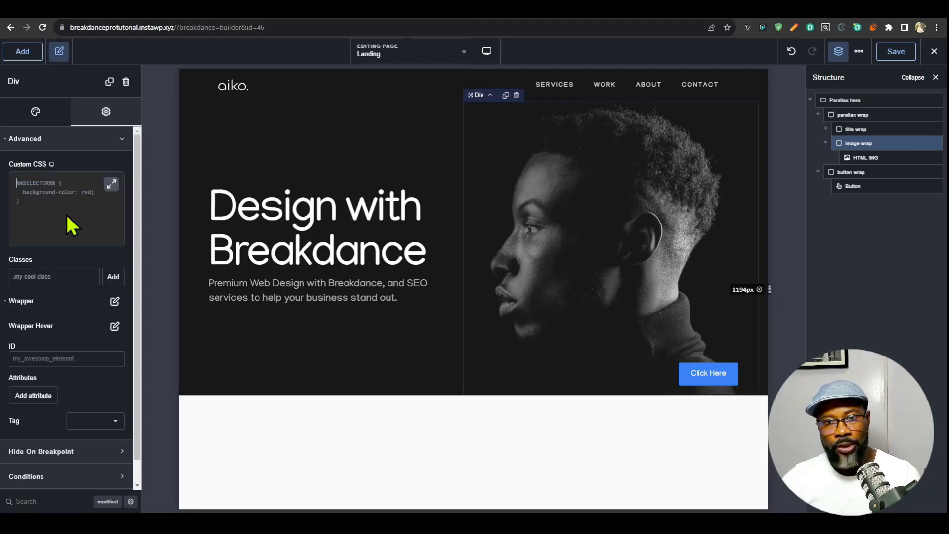
- Switch the height in the image wrap's wrapper size settings to percent and save the page
left_click(114, 302)
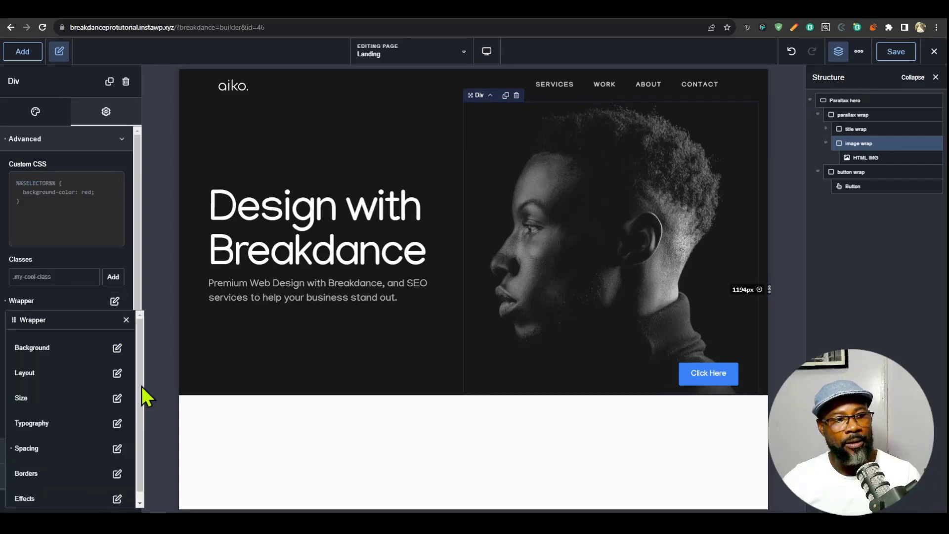
left_click(117, 399)
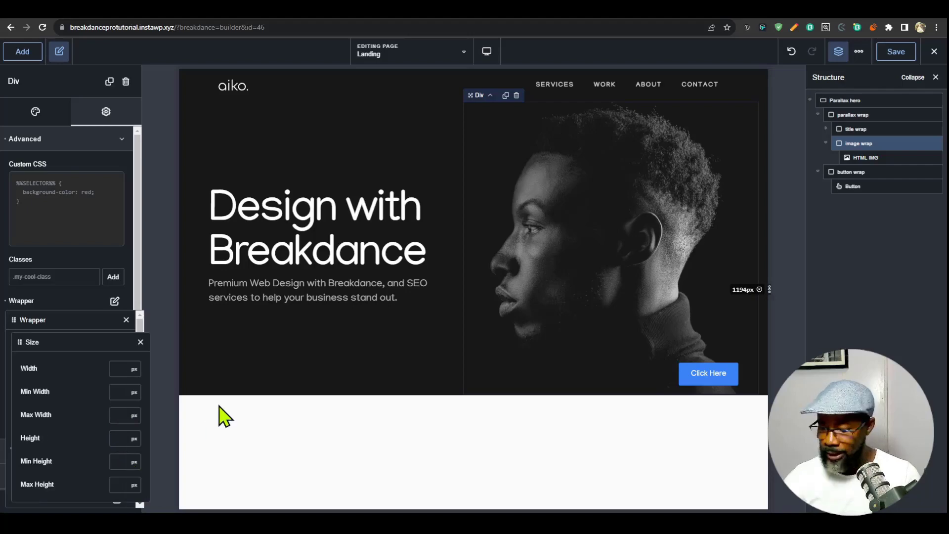
left_click(133, 439)
left_click(138, 381)
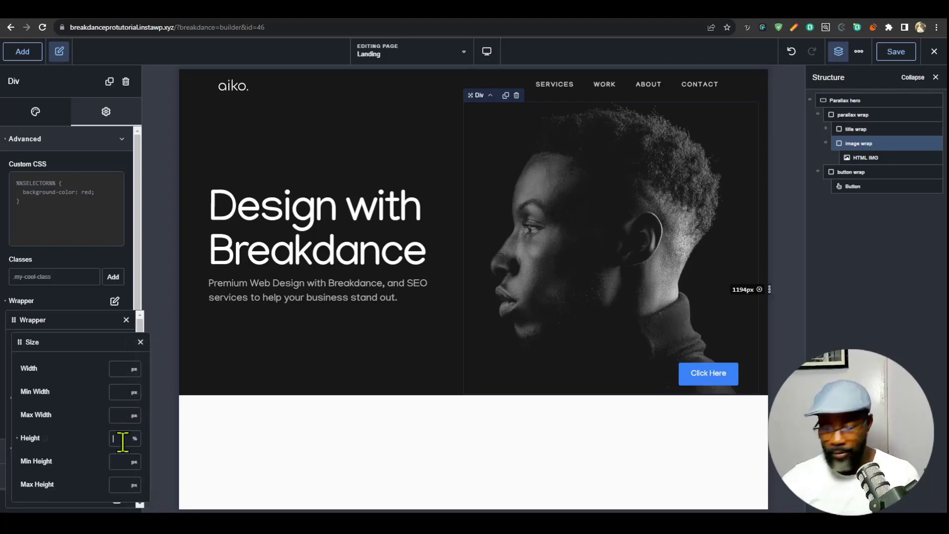
left_click(896, 51)
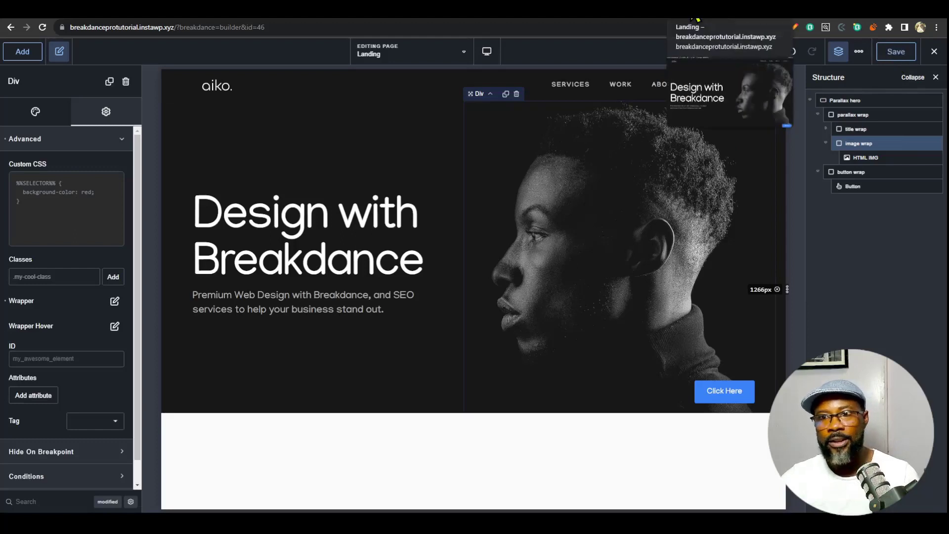
- Reload the live Landing page and check the hero in responsive mode, widened to 2086 px
left_click(698, 20)
key("F5")
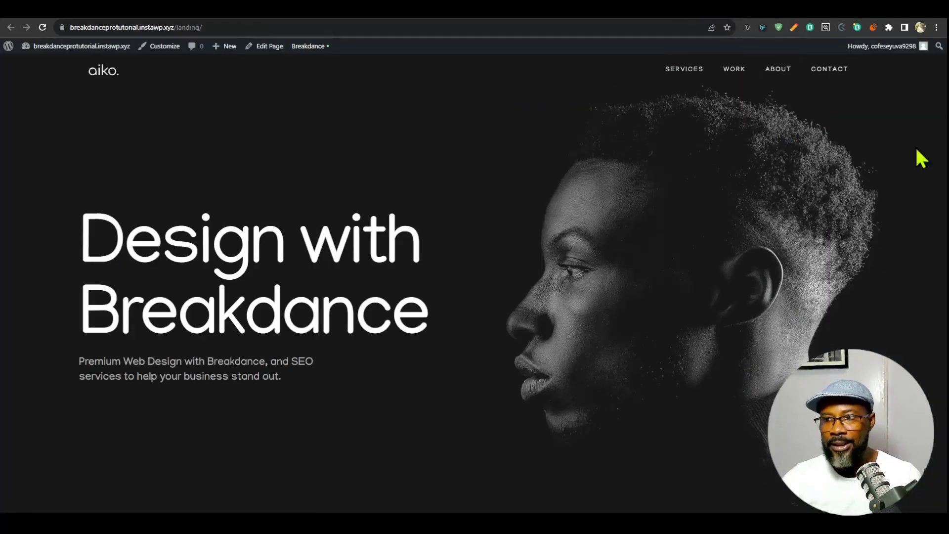
key("F12")
left_click_drag(579, 205, 907, 301)
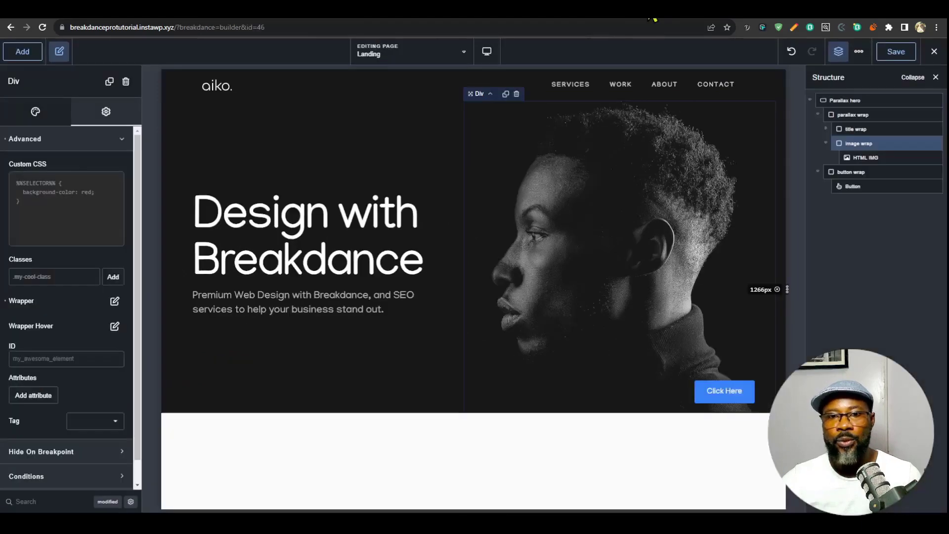
- Add object-fit: contain and object-position: bottom to the HTML IMG's custom CSS and save the page
left_click(650, 267)
left_click(636, 173)
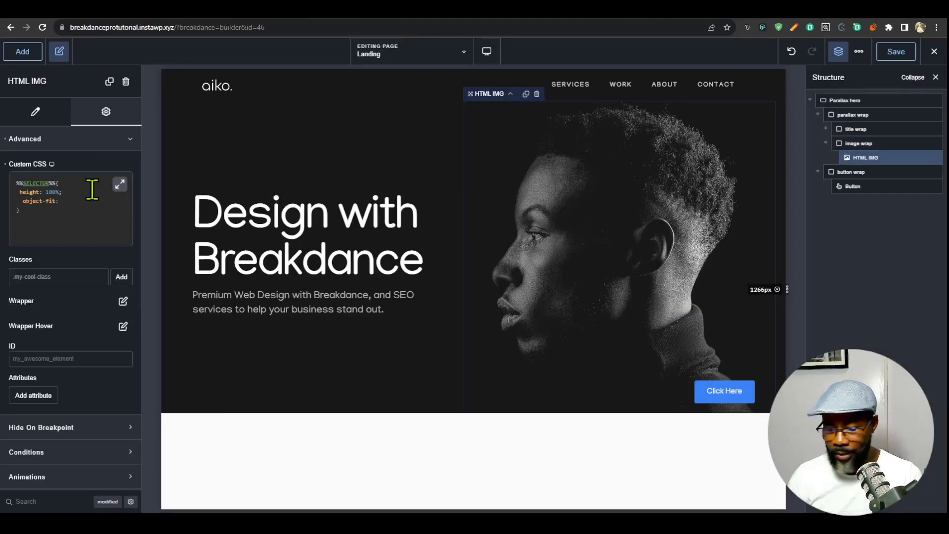
type("tain;")
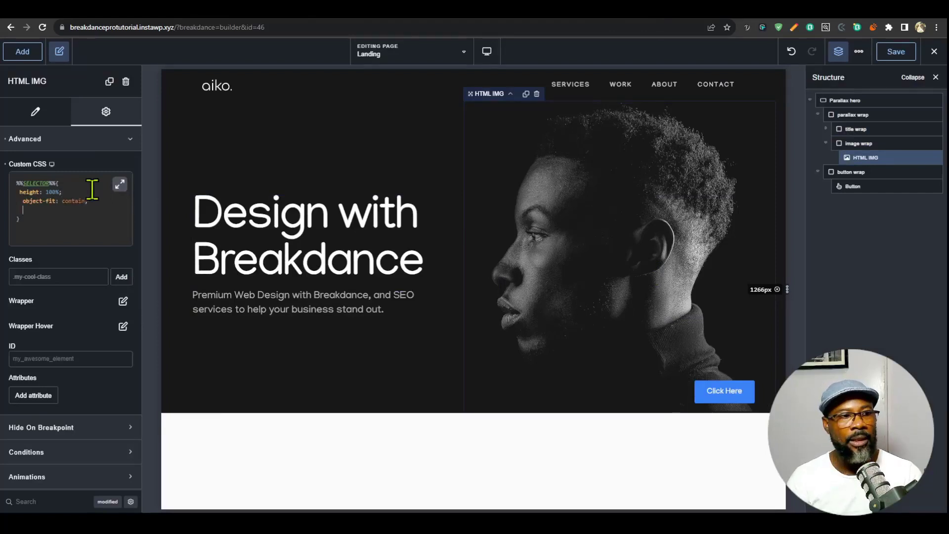
type("    object-position: ")
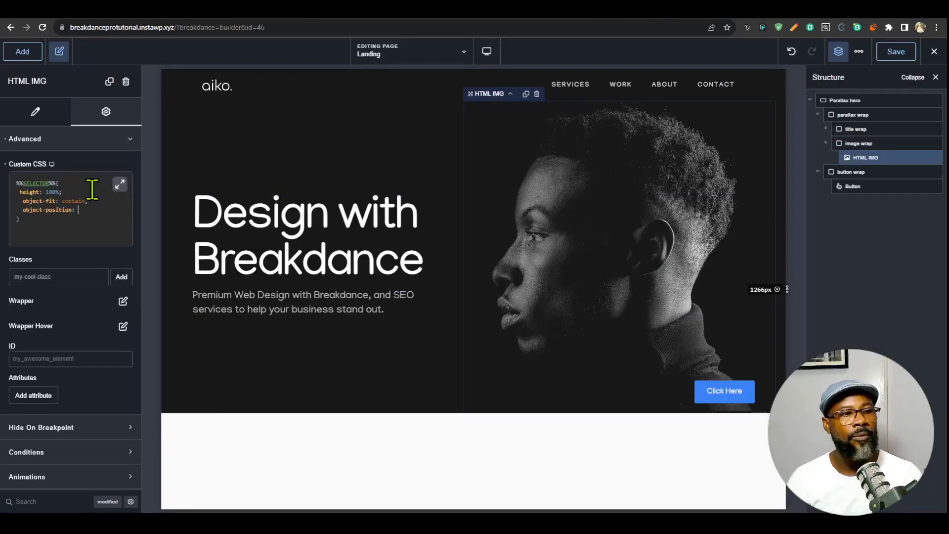
type("bottom;")
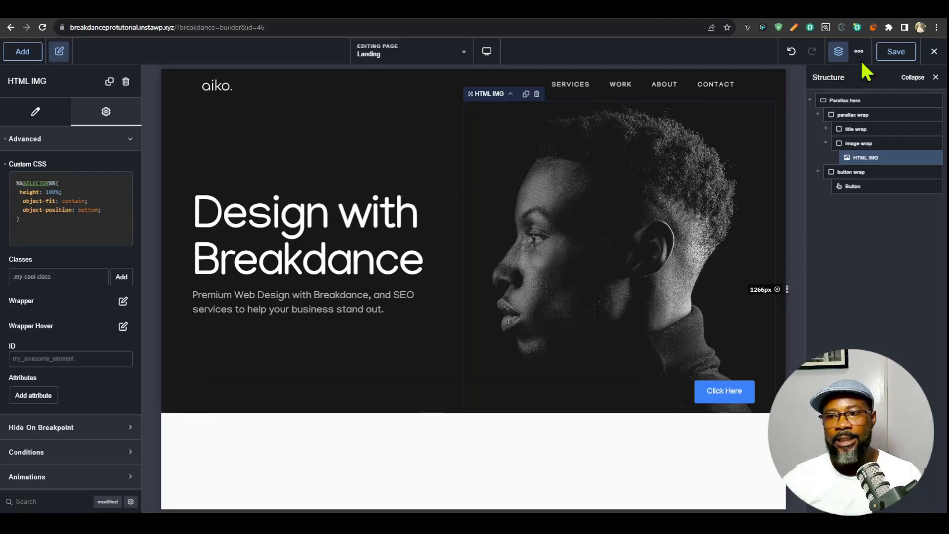
left_click(894, 54)
- Reload the live Landing page and examine how the hero image fits at different widths and while scrolling
left_click(684, 6)
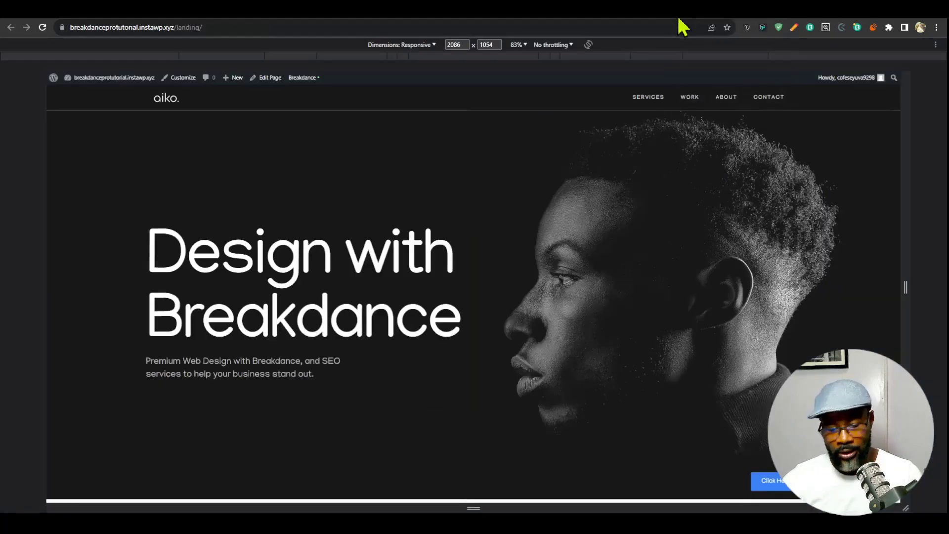
key("ctrl+r")
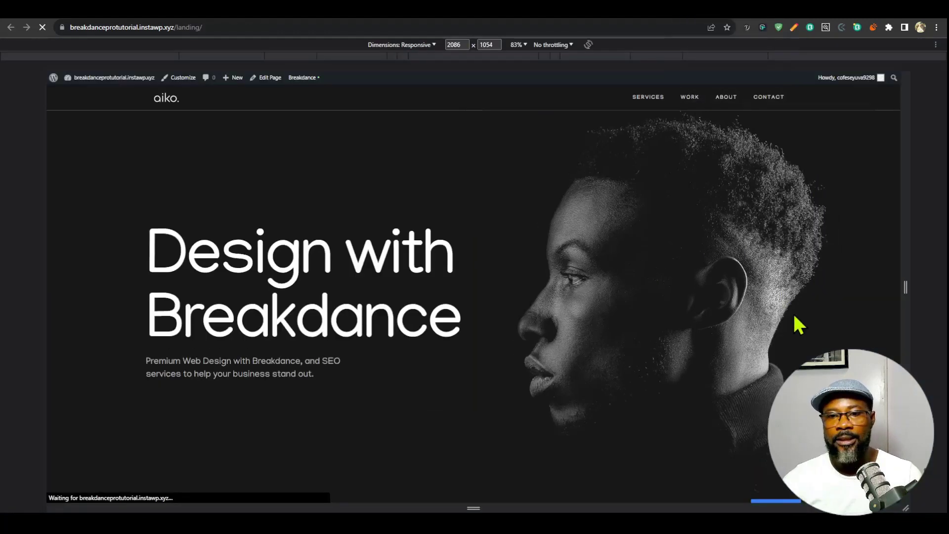
left_click_drag(905, 288, 806, 299)
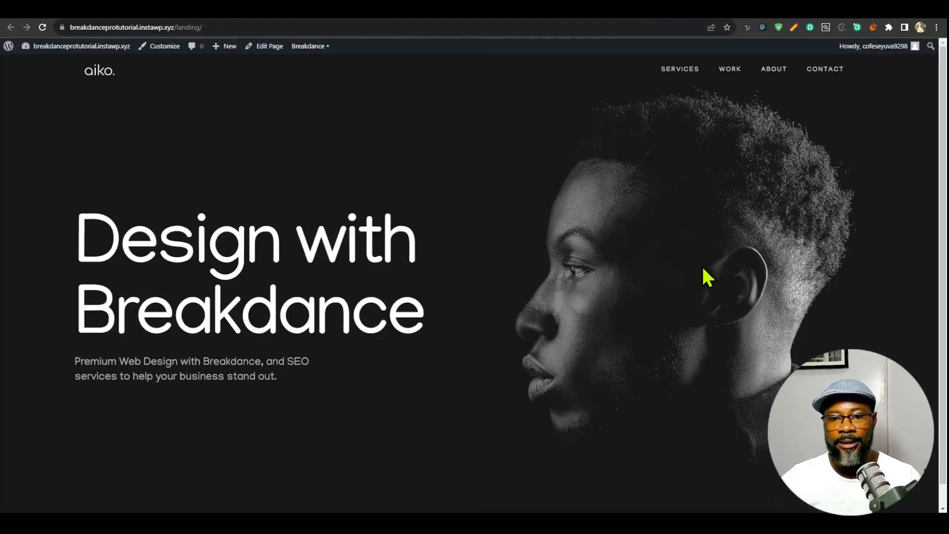
scroll(706, 275, "down", 1)
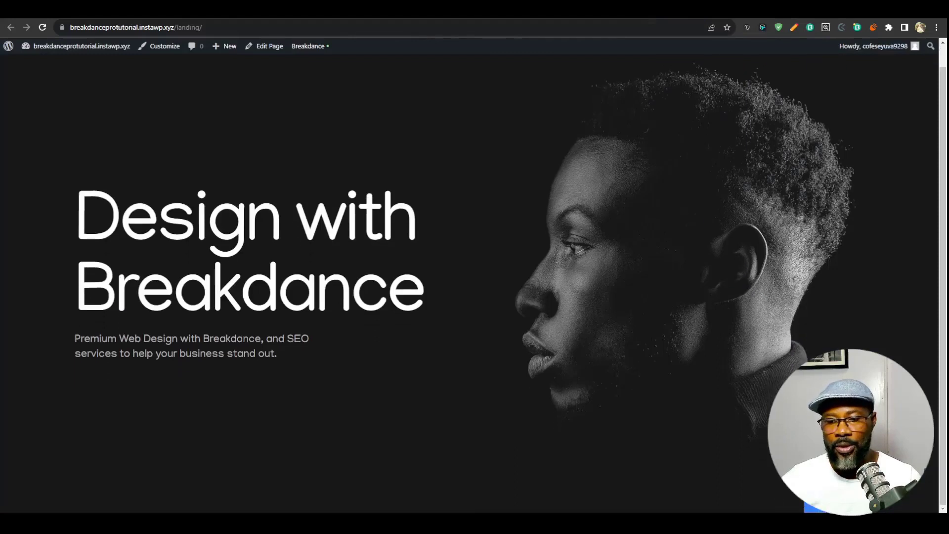
scroll(790, 278, "up", 1)
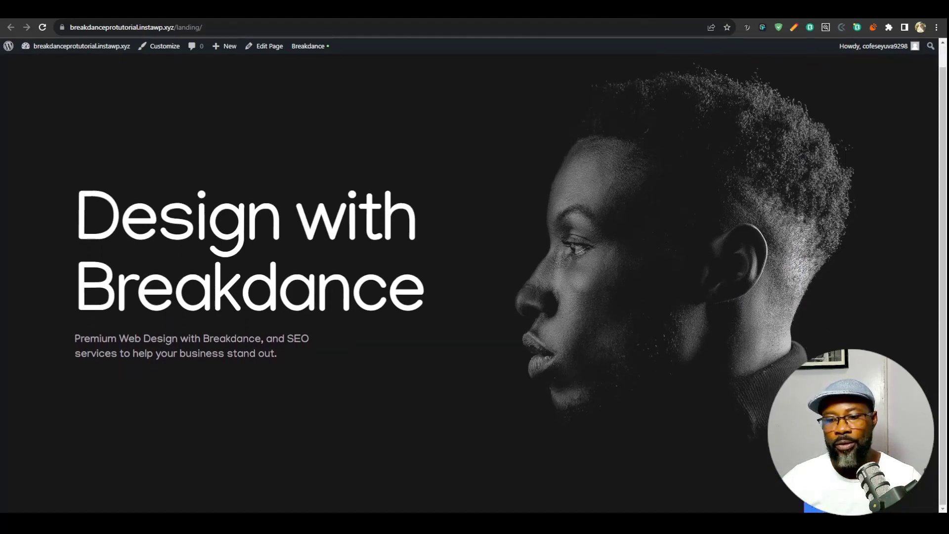
scroll(821, 353, "down", 1)
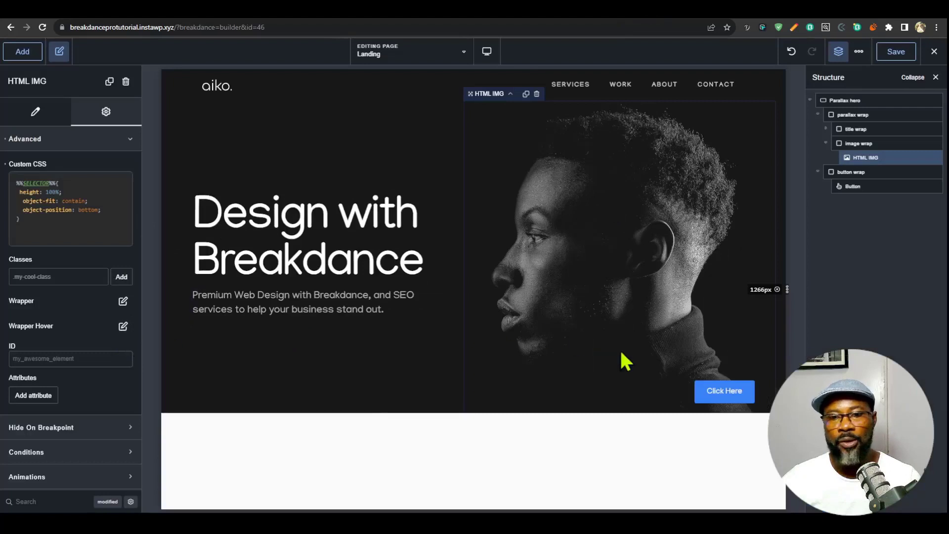
- Set the parallax wrap's custom CSS height to min(50vw, 80vh) and save the page
left_click(851, 102)
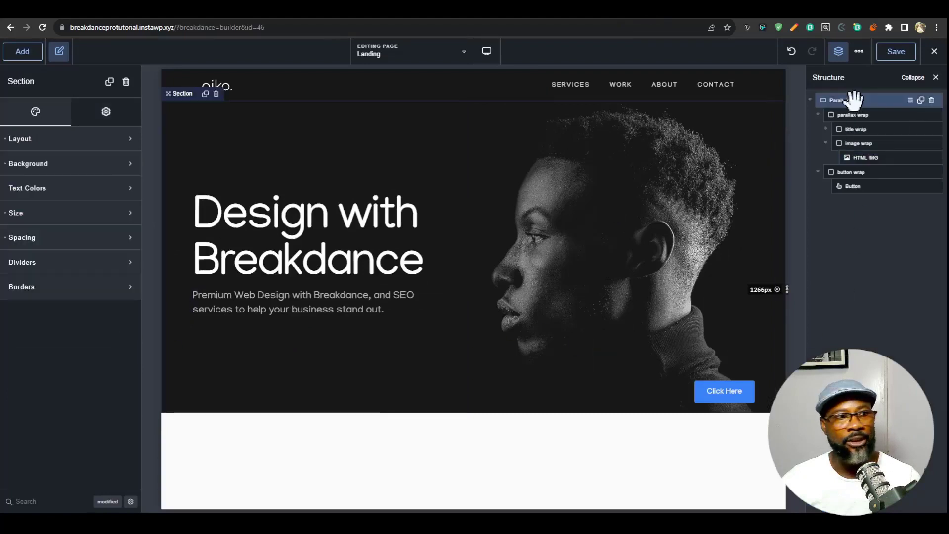
left_click(109, 502)
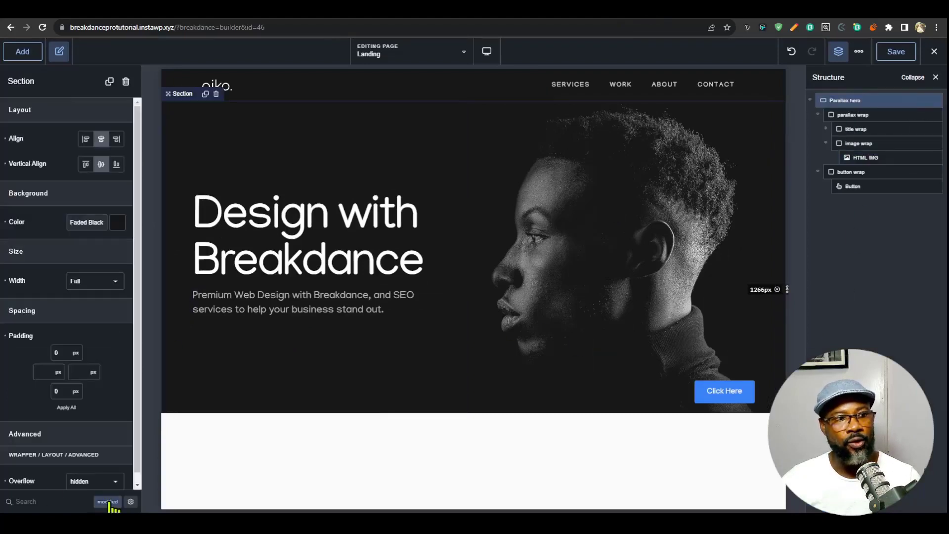
left_click(849, 114)
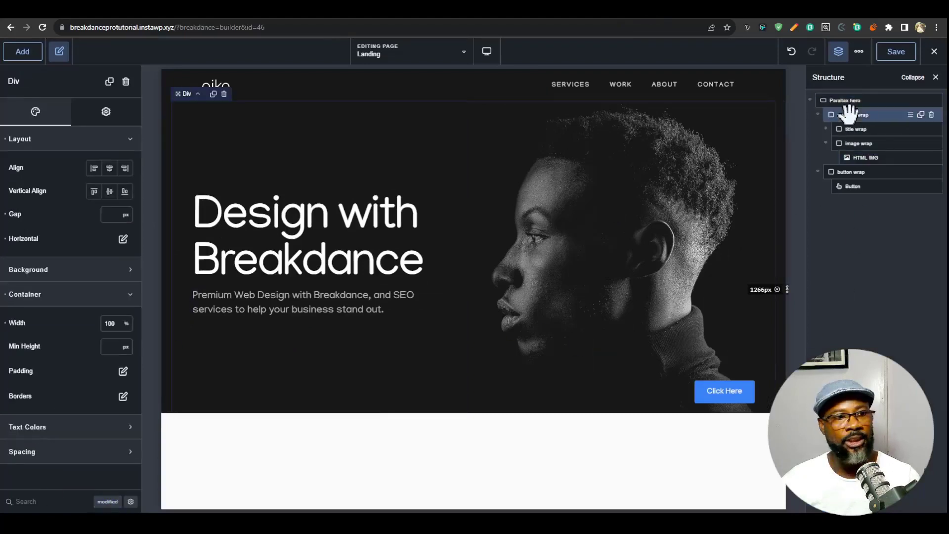
left_click(110, 502)
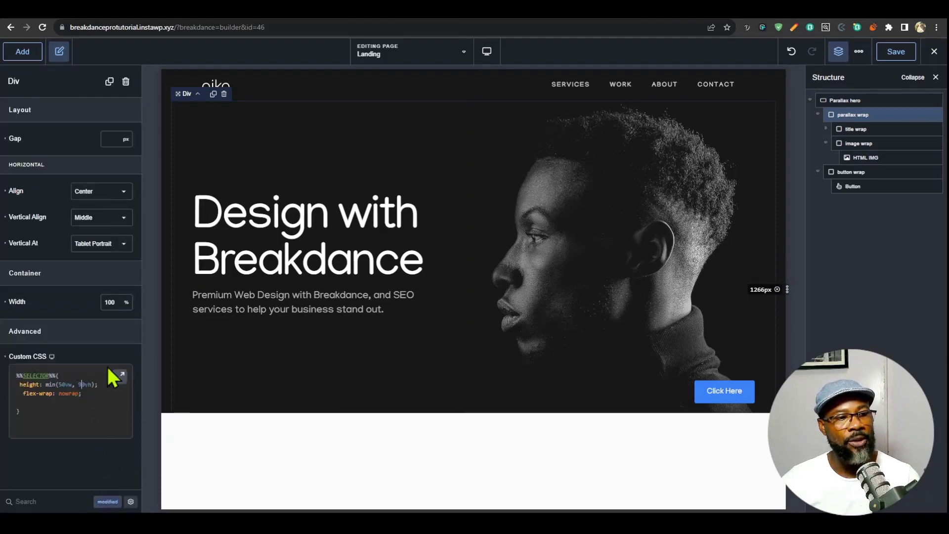
key("shift+Left")
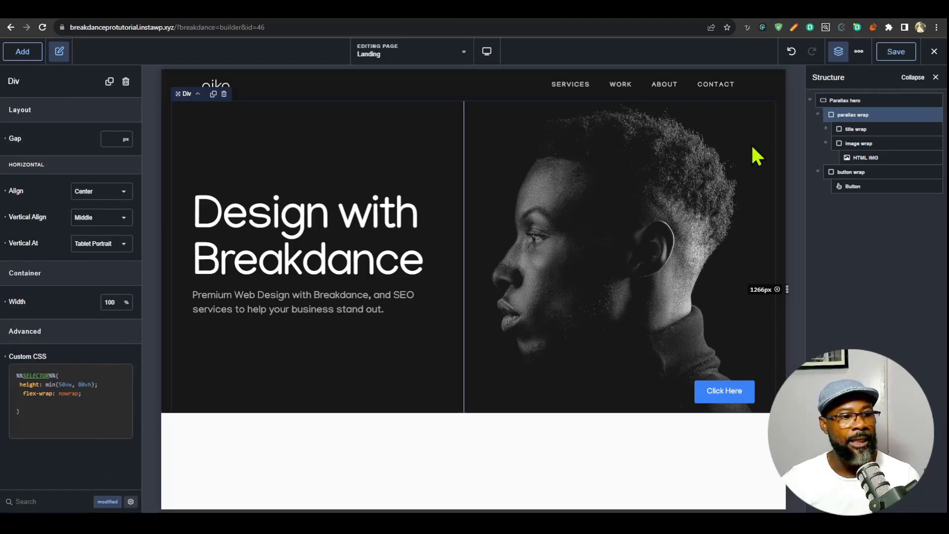
key("ctrl+s")
- Reload the live Landing page and check the hero in responsive mode at phone widths of 380 to 426 px
left_click(694, 6)
key("ctrl+r")
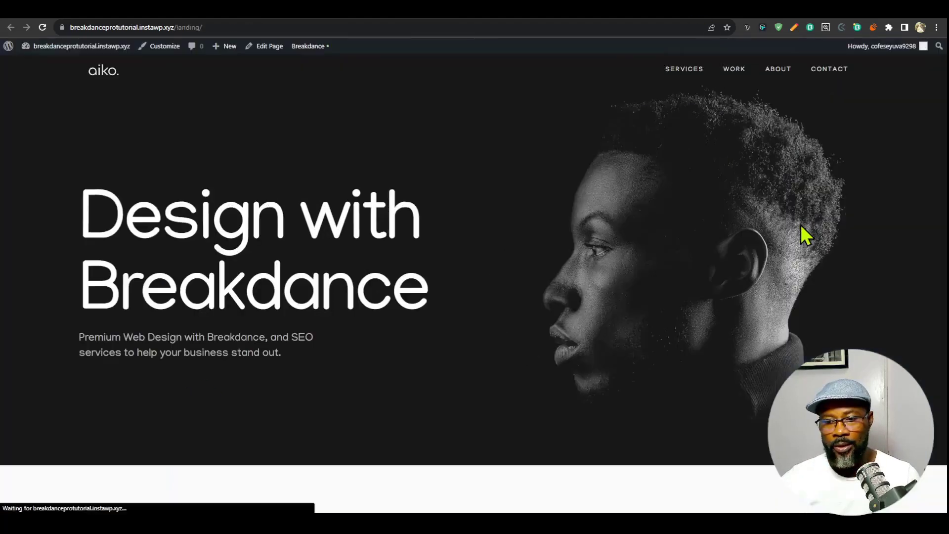
key("ctrl+shift+m")
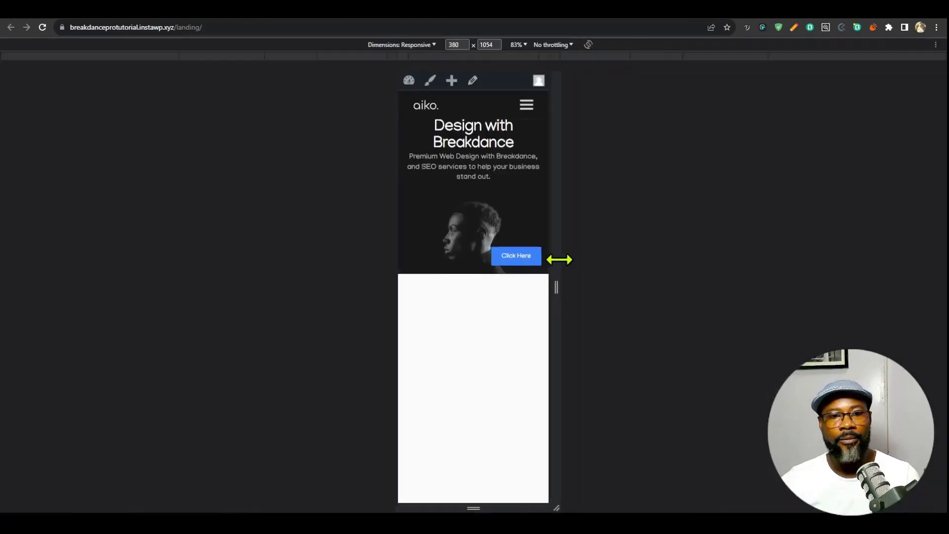
mouse_move(558, 259)
left_mouse_down()
mouse_move(769, 282)
mouse_move(567, 270)
left_mouse_up()
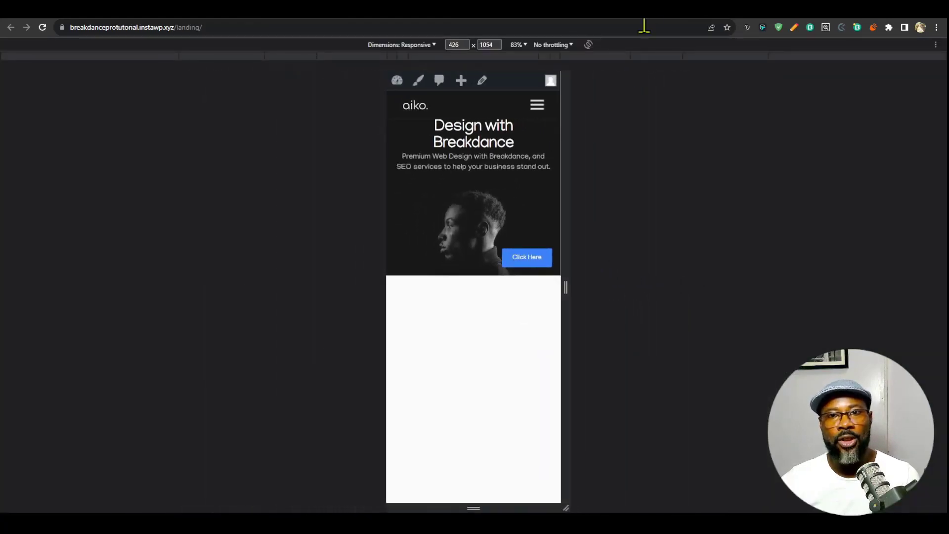
- In the Breakdance builder, center the button wrap's contents at the Tablet Portrait breakpoint, then return to the Desktop view
left_click(658, 19)
left_click(485, 56)
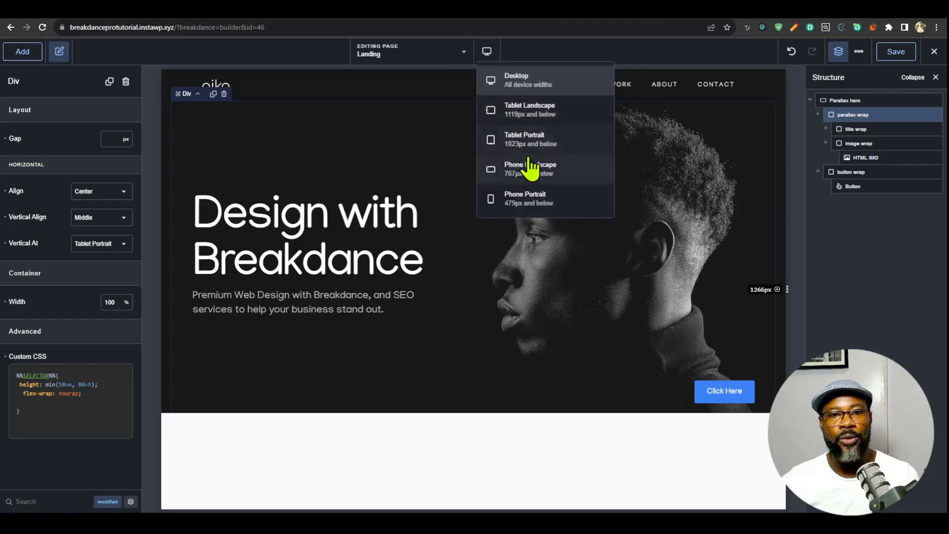
left_click(473, 141)
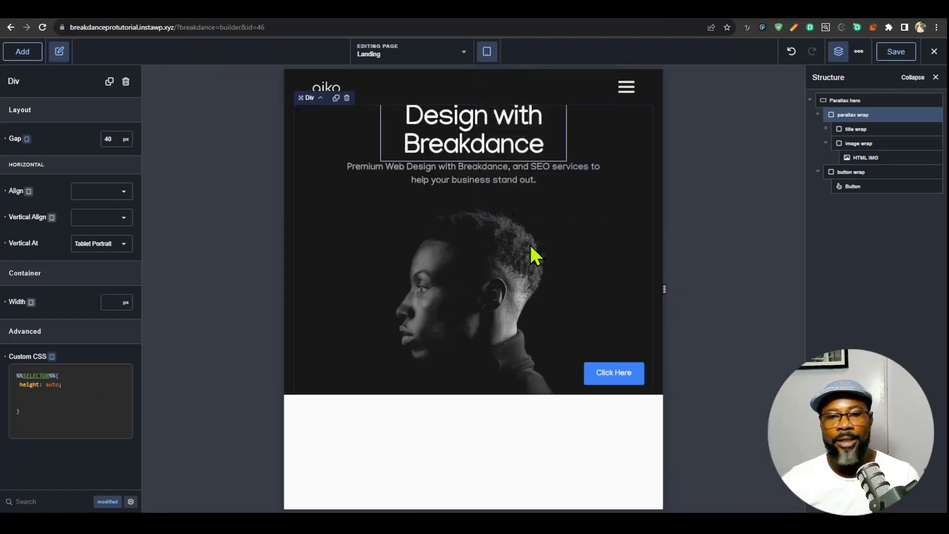
left_click(864, 173)
left_click(109, 168)
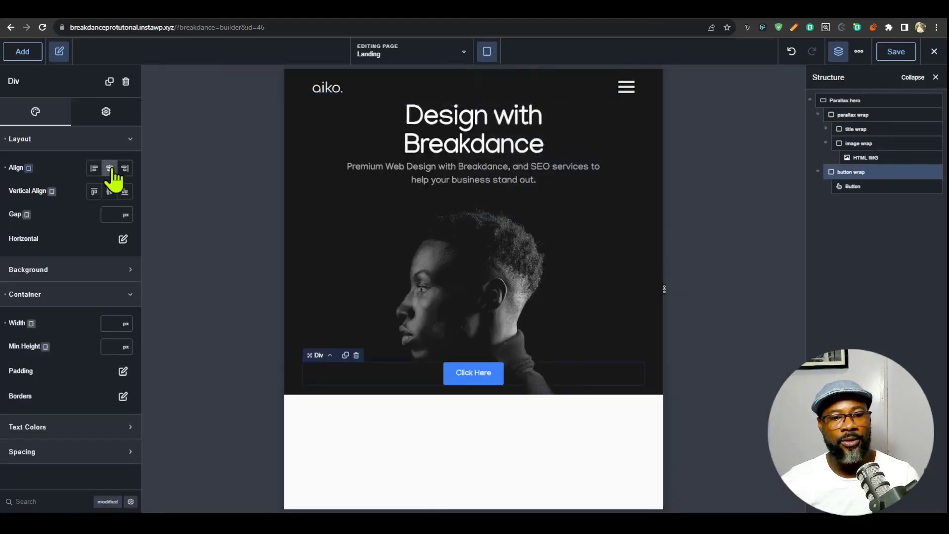
left_click(487, 51)
left_click(514, 75)
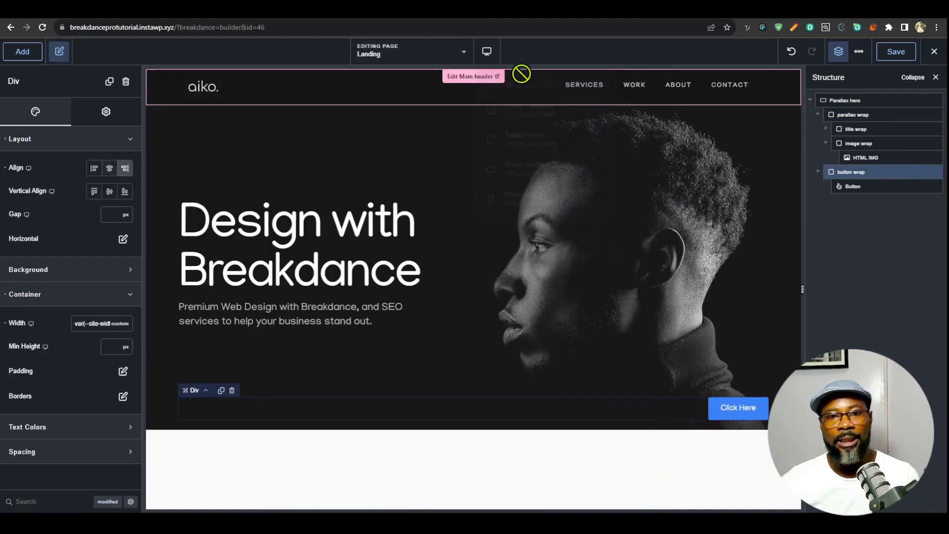
- Add a Wrapper Link inside the button wrap and delete the existing Button element
left_click(870, 186)
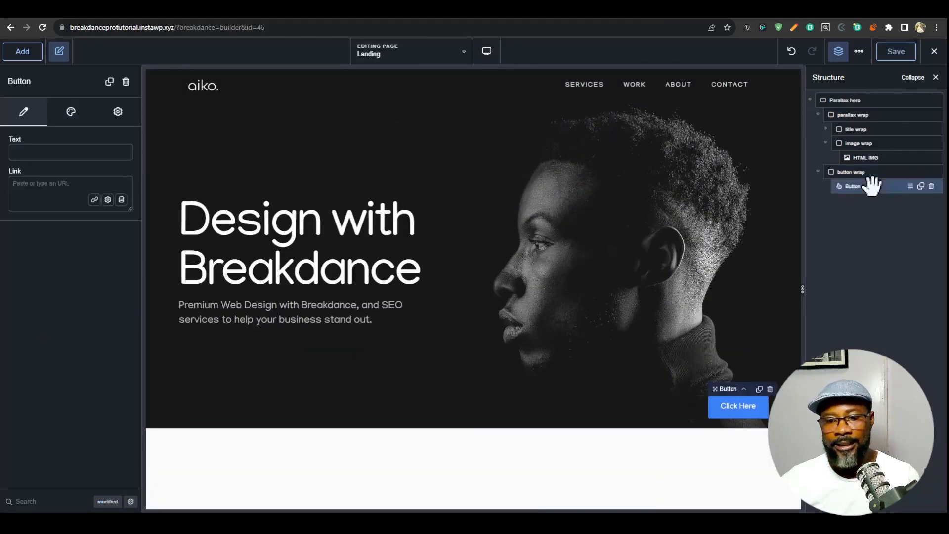
left_click(23, 52)
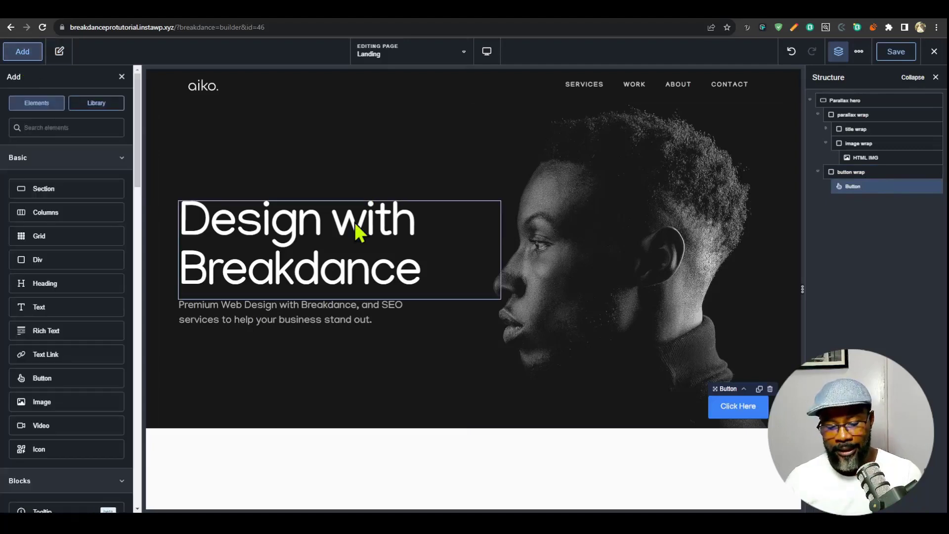
type("lin")
left_click(65, 209)
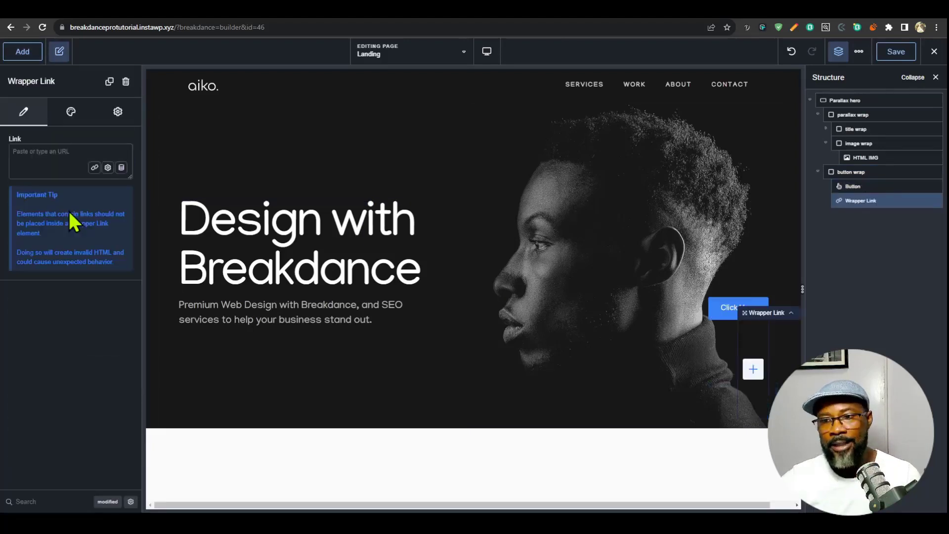
left_click(890, 187)
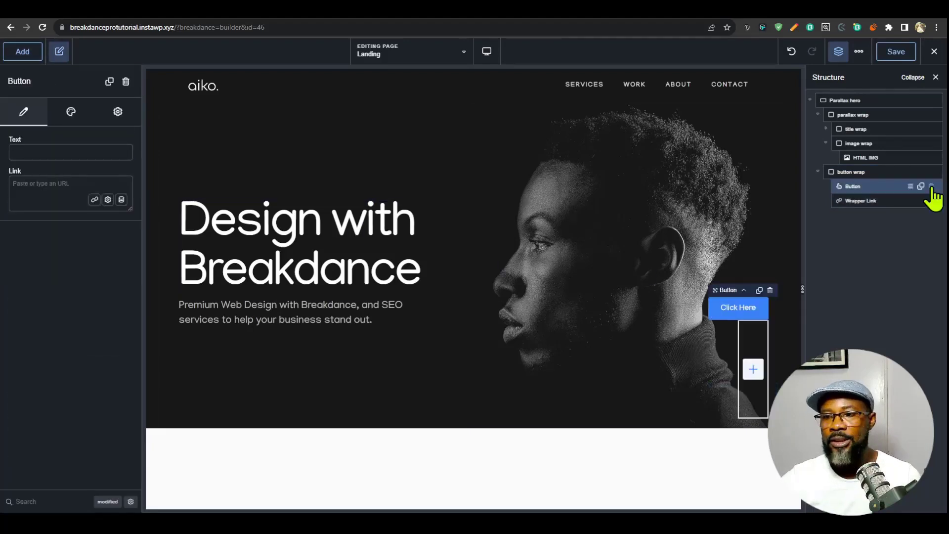
left_click(931, 186)
left_click(856, 185)
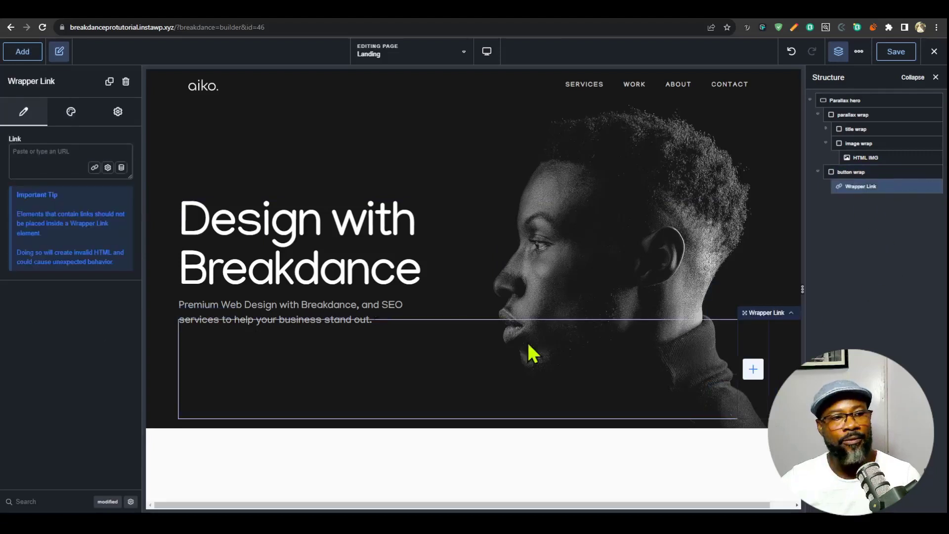
- Add a Text element and an Icon element inside the Wrapper Link
left_click(23, 51)
left_click(74, 304)
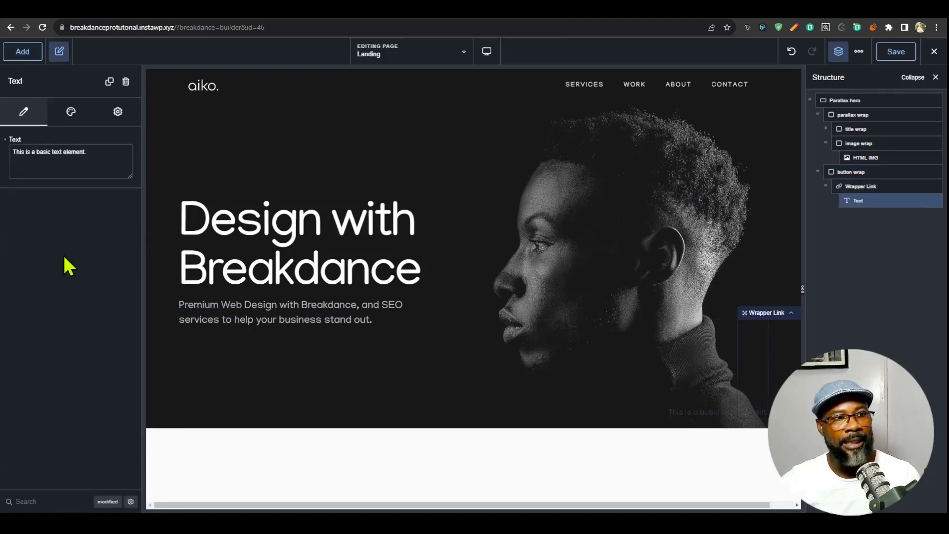
left_click(22, 51)
type("icon")
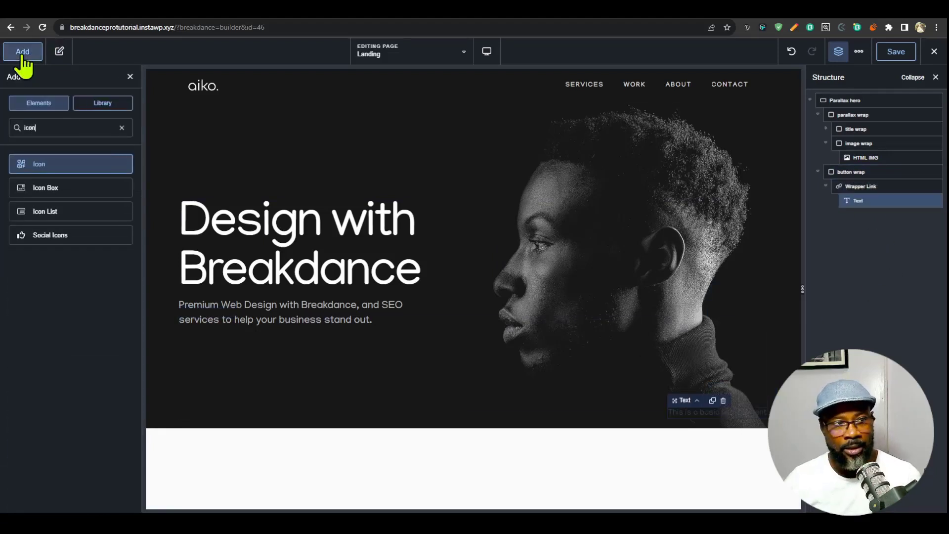
key("Return")
- Lay out the Wrapper Link horizontally with Space Between and Middle vertical alignment, and move the Icon ahead of the Text
left_click(885, 186)
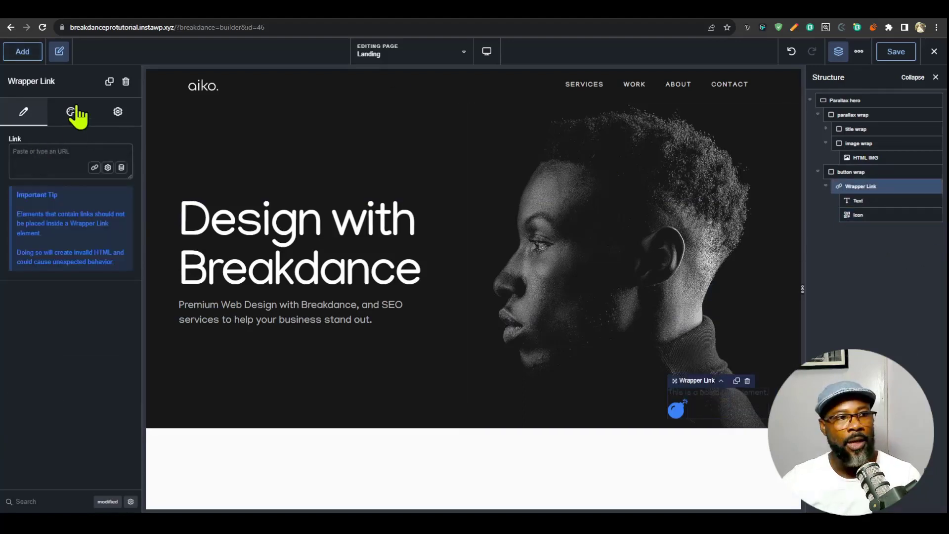
left_click(74, 110)
left_click(71, 141)
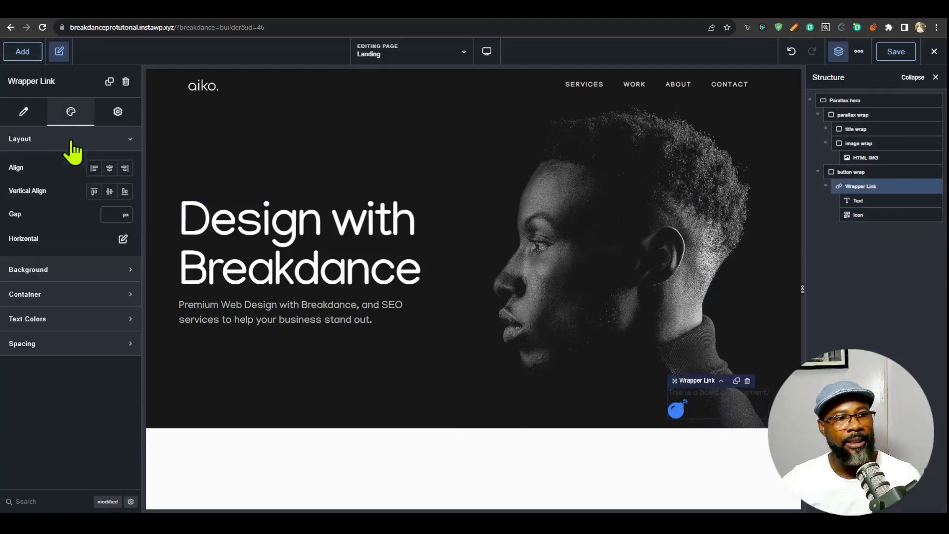
left_click(123, 239)
left_click(129, 282)
left_click(113, 351)
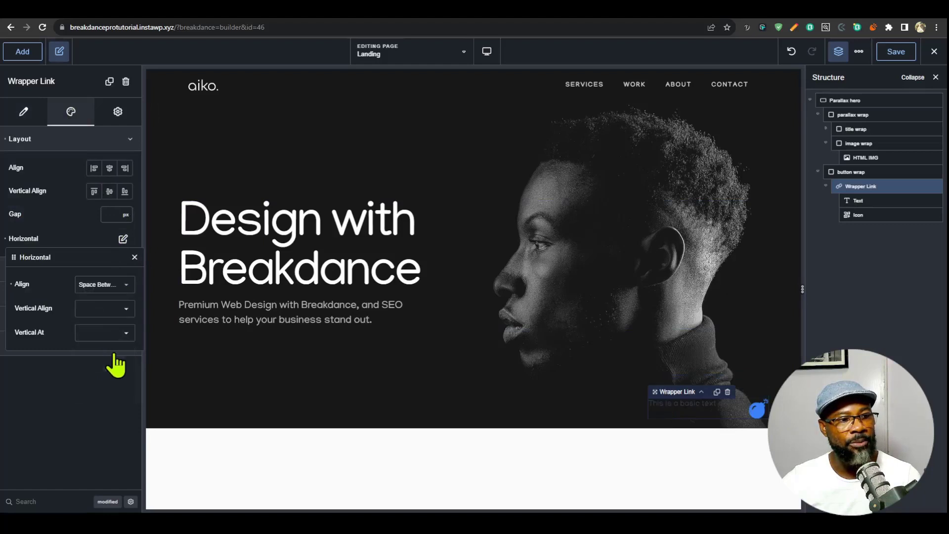
left_click(110, 309)
left_click(98, 338)
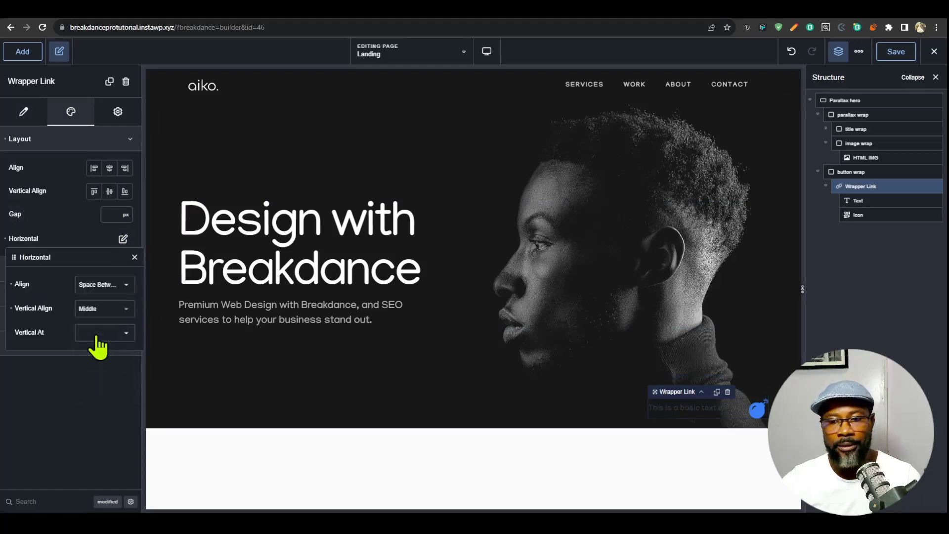
left_click_drag(856, 214, 861, 196)
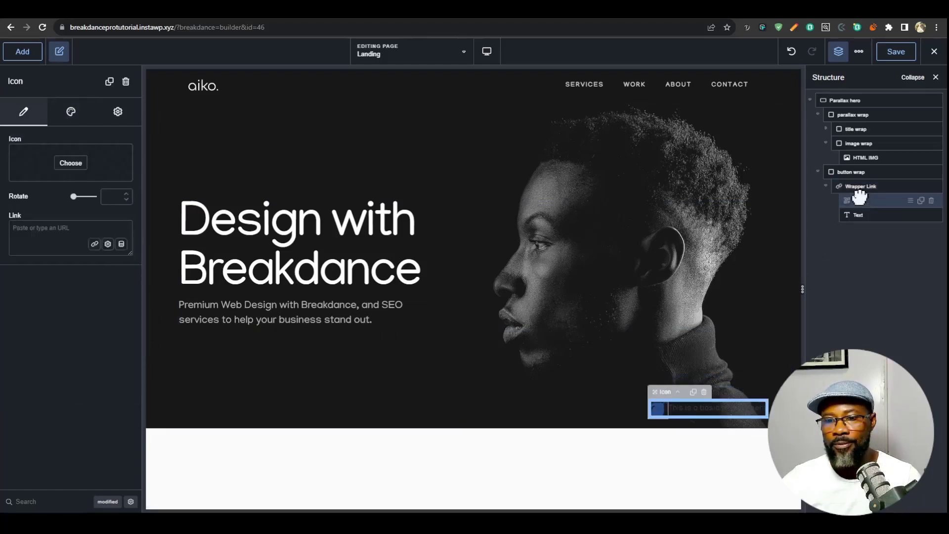
- Set the Wrapper Link's padding to 6 px top and bottom and 12 px left and right, with a 16 px gap
left_click(859, 186)
left_click(55, 294)
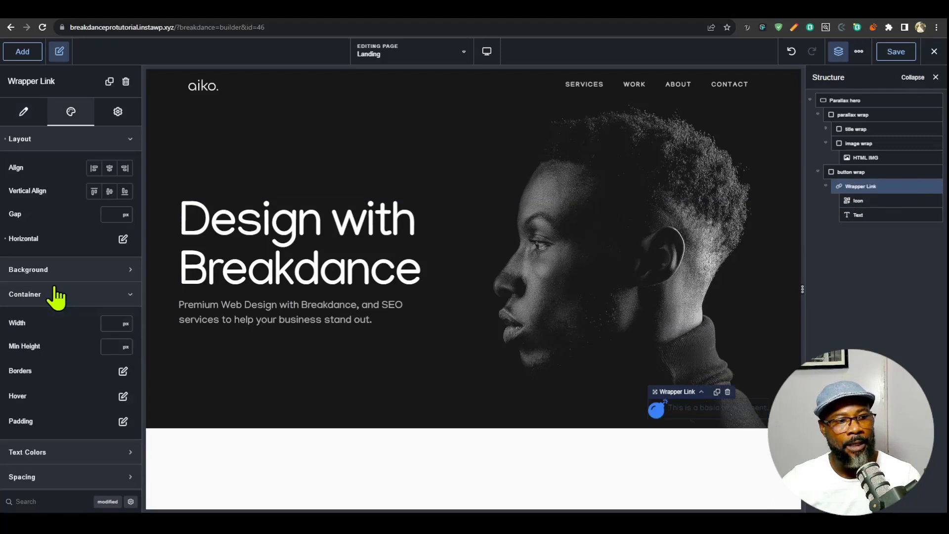
left_click(123, 422)
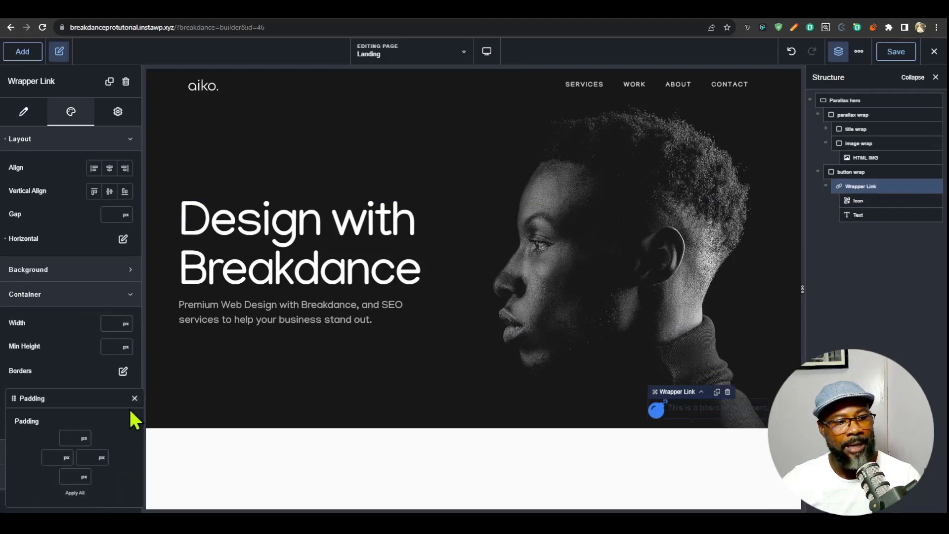
type("6")
left_click(57, 451)
type("1")
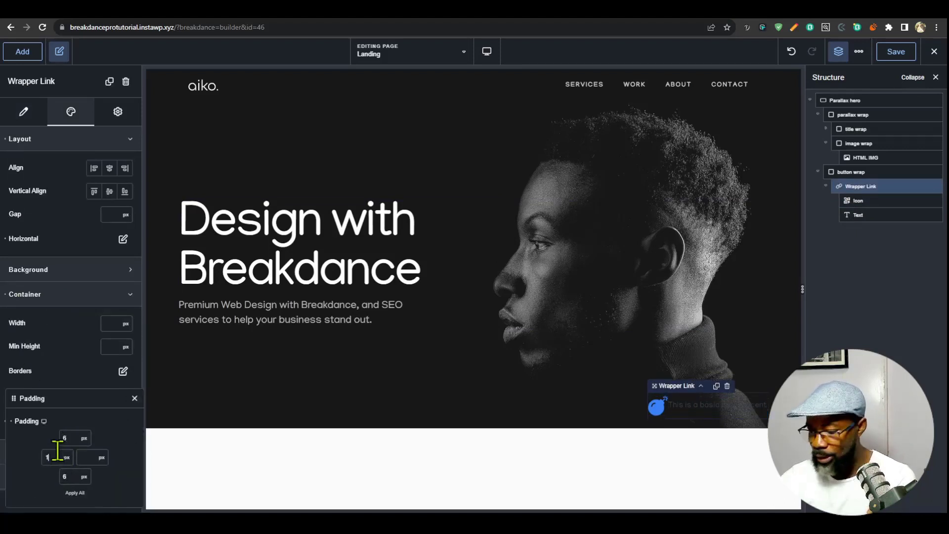
type("212")
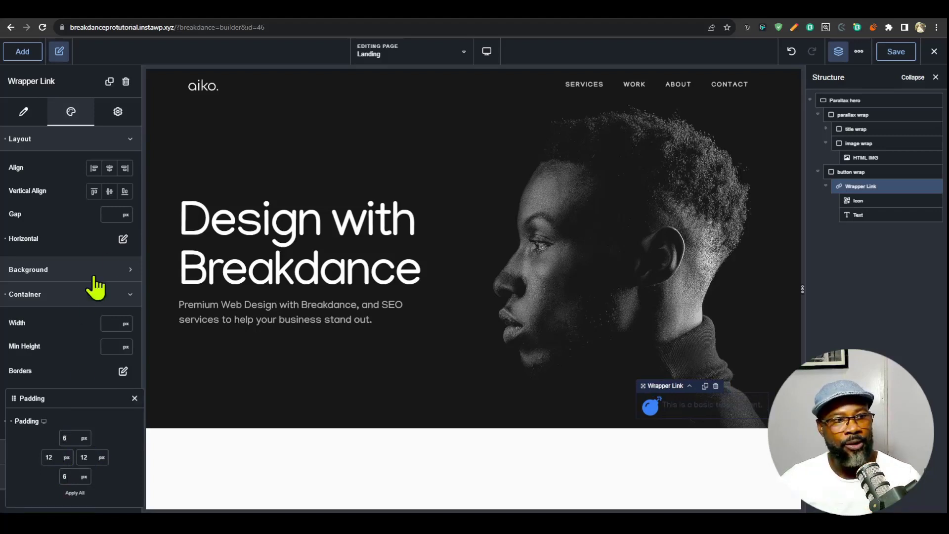
left_click(112, 216)
type("16")
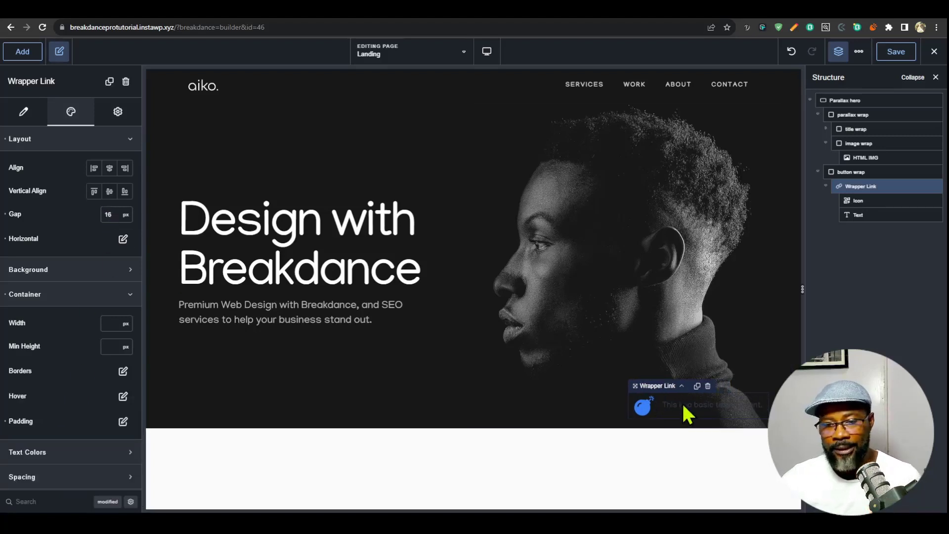
- Apply the menu links typography preset and the Off White color to the Wrapper Link's Text element
left_click(848, 213)
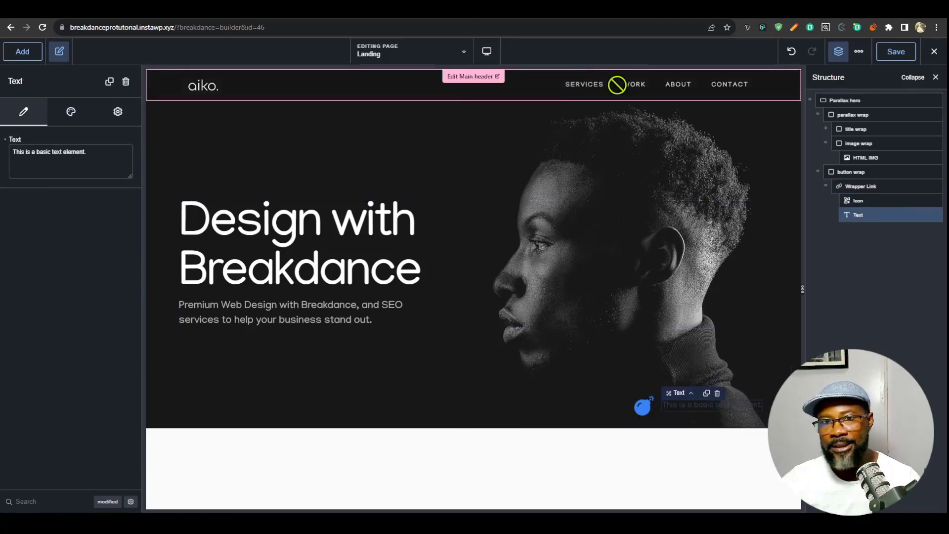
left_click(71, 112)
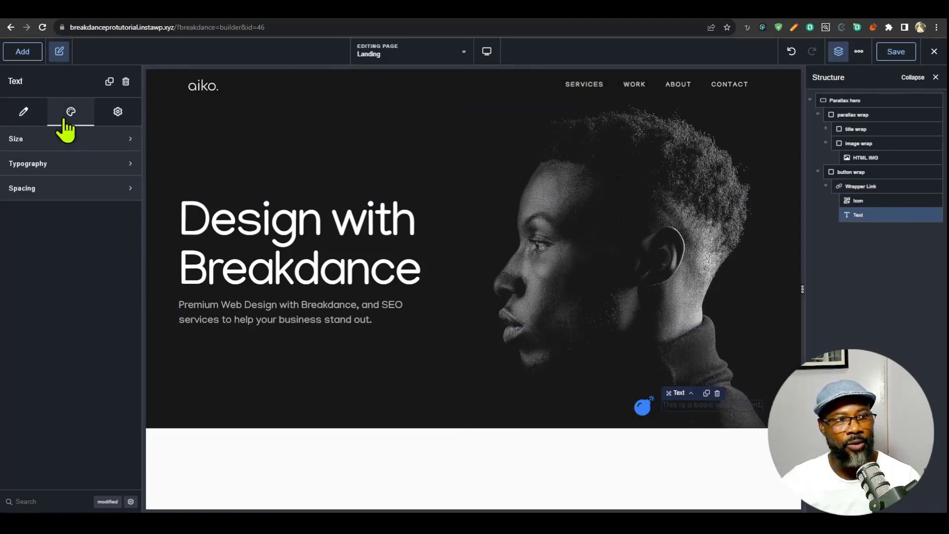
left_click(76, 163)
left_click(105, 240)
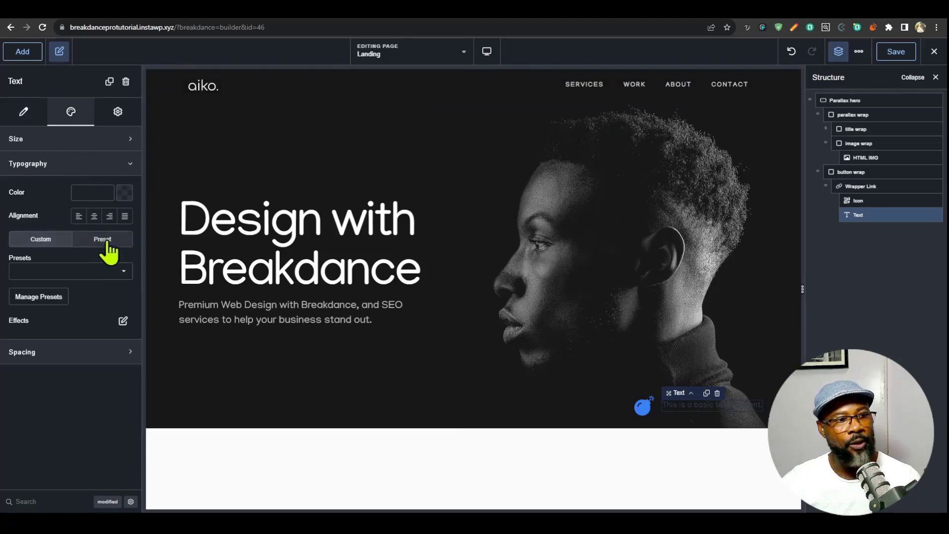
left_click(85, 273)
left_click(57, 280)
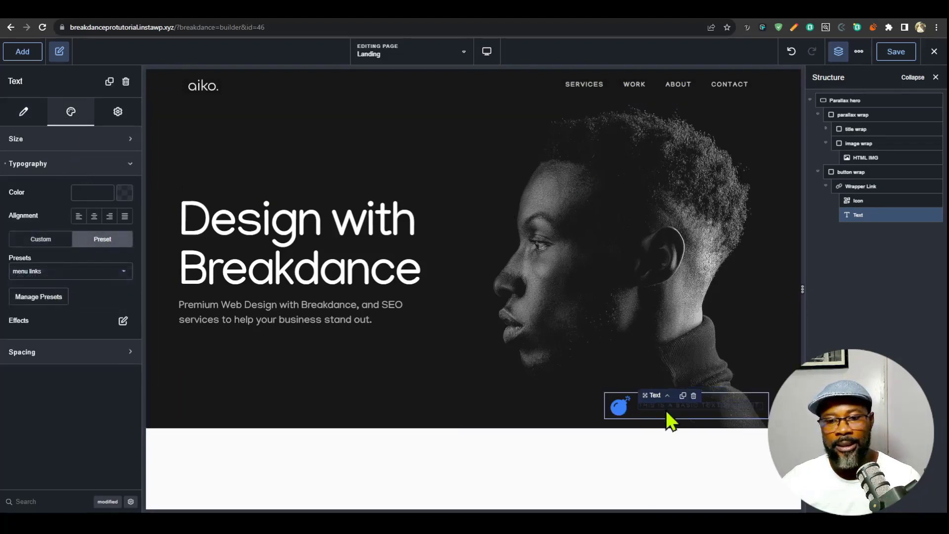
left_click(127, 195)
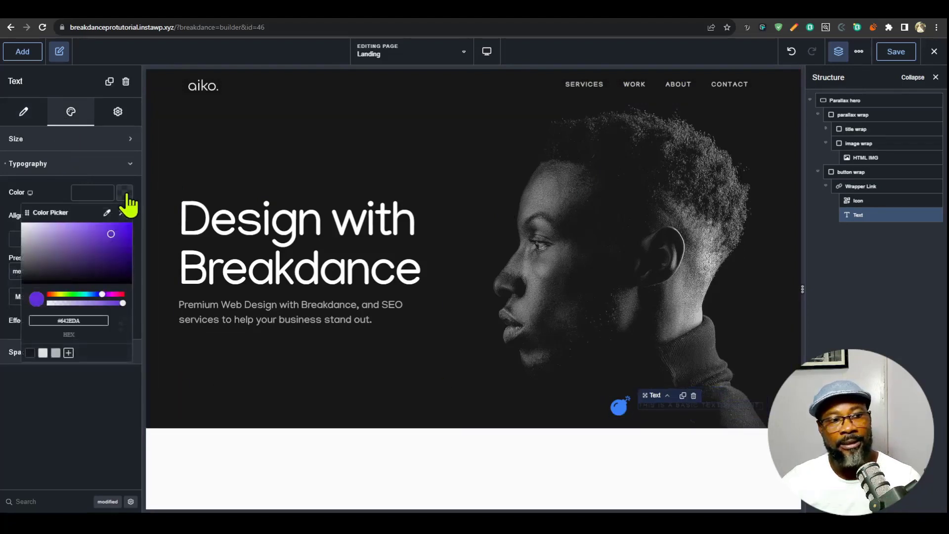
left_click(126, 194)
left_click(127, 195)
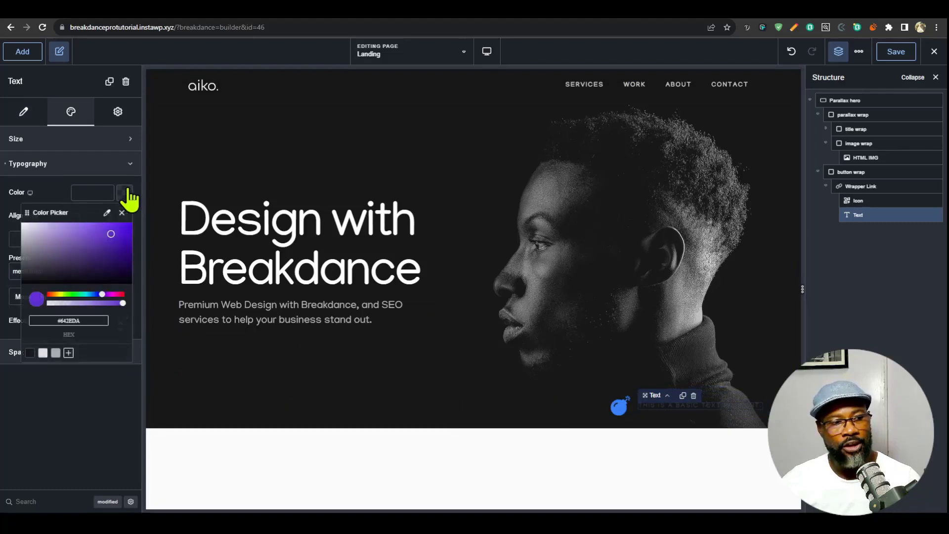
left_click(43, 353)
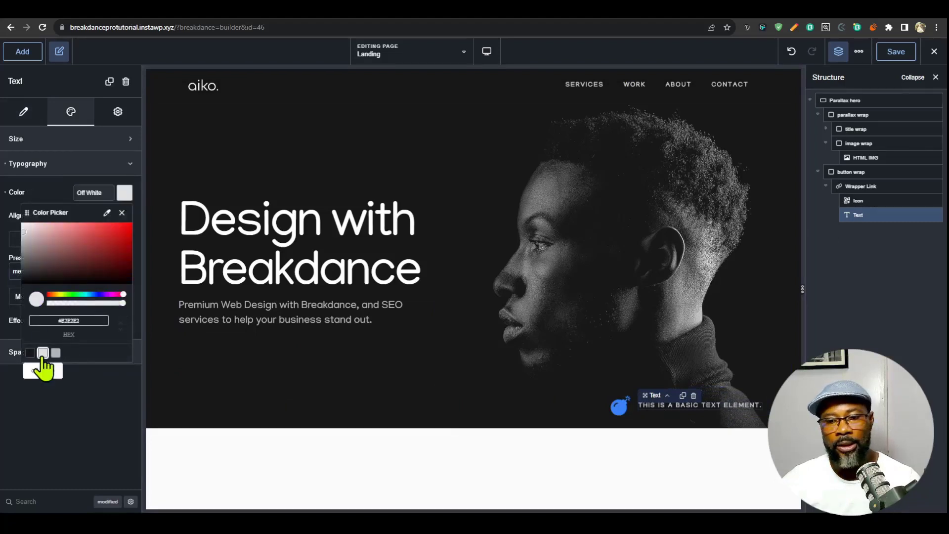
- Replace the Text element's content with "My Services"
left_click(23, 112)
left_click_drag(106, 151, 5, 155)
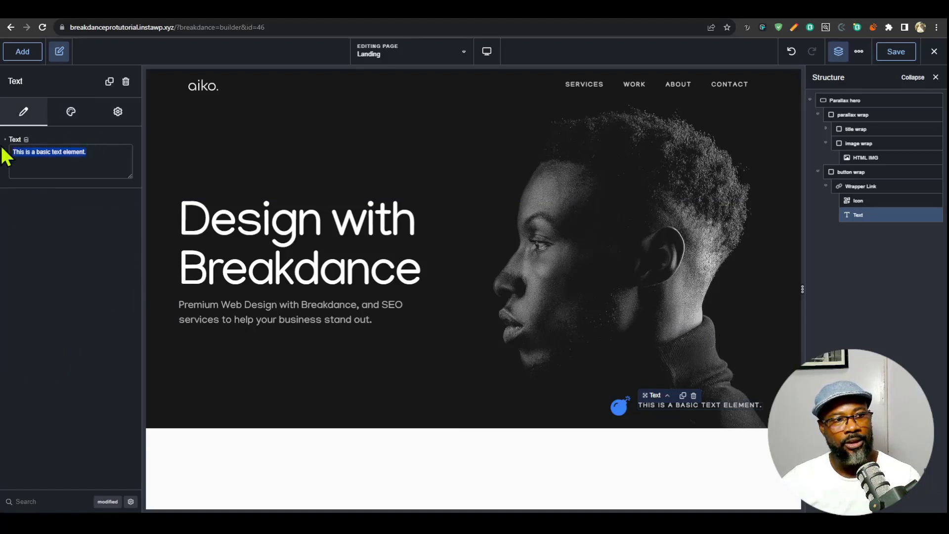
type("My Ser")
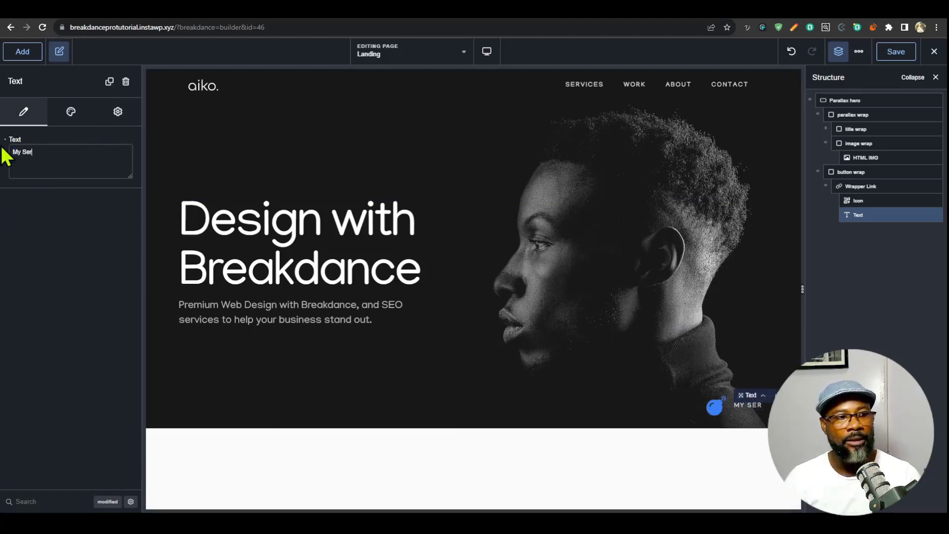
type("vices")
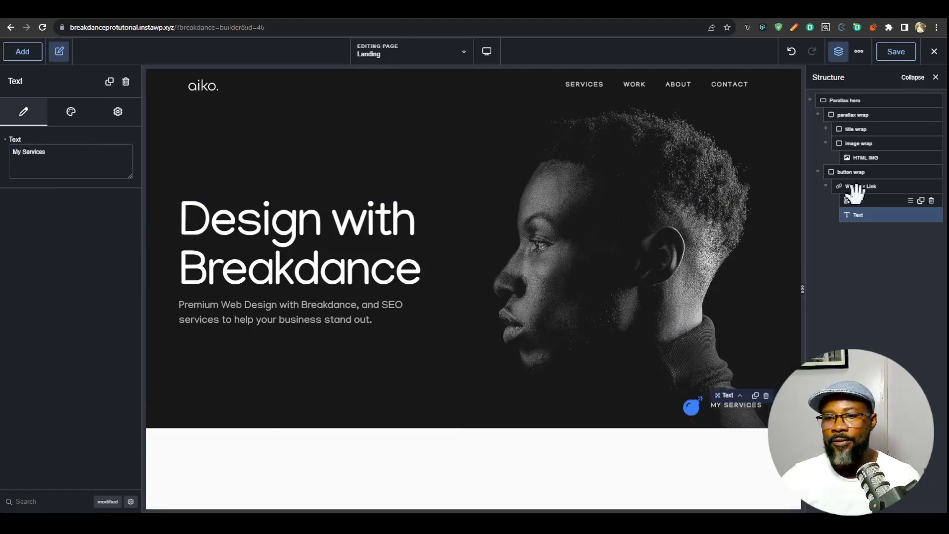
- Find "arr" in the icon library and assign the arrow down2 icon to the Wrapper Link's Icon element
left_click(854, 198)
left_click(722, 12)
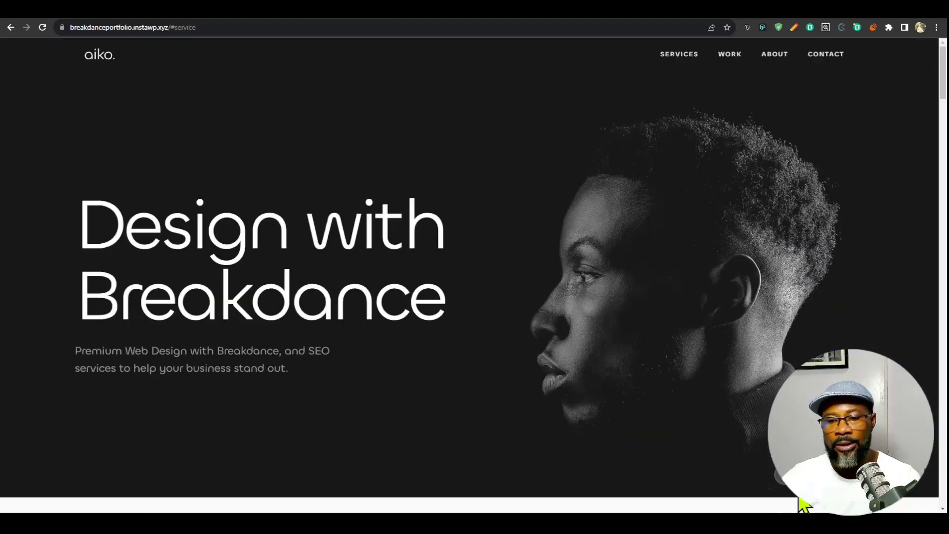
left_click(694, 19)
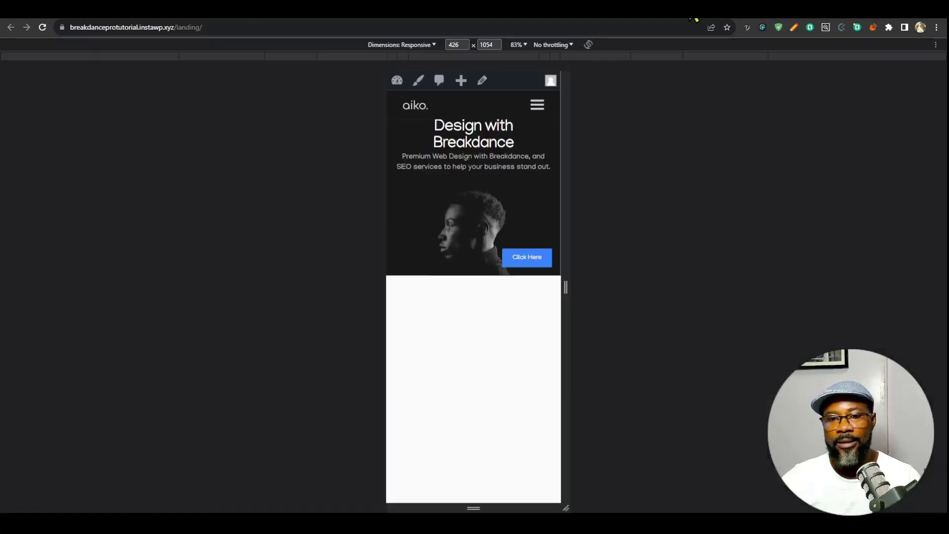
left_click(662, 19)
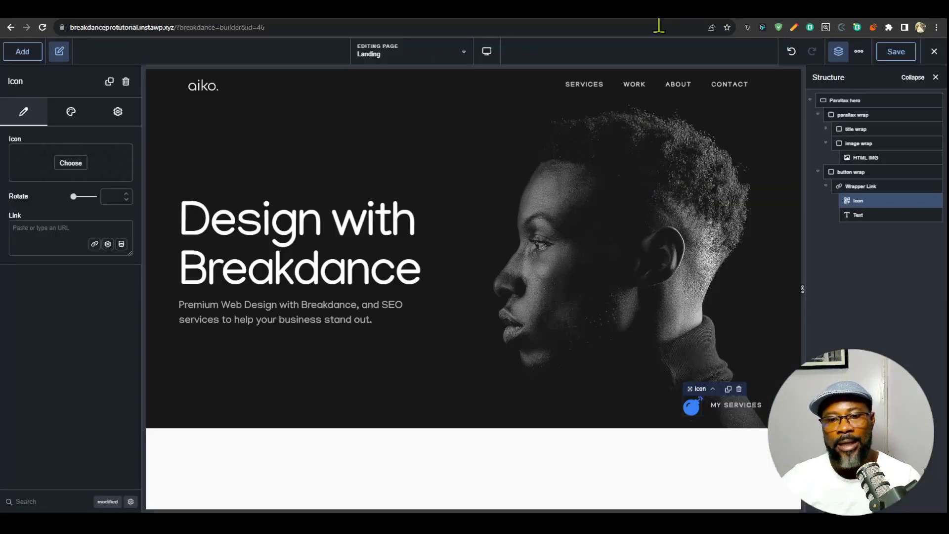
left_click(77, 167)
left_click(403, 189)
type("ai")
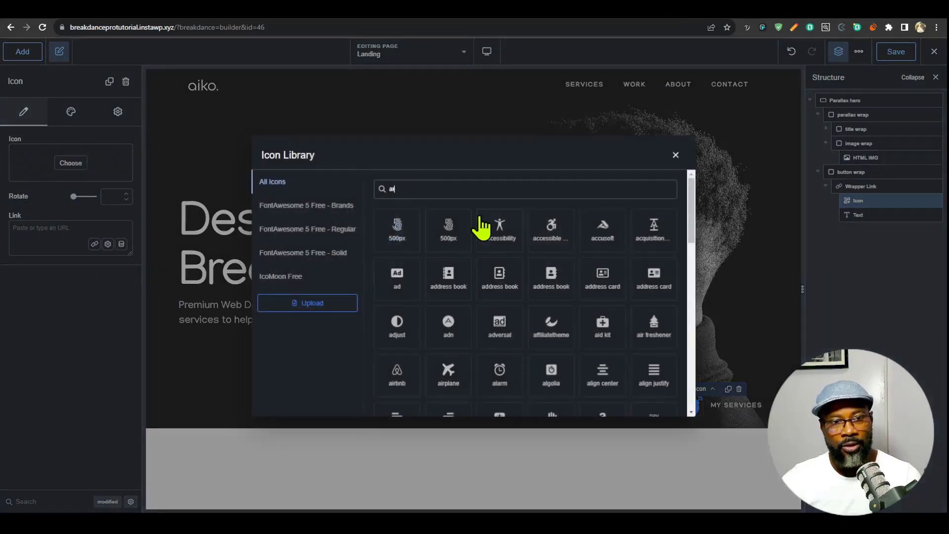
type("rr")
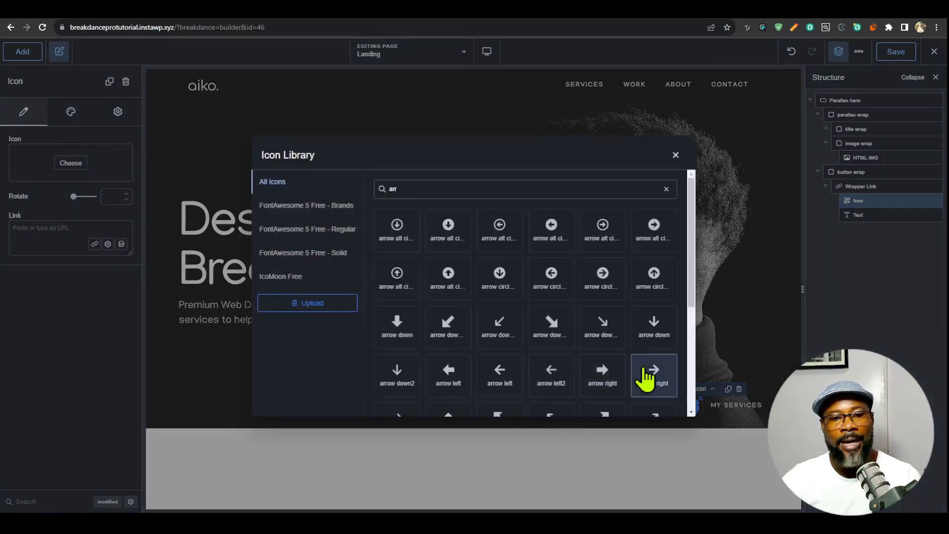
scroll(663, 373, "down", 2)
scroll(627, 383, "down", 2)
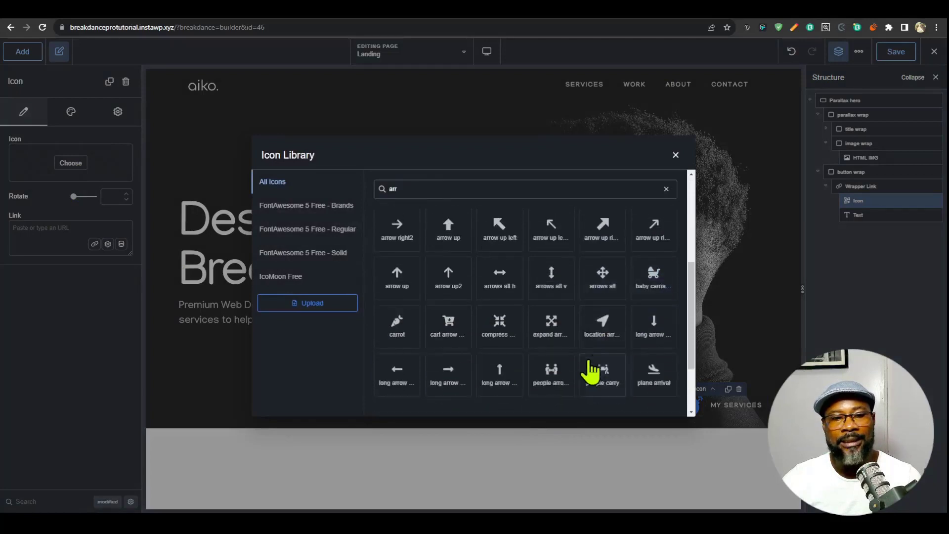
scroll(593, 366, "up", 3)
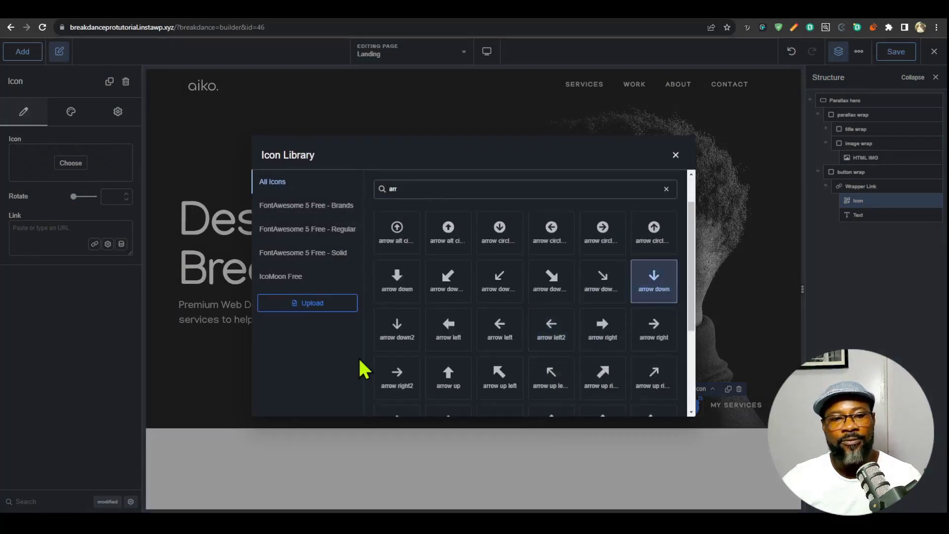
left_click(396, 341)
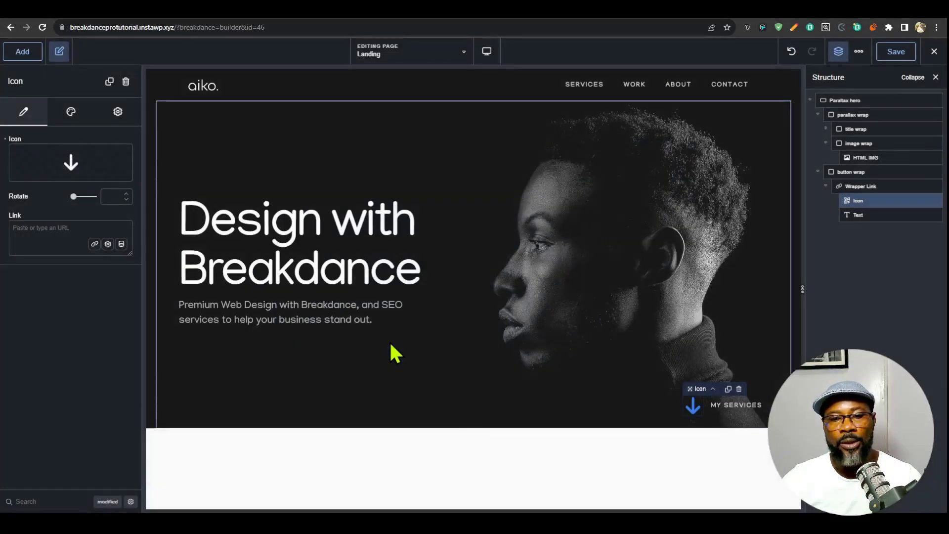
- Style the Icon in Off White at 18 px, with the Outline style and Round corners
left_click(71, 113)
left_click(78, 139)
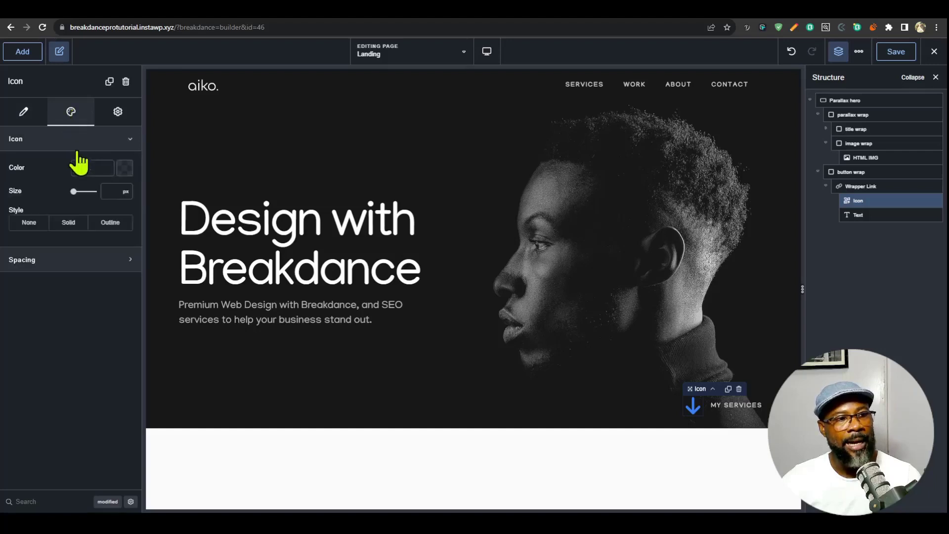
left_click(124, 168)
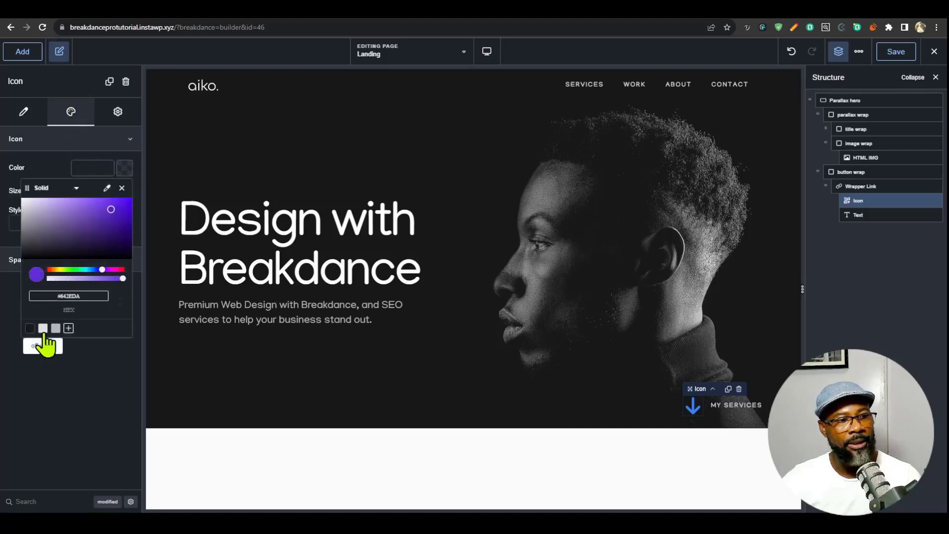
left_click(43, 330)
left_click(46, 172)
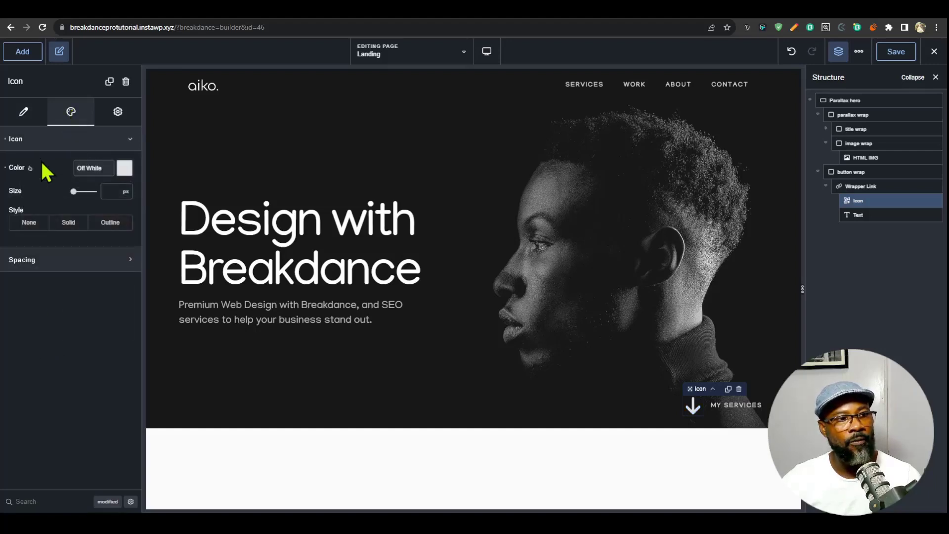
type("18")
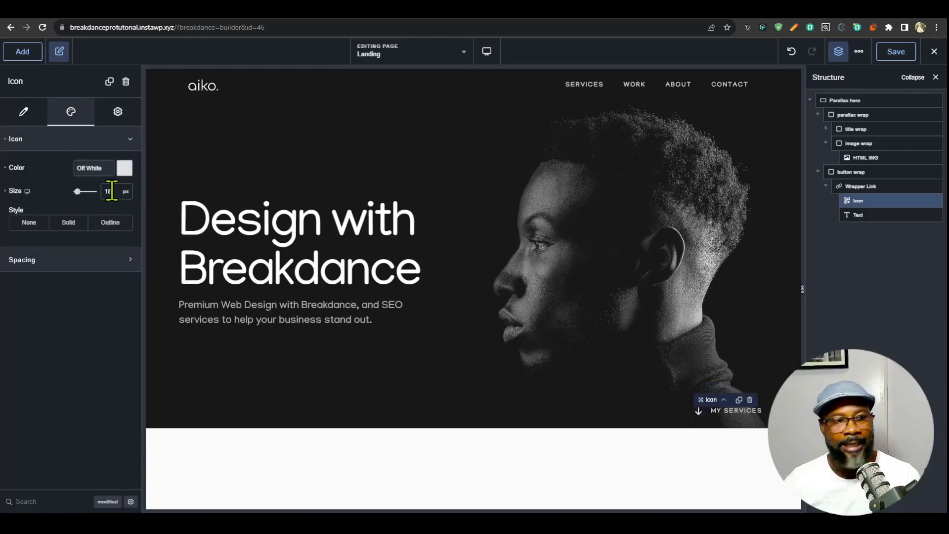
left_click(112, 223)
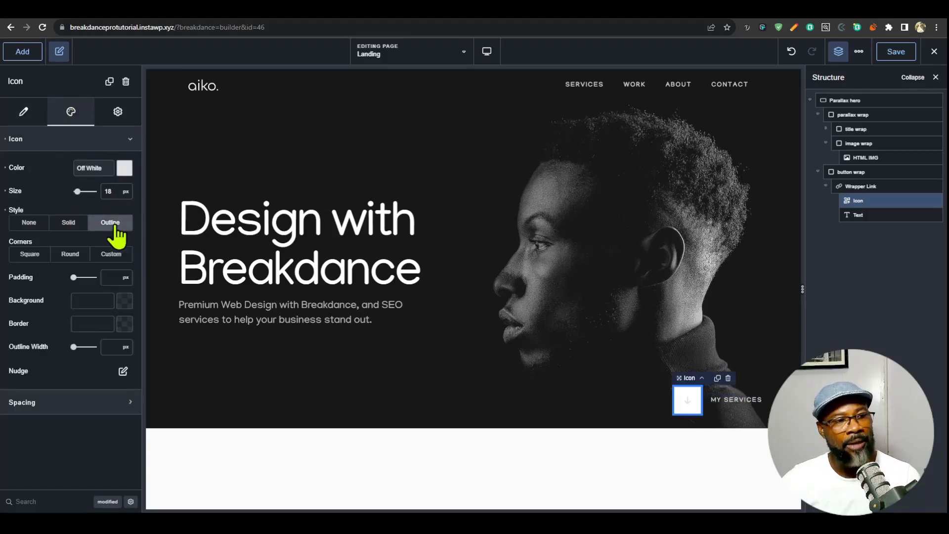
left_click(61, 254)
- Set the Icon's background to dark gray #5D5D5D and save it as a global color named "button bg"
left_click(124, 301)
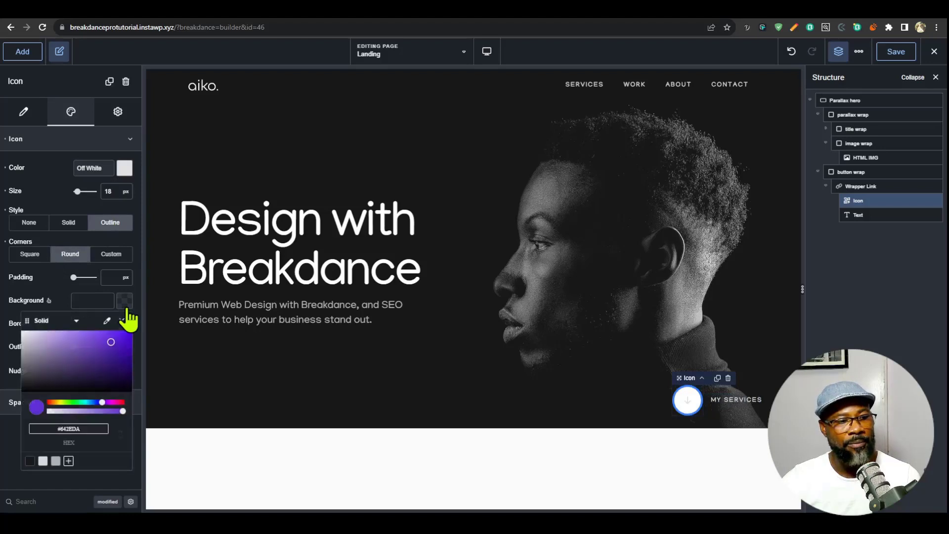
left_click(56, 463)
left_click_drag(26, 360, 18, 372)
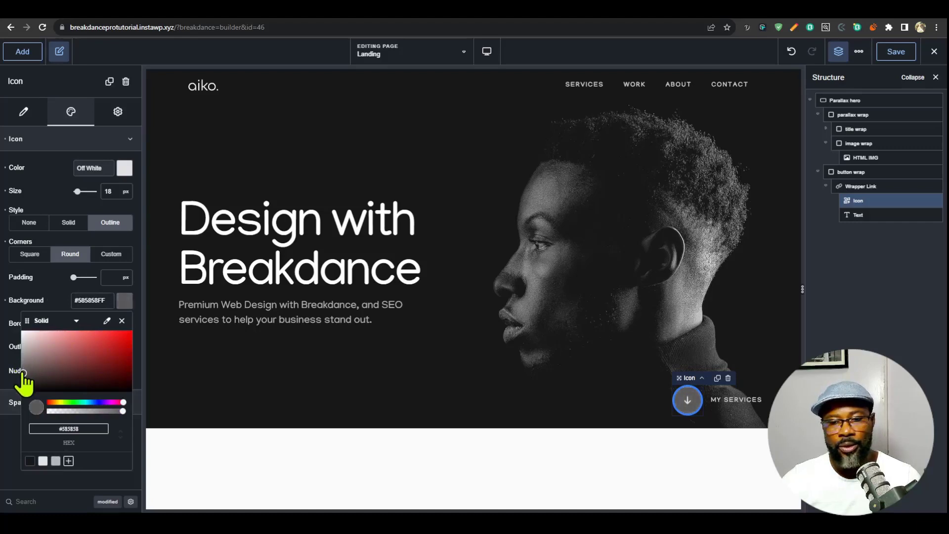
left_click(69, 461)
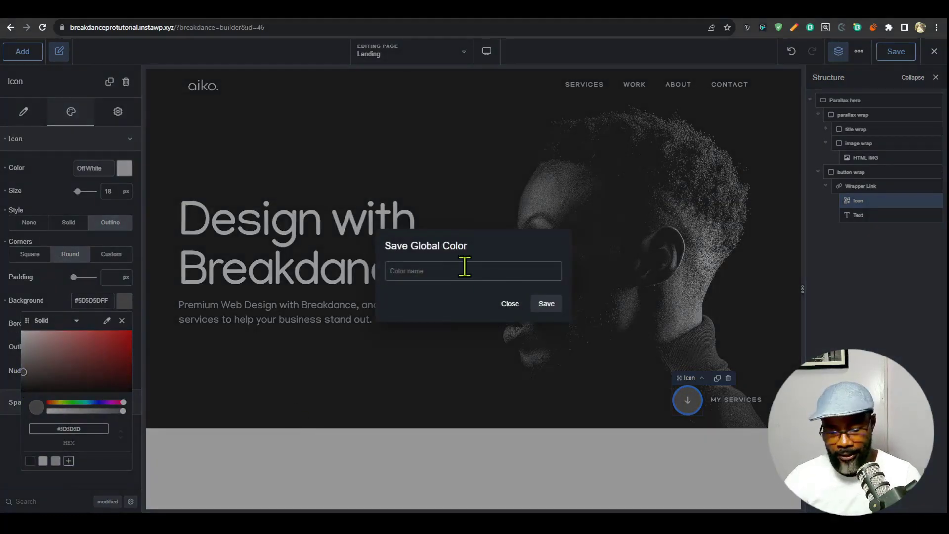
type("button b")
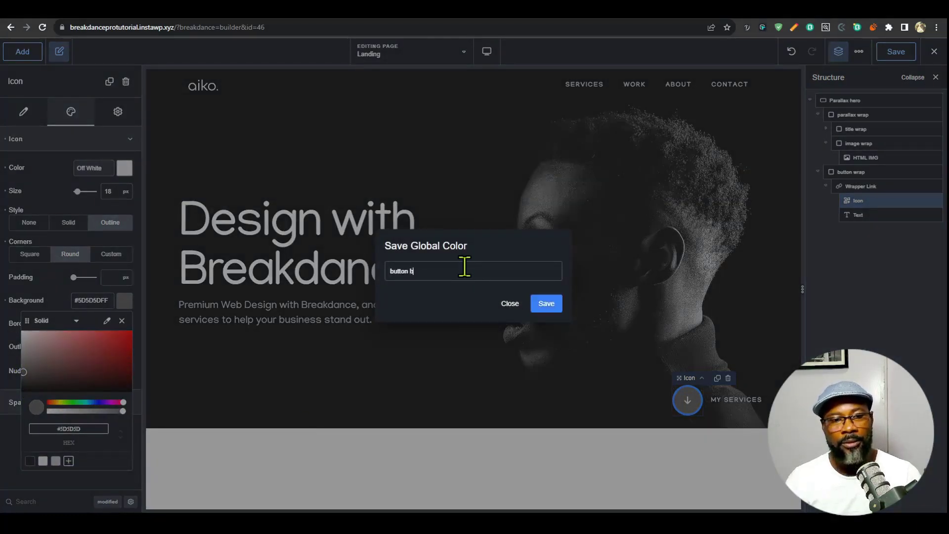
type("g")
key("Return")
- Give the Icon a Light Gray border with a 1 px outline width and 10 px padding
left_click(125, 324)
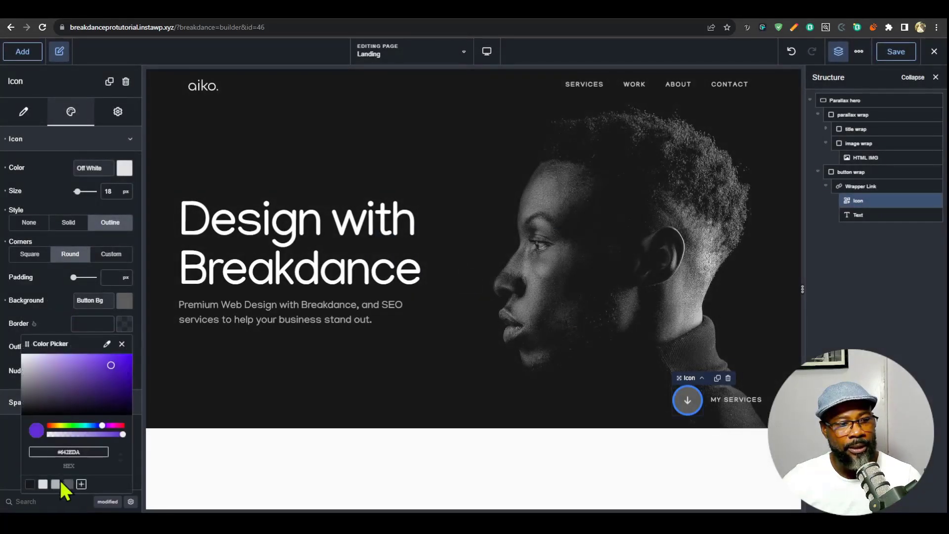
left_click(56, 484)
left_click(121, 343)
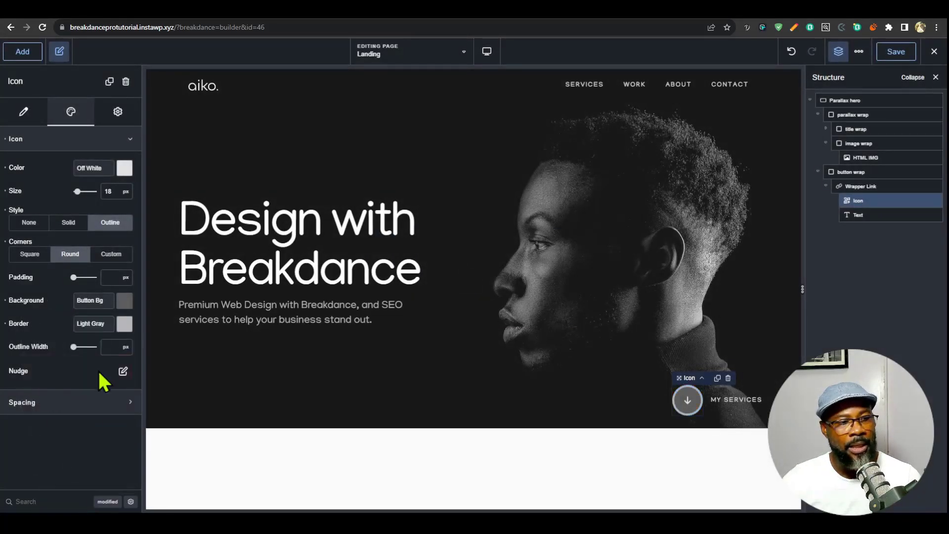
type("1")
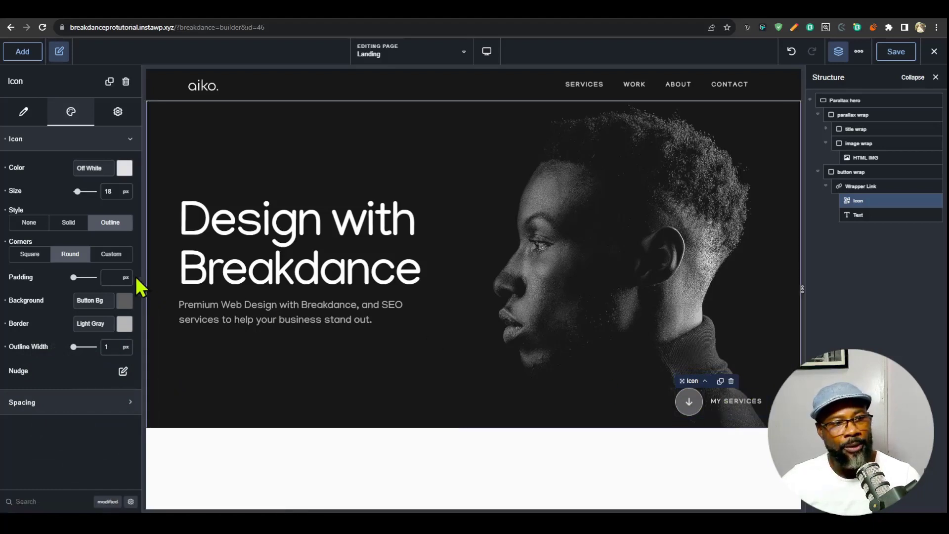
left_click(110, 276)
type("10")
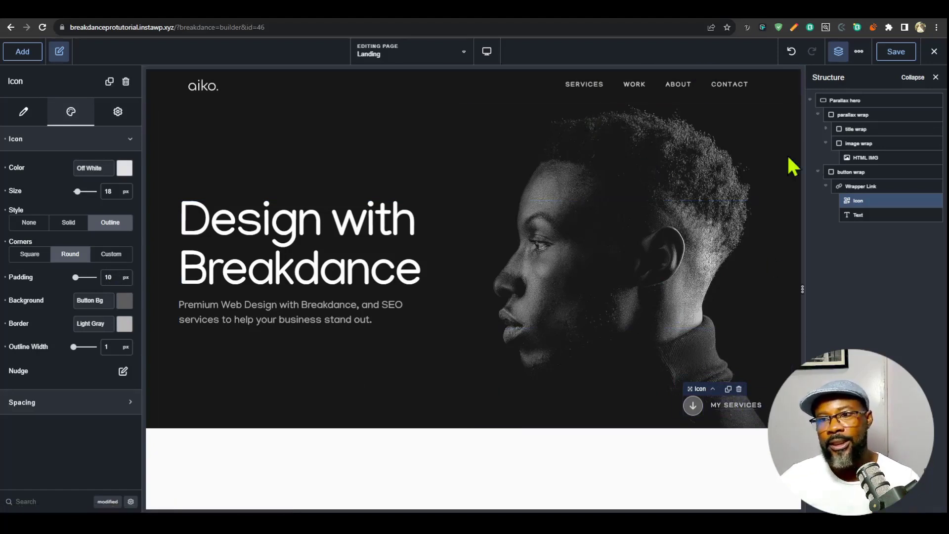
- Save the page and open the typography presets in the global settings
left_click(859, 51)
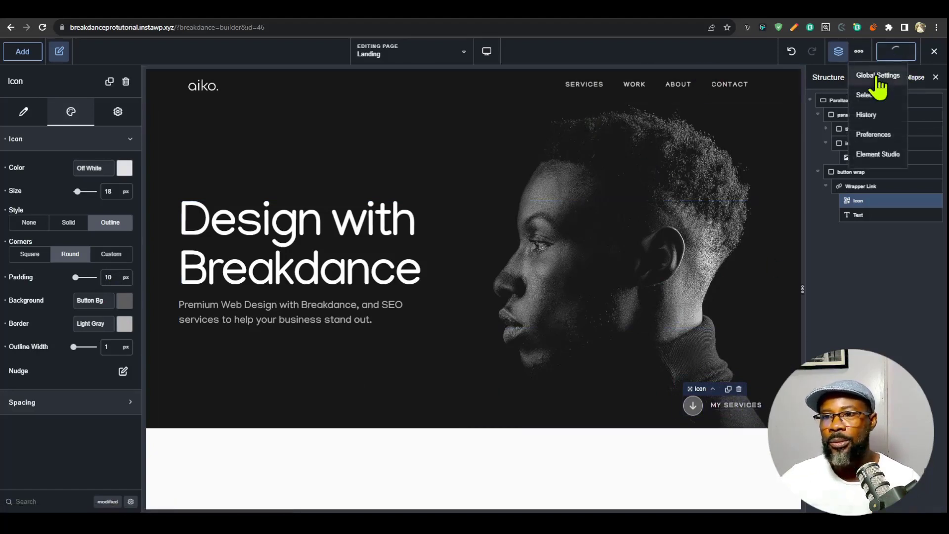
left_click(867, 70)
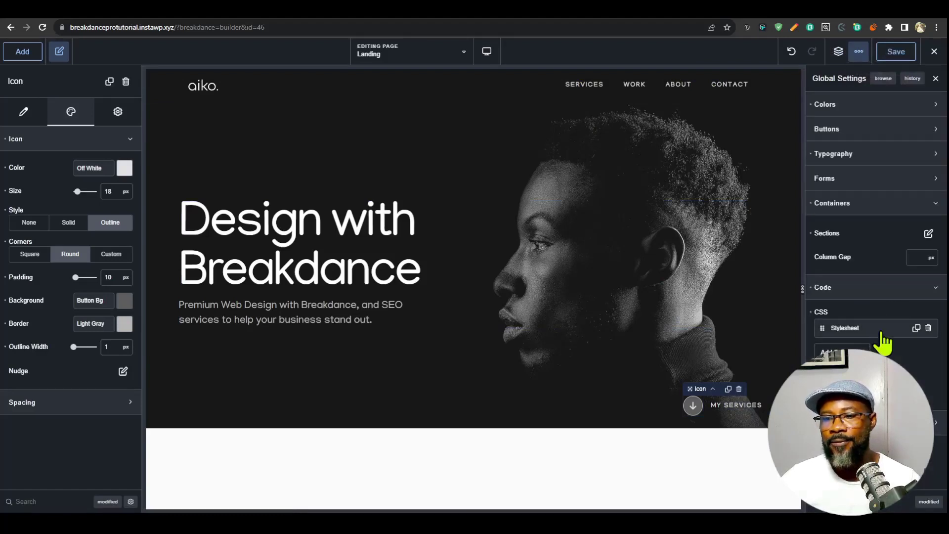
left_click(833, 153)
left_click(920, 304)
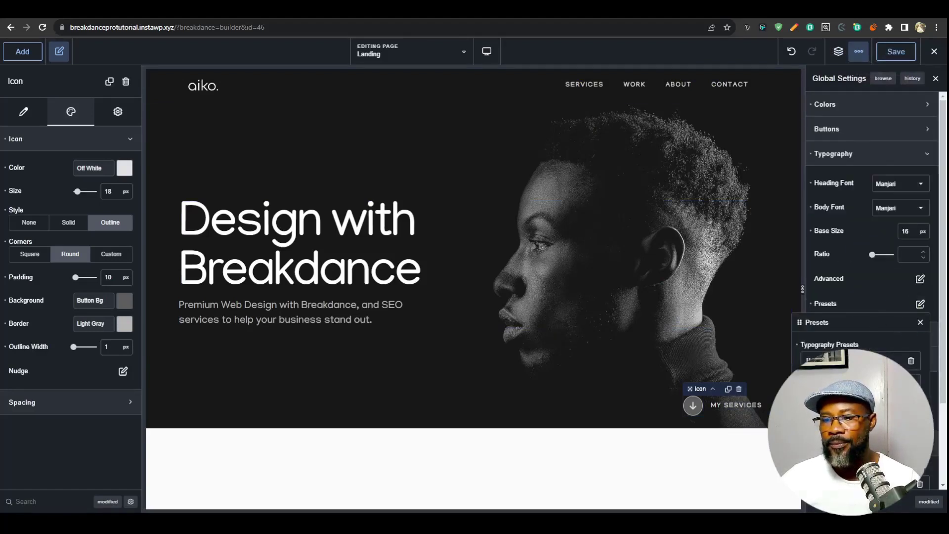
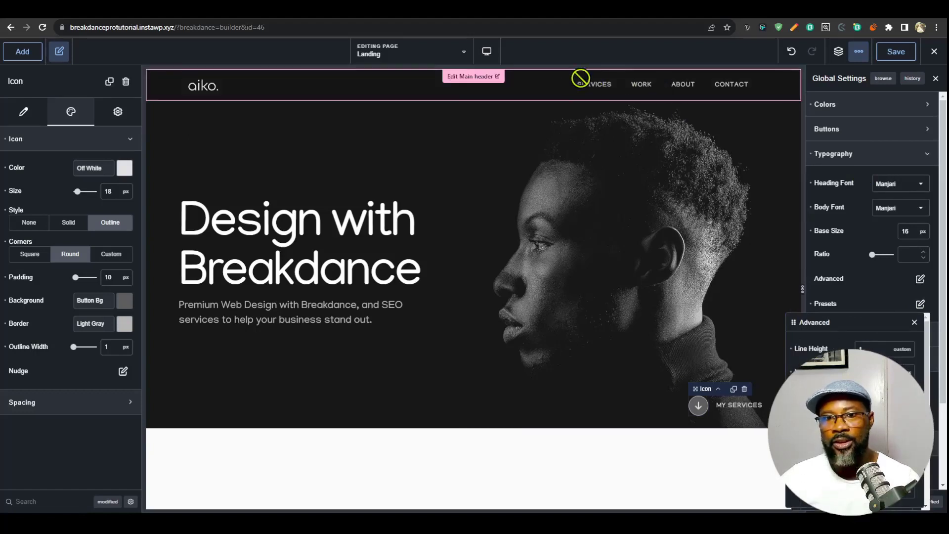
- Compare the hero section on the live Landing page at full desktop width with the reference portfolio site
left_click(919, 305)
left_click(728, 413)
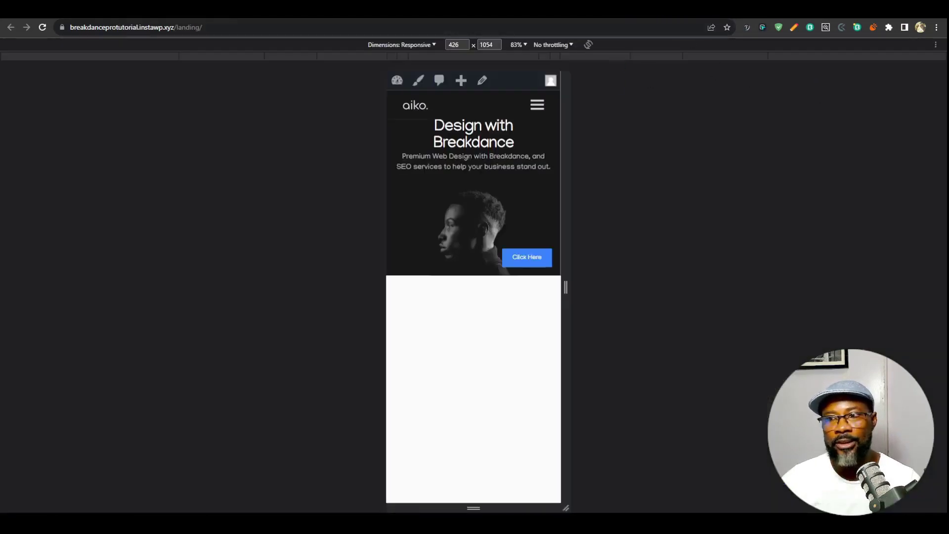
key("F12")
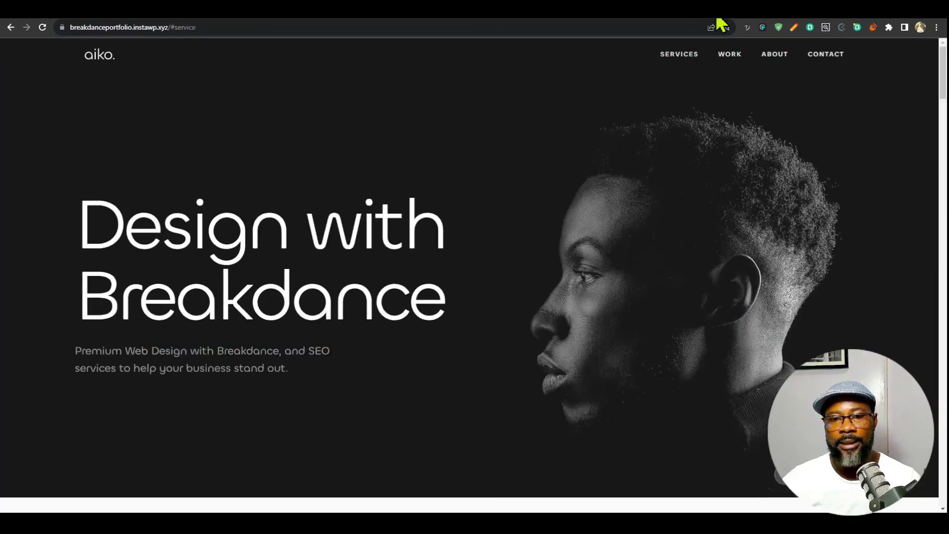
scroll(726, 208, "down", 4)
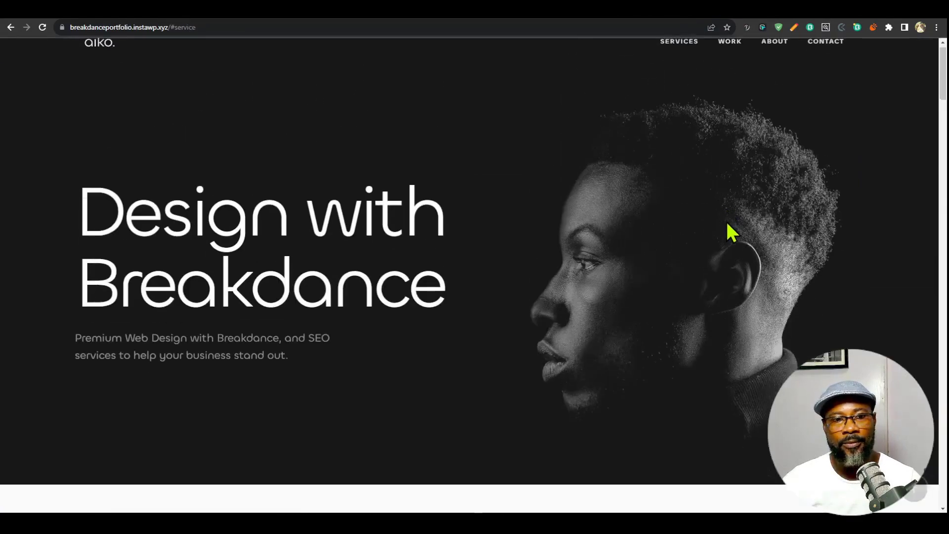
scroll(727, 223, "down", 3)
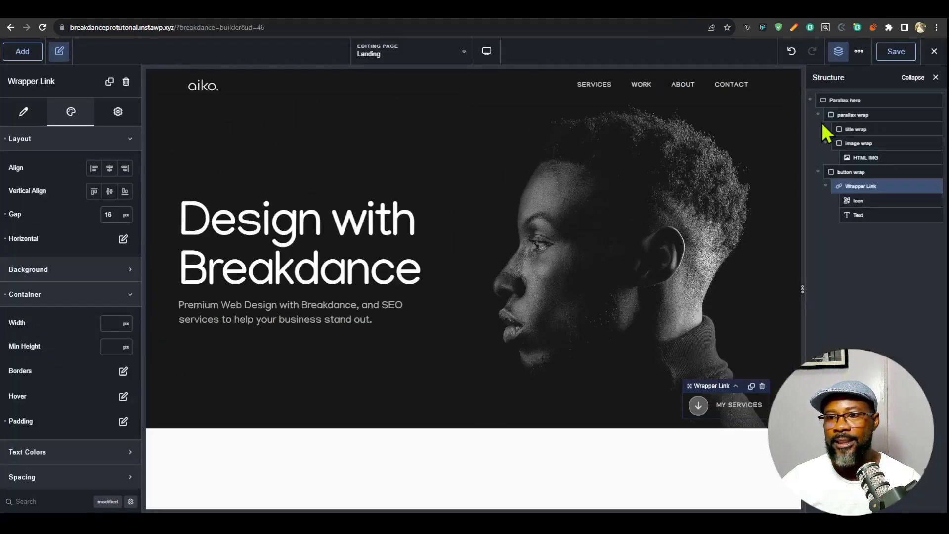
- Collapse the parallax wrap and button wrap in the structure and add a new Section below the Parallax hero
left_click(822, 115)
left_click(818, 114)
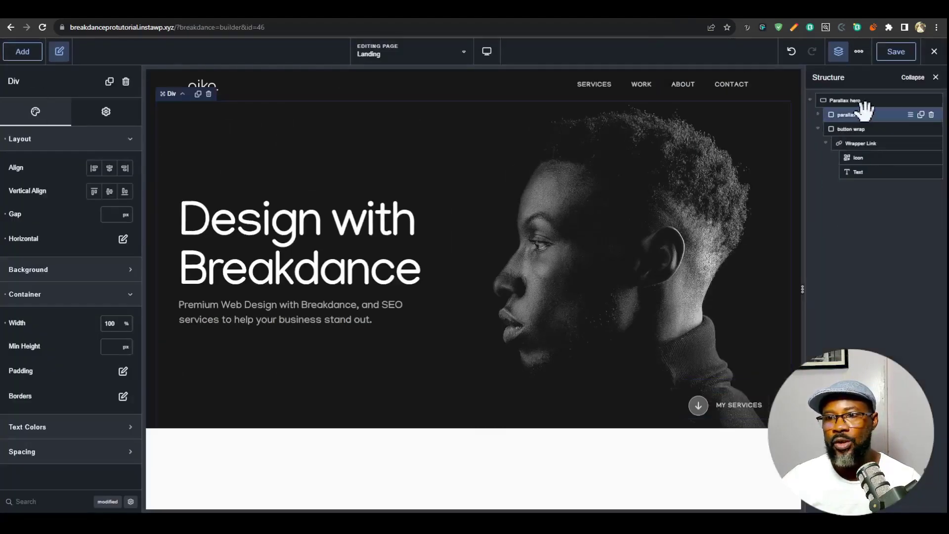
left_click(818, 129)
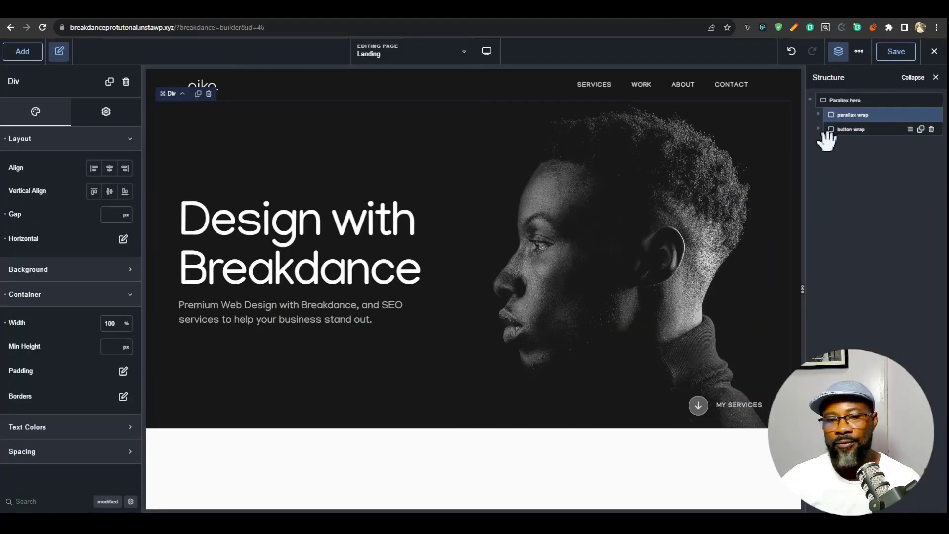
left_click(847, 101)
left_click(24, 54)
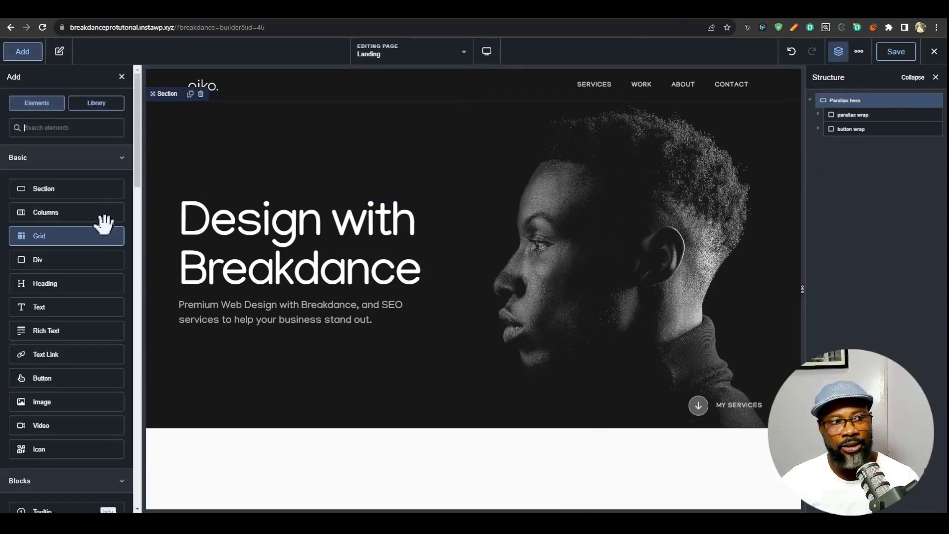
left_click(78, 194)
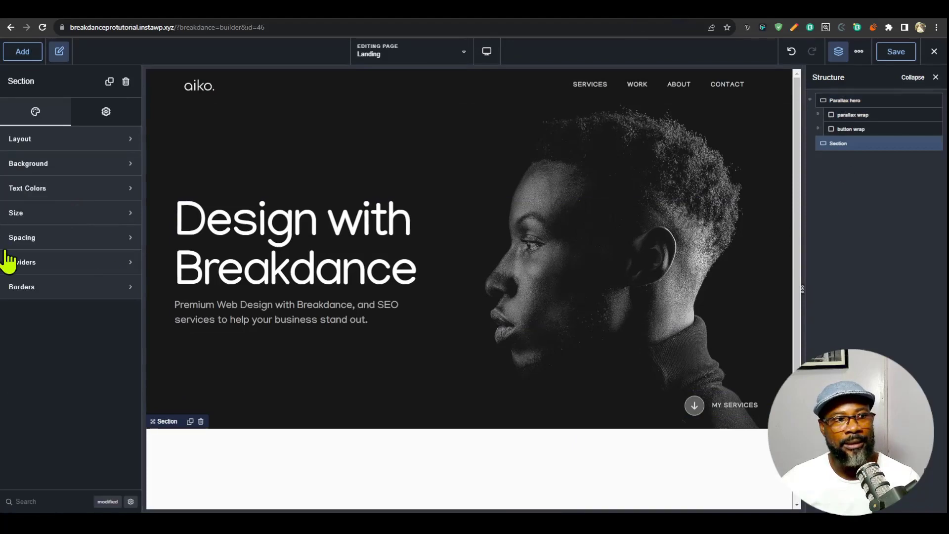
- Give the new Section a custom height of 200 vh
left_click(72, 214)
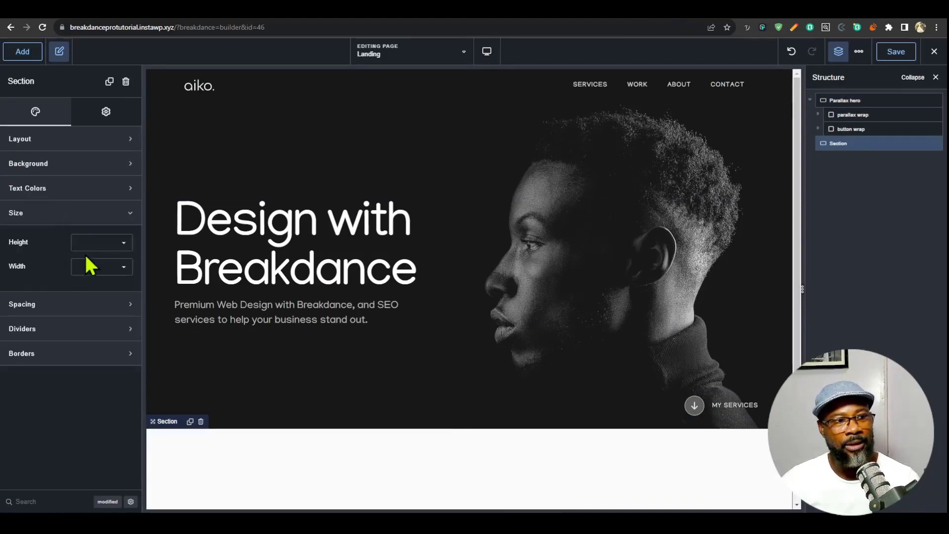
left_click(95, 242)
left_click(116, 287)
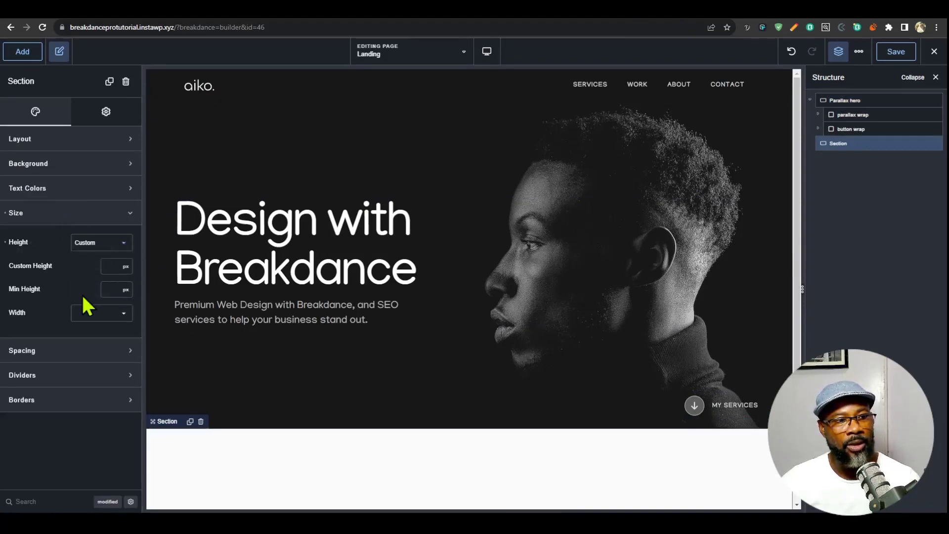
type("20")
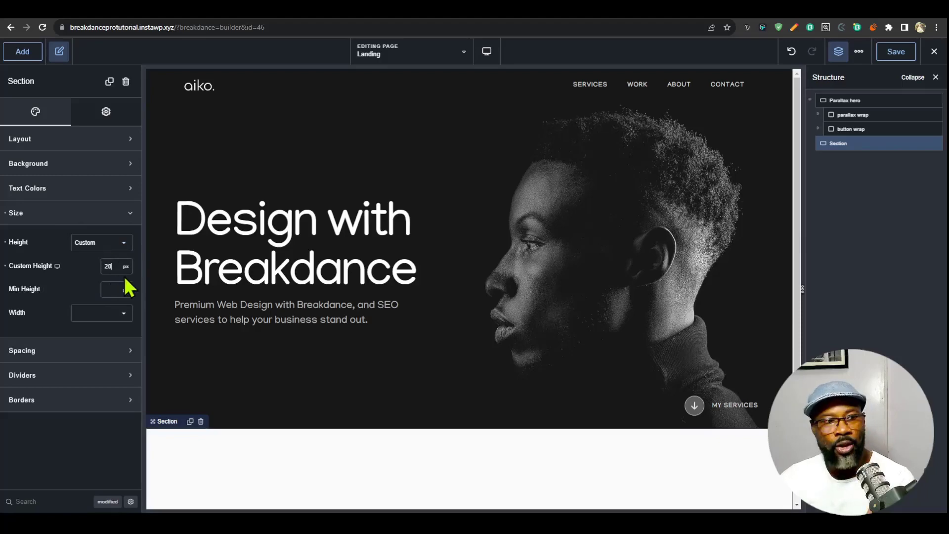
type("0")
left_click(131, 267)
left_click(138, 397)
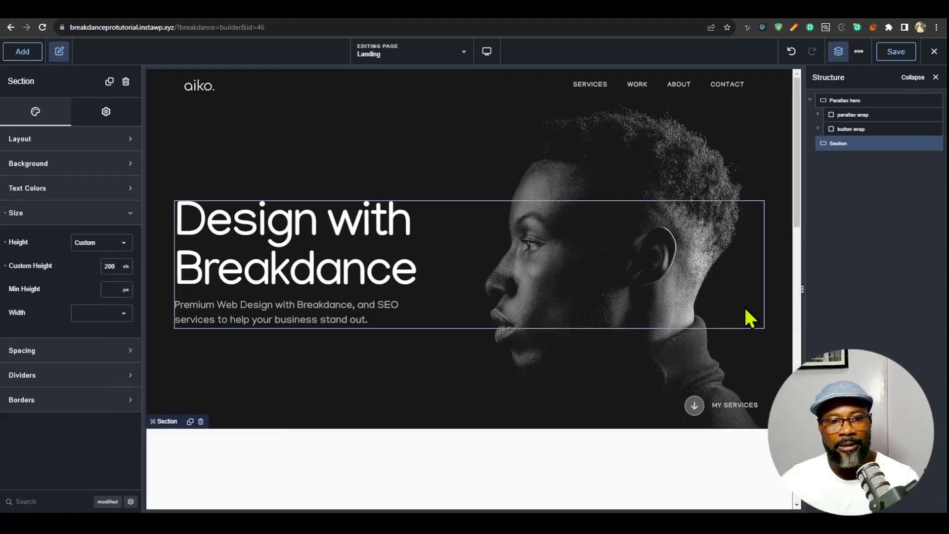
scroll(717, 333, "down", 5)
scroll(710, 346, "up", 5)
- Enable a scrolling animation on the parallax wrap with vertical position Start 0 px, Middle 0 px and End 40 vh
left_click(855, 115)
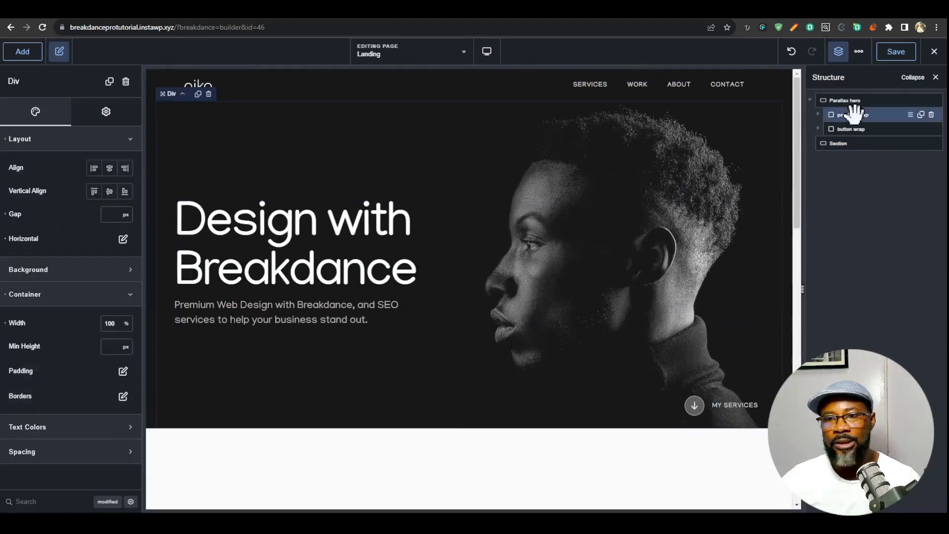
left_click(106, 111)
left_click(89, 213)
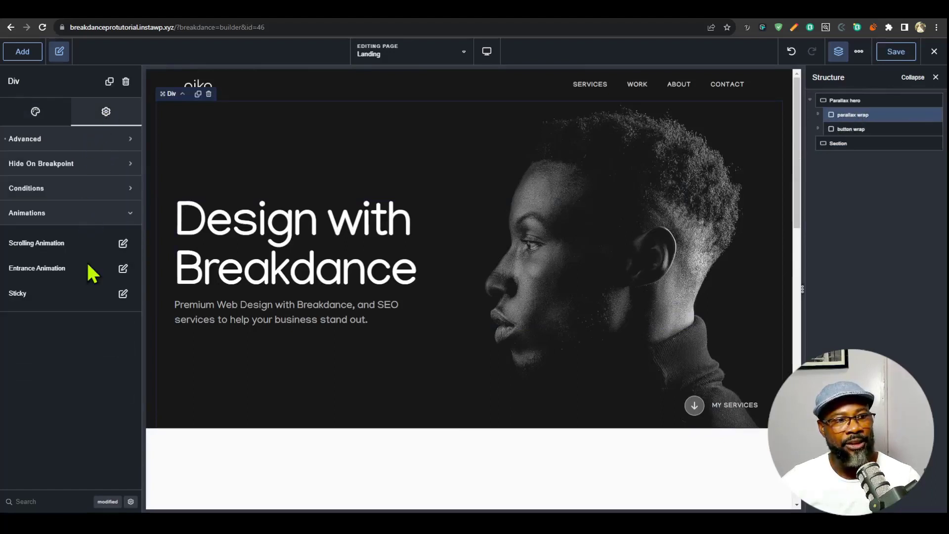
left_click(123, 243)
left_click(116, 287)
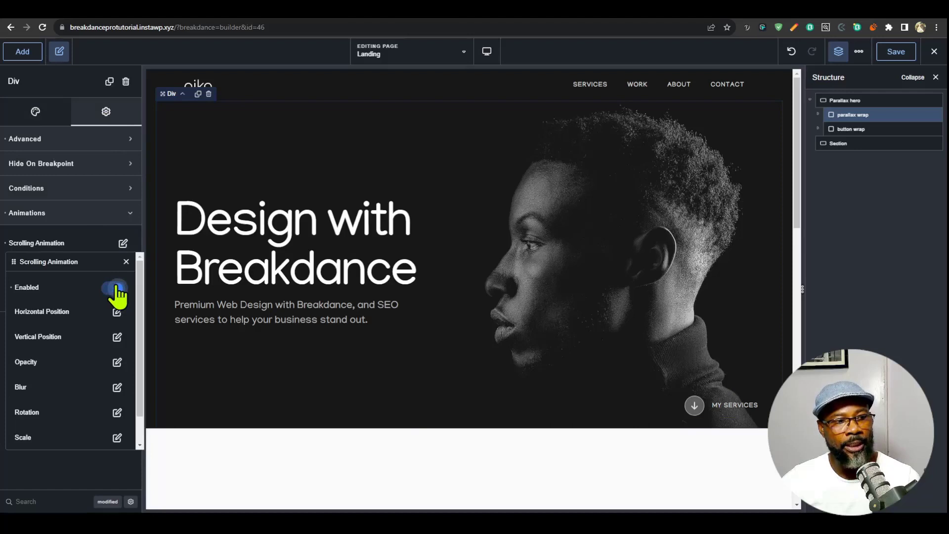
left_click(117, 337)
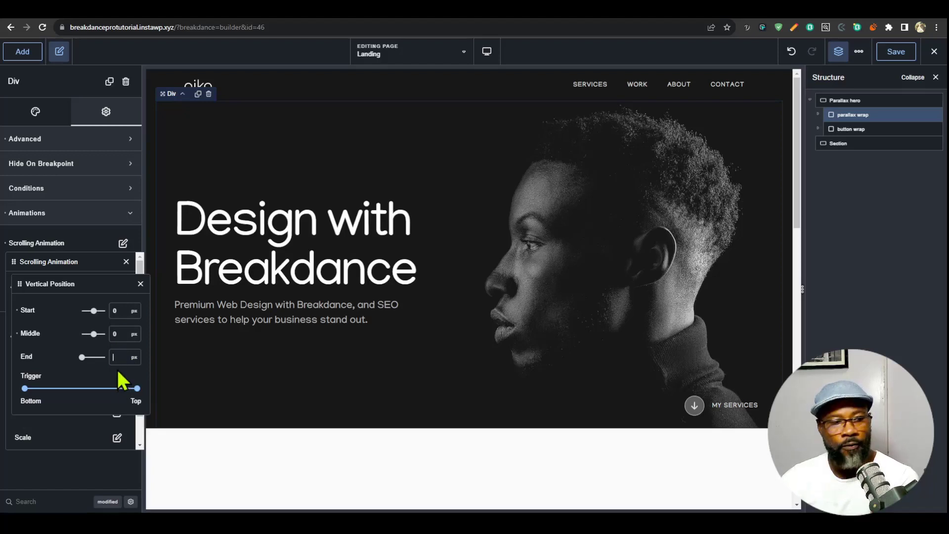
type("40")
left_click(133, 357)
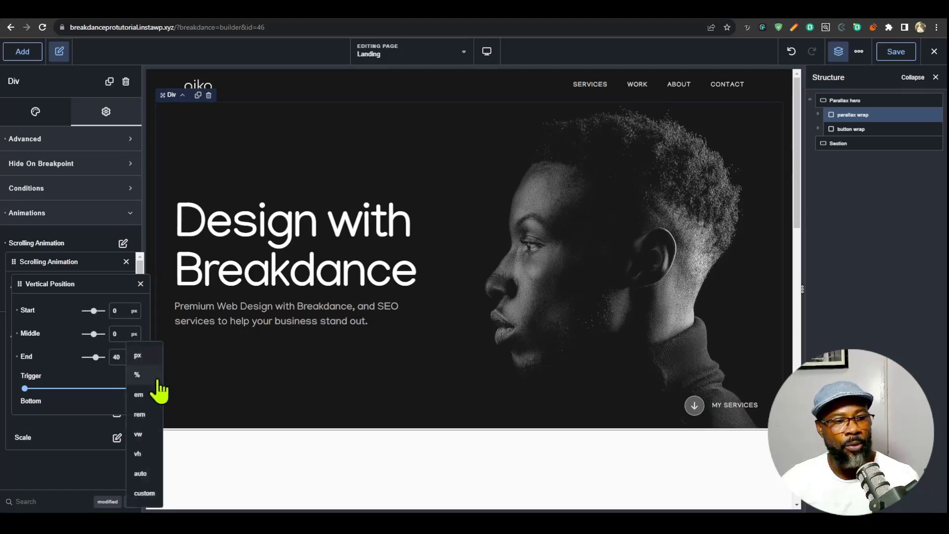
left_click(141, 453)
- Preview how the parallax wrap moves vertically while the page scrolls in the builder
scroll(536, 332, "down", 4)
scroll(539, 341, "up", 4)
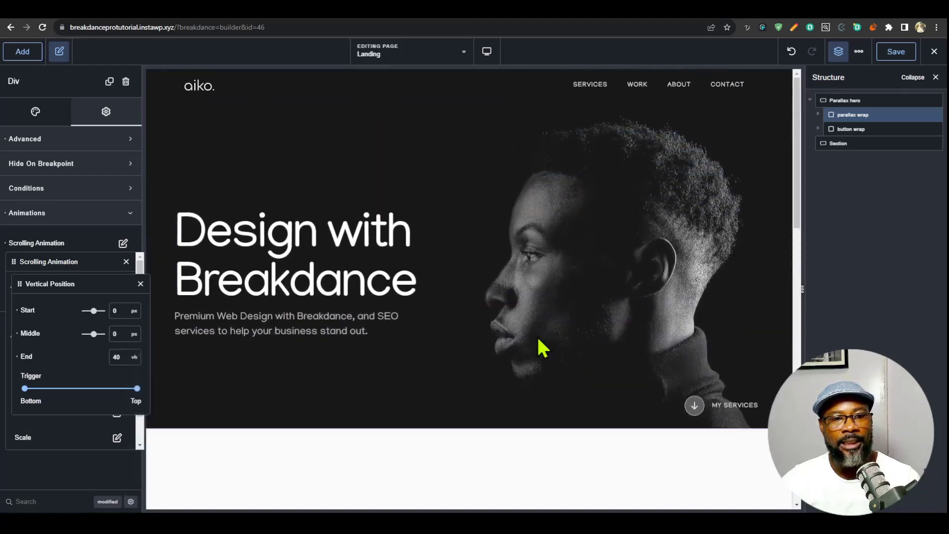
scroll(538, 339, "down", 5)
scroll(538, 339, "up", 5)
scroll(537, 337, "down", 3)
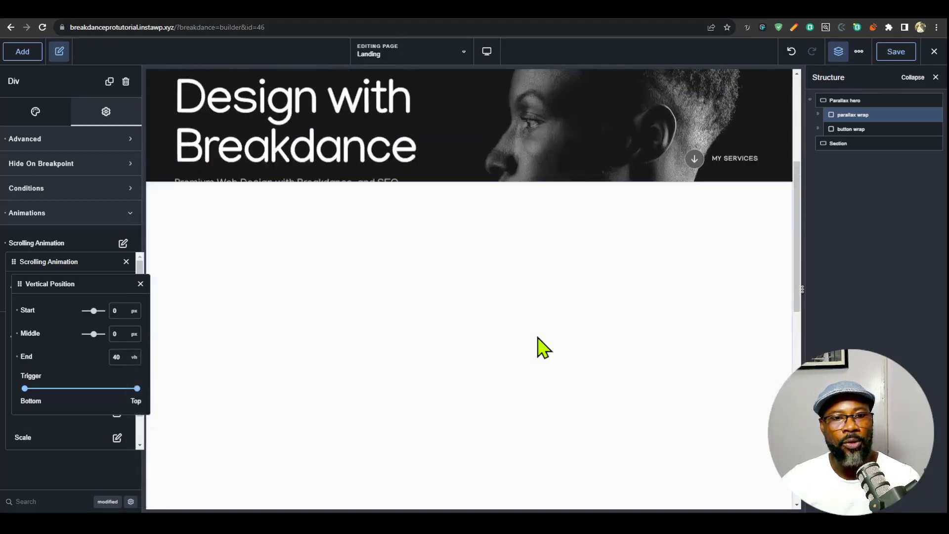
scroll(538, 337, "up", 5)
scroll(538, 337, "down", 2)
scroll(538, 334, "up", 2)
scroll(539, 332, "down", 2)
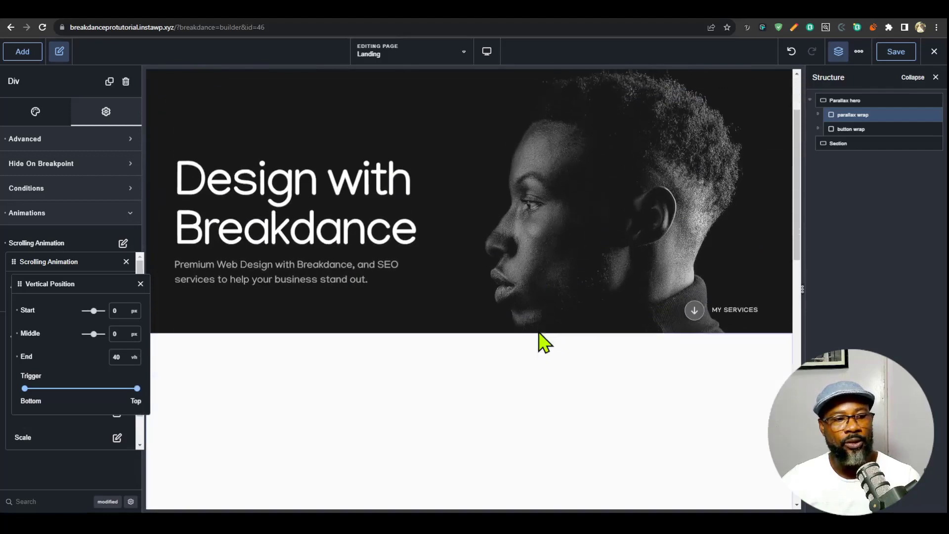
scroll(539, 339, "up", 2)
- Set the vertical position animation's trigger range to 45–100 and check the hero's scrolling motion
left_click(26, 391)
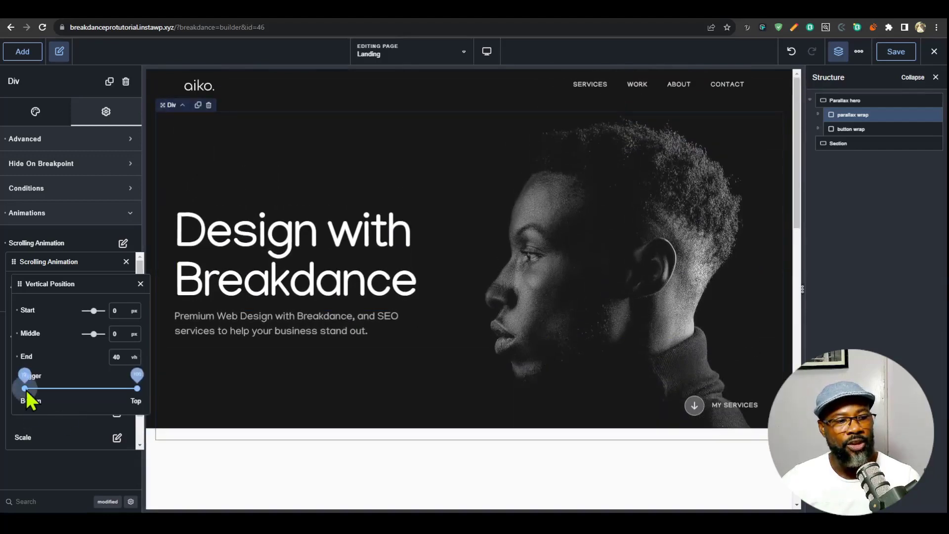
left_click_drag(74, 390, 78, 391)
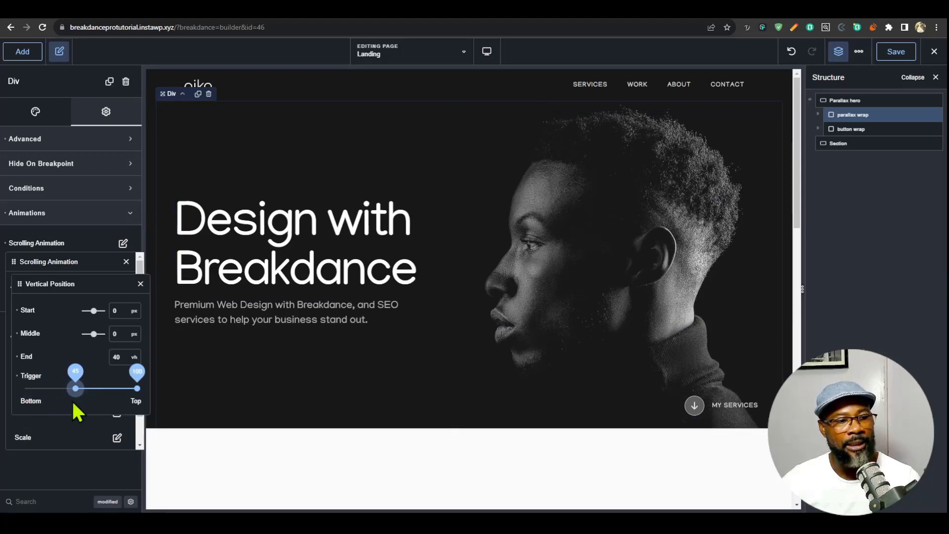
left_click_drag(75, 389, 23, 393)
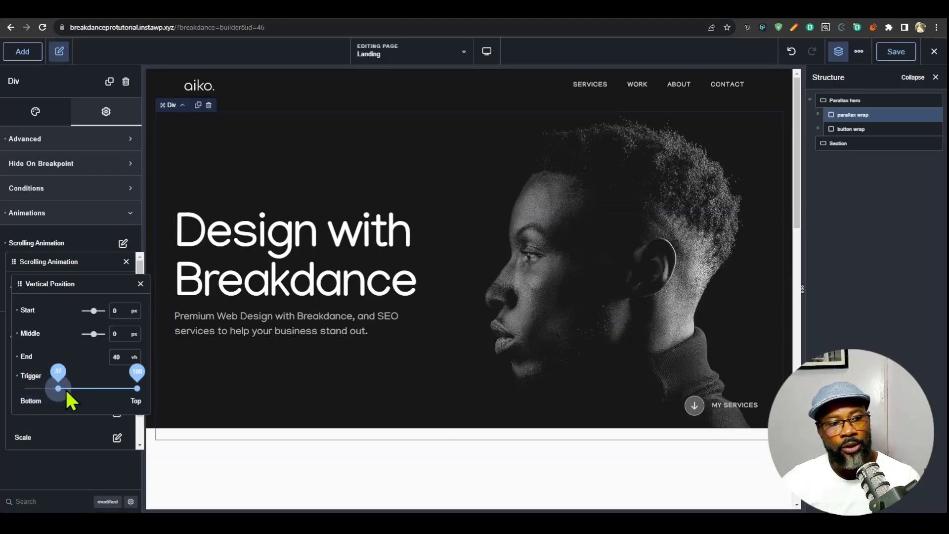
mouse_move(68, 393)
left_mouse_down()
mouse_move(85, 394)
mouse_move(75, 391)
left_mouse_up()
scroll(524, 364, "down", 3)
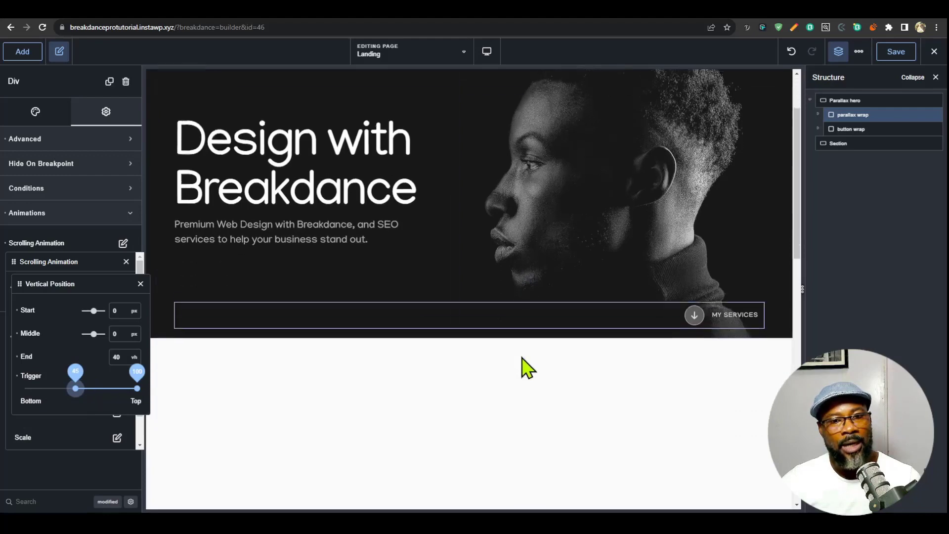
scroll(523, 382, "up", 4)
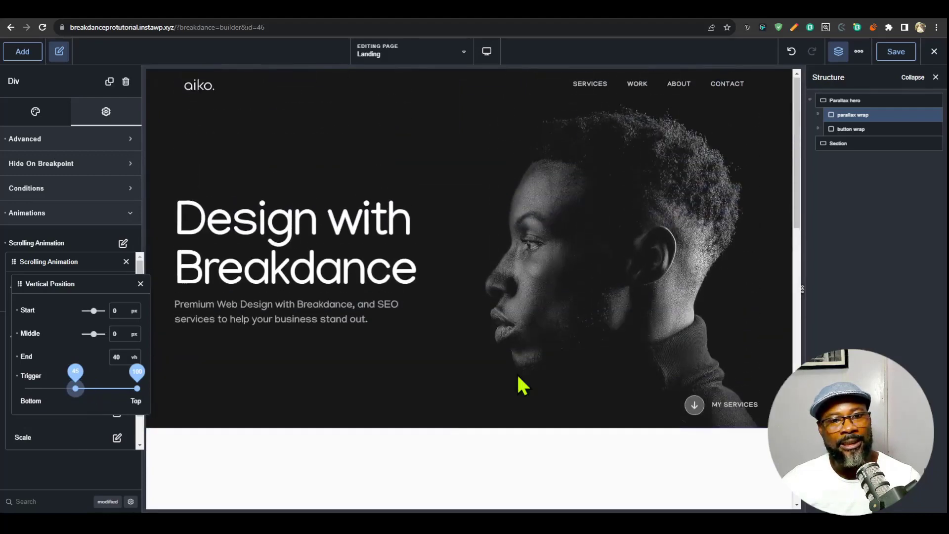
scroll(523, 384, "down", 4)
scroll(523, 386, "up", 4)
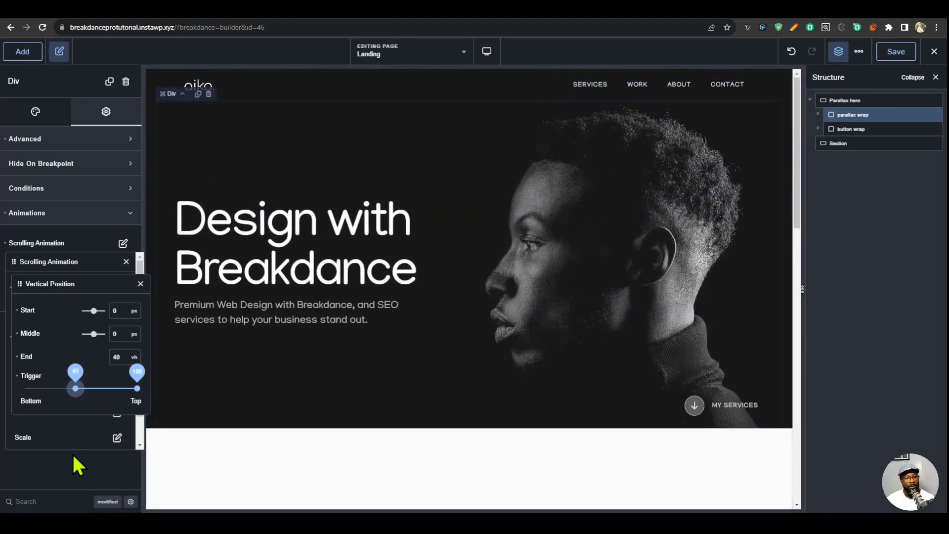
- Add an opacity scrolling animation to the parallax wrap with Start 1, Middle 1 and End 0, and preview the fade
left_click(72, 453)
left_click(118, 363)
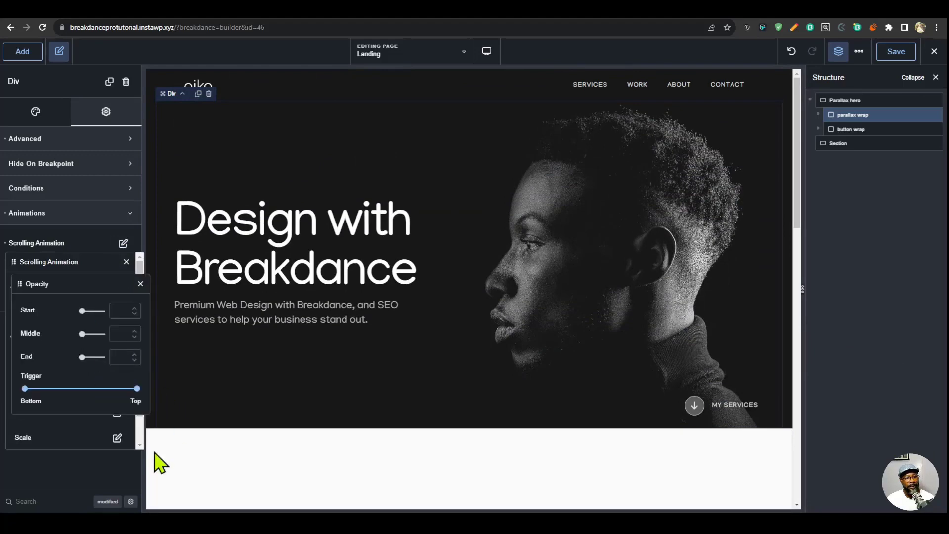
left_click(117, 310)
type("1")
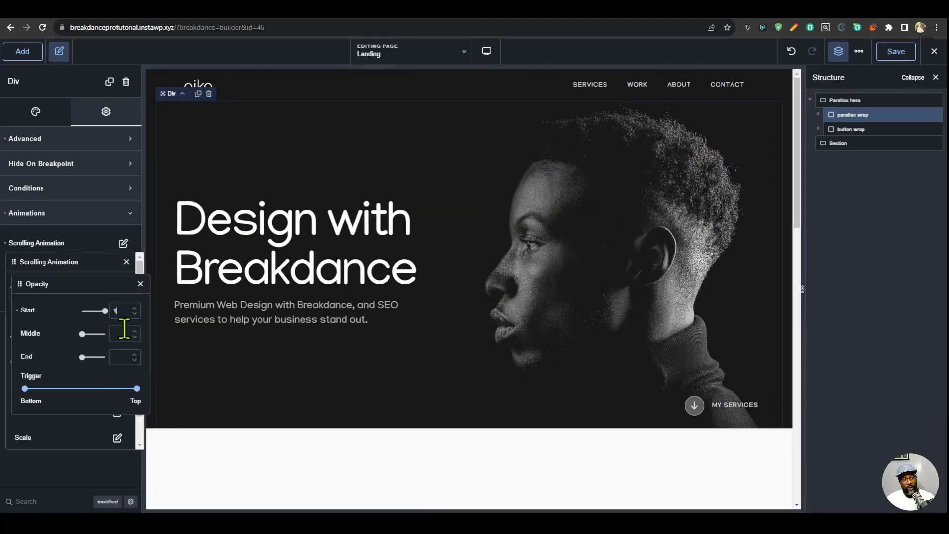
type("0")
scroll(706, 271, "down", 5)
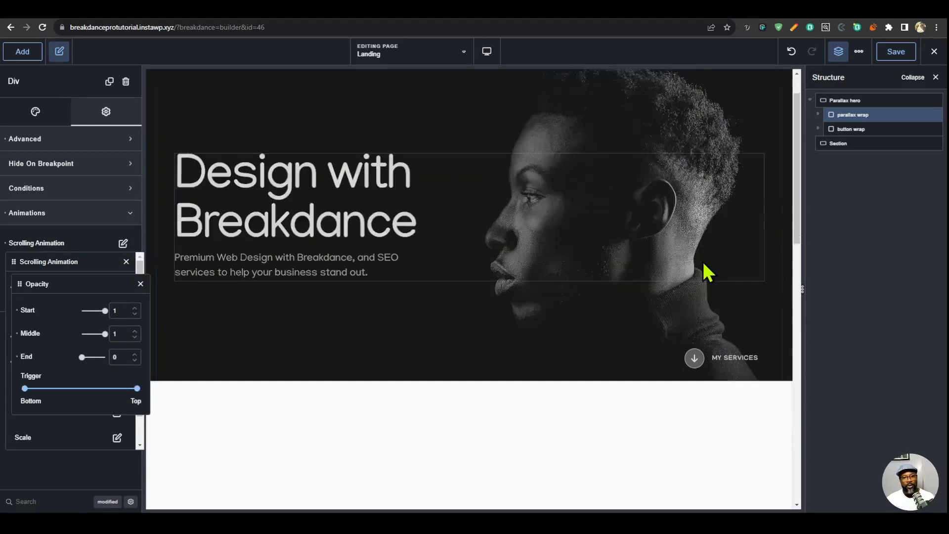
scroll(637, 337, "down", 3)
scroll(636, 337, "up", 10)
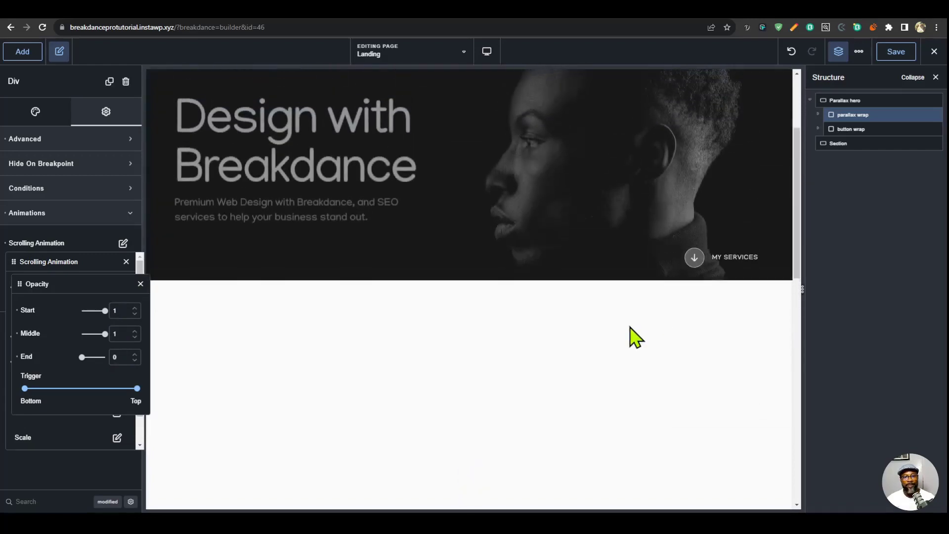
scroll(637, 338, "down", 3)
scroll(636, 337, "down", 3)
scroll(633, 336, "up", 6)
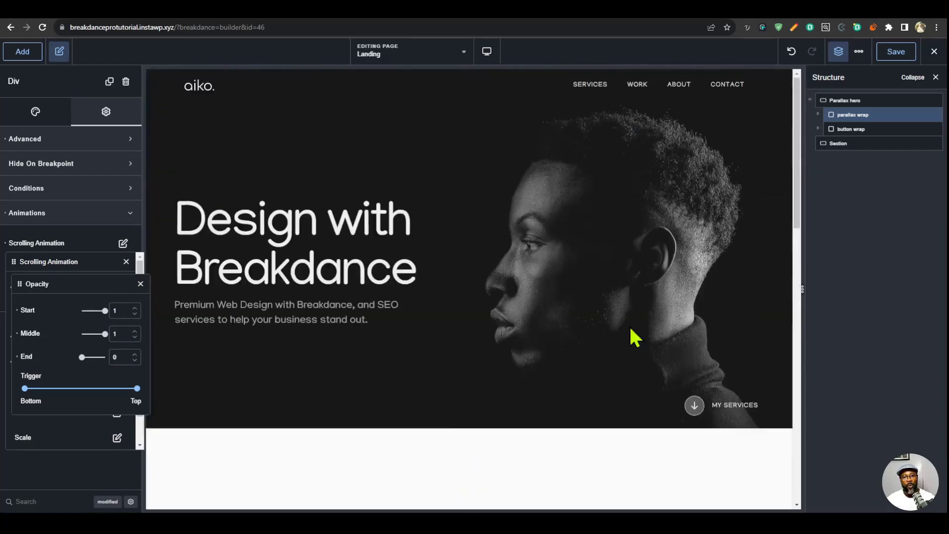
- Save the page and test the hero's parallax and fade effect on the reloaded live Landing page
left_click(908, 54)
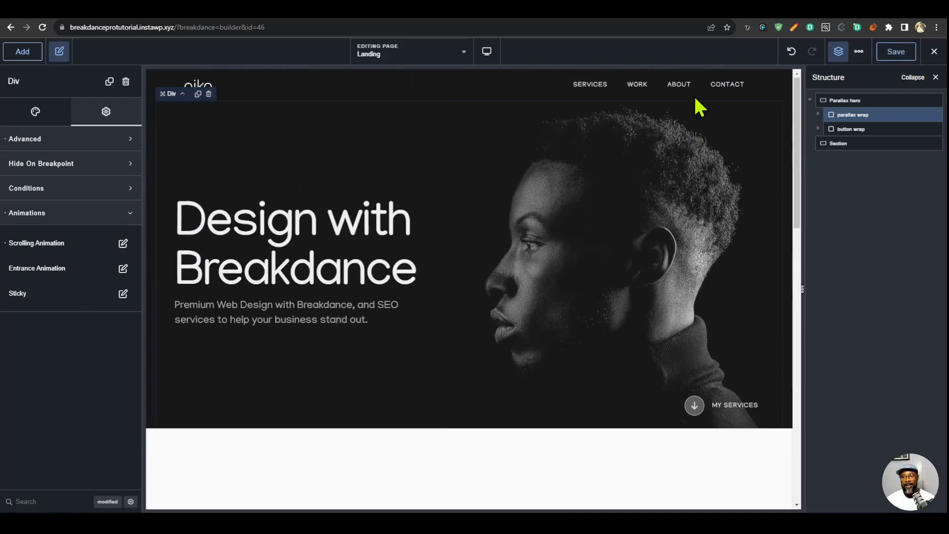
left_click(704, 18)
key("F5")
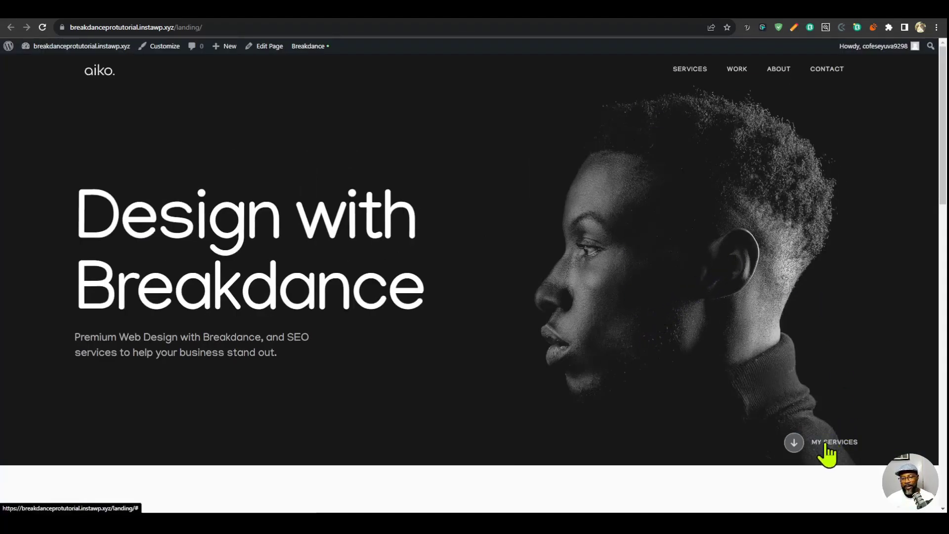
scroll(674, 341, "down", 3)
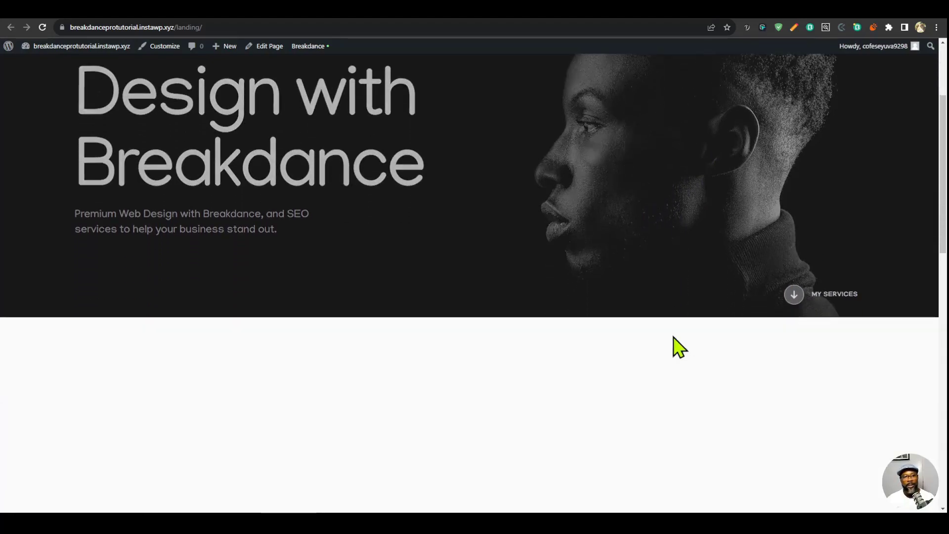
scroll(667, 342, "down", 2)
scroll(663, 338, "up", 6)
scroll(663, 336, "down", 8)
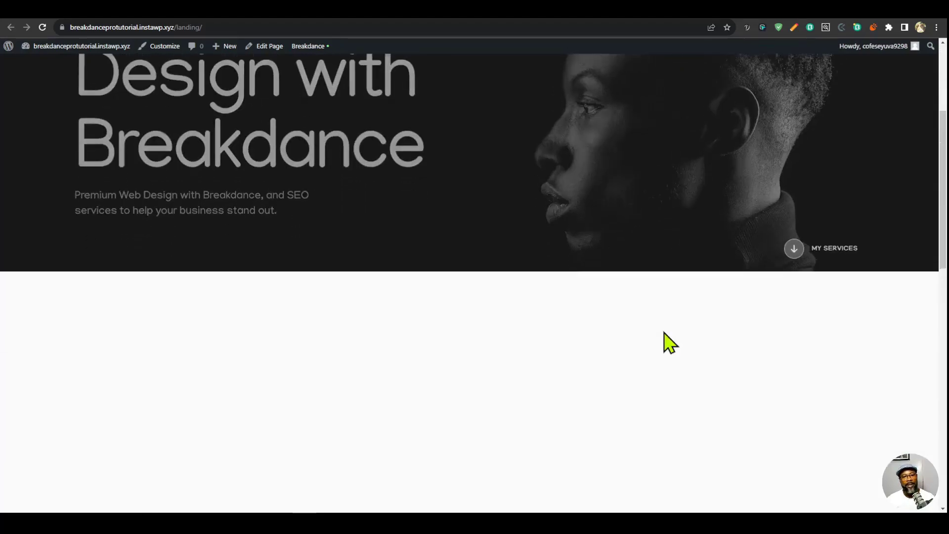
- Check the live Landing page's hero scrolling effect in a 426 px wide responsive mobile view
scroll(668, 342, "up", 8)
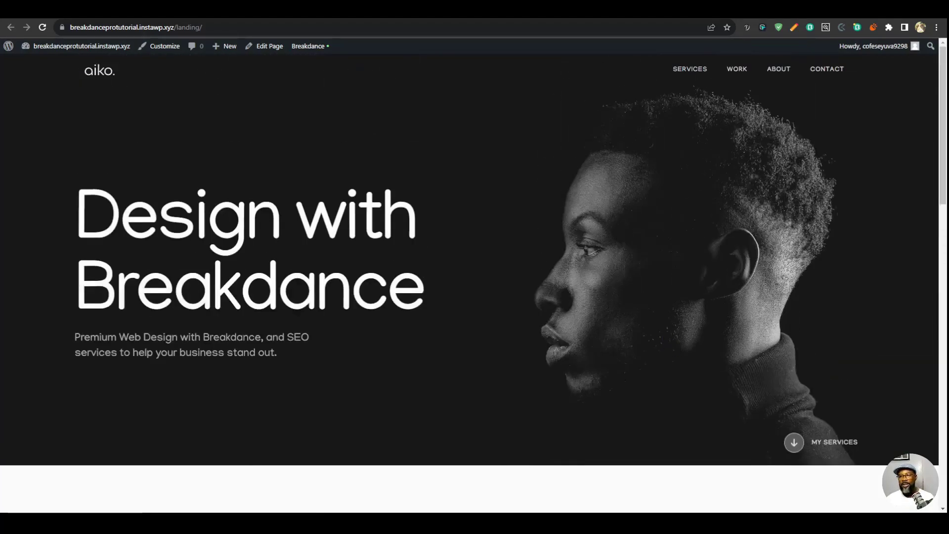
key("ctrl+shift+m")
scroll(498, 257, "down", 2)
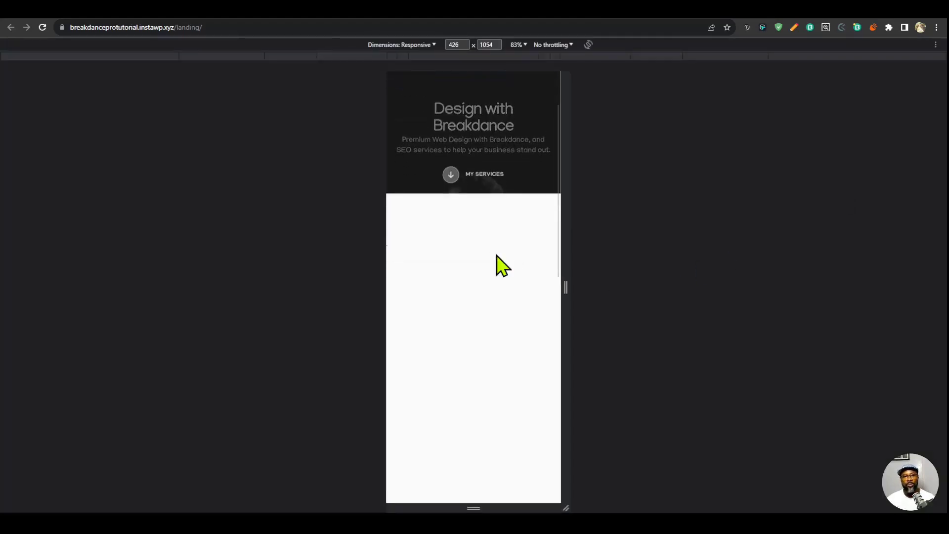
scroll(497, 257, "up", 2)
scroll(498, 252, "down", 2)
scroll(500, 247, "up", 2)
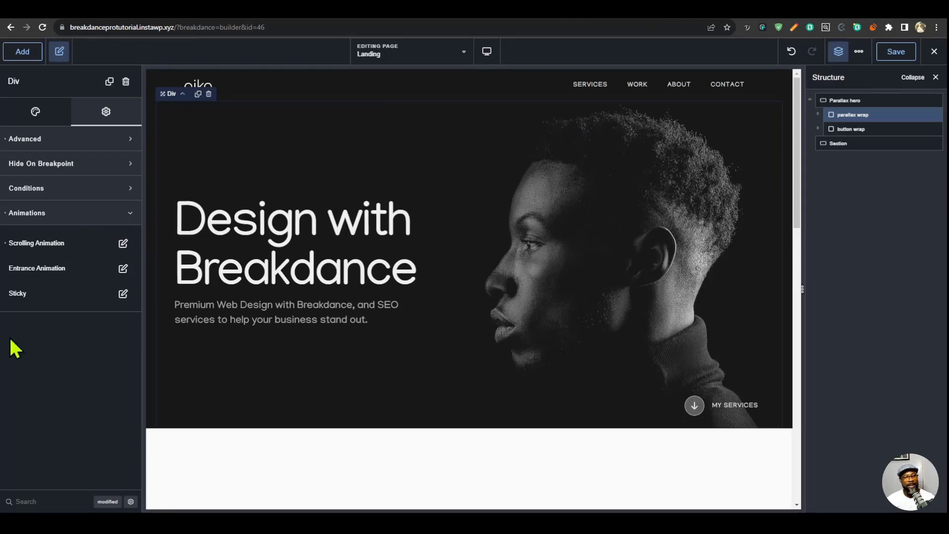
- Disable the parallax wrap's scrolling animation at Tablet Portrait
left_click(123, 245)
scroll(109, 388, "down", 1)
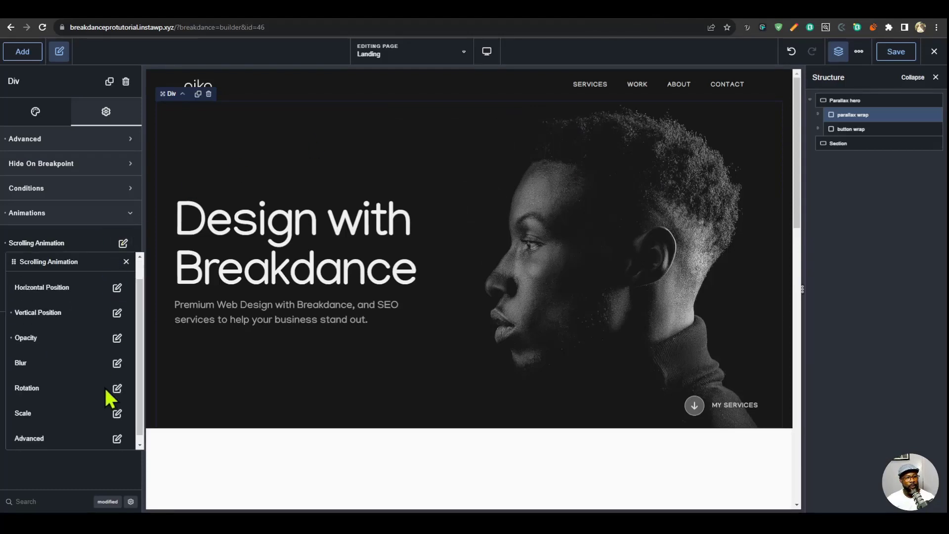
left_click(117, 432)
scroll(93, 434, "down", 1)
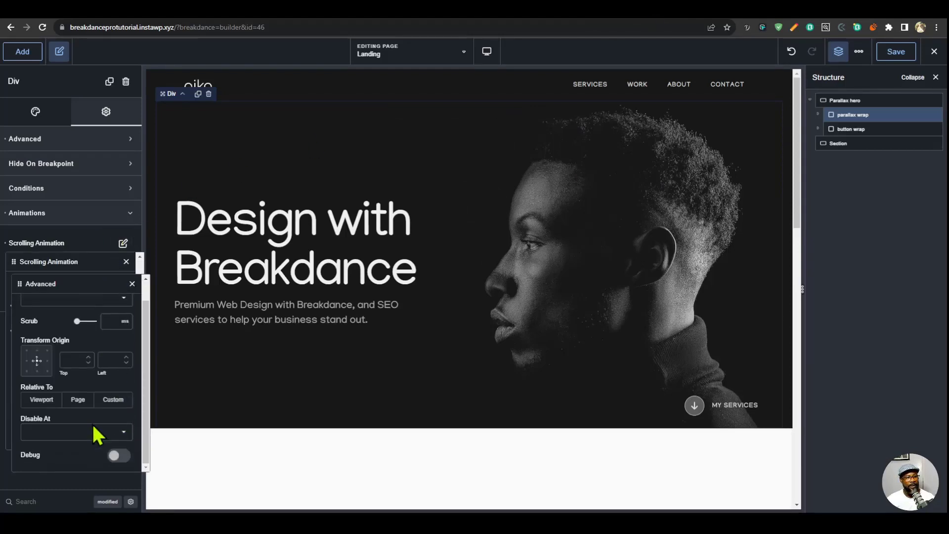
left_click(94, 435)
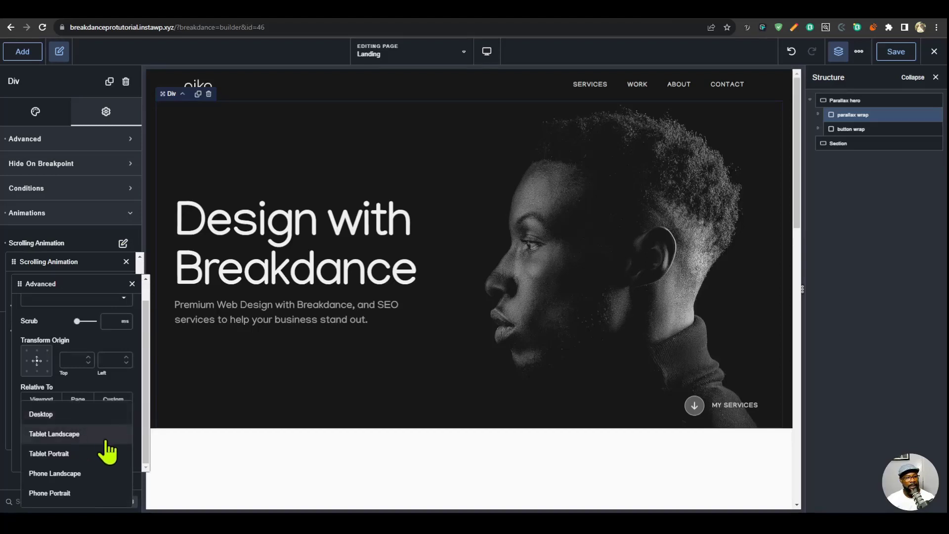
left_click(63, 454)
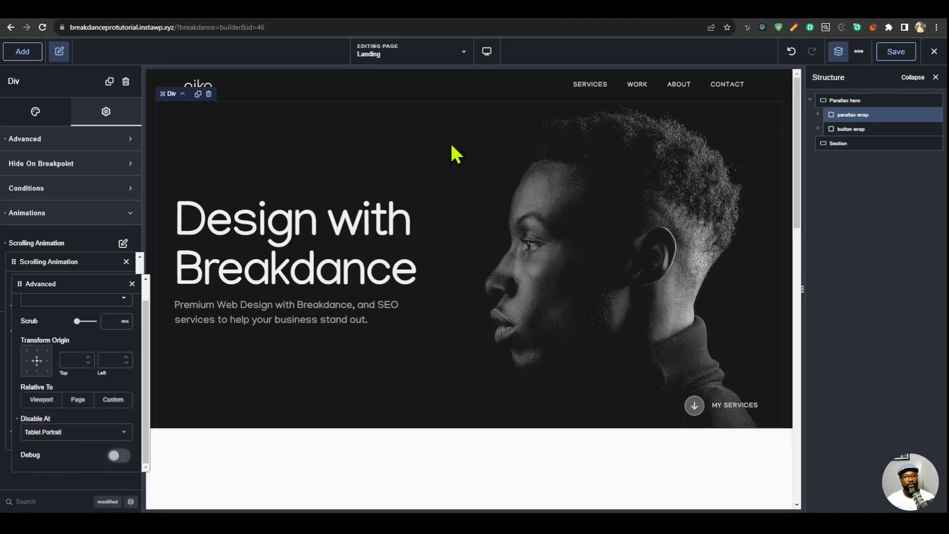
- Preview the hero's scrolling at the Tablet Landscape and Tablet Portrait breakpoints, and return to the Desktop view
left_click(489, 55)
left_click(503, 112)
scroll(586, 288, "down", 3)
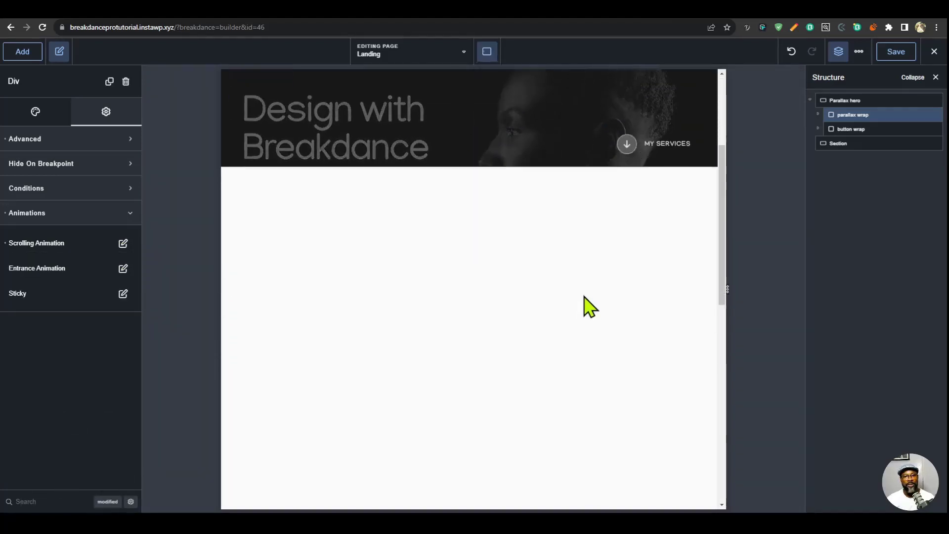
left_click(487, 51)
left_click(546, 141)
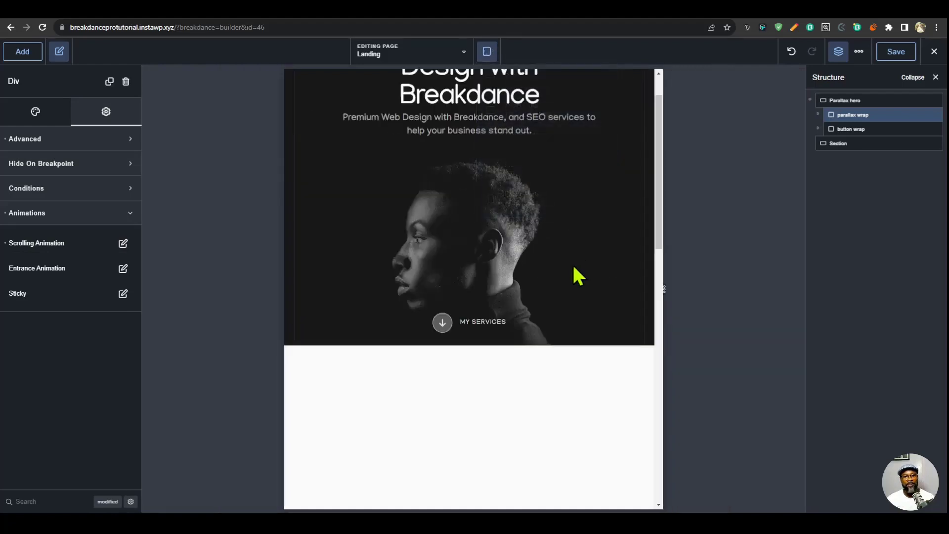
scroll(573, 268, "down", 4)
scroll(569, 288, "up", 5)
scroll(568, 265, "down", 4)
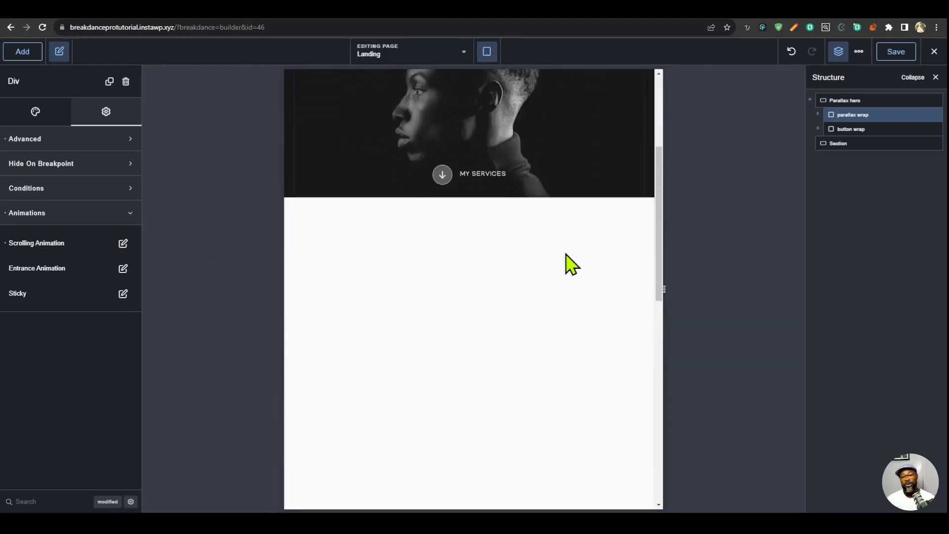
scroll(572, 267, "up", 4)
left_click(487, 52)
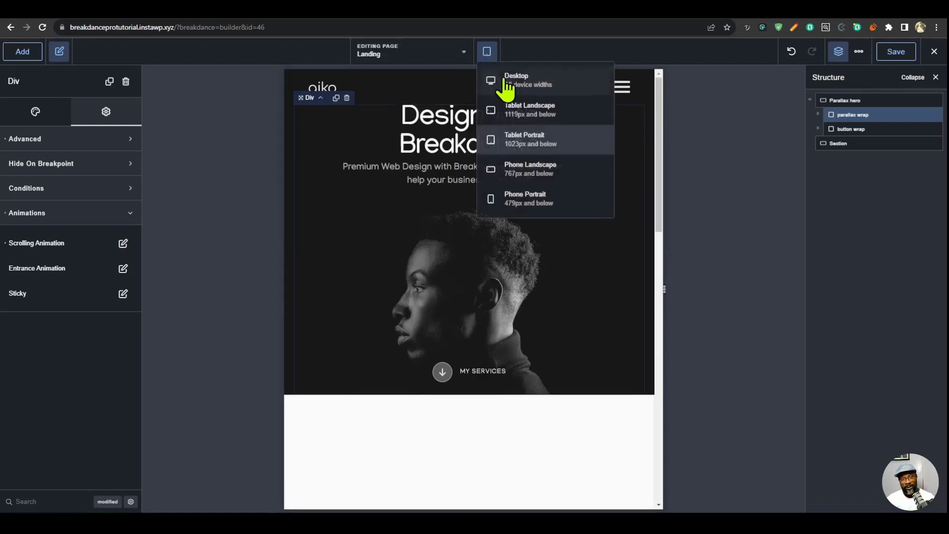
left_click(509, 77)
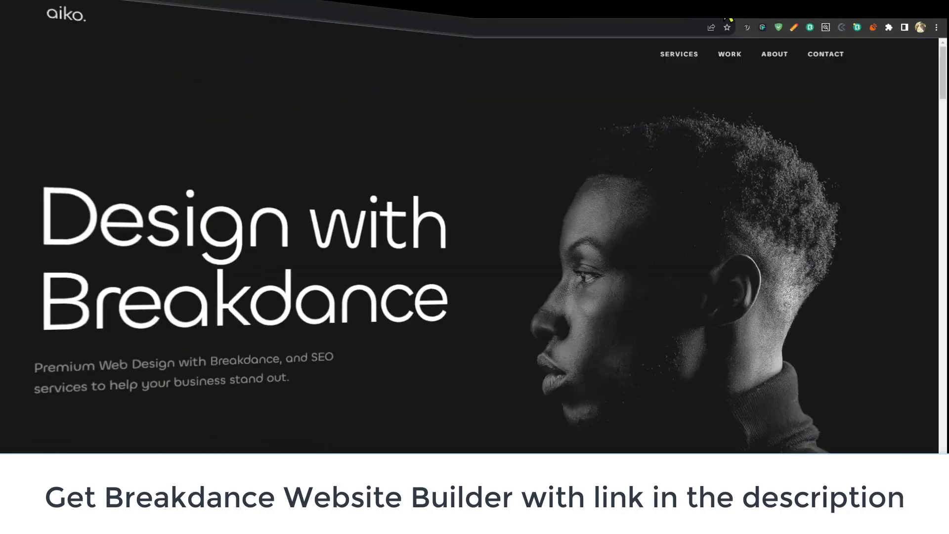
- Look over the reference site's landing page and clear the custom height of the empty section below the hero
scroll(681, 276, "down", 9)
scroll(603, 261, "up", 3)
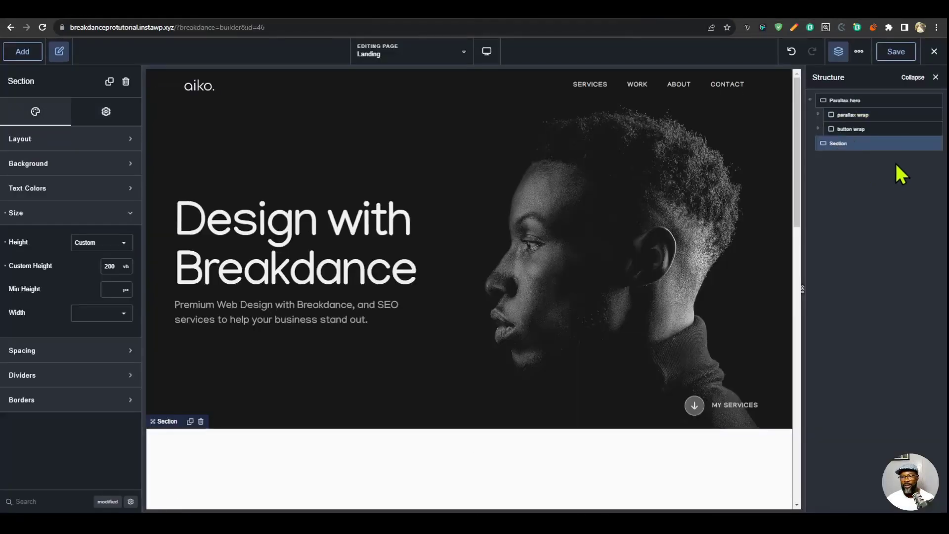
left_click(6, 242)
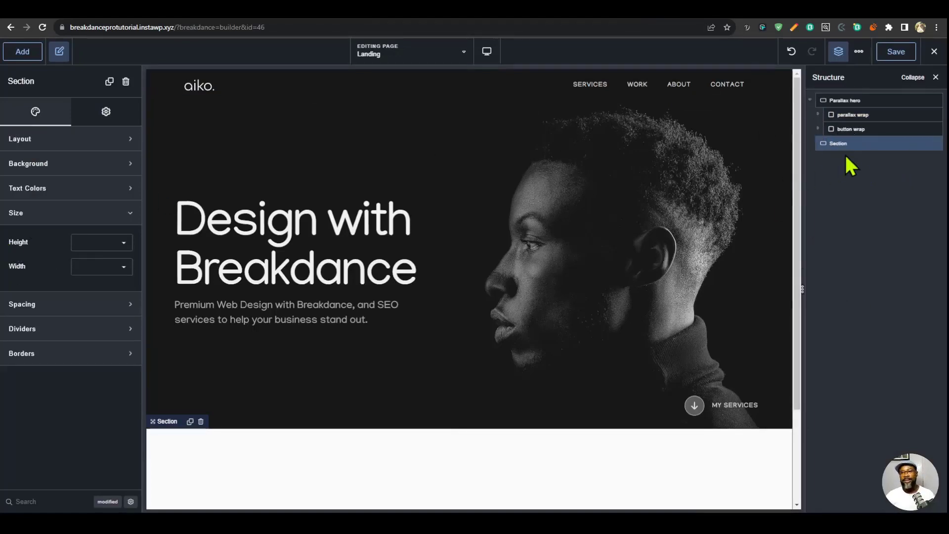
- Rename the section below the hero as Services and set its ID to service
double_click(855, 142)
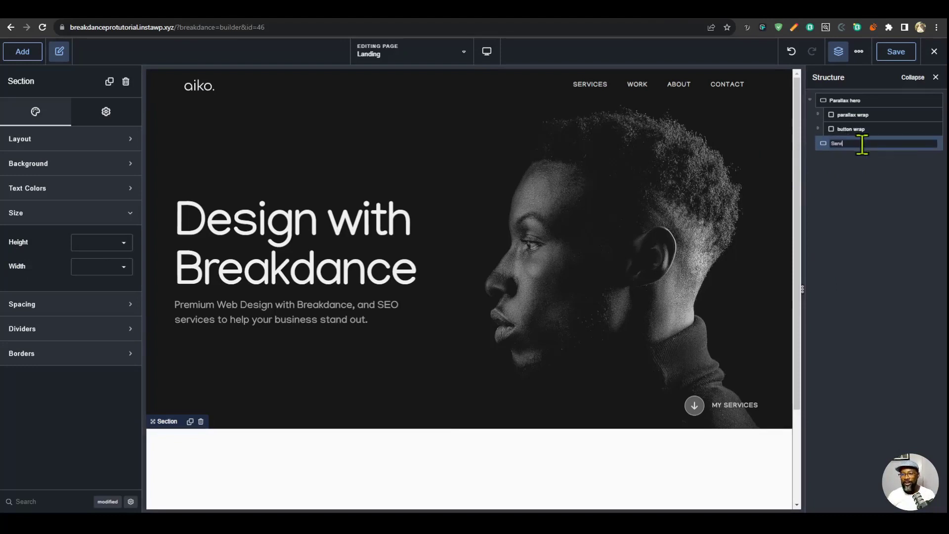
key("Return")
left_click(119, 112)
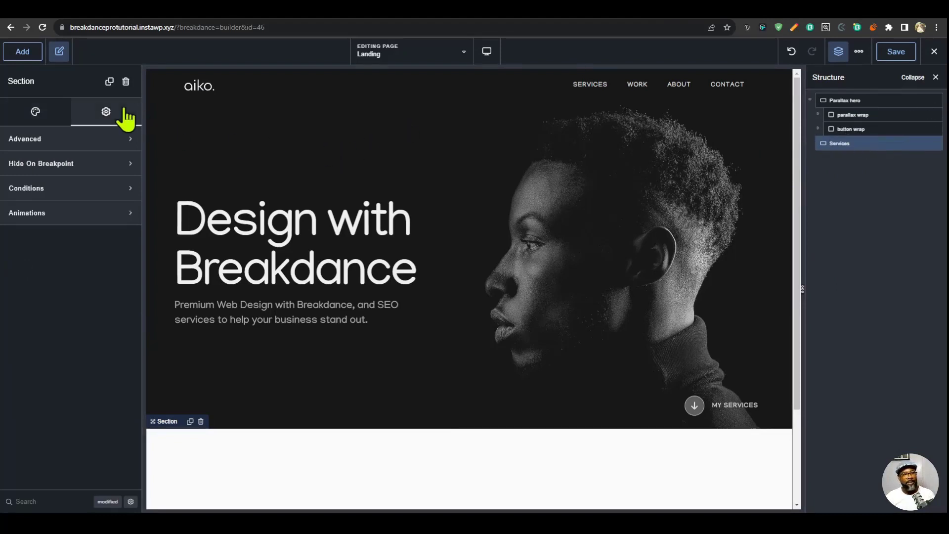
left_click(101, 142)
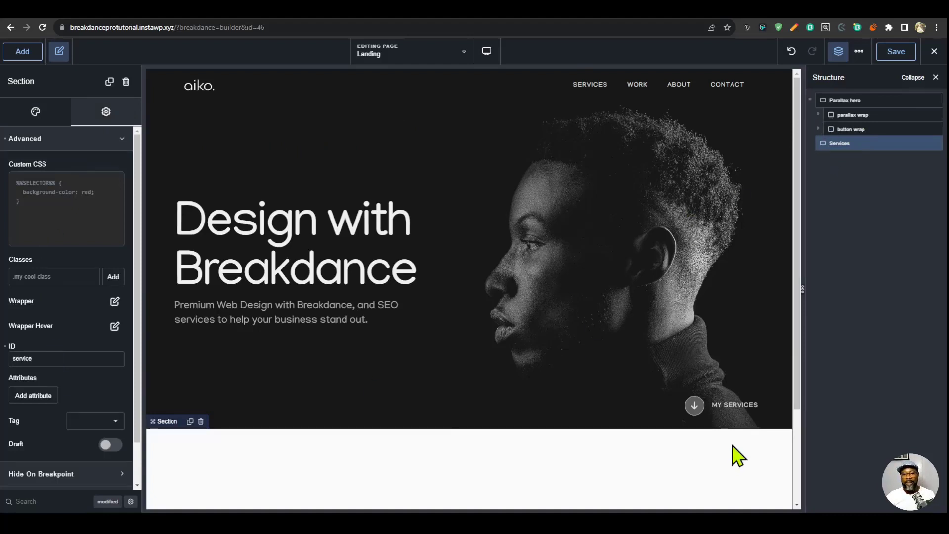
- Link the My Services button's wrapper to #service and try the same anchor link on the reference site
left_click(736, 409)
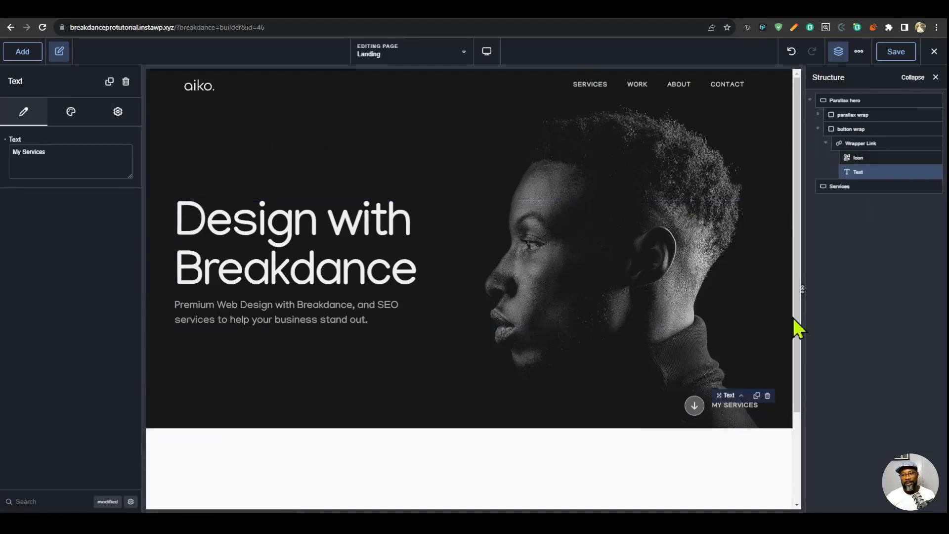
left_click(854, 143)
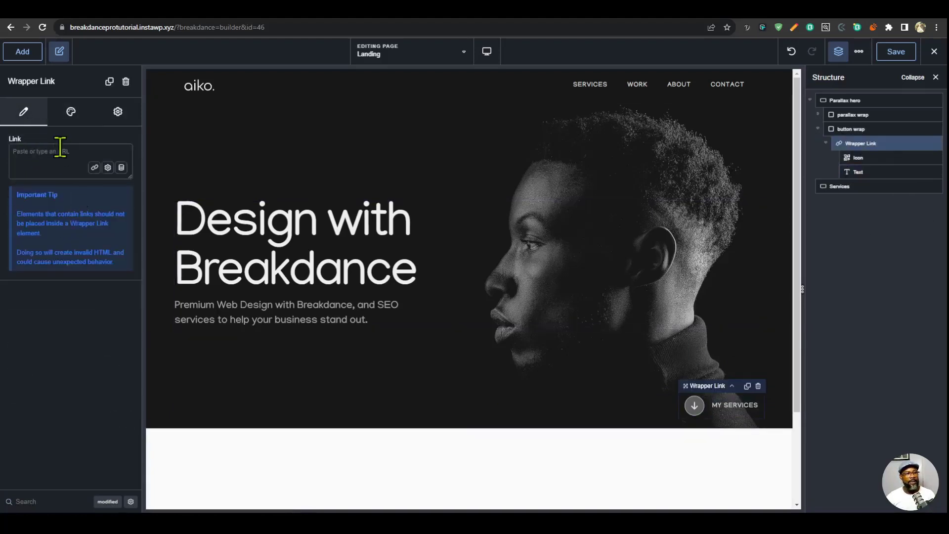
type("#service")
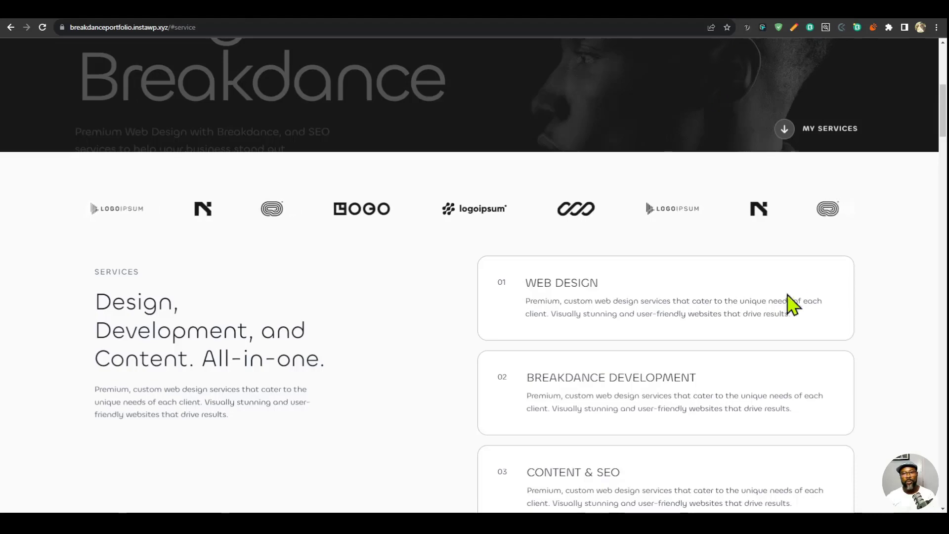
scroll(788, 303, "up", 10)
left_click(839, 476)
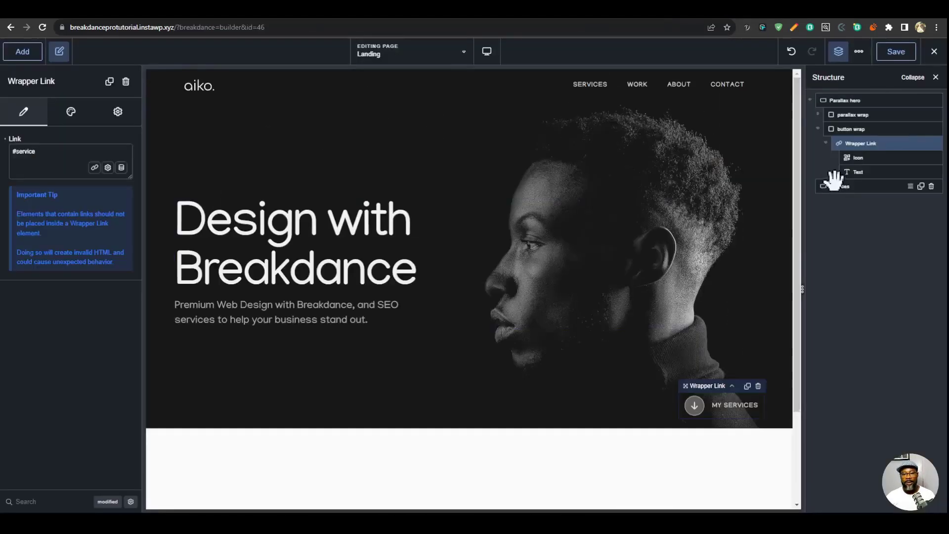
- Add a Logo List element to the Services section, following the logo strip on the reference site
left_click(835, 183)
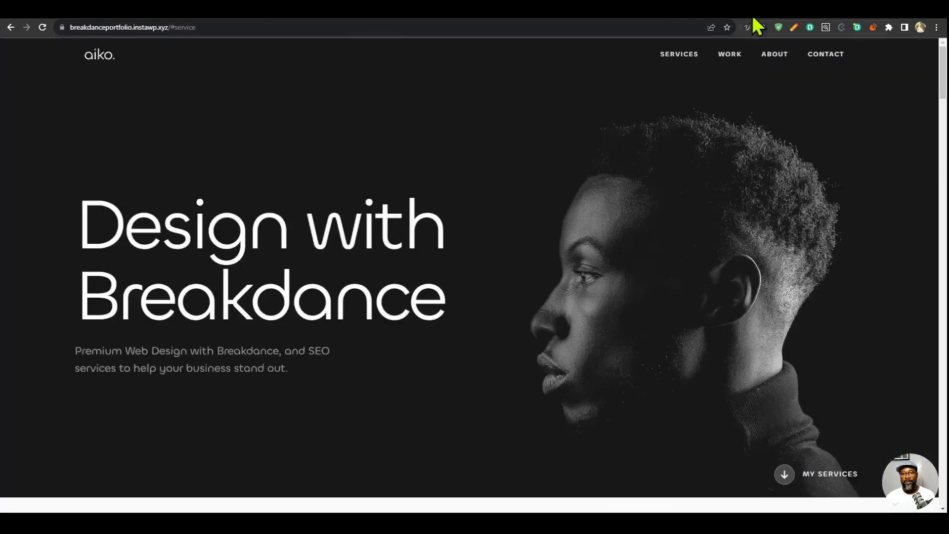
scroll(716, 290, "down", 4)
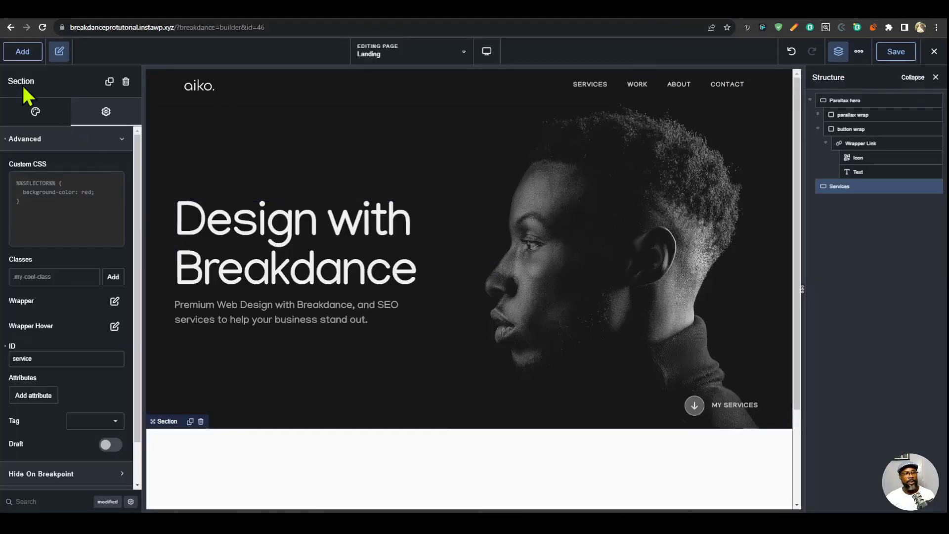
left_click(22, 52)
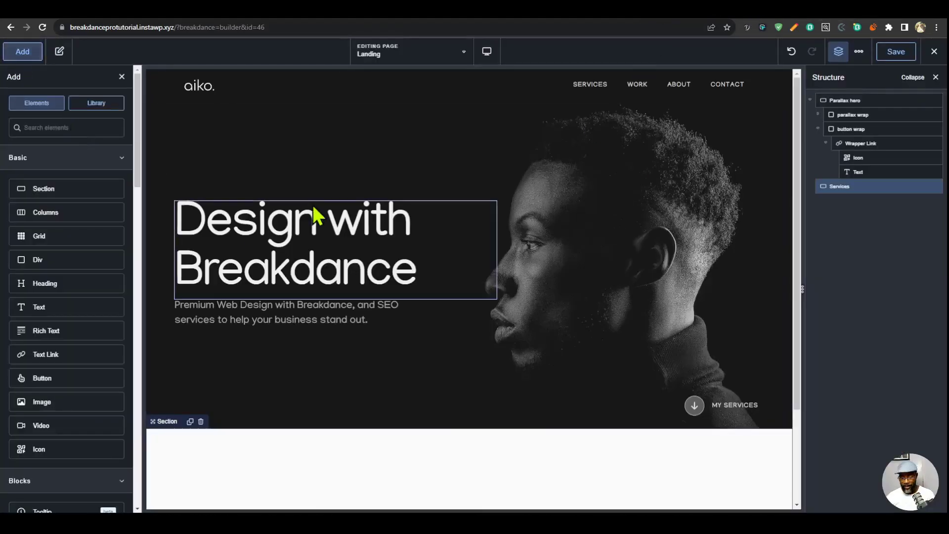
type("logo")
left_click(24, 161)
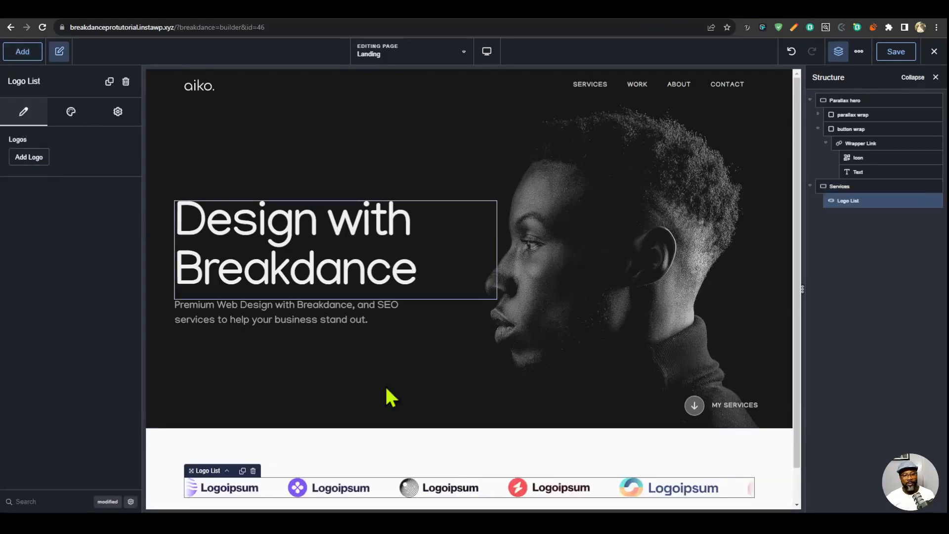
- Fill the logo list with the six client logos from the media library, leaving out the aiko logo
left_click(40, 159)
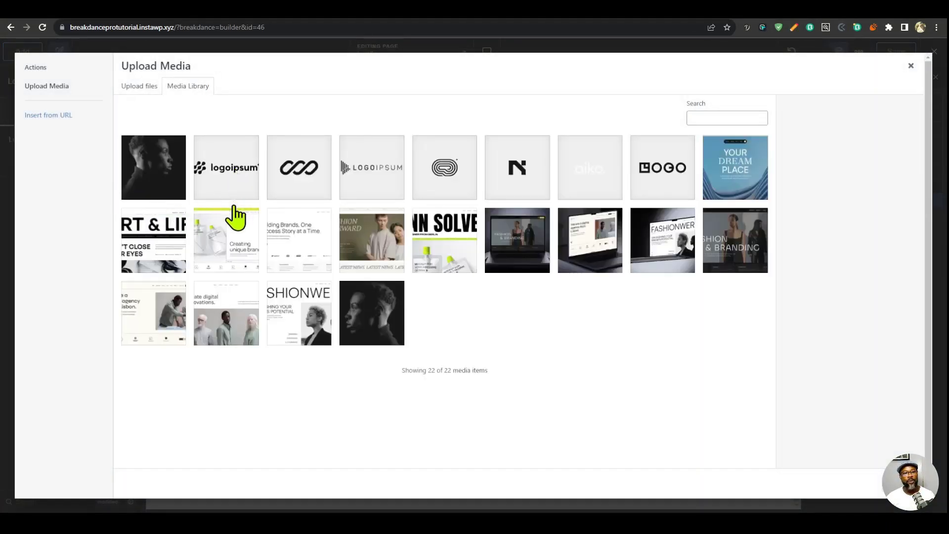
left_click(236, 190)
left_click(664, 187, "shift")
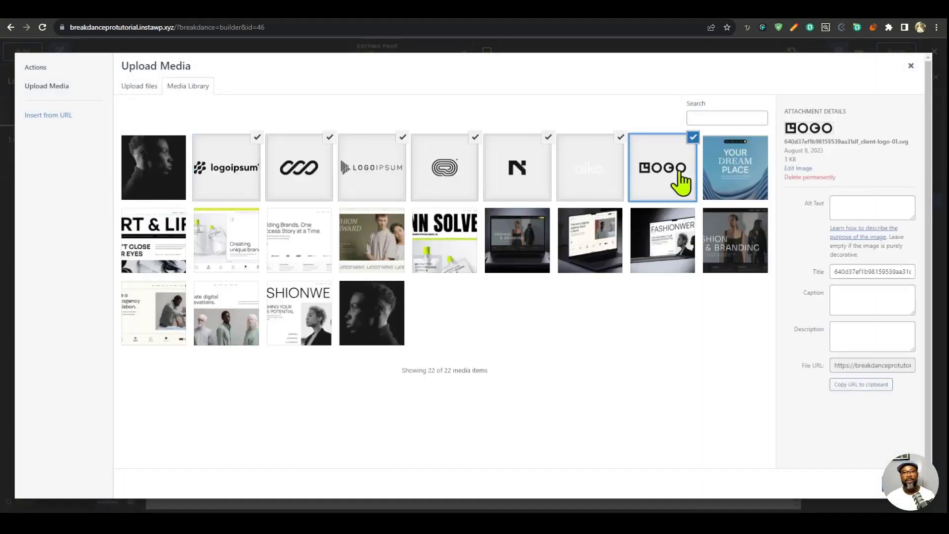
left_click(621, 141)
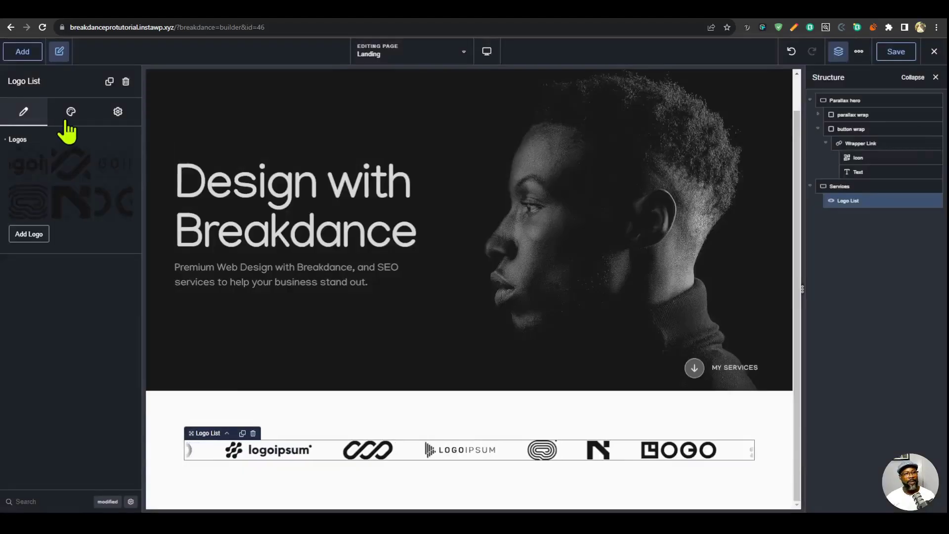
- Set the logo list's logo height to 30 px and the spacing between logos to 100 px
left_click(69, 127)
left_click(69, 141)
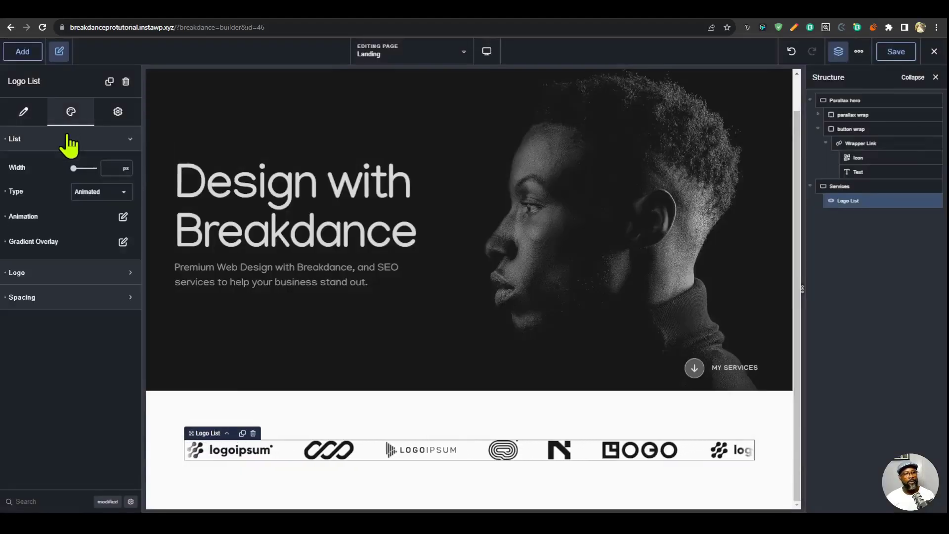
left_click(85, 273)
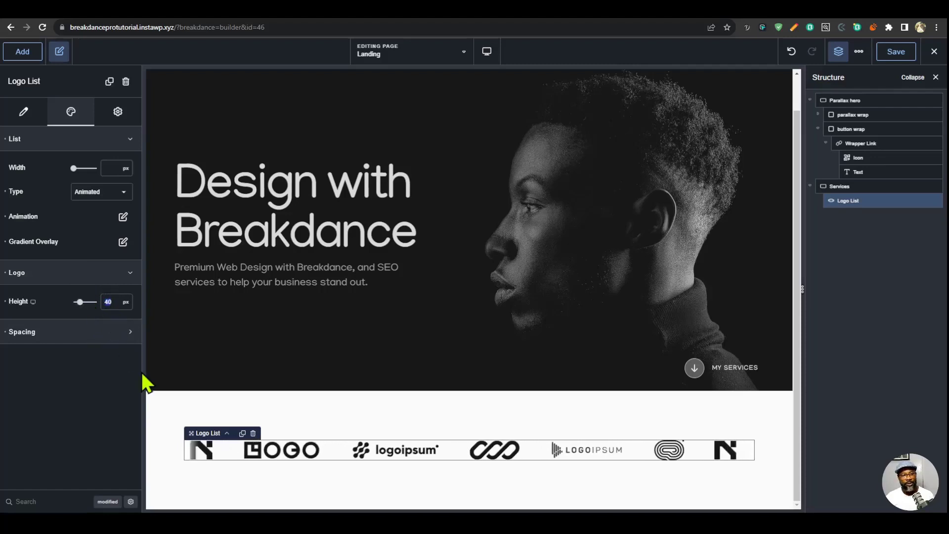
type("30")
left_click(91, 340)
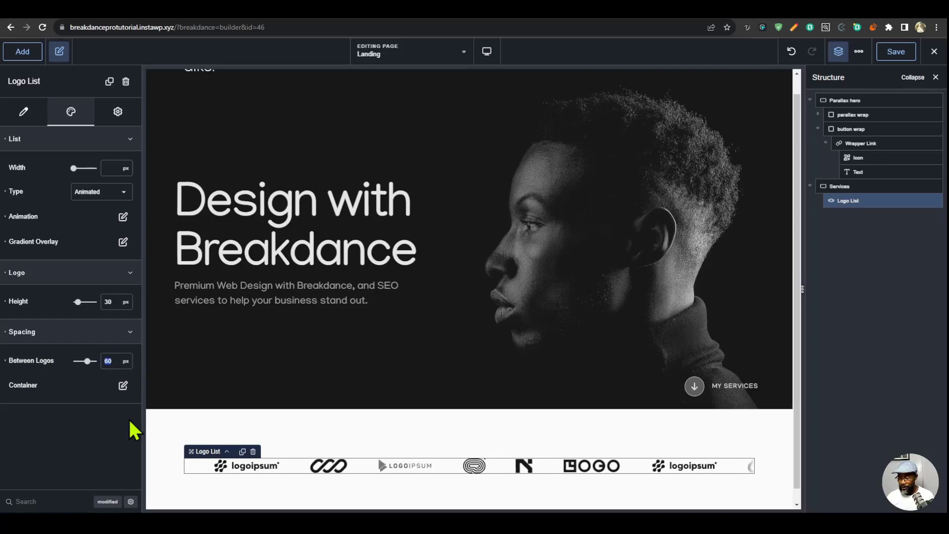
type("100")
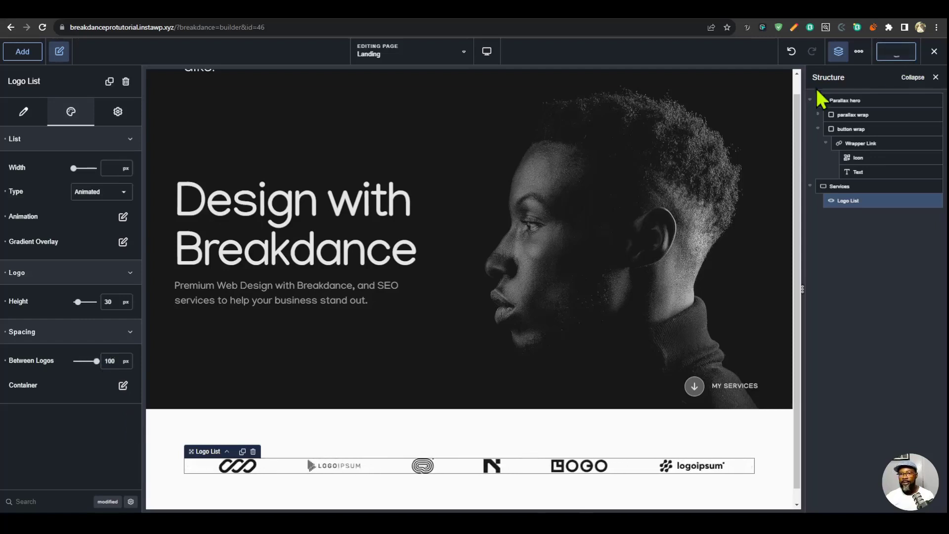
- Save the page and check the logo list on the reloaded live Landing page
left_click(689, 8)
key("ctrl+r")
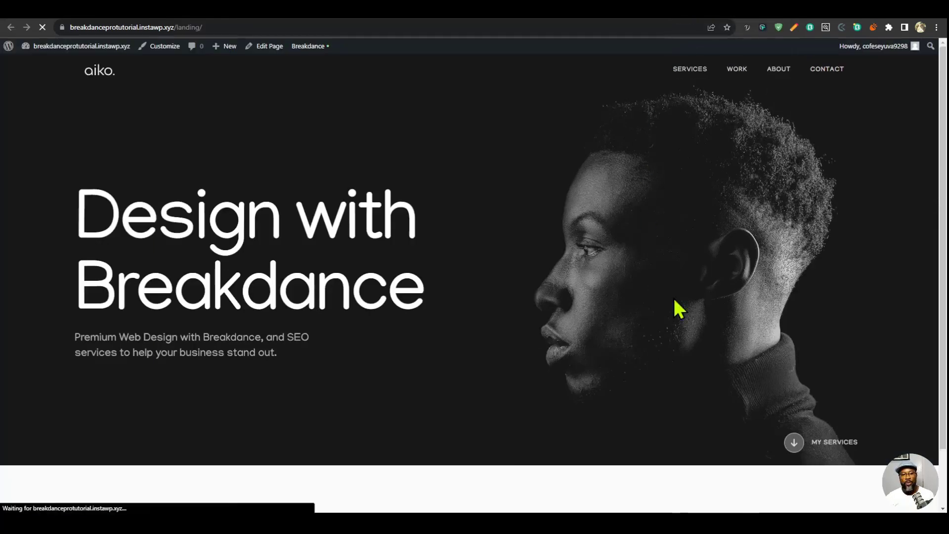
scroll(672, 295, "down", 3)
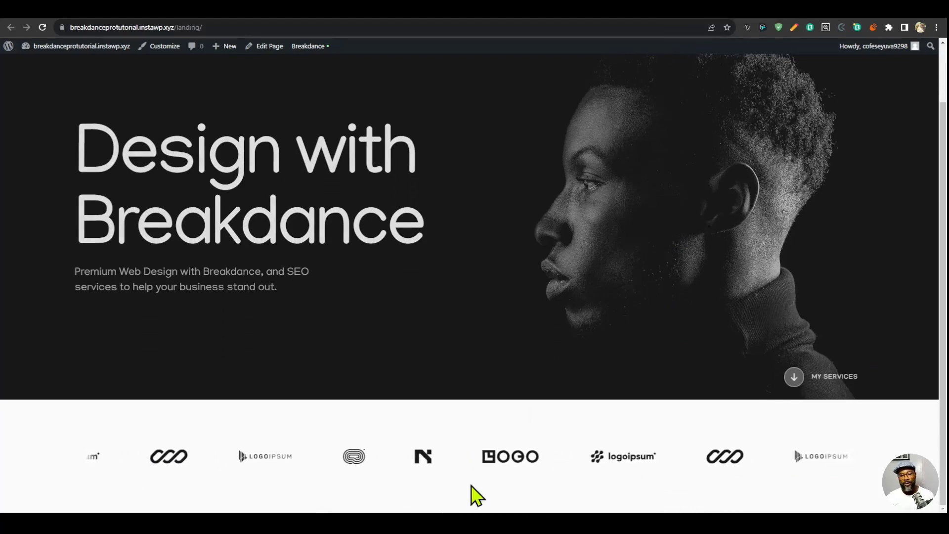
- Back in the Breakdance builder, set the logo list's animation type to Infinite and save the page
left_click(657, 14)
left_click(122, 218)
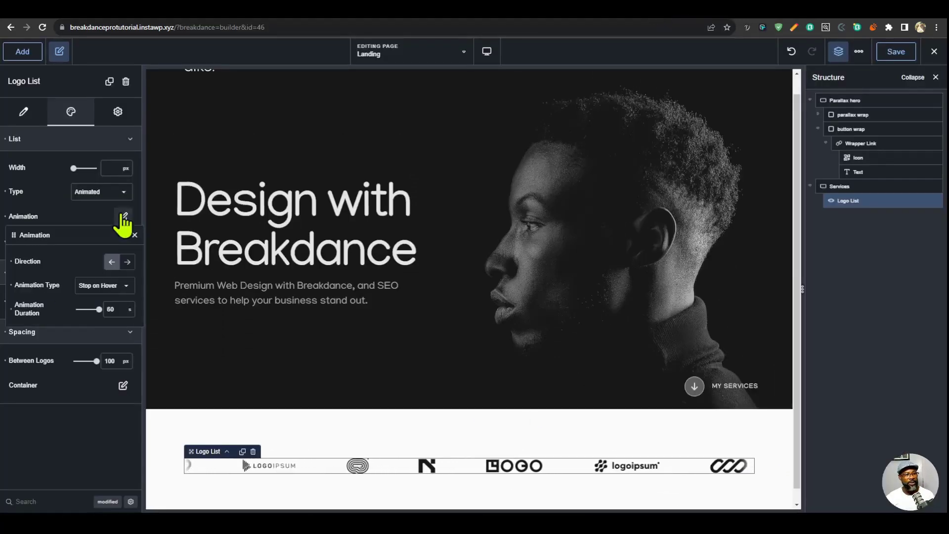
left_click(111, 290)
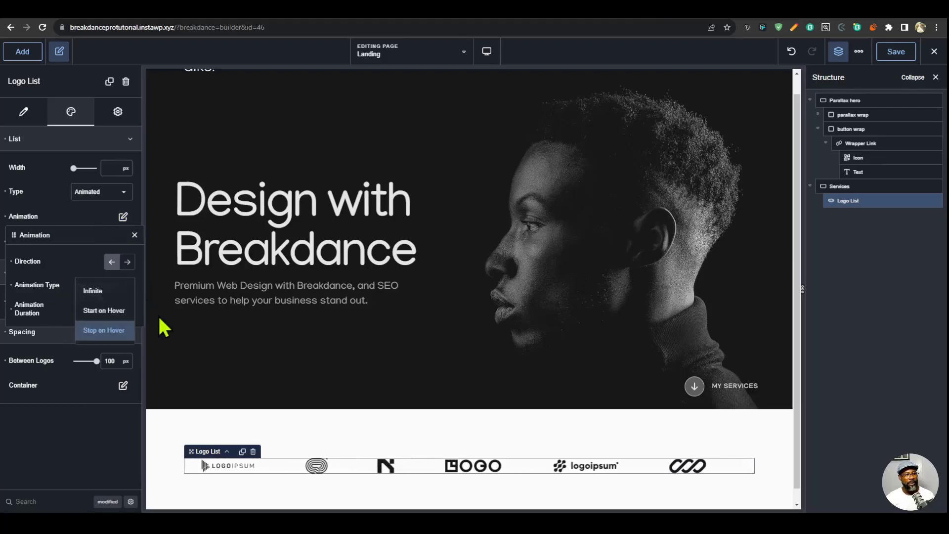
left_click(106, 303)
left_click(886, 52)
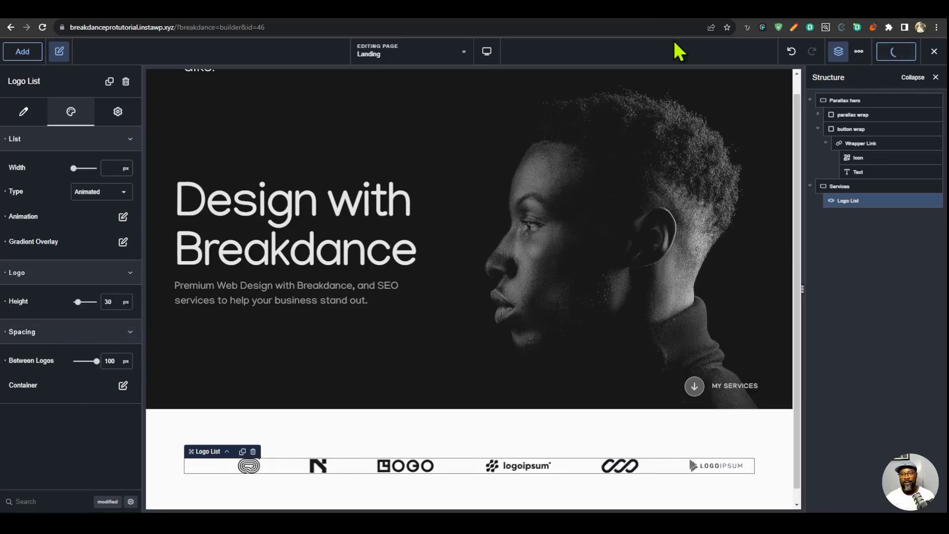
- Compare the logo strip on the live Landing page with the reference site and examine the reference Services layout below it
left_click(686, 9)
left_click(646, 18)
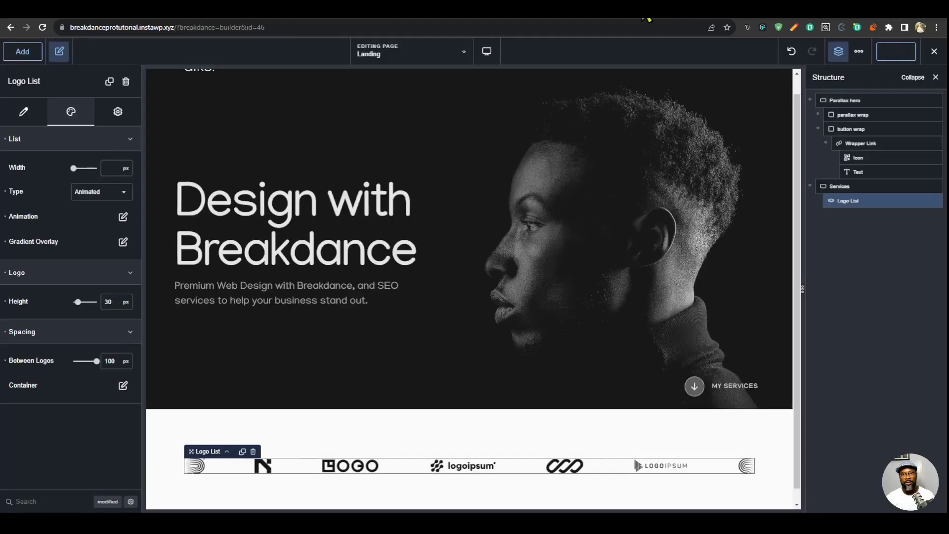
left_click(698, 19)
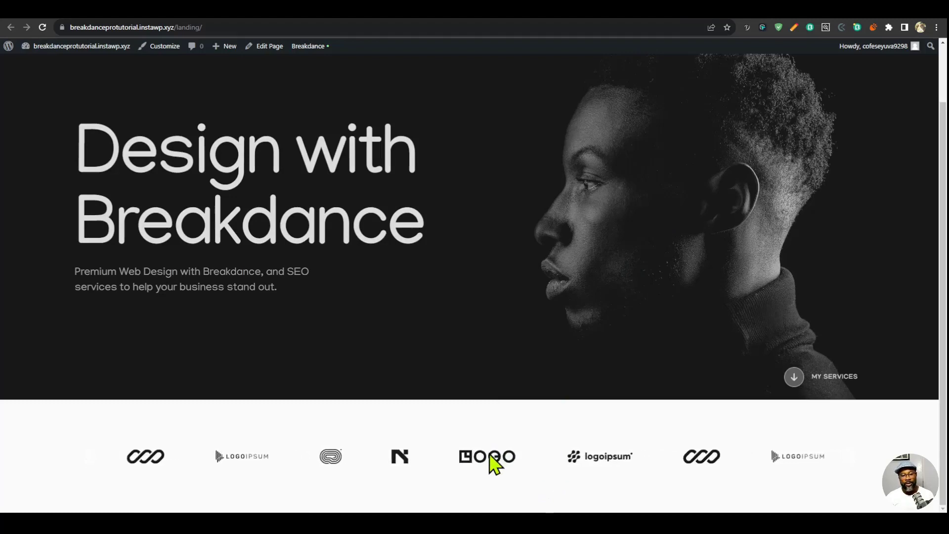
scroll(356, 301, "down", 5)
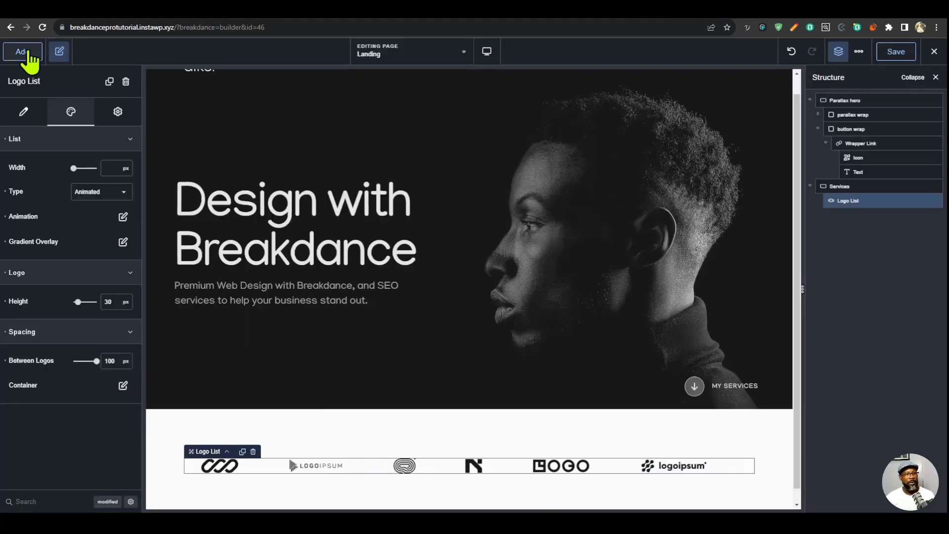
- Add a Grid below the logo list in the Services section and set it to 2 items per row
left_click(25, 52)
type("grid")
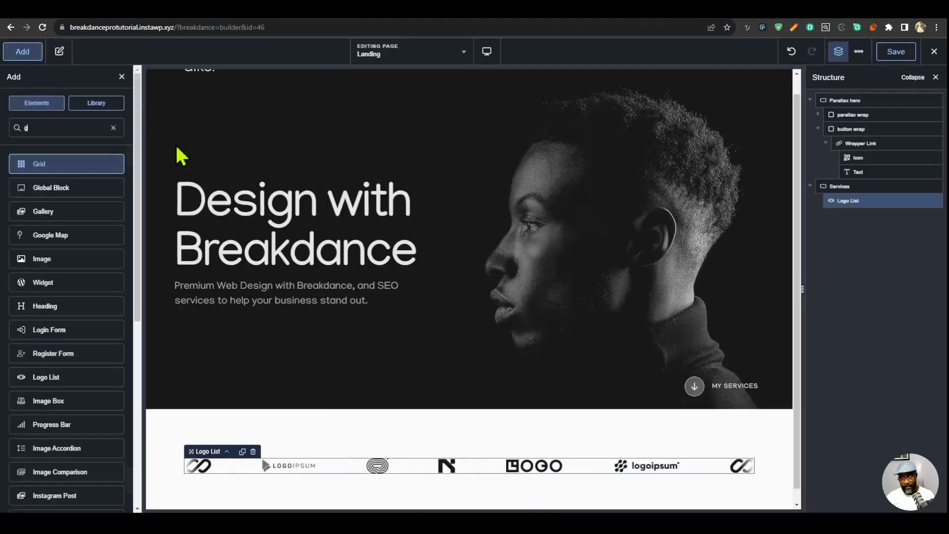
left_click(62, 167)
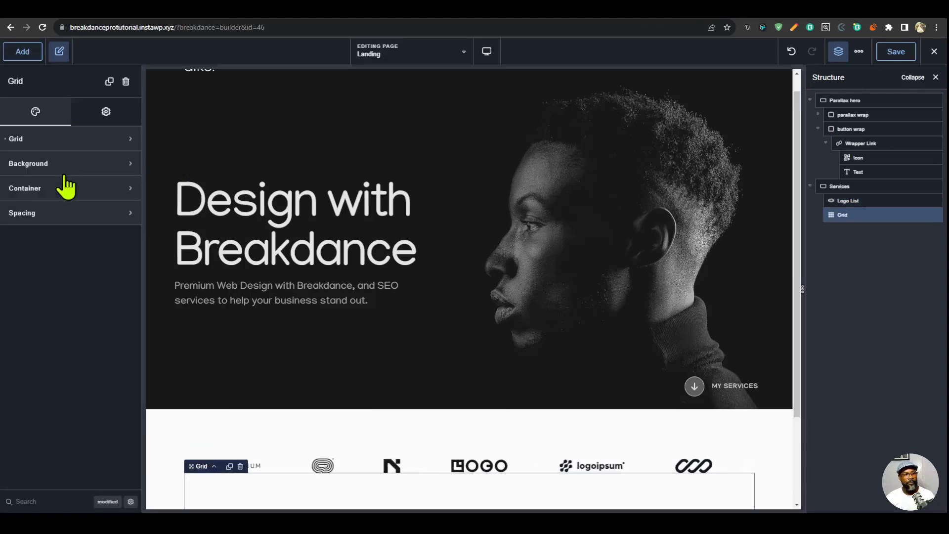
left_click(6, 141)
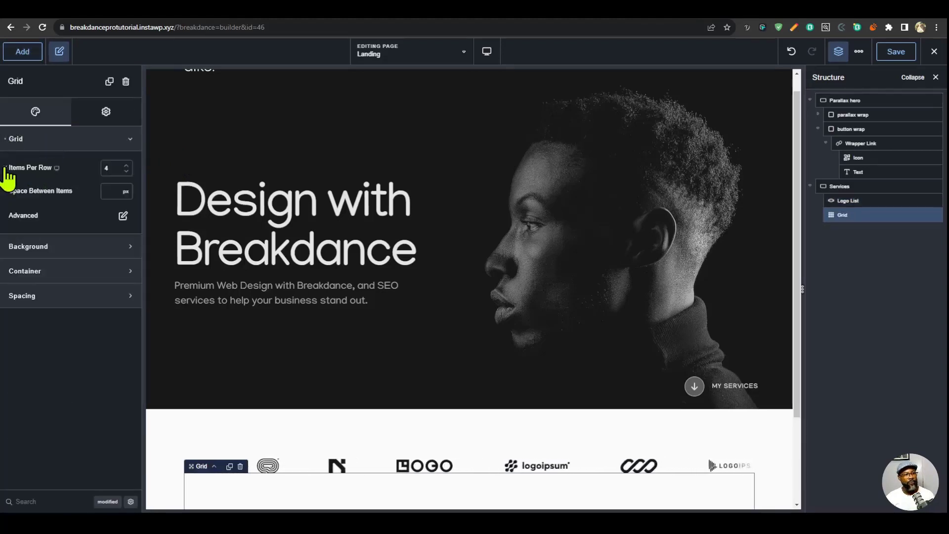
left_click(107, 168)
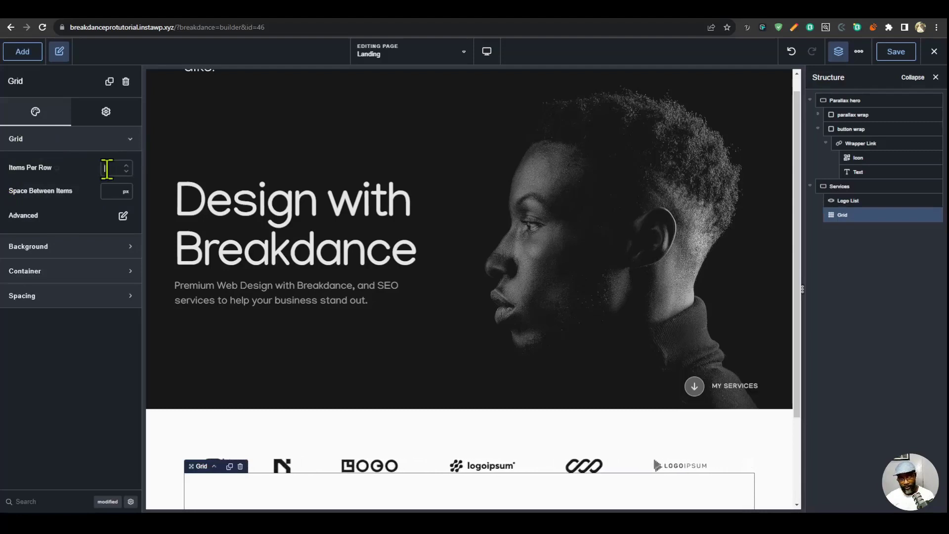
type("2")
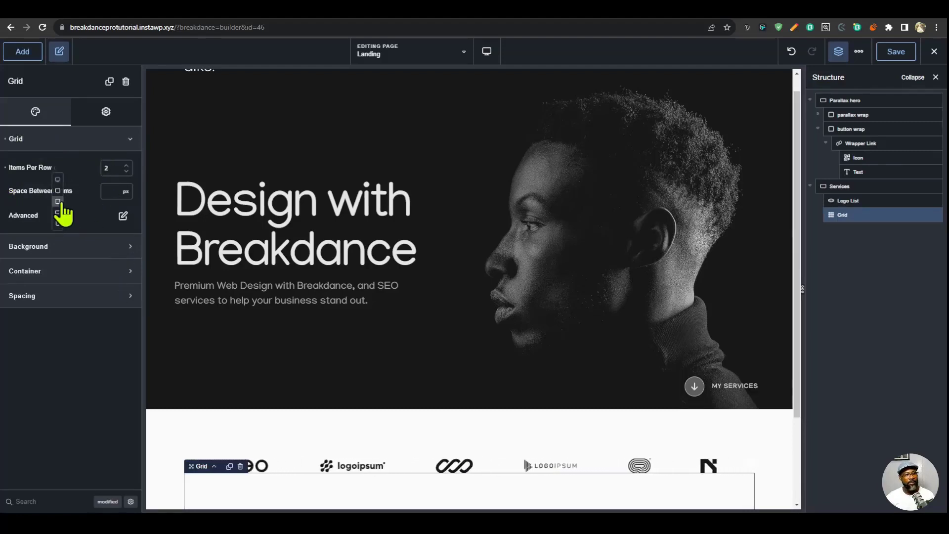
- Set the grid to 1 item per row at the portrait tablet breakpoint and return to the desktop view
left_click(58, 202)
left_click(111, 169)
type("1")
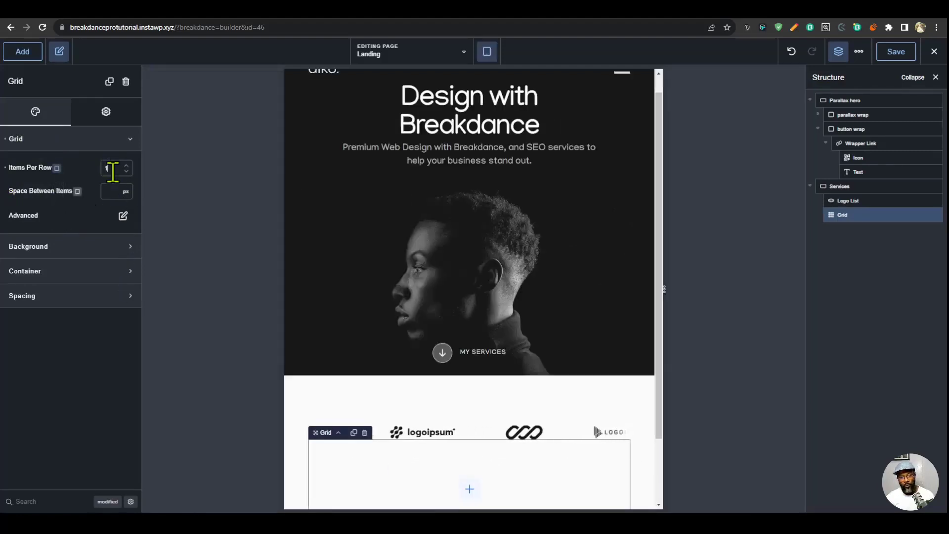
left_click(487, 51)
left_click(500, 79)
scroll(547, 418, "down", 2)
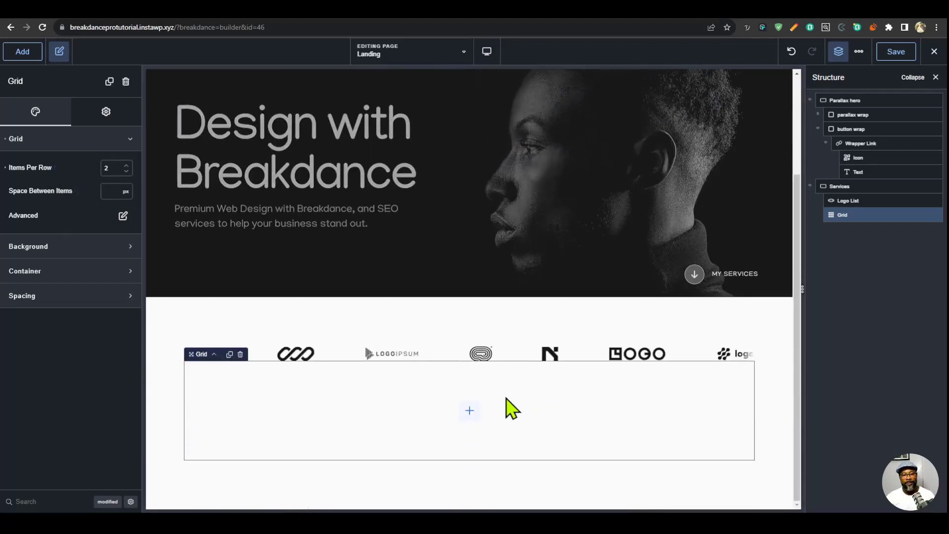
- Place a Div in the grid, duplicate it to fill both columns, and nest another Div inside the first one
left_click(476, 419)
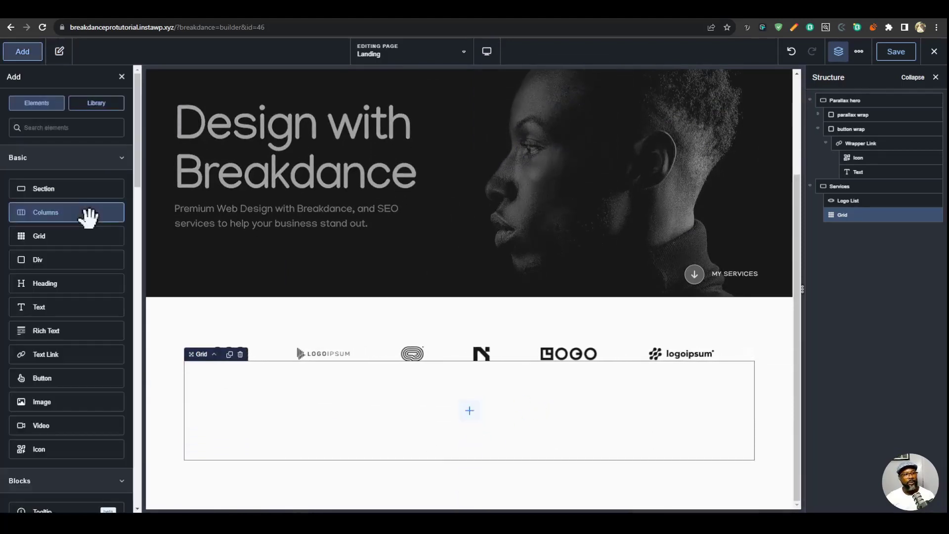
left_click(66, 259)
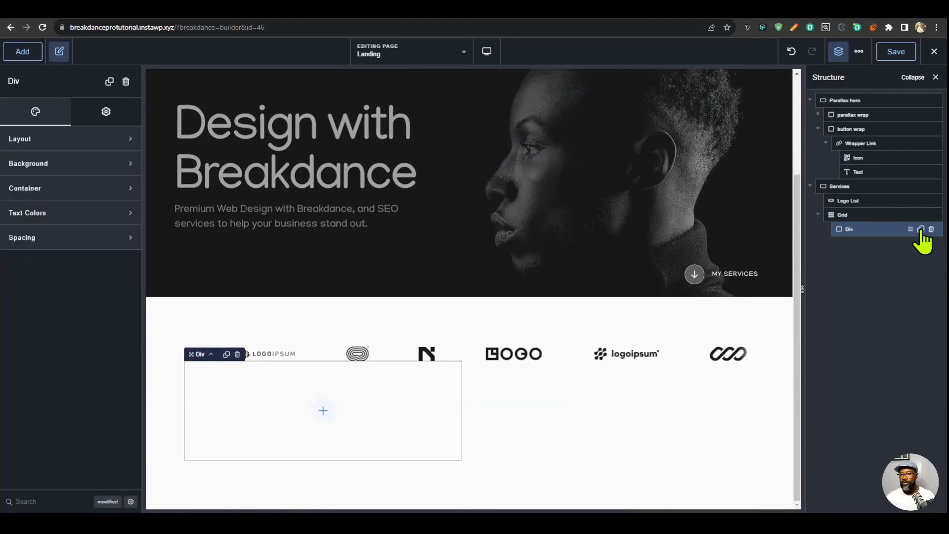
left_click(921, 229)
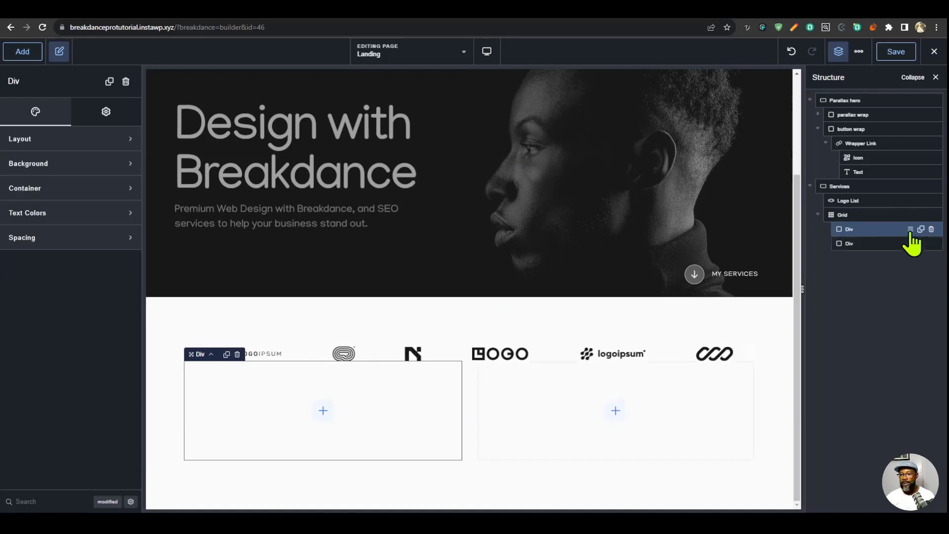
left_click(20, 55)
left_click(63, 256)
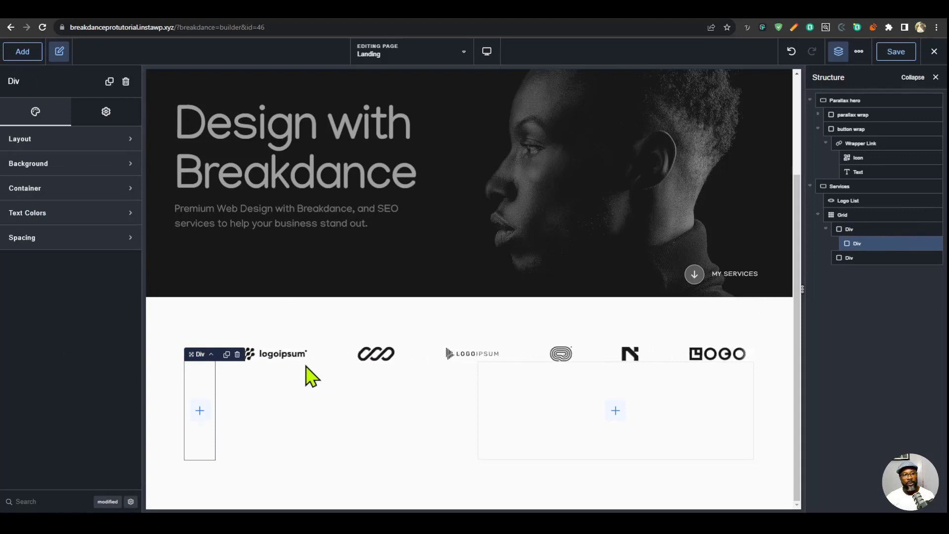
- Set the nested div's width to 100% and its padding to 20 px on all sides
left_click(88, 190)
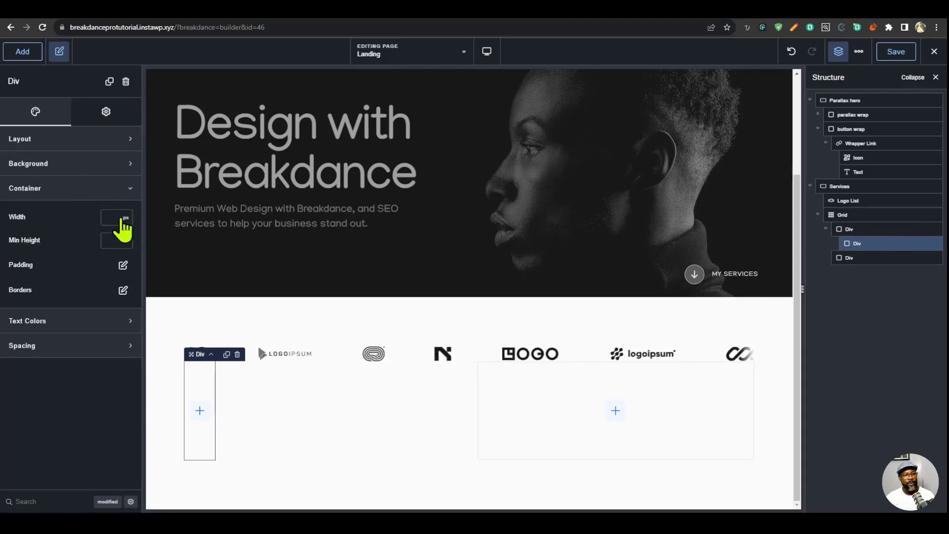
left_click(126, 218)
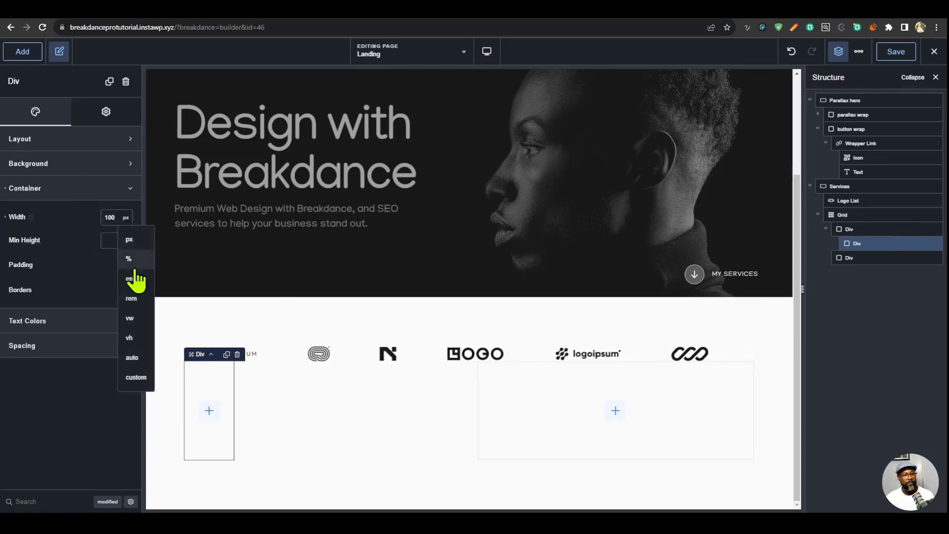
left_click(127, 261)
left_click(122, 265)
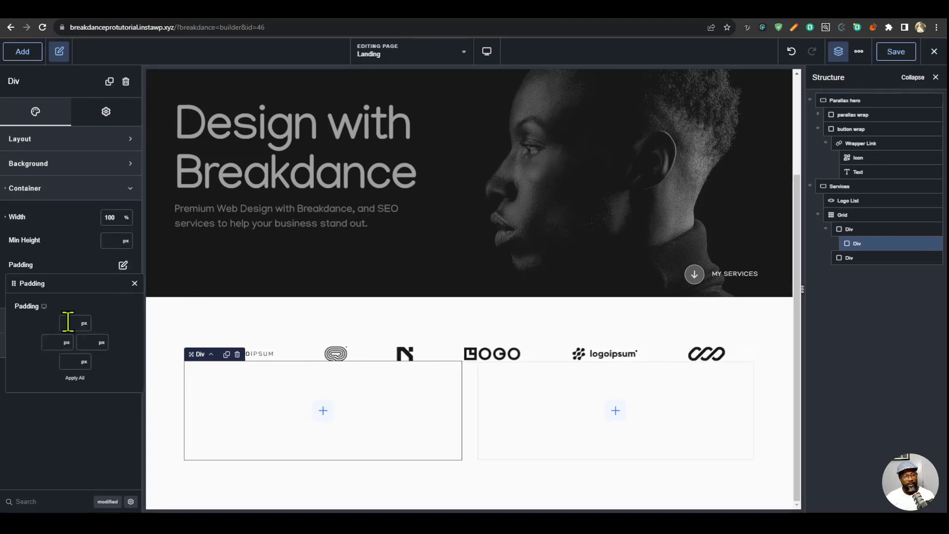
type("2")
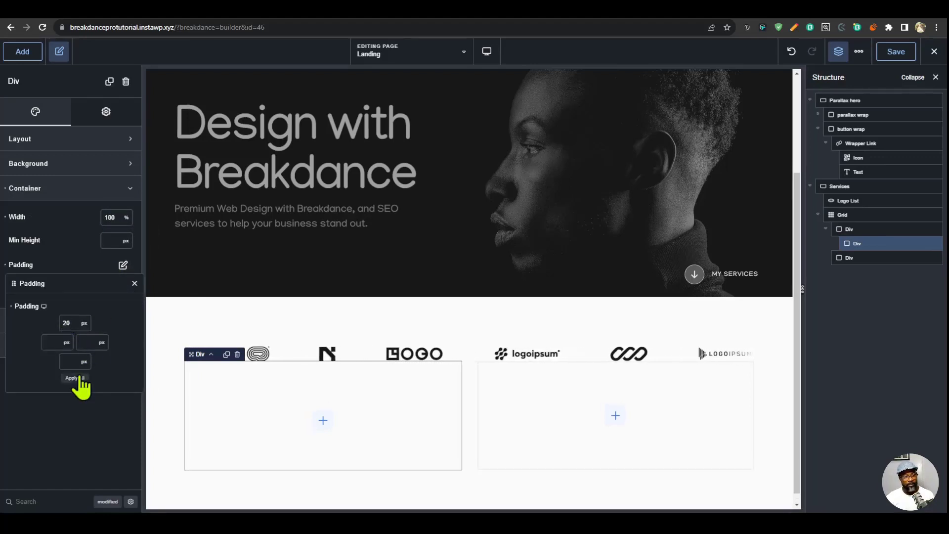
type("0")
left_click(78, 379)
- Add a Text, a Heading and a second Text element inside the nested div, in that order
left_click(22, 52)
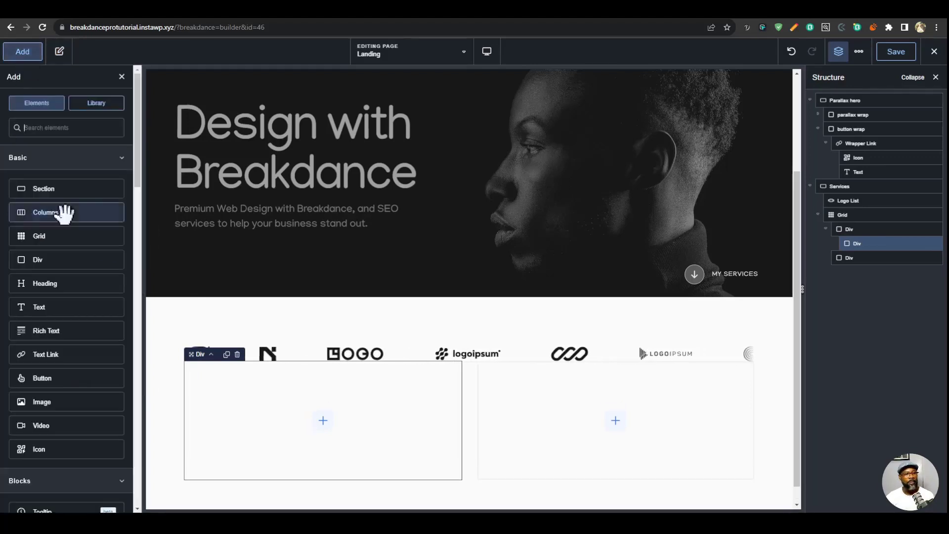
left_click(64, 308)
left_click(19, 53)
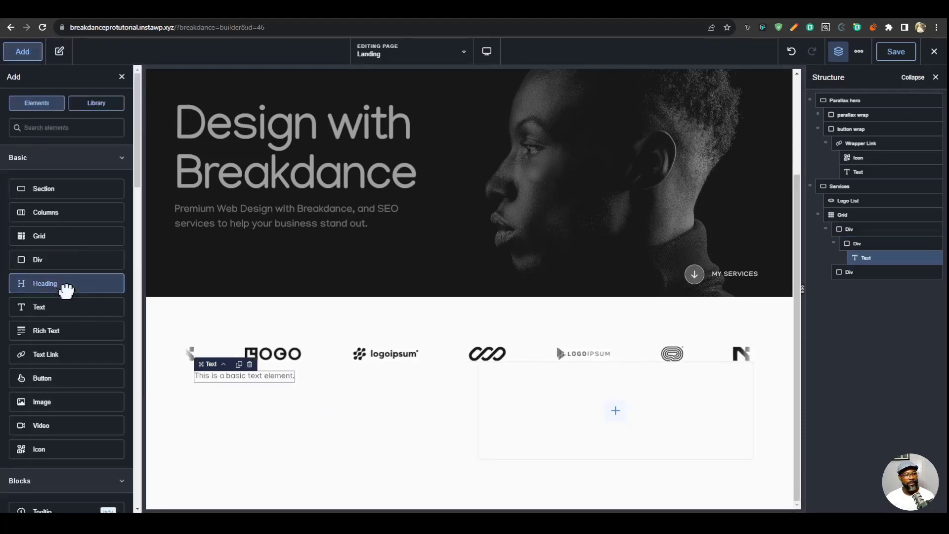
left_click(64, 286)
left_click(15, 55)
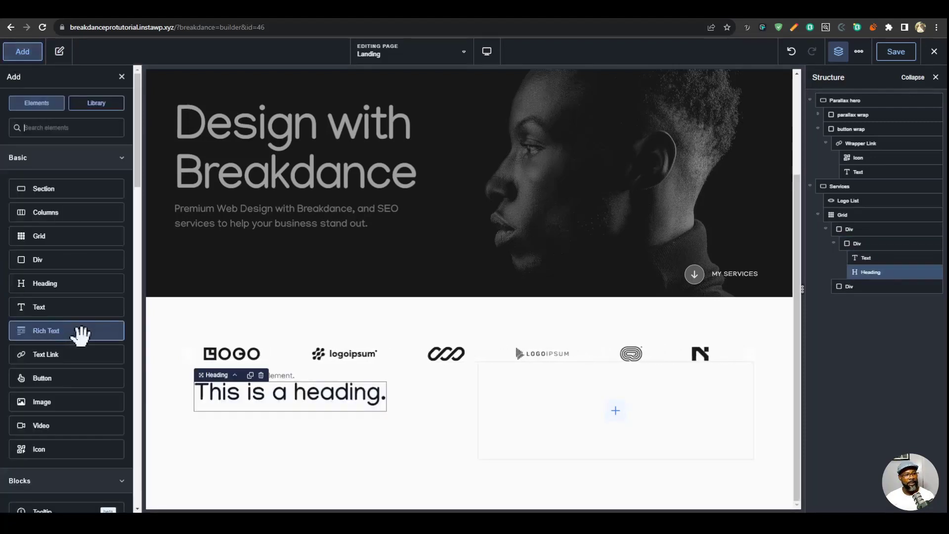
left_click(47, 307)
- Set the heading to "Design, Development, and Content. All-in-one." and the text above it to "Services"
left_click(302, 406)
left_click(86, 156)
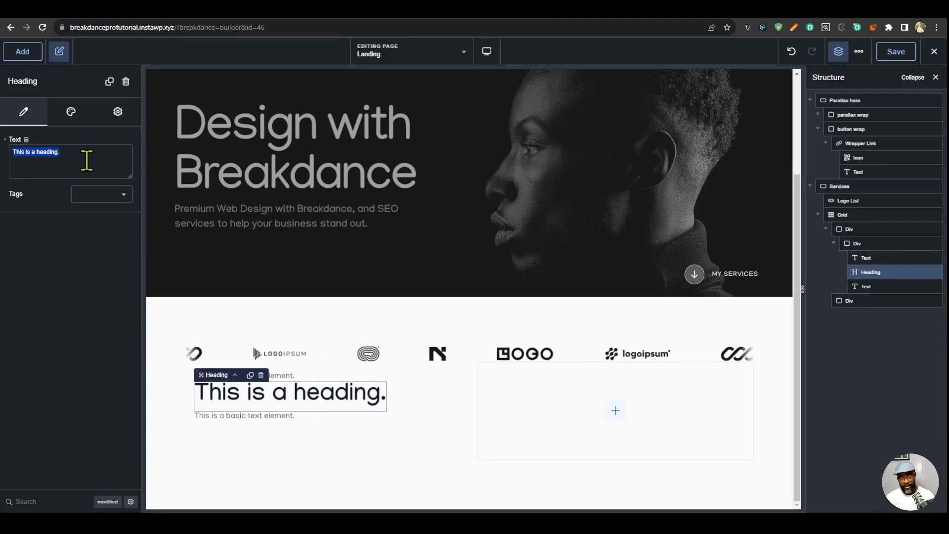
key("ctrl+v")
left_click(285, 377)
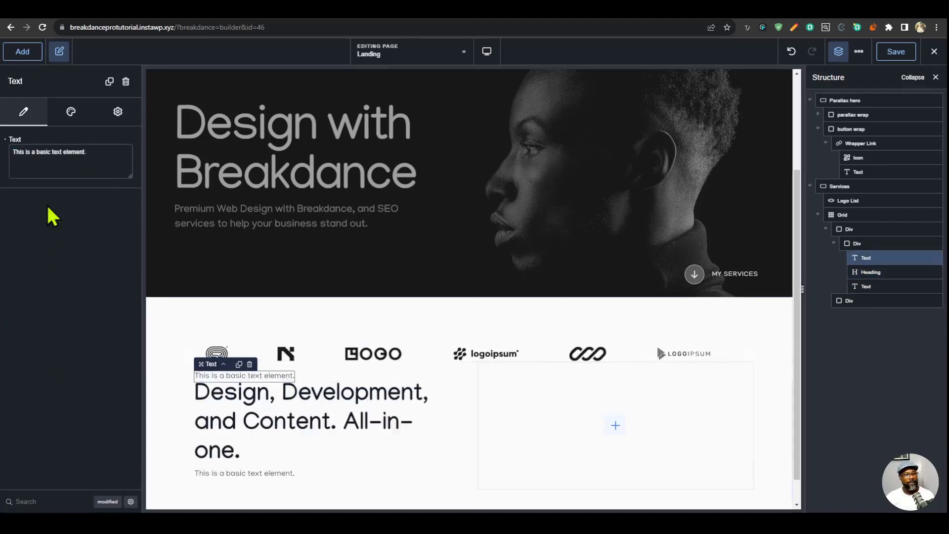
triple_click(39, 159)
type("Servic")
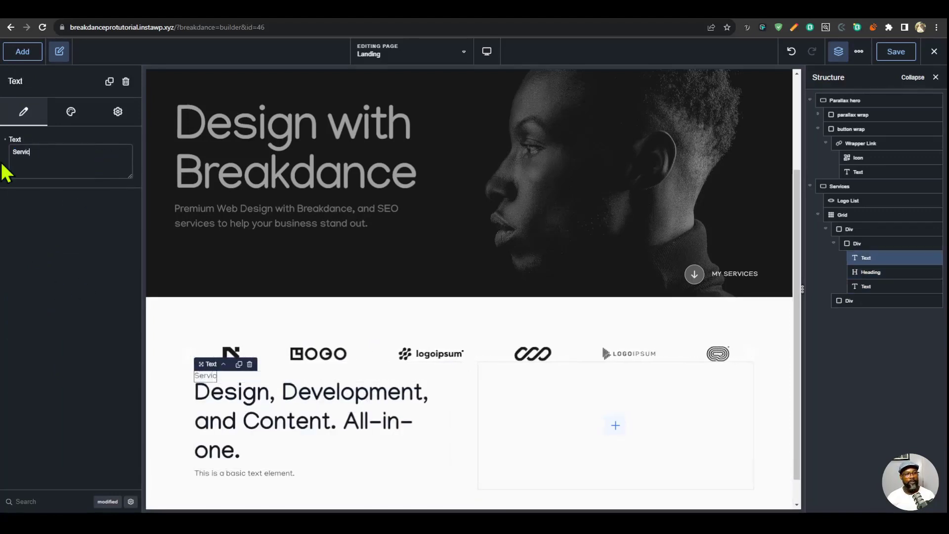
type("es")
- Replace the text below the heading with the paragraph beginning "Premium, custom web design services that cater to the unique needs of each client."
left_click(260, 474)
triple_click(86, 154)
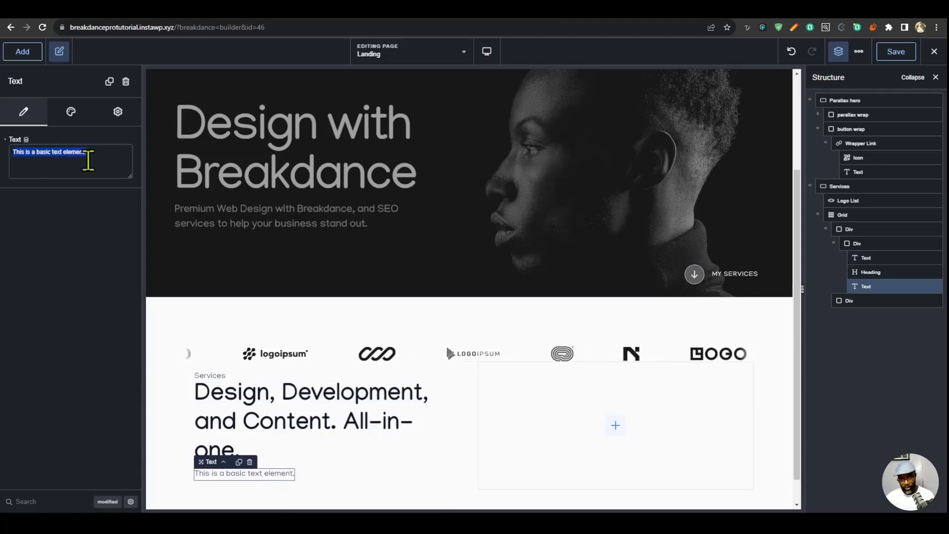
type("Premium, custom web design services that cater to the unique needs of each client. Visually stunning and user-friendly websites that drive results.")
scroll(374, 438, "down", 1)
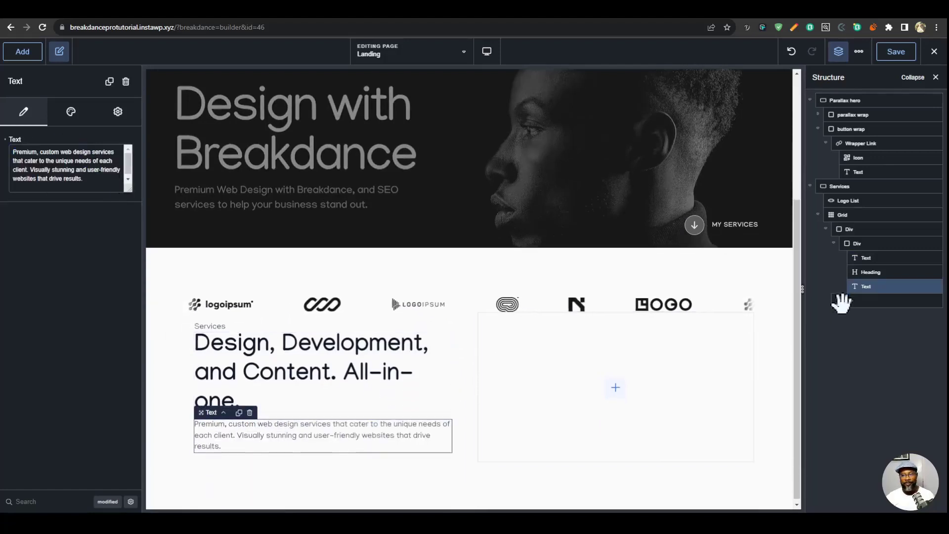
- Set the gap between the elements in the nested div to 20 px
left_click(868, 244)
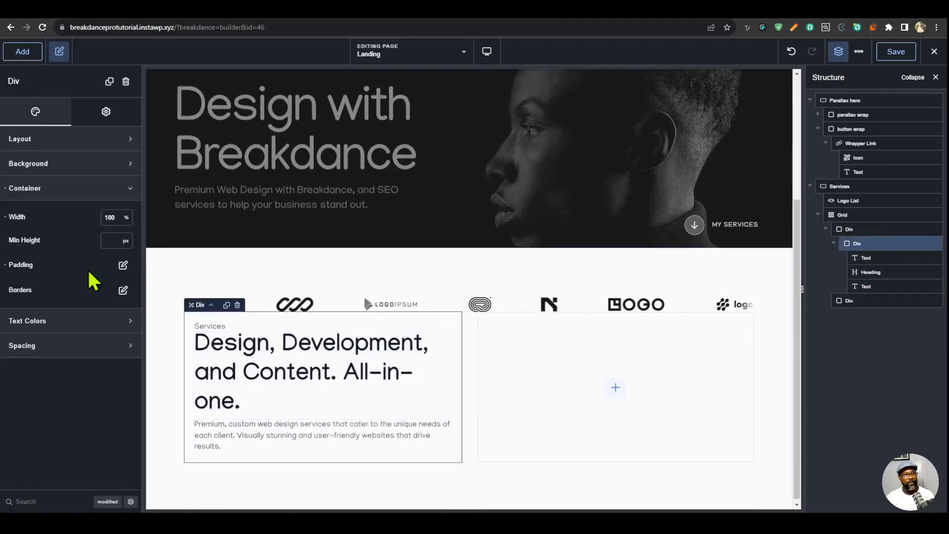
left_click(86, 143)
left_click(108, 214)
type("20")
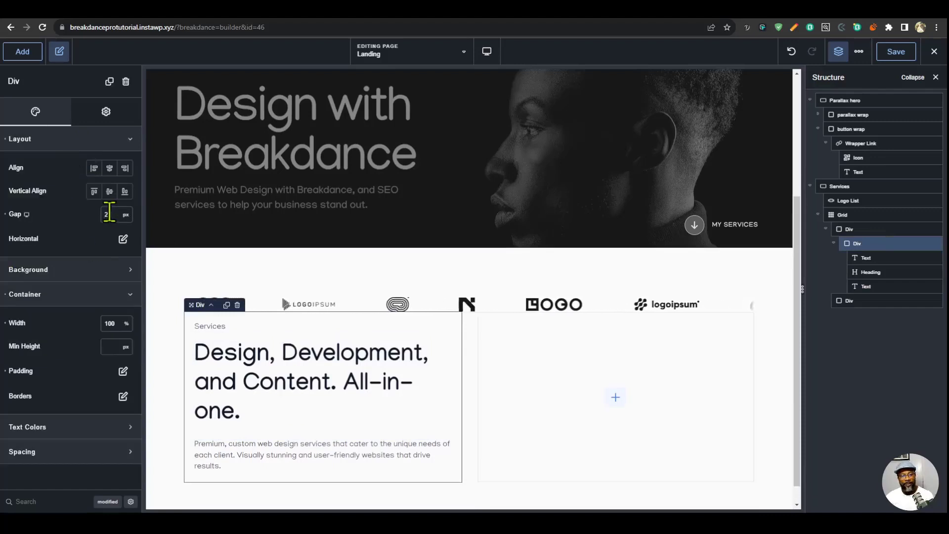
- Apply the menu links typography preset to the Services text and customize its font size to 16 px
left_click(216, 326)
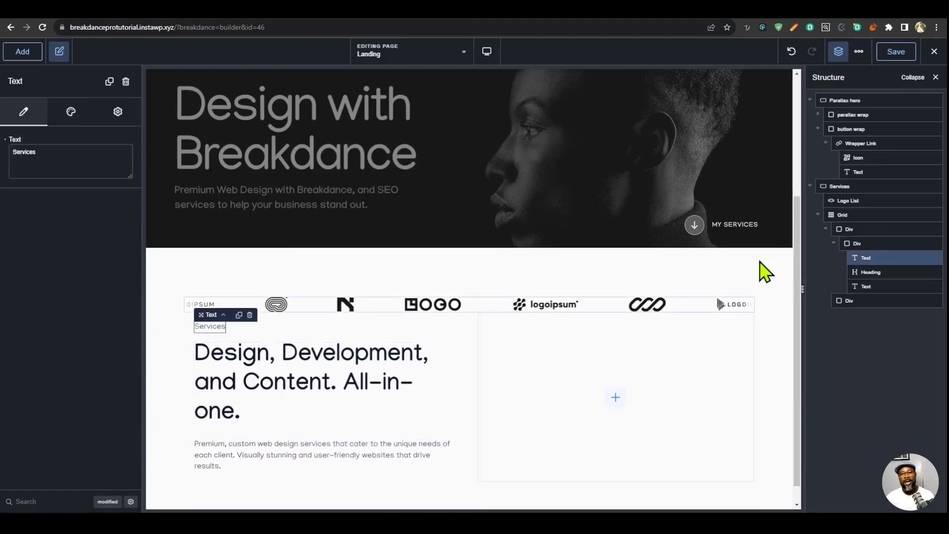
left_click(78, 118)
left_click(78, 167)
left_click(111, 240)
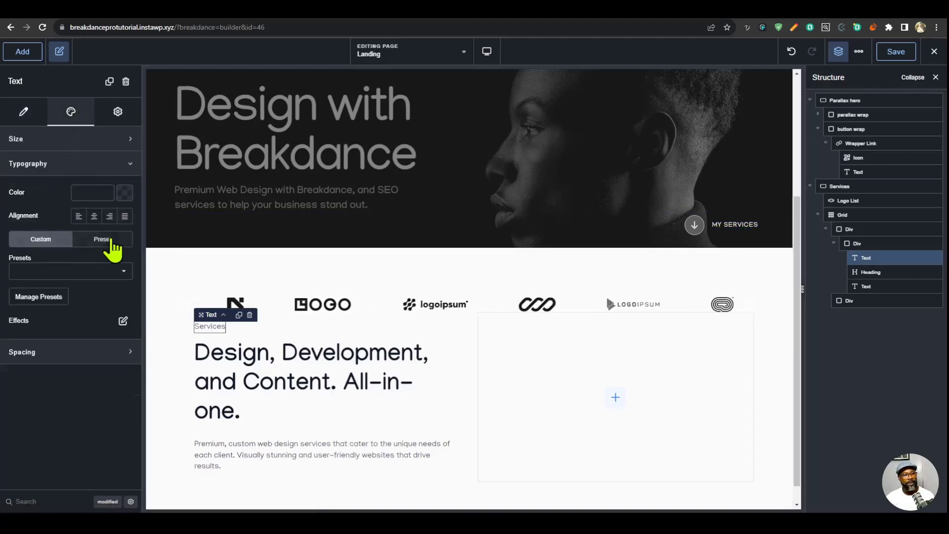
left_click(104, 272)
left_click(50, 278)
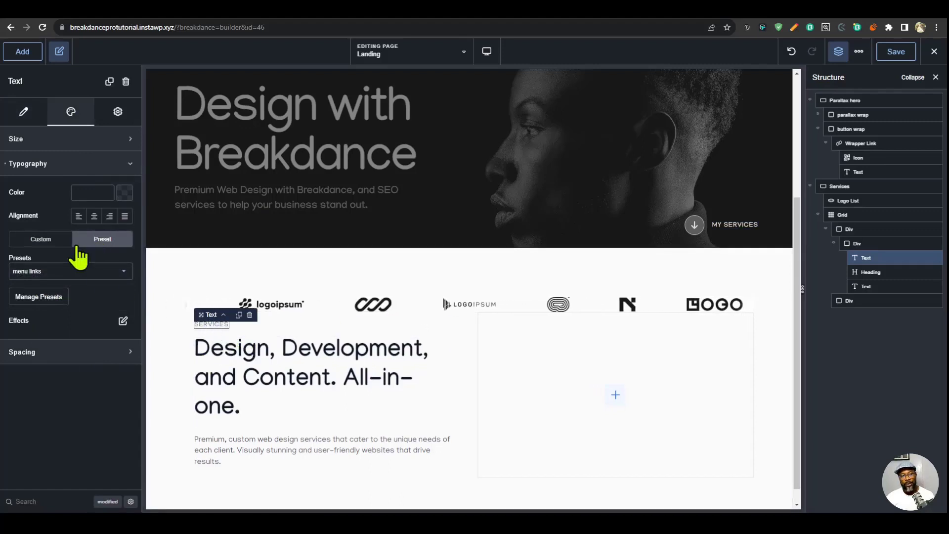
left_click(41, 239)
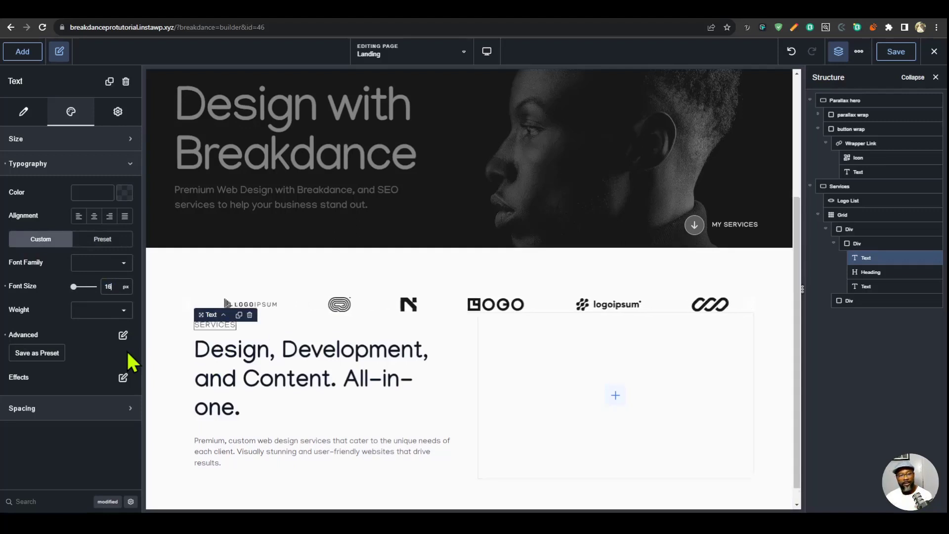
- Set the Services text to a 16 px font size, a weight of 600 and 2 px letter spacing
type("16")
left_click(106, 314)
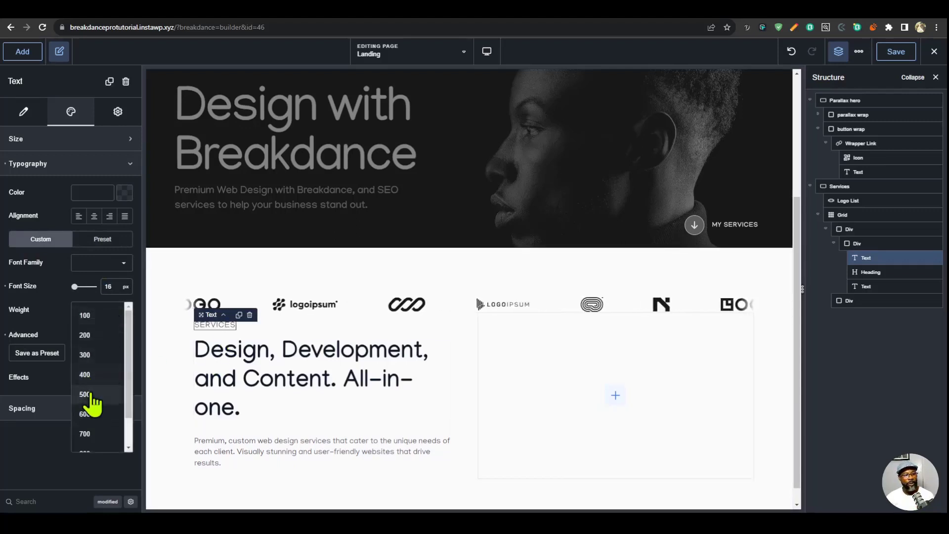
left_click(89, 394)
left_click(97, 316)
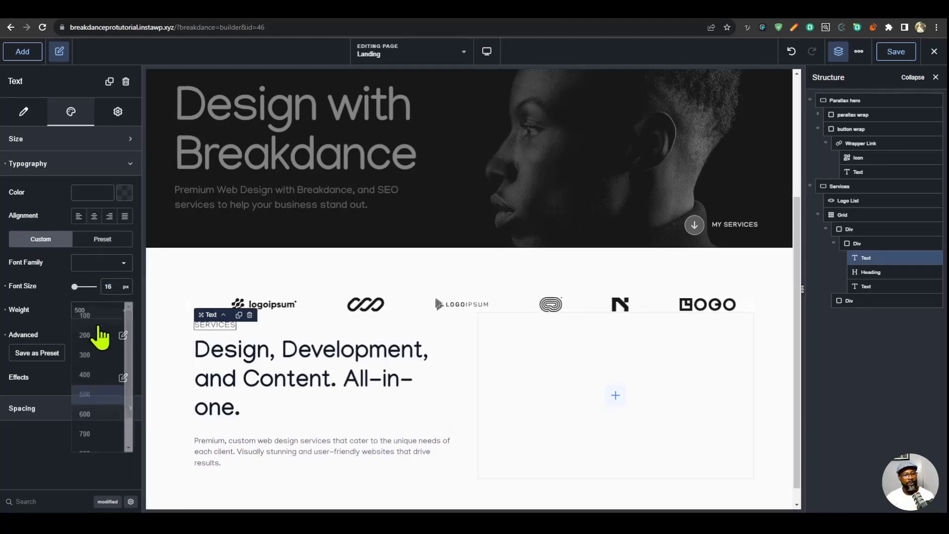
left_click(88, 414)
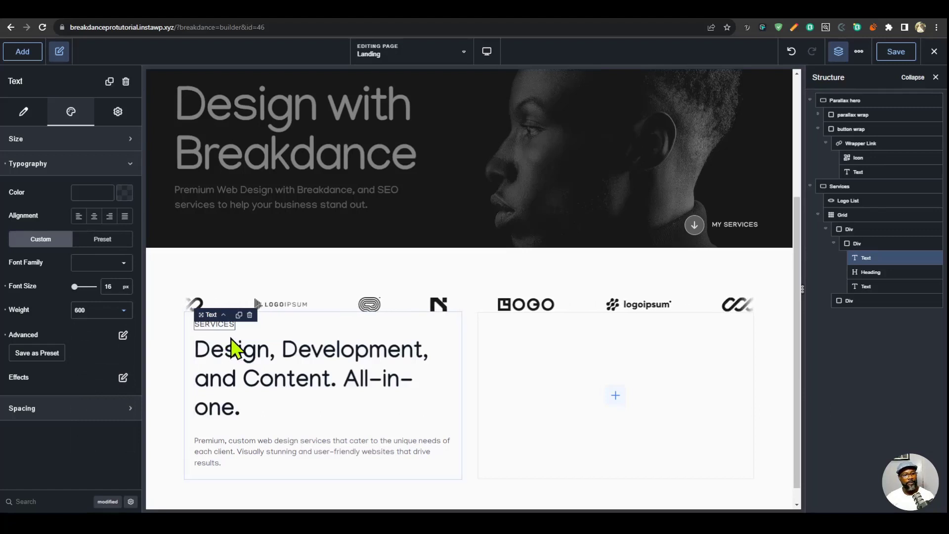
left_click(123, 335)
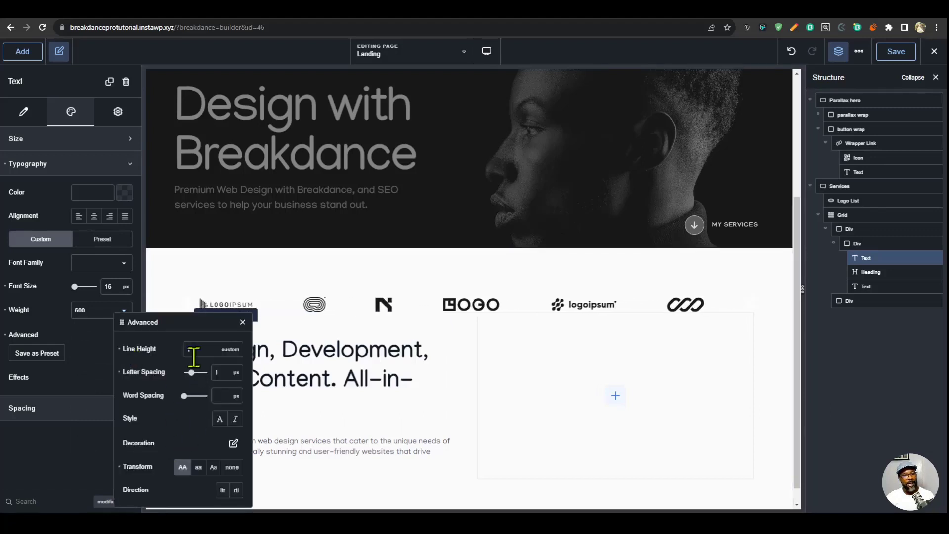
left_click(217, 372)
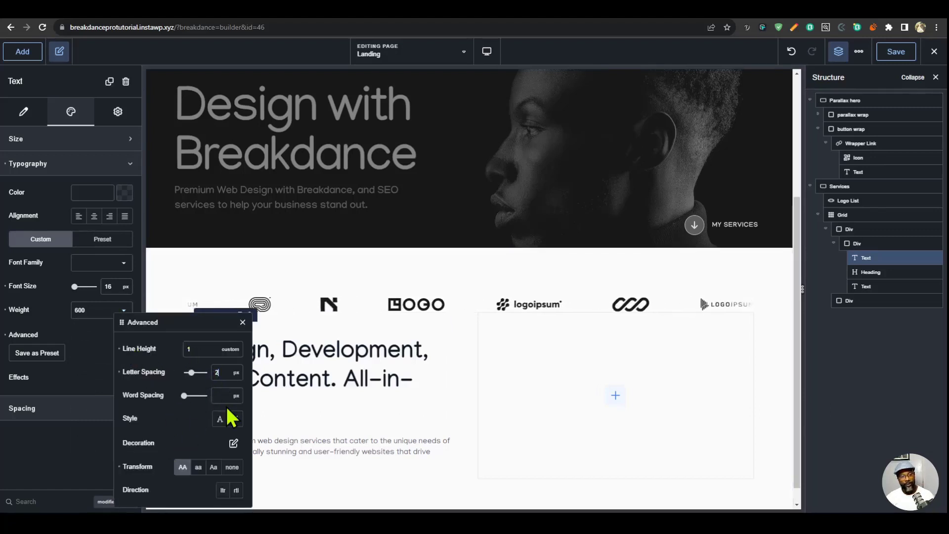
left_click(243, 323)
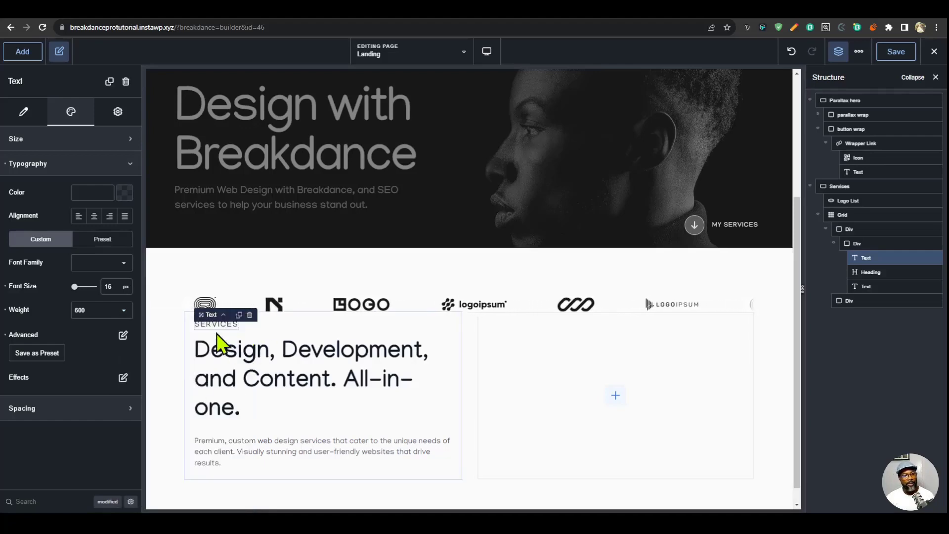
- Save the Services text's typography as a preset named "pre-title"
left_click(50, 353)
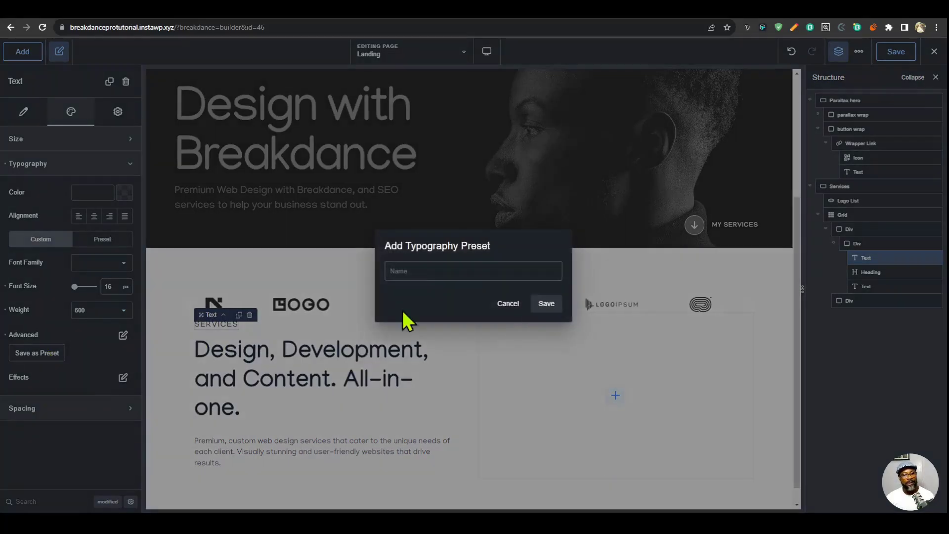
type("pre")
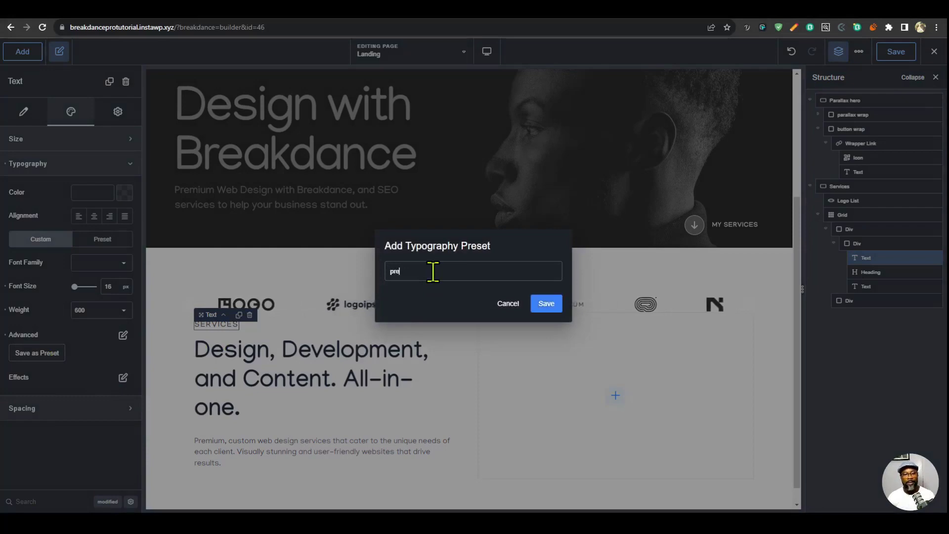
type("-title")
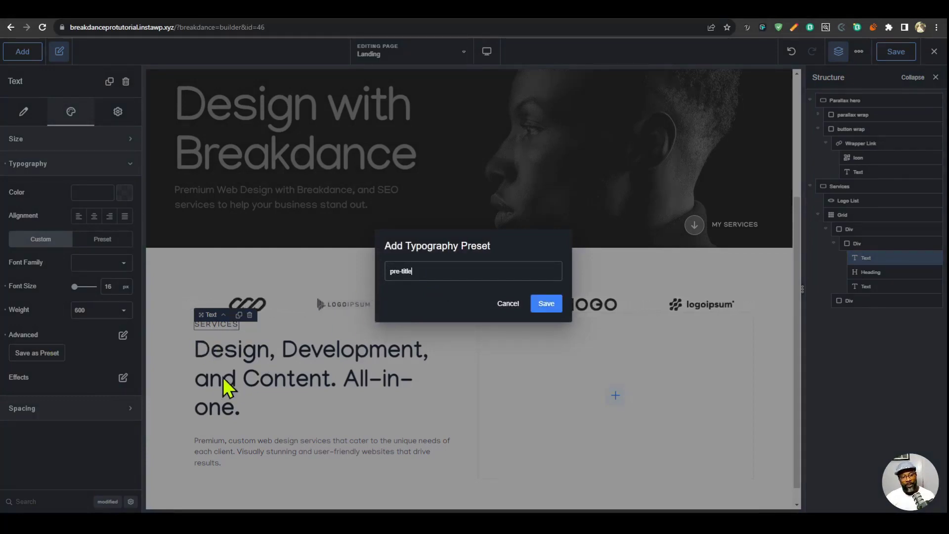
left_click(537, 304)
- Give the "Design, Development, and Content. All-in-one." heading the h2 tag and a font weight of 400
left_click(292, 362)
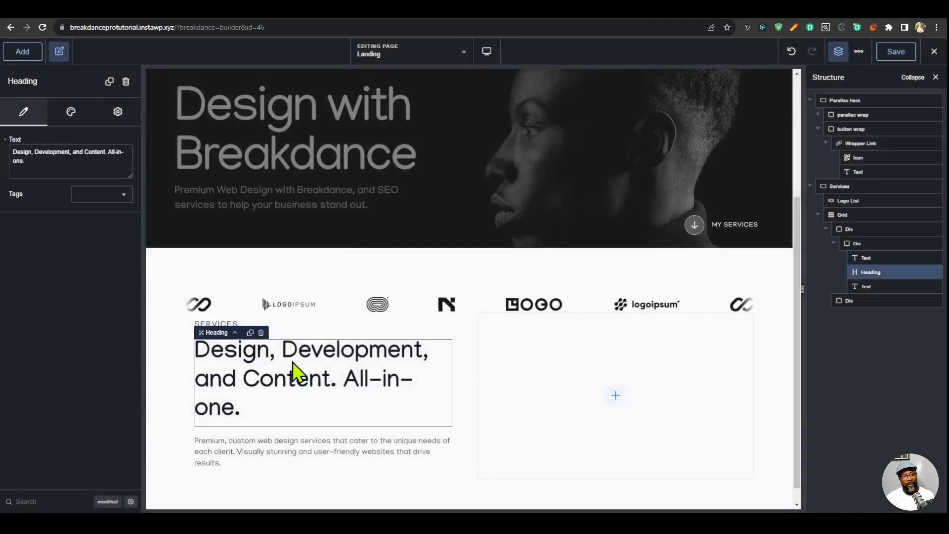
left_click(102, 195)
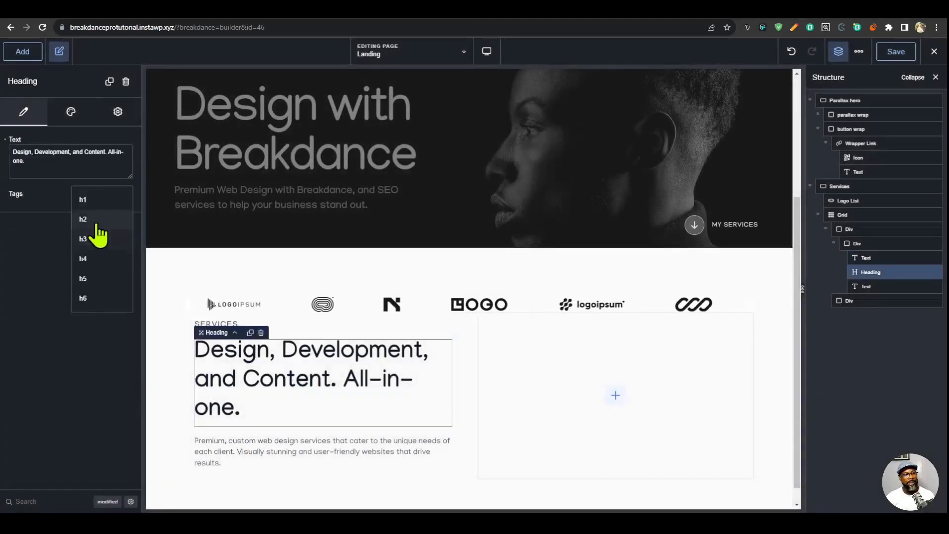
left_click(99, 218)
left_click(70, 111)
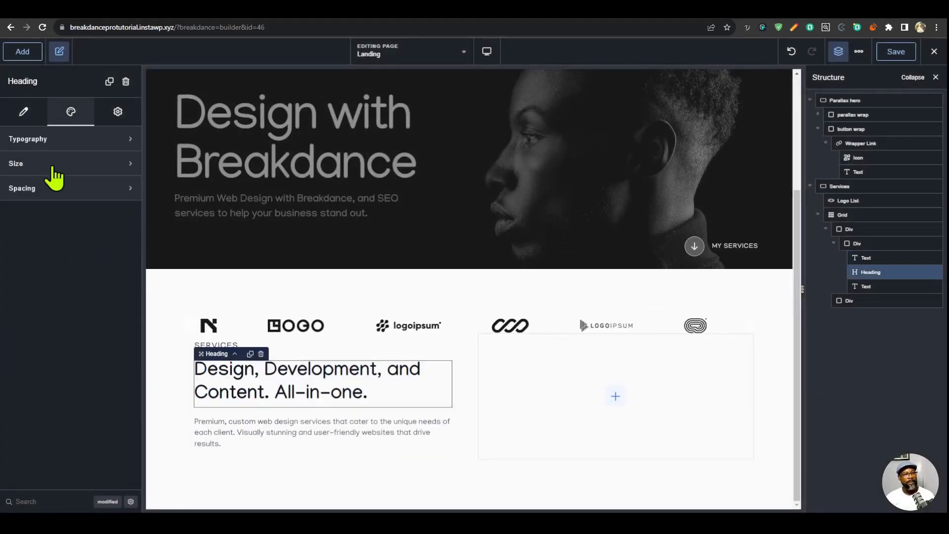
left_click(65, 140)
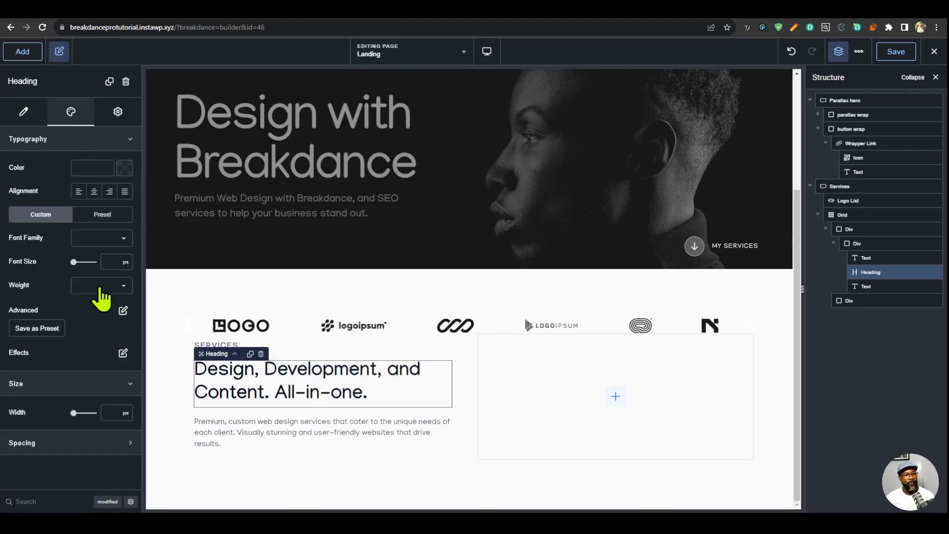
left_click(121, 286)
left_click(86, 350)
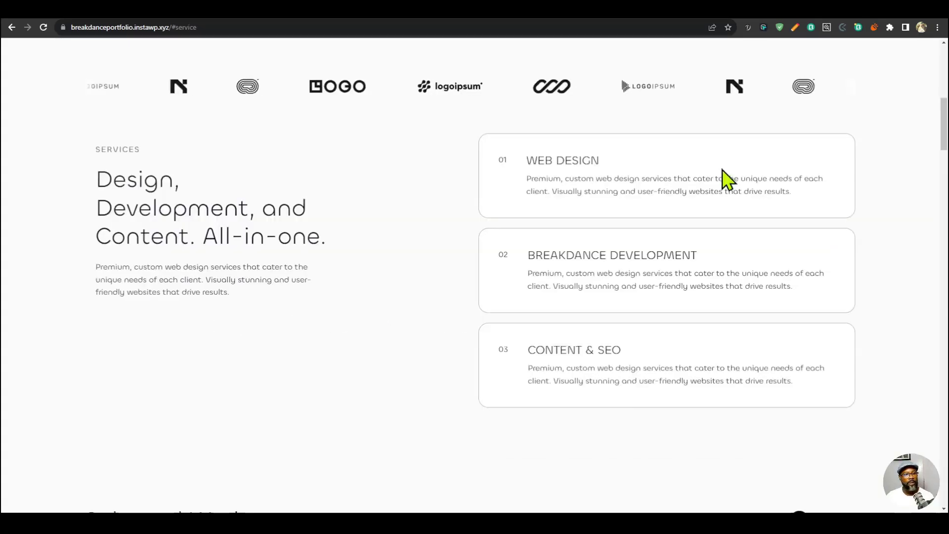
- Inspect the reference site's Services heading at mobile width, and calculate and copy a 32 to 48 px value in the clamp() Calculator
mouse_move(200, 206)
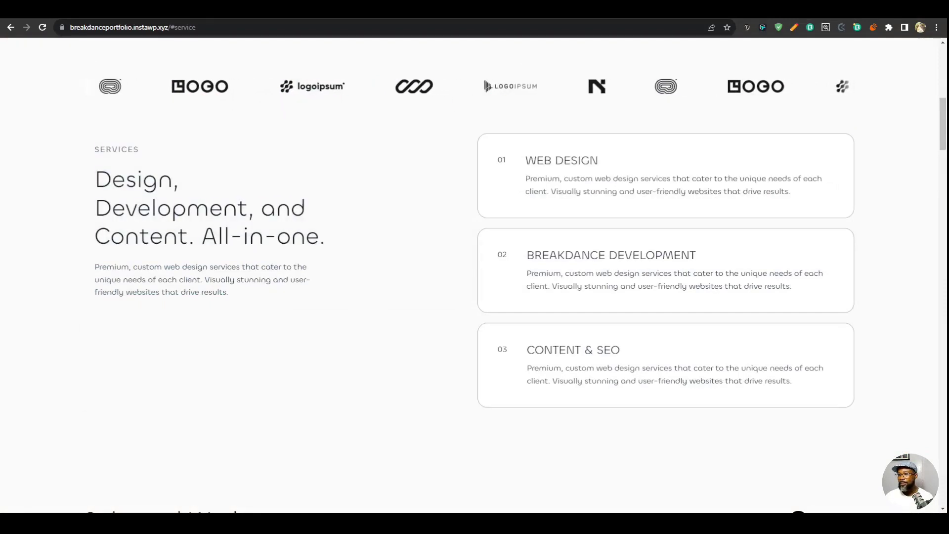
key("ctrl+shift+m")
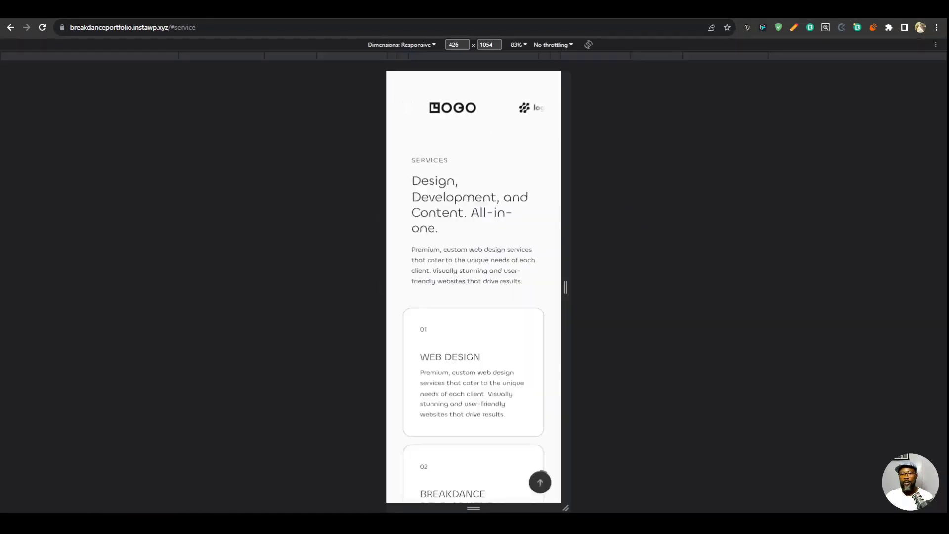
mouse_move(428, 210)
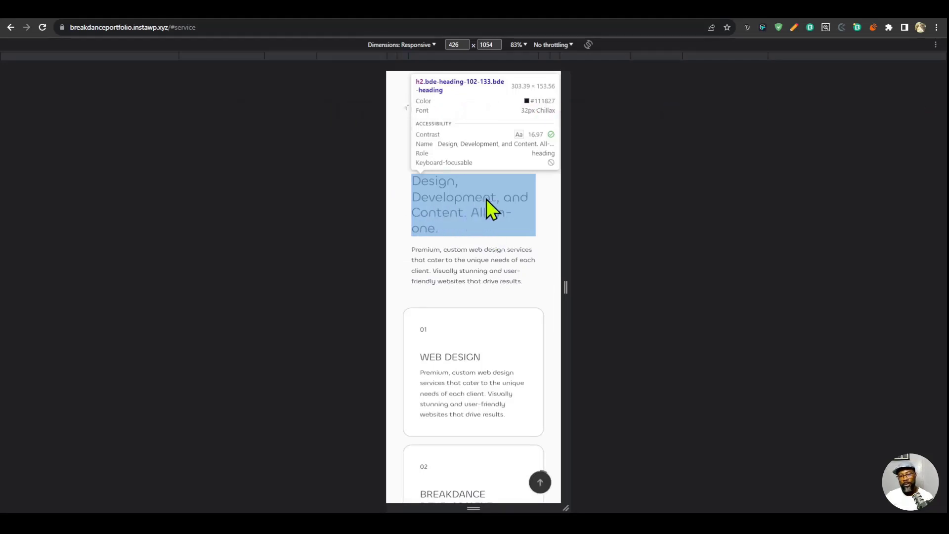
key("ctrl+shift+m")
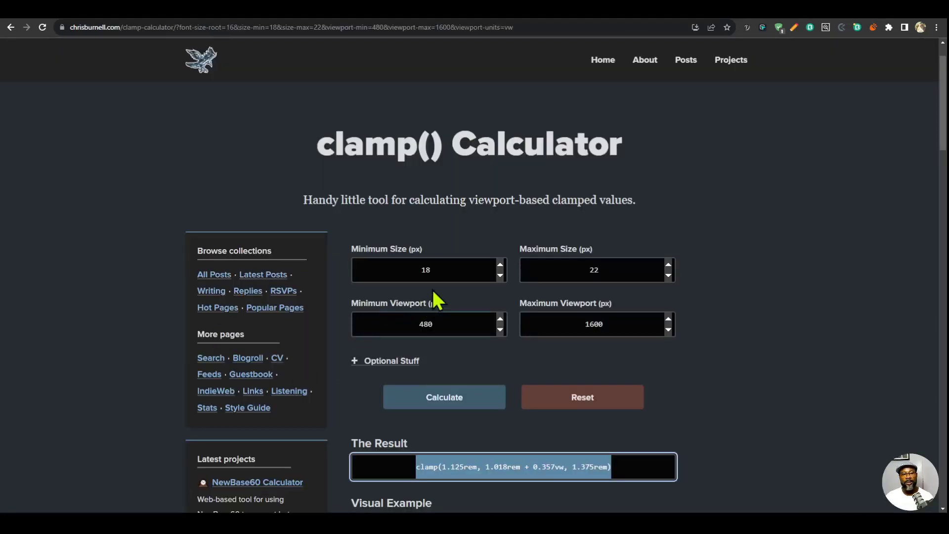
double_click(360, 273)
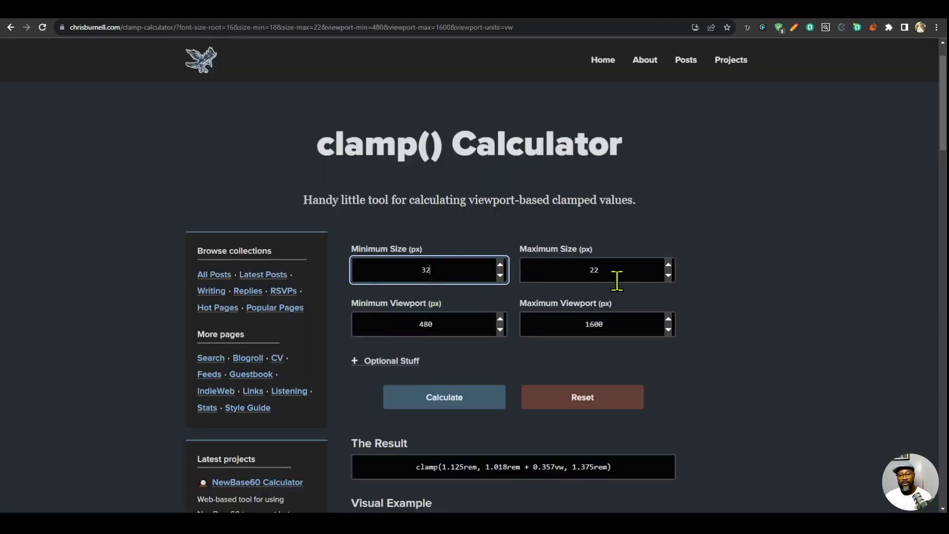
key("Tab")
type("48")
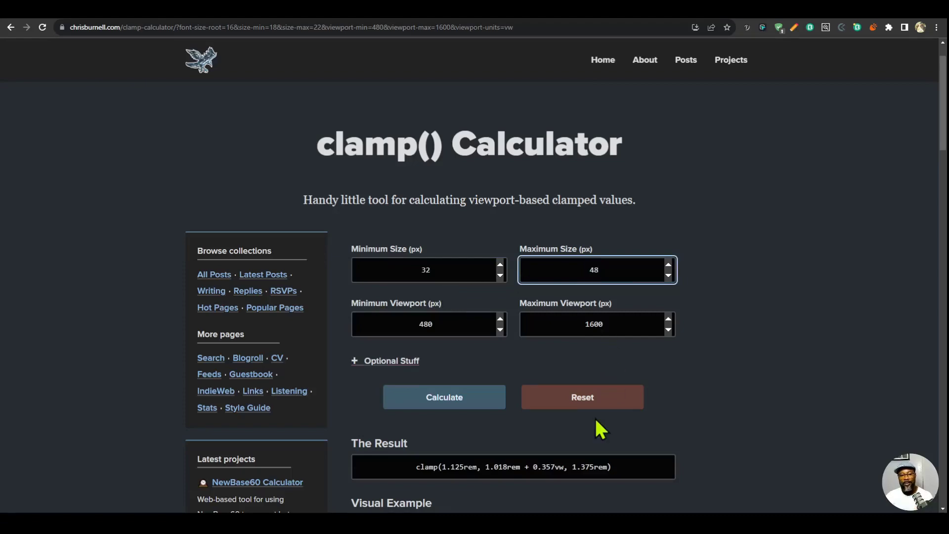
scroll(544, 376, "down", 2)
left_click(444, 302)
left_click(457, 368)
left_click_drag(555, 370, 452, 381)
key("ctrl+c")
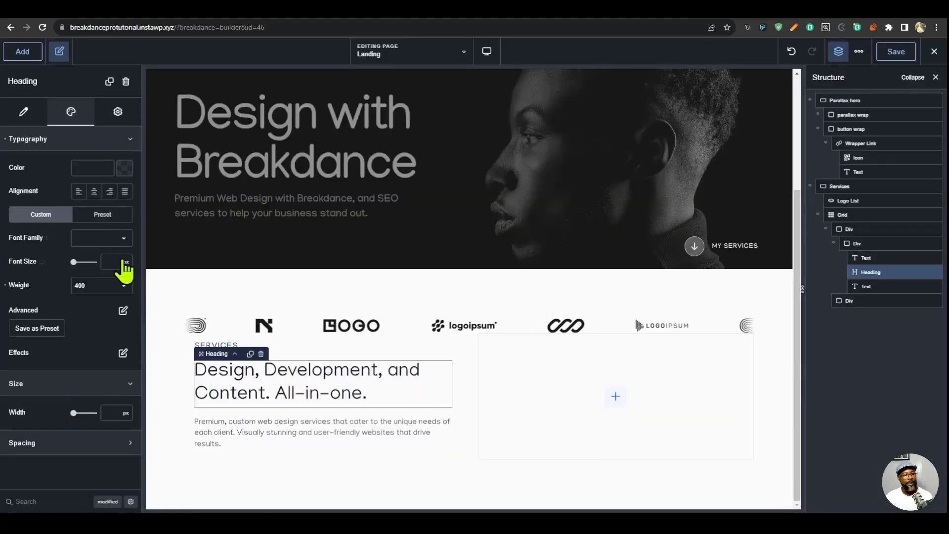
- Back in Breakdance, set the heading's font size to the copied clamp() value, from 2rem to 3rem, using the custom unit
left_click(124, 262)
left_click(133, 421)
left_click(82, 261)
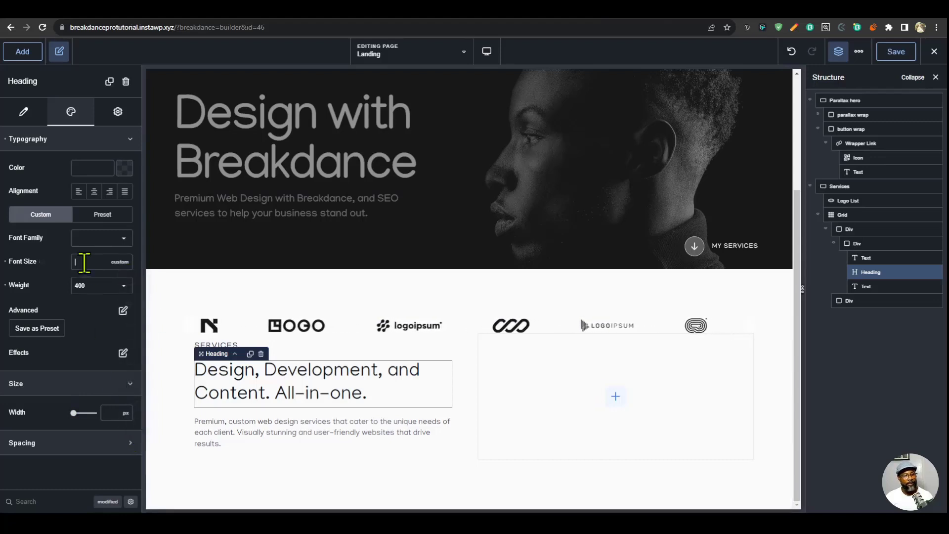
key("ctrl+v")
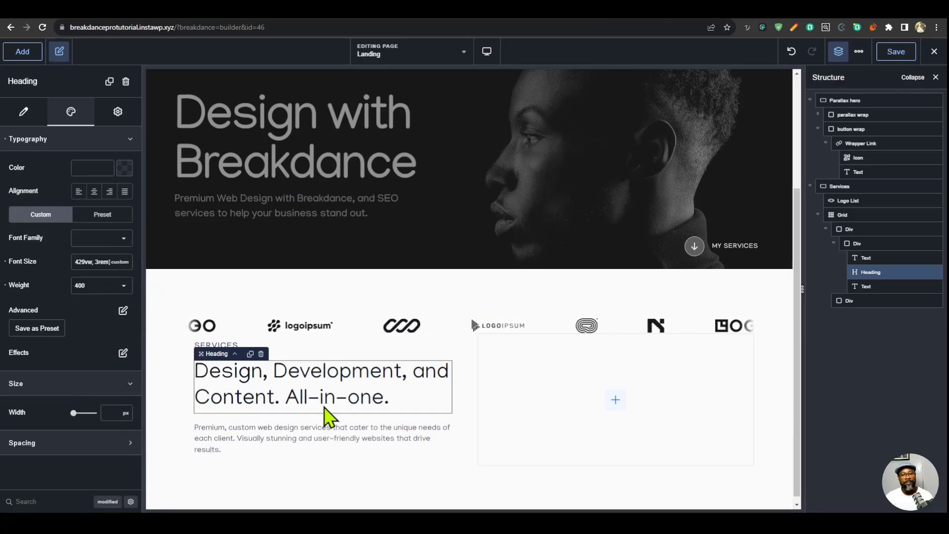
- Save the heading's typography as a preset named "h2"
left_click(43, 328)
type("h2")
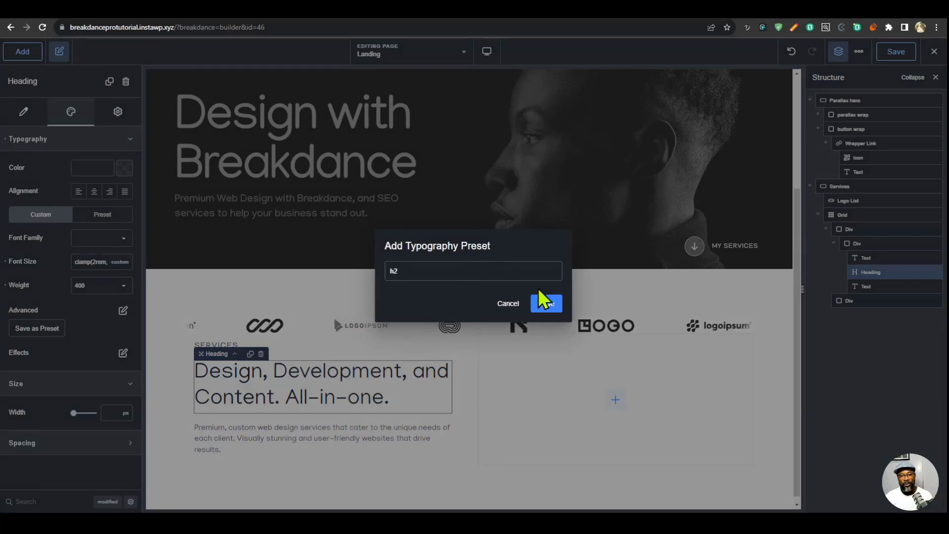
left_click(545, 301)
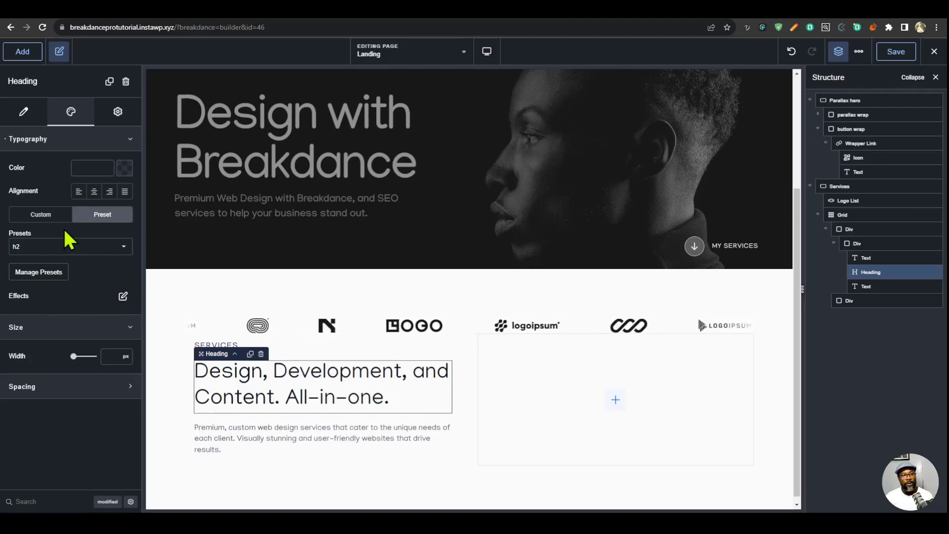
- Switch the heading back to custom typography and clear its own font size and weight
left_click(49, 215)
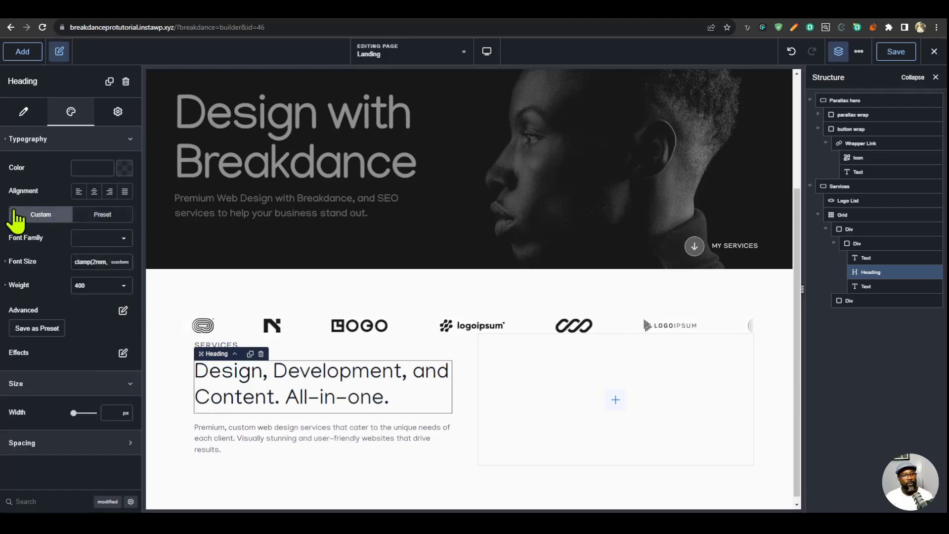
left_click(6, 261)
left_click(5, 285)
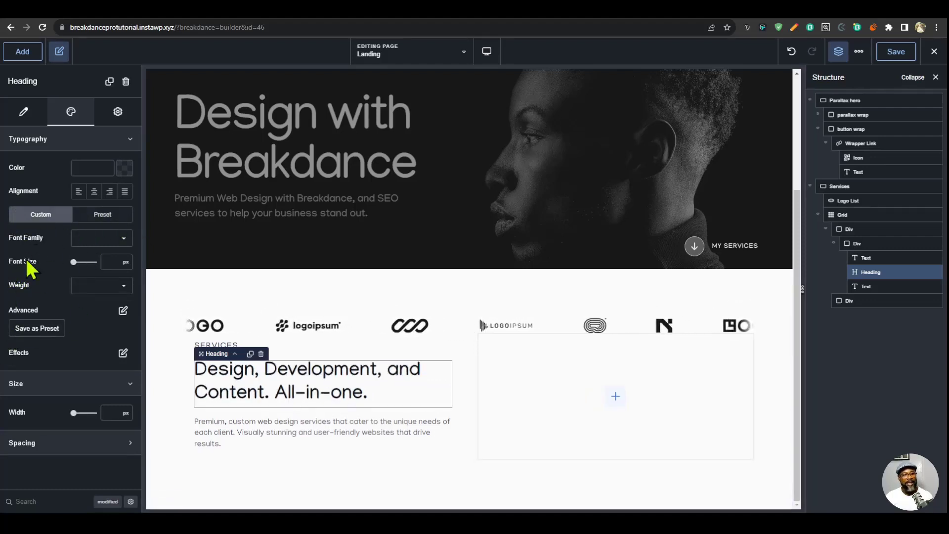
- Duplicate the heading directly below itself and reselect the original
left_click(250, 354)
left_click(320, 393)
left_click(305, 440)
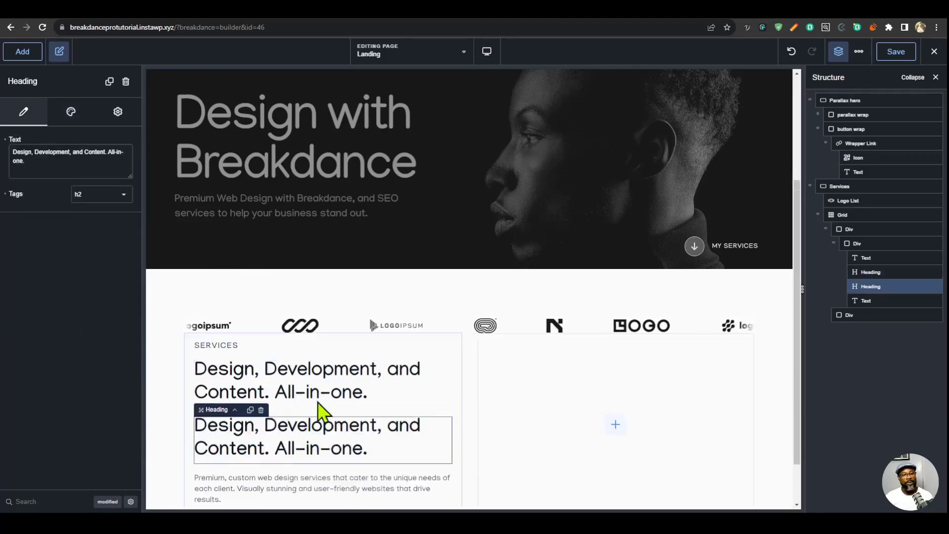
left_click(324, 395)
- Assign the h2 typography preset to all H2 headings in the global settings and save the page
left_click(859, 53)
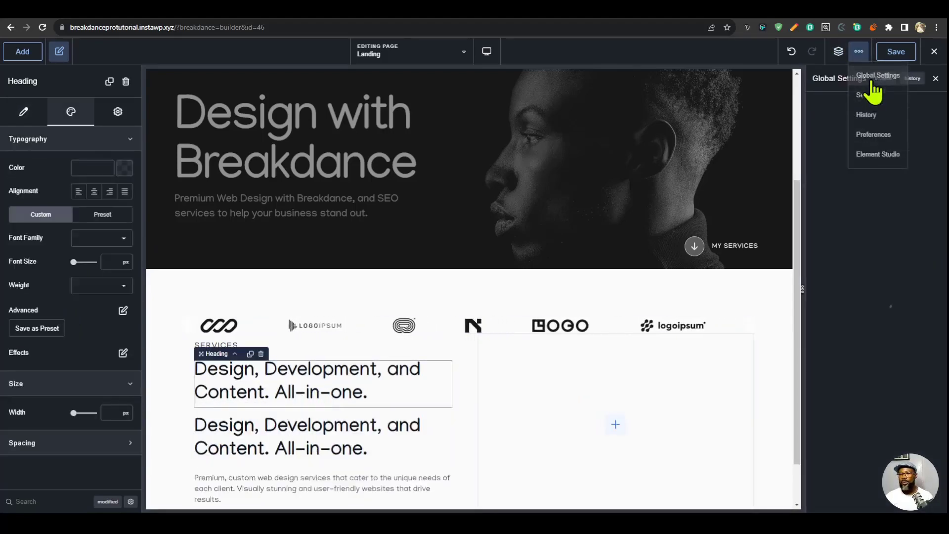
left_click(870, 76)
scroll(886, 307, "down", 2)
scroll(888, 316, "up", 2)
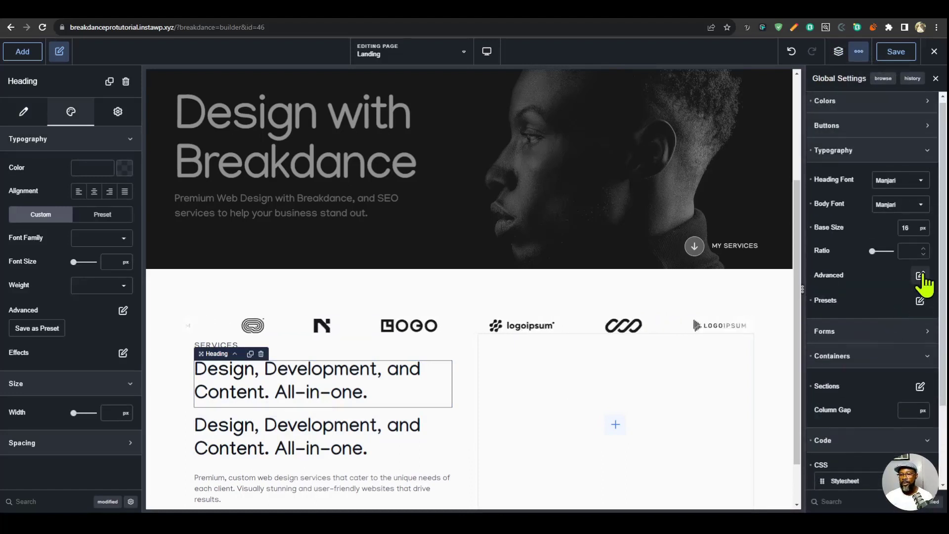
left_click(920, 276)
left_click(911, 347)
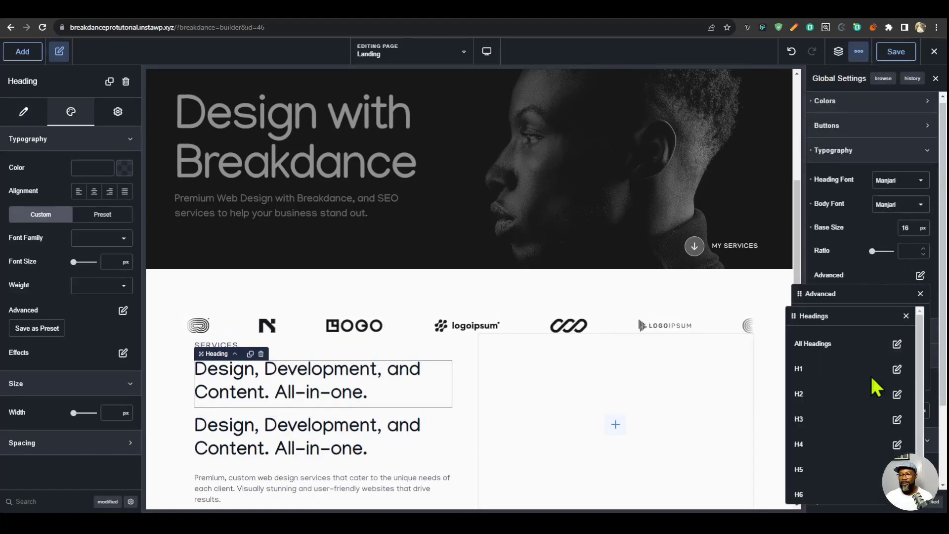
left_click(897, 394)
left_click(883, 378)
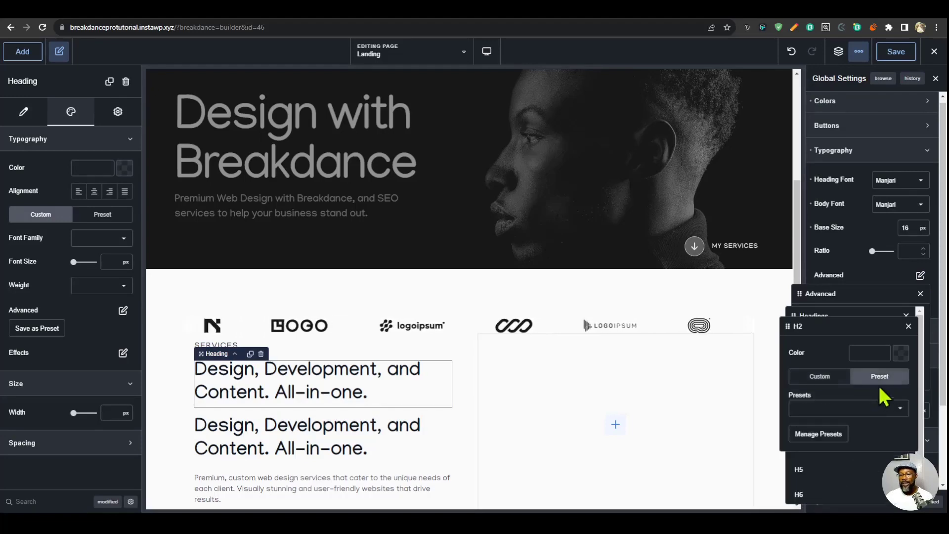
left_click(896, 411)
left_click(805, 471)
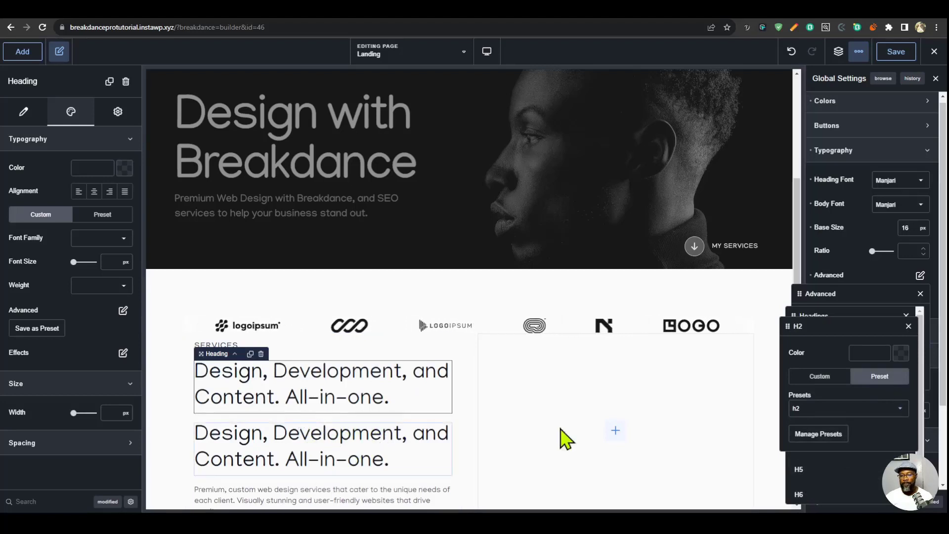
left_click(897, 52)
- Delete the lower duplicate of the heading and select the remaining one
left_click(362, 465)
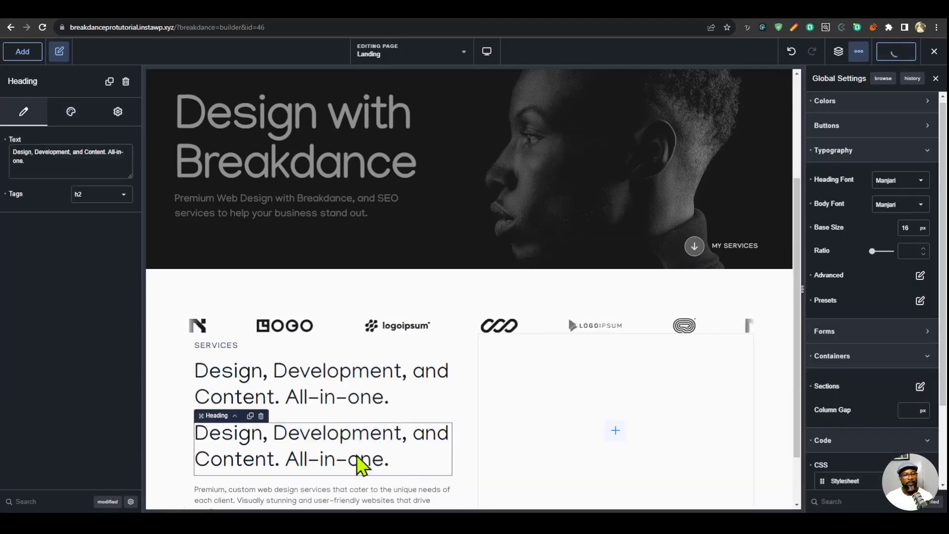
left_click(261, 415)
left_click(318, 396)
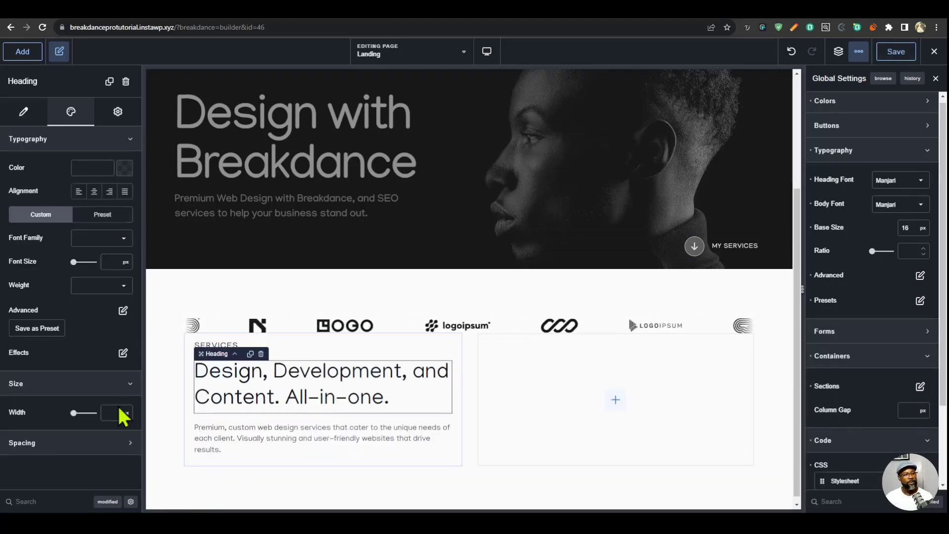
- Set the width of the Services section heading to 480 px
left_click(75, 144)
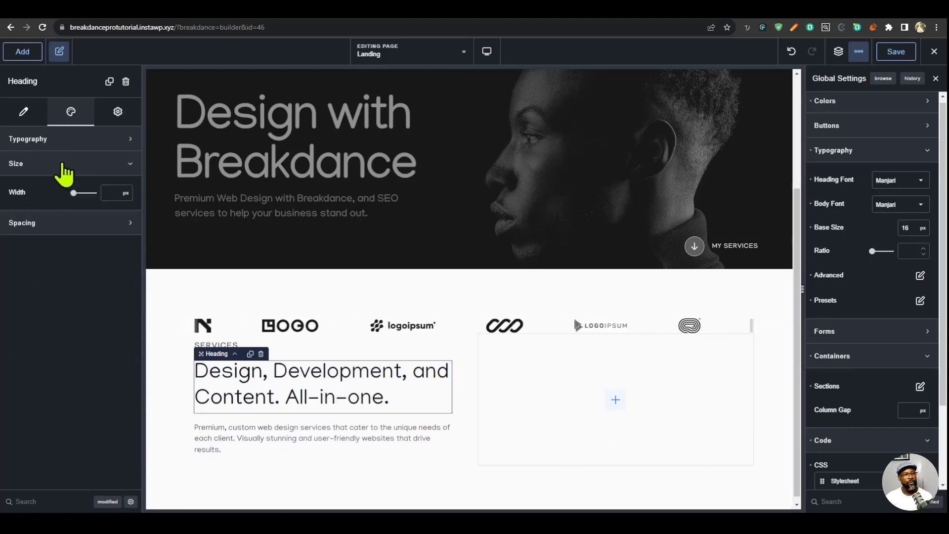
left_click(64, 168)
left_click(102, 163)
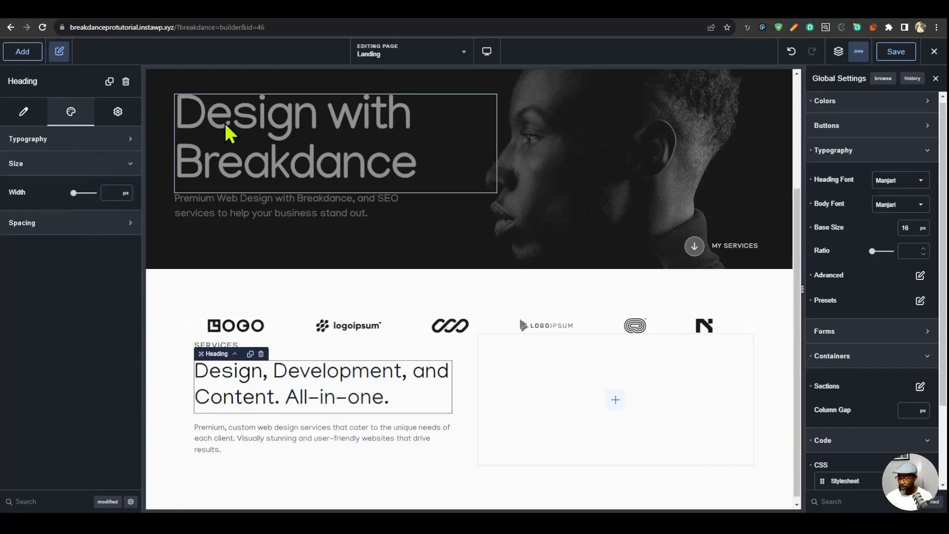
type("480")
- Set the width of the paragraph below the Services heading to 480 px and show the page structure
left_click(286, 438)
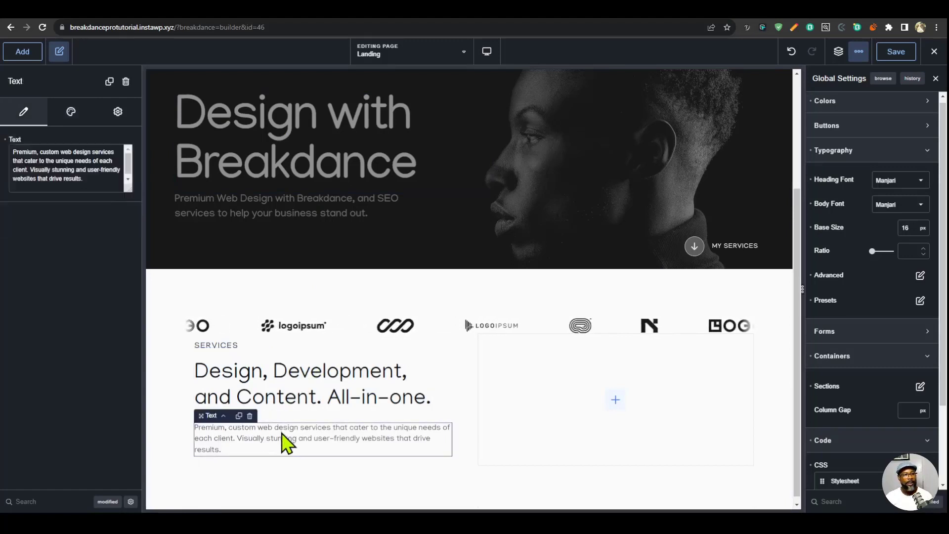
left_click(73, 114)
left_click(80, 142)
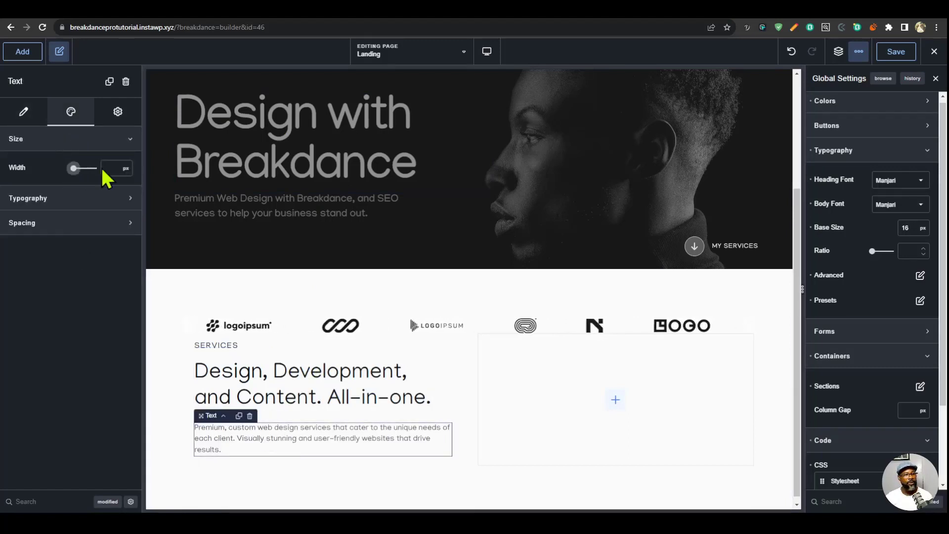
type("480")
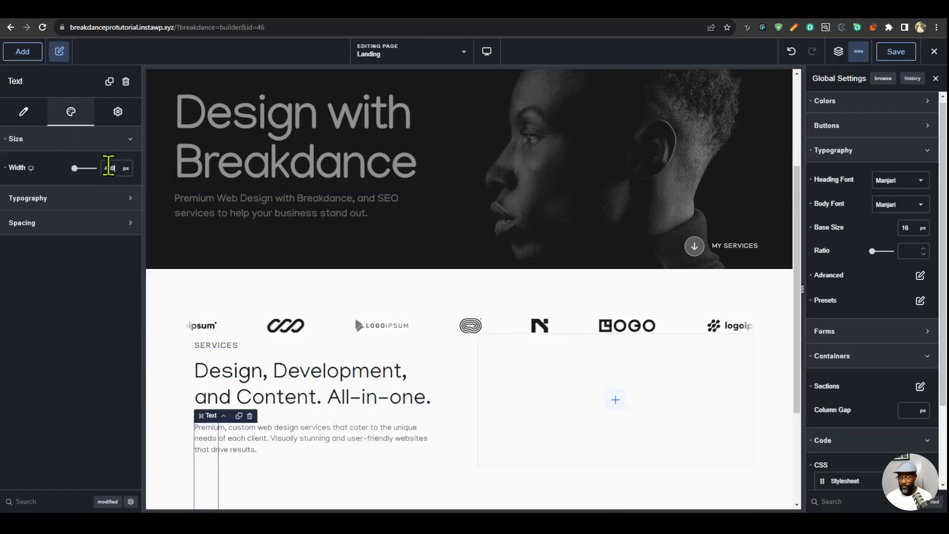
left_click(838, 51)
left_click(615, 394)
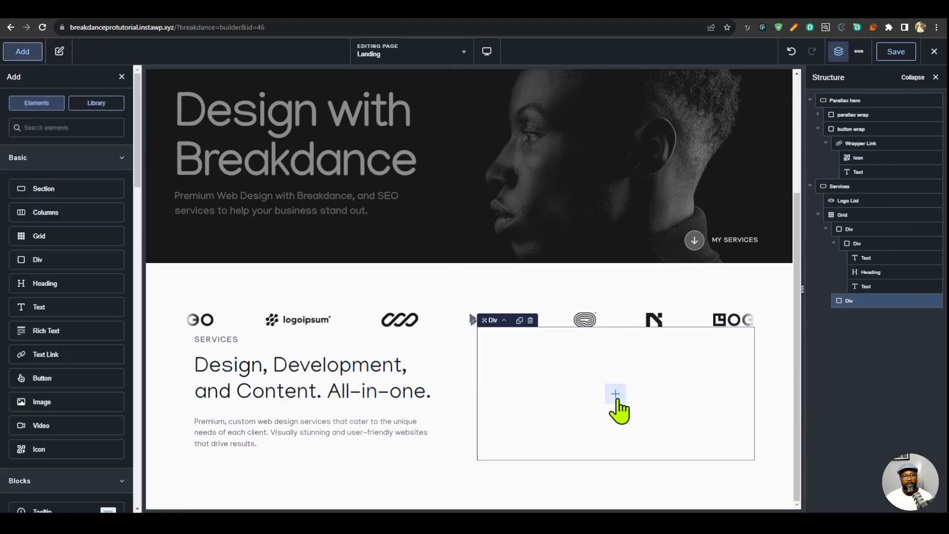
left_click(76, 261)
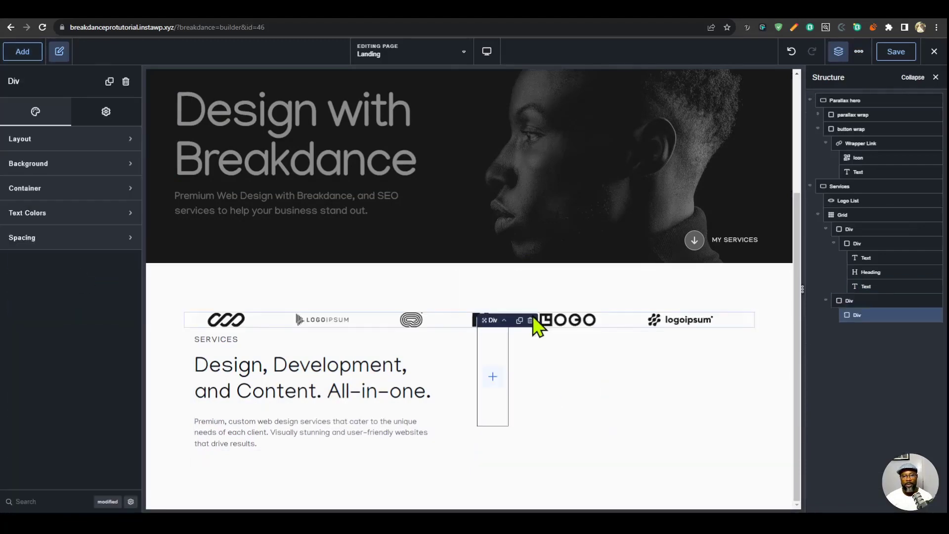
left_click(530, 321)
- Copy the inner div with the Services texts into the empty second grid column and change the copy's pre-title to 01
left_click(324, 411)
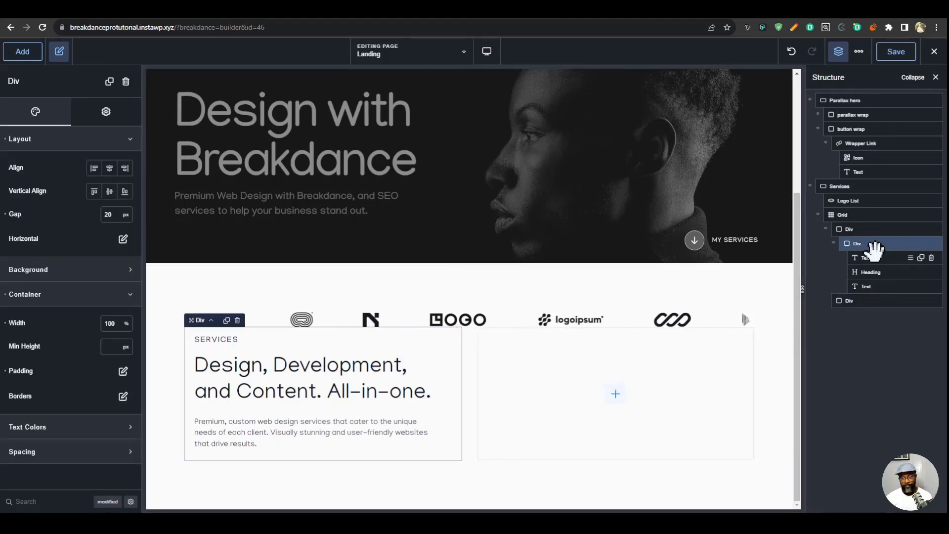
left_click(851, 301)
key("ctrl+v")
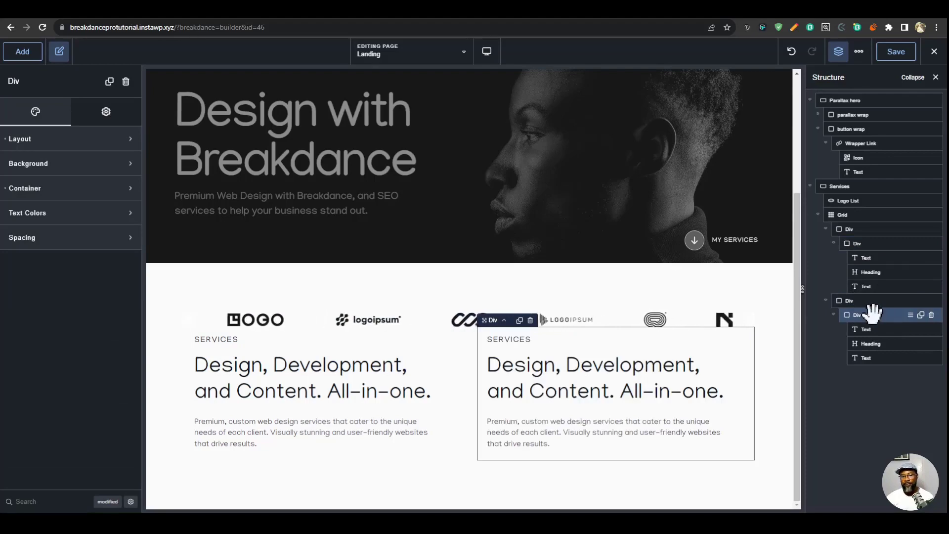
left_click(866, 329)
double_click(513, 341)
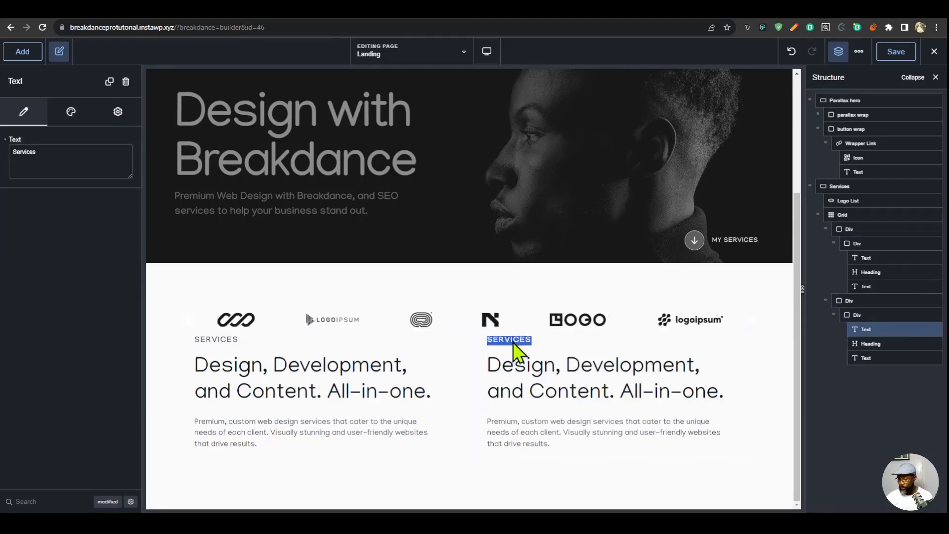
- Change the copied heading's tag to h3 and clear its custom width
left_click(553, 380)
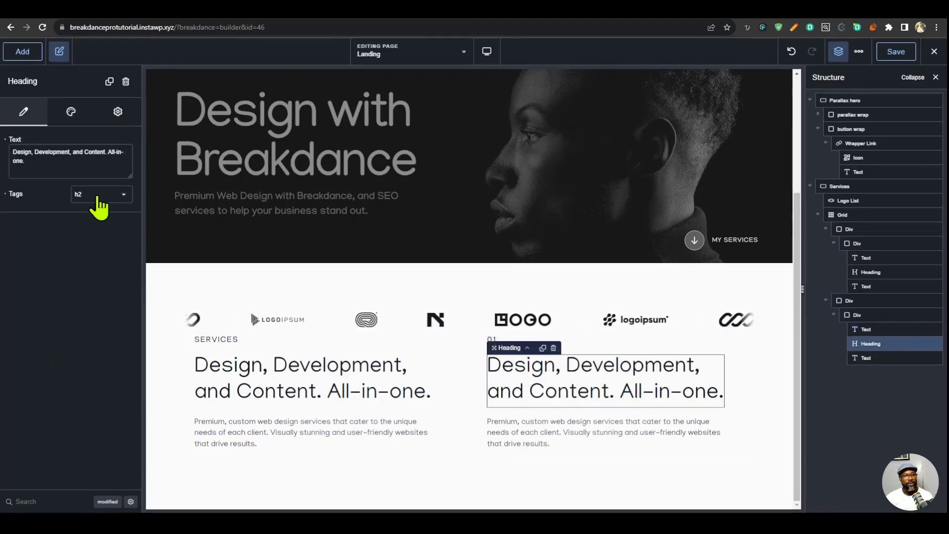
left_click(96, 198)
left_click(101, 239)
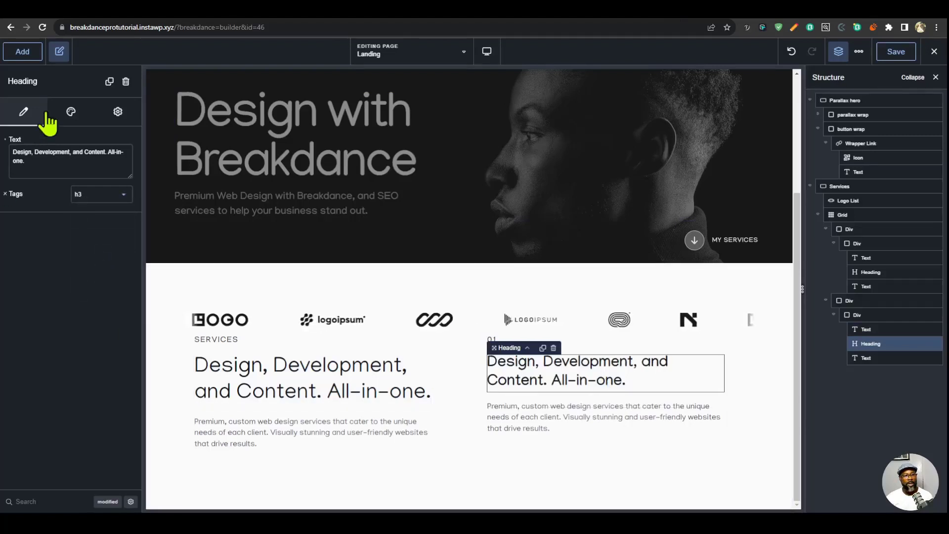
left_click(74, 113)
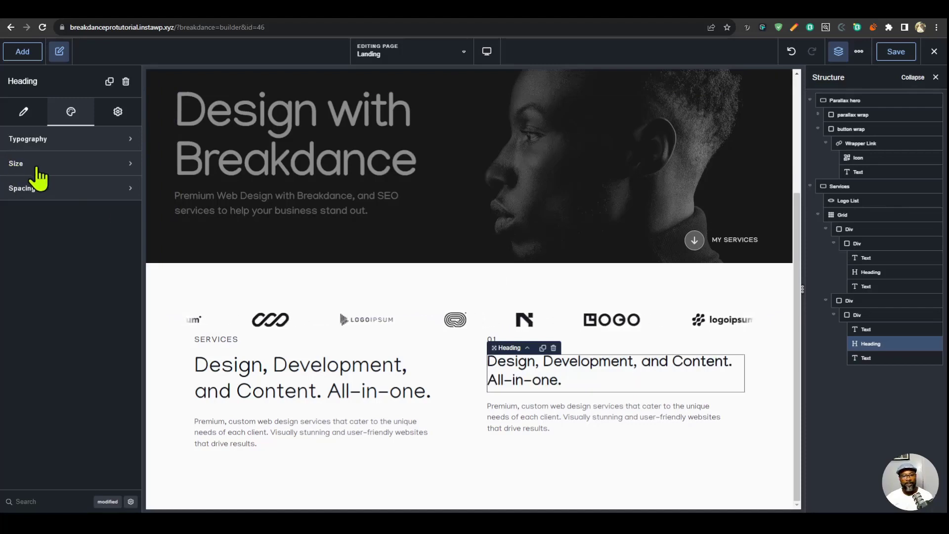
- Give the h3 heading a font size of 24 px, weight 400 and an uppercase text transform
left_click(68, 141)
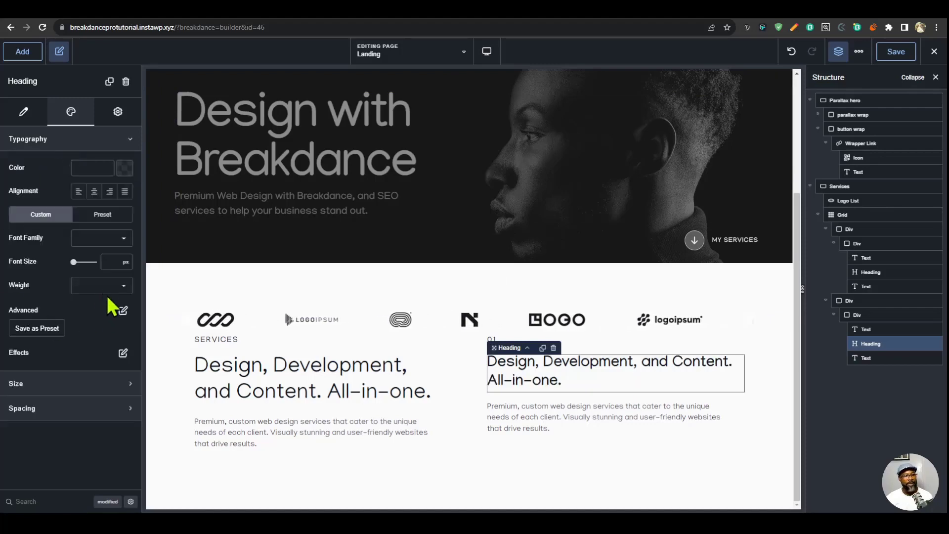
left_click(115, 261)
type("24")
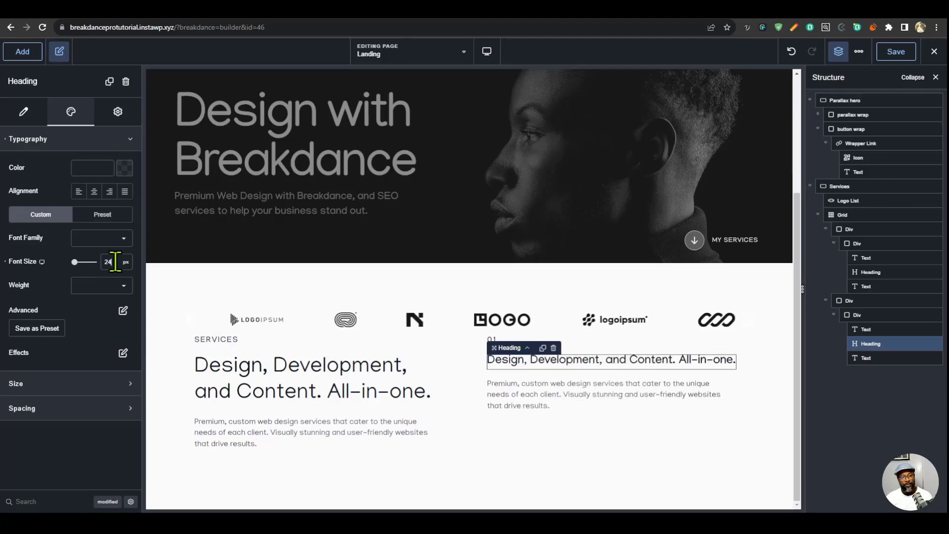
left_click(104, 286)
left_click(87, 365)
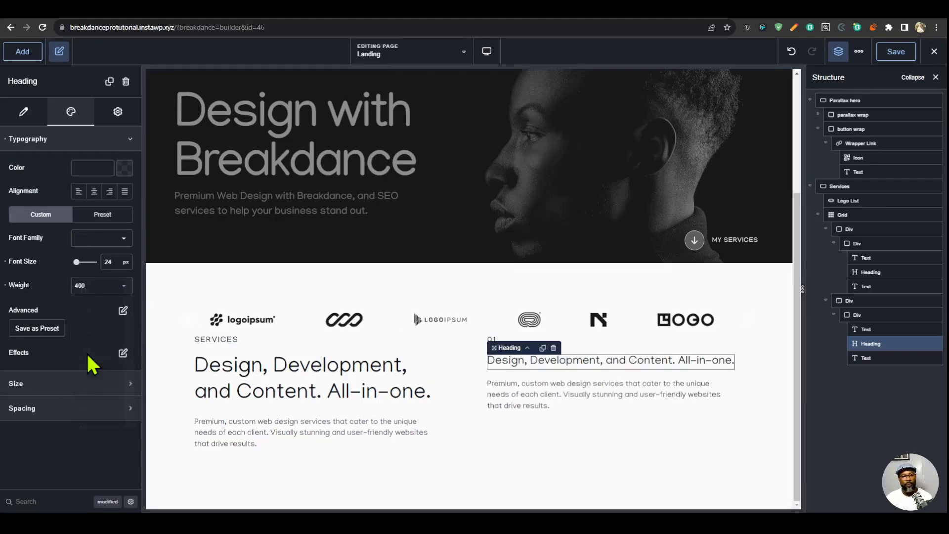
left_click(123, 311)
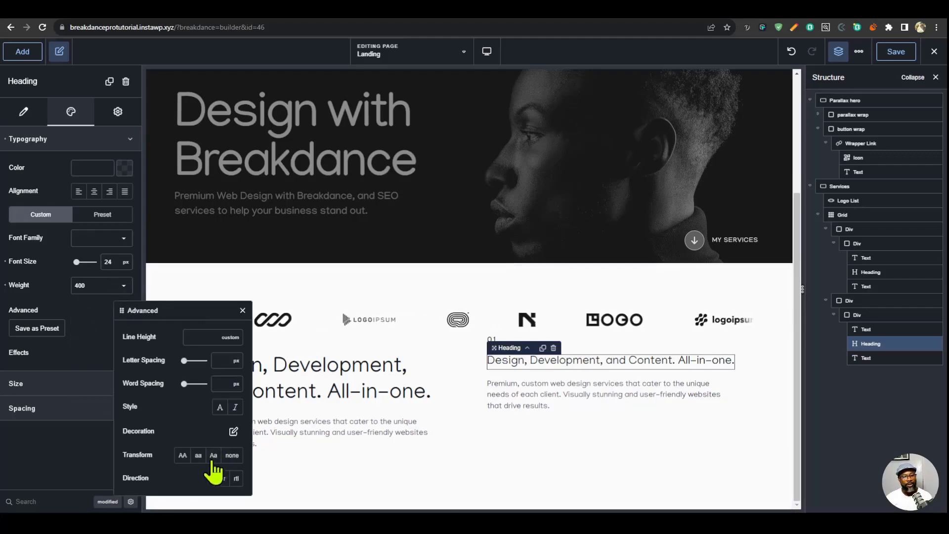
left_click(183, 455)
left_click(242, 310)
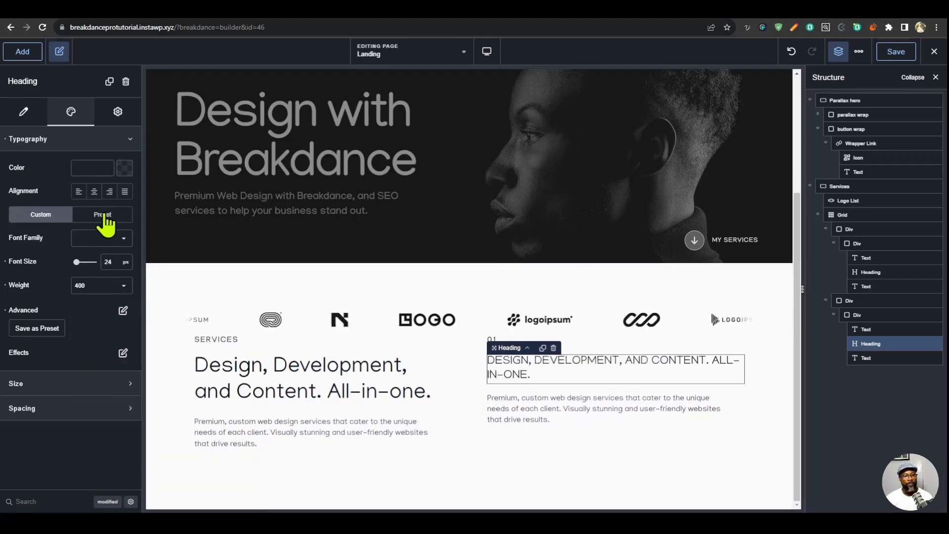
- Save the heading's typography as a preset named h3
left_click(37, 329)
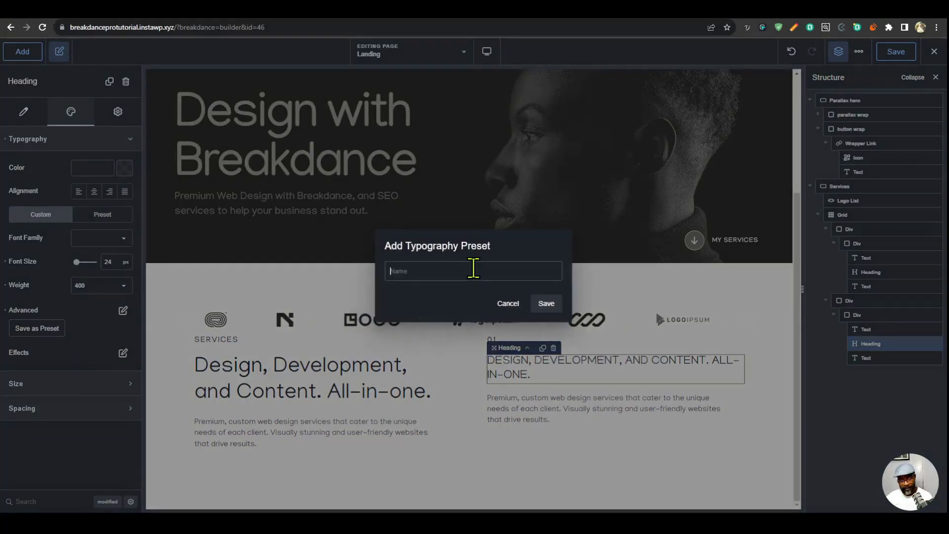
type("h3")
key("Return")
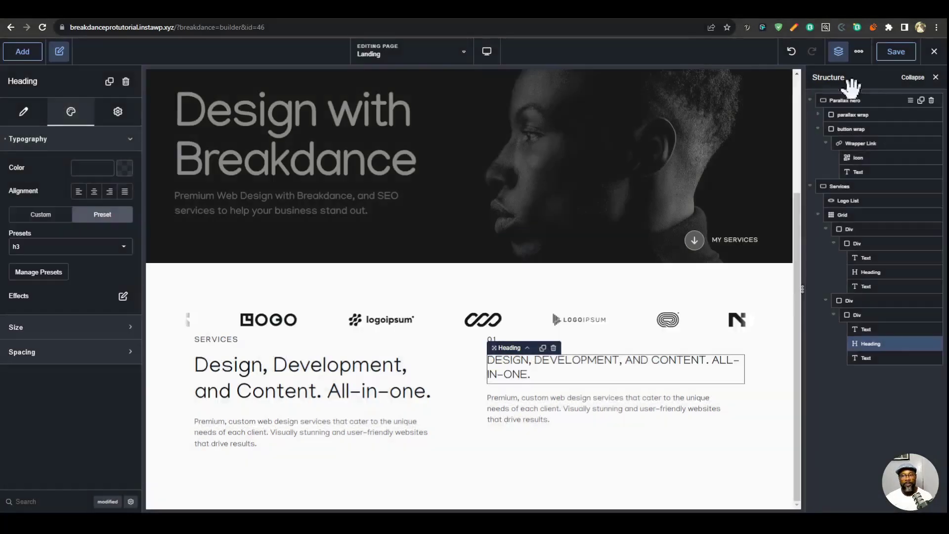
- Assign the h3 typography preset to all H3 headings in the global settings and return to the heading
left_click(859, 51)
left_click(869, 76)
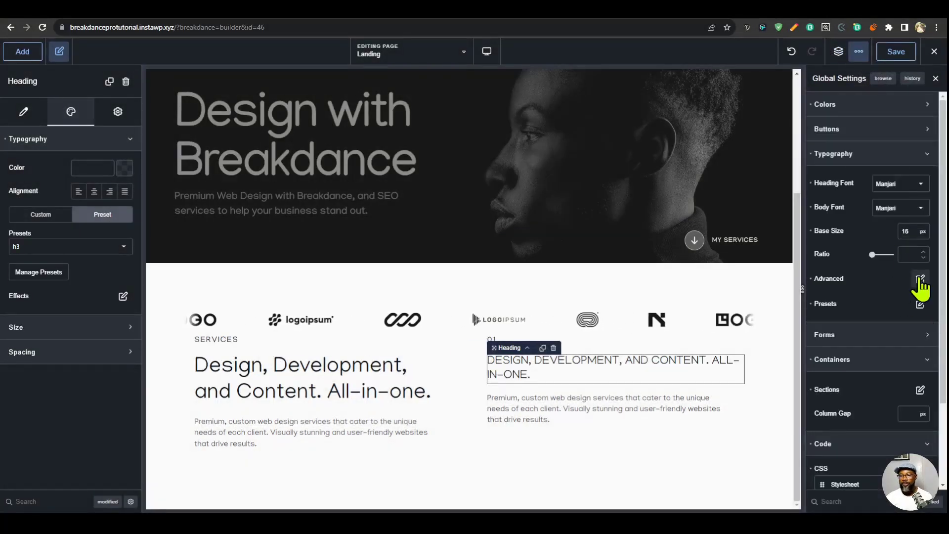
left_click(920, 278)
left_click(912, 350)
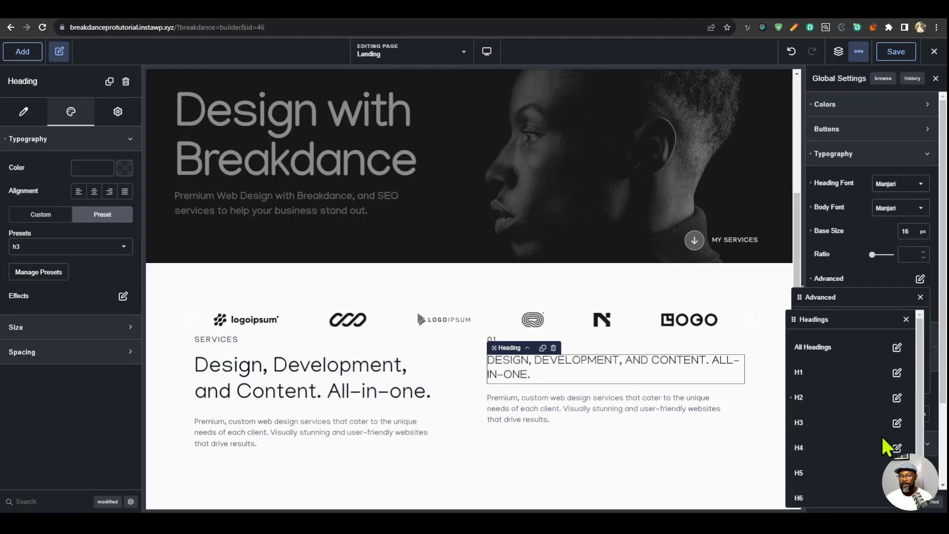
left_click(897, 423)
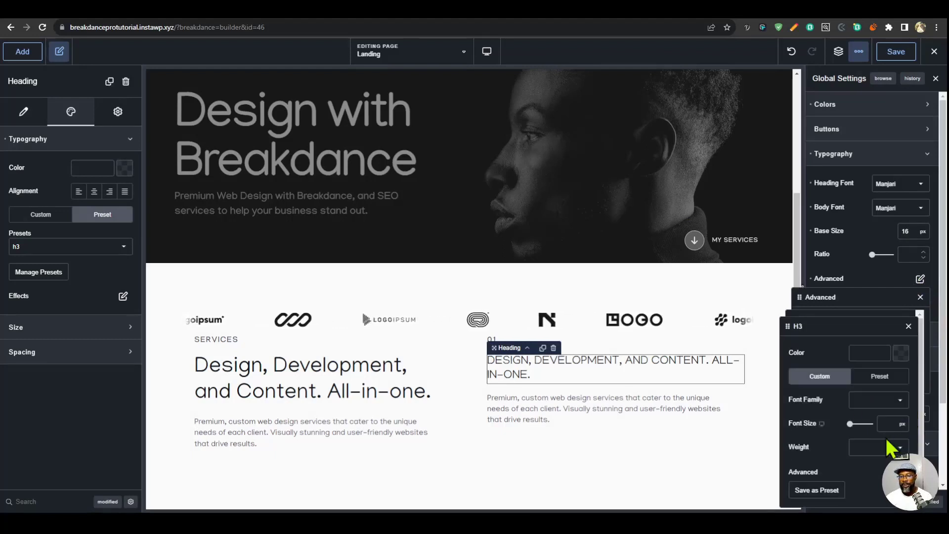
left_click(879, 376)
left_click(866, 413)
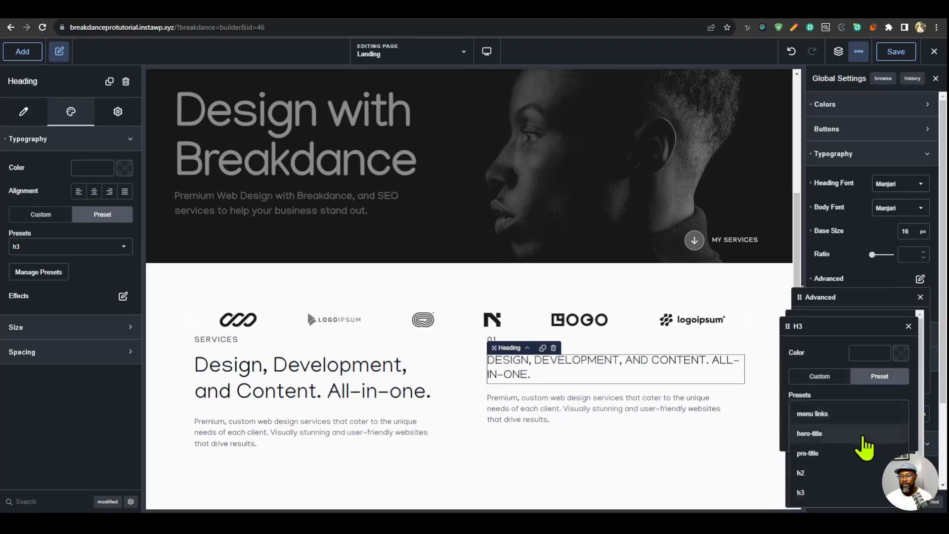
left_click(807, 493)
left_click(528, 374)
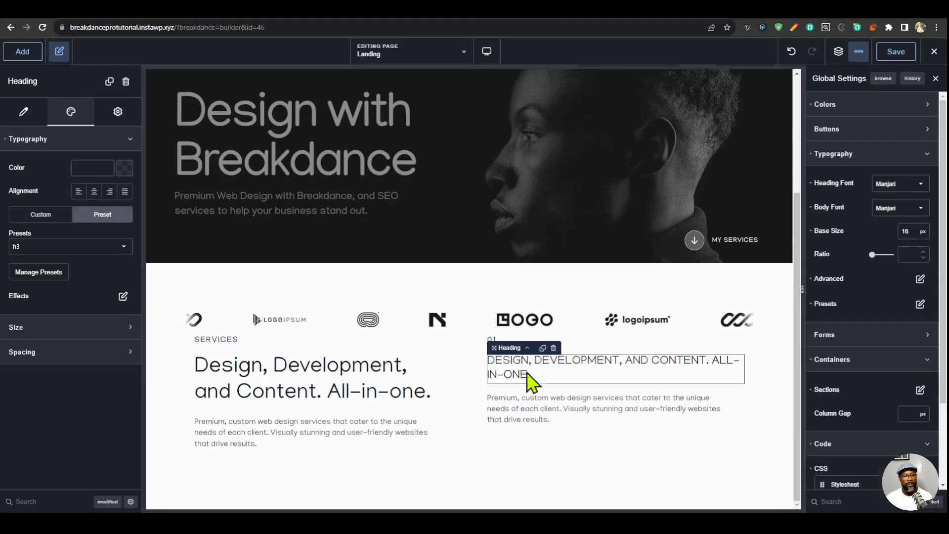
- Switch the h3 heading back to custom typography and clear its own advanced settings, weight and font size
left_click(43, 216)
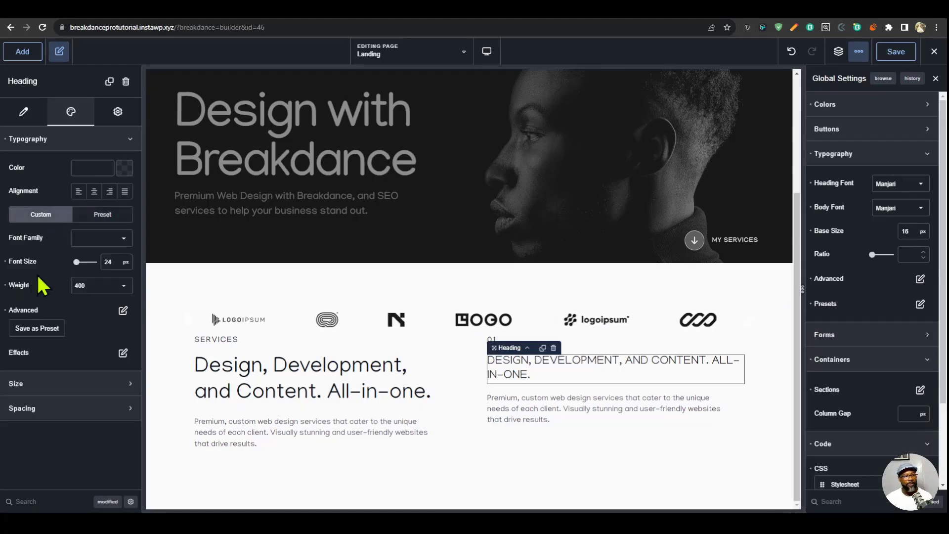
left_click(5, 311)
left_click(5, 286)
left_click(5, 263)
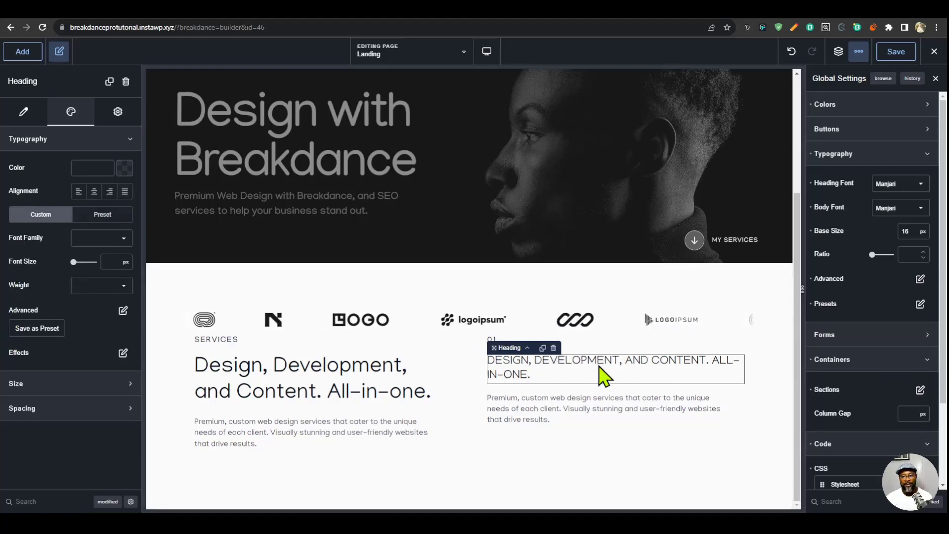
left_click(920, 304)
- Replace the h3 heading's text in the second column with Web Design
left_click(591, 366)
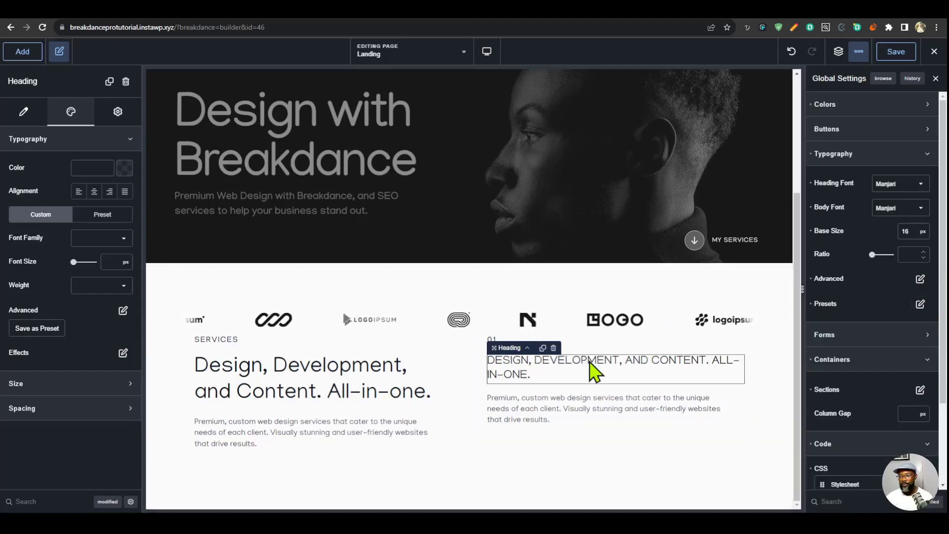
triple_click(591, 367)
type("WE")
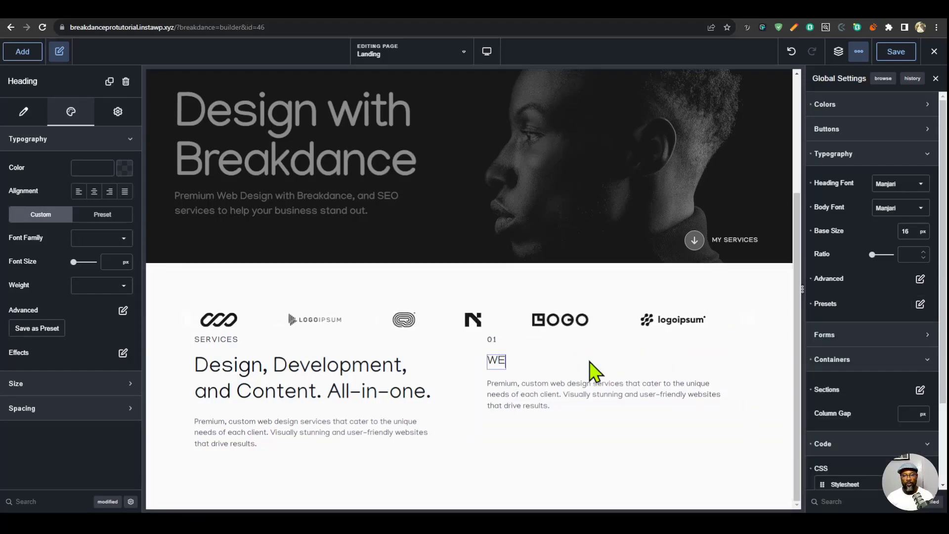
type("B DESIGN")
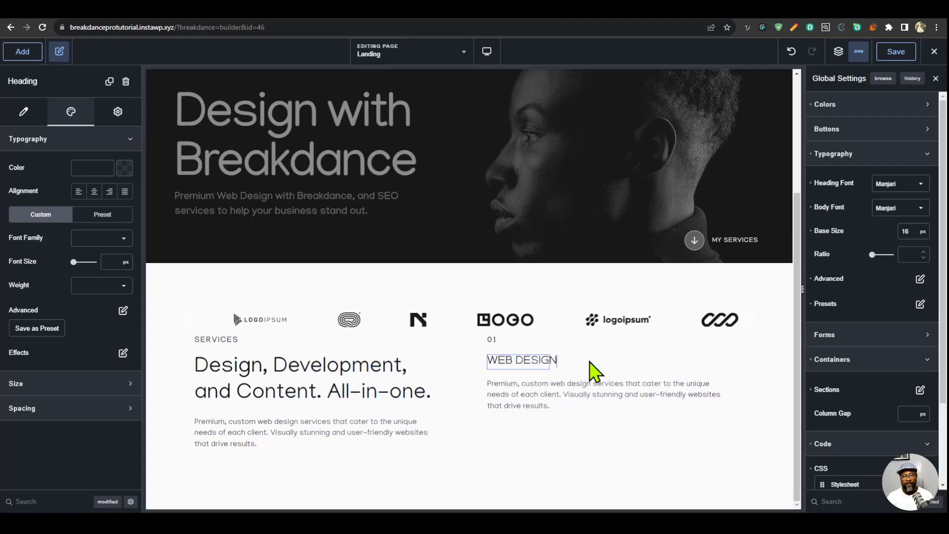
- Select the paragraph under the Web Design heading and save the pending global settings changes
left_click(592, 383)
left_click(838, 52)
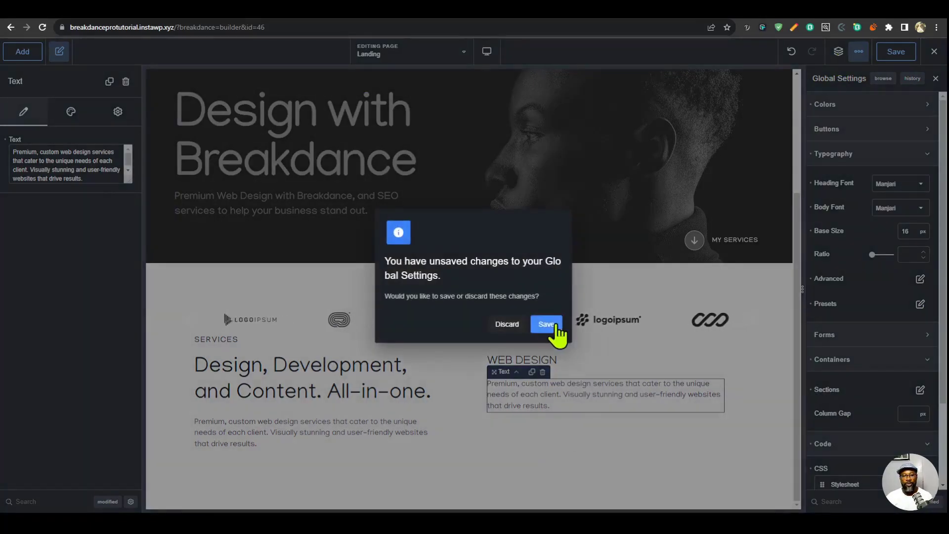
left_click(547, 325)
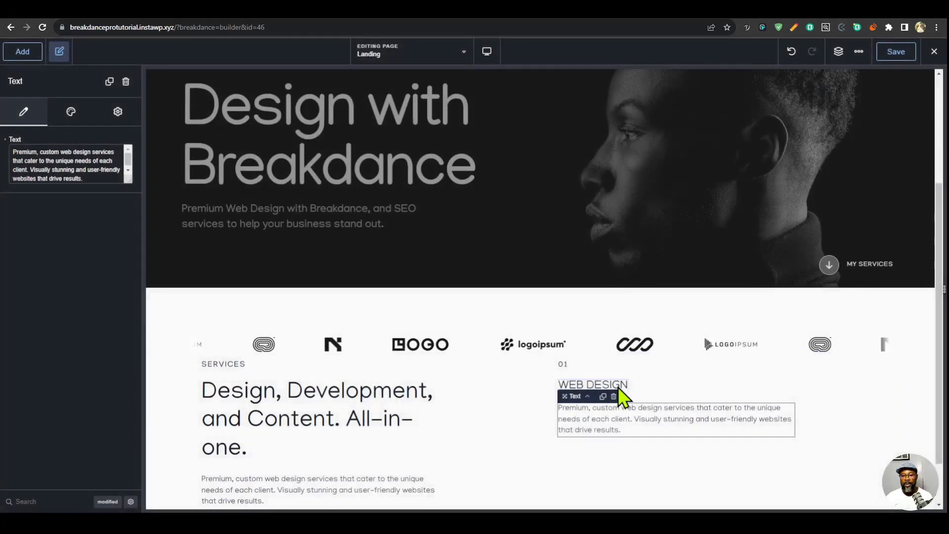
- Show the page structure and select the Web Design heading in the second column's div
left_click(618, 387)
left_click(659, 417)
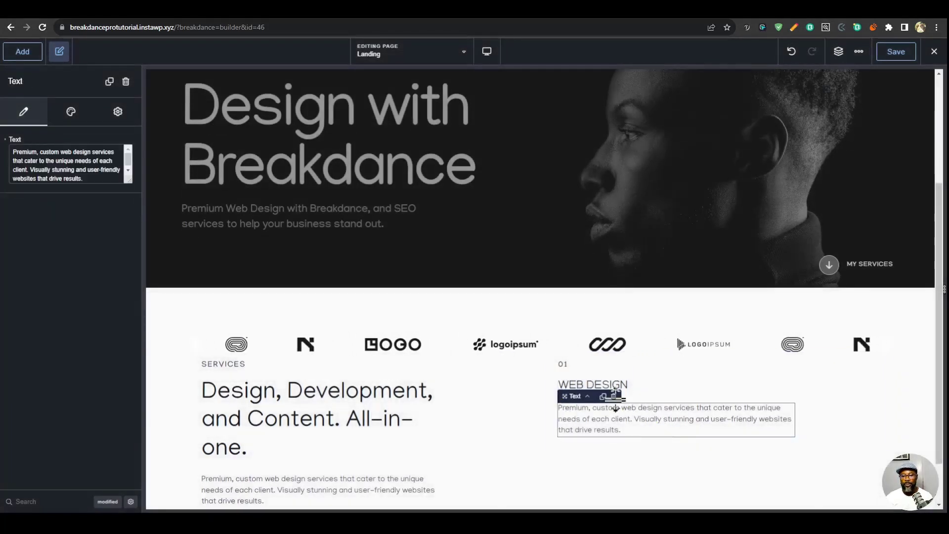
left_click(616, 385)
left_click(658, 411)
left_click(839, 52)
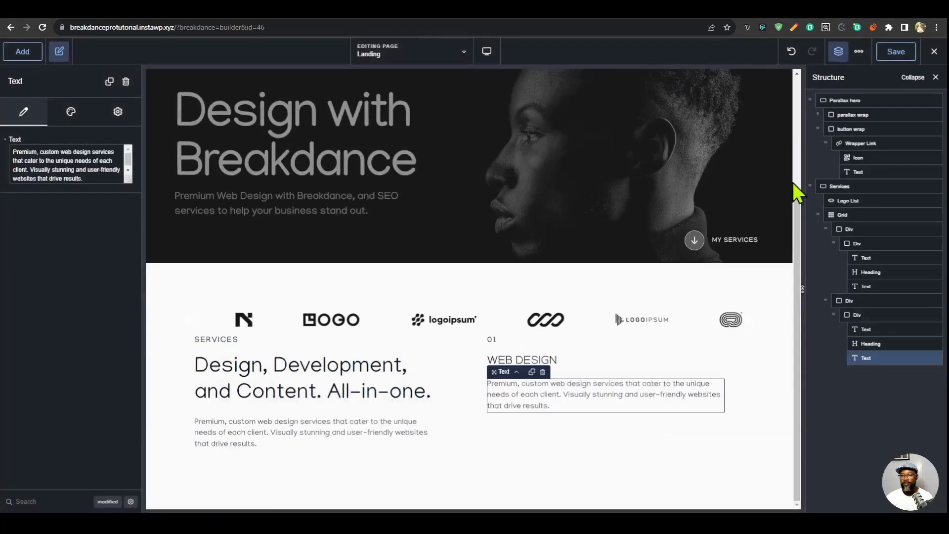
left_click(871, 343)
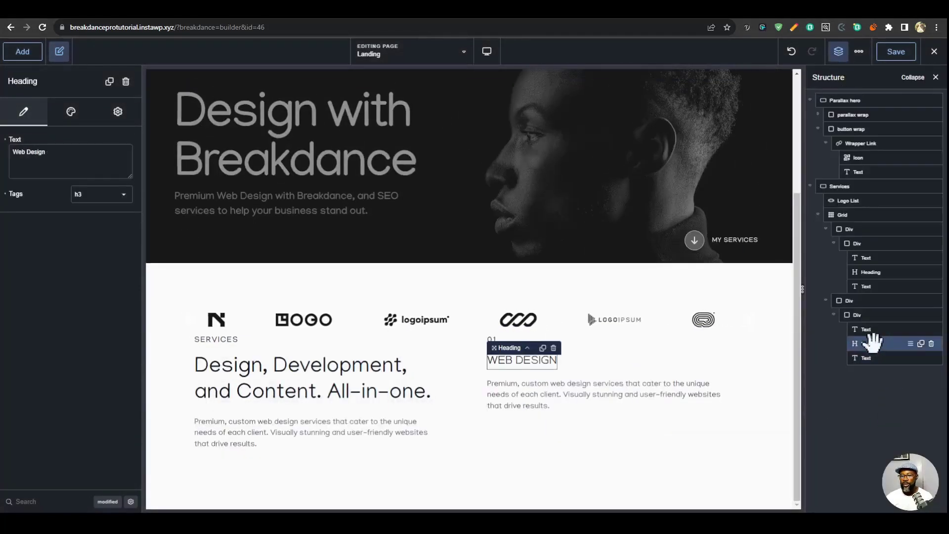
- Add a div under the 01 text in the second column and nest the Web Design heading and its paragraph inside it
left_click(22, 51)
left_click(76, 259)
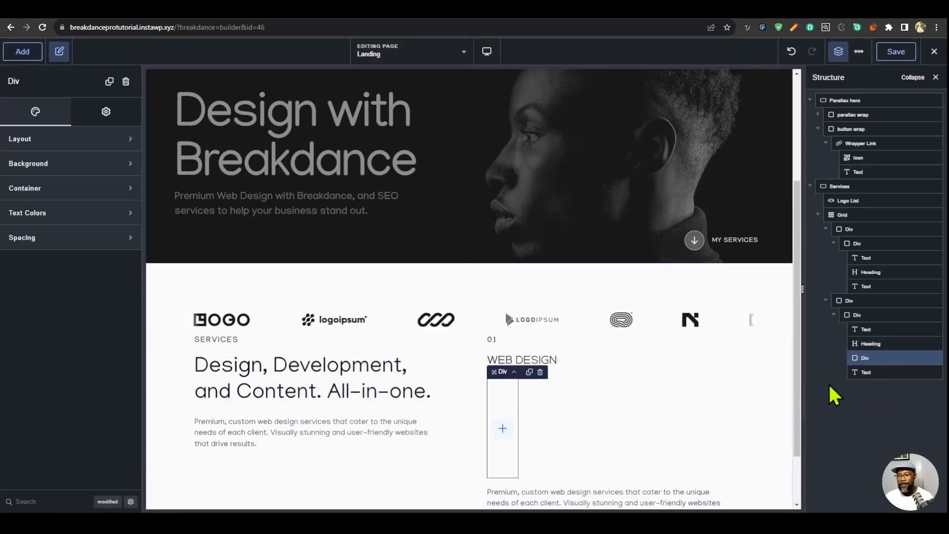
left_click_drag(864, 343, 867, 360)
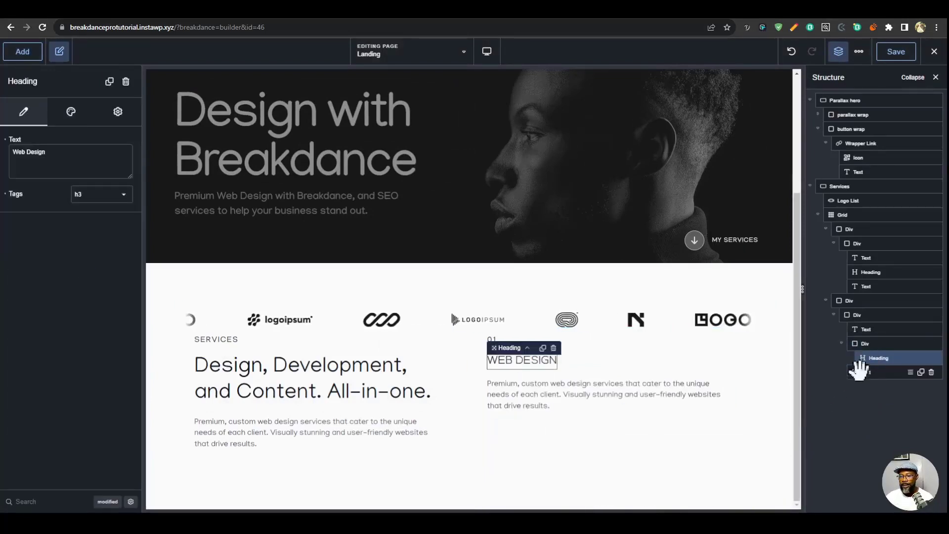
left_click(861, 371)
left_click(867, 344)
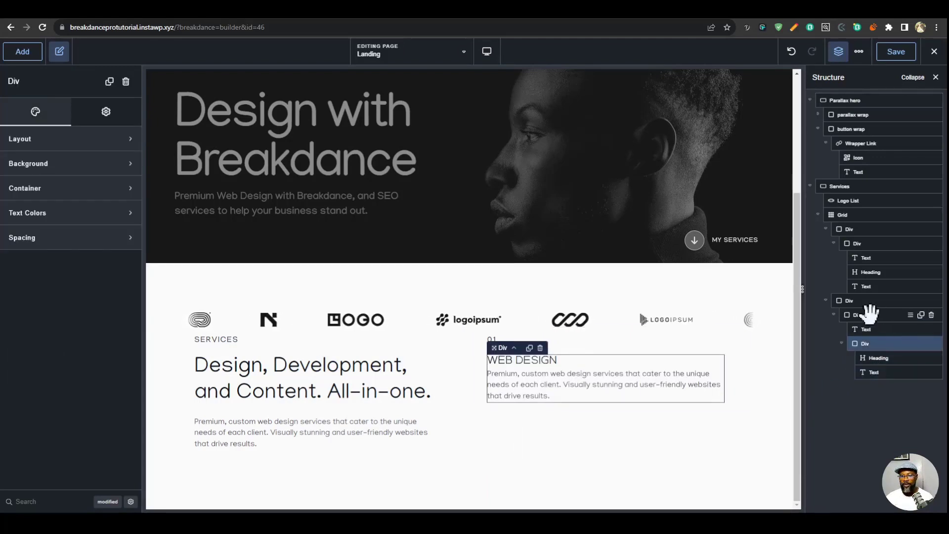
- Add the class service-card to the div that wraps the 01 text and the nested heading div
left_click(866, 315)
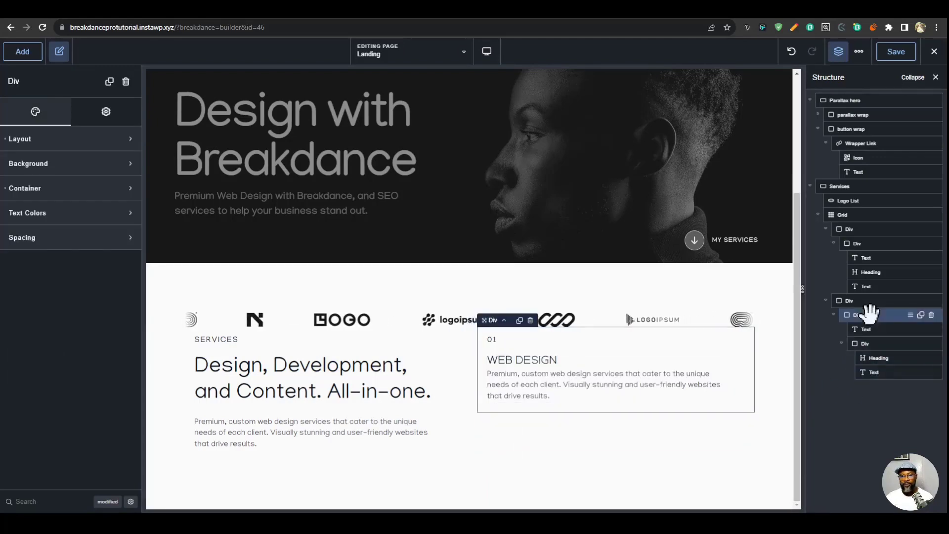
left_click(119, 117)
left_click(111, 138)
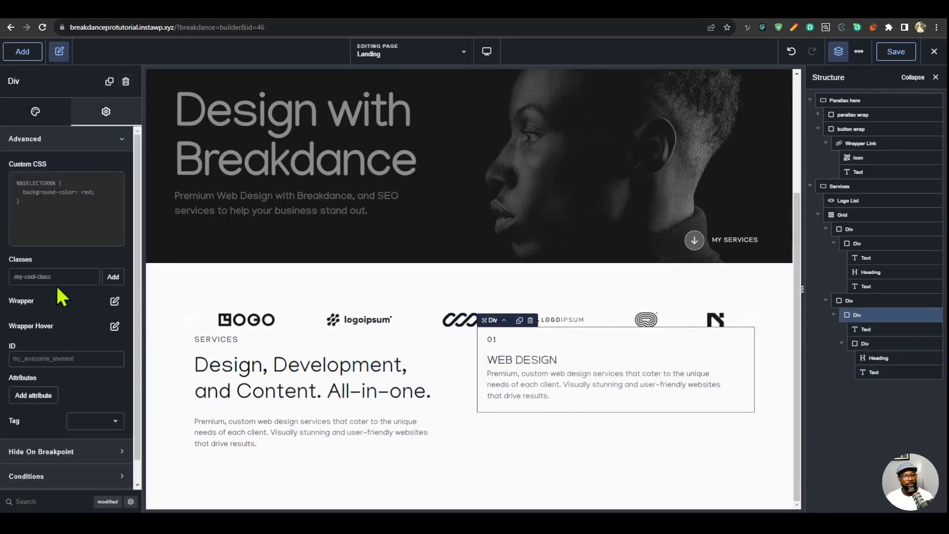
left_click(73, 276)
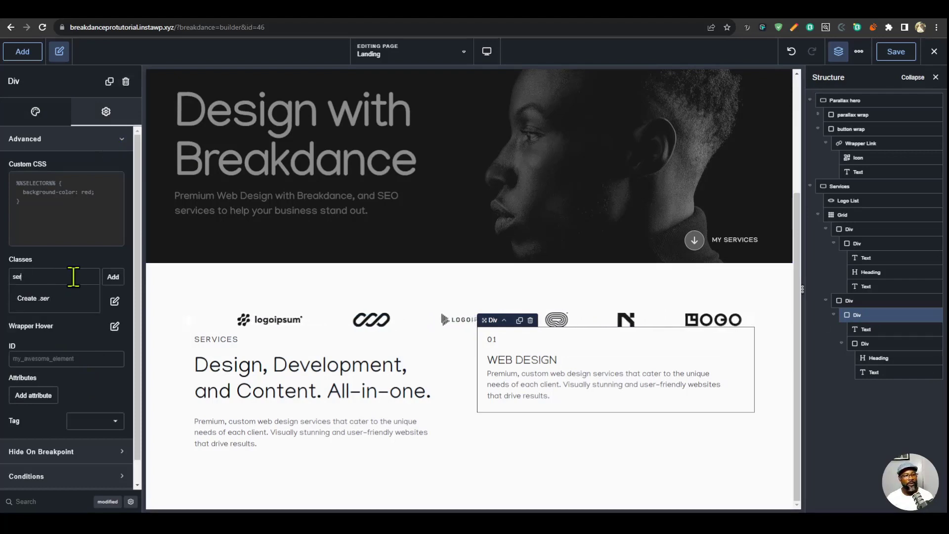
left_click(64, 299)
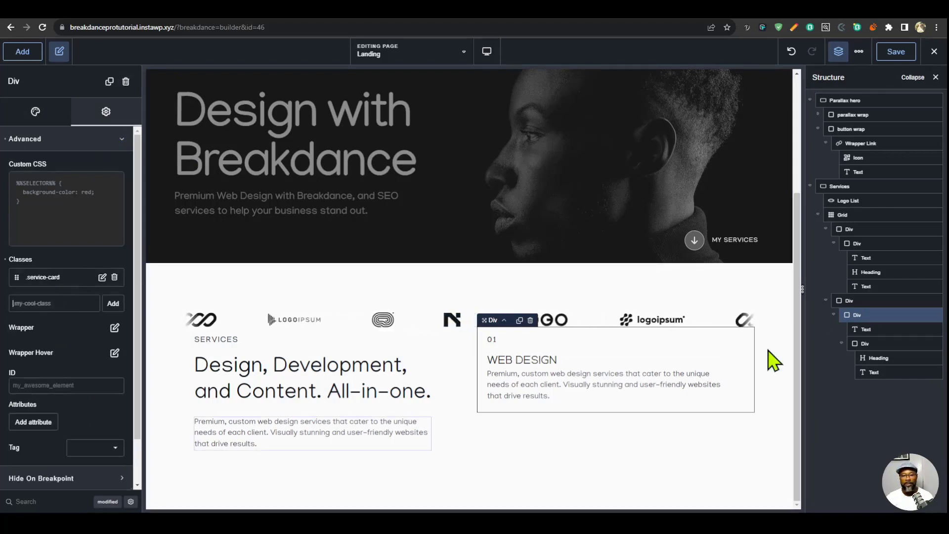
- Add the class service__inner-wrap to the nested div holding the Web Design heading and paragraph
left_click(860, 343)
left_click(93, 120)
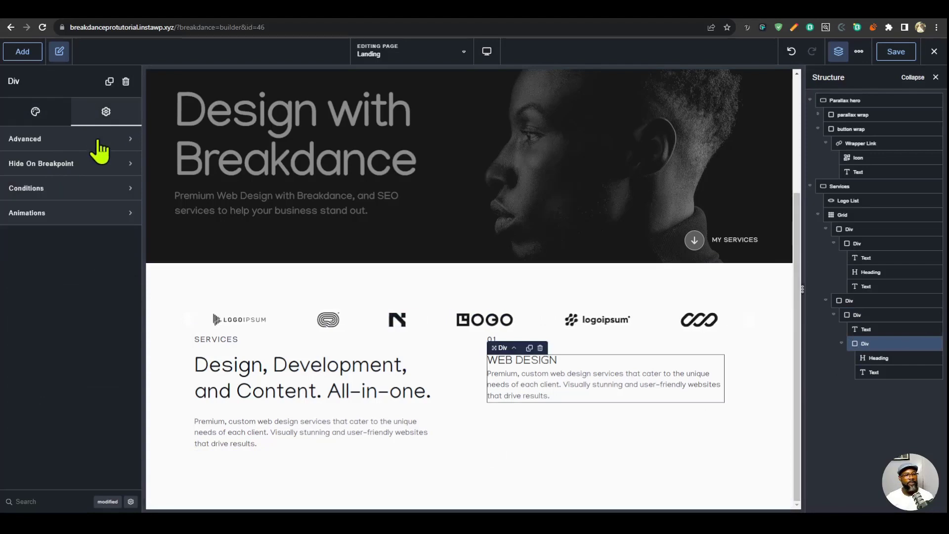
left_click(95, 141)
left_click(58, 276)
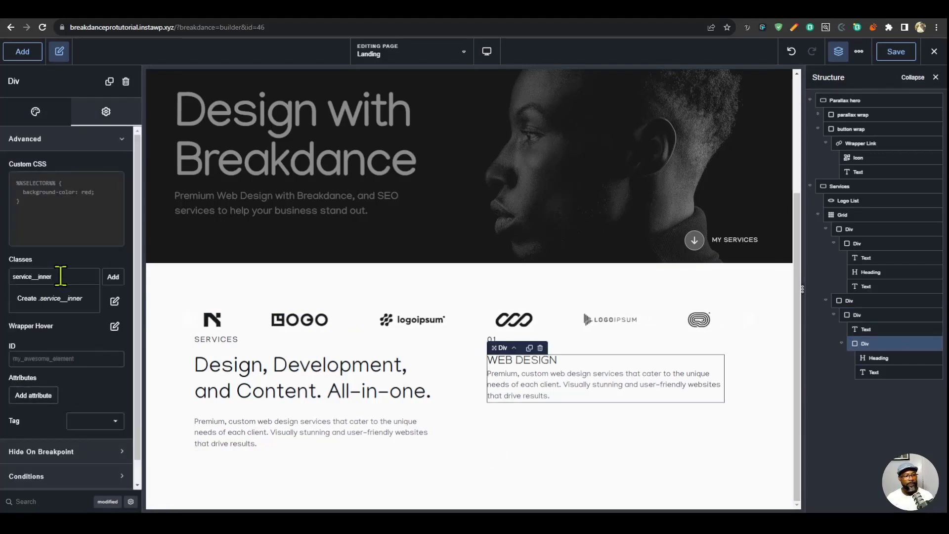
type("service__inner-wrap")
key("Return")
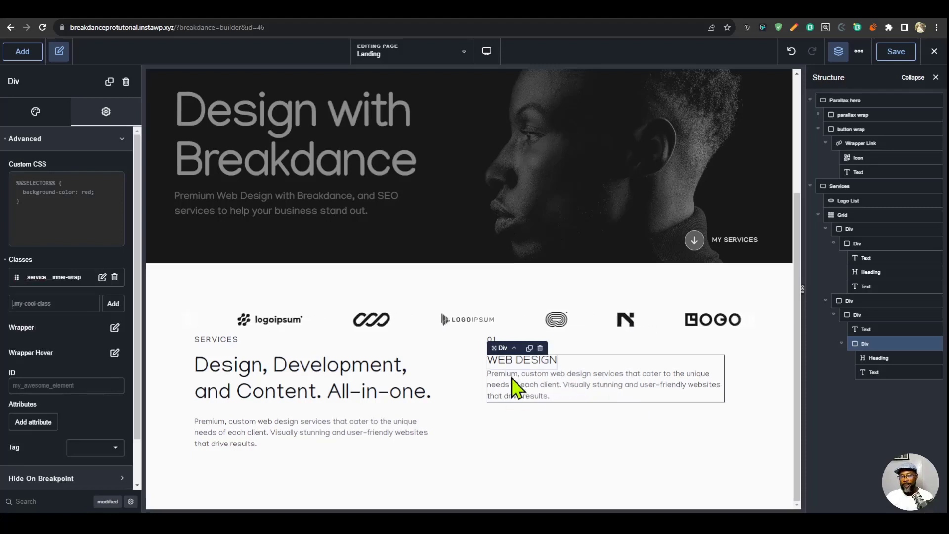
- Duplicate the service card div twice and select the column div that contains all three cards
left_click(869, 314)
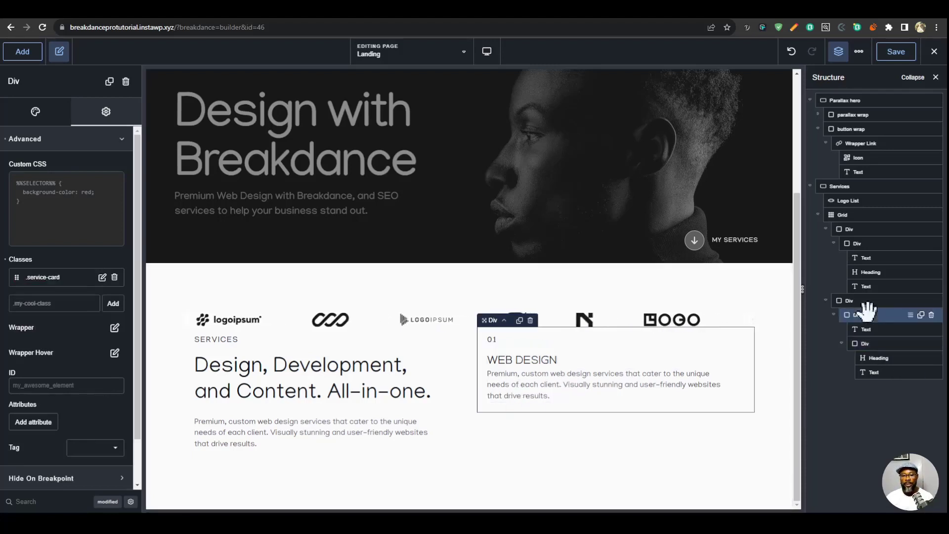
left_click(921, 315)
left_click(922, 315)
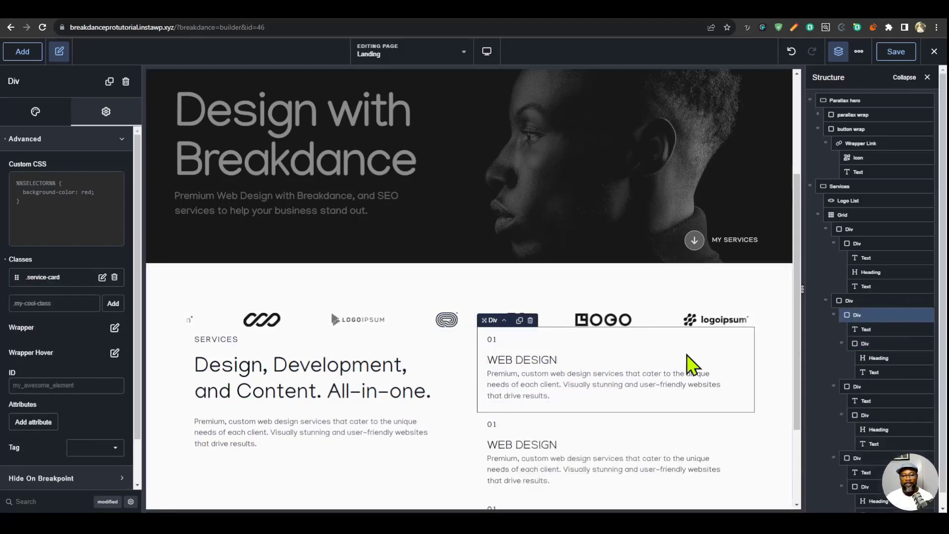
scroll(581, 378, "down", 3)
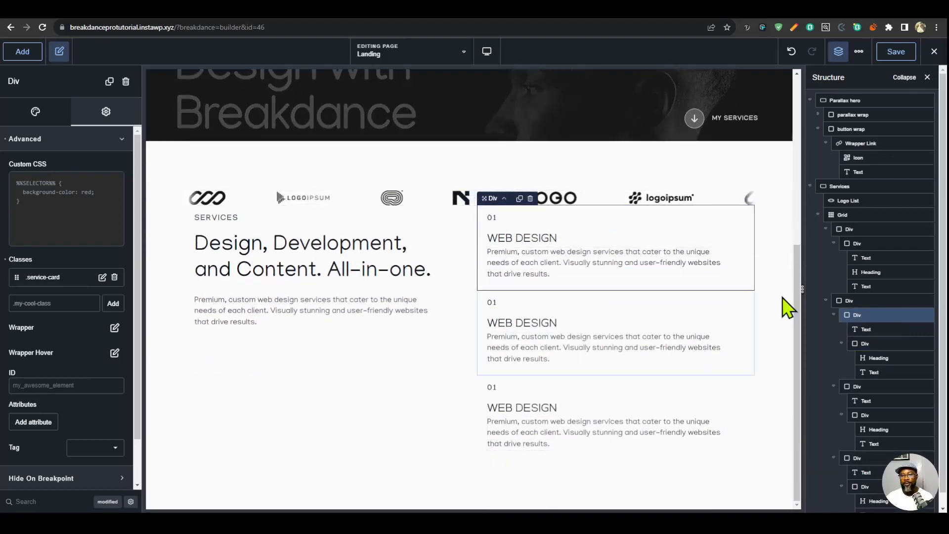
left_click(845, 302)
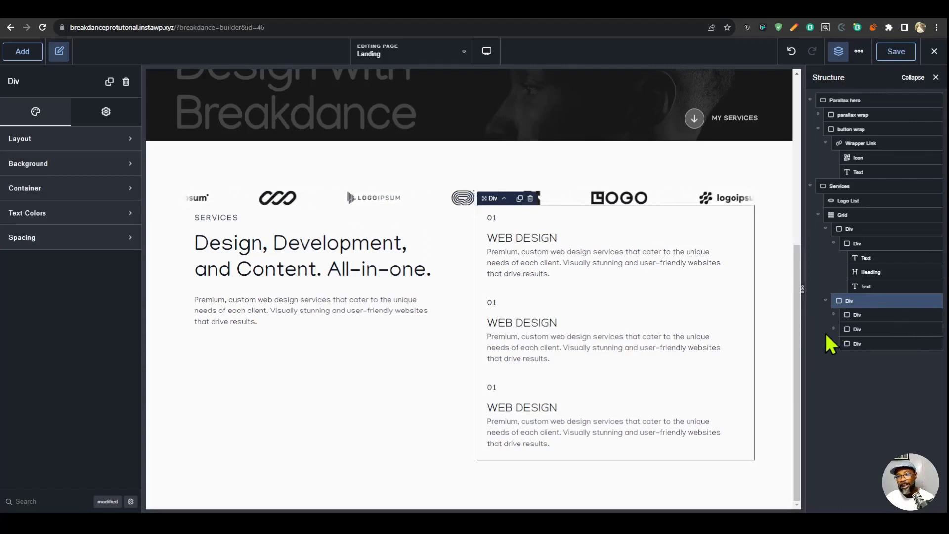
- Open the .service-card selector for editing and set its background color to white, #FFFFFFFF
left_click(860, 53)
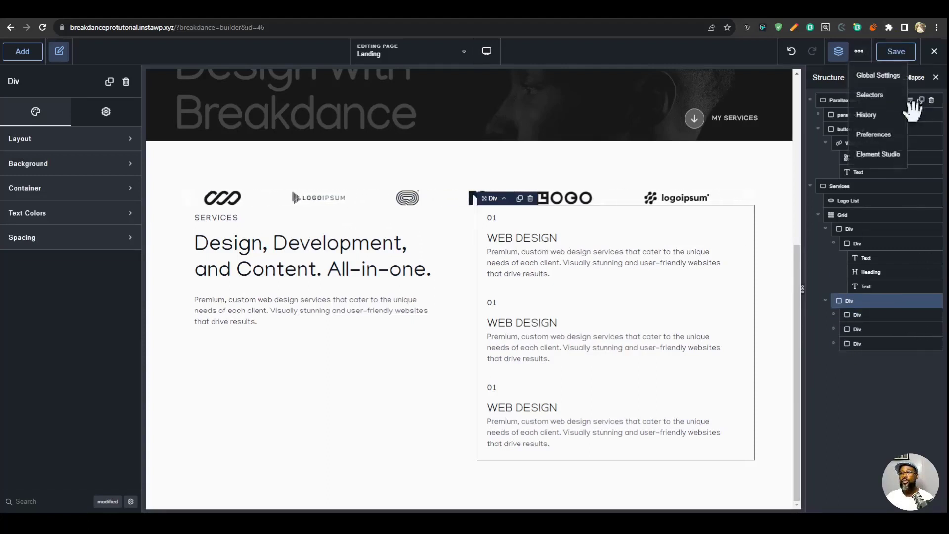
left_click(906, 94)
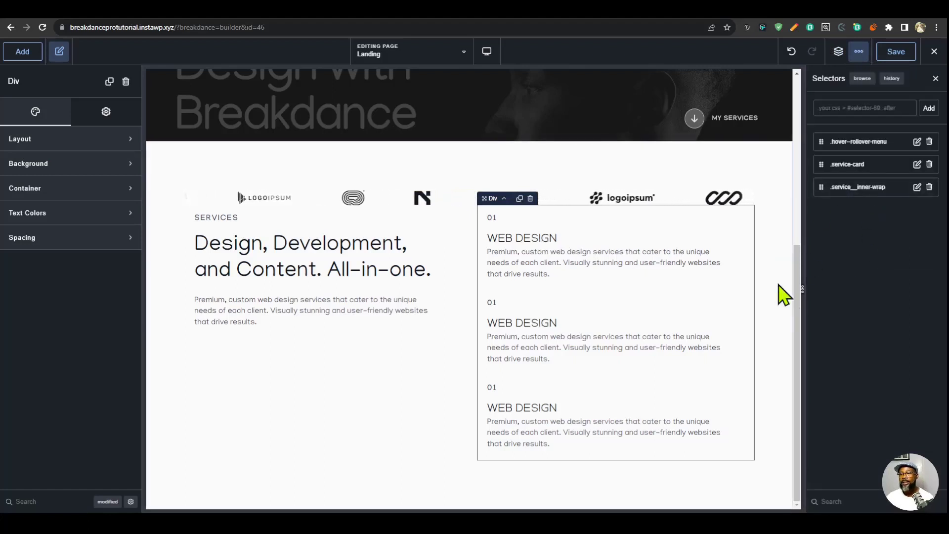
left_click(866, 165)
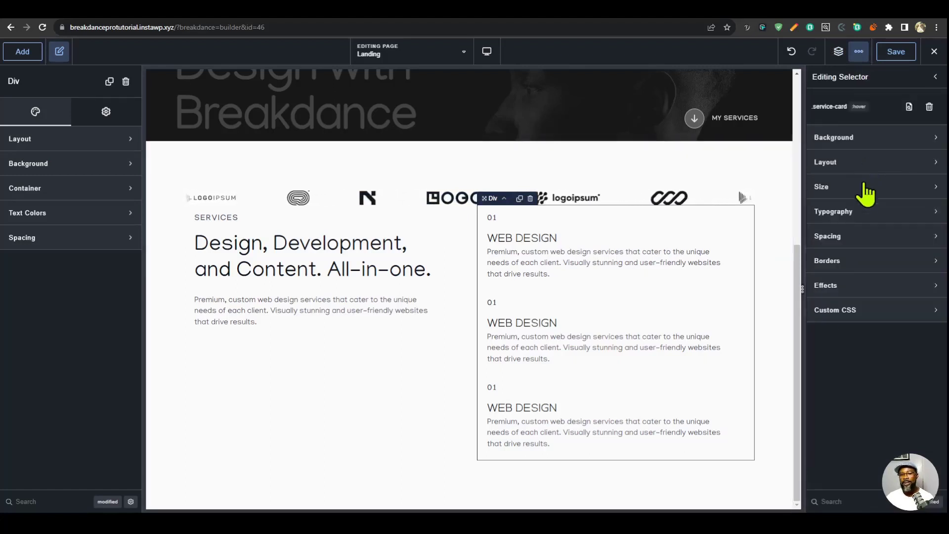
left_click(355, 283)
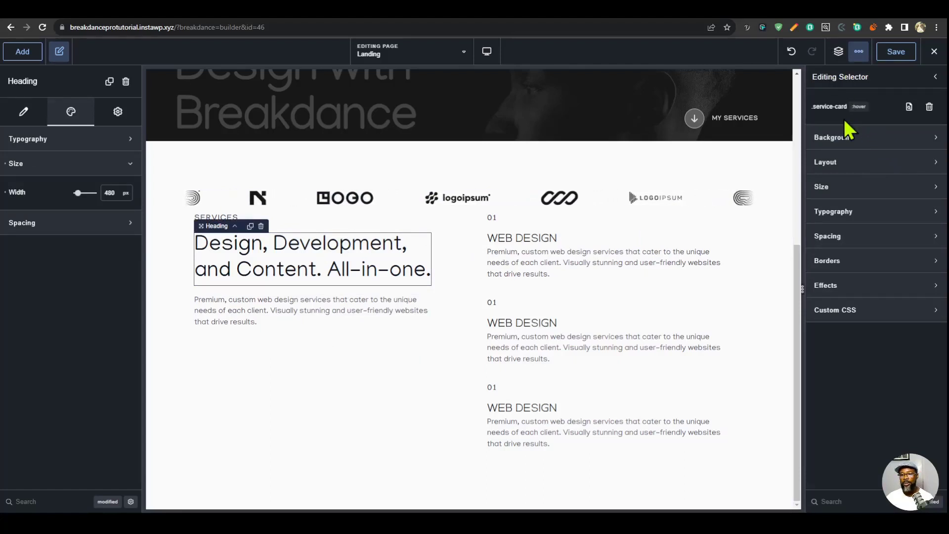
left_click(851, 148)
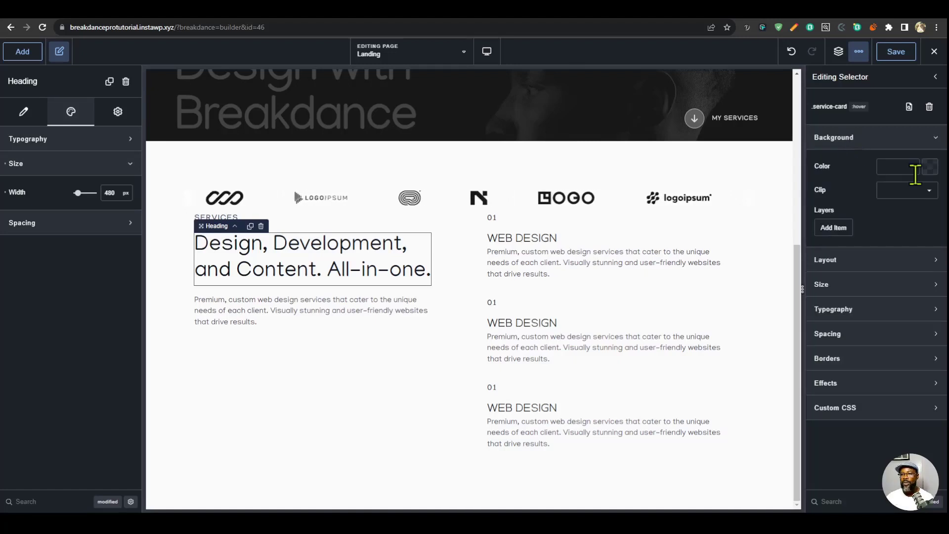
left_click(915, 176)
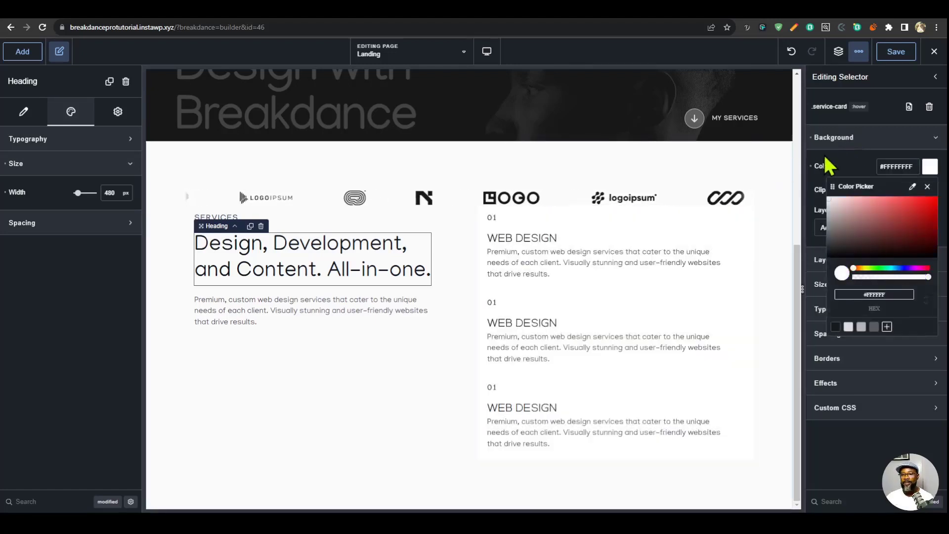
left_click(845, 143)
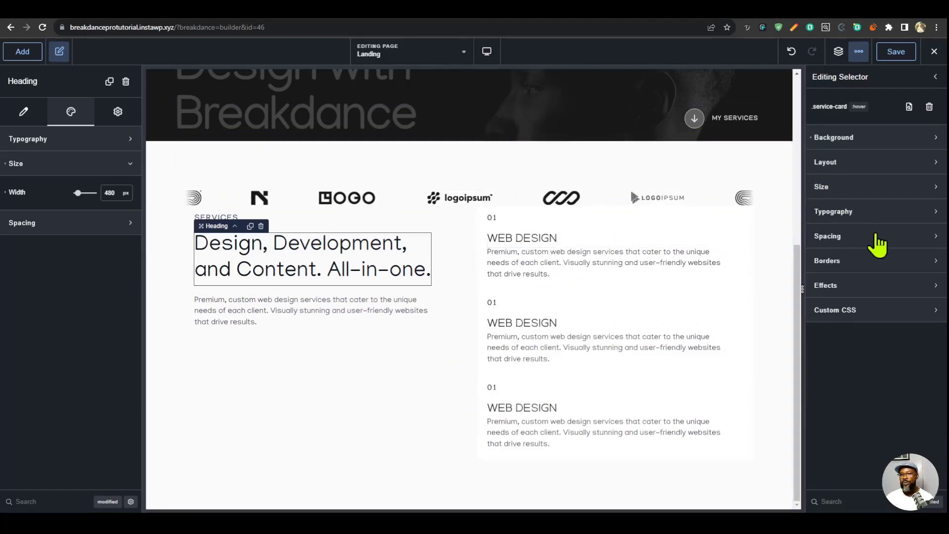
- Set the .service-card selector's width to 100%
left_click(846, 188)
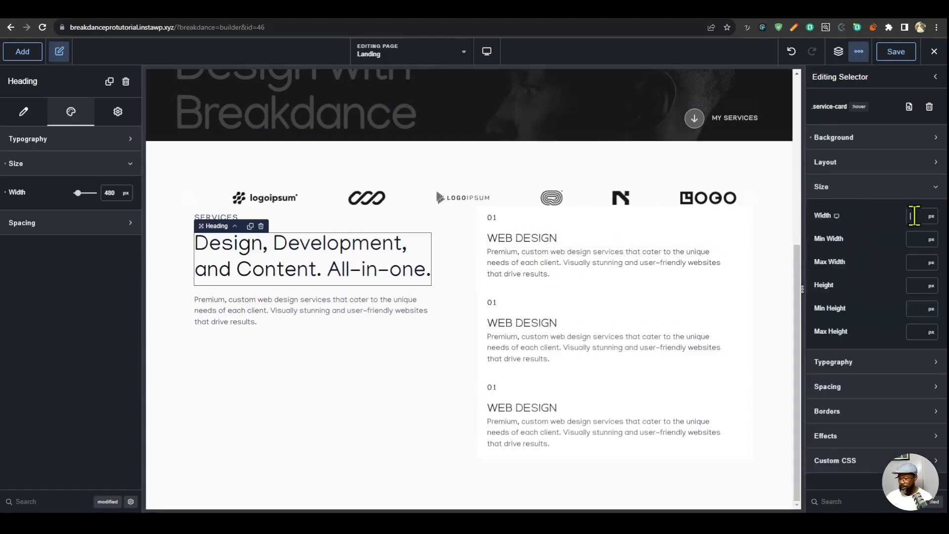
left_click(930, 217)
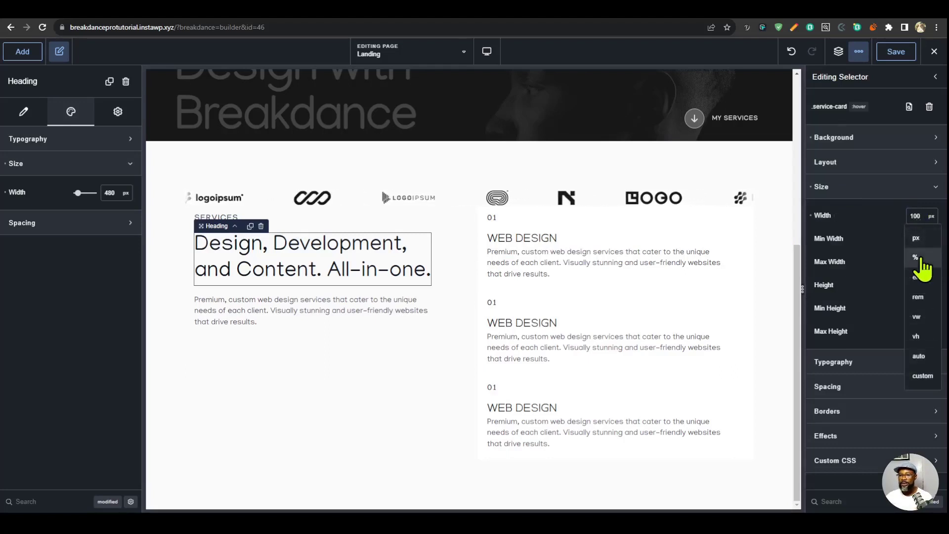
left_click(918, 258)
left_click(856, 190)
- Give .service-card a 10 px border radius and a 1 px solid border in the Off White preset color
left_click(843, 262)
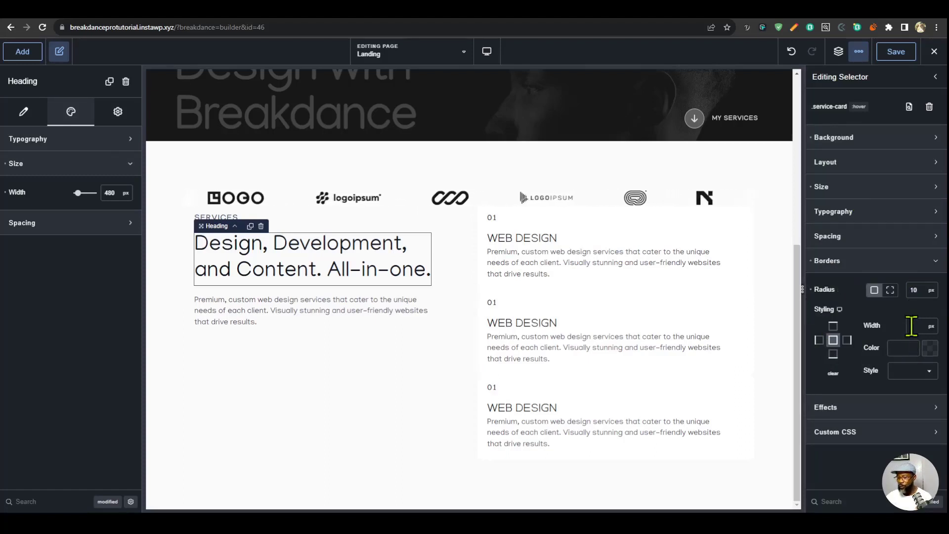
left_click(912, 325)
type("1")
left_click(922, 348)
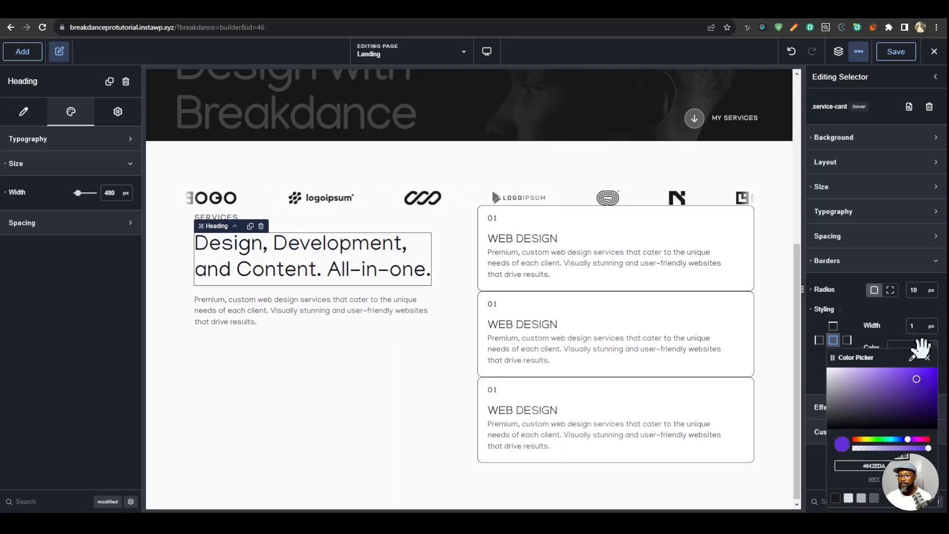
left_click(860, 501)
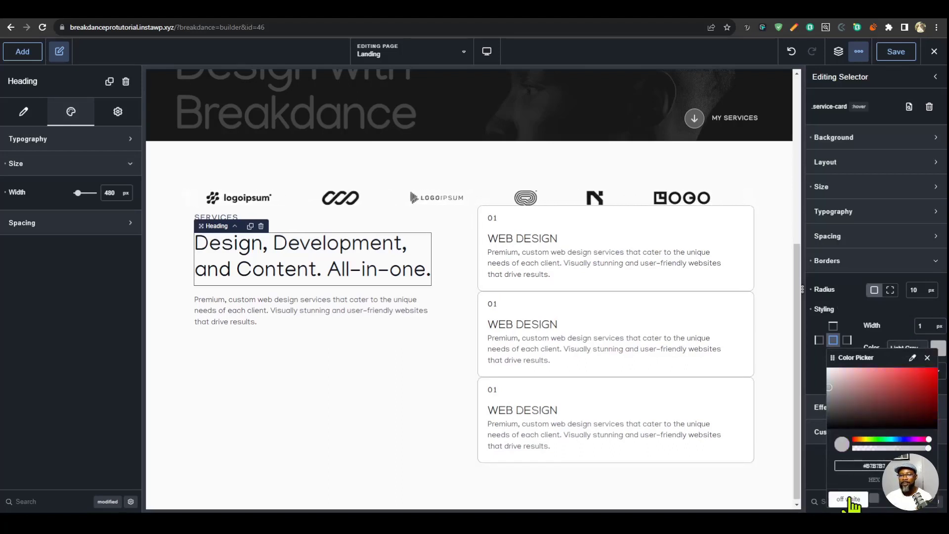
left_click(850, 500)
left_click(936, 375)
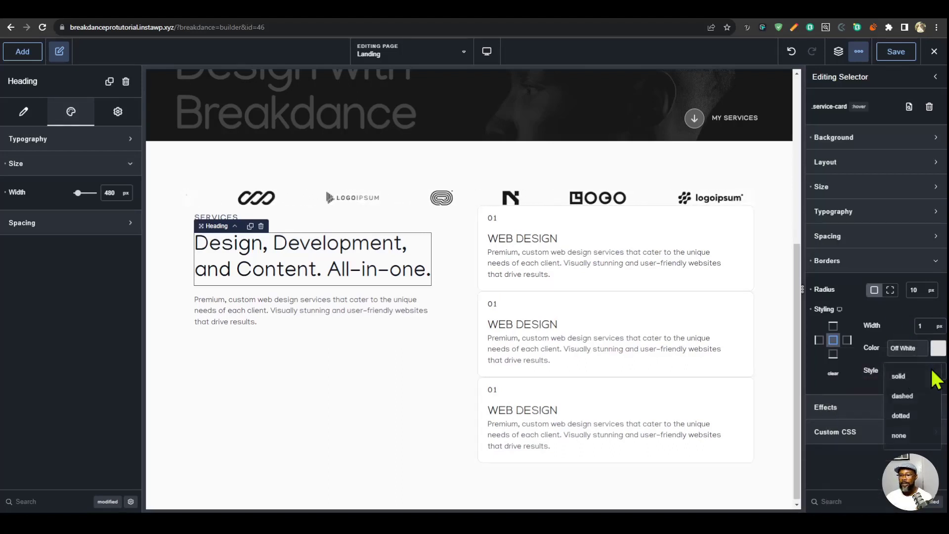
left_click(920, 377)
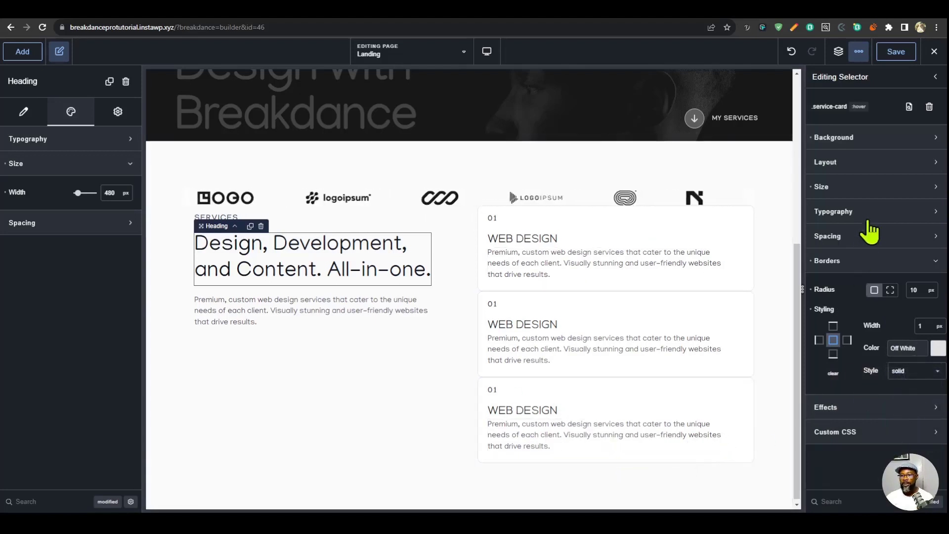
- Set the .service-card layout to flex display with the row direction
left_click(853, 163)
left_click(890, 194)
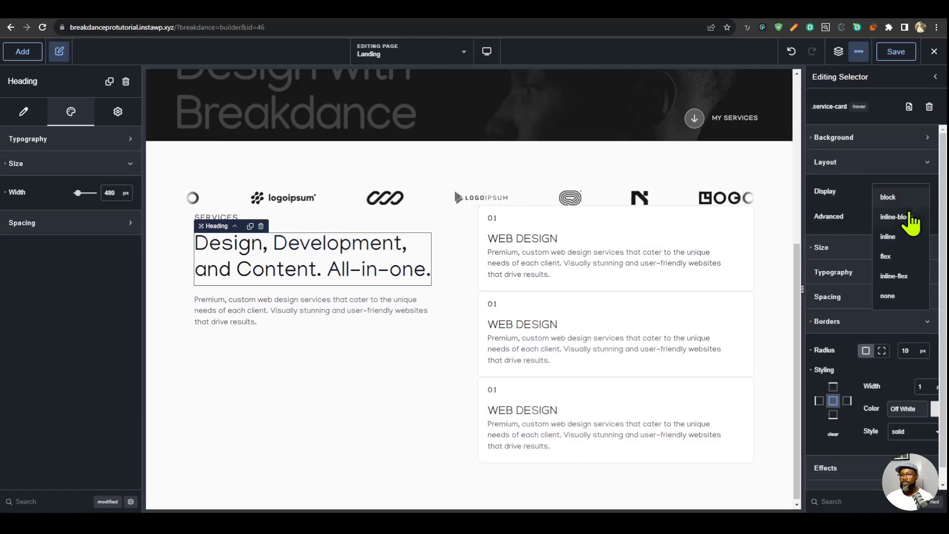
left_click(897, 256)
left_click(901, 216)
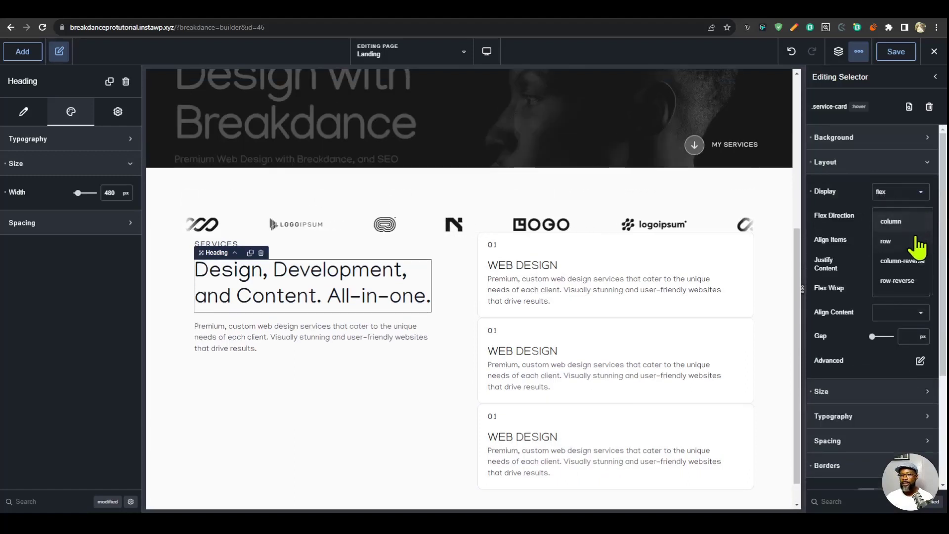
left_click(903, 224)
left_click(903, 219)
left_click(901, 245)
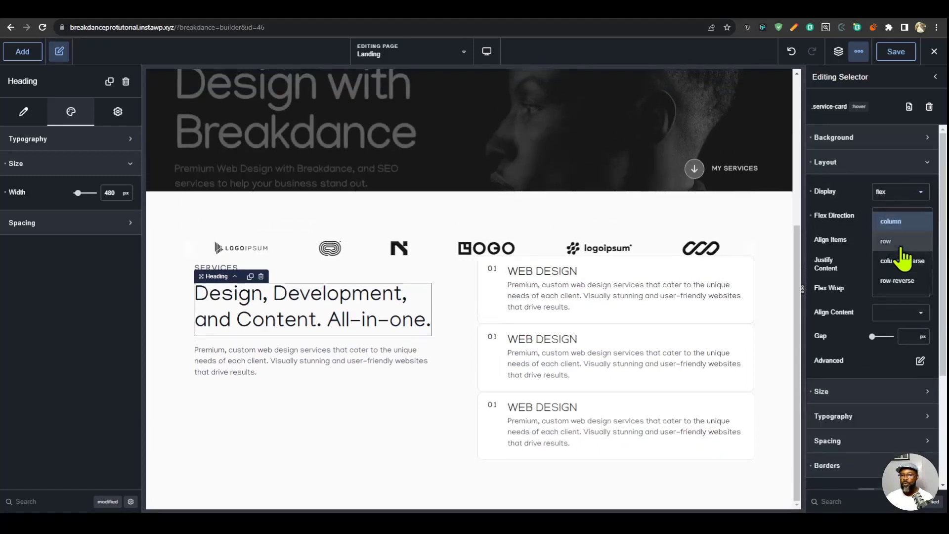
- Set the .service-card flex wrap to nowrap and its gap to 17 px
left_click(904, 336)
type("40")
left_click(921, 288)
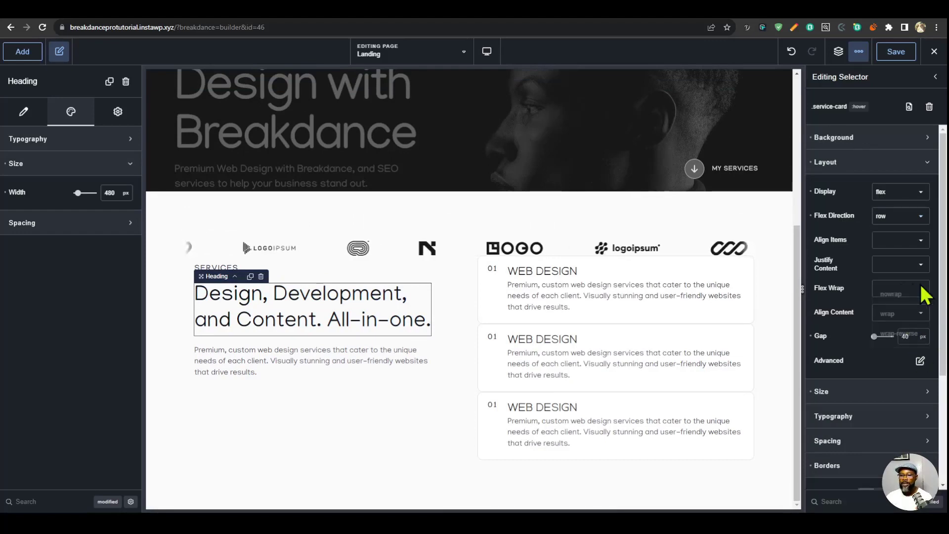
left_click(896, 296)
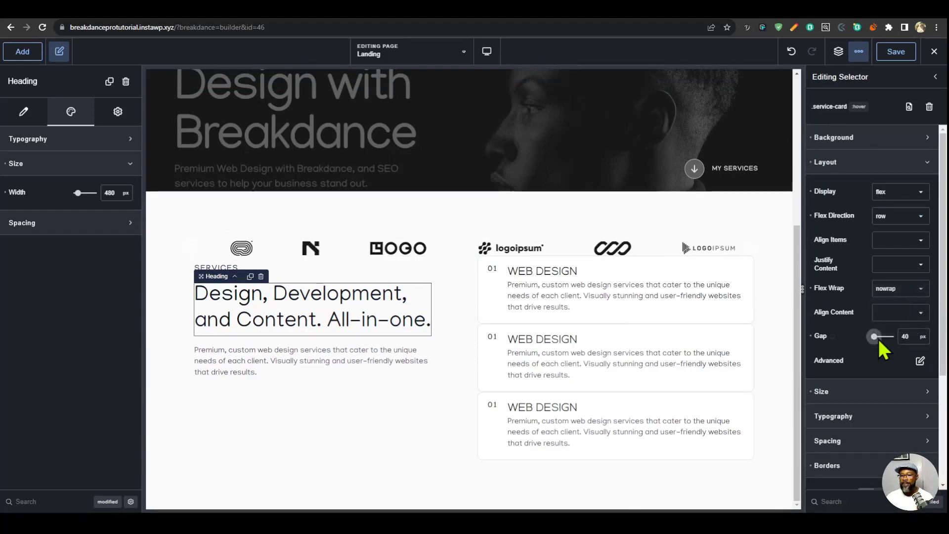
mouse_move(878, 337)
left_mouse_down()
mouse_move(886, 336)
mouse_move(873, 336)
left_mouse_up()
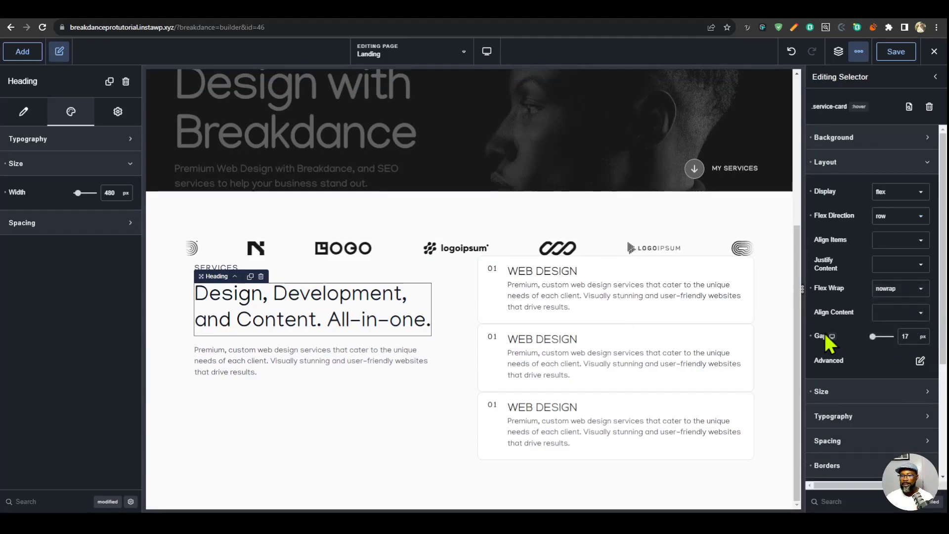
- Clear the individual layout gap override from each of the three service card divs in the Services grid
left_click(107, 501)
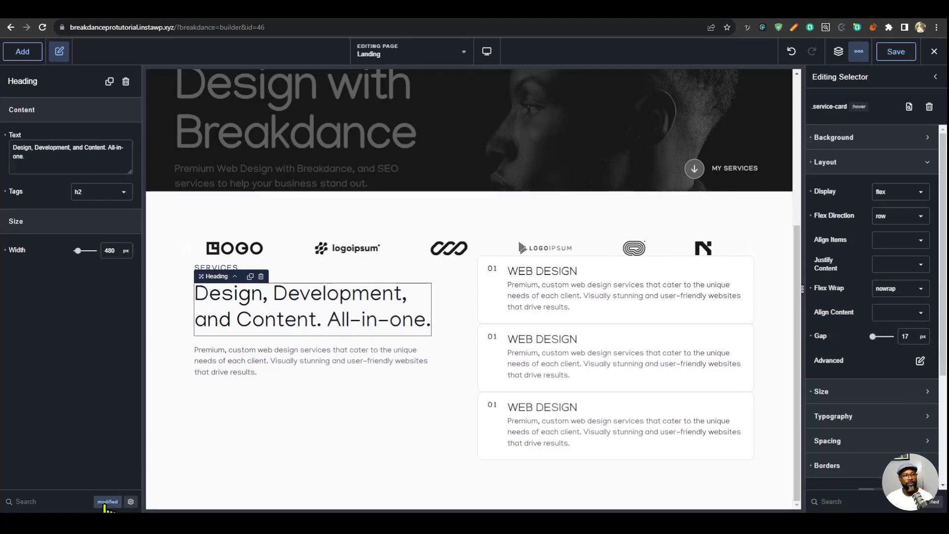
left_click(714, 274)
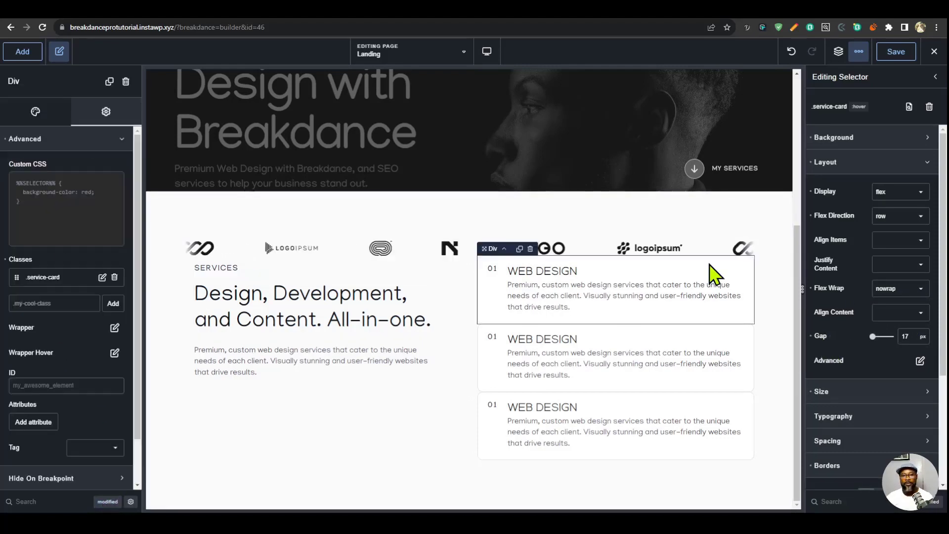
left_click(102, 502)
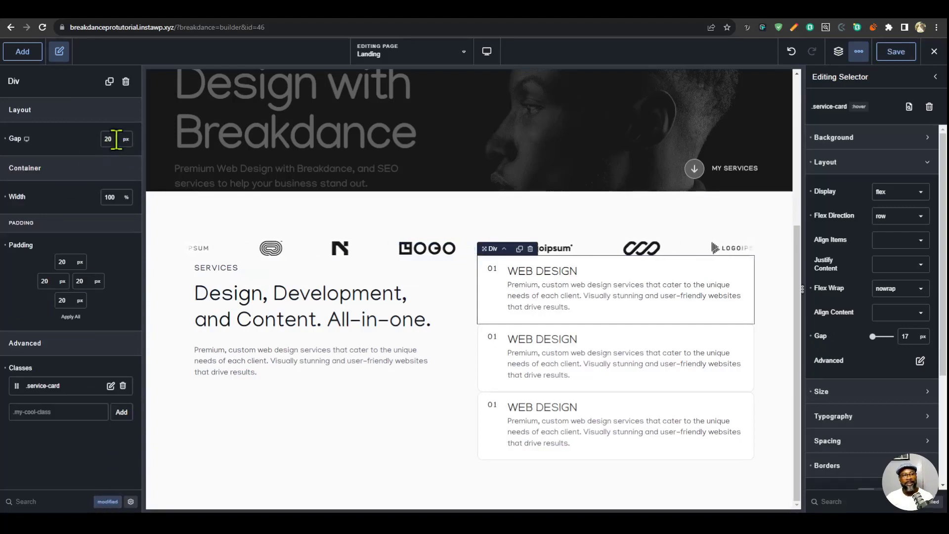
left_click(5, 139)
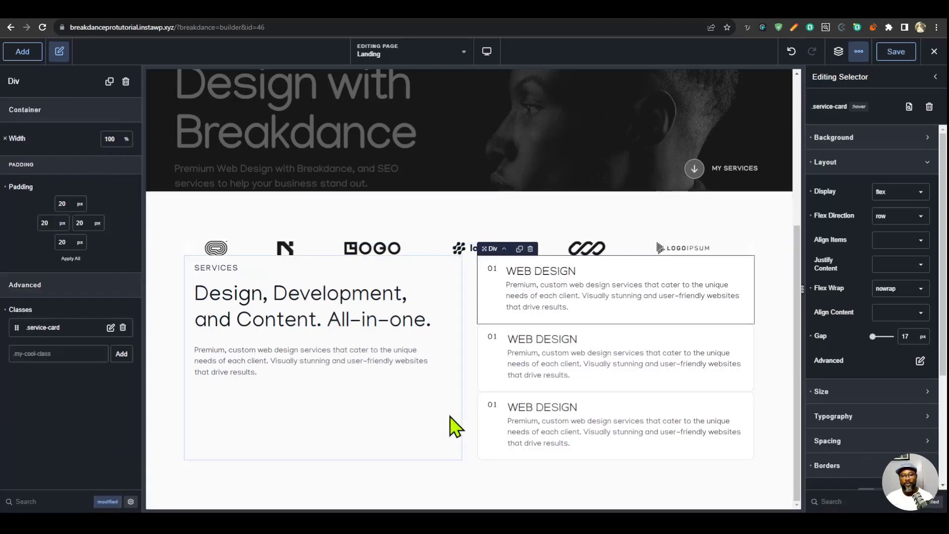
left_click(490, 383)
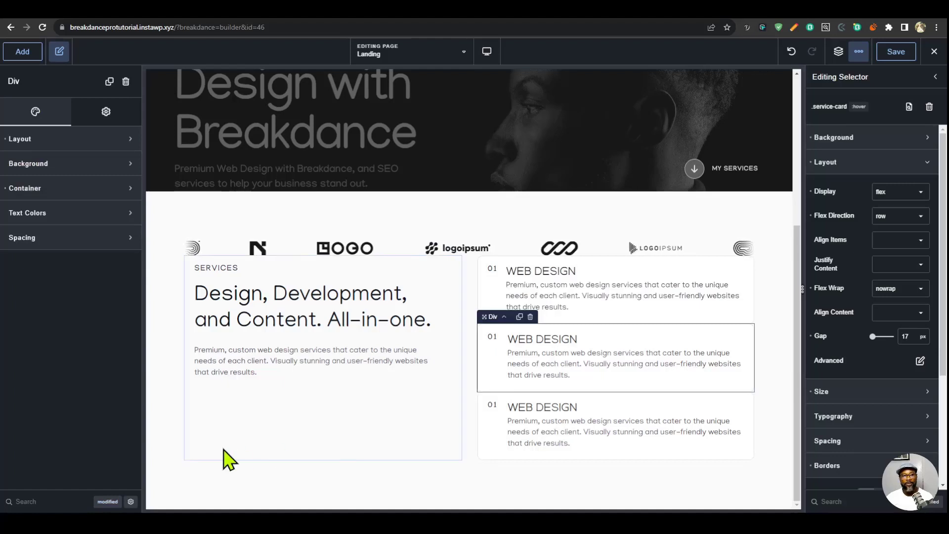
left_click(110, 502)
left_click(6, 139)
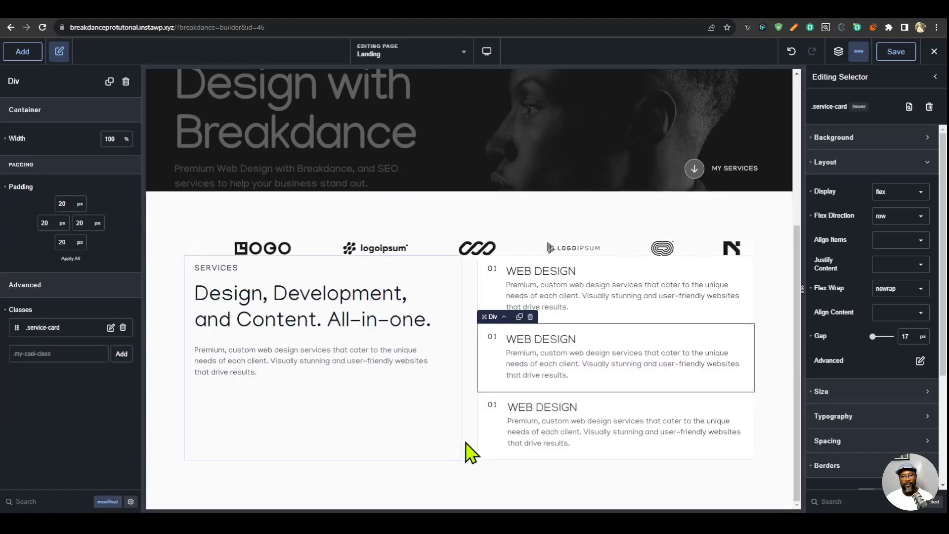
left_click(484, 455)
left_click(105, 501)
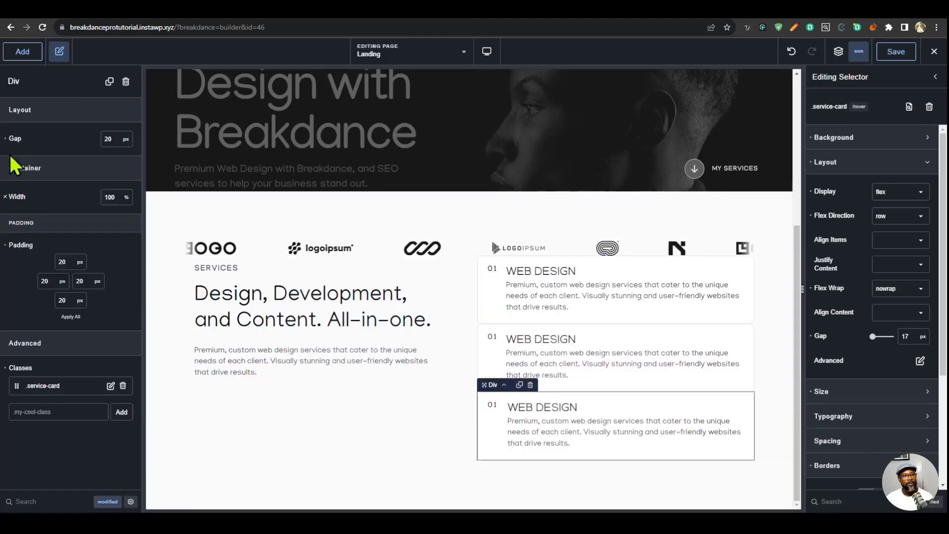
left_click(5, 139)
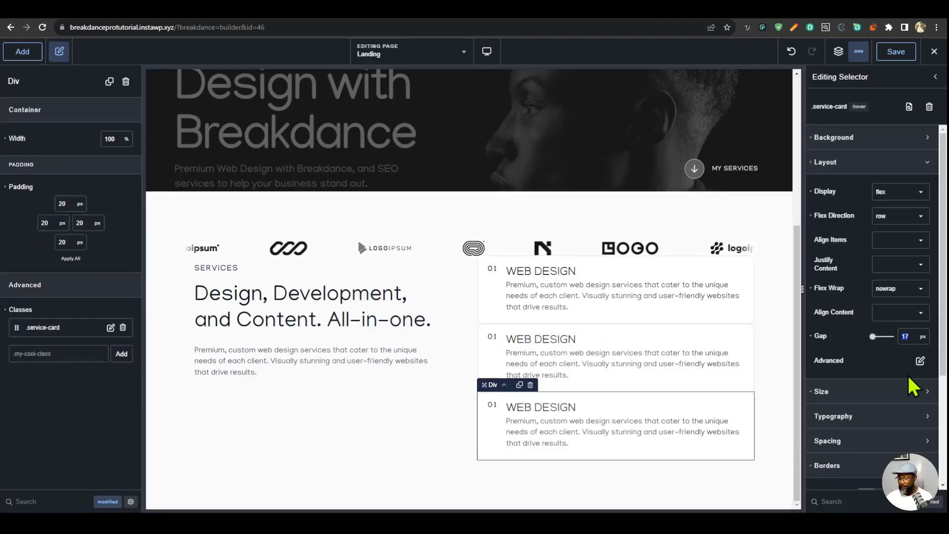
- Set the .service-card selector's gap to 40 px and save the page
type("40")
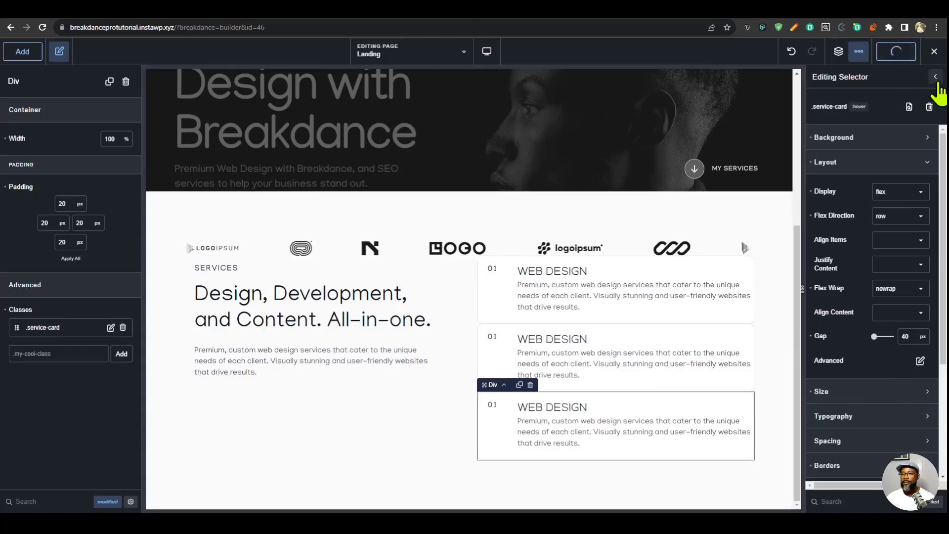
left_click(936, 78)
- Set the .service__inner-wrap selector's layout to flex display with a 10 px gap
left_click(860, 188)
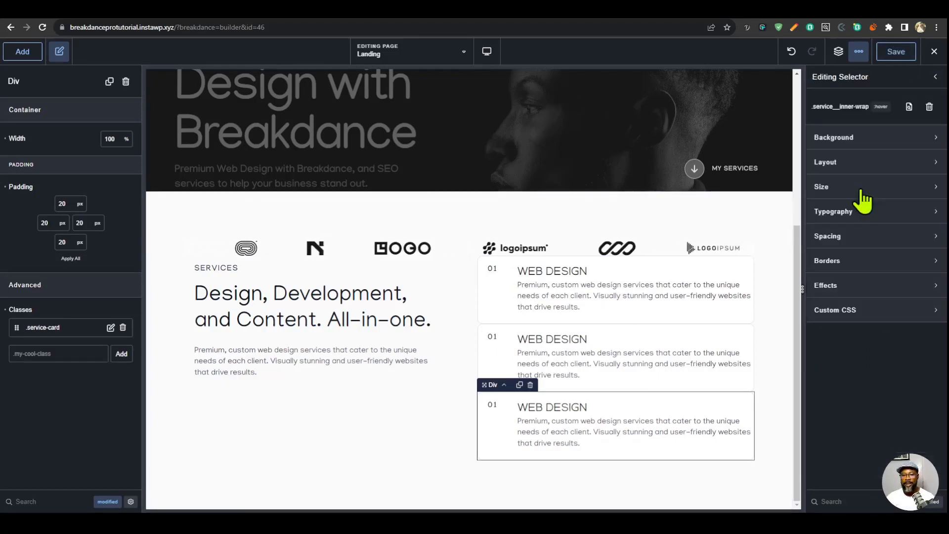
left_click(853, 166)
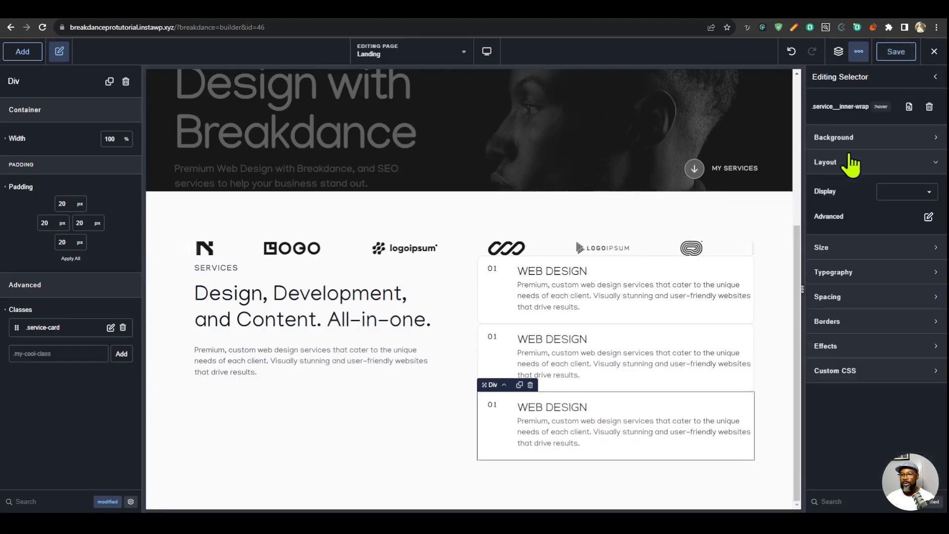
left_click(898, 194)
left_click(891, 256)
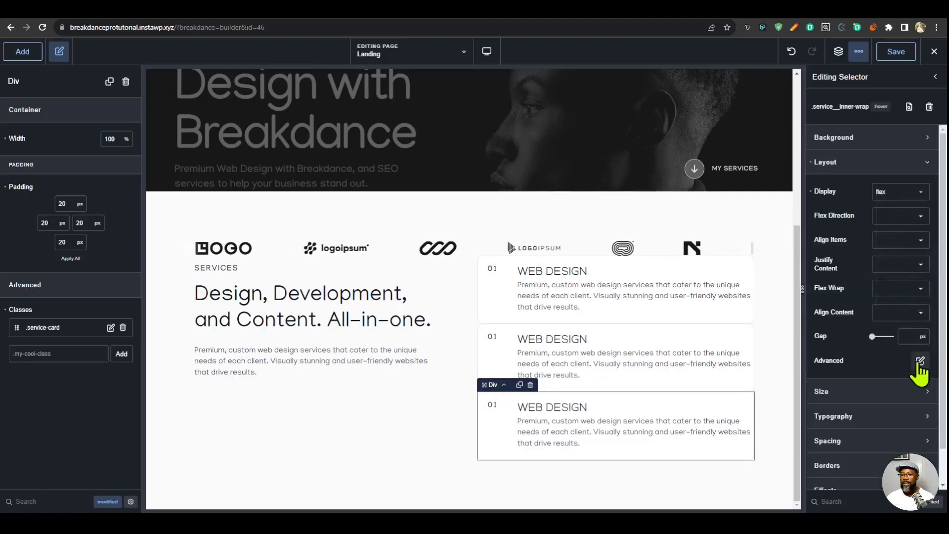
left_click(917, 336)
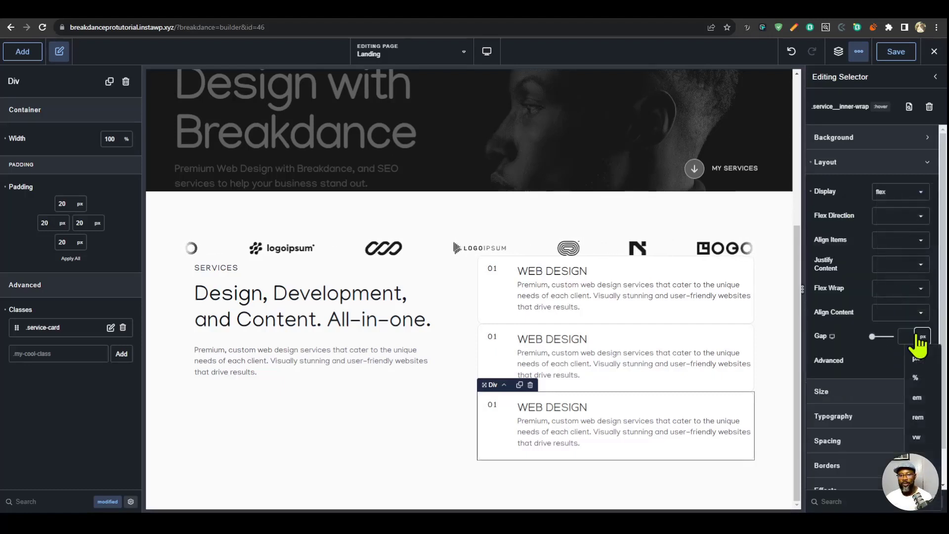
left_click(903, 338)
type("20")
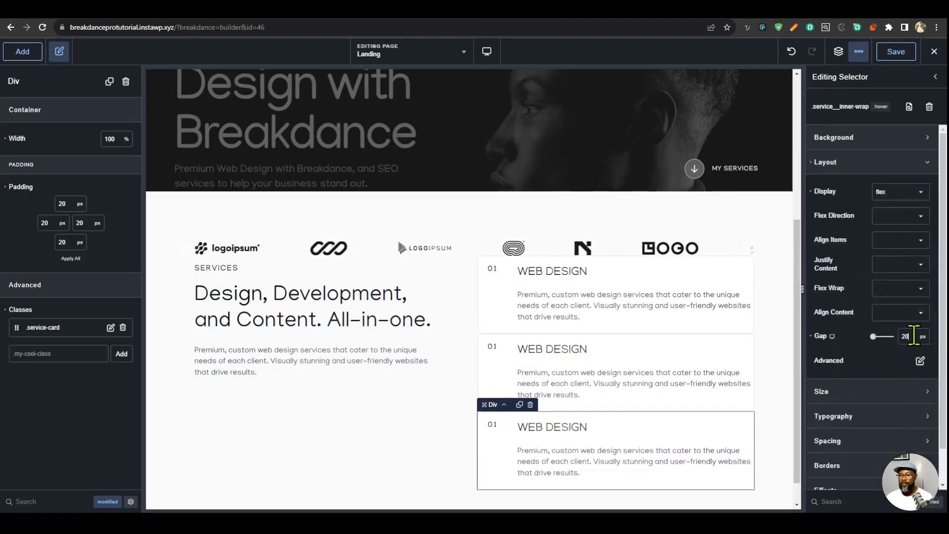
type("10")
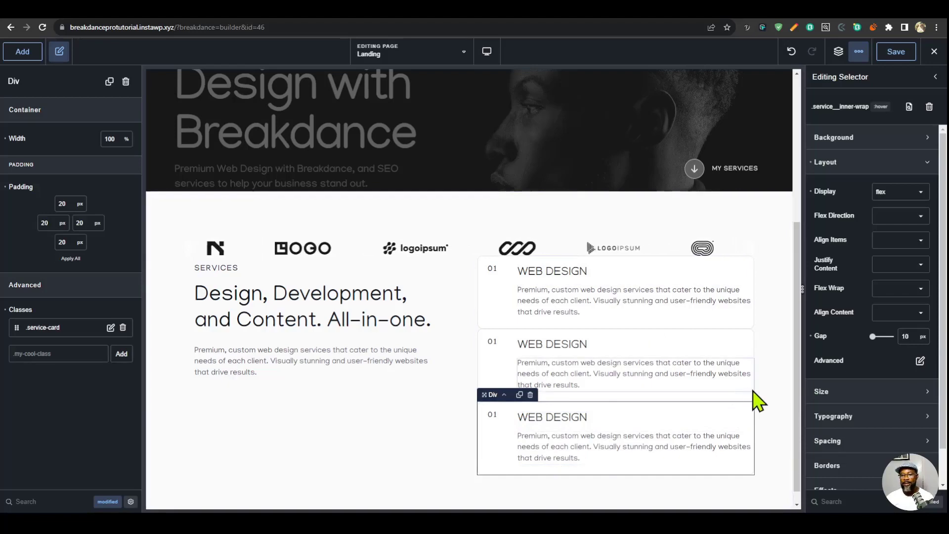
left_click(935, 77)
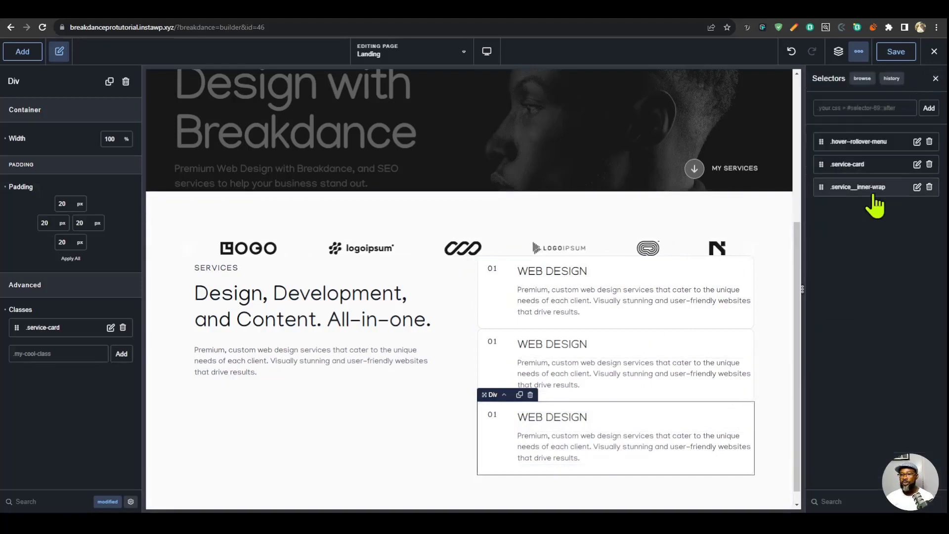
- Open the margin and padding settings of the .service-card selector
left_click(866, 163)
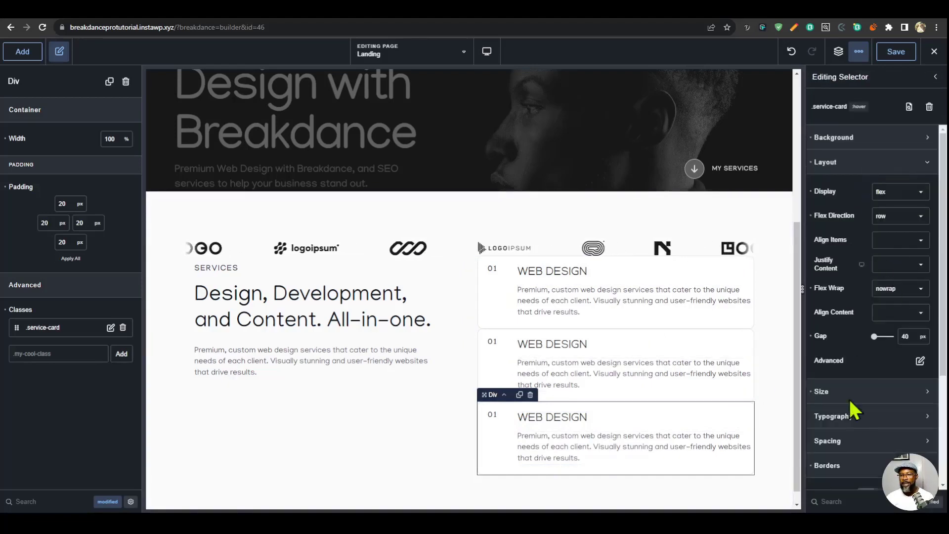
left_click(871, 444)
scroll(841, 376, "down", 5)
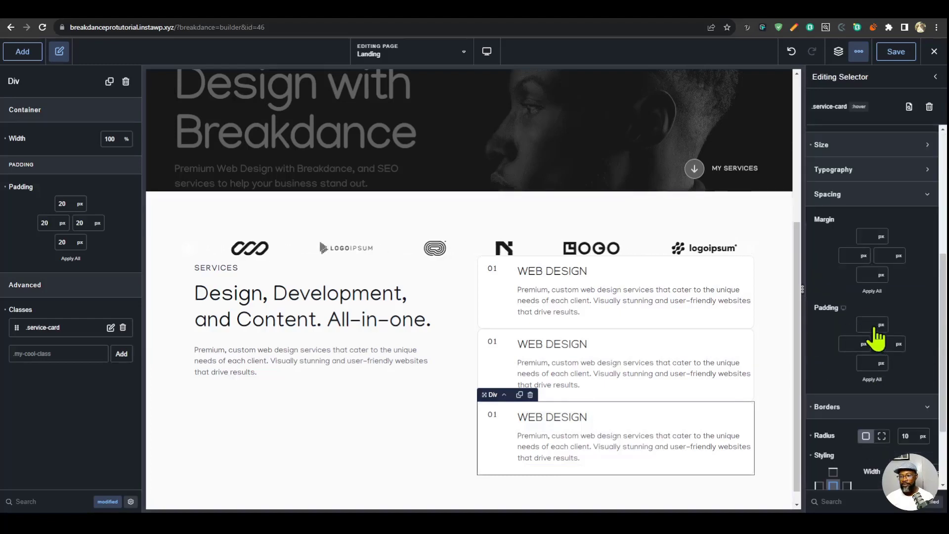
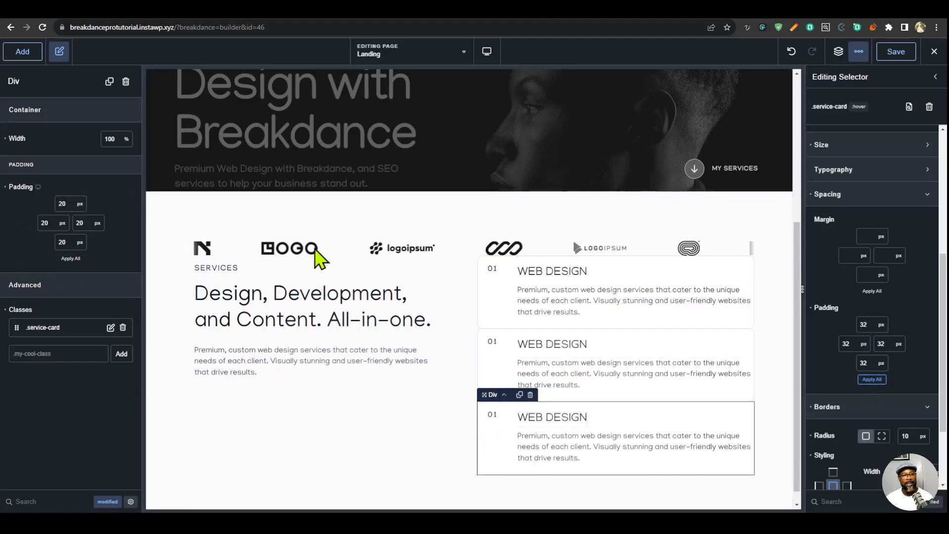
- Clear the individual padding override from each of the three service card divs in the Services grid
left_click(6, 187)
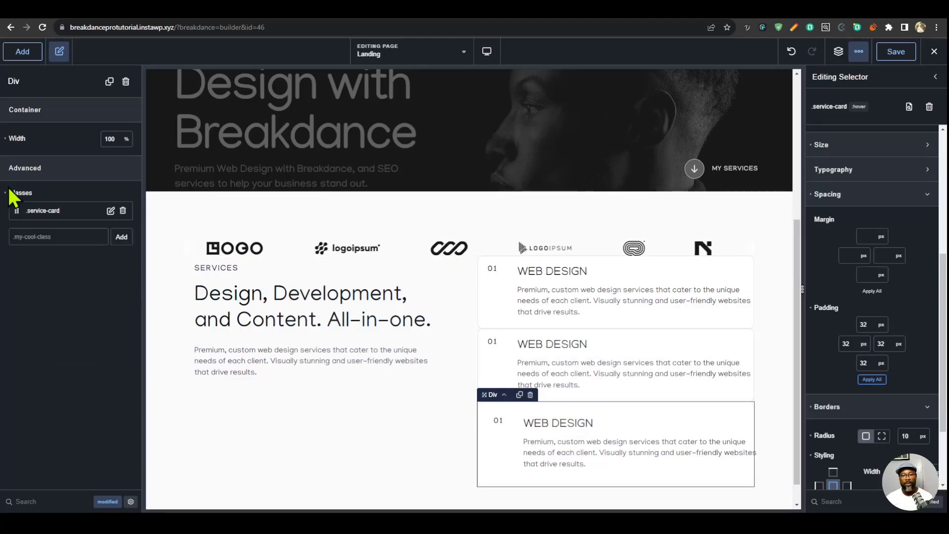
left_click(485, 352)
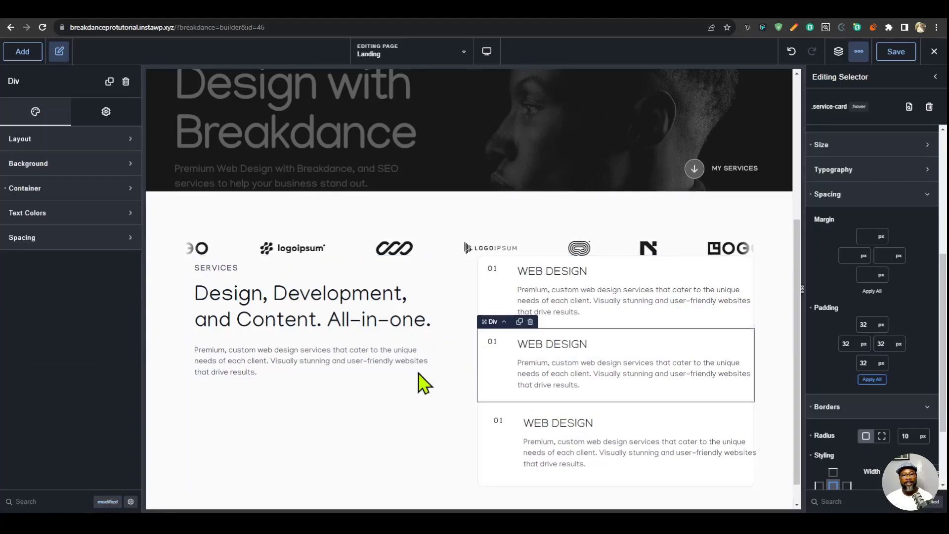
left_click(107, 501)
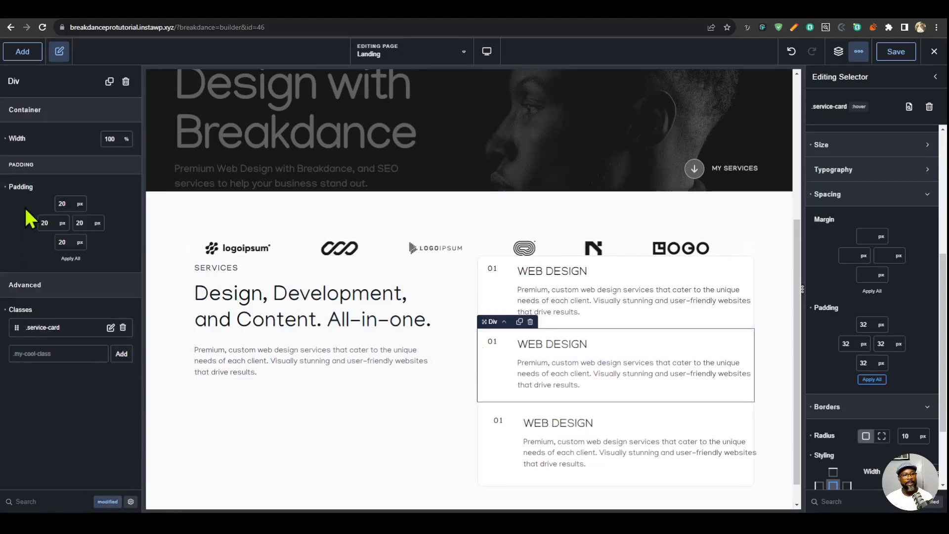
left_click(5, 187)
left_click(487, 302)
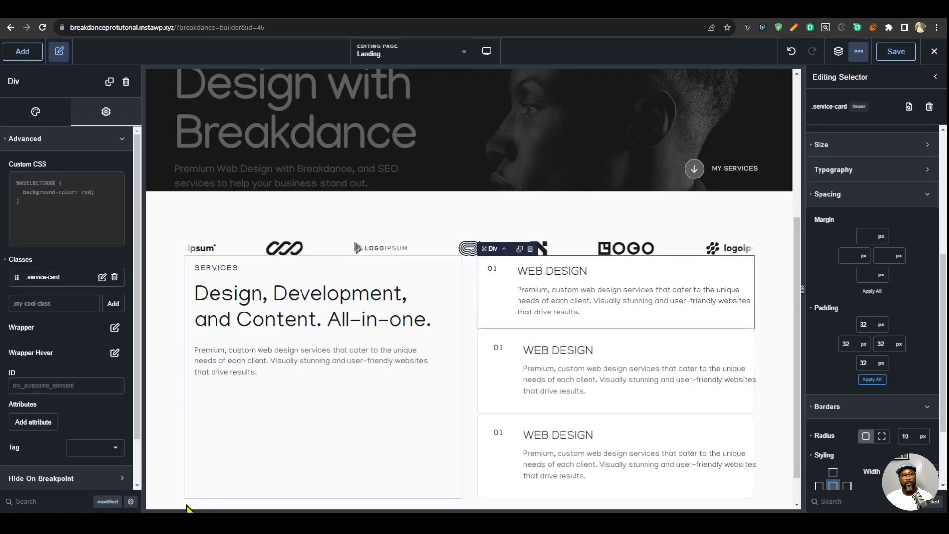
left_click(5, 188)
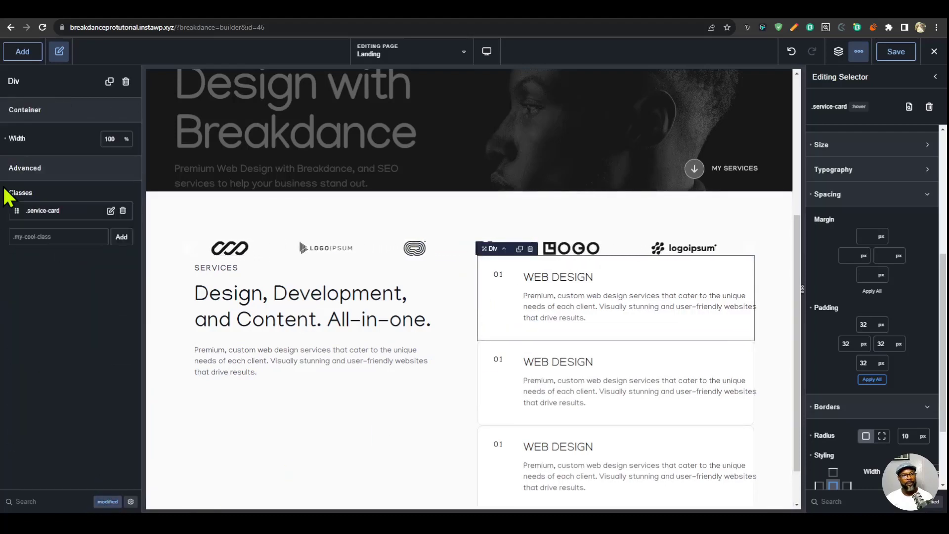
- Check the Services section at the Tablet Portrait and Tablet Landscape breakpoints, and return to the Desktop view
left_click(488, 54)
left_click(546, 143)
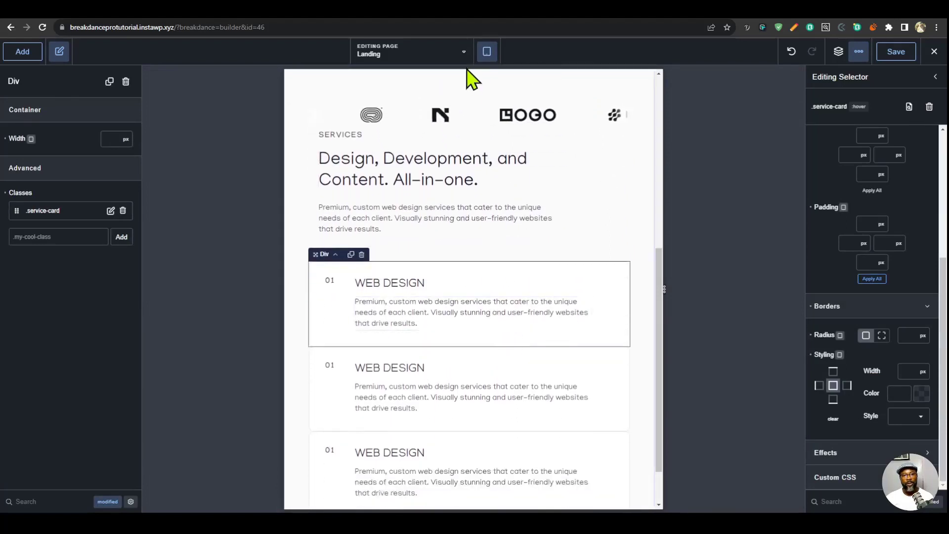
left_click(487, 51)
left_click(558, 111)
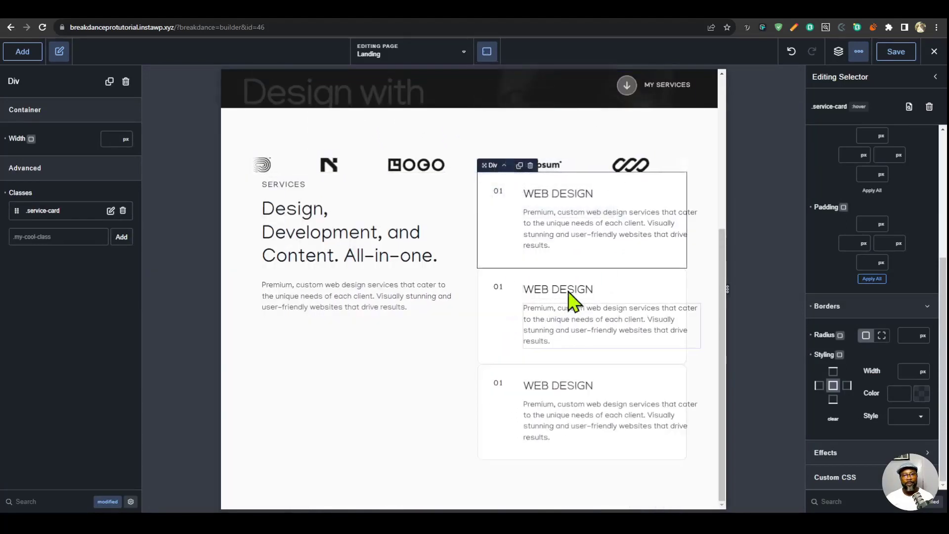
left_click(487, 51)
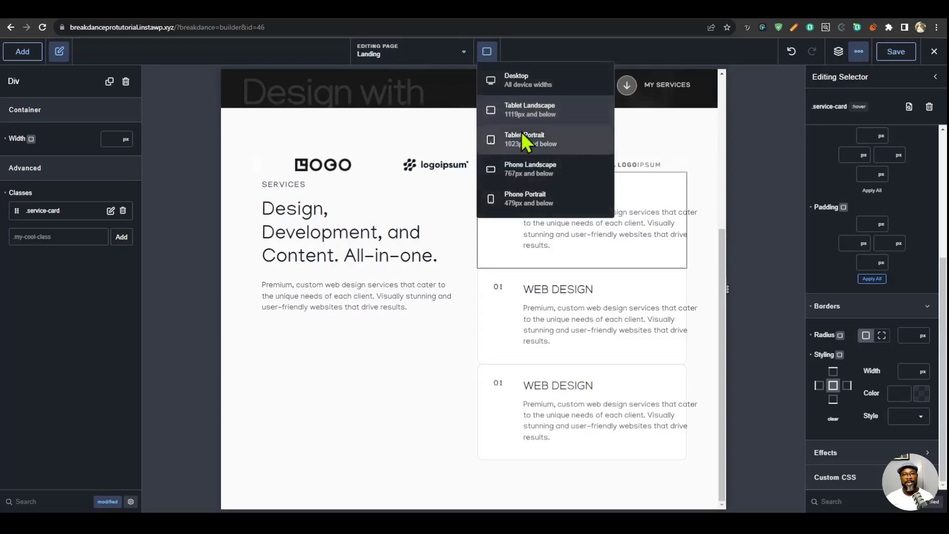
left_click(530, 140)
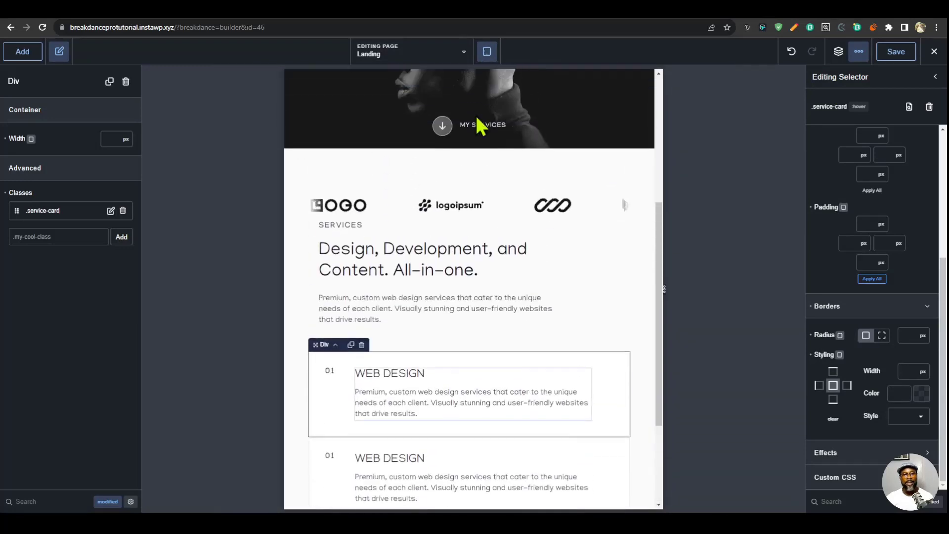
left_click(488, 52)
left_click(509, 77)
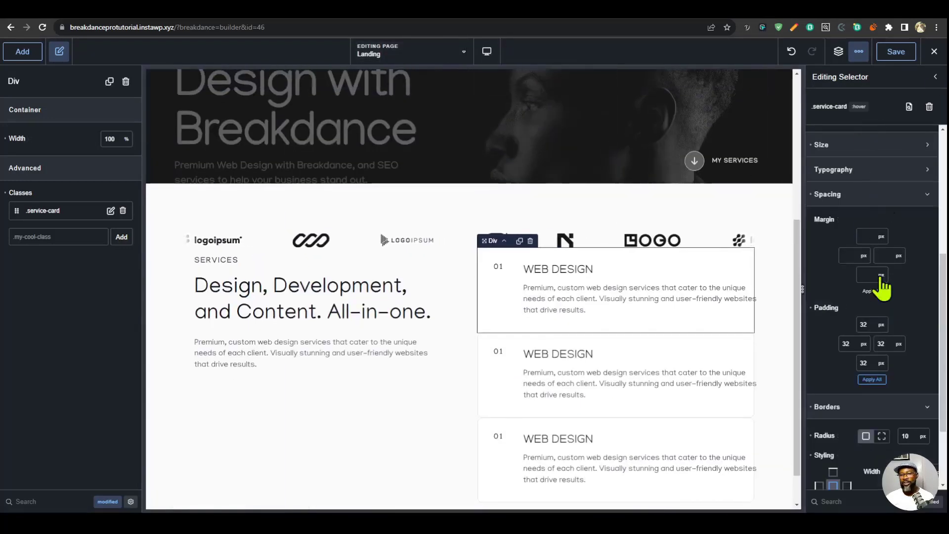
- Set the layout gap of the parent div holding the three service cards to 40 px
left_click(839, 51)
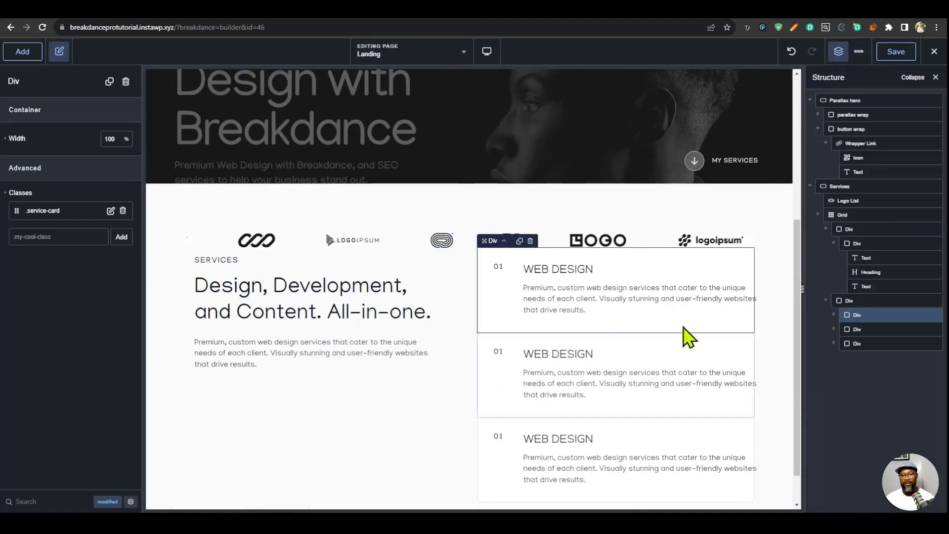
left_click(850, 300)
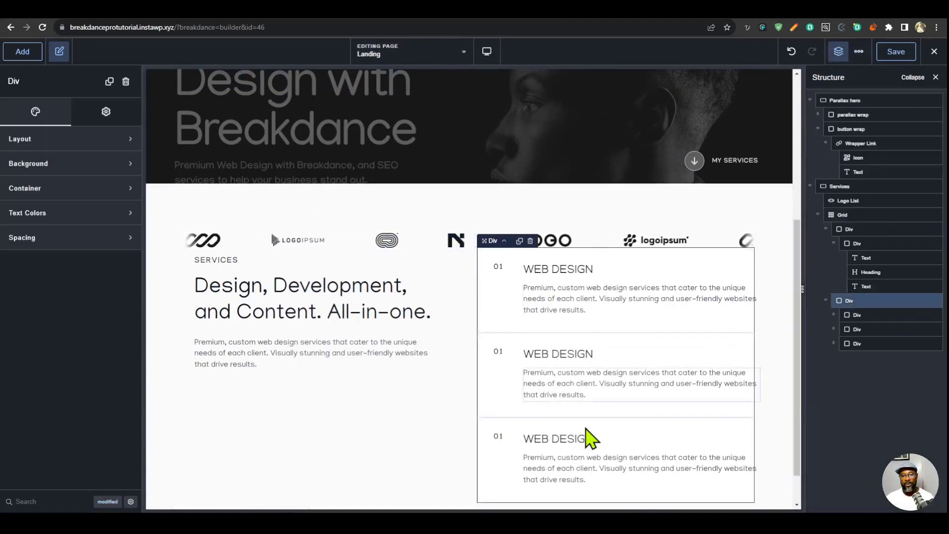
left_click(52, 140)
left_click(114, 212)
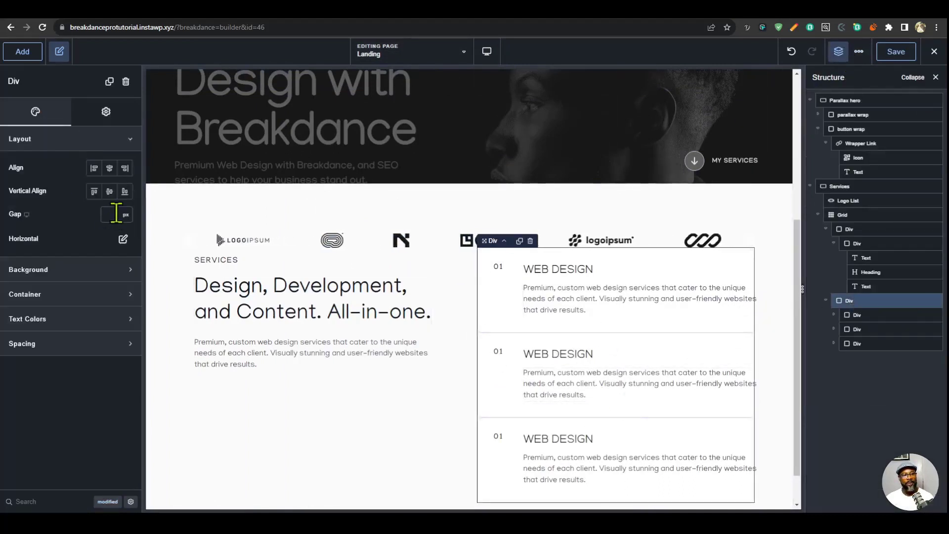
type("40")
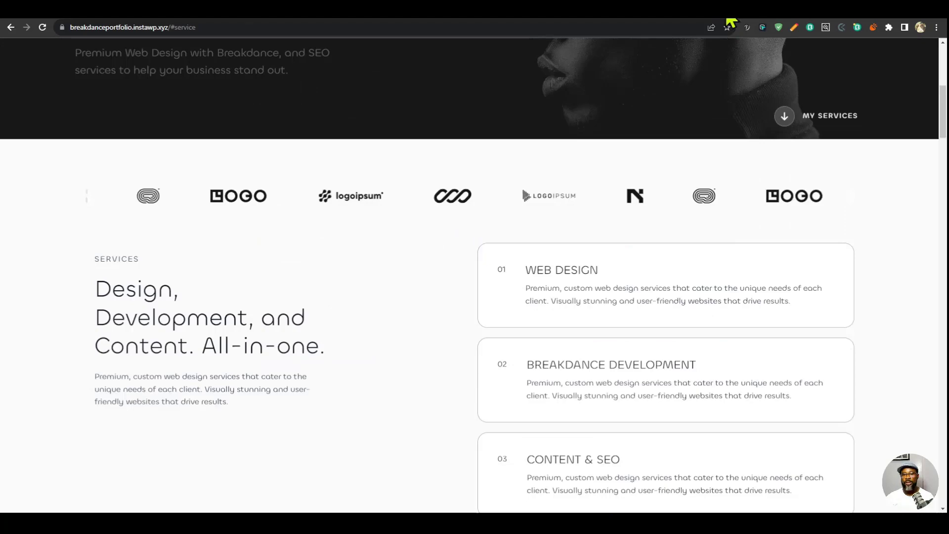
- Check how the service cards stack on the reference portfolio site, and make the Services intro text div sticky with a 100 px top offset
scroll(741, 286, "down", 5)
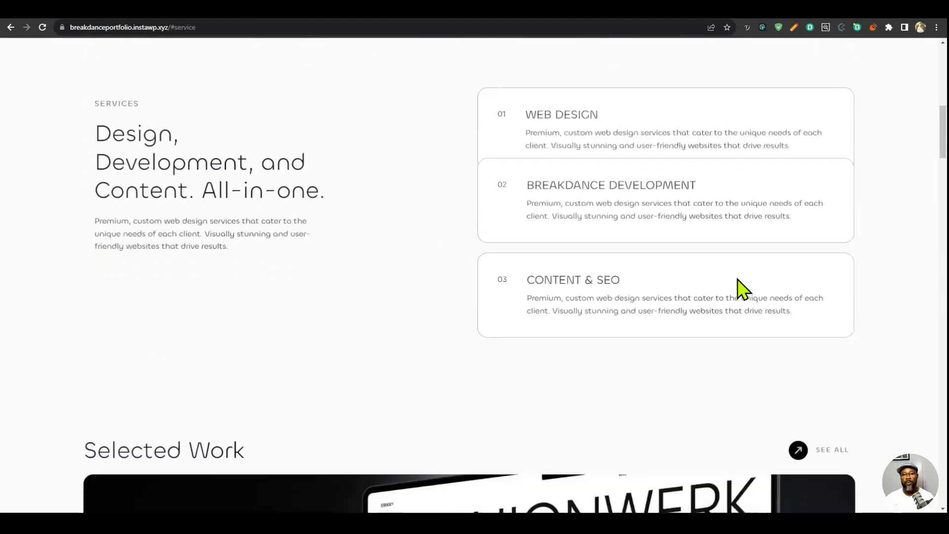
scroll(728, 329, "up", 4)
scroll(730, 334, "down", 4)
scroll(729, 335, "up", 3)
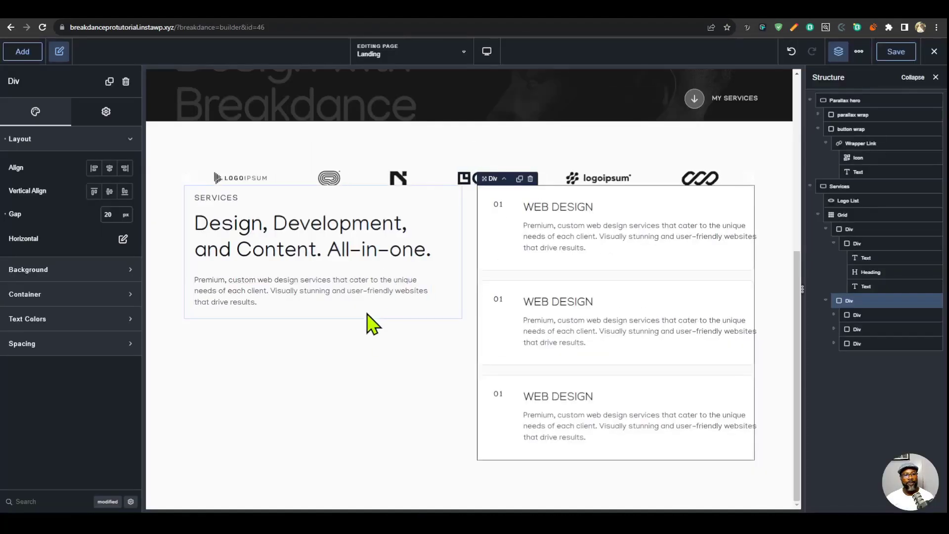
left_click(368, 314)
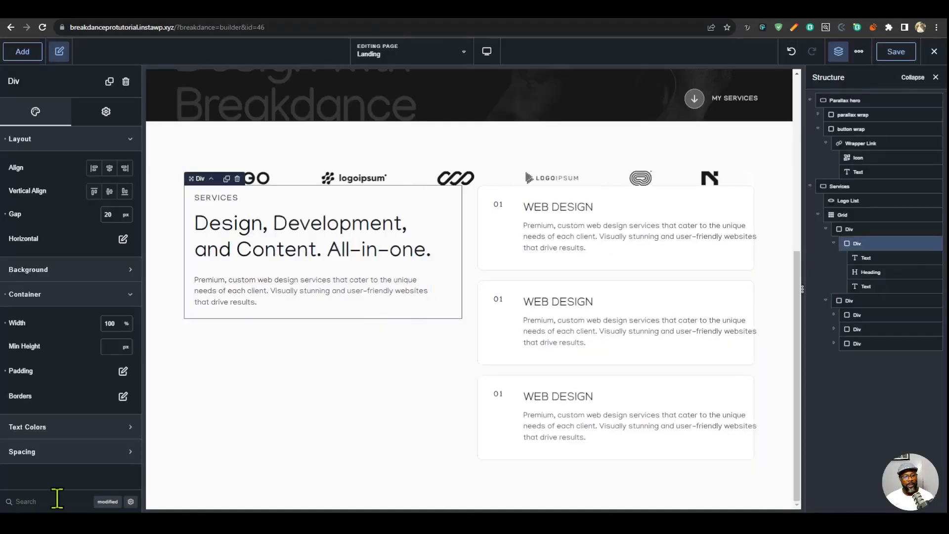
type("pos")
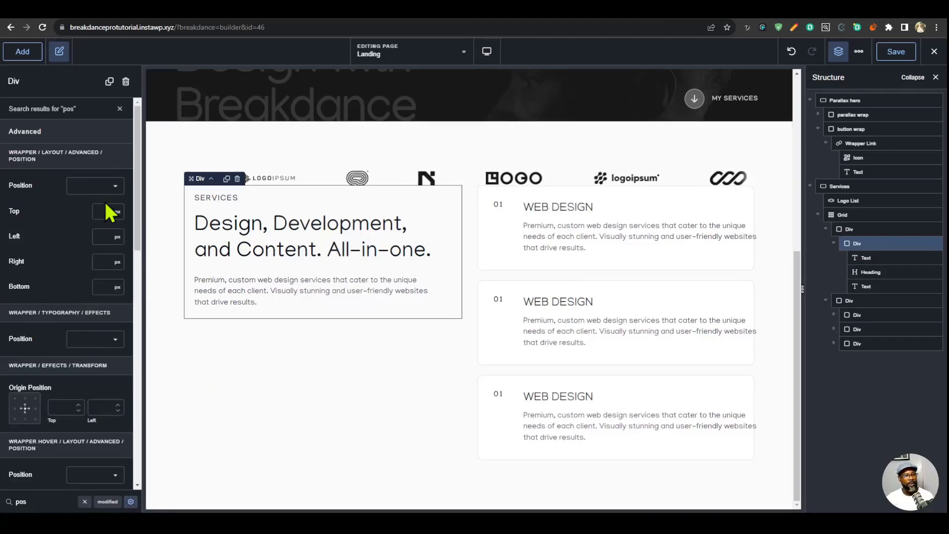
left_click(121, 188)
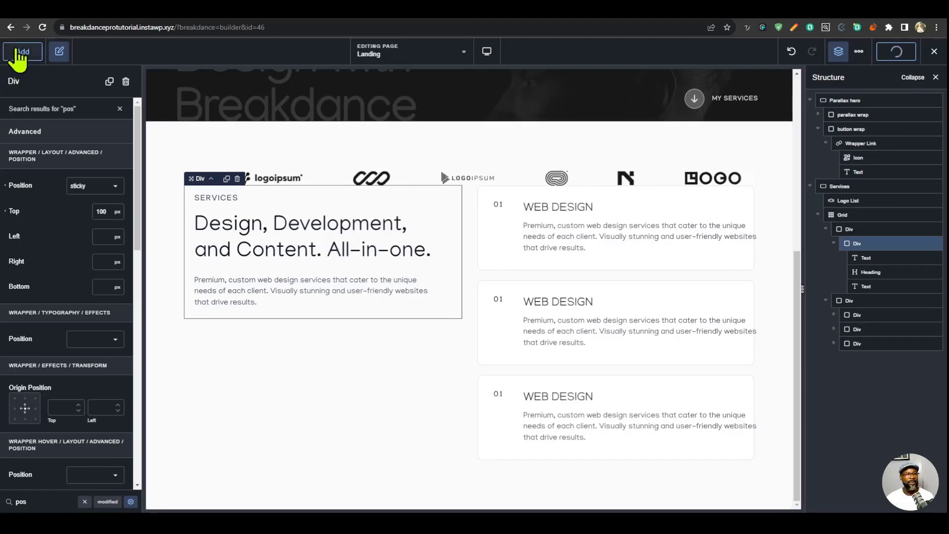
- Add an empty section below the Services section with a custom height of 200 vh
left_click(19, 52)
left_click(62, 190)
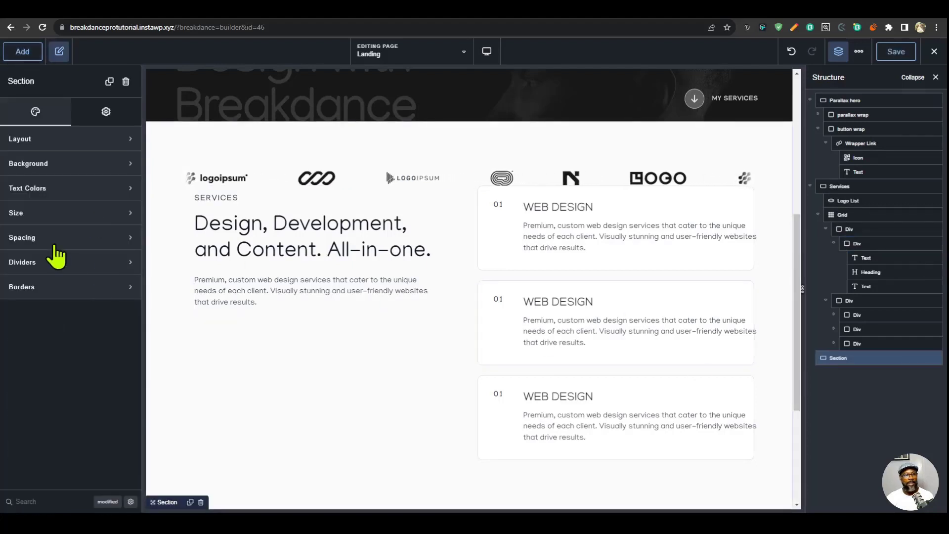
left_click(47, 213)
left_click(115, 249)
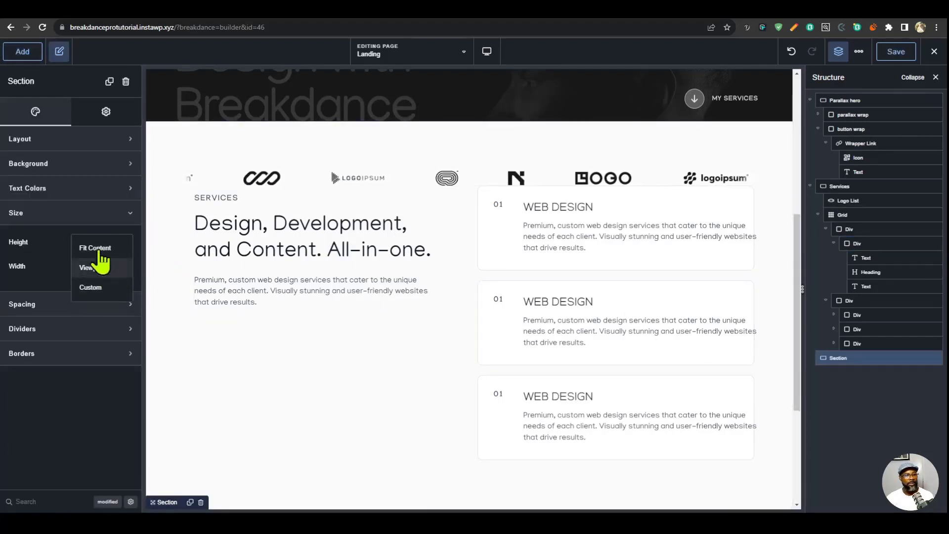
left_click(90, 287)
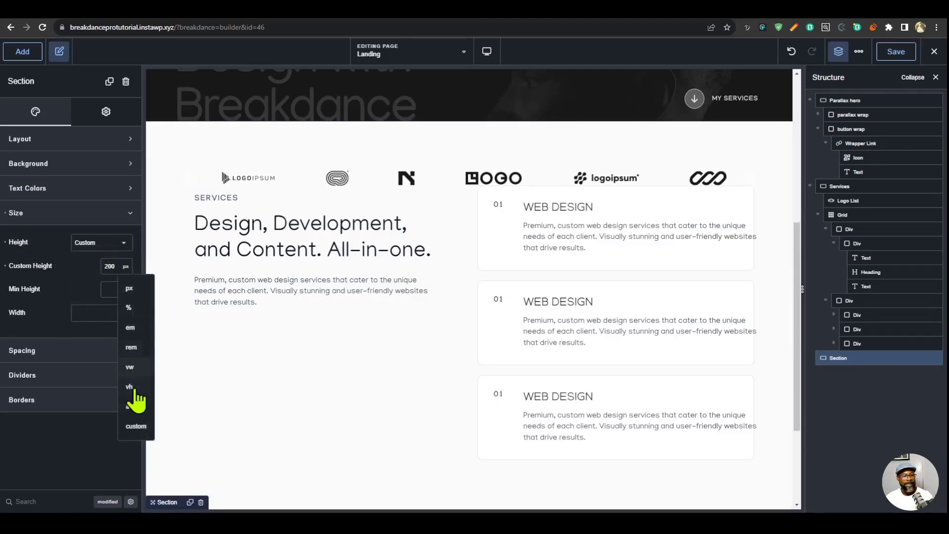
left_click(130, 388)
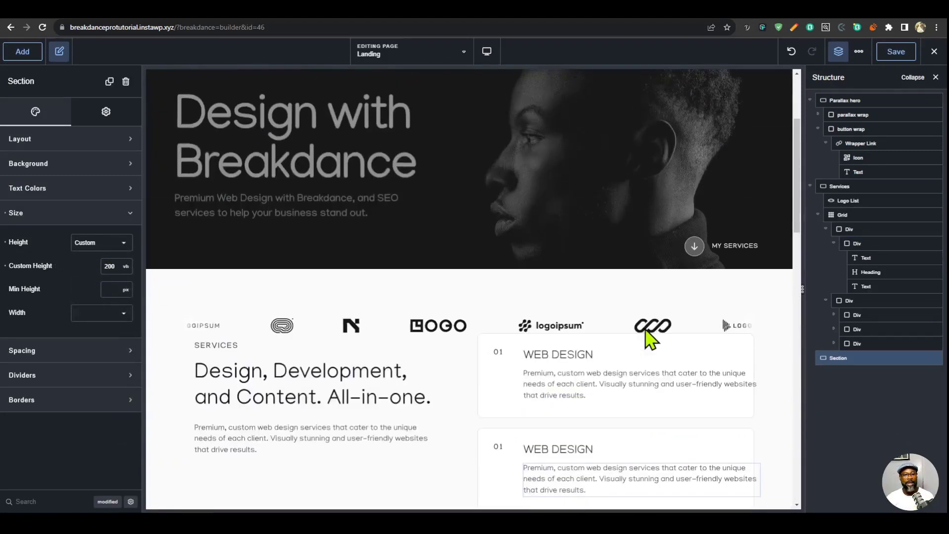
scroll(650, 341, "down", 5)
scroll(648, 336, "up", 4)
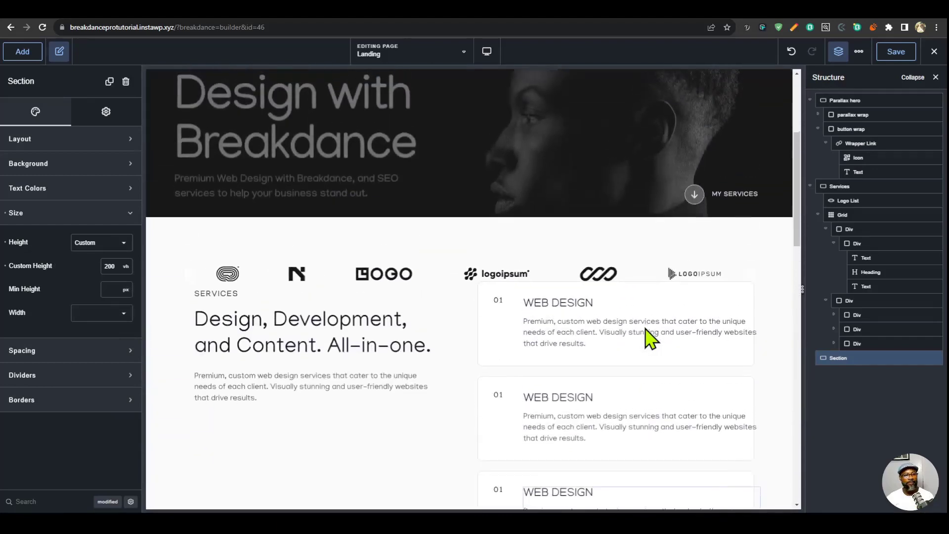
scroll(648, 339, "down", 3)
scroll(494, 329, "up", 2)
scroll(488, 329, "down", 2)
scroll(445, 296, "up", 2)
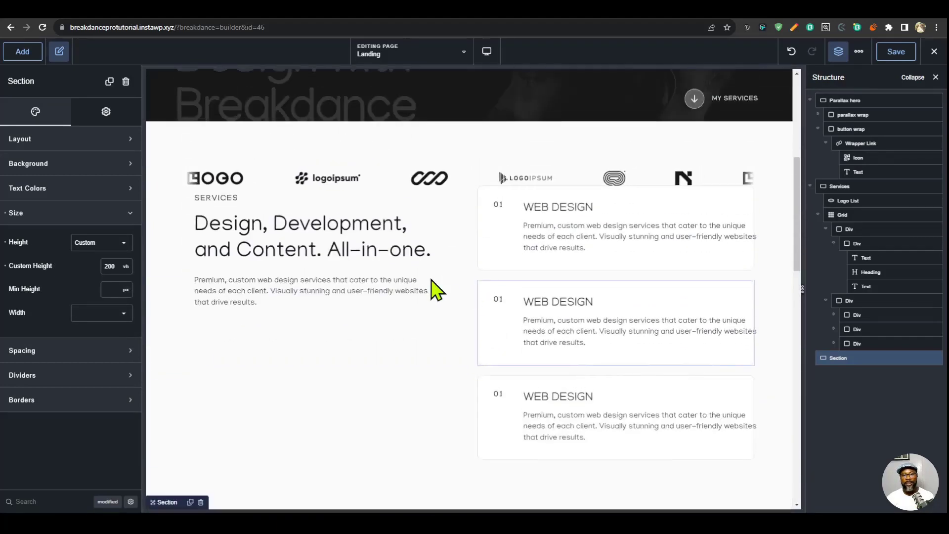
- Set the .service-card selector's position to sticky with a 100 px top offset
left_click(492, 269)
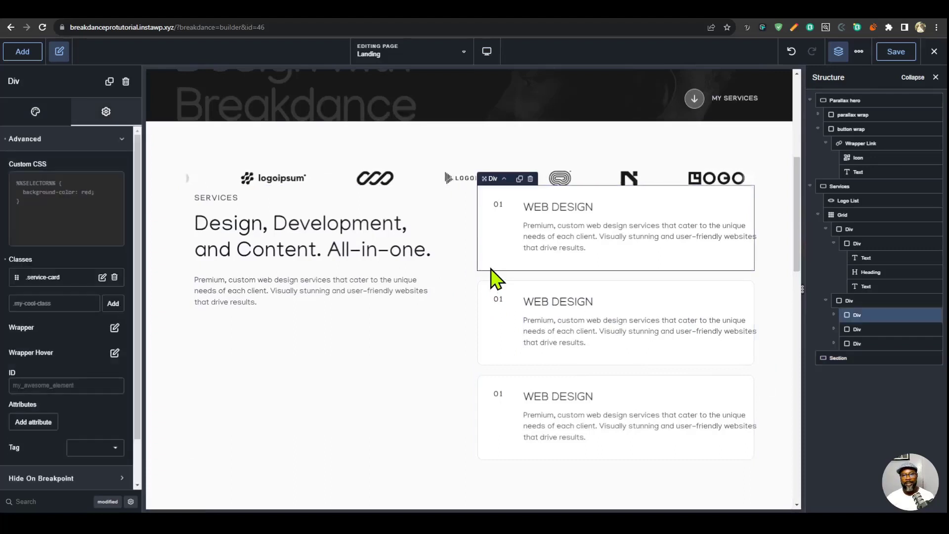
left_click(425, 258)
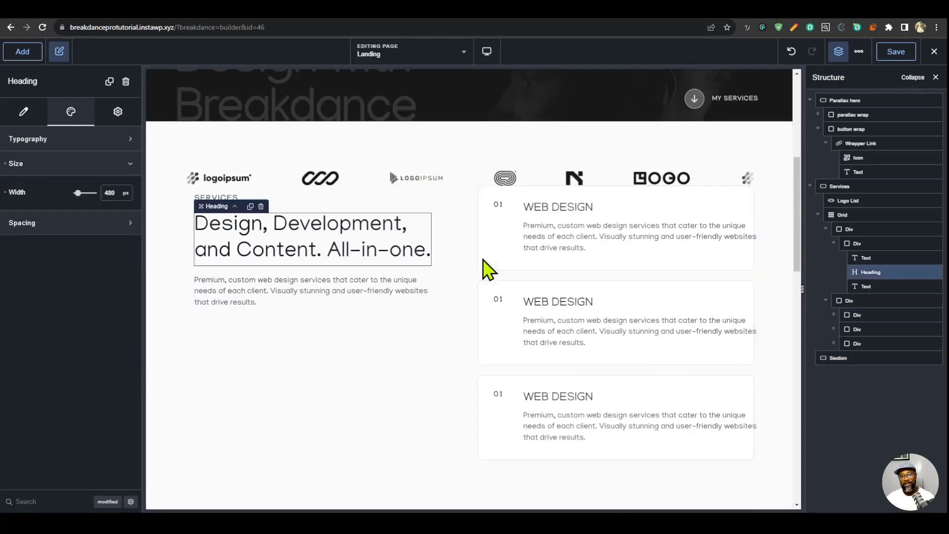
left_click(859, 52)
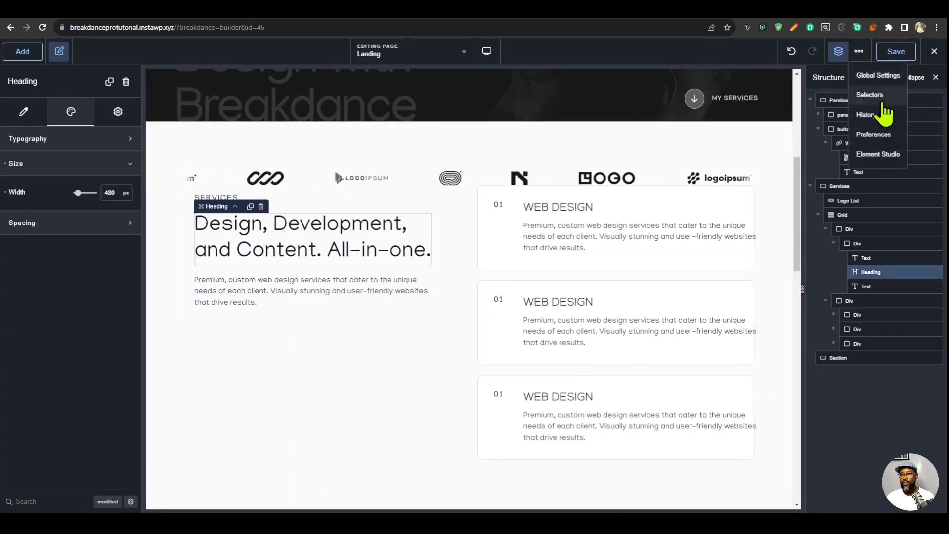
left_click(883, 115)
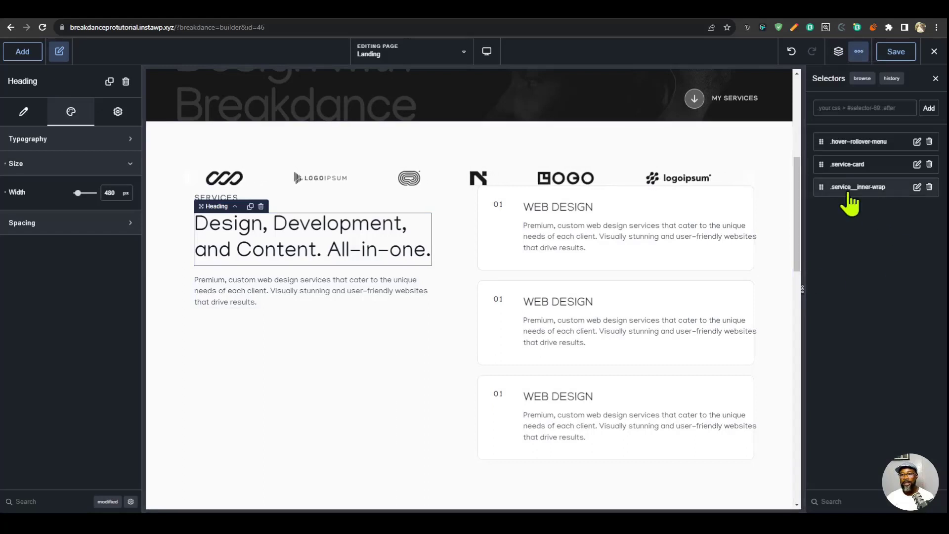
left_click(866, 166)
scroll(858, 300, "down", 8)
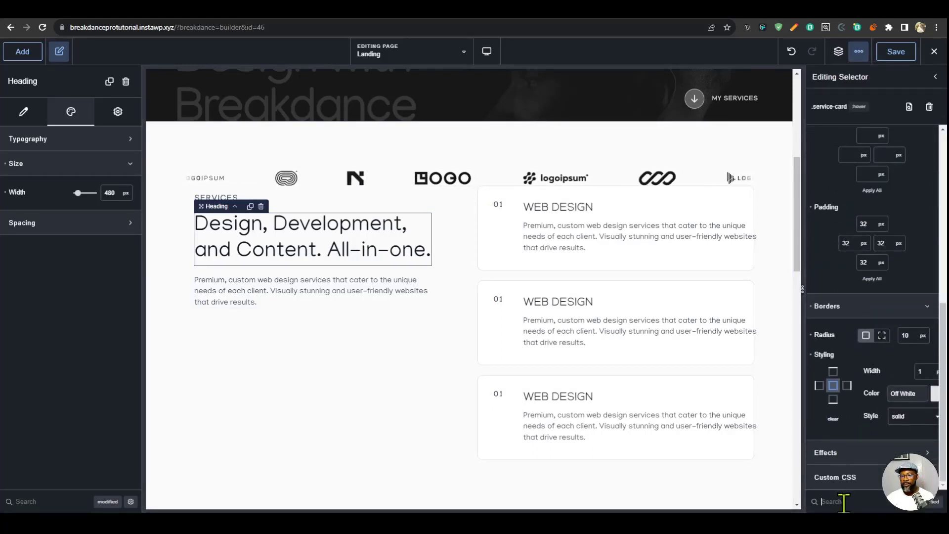
type("pos")
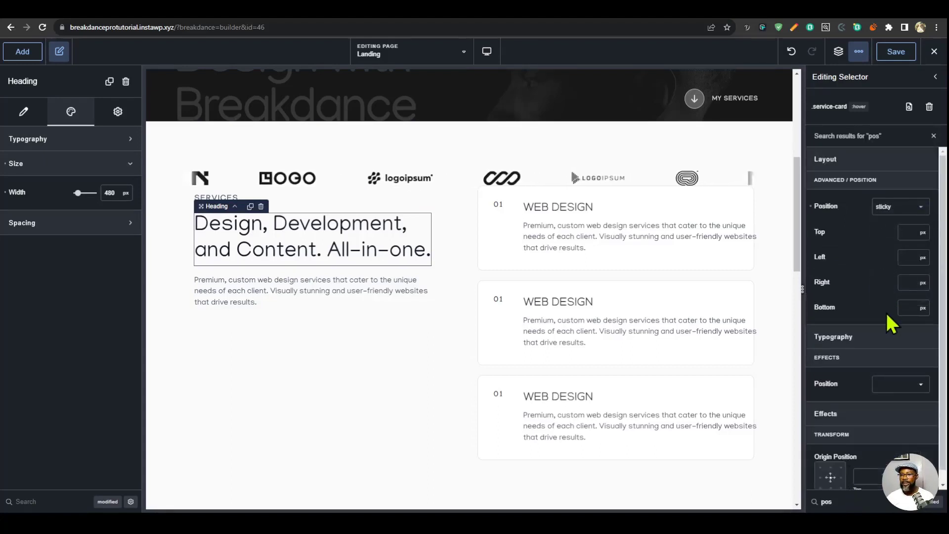
left_click(909, 232)
type("100")
- Check how the sticky service cards stack on scroll, in the builder canvas and on the reloaded live Landing page
scroll(673, 352, "down", 5)
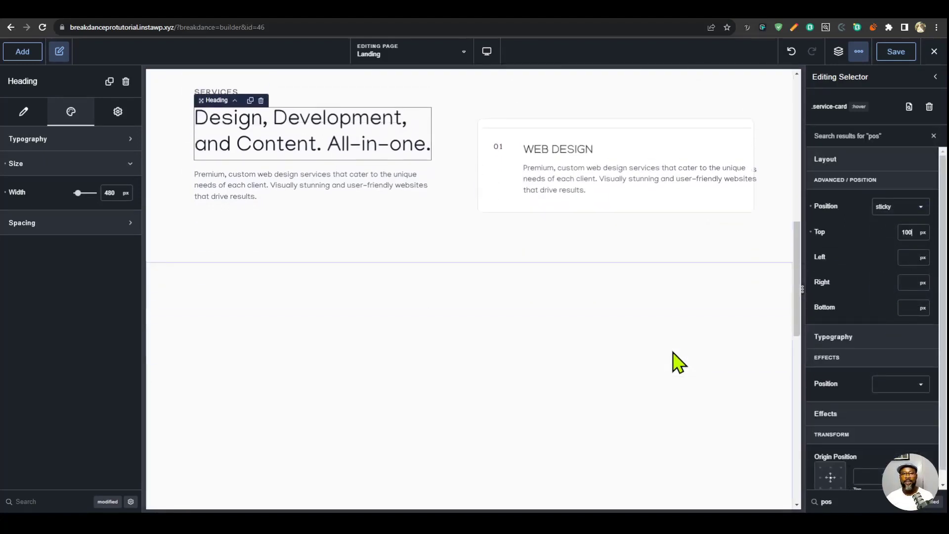
scroll(673, 352, "up", 6)
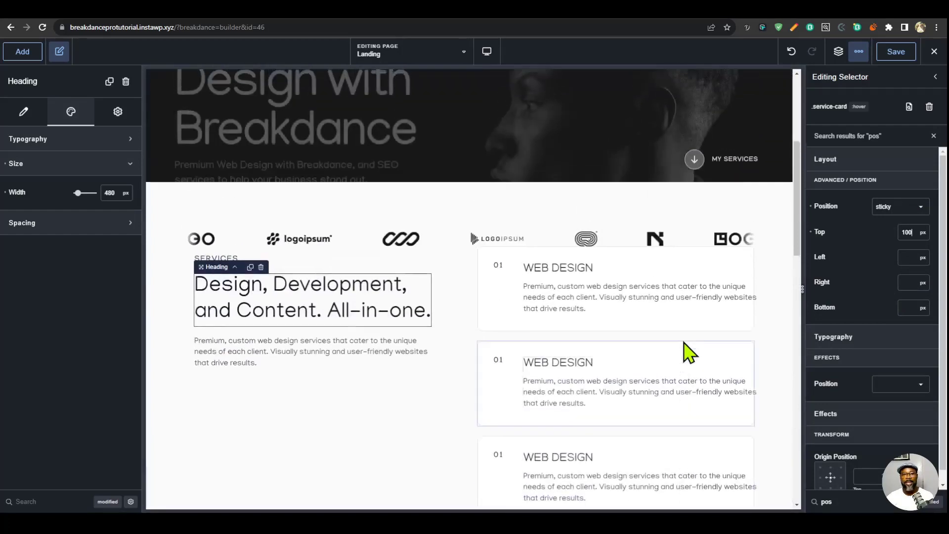
scroll(685, 342, "down", 5)
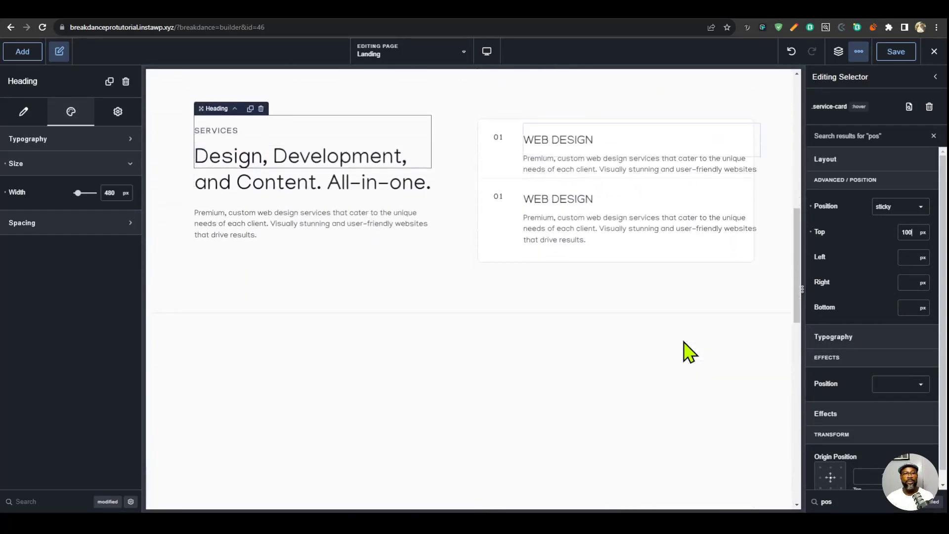
scroll(687, 351, "down", 2)
scroll(682, 350, "up", 5)
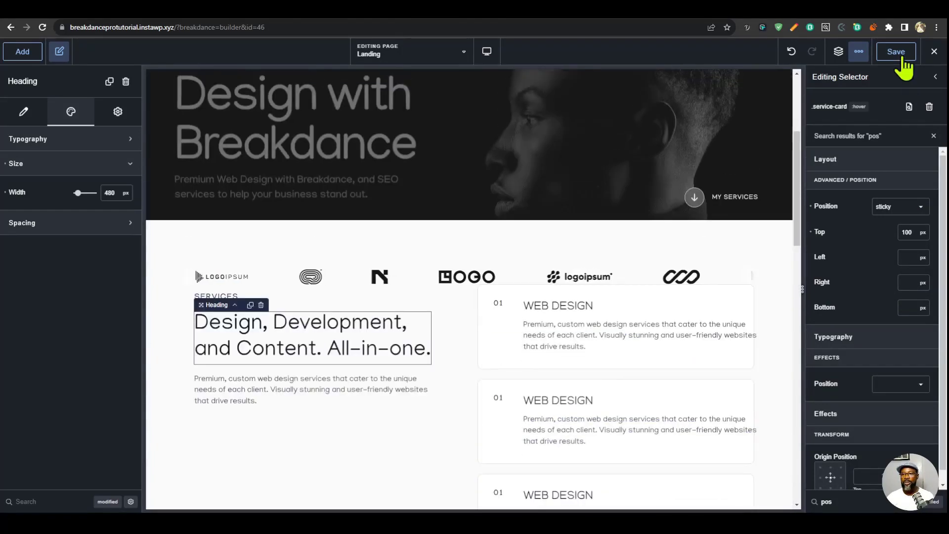
left_click(694, 11)
key("ctrl+r")
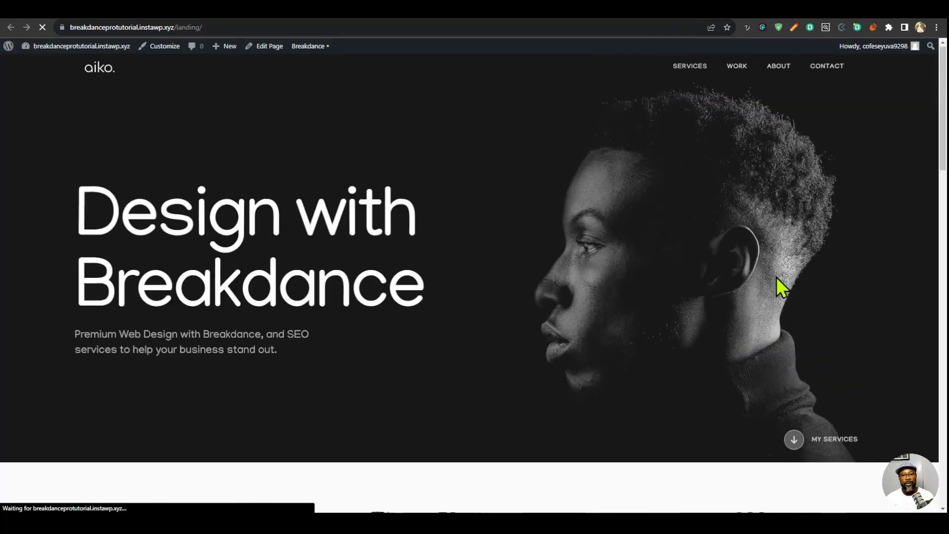
scroll(776, 277, "down", 5)
scroll(777, 277, "up", 3)
scroll(776, 277, "down", 4)
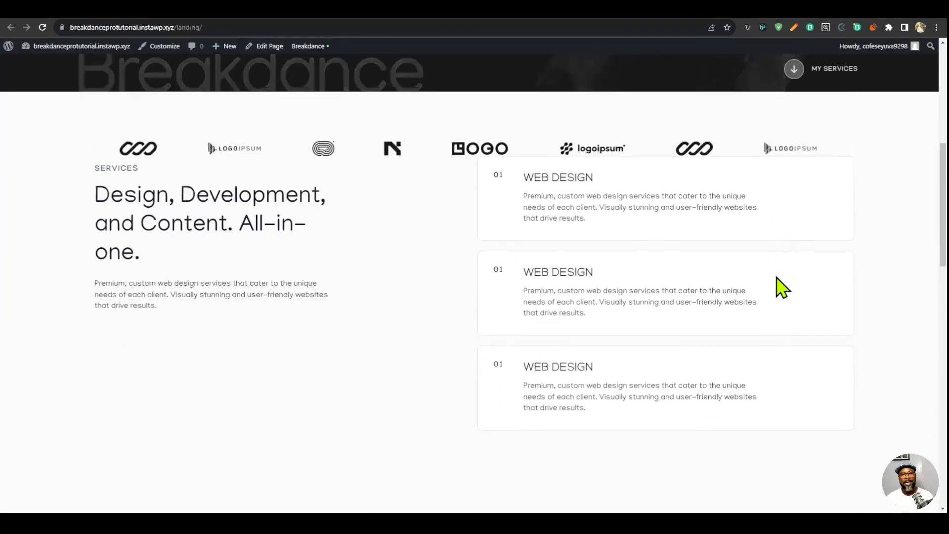
scroll(776, 277, "down", 1)
scroll(776, 277, "up", 4)
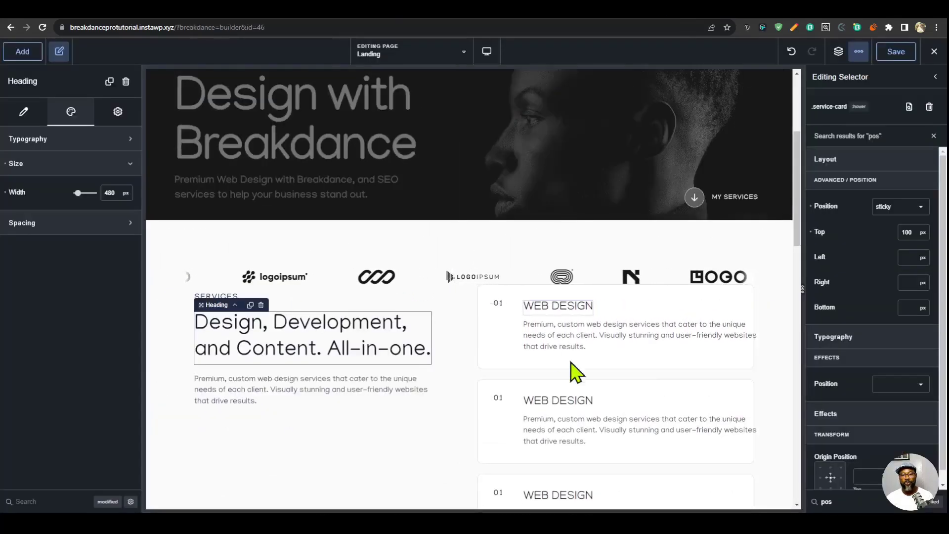
- Set the Services section's layout gap to 80 px and save the page
left_click(839, 52)
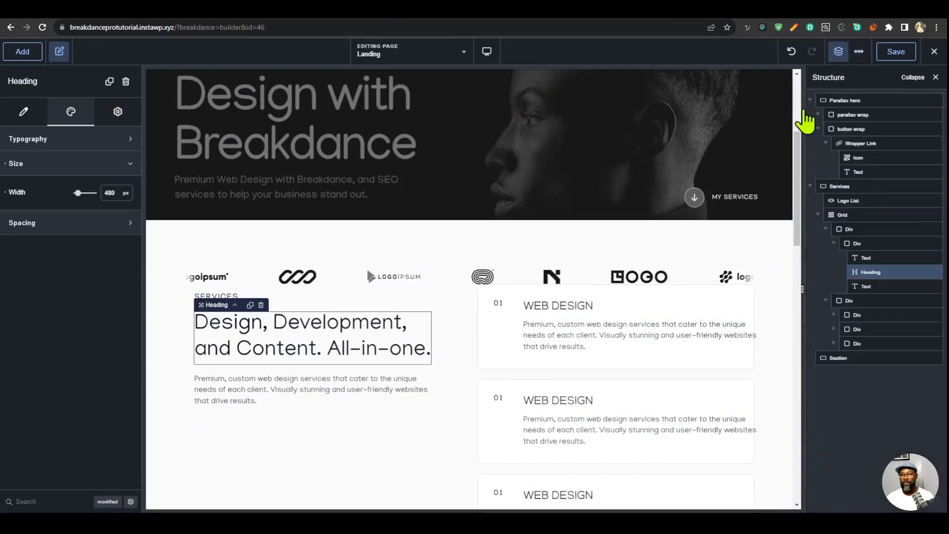
left_click(820, 215)
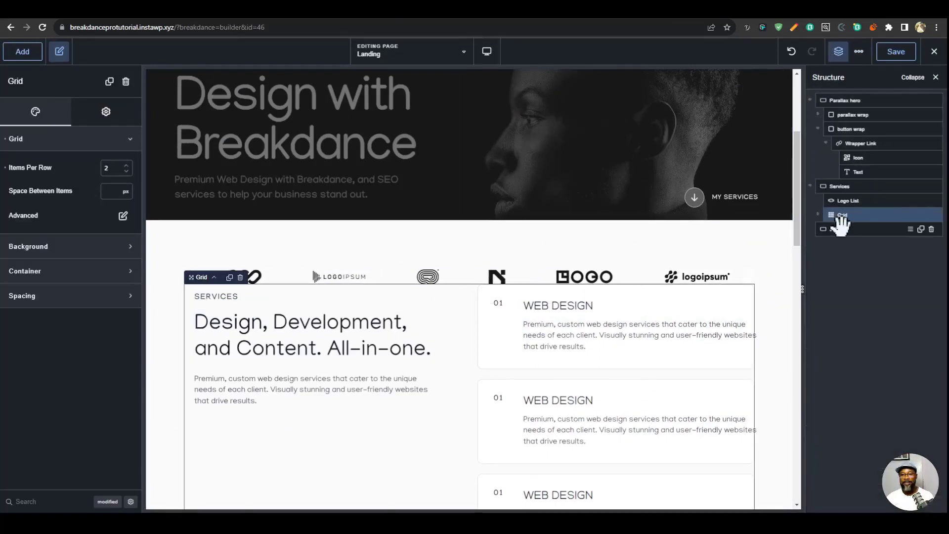
left_click(837, 186)
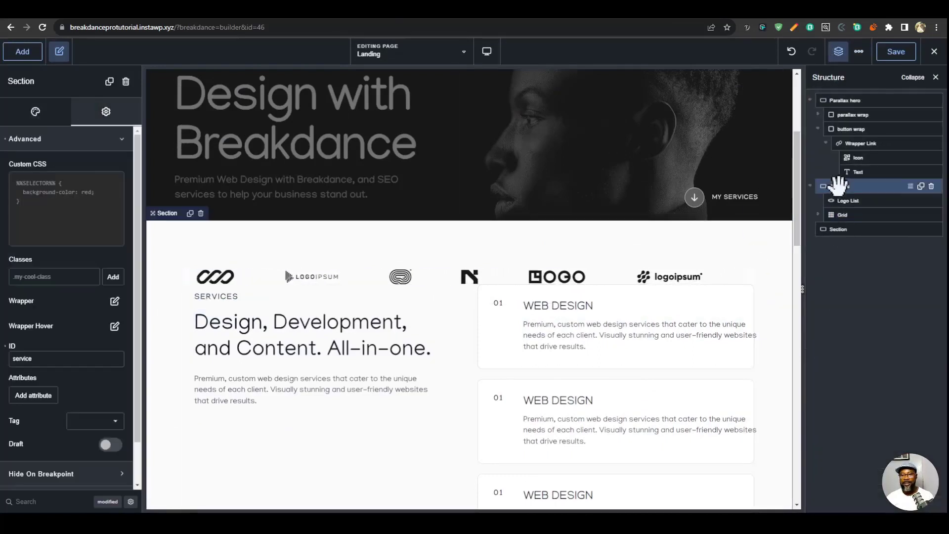
left_click(61, 143)
left_click(29, 115)
left_click(84, 139)
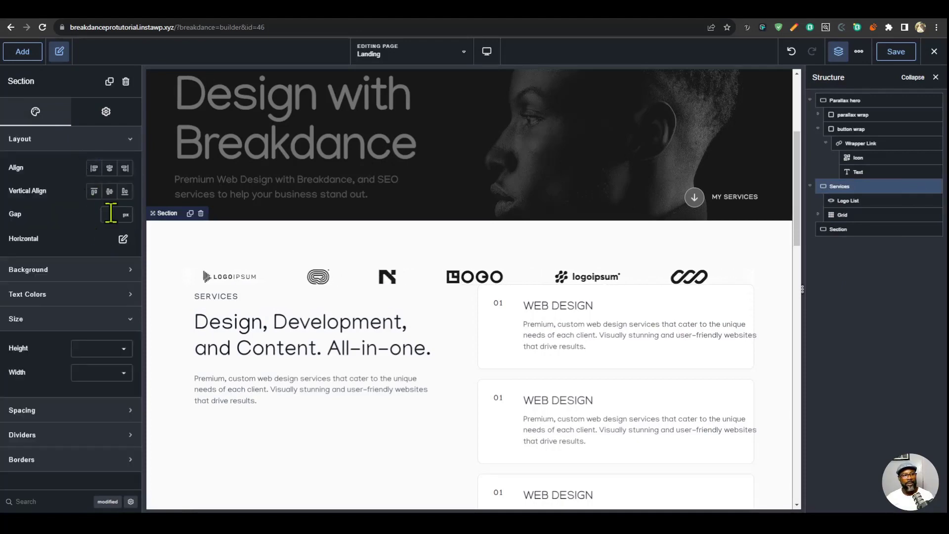
left_click(111, 214)
type("80")
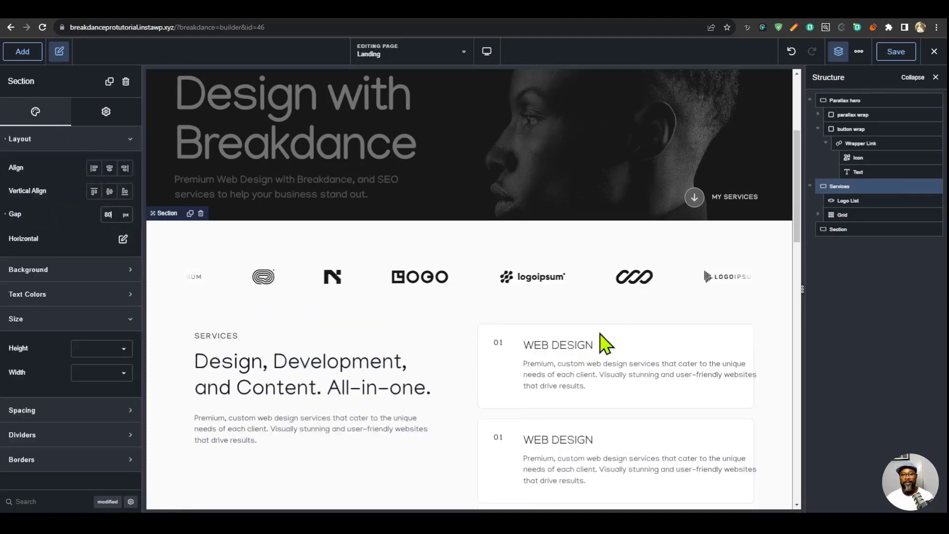
left_click(893, 52)
- Check the spacing between the logo list and the service cards in the builder and on the reloaded live page
scroll(628, 314, "down", 1)
scroll(628, 316, "down", 5)
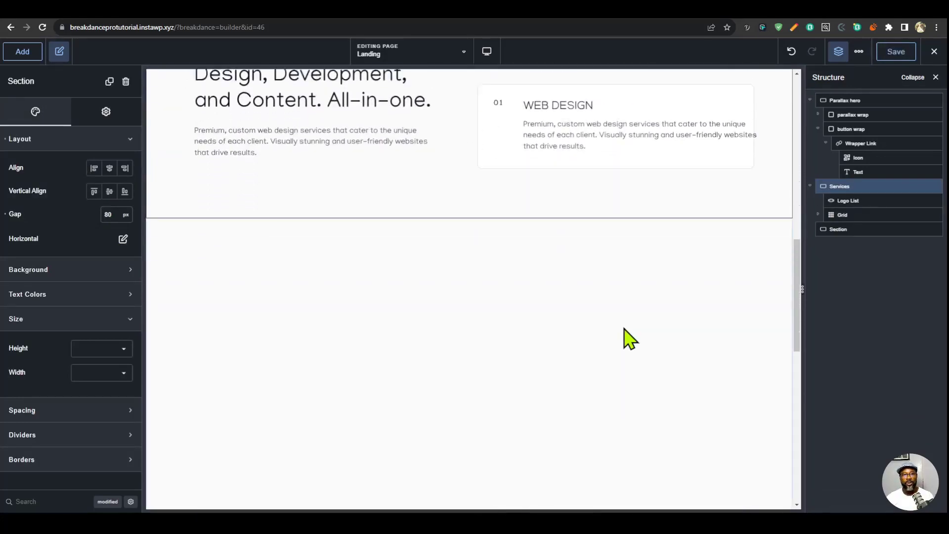
scroll(633, 322, "up", 3)
scroll(635, 297, "up", 6)
left_click(692, 14)
key("ctrl+r")
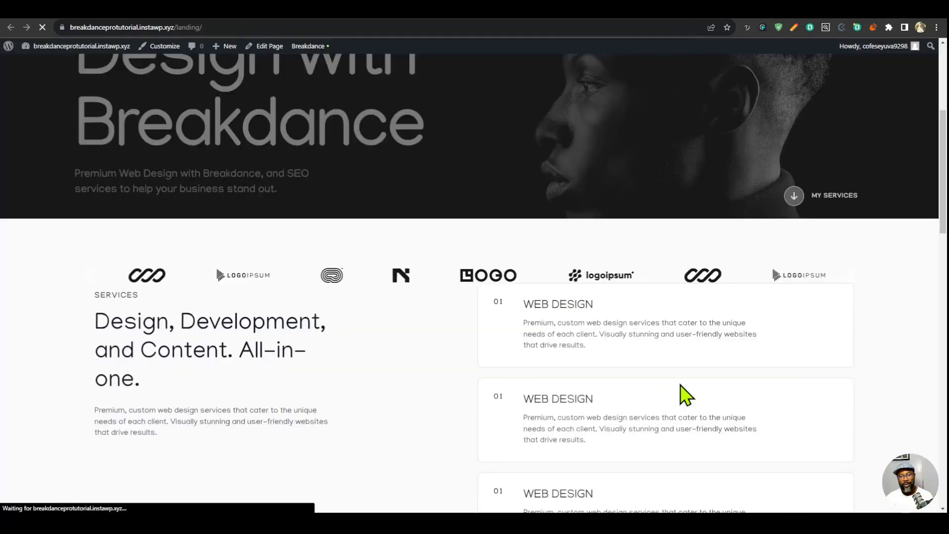
scroll(687, 378, "down", 5)
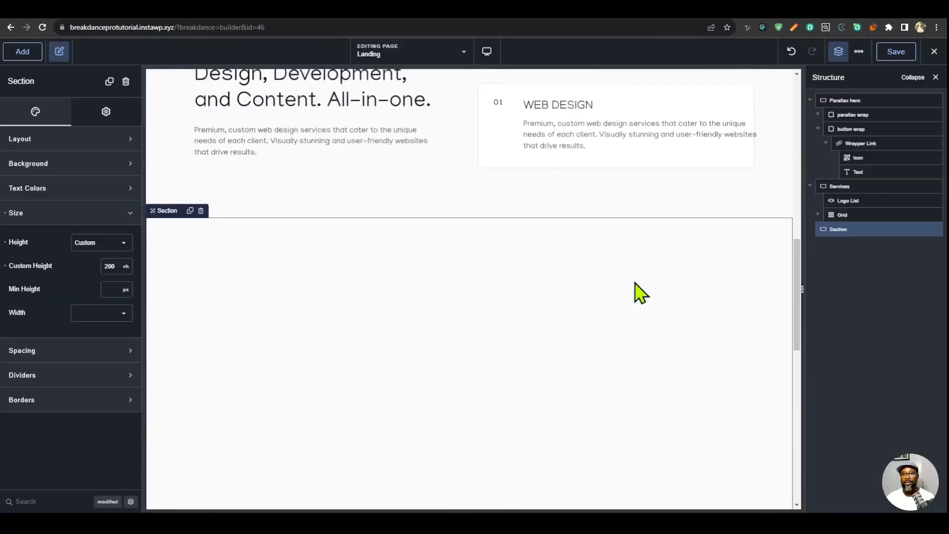
scroll(636, 290, "up", 2)
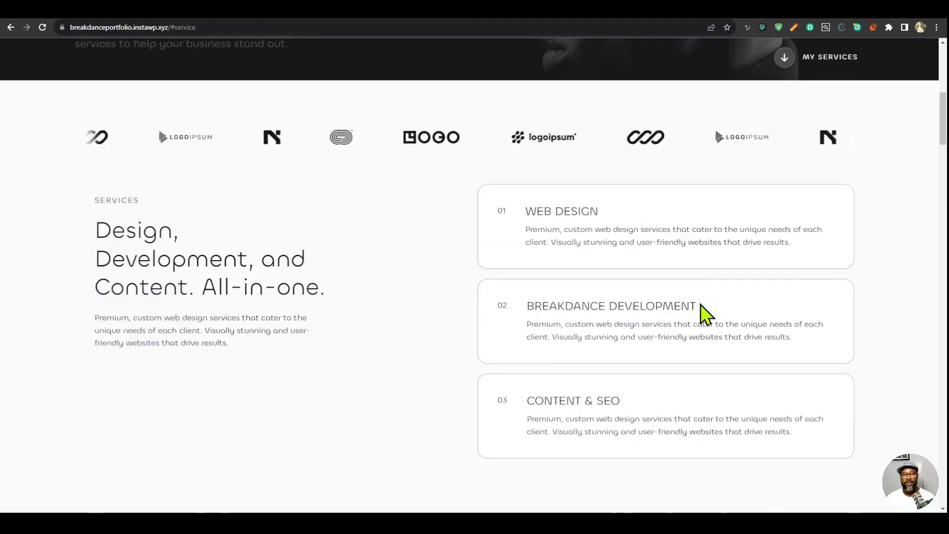
- Examine the layout of the Selected Work section on the reference portfolio site
scroll(701, 309, "down", 10)
scroll(699, 316, "up", 2)
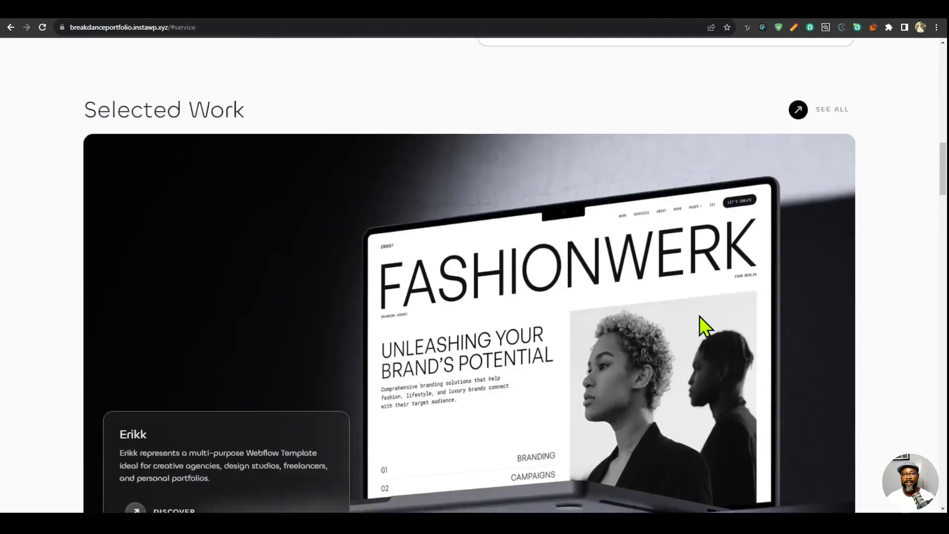
scroll(816, 144, "down", 1)
scroll(817, 281, "up", 2)
scroll(817, 280, "down", 3)
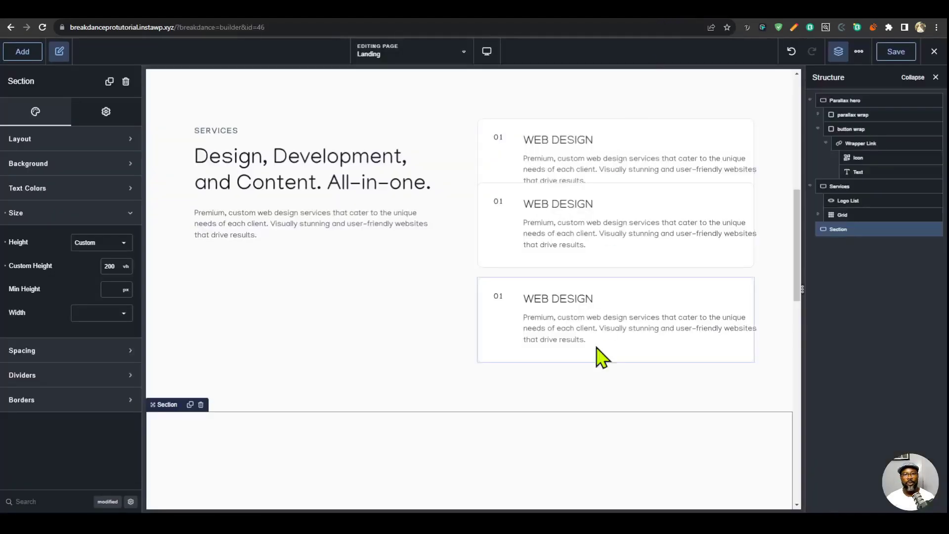
scroll(596, 356, "up", 1)
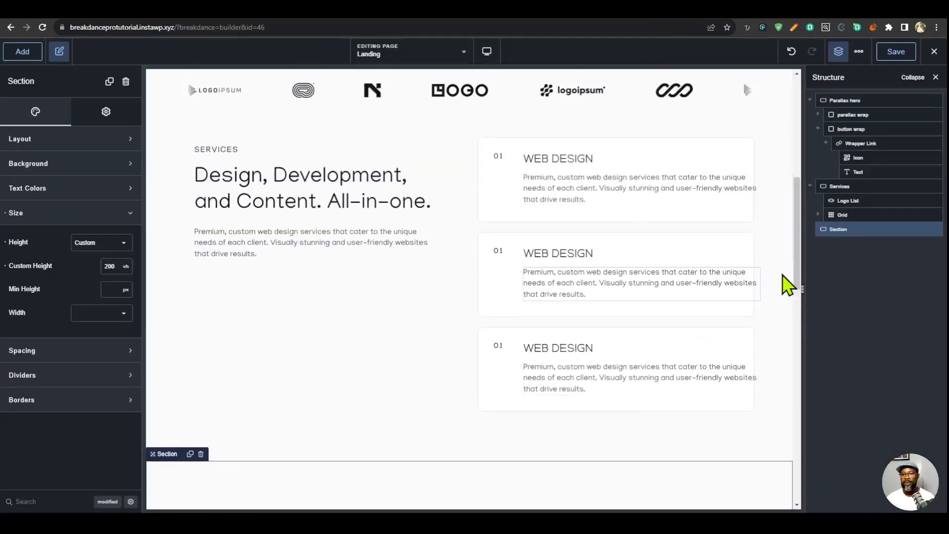
- Clear the custom height of the empty section below Services and add a div inside it
left_click(5, 242)
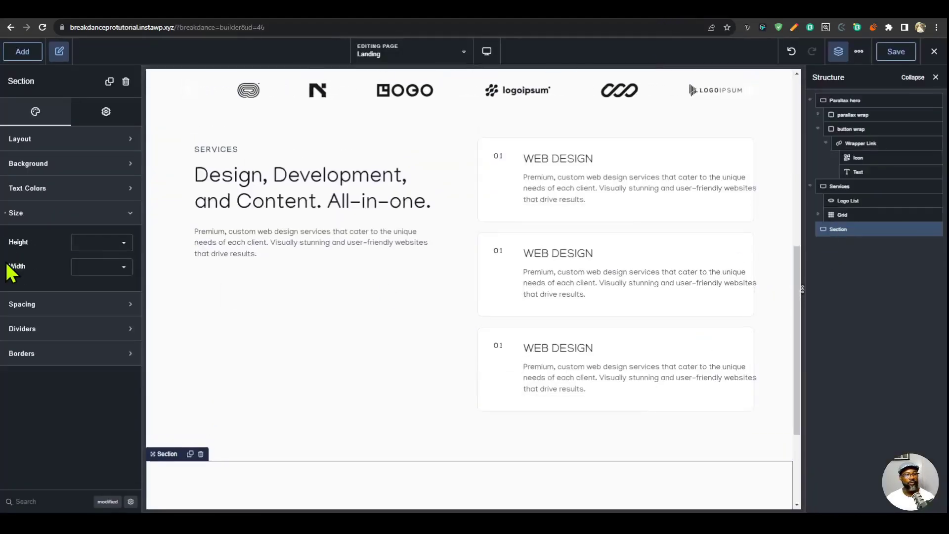
scroll(509, 406, "down", 1)
left_click(470, 406)
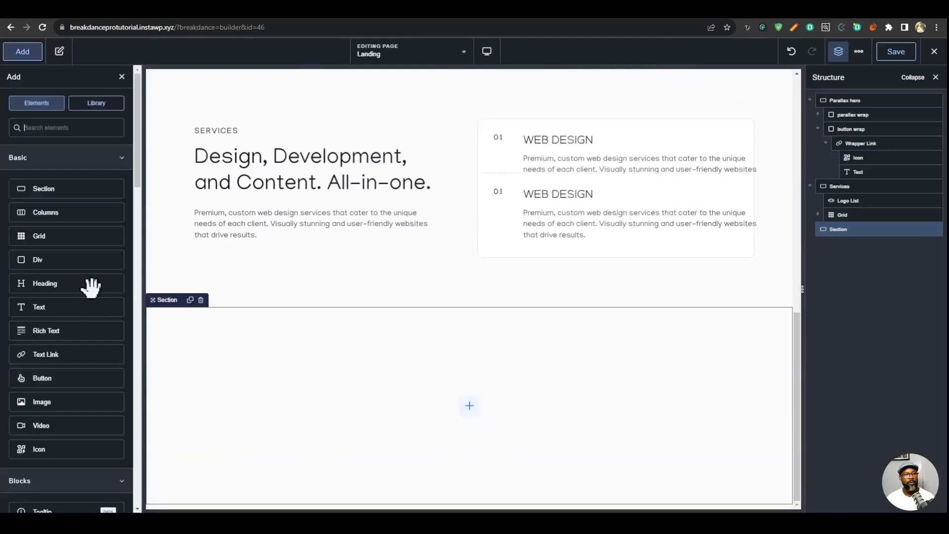
left_click(72, 263)
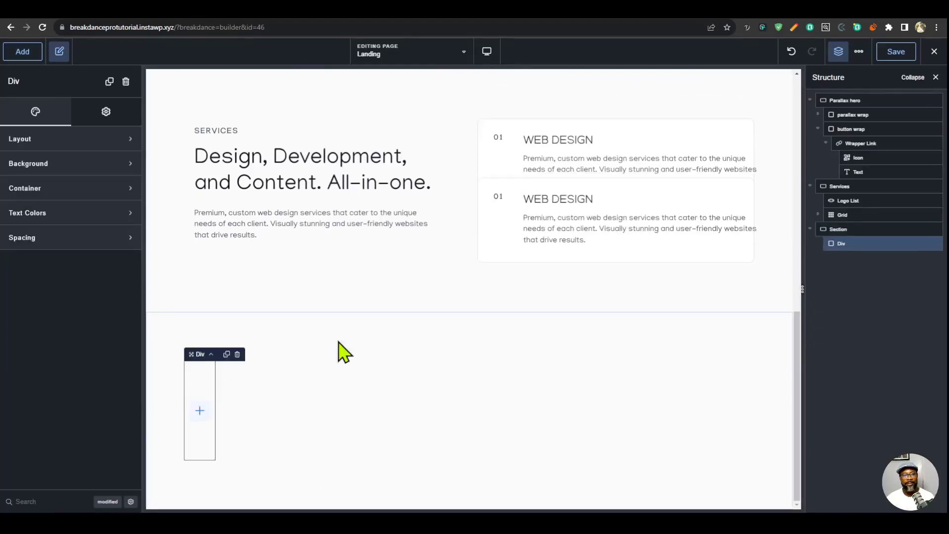
- Set the new div's container width to 100% and add a heading inside it
left_click(85, 194)
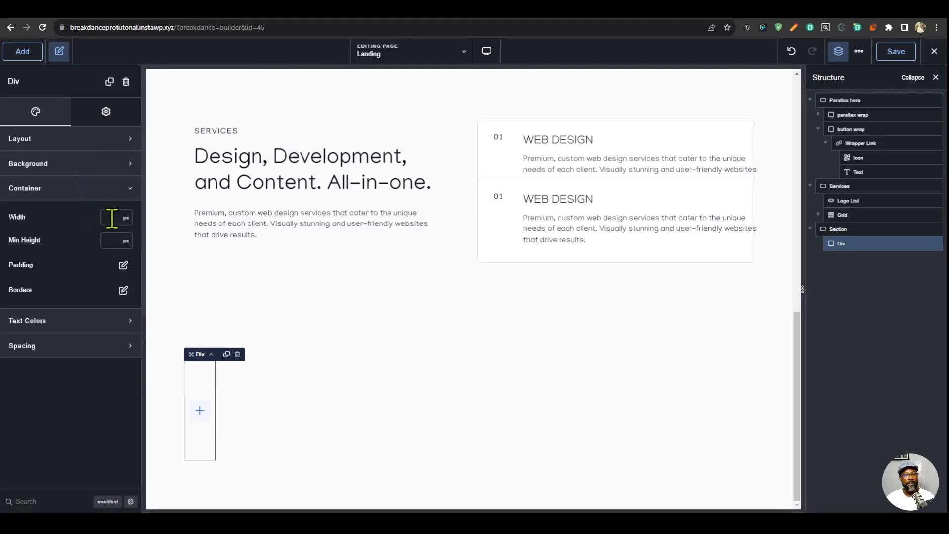
type("100")
left_click(126, 220)
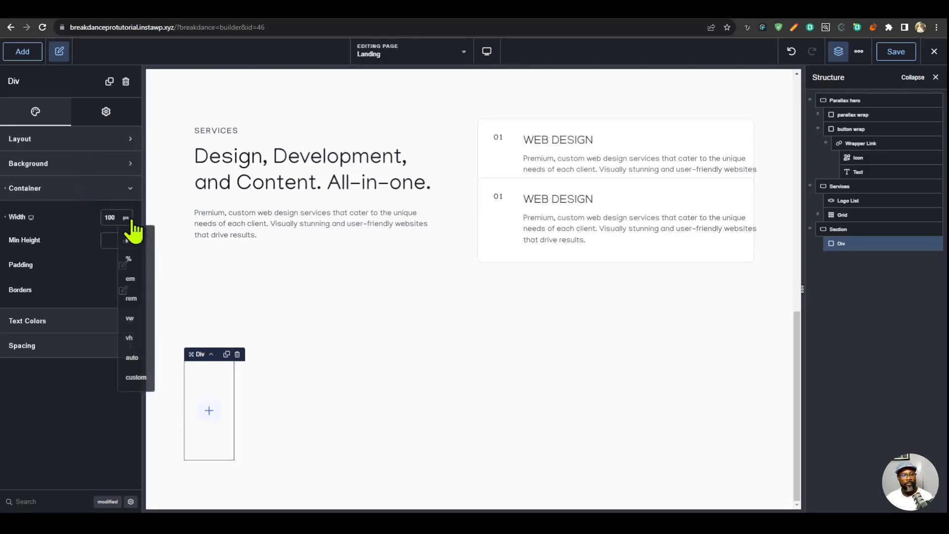
left_click(132, 269)
left_click(21, 53)
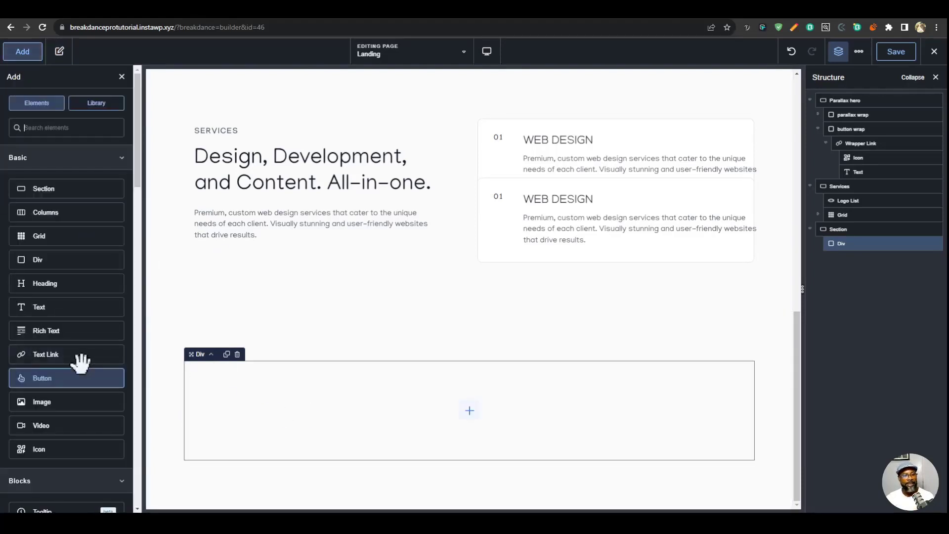
left_click(61, 286)
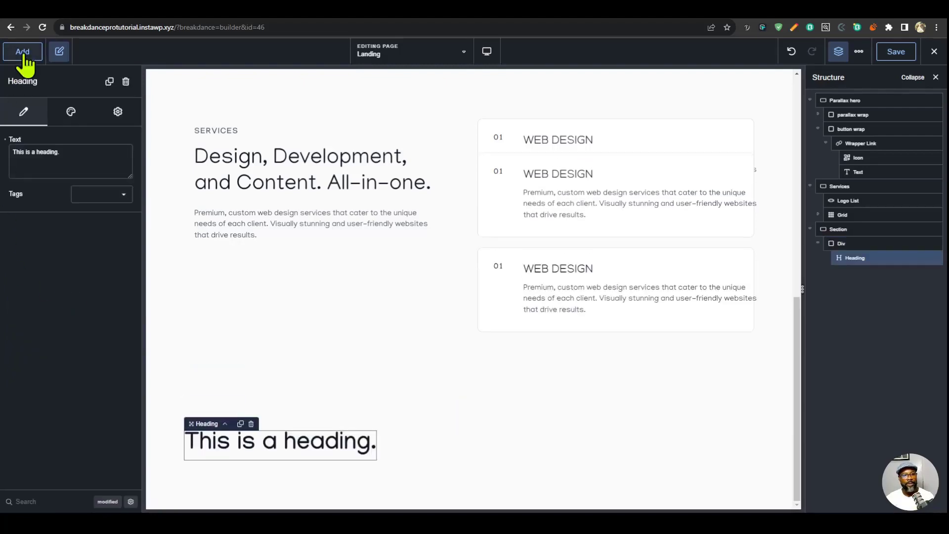
- Copy the hero's My Services wrapper link and paste it after the new heading in the last section's div
scroll(618, 381, "up", 10)
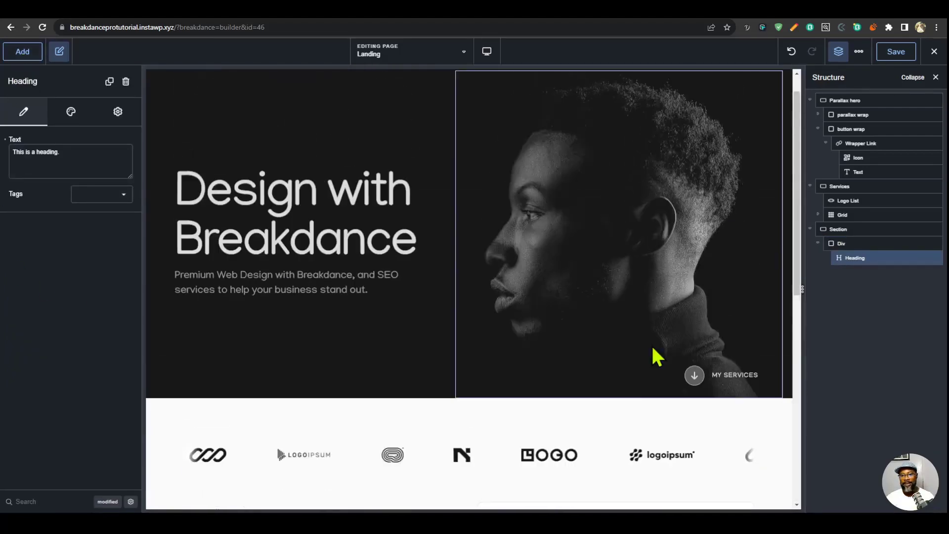
left_click(708, 388)
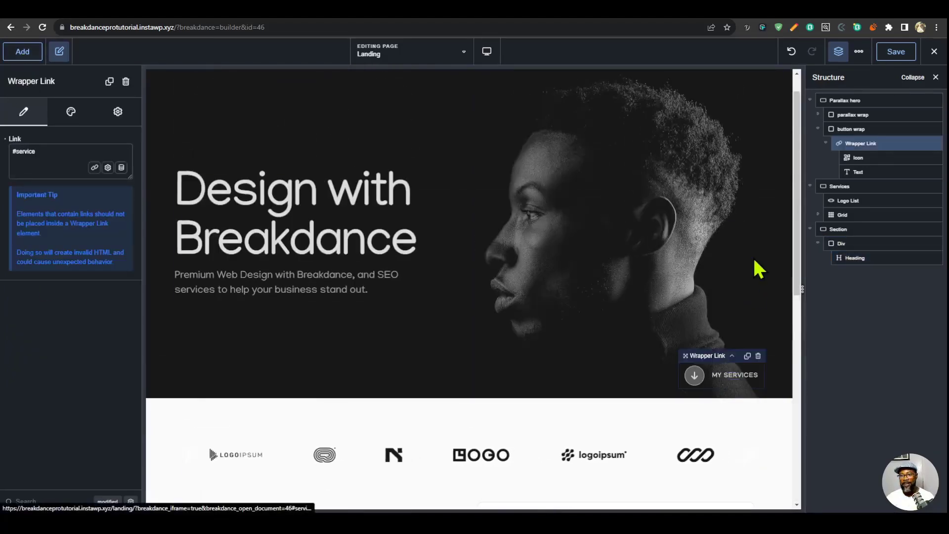
scroll(625, 377, "down", 8)
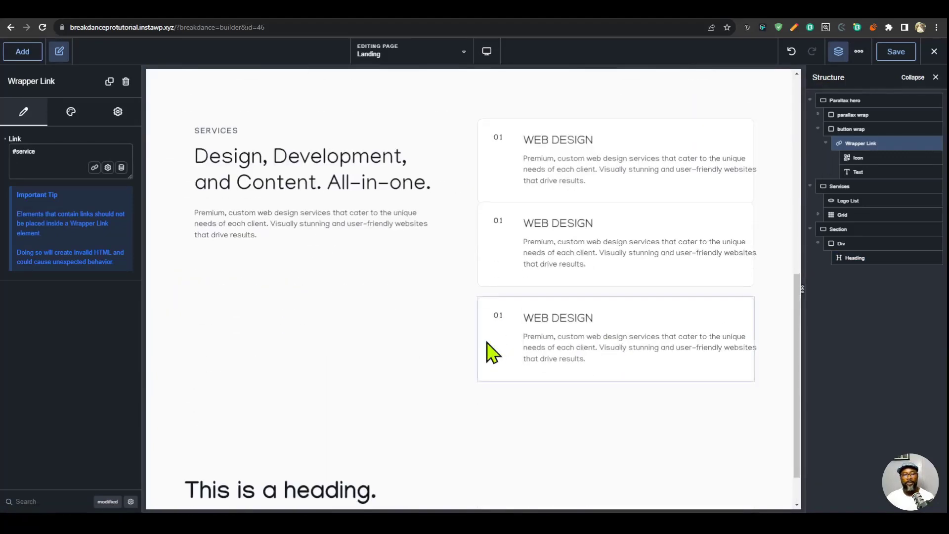
left_click(290, 454)
key("ctrl+v")
- Arrange the div holding the heading and link horizontally with Space Between alignment, centering its items vertically
left_click(462, 444)
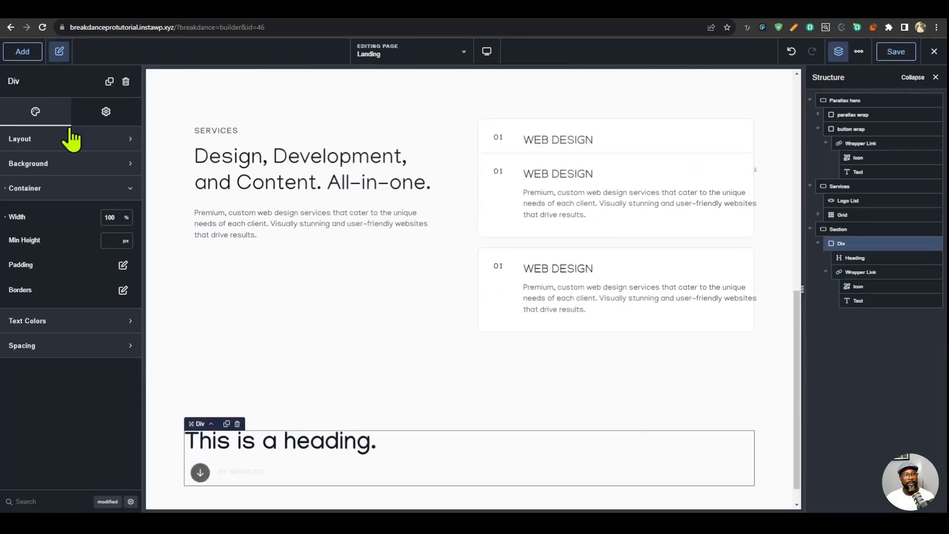
left_click(74, 139)
left_click(123, 239)
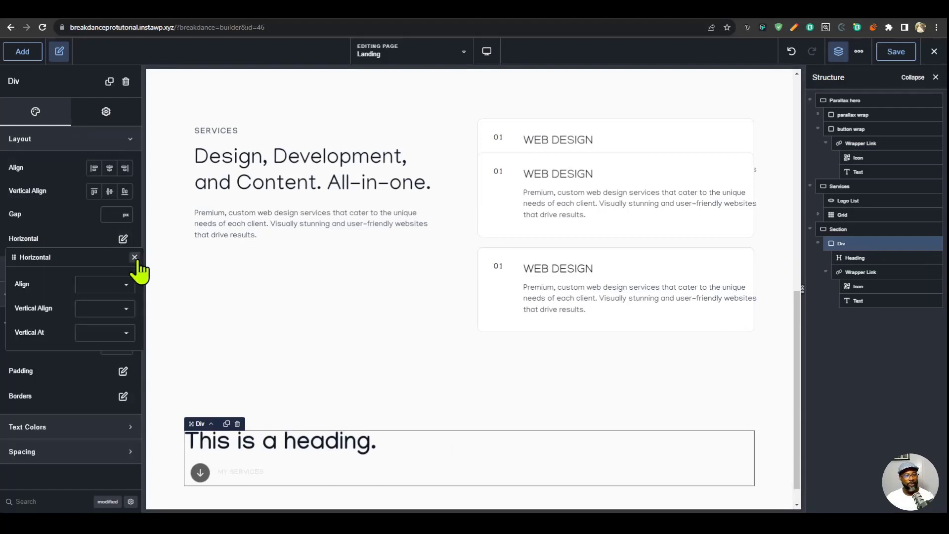
left_click(128, 285)
left_click(111, 349)
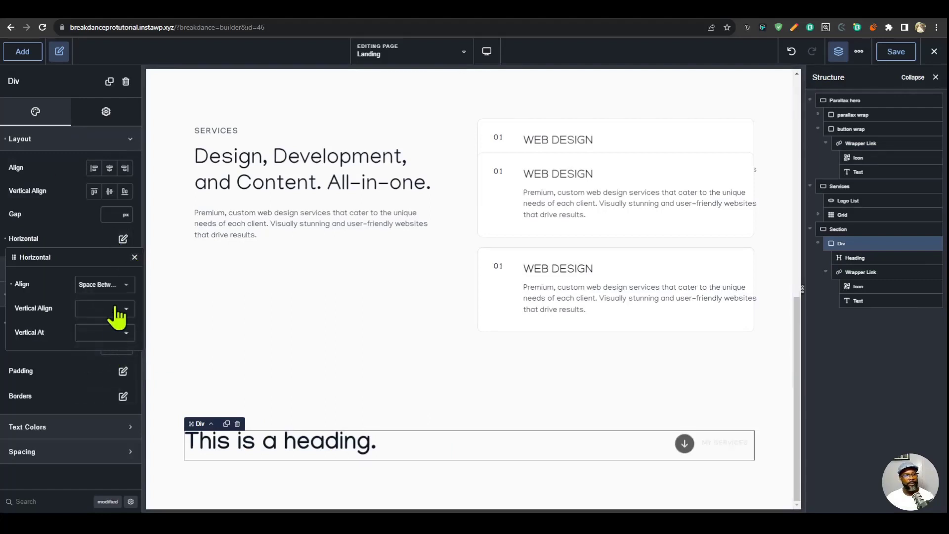
left_click(114, 309)
left_click(114, 333)
- Set the typography color of the copied My Services text in the last section to Faded Black
left_click(718, 446)
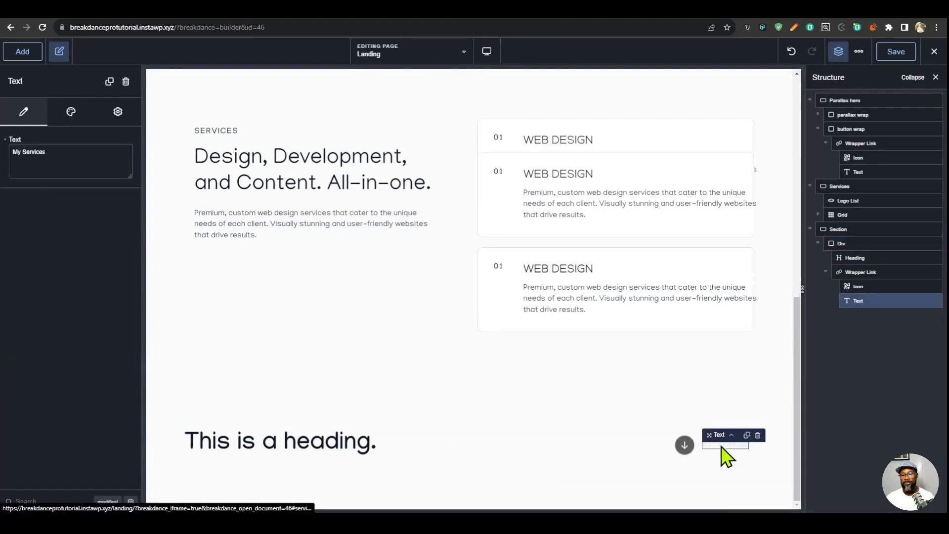
left_click(71, 113)
left_click(77, 163)
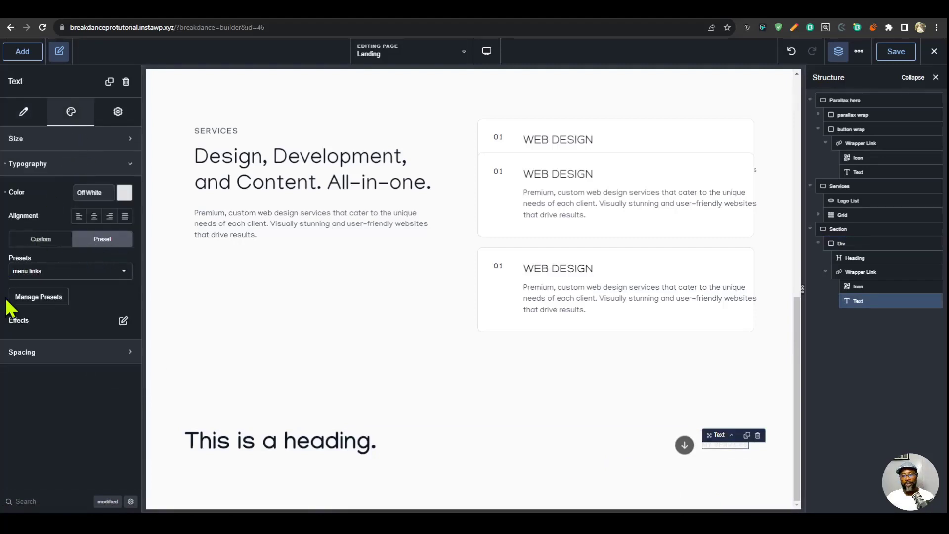
key("ctrl+z")
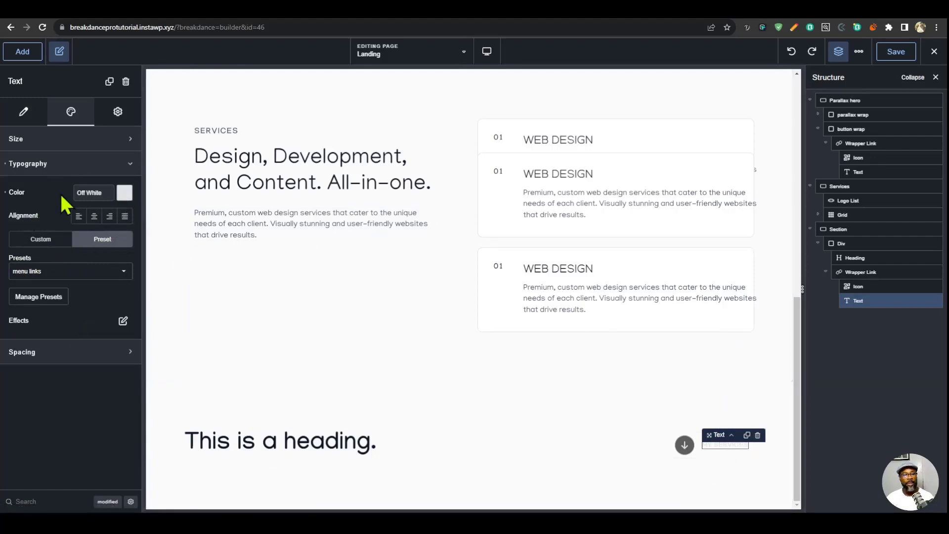
left_click(124, 193)
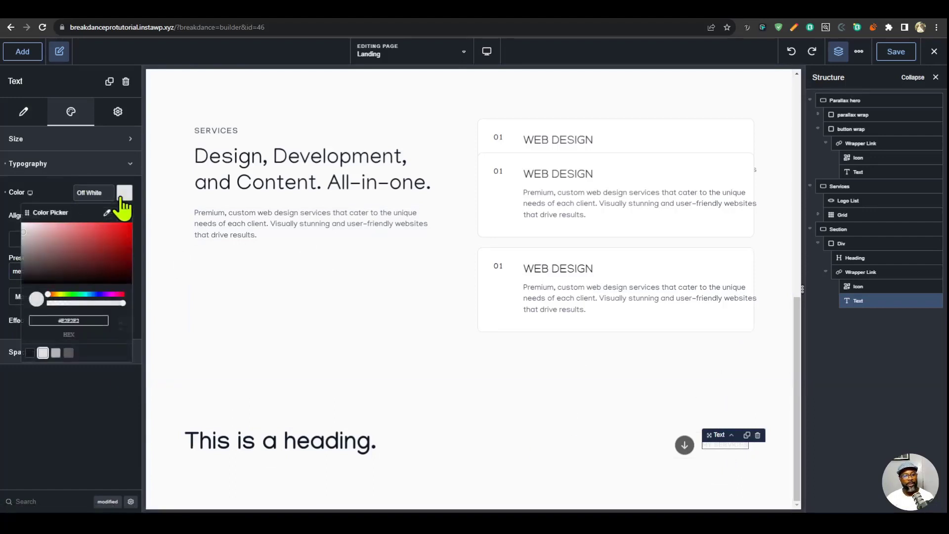
left_click(29, 353)
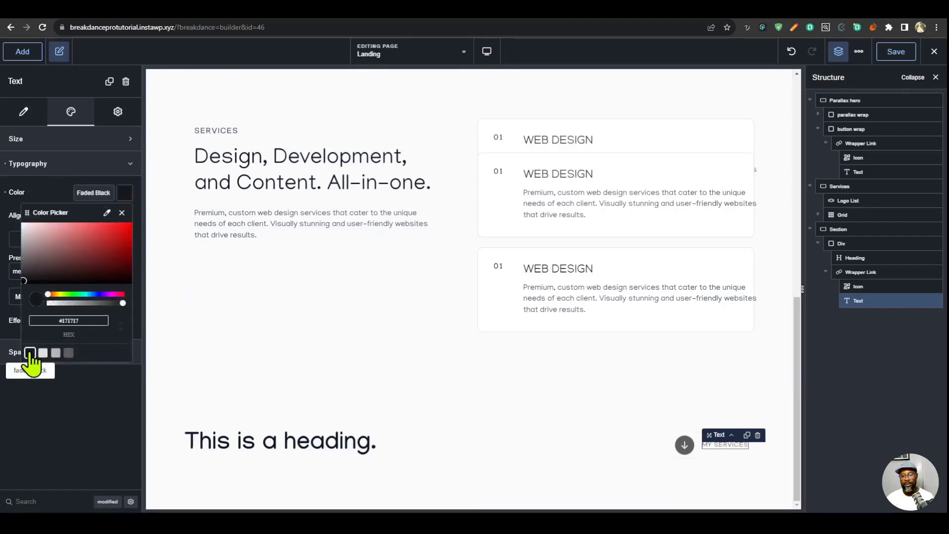
- Set the background color of the icon beside the copied My Services text to Faded Black
left_click(684, 454)
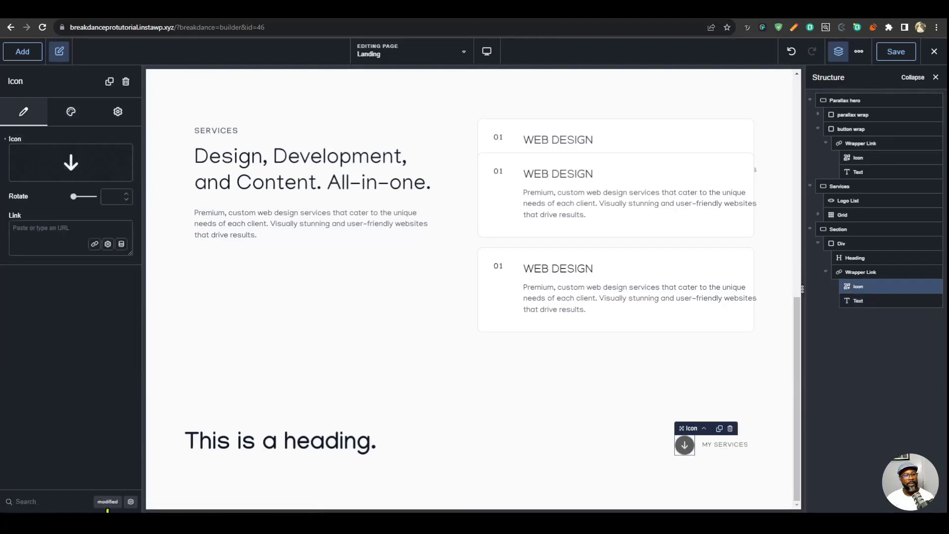
left_click(107, 501)
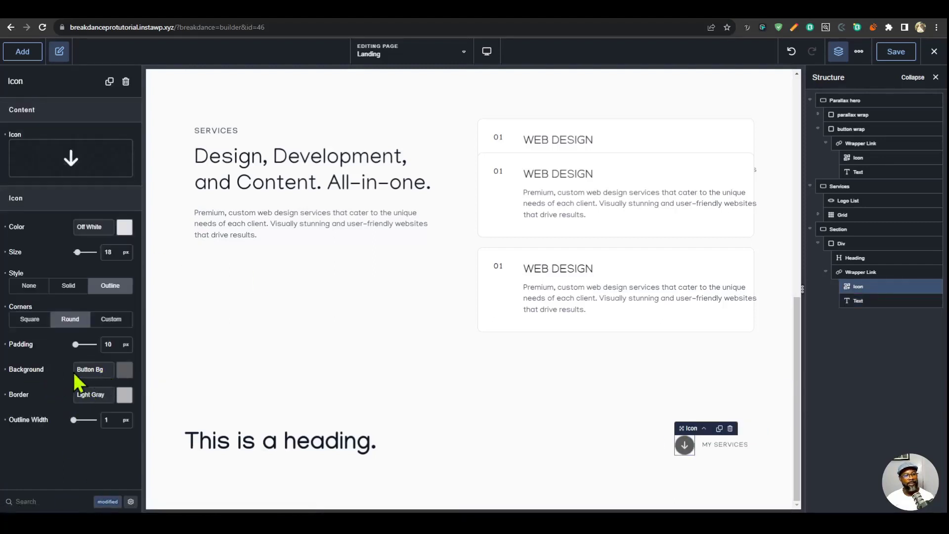
left_click(124, 378)
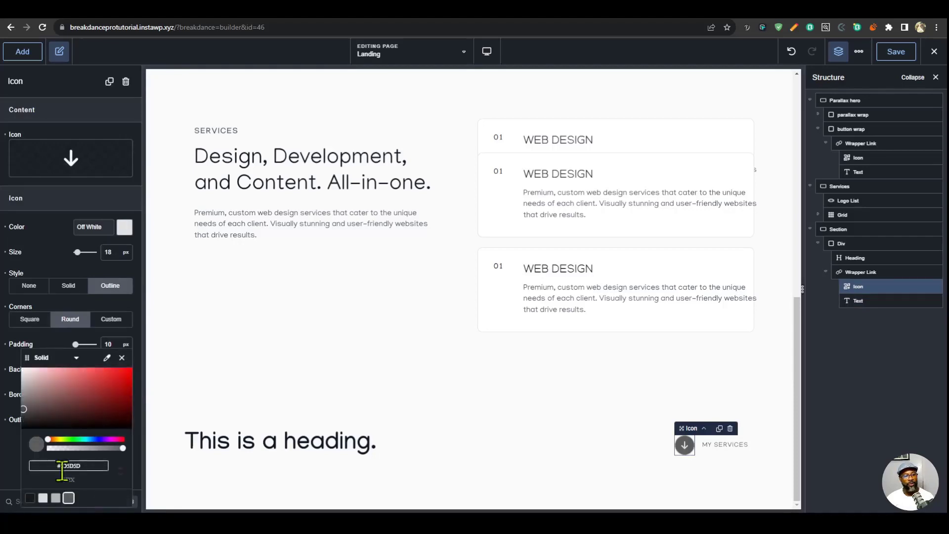
left_click(31, 500)
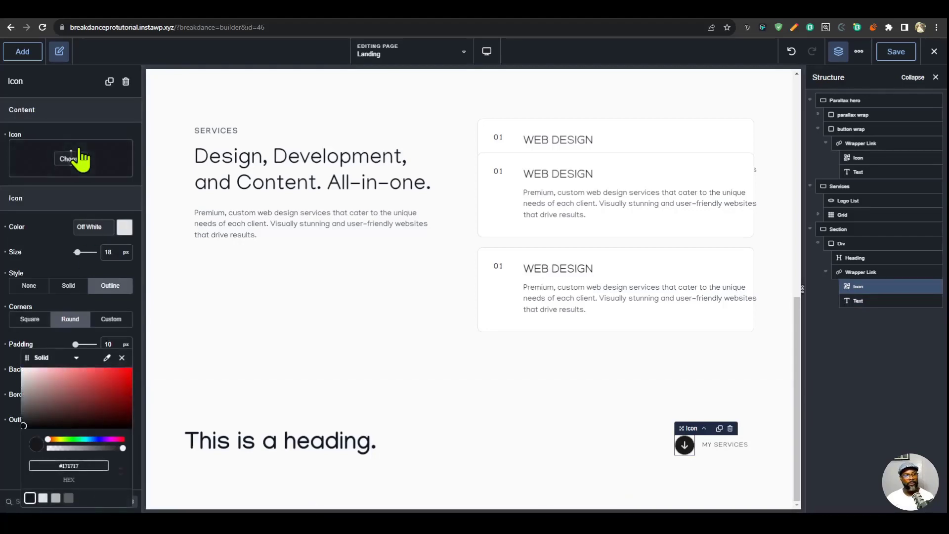
- Replace the link's down arrow with the thin up-right arrow from the icon library and save the page
left_click(80, 158)
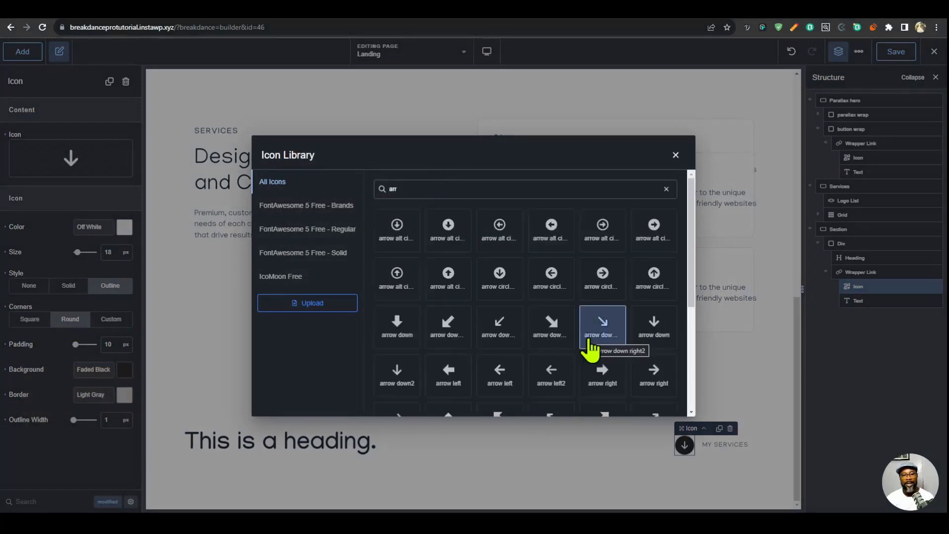
scroll(407, 356, "down", 1)
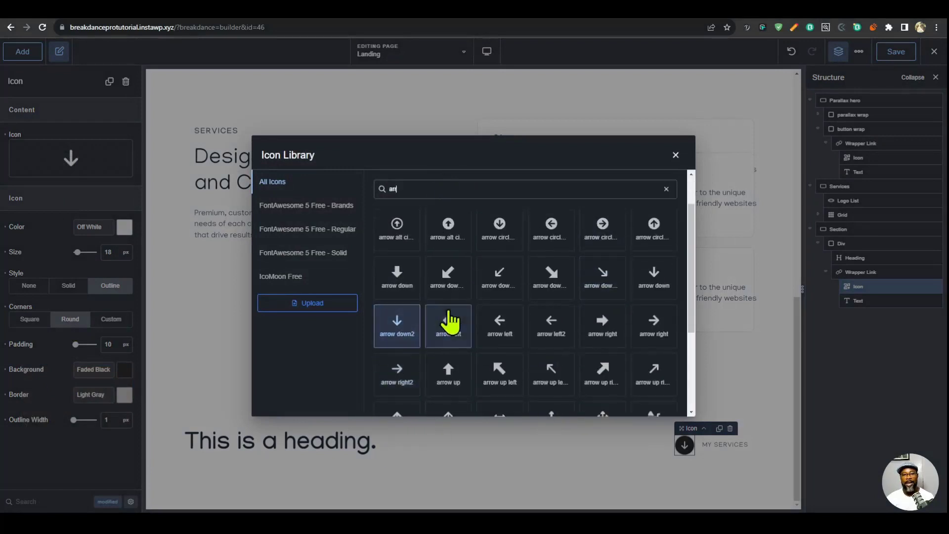
left_click(668, 380)
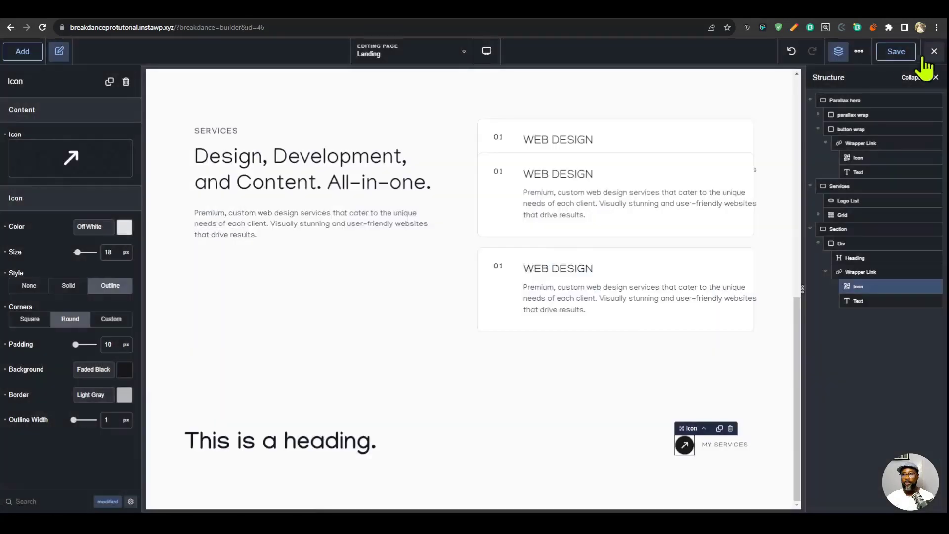
left_click(897, 53)
- Change the text next to the up-right arrow icon to See All
left_click(728, 447)
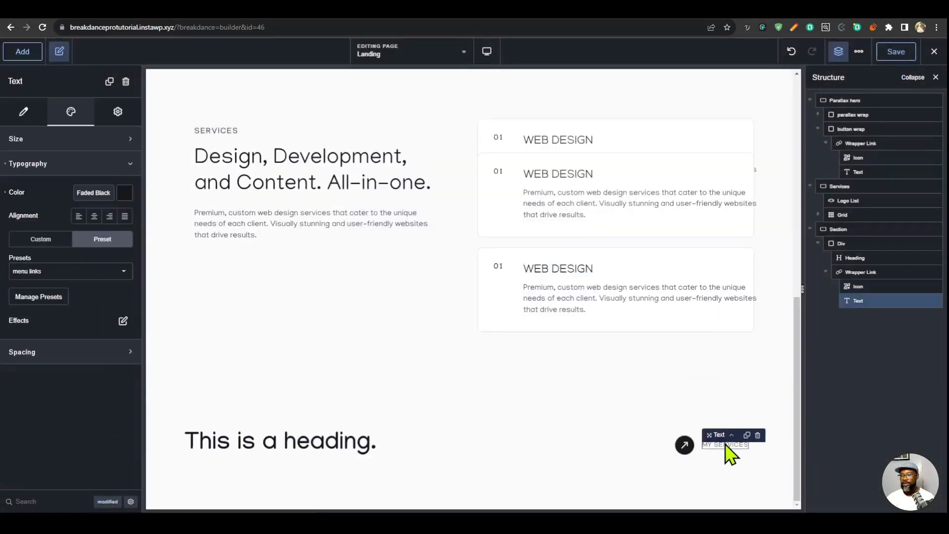
left_click(35, 119)
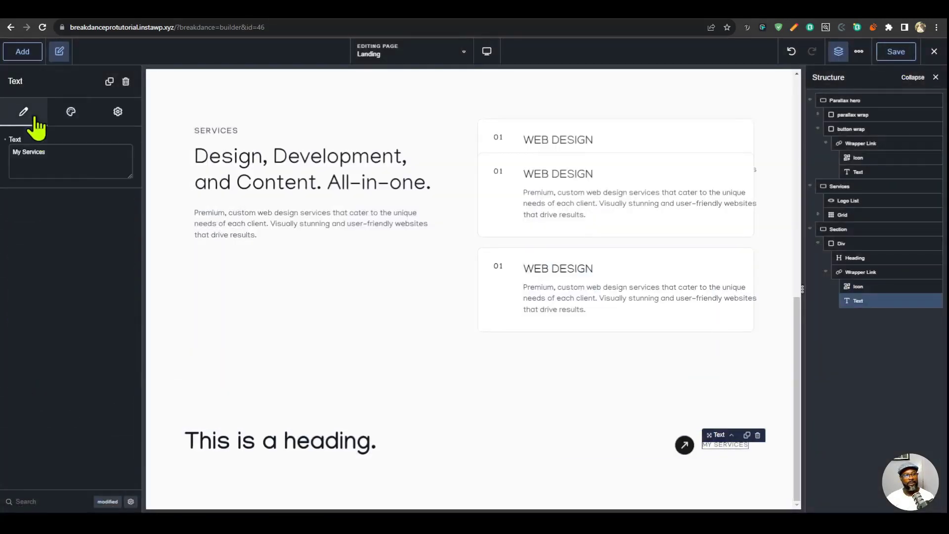
- Set the last section's heading tag to h2 and its text to Selected Works
left_click(315, 450)
left_click(124, 195)
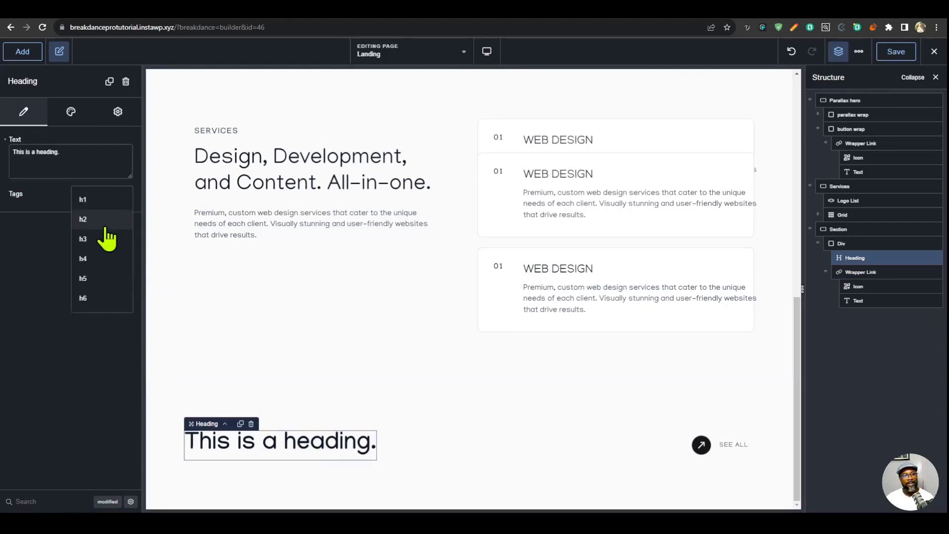
left_click(103, 218)
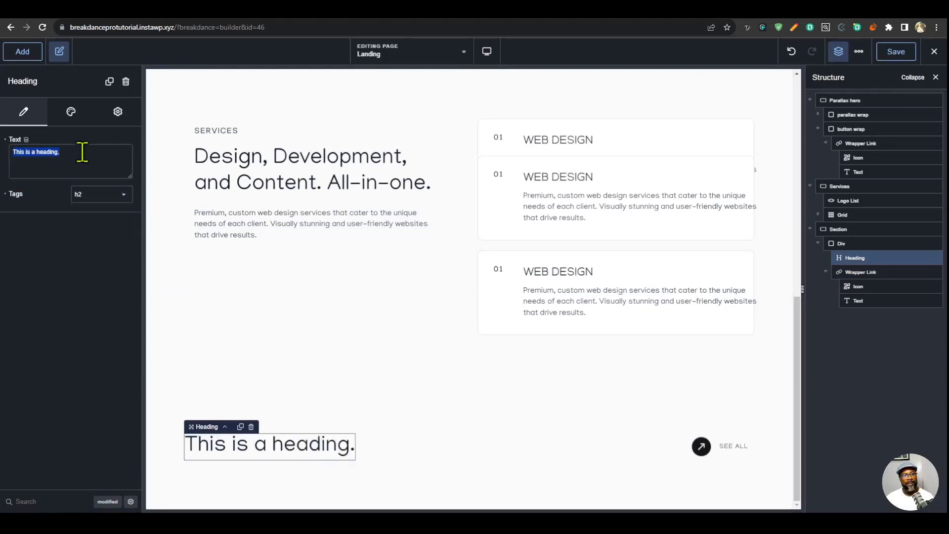
type("Selecte")
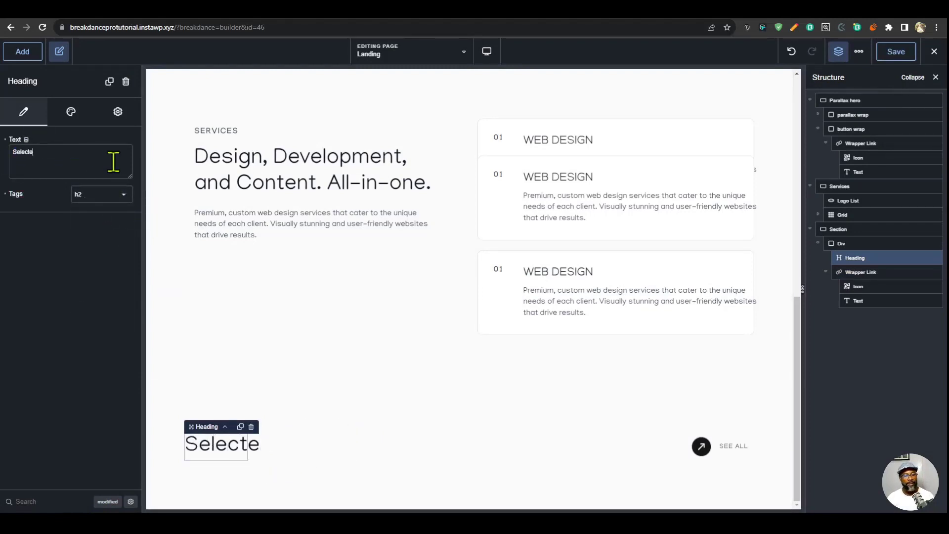
type("d Works")
- Rename the section containing the Selected Works heading as Works
double_click(889, 230)
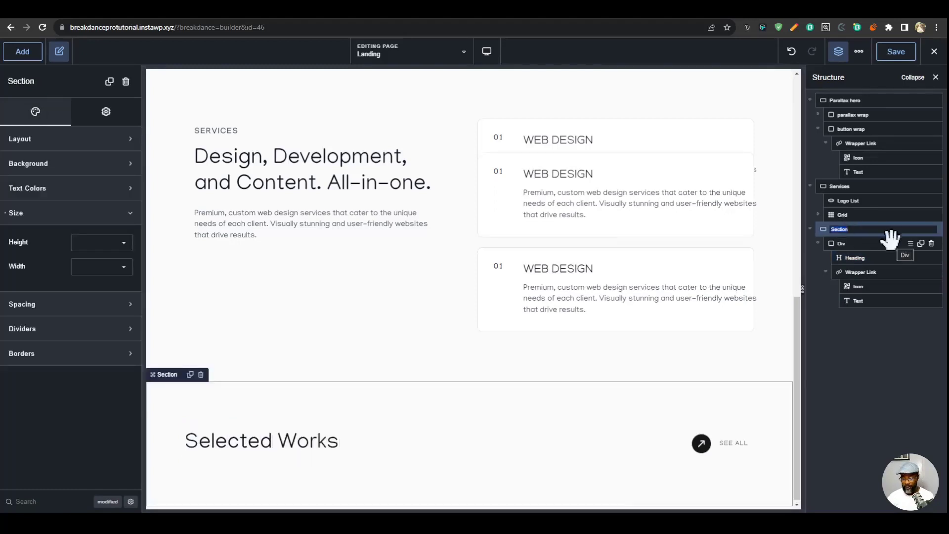
type("Works")
left_click(853, 216)
- Set the Works section's ID to work in its advanced settings
left_click(874, 226)
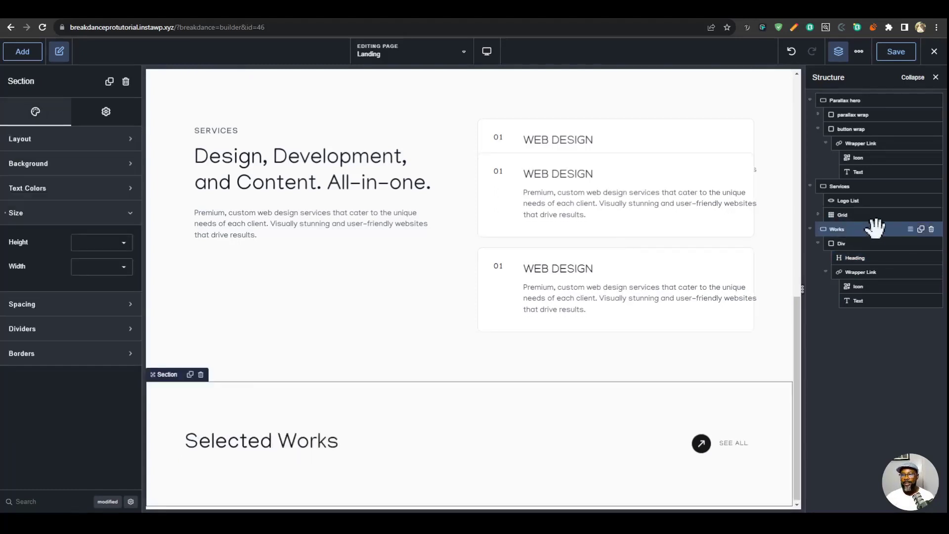
left_click(108, 111)
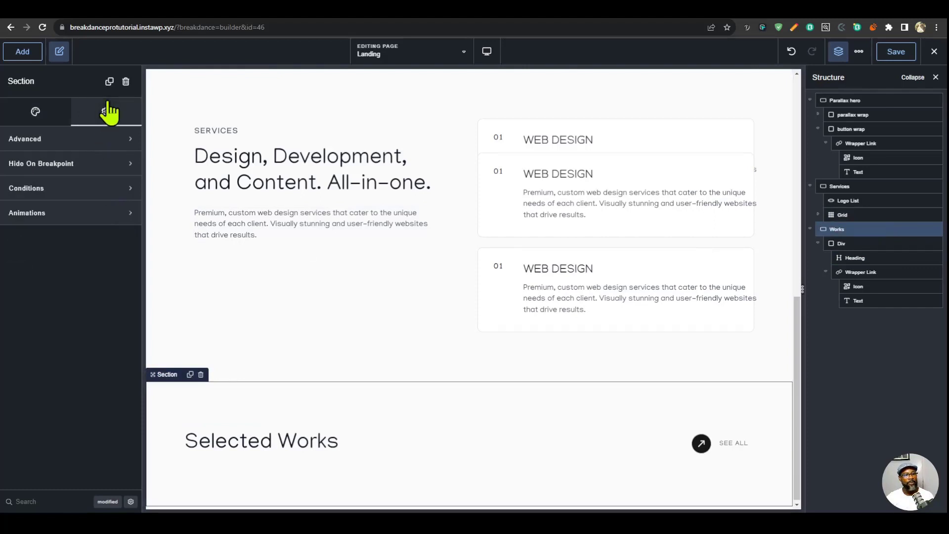
left_click(83, 140)
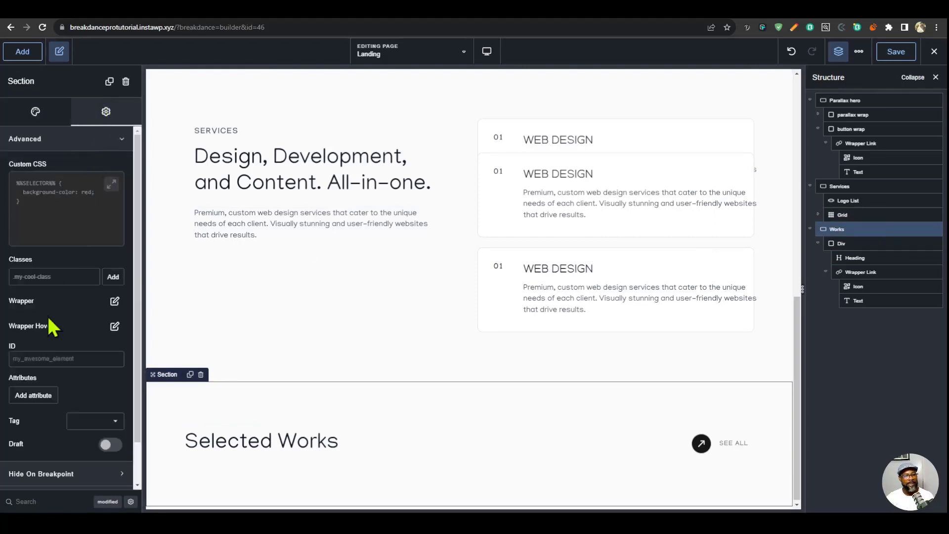
left_click(65, 359)
type("work")
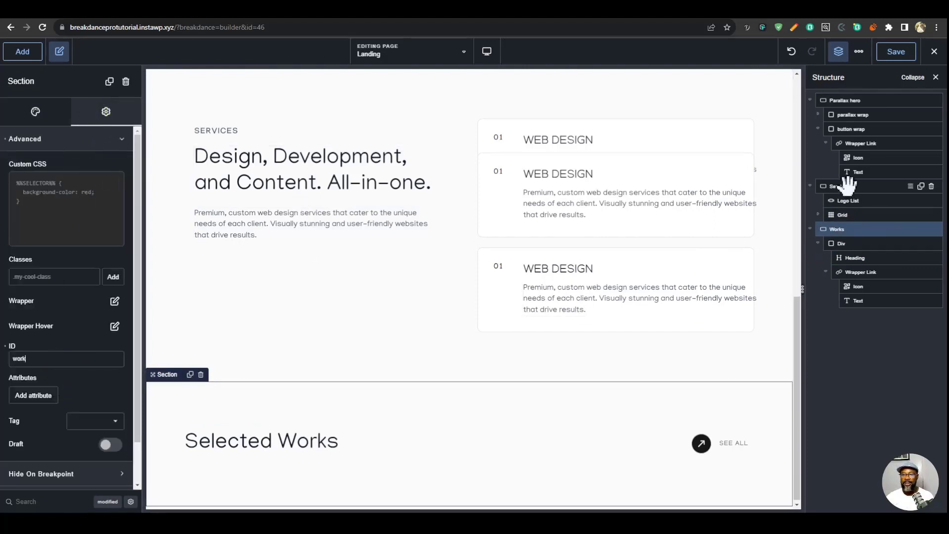
- Open the advanced settings of the Services section
left_click(846, 186)
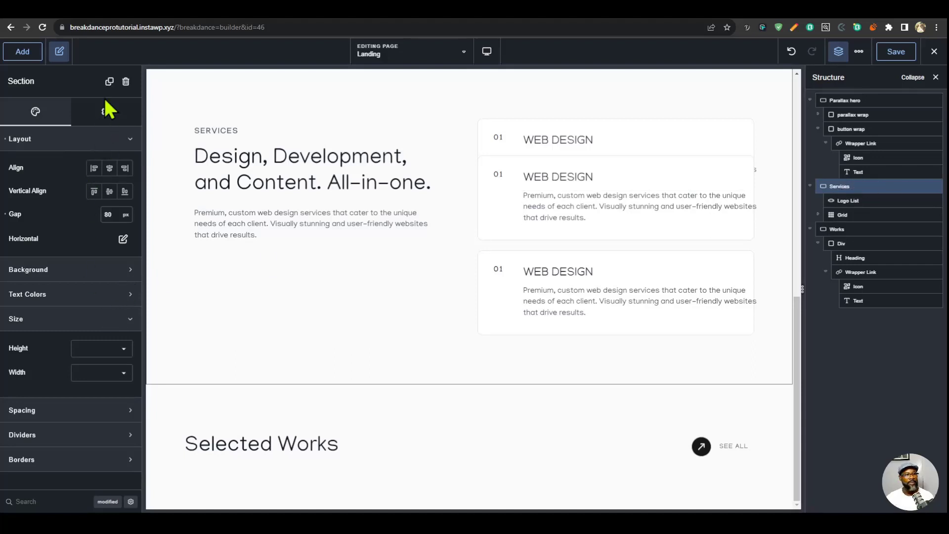
left_click(106, 113)
left_click(89, 140)
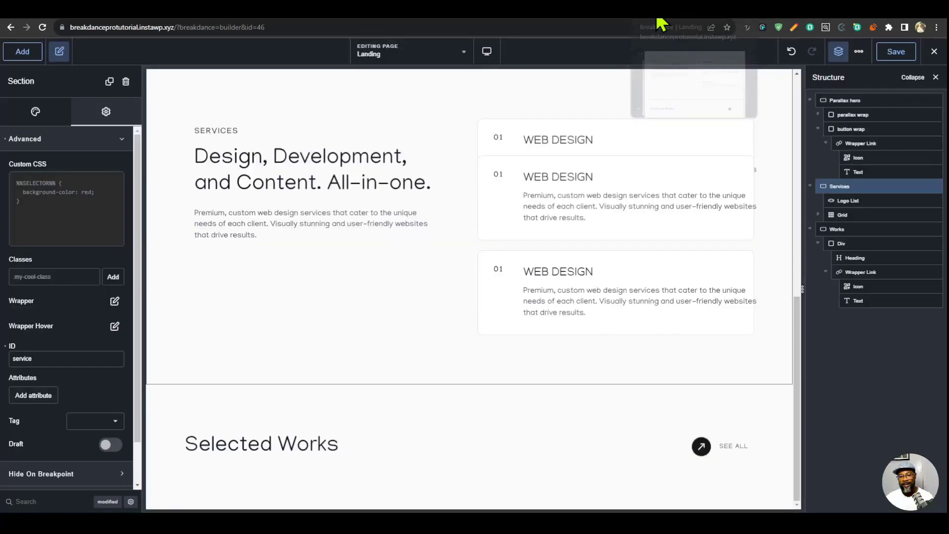
- Collapse the header div in the structure and add a new div below it in the Works section
left_click(826, 243)
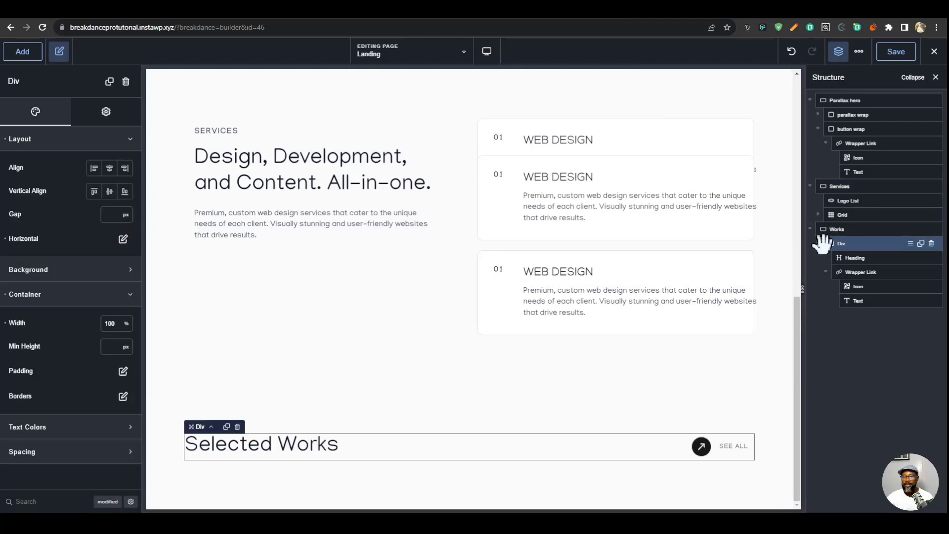
left_click(819, 245)
left_click(855, 227)
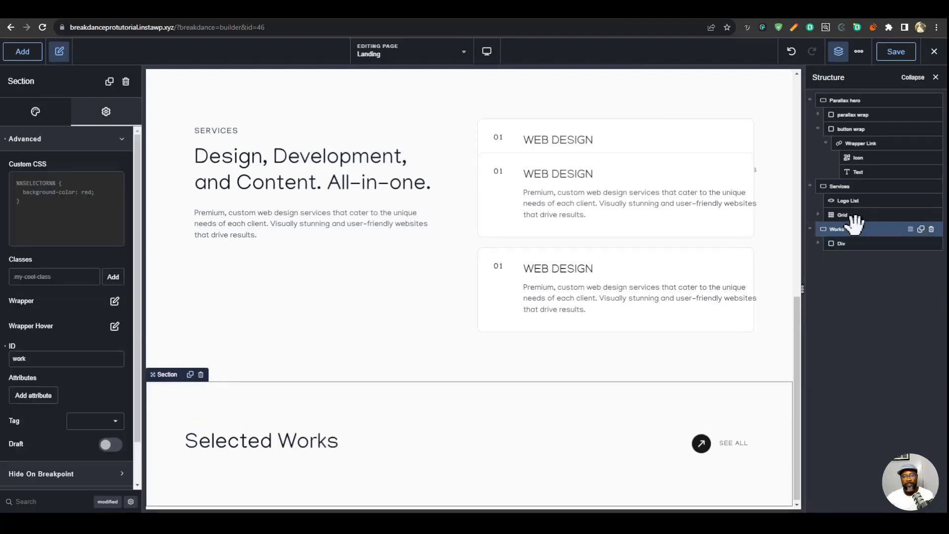
left_click(22, 52)
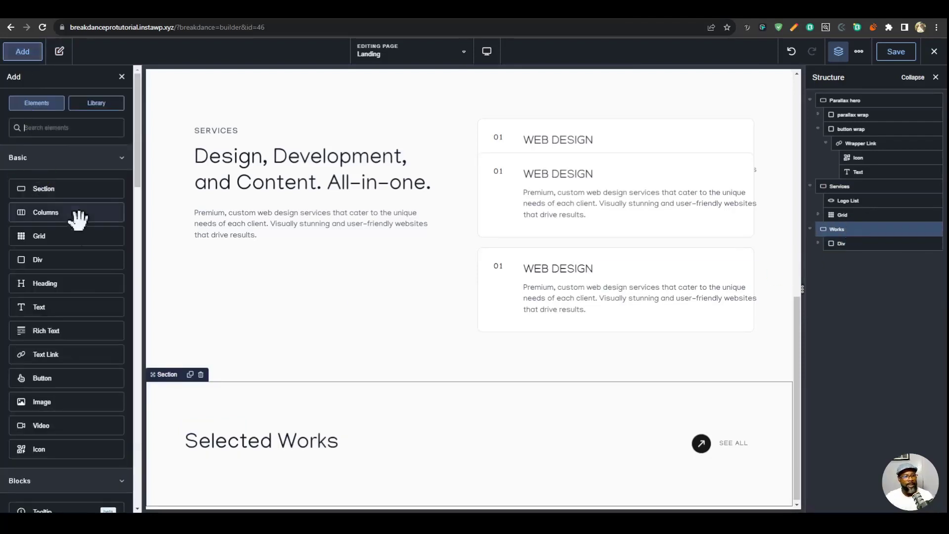
left_click(64, 258)
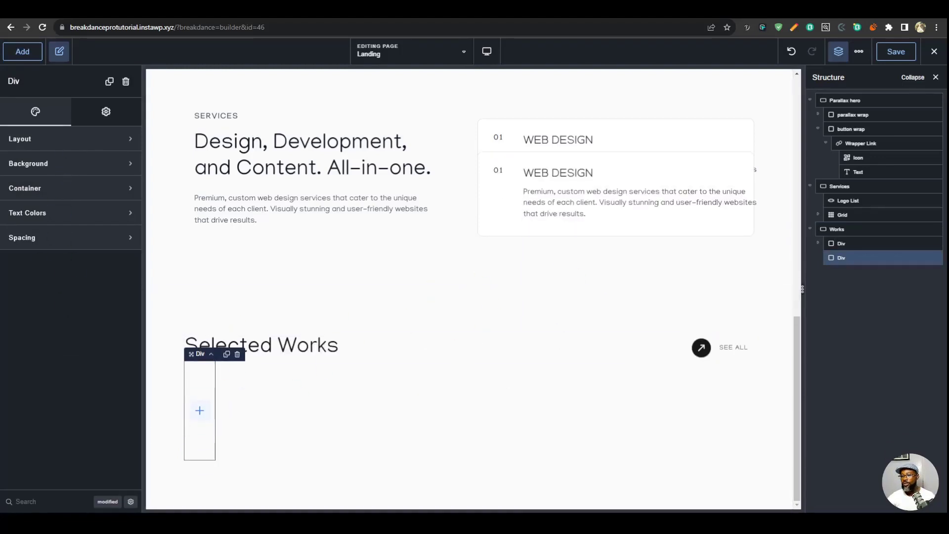
- Create the class work-card and assign it to the new div below the Selected Works header
left_click(101, 113)
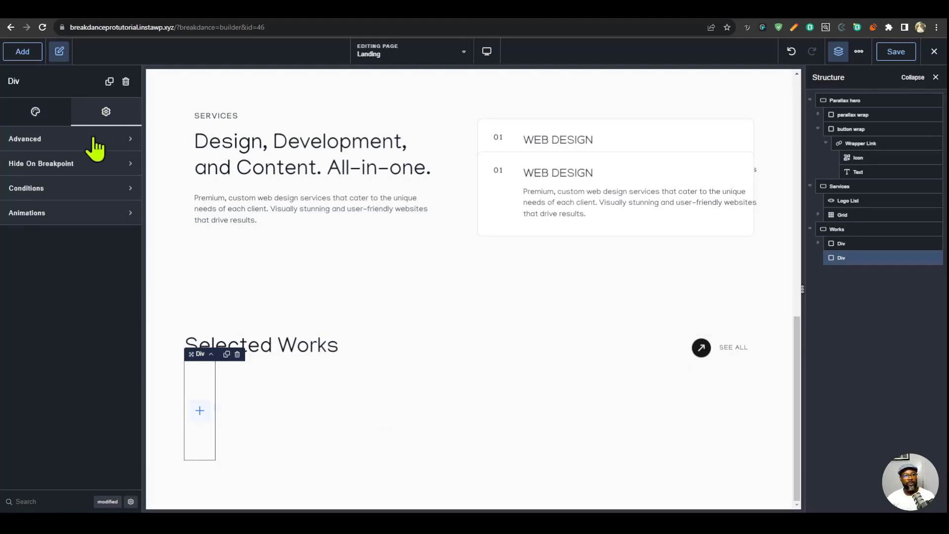
left_click(94, 139)
left_click(69, 272)
type("work")
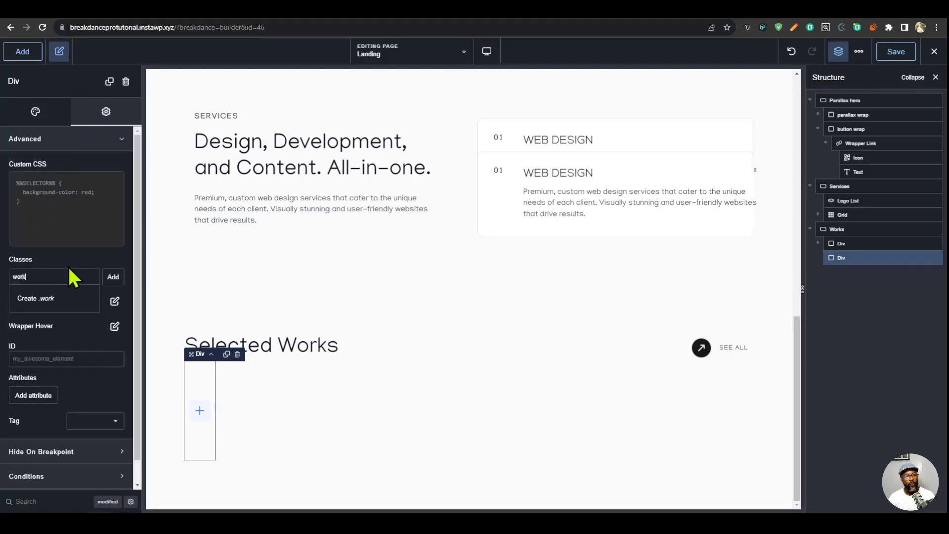
type("-card")
left_click(54, 300)
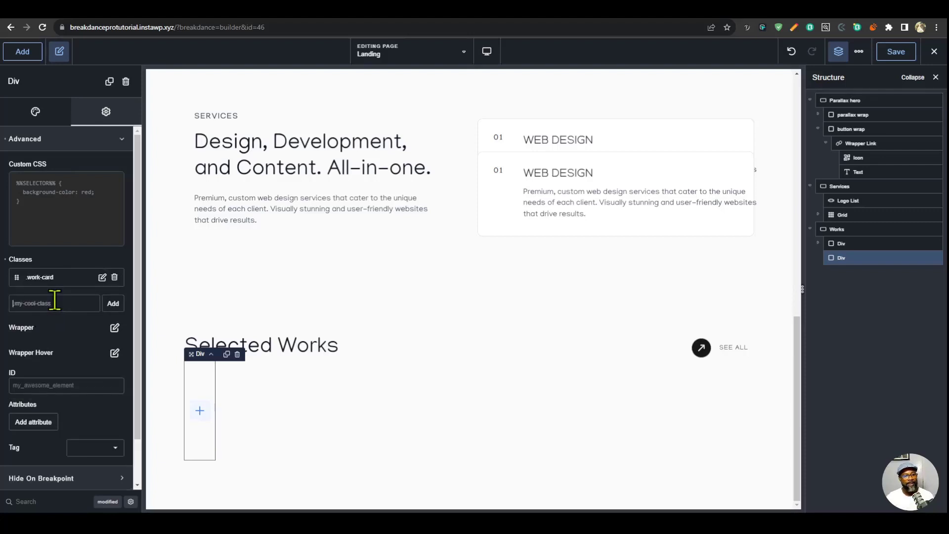
- Rename the div carrying the work-card class as work card
double_click(842, 257)
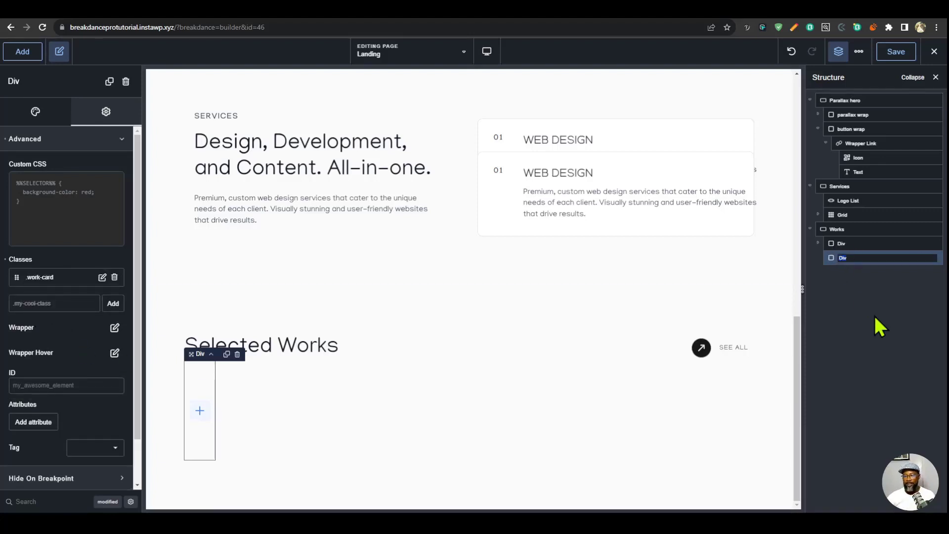
type("work card")
key("Return")
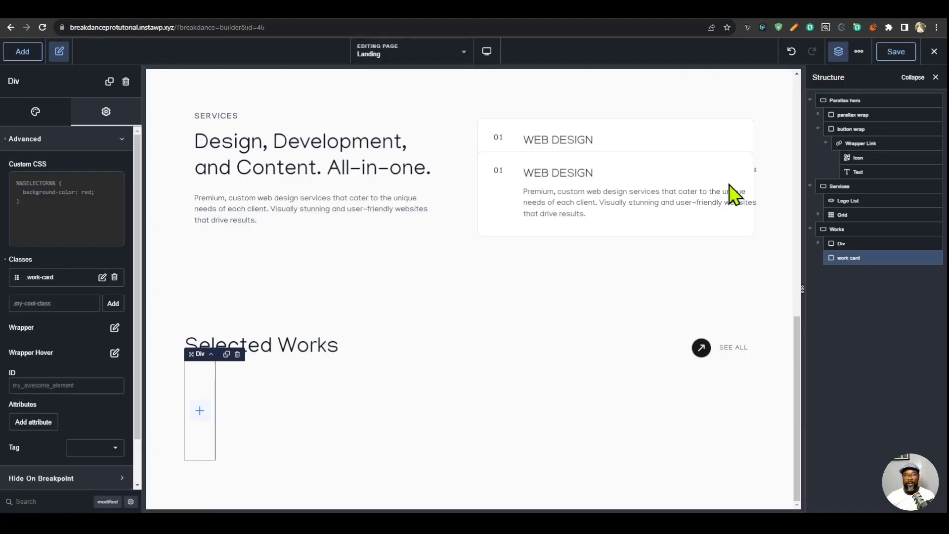
- Add a div inside the work card div and rename it image wrap
left_click(21, 52)
left_click_drag(69, 259, 199, 386)
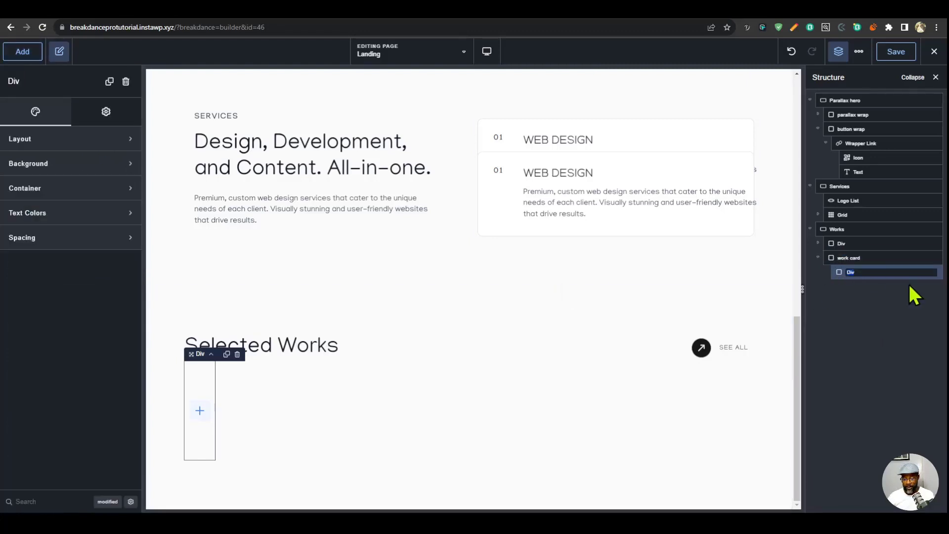
type("image wrap")
key("Return")
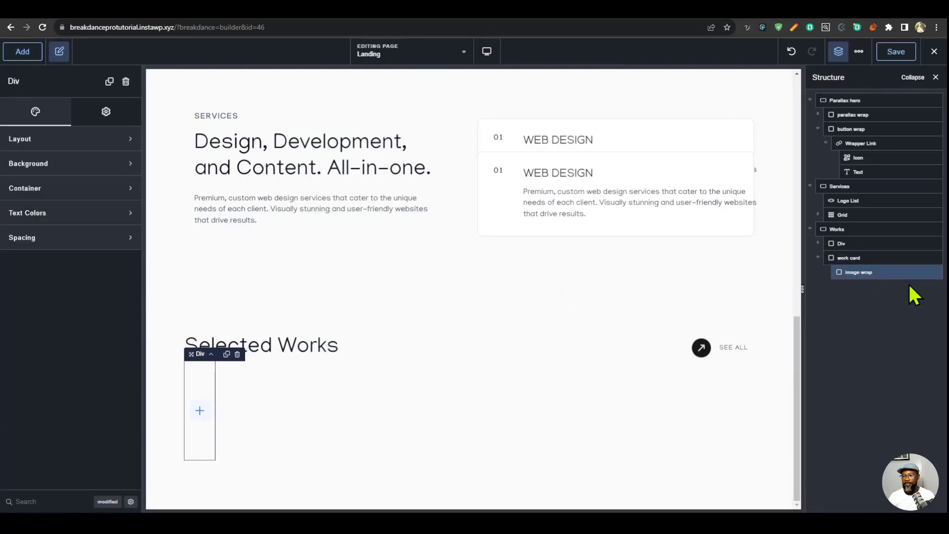
- Add a second div inside the work card div and rename it work content
left_click(849, 258)
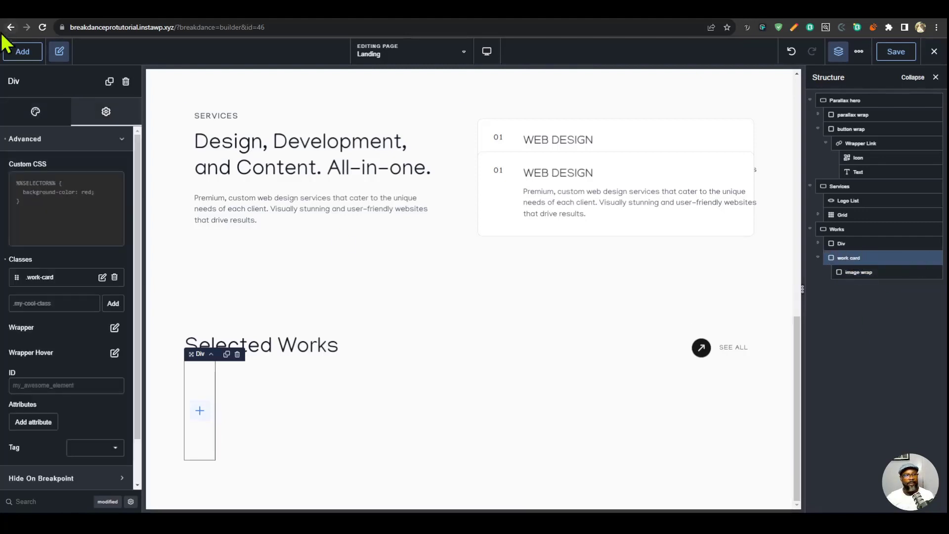
left_click(22, 52)
left_click(57, 260)
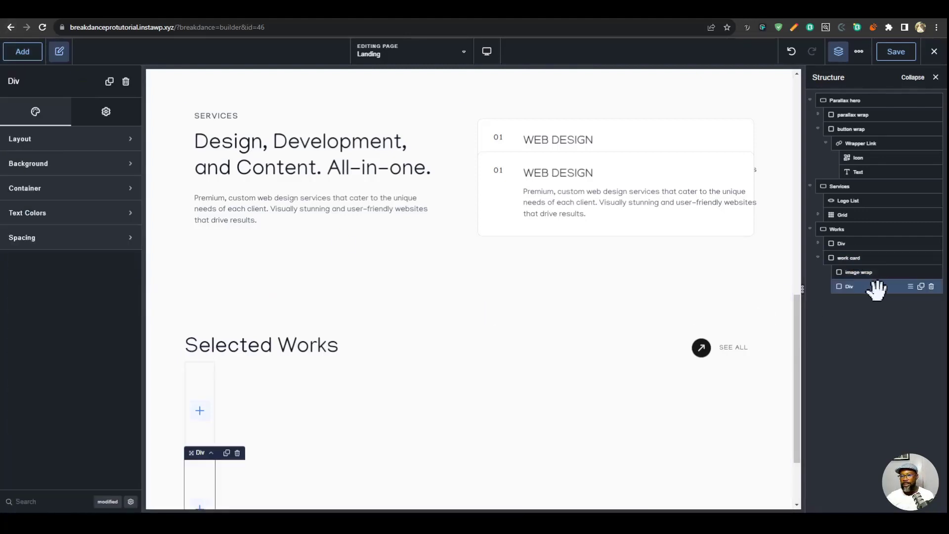
double_click(851, 287)
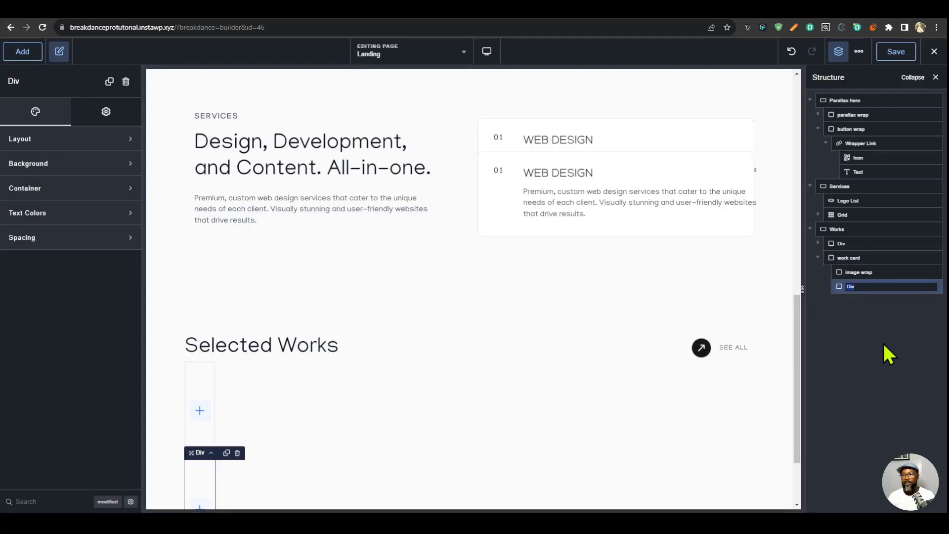
type("work content")
key("Return")
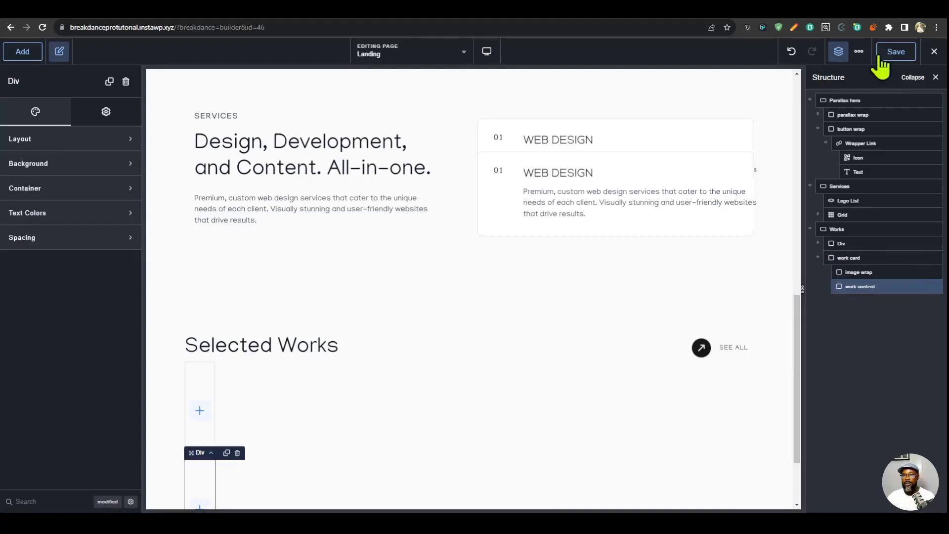
- Open the work-card class in the selectors for editing and set its width to 100%
left_click(858, 52)
left_click(870, 95)
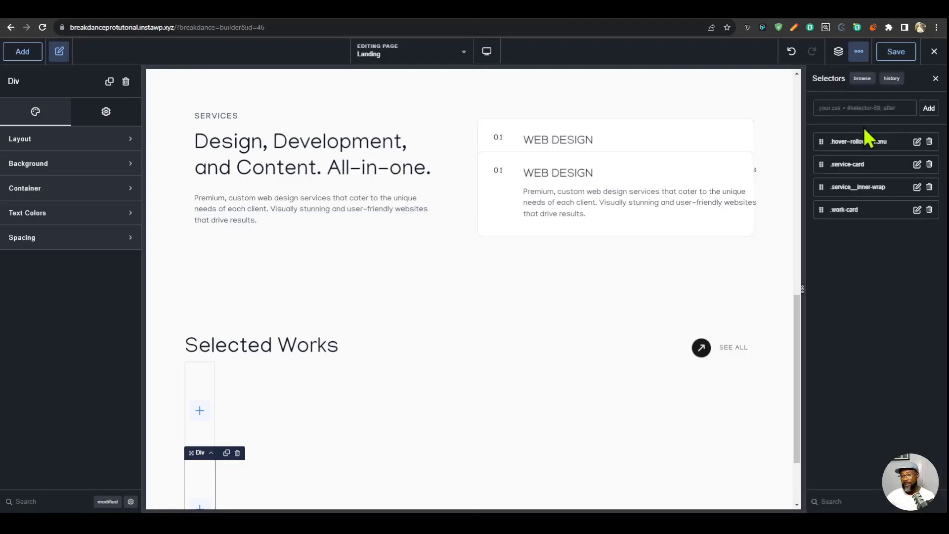
left_click(849, 213)
left_click(839, 190)
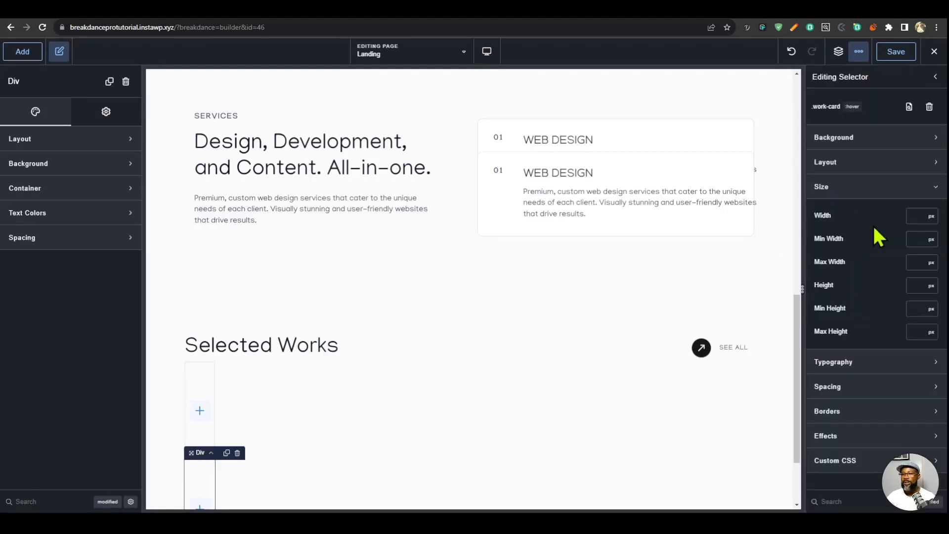
left_click(912, 216)
type("100")
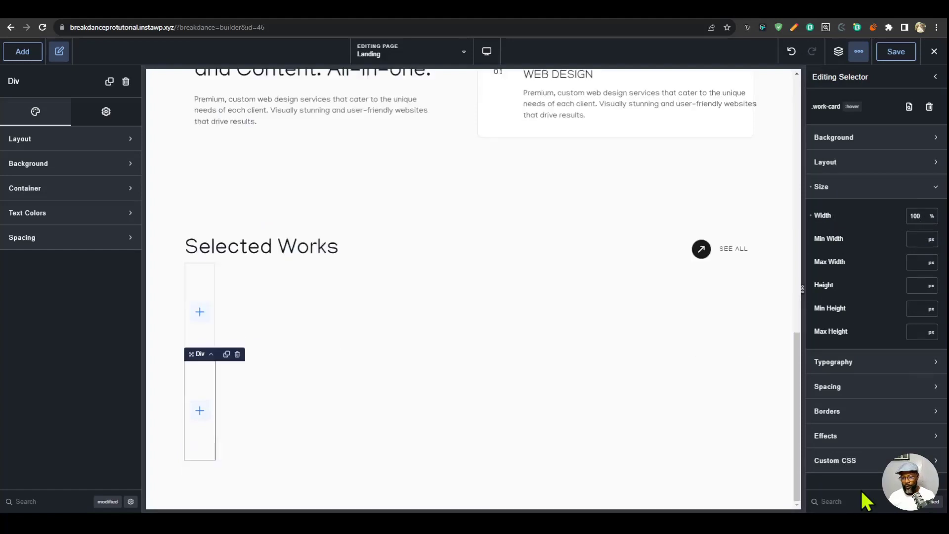
- Set the work-card class's overflow to hidden and its border radius to 20 px
type("over")
left_click(906, 218)
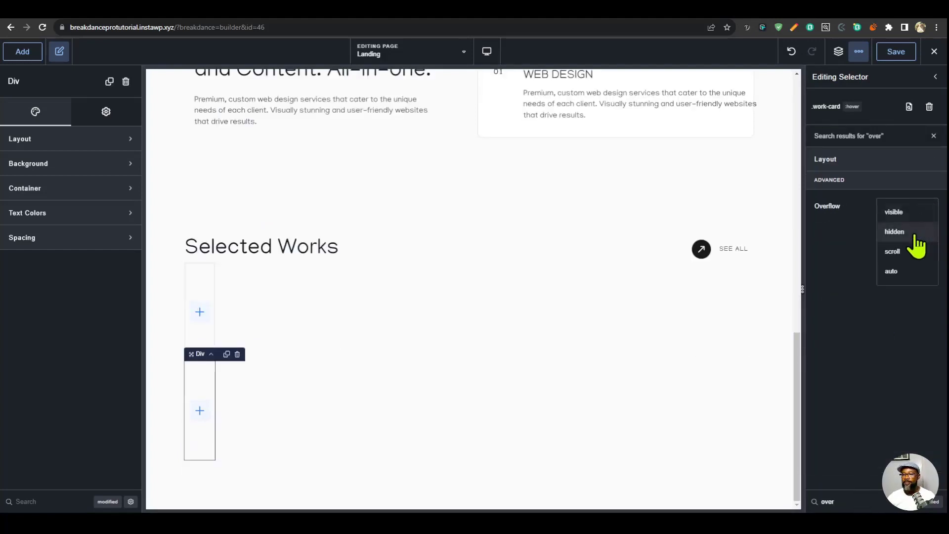
left_click(911, 233)
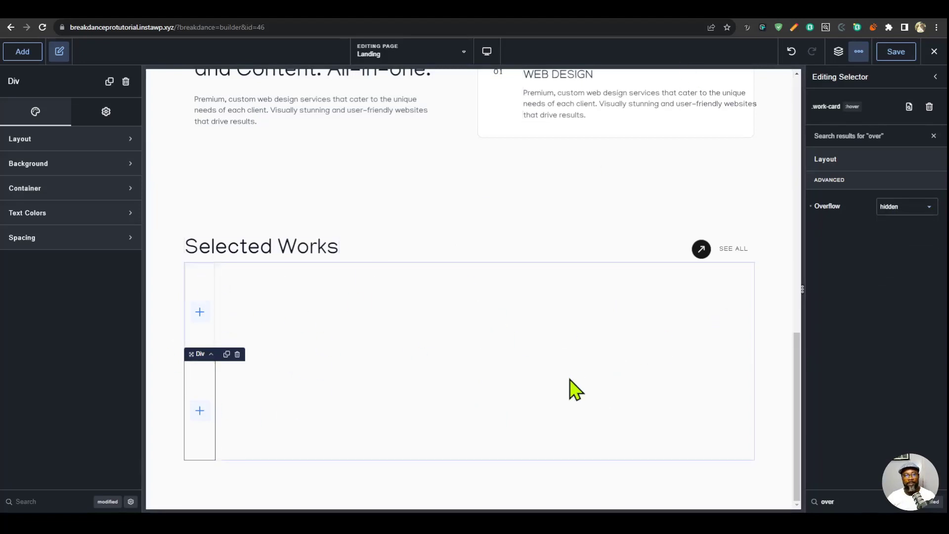
type("bord")
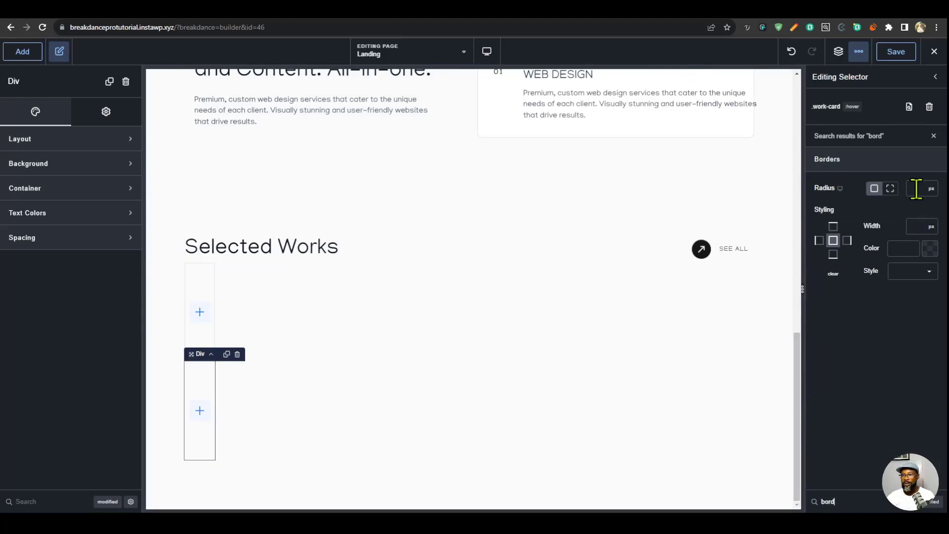
type("20")
left_click(898, 502)
- Try a light pink background colour, #F5EAEA, on the work-card class and clear it again
left_click(870, 138)
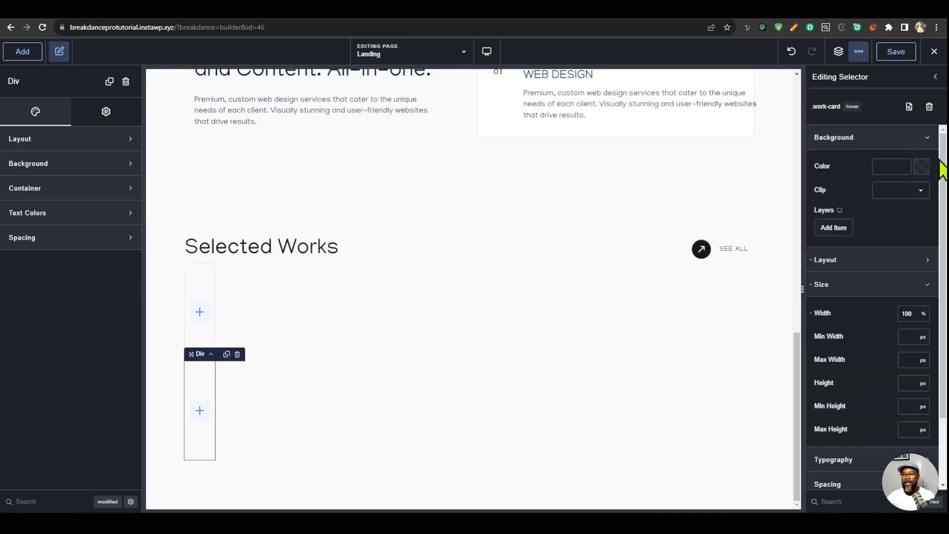
left_click(921, 166)
left_click(831, 211)
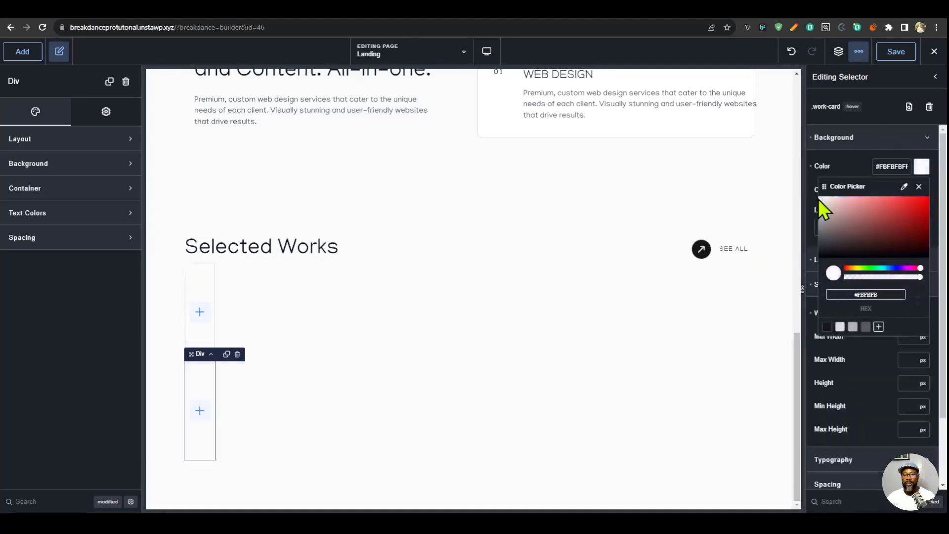
left_click_drag(818, 200, 824, 200)
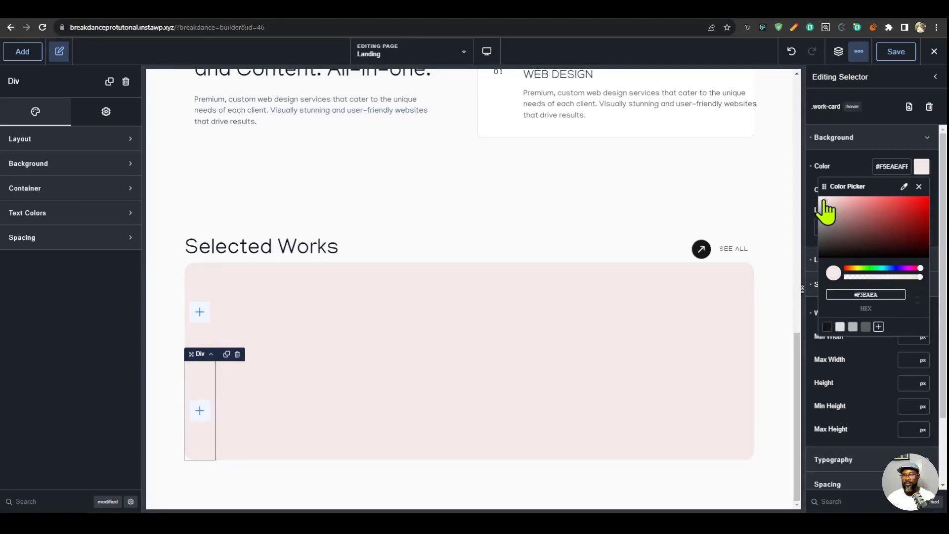
left_click(811, 166)
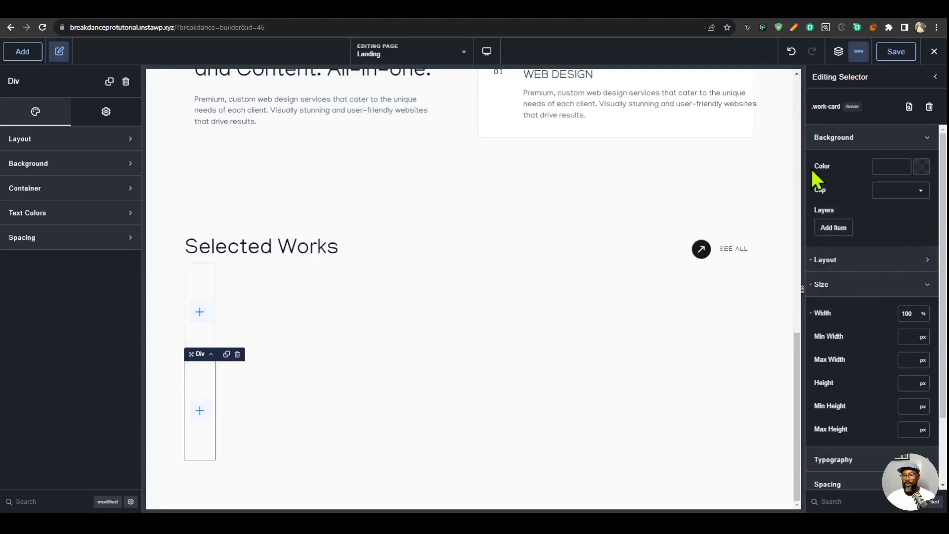
left_click(868, 138)
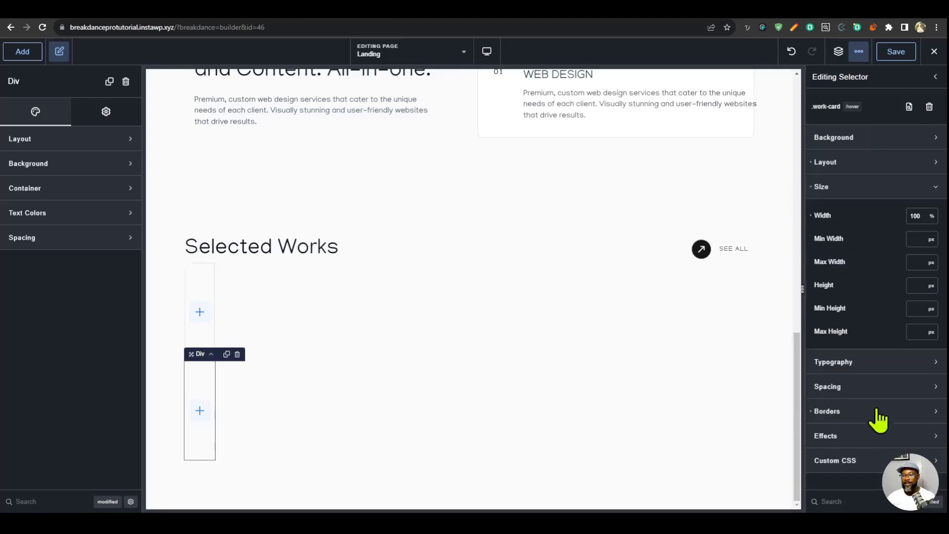
- Give the work-card class 32 px padding on all sides and replace it with the copied value in custom units
left_click(873, 386)
scroll(827, 435, "down", 4)
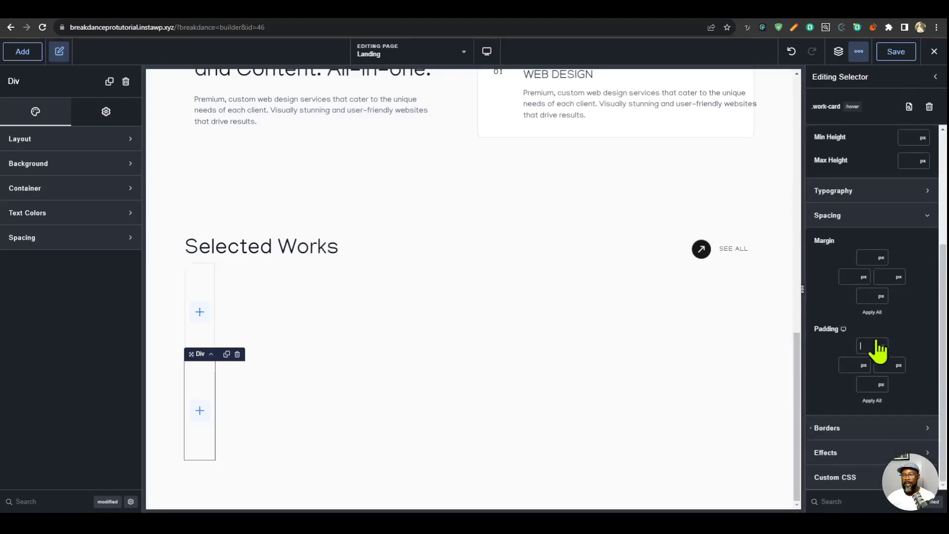
left_click(879, 338)
type("32")
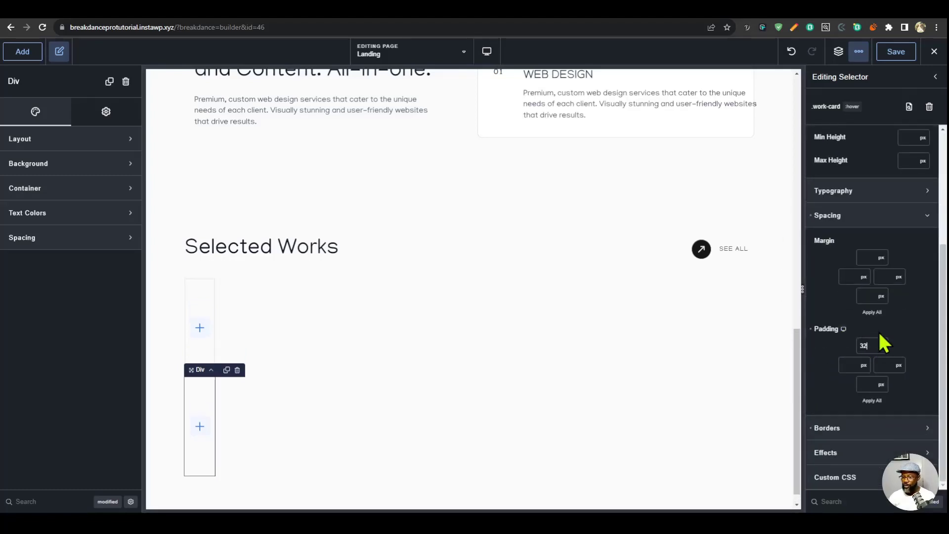
left_click(873, 401)
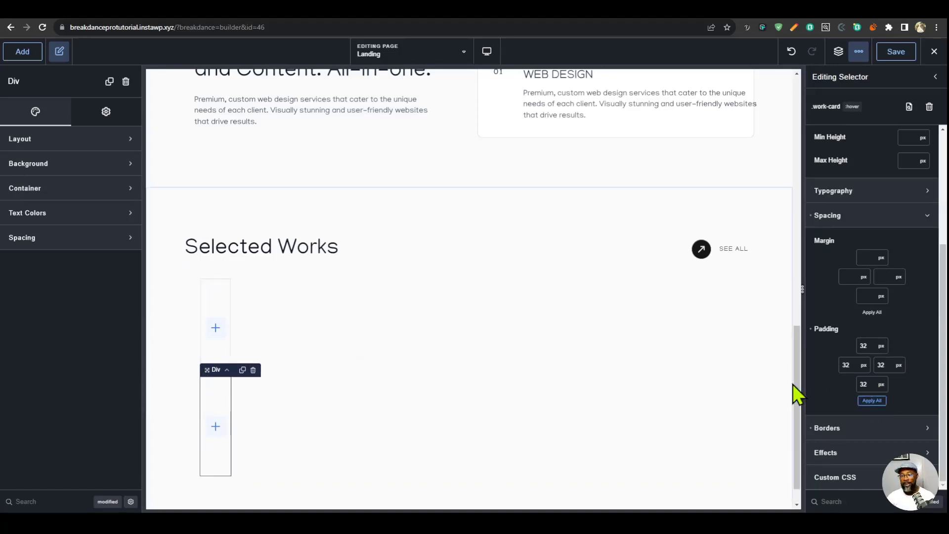
left_click(886, 493)
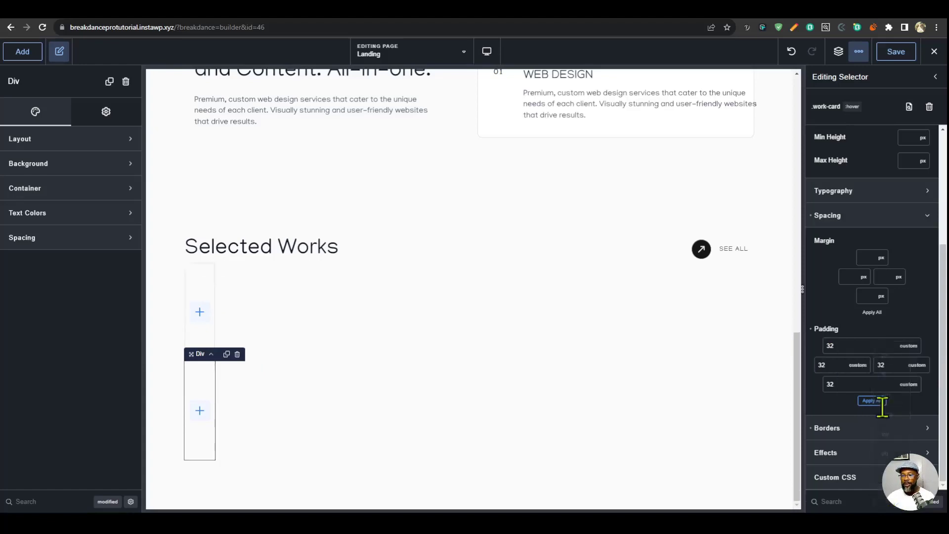
key("ctrl+v")
- Set the work-card class's minimum height to 90 vh
left_click(859, 213)
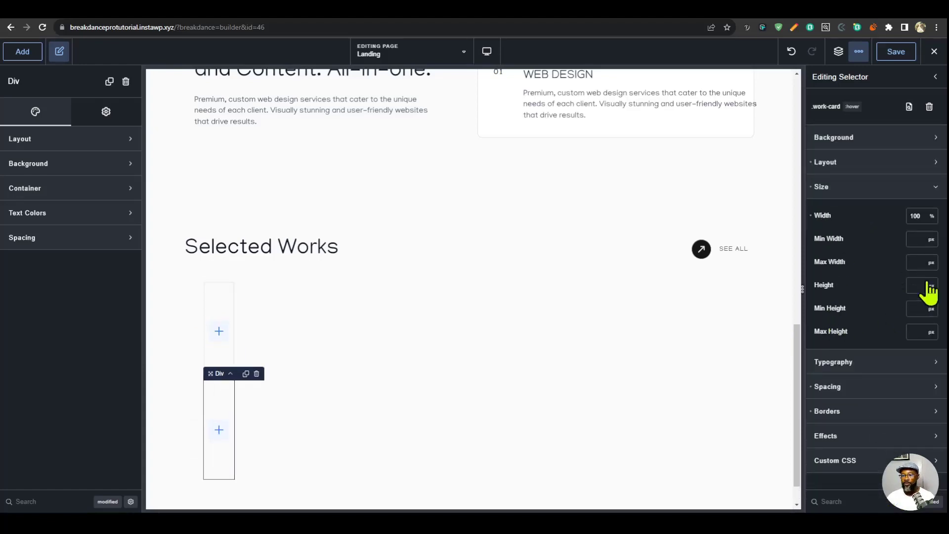
left_click(927, 310)
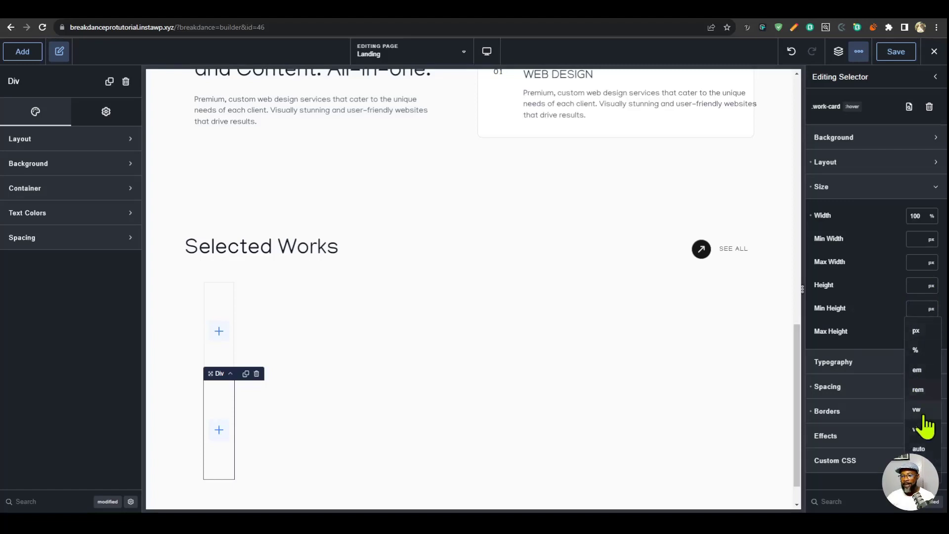
left_click(917, 428)
left_click(907, 309)
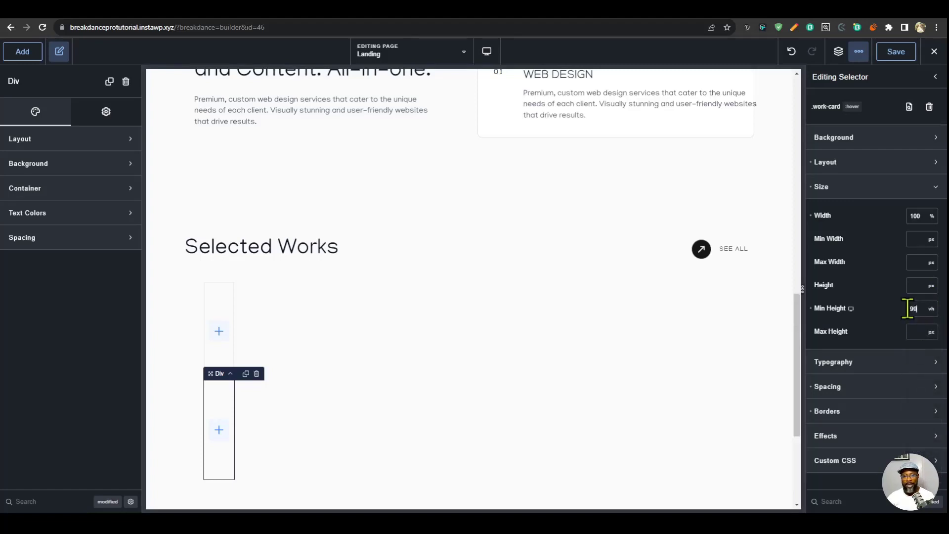
type("90")
- Set the work-card class's display to flex and its flex direction to row
left_click(865, 165)
left_click(881, 198)
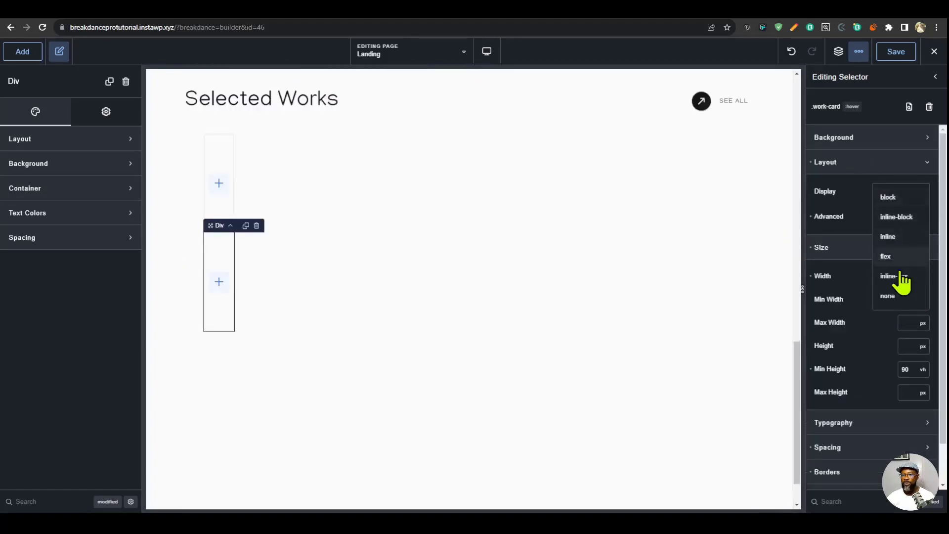
left_click(907, 256)
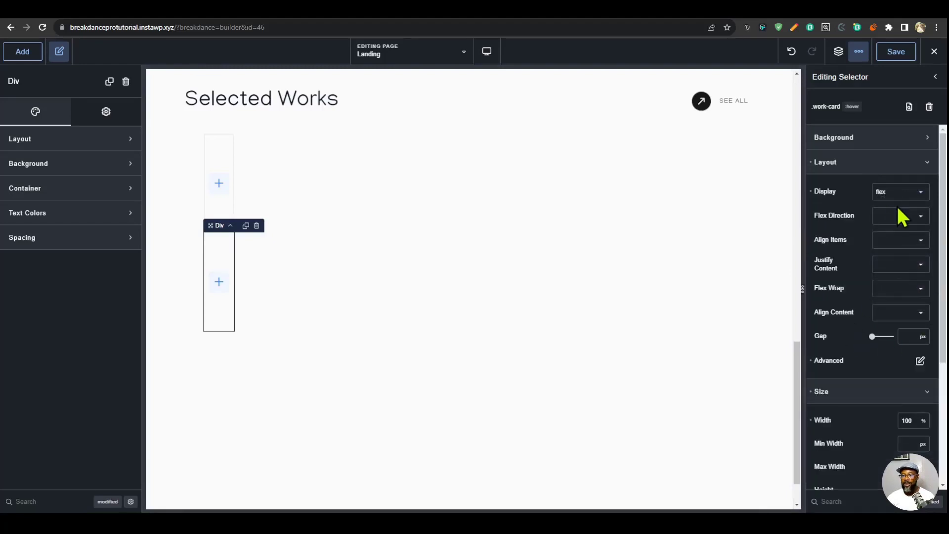
left_click(906, 223)
left_click(897, 227)
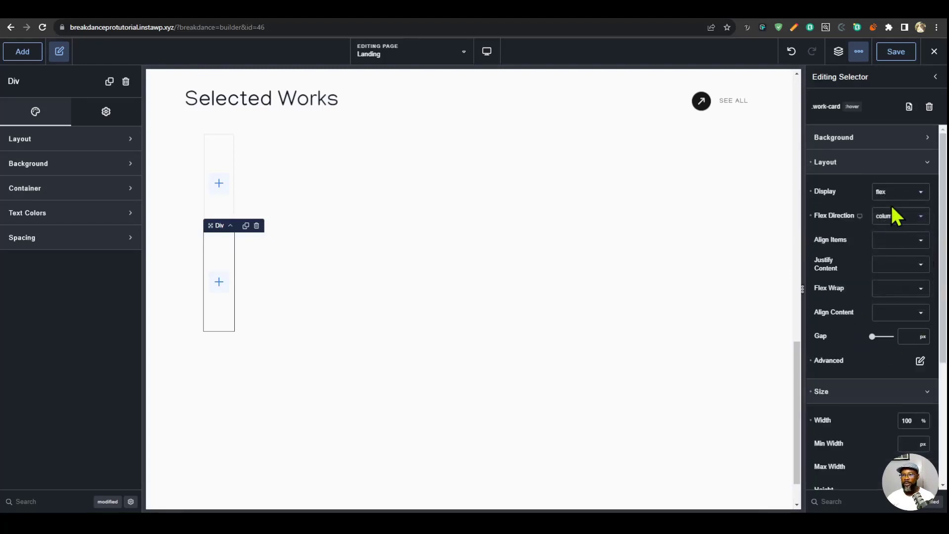
left_click(899, 222)
left_click(896, 240)
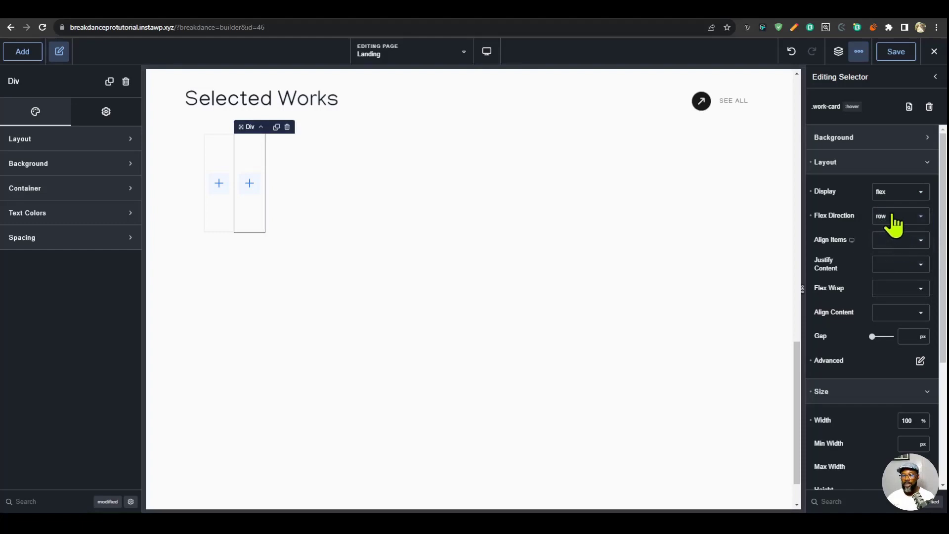
- Set the work-card class's Align Items to flex-end and Justify Content to flex-start, and save the page
left_click(907, 243)
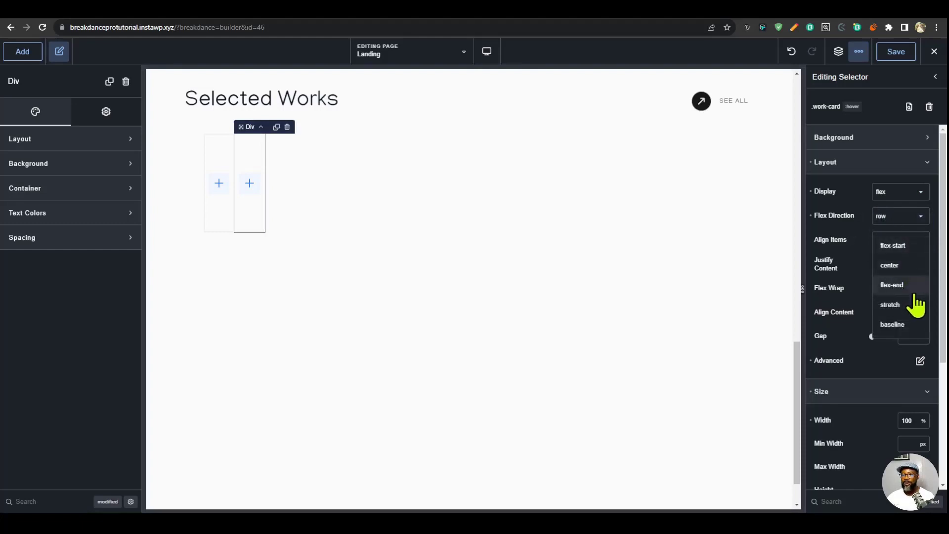
left_click(895, 286)
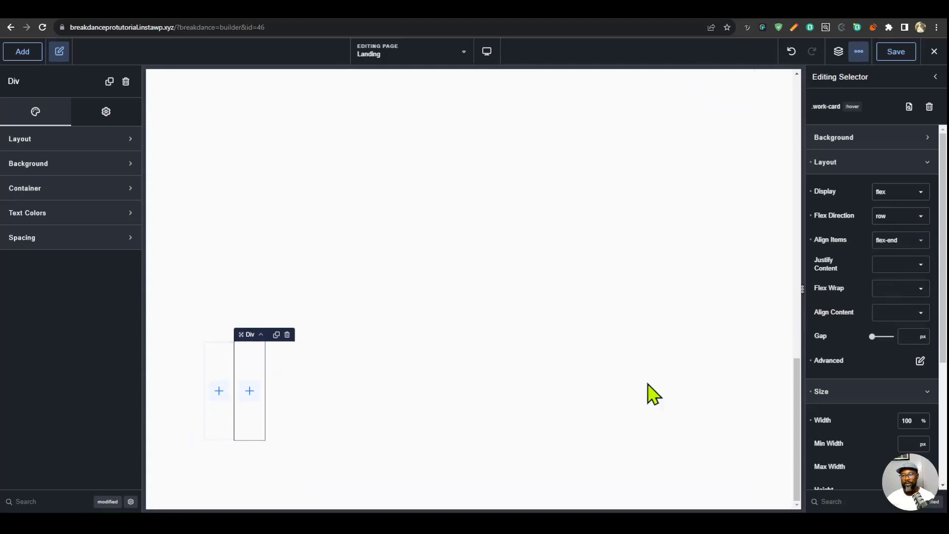
left_click(901, 267)
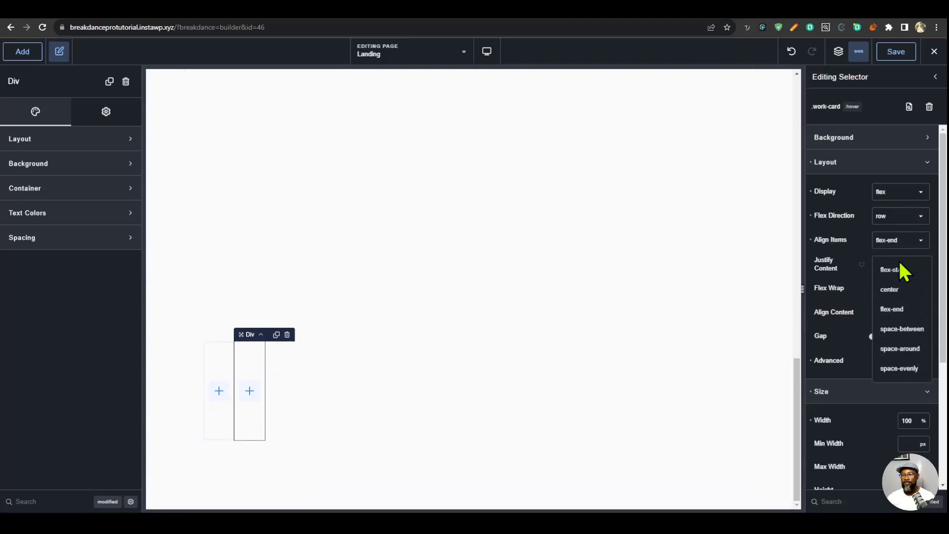
left_click(897, 309)
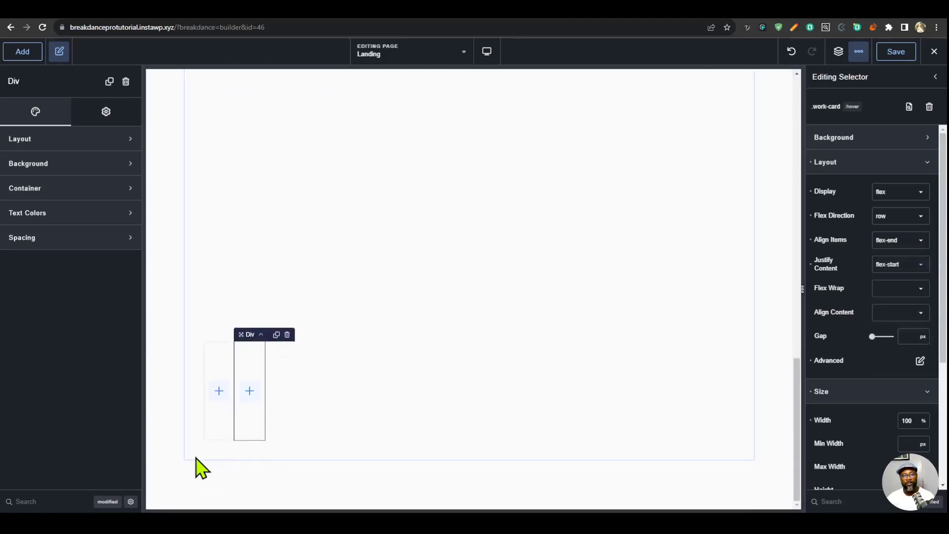
left_click(894, 55)
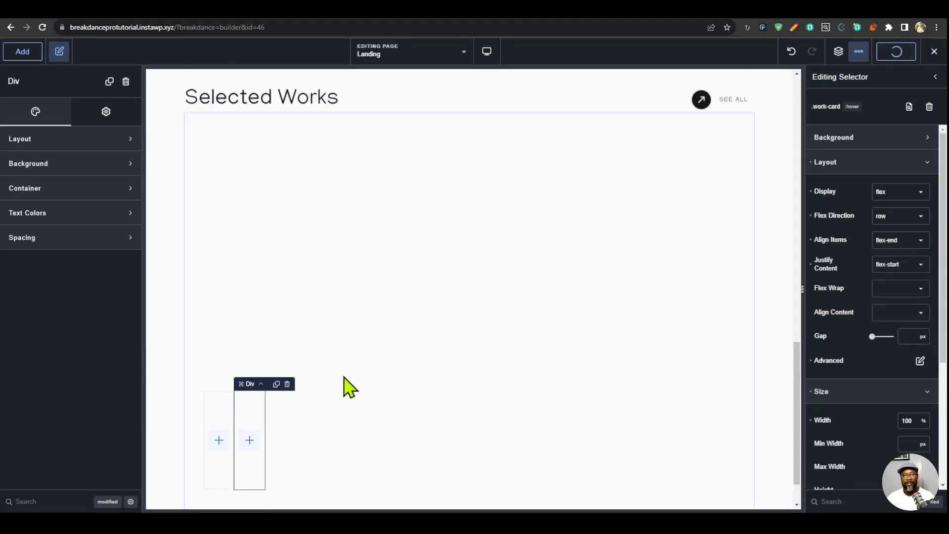
- Create the class work-card__img-wrap on the image wrap div inside the work card
left_click(836, 51)
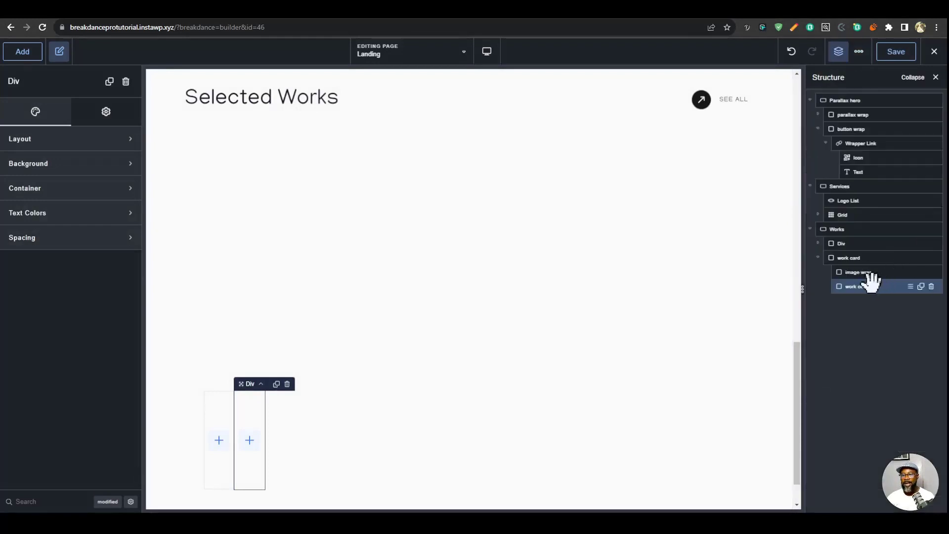
left_click(855, 272)
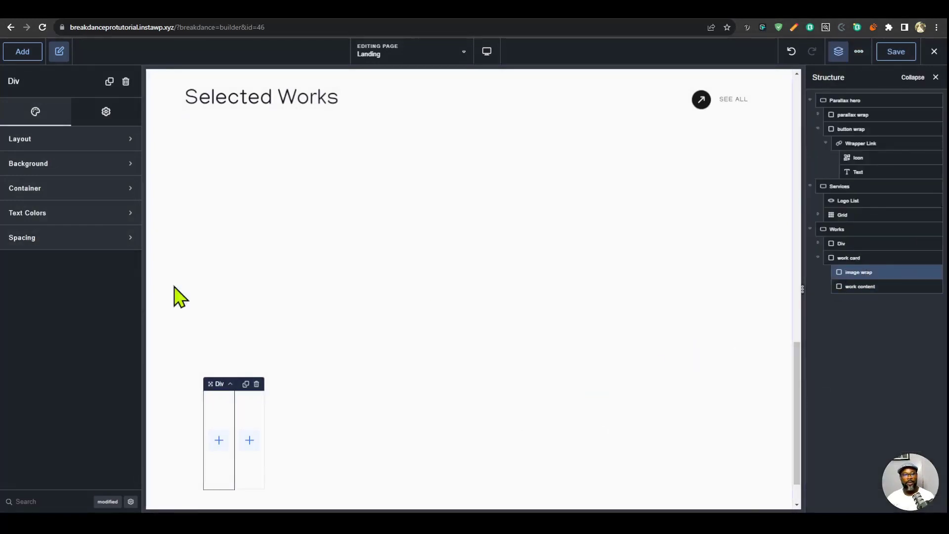
left_click(100, 119)
left_click(100, 136)
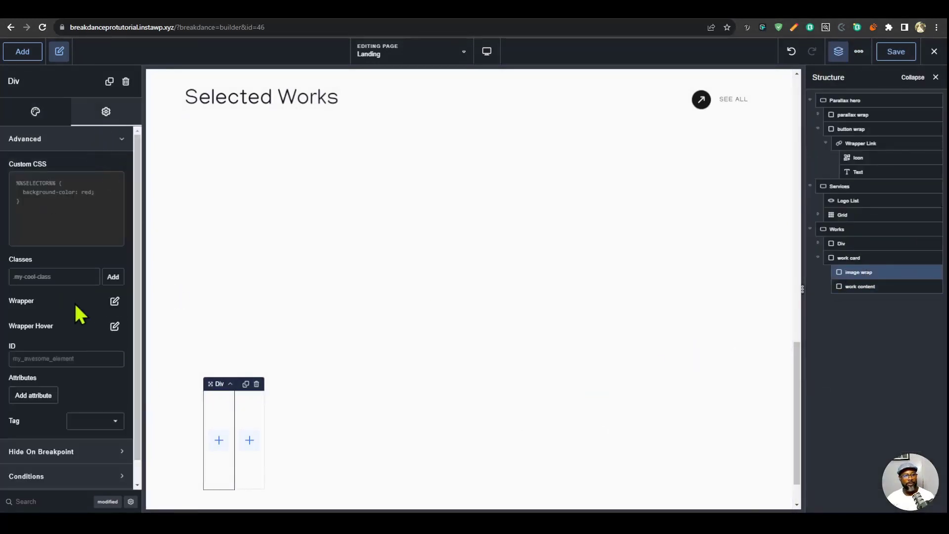
left_click(69, 278)
type("work")
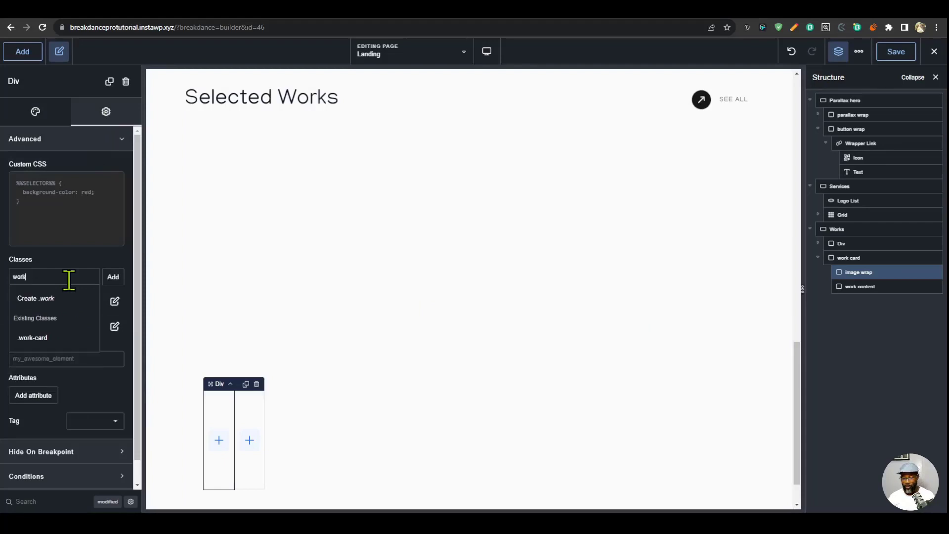
type("-card__img-w")
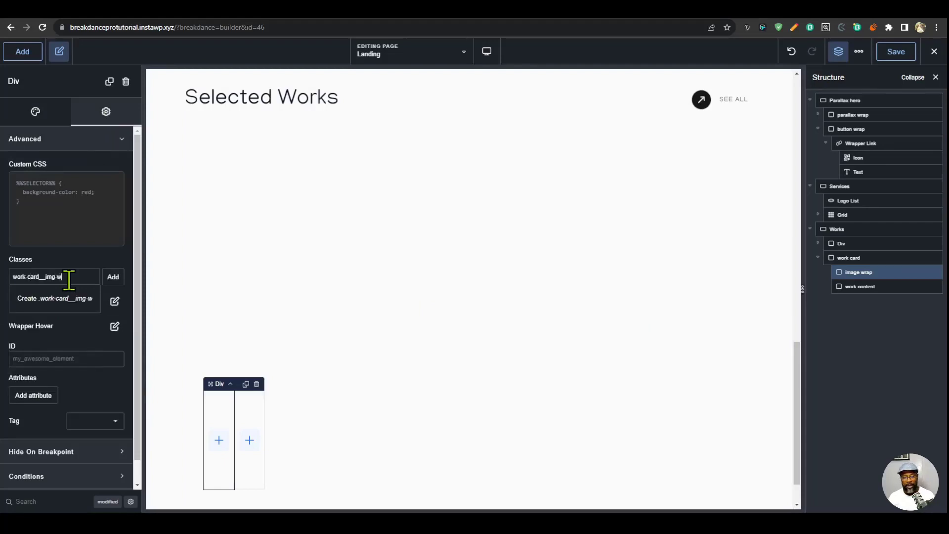
type("rap")
left_click(77, 303)
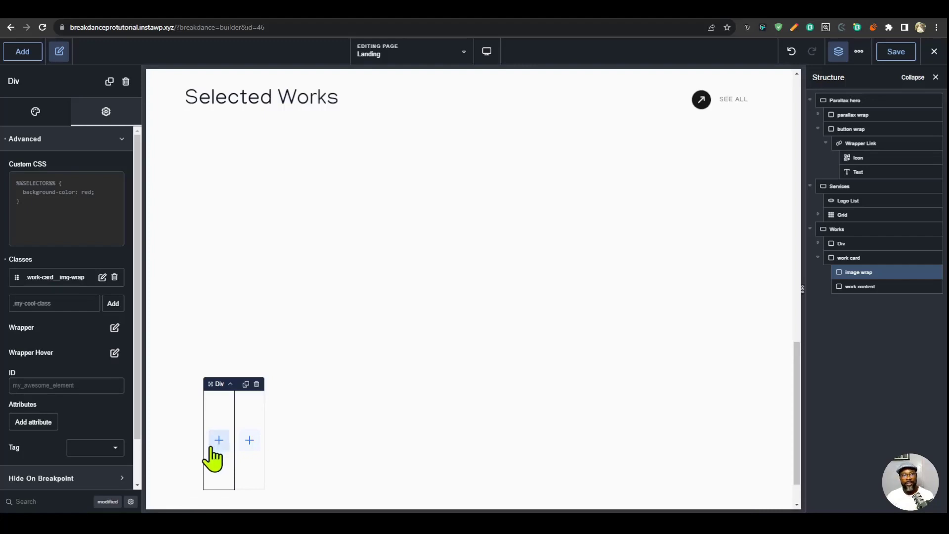
- Give the image wrap div an image background using the flat Fashionwerk website picture from the media library
left_click(36, 118)
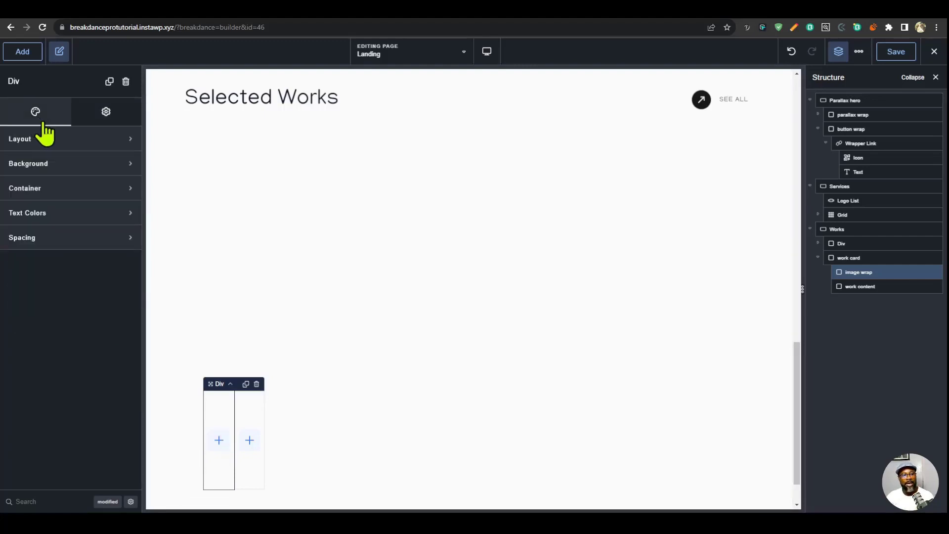
left_click(67, 166)
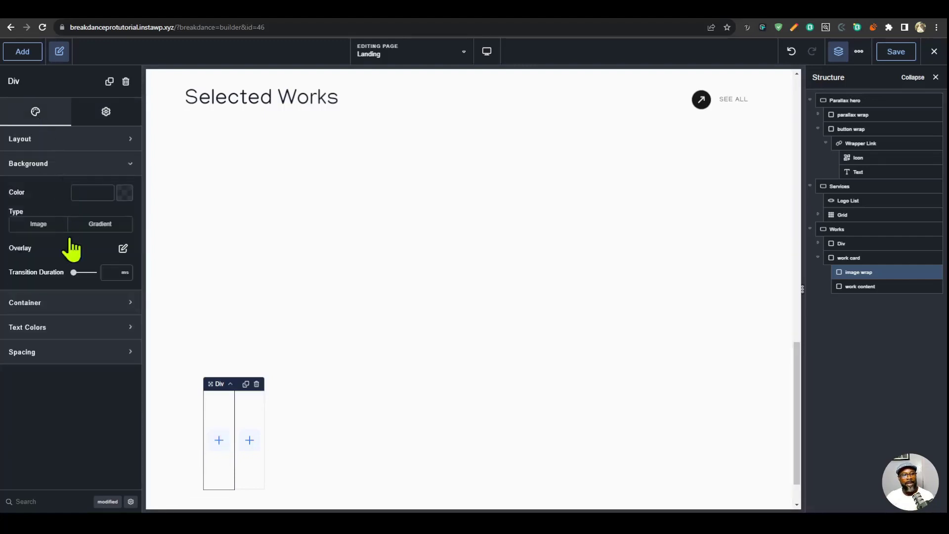
left_click(42, 226)
left_click(74, 282)
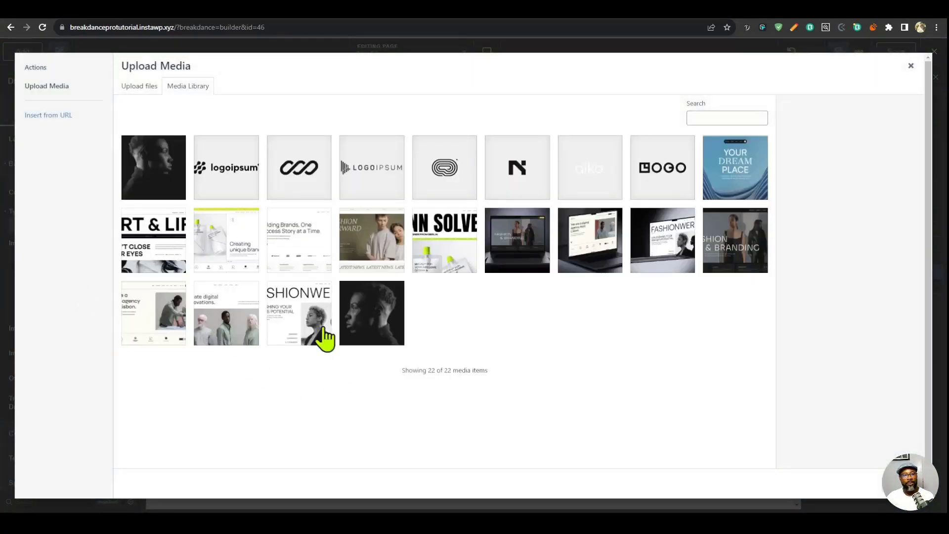
left_click(313, 332)
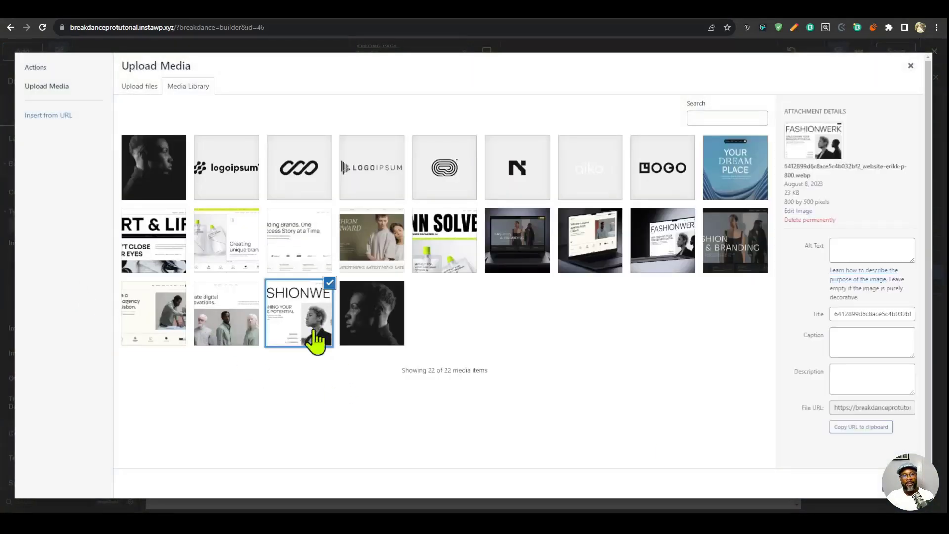
left_click(899, 484)
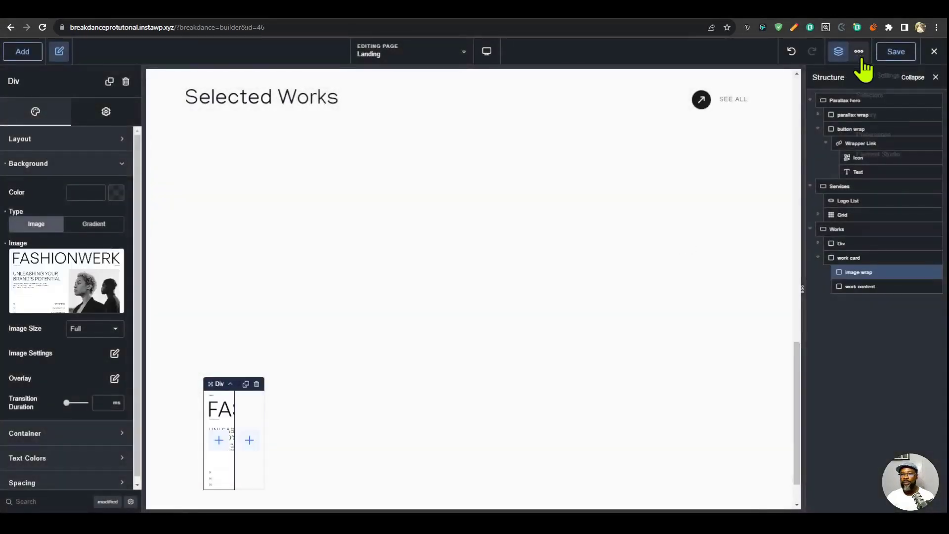
- Set the position of the work-card__img-wrap class to absolute in its advanced layout settings
left_click(893, 102)
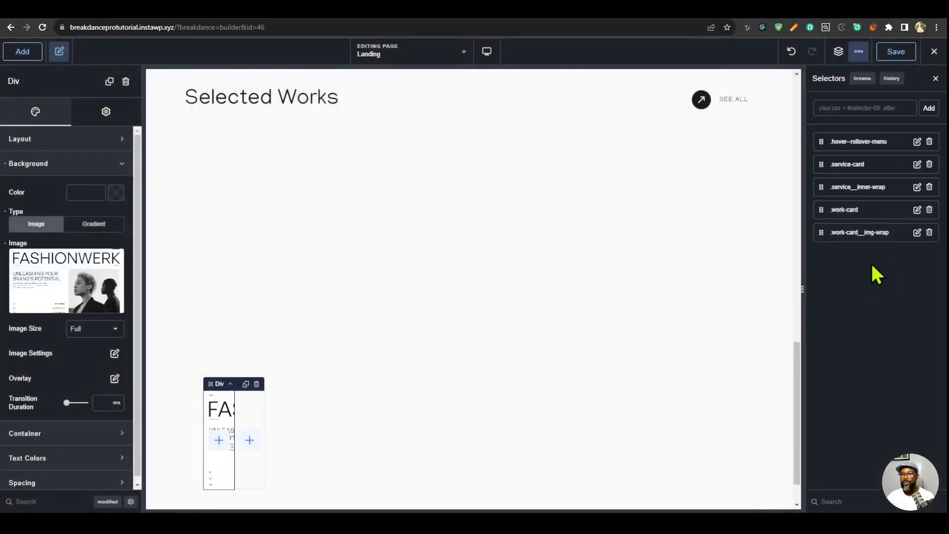
left_click(866, 233)
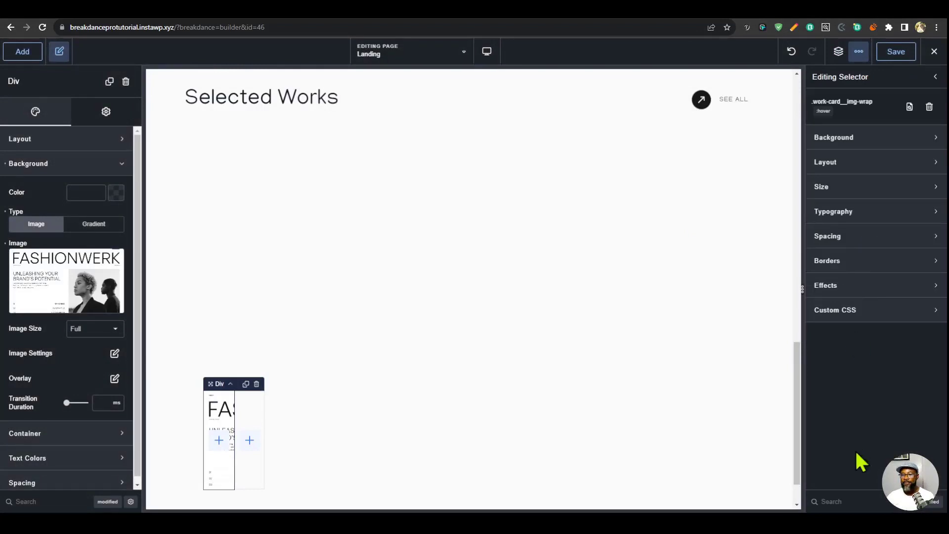
left_click(855, 166)
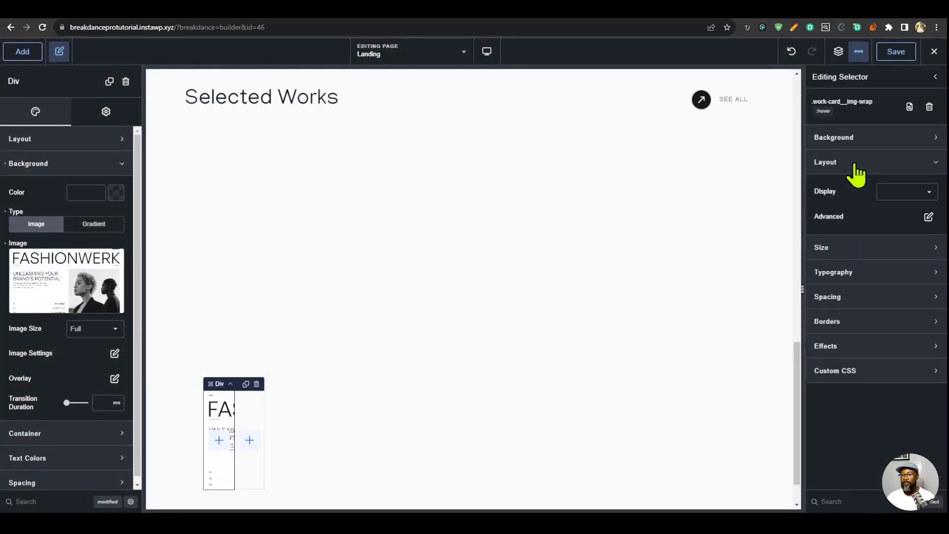
left_click(928, 217)
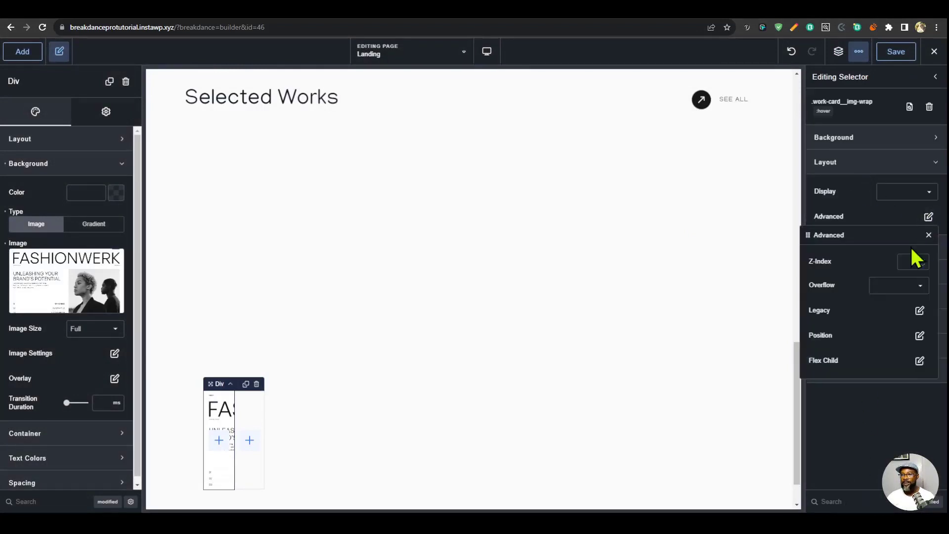
left_click(919, 336)
left_click(908, 288)
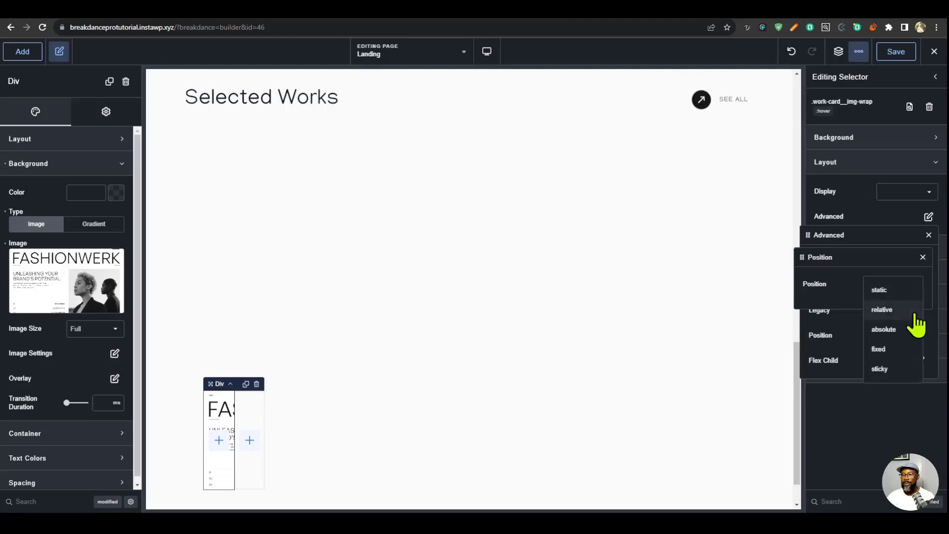
left_click(885, 329)
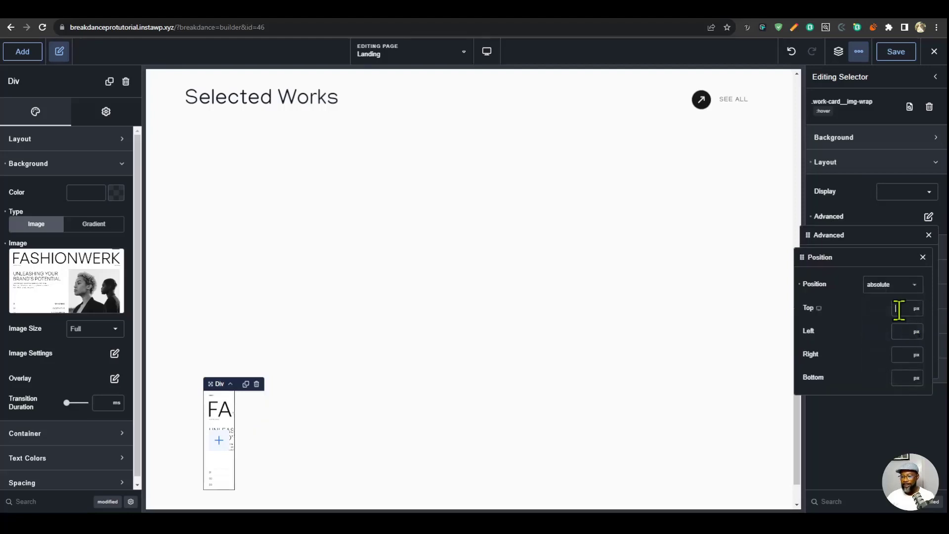
- Set the work-card__img-wrap class's top, left, right and bottom offsets to 0 px
type("0")
left_click(905, 331)
type("0")
left_click(905, 354)
type("0")
left_click(905, 377)
type("0")
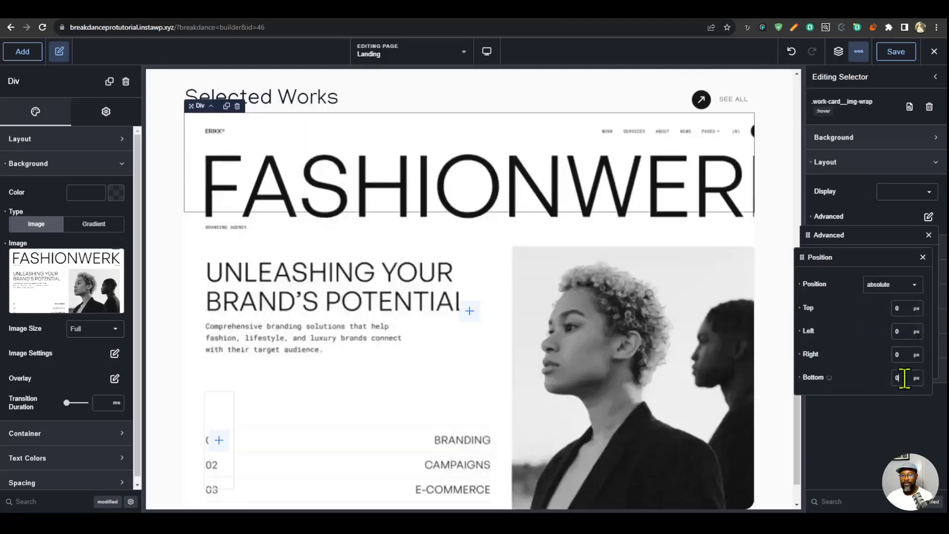
left_click(613, 344)
- Set the image wrap's background image size to cover, repeat to norepeat and position to center center
scroll(613, 344, "up", 1)
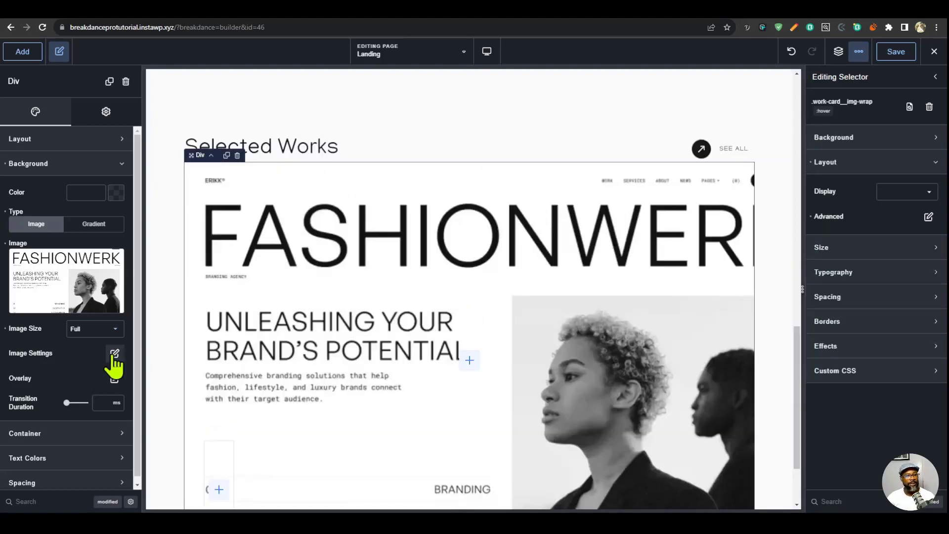
left_click(114, 353)
left_click(123, 393)
left_click(121, 410)
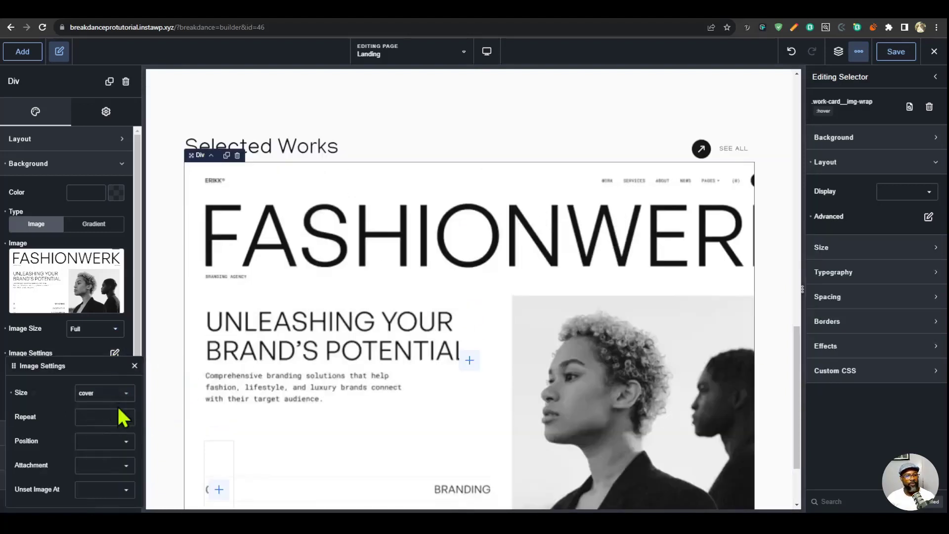
left_click(114, 417)
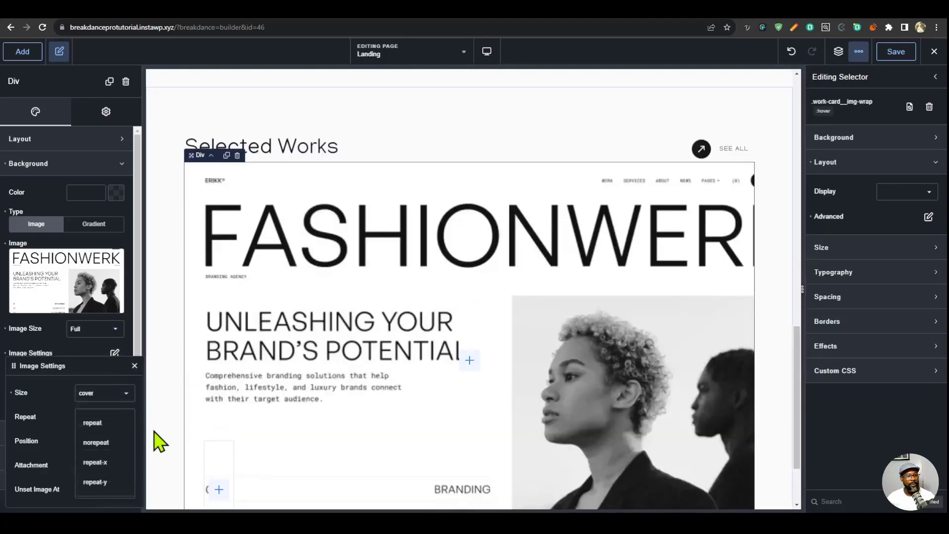
left_click(106, 443)
left_click(116, 441)
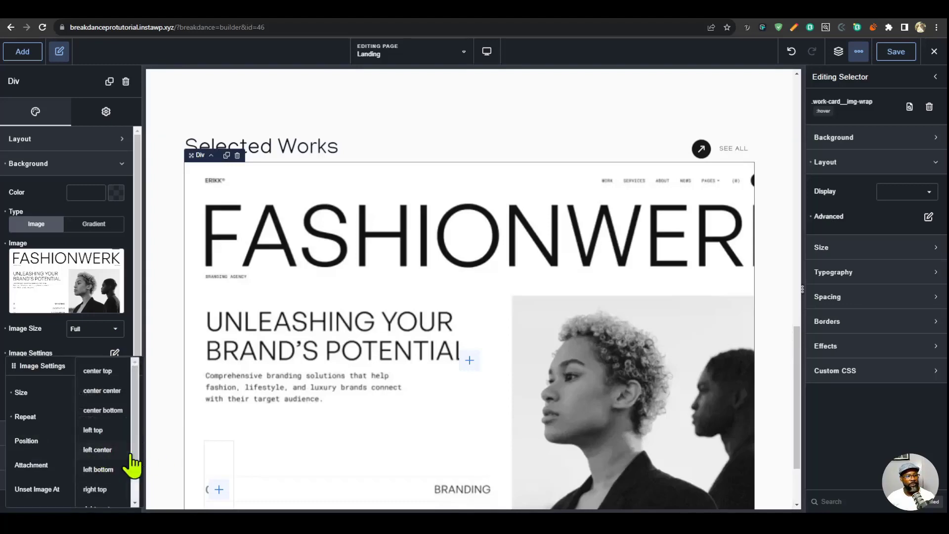
left_click(102, 391)
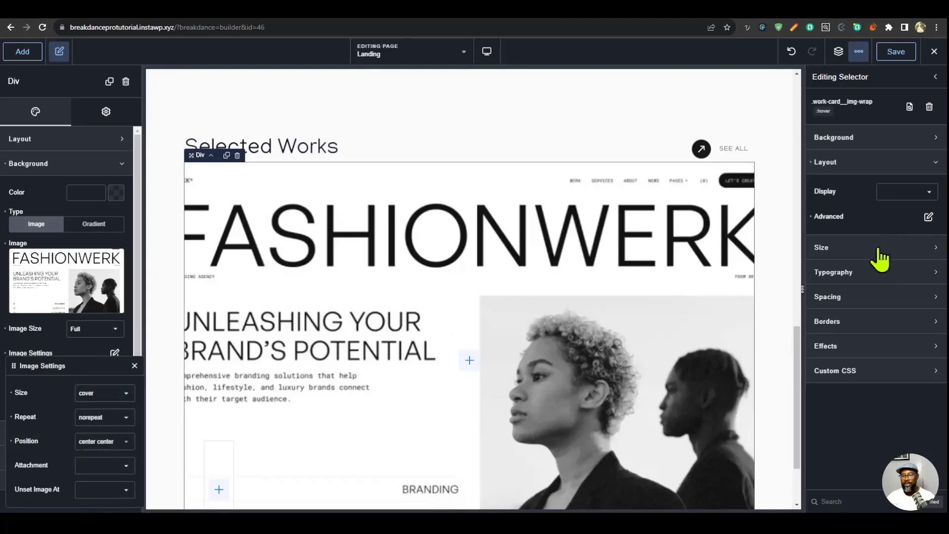
- Set the work-card__img-wrap class's height to 120% and check how the image fills the work card
left_click(851, 252)
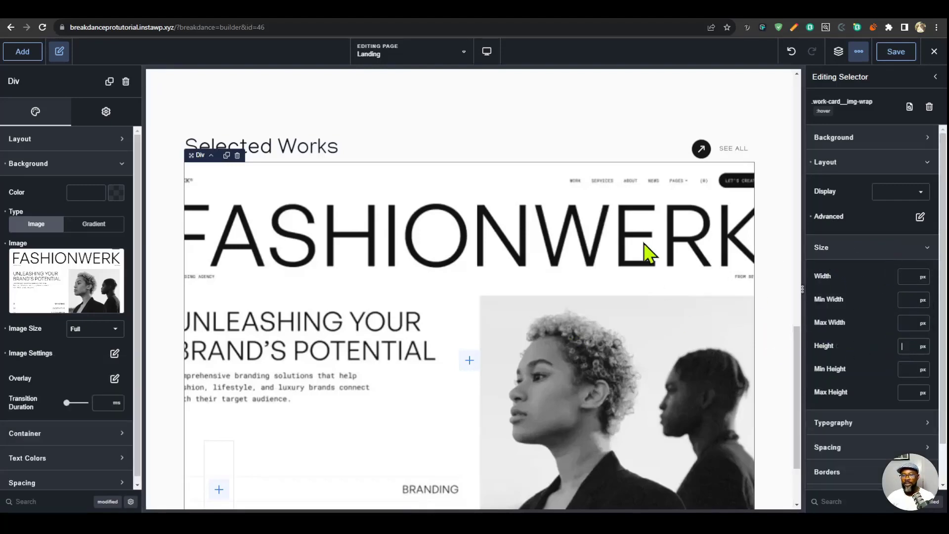
scroll(645, 244, "down", 1)
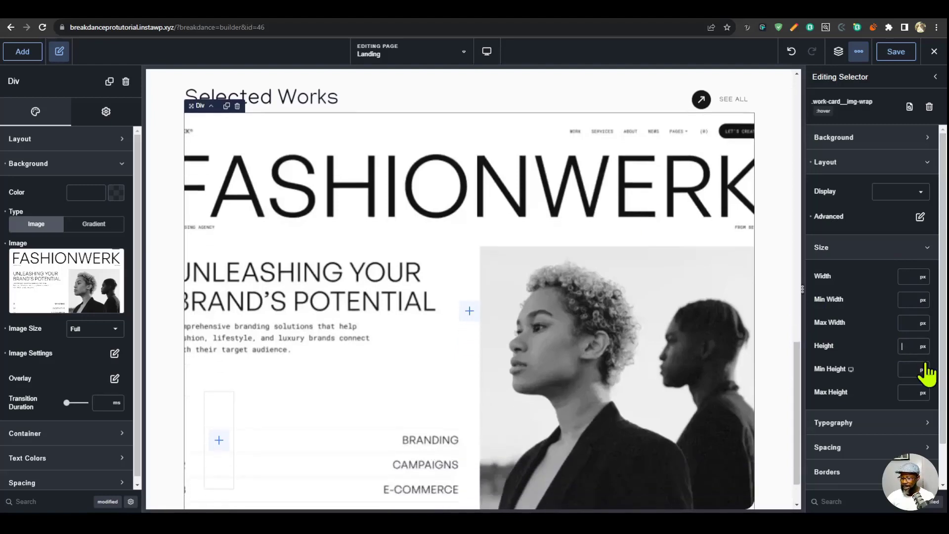
type("120%")
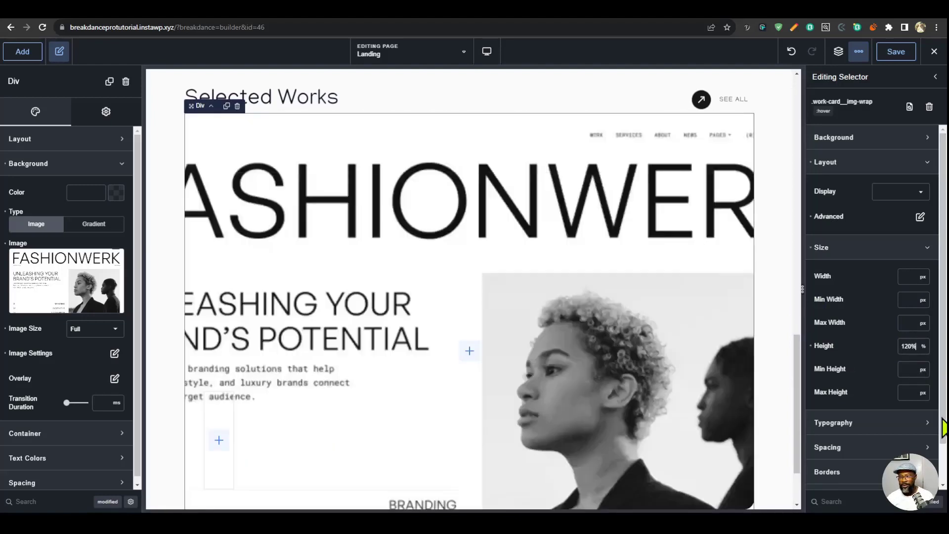
scroll(704, 394, "down", 2)
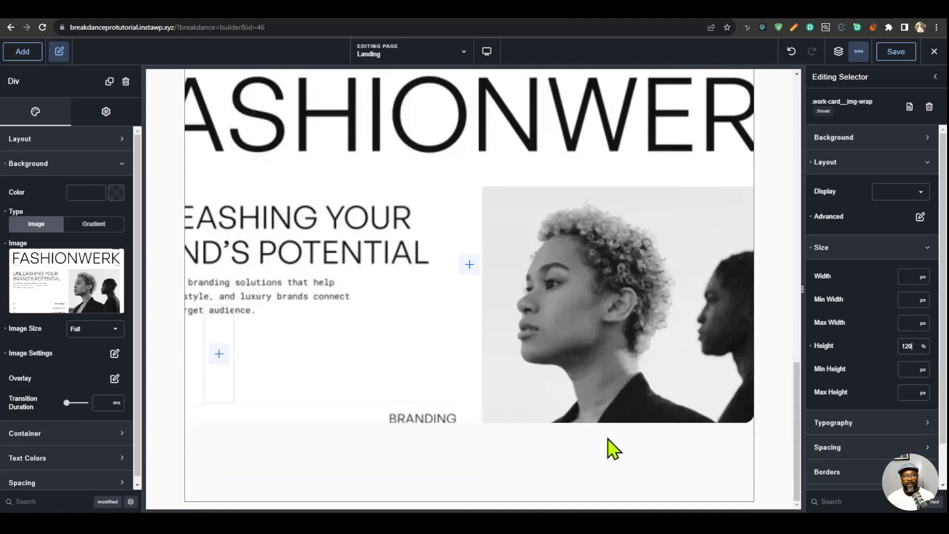
scroll(673, 440, "up", 2)
scroll(724, 465, "down", 1)
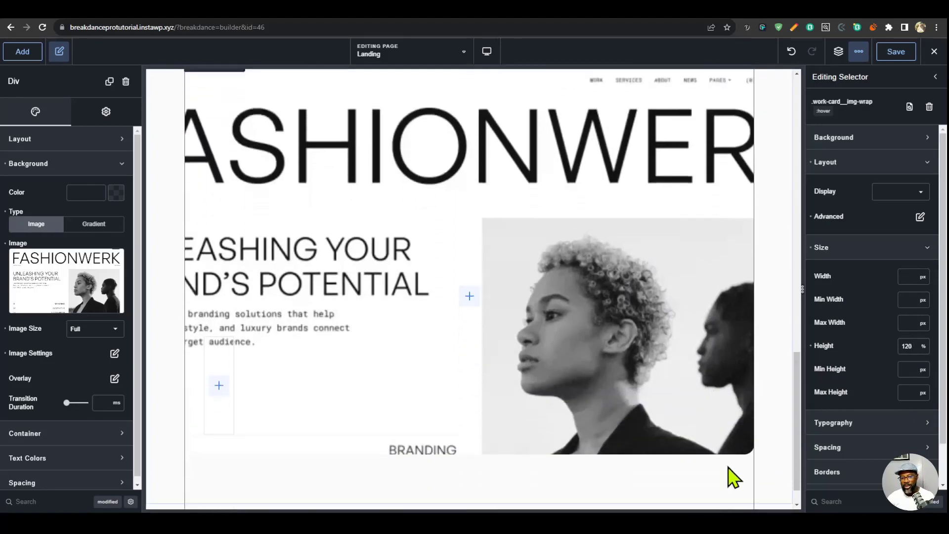
scroll(712, 470, "up", 1)
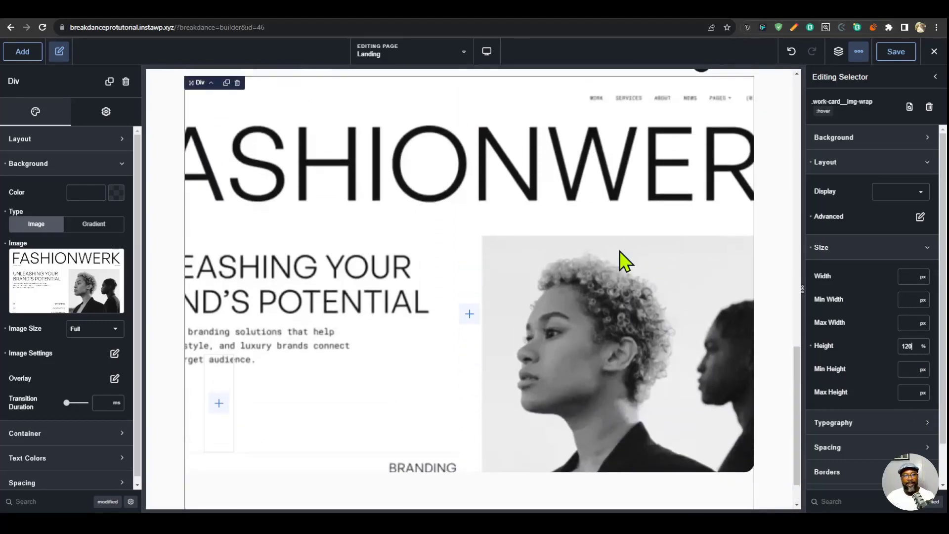
- Replace the image wrap's background image with the Fashionwerk laptop mockup from the media library
left_click(69, 284)
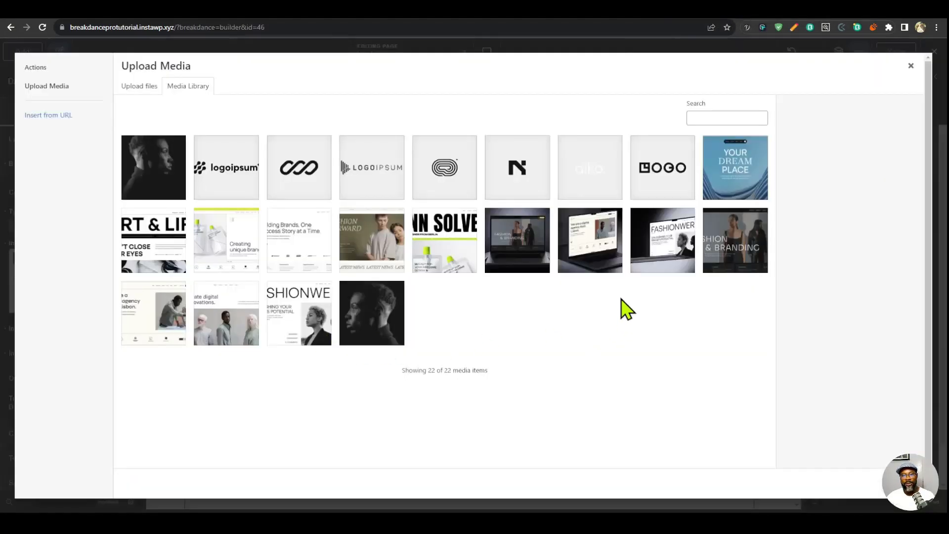
left_click(653, 261)
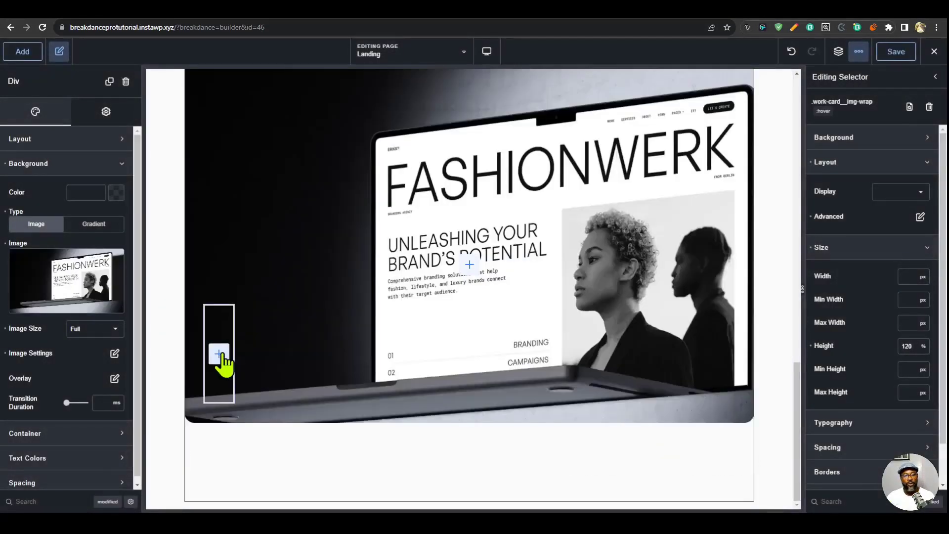
- Assign a new work-card__content class to the work content div inside the work card
left_click(222, 354)
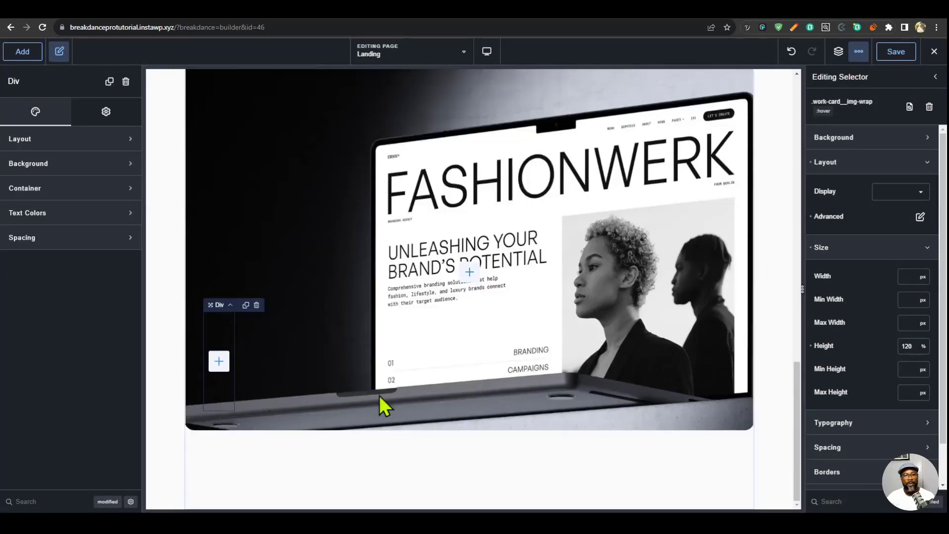
left_click(839, 53)
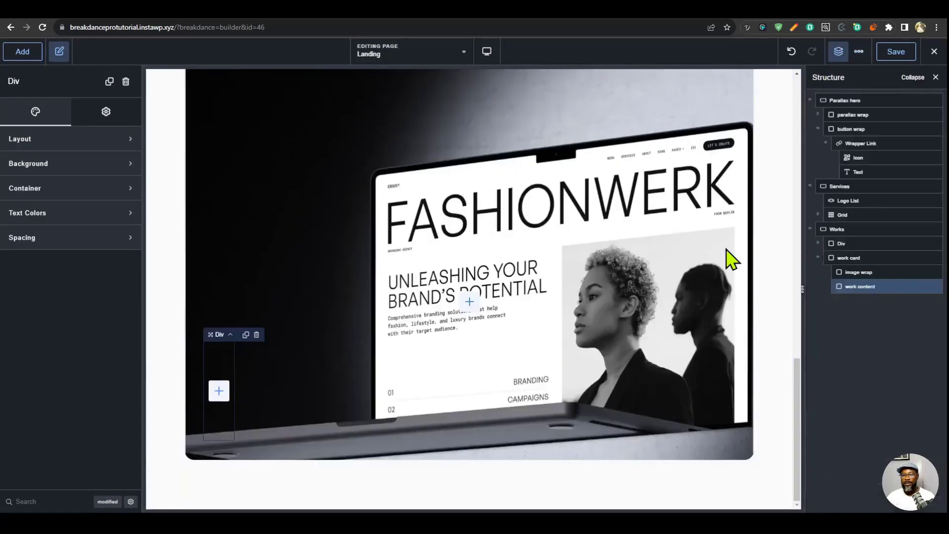
left_click(107, 113)
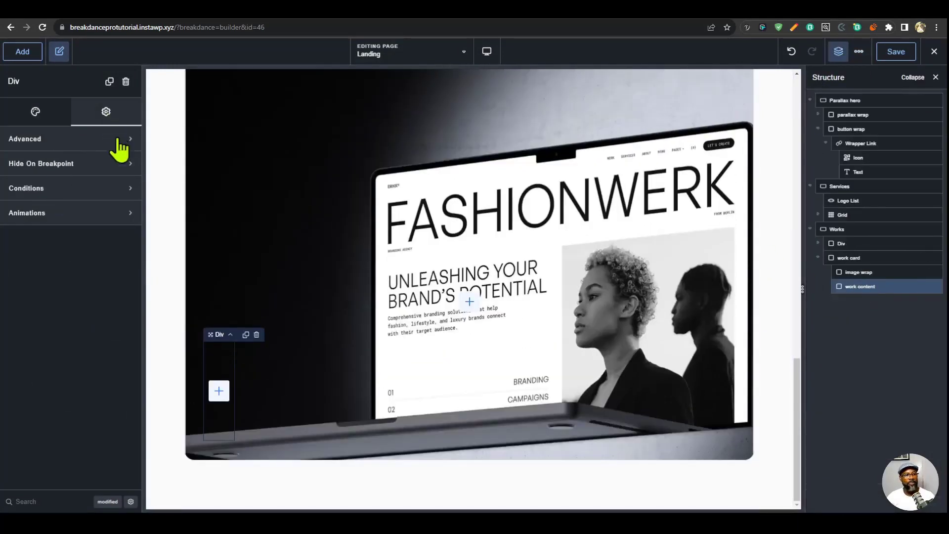
left_click(99, 144)
left_click(62, 280)
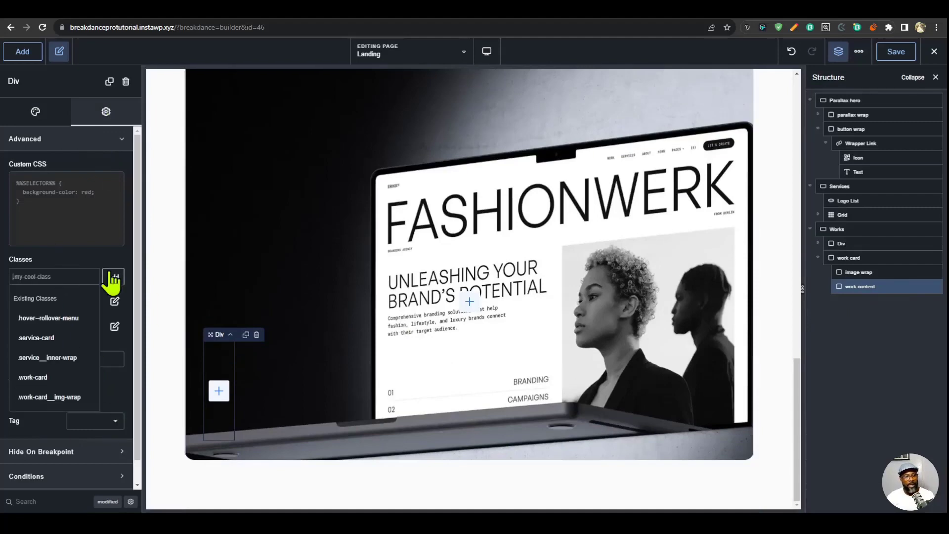
type("work")
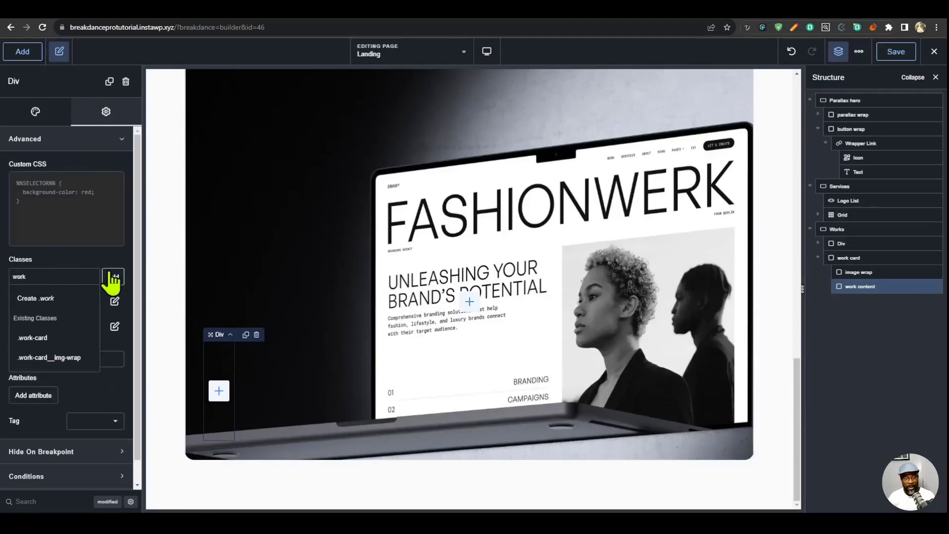
type("-card__contn")
left_click(113, 280)
- Add a Heading and a Text element inside the work content div
left_click(22, 52)
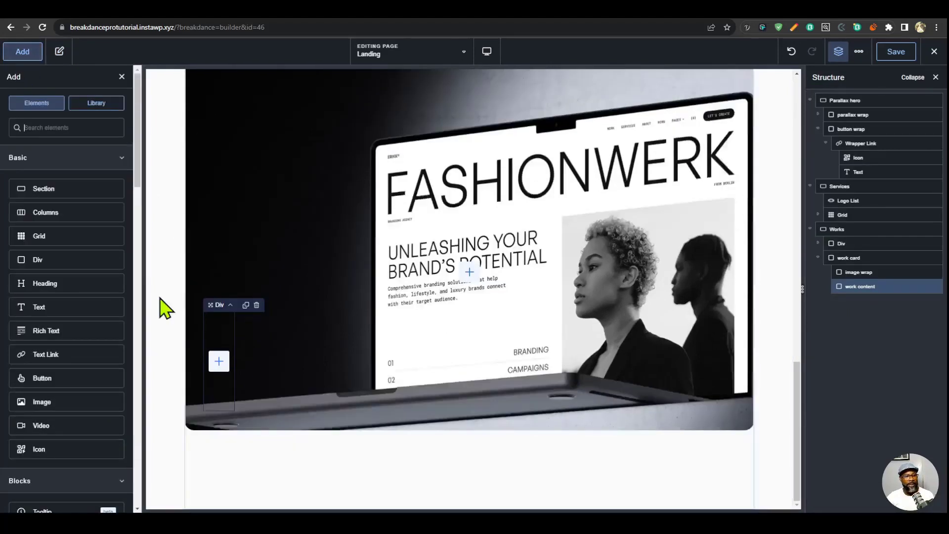
left_click(71, 289)
left_click(22, 51)
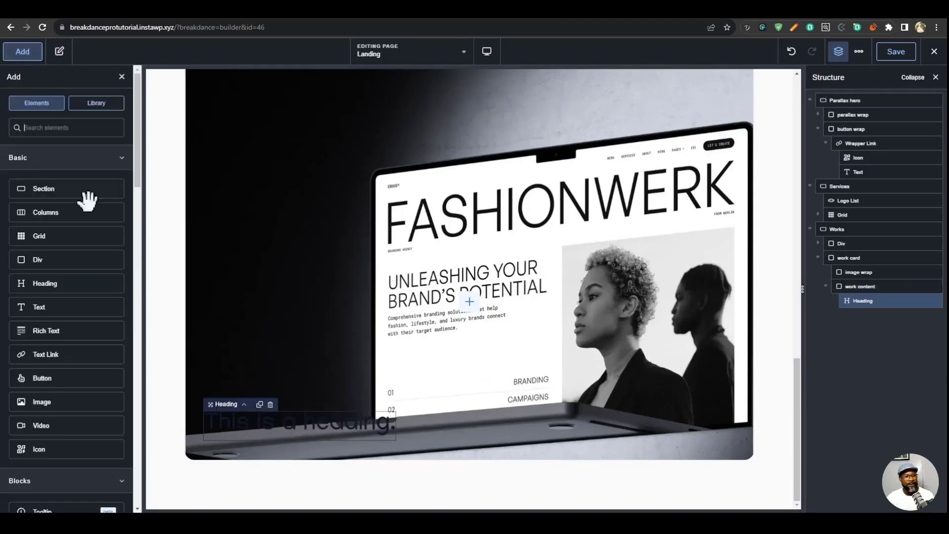
left_click(70, 307)
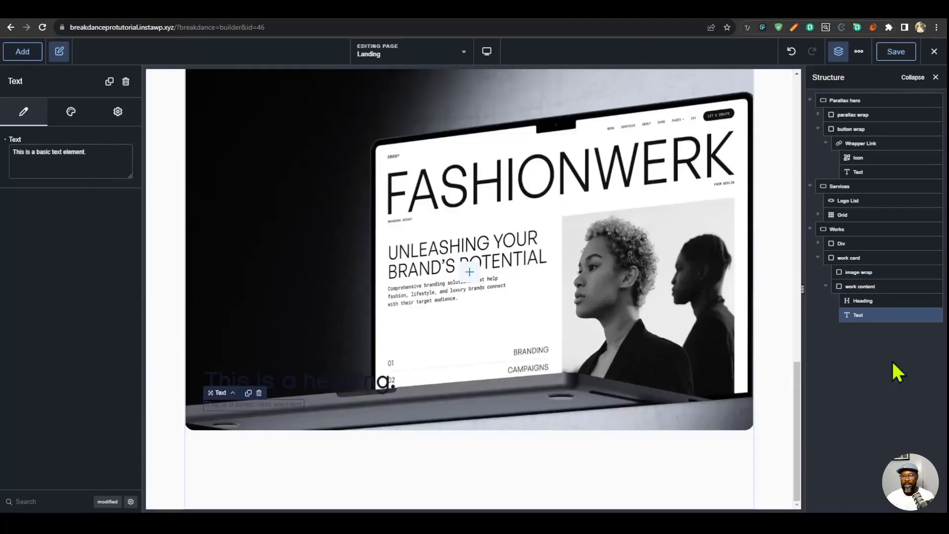
- Copy the See all wrapper link from the Selected Works header and paste it below the text in the work content div
scroll(698, 335, "up", 5)
left_click(725, 327)
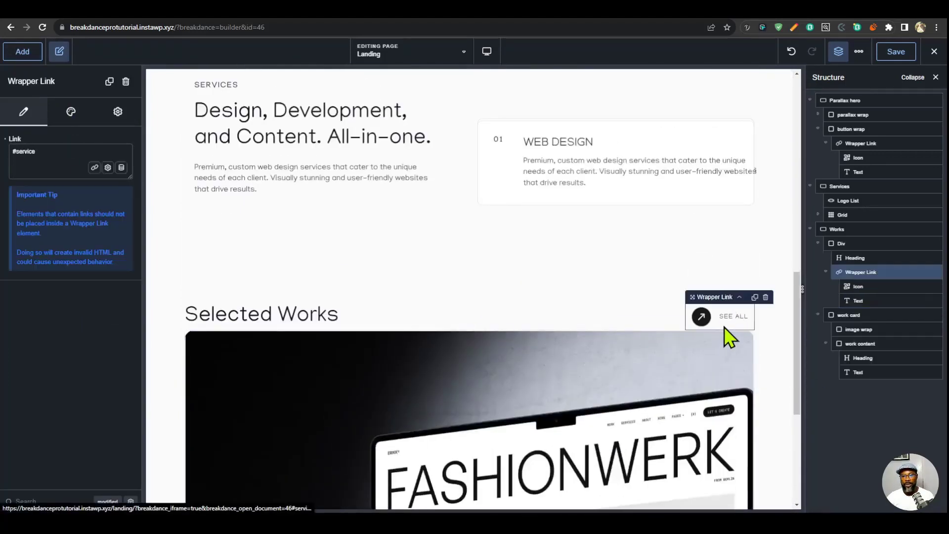
scroll(580, 352, "down", 5)
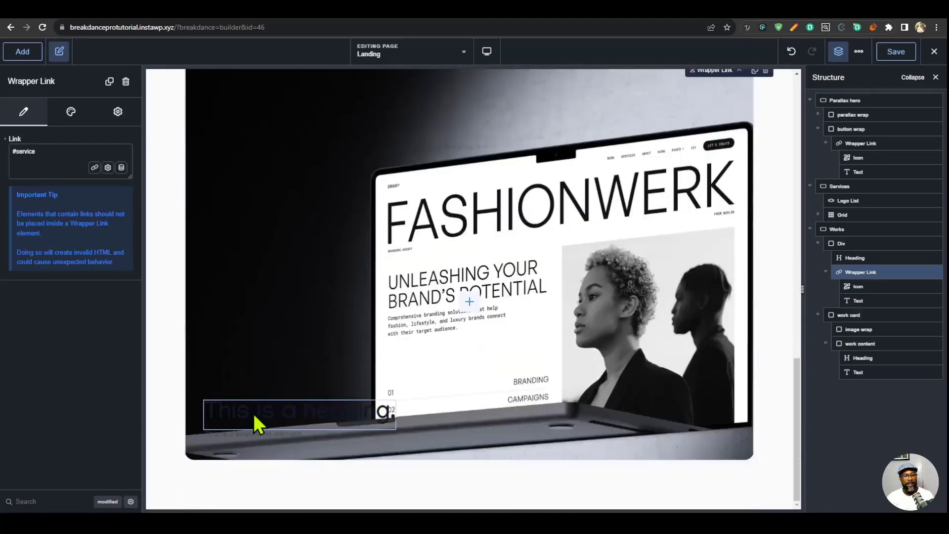
left_click(254, 429)
left_click(860, 372)
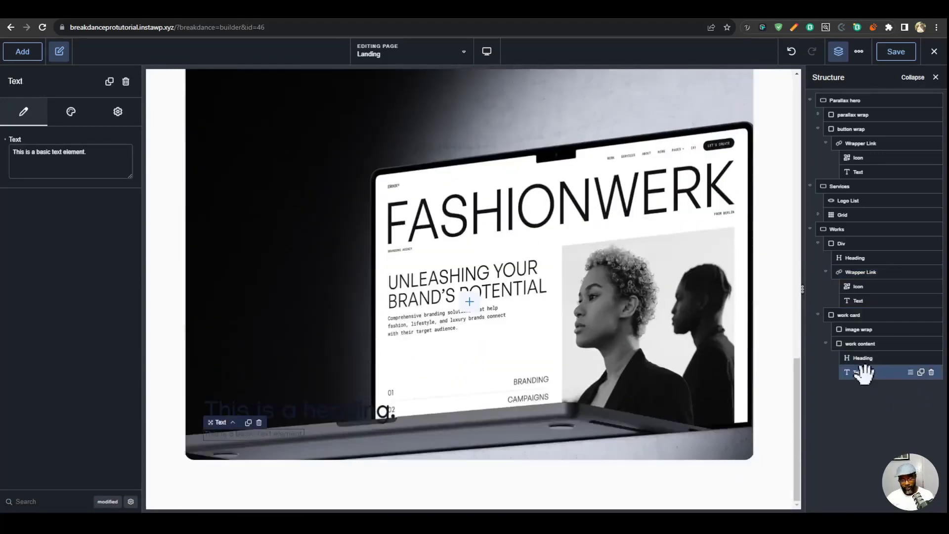
key("ctrl+v")
- Set the text color of the work card's See all label to white, #FFFFFF
left_click(258, 428)
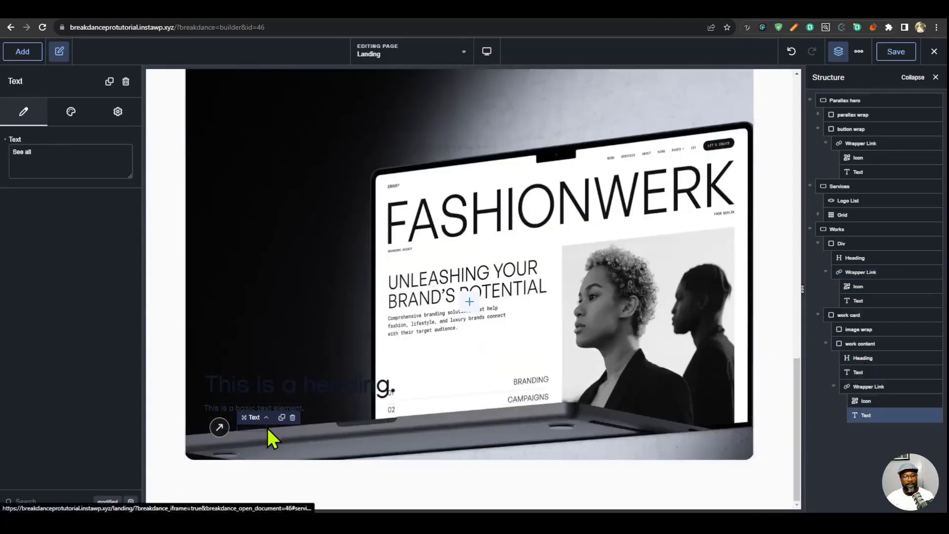
left_click(73, 113)
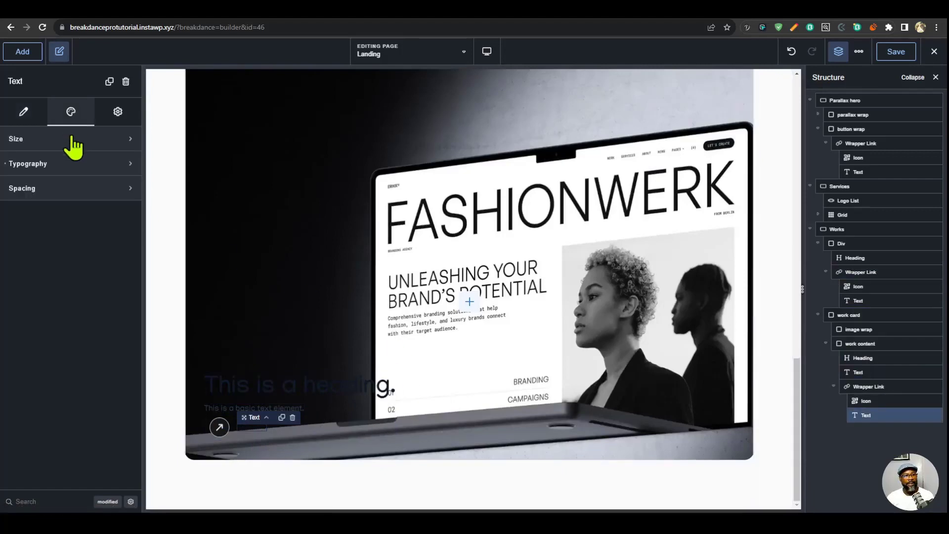
left_click(74, 143)
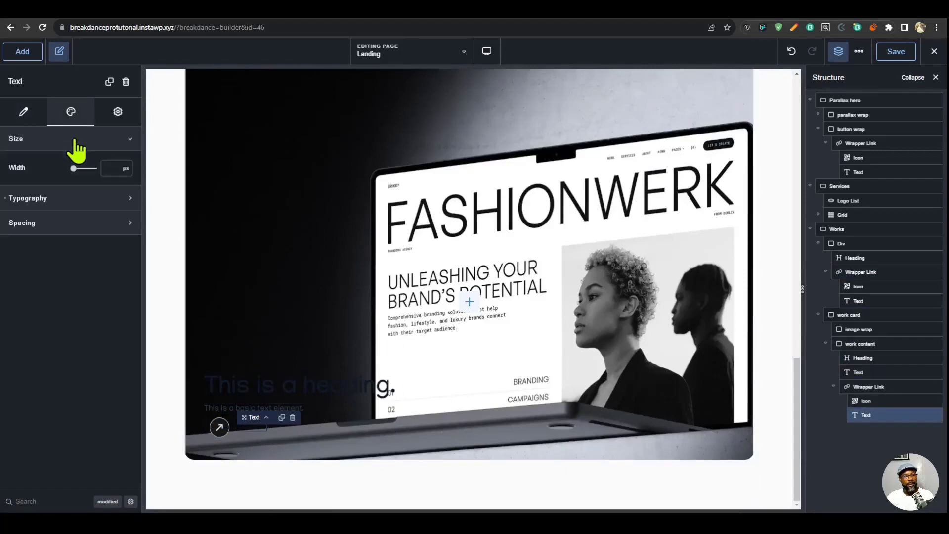
left_click(67, 199)
left_click(124, 227)
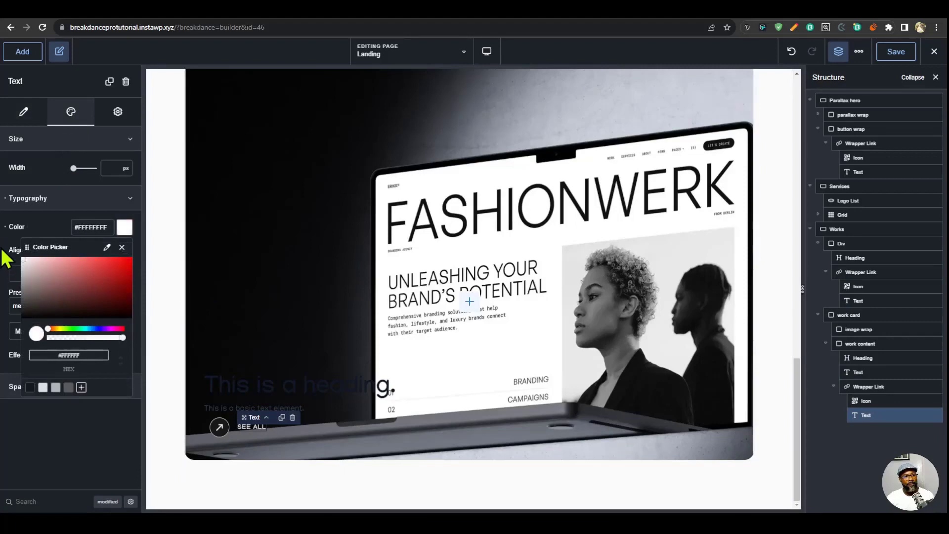
- Set the background of the work card's arrow icon to the Button Bg palette color
left_click(219, 428)
left_click(87, 115)
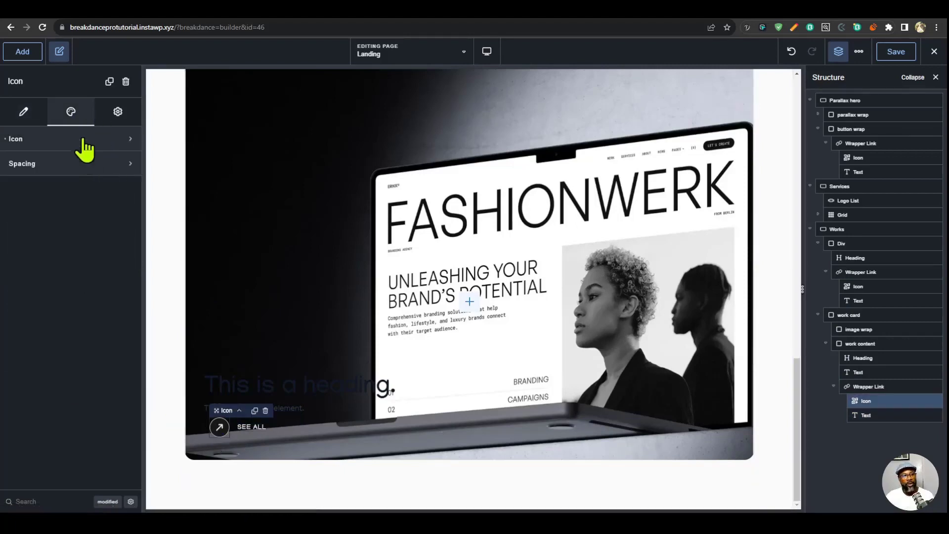
left_click(84, 141)
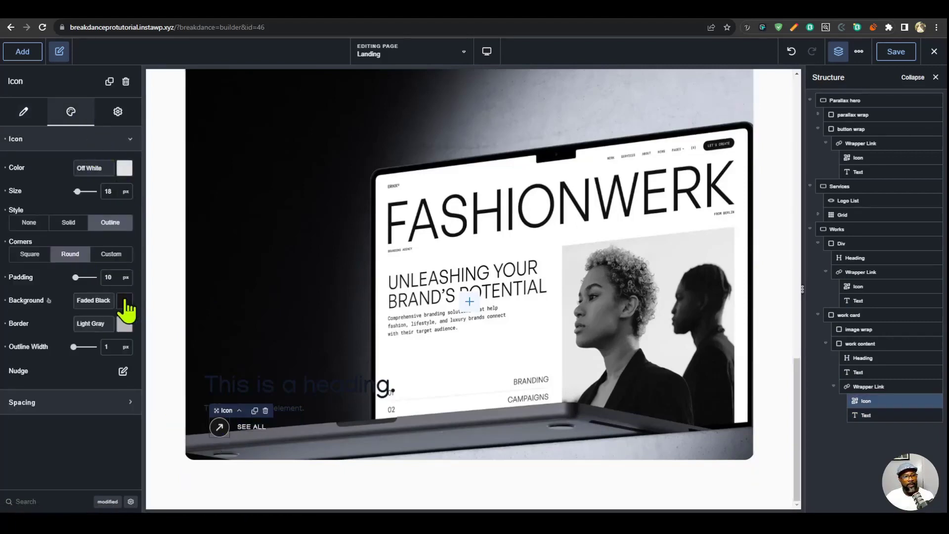
left_click(125, 301)
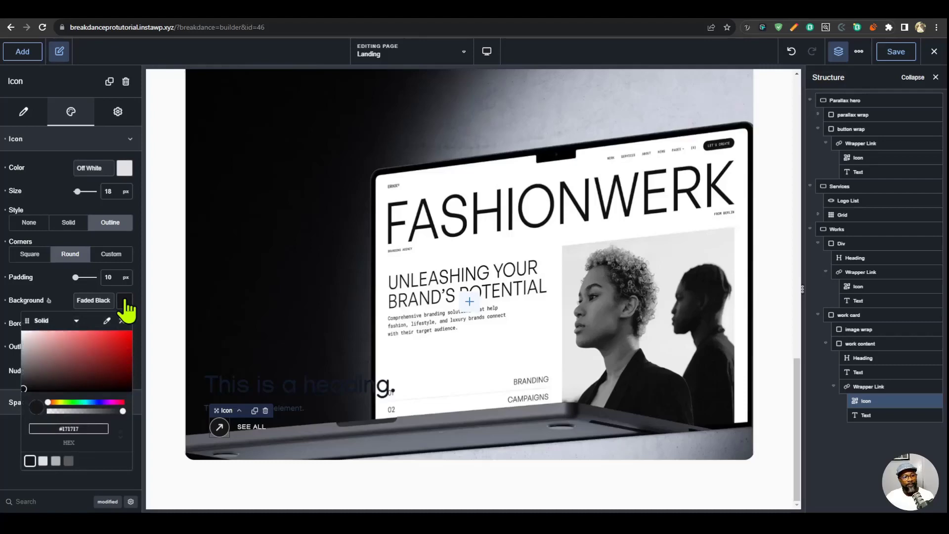
left_click(68, 460)
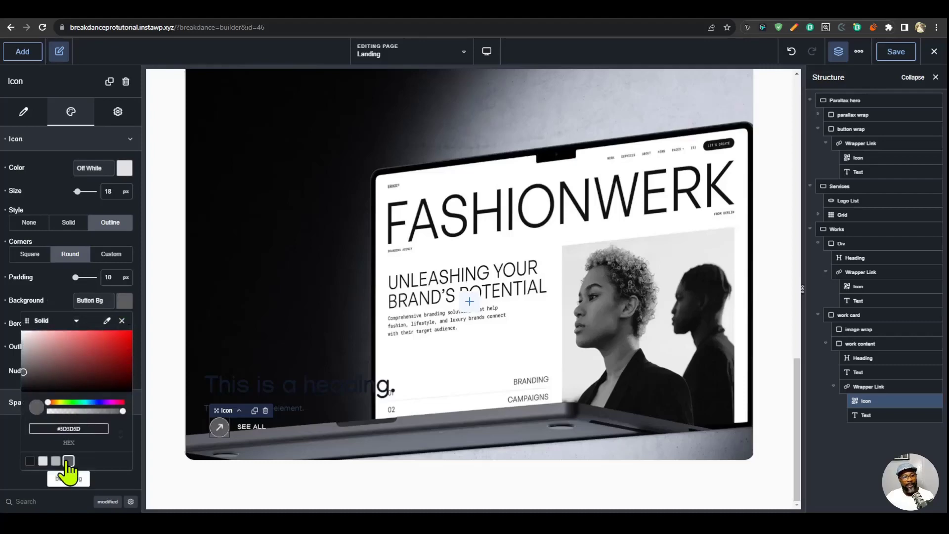
- Set the work-card__content class's typography color to white, #FFFFFF, in the selector settings
left_click(300, 390)
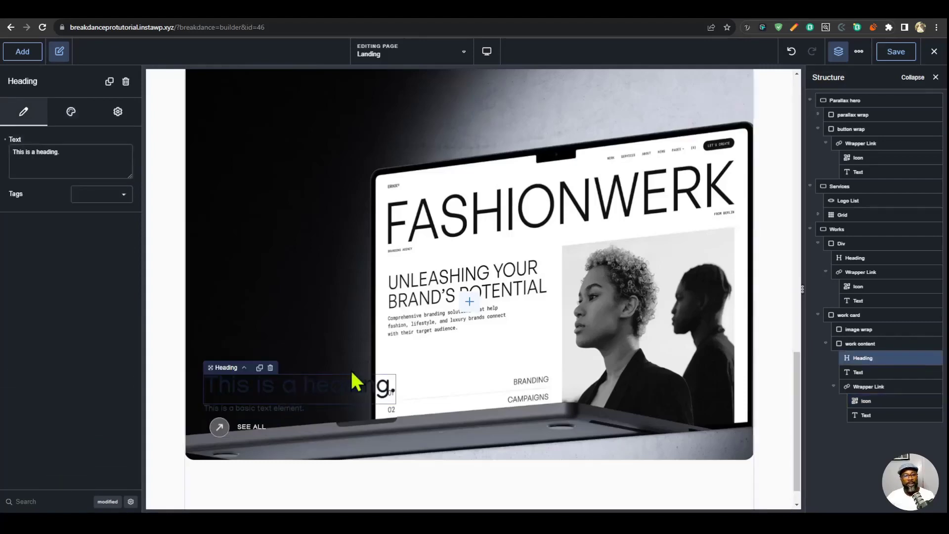
left_click(867, 342)
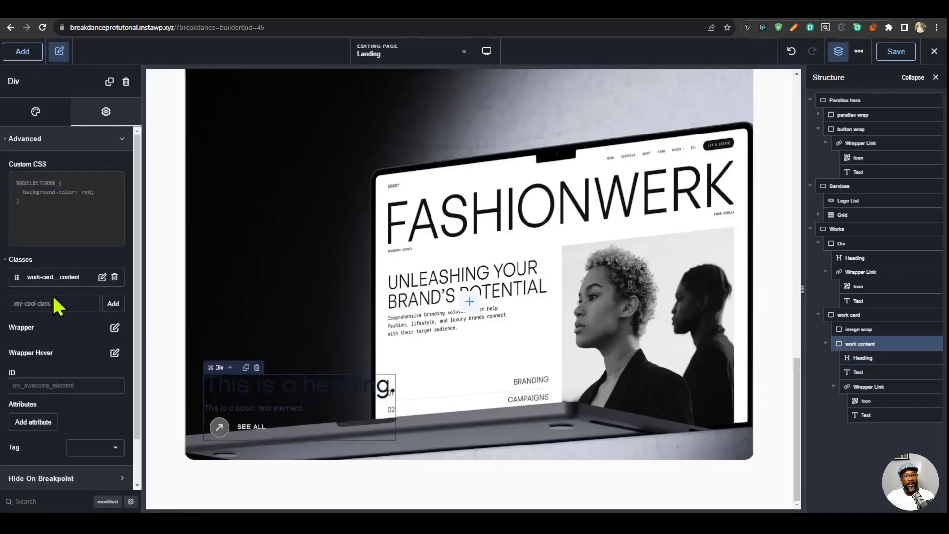
left_click(858, 51)
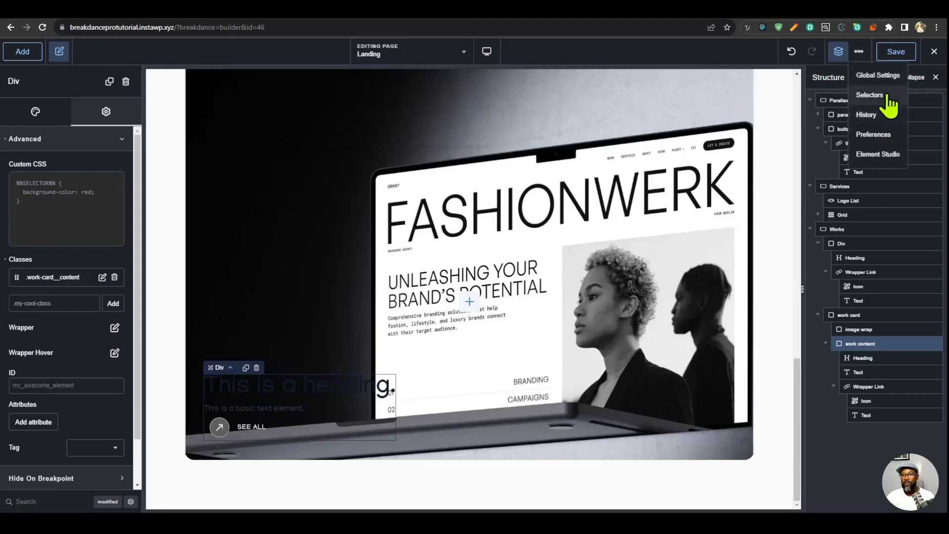
left_click(885, 96)
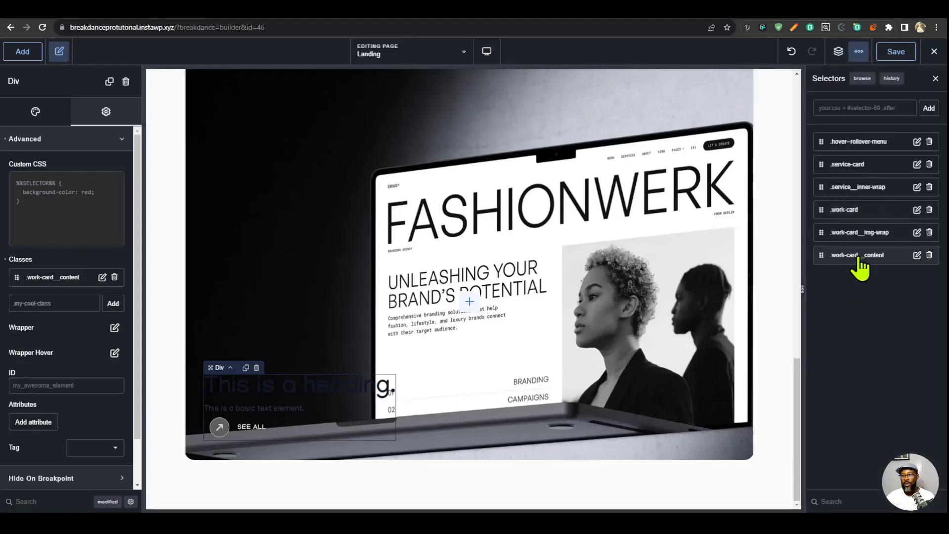
left_click(856, 255)
left_click(855, 214)
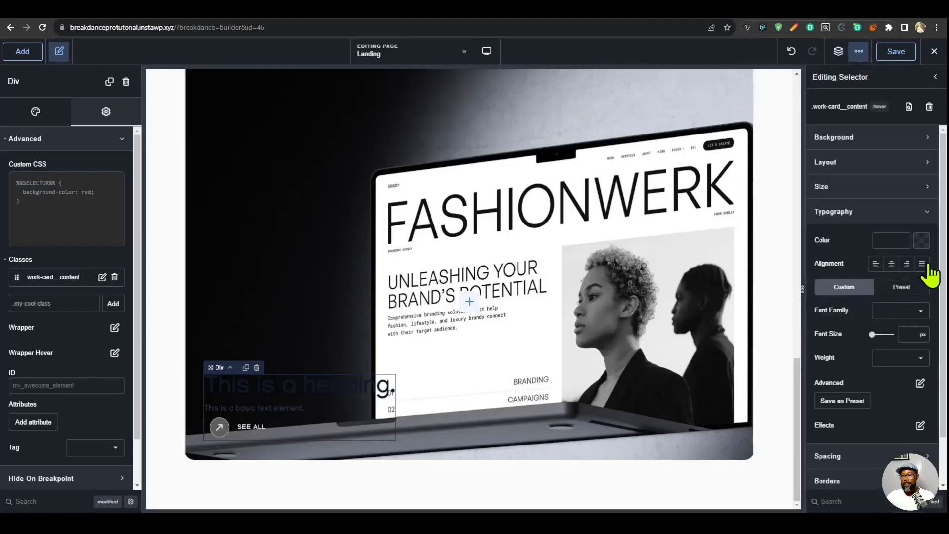
left_click(922, 240)
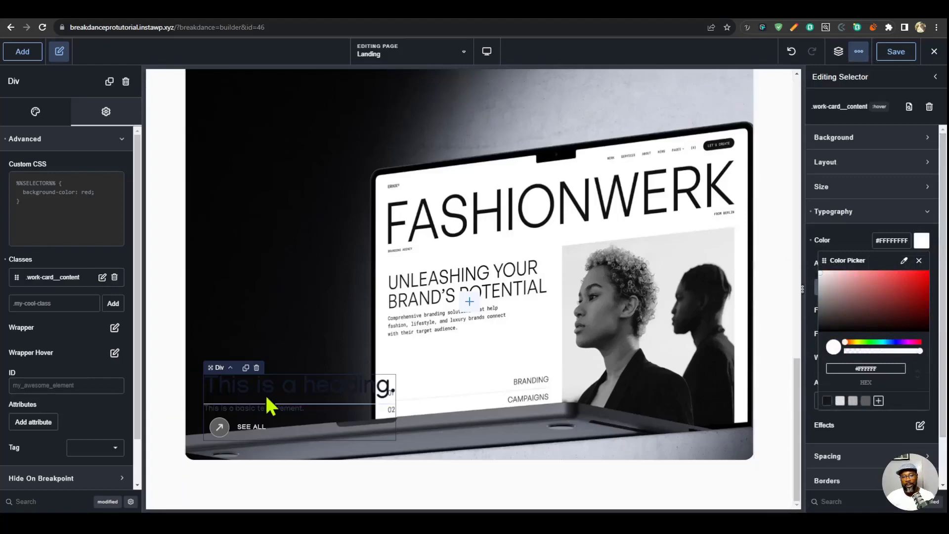
- Save the page and check the work card's text on the live Landing page, returning to the builder
left_click(901, 45)
left_click(896, 51)
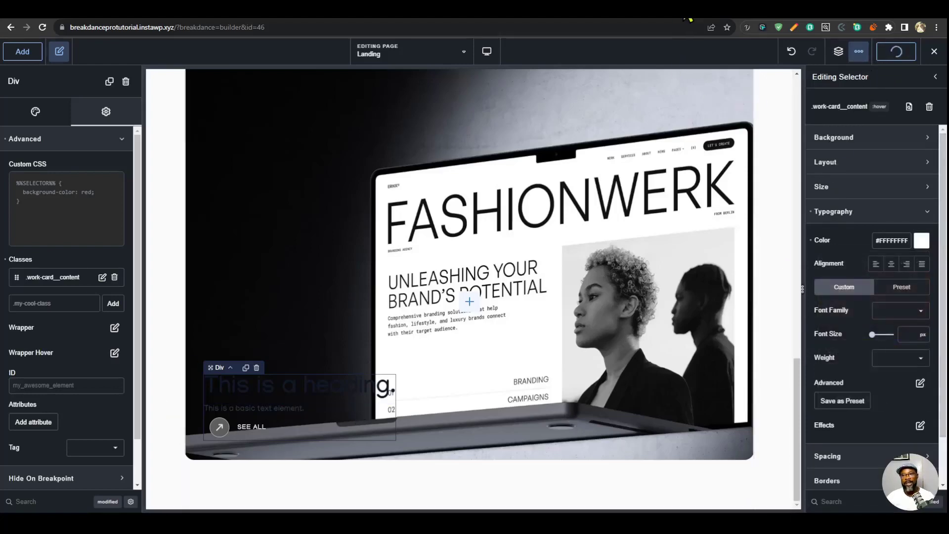
left_click(688, 6)
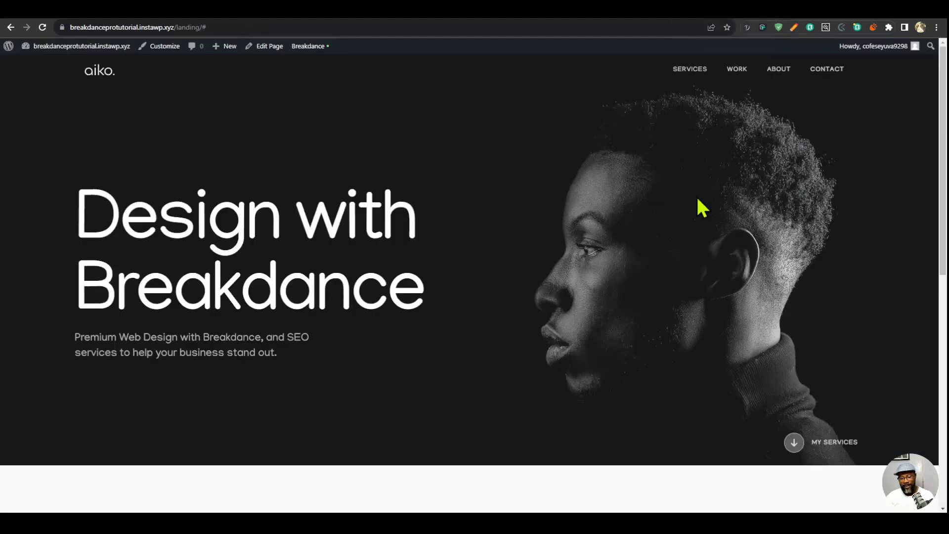
scroll(665, 284, "down", 5)
scroll(669, 296, "down", 10)
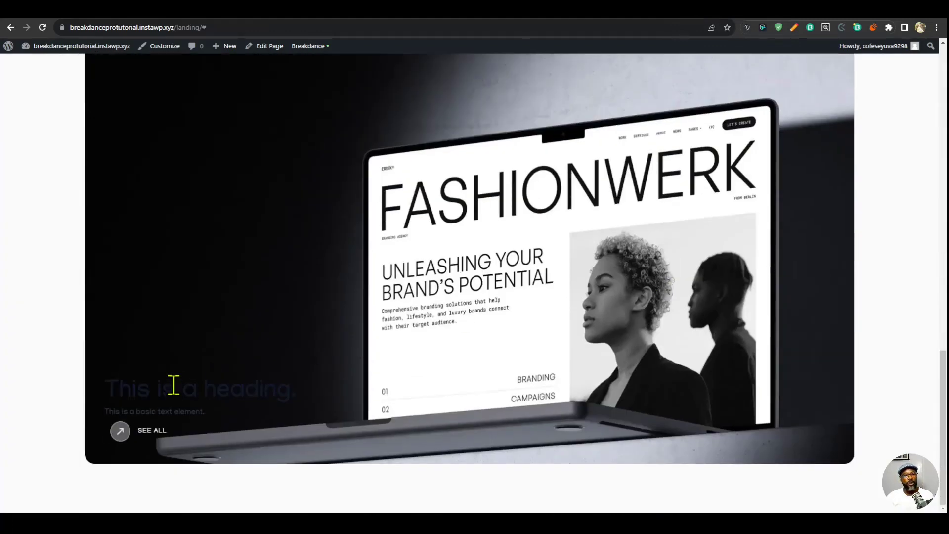
left_click(668, 19)
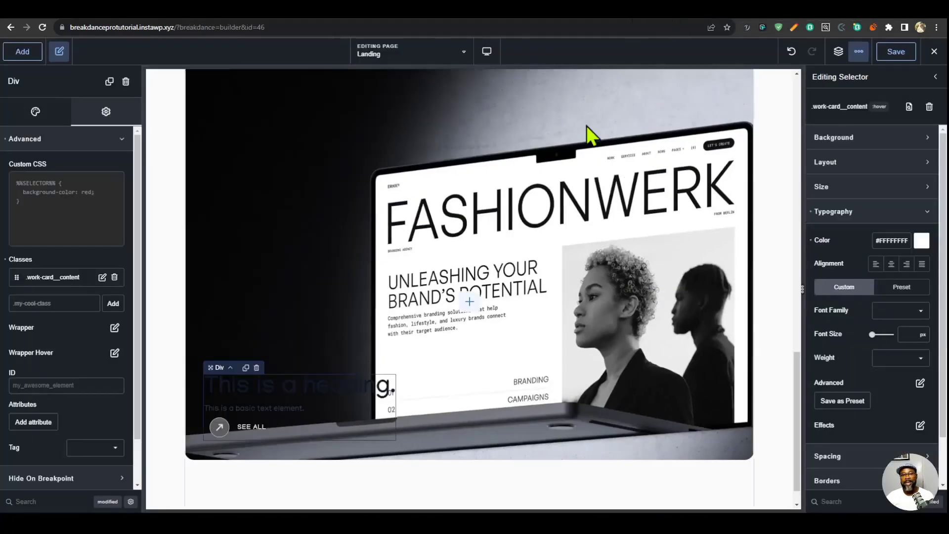
- Set the work card heading's typography color to inherit
left_click(307, 386)
left_click(71, 113)
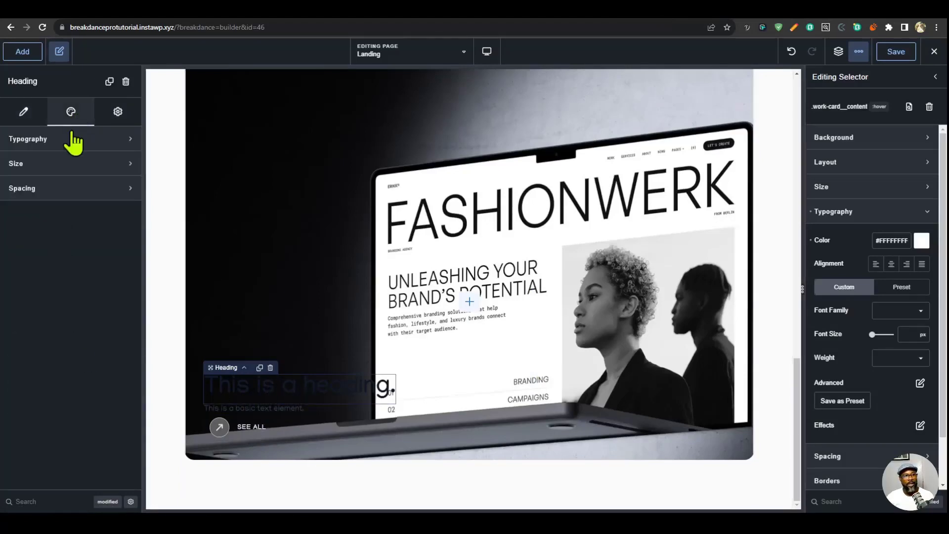
left_click(70, 139)
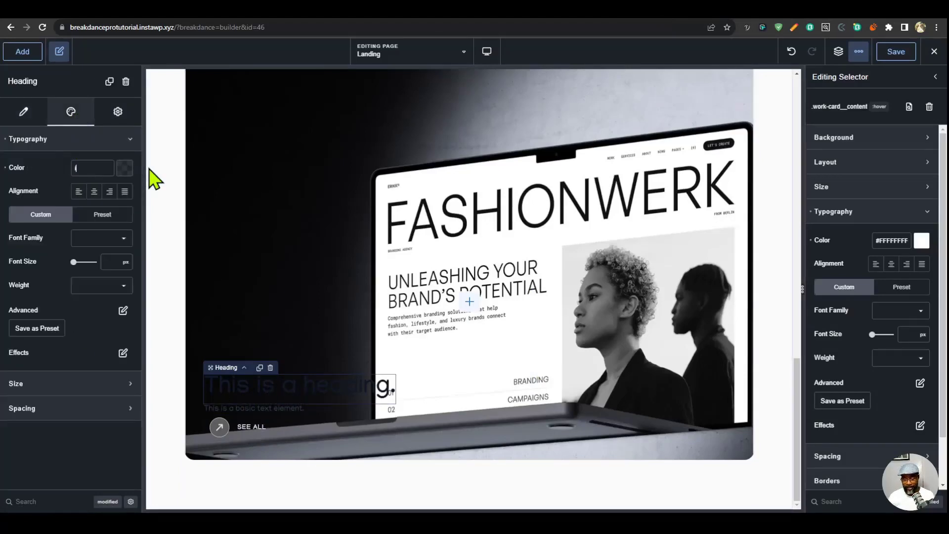
type("t")
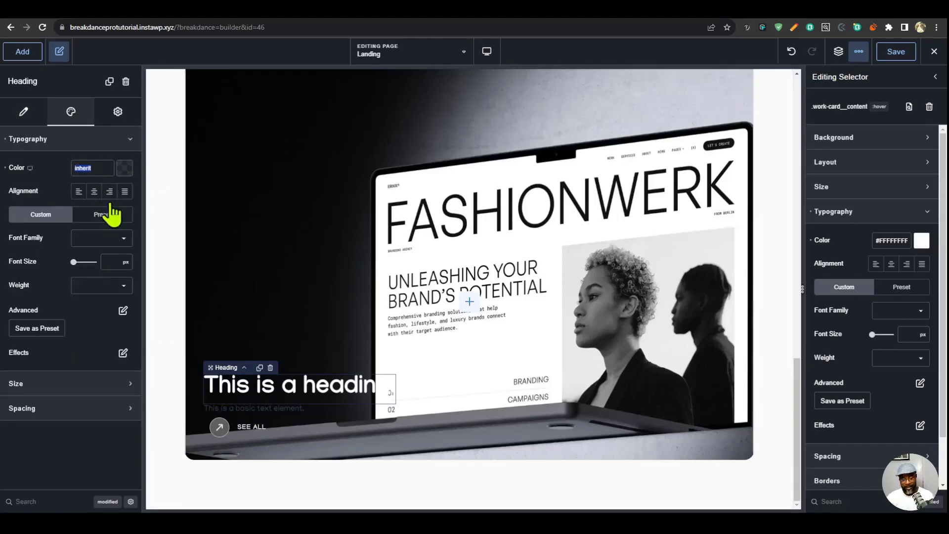
- Set the typography color of the basic text element under the work card's heading to inherit
left_click(268, 411)
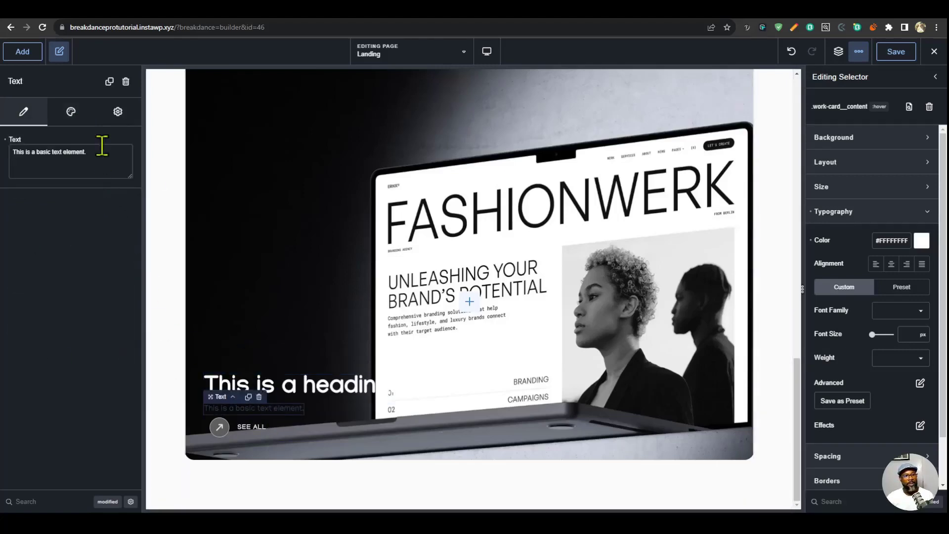
left_click(71, 111)
left_click(83, 144)
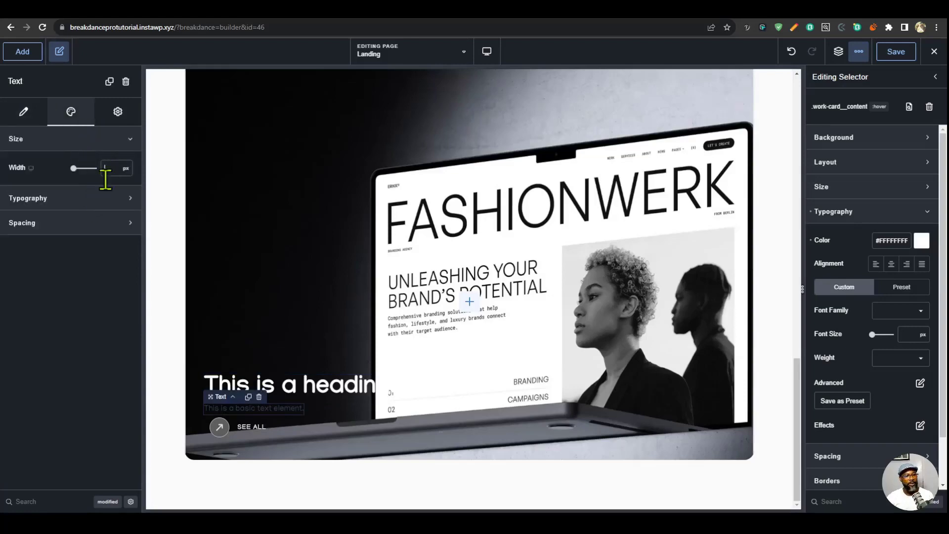
left_click(90, 199)
type("inherit")
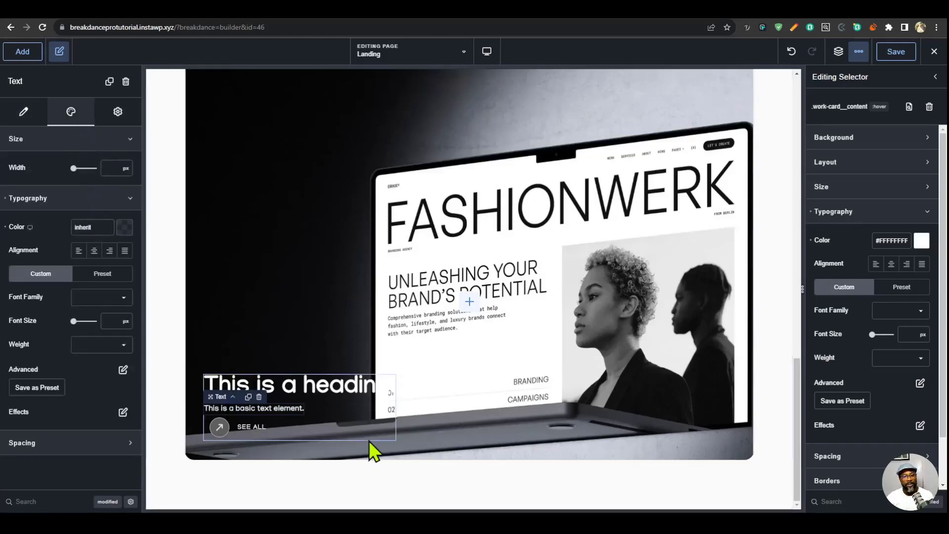
left_click(921, 241)
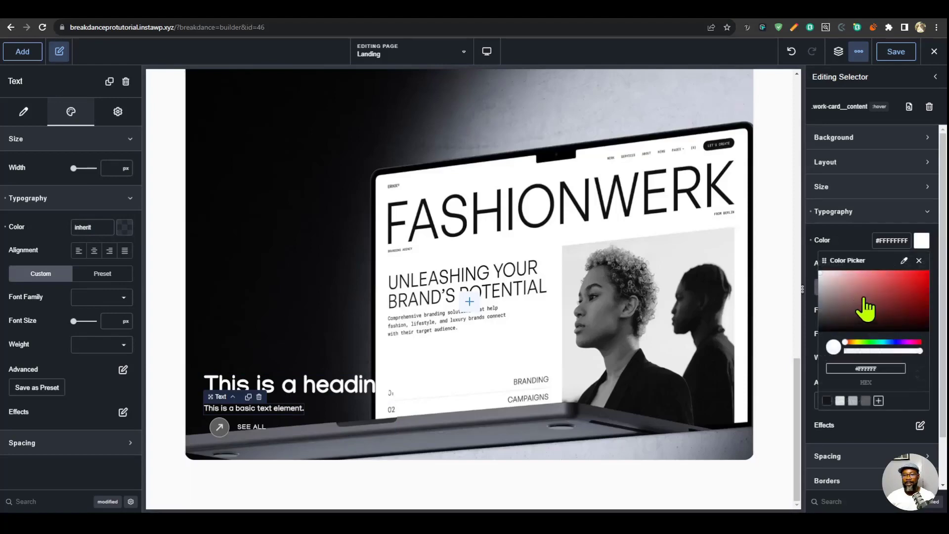
left_click_drag(867, 307, 773, 248)
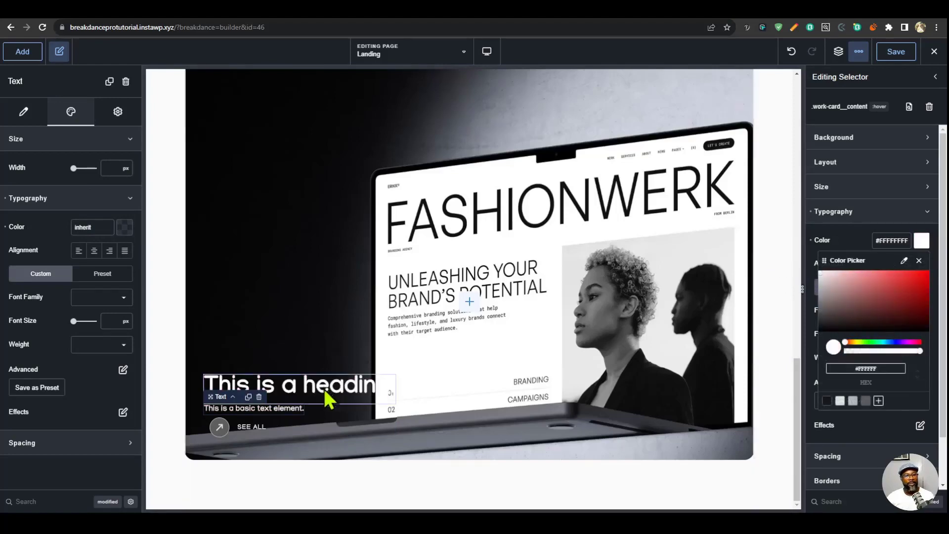
- Set the work card heading's tag to h3 and change its text to "Erikk"
left_click(291, 385)
left_click(23, 112)
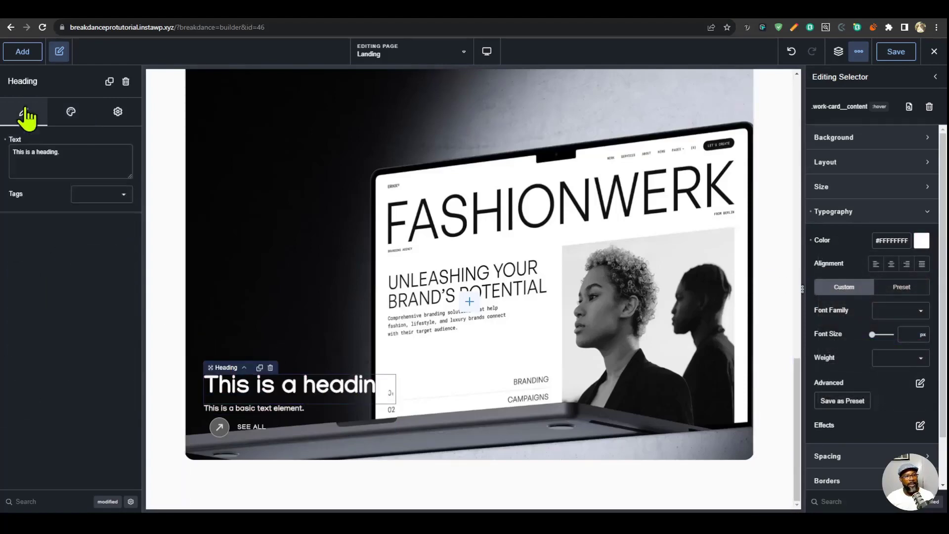
left_click(113, 195)
left_click(91, 240)
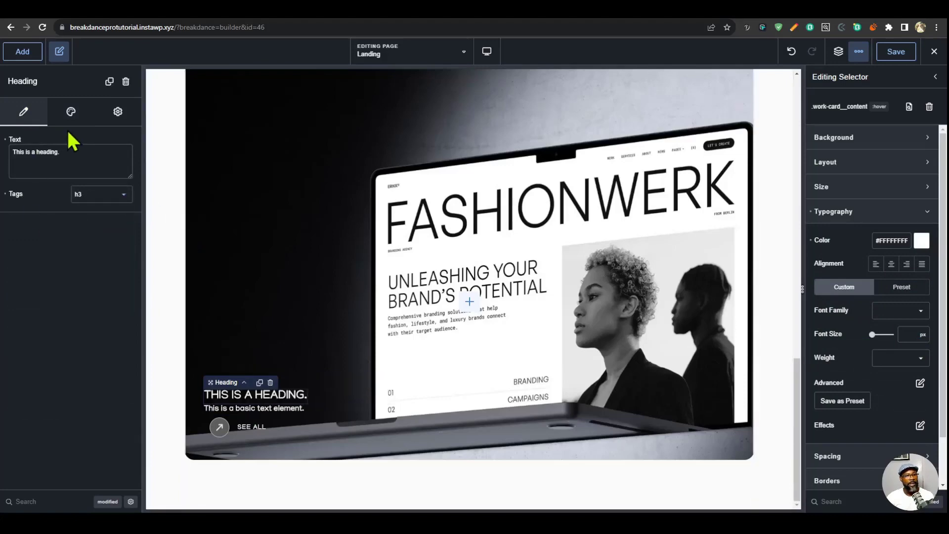
type("Erikk")
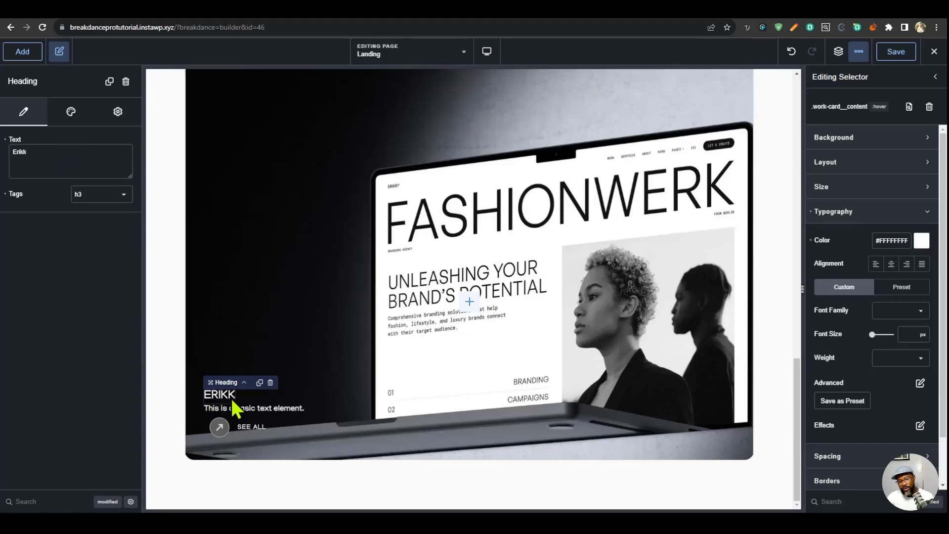
- Apply the h3 typography preset to the work card's Erikk heading
left_click(68, 117)
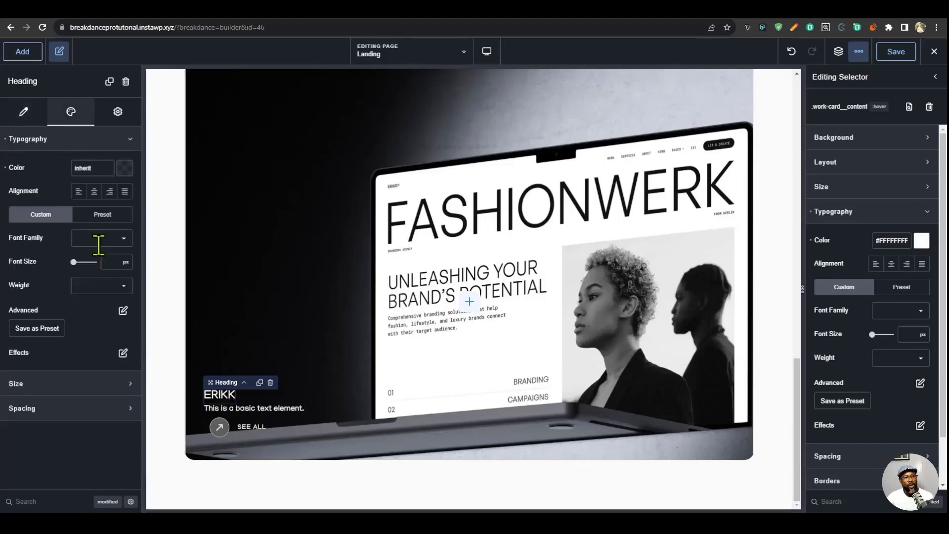
left_click(102, 216)
left_click(93, 249)
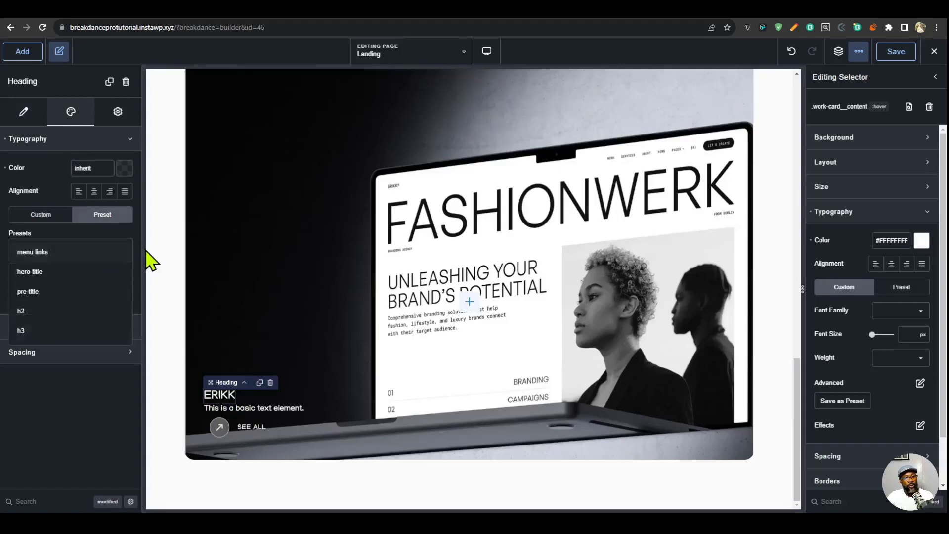
left_click(30, 331)
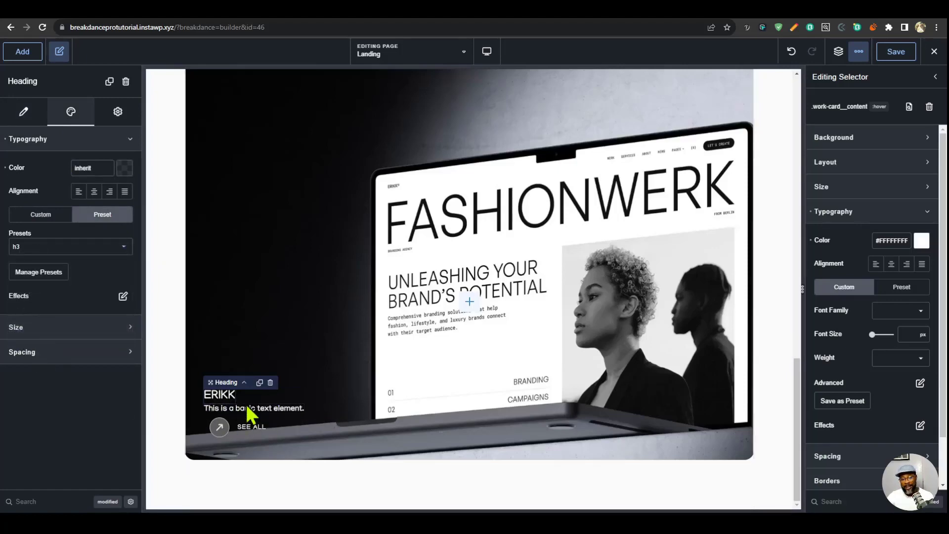
- Switch the heading to custom typography, set its text transform to capitalized (Aa), and save it as the preset h3--lower
left_click(42, 215)
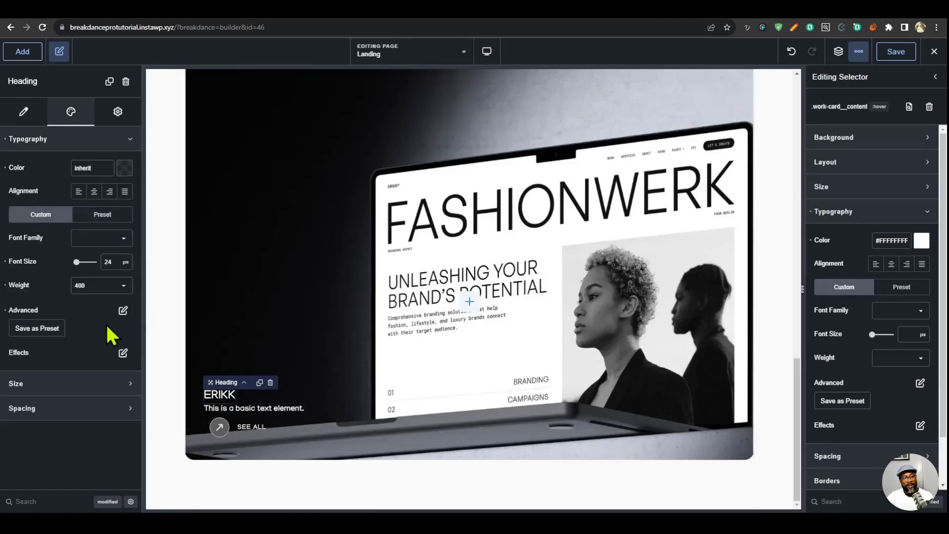
left_click(122, 311)
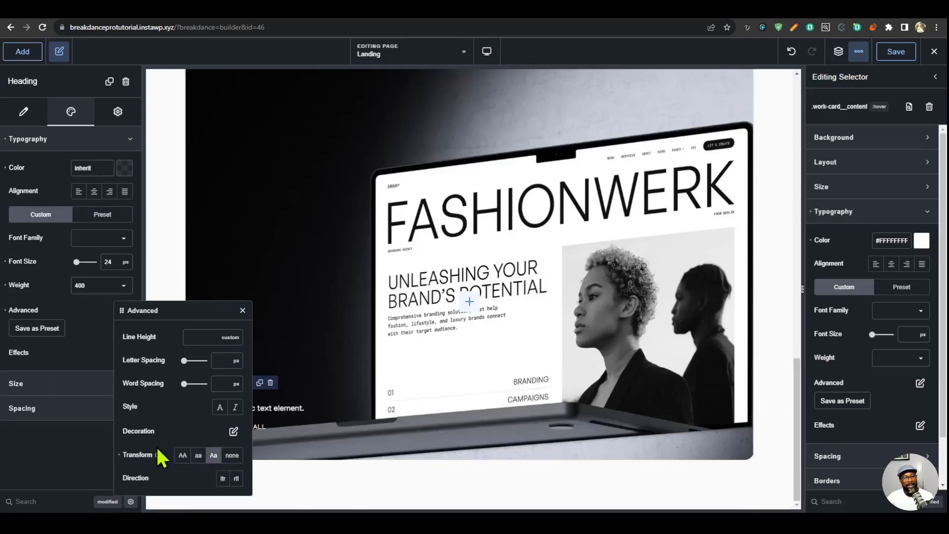
left_click(243, 311)
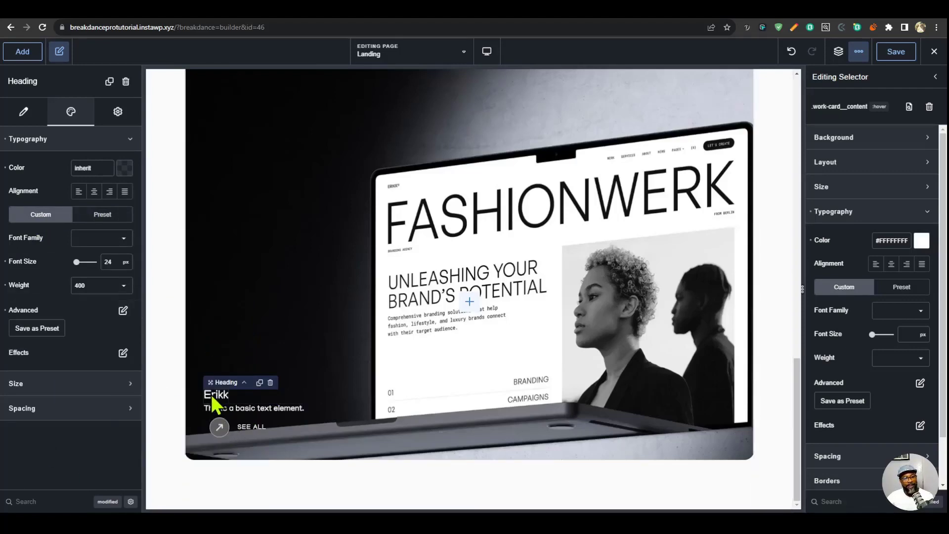
left_click(57, 329)
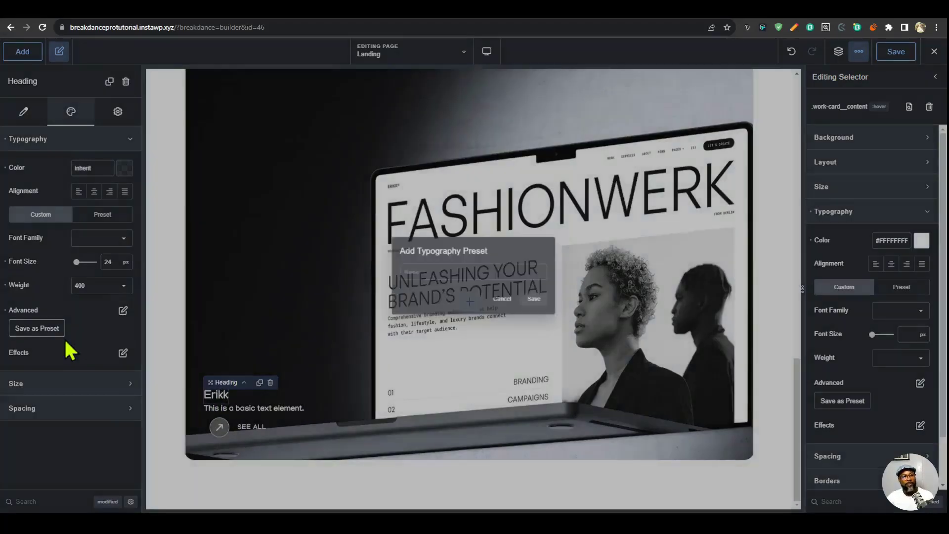
type("h3--lower")
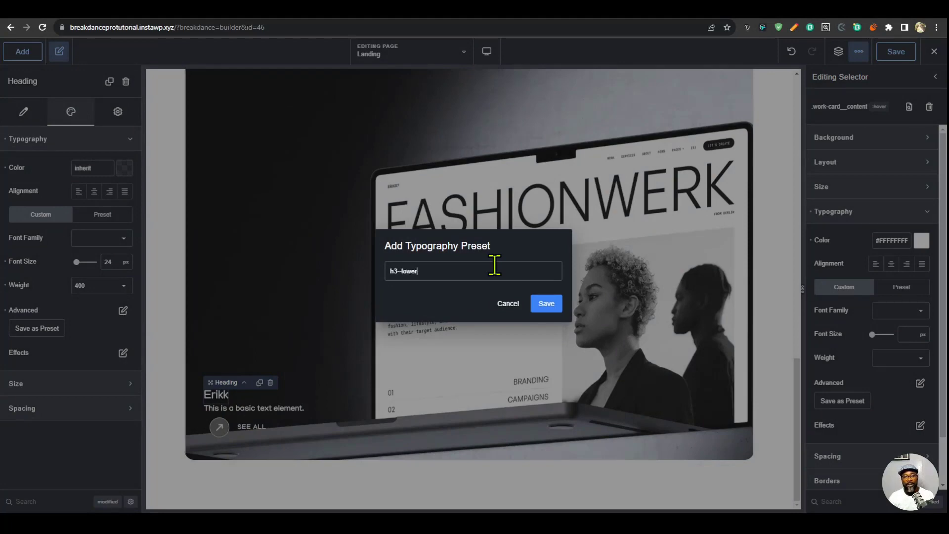
left_click(547, 304)
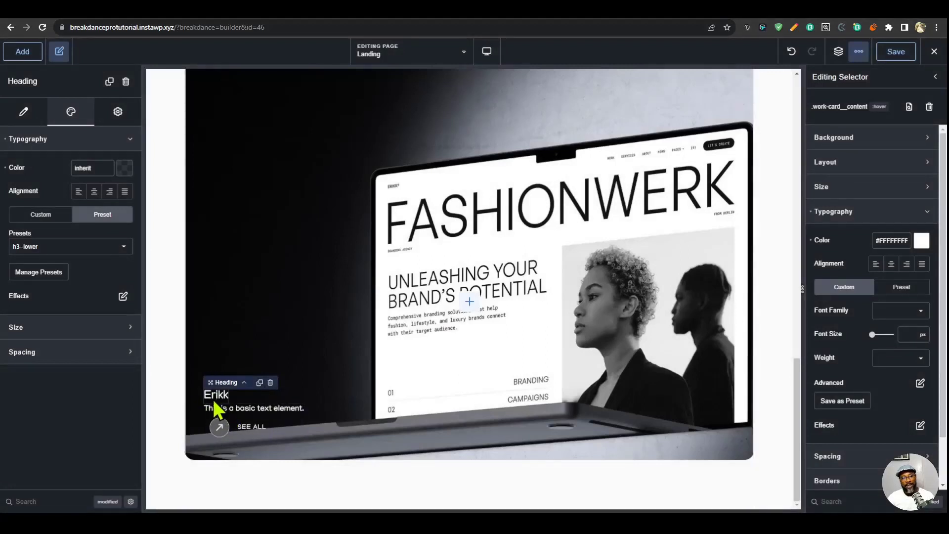
- Replace the work card's basic text with "Erikk represents a multi-purpose Webflow Template ideal for creative agencies, design studios, freelancers, and personal portfolios."
left_click(277, 407)
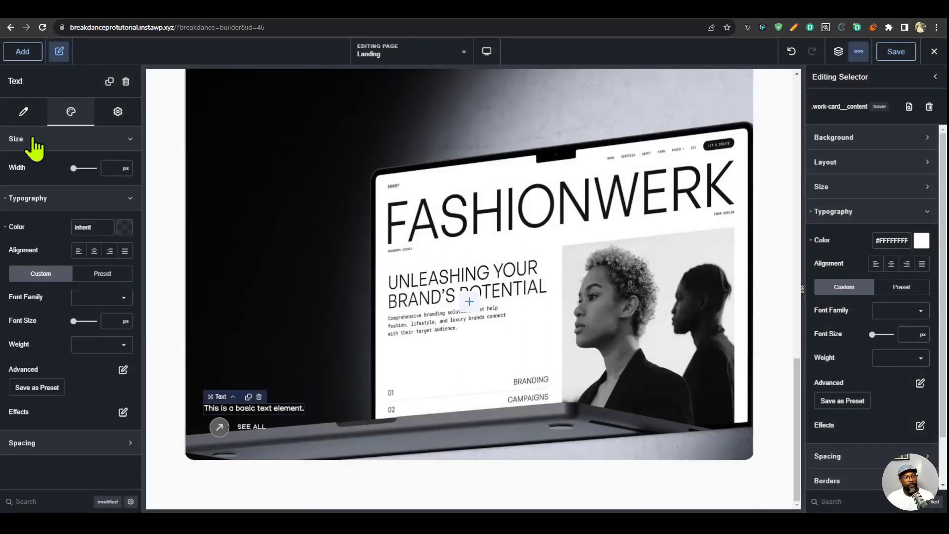
left_click(23, 112)
left_click(77, 162)
key("ctrl+a")
key("ctrl+v")
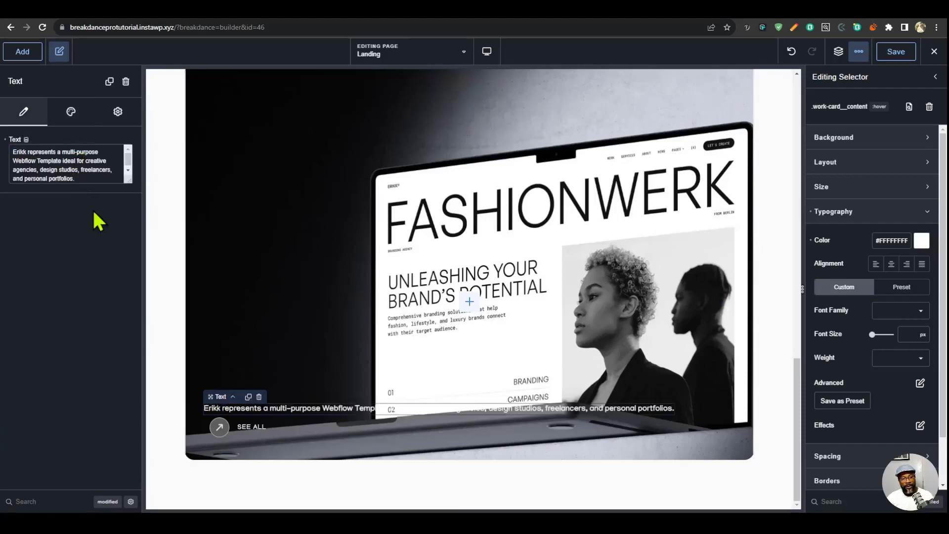
- Set the work-card__content class's width to 100% and its max width to 500 px
left_click(860, 211)
left_click(862, 185)
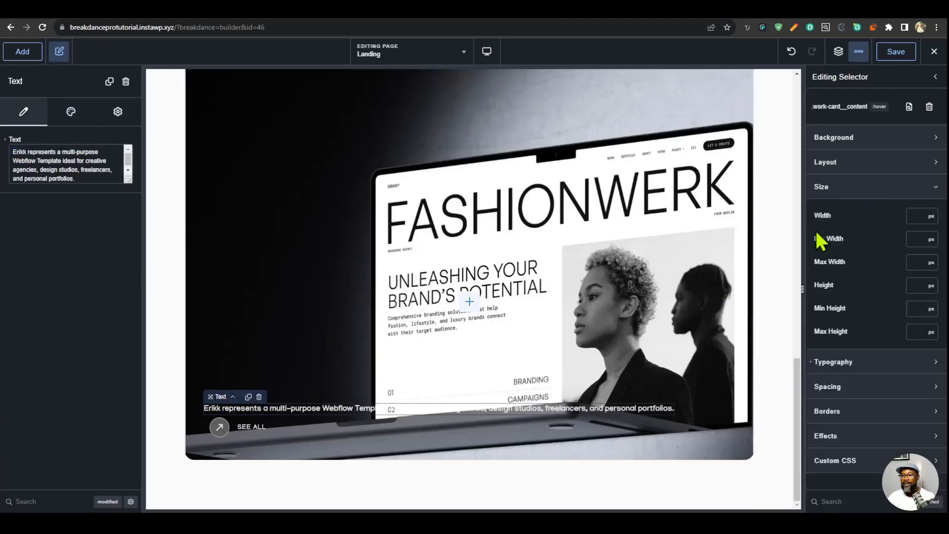
type("100")
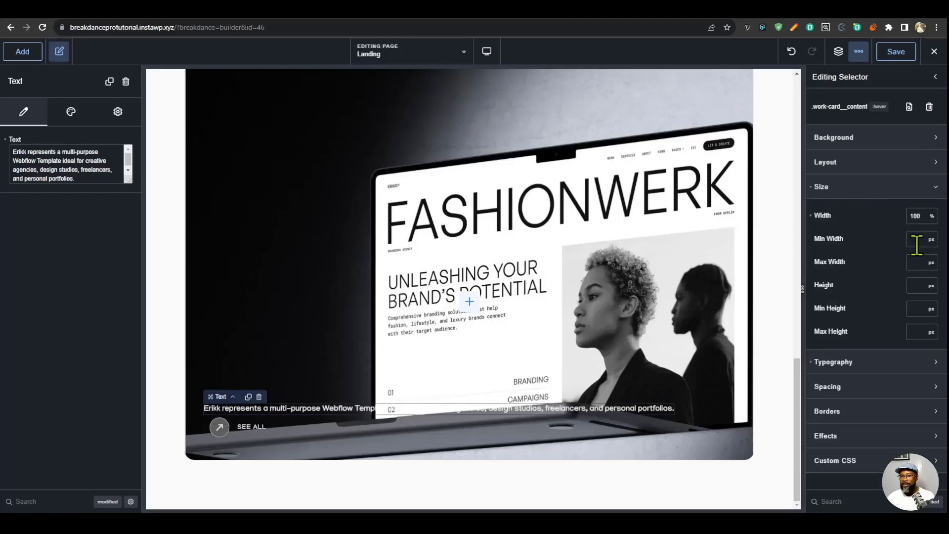
type("%500")
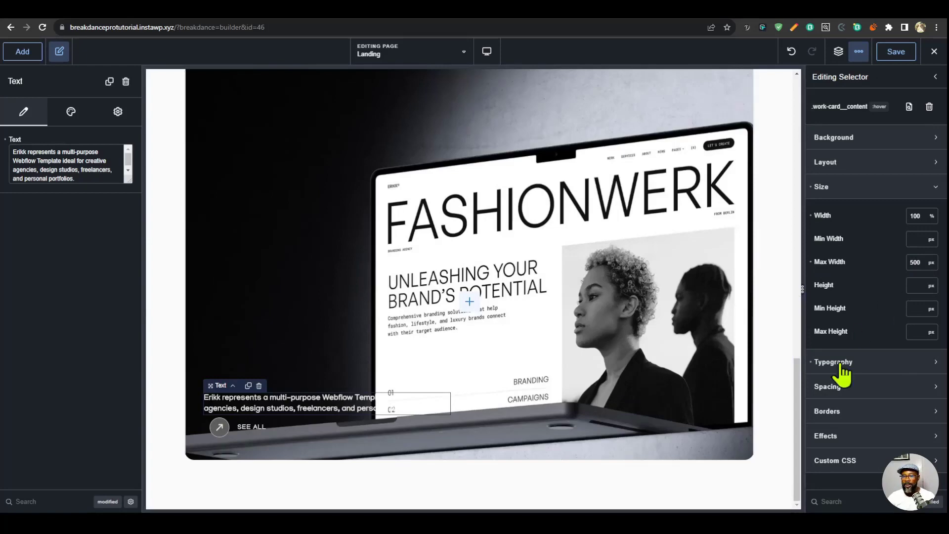
- Apply 32 px of padding to all sides of the work-card__content class
left_click(852, 388)
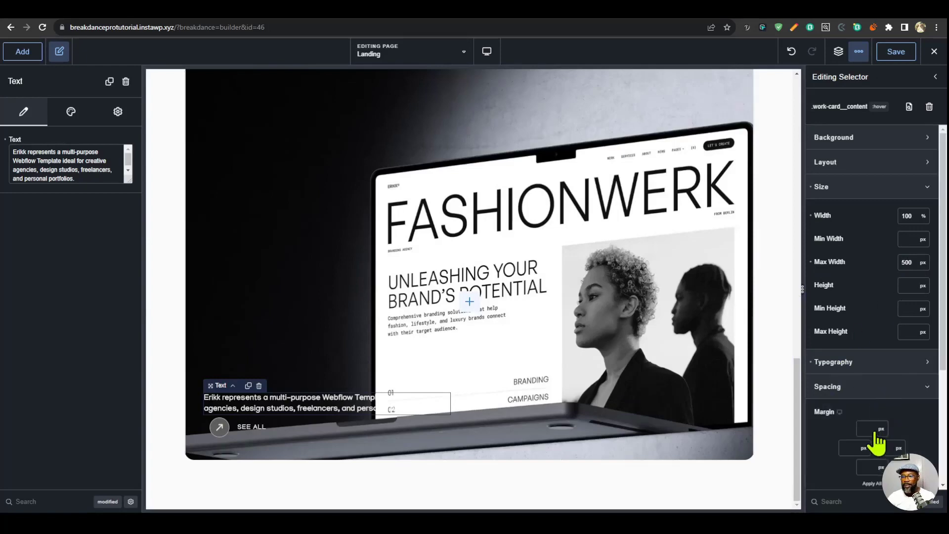
scroll(874, 426, "down", 3)
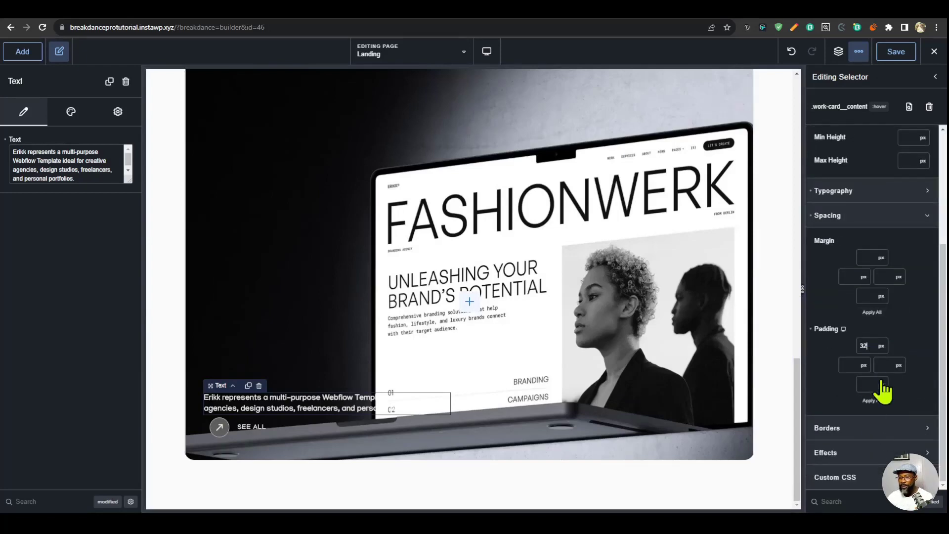
left_click(874, 402)
scroll(863, 222, "up", 4)
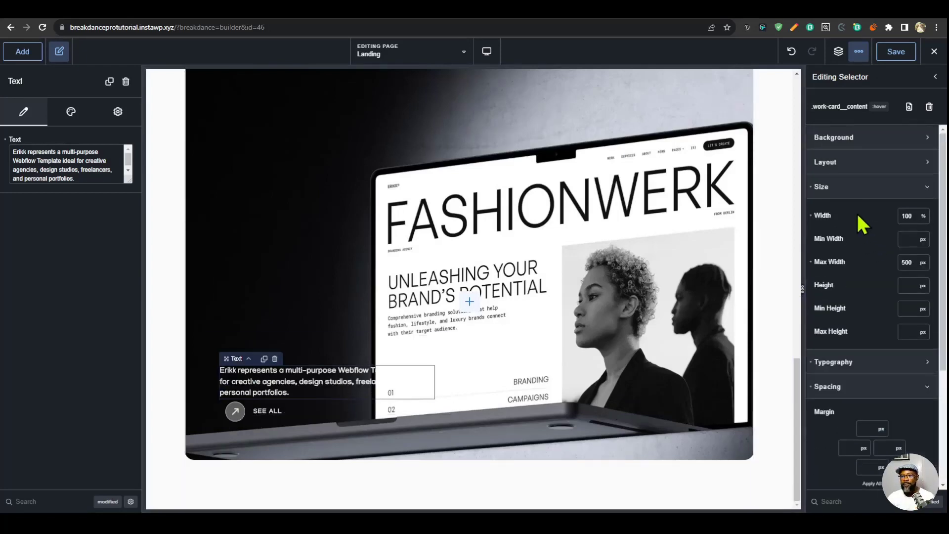
- Give the work-card__content class the Button Bg background color at about half opacity, and round its corners with a border radius
left_click(866, 139)
left_click(921, 167)
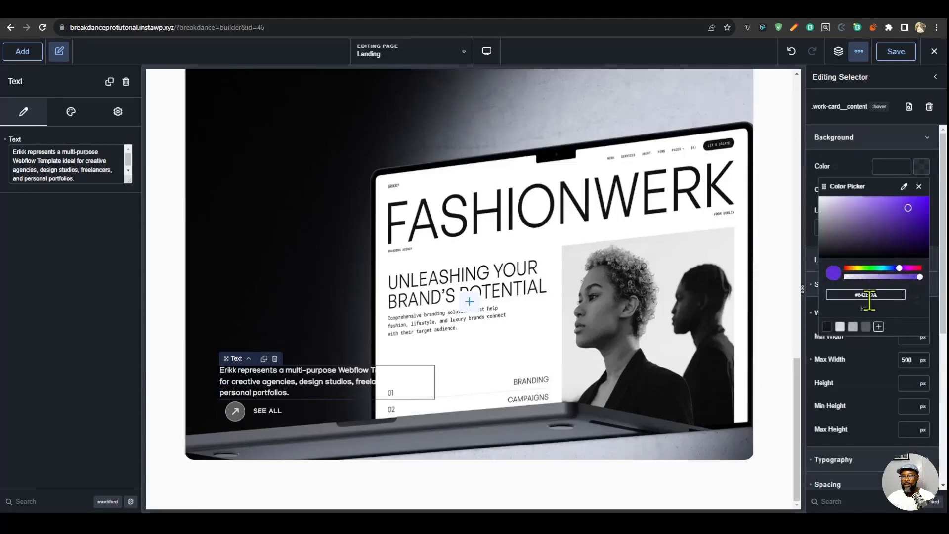
left_click(865, 327)
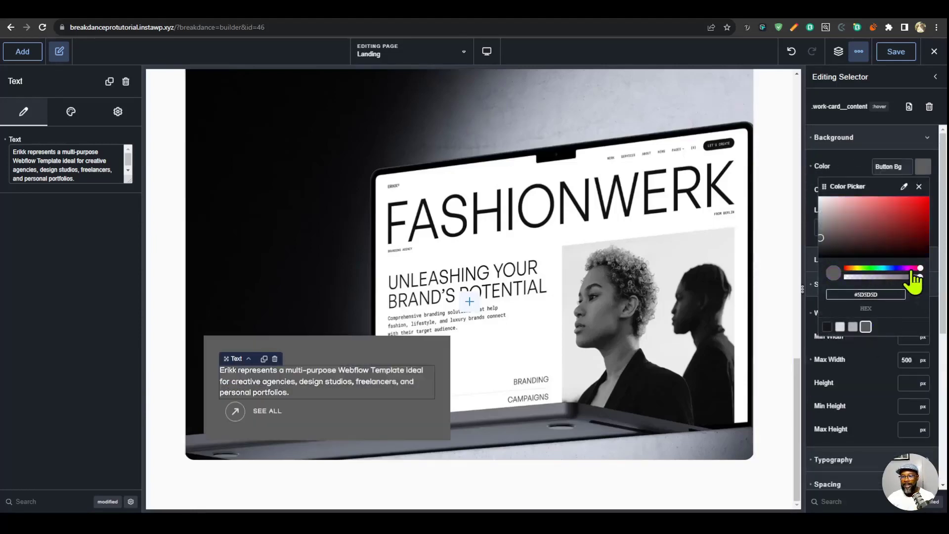
left_click_drag(920, 277, 882, 277)
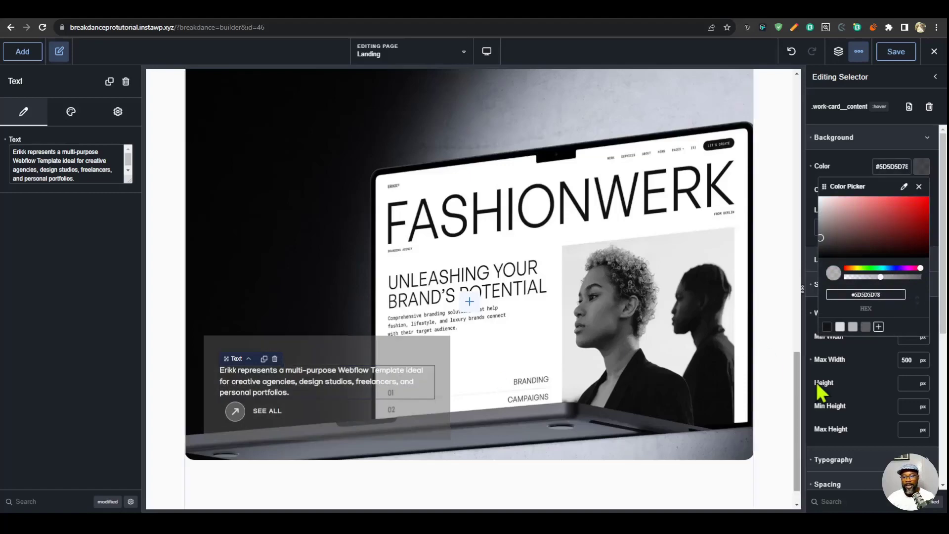
left_click(874, 502)
type("bor")
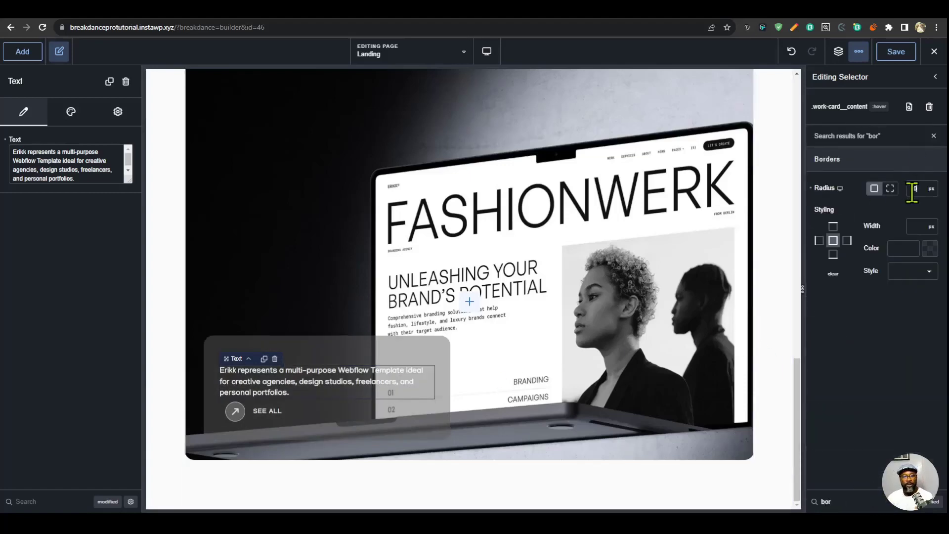
- Set the work-card__content class's layout display to flex with a 20 px gap between its items
double_click(826, 502)
type("gap")
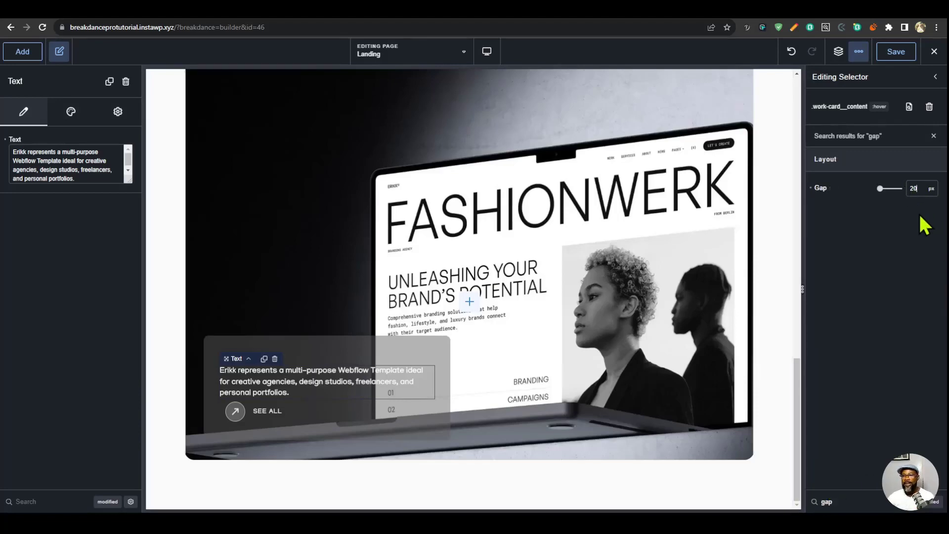
key("BackSpace")
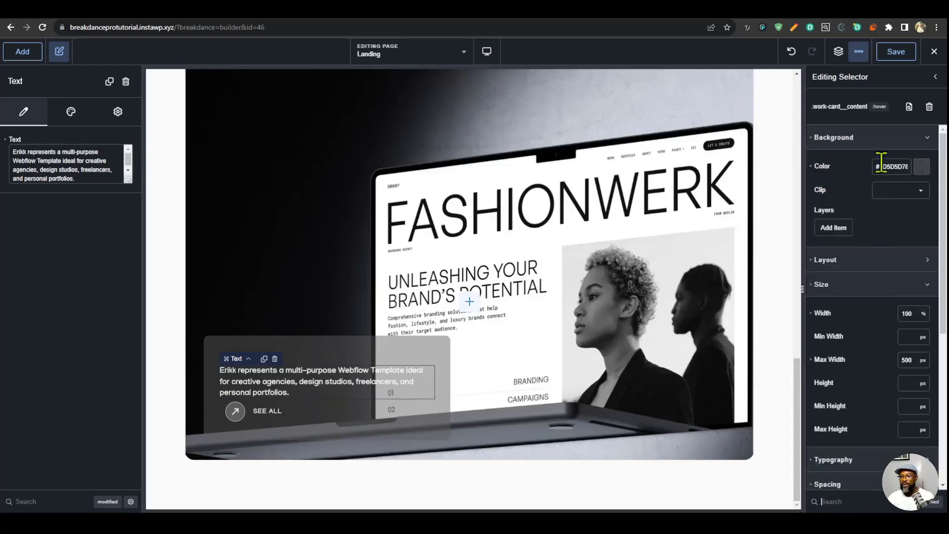
left_click(875, 262)
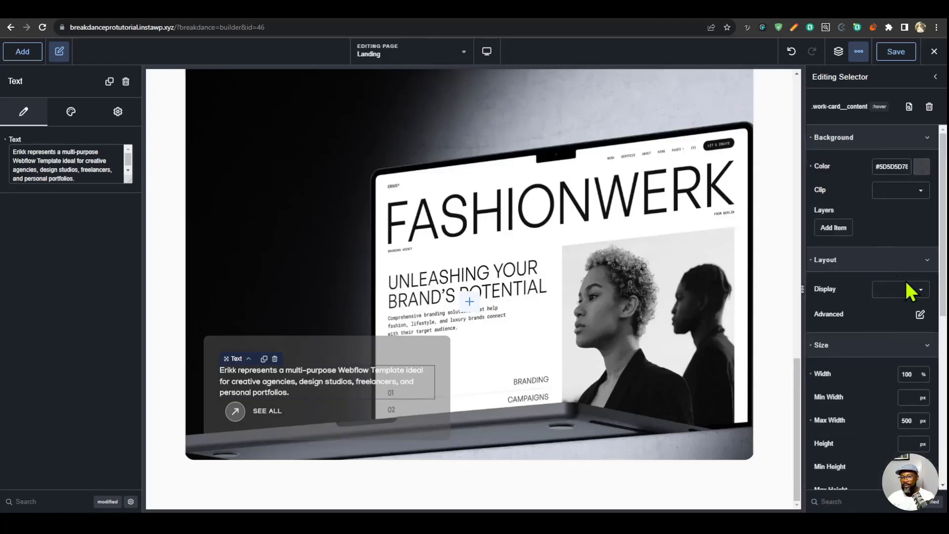
left_click(907, 351)
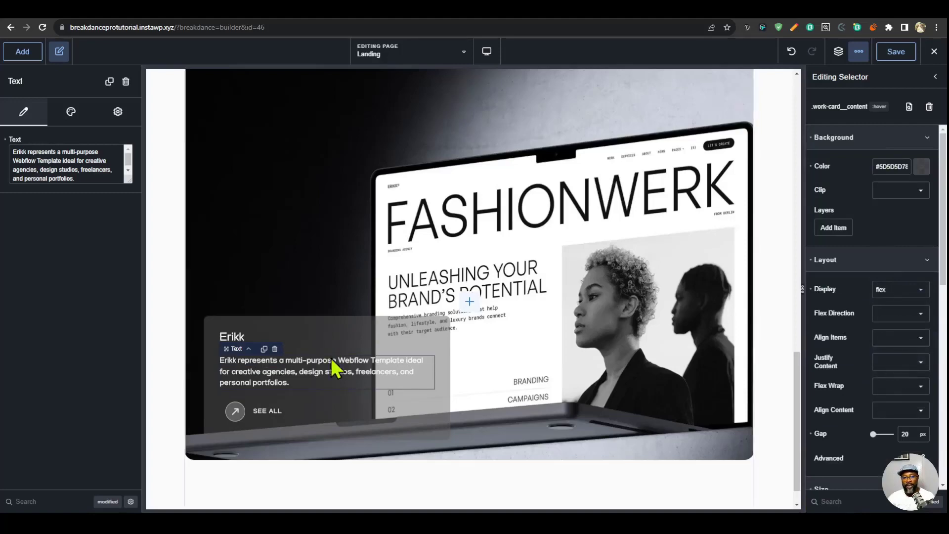
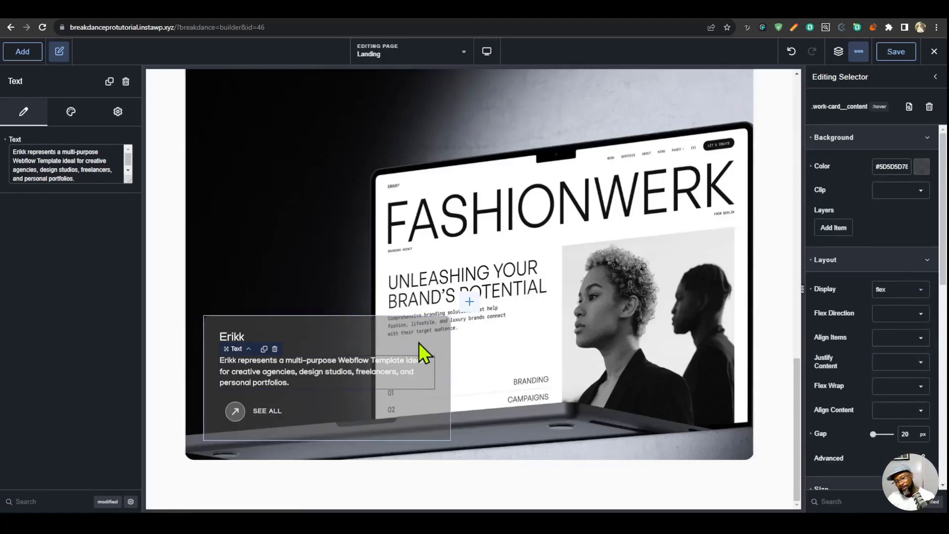
- Add custom CSS to the hover state of .work-card__content that applies backdrop-filter: blur(20px) to %%SELECTOR%%
scroll(875, 434, "down", 10)
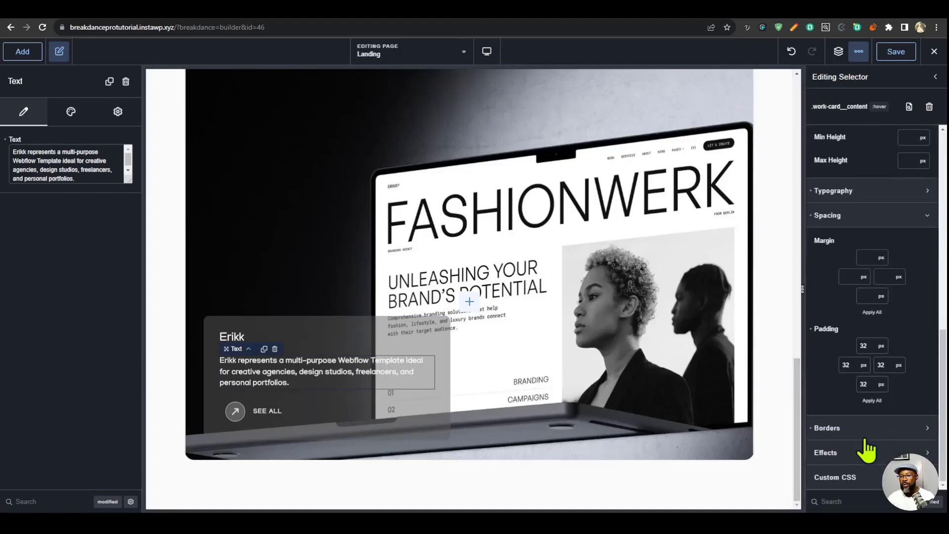
left_click(865, 478)
scroll(872, 393, "down", 3)
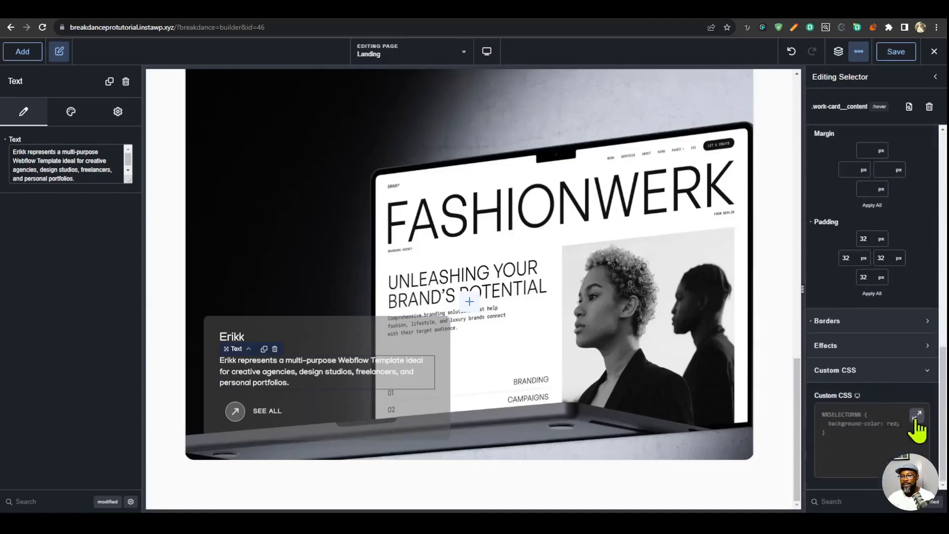
left_click(917, 415)
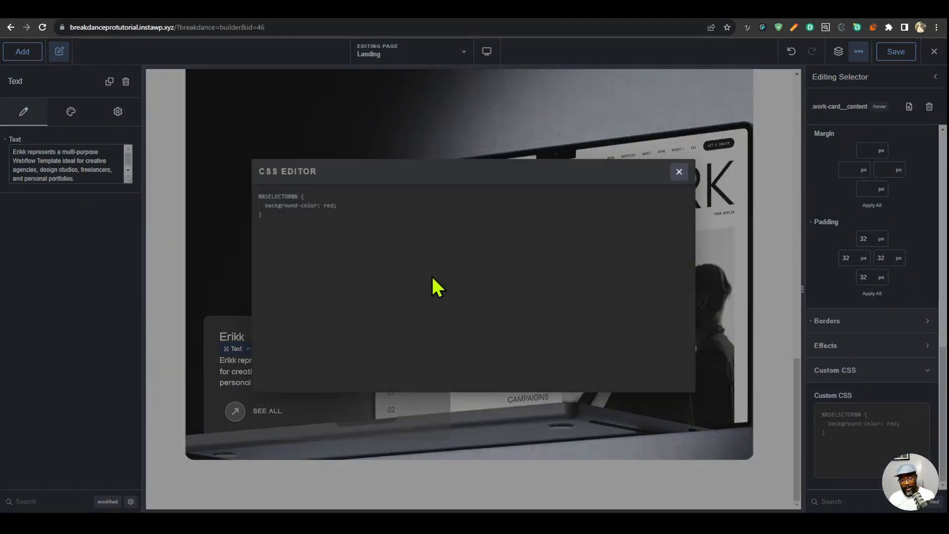
type("%%")
key("Tab")
type("backdrop-filter:")
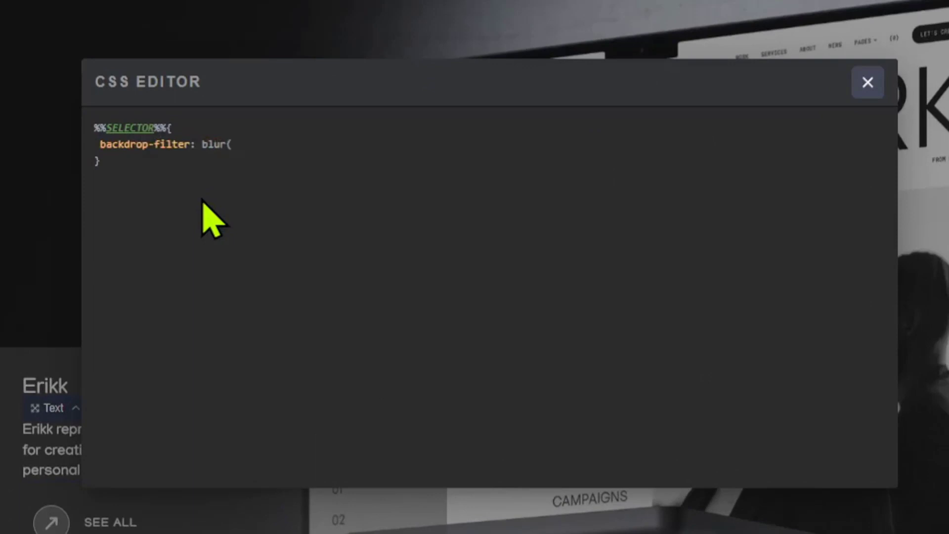
type("blur(5px")
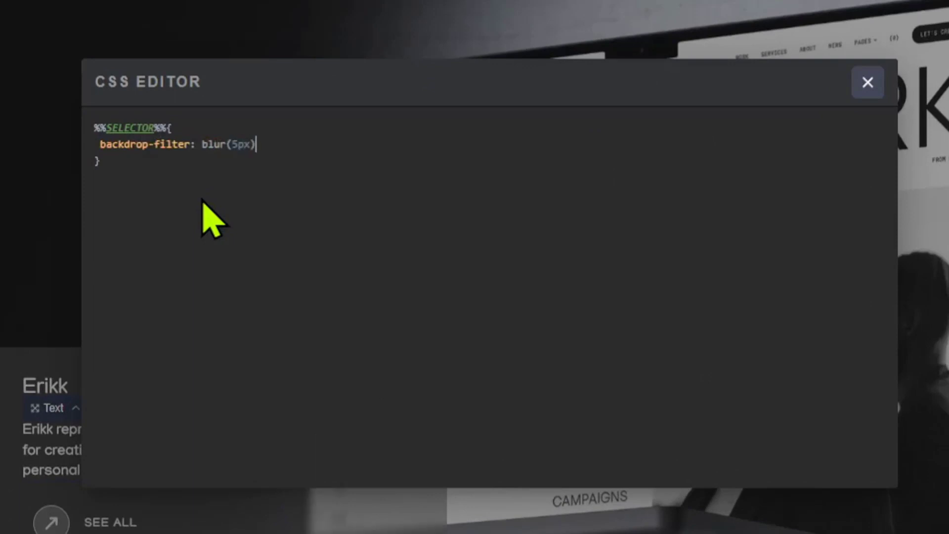
type(")")
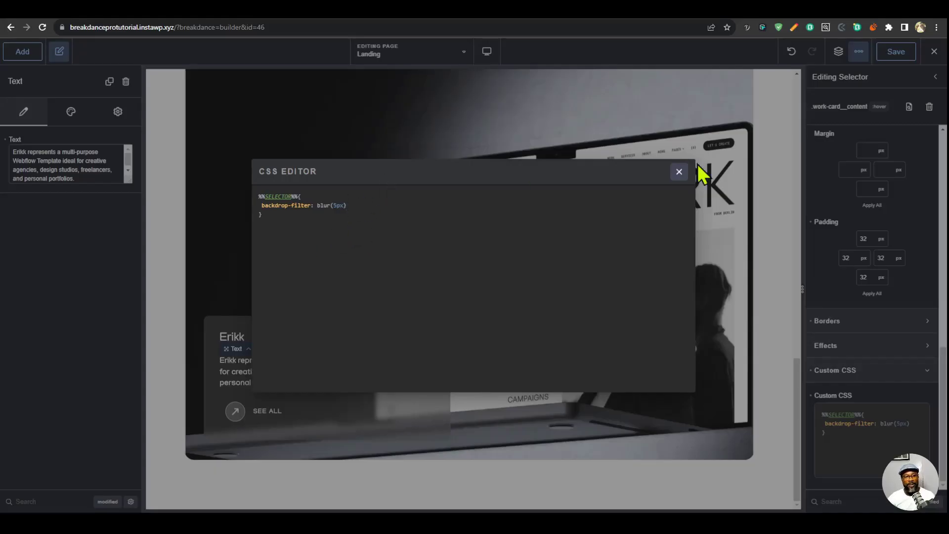
left_click(679, 172)
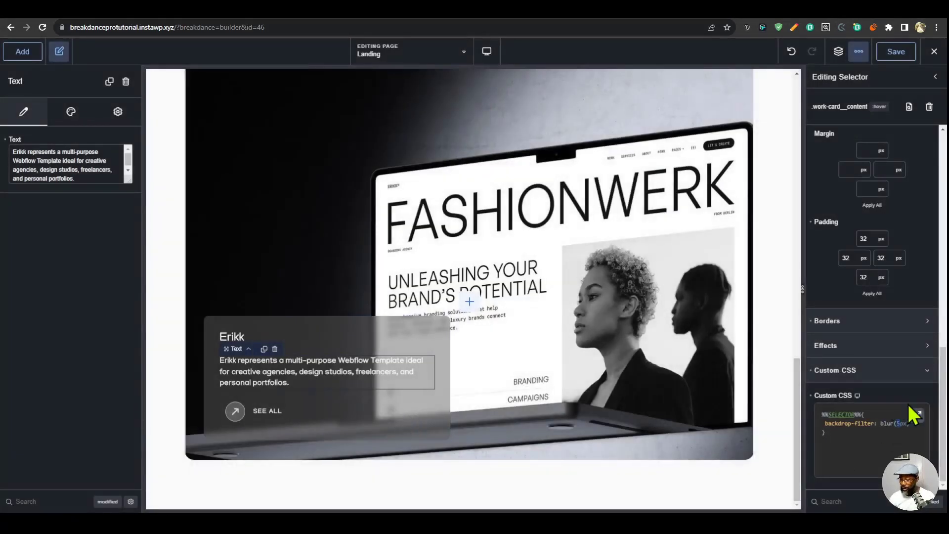
type("20")
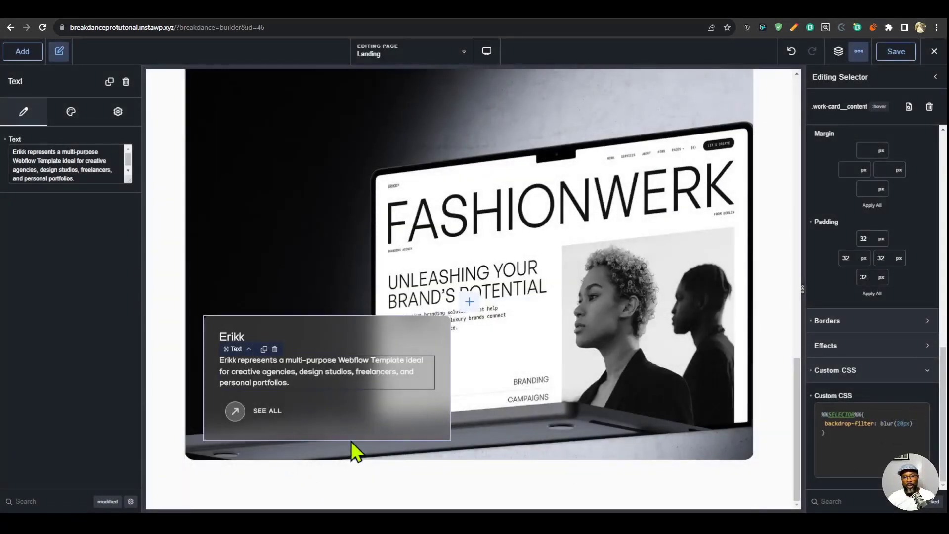
- Give the work card content's hover state a 1 px border in semi-transparent light gray based on #B7B7B7
left_click(859, 502)
type("bor")
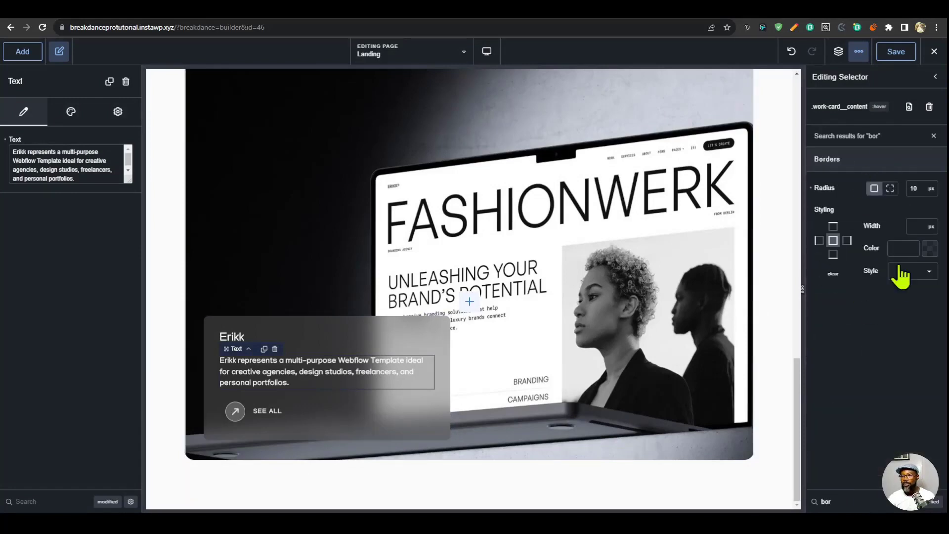
left_click(913, 226)
type("1")
left_click(928, 250)
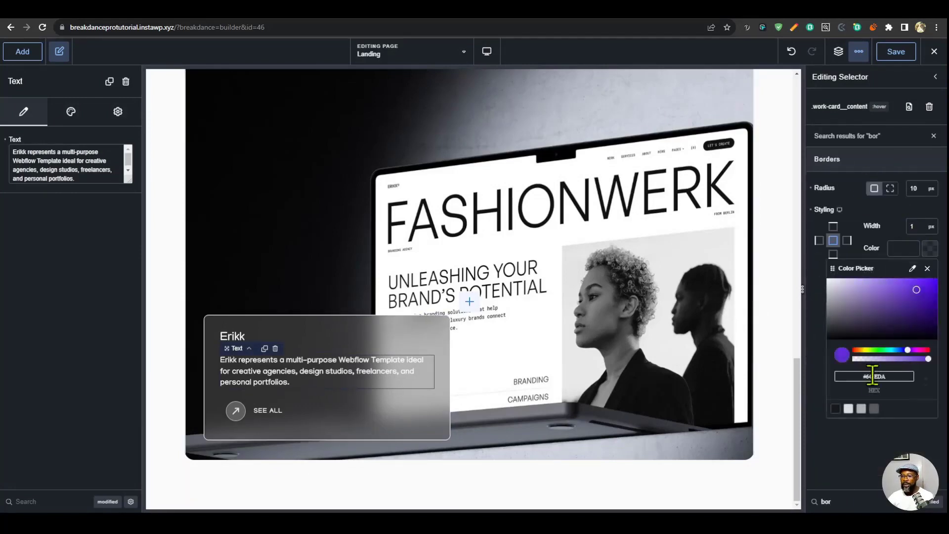
left_click(874, 408)
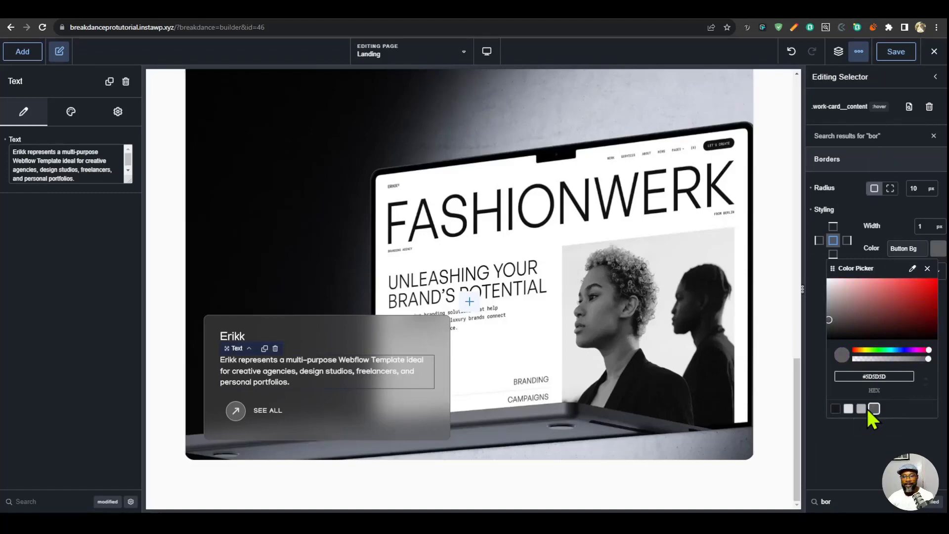
left_click(861, 408)
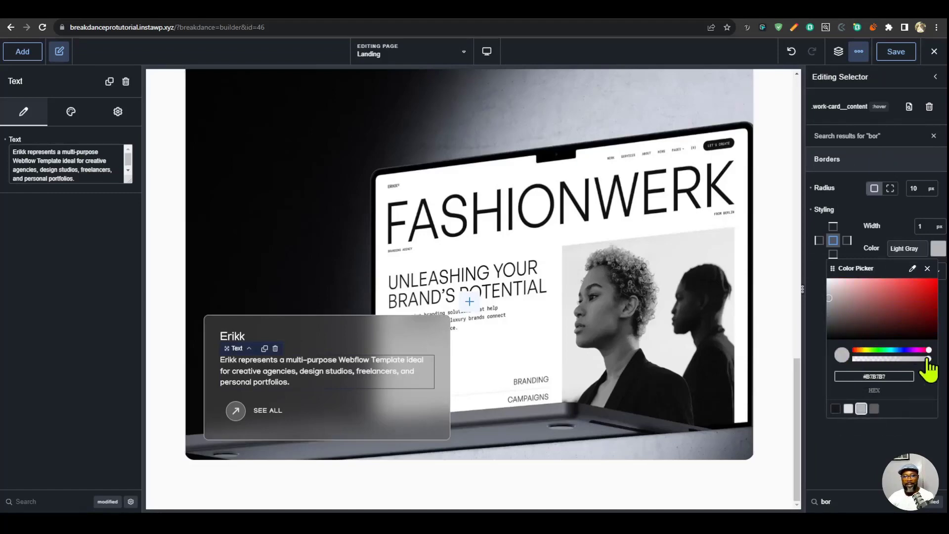
left_click_drag(929, 361, 908, 359)
- Replace the link text beside the arrow icon in the work card with "Discover"
left_click(265, 410)
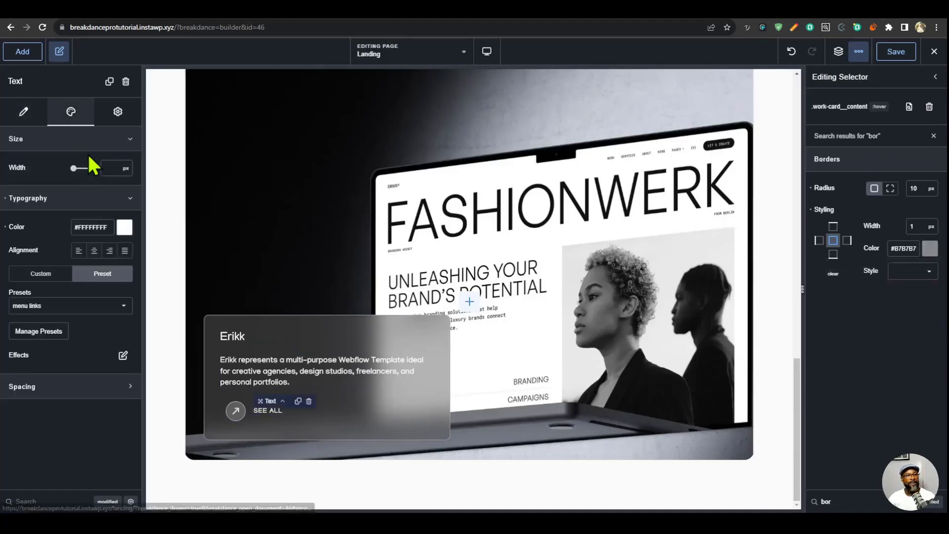
left_click(23, 111)
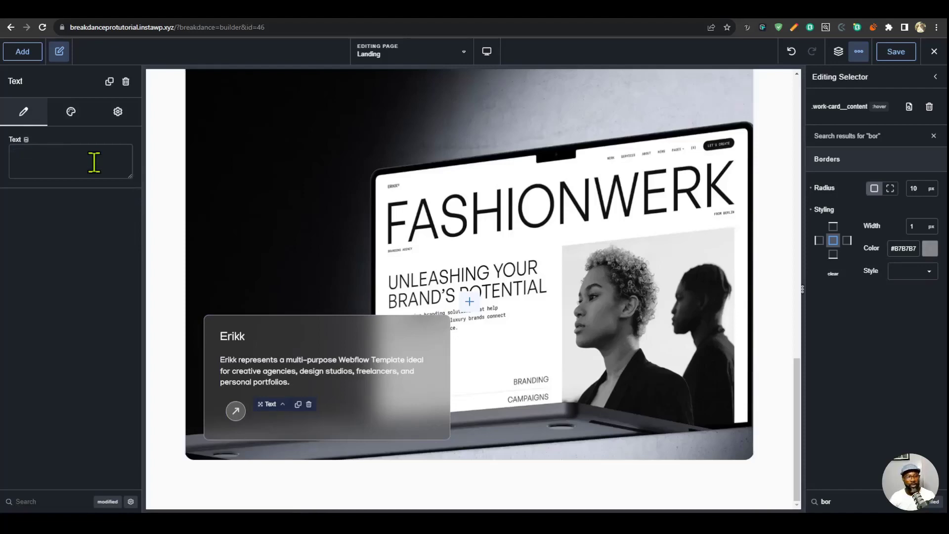
type("Discover")
- Darken the background color of the .work-card__content hover state to #42424278
left_click(934, 136)
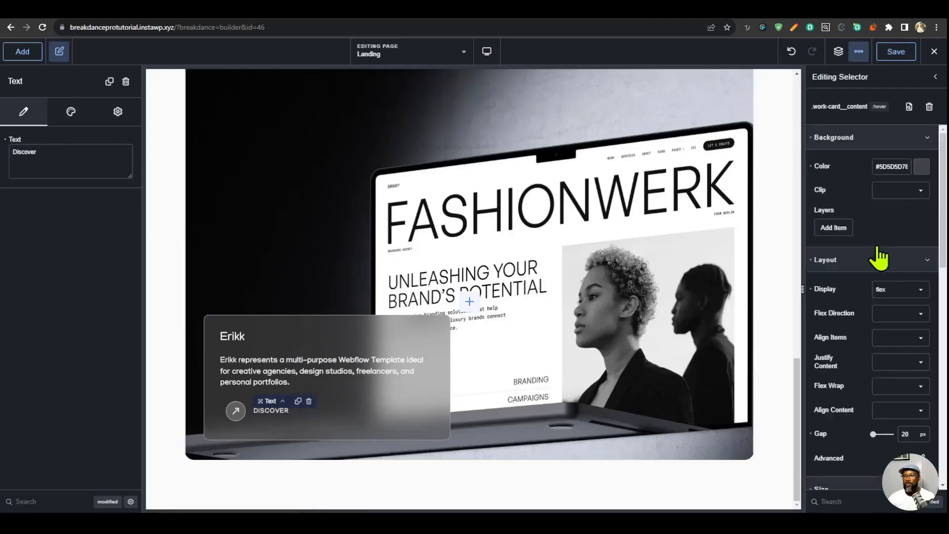
left_click(921, 167)
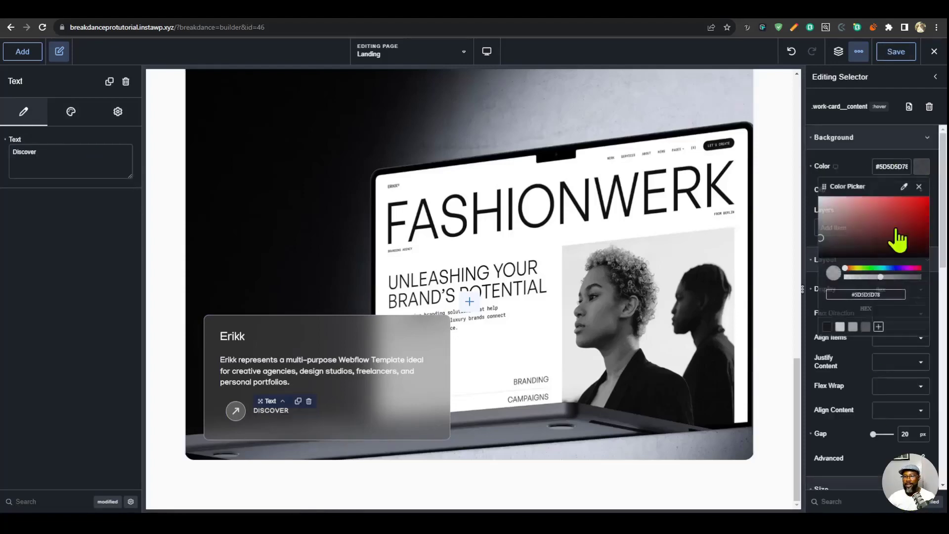
left_click(820, 244)
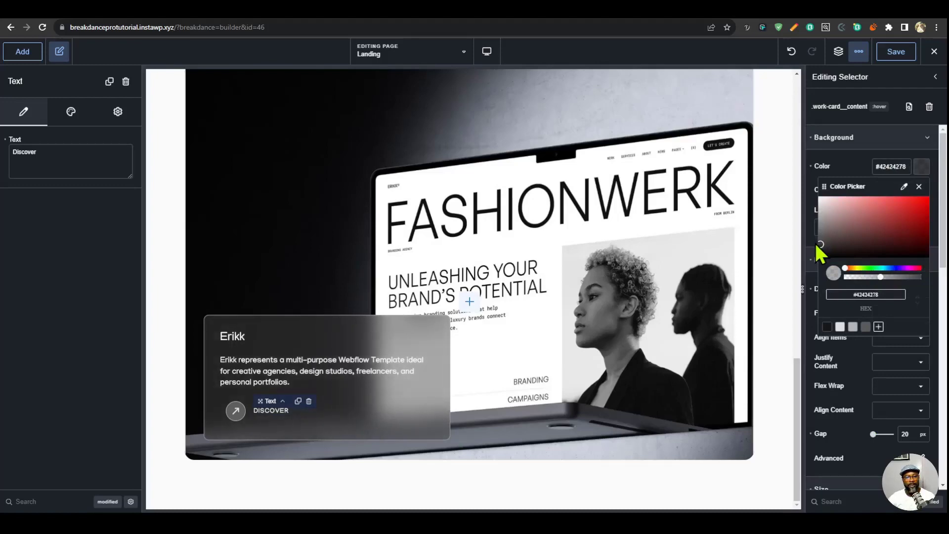
left_click(496, 495)
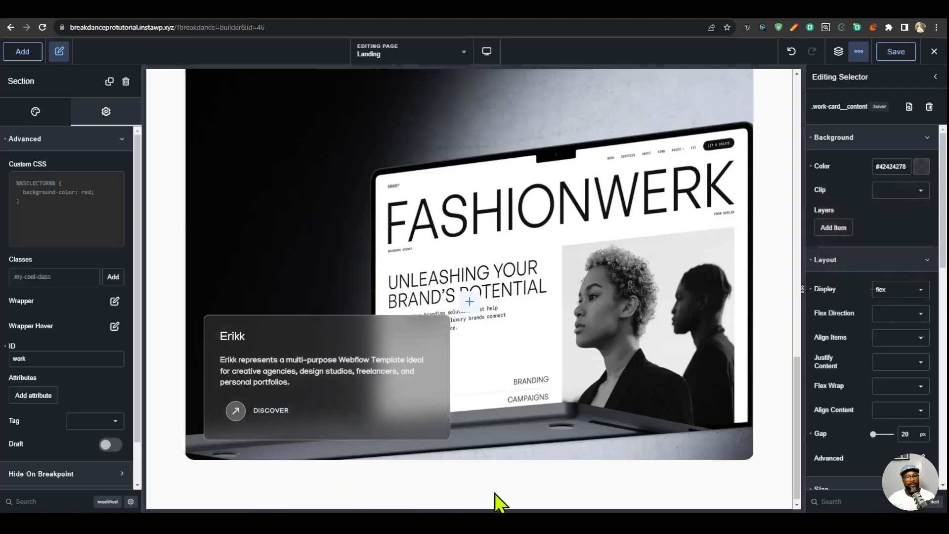
- Collapse the work content element in the structure tree and select the work card's image wrap
scroll(534, 386, "up", 4)
scroll(533, 384, "down", 2)
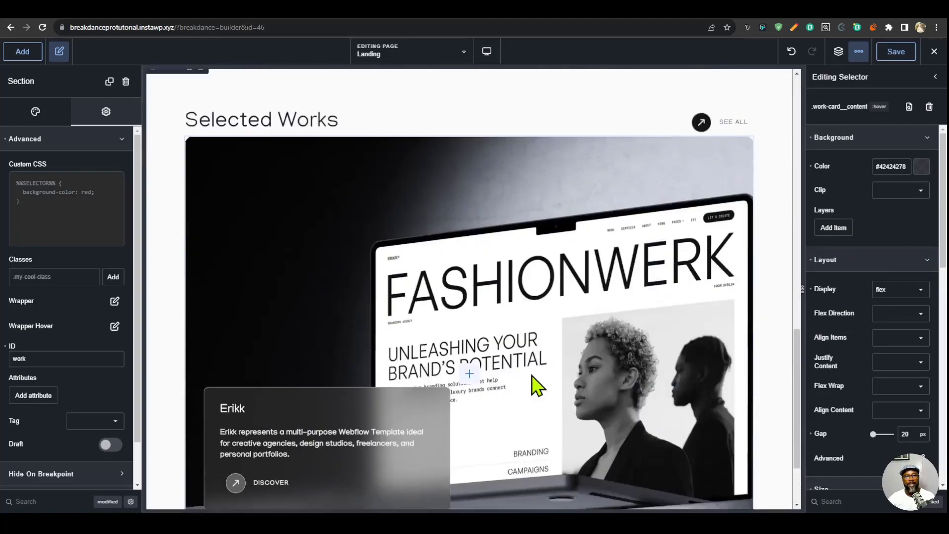
left_click(838, 52)
scroll(622, 391, "down", 3)
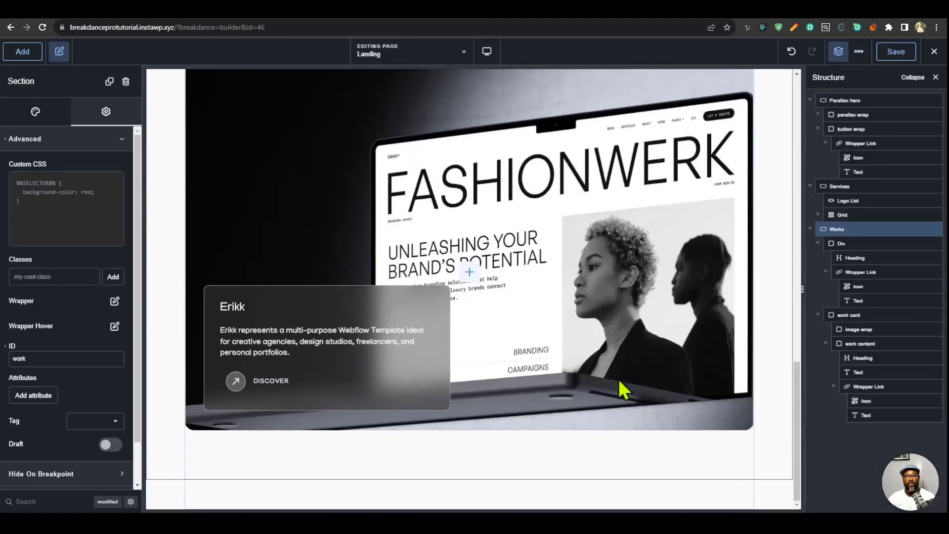
scroll(593, 378, "up", 2)
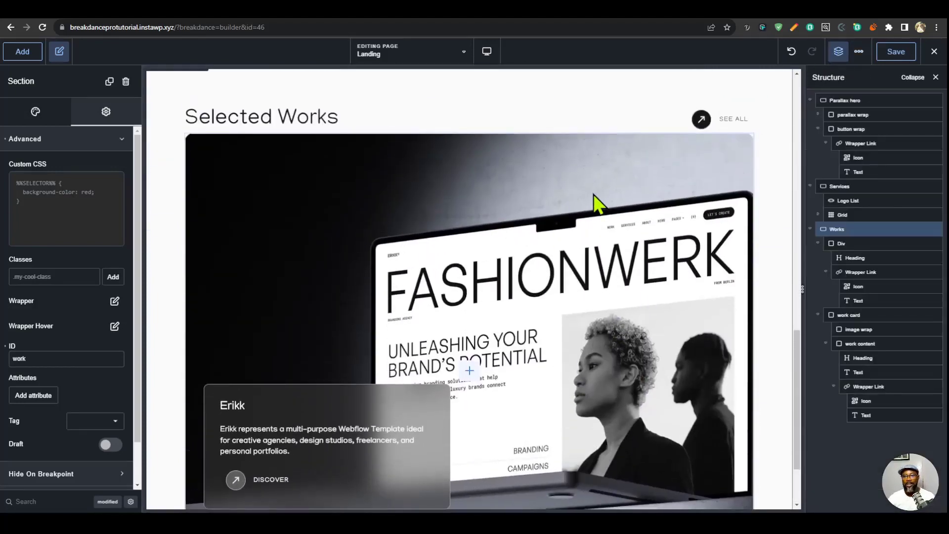
left_click(580, 183)
left_click(831, 343)
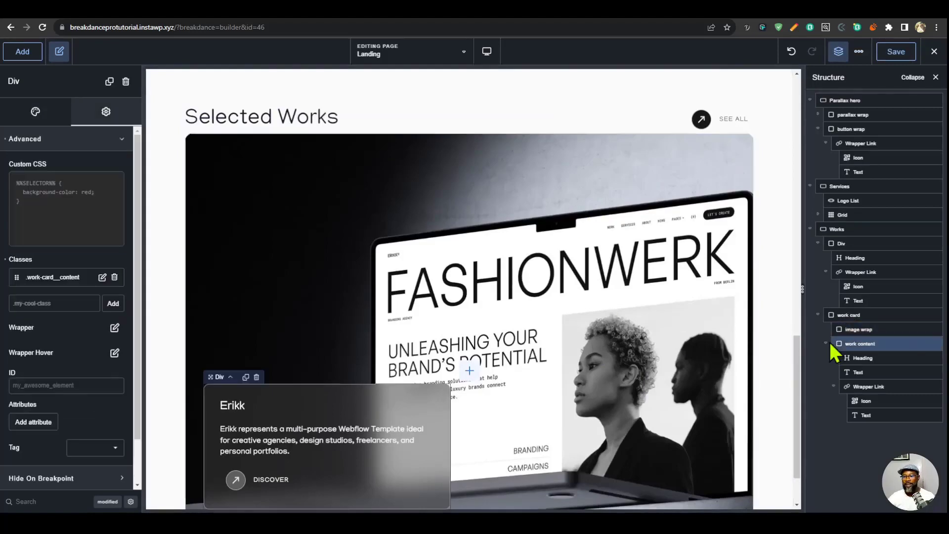
left_click(825, 343)
left_click(610, 317)
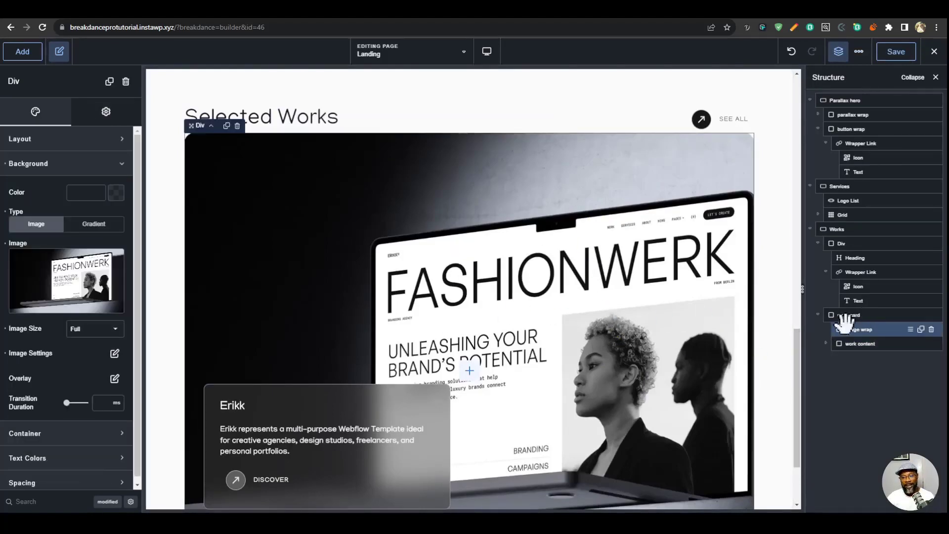
- Enable the scrolling animation on the work card's image wrap
scroll(684, 341, "down", 2)
scroll(687, 354, "up", 1)
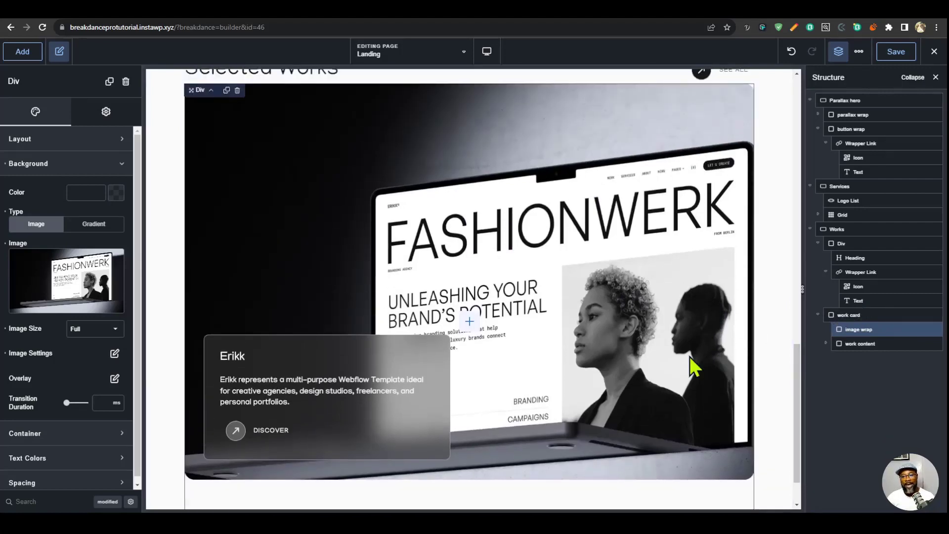
scroll(686, 358, "down", 2)
scroll(686, 360, "up", 2)
scroll(687, 360, "down", 1)
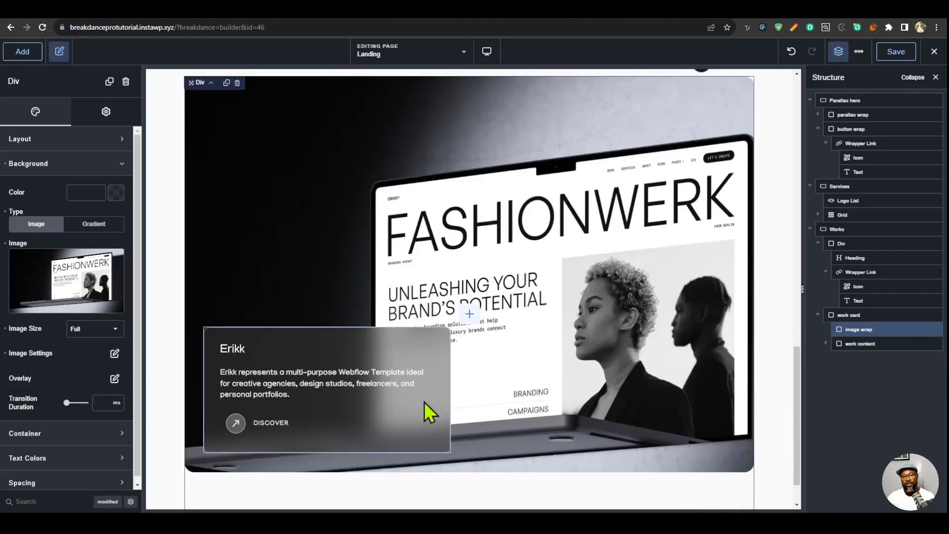
scroll(627, 393, "up", 1)
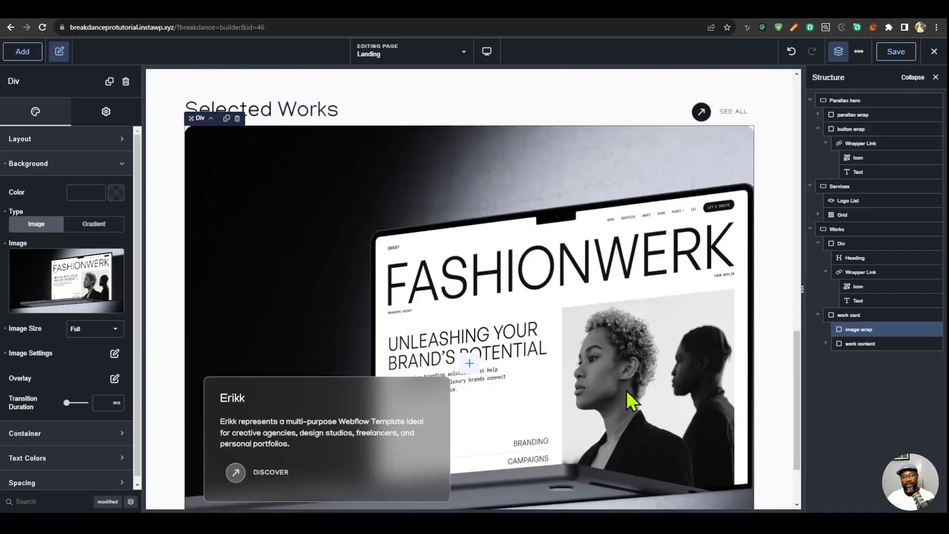
left_click(106, 111)
scroll(109, 405, "down", 2)
left_click(91, 475)
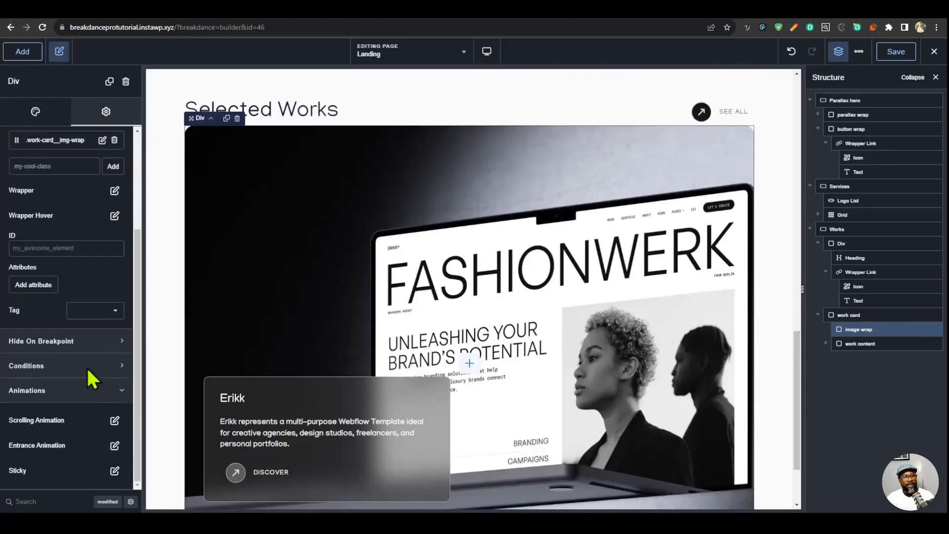
left_click(115, 420)
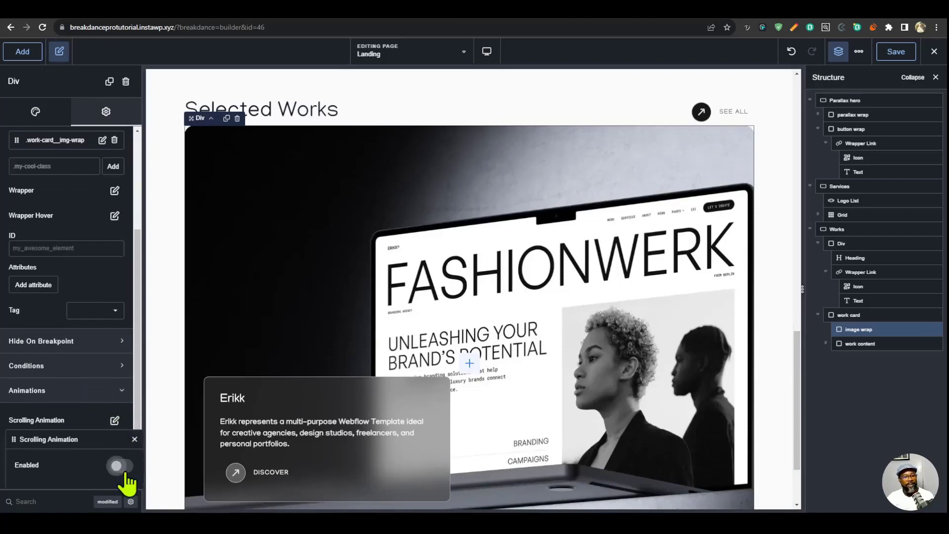
left_click(121, 466)
scroll(84, 398, "down", 1)
scroll(85, 398, "up", 1)
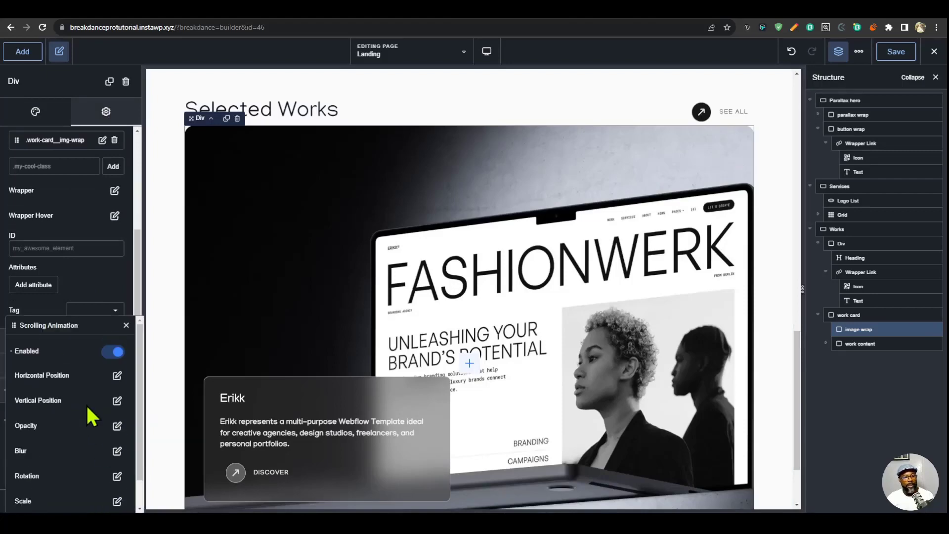
- Set the scrolling animation's vertical position to start at -30 vh and end at 20 vh, and preview the image movement
left_click(118, 401)
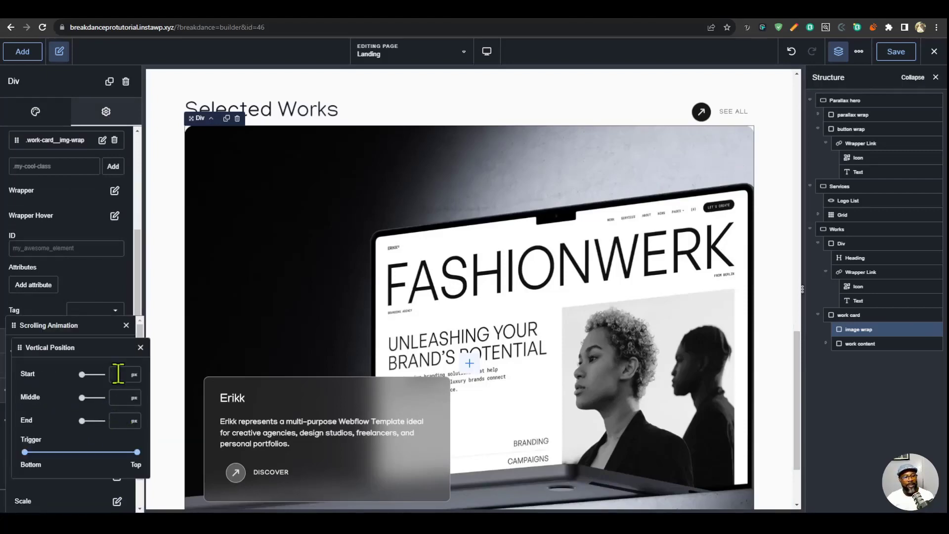
left_click(133, 375)
left_click(148, 470)
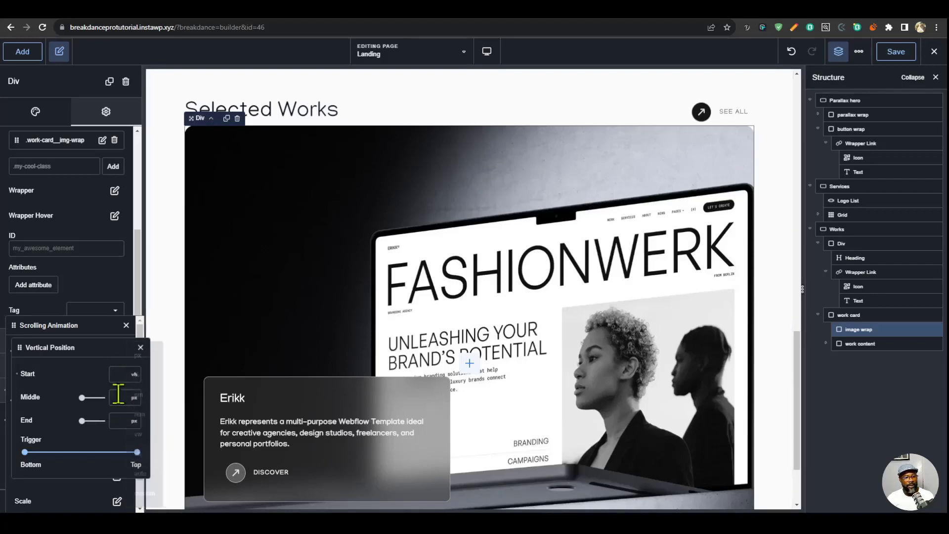
type("30")
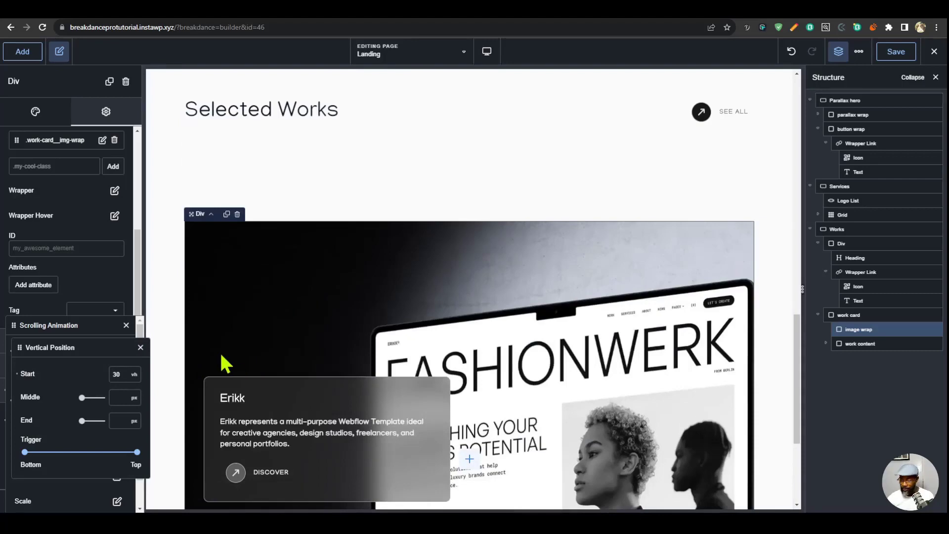
key("Home")
type("-")
left_click(119, 421)
type("2")
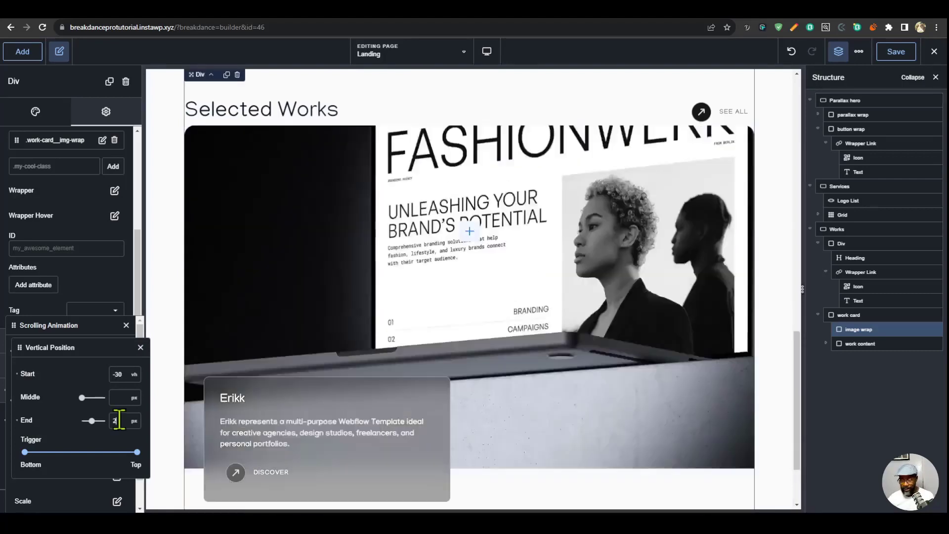
type("0")
scroll(657, 223, "up", 4)
scroll(657, 222, "down", 7)
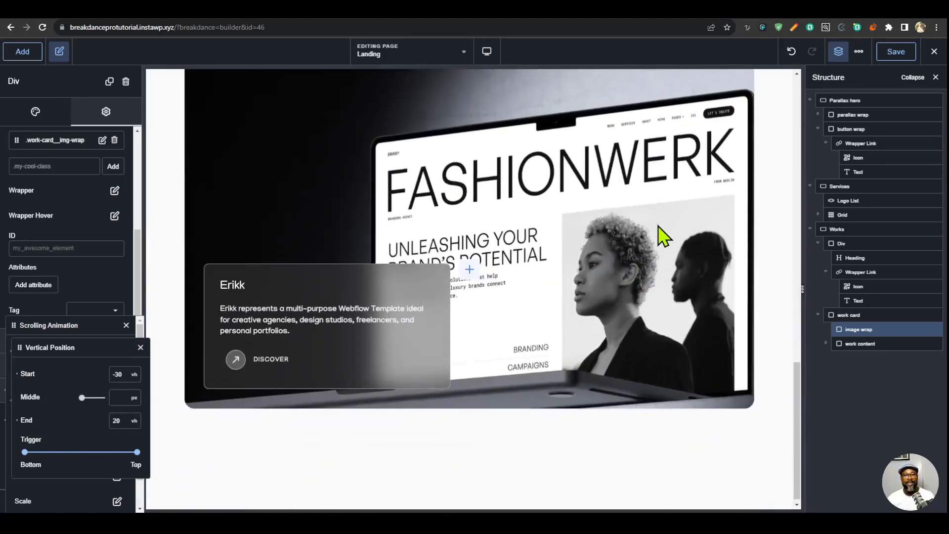
scroll(662, 238, "up", 5)
scroll(662, 239, "down", 5)
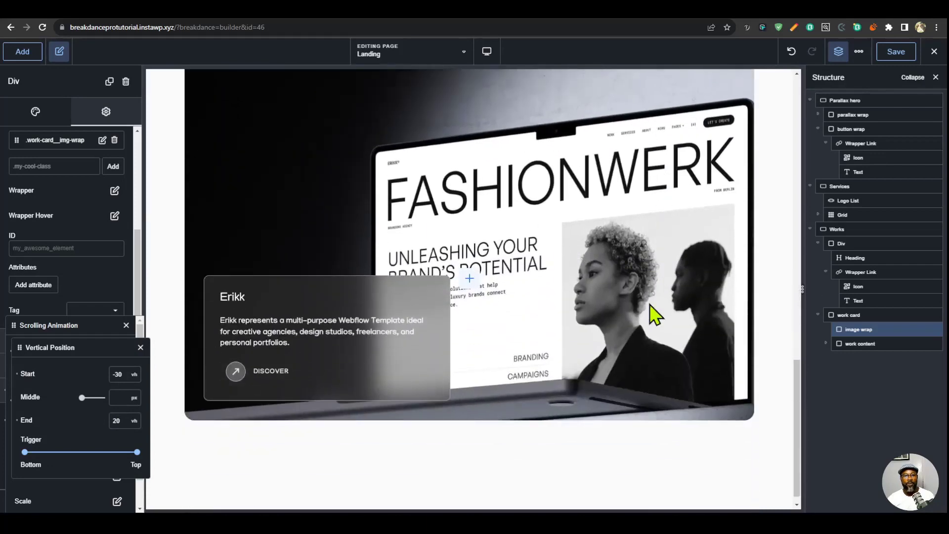
- Examine how the work card's image moves within its frame while the page scrolls
scroll(645, 339, "up", 5)
scroll(648, 340, "down", 5)
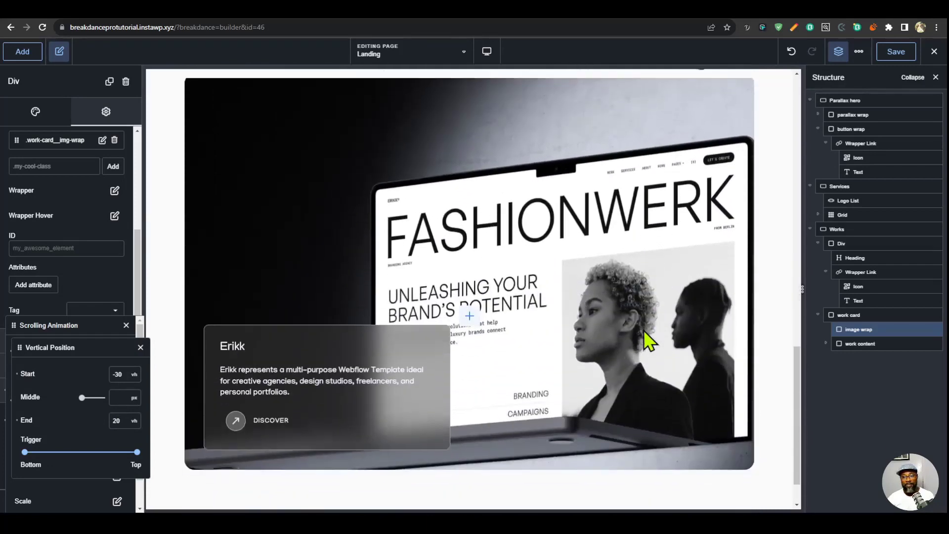
scroll(622, 383, "up", 4)
scroll(630, 365, "down", 5)
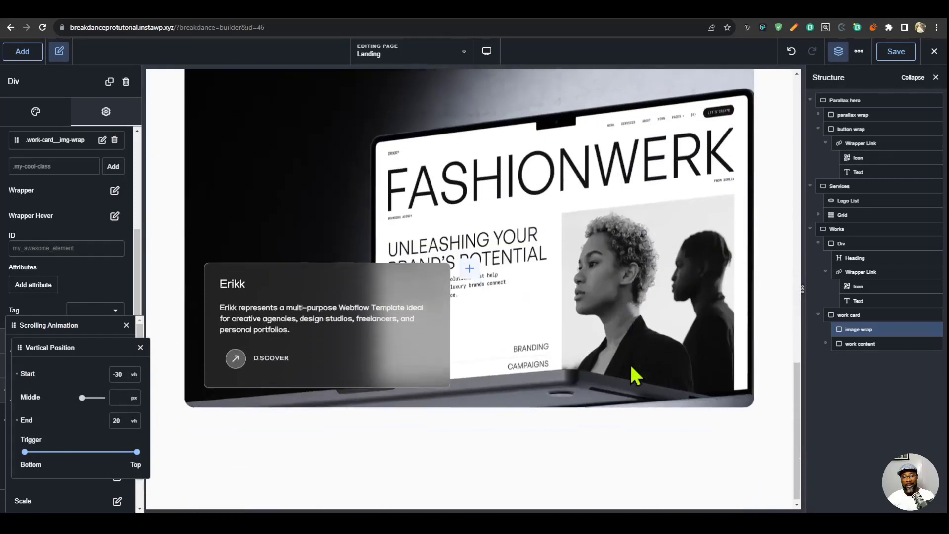
scroll(630, 376, "up", 5)
scroll(632, 375, "down", 4)
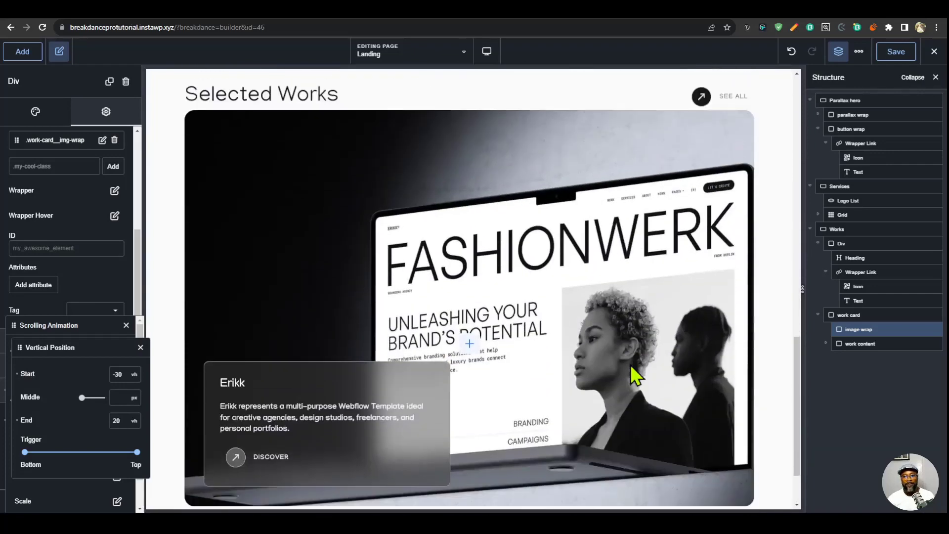
scroll(631, 364, "up", 5)
scroll(631, 356, "down", 4)
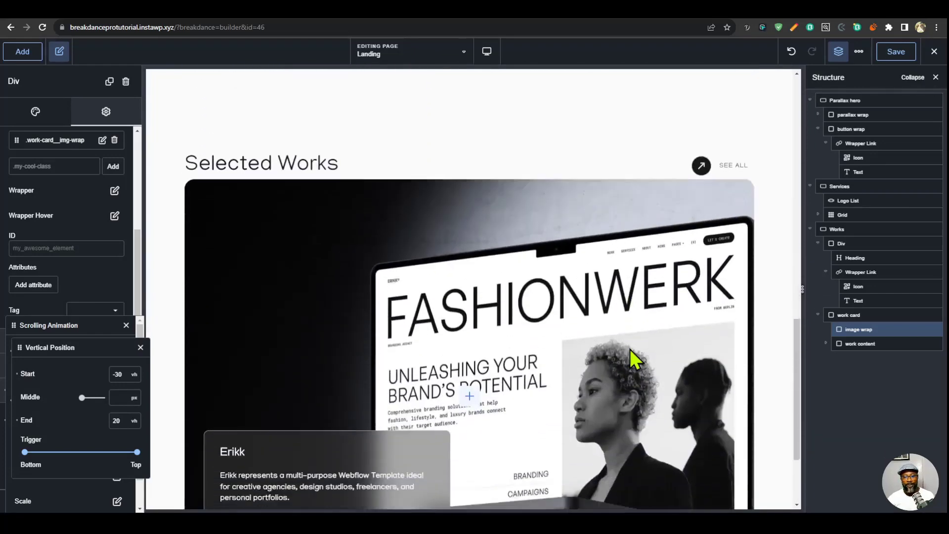
scroll(630, 349, "down", 3)
scroll(630, 349, "up", 5)
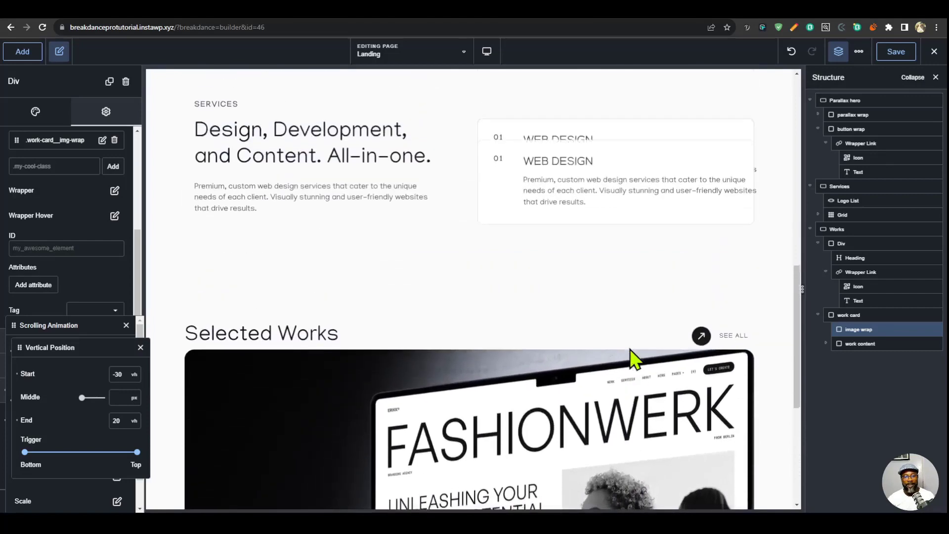
scroll(635, 358, "down", 3)
- Save the page and duplicate the work card twice within the Works section
left_click(897, 55)
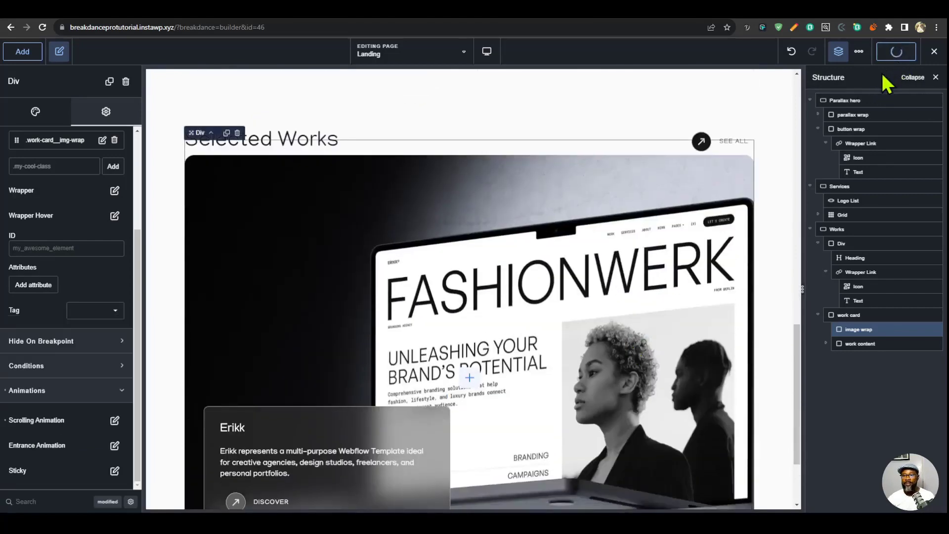
left_click(818, 315)
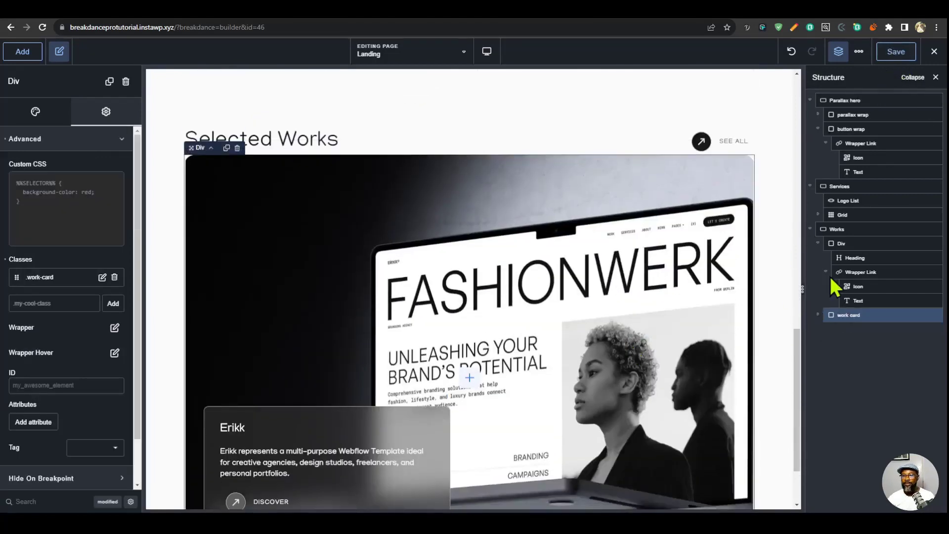
left_click(819, 243)
left_click(915, 258)
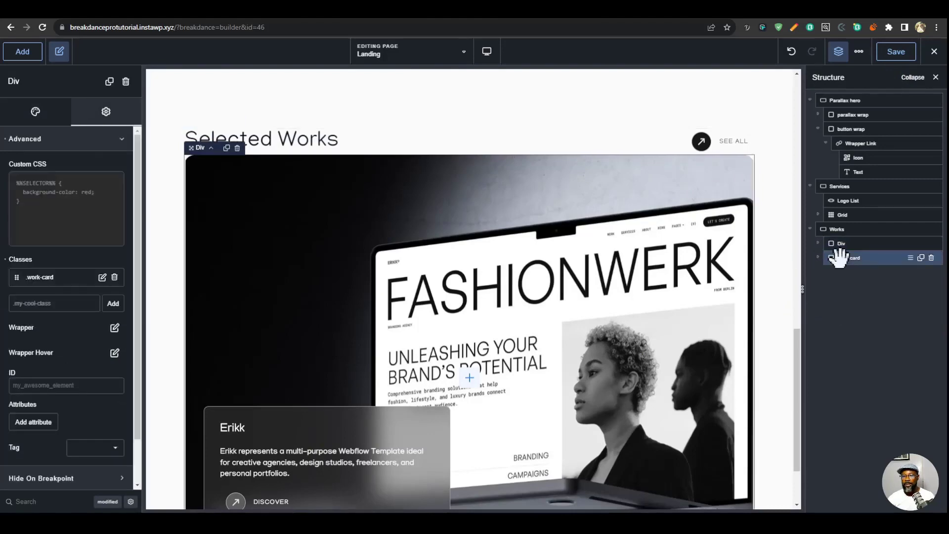
left_click(921, 258)
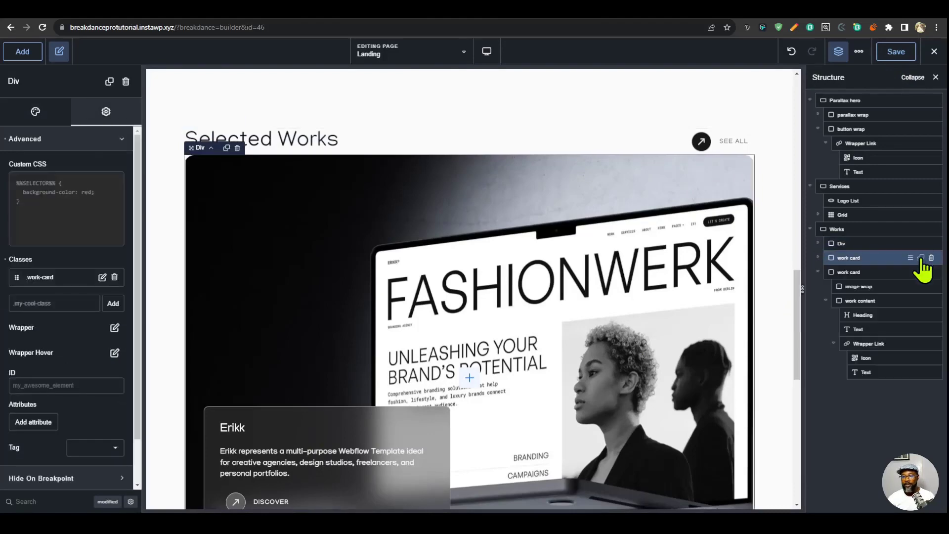
left_click(922, 258)
scroll(595, 277, "down", 10)
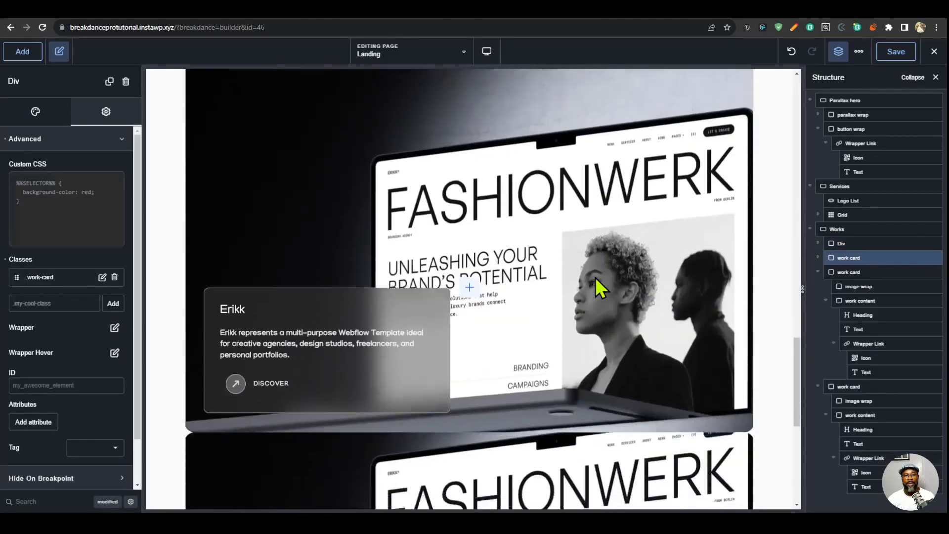
scroll(597, 282, "down", 4)
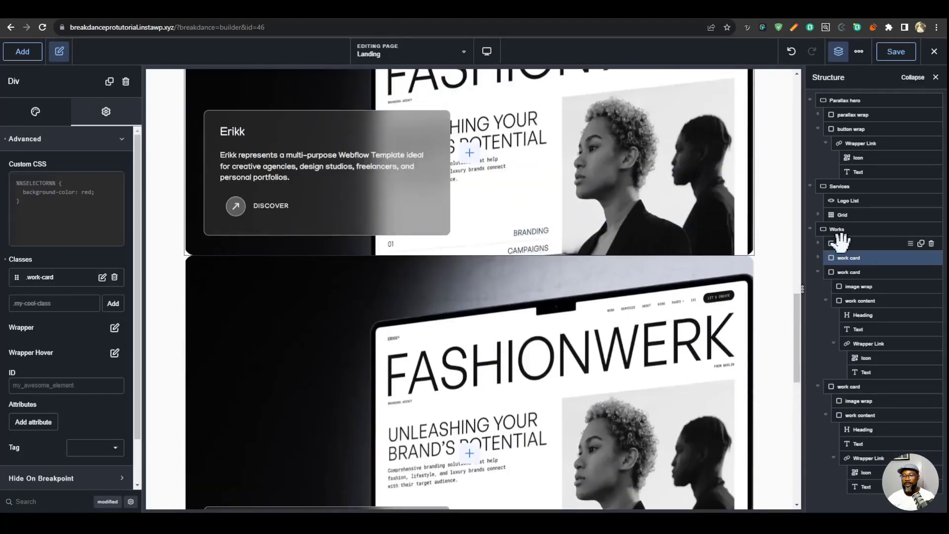
- Collapse the duplicated work cards in the structure tree and set the Works section's layout gap to 20 px
left_click(844, 230)
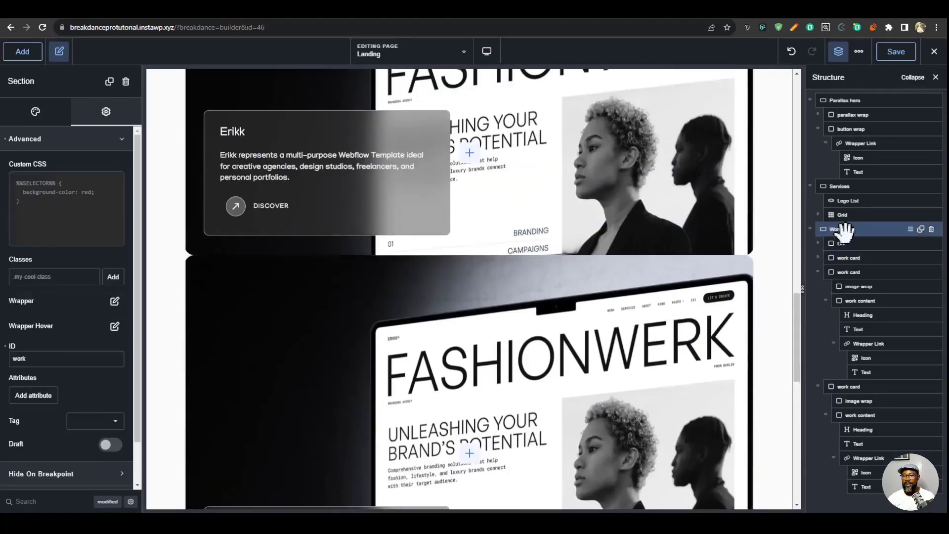
left_click(818, 272)
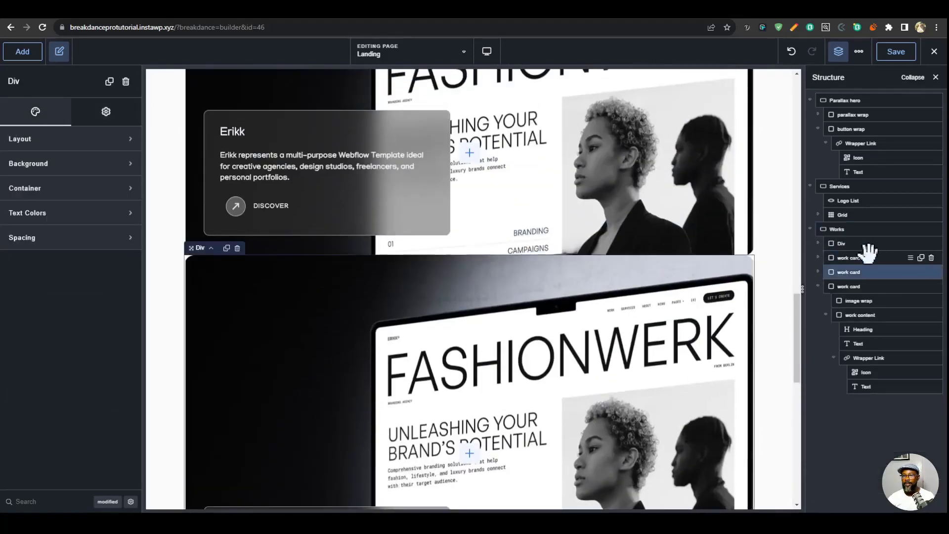
left_click(819, 288)
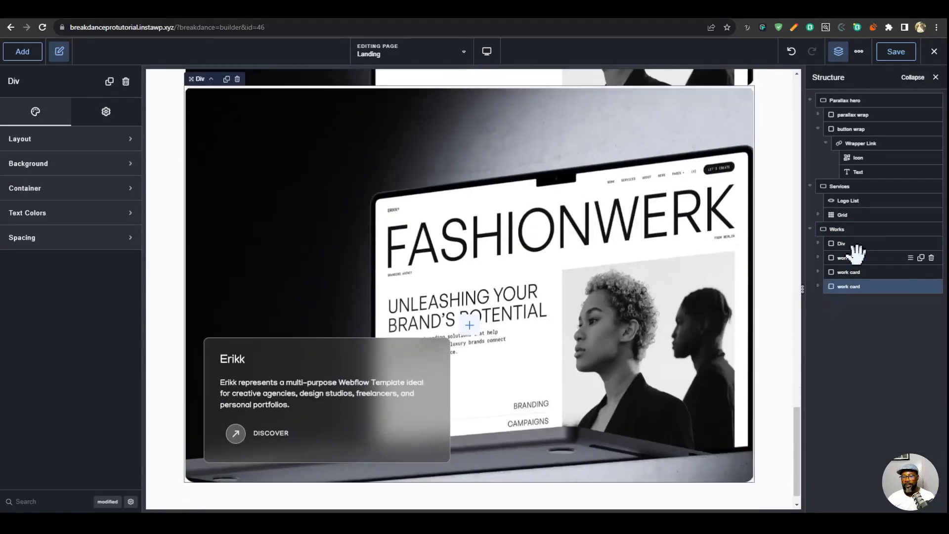
left_click(845, 229)
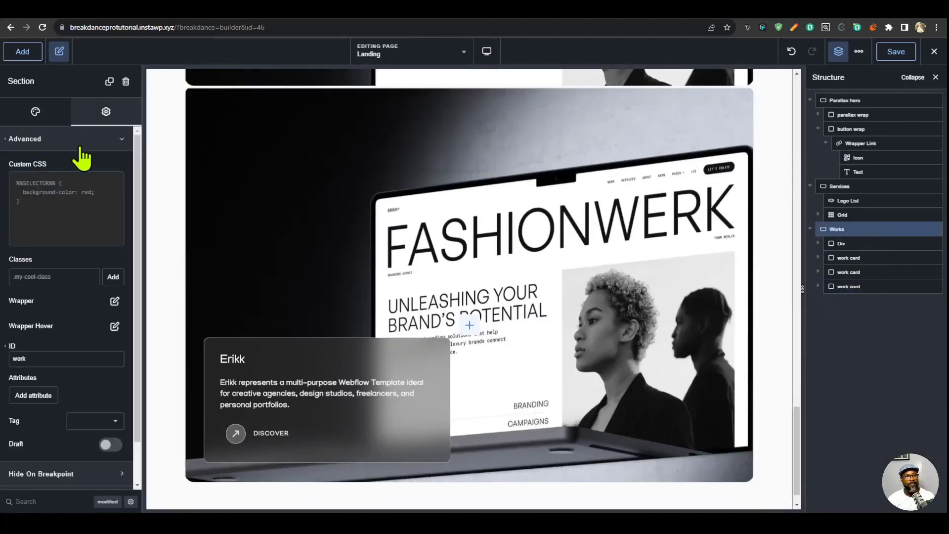
left_click(64, 112)
left_click(95, 139)
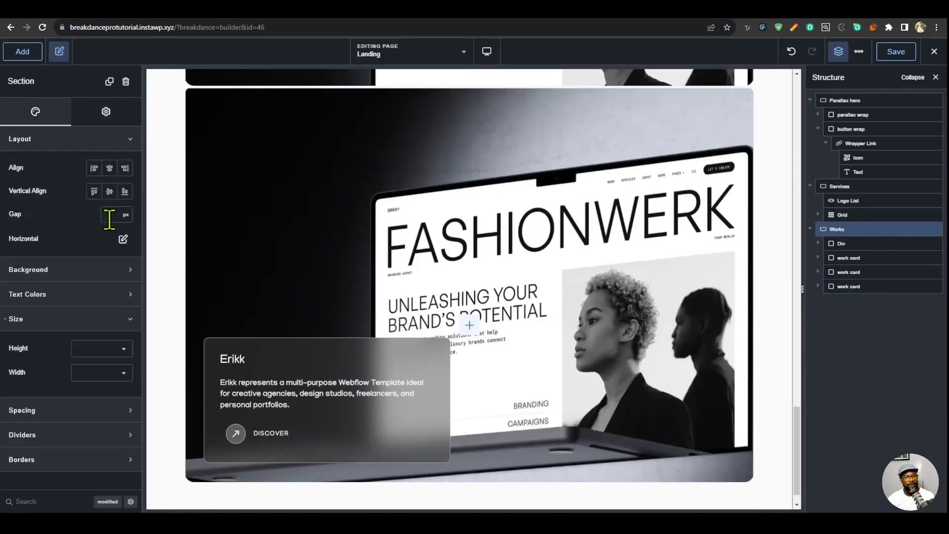
type("20")
- Check the spacing between the three work cards and their parallax movement on the canvas
scroll(524, 238, "up", 10)
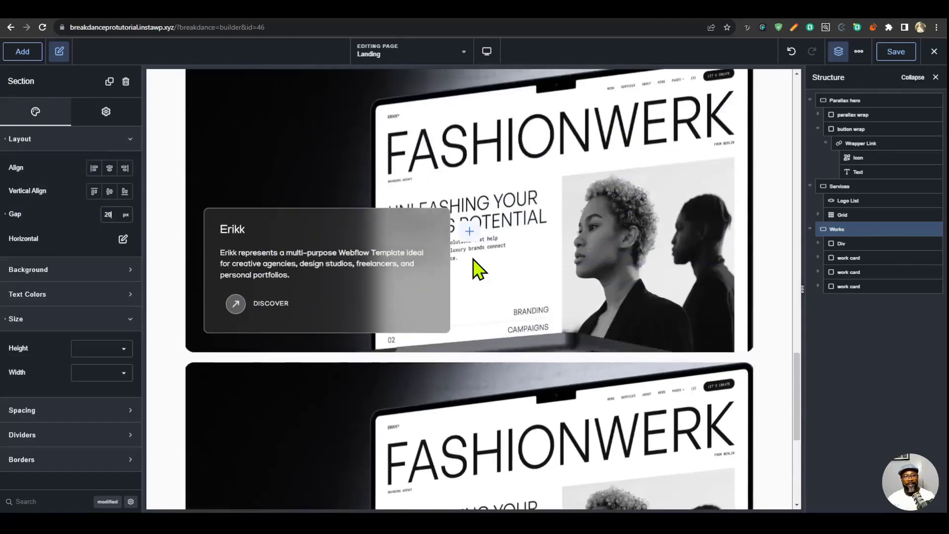
scroll(473, 259, "up", 8)
scroll(473, 258, "down", 11)
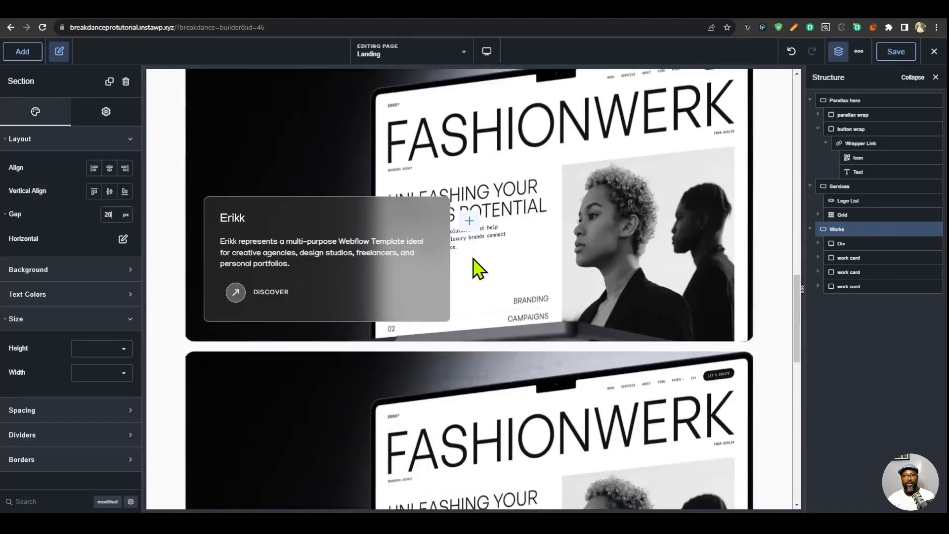
scroll(476, 268, "up", 2)
scroll(472, 296, "down", 4)
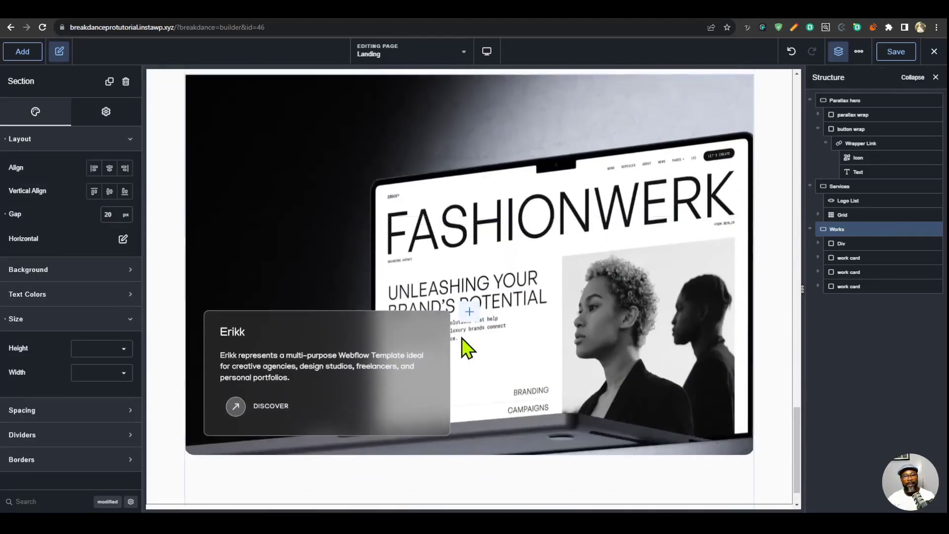
scroll(470, 349, "down", 4)
scroll(470, 350, "up", 4)
scroll(470, 350, "down", 6)
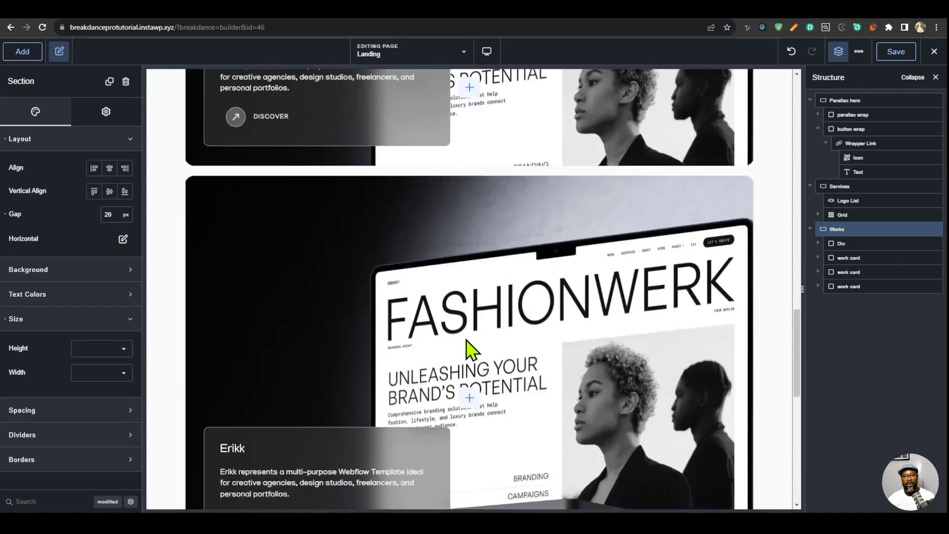
- Replace the second and third work cards' background images with the Alvy and Fylla laptop mockups, and retitle their headings Alvy and Fylla
left_click(507, 273)
left_click(47, 165)
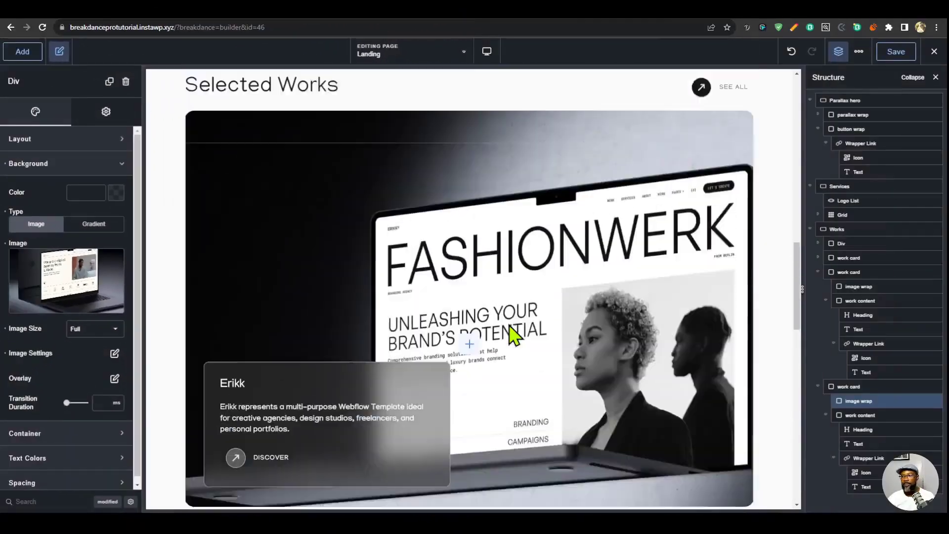
scroll(200, 374, "down", 5)
scroll(300, 339, "down", 4)
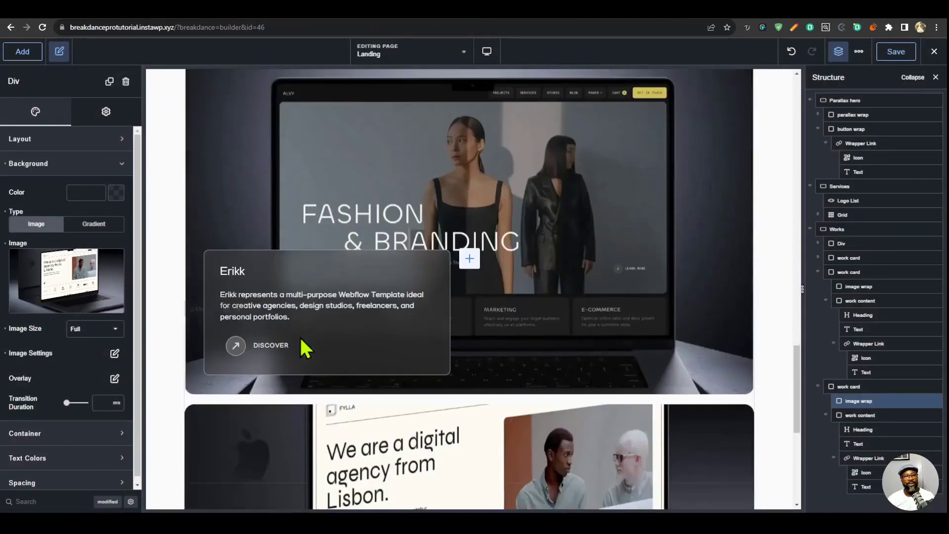
left_click(239, 278)
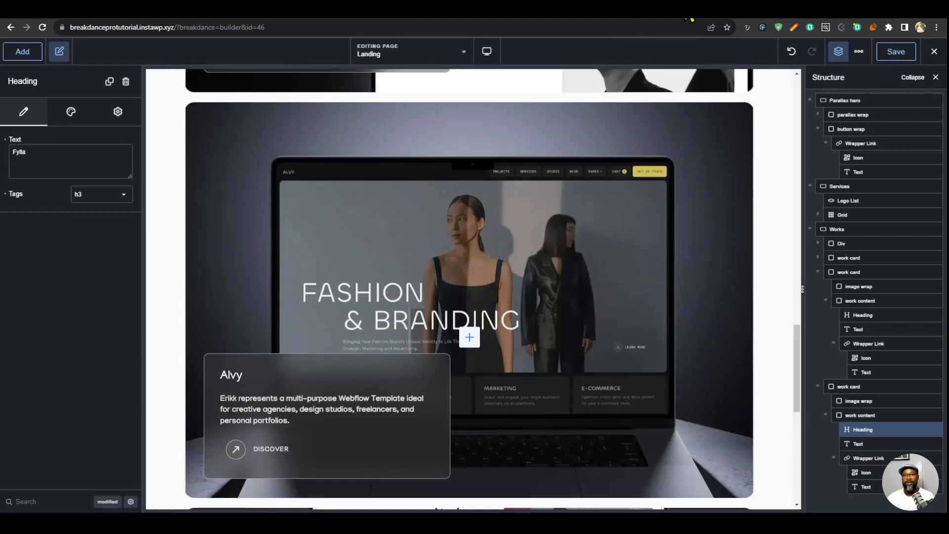
- Reload the live landing page and review the scroll effects from the hero down through the three Selected Works cards
left_click(686, 4)
key("F5")
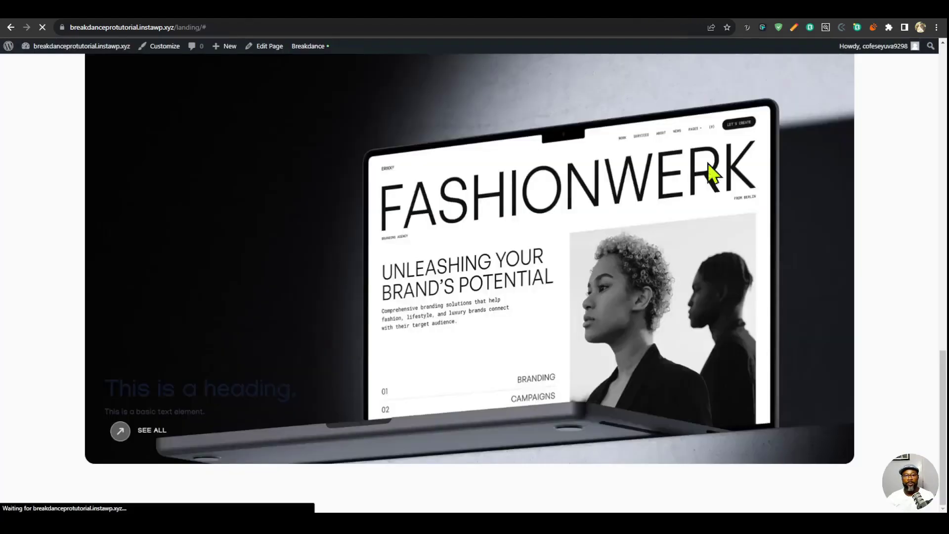
scroll(738, 248, "up", 16)
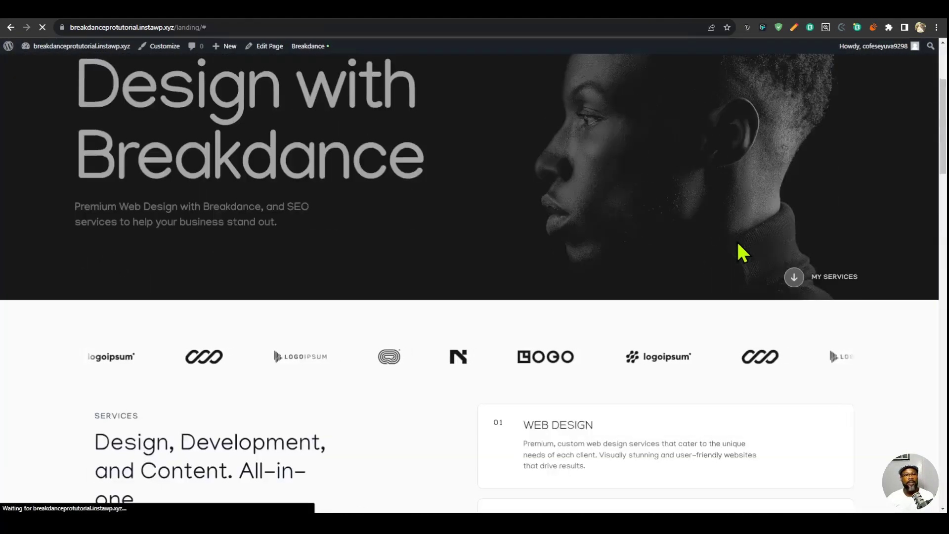
scroll(801, 221, "down", 3)
scroll(798, 215, "down", 2)
scroll(798, 214, "up", 6)
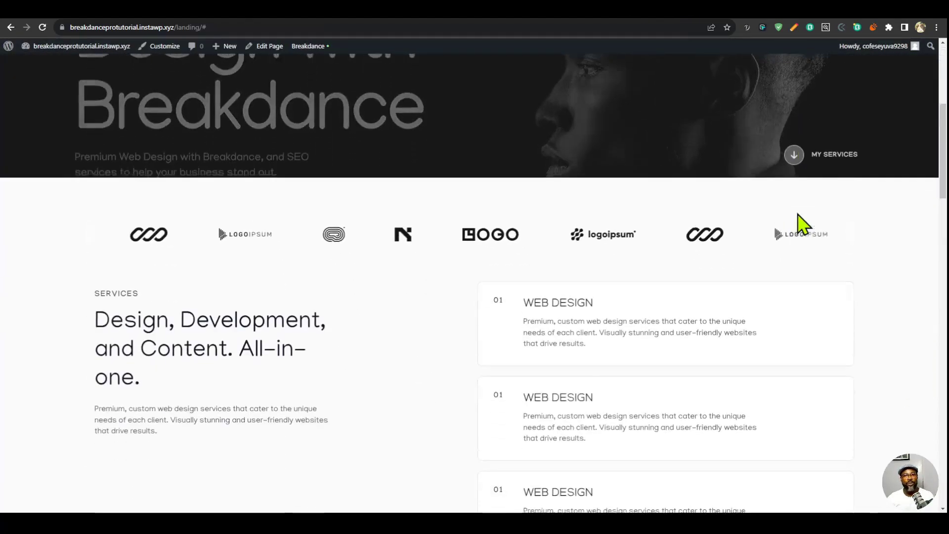
scroll(797, 214, "down", 10)
scroll(797, 214, "down", 7)
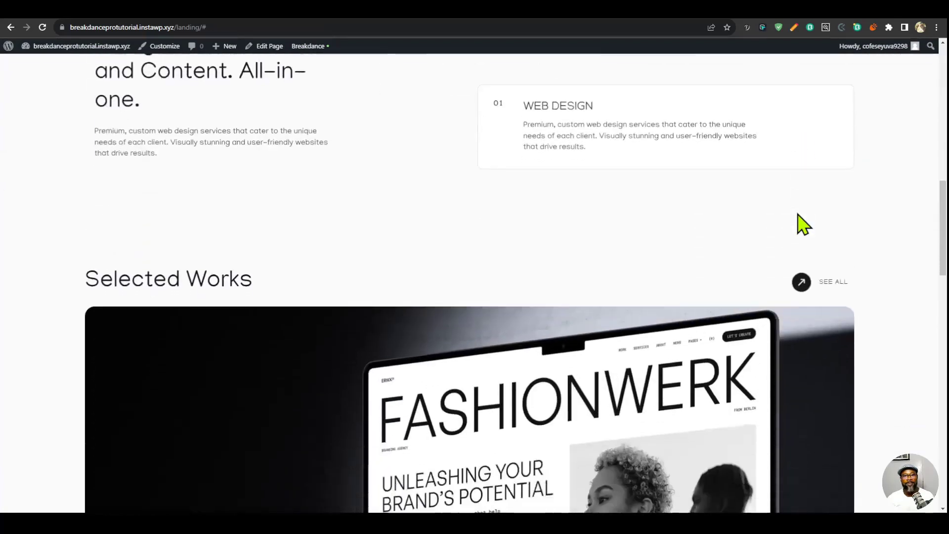
scroll(798, 214, "up", 2)
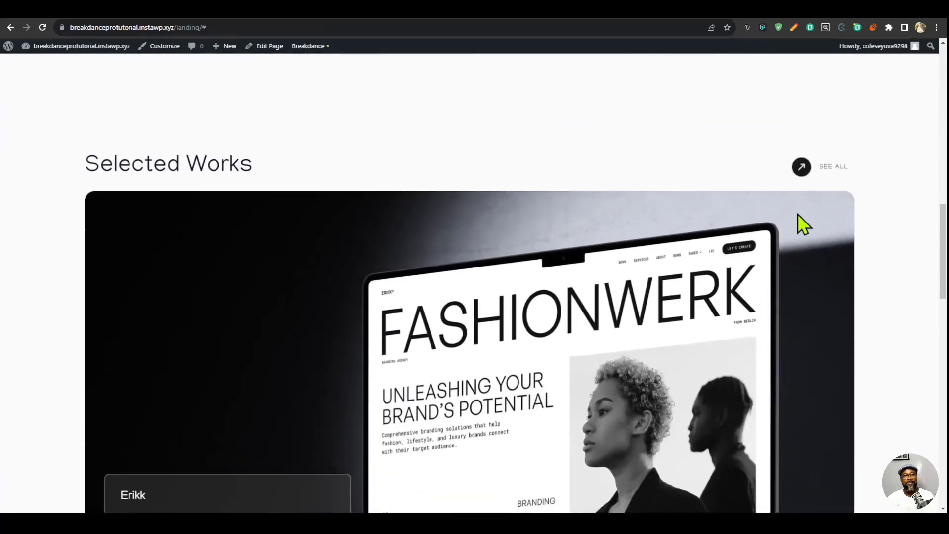
scroll(798, 214, "down", 7)
scroll(803, 225, "down", 5)
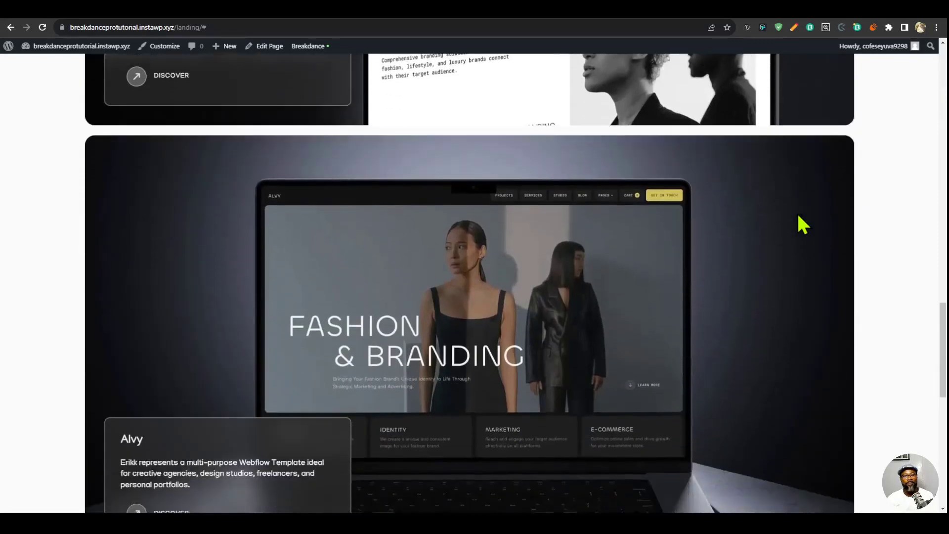
scroll(798, 216, "down", 1)
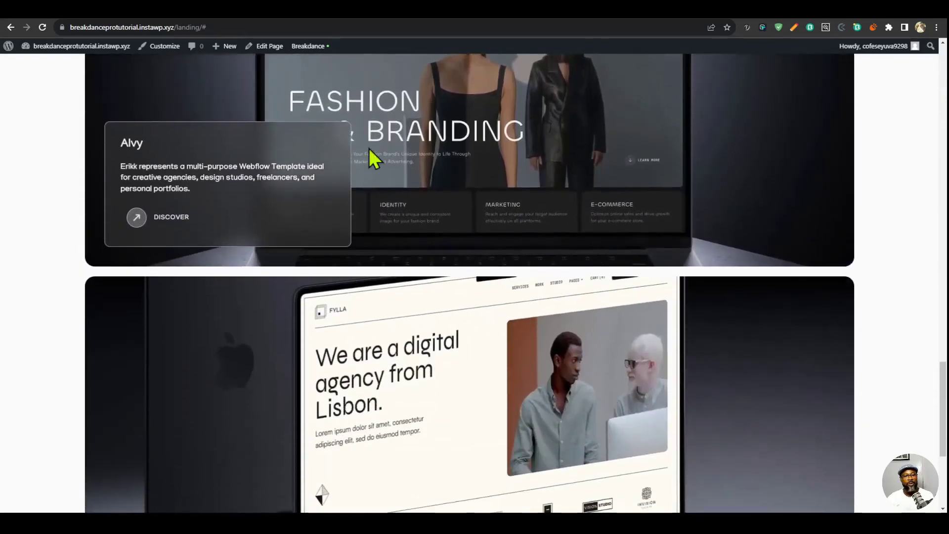
scroll(765, 185, "down", 4)
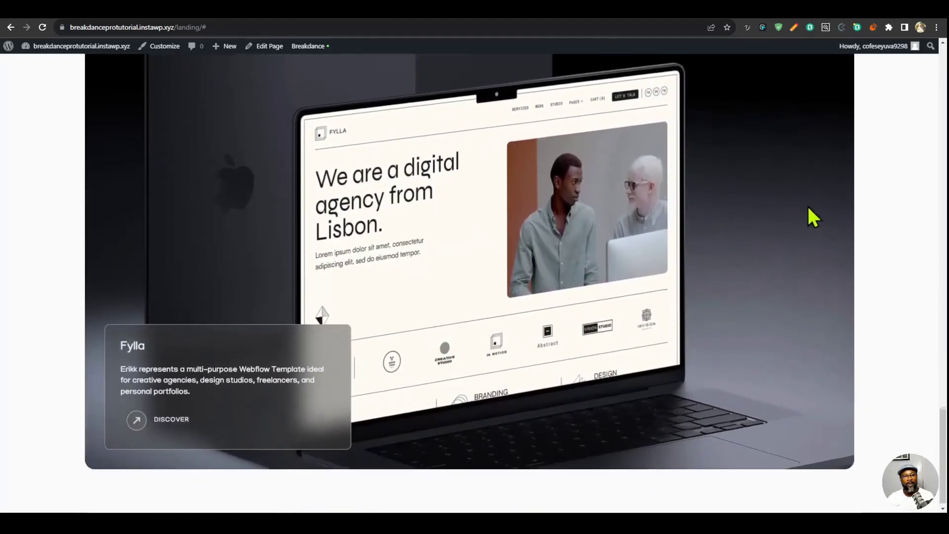
scroll(772, 240, "up", 8)
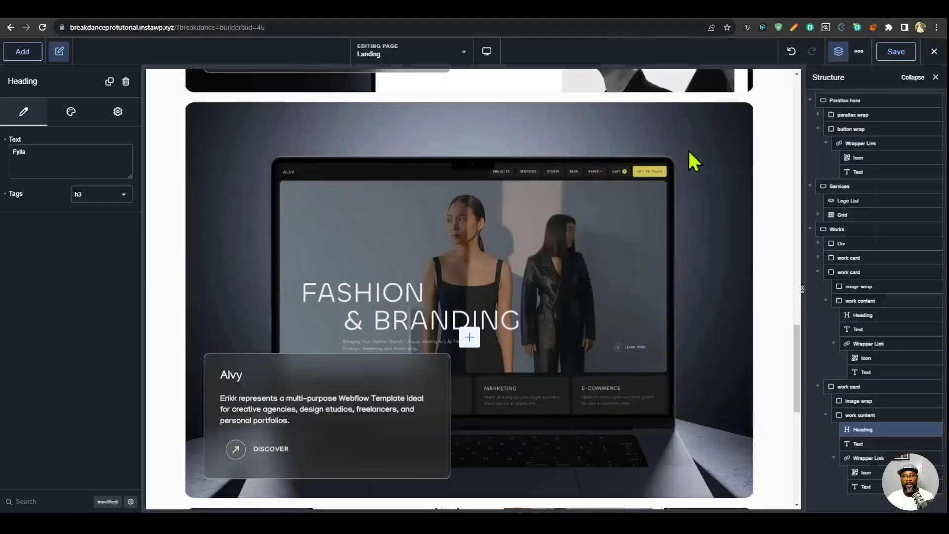
- Switch the builder to a narrower device breakpoint and select the first work card in the Works section
scroll(528, 133, "up", 4)
left_click(487, 51)
left_click(524, 137)
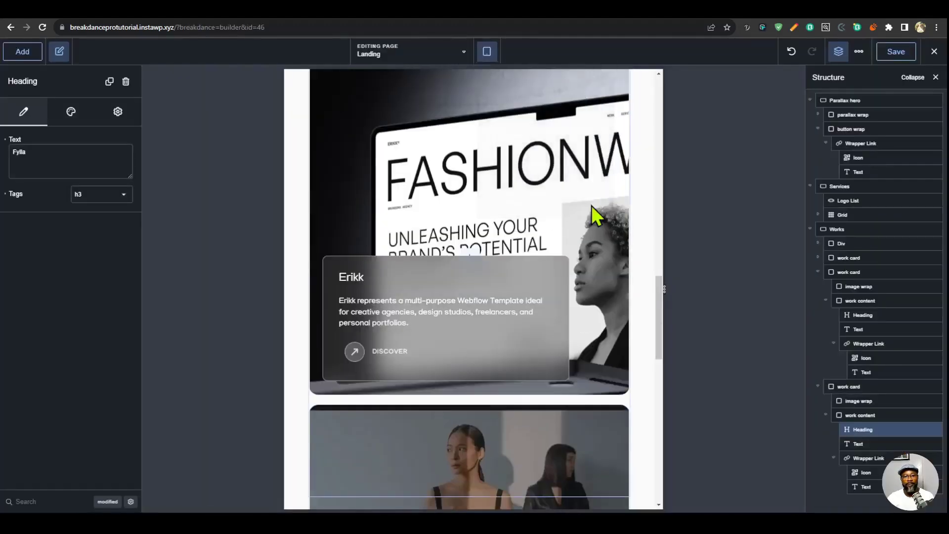
scroll(583, 257, "up", 5)
left_click(384, 157)
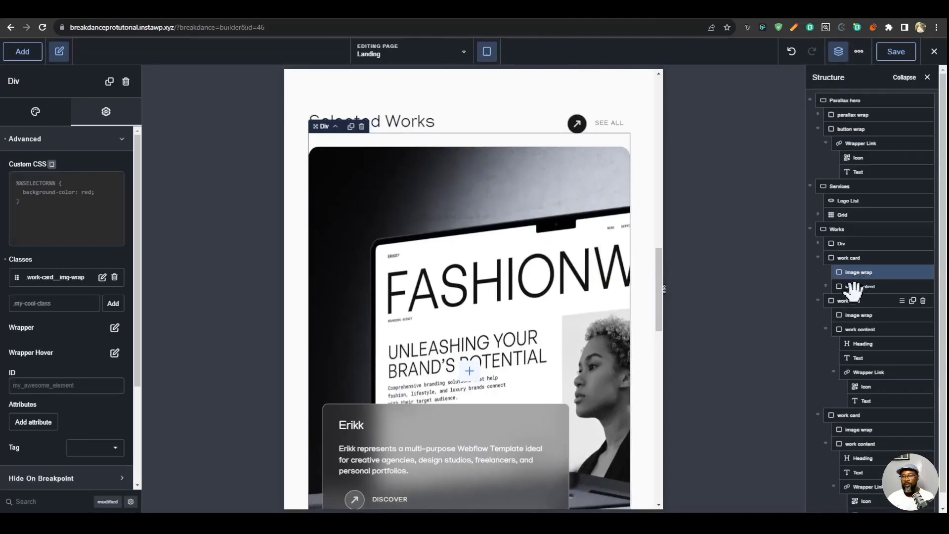
left_click(859, 259)
- For the .work-card selector at the Tablet Portrait breakpoint, set display to flex and justify content to center
left_click(859, 52)
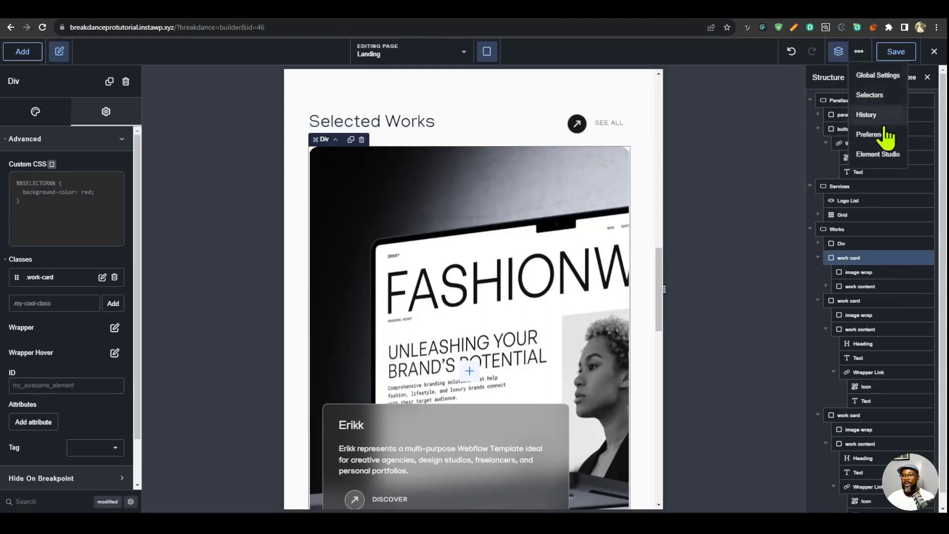
left_click(881, 94)
left_click(865, 56)
left_click(886, 96)
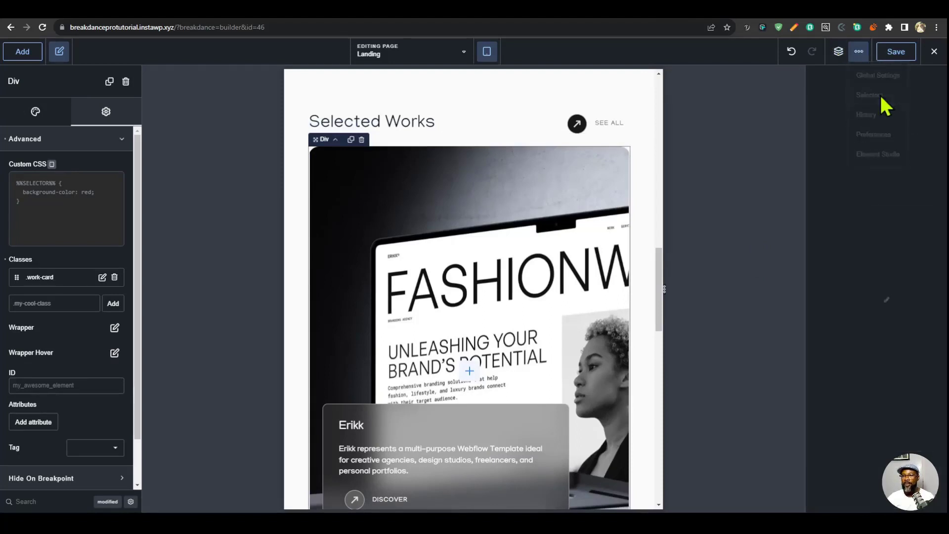
left_click(853, 214)
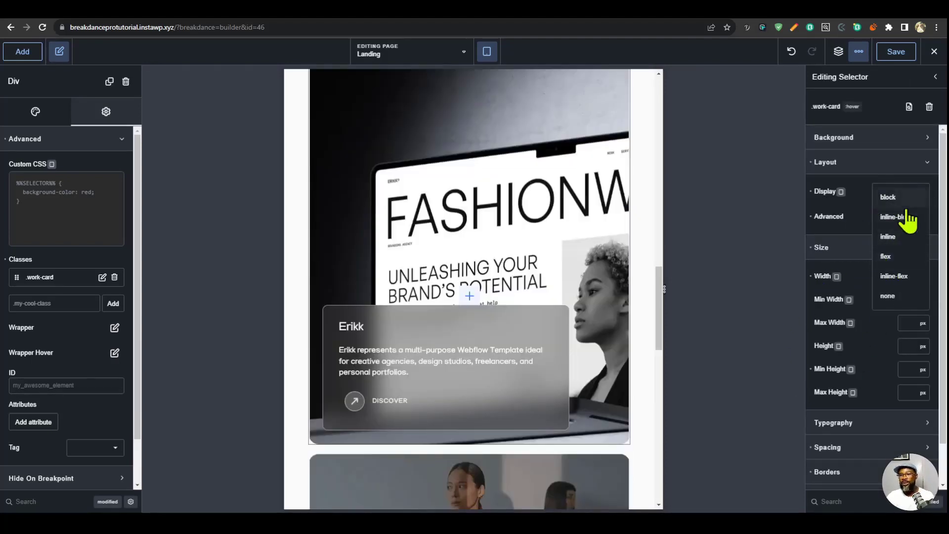
left_click(889, 262)
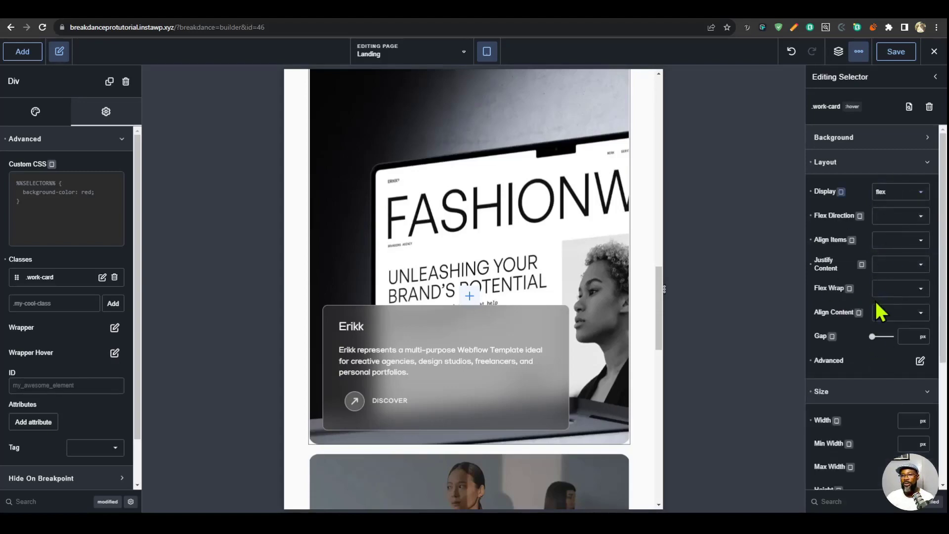
left_click(904, 267)
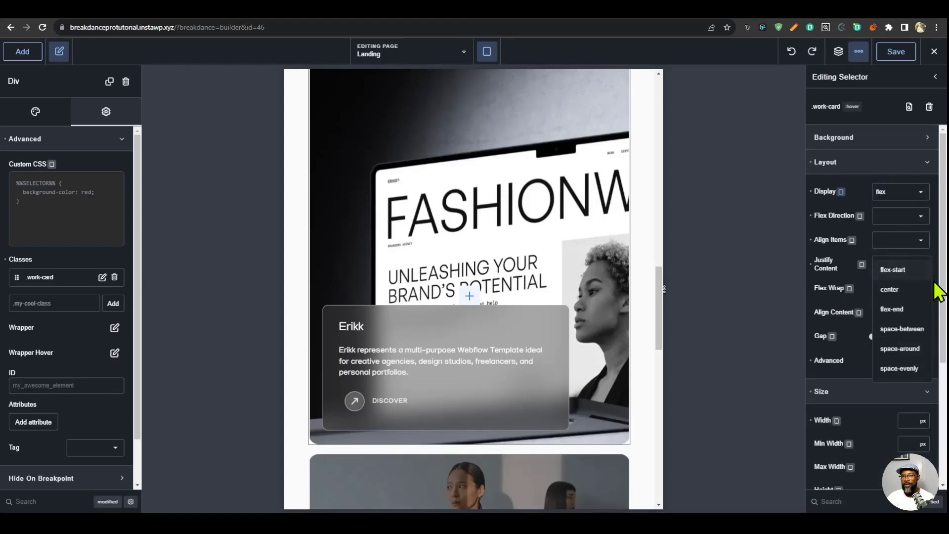
left_click(896, 295)
- Review the three work cards at the current tablet width and at the Phone Landscape breakpoint
scroll(470, 420, "down", 6)
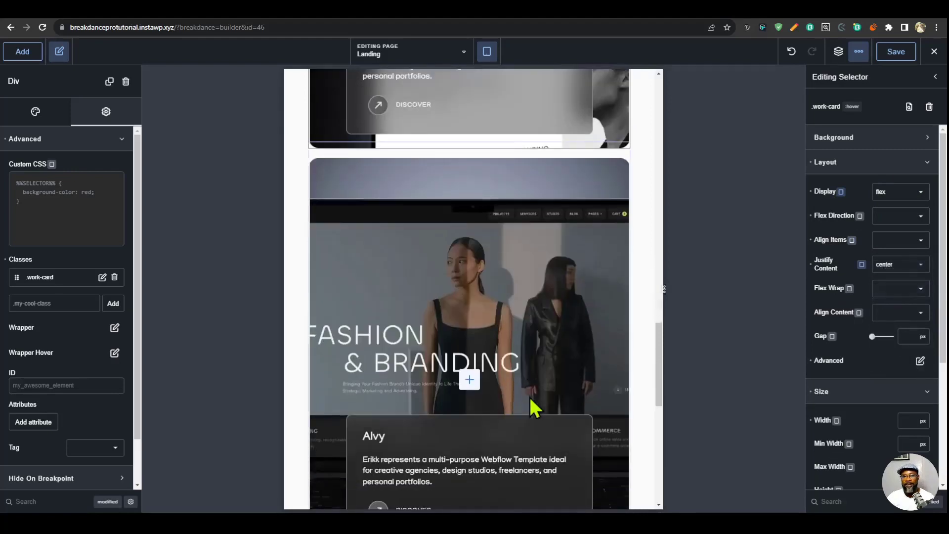
scroll(530, 397, "down", 8)
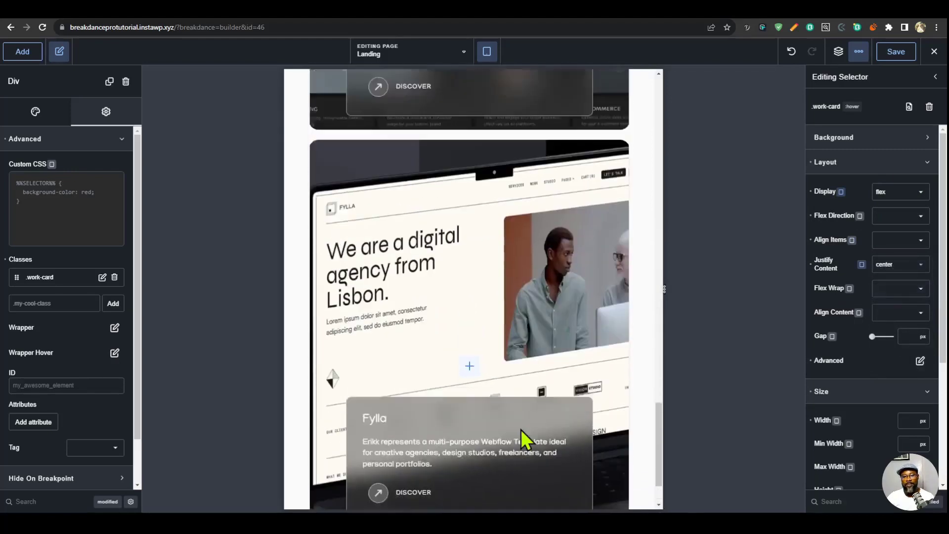
scroll(524, 428, "up", 15)
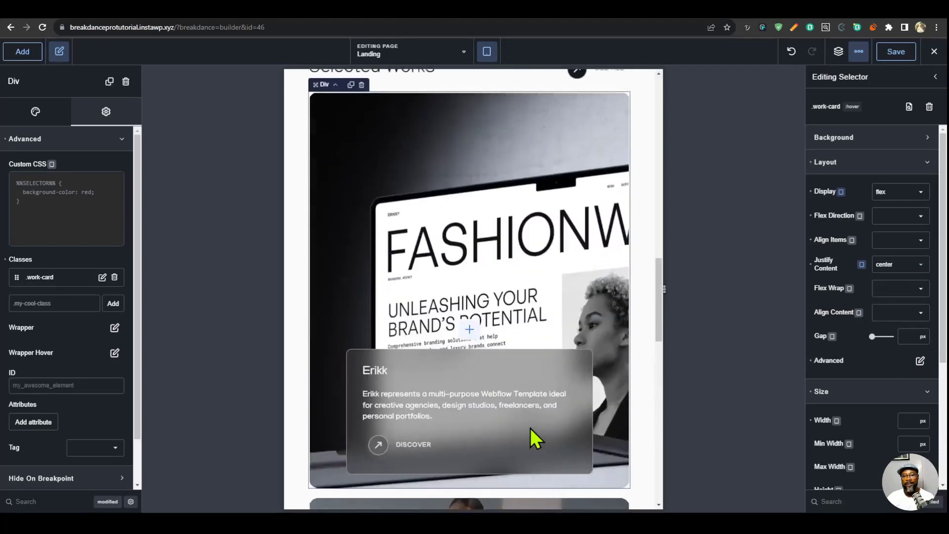
scroll(530, 428, "up", 3)
left_click(488, 52)
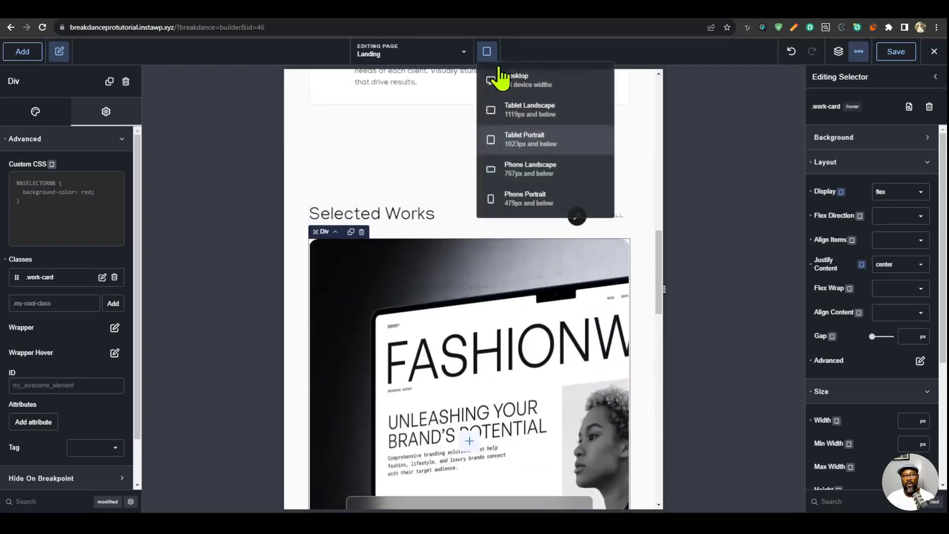
left_click(554, 183)
scroll(529, 323, "down", 5)
scroll(530, 327, "up", 3)
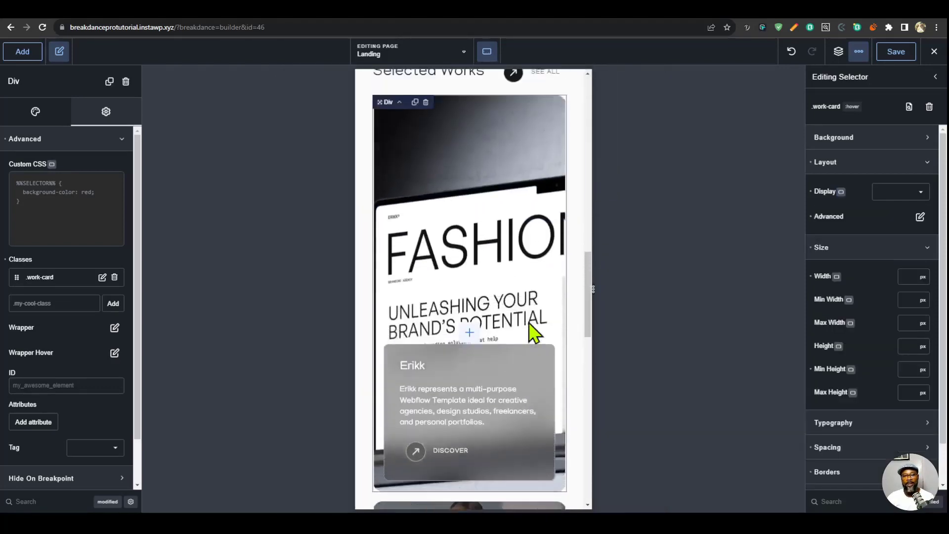
scroll(530, 332, "down", 12)
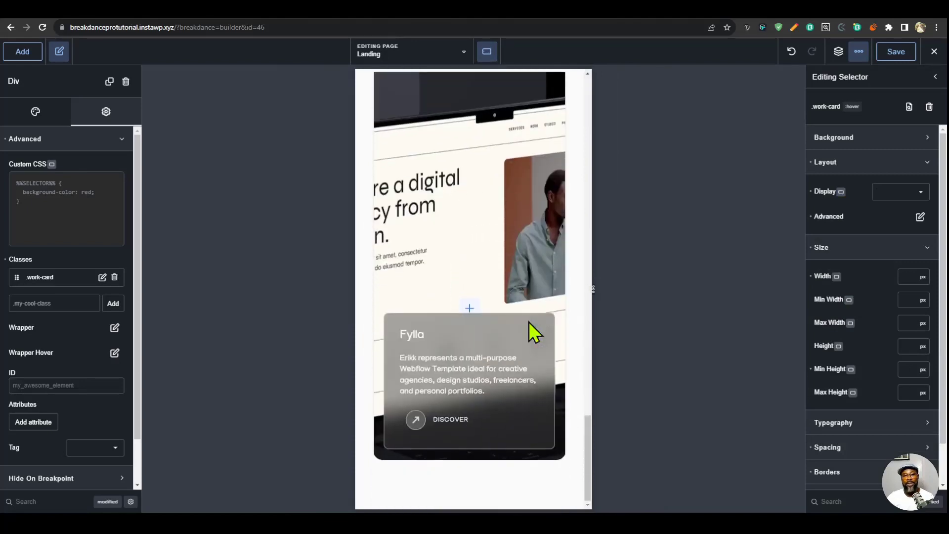
scroll(512, 382, "up", 7)
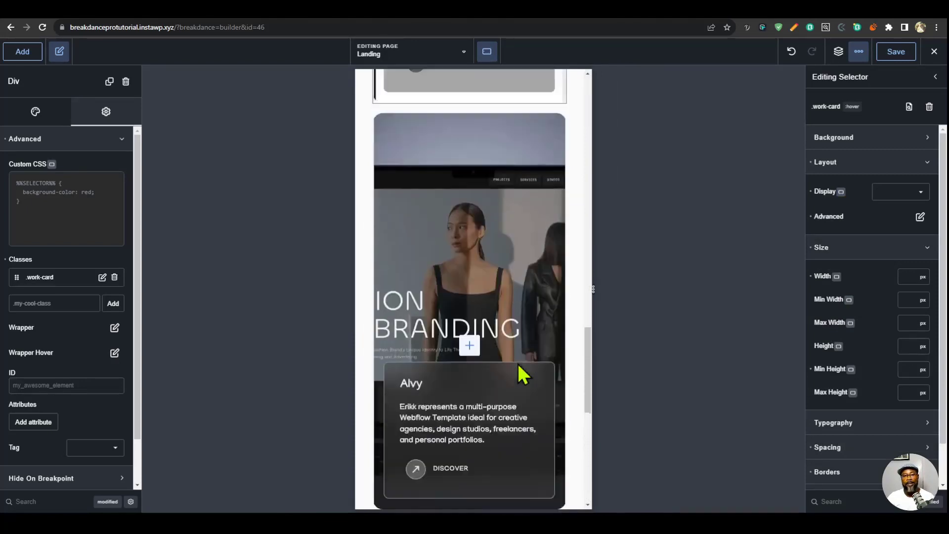
scroll(518, 365, "up", 5)
- Review the work cards at the Phone Portrait breakpoint and return to the Desktop view
left_click(487, 52)
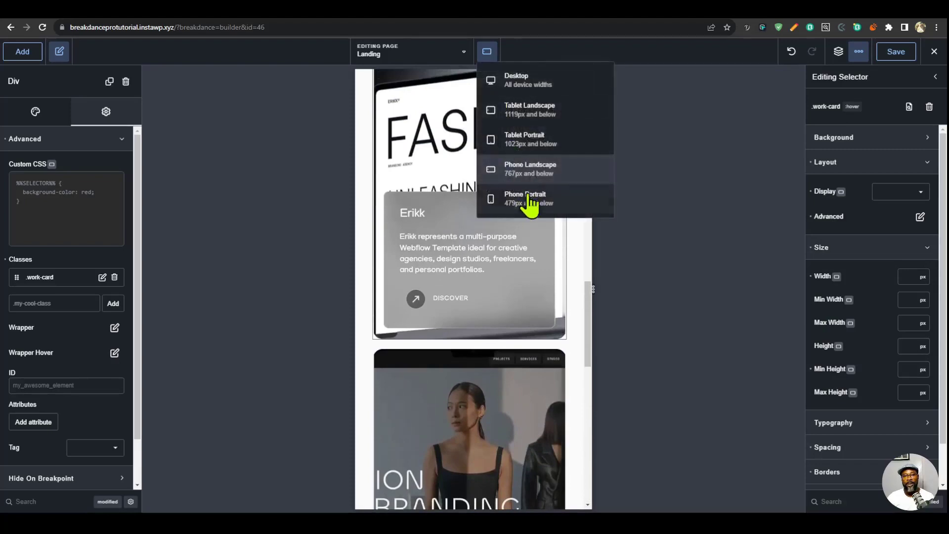
left_click(462, 202)
scroll(532, 319, "down", 5)
scroll(518, 325, "up", 2)
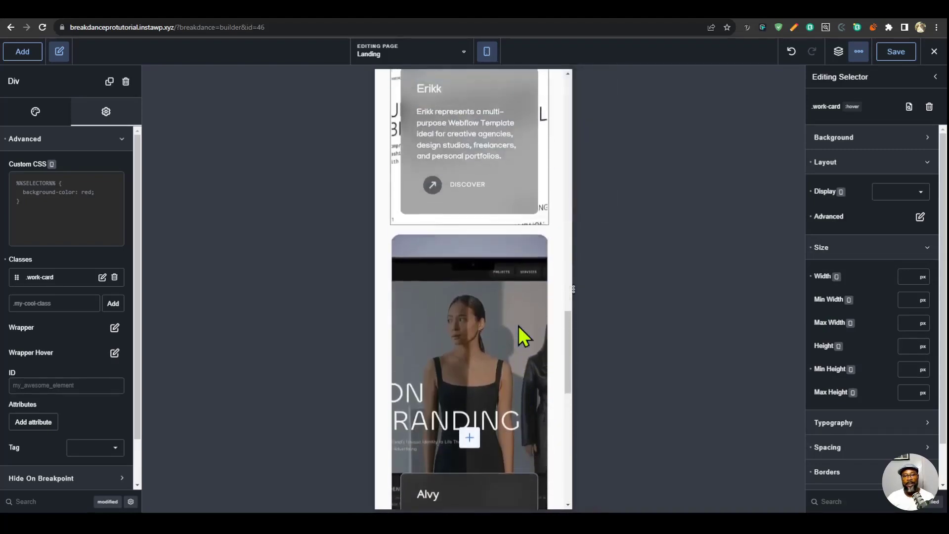
scroll(519, 326, "down", 3)
scroll(518, 324, "up", 4)
scroll(521, 317, "up", 5)
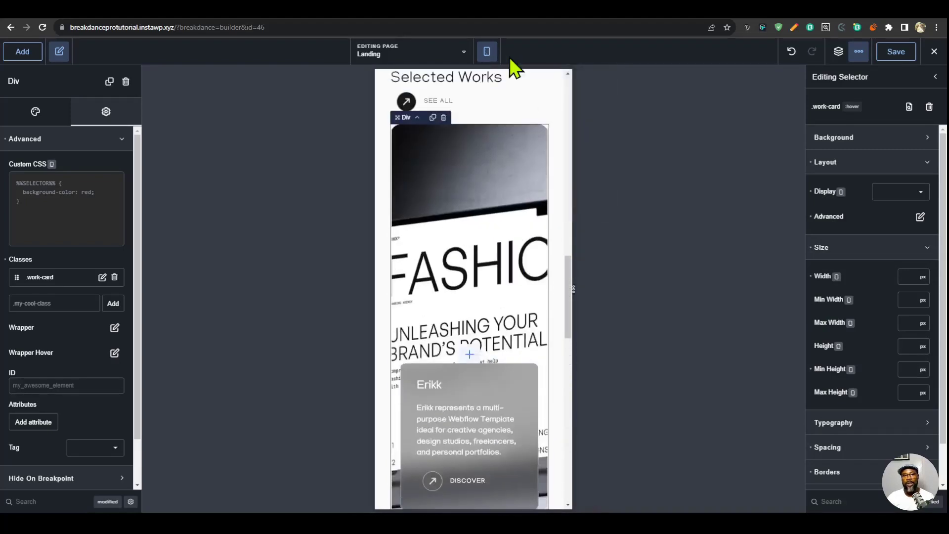
left_click(491, 58)
left_click(541, 88)
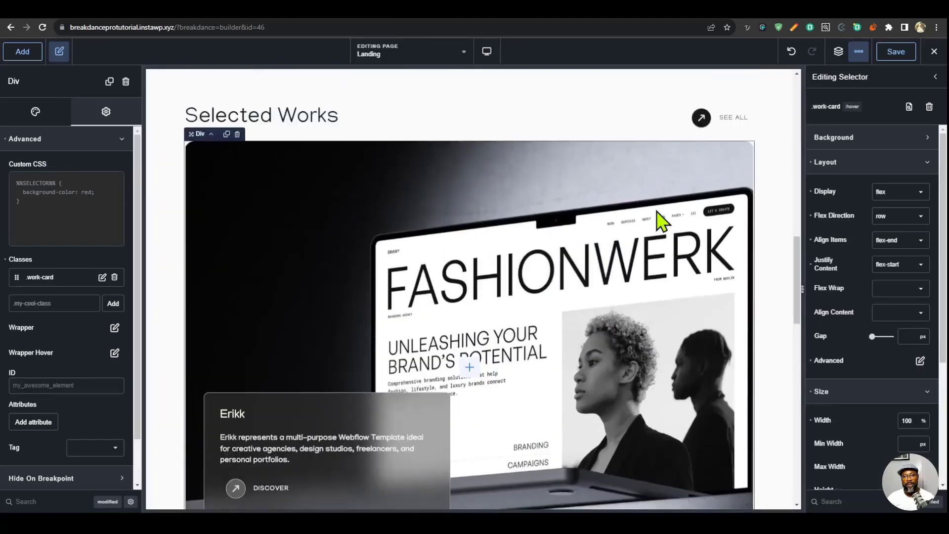
- Check the Disable At breakpoint options in the first card image wrap's scrolling animation settings and save the page
scroll(588, 223, "down", 3)
scroll(94, 332, "down", 3)
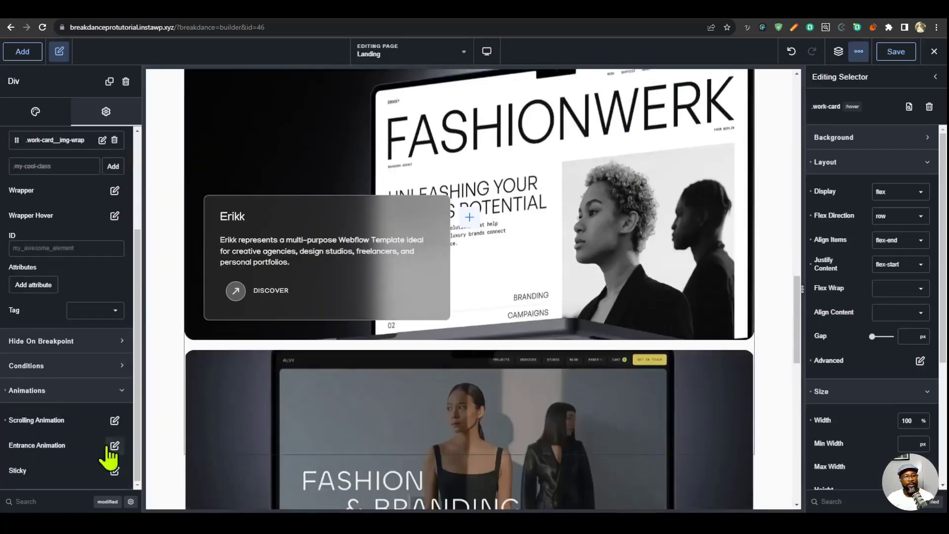
left_click(115, 422)
scroll(75, 440, "down", 1)
left_click(117, 490)
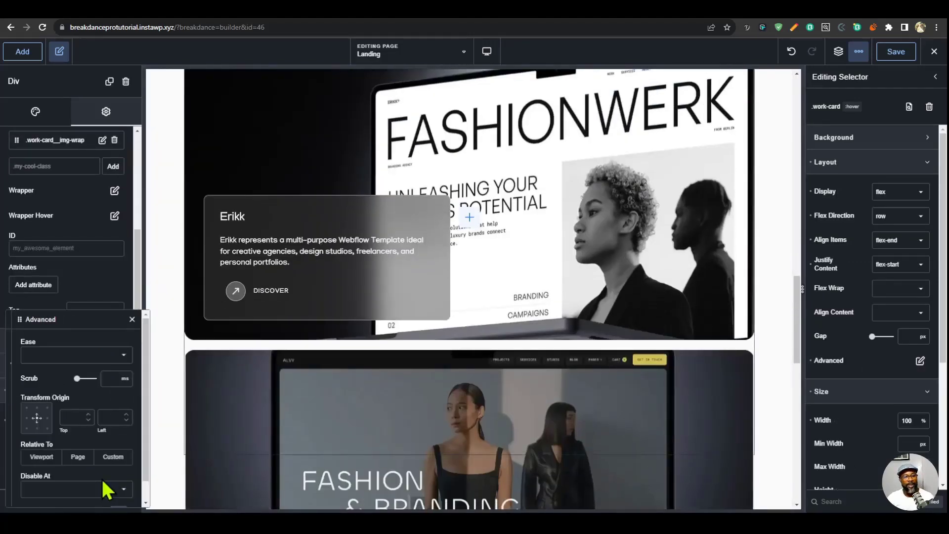
scroll(105, 487, "down", 1)
left_click(82, 474)
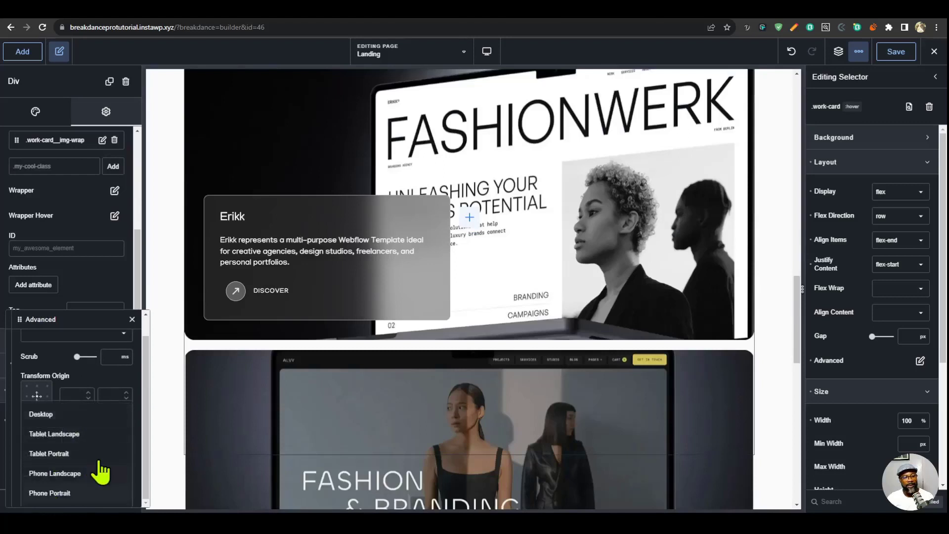
left_click(898, 52)
- Review the page from the hero to the works section at the Tablet Portrait breakpoint and return to Desktop
scroll(657, 271, "up", 5)
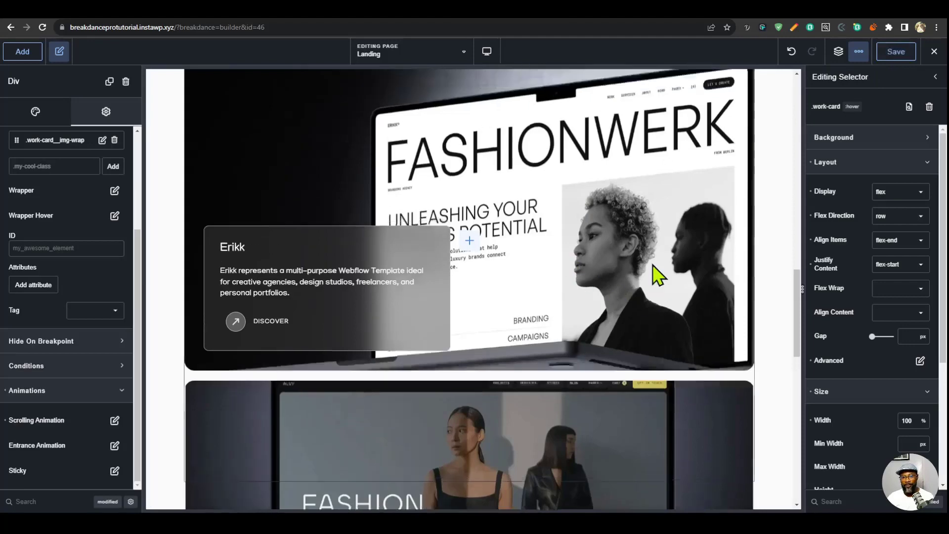
left_click(487, 52)
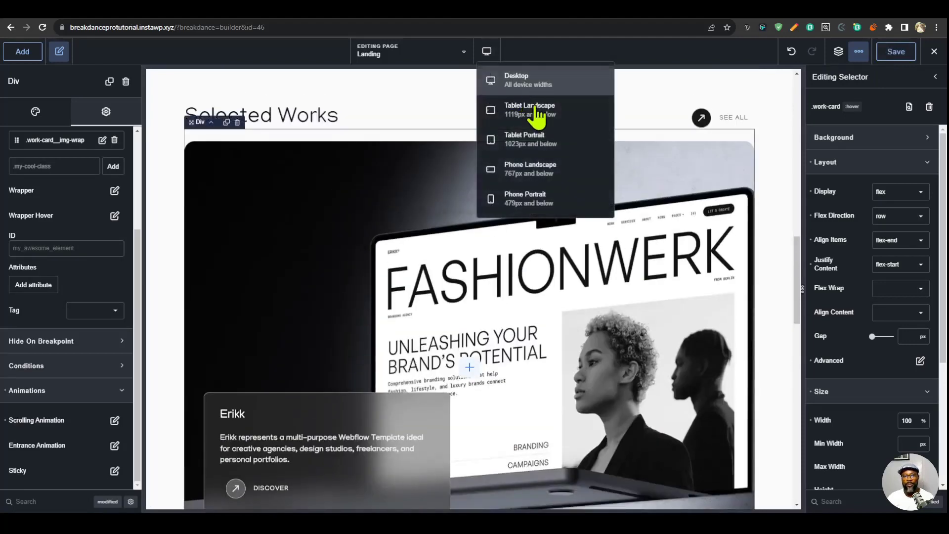
left_click(535, 141)
scroll(589, 191, "up", 5)
scroll(587, 191, "up", 5)
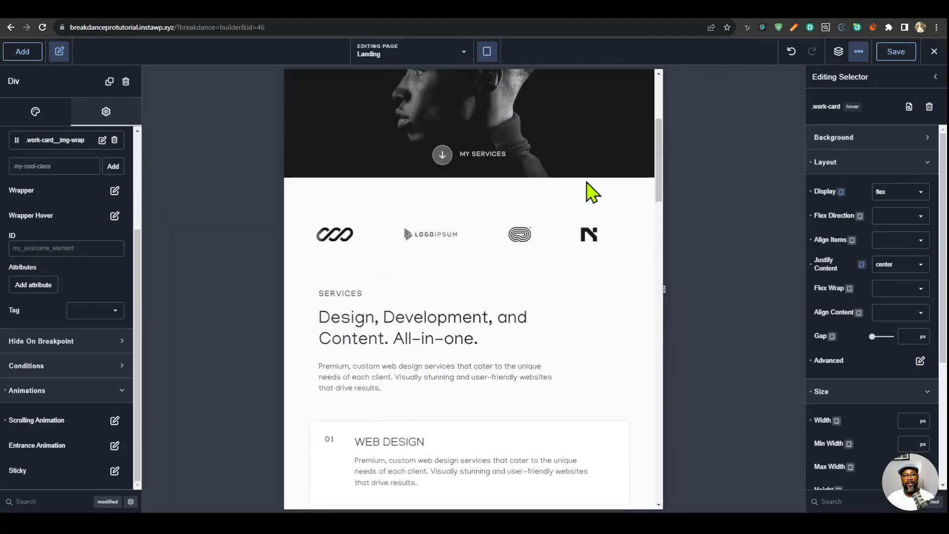
scroll(587, 191, "down", 8)
left_click(487, 52)
left_click(500, 81)
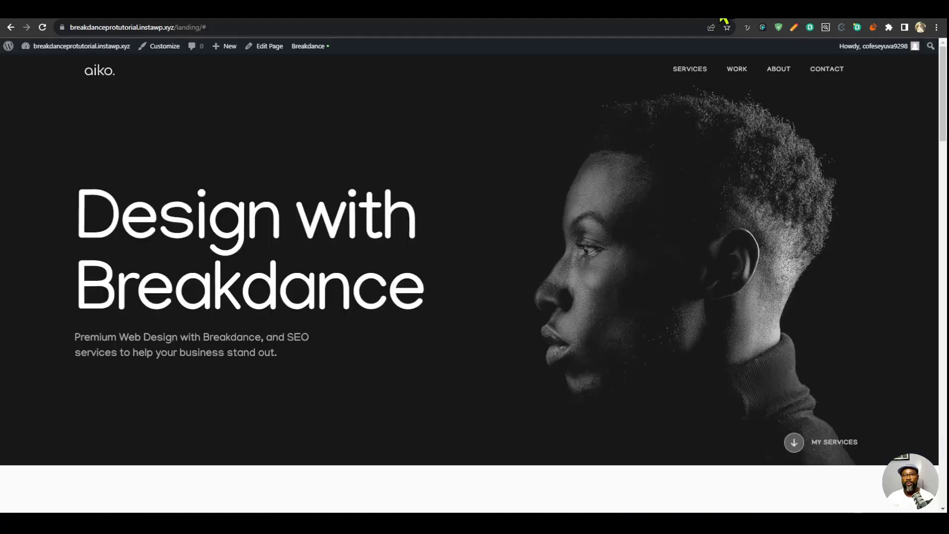
- Switch to the finished portfolio site and examine its services, selected work, process and Award-Winning Websites sections
scroll(756, 190, "down", 10)
scroll(801, 183, "up", 5)
scroll(847, 171, "down", 20)
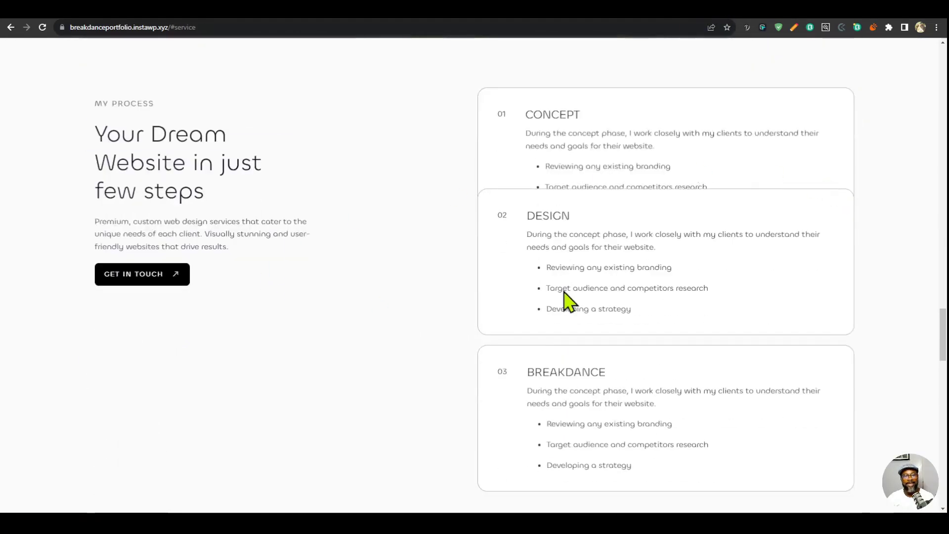
scroll(779, 271, "down", 4)
scroll(780, 250, "up", 15)
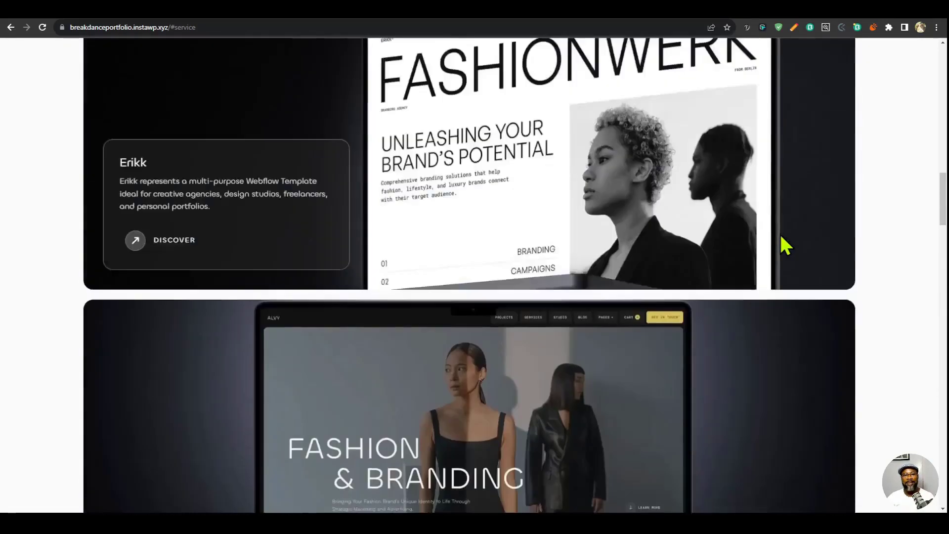
scroll(779, 240, "up", 15)
scroll(347, 255, "down", 4)
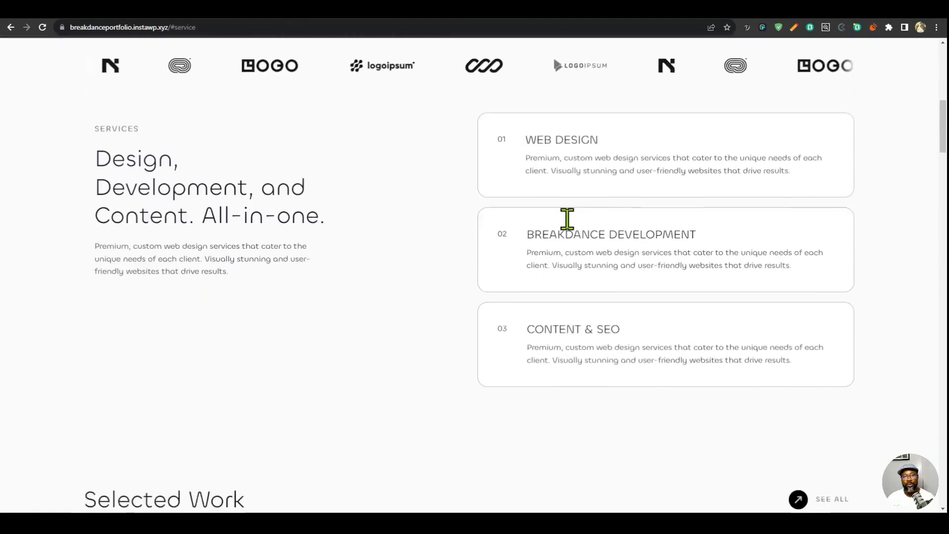
scroll(742, 234, "down", 15)
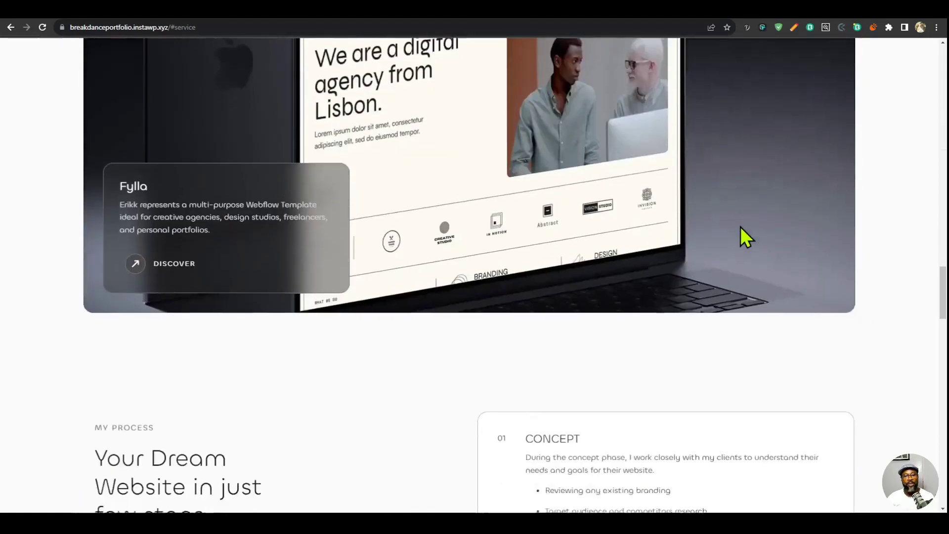
scroll(740, 227, "down", 14)
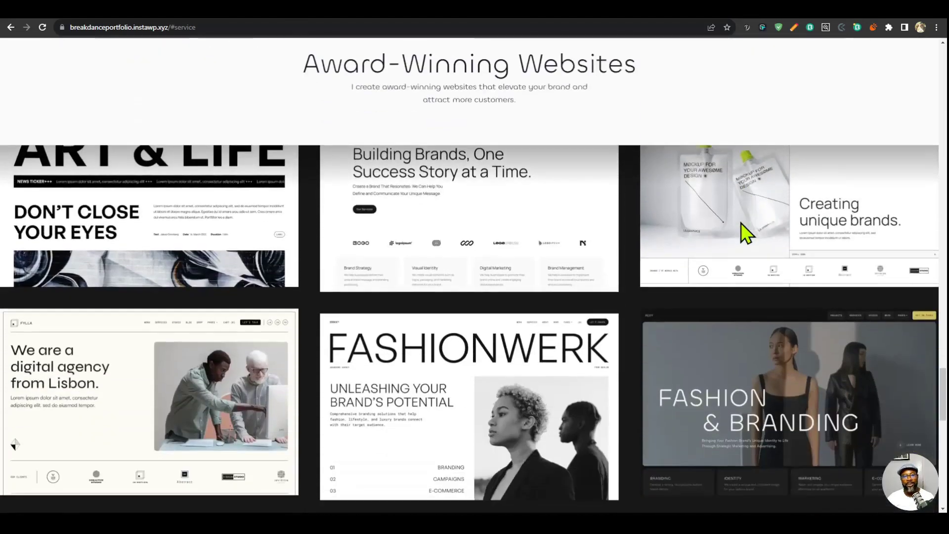
scroll(747, 232, "down", 1)
scroll(742, 232, "up", 3)
scroll(741, 235, "down", 7)
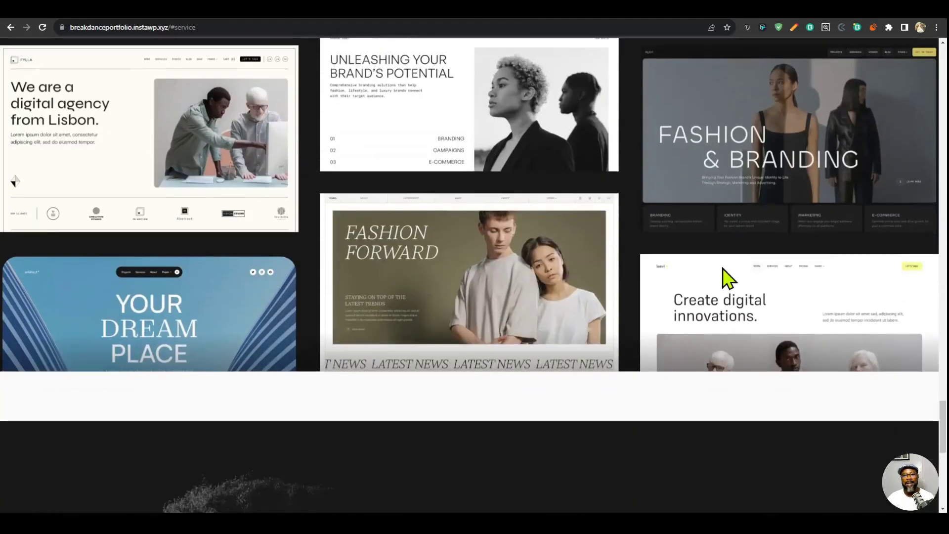
scroll(728, 280, "up", 6)
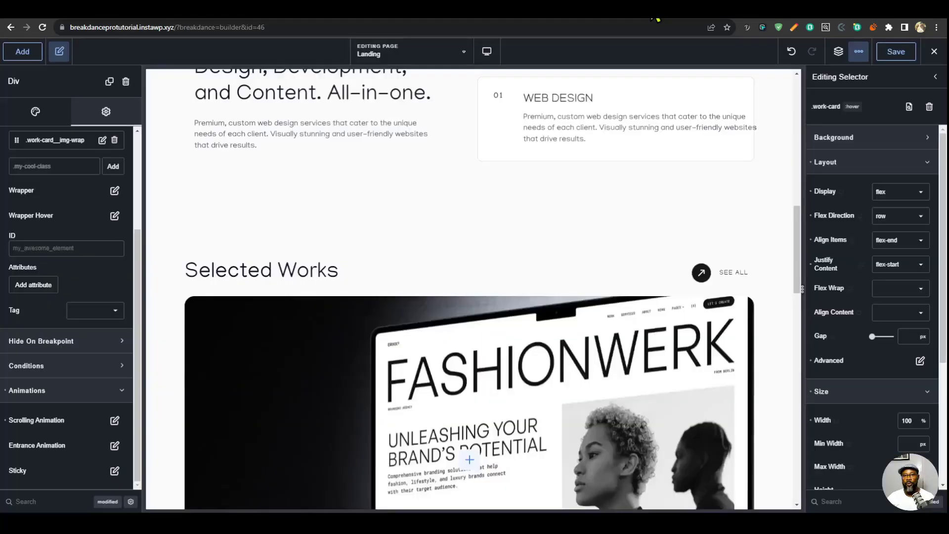
- Back in the Landing page builder, add a new section after the Works section and set its width to Full
left_click(839, 53)
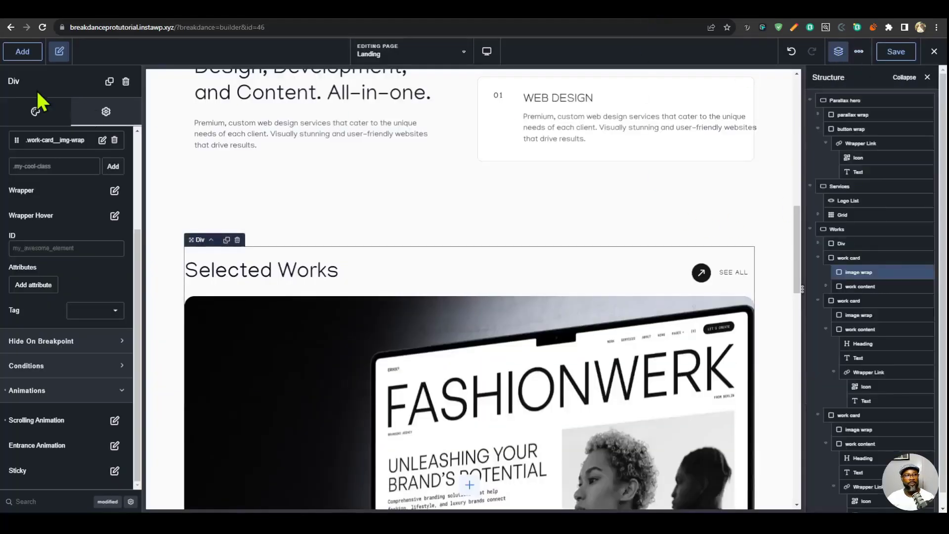
left_click(22, 54)
left_click(58, 190)
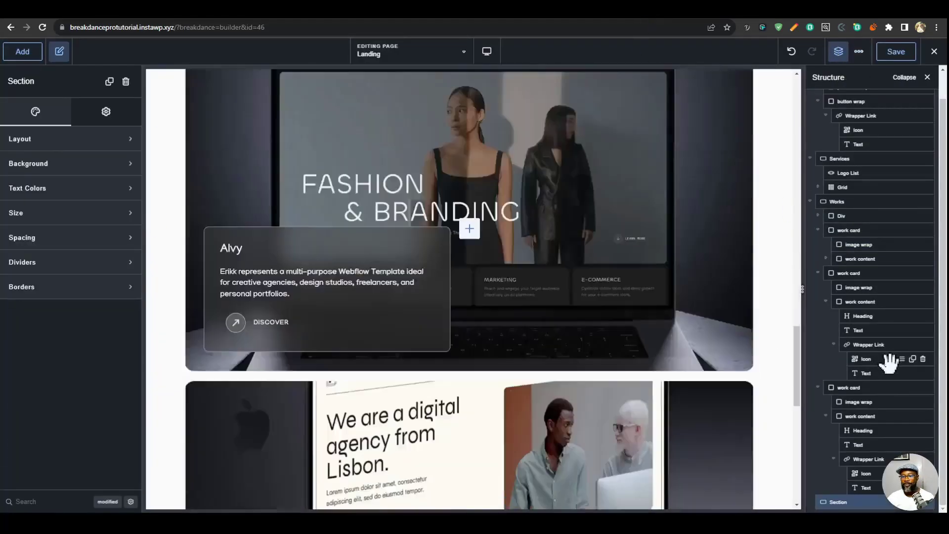
left_click(83, 143)
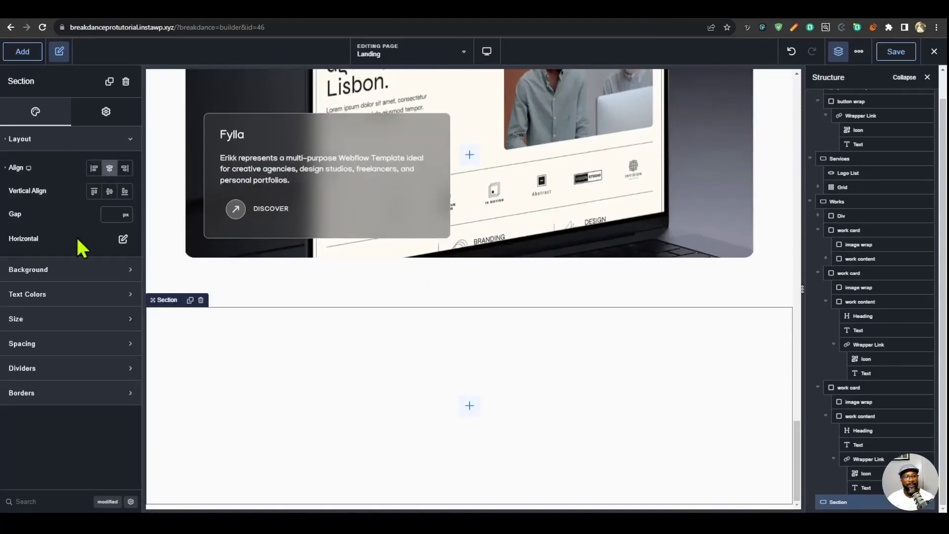
left_click(49, 319)
left_click(104, 352)
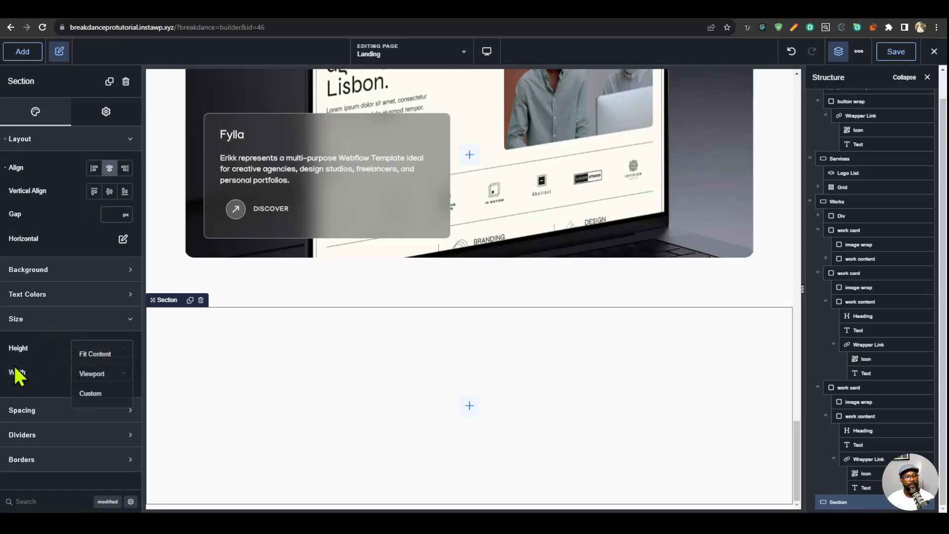
left_click(120, 371)
left_click(121, 398)
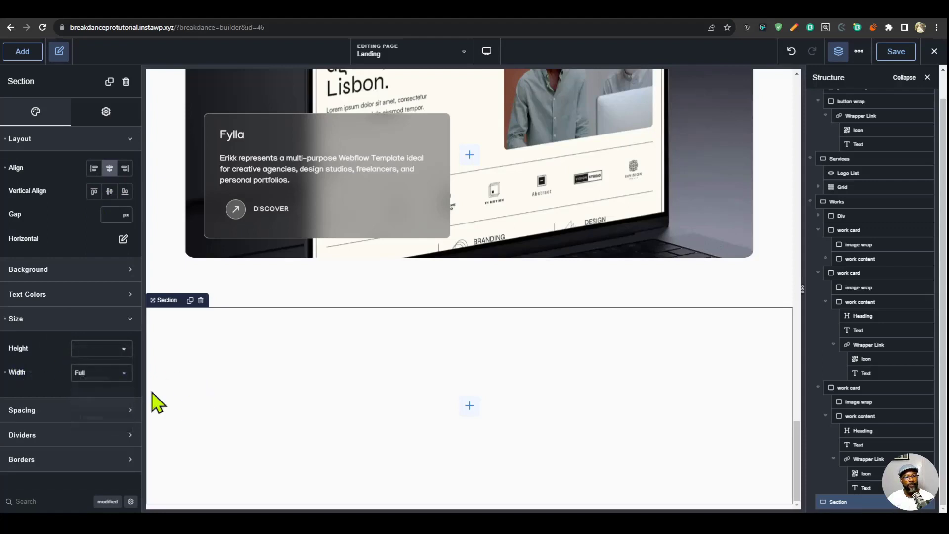
- Set the new section's left and right padding to 0 px and add a Div inside it
left_click(83, 400)
scroll(81, 408, "down", 3)
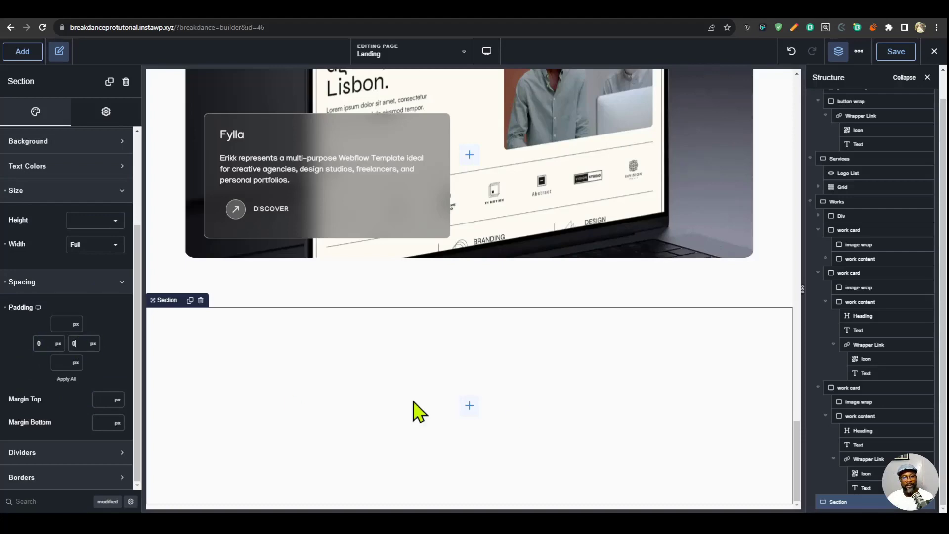
left_click(24, 51)
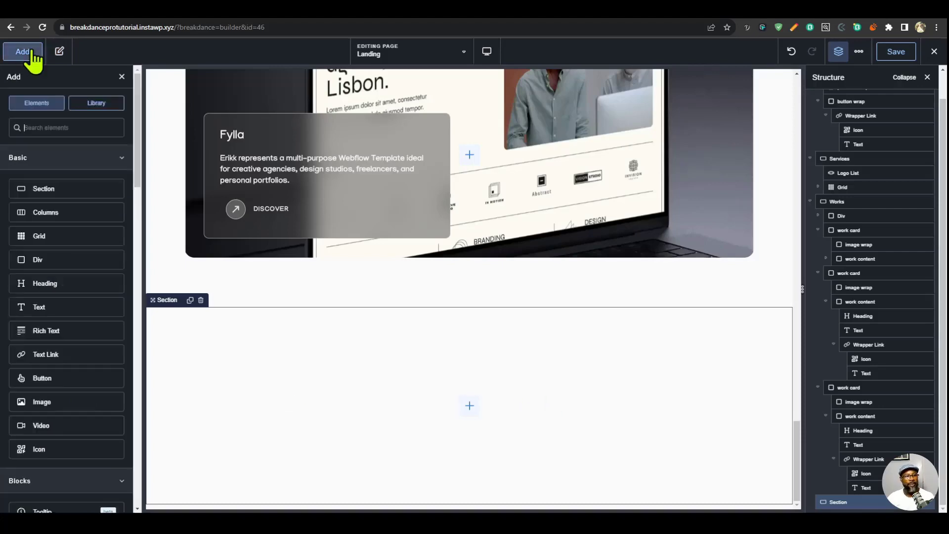
left_click(74, 259)
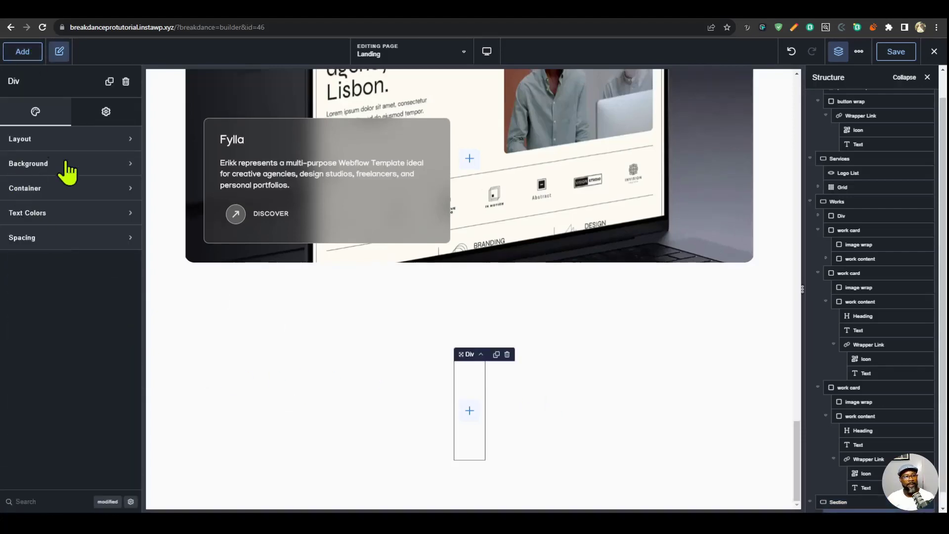
- Add a Heading and a Text element inside the new section's div
left_click(22, 52)
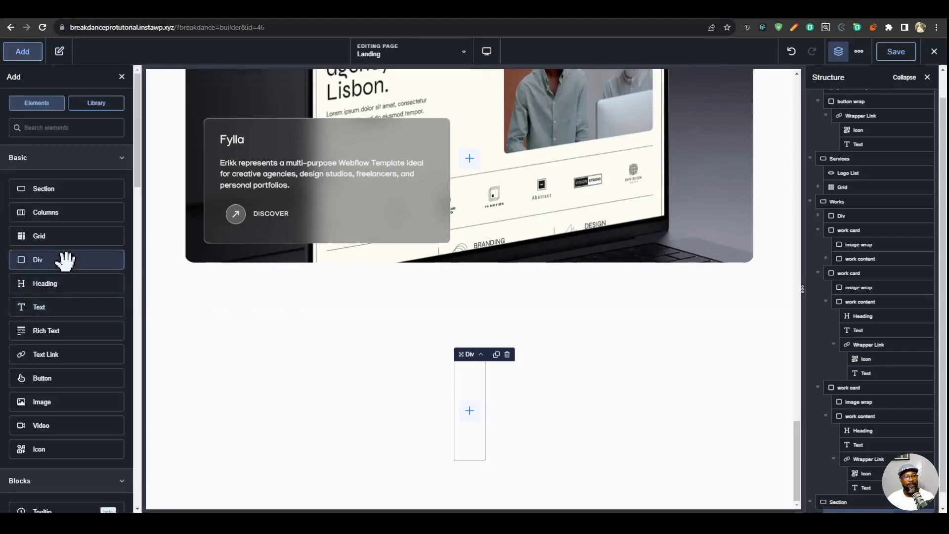
left_click(57, 283)
left_click(21, 54)
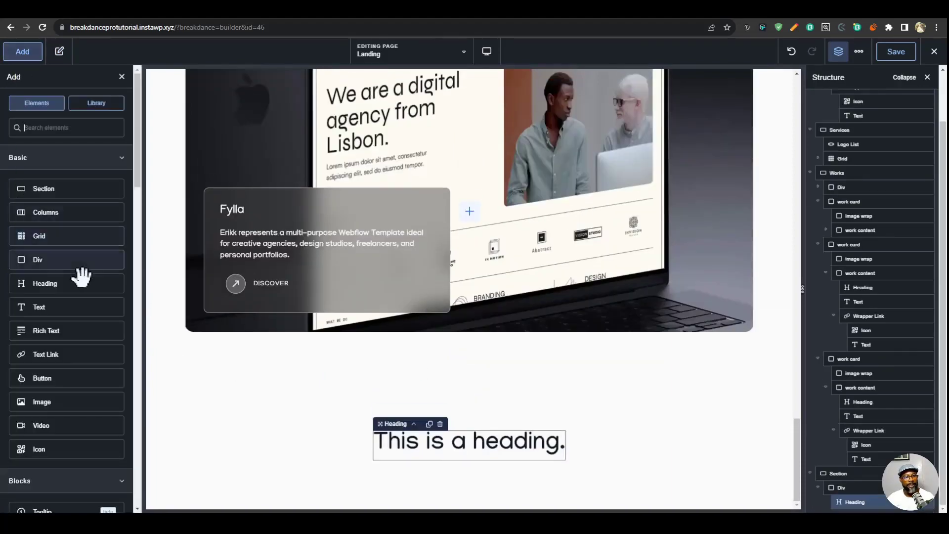
left_click(62, 310)
- Set the new heading's tag to h2 and align its parent div's content to the centre
left_click(512, 448)
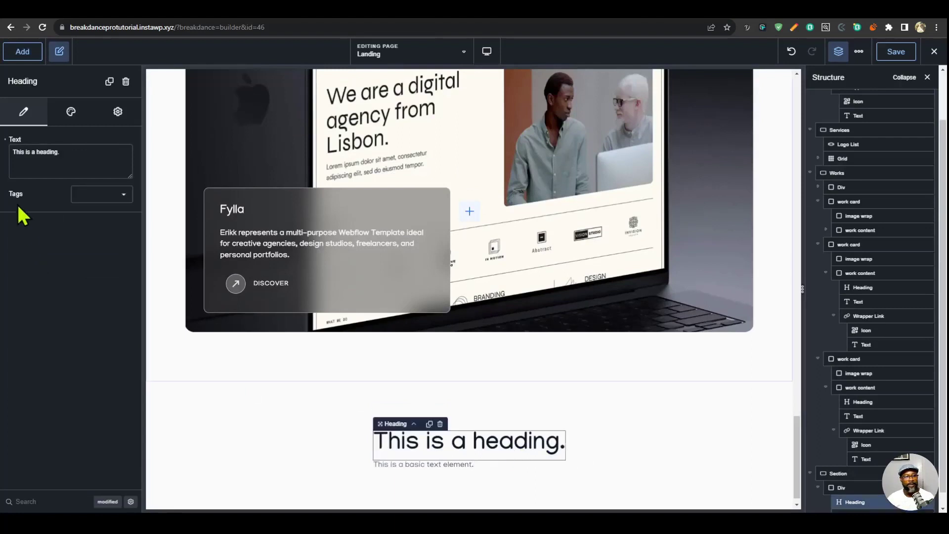
left_click(109, 195)
left_click(106, 217)
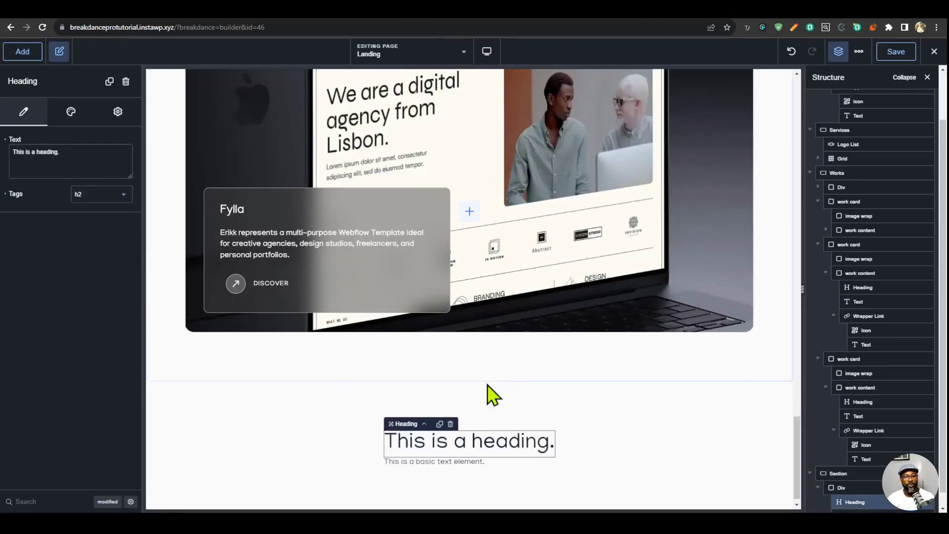
left_click(424, 427)
left_click(74, 140)
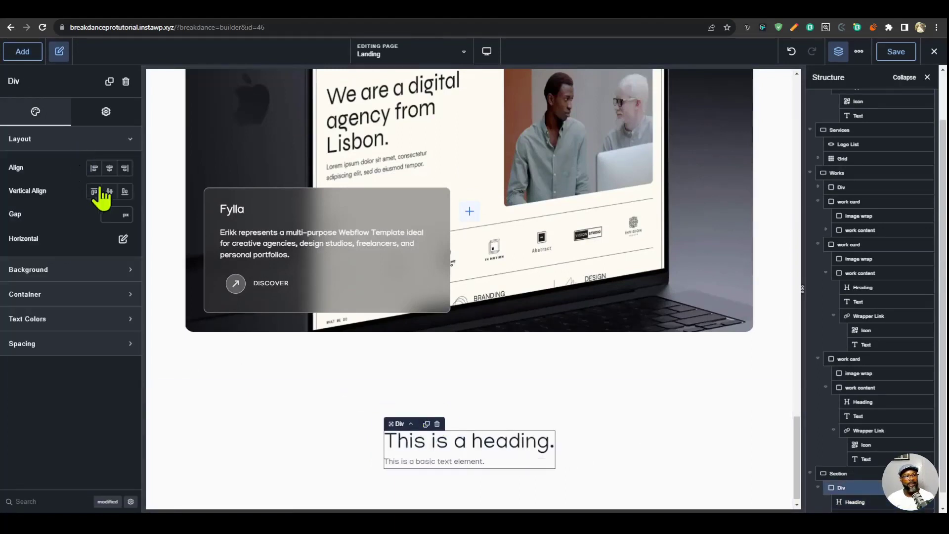
left_click(108, 169)
- Replace the new h2 heading's placeholder text with "Award-Winning Websites"
left_click(443, 450)
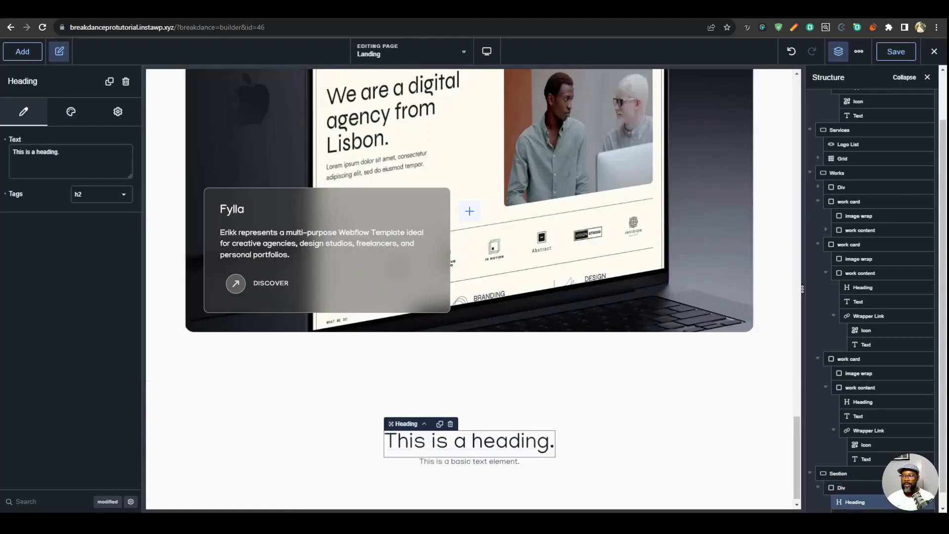
left_click_drag(90, 151, 5, 178)
type("A")
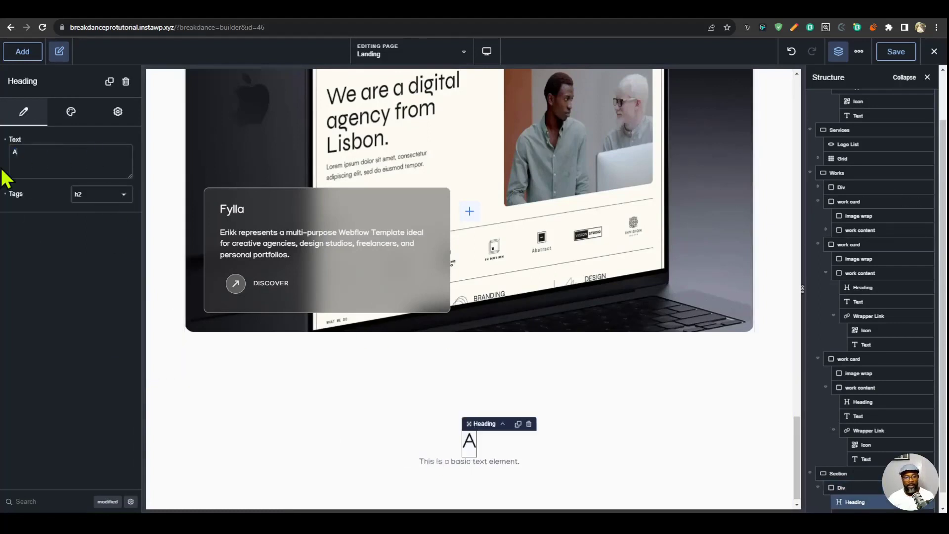
type("ward w")
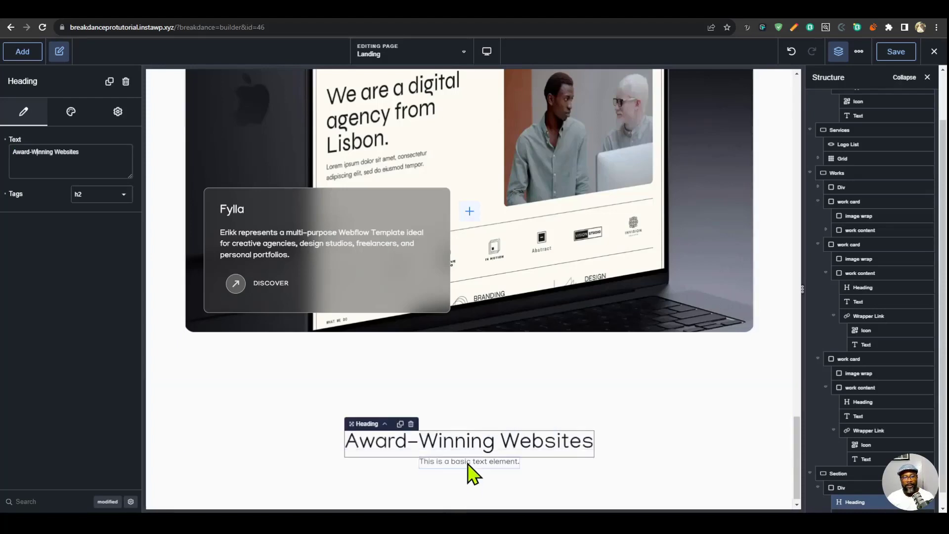
- Change the text below the heading to "I create award-winning websites that elevate your brand and attract more customers." and set its width to 480 px
left_click(468, 463)
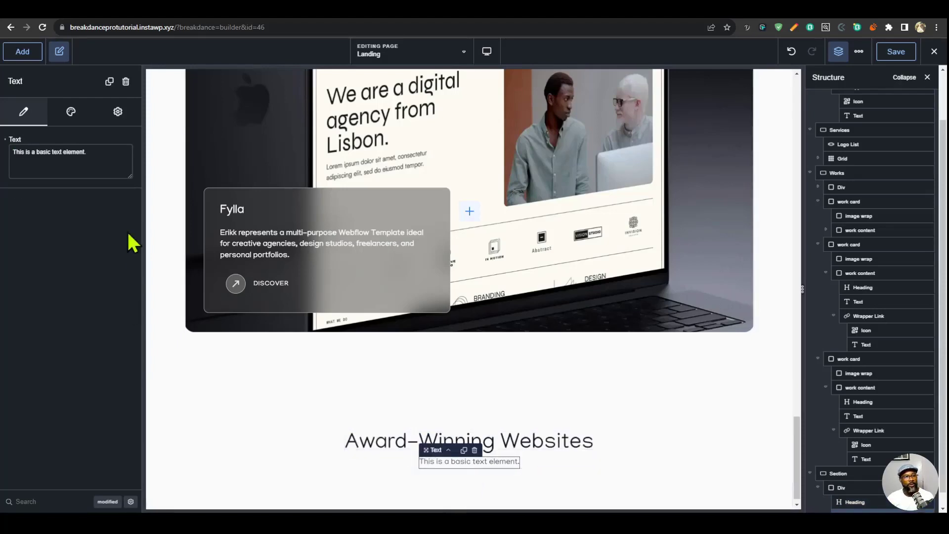
key("ctrl+a")
key("ctrl+v")
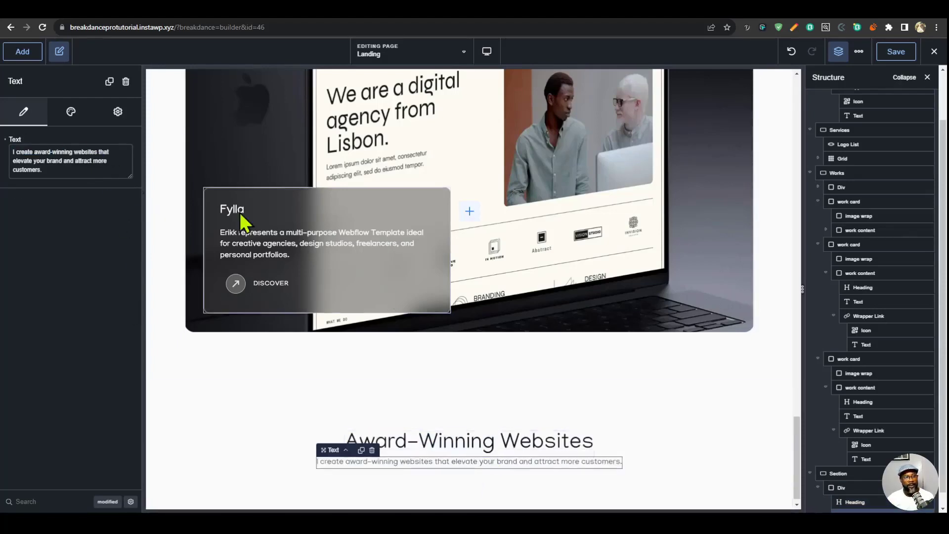
left_click(60, 113)
left_click(66, 141)
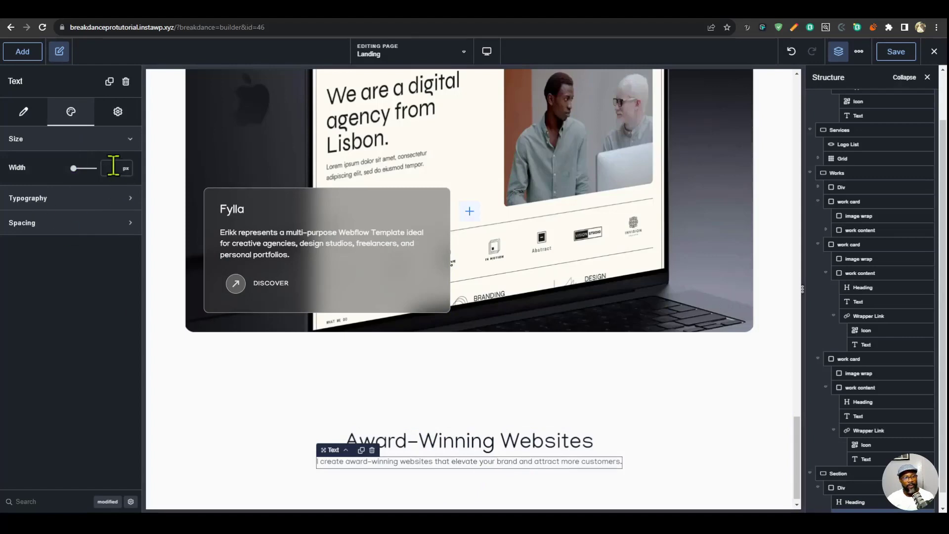
type("480")
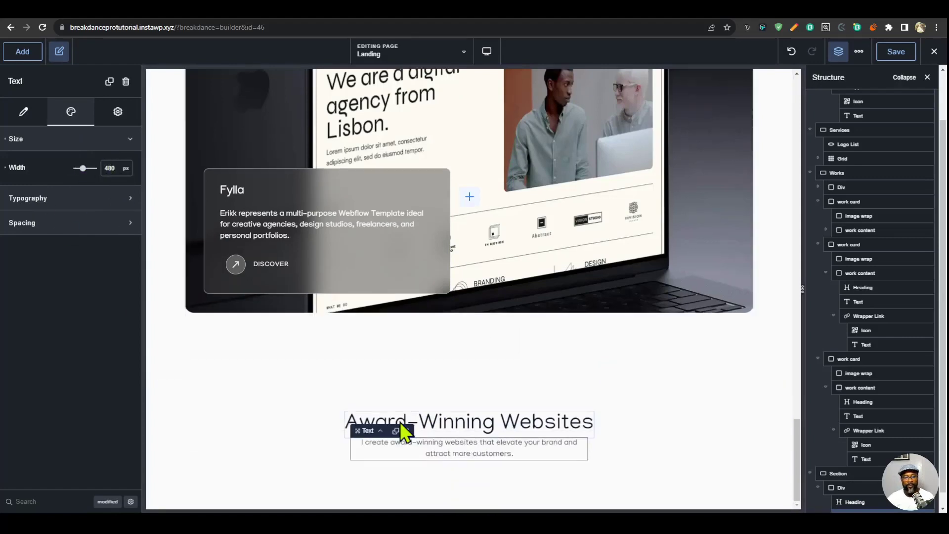
- Set the gap of the div holding the heading and text to 10 px and collapse it in the structure
left_click(380, 431)
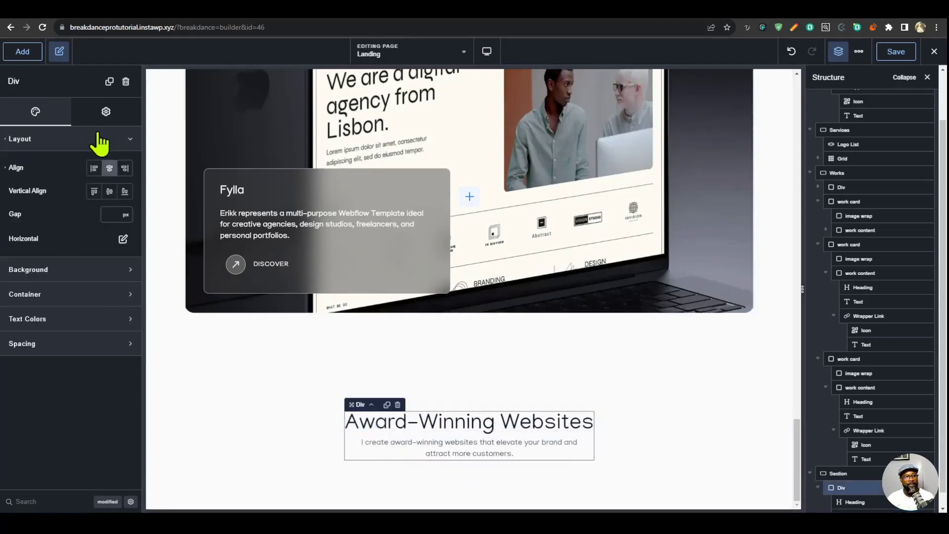
type("10")
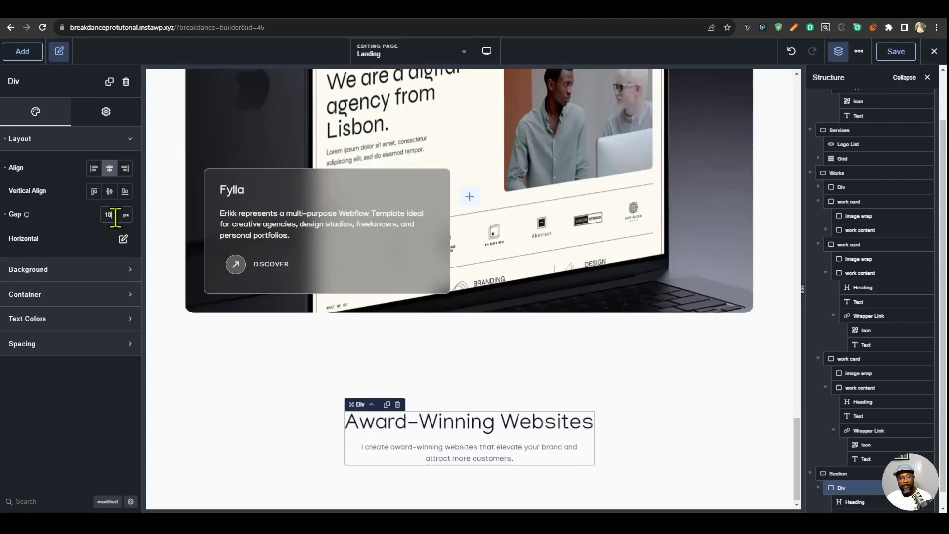
left_click(818, 487)
- Add a Grid element to the new section below the heading div
left_click(837, 488)
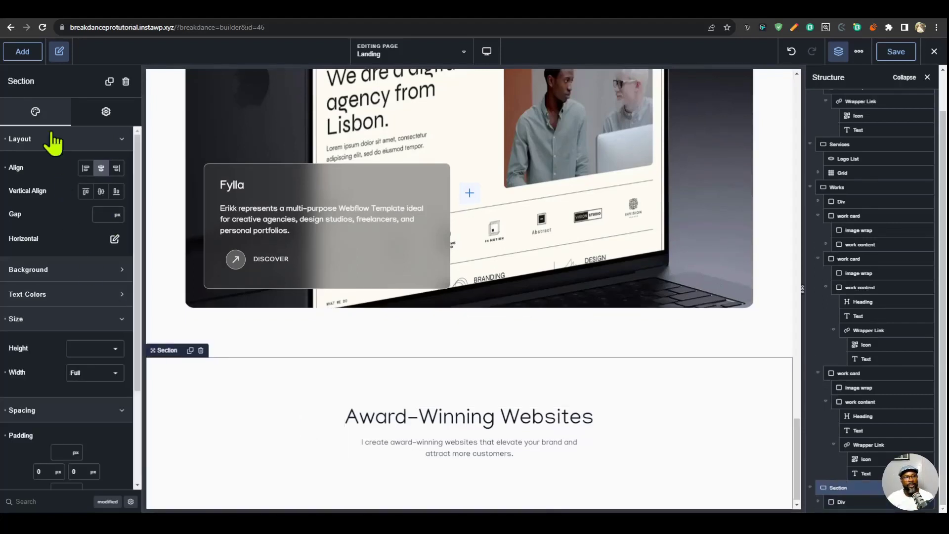
left_click(22, 52)
type("gr")
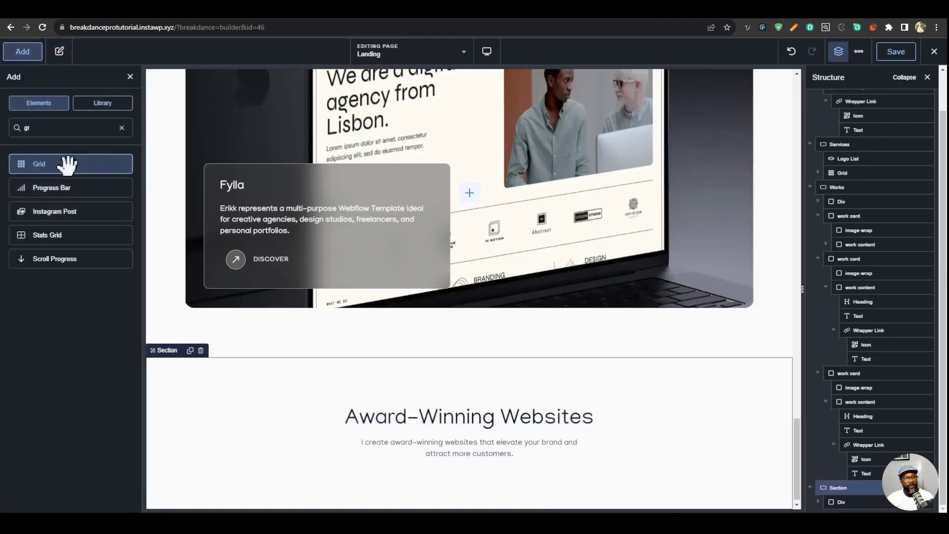
left_click(68, 164)
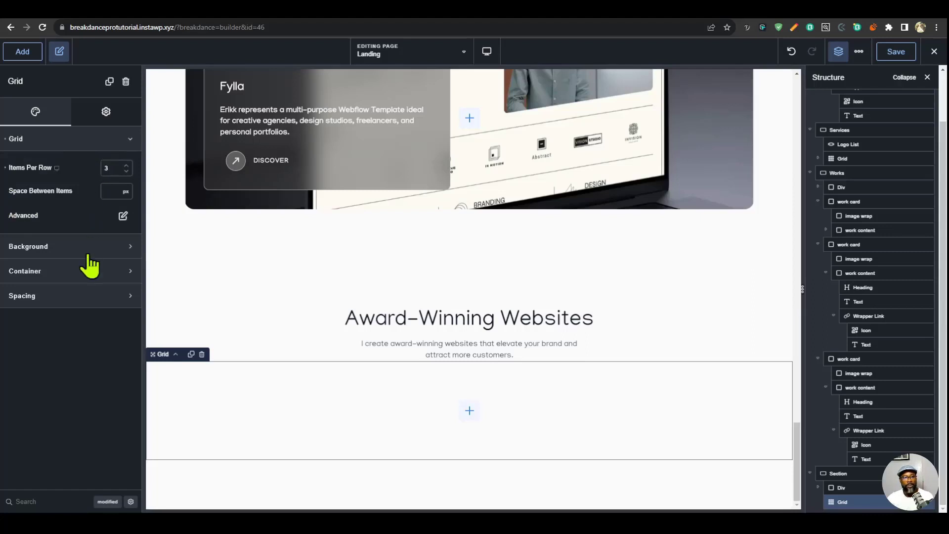
- Set the grid's background colour to the saved Faded Black (#171717)
left_click(65, 249)
left_click(119, 280)
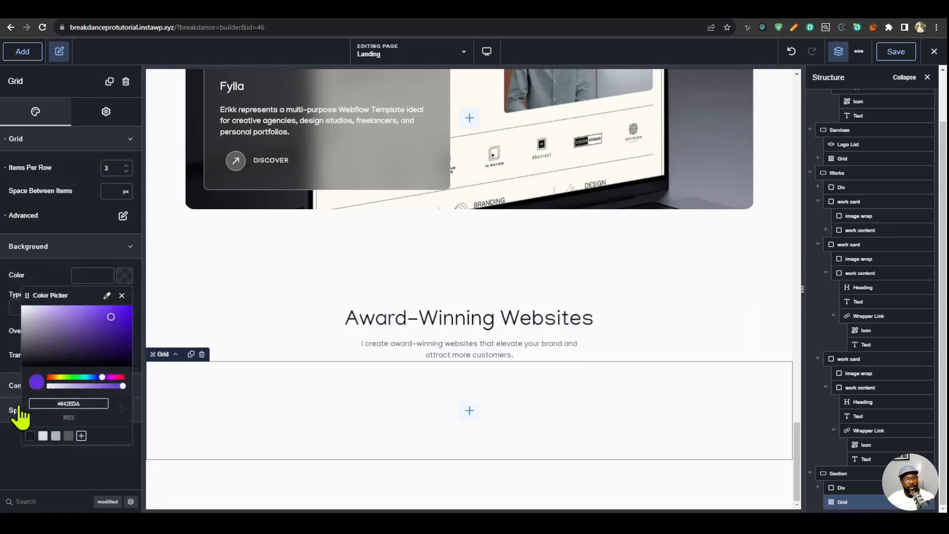
left_click(30, 436)
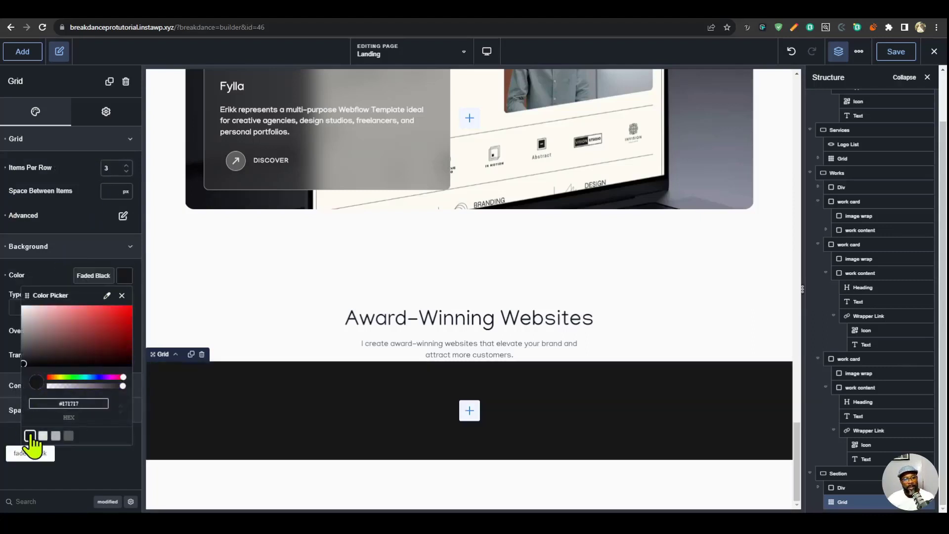
- Find the grid's advanced wrapper Overflow setting and choose an overflow option
left_click(47, 501)
type("over")
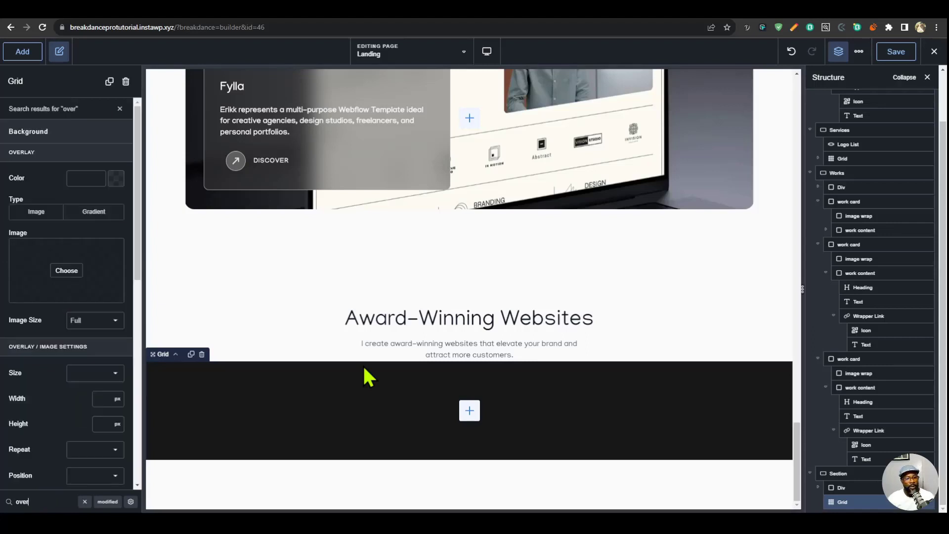
left_click(131, 501)
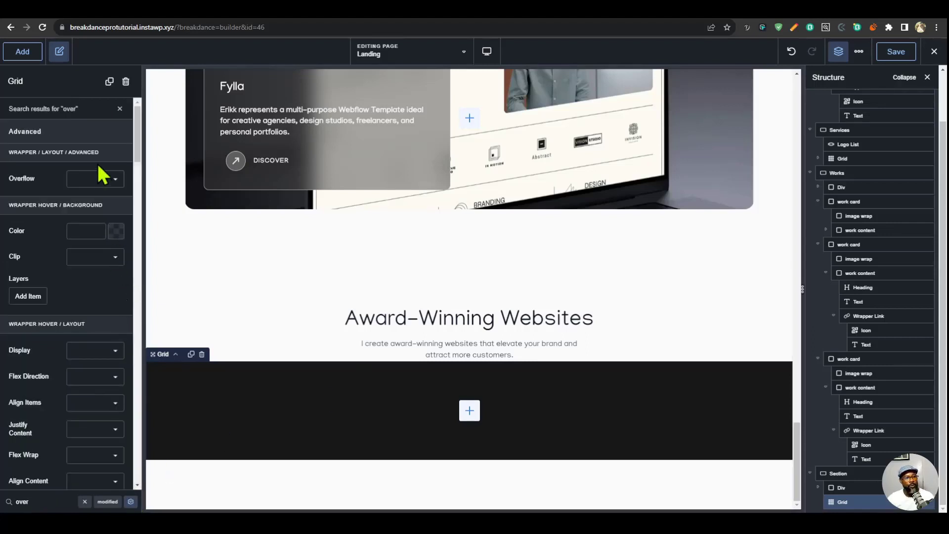
left_click(97, 178)
left_click(96, 203)
- Set the grid wrapper's height to the custom value min(100vh, 60vw) and test it by narrowing the preview width
type("hei")
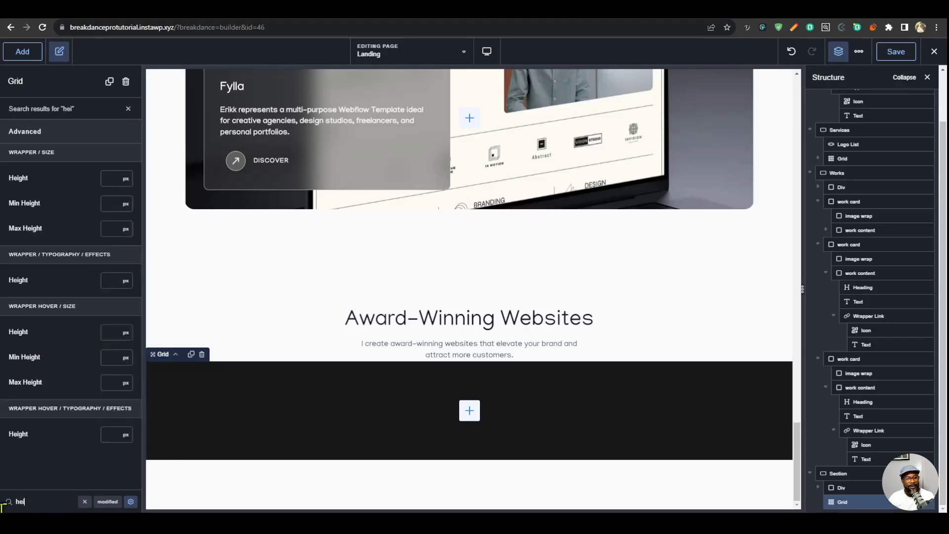
left_click(123, 179)
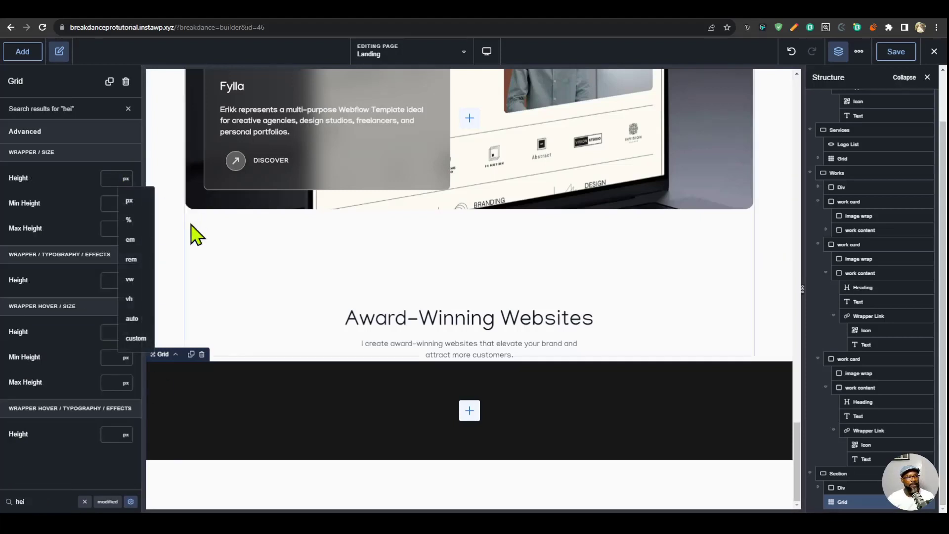
left_click(135, 338)
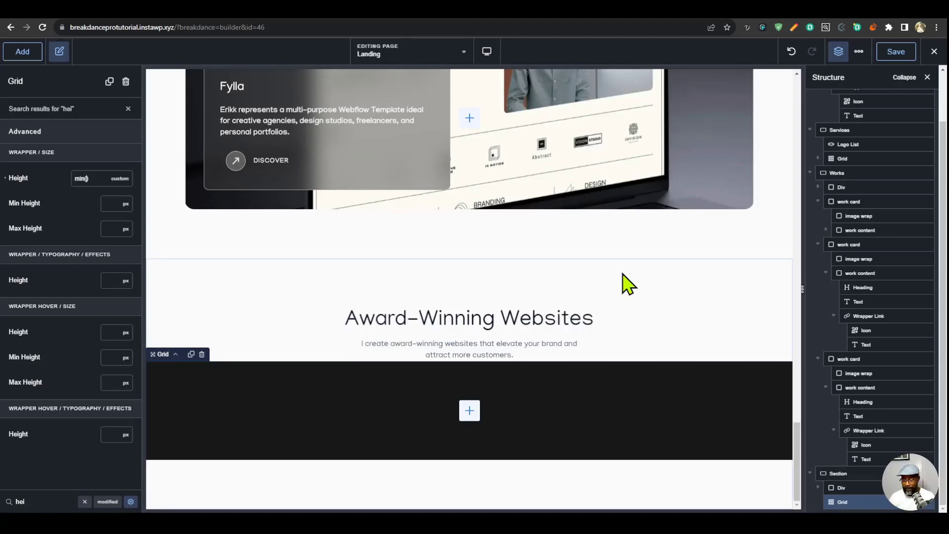
type("h")
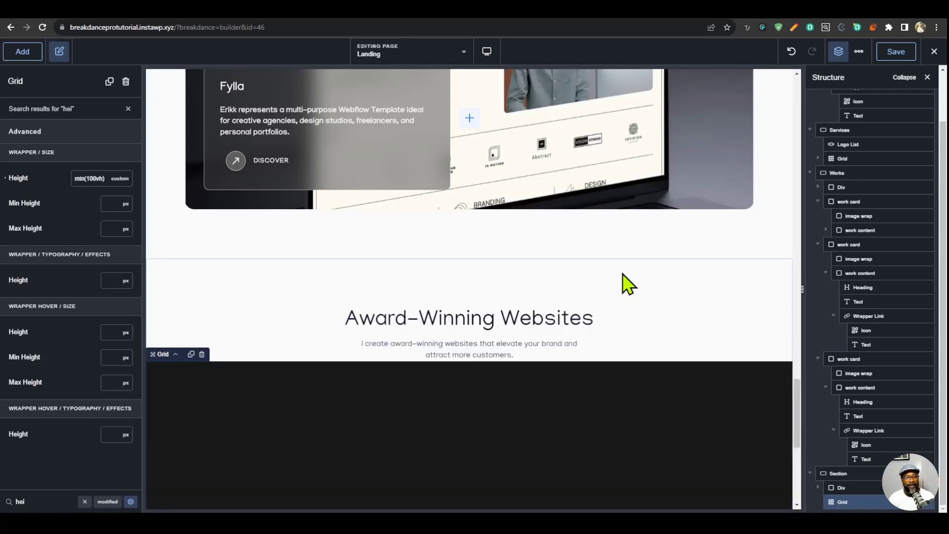
type("m")
key("BackSpace")
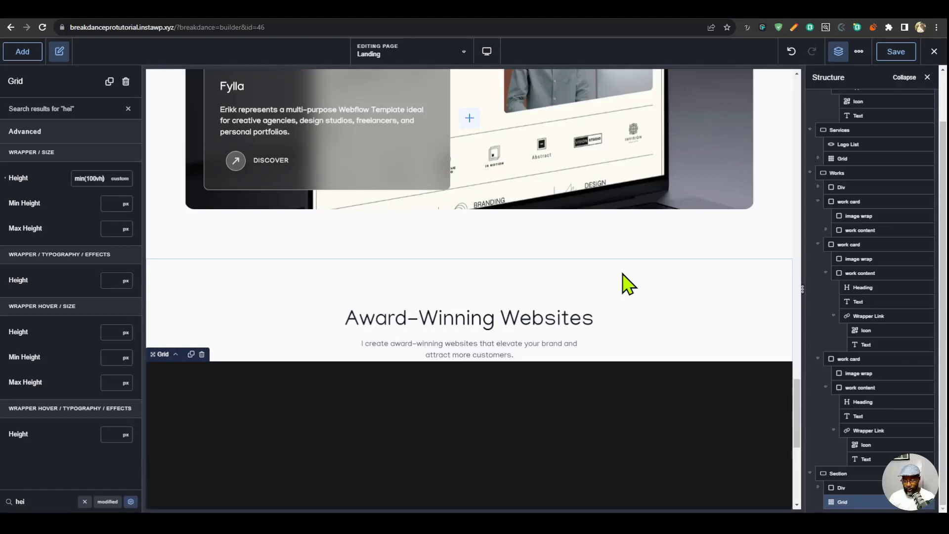
type(", 60v")
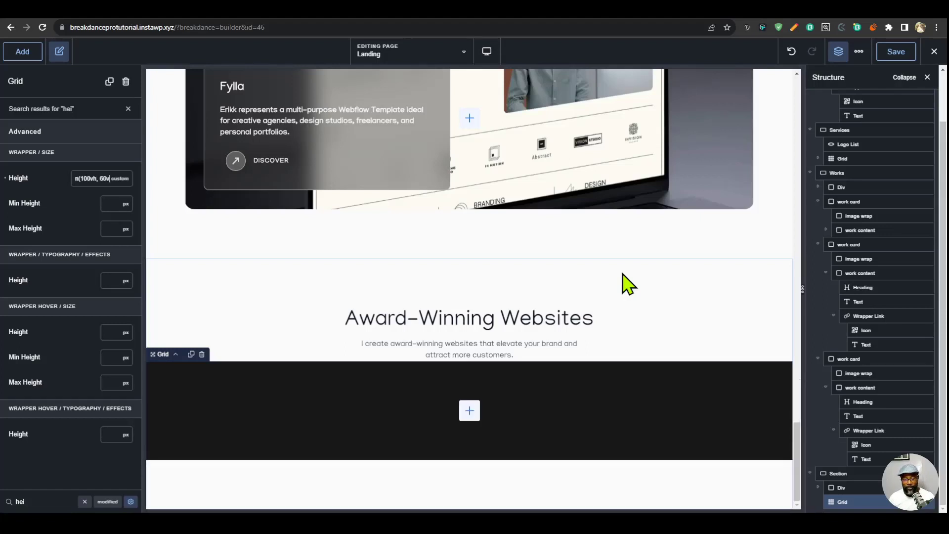
type("w")
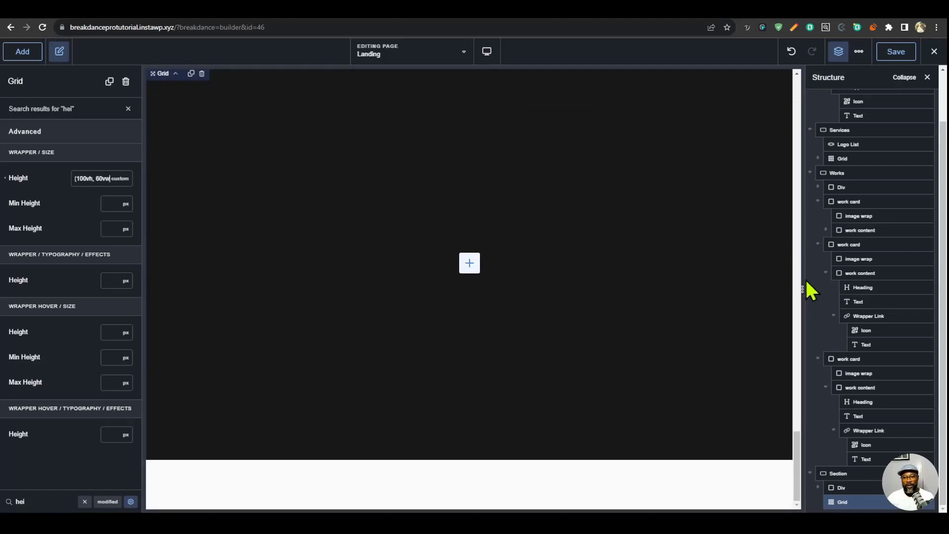
left_click_drag(795, 288, 610, 339)
- Add a Div inside the dark grid, check the grid's layout settings, and select the new Div
left_click(469, 281)
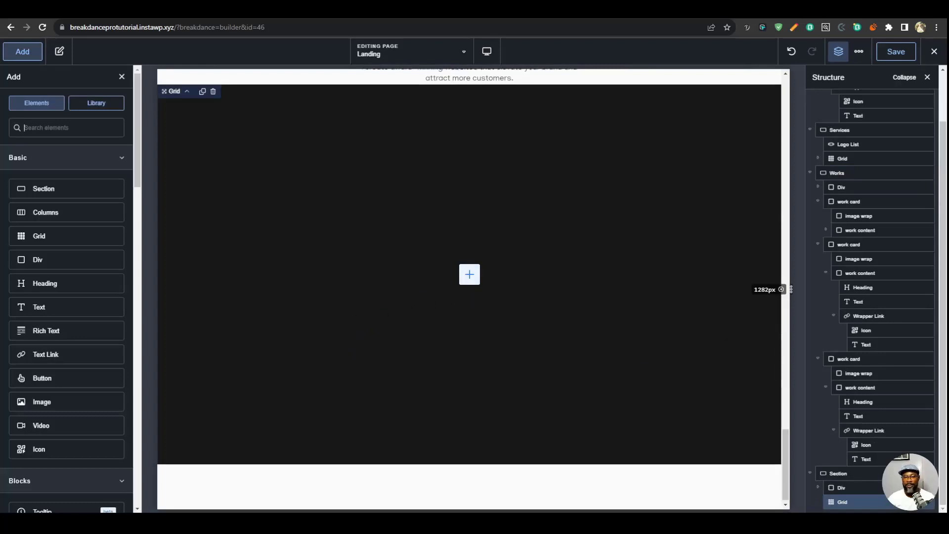
left_click(37, 263)
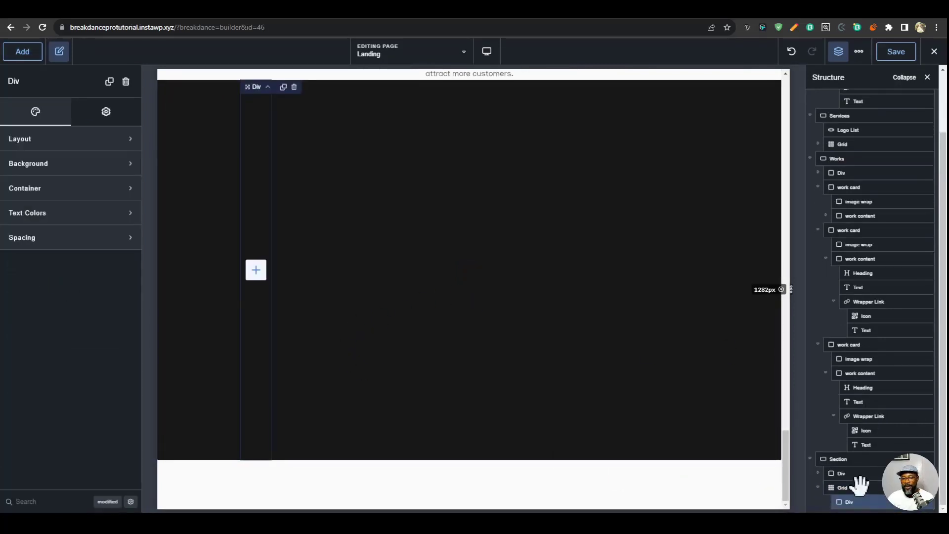
left_click(860, 486)
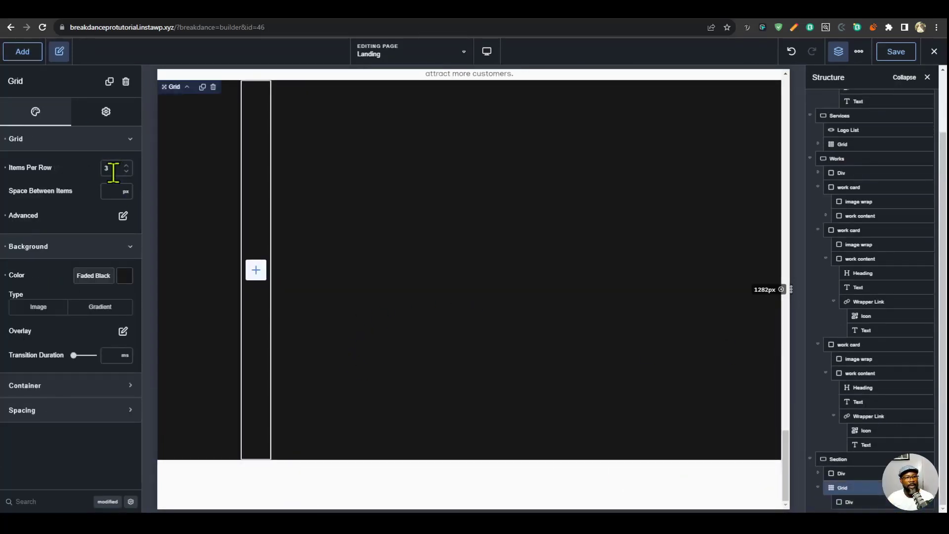
left_click(867, 500)
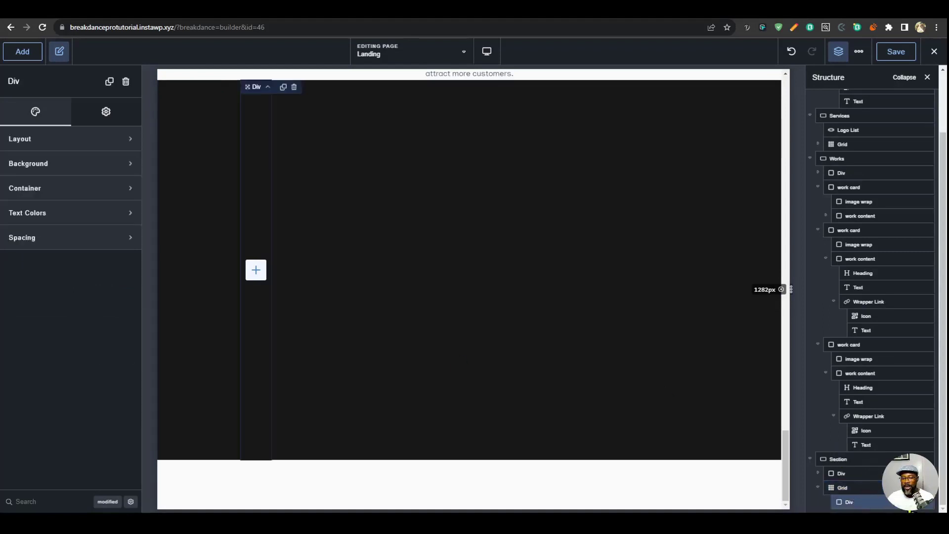
- Duplicate the Div twice inside the dark grid and clear the grid's Center setting for item horizontal alignment
key("ctrl+d")
key("ctrl+d")
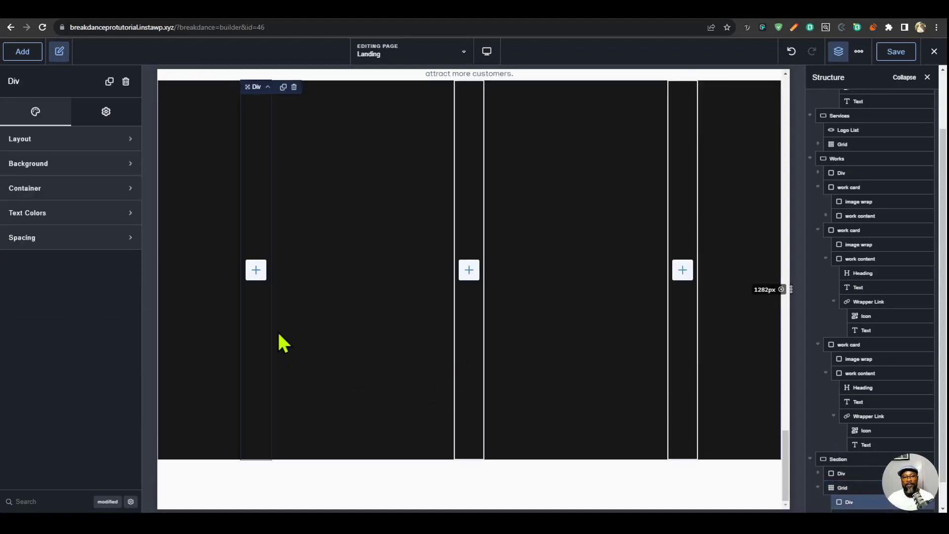
left_click(491, 438)
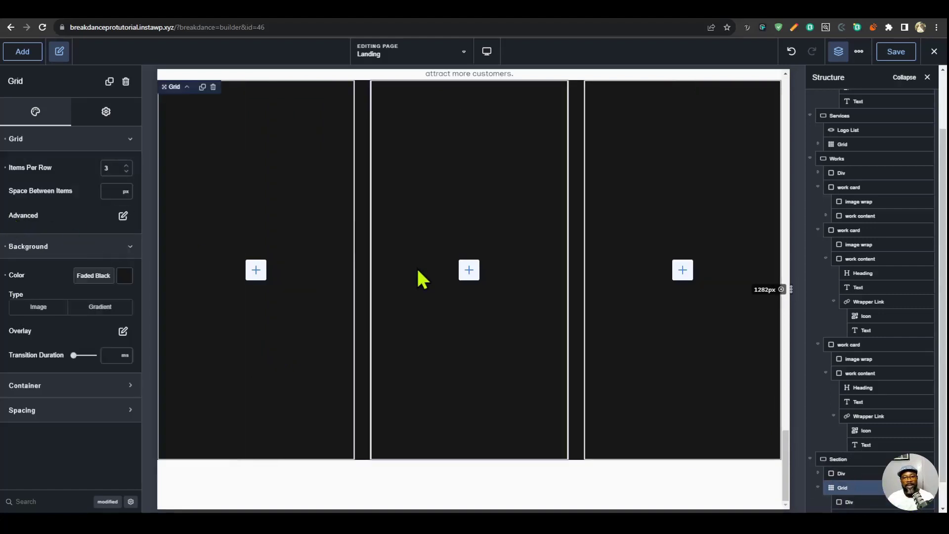
left_click(123, 215)
left_click(94, 302)
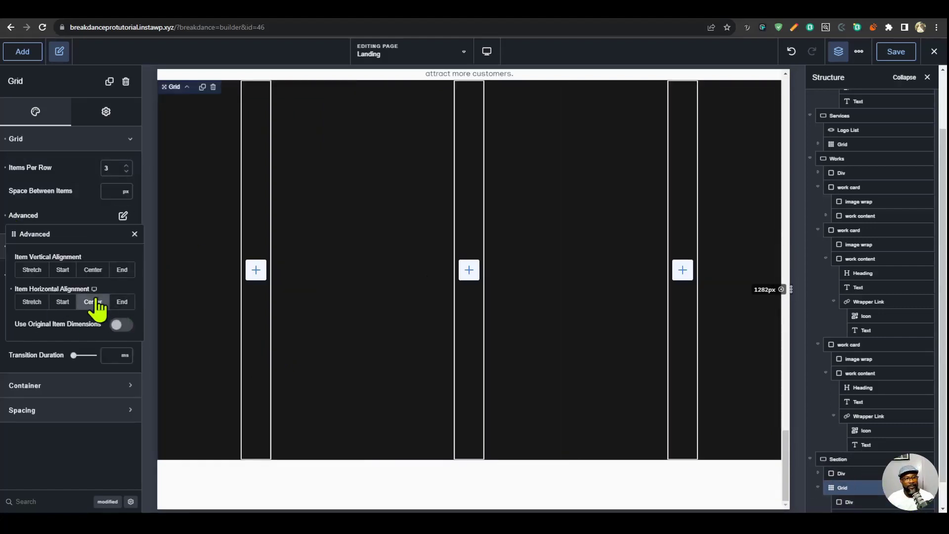
left_click(96, 299)
- Delete the two duplicate Divs from the dark grid, keeping only the first Div
scroll(914, 487, "down", 1)
left_click(919, 503)
key("Delete")
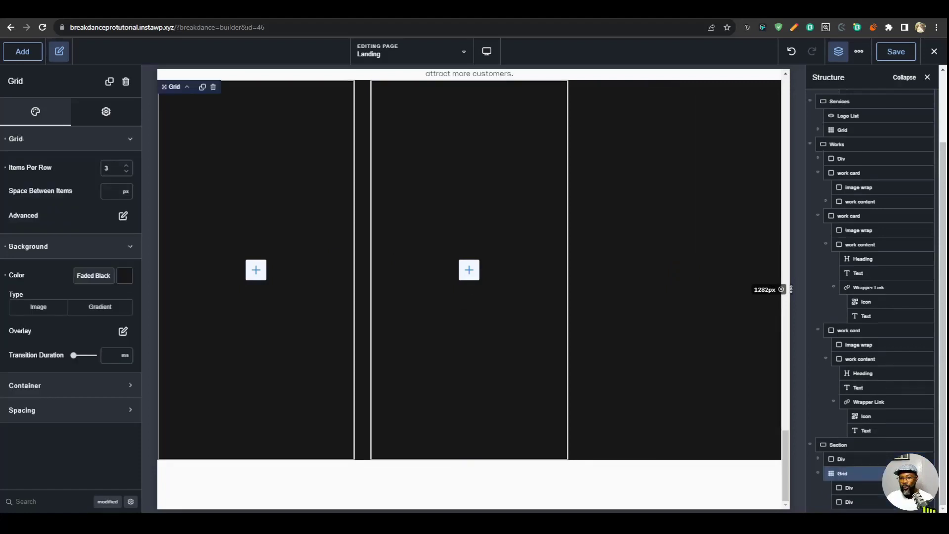
left_click(927, 503)
left_click(860, 501)
- Add an Image to the remaining Div and duplicate it to make a column of three images
left_click(256, 270)
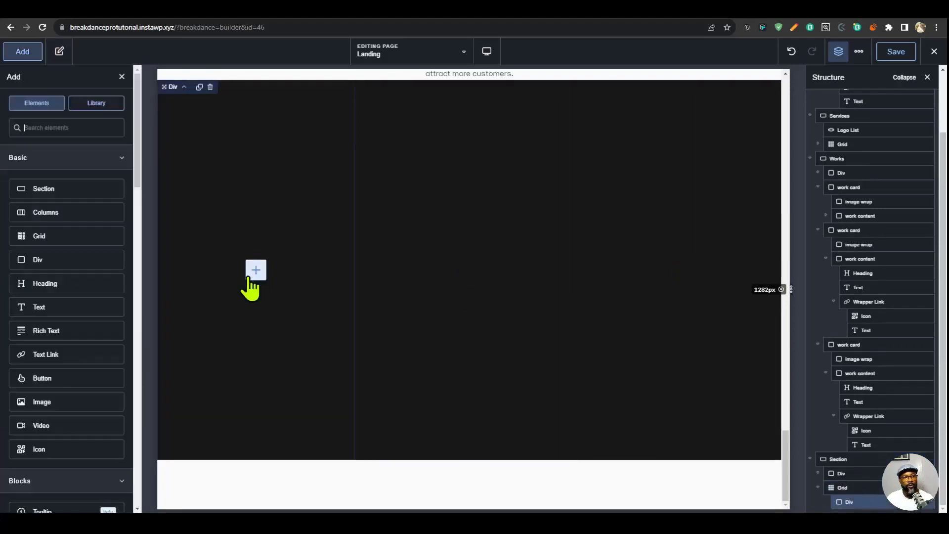
left_click(43, 401)
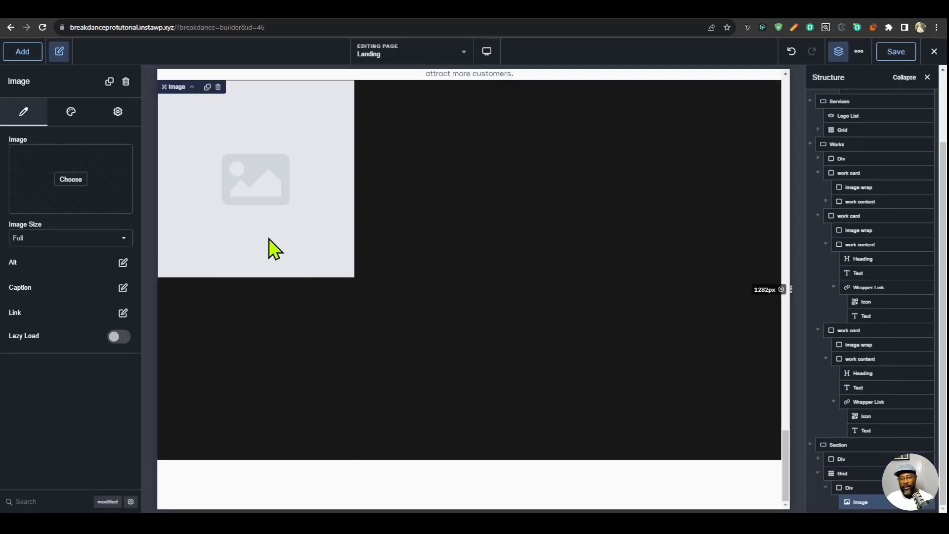
left_click(207, 88)
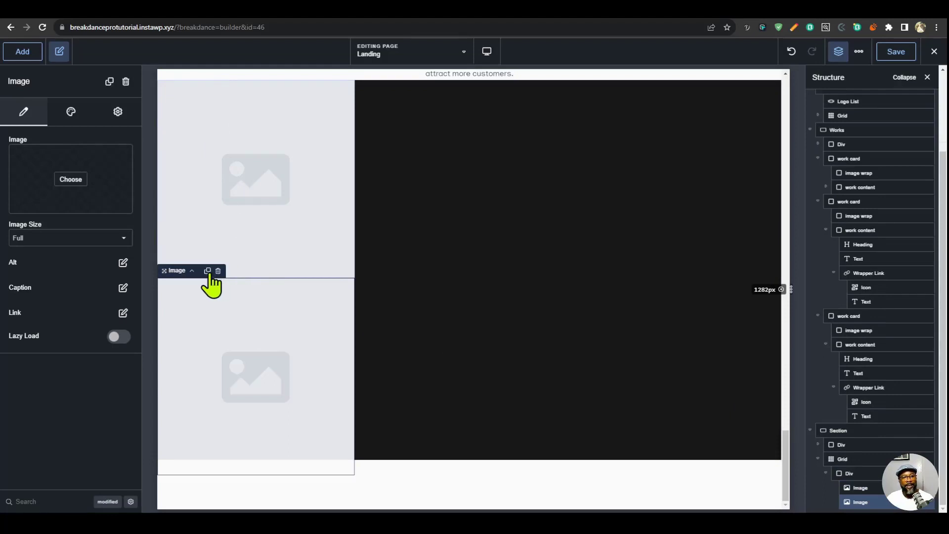
- Set the image column Div's layout gap to 32 px
left_click(864, 473)
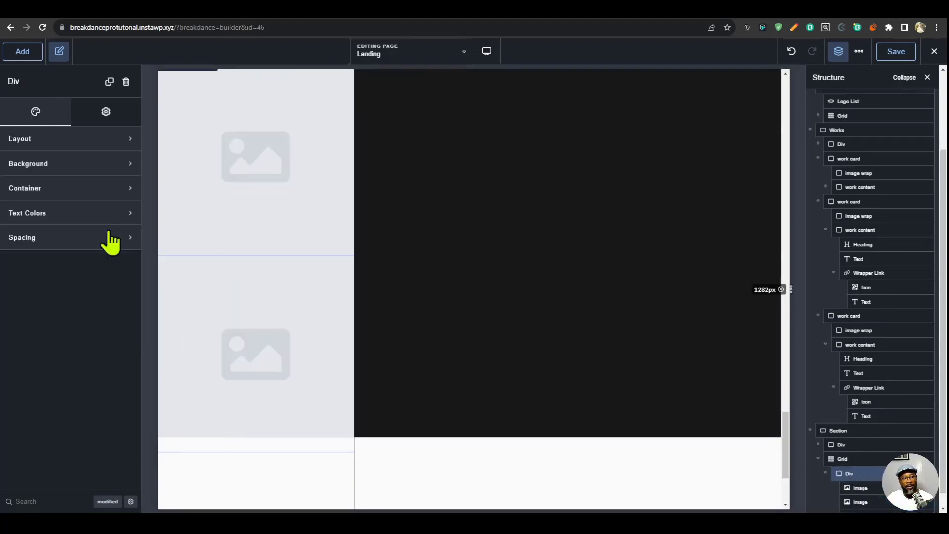
left_click(79, 140)
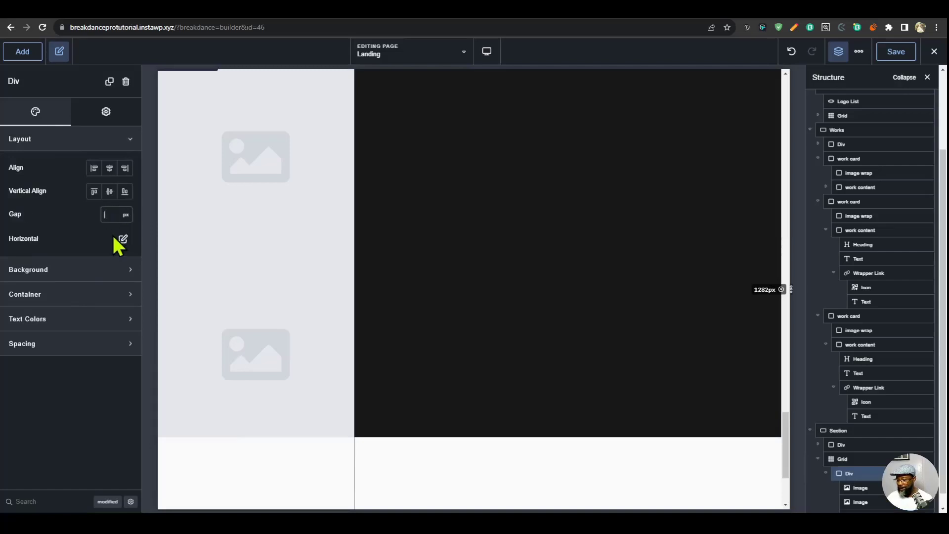
type("32")
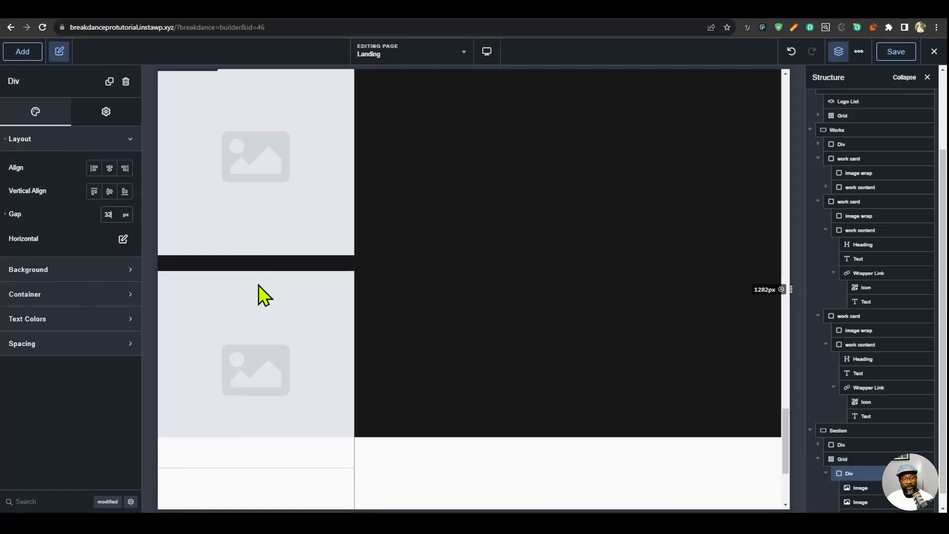
- Duplicate the image column Div twice to fill the grid's three columns
left_click(849, 459)
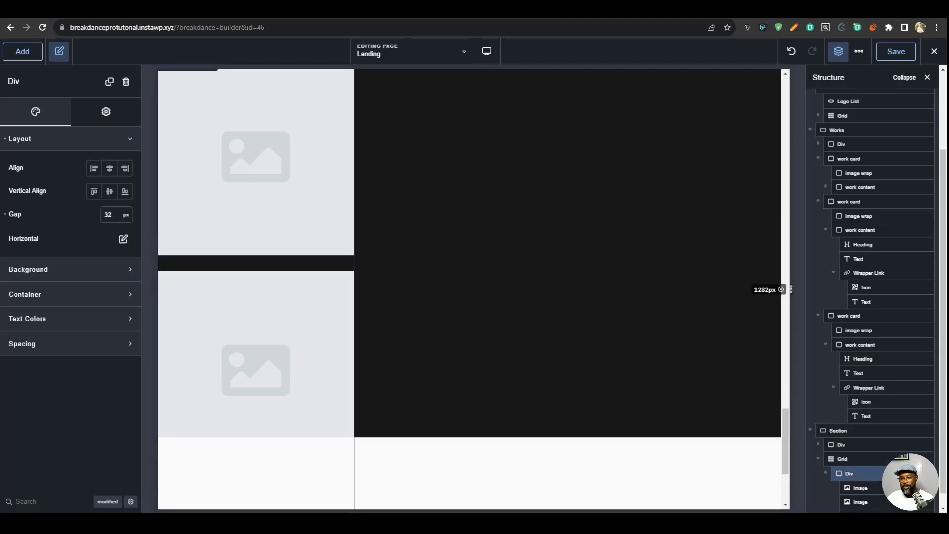
key("ctrl+d")
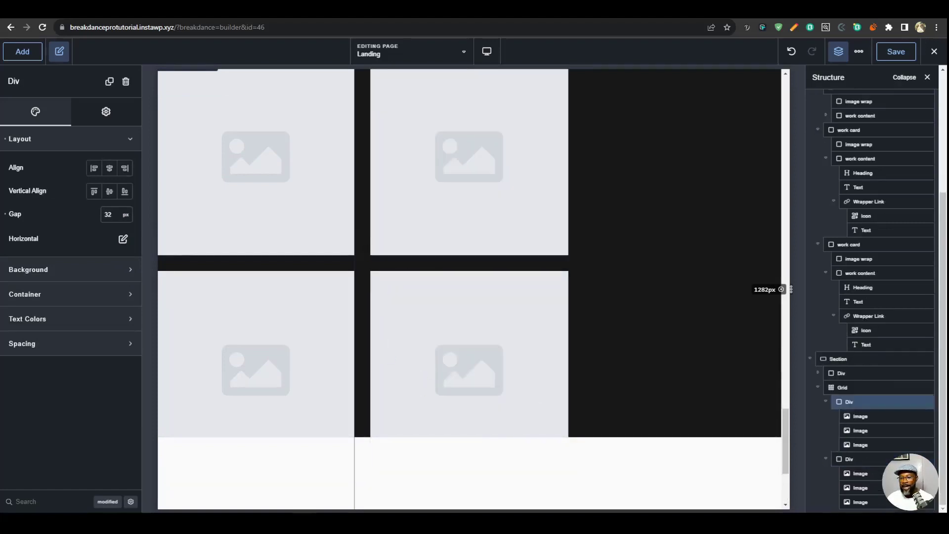
key("ctrl+d")
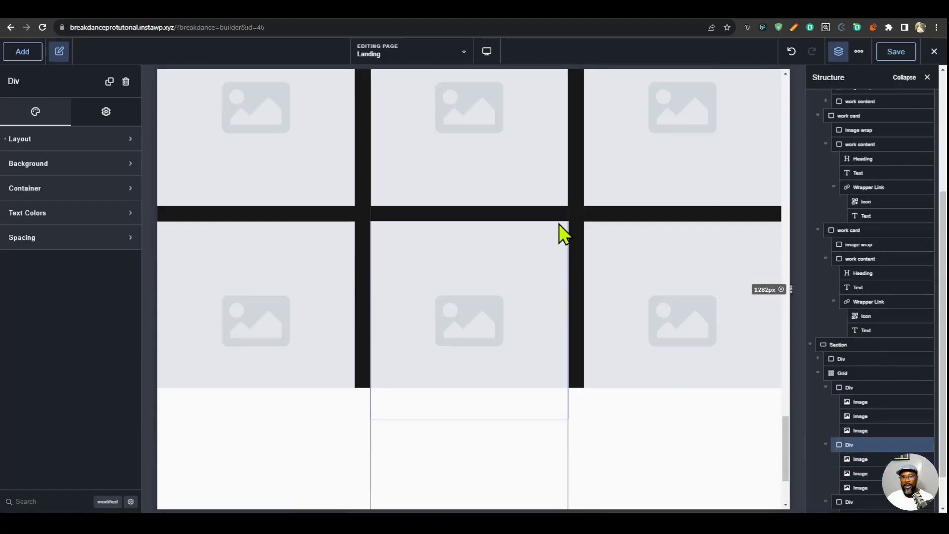
scroll(459, 297, "up", 3)
scroll(883, 440, "down", 1)
scroll(883, 440, "up", 1)
- Fill the nine image placeholders in the three columns with different website screenshots, starting with the first column
left_click(869, 408)
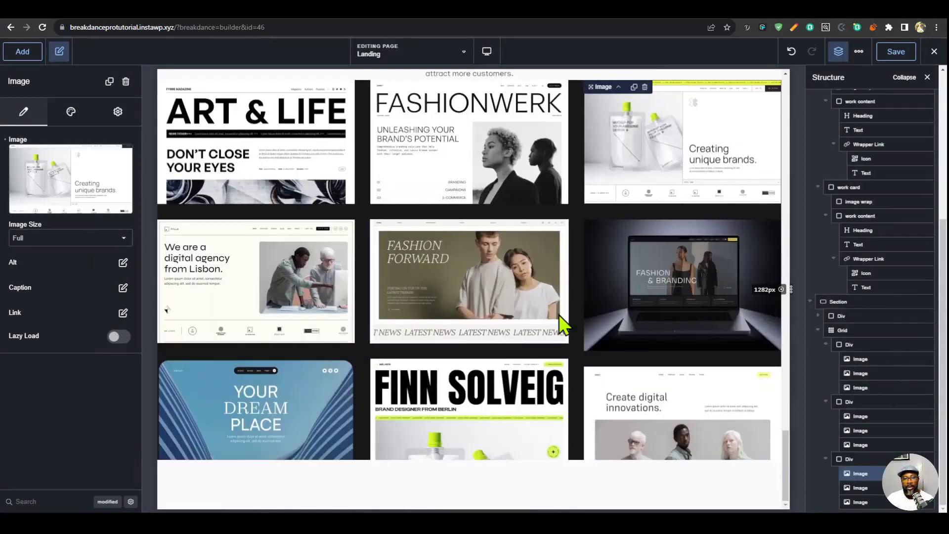
scroll(562, 336, "up", 3)
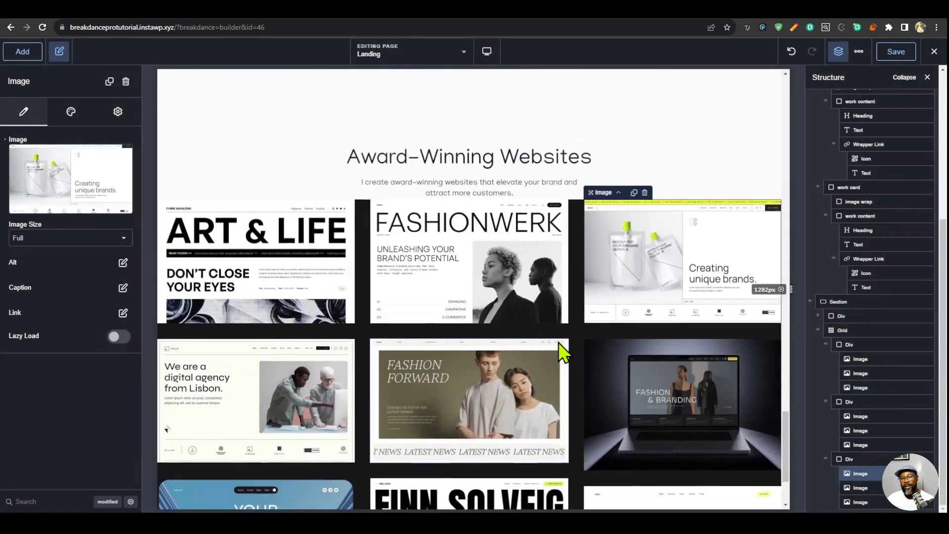
scroll(603, 339, "down", 3)
- Duplicate the FINN SOLVEIG image in the second column and move it to the top of that column
left_click(496, 284)
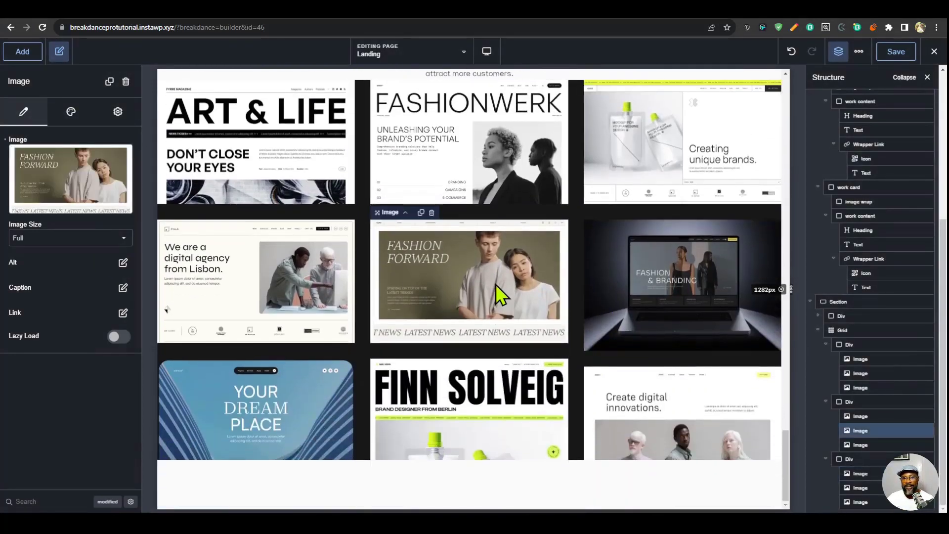
left_click(514, 397)
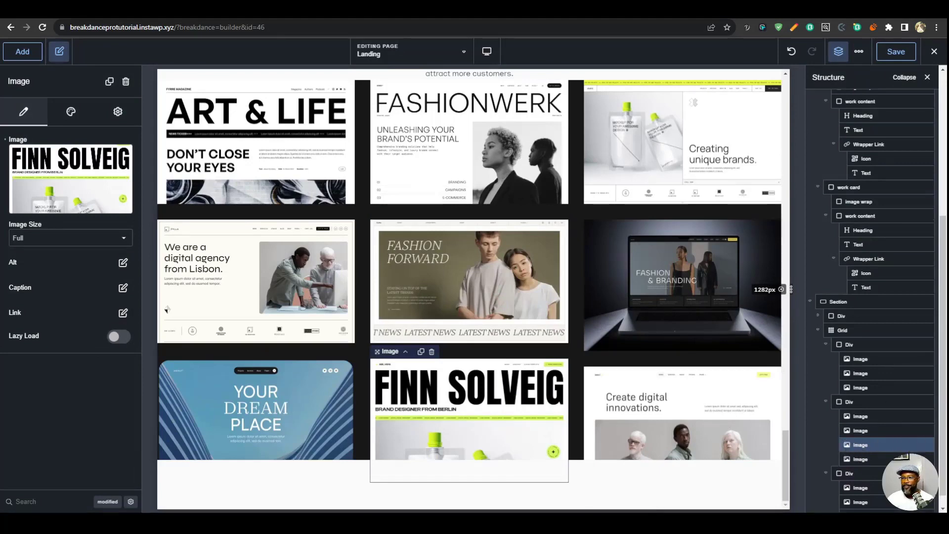
left_click_drag(856, 445, 852, 415)
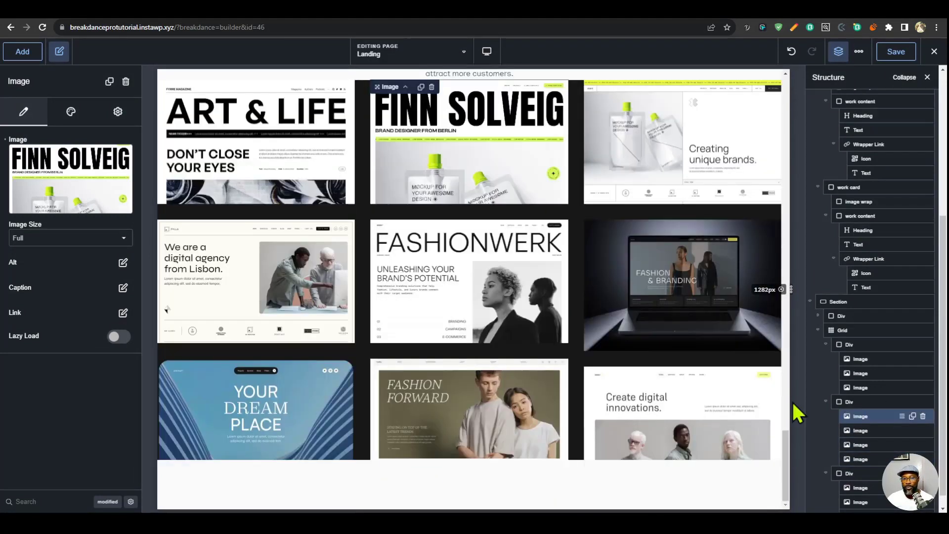
- Replace the second column's first image with the "Building Brands, One Success Story at a Time" image from the media library
scroll(475, 207, "up", 1)
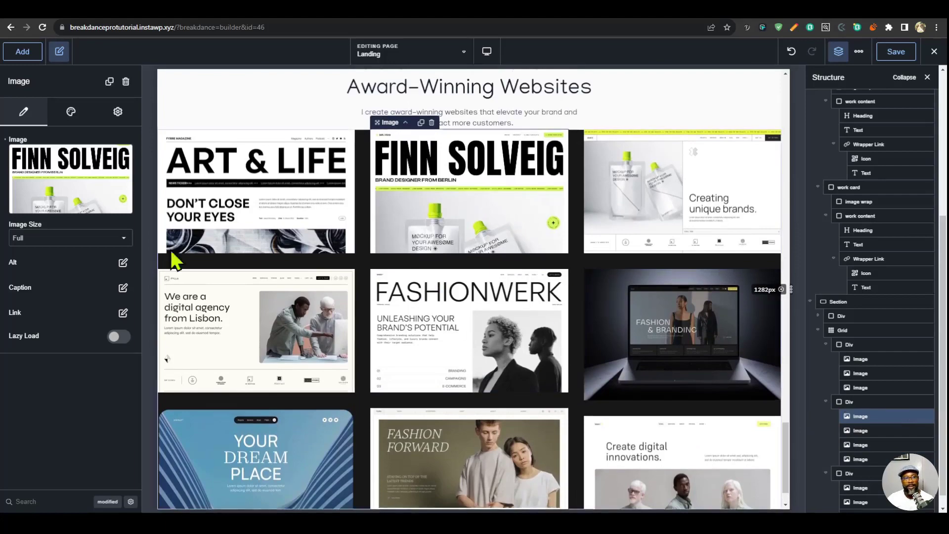
left_click(57, 181)
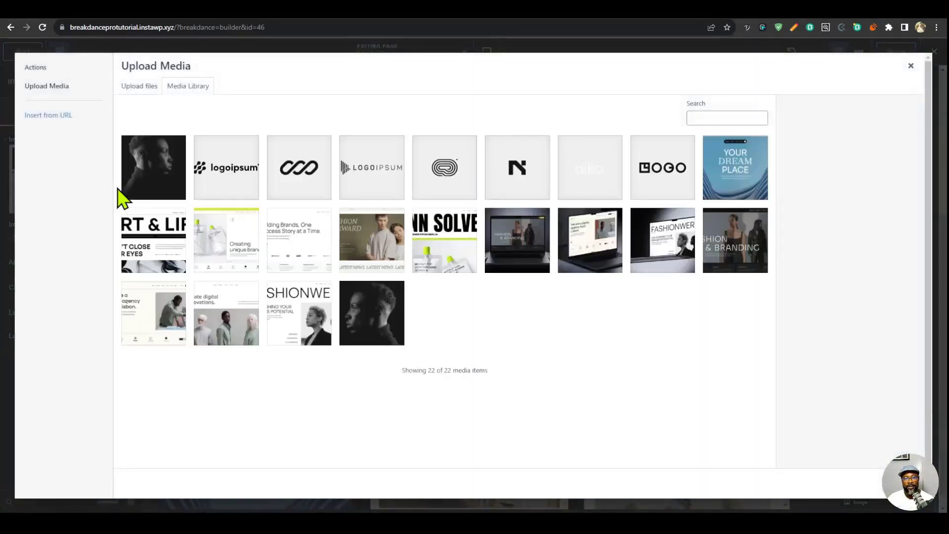
key("Escape")
scroll(889, 430, "down", 1)
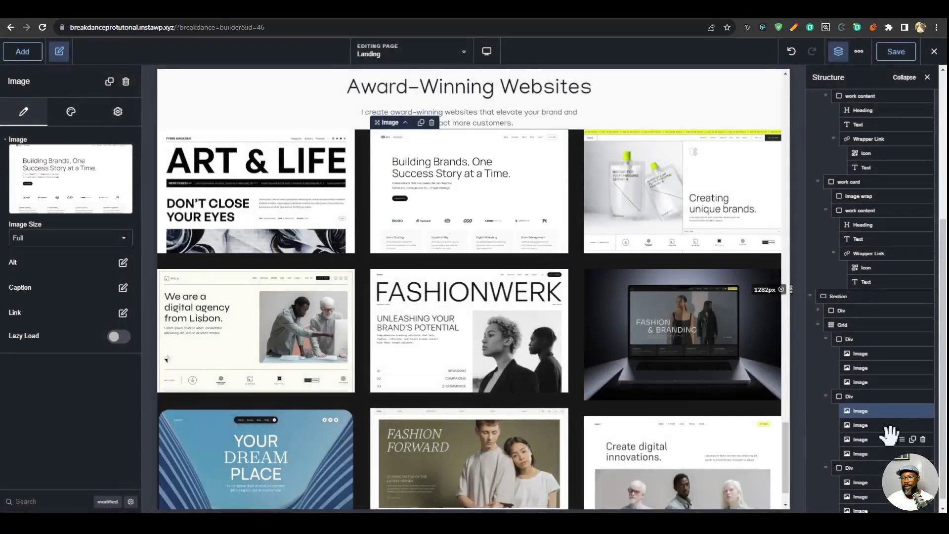
- Select the grid and preview it at the Tablet Landscape, Tablet Portrait, Phone Landscape and Phone Portrait breakpoints
left_click(844, 316)
left_click(487, 52)
left_click(524, 110)
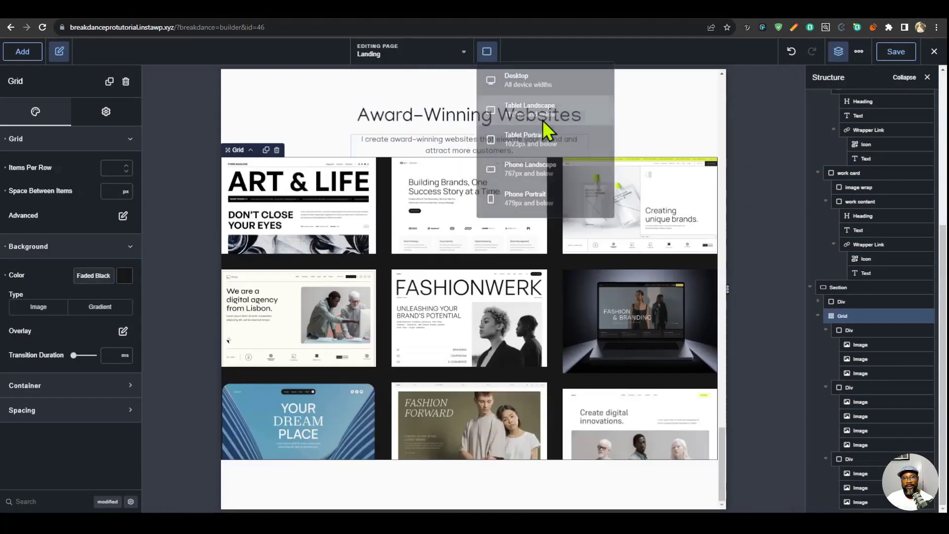
left_click(497, 57)
left_click(542, 143)
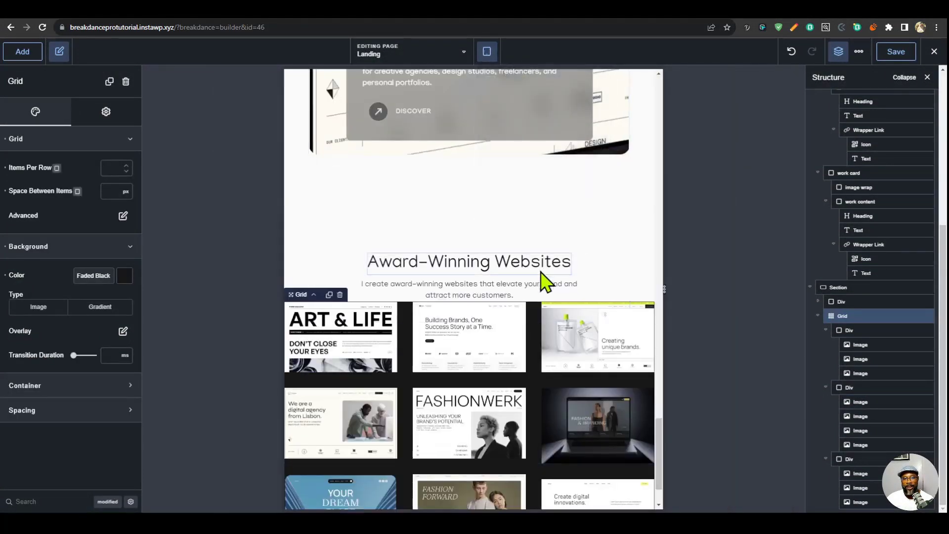
left_click(487, 52)
left_click(537, 201)
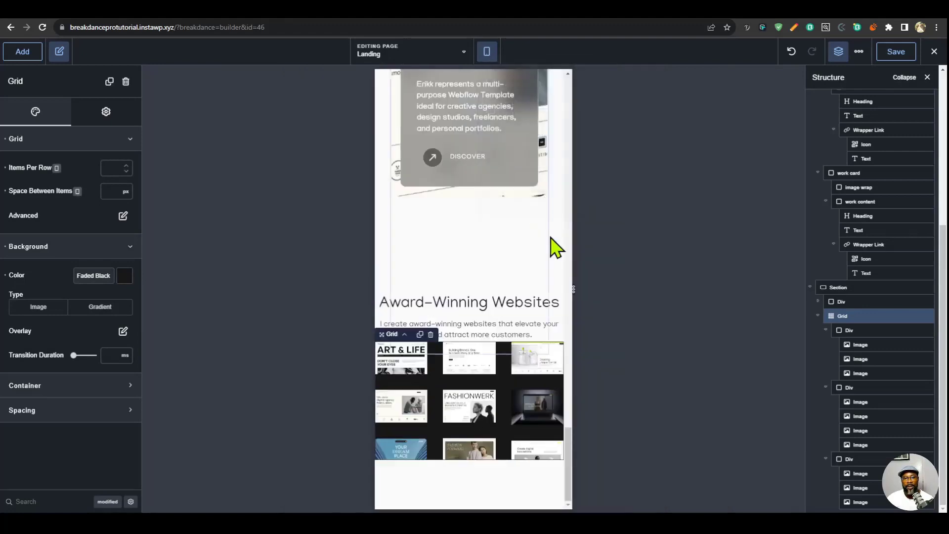
left_click(487, 52)
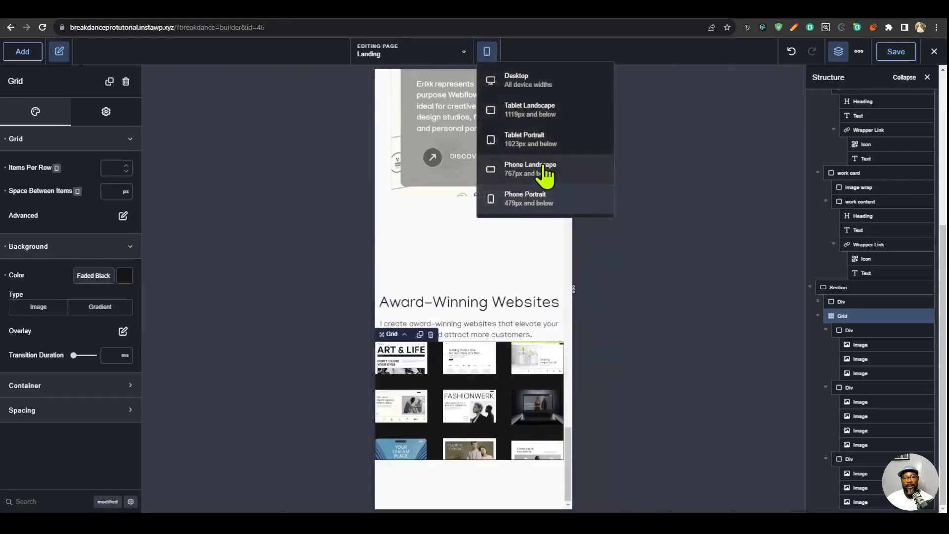
left_click(543, 171)
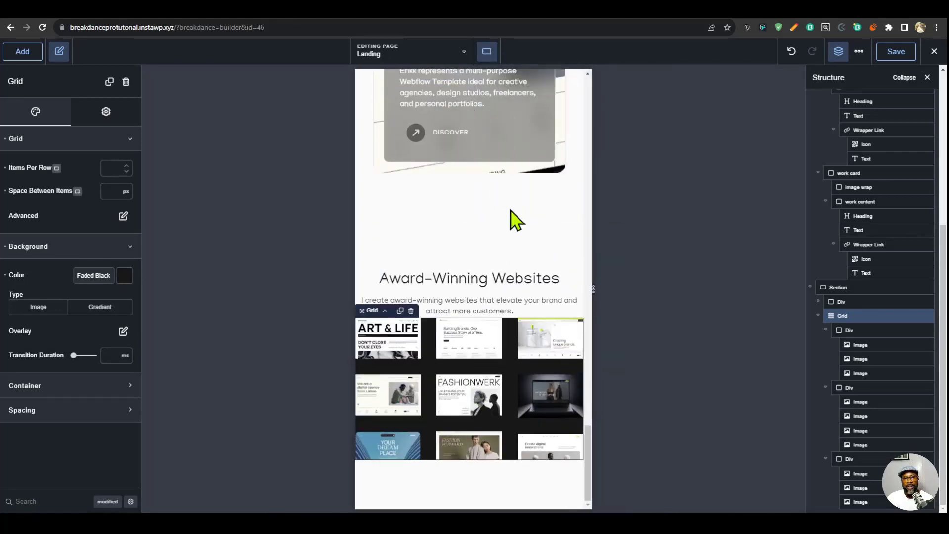
left_click(487, 52)
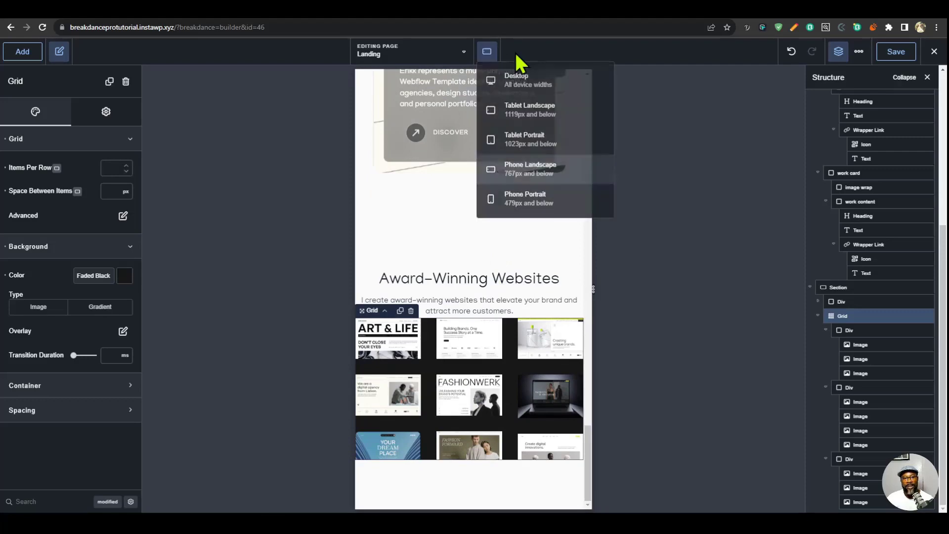
left_click(520, 116)
left_click(490, 52)
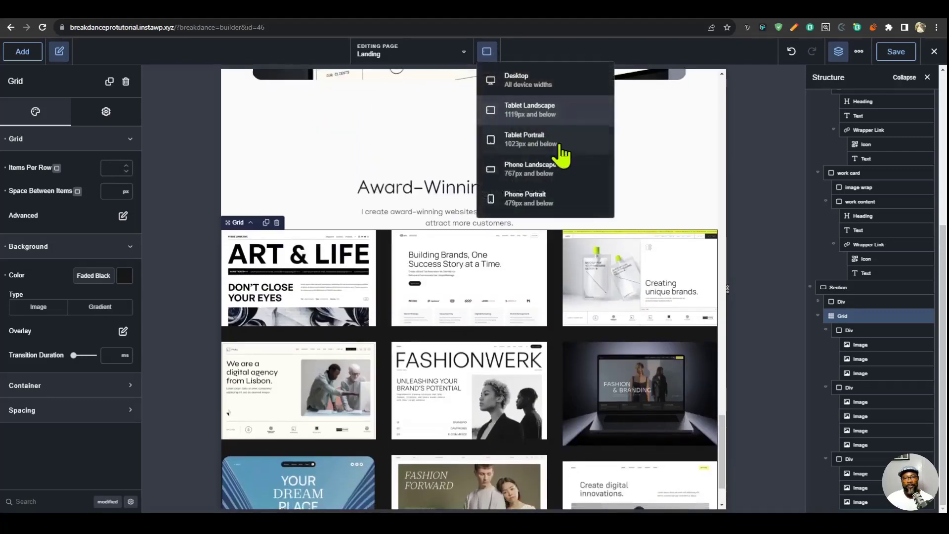
left_click(543, 148)
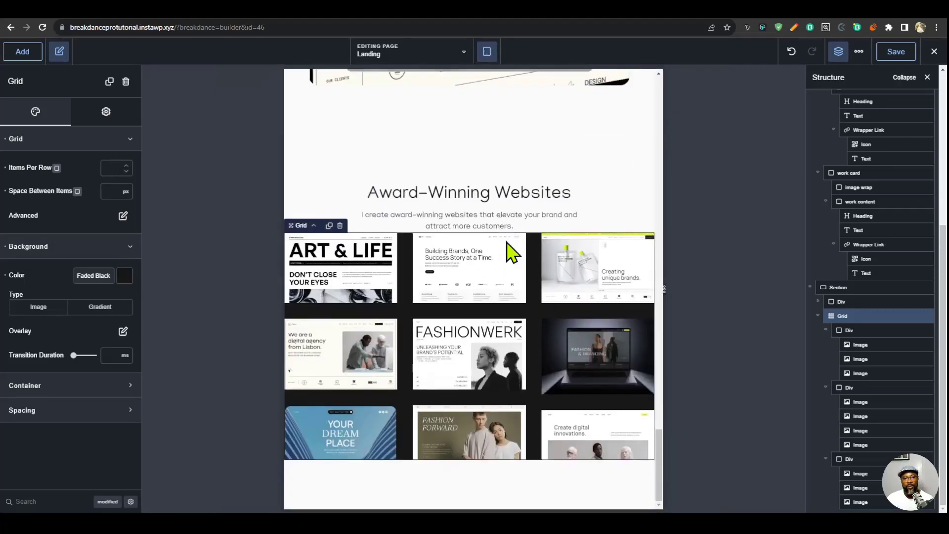
left_click(487, 52)
left_click(539, 200)
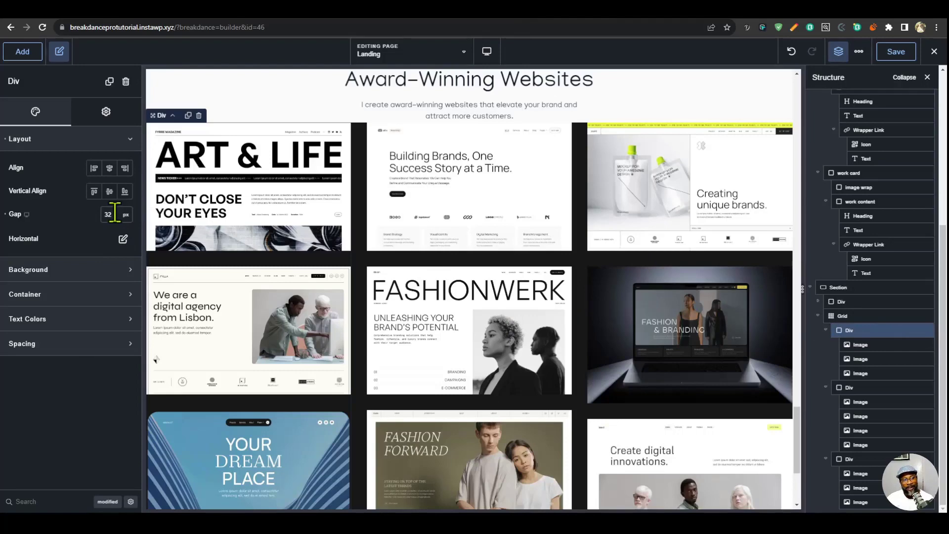
- Consult the clamp calculator site, return to the builder, and paste a custom responsive gap with a 2.778rem maximum for the first column Div
left_click(766, 6)
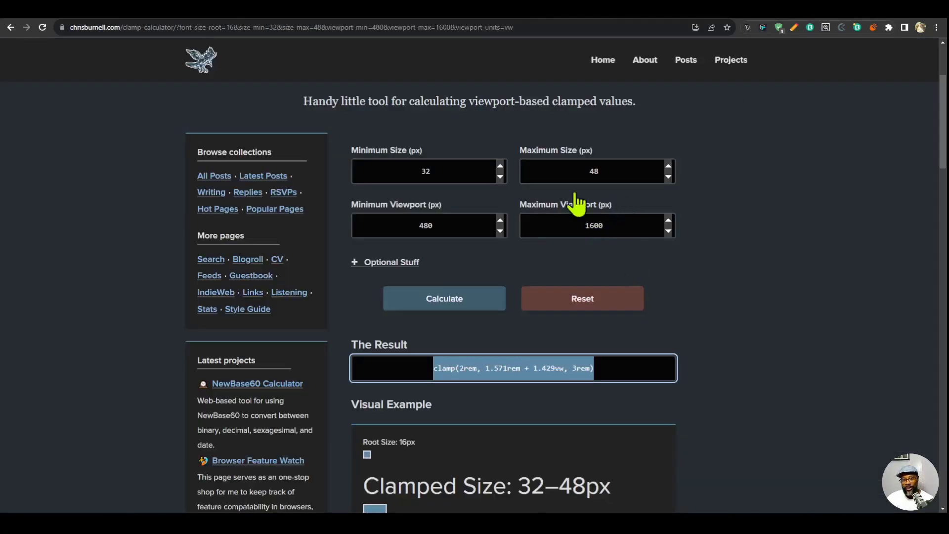
left_click(700, 19)
left_click(663, 20)
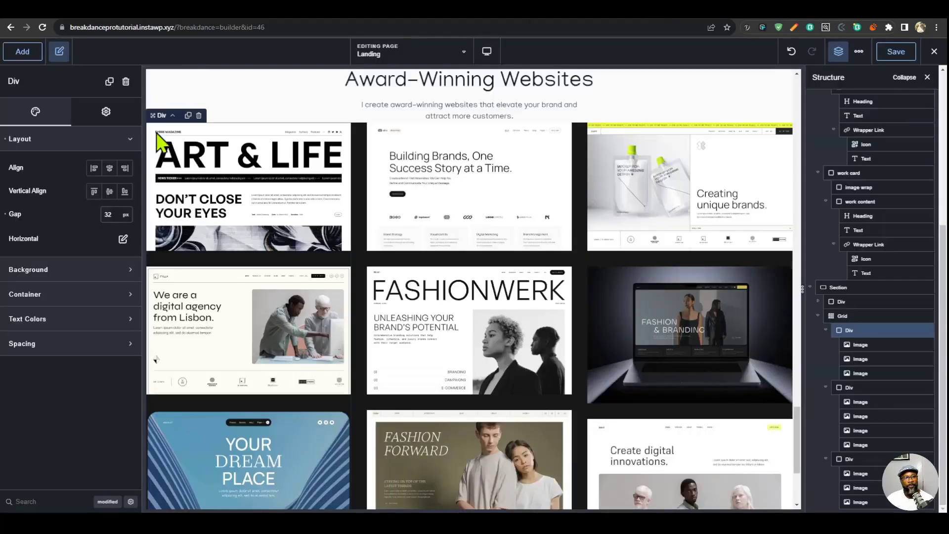
left_click(126, 215)
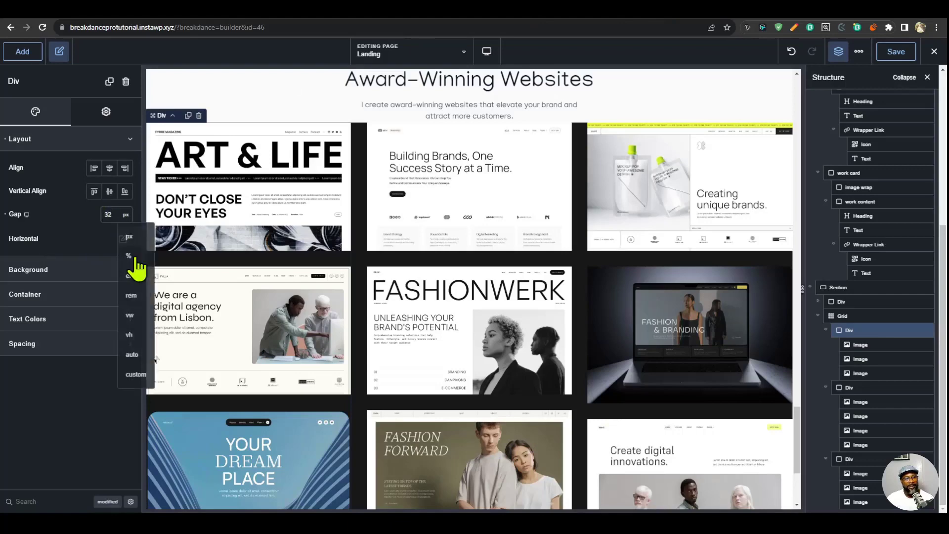
left_click(140, 384)
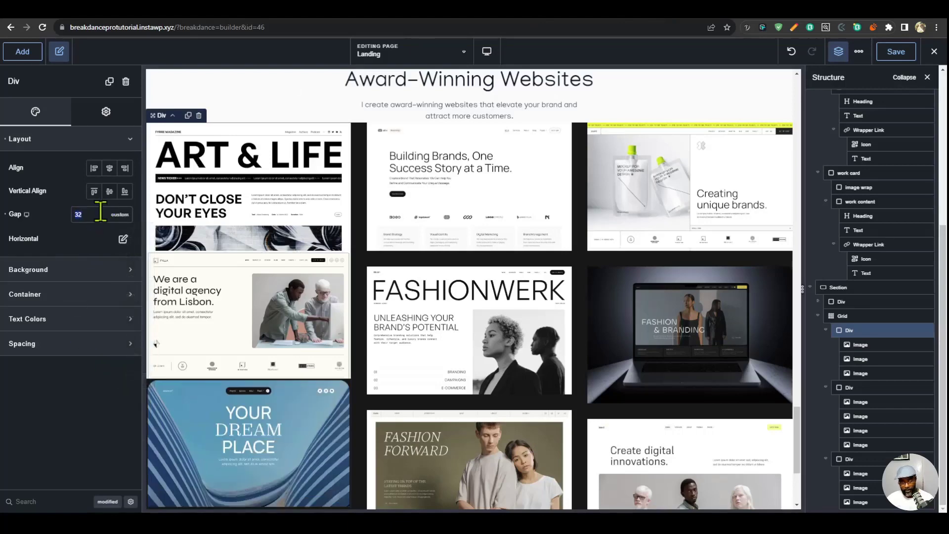
key("ctrl+v")
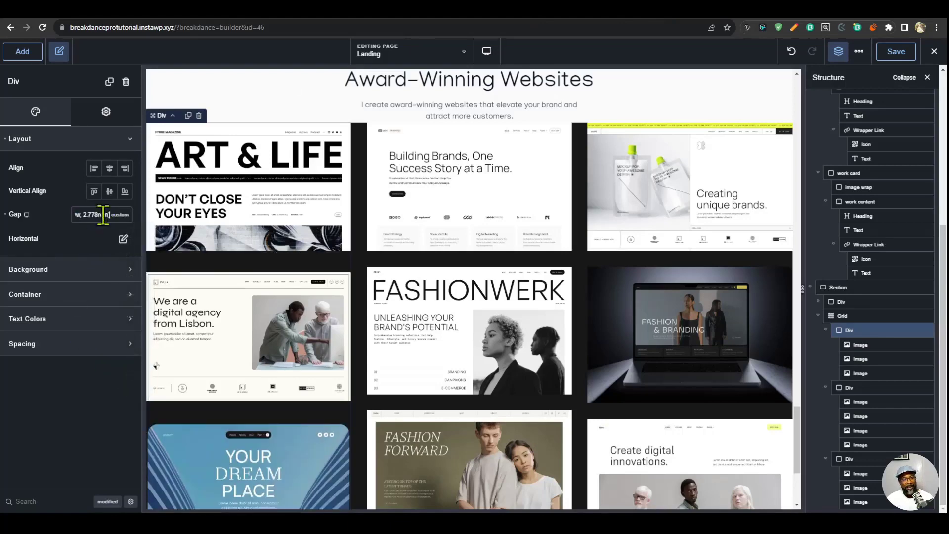
- Set the grid's space between items to the copied custom clamp value with a 2.778rem maximum
left_click(866, 313)
left_click(121, 191)
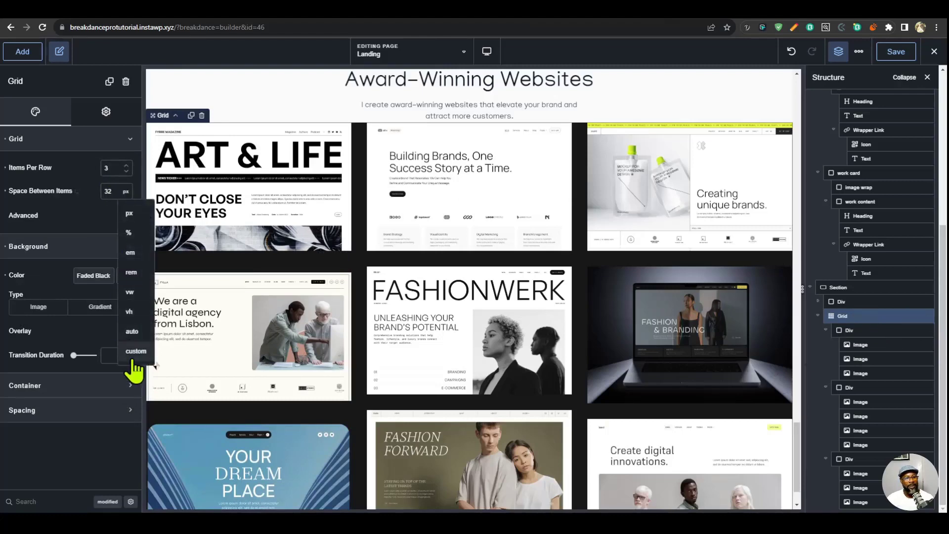
left_click(132, 364)
left_click(104, 192)
key("ctrl+v")
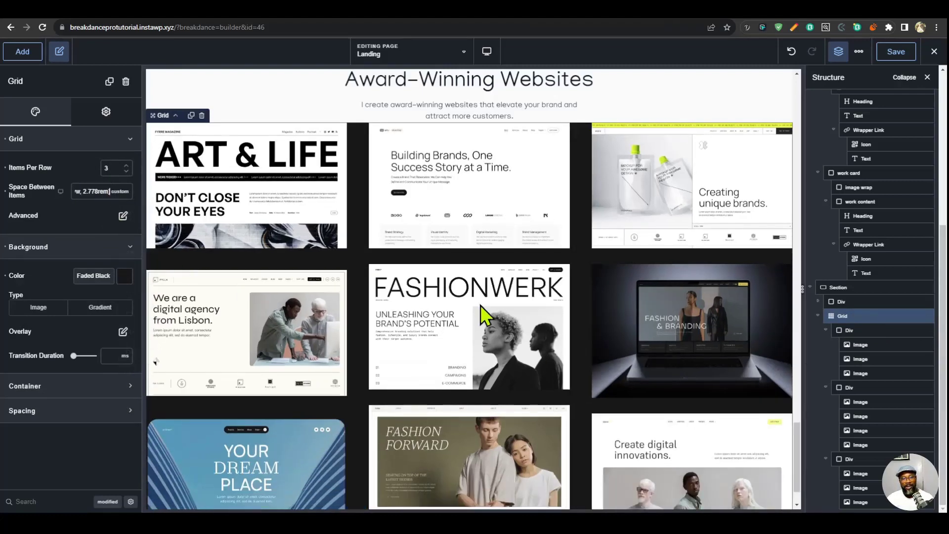
- Preview the grid's new spacing at the Phone Portrait breakpoint and return to the desktop view
mouse_move(487, 51)
left_click(514, 197)
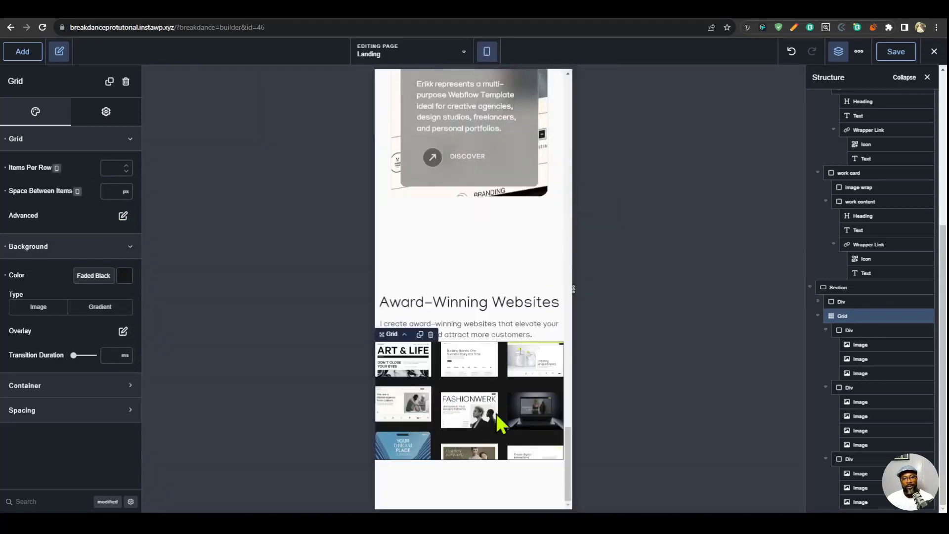
scroll(503, 401, "up", 1)
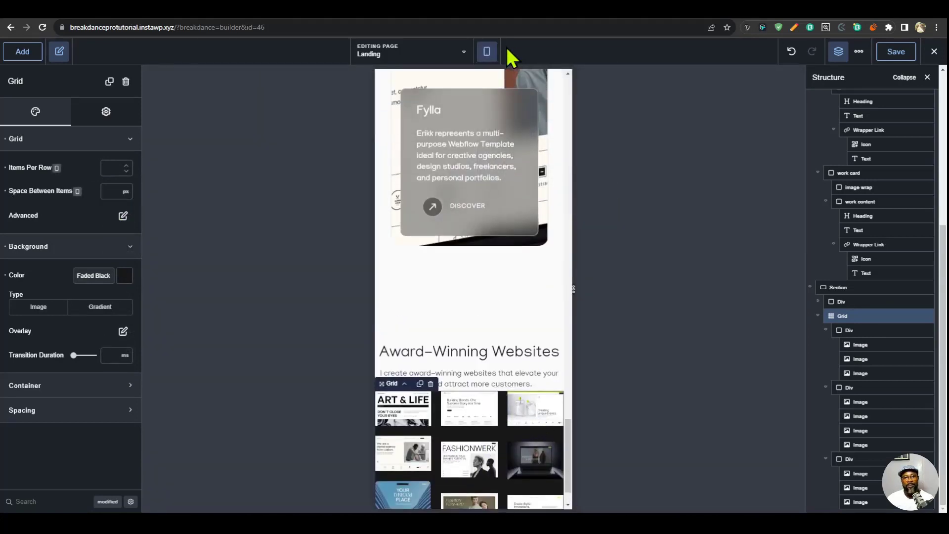
mouse_move(487, 57)
left_click(506, 80)
scroll(469, 341, "down", 5)
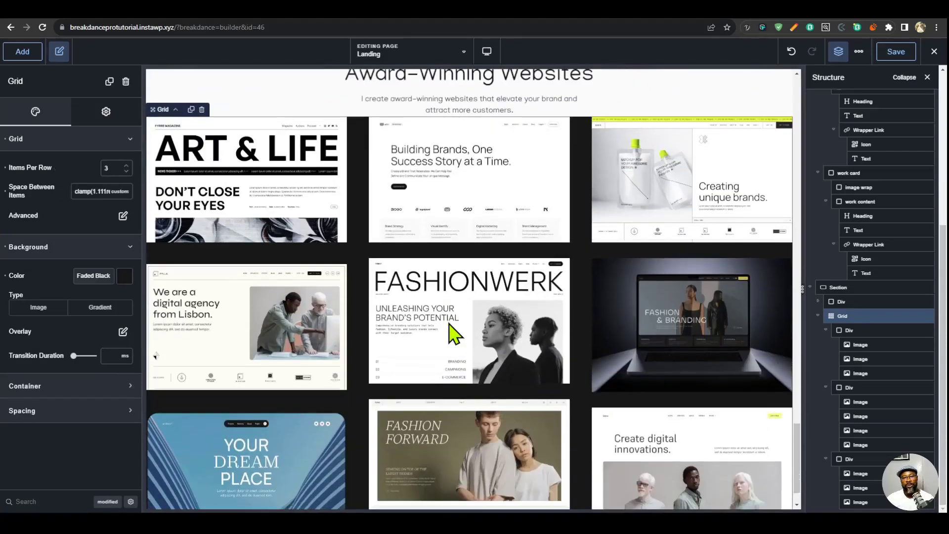
- Save the landing page and look over the Award-Winning Websites grid
scroll(398, 314, "up", 1)
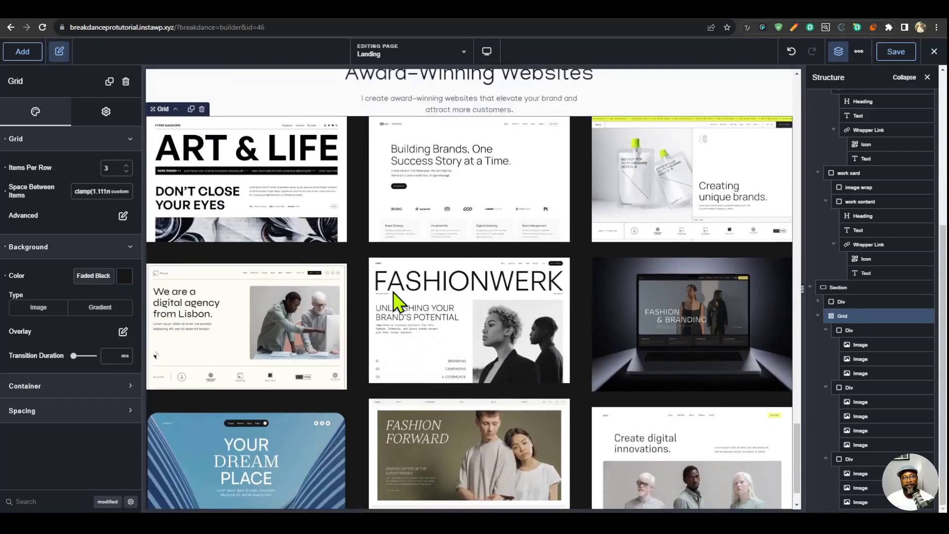
scroll(395, 301, "up", 1)
left_click(893, 54)
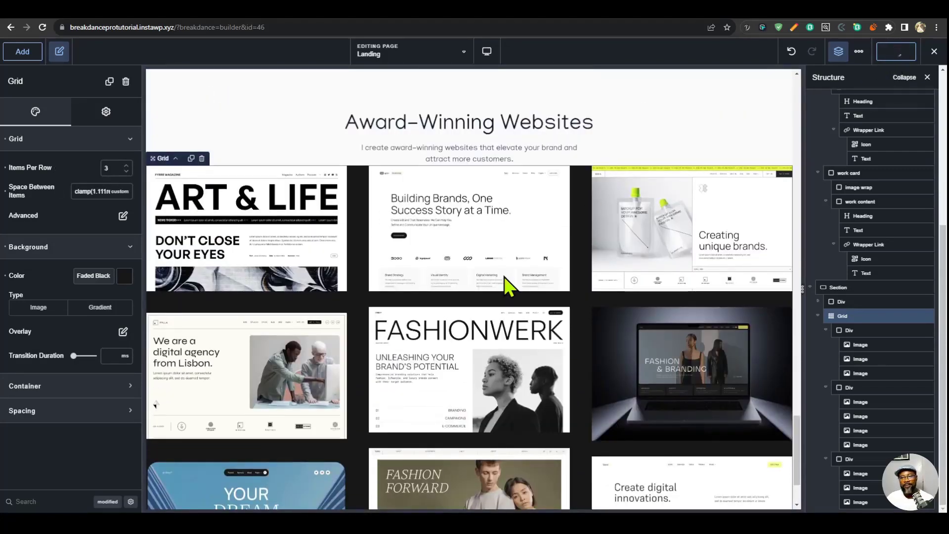
scroll(528, 375, "down", 2)
scroll(527, 297, "up", 5)
scroll(519, 334, "down", 5)
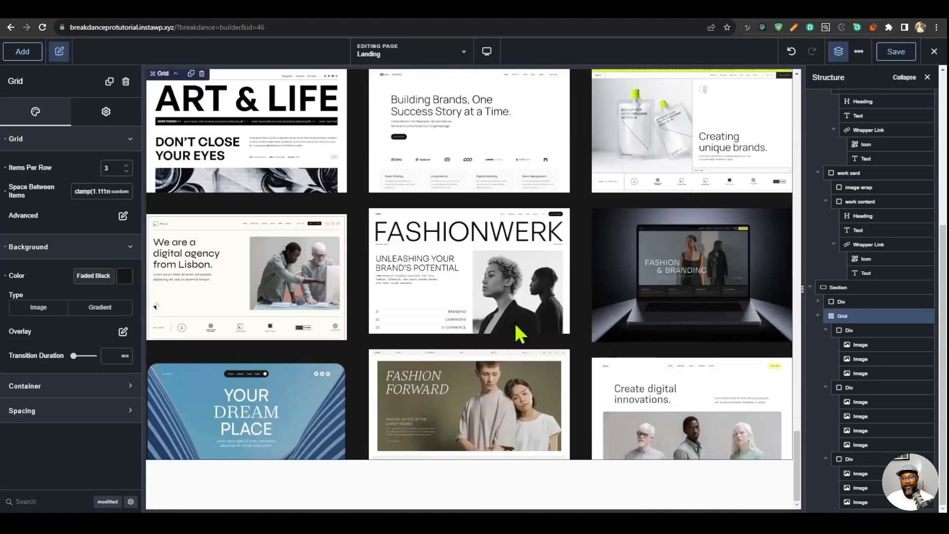
- Collapse the grid's three column Divs in the page structure
left_click(830, 330)
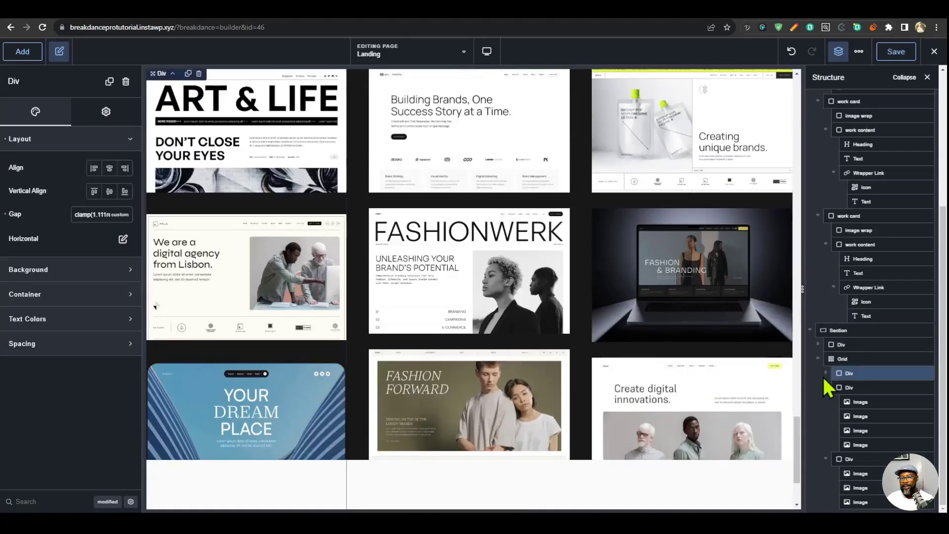
left_click(823, 388)
left_click(829, 456)
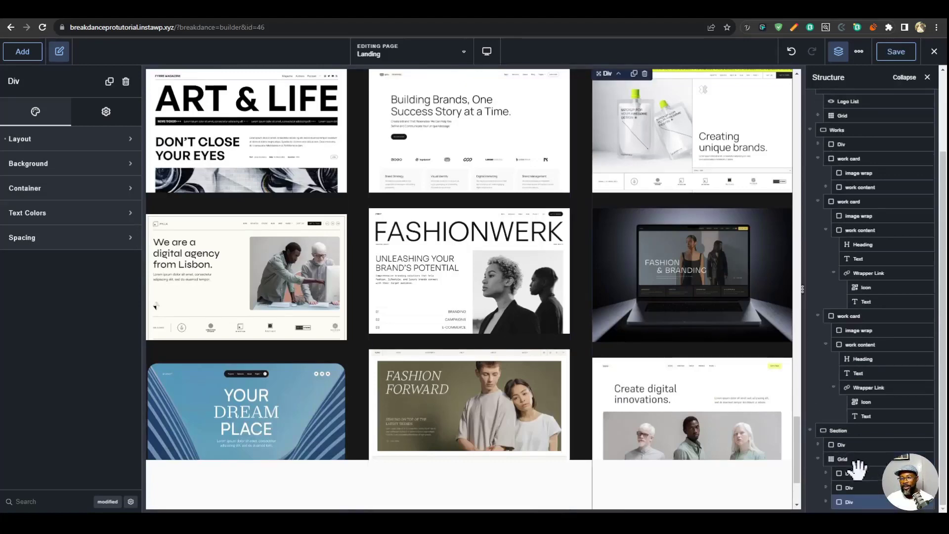
- Enable a scrolling animation on the grid's first column Div and open its vertical position settings
left_click(858, 472)
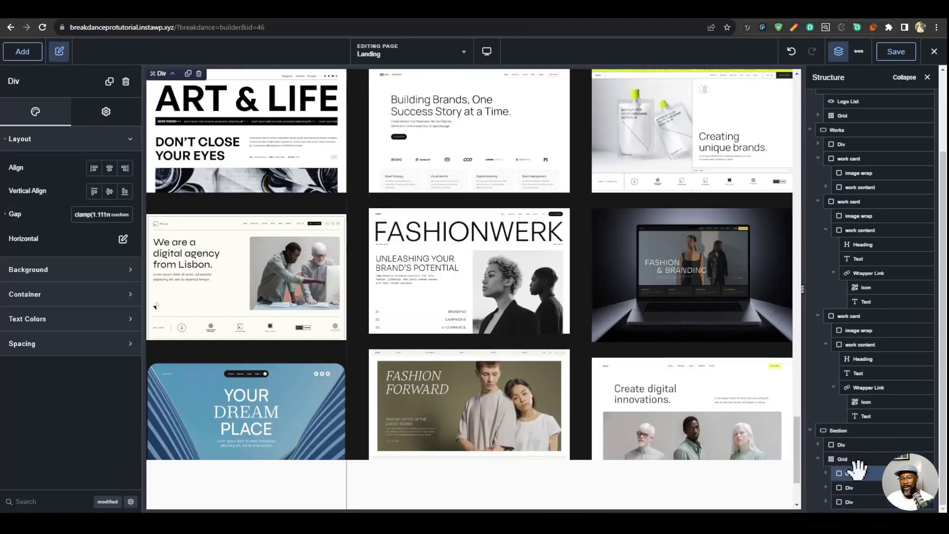
left_click(106, 112)
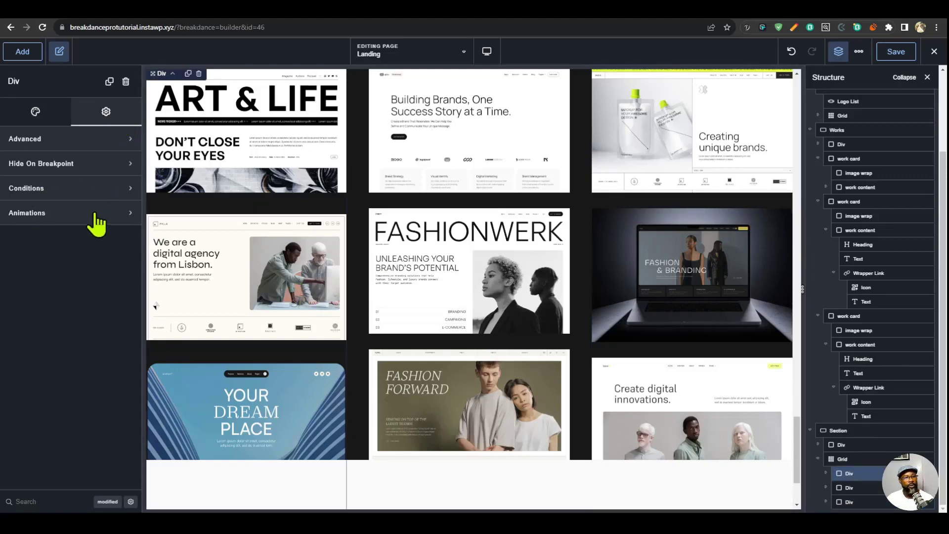
left_click(122, 244)
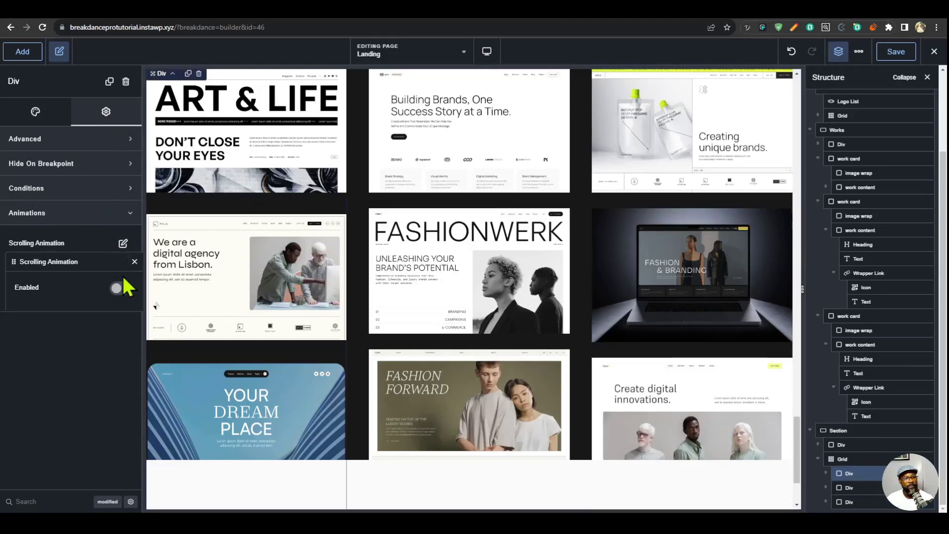
left_click(114, 287)
left_click(117, 338)
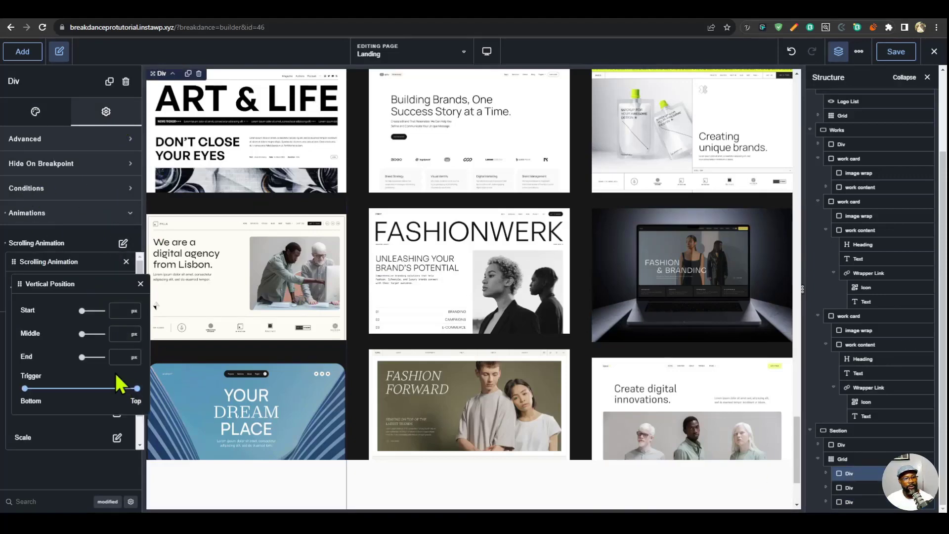
- Set the first column's vertical position animation to start at -20 vh and end at 10 vh
left_click(129, 312)
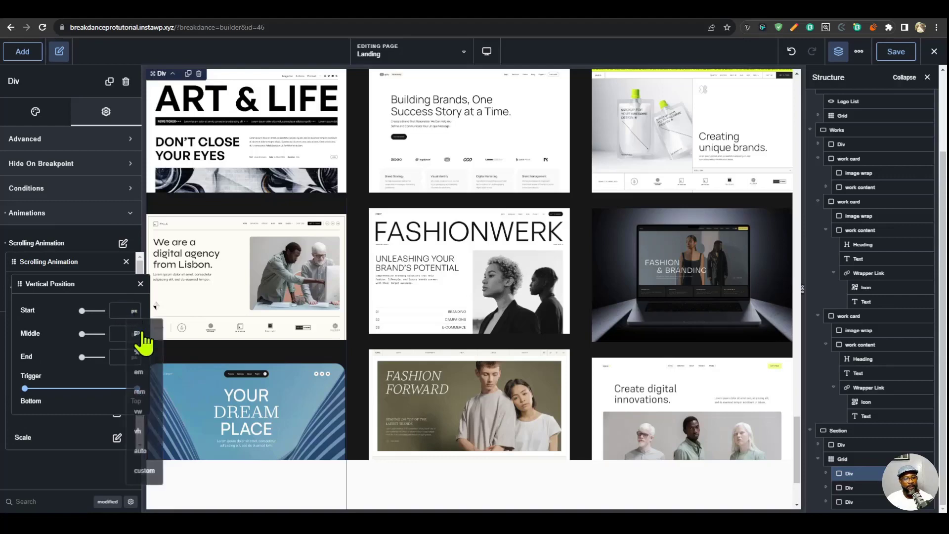
left_click(144, 439)
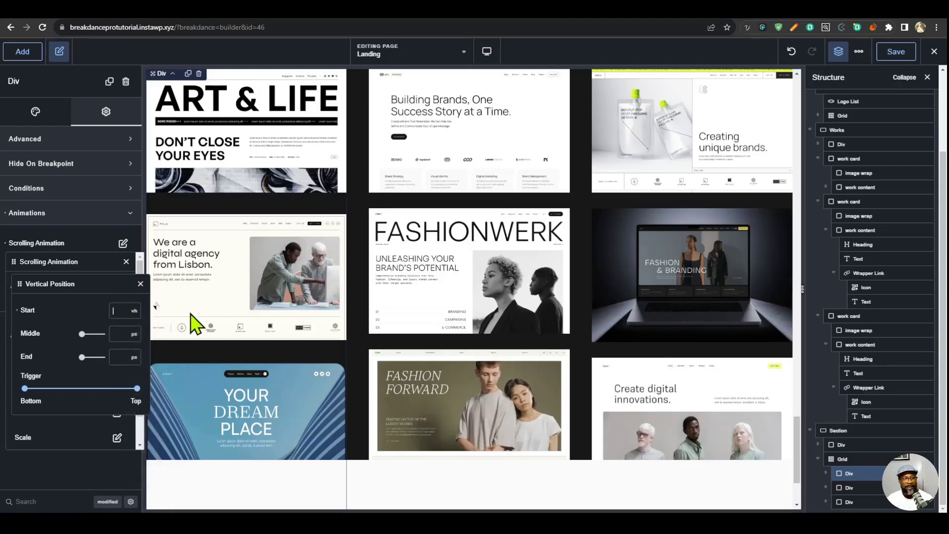
type("-20")
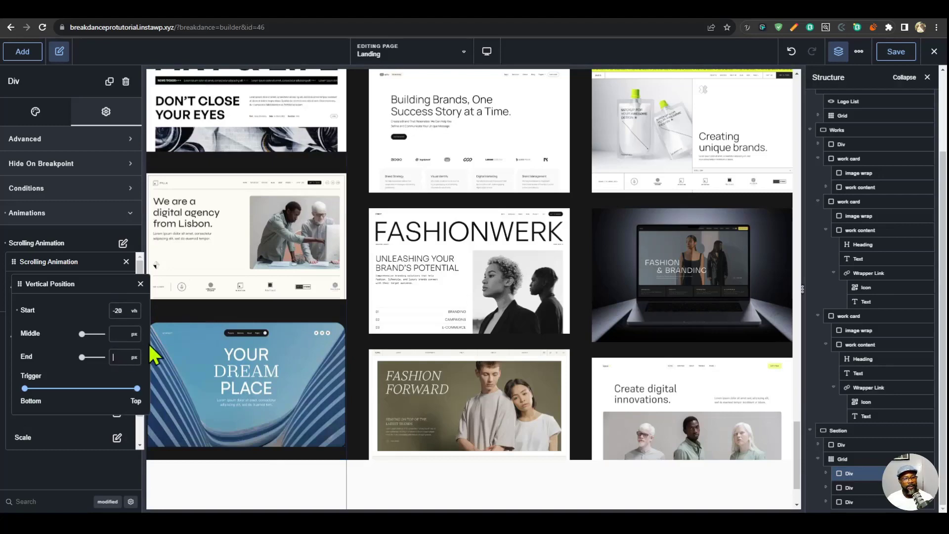
type("10")
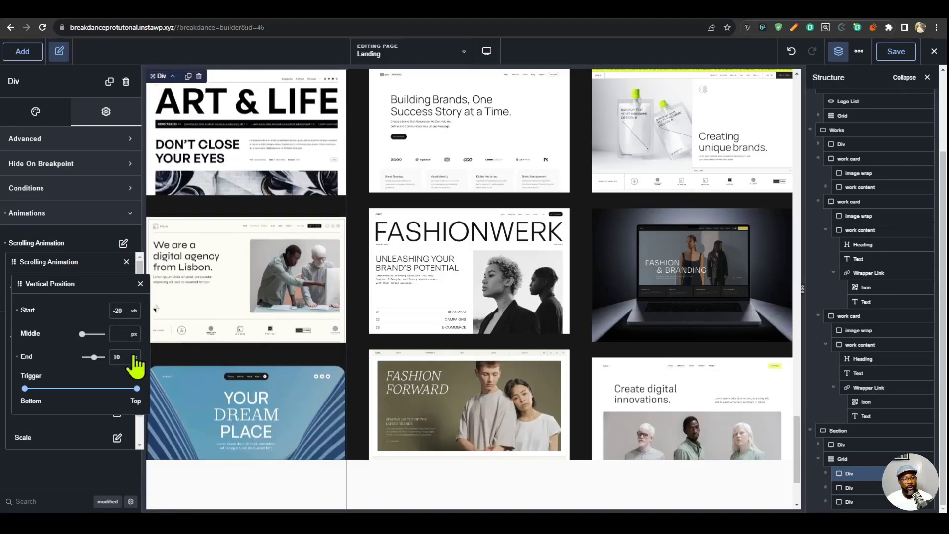
left_click(135, 358)
left_click(144, 441)
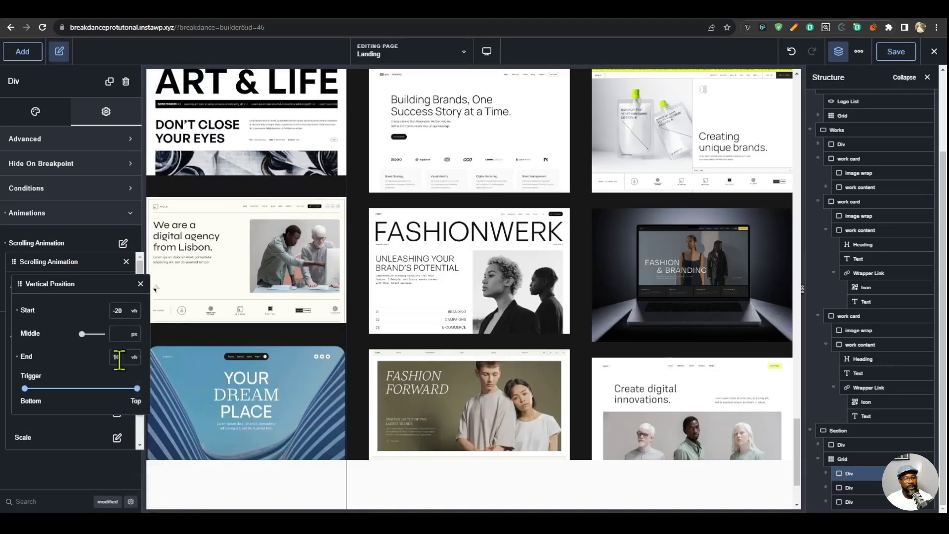
- Test the first column's vertical scrolling animation by moving repeatedly through the Award-Winning Websites section
scroll(435, 361, "up", 3)
scroll(435, 363, "down", 3)
scroll(437, 360, "up", 6)
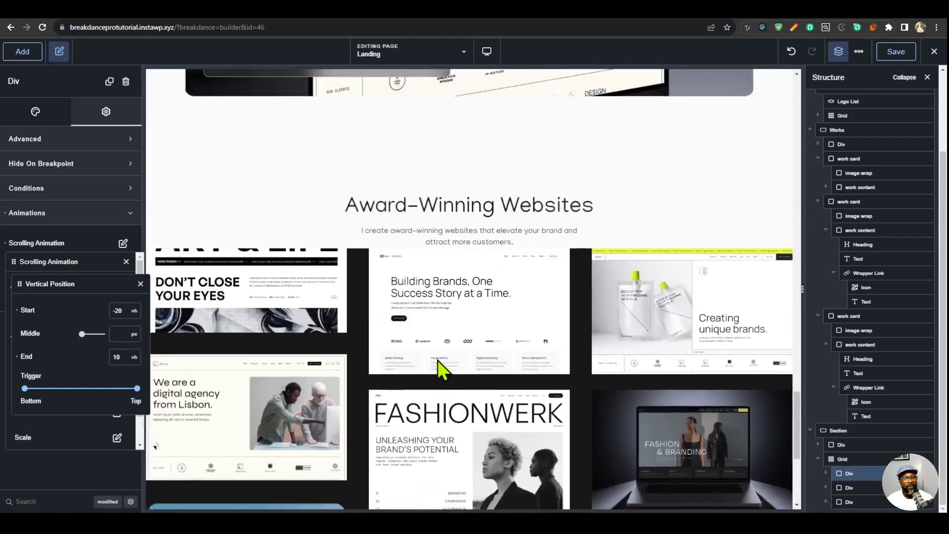
scroll(442, 368, "up", 3)
scroll(441, 368, "down", 5)
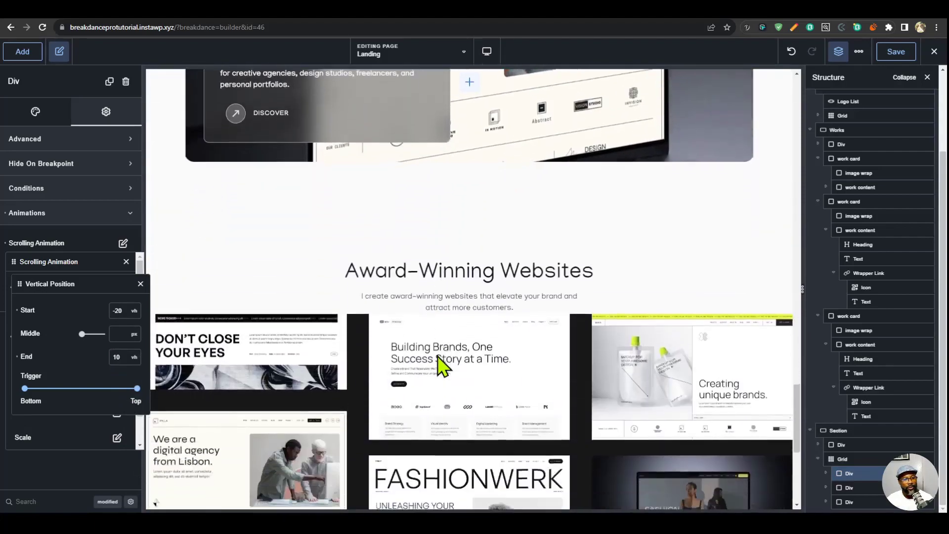
scroll(438, 359, "down", 3)
scroll(438, 356, "up", 3)
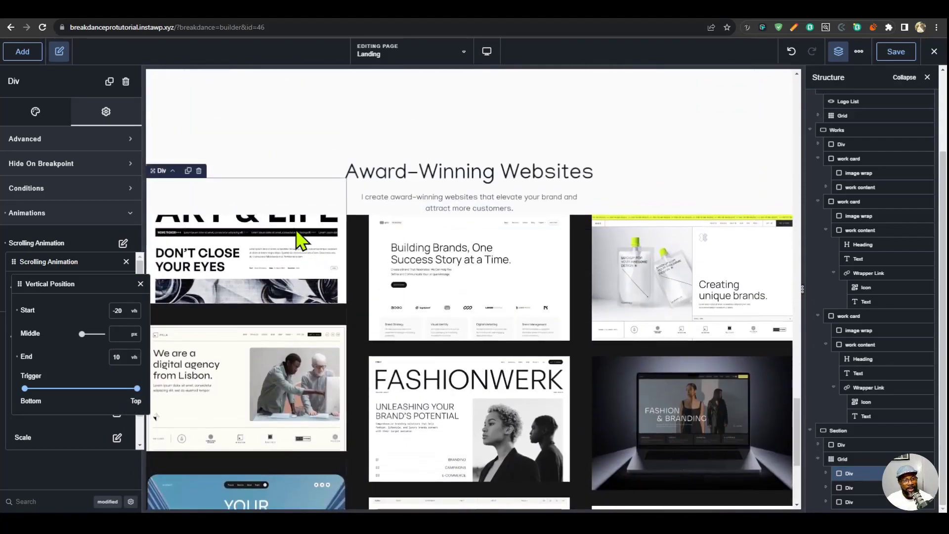
scroll(302, 244, "down", 3)
scroll(320, 289, "down", 1)
scroll(320, 289, "up", 3)
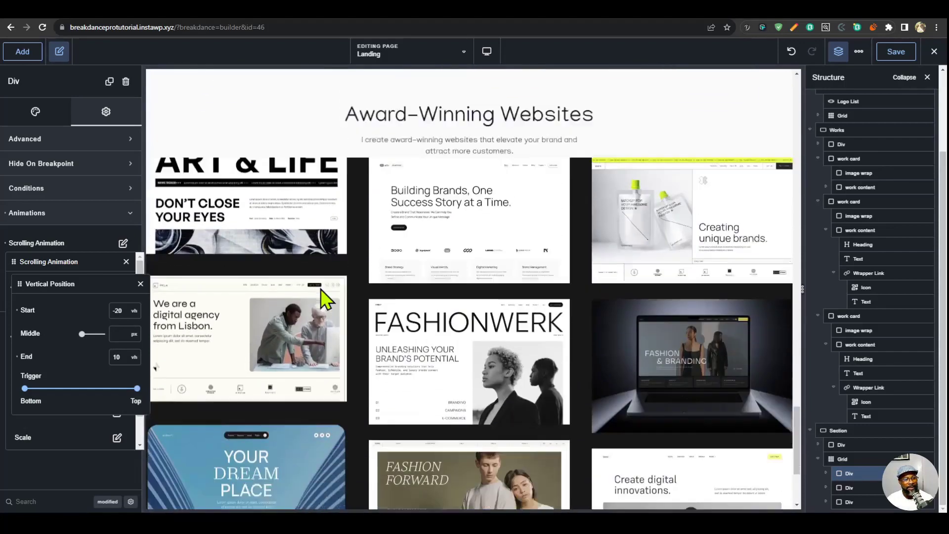
scroll(318, 322, "down", 3)
scroll(319, 322, "up", 4)
scroll(318, 321, "down", 3)
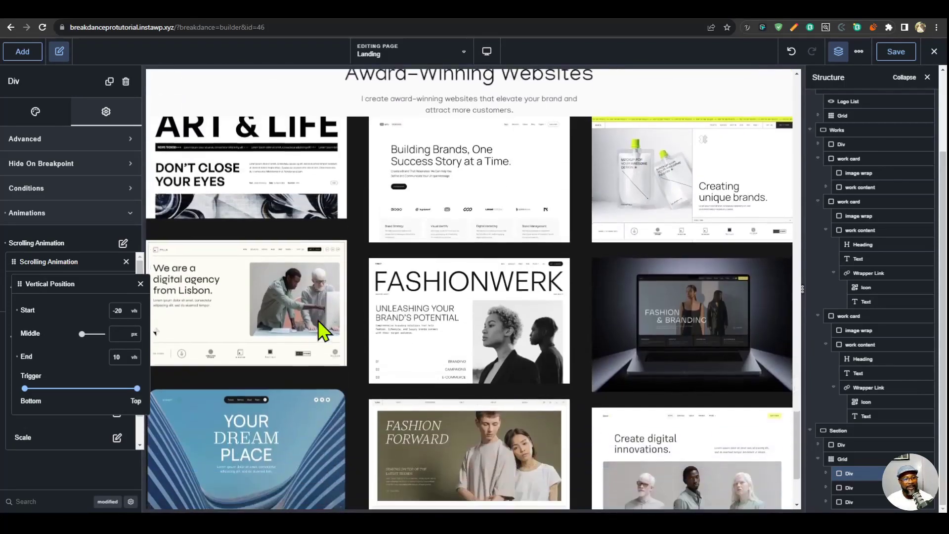
scroll(318, 320, "up", 3)
scroll(318, 321, "up", 4)
scroll(318, 320, "down", 1)
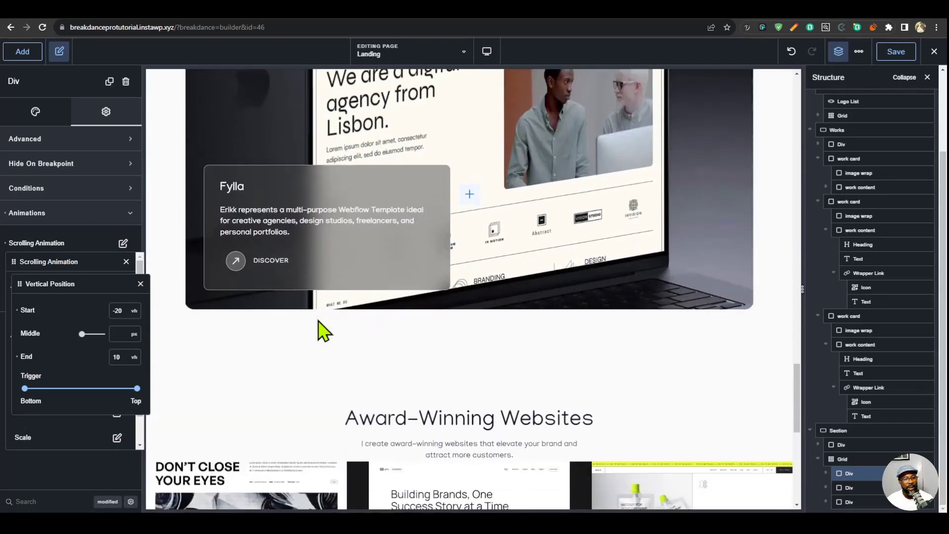
scroll(339, 324, "down", 7)
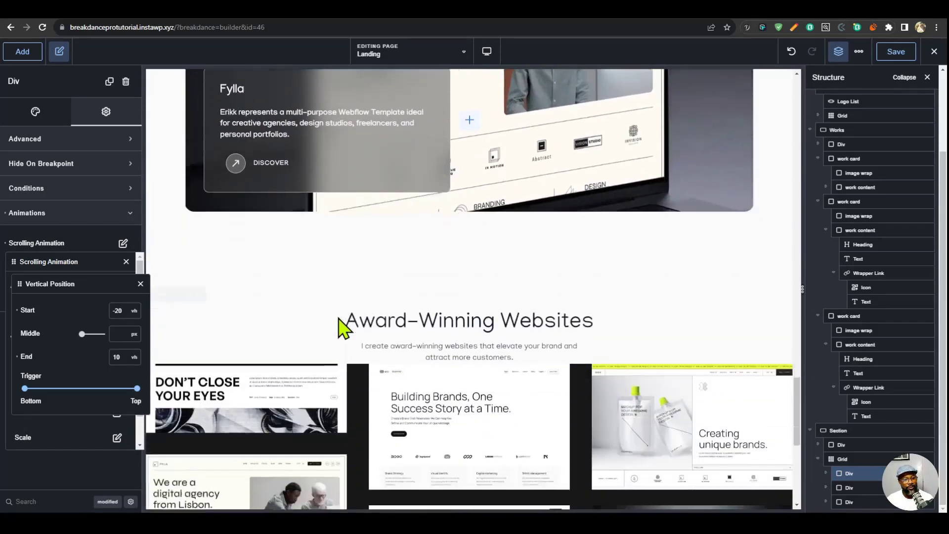
scroll(339, 327, "up", 2)
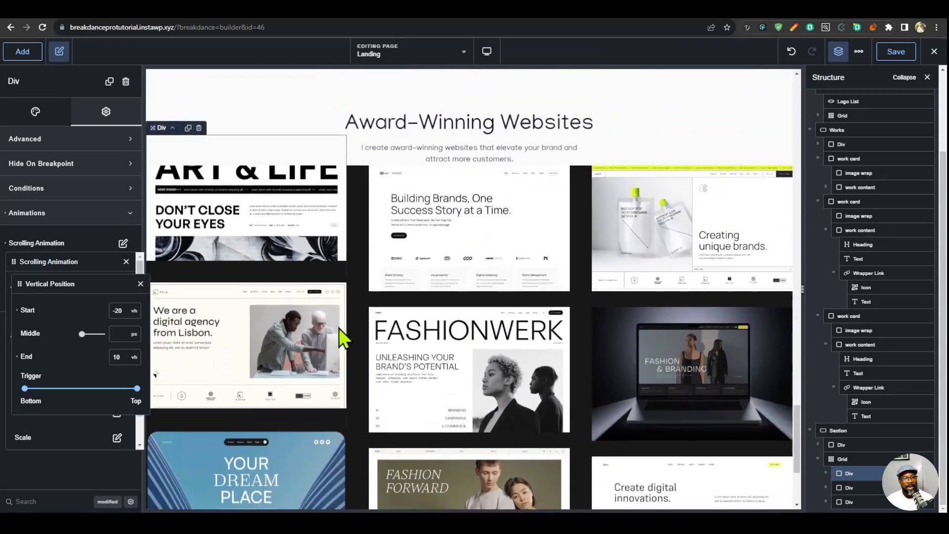
scroll(342, 332, "up", 1)
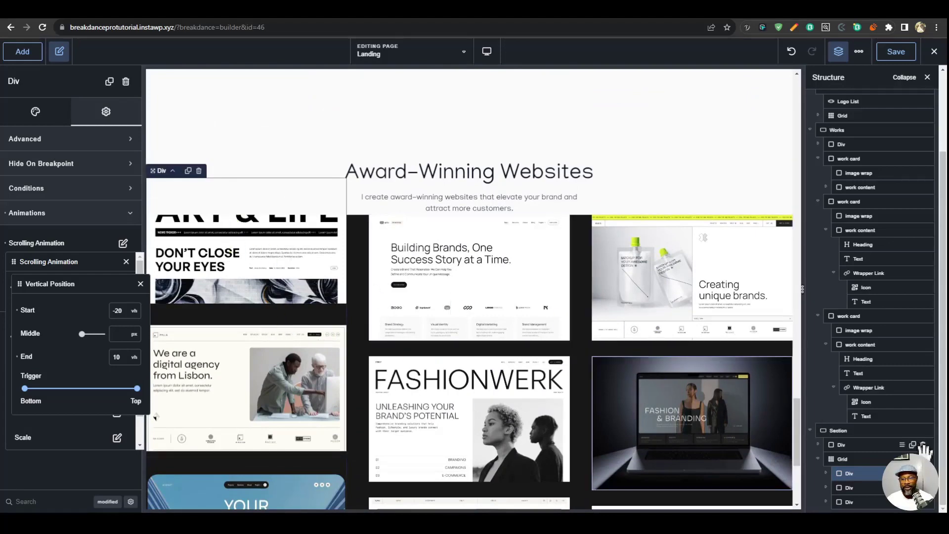
- Copy the first column Div and paste its settings onto the third column Div, allowing the site clipboard access
right_click(870, 473)
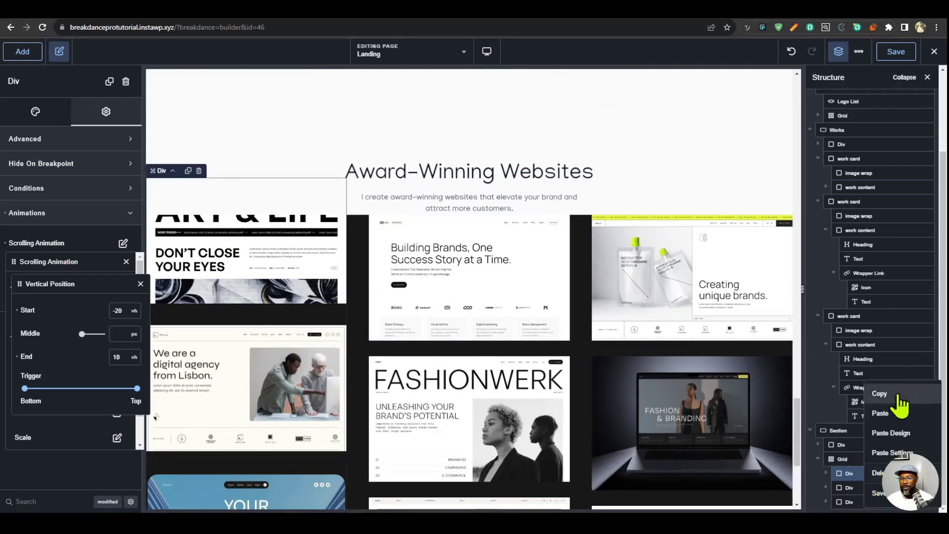
left_click(880, 393)
left_click(850, 502)
right_click(859, 508)
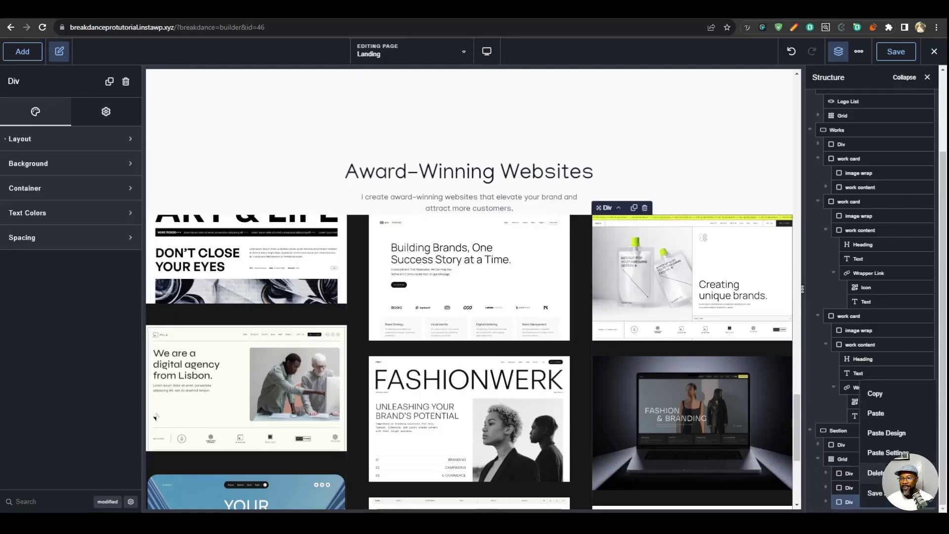
left_click(903, 454)
scroll(756, 430, "down", 3)
scroll(756, 430, "up", 1)
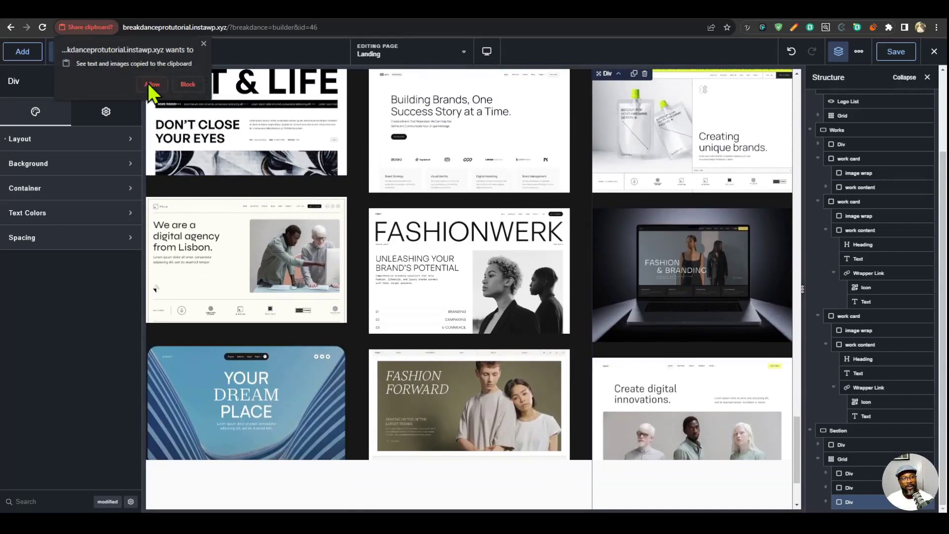
left_click(151, 85)
- Check how the first and third columns animate while scrolling through the Award-Winning Websites section
scroll(595, 437, "up", 5)
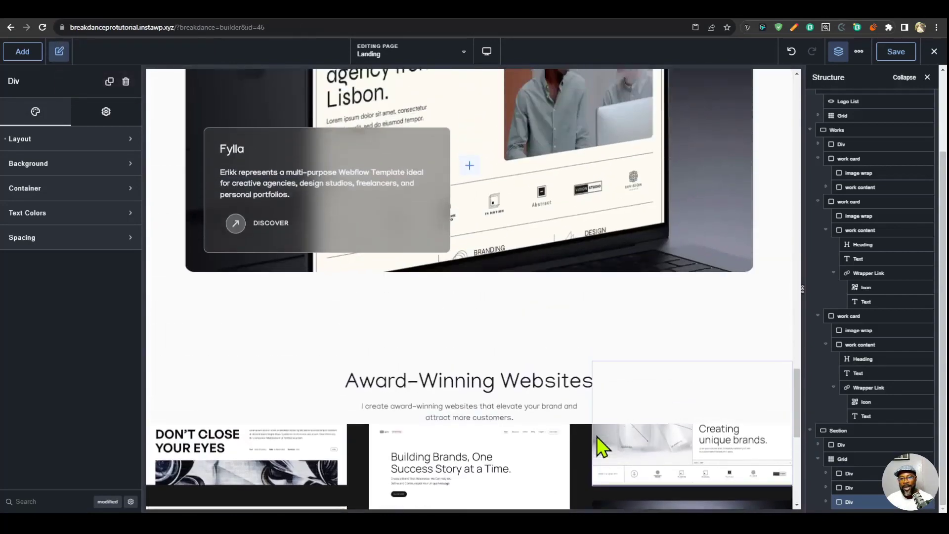
scroll(599, 445, "down", 7)
scroll(601, 440, "up", 6)
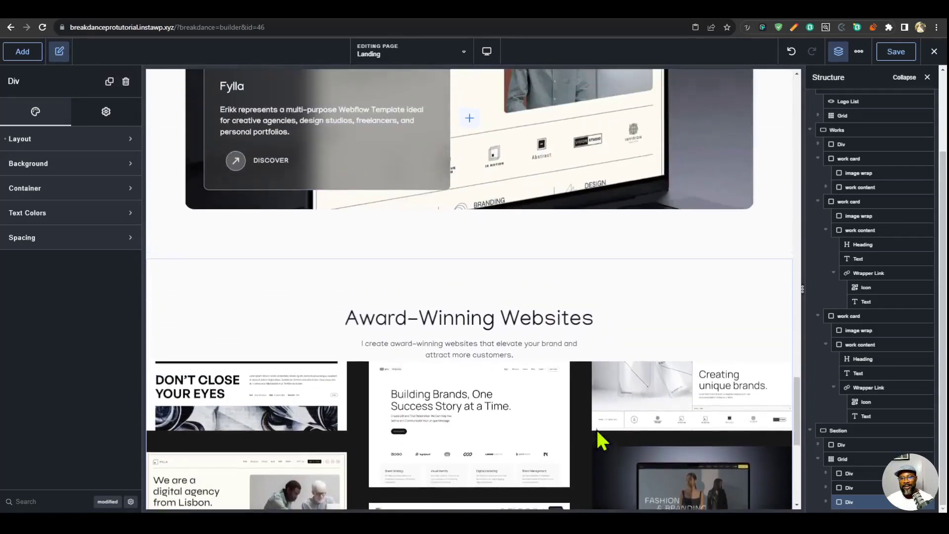
scroll(598, 433, "up", 3)
scroll(598, 428, "down", 7)
scroll(599, 424, "up", 5)
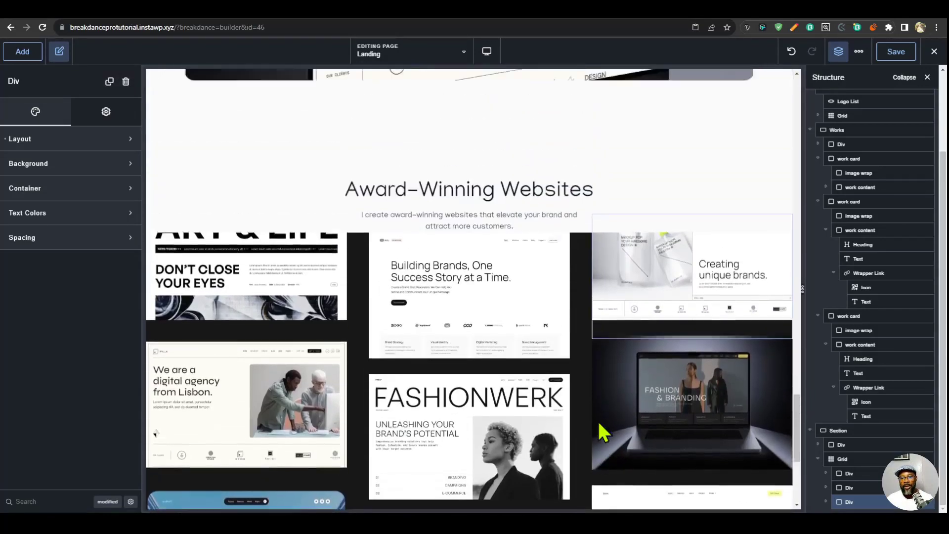
scroll(598, 421, "down", 3)
- Add a vertical position scrolling animation to the middle column Div of the Award-Winning Websites grid, starting at 0 vh
left_click(862, 486)
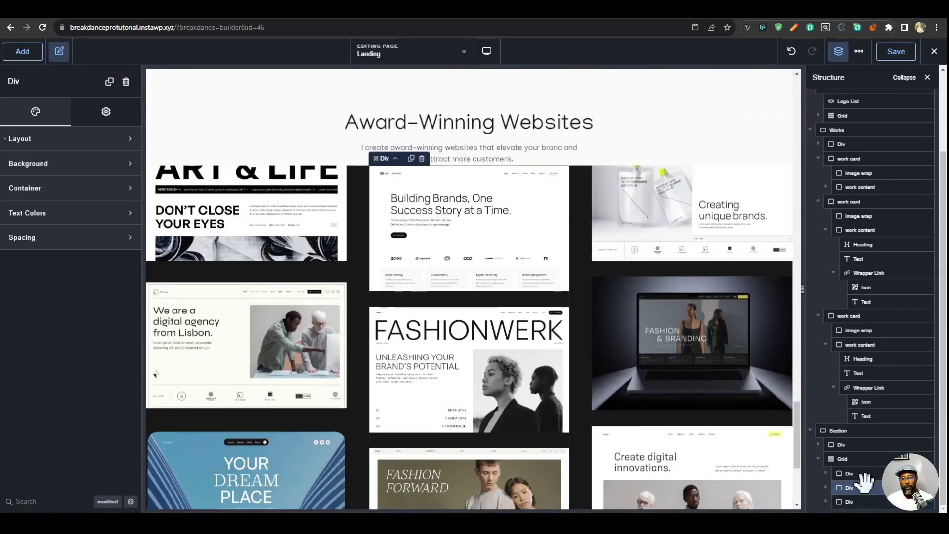
scroll(681, 354, "down", 3)
scroll(678, 363, "up", 4)
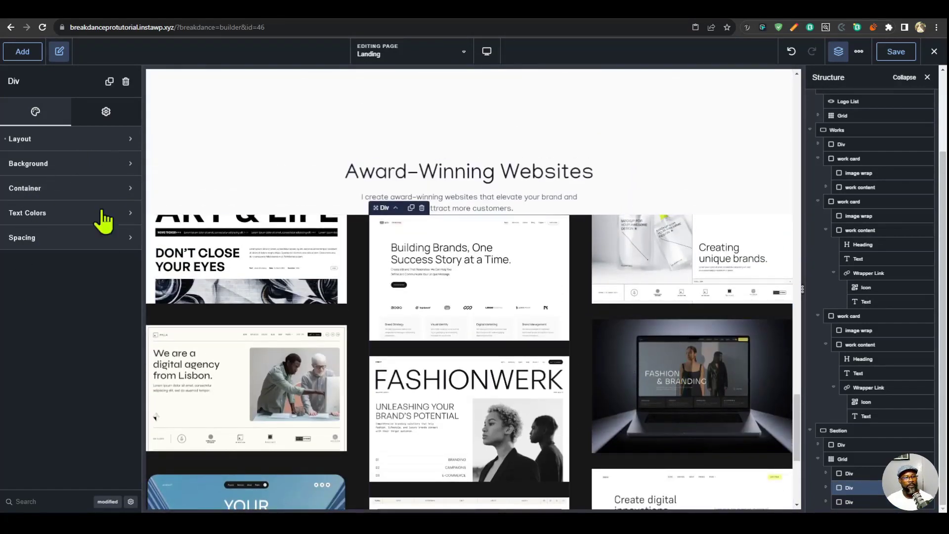
left_click(106, 111)
left_click(77, 222)
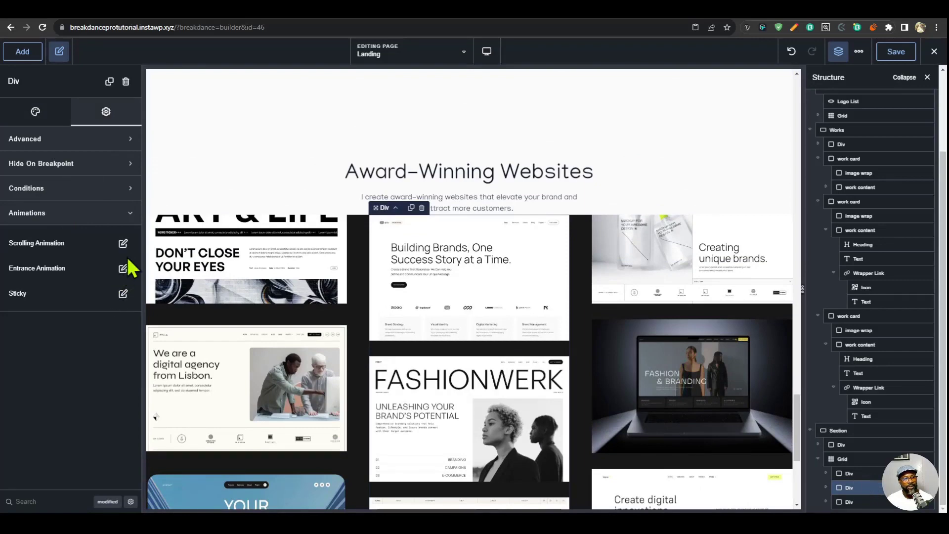
left_click(124, 244)
left_click(114, 288)
left_click(117, 338)
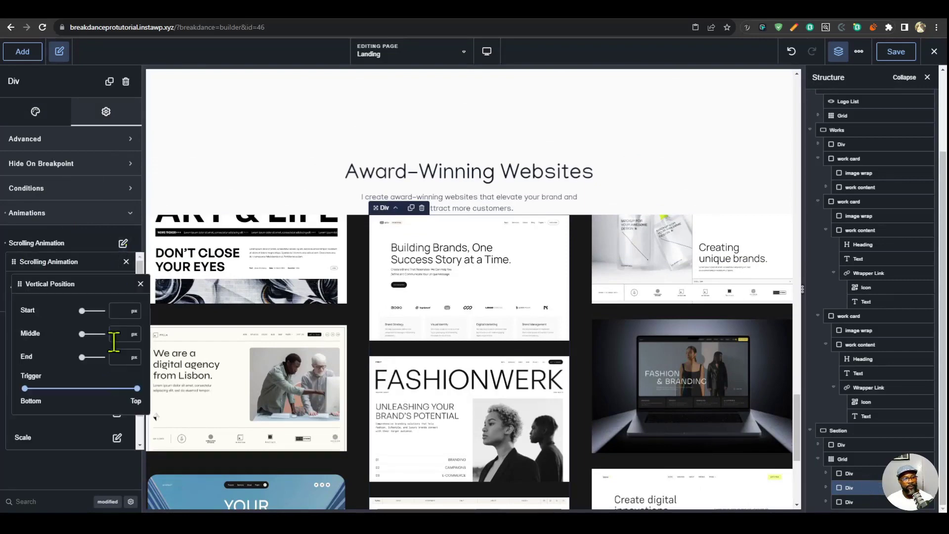
left_click(132, 311)
left_click(140, 441)
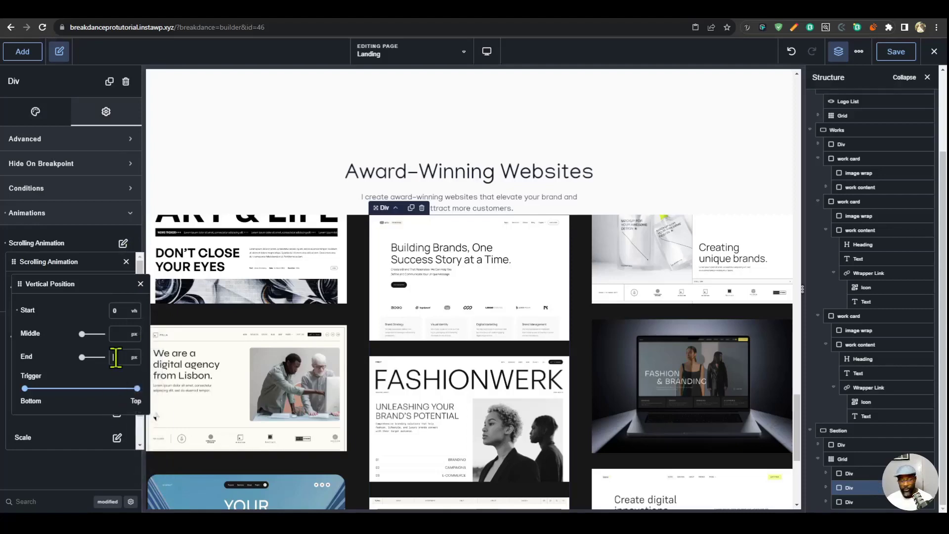
- Set the end of the middle column's vertical position animation to -30 vh
left_click(115, 357)
type("30")
left_click(133, 357)
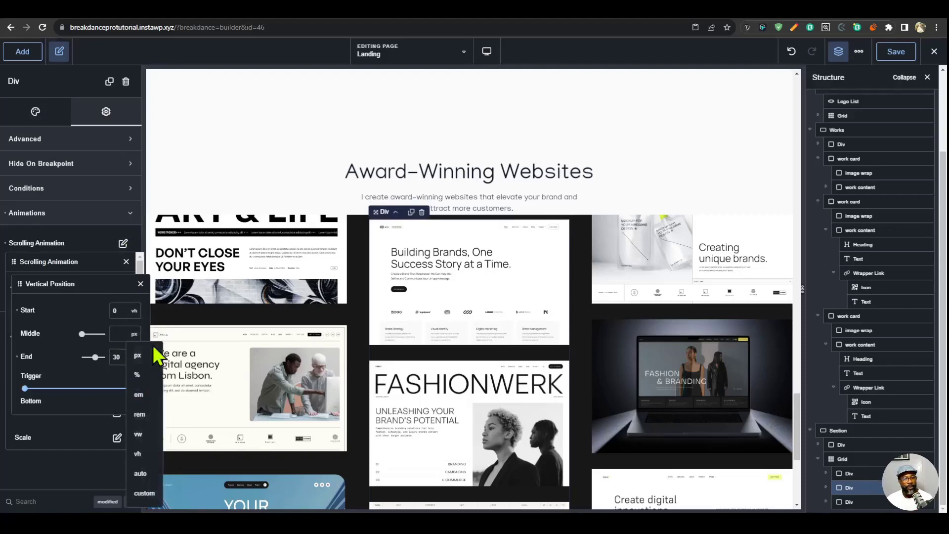
left_click(138, 454)
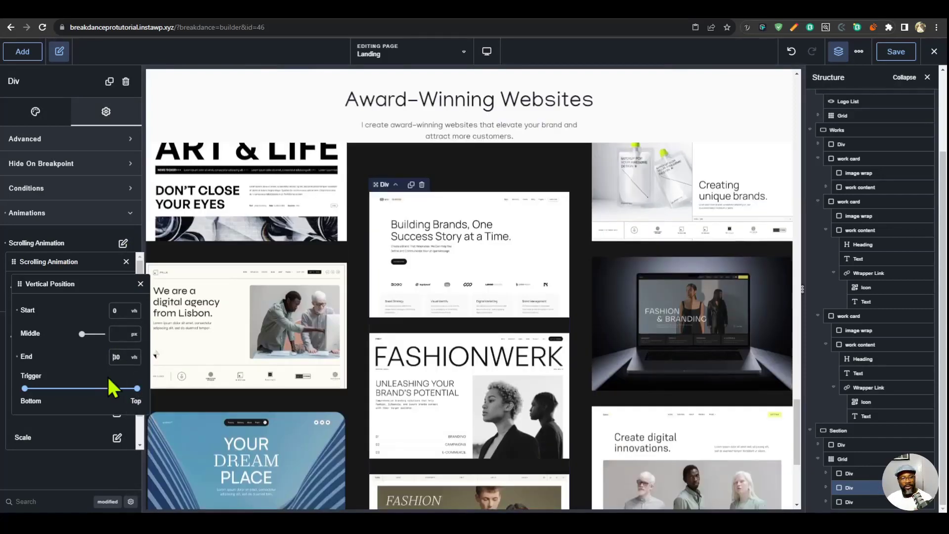
type("-")
- Test the middle column's scrolling animation in the Award-Winning Websites section and save the page
scroll(452, 303, "up", 6)
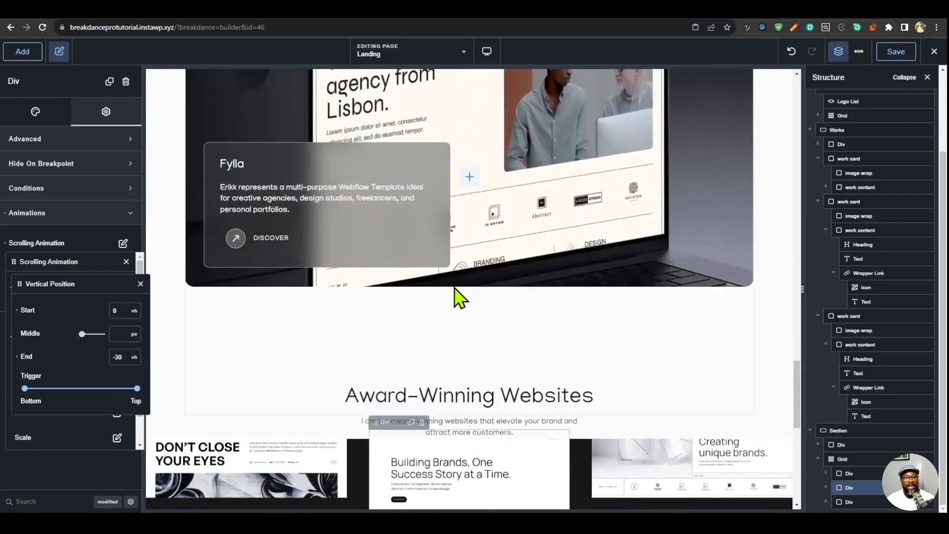
scroll(460, 297, "up", 2)
scroll(459, 297, "down", 8)
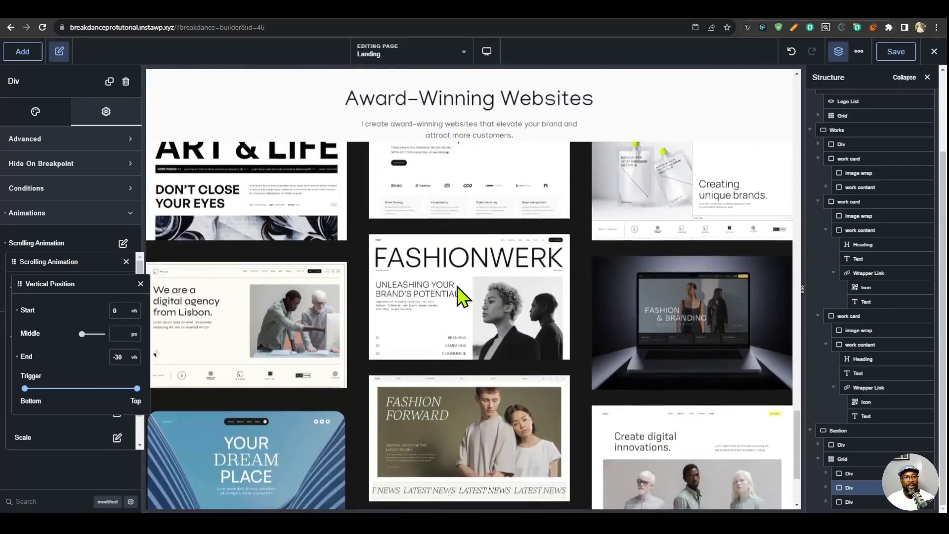
scroll(458, 288, "down", 3)
scroll(469, 287, "up", 5)
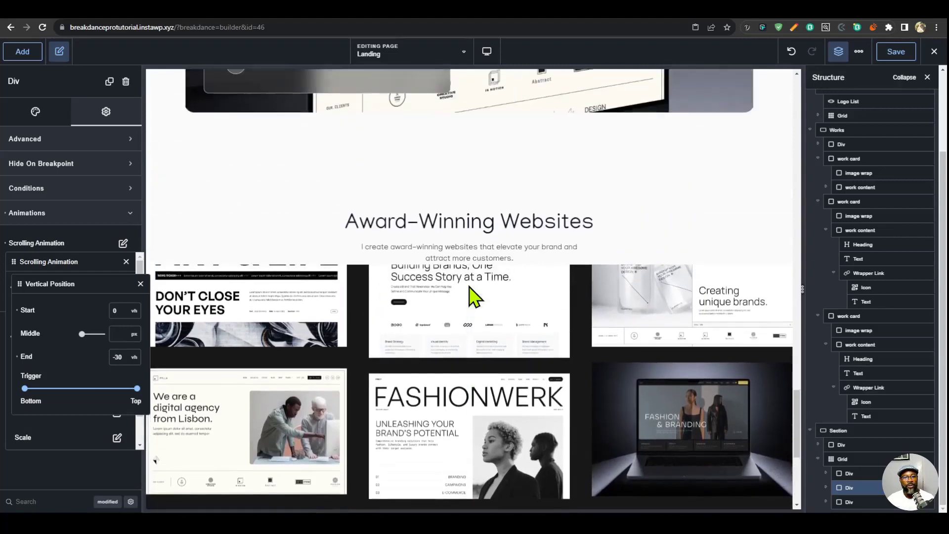
scroll(470, 292, "down", 5)
scroll(474, 295, "up", 4)
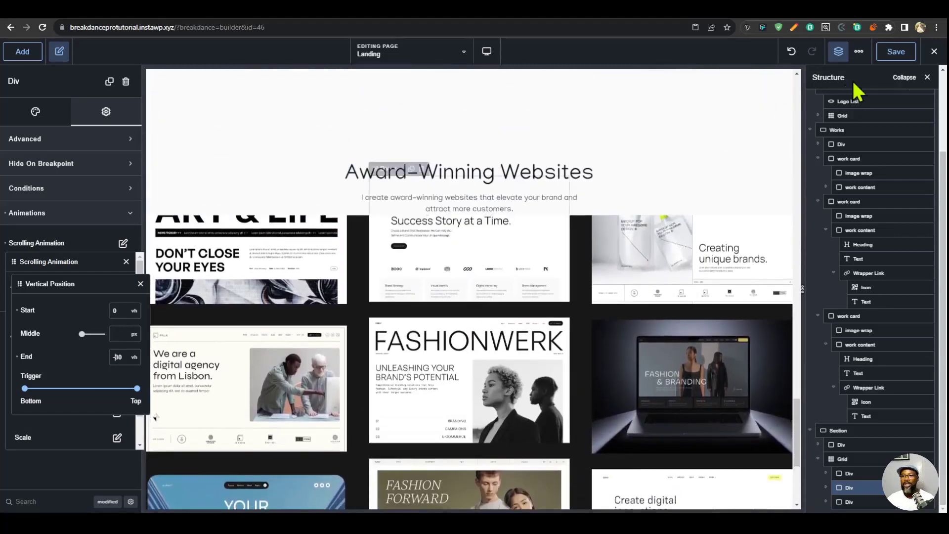
left_click(895, 52)
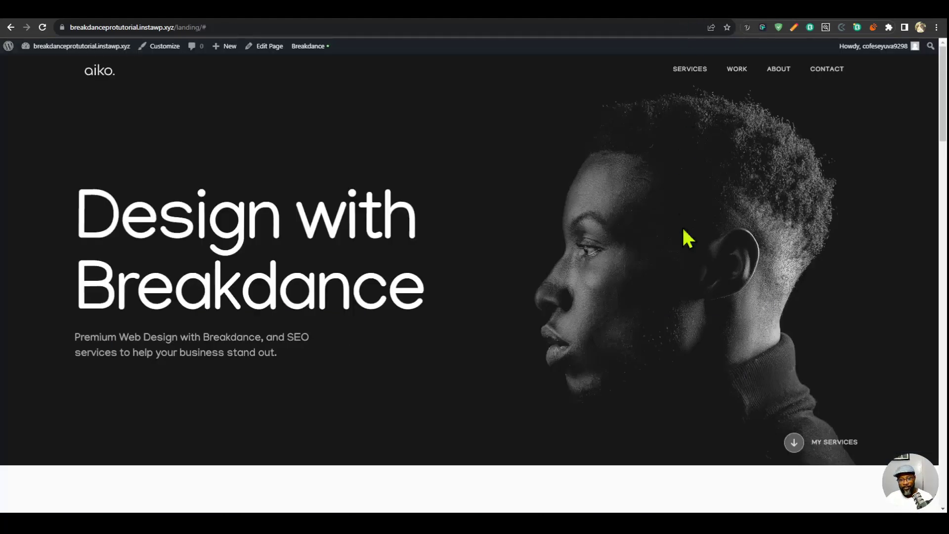
- Review the live landing page down to the Award-Winning Websites section and check how its three image columns animate
scroll(744, 265, "down", 3)
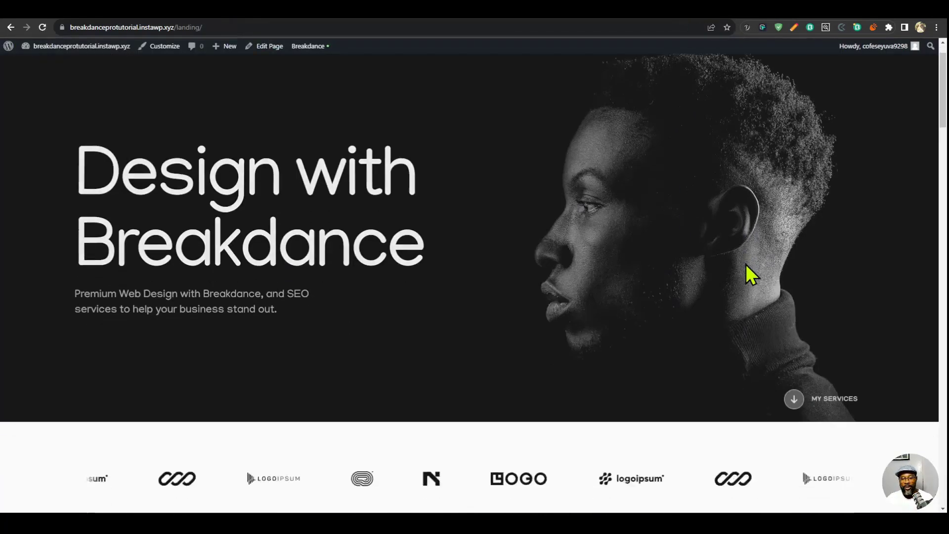
scroll(743, 271, "down", 5)
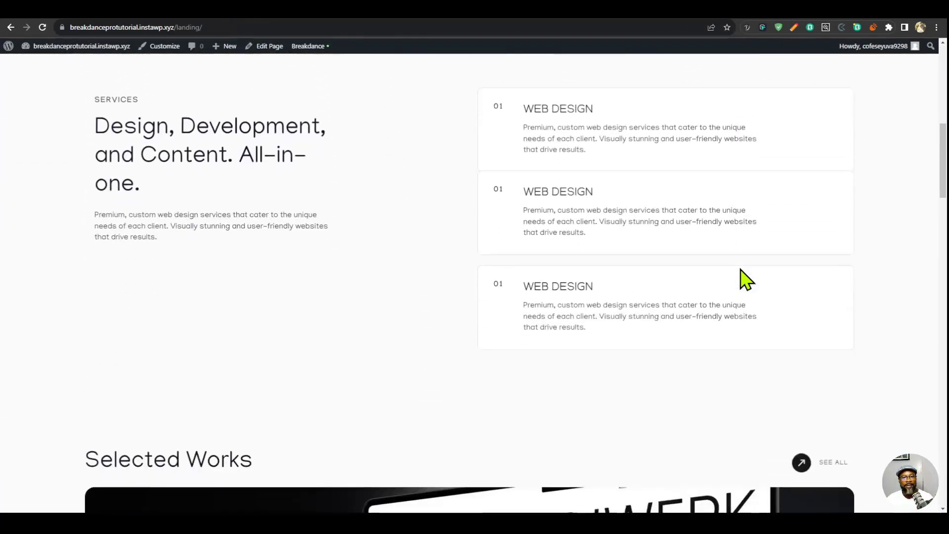
scroll(740, 269, "down", 9)
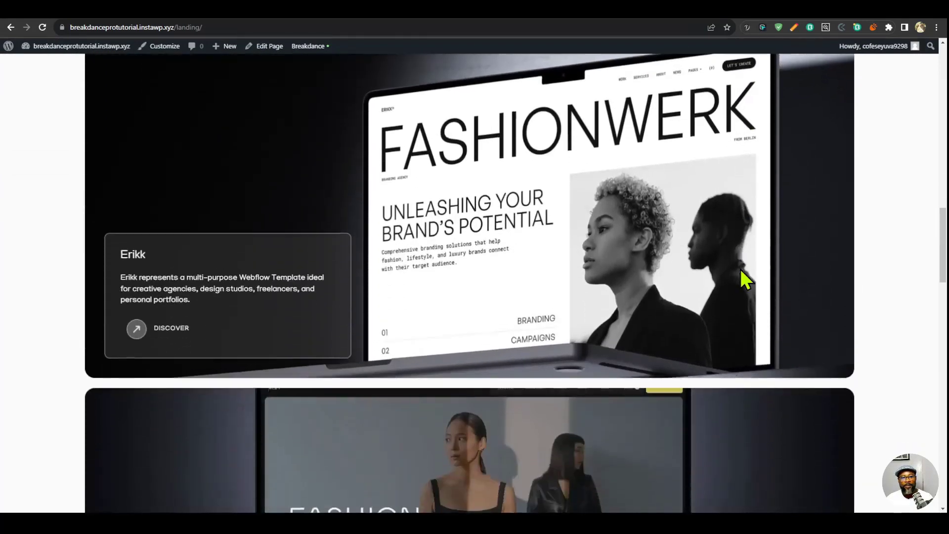
scroll(740, 269, "down", 5)
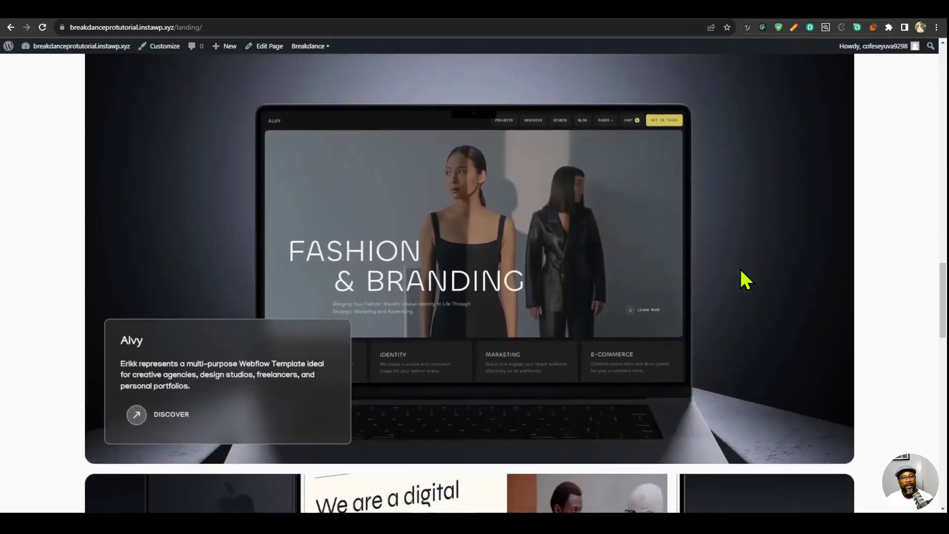
scroll(740, 268, "down", 11)
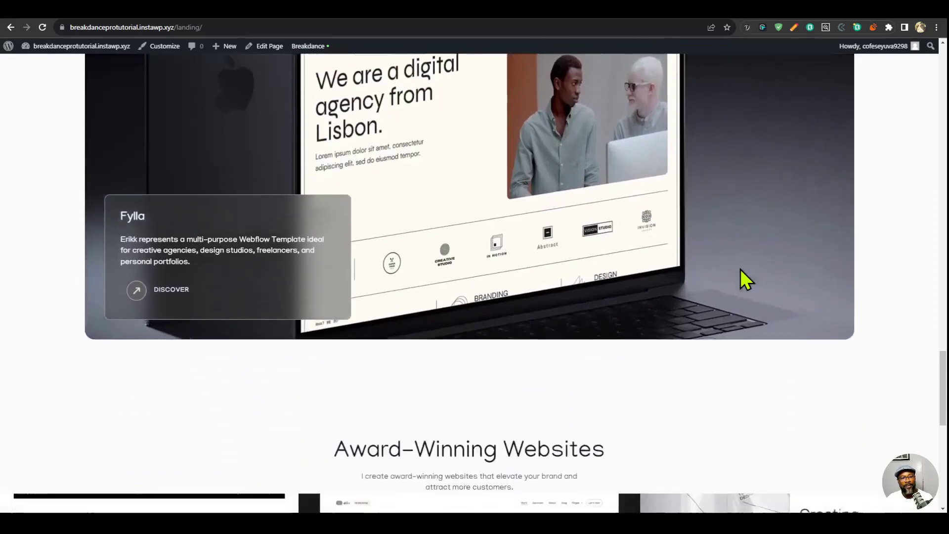
scroll(744, 279, "down", 2)
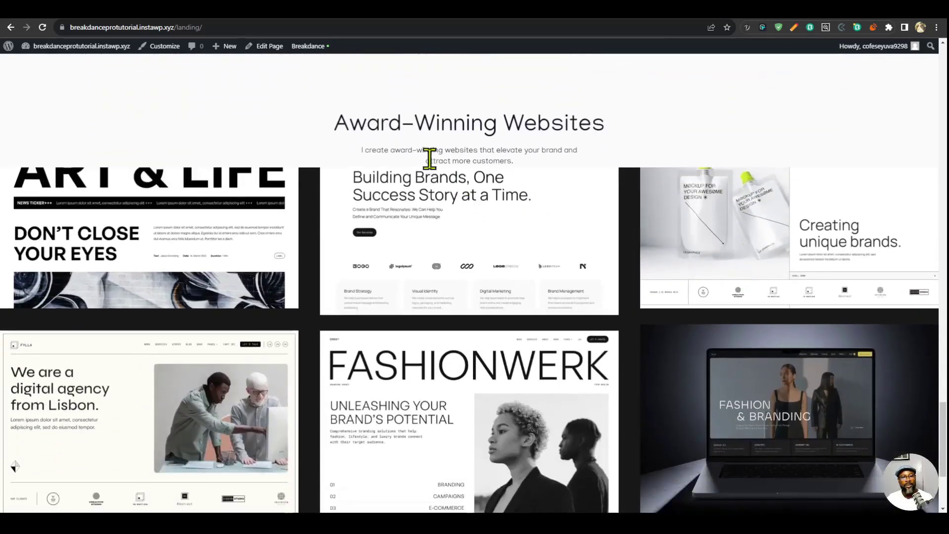
scroll(674, 271, "down", 4)
scroll(680, 282, "up", 8)
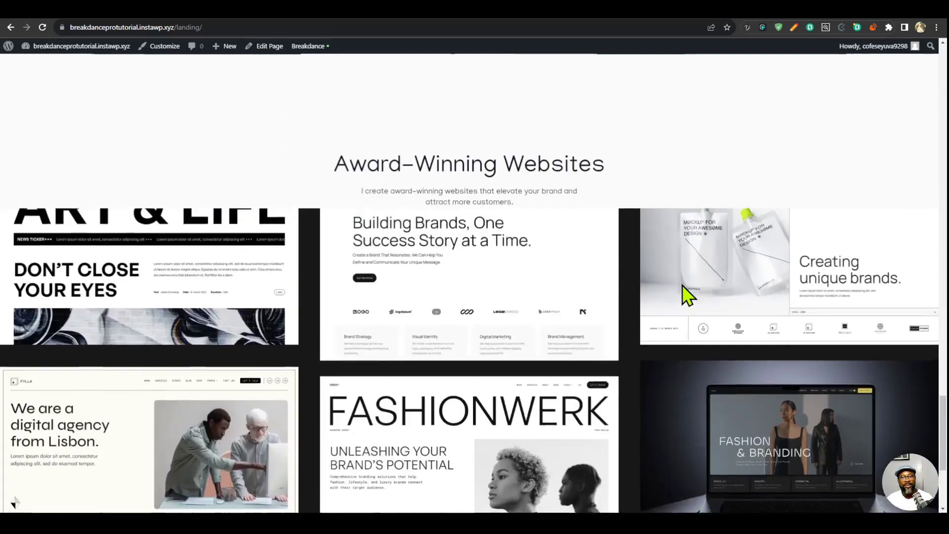
scroll(684, 294, "down", 1)
scroll(685, 294, "up", 2)
scroll(205, 458, "down", 4)
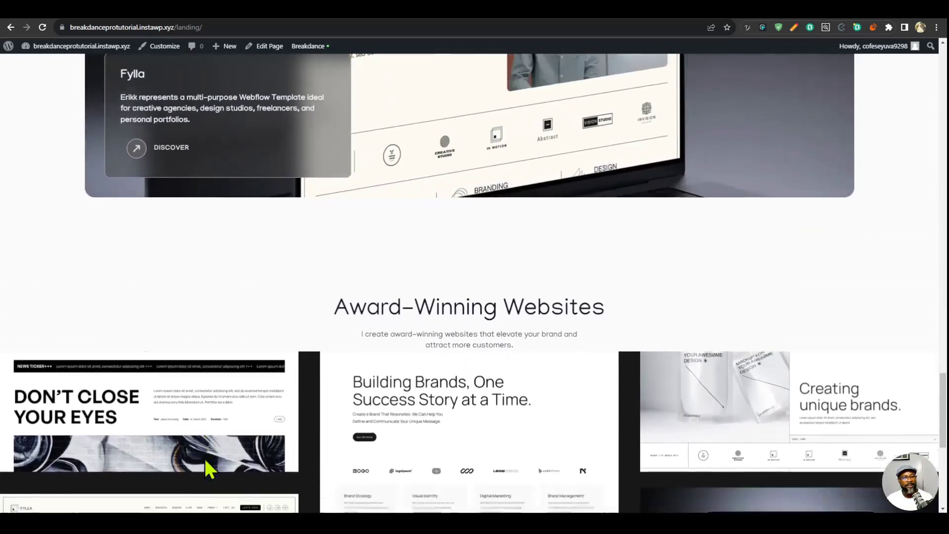
scroll(556, 350, "down", 4)
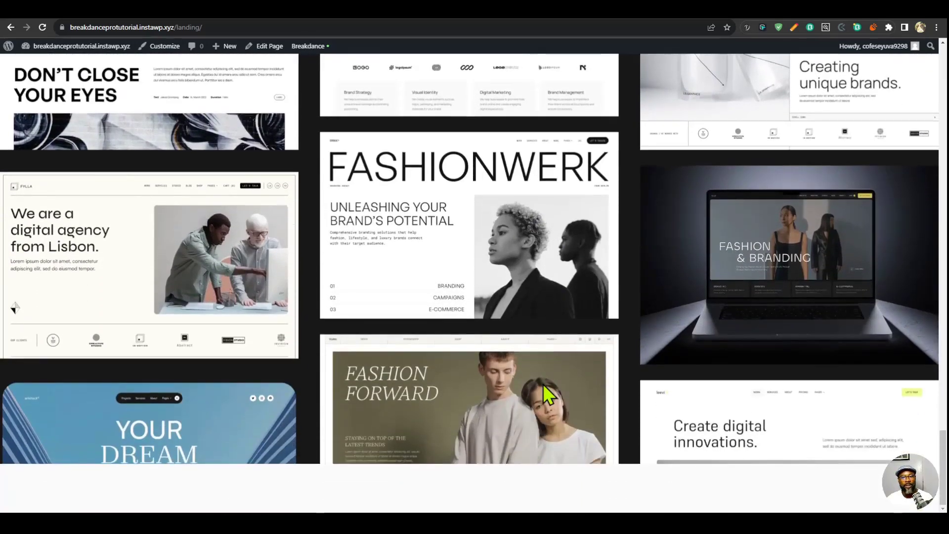
scroll(544, 388, "up", 5)
scroll(544, 388, "down", 5)
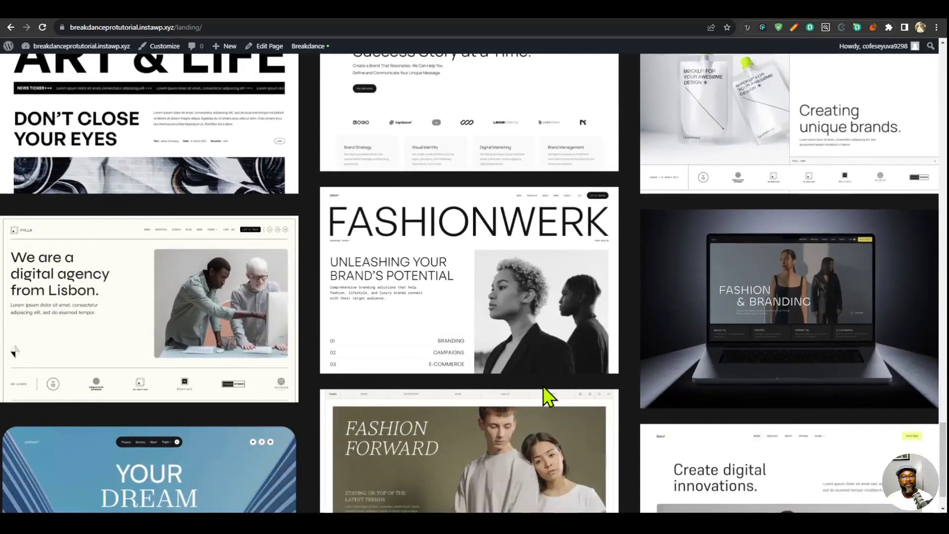
scroll(544, 388, "up", 4)
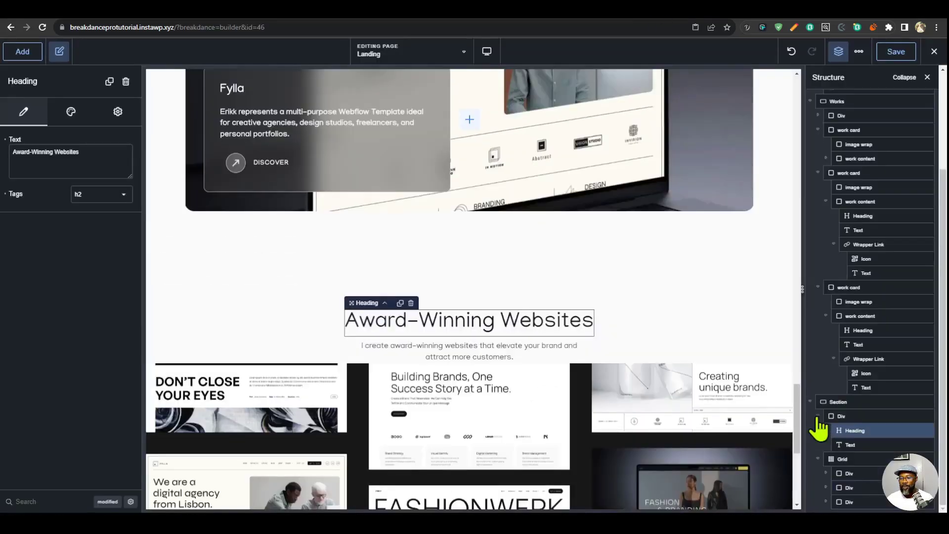
- Back in the Breakdance builder, set the Award-Winning Websites section's layout gap to 80 px
left_click(840, 416)
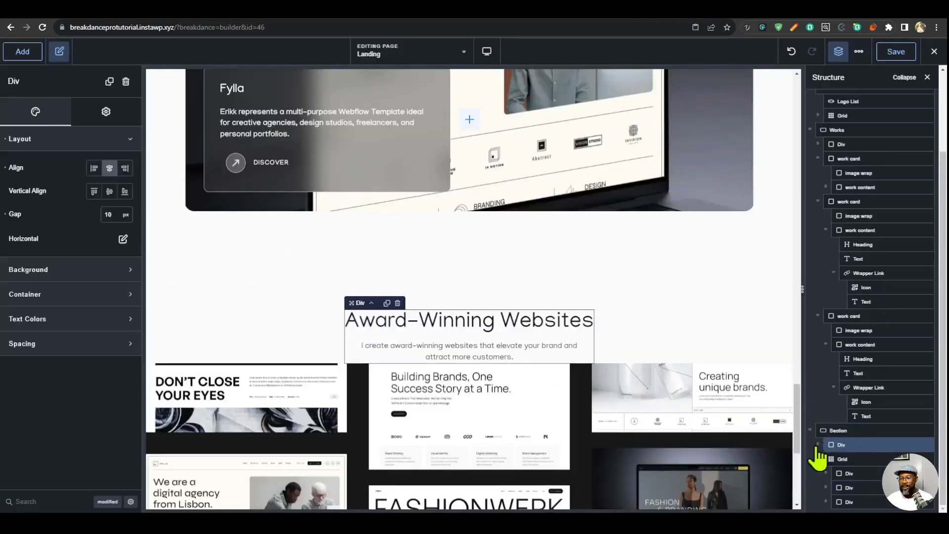
left_click(842, 459)
scroll(842, 458, "up", 2)
left_click(863, 472)
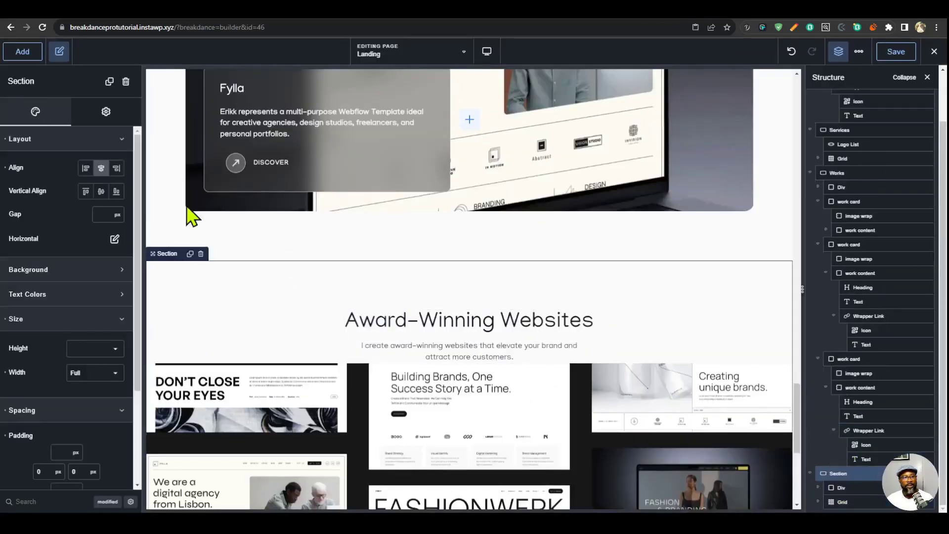
type("40")
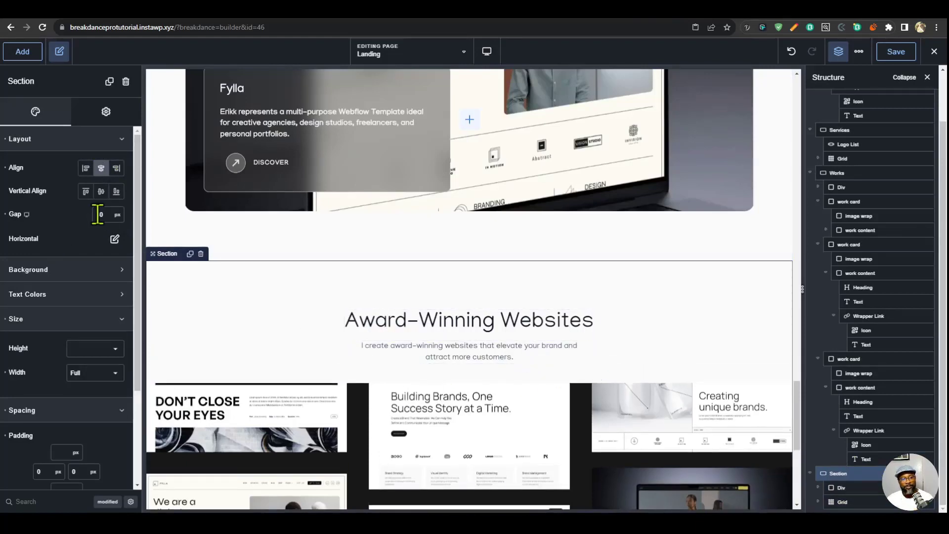
double_click(97, 215)
type("80")
- Add a new section below the Award-Winning Websites section and rename it contact
scroll(626, 385, "down", 6)
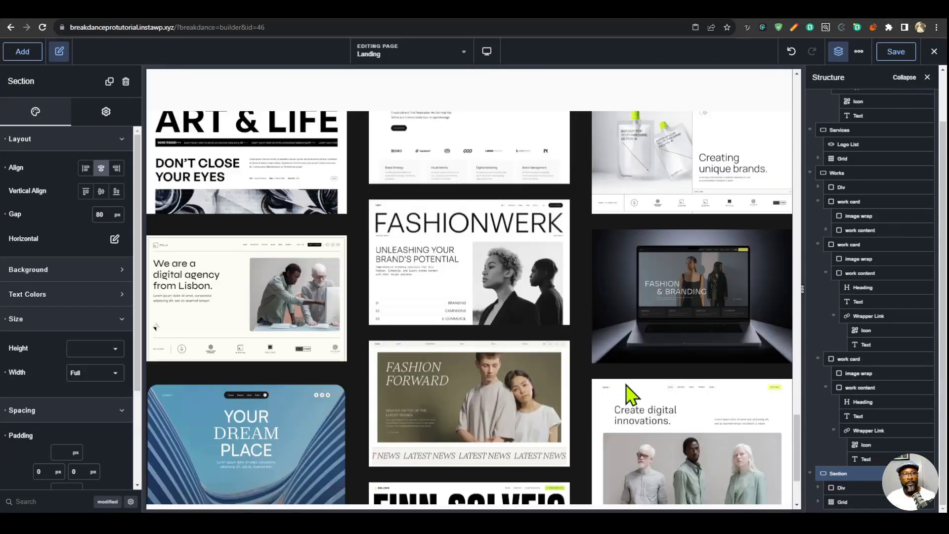
left_click(23, 52)
left_click(52, 194)
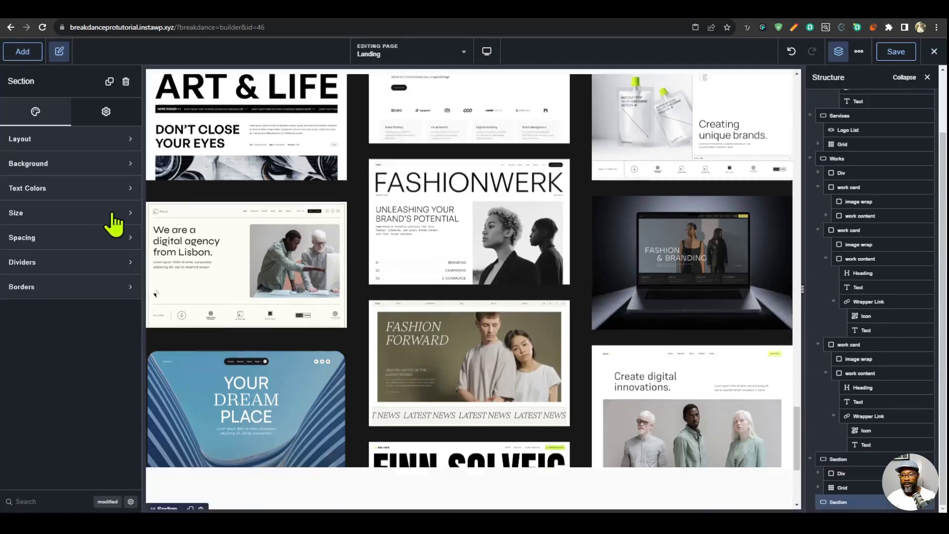
double_click(840, 503)
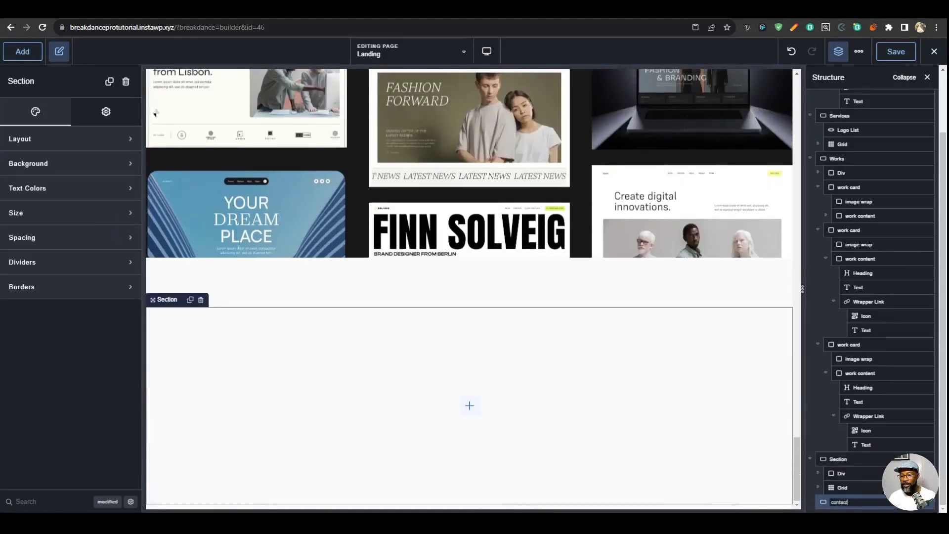
key("Return")
- Give the contact section the ID contact
left_click(89, 116)
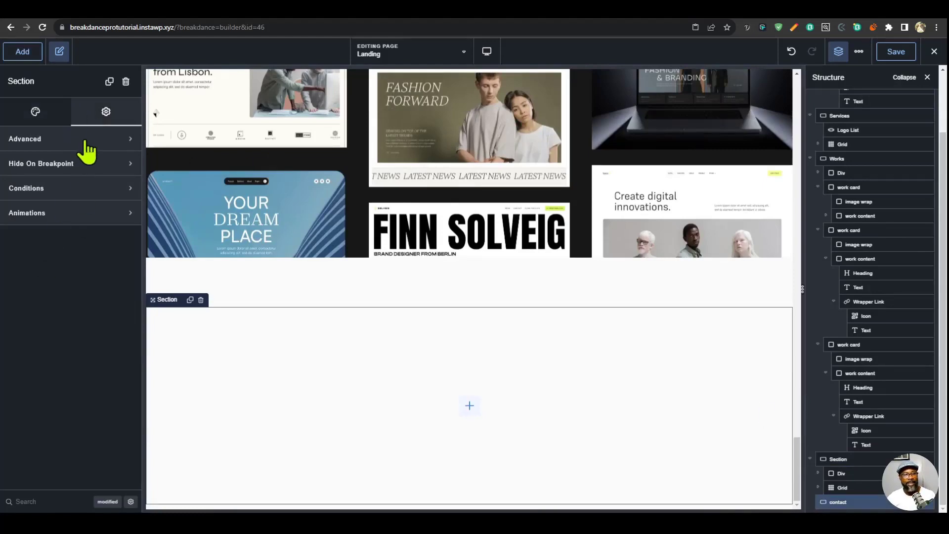
left_click(89, 143)
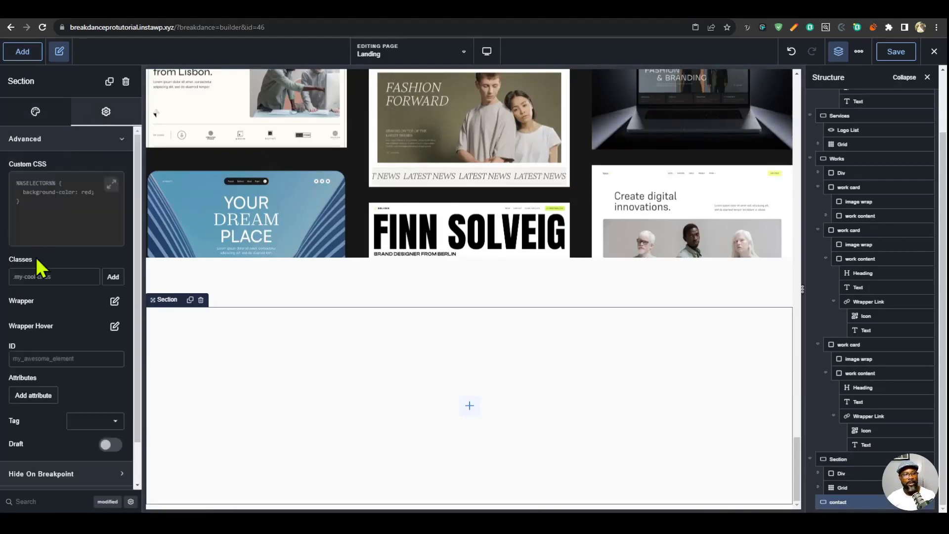
left_click(45, 354)
type("contact")
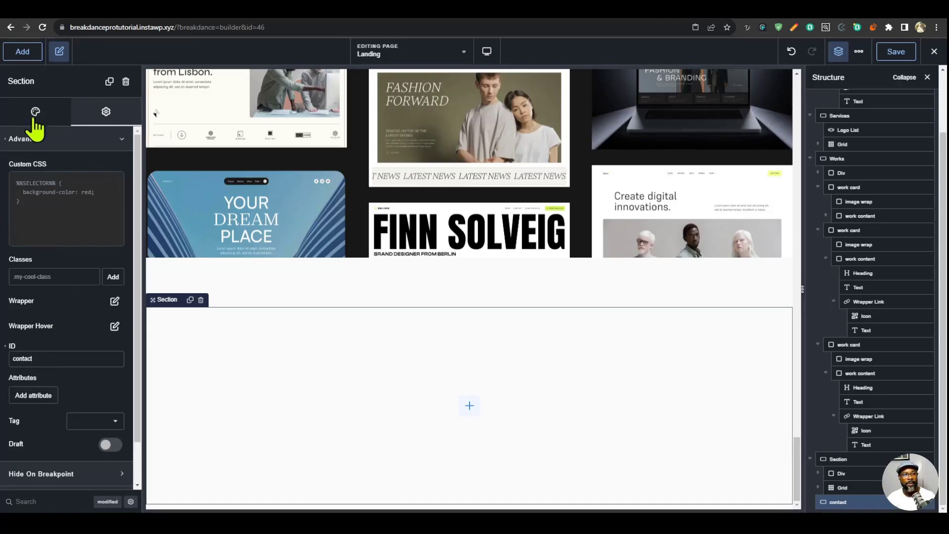
- Set the contact section's background color to the Faded Black swatch and add a Grid inside the section
left_click(34, 117)
left_click(70, 163)
left_click(124, 193)
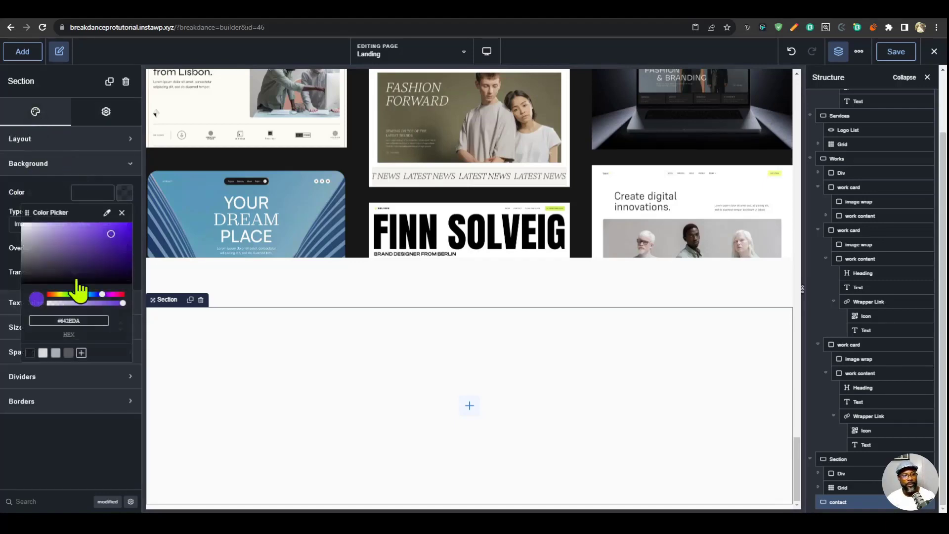
left_click(30, 353)
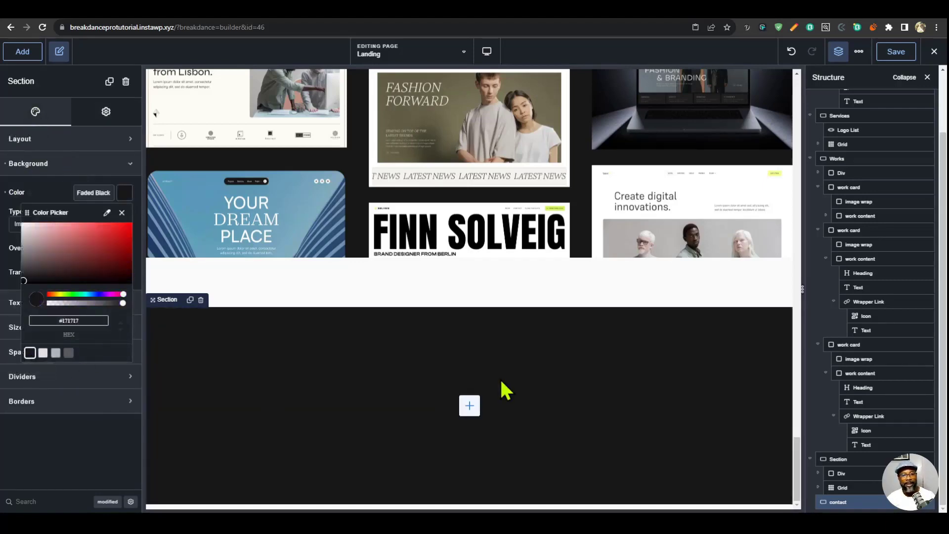
left_click(469, 413)
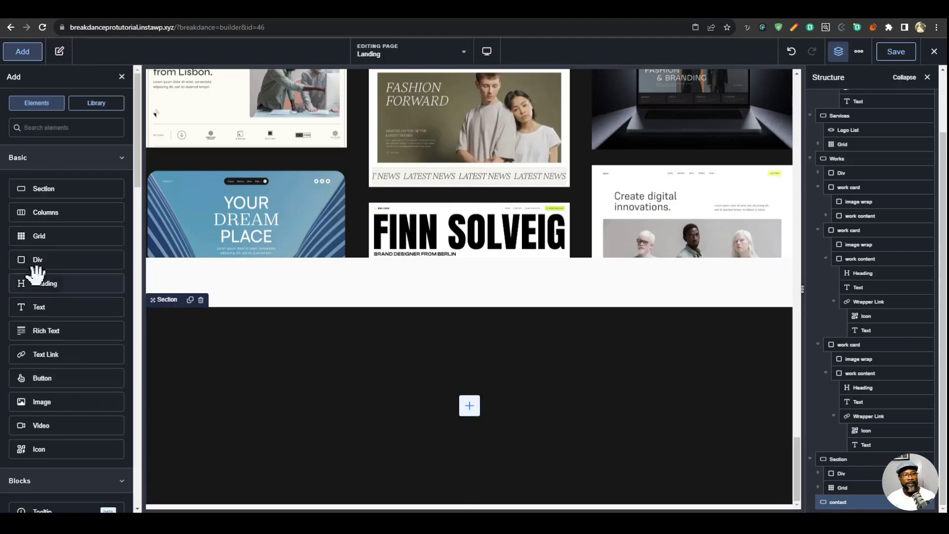
left_click(59, 238)
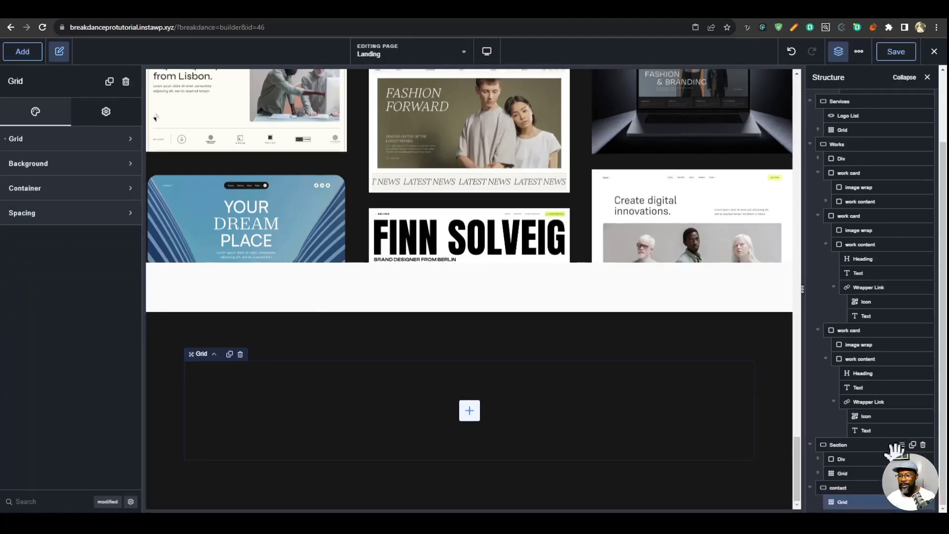
- Set the contact grid to 2 items per row on desktop and 1 on tablet portrait, then return to the desktop view
left_click(20, 139)
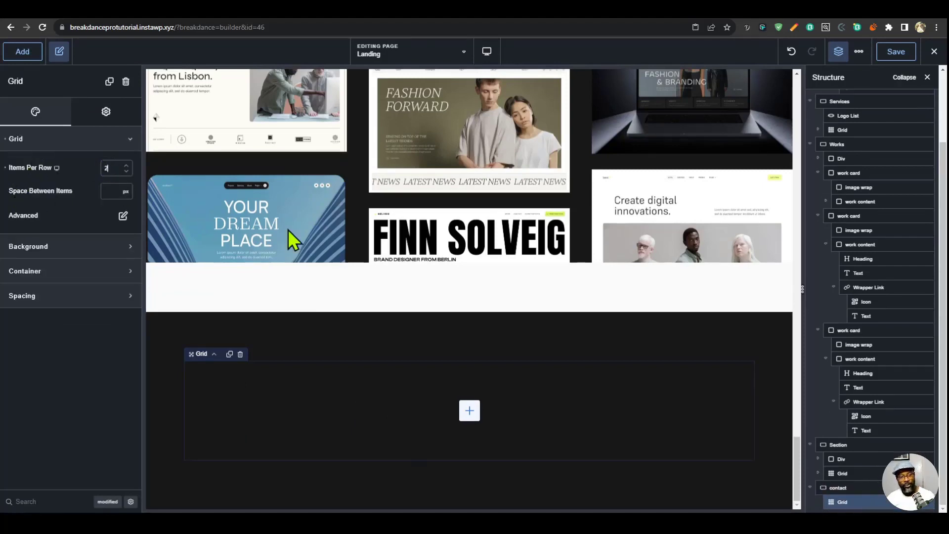
left_click(56, 168)
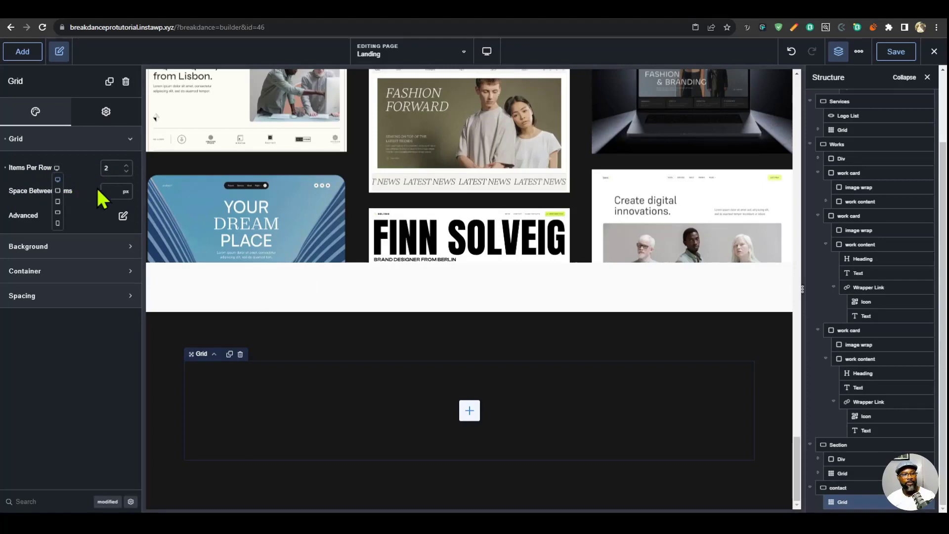
left_click(58, 202)
left_click(110, 167)
left_click(486, 52)
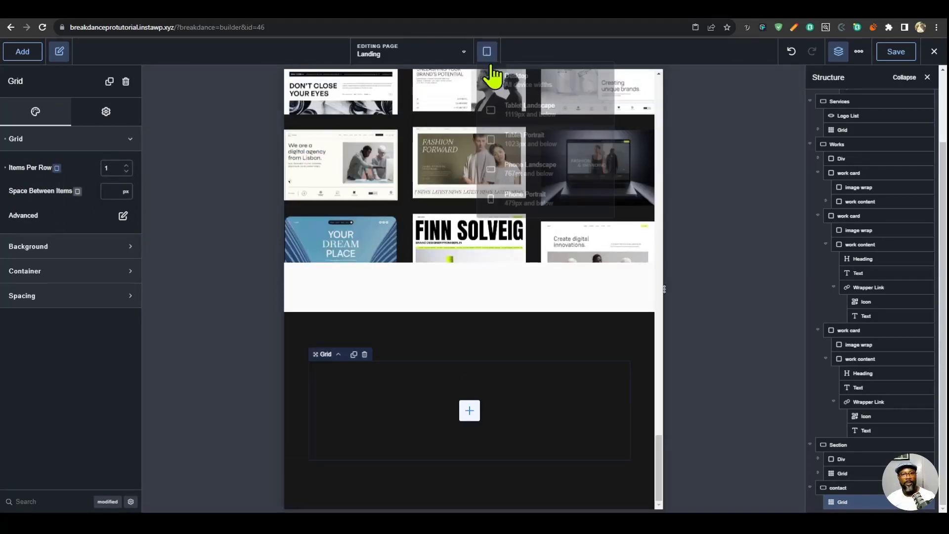
left_click(493, 78)
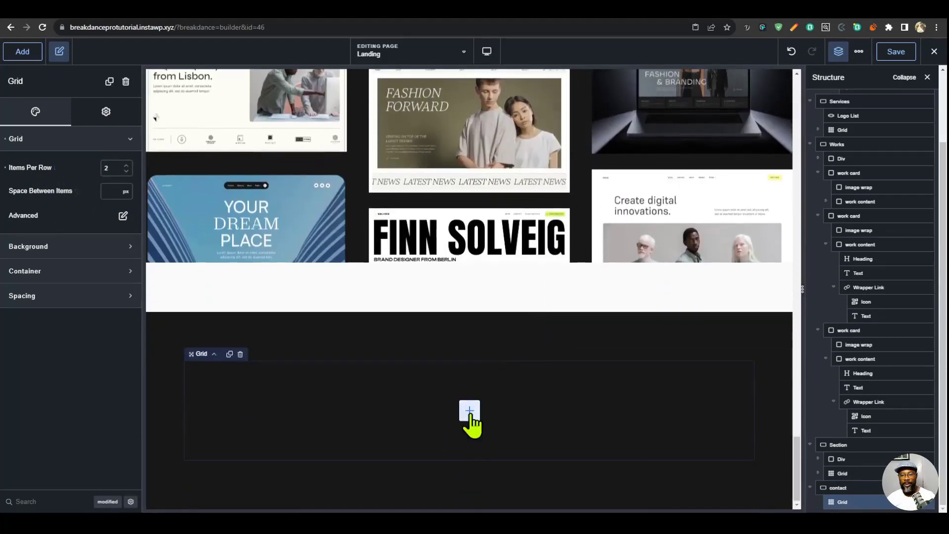
- Add a Div inside the contact grid and duplicate it to fill both columns
left_click(469, 413)
left_click(63, 260)
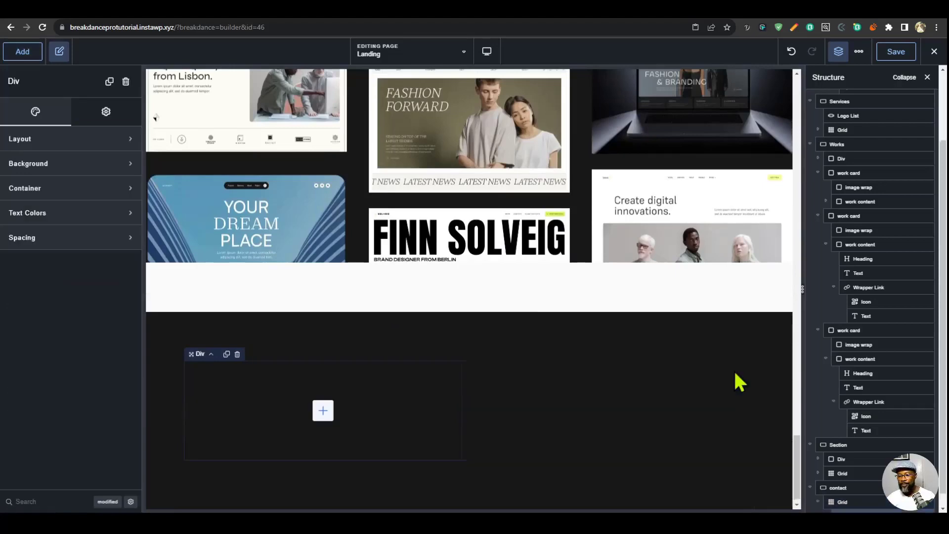
left_click(915, 501)
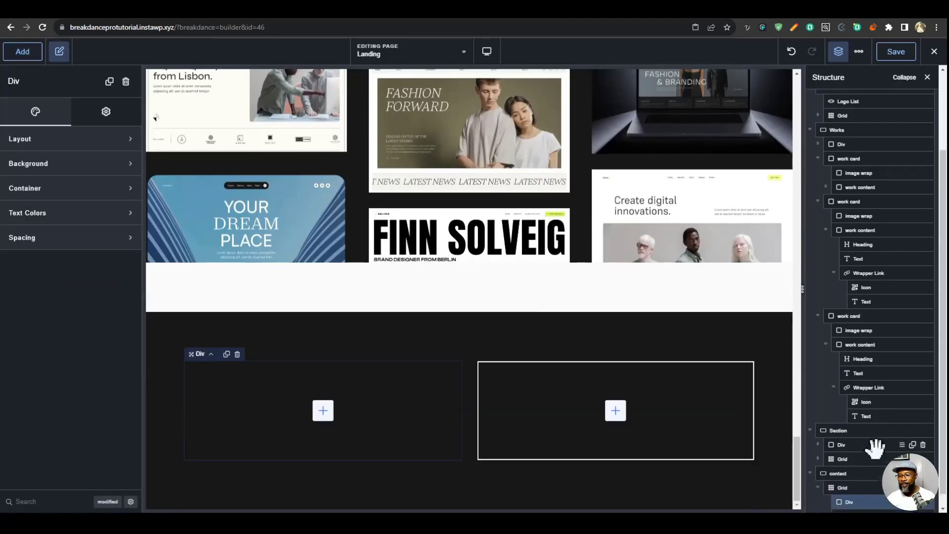
- Add an Image to the first Div of the contact grid, using the first dark profile portrait in the media library
left_click(323, 410)
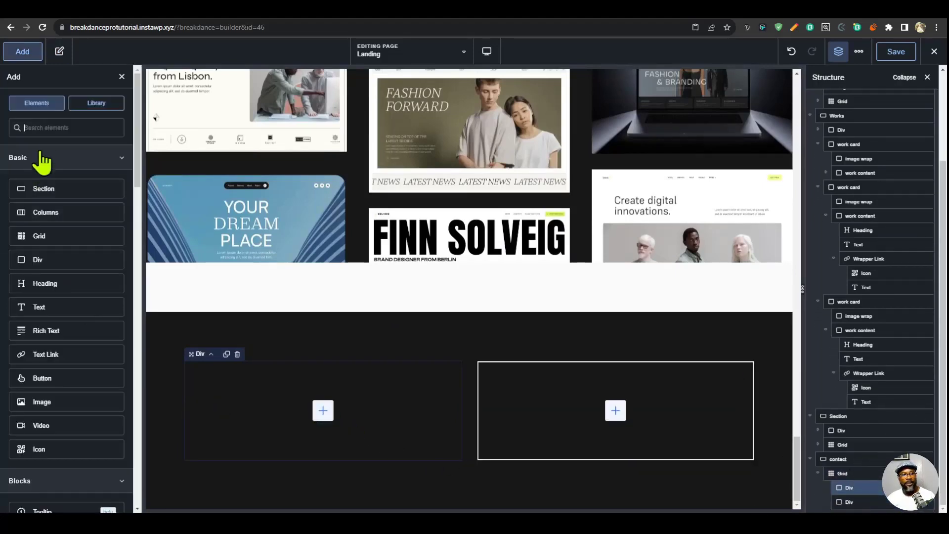
type("ima")
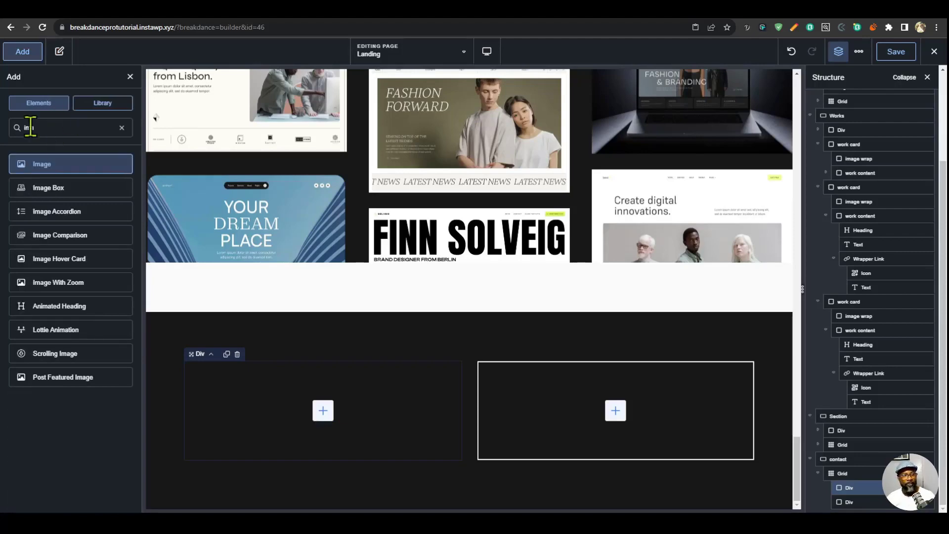
left_click(40, 163)
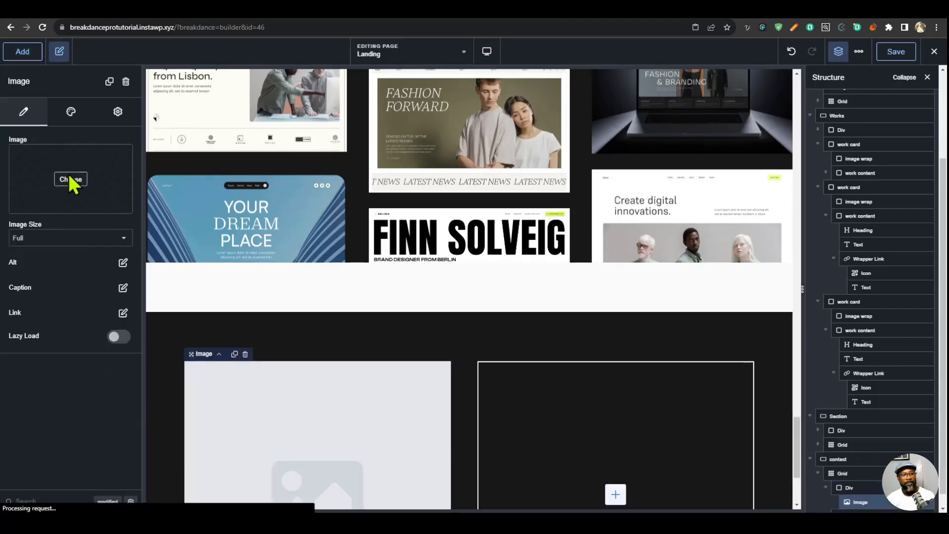
left_click(73, 180)
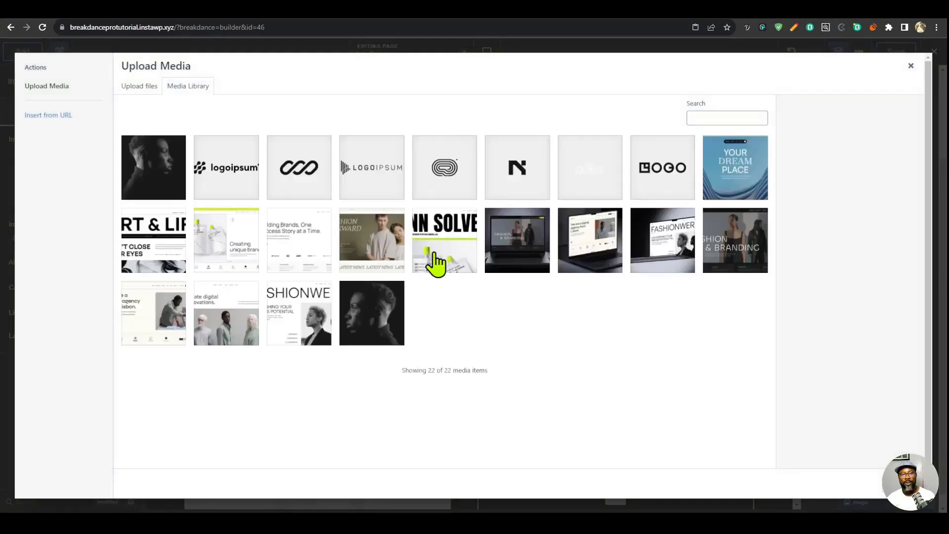
left_click(143, 174)
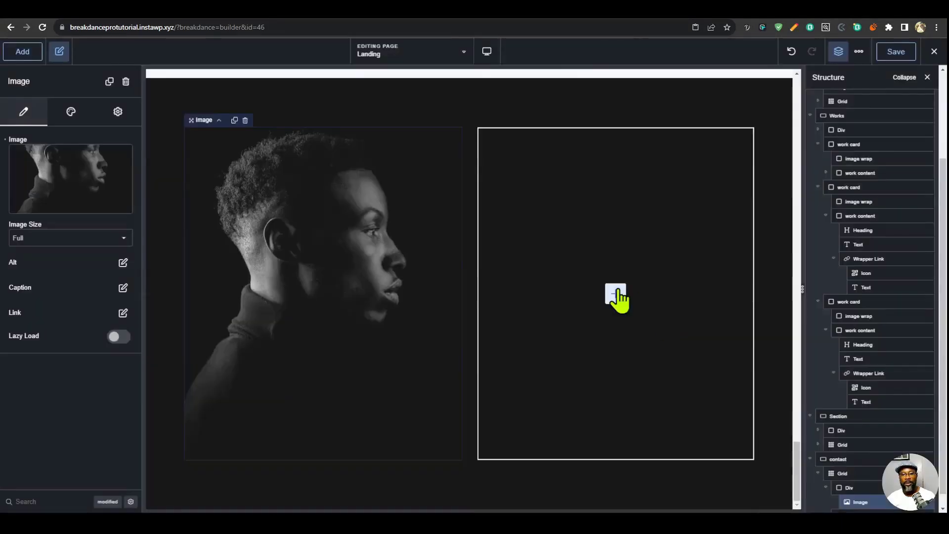
- Add a Text element and a Heading to the second Div of the contact grid
left_click(616, 294)
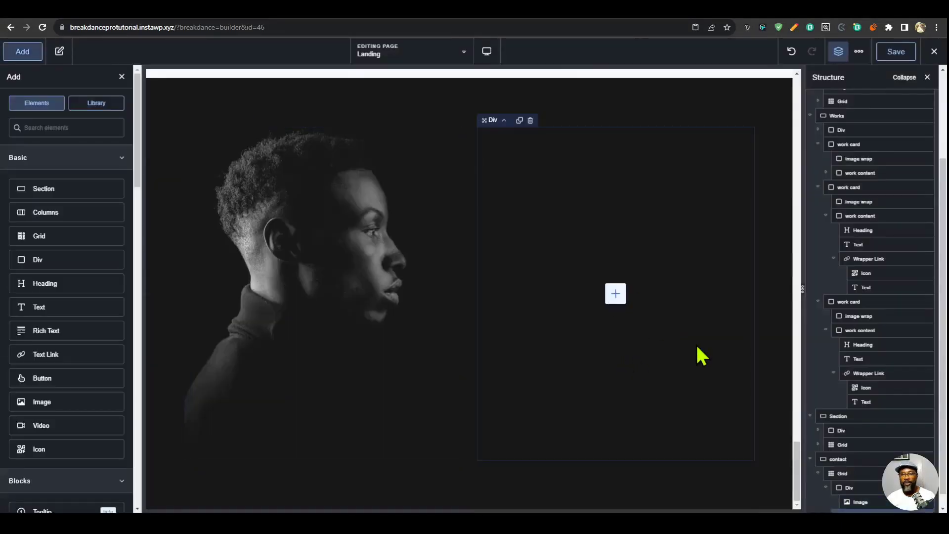
left_click(21, 53)
left_click(23, 54)
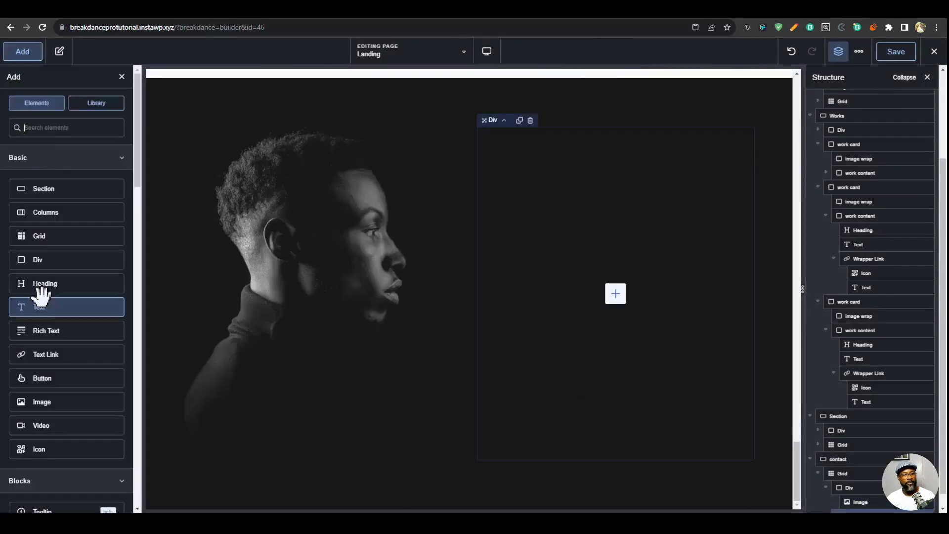
left_click(48, 305)
left_click(23, 51)
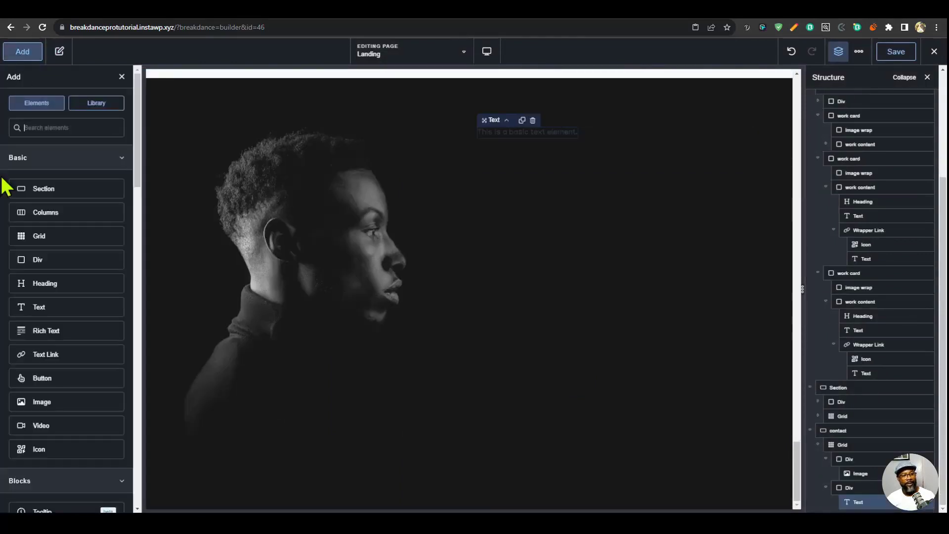
left_click(70, 286)
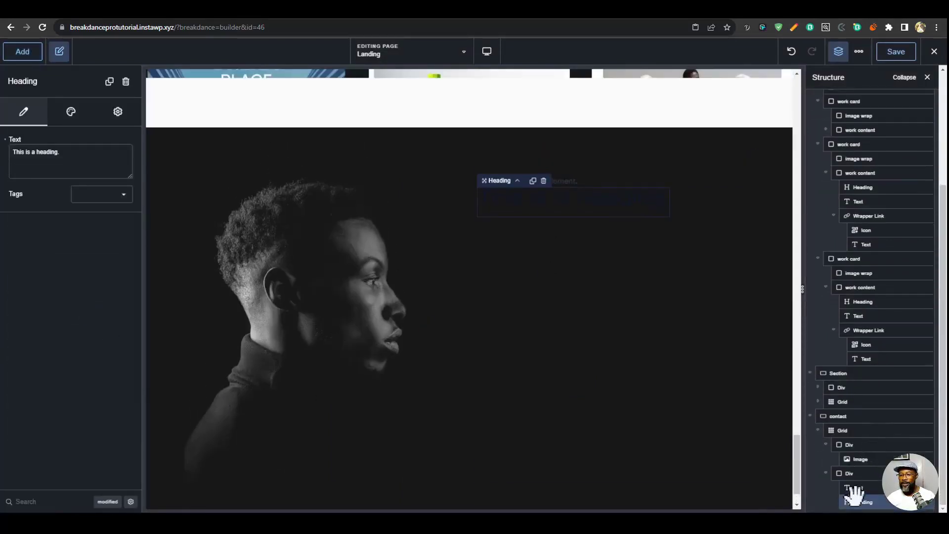
- Apply the pre-title typography preset and the Off White color to the contact section's Text element
left_click(863, 488)
left_click(70, 112)
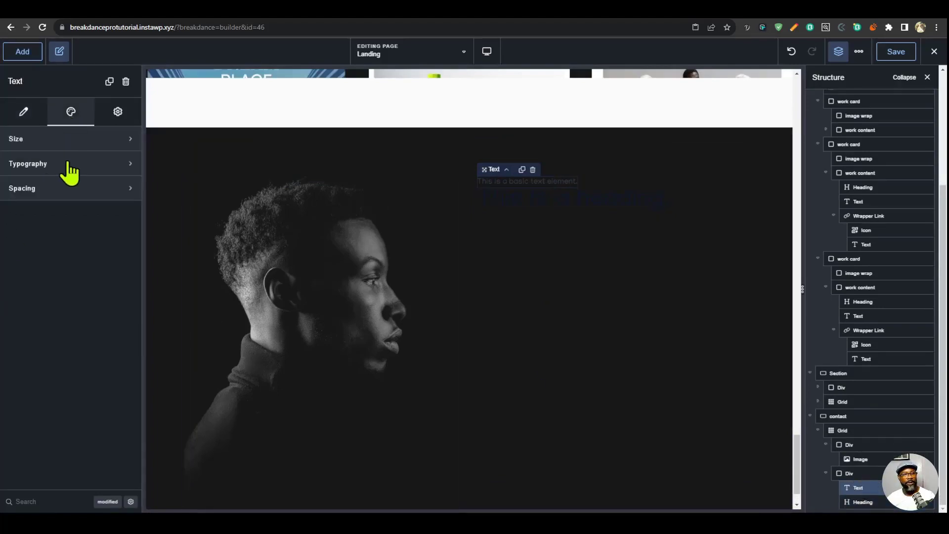
left_click(70, 164)
left_click(99, 240)
left_click(103, 271)
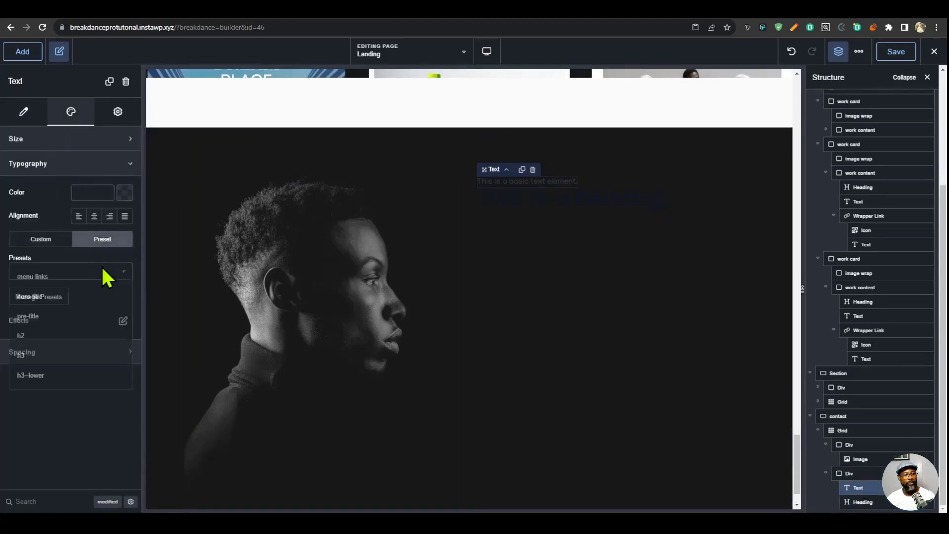
left_click(39, 316)
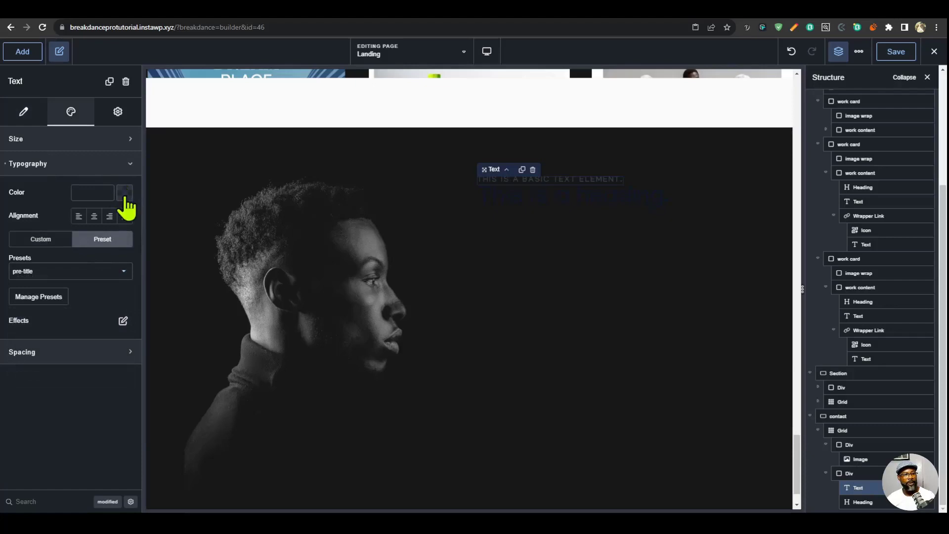
left_click(125, 194)
left_click(42, 354)
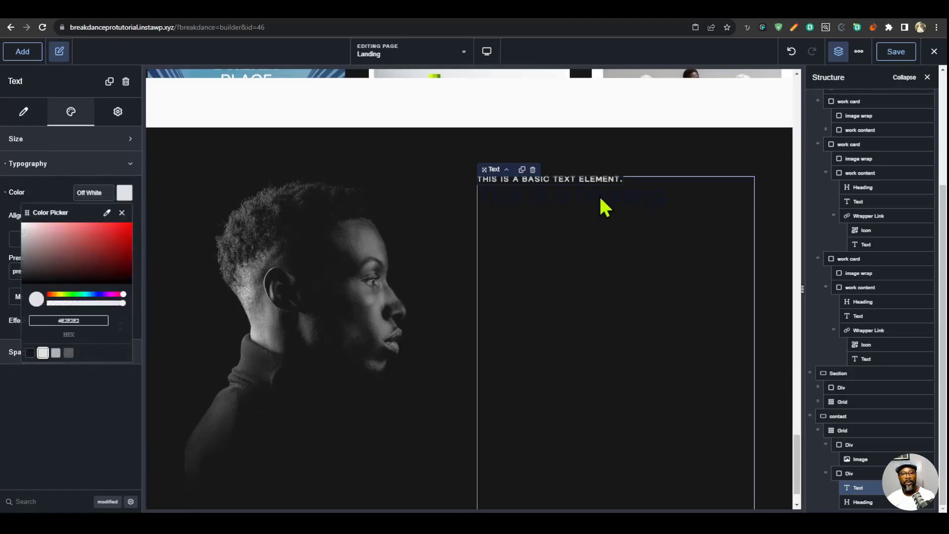
- Set the contact heading's color to white (#FFFFFFFF) and its tag to h2
left_click(857, 501)
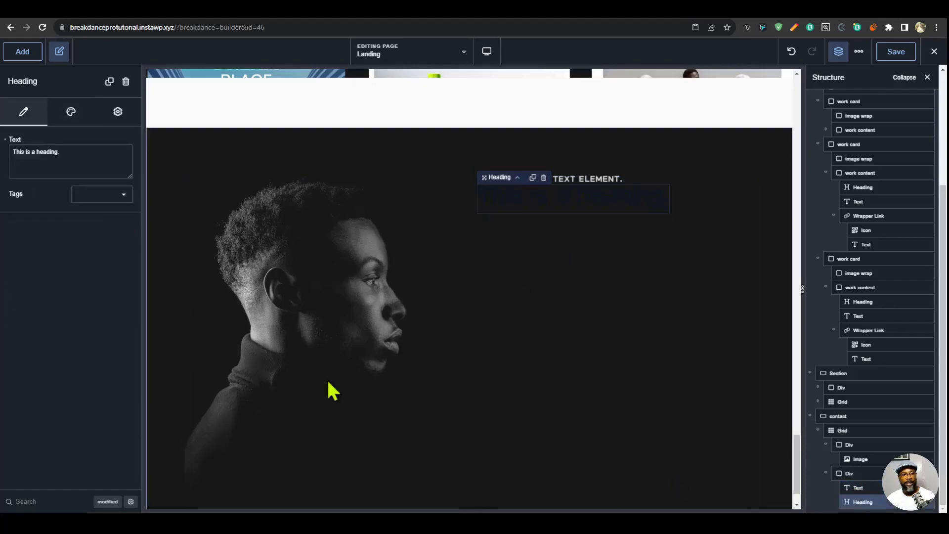
left_click(72, 124)
left_click(74, 140)
left_click(124, 167)
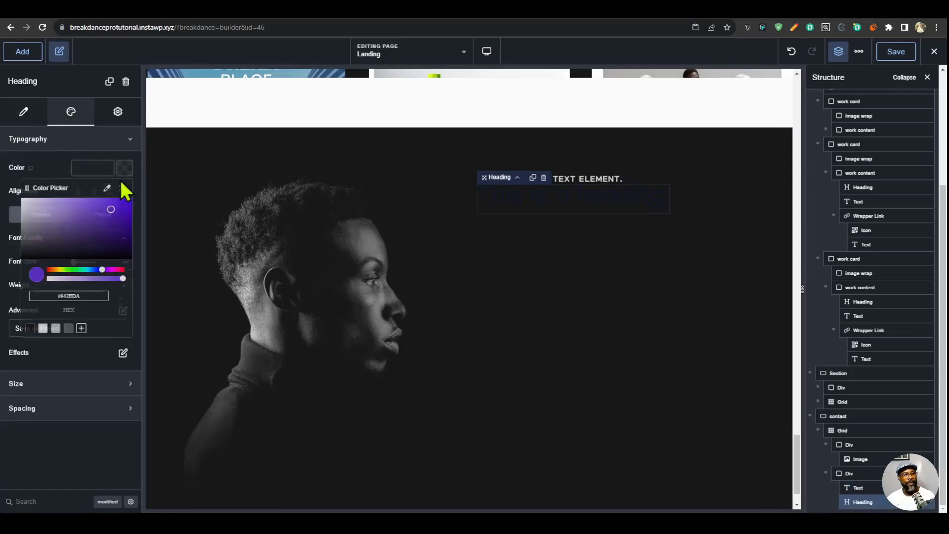
left_click(42, 330)
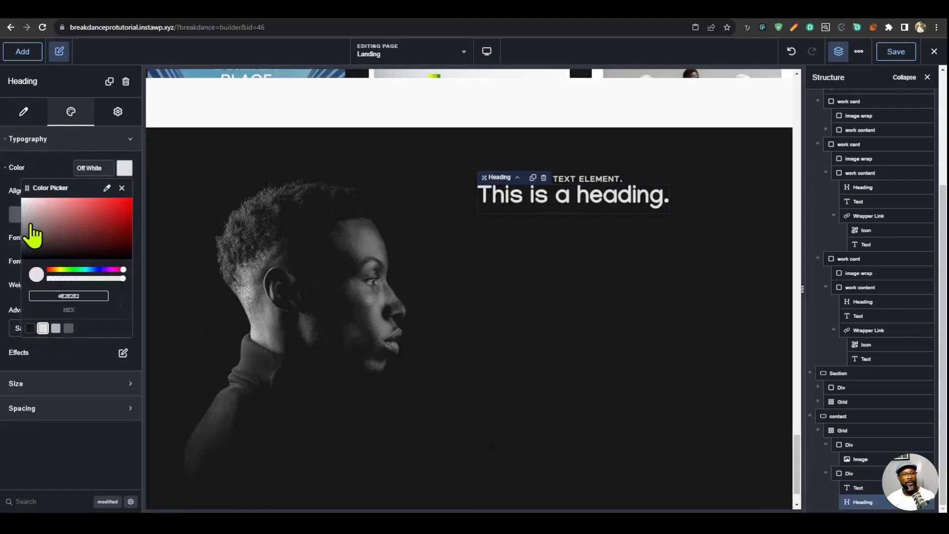
left_click(62, 446)
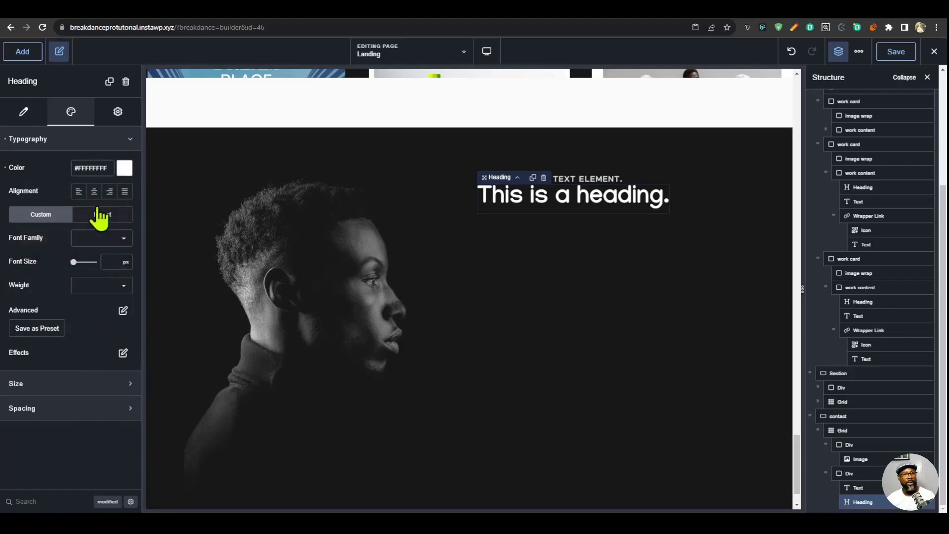
left_click(23, 114)
left_click(101, 195)
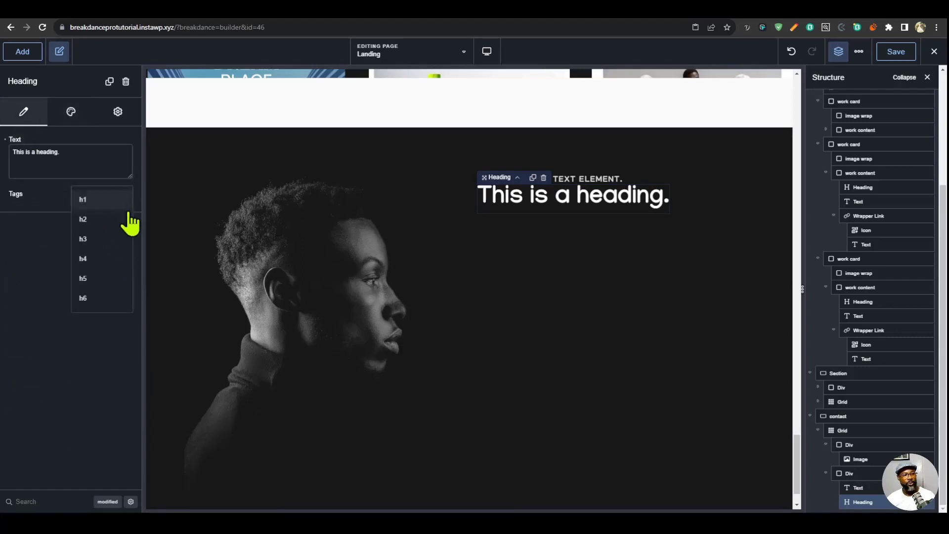
left_click(97, 218)
- Replace the pre-title text with "Contact" and the heading text with "Let's get in touch."
left_click(581, 229)
left_click(24, 112)
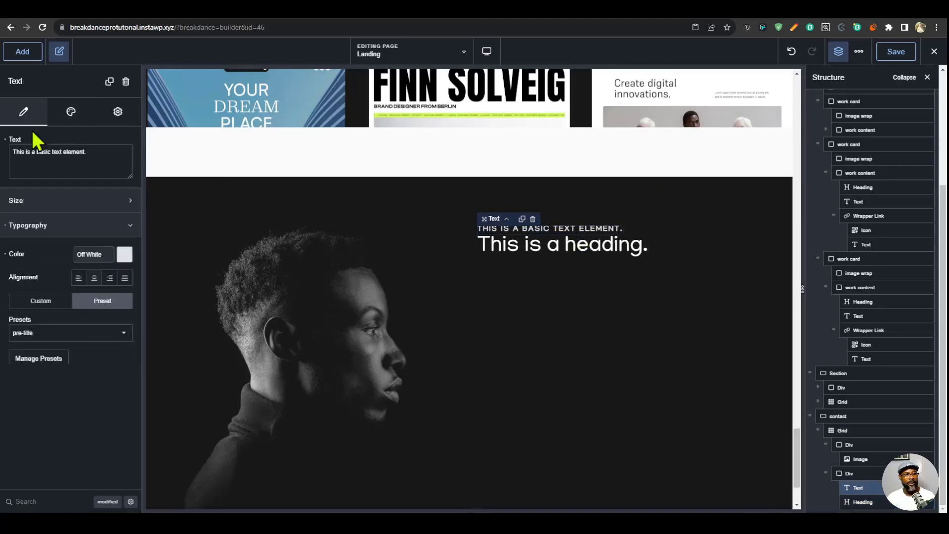
key("BackSpace")
left_click(557, 249)
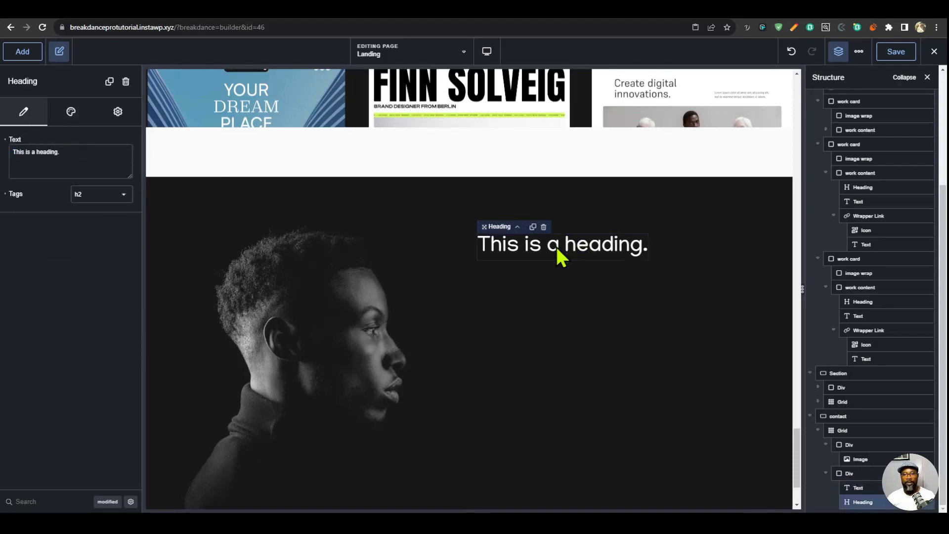
key("ctrl+a")
type("Let's get in touch.")
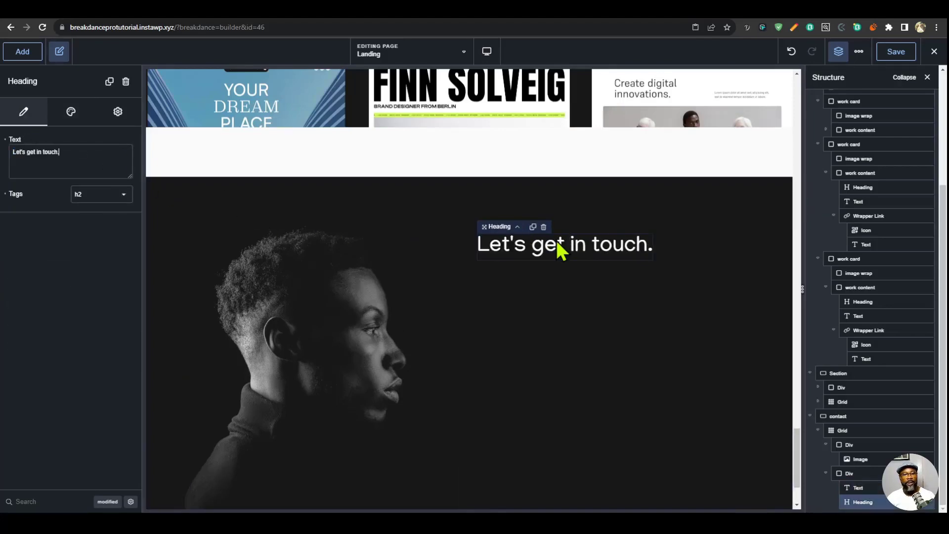
- Set the contact heading's width to 220 px
left_click(70, 112)
left_click(67, 143)
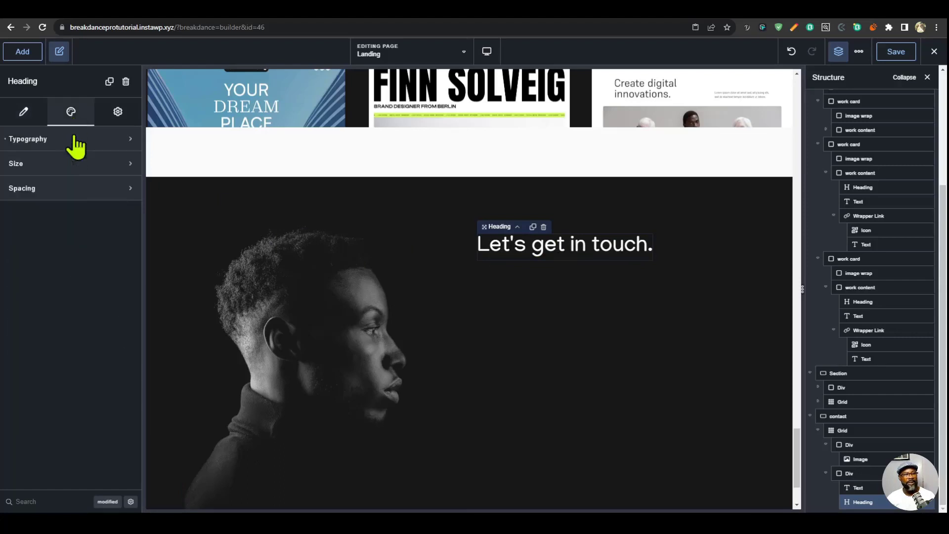
left_click(68, 164)
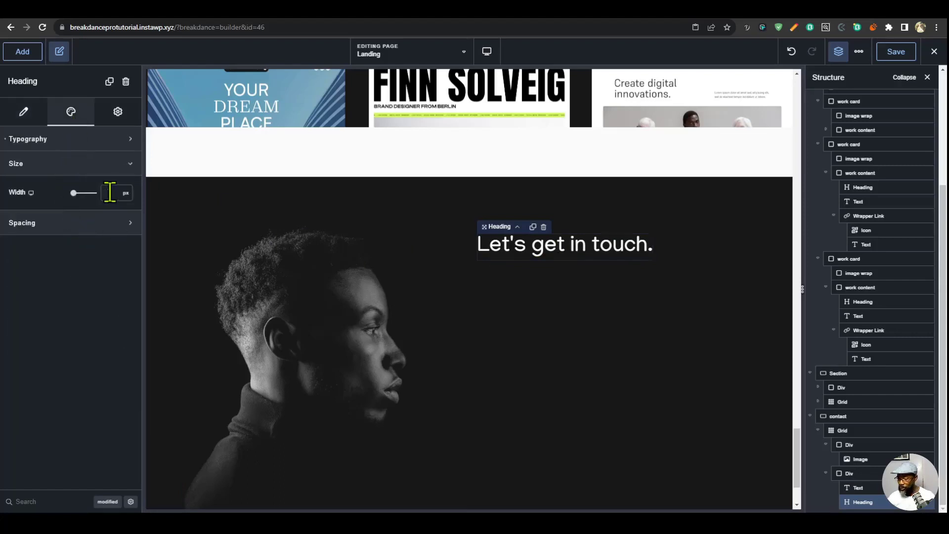
left_click(109, 192)
type("280")
key("Left")
key("BackSpace")
type("2")
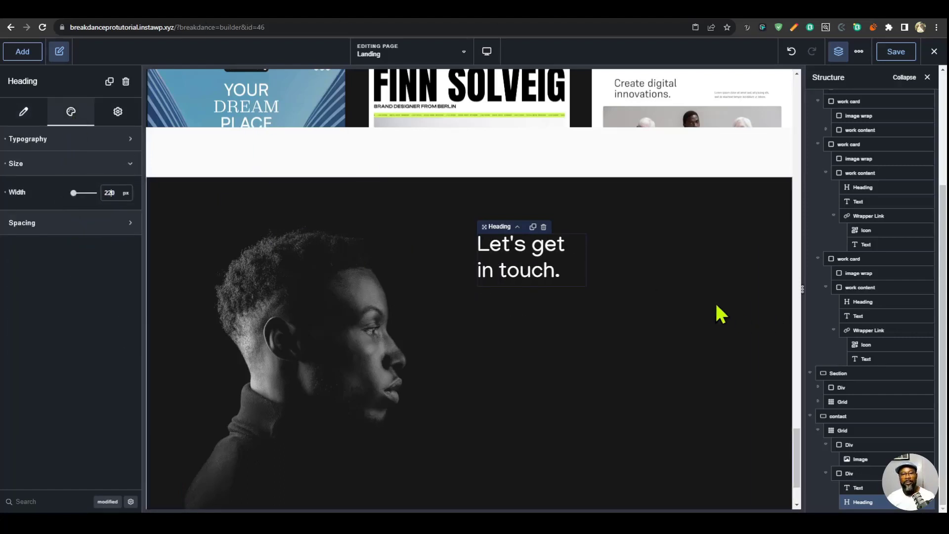
left_click(704, 295)
- Add a nested Div in the contact grid's second column and move the Contact text and the heading into it
left_click(549, 272)
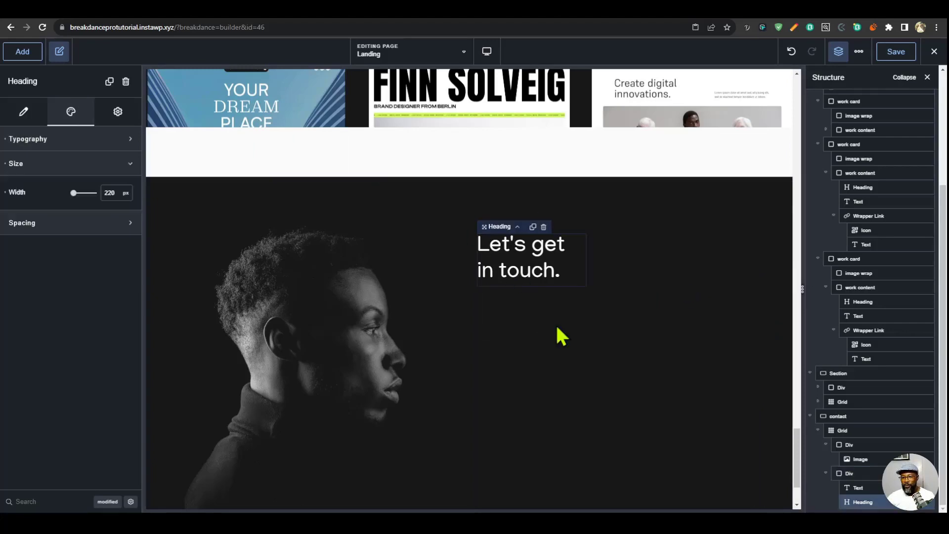
left_click(860, 473)
left_click(859, 487)
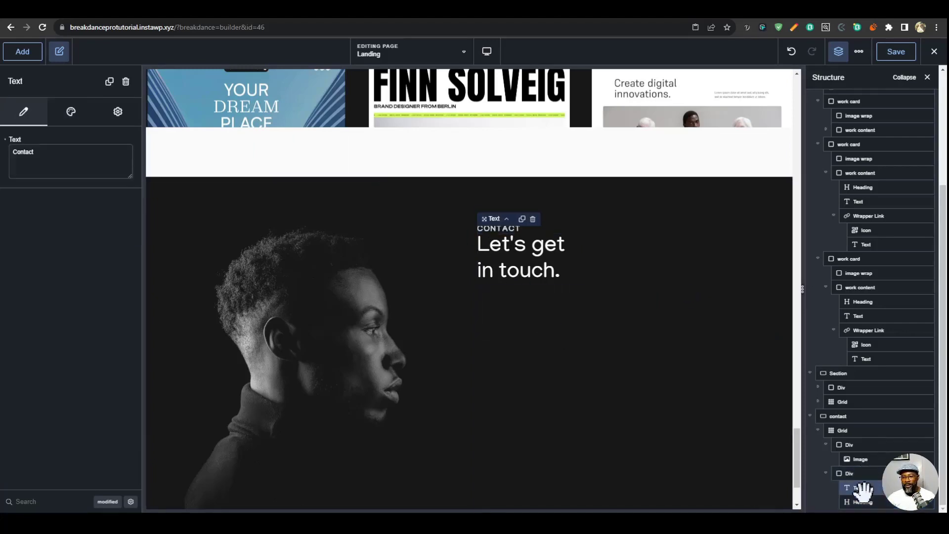
left_click(860, 501)
left_click(859, 487)
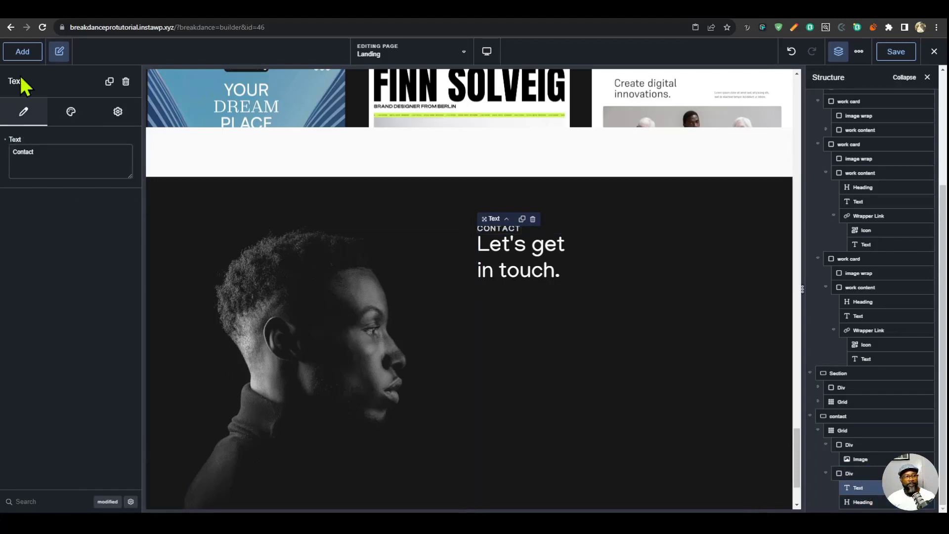
left_click(22, 51)
left_click(66, 260)
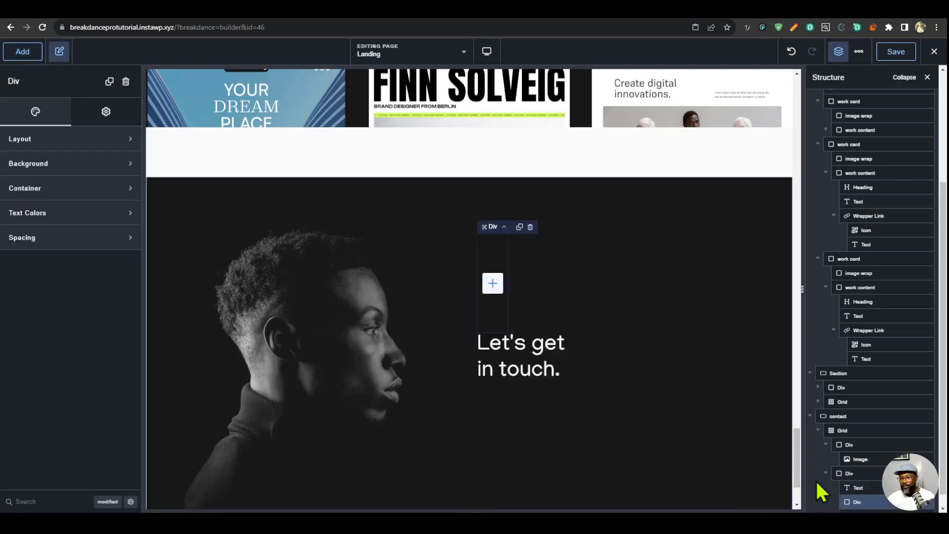
mouse_move(853, 489)
left_mouse_down()
mouse_move(861, 505)
mouse_move(870, 496)
left_mouse_up()
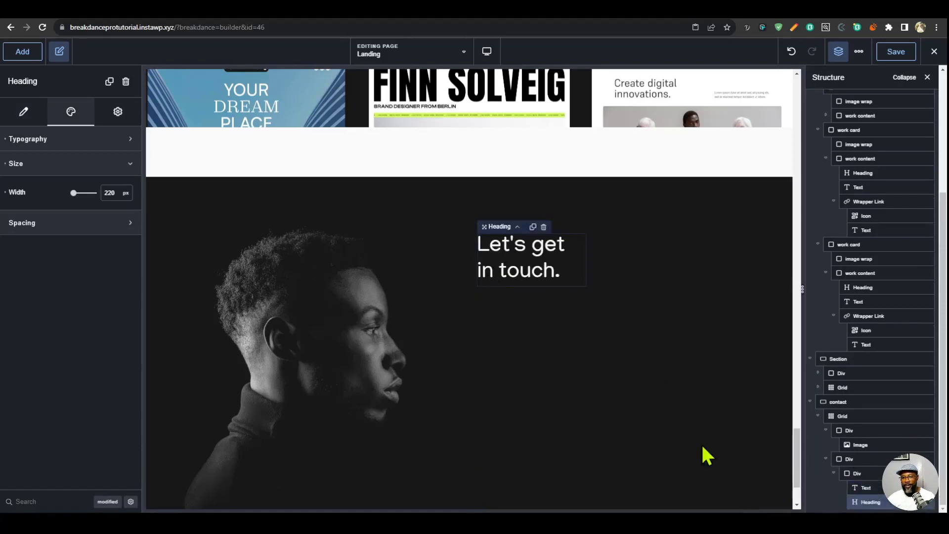
- Add a Form Builder element to the contact grid's second column, below the Div holding the Contact text and heading
left_click(837, 473)
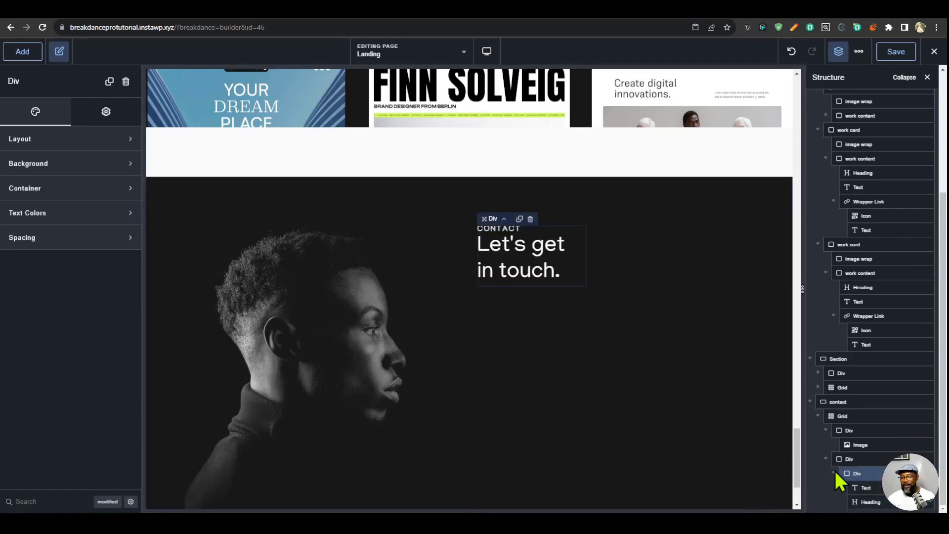
left_click(834, 472)
left_click(852, 488)
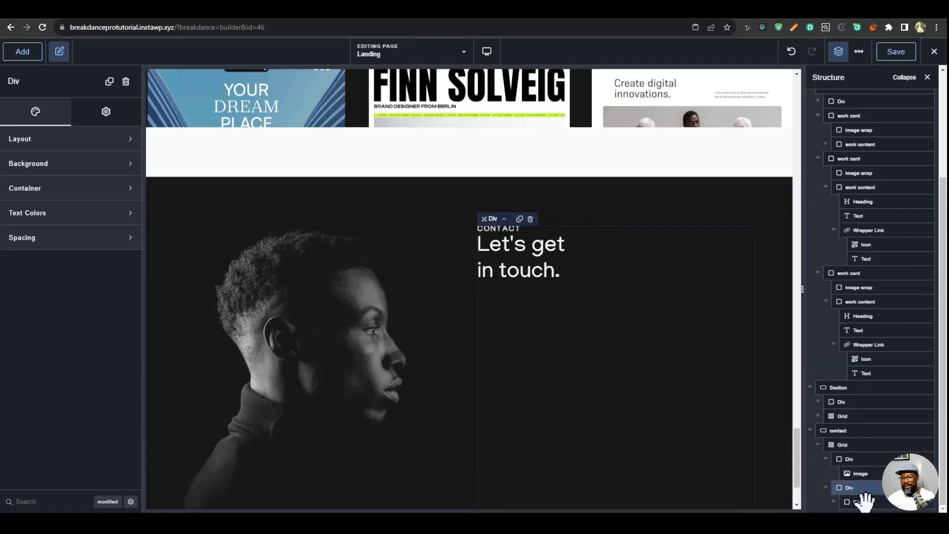
left_click(26, 53)
type("form")
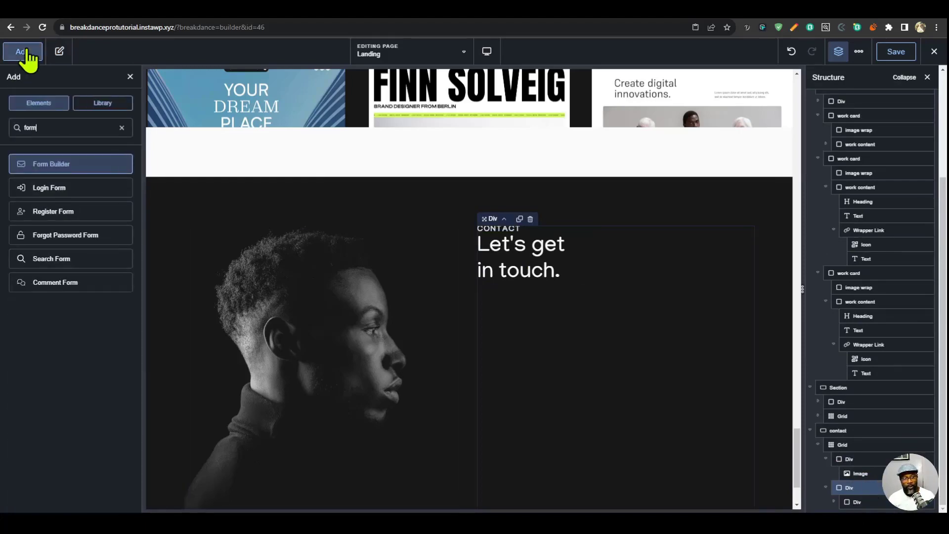
left_click_drag(63, 153, 569, 297)
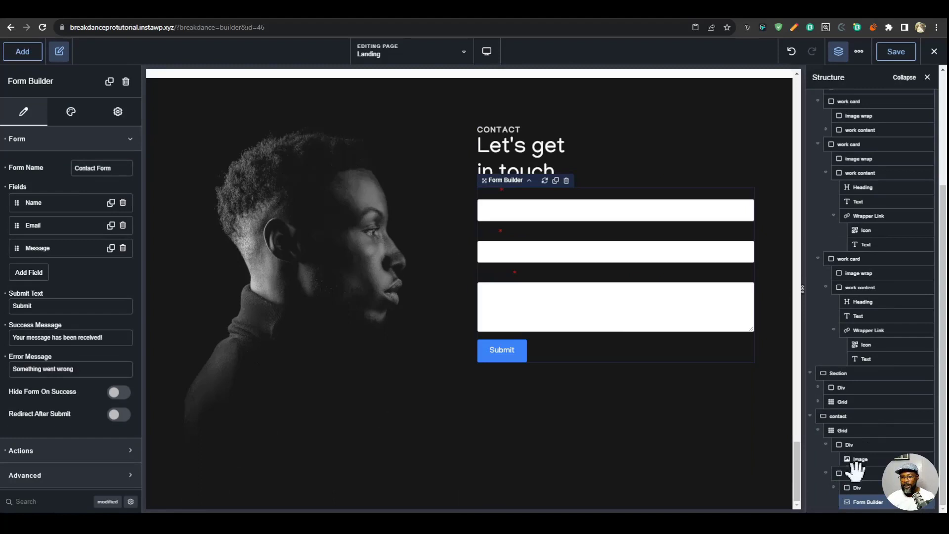
- Center the contact grid's second-column Div content vertically and set its gap to 40 px
left_click(858, 473)
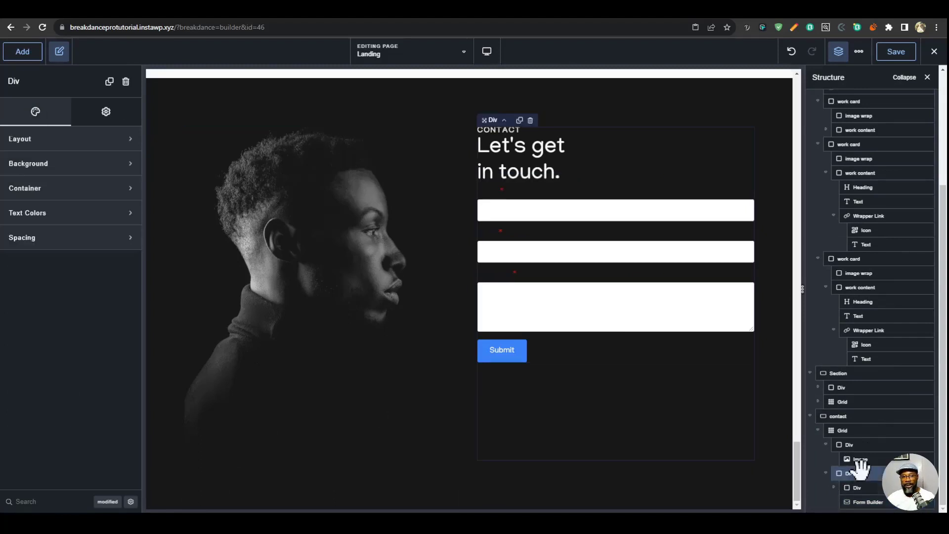
left_click(64, 141)
left_click(109, 192)
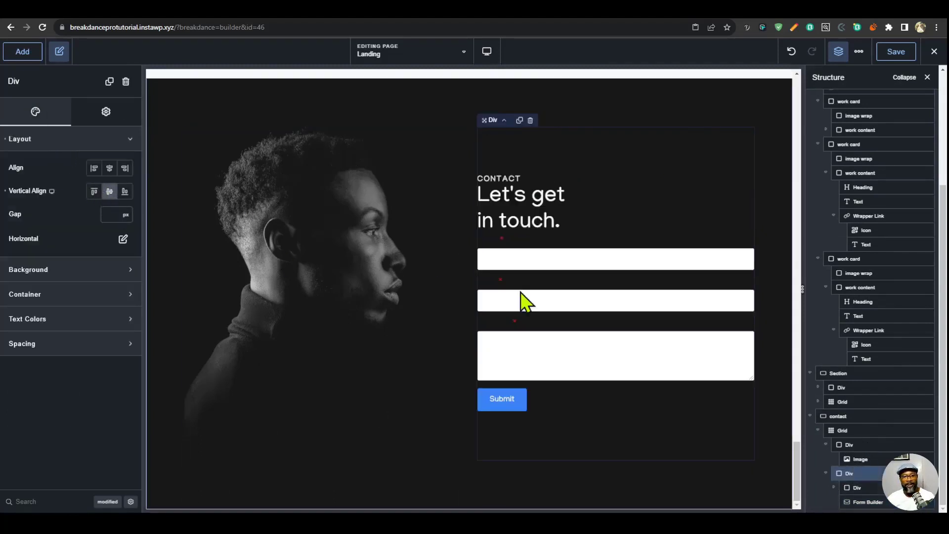
left_click(108, 214)
type("40")
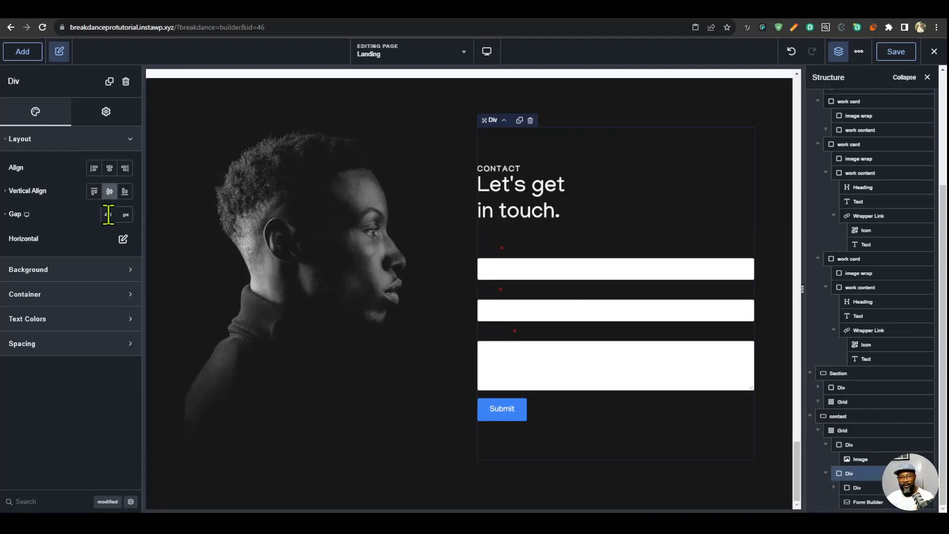
- Set the gap of the Div around the Contact text and heading to 8 px and save the page
left_click(558, 185)
left_click(79, 139)
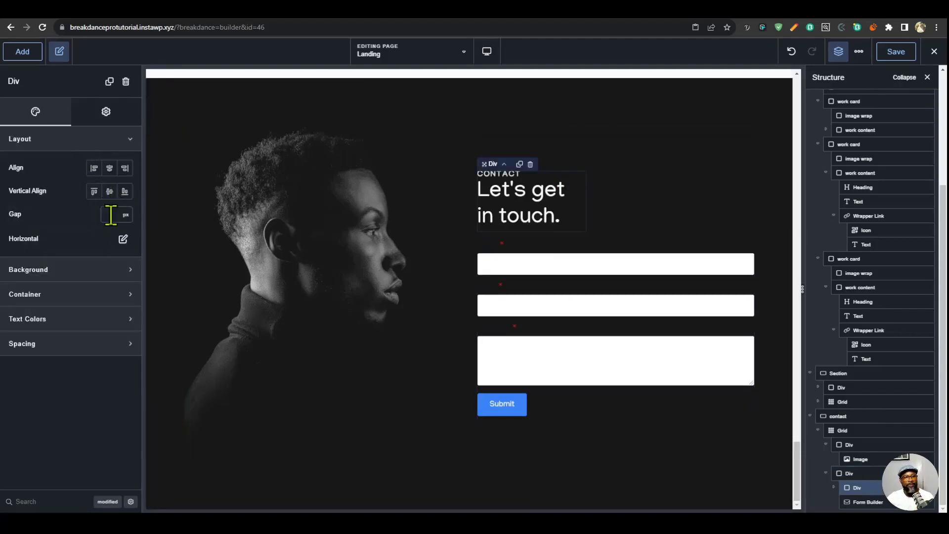
type("8")
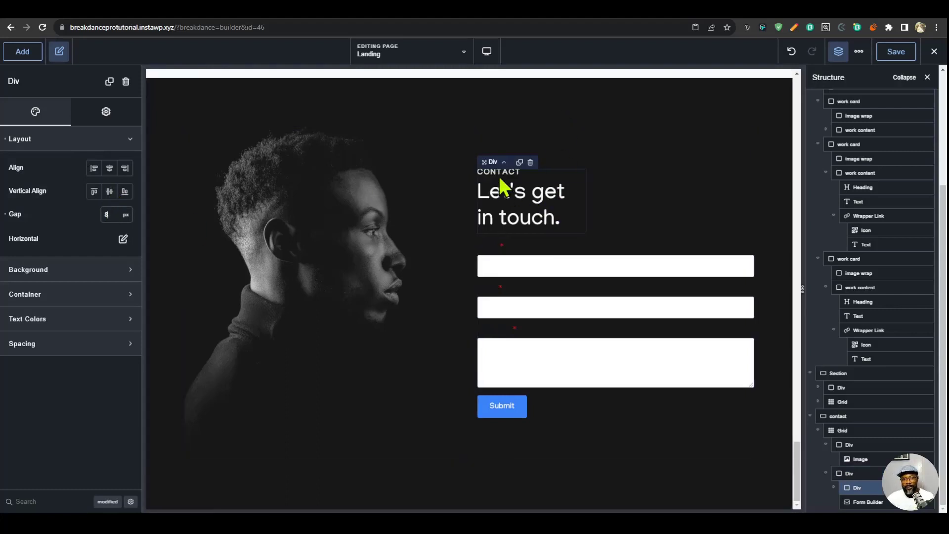
key("ctrl+s")
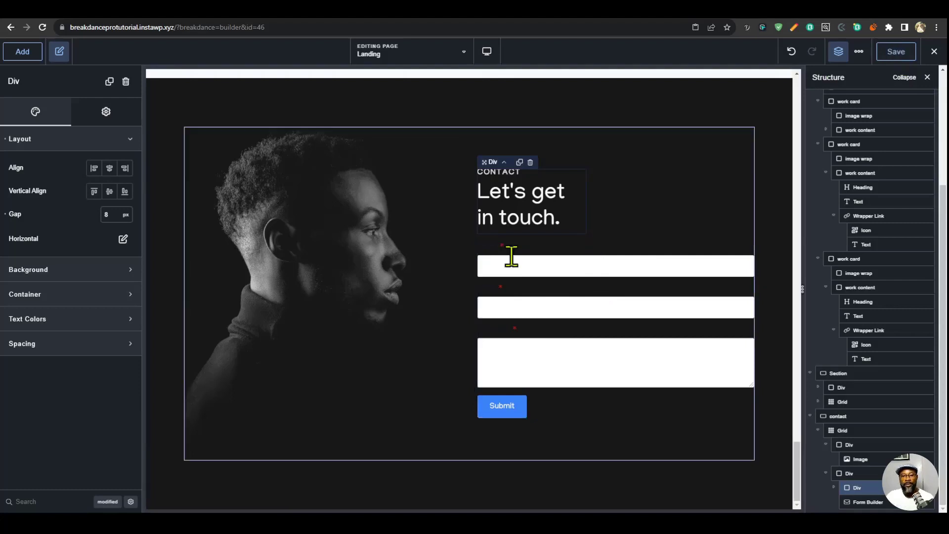
- Examine the contact form styling on the finished portfolio site, and open the builder's Global Settings and the Form Builder's design settings
left_click(712, 11)
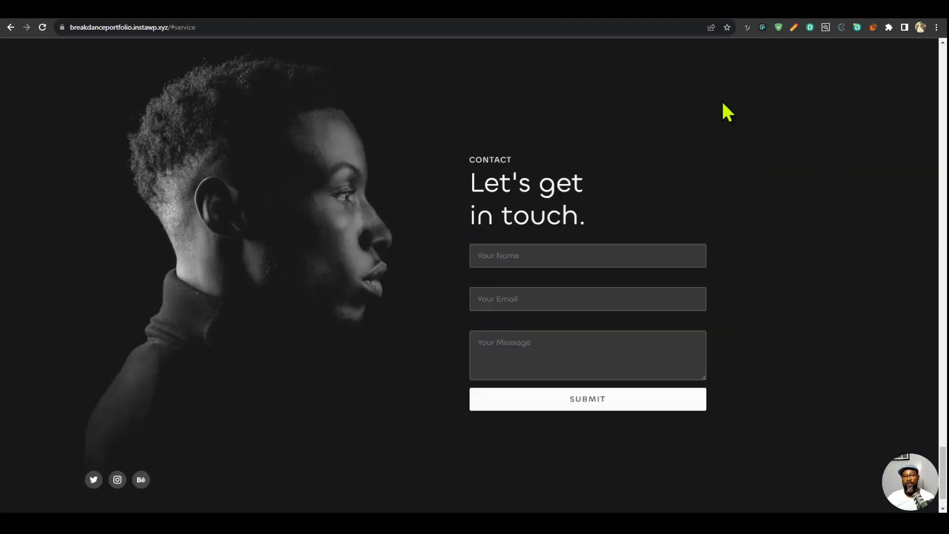
scroll(692, 188, "down", 1)
left_click(859, 51)
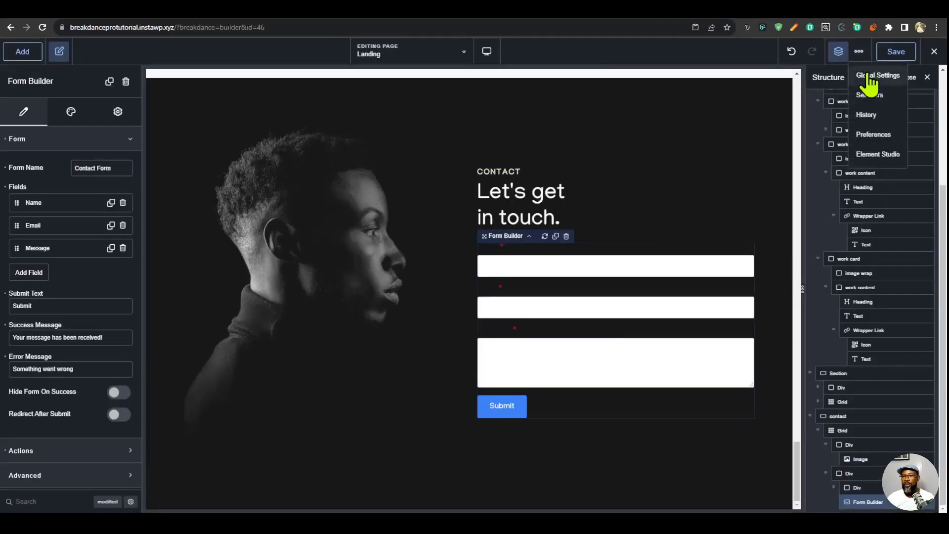
left_click(865, 75)
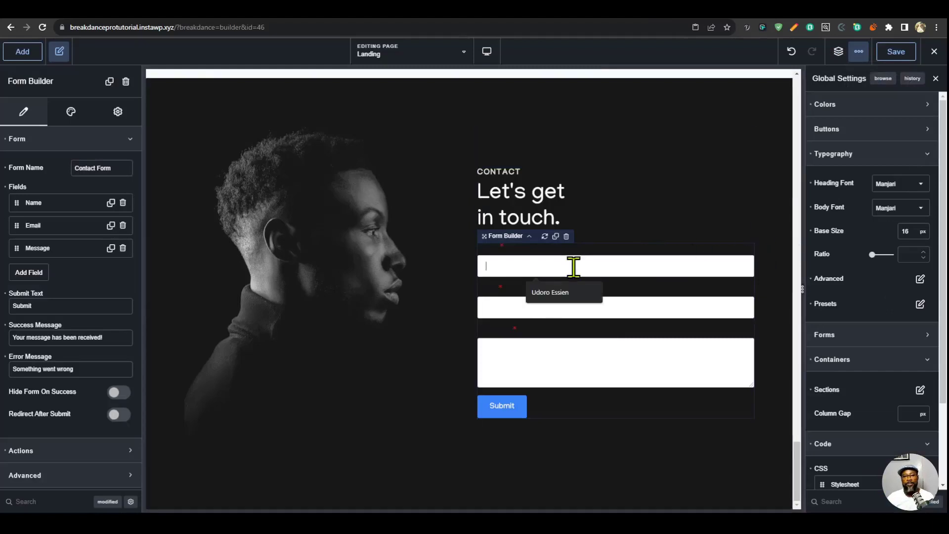
left_click(71, 112)
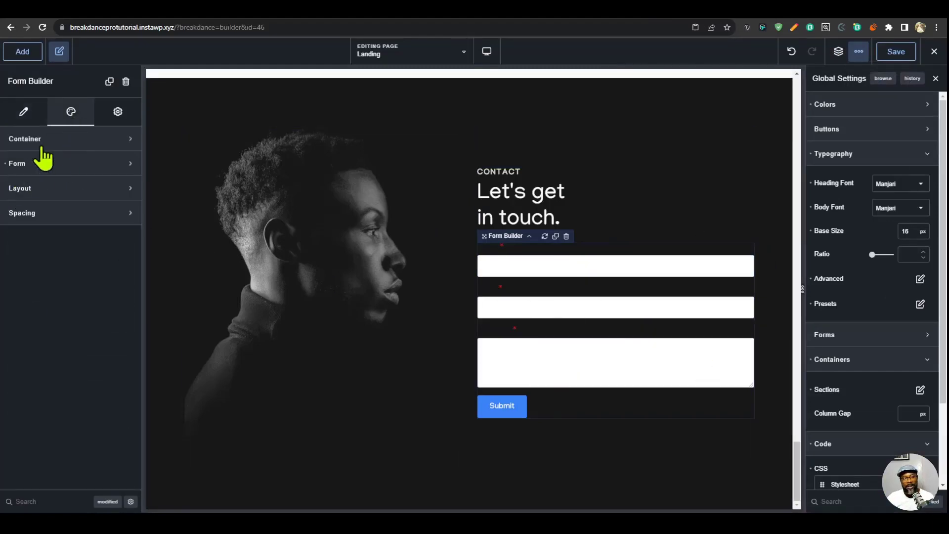
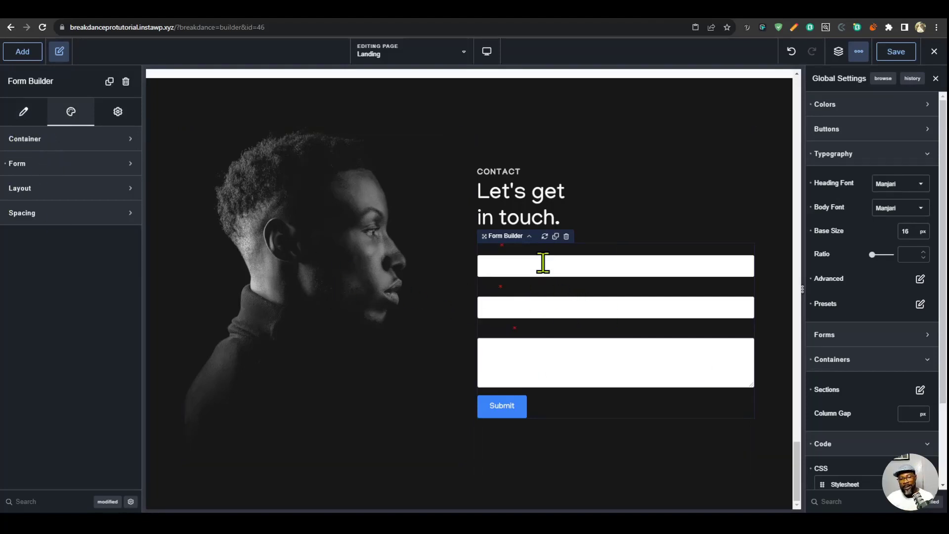
- Duplicate the contact form and move the copy into the contact grid's first column, above the portrait image
left_click(555, 237)
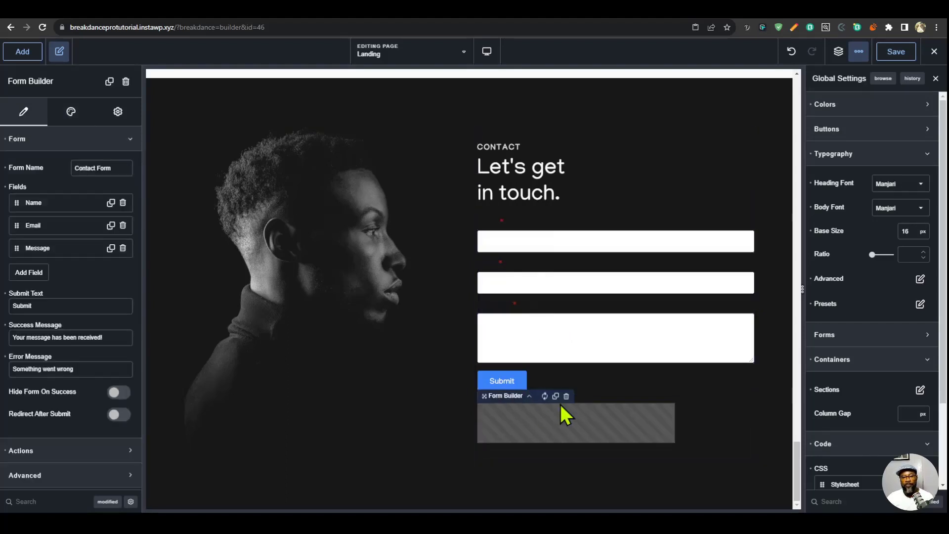
left_click_drag(502, 377, 310, 165)
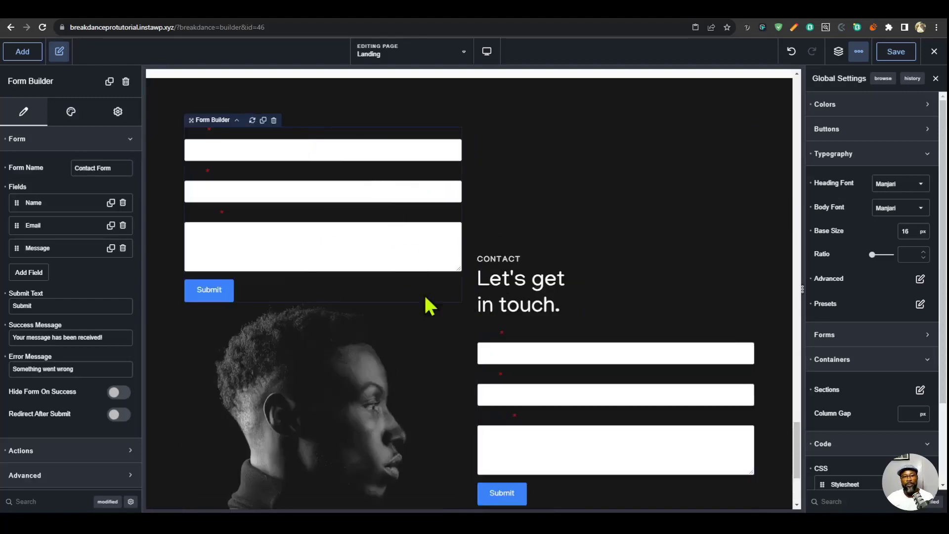
- Set the global form fields' background colour to dark grey #3A3A3A
left_click(863, 152)
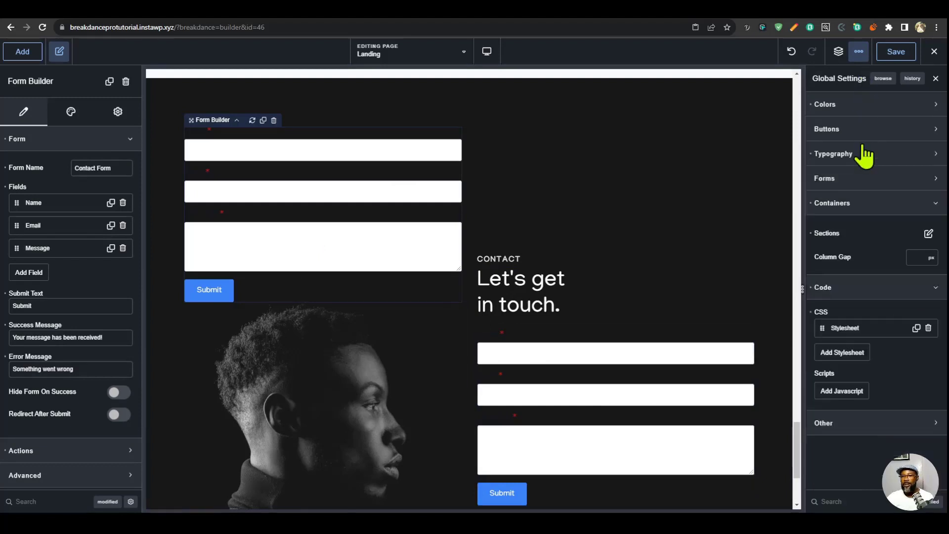
left_click(858, 188)
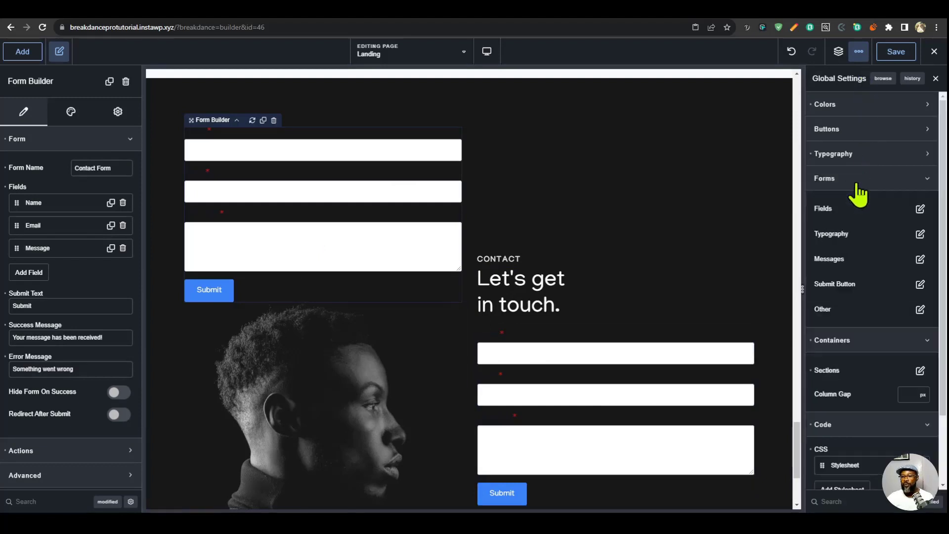
left_click(921, 210)
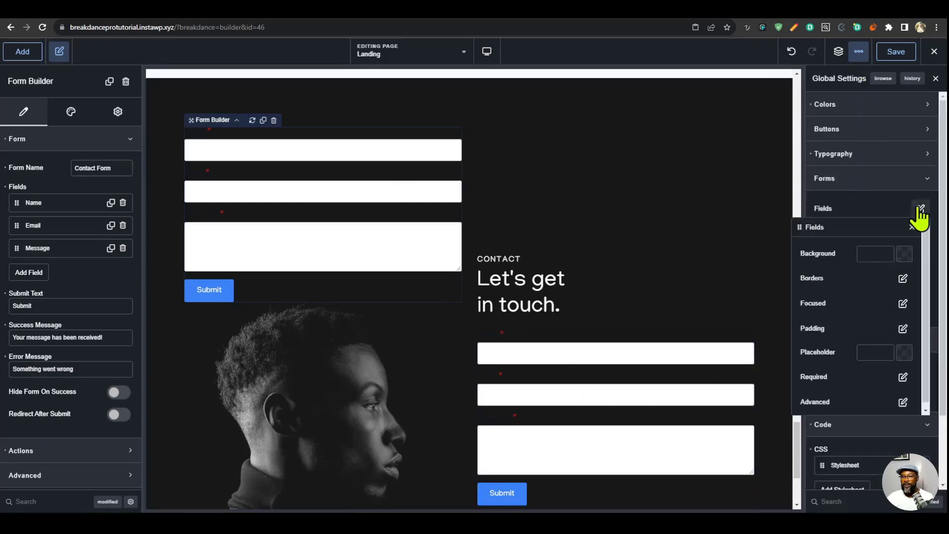
left_click(904, 255)
left_click(848, 415)
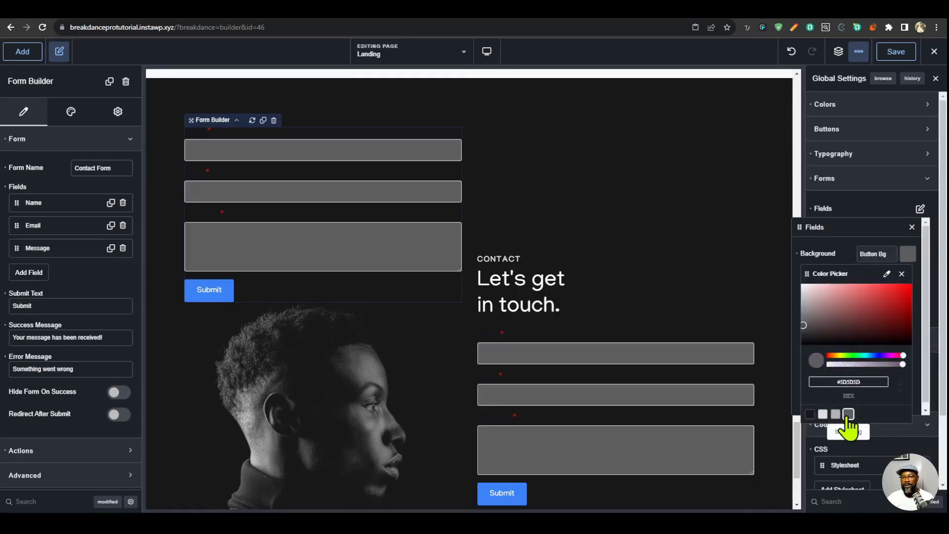
left_click(798, 335)
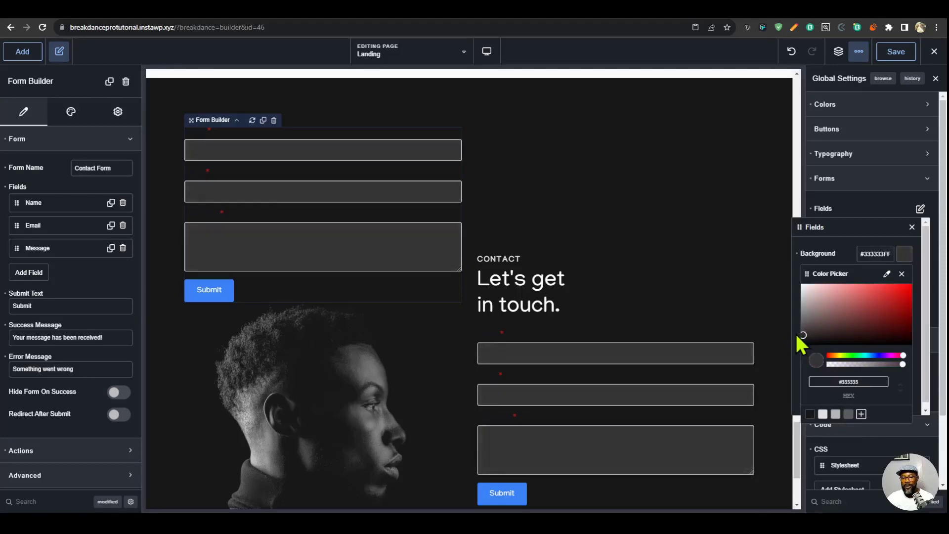
left_click(912, 227)
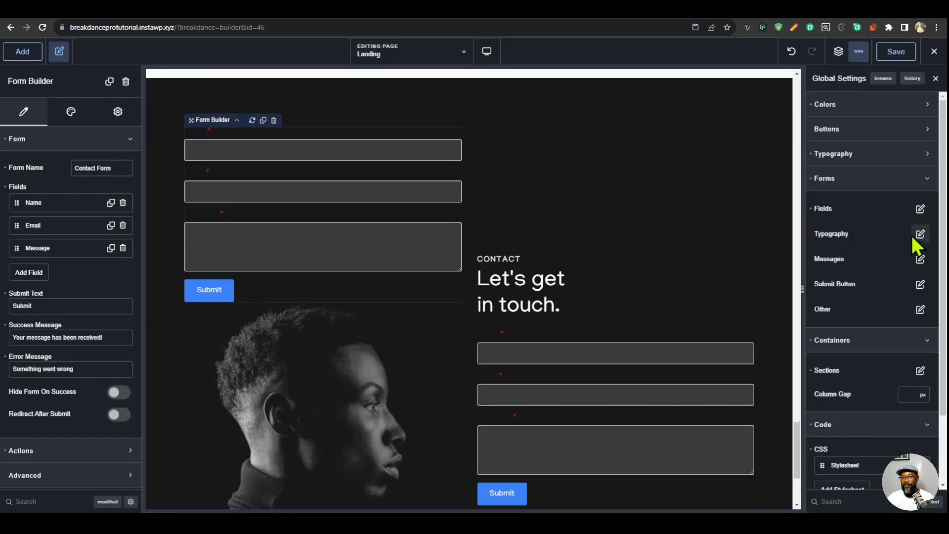
- Set the global form fields' border colour to the Button Bg palette colour on all sides
left_click(920, 209)
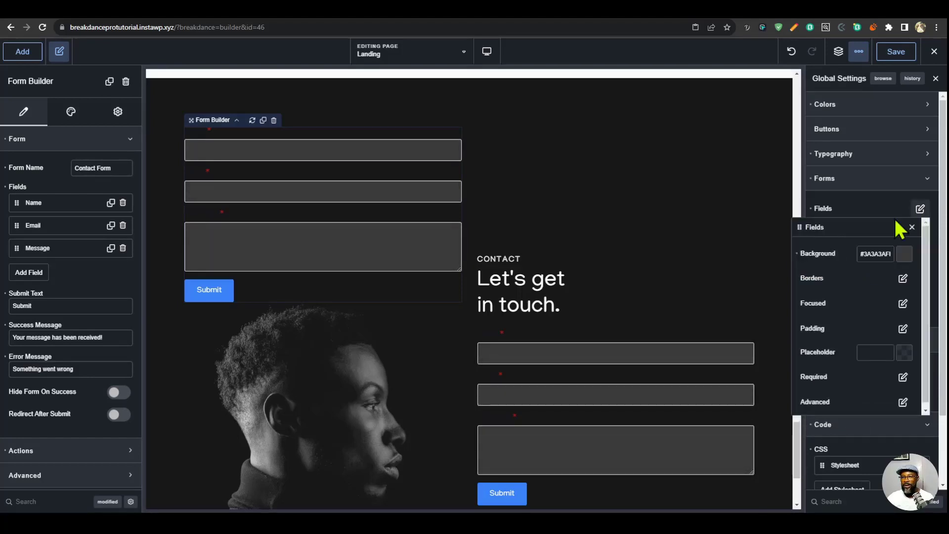
left_click(903, 280)
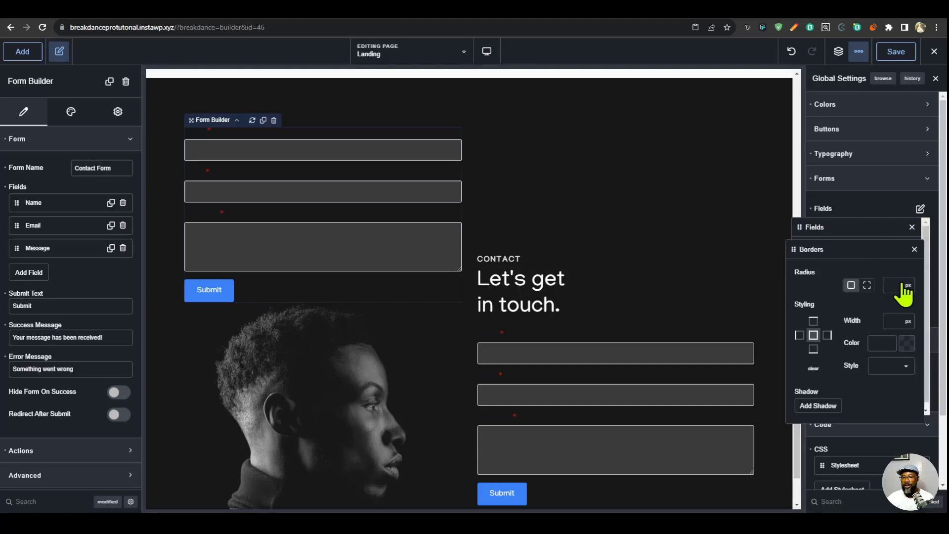
left_click(905, 347)
left_click(850, 504)
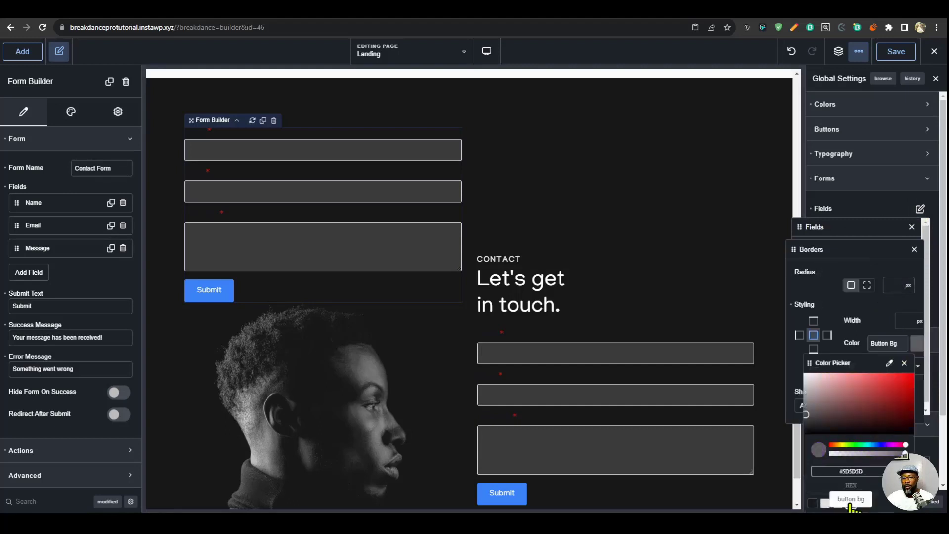
left_click(900, 321)
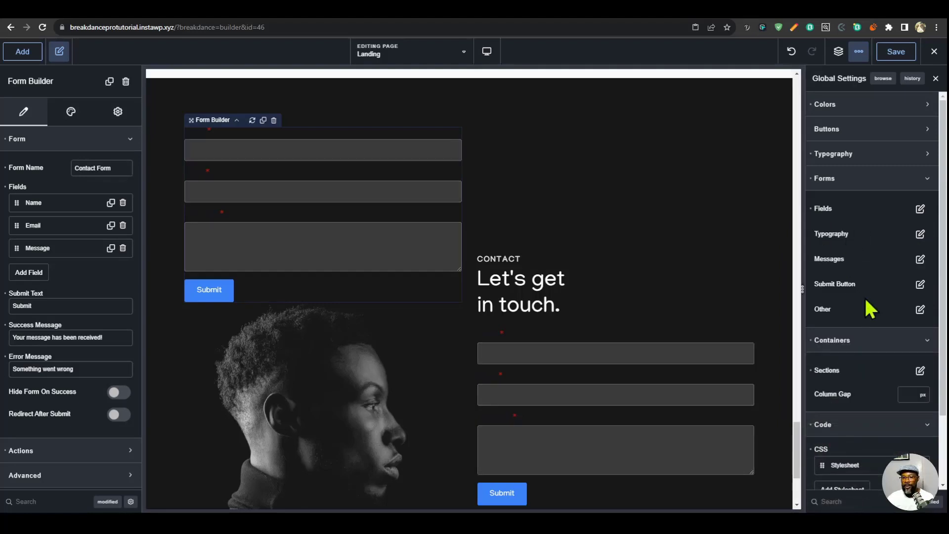
- Make the global form submit button full width and give it the off white palette colour as background
scroll(574, 447, "down", 3)
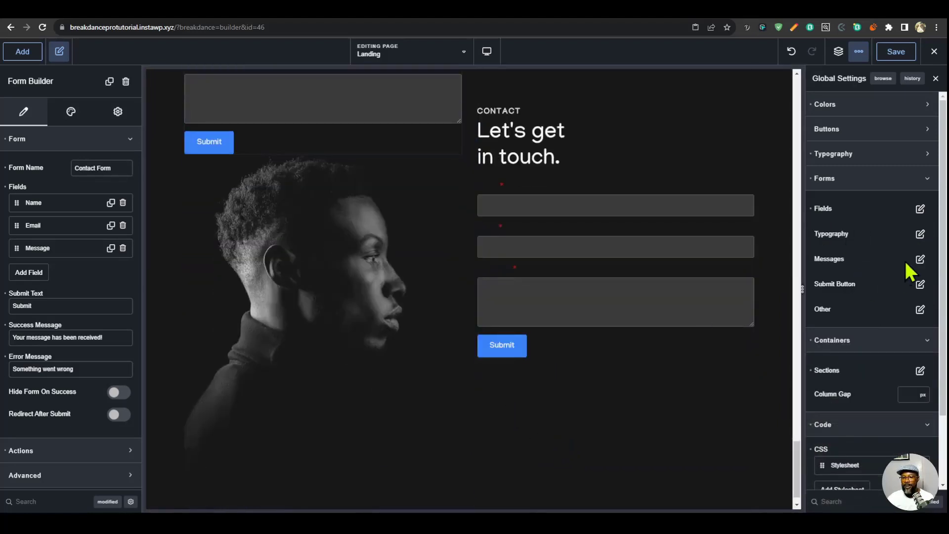
left_click(920, 285)
left_click(899, 337)
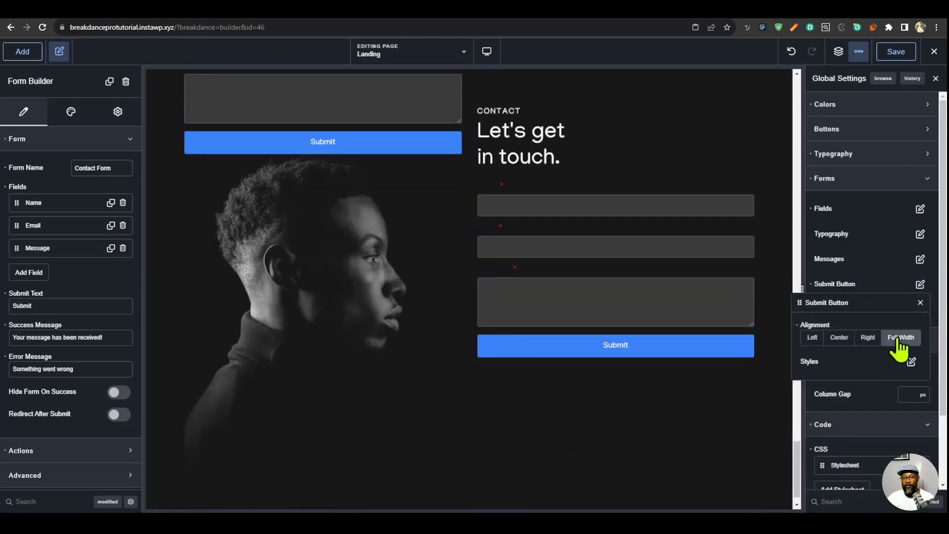
left_click(912, 362)
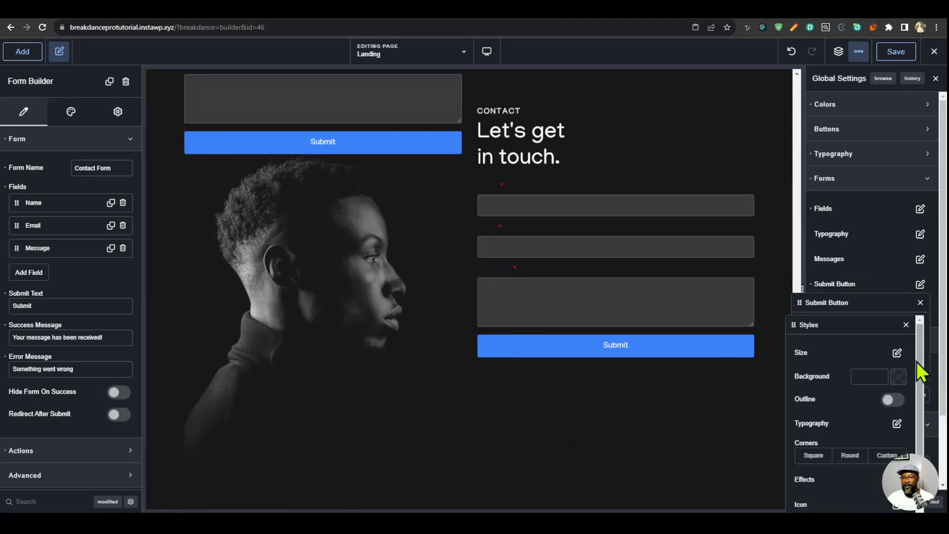
left_click(892, 375)
left_click(817, 498)
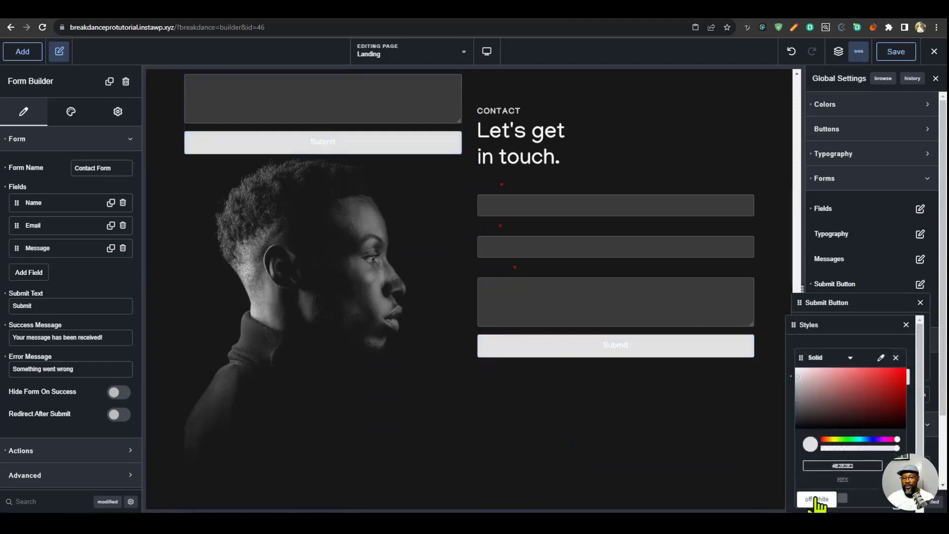
left_click(906, 325)
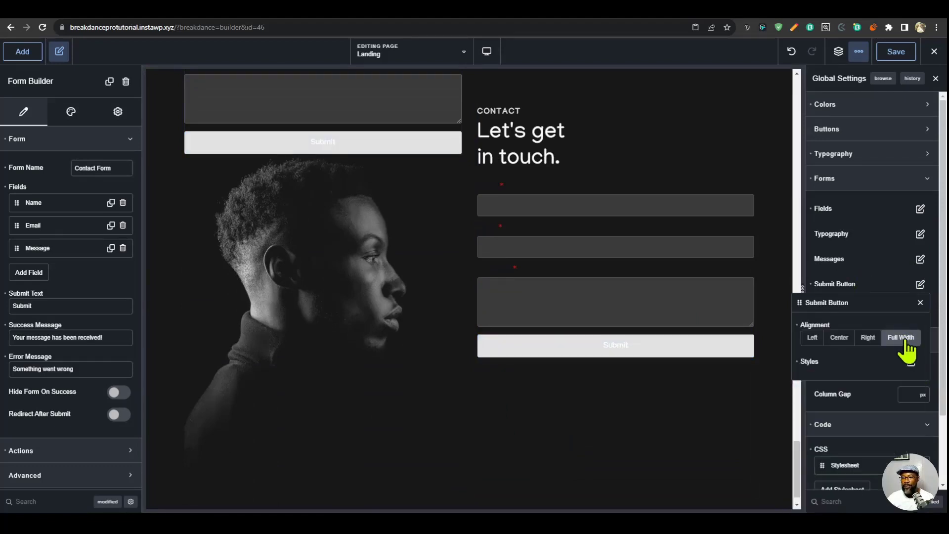
- Set the global submit button's text colour to Faded Black and its text transform to uppercase
left_click(908, 368)
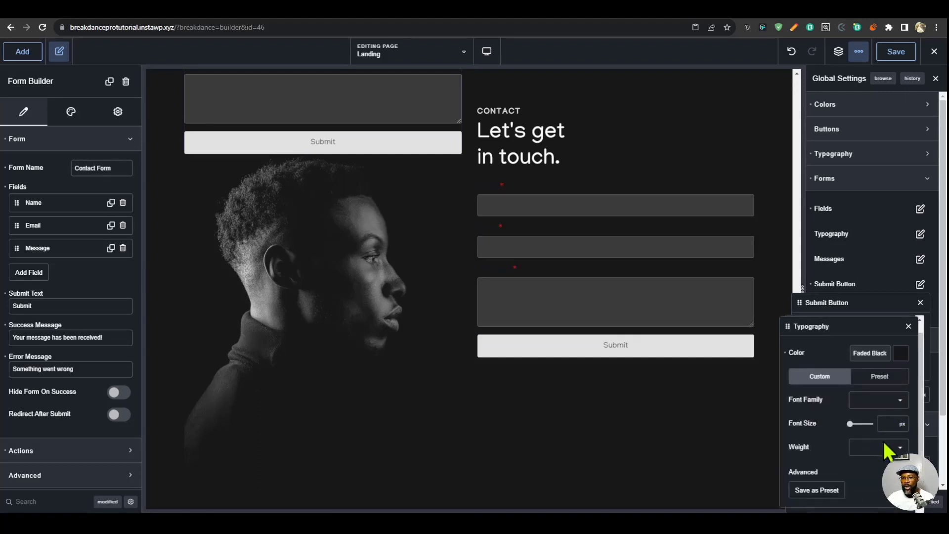
left_click(900, 472)
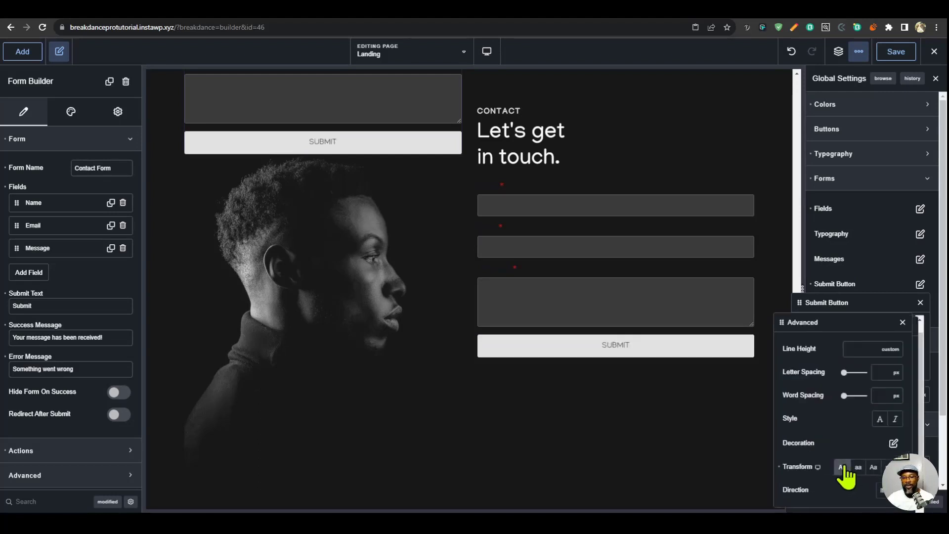
- Set the global form fields' placeholder colour to the Light Gray palette colour
left_click(920, 208)
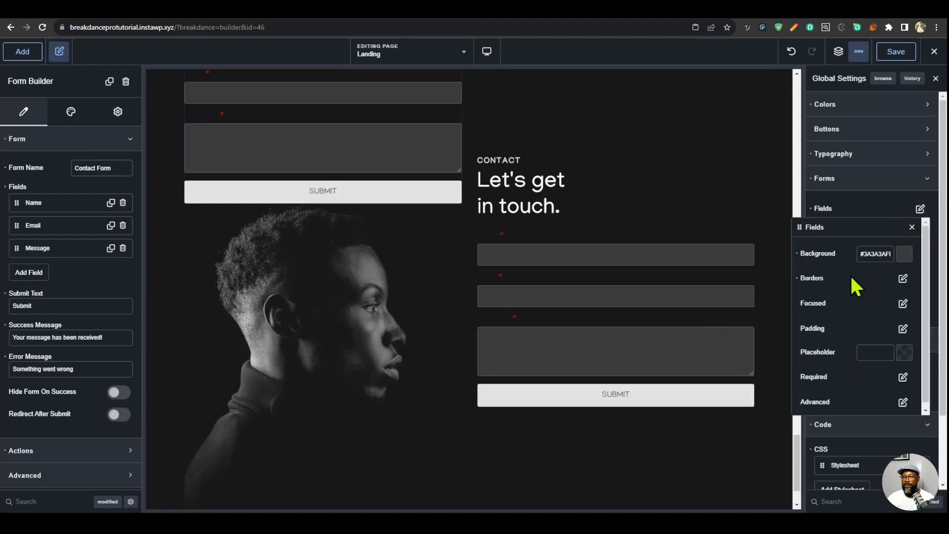
left_click(905, 348)
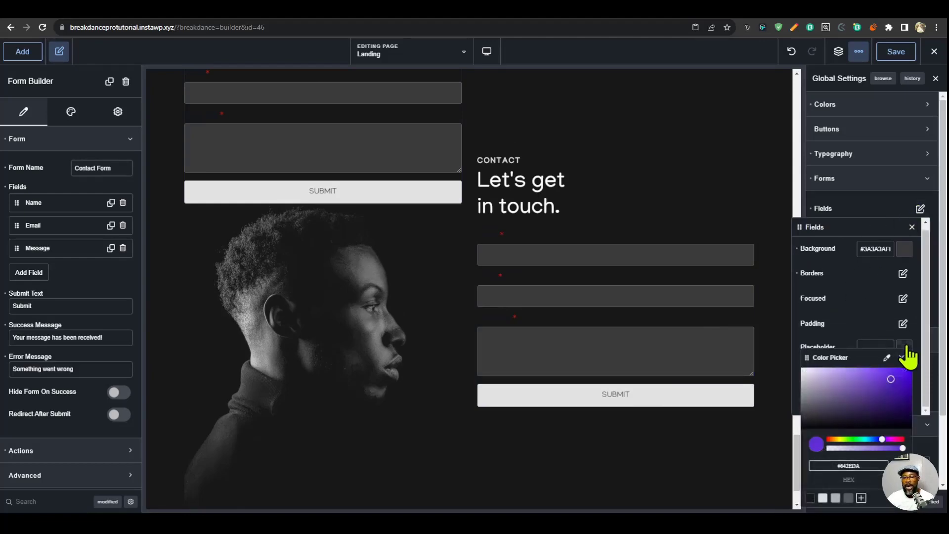
left_click(836, 498)
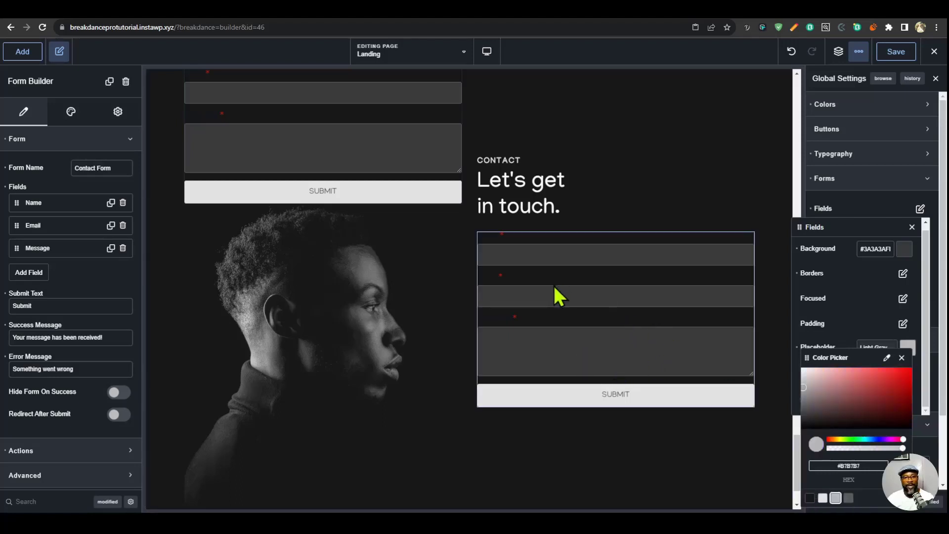
- Give the Name field of the contact form below the heading the placeholder "Your Name"
left_click(600, 245)
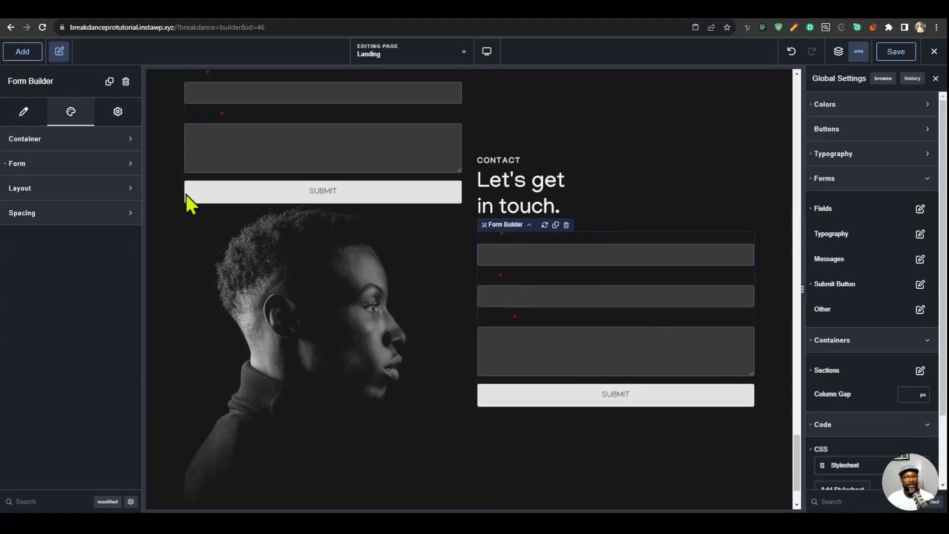
left_click(25, 118)
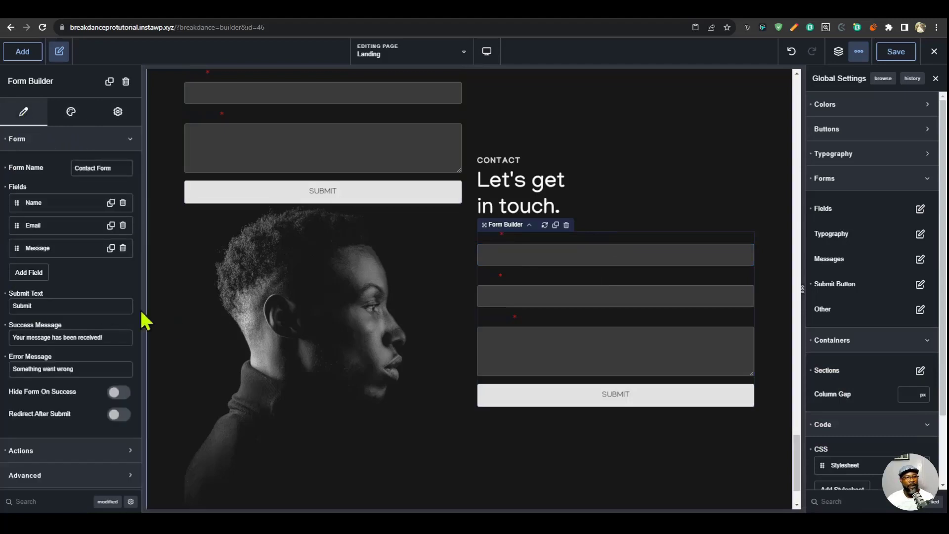
left_click(79, 205)
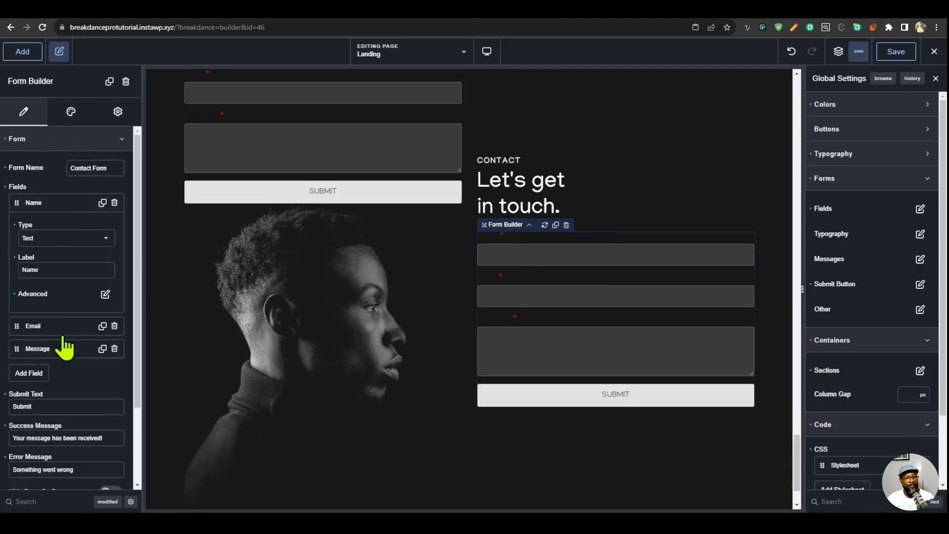
left_click(105, 295)
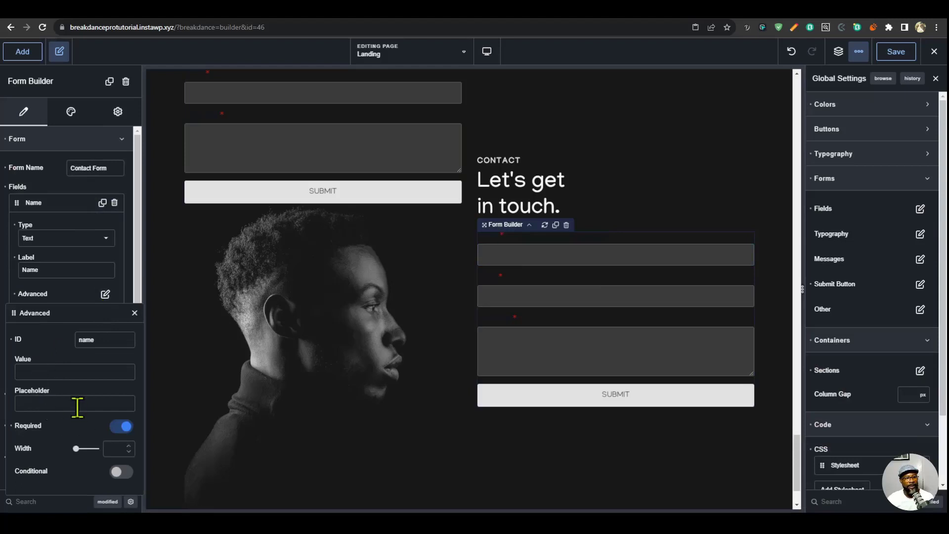
type("Your Name")
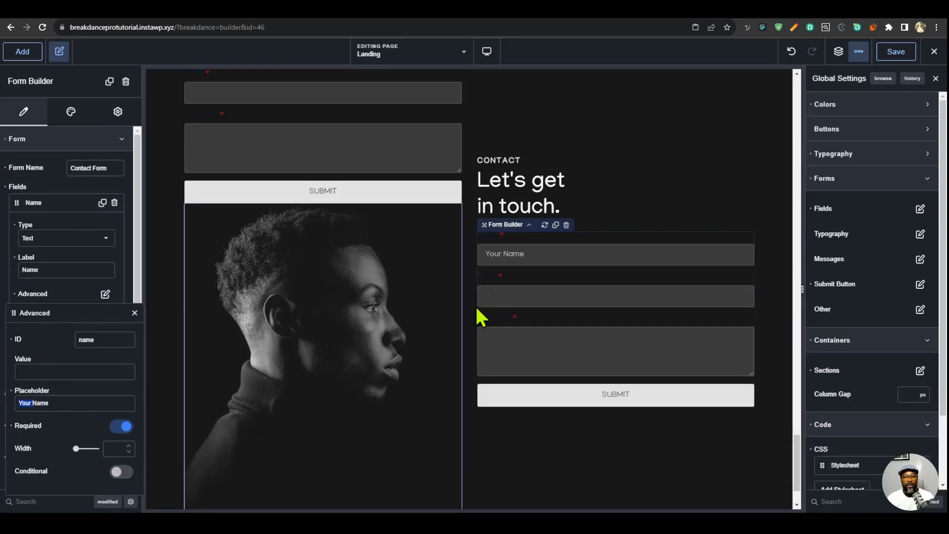
left_click(63, 294)
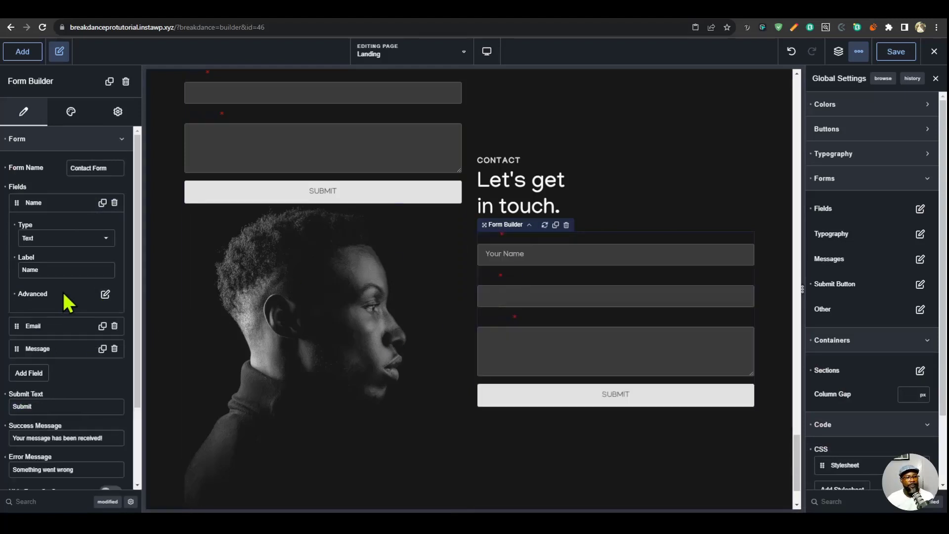
- Give the same form's Email field the placeholder "Your Email"
left_click(55, 325)
left_click(105, 317)
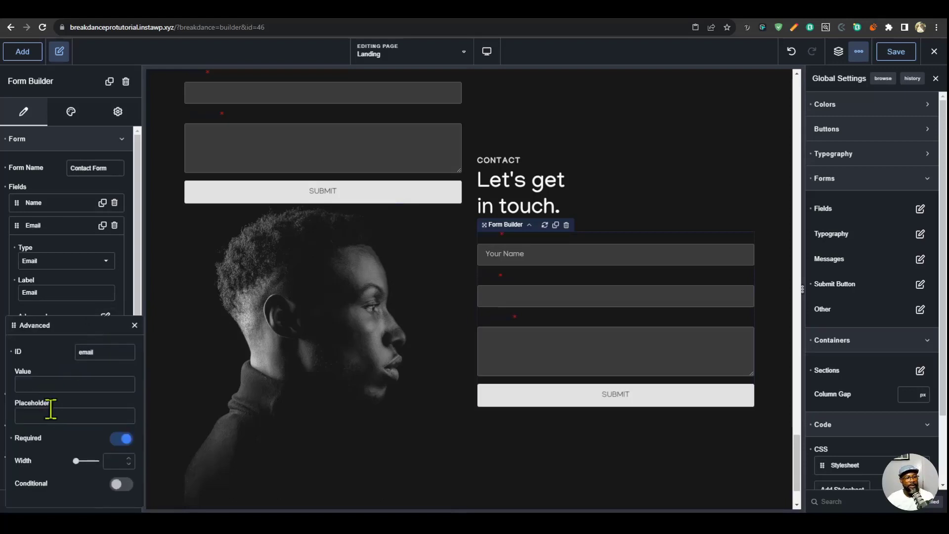
type("Your")
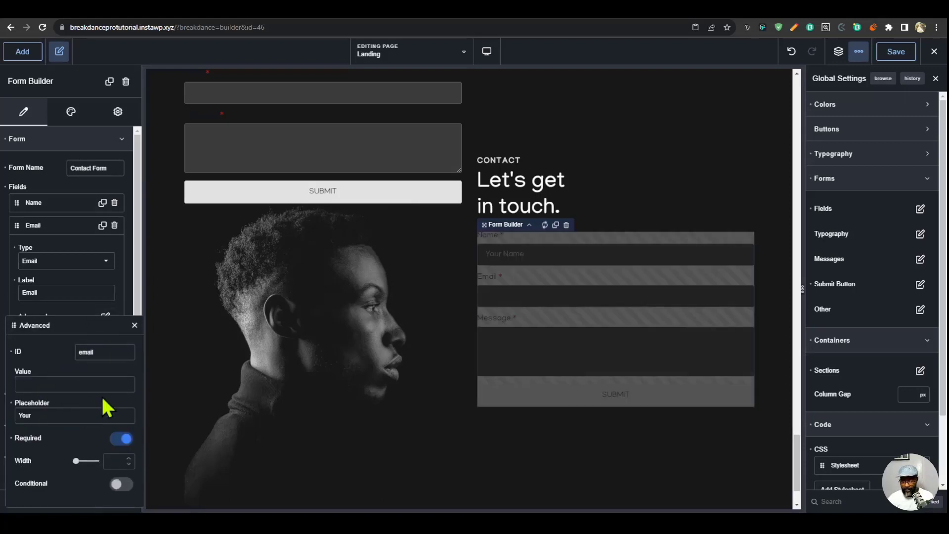
type(" Email")
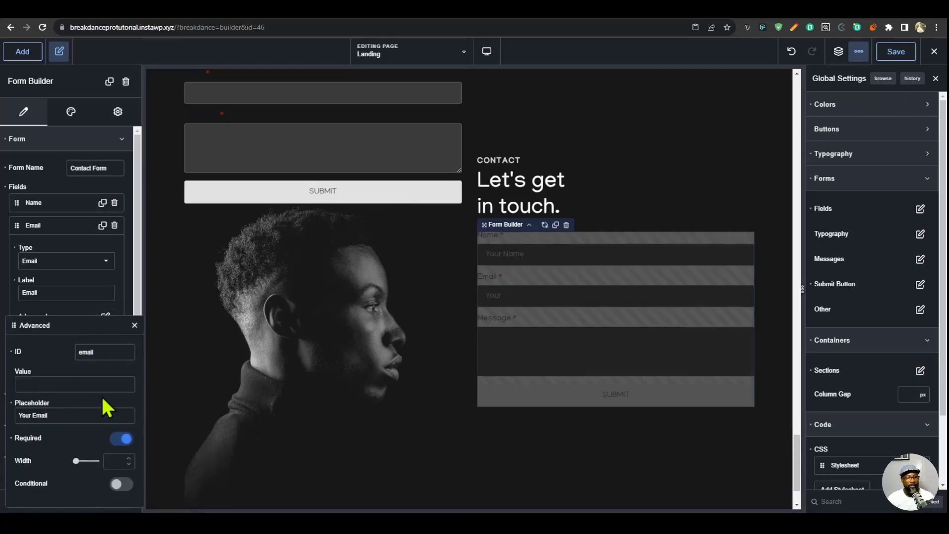
left_click(55, 227)
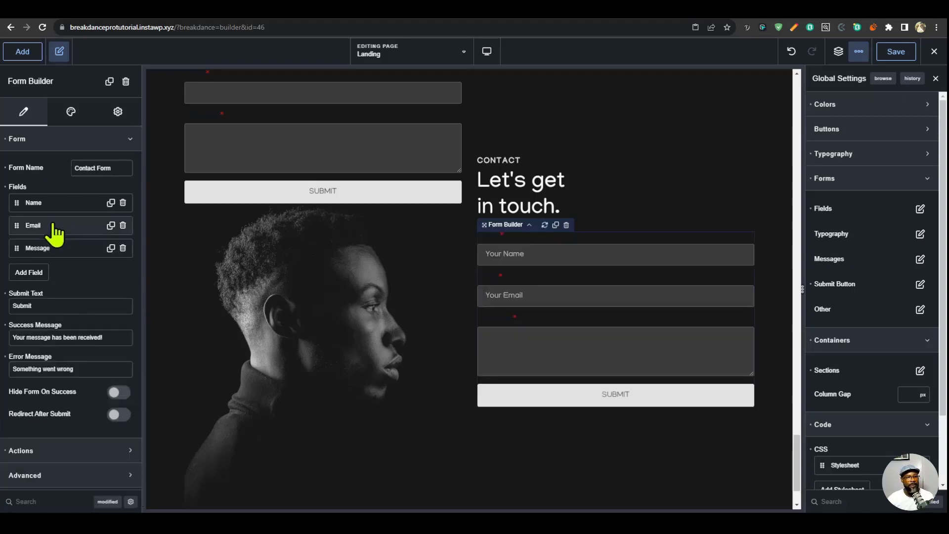
- Give the same form's Message field the placeholder "Your Message"
left_click(59, 248)
left_click(105, 363)
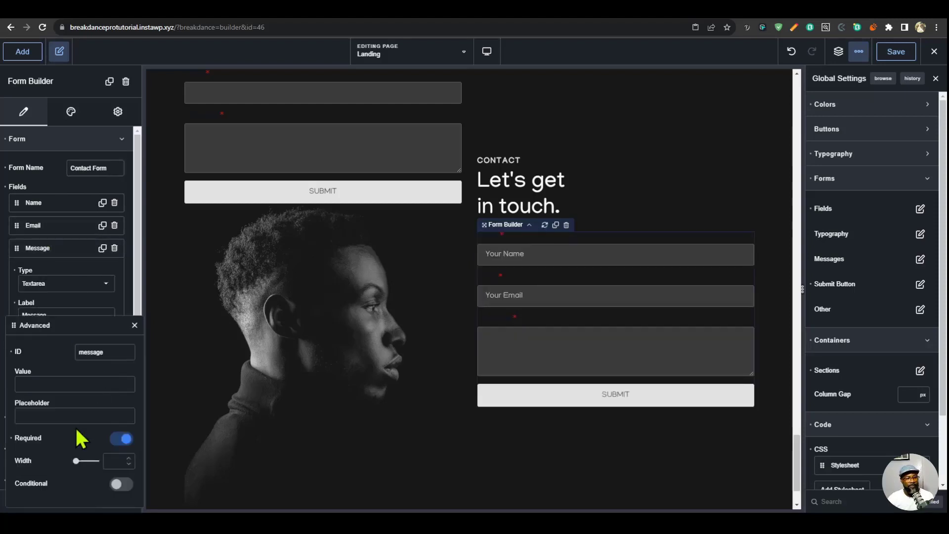
type("Your Me")
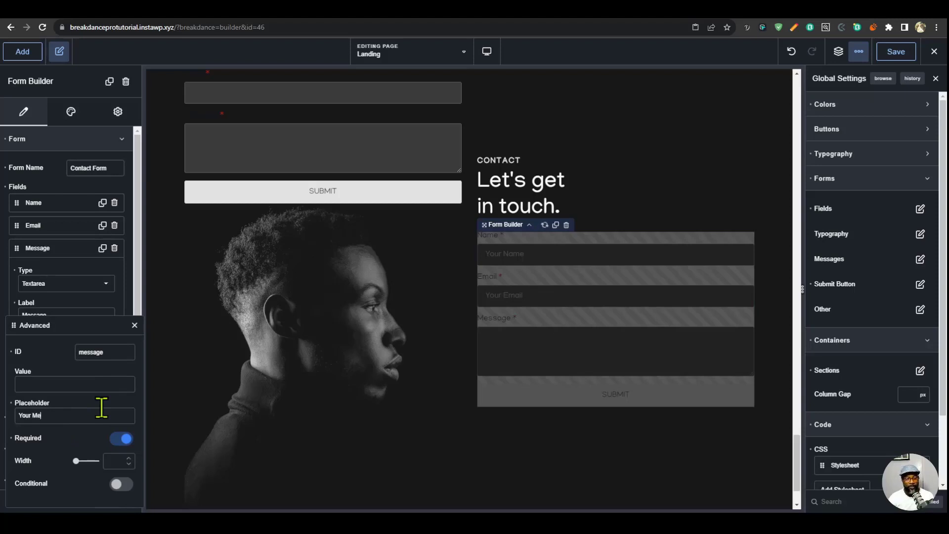
type("ssage")
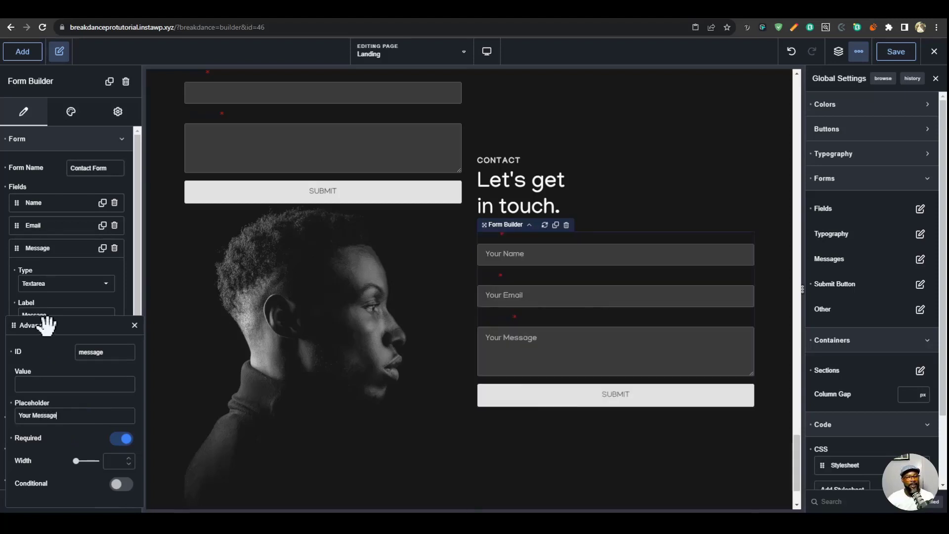
- Set the size of the required marker in the global form field settings to 0 px
left_click(134, 325)
left_click(61, 252)
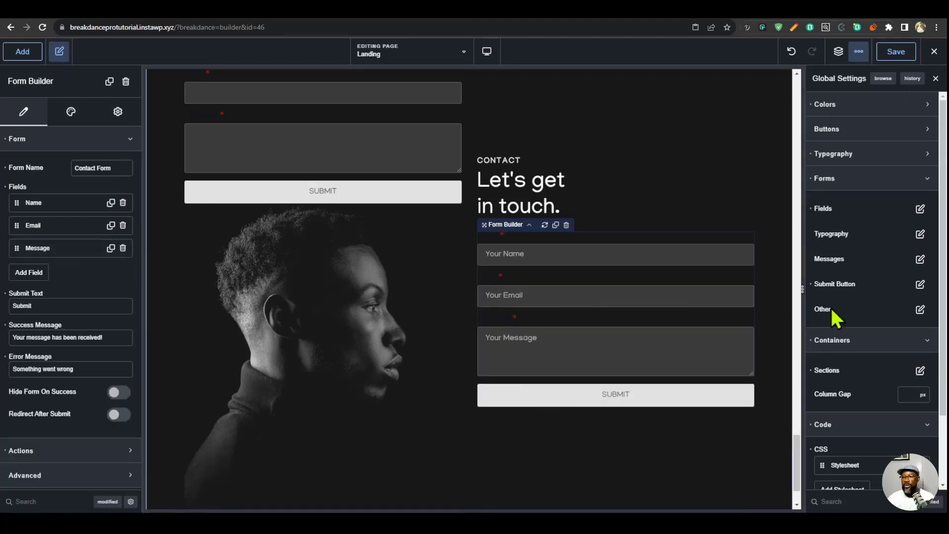
left_click(920, 208)
left_click(903, 371)
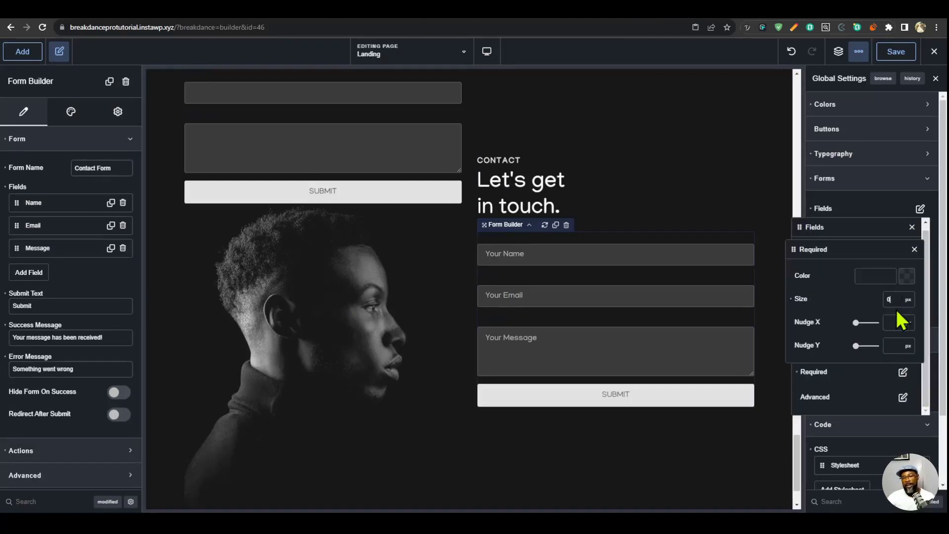
left_click(893, 303)
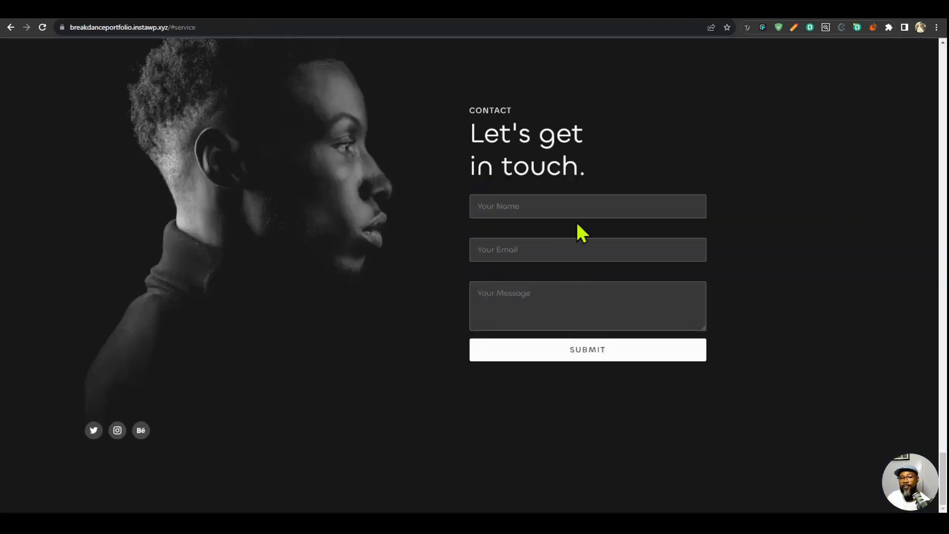
- Try submitting the finished portfolio site's contact form with its fields empty to examine how required fields behave
left_click(577, 208)
left_click(562, 370)
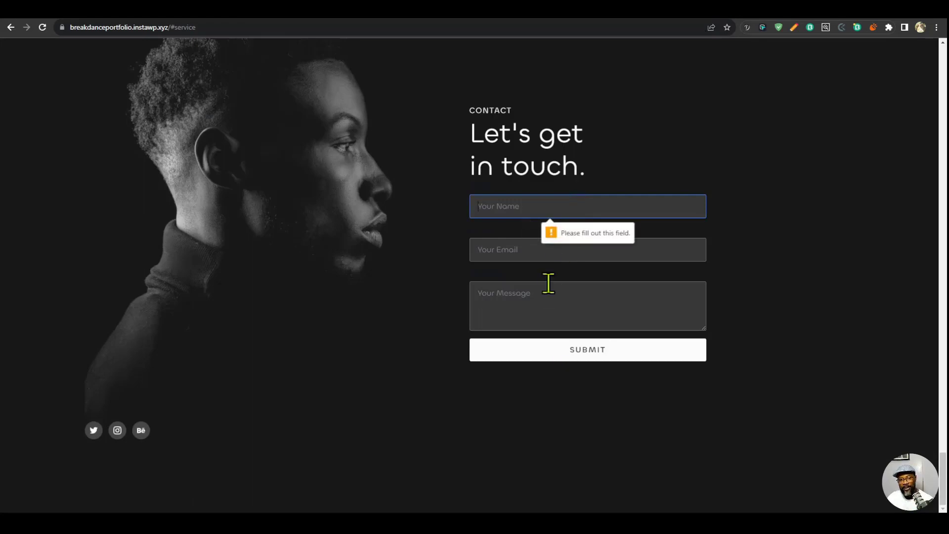
left_click(576, 254)
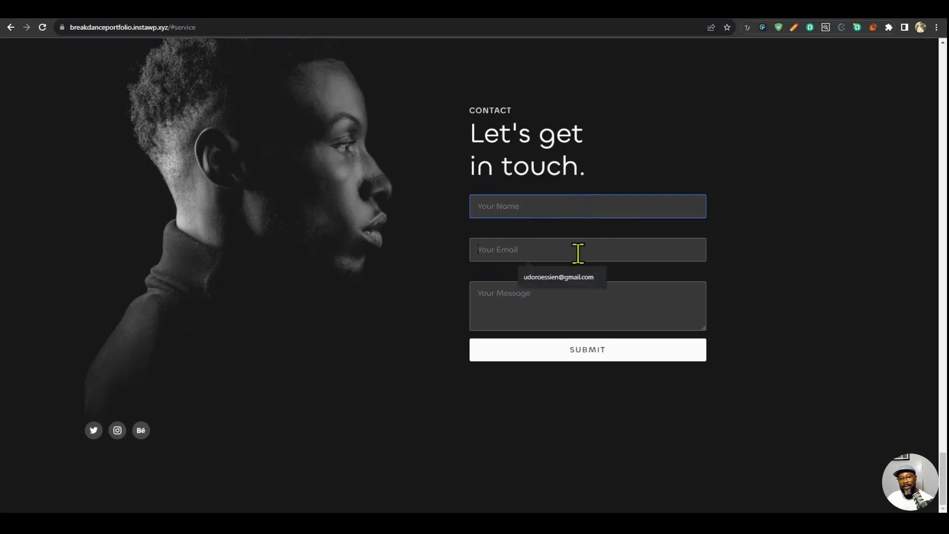
left_click(559, 357)
left_click(509, 250)
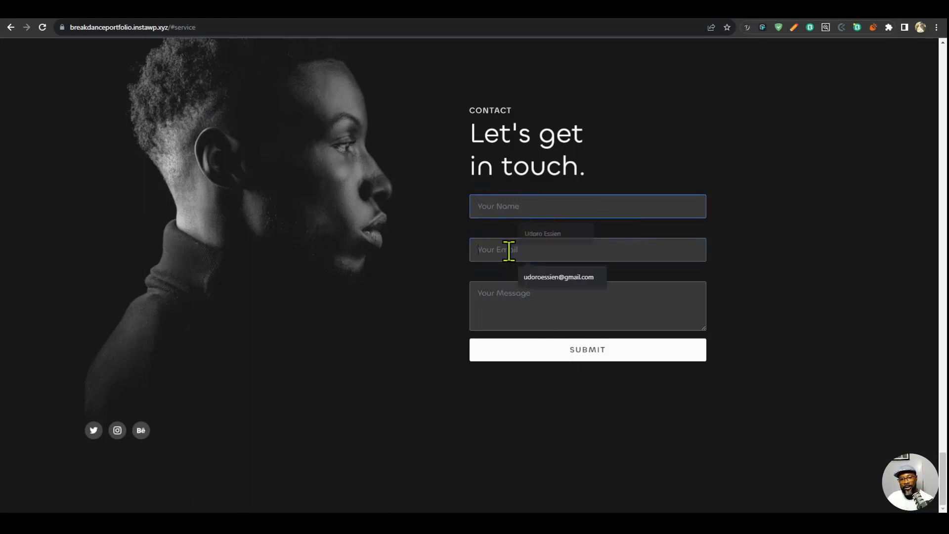
left_click(560, 354)
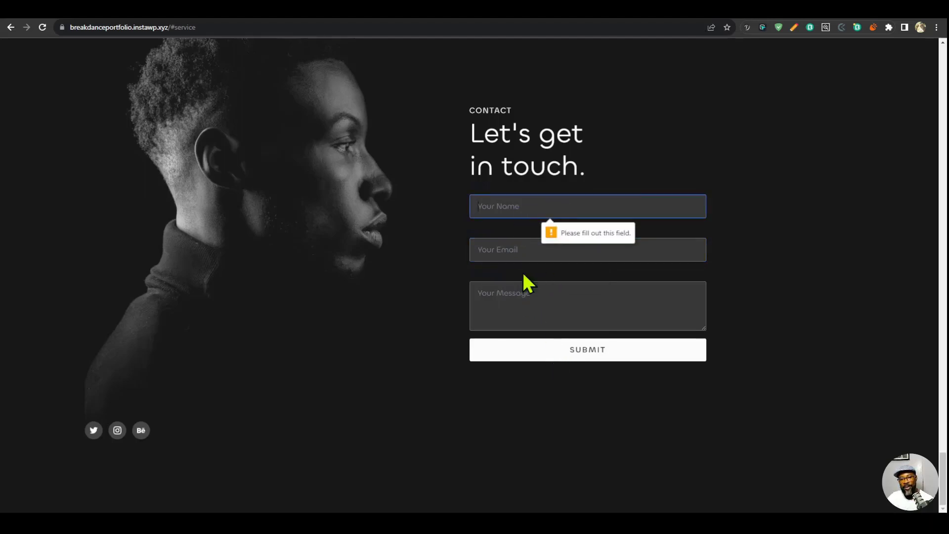
left_click(488, 247)
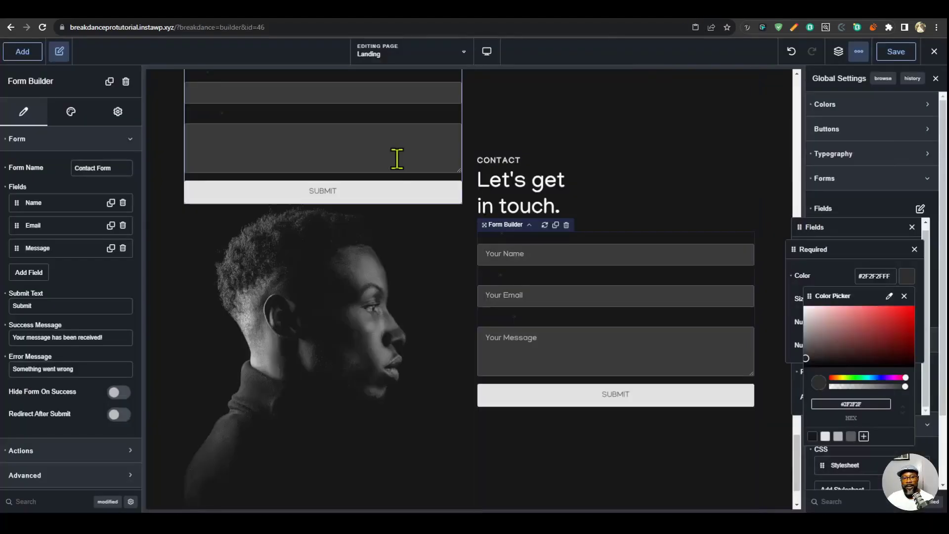
- Delete the extra contact form above the portrait image in the Landing page's contact section
left_click(395, 156)
scroll(415, 205, "up", 4)
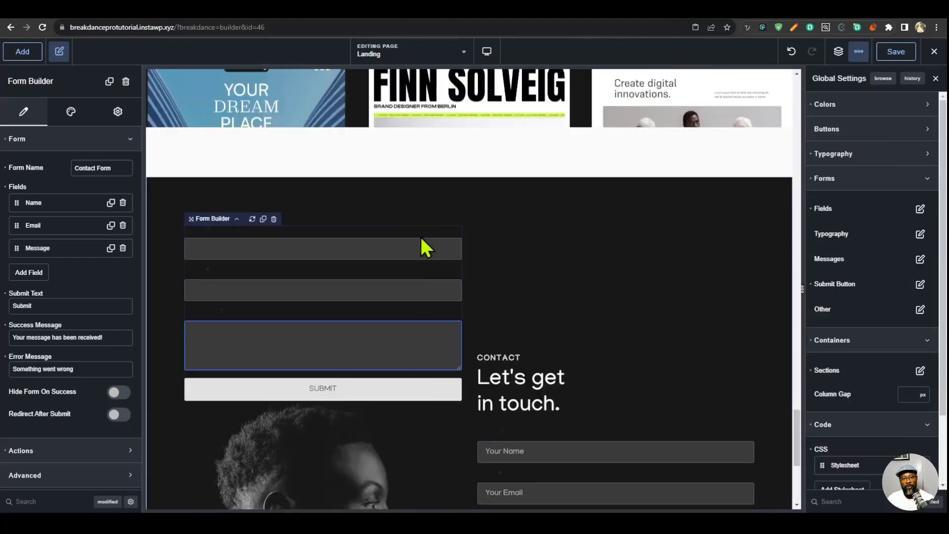
left_click(274, 219)
- Set the font size of the labels in the global form typography to 0 px and save the page
left_click(536, 363)
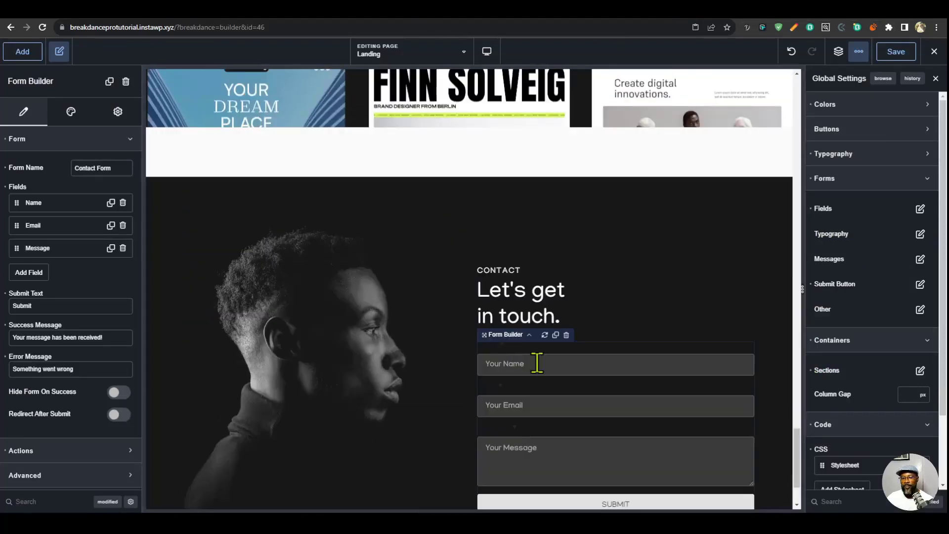
left_click(919, 233)
left_click(911, 281)
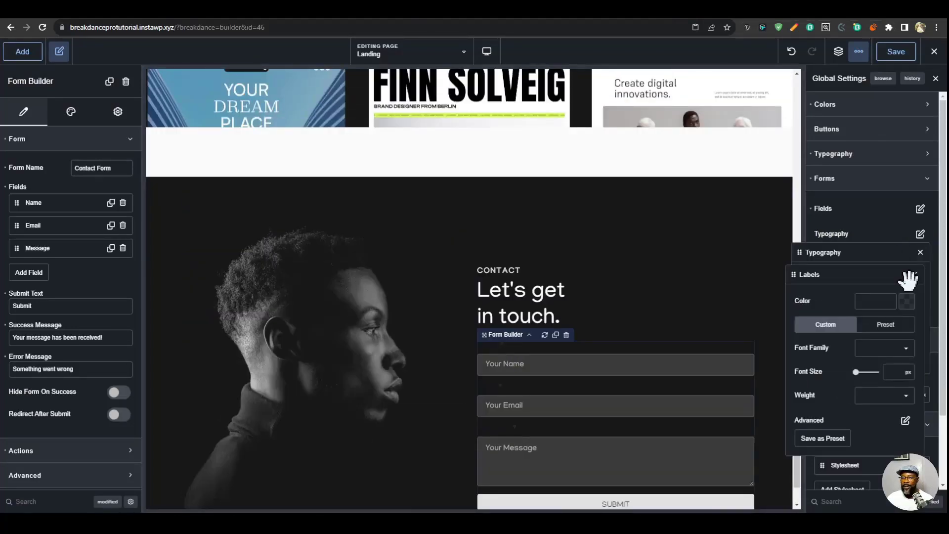
type("0")
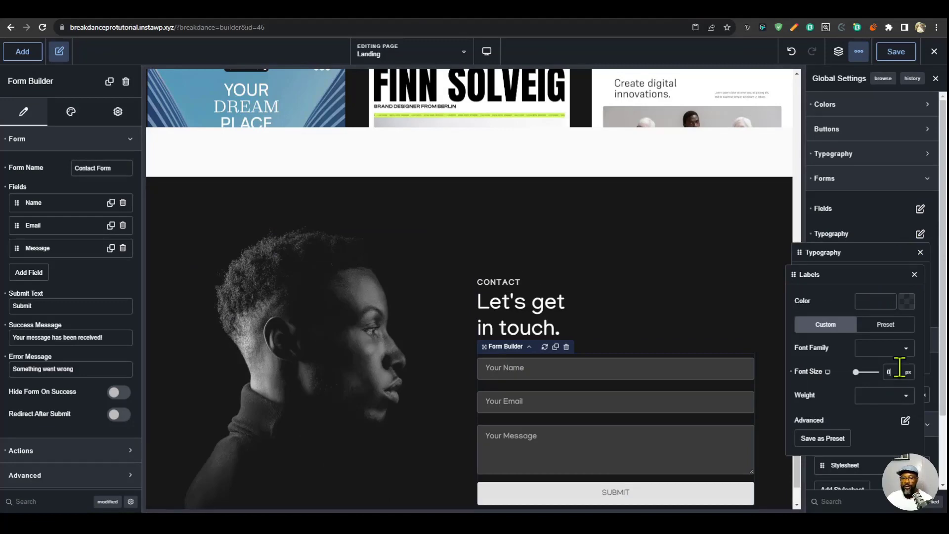
scroll(561, 395, "down", 2)
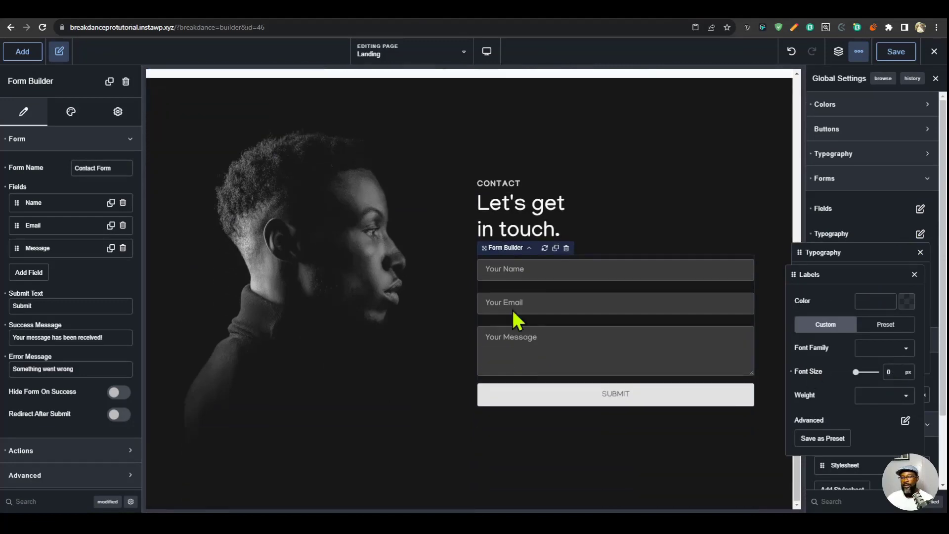
left_click(576, 326)
left_click(906, 52)
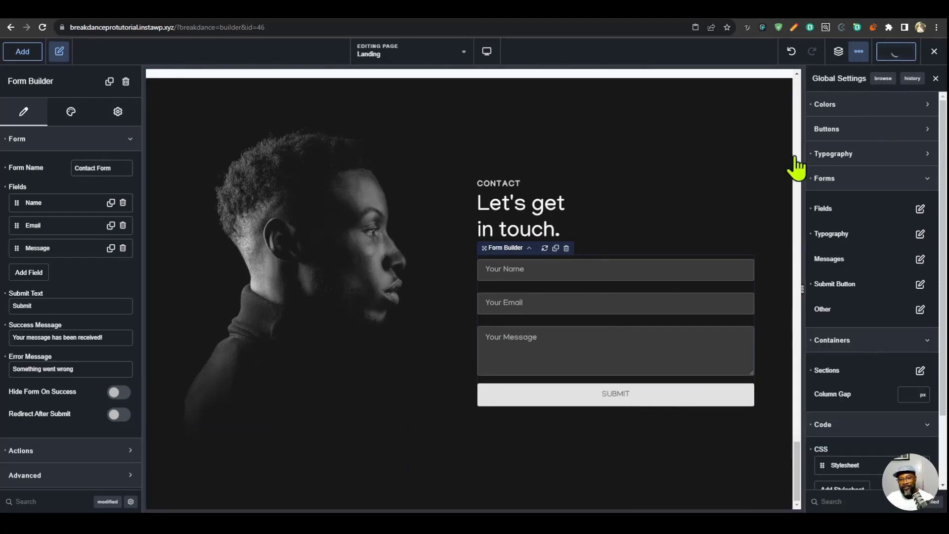
- Switch the page preview to the Tablet Portrait breakpoint and bring the contact section into view
mouse_move(491, 55)
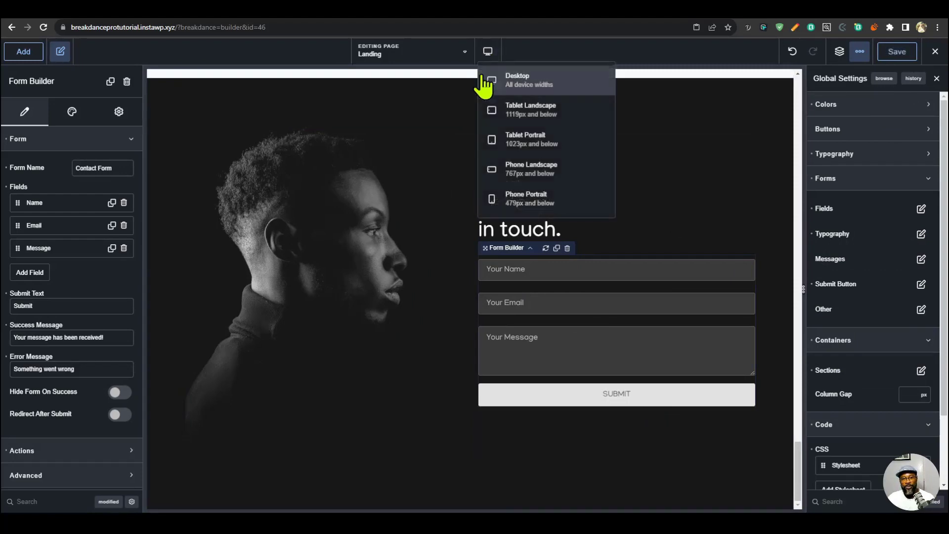
left_click(531, 110)
left_click(520, 141)
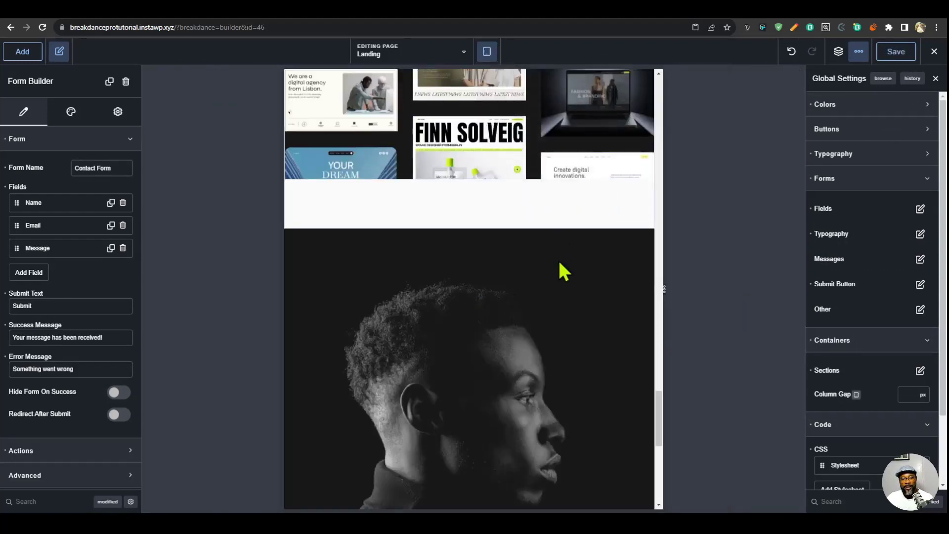
scroll(549, 286, "down", 7)
- Set the container width of the contact section's grid to 480 px for the Tablet Portrait breakpoint
left_click(852, 431)
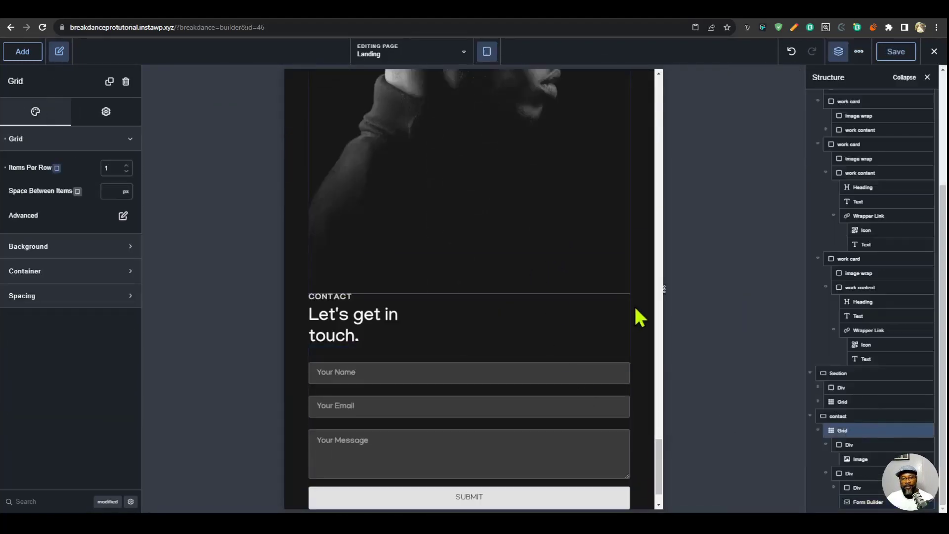
scroll(593, 373, "up", 2)
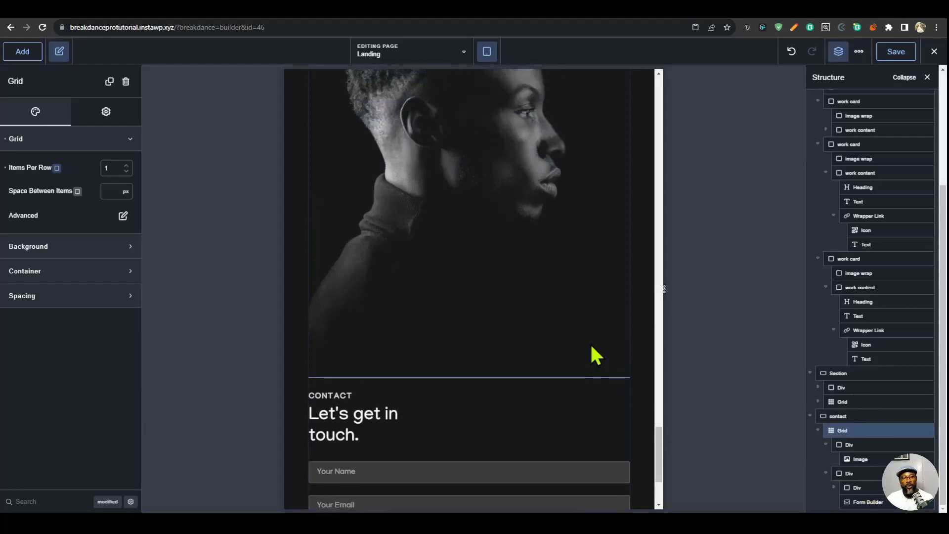
scroll(597, 356, "up", 1)
left_click(108, 502)
left_click(107, 502)
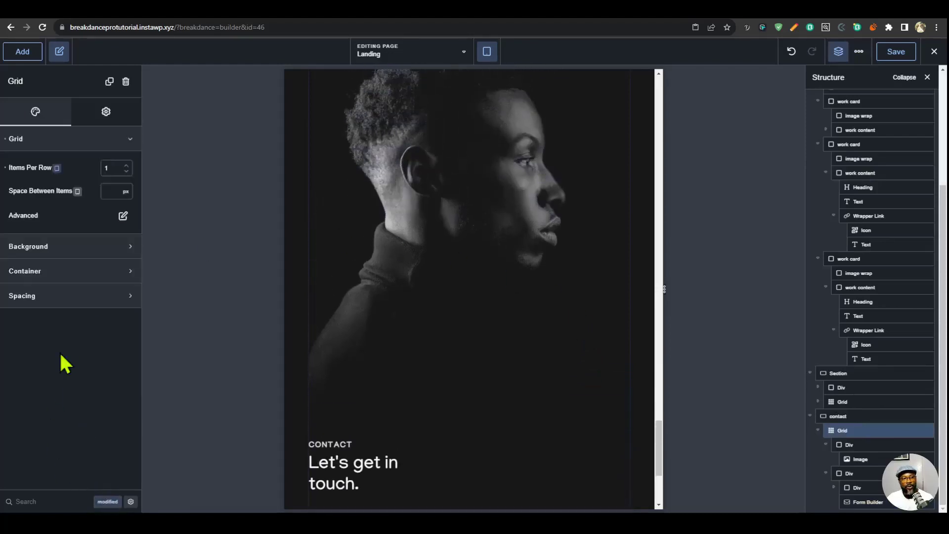
left_click(75, 149)
left_click(63, 188)
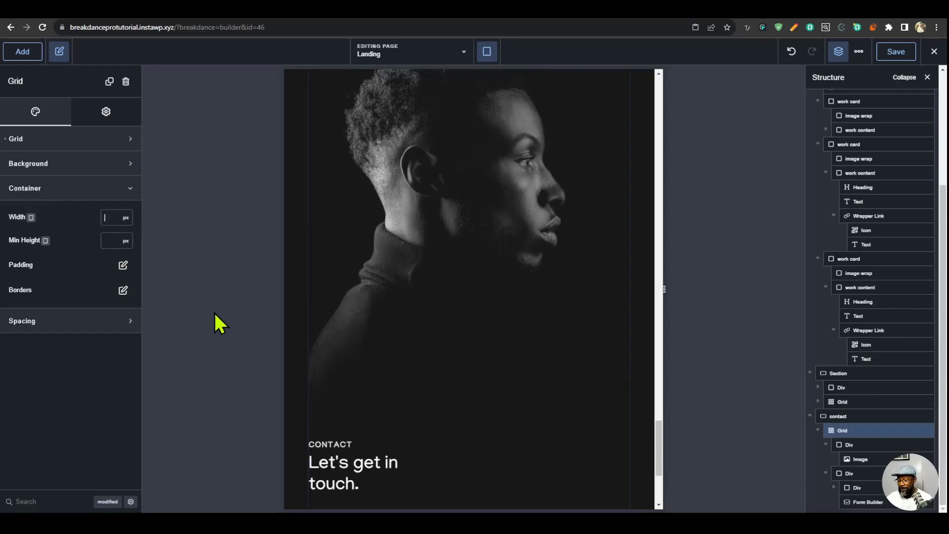
left_click(107, 216)
type("480")
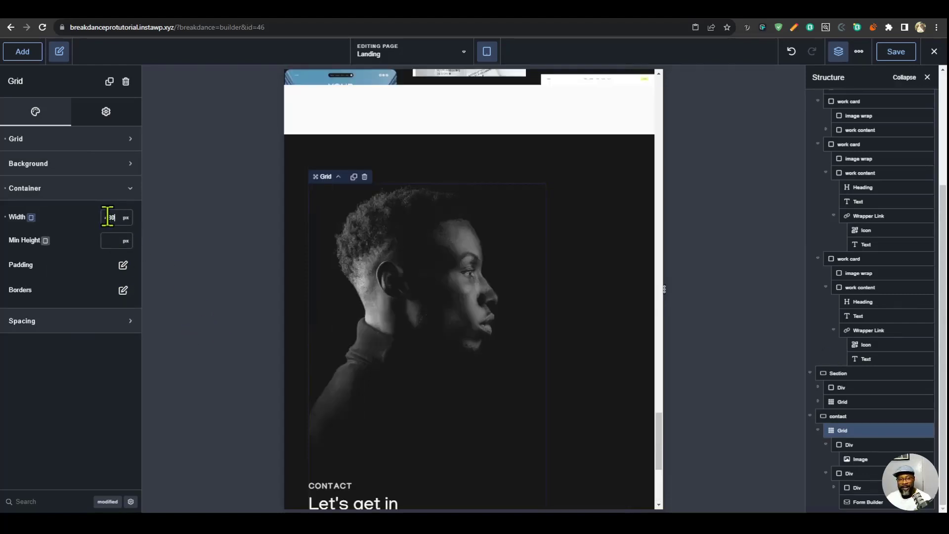
scroll(875, 415, "up", 2)
- Align the contact section's content to the centre for the Tablet Portrait breakpoint
left_click(839, 489)
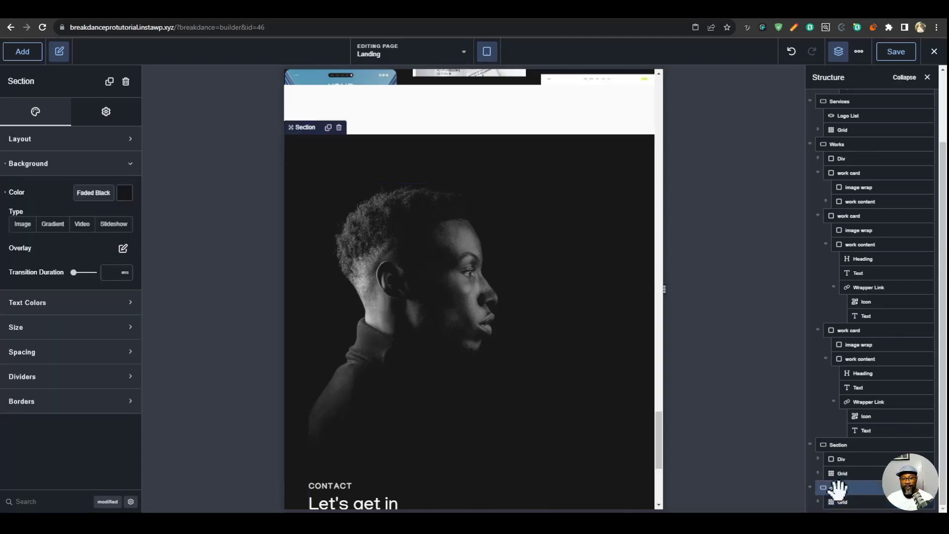
left_click(69, 140)
left_click(101, 168)
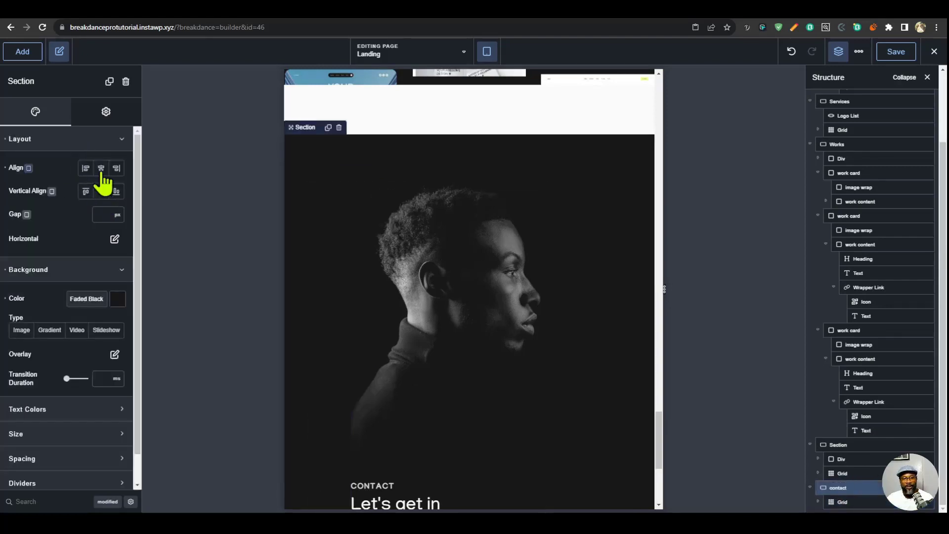
scroll(532, 342, "down", 5)
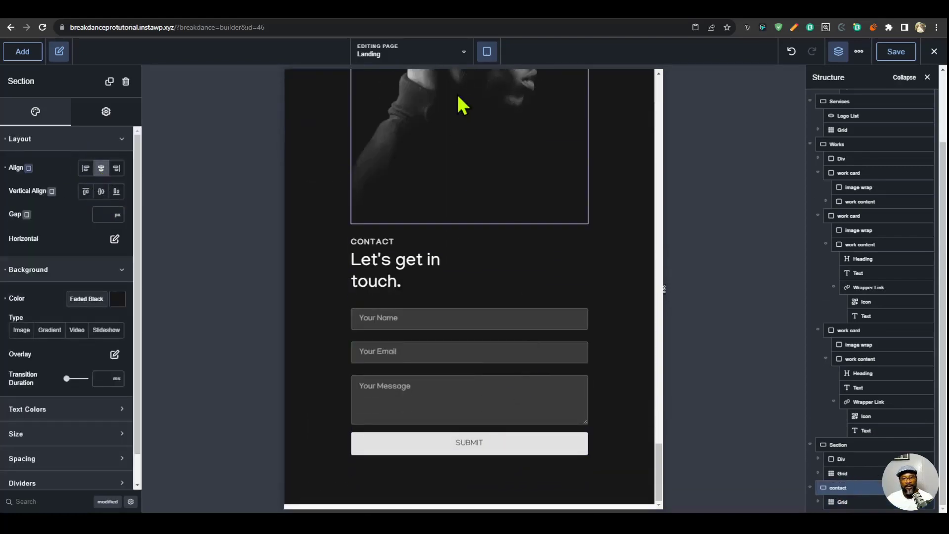
- Check the contact section at the Phone Landscape and Phone Portrait breakpoints and return to the Desktop view
left_click(485, 53)
left_click(533, 165)
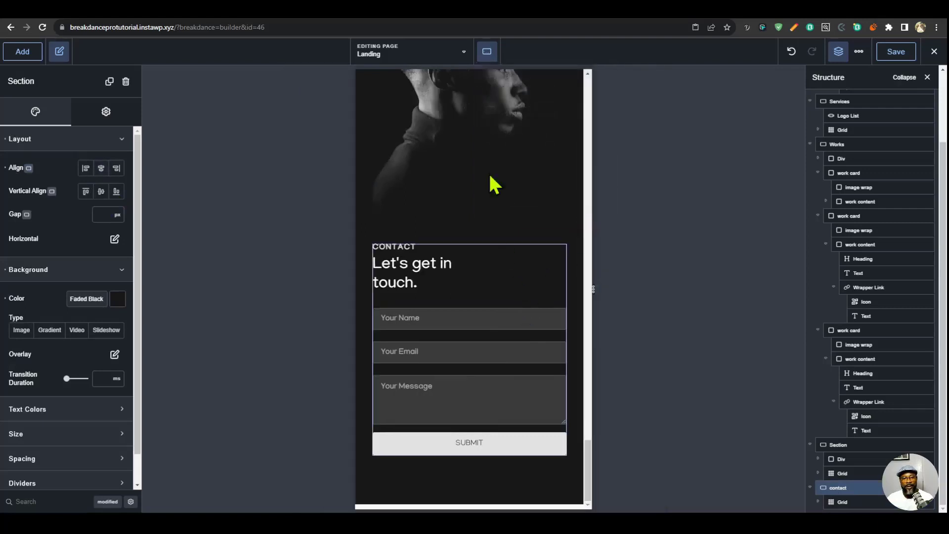
left_click(487, 53)
left_click(517, 196)
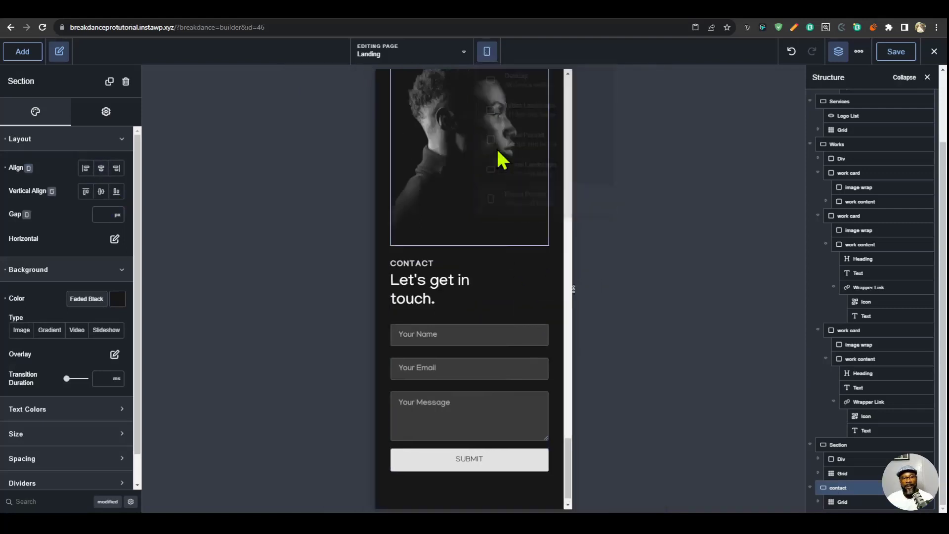
left_click(487, 52)
left_click(521, 81)
- Add a Social Icons element below the portrait image, inside the same Div of the contact section
left_click(458, 391)
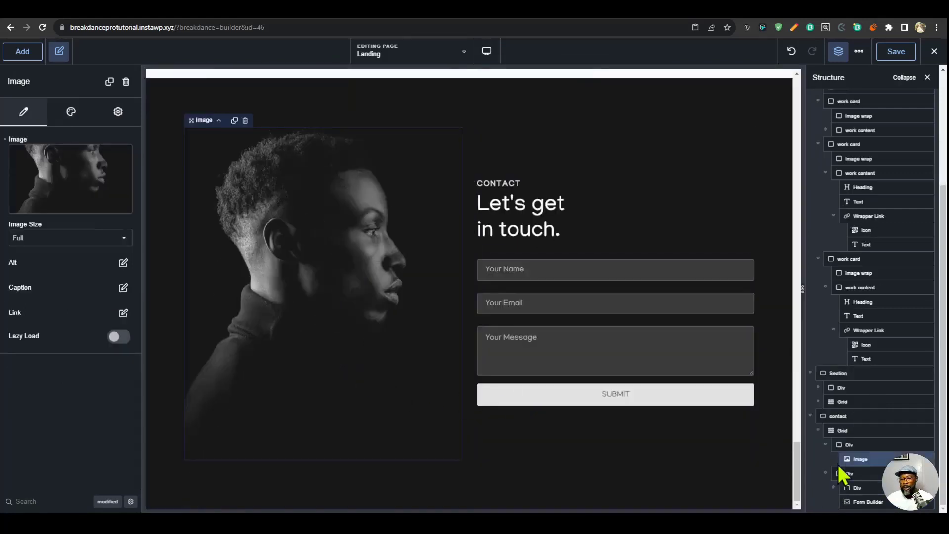
left_click(856, 444)
left_click(20, 56)
type("soc")
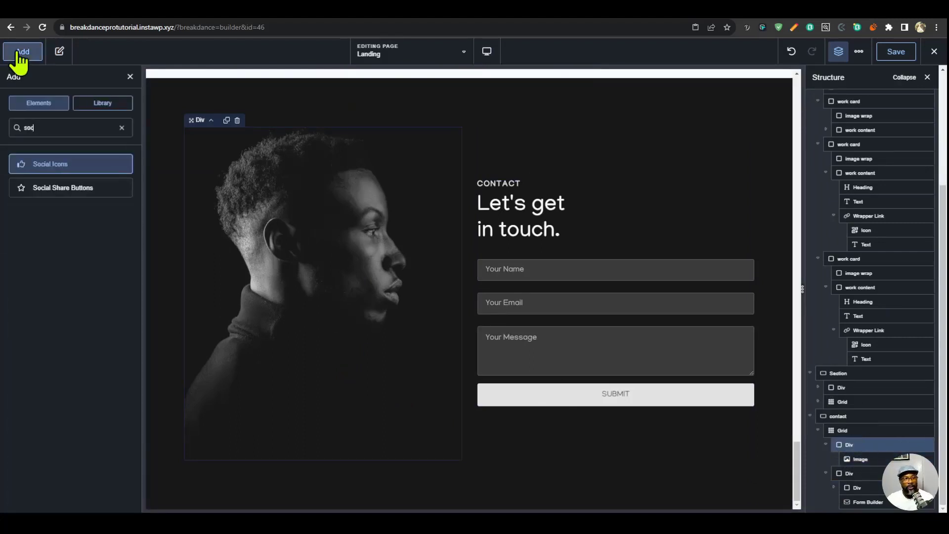
left_click(38, 159)
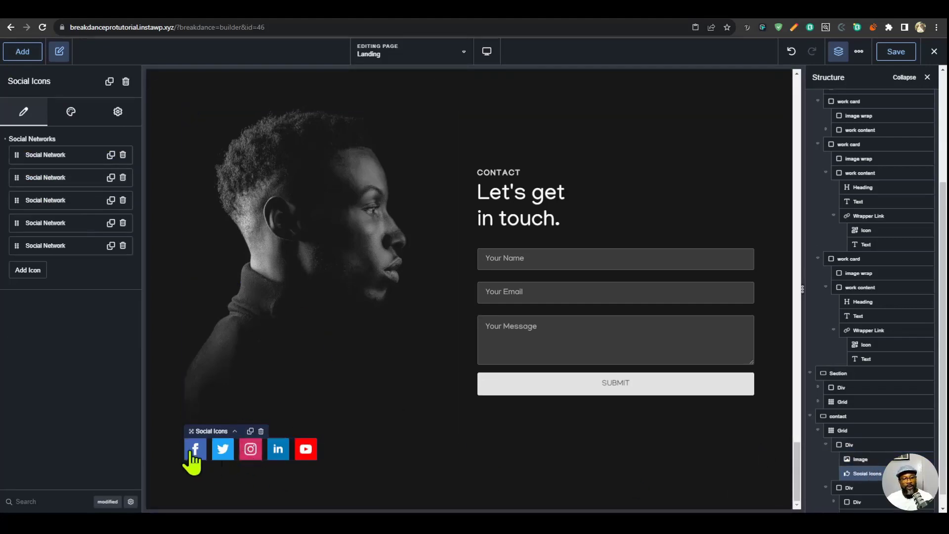
- Delete the LinkedIn and YouTube entries from the social icons
left_click(120, 247)
left_click(123, 246)
left_click(123, 223)
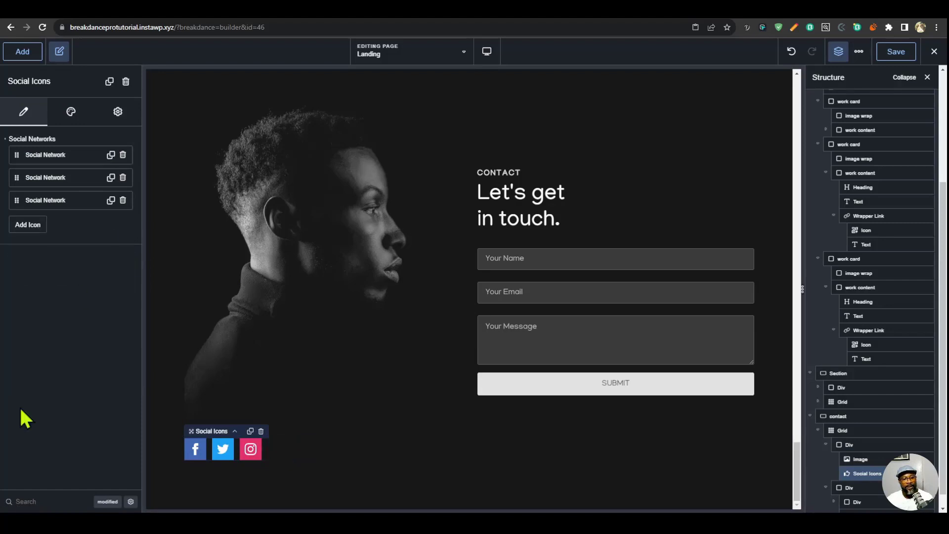
- Set the social icons' background to the Button Bg palette colour
left_click(74, 116)
left_click(68, 136)
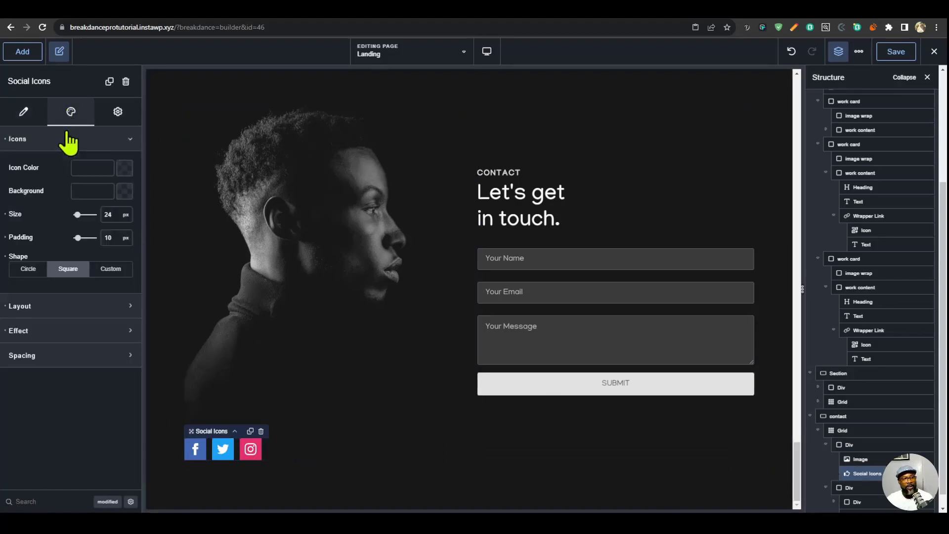
left_click(127, 169)
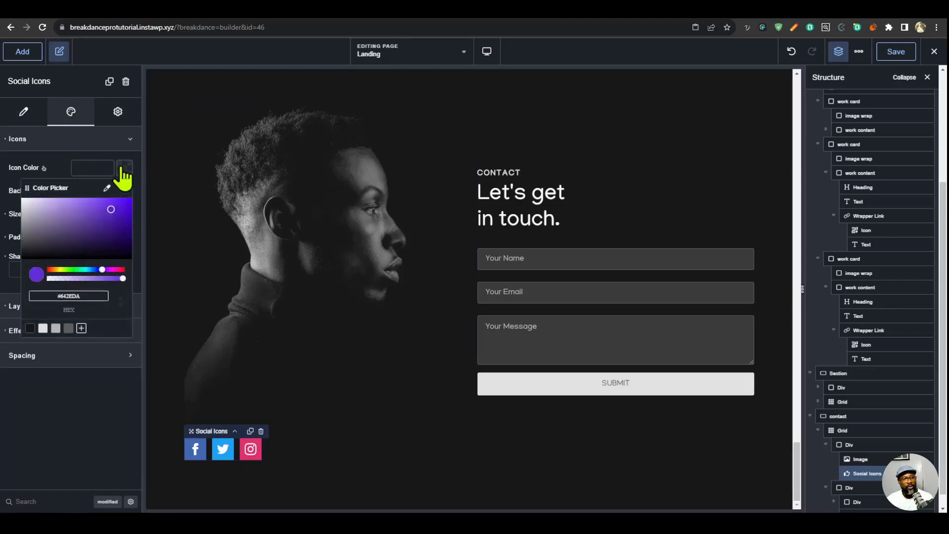
left_click(86, 154)
left_click(125, 191)
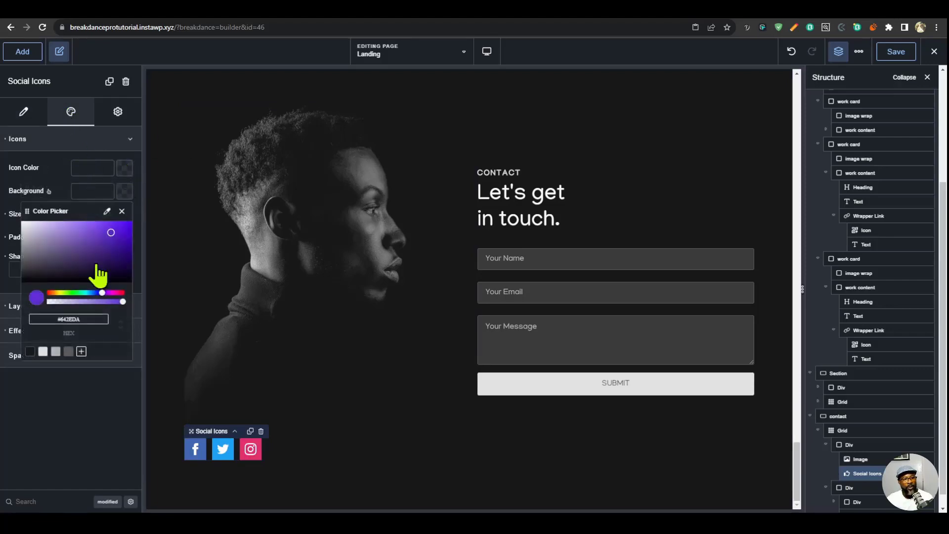
left_click(68, 352)
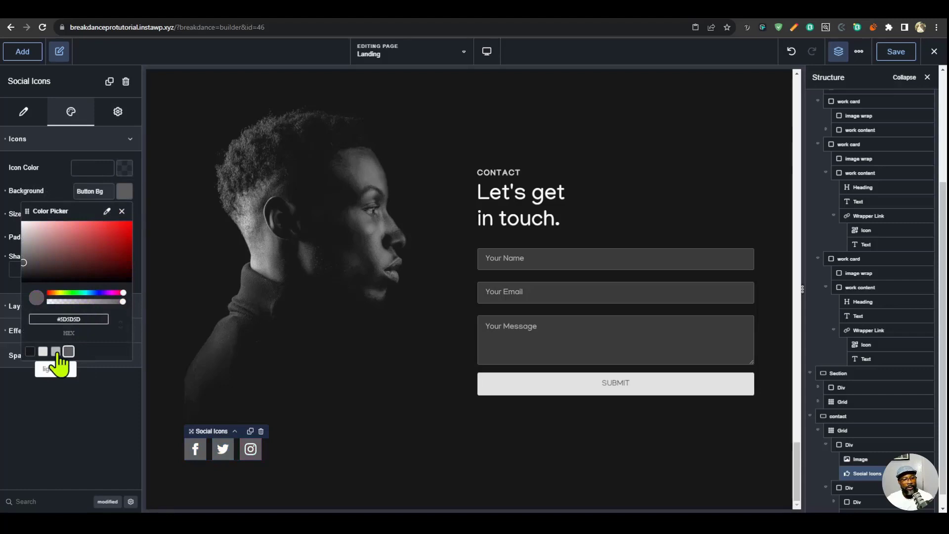
left_click(43, 416)
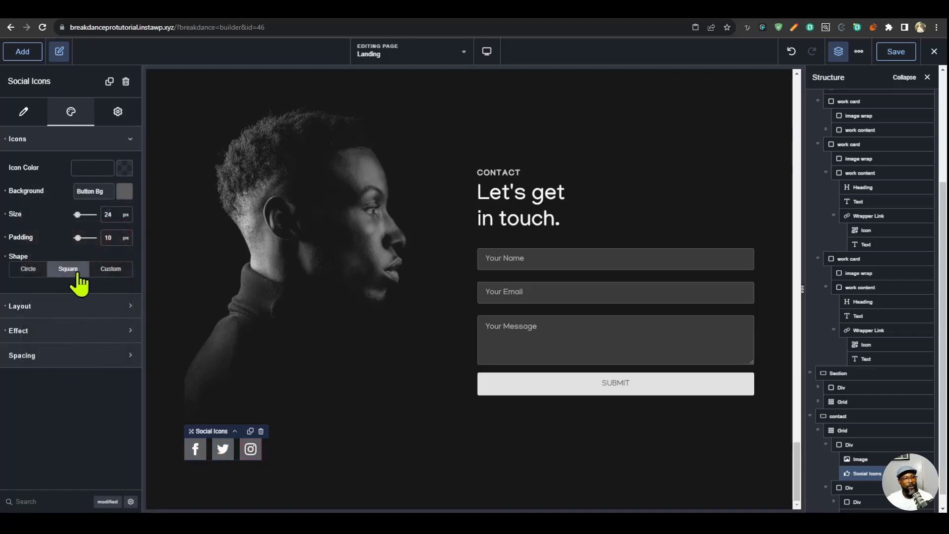
- Set the social icons' shape to Circle and their size to 18 px
left_click(26, 271)
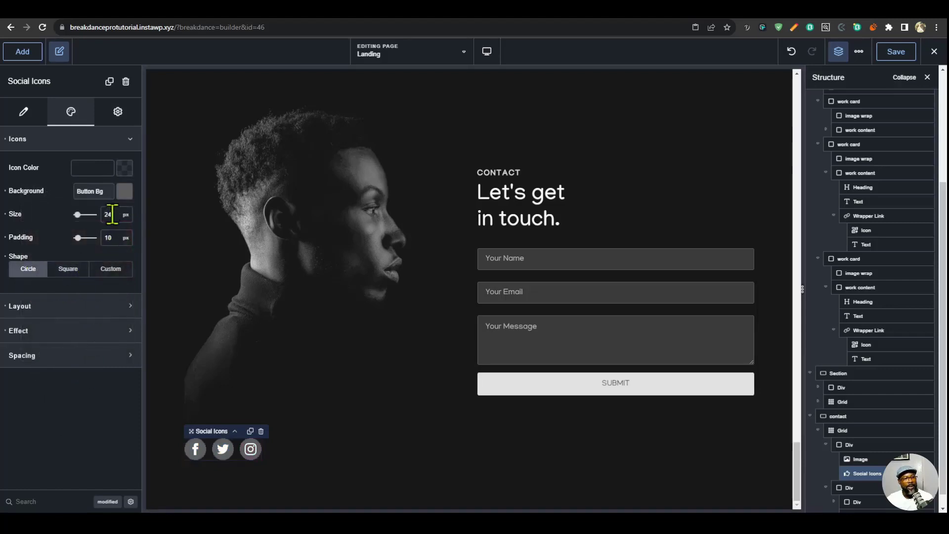
type("18")
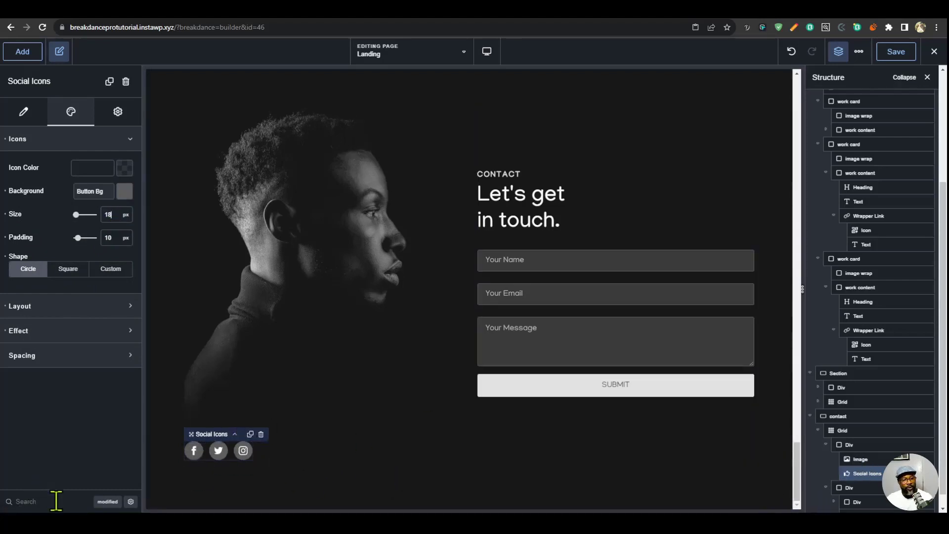
type("pos")
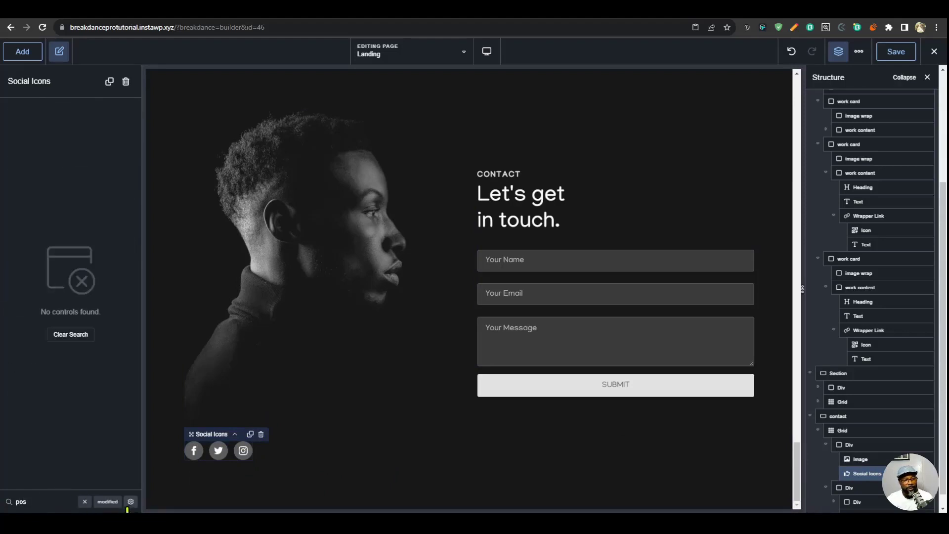
- Give the Social Icons element an absolute position with a bottom offset of 0 px
left_click(130, 501)
left_click(85, 190)
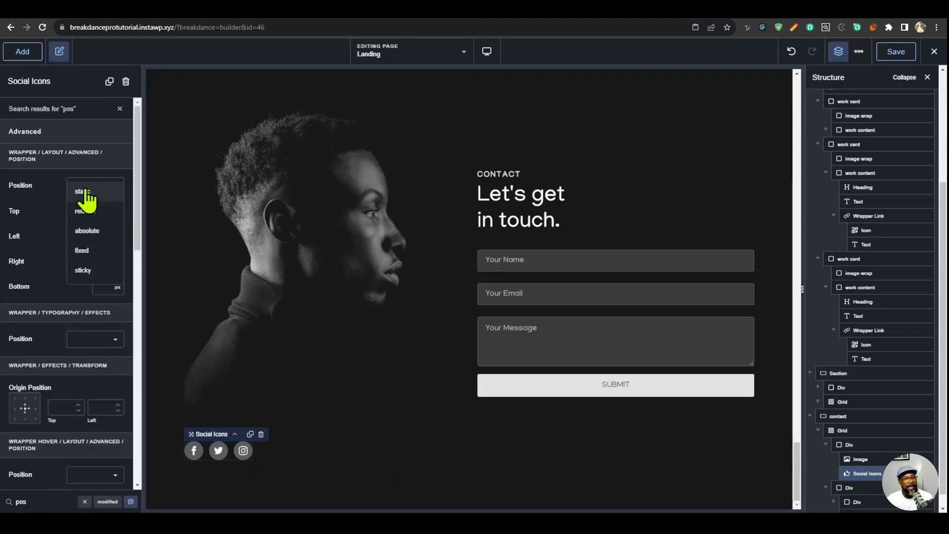
left_click(94, 230)
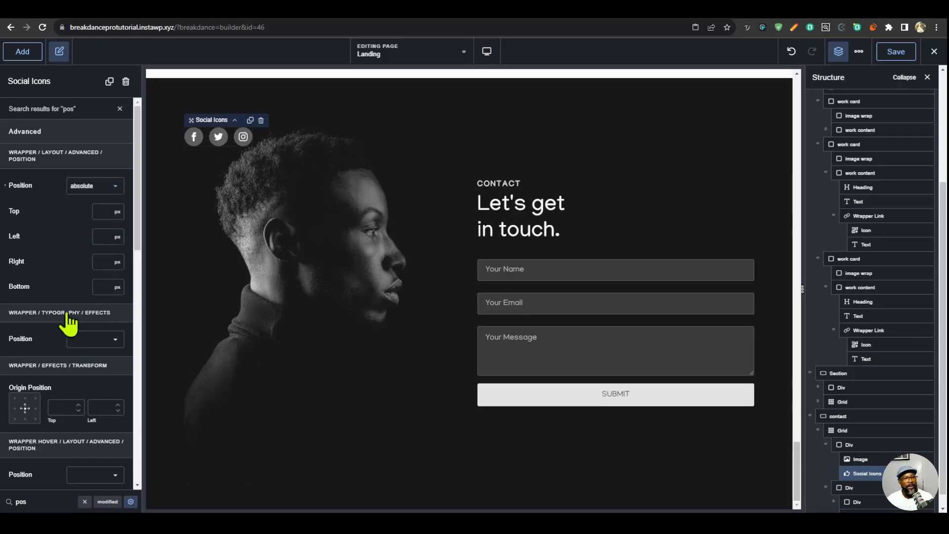
type("0")
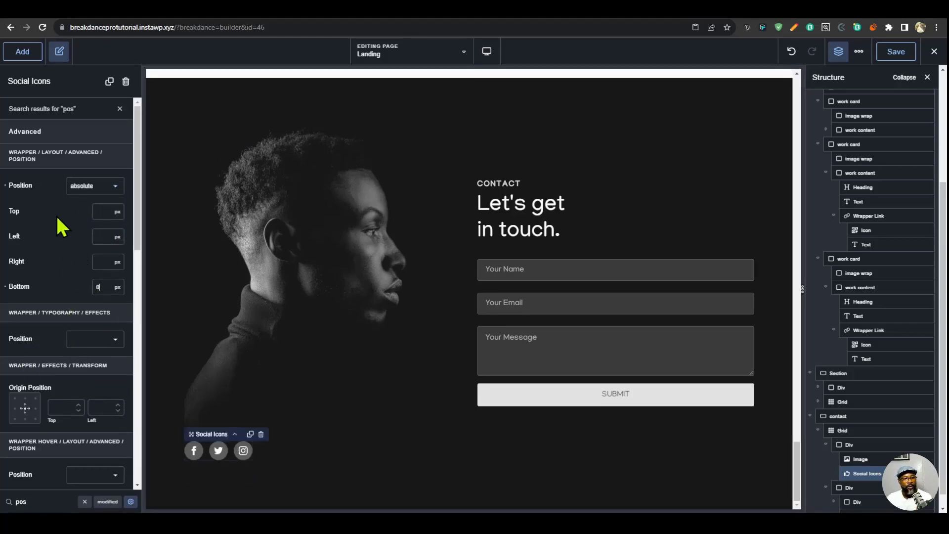
- For the tablet portrait breakpoint, position the social icons absolutely with the bottom offset on auto and the right offset at 0 px
mouse_move(38, 187)
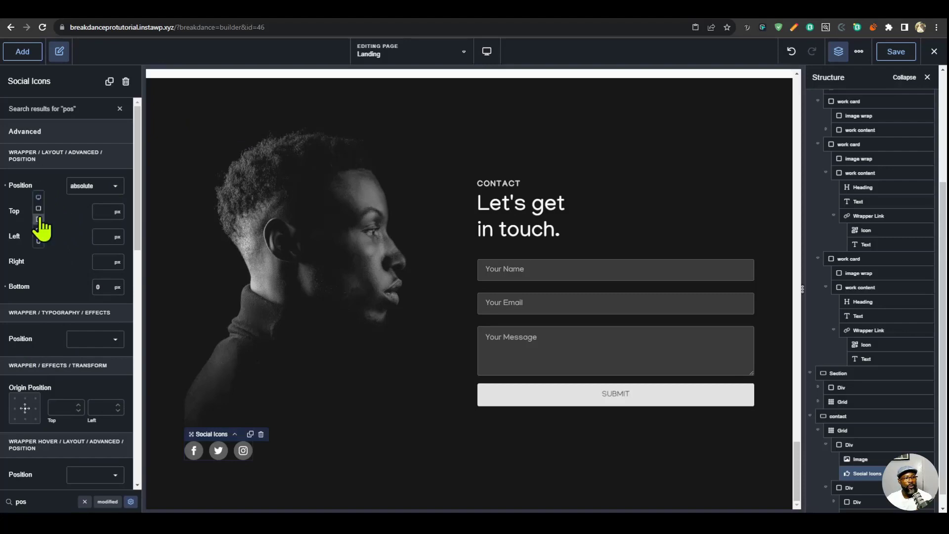
left_click(40, 225)
scroll(494, 382, "up", 2)
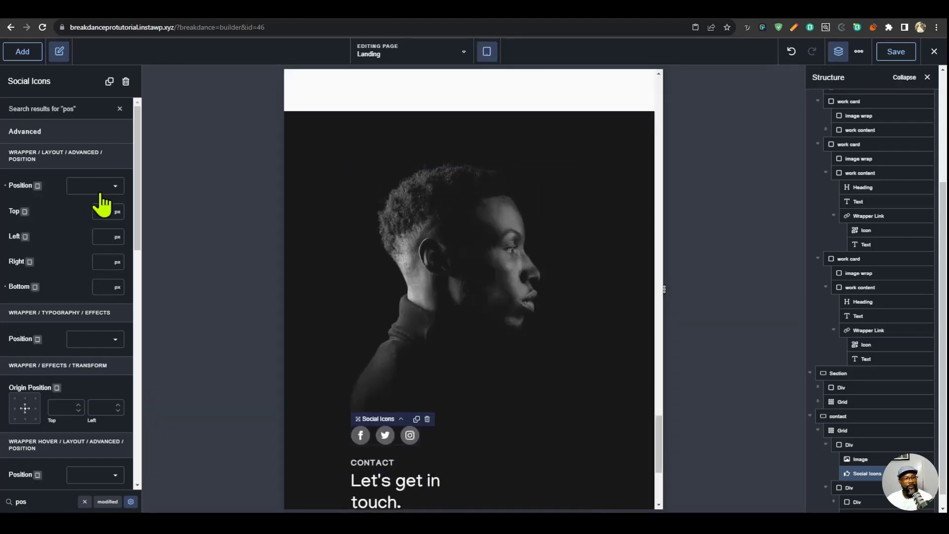
left_click(109, 187)
left_click(95, 228)
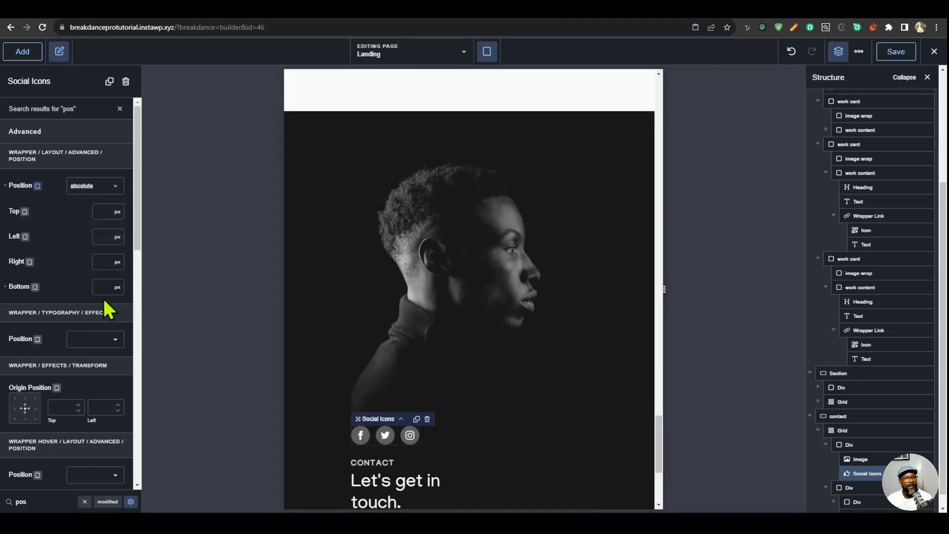
left_click(118, 289)
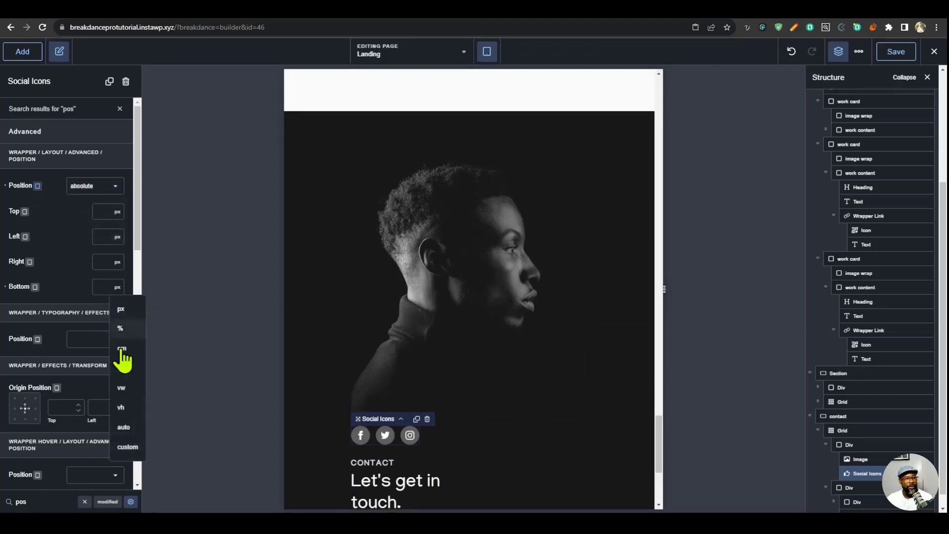
left_click(126, 429)
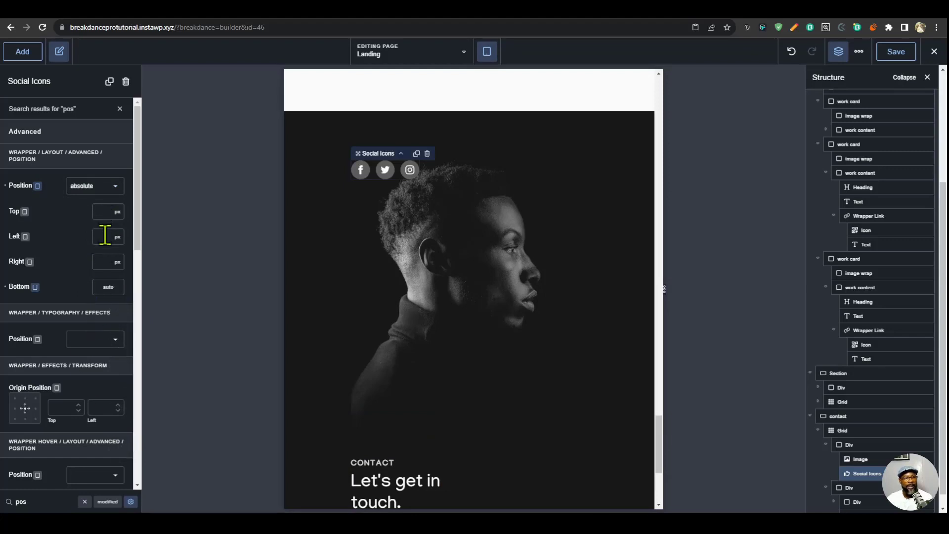
type("0")
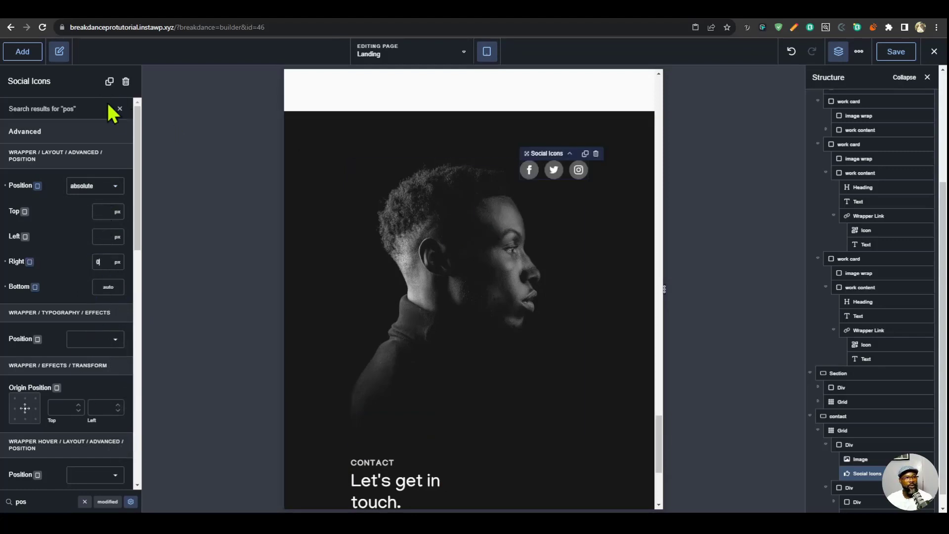
- Stack the social icons vertically at the tablet portrait breakpoint
left_click(120, 108)
left_click(70, 307)
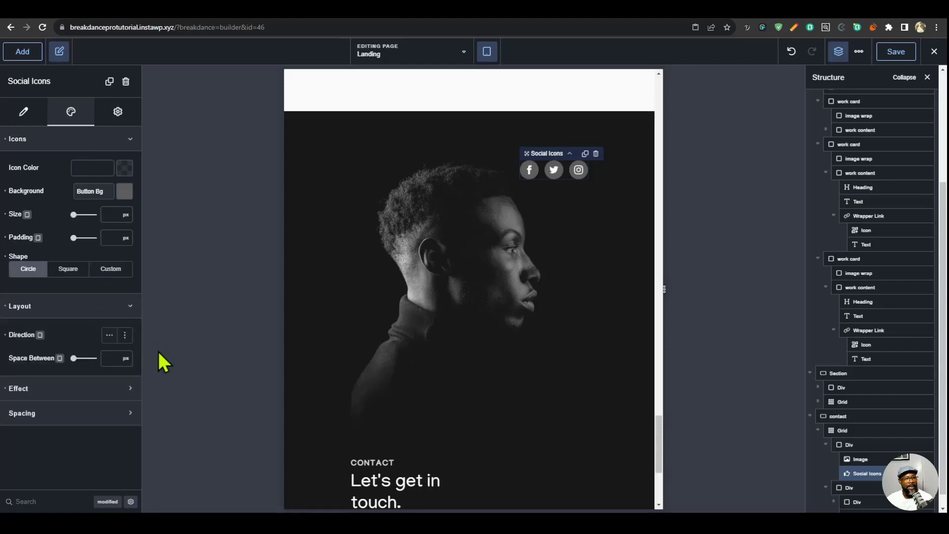
left_click(125, 337)
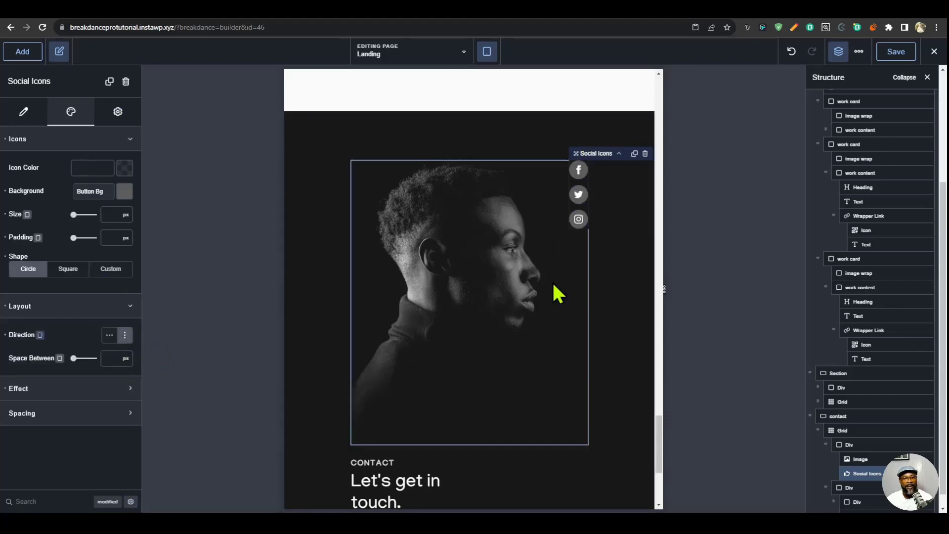
- Preview the social icons in Desktop view and with the canvas narrowed to 886 px, and save the page
left_click(487, 51)
left_click(495, 75)
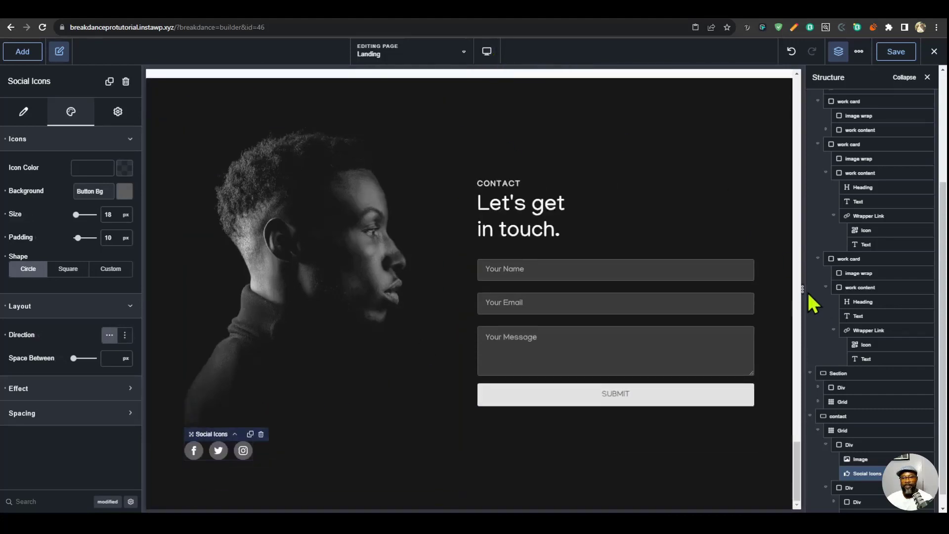
left_click_drag(802, 289, 692, 290)
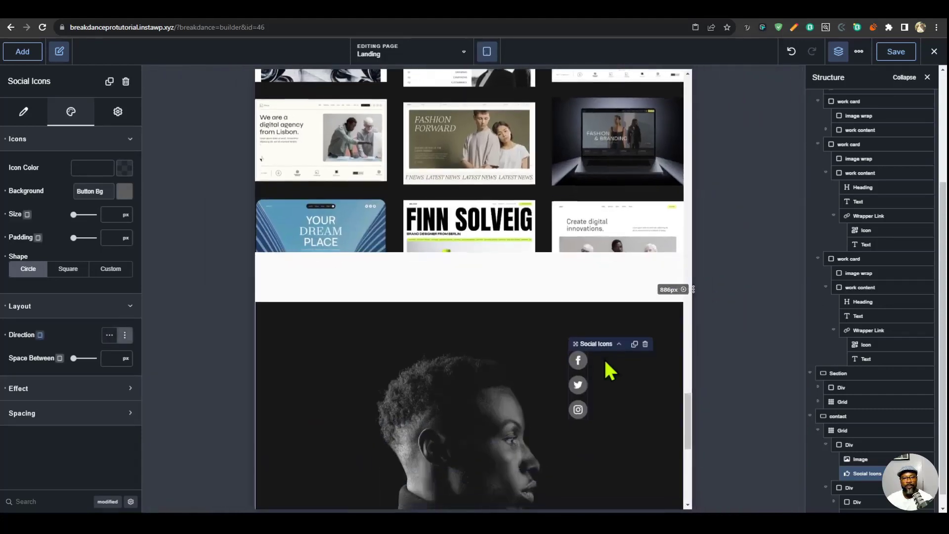
scroll(559, 366, "down", 3)
scroll(557, 370, "up", 4)
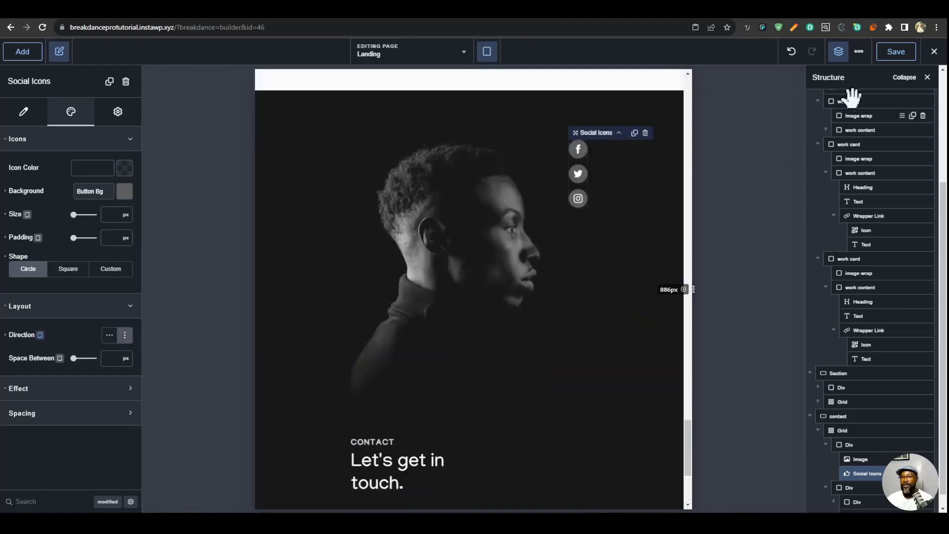
- Check the contact section and the area above it on the live landing page, and return to the builder
left_click(698, 19)
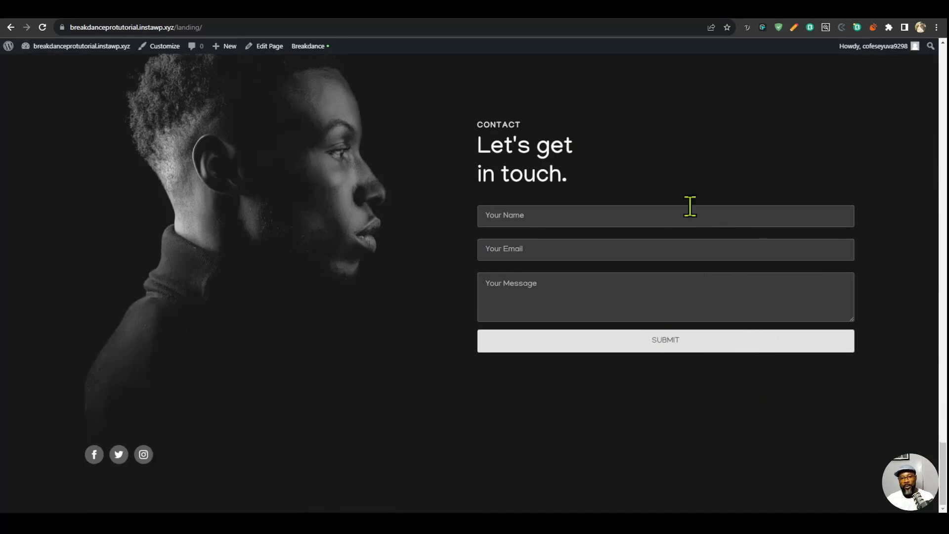
scroll(599, 390, "up", 8)
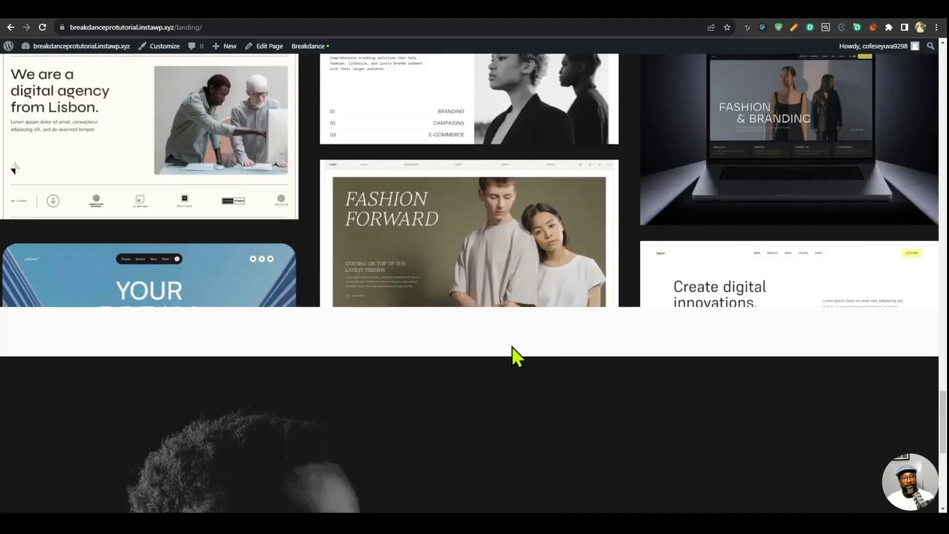
left_click(659, 18)
- In Desktop view, set the bottom padding of the image grid section above the contact section to 0 px and save the page
scroll(647, 252, "up", 10)
scroll(495, 356, "down", 2)
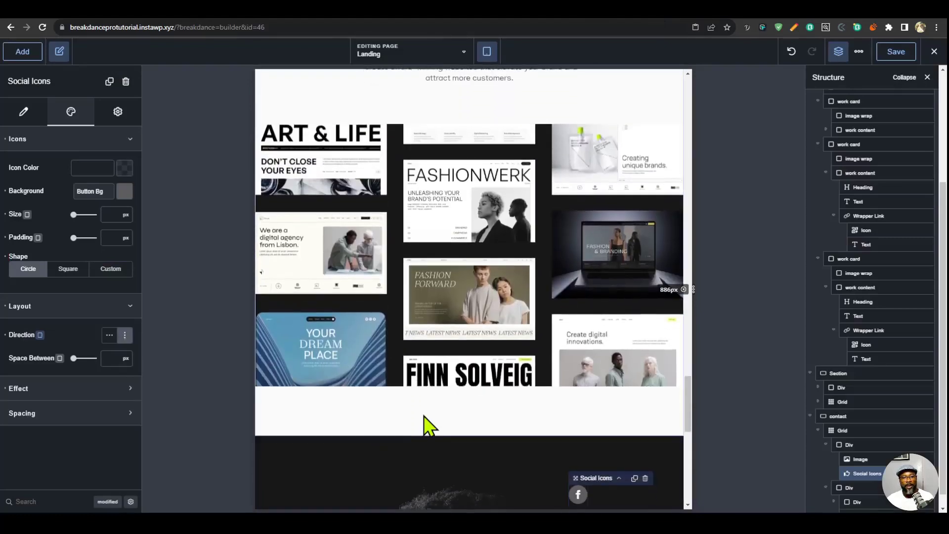
left_click(423, 416)
left_click(487, 52)
left_click(500, 80)
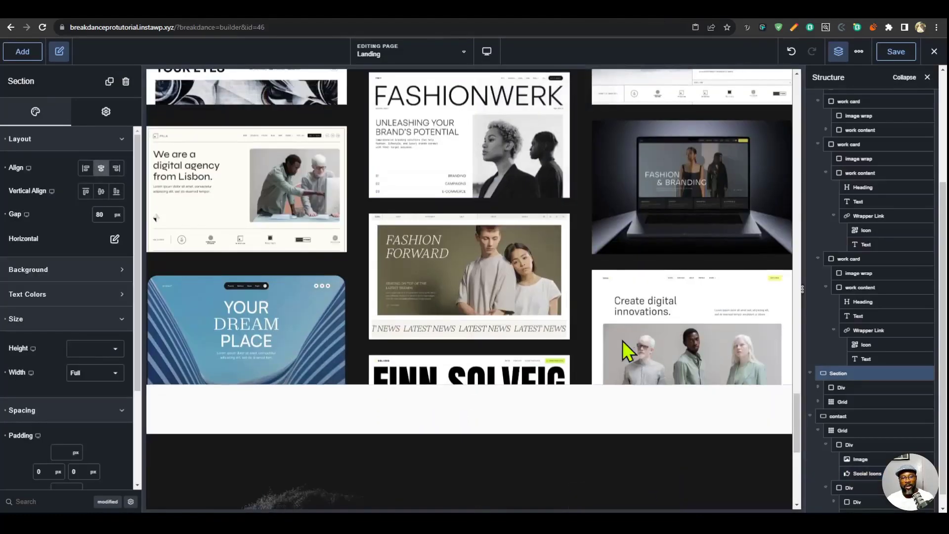
scroll(71, 475, "down", 2)
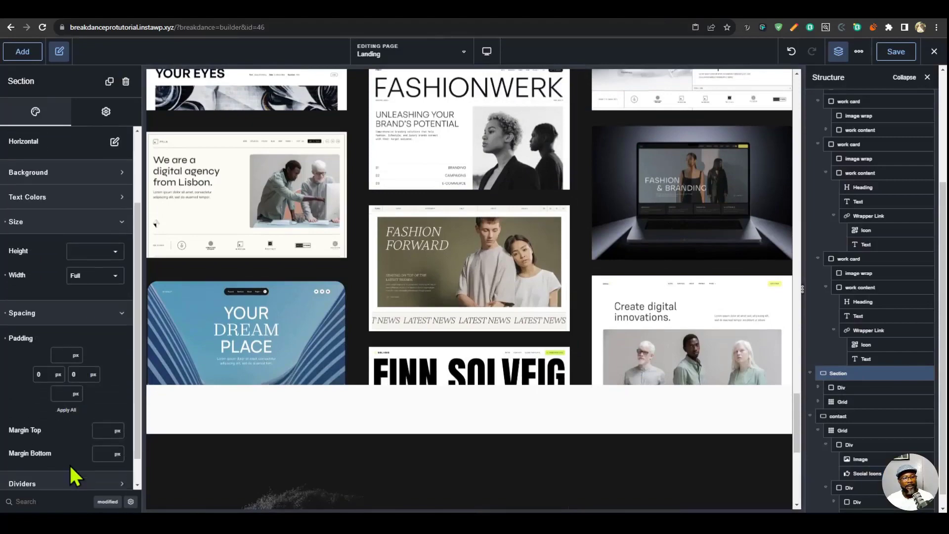
type("0")
scroll(668, 259, "down", 5)
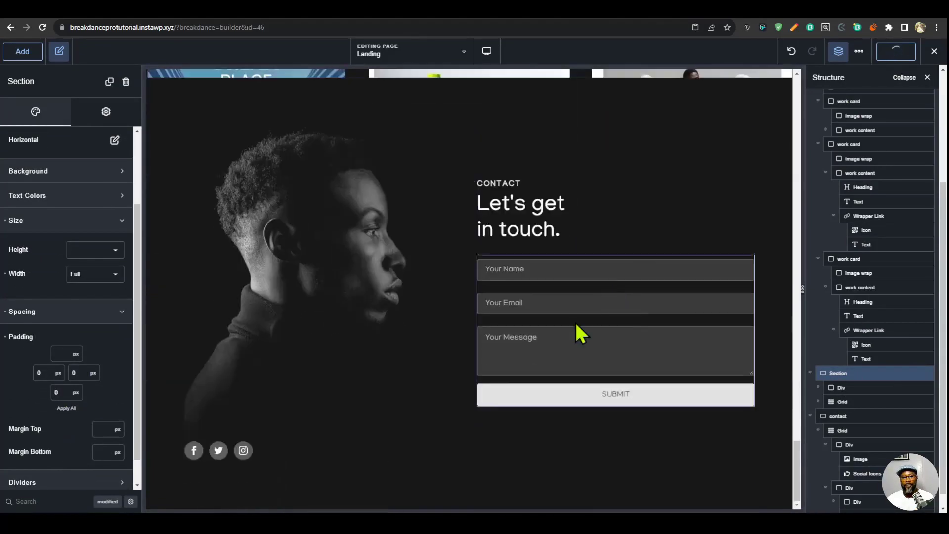
- Set the contact form's container width to 480 px
left_click(616, 268)
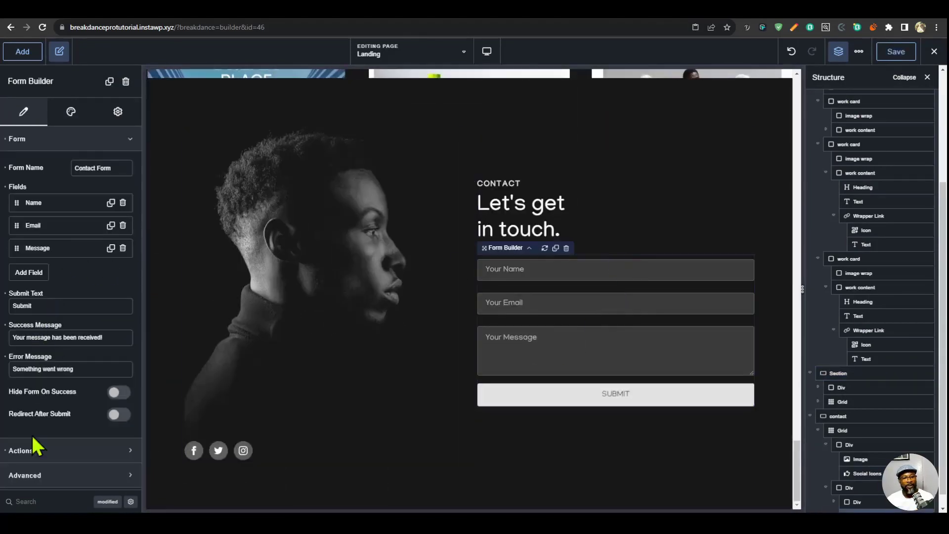
left_click(77, 139)
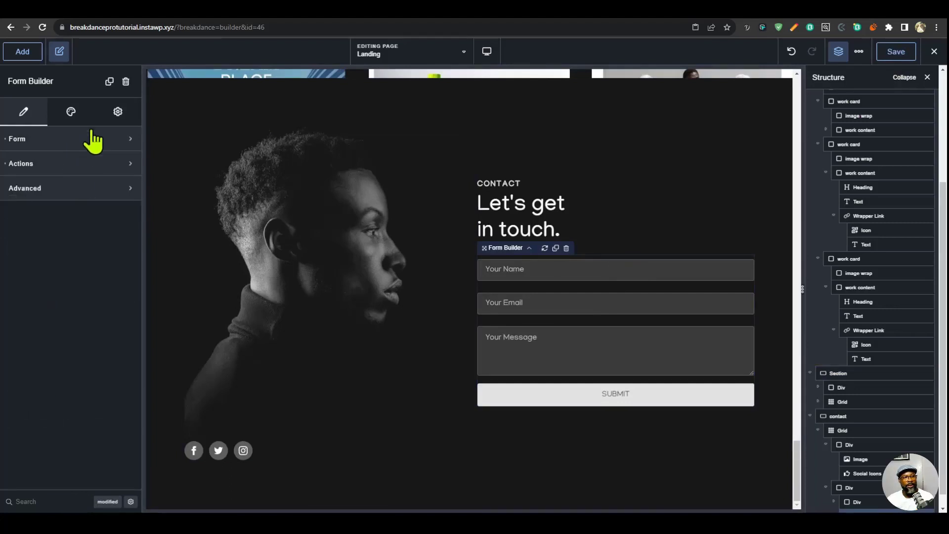
left_click(88, 114)
left_click(69, 143)
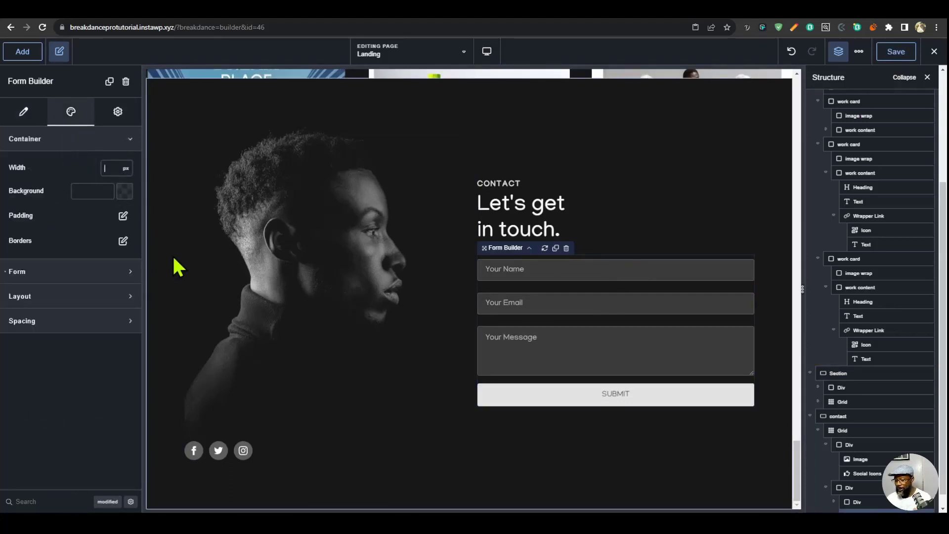
type("480")
- Compare the landing page in the builder and its live version with the finished portfolio site, from the contact section up to Selected Work
scroll(616, 348, "up", 4)
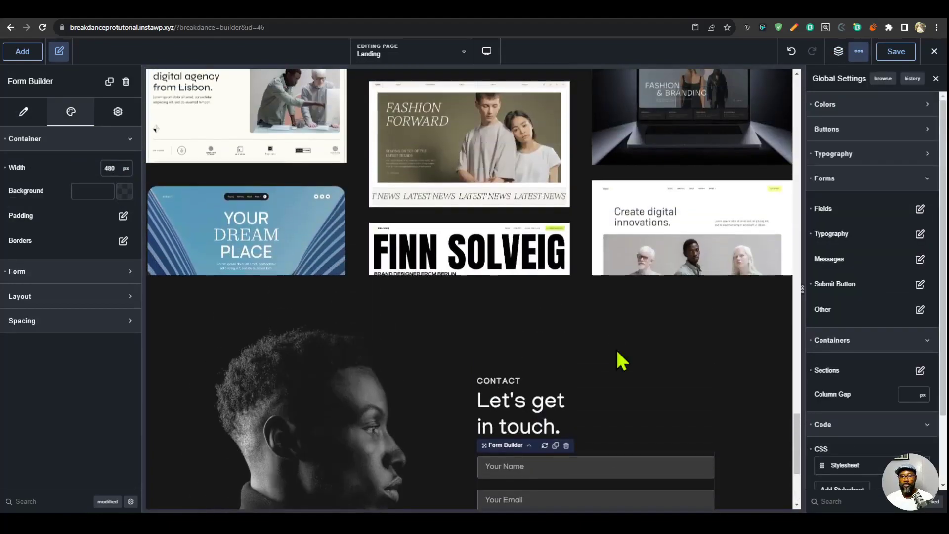
scroll(615, 348, "down", 3)
scroll(618, 351, "up", 20)
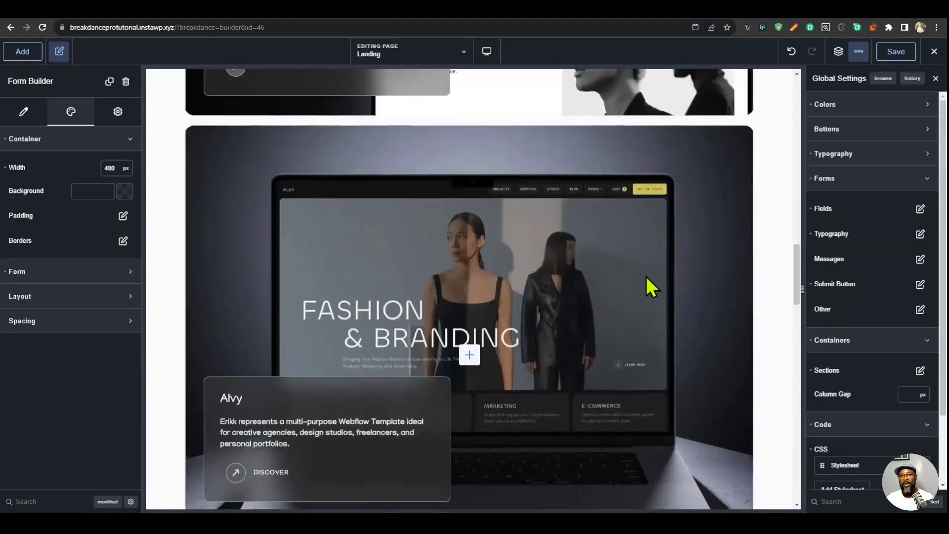
scroll(646, 276, "up", 10)
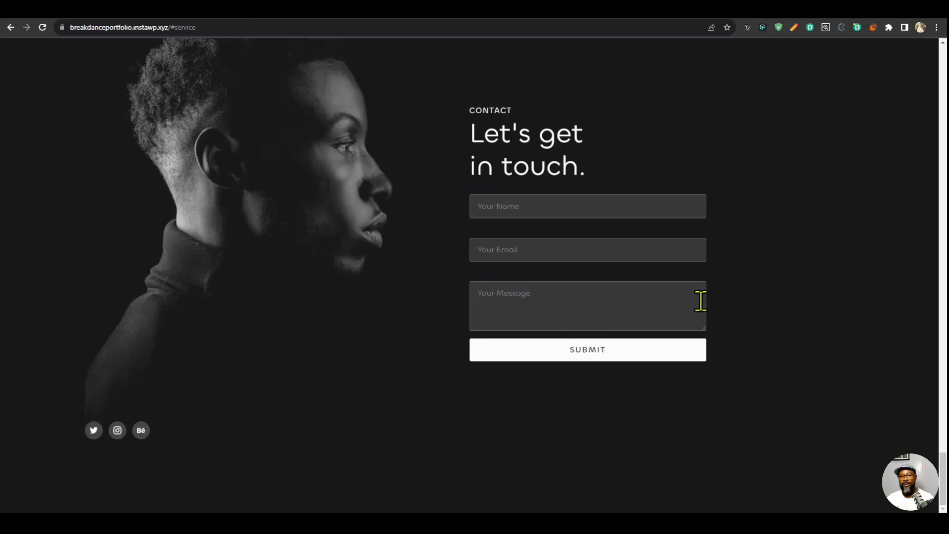
scroll(717, 277, "up", 5)
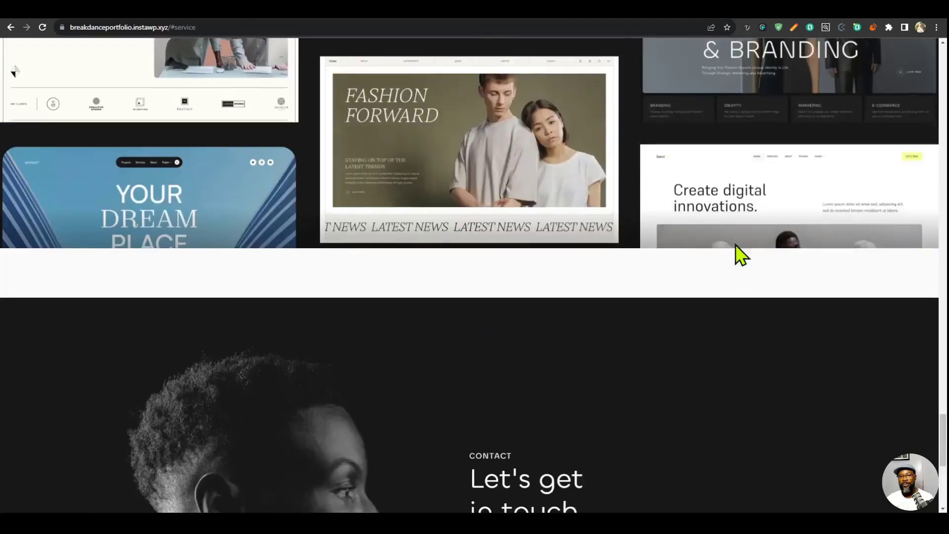
scroll(742, 246, "up", 20)
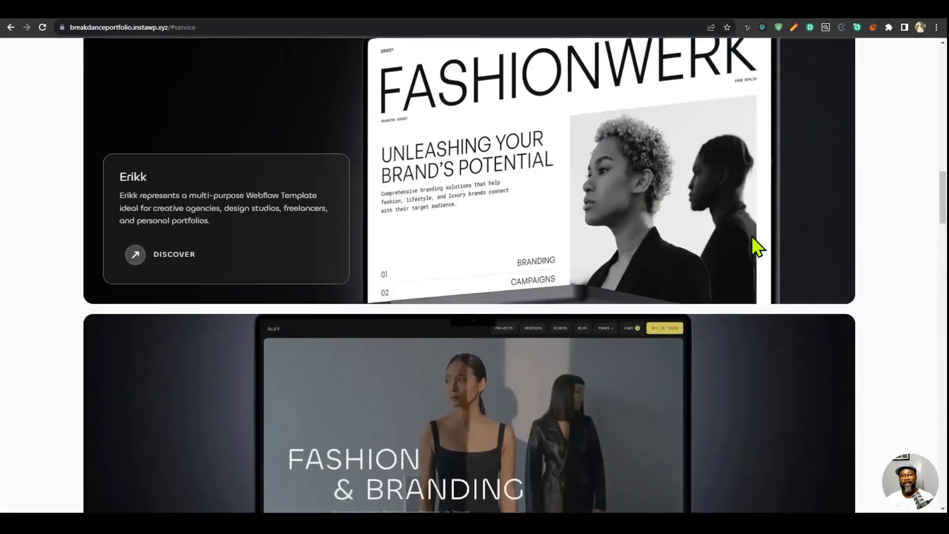
scroll(754, 240, "up", 6)
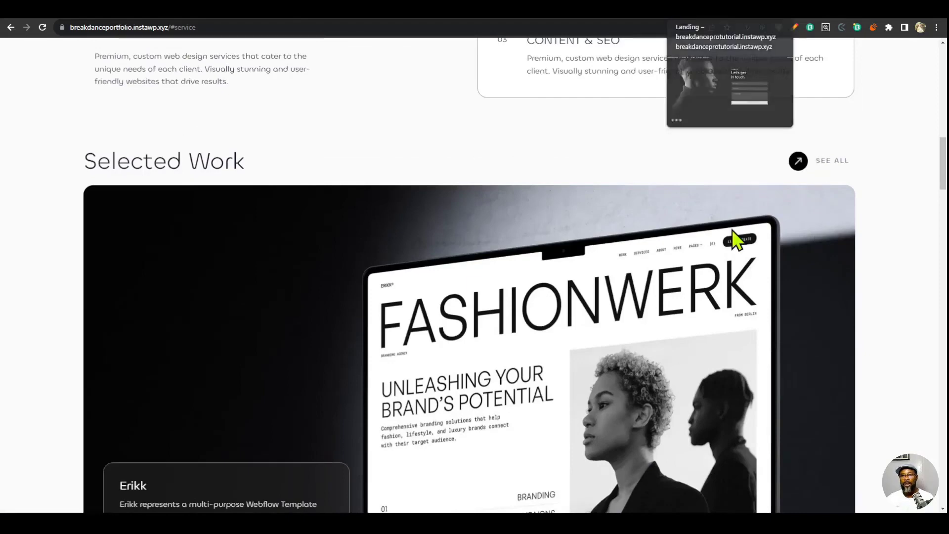
scroll(761, 257, "up", 5)
scroll(791, 262, "up", 6)
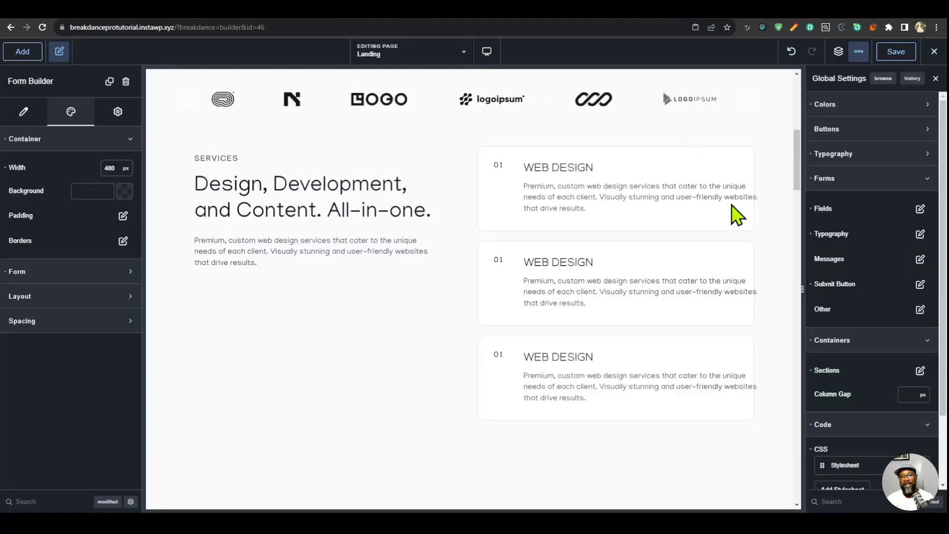
- Add the class hover--slide-down to the My Services wrapper link in the hero section
scroll(731, 212, "up", 5)
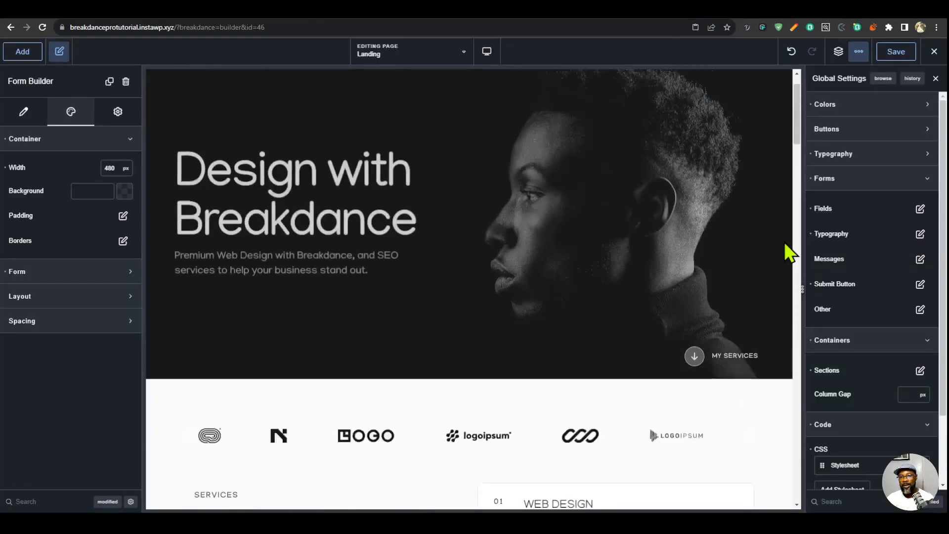
left_click(693, 381)
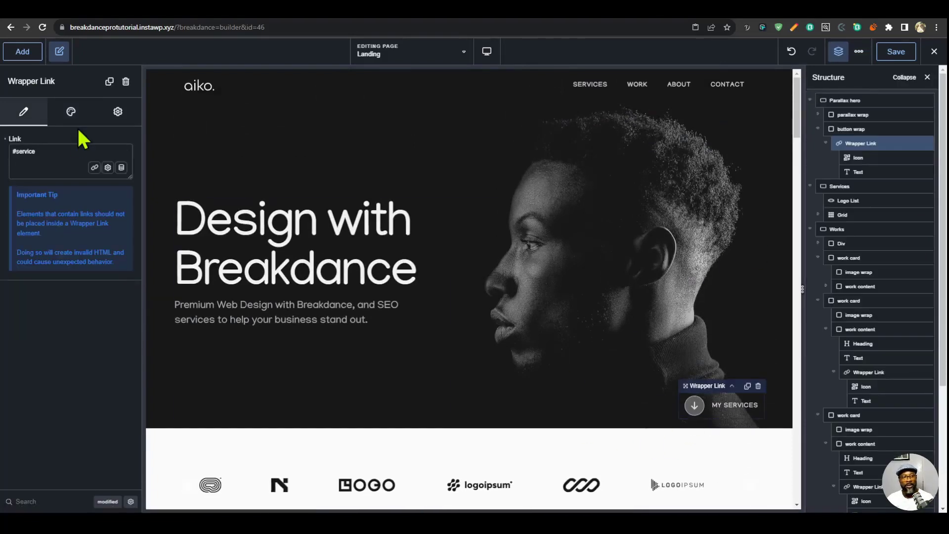
left_click(70, 112)
left_click(118, 112)
left_click(90, 140)
left_click(57, 276)
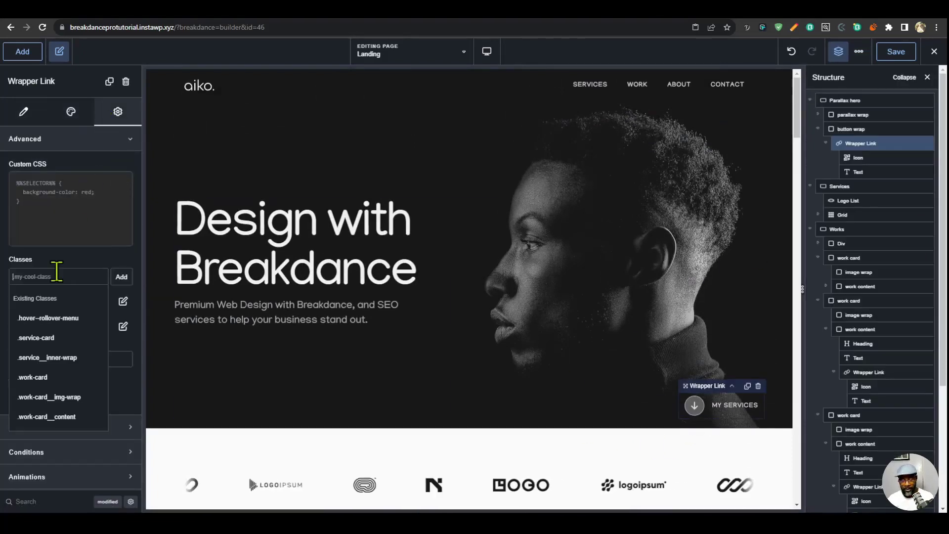
type("hover--slide")
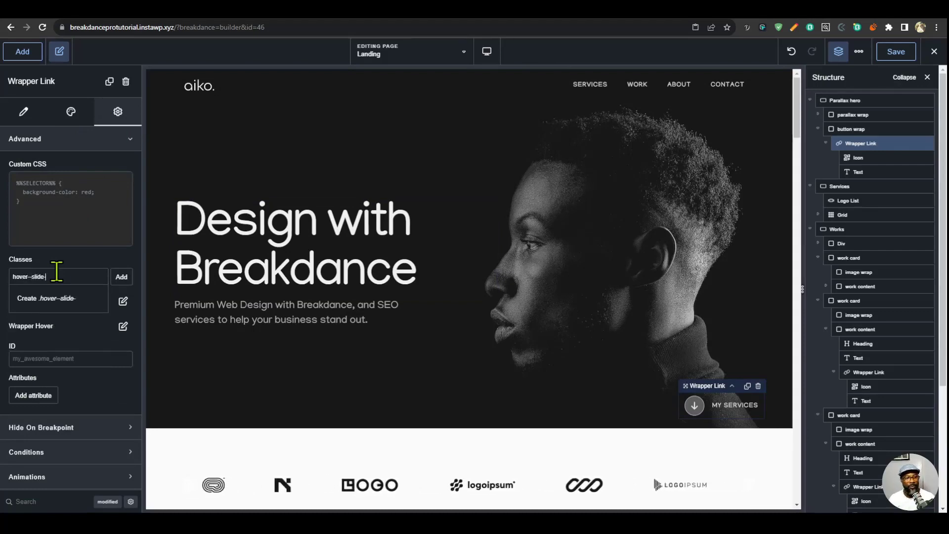
type("-down")
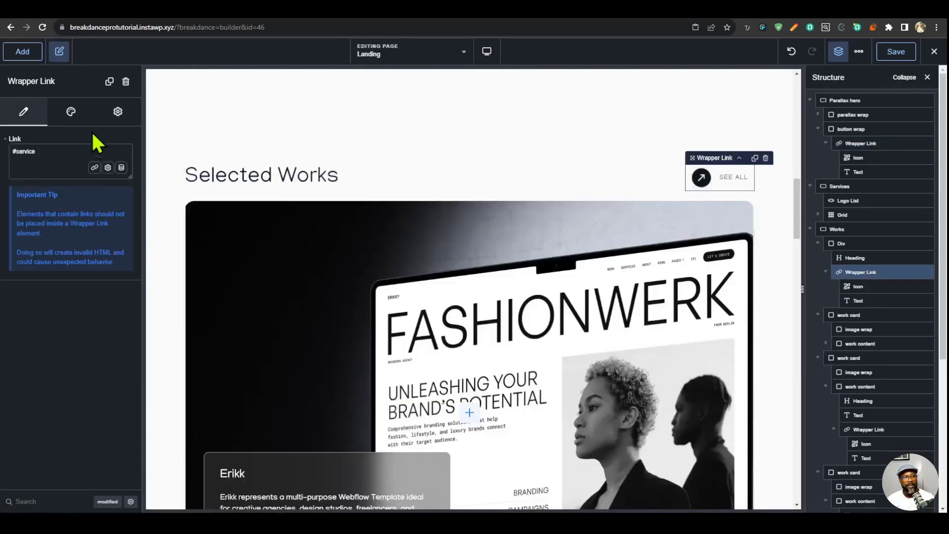
- Add the class hover--slide-top-right to the See All wrapper link beside the Selected Works heading
left_click(118, 112)
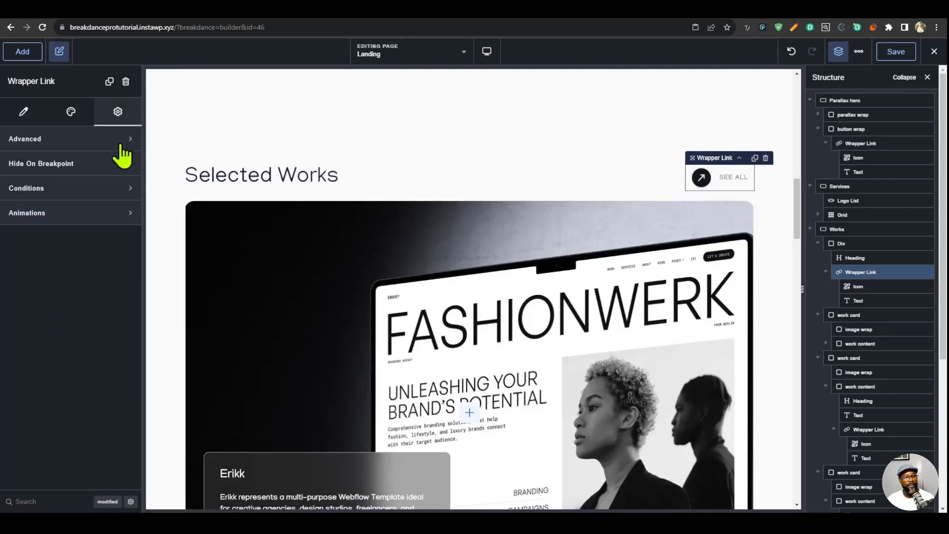
left_click(90, 139)
left_click(64, 275)
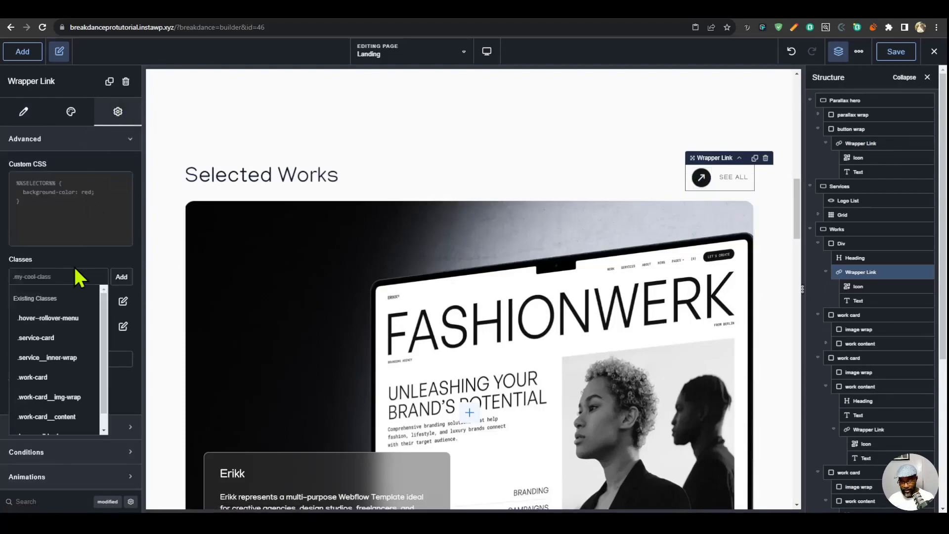
type("hover")
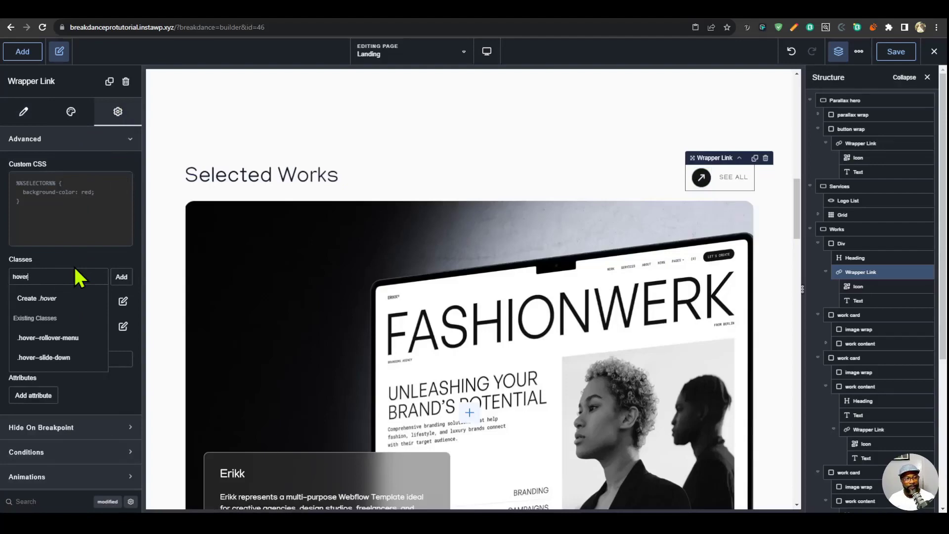
type("--slide-")
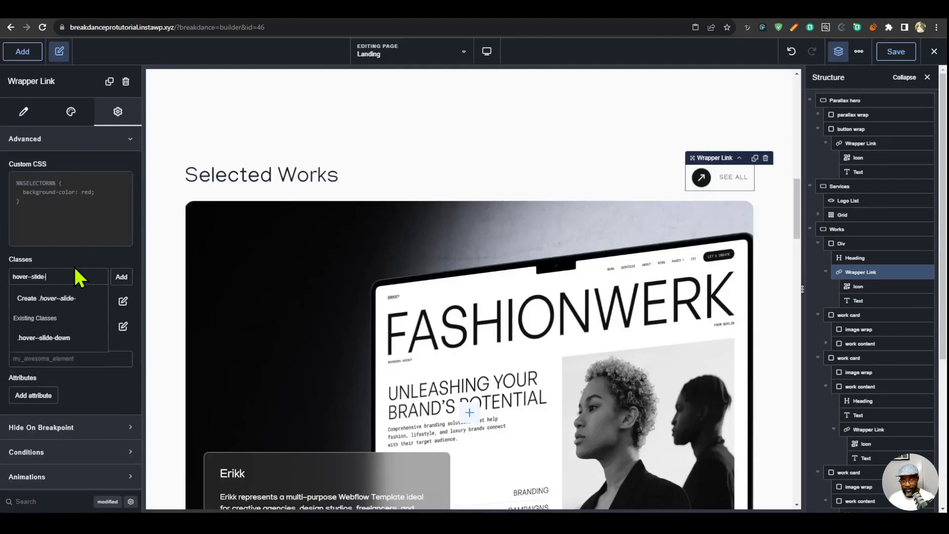
type("top-right")
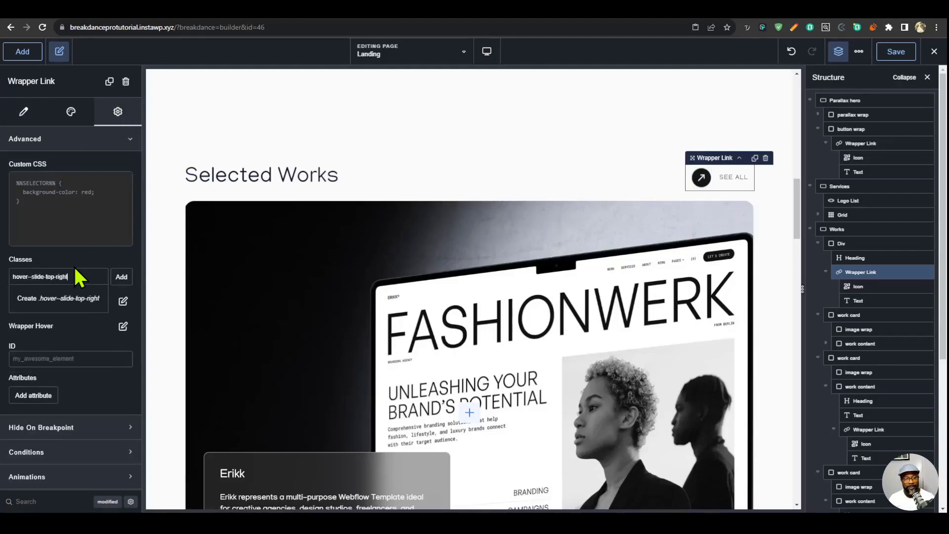
key("Return")
- Copy the See All wrapper link, paste its settings onto the Erikk card's Discover link, and check that link's modified properties
right_click(868, 279)
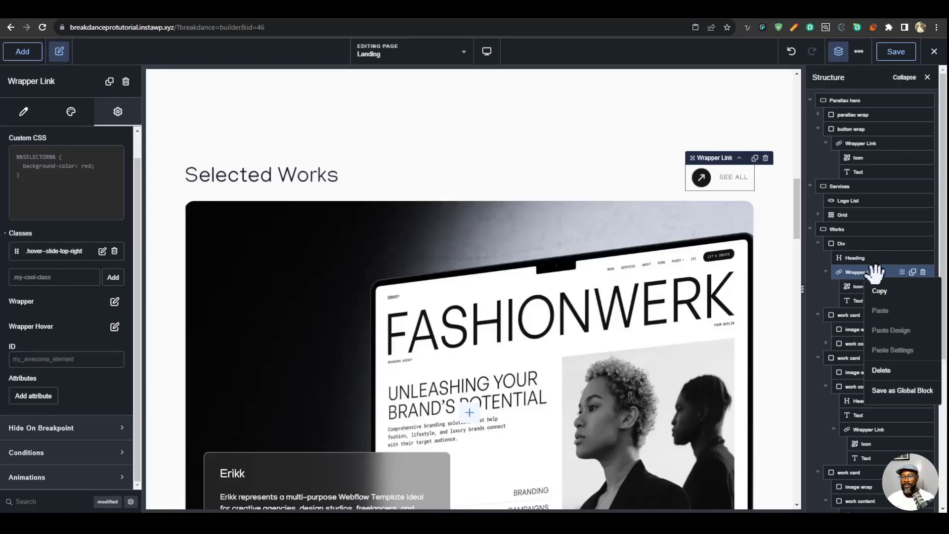
left_click(878, 275)
scroll(401, 297, "down", 7)
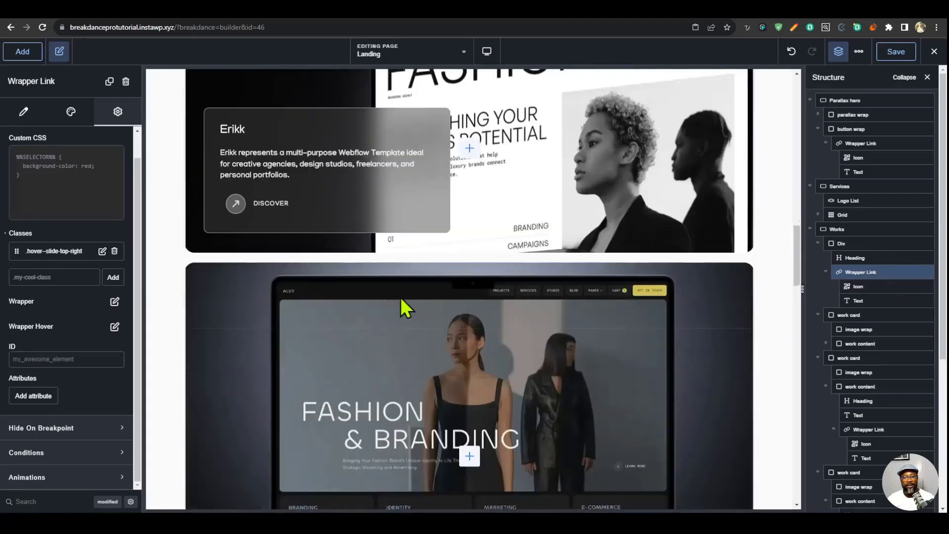
left_click(270, 208)
right_click(271, 209)
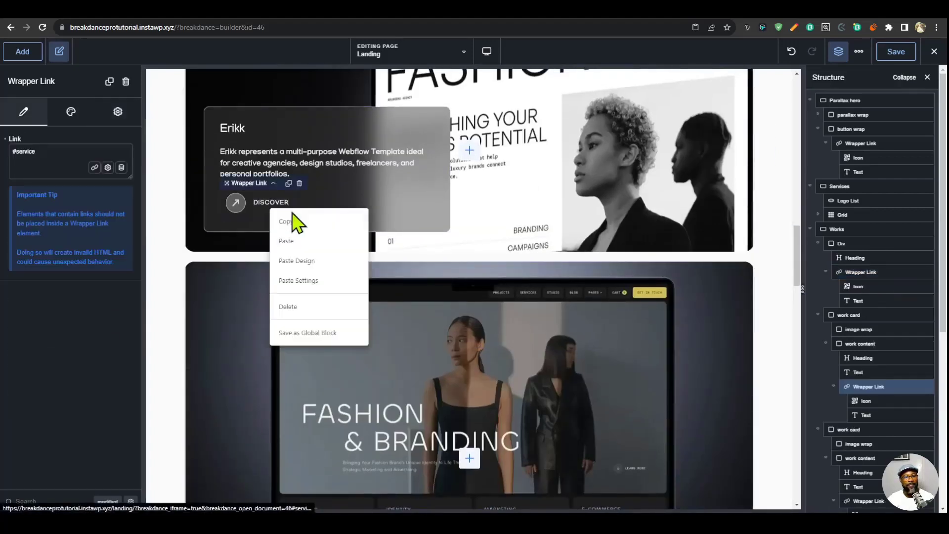
left_click(327, 280)
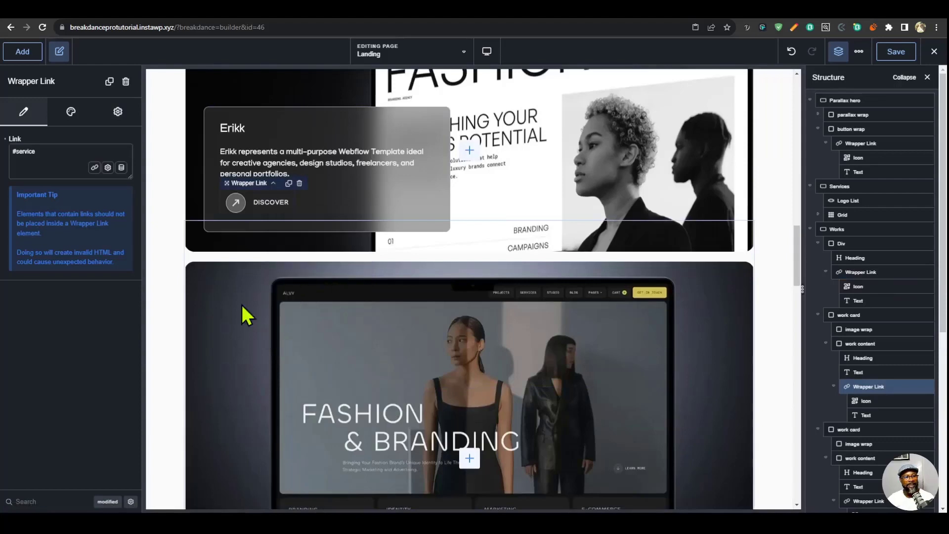
left_click(109, 502)
scroll(105, 478, "down", 3)
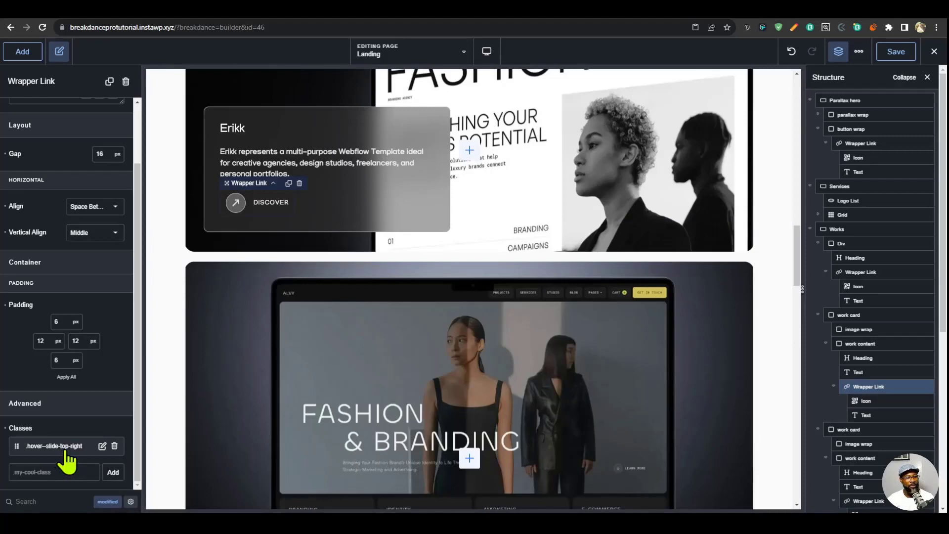
- Paste the copied settings onto the Discover wrapper link in the Alvy work card
scroll(420, 383, "down", 5)
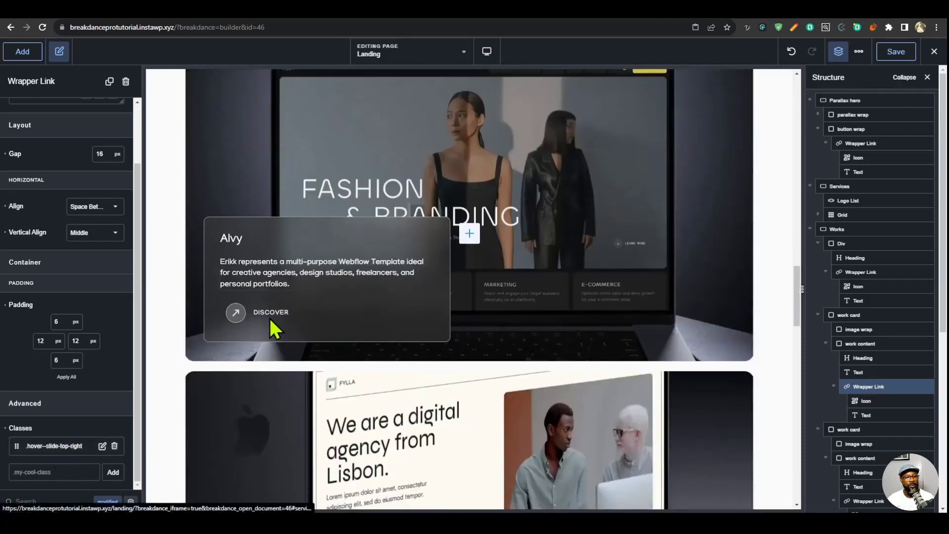
left_click(269, 317)
left_click(248, 319)
right_click(249, 319)
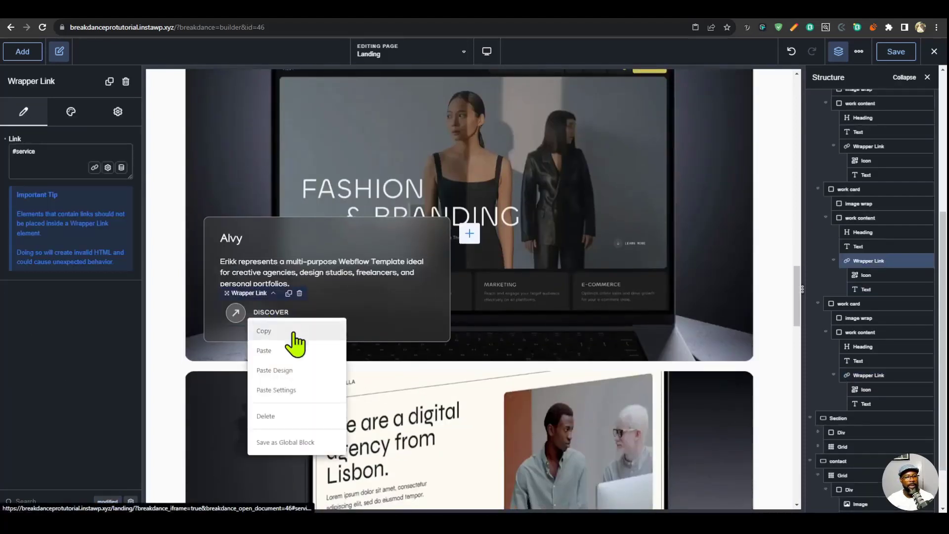
- Paste the copied settings onto the Fylla card's Discover link and check its classes among the modified properties
scroll(313, 382, "down", 10)
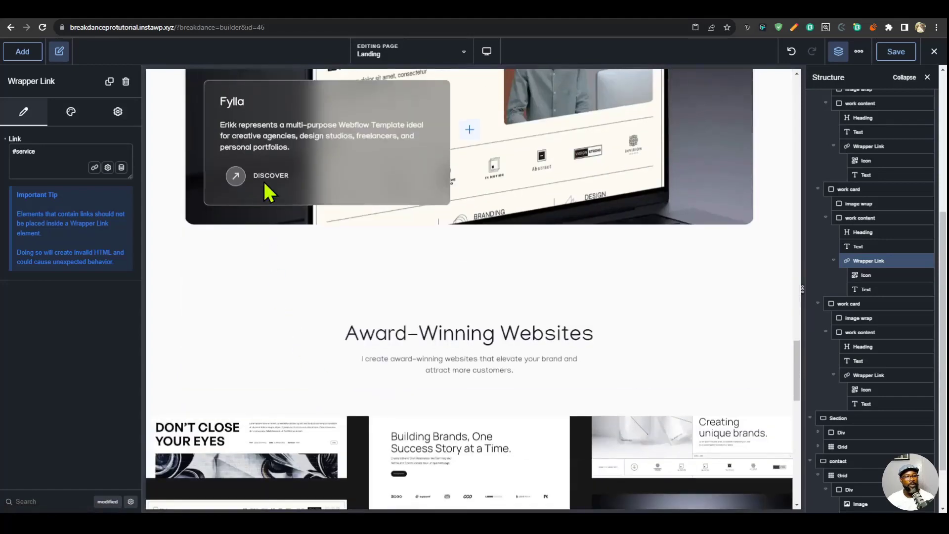
left_click(264, 186)
left_click(264, 186)
right_click(263, 185)
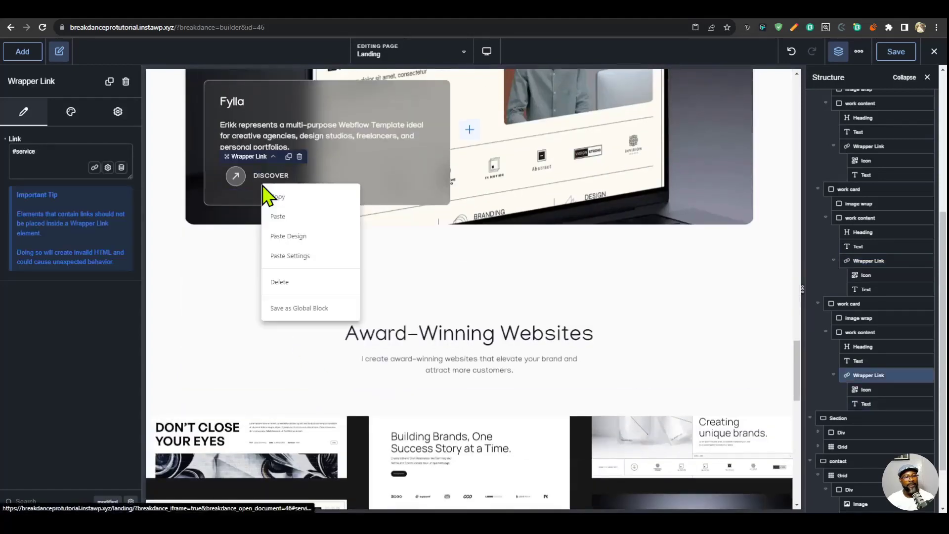
left_click(307, 256)
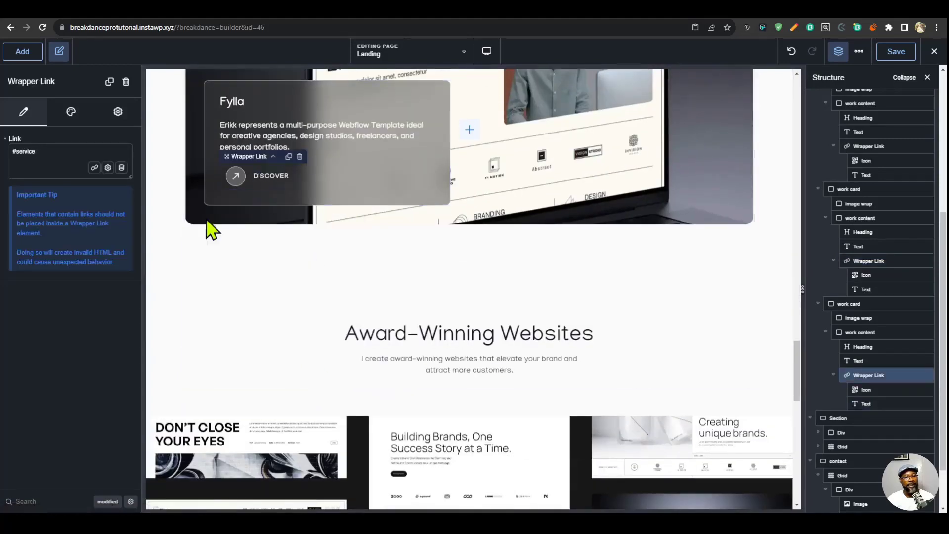
left_click(108, 501)
scroll(76, 403, "down", 2)
left_click(76, 403)
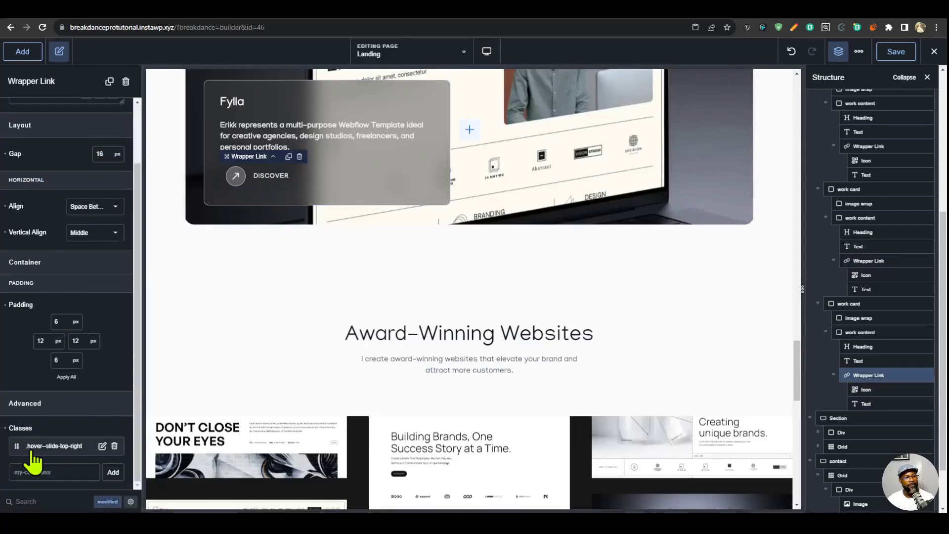
- In the global stylesheet, below the :root rule, paste the custom arrow icon button CSS with the slide-top-right hover rule and its keyframes
scroll(400, 360, "up", 4)
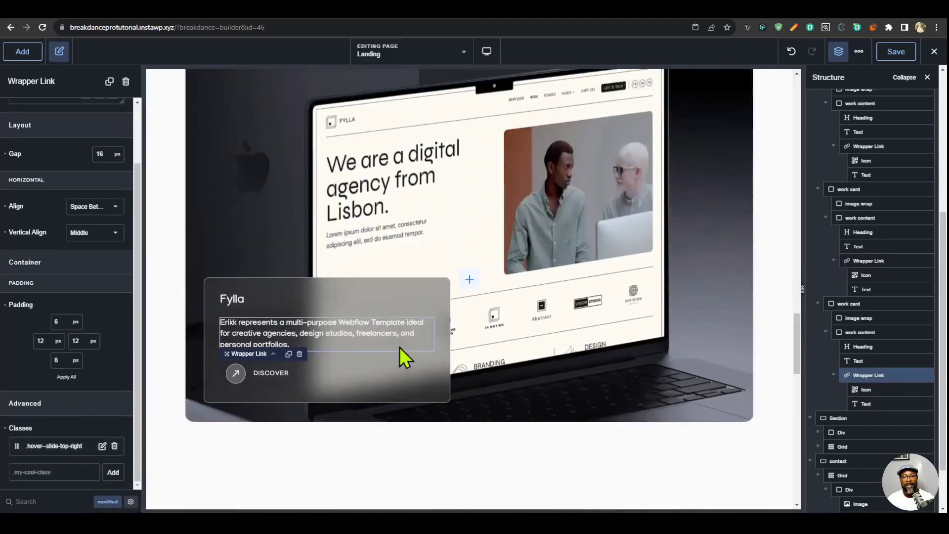
scroll(403, 356, "down", 1)
left_click(859, 52)
left_click(868, 78)
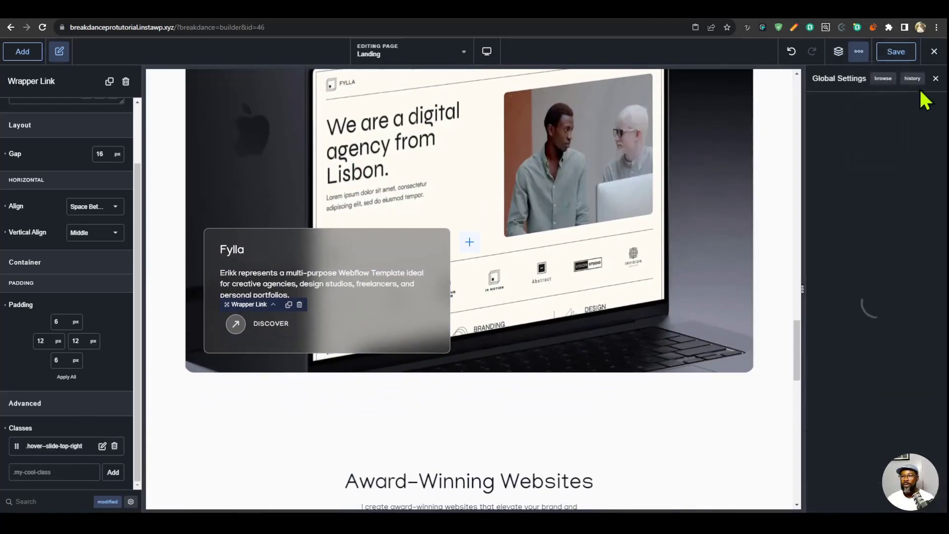
scroll(865, 360, "down", 2)
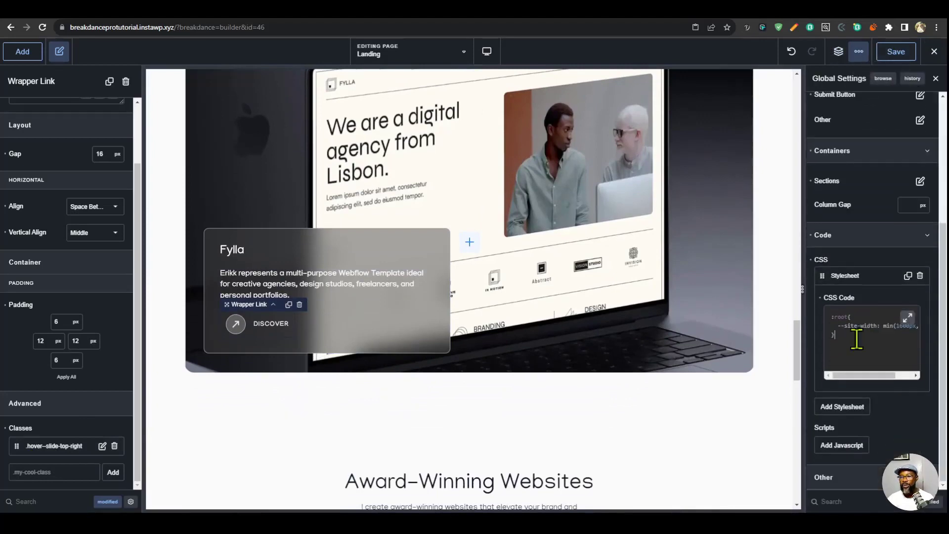
key("Return")
key("Return")
key("Return")
left_click(910, 319)
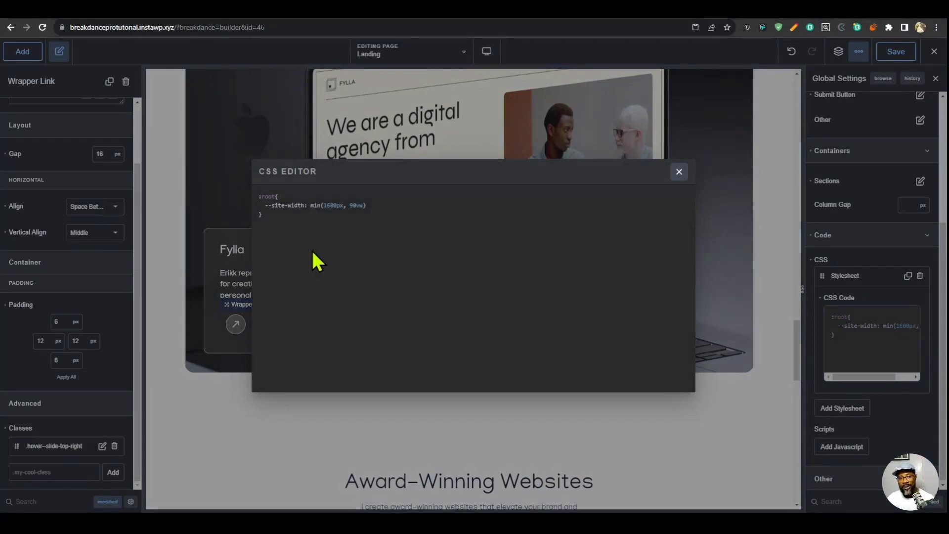
type("/*CUSTOM ARROW ICON BUTTON*/  /*----SLIDE TOP RIGHT----*/  .hover--slide-top-right:hover path {   animation: slide-top-right-out 0.2s, slide-top-right-in 0.2s 0.2s; }  @keyframes slide-top-right-out{   to {transform: translate(100%, -100%) } } @keyframes slide-top-right-in{   from{ transform: translate(-100%, 100%)}   to{transform: translate(0, 0) } }")
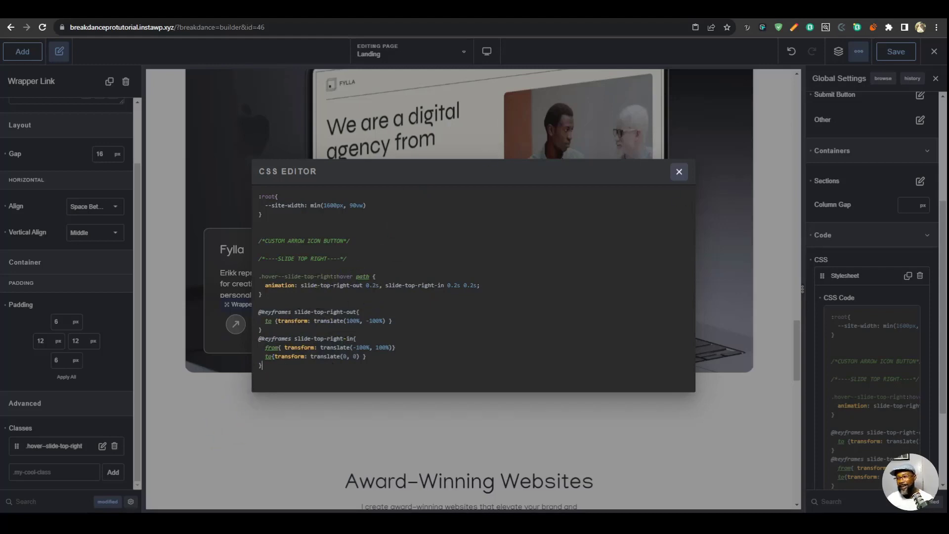
- Paste the slide-down hover rule and its keyframes below the slide-top-right code, and close the CSS editor
key("Return")
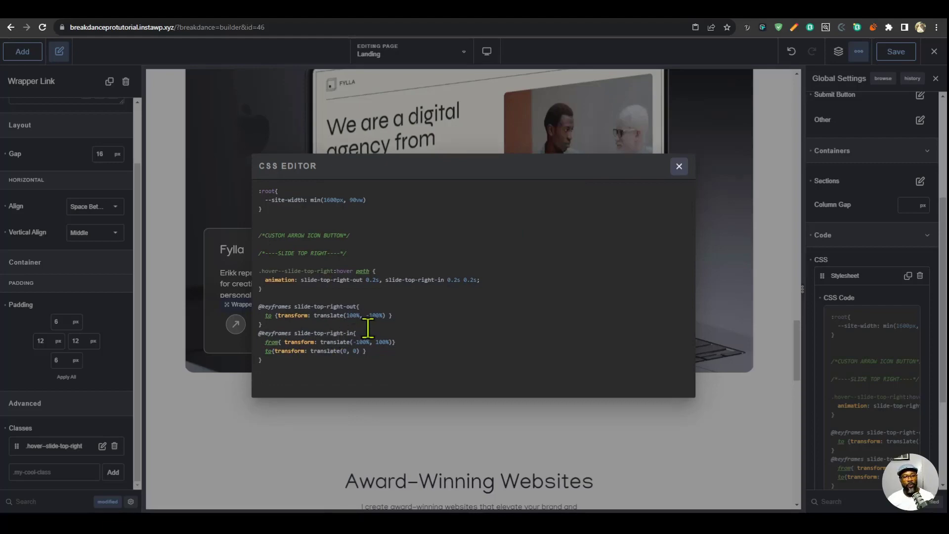
type("/*----SLIDE DOWN---*/  .hover--slide-down:hover path {   animation: slide-down-out 0.2s forwards, slide-down-in 0.2s forwards 0.2s }  @keyframes slide-down-out{   to { transform: translate(0, 100%) } } @keyframes slide-down-in{   from { transform: translate(0, -100%) }   to {transform: translate(0, 0) } }")
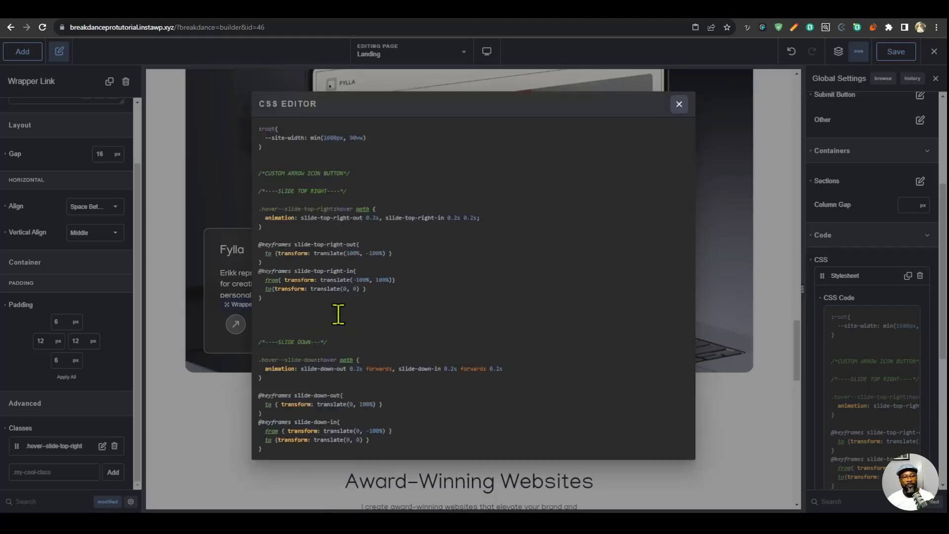
left_click(679, 104)
- Test the arrow hover animations on the My Services, See All and Discover links in the builder preview
scroll(763, 275, "up", 10)
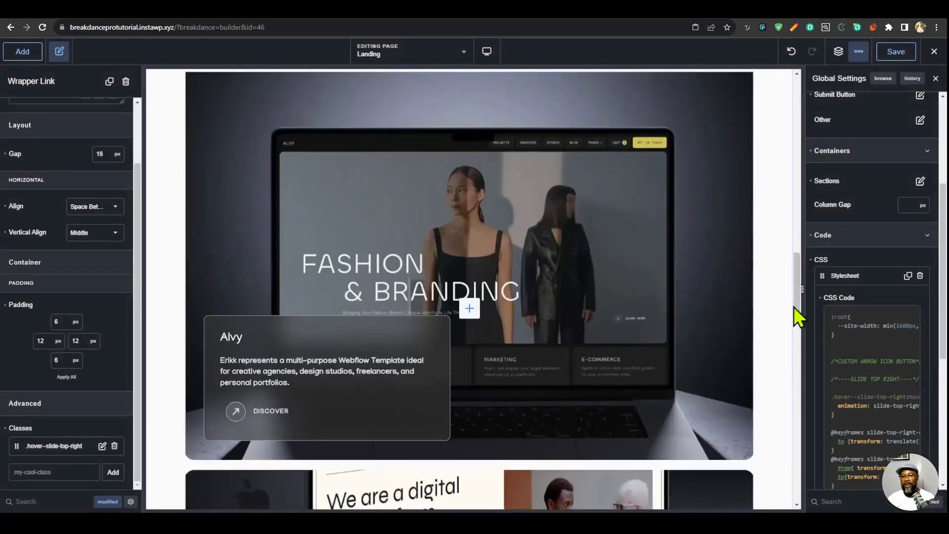
left_click_drag(797, 318, 792, 93)
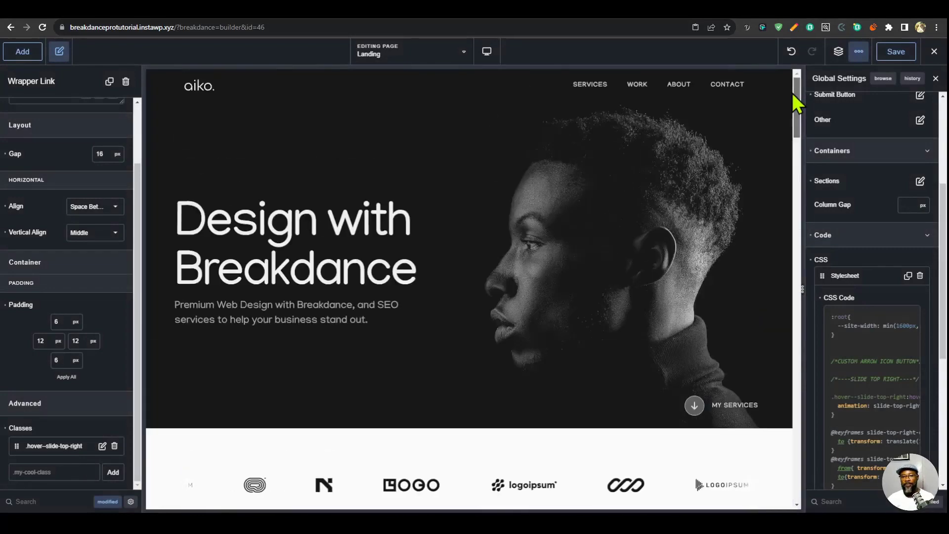
left_click(720, 406)
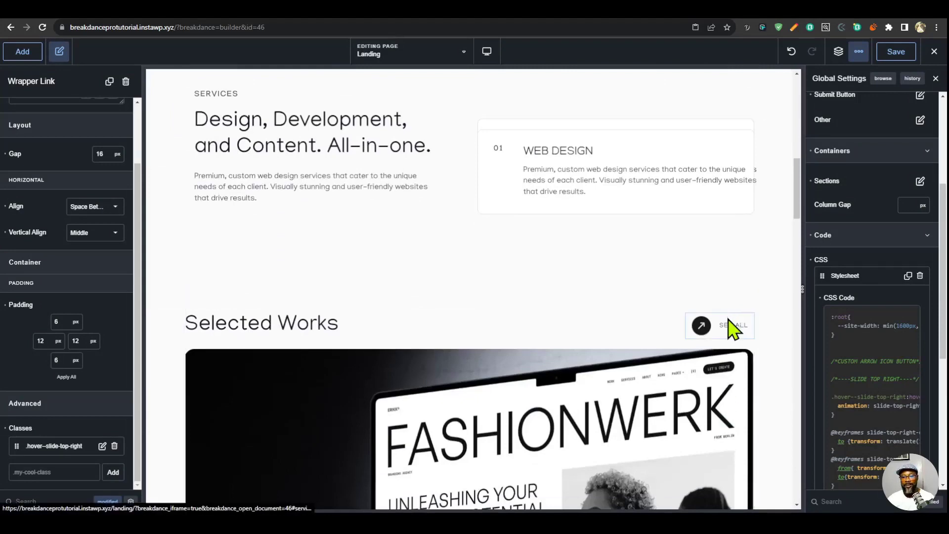
scroll(734, 341, "down", 6)
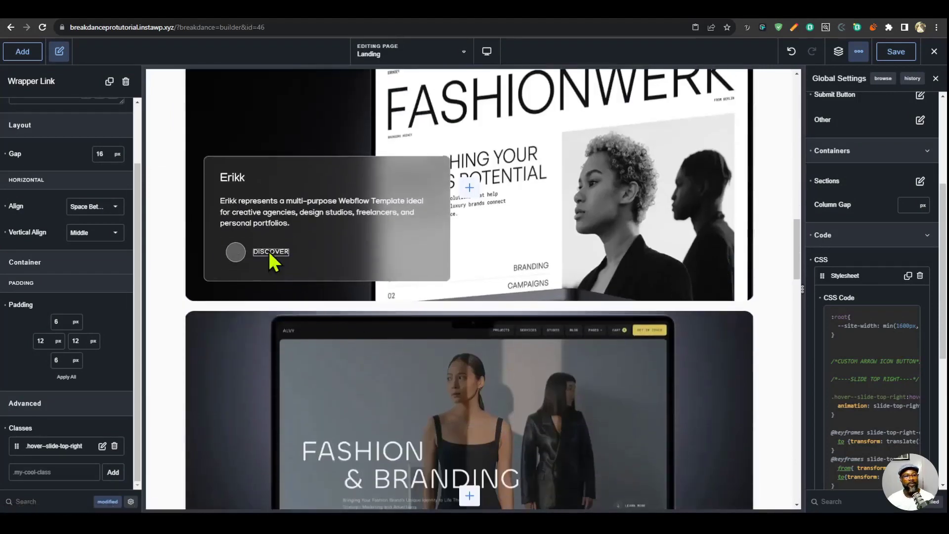
scroll(276, 256, "up", 1)
- Save the page, reload the live landing page and test the hero's My Services link there
left_click(896, 52)
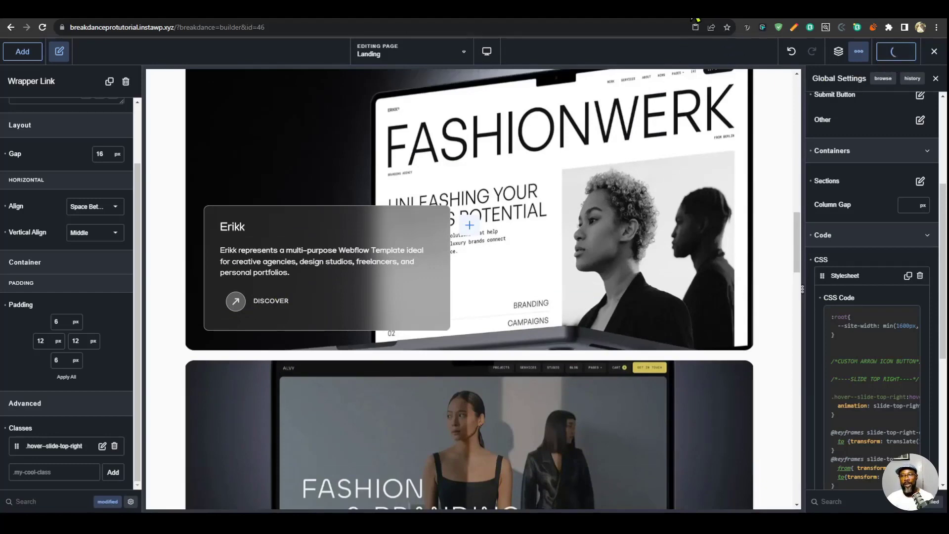
left_click(697, 19)
key("F5")
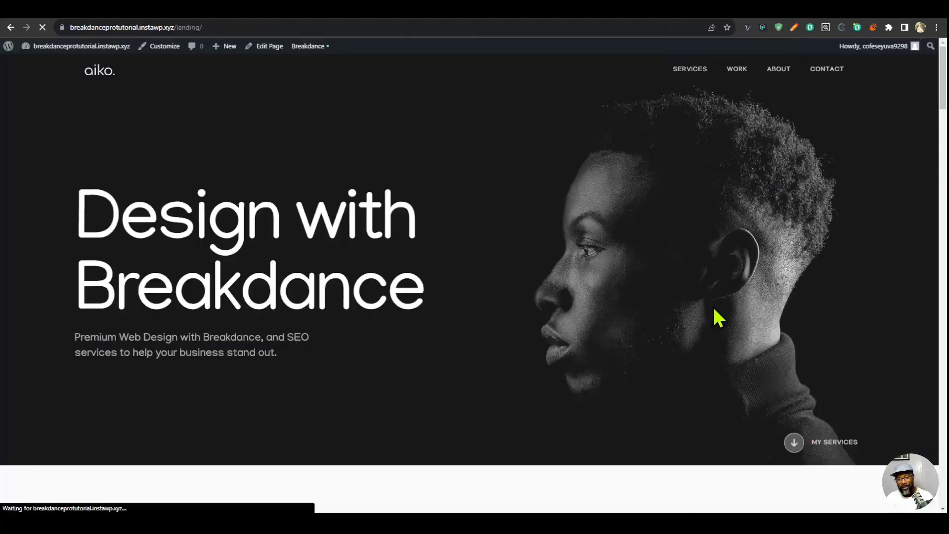
left_click(794, 448)
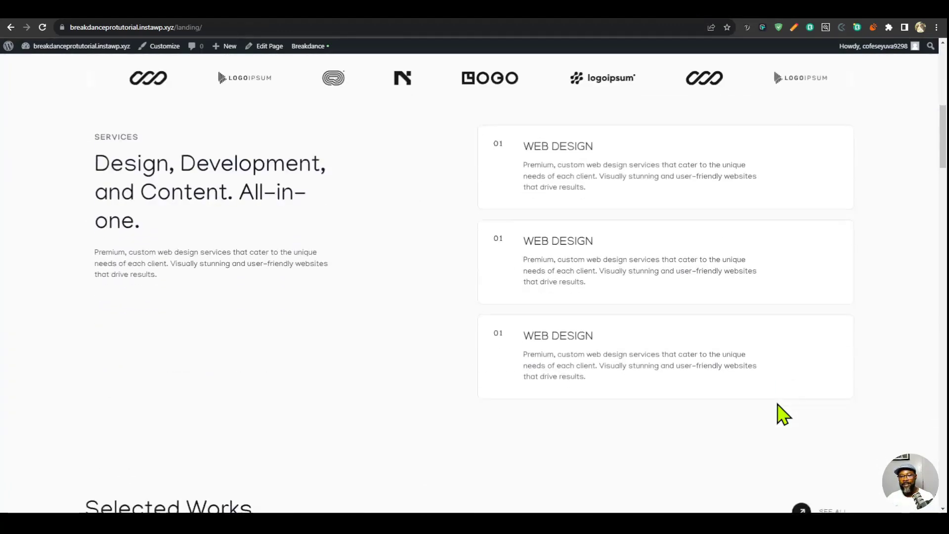
- Check how the live landing page scrolls between the hero, Services and Selected Works sections
scroll(831, 461, "down", 5)
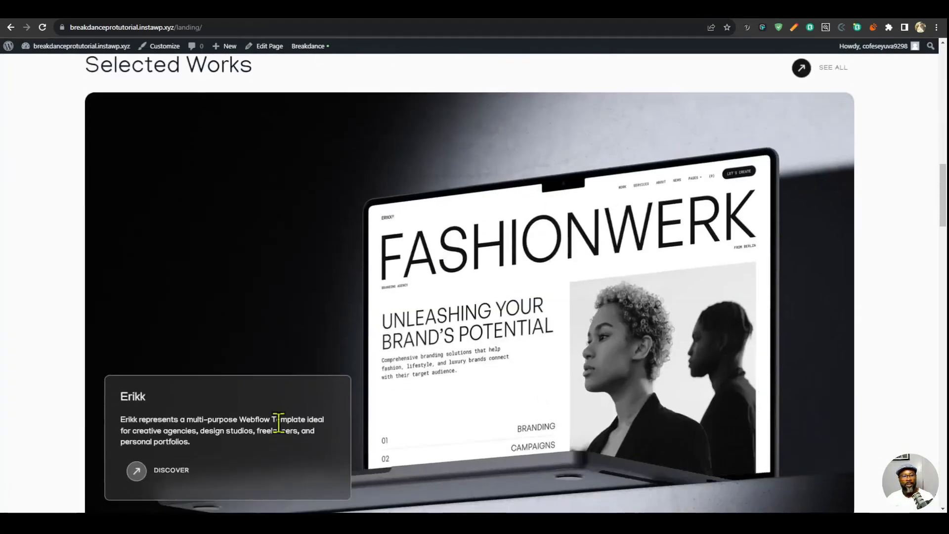
scroll(839, 314, "up", 10)
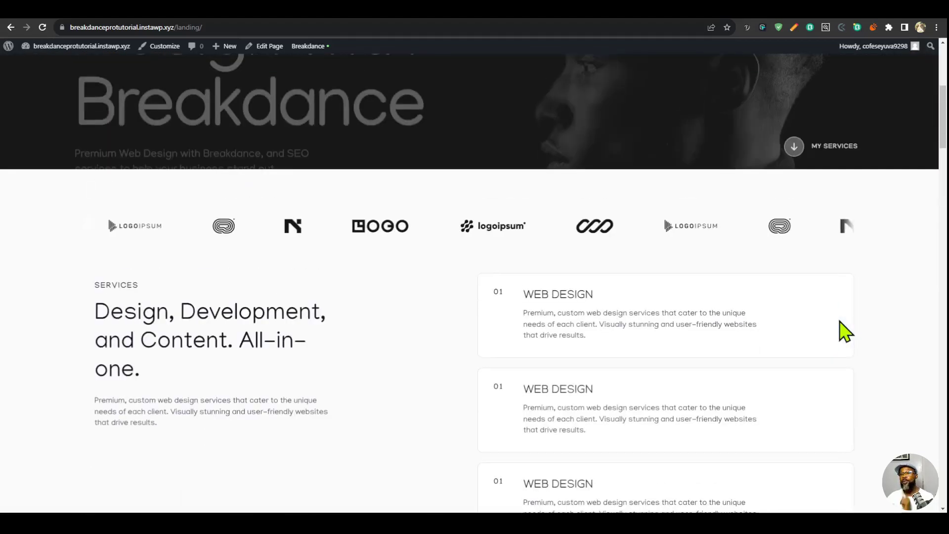
scroll(842, 326, "up", 5)
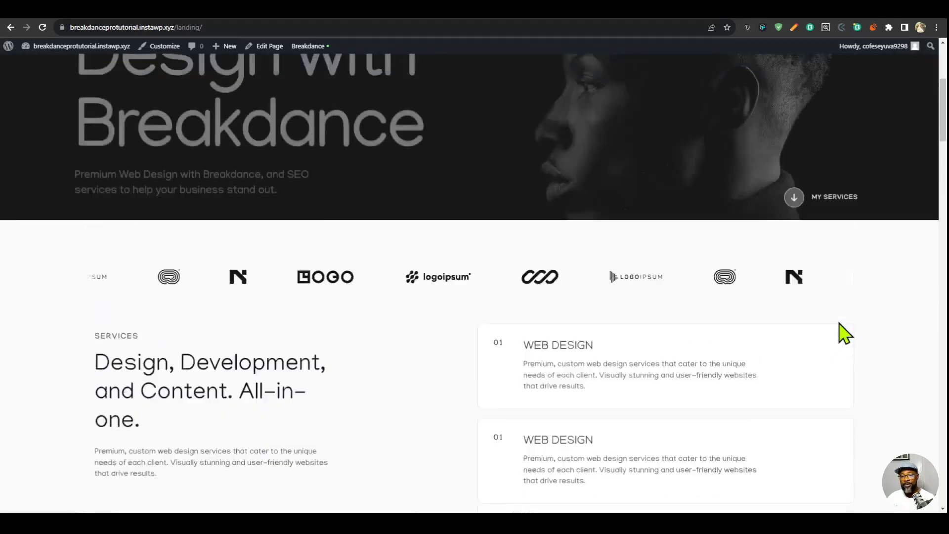
scroll(843, 303, "down", 12)
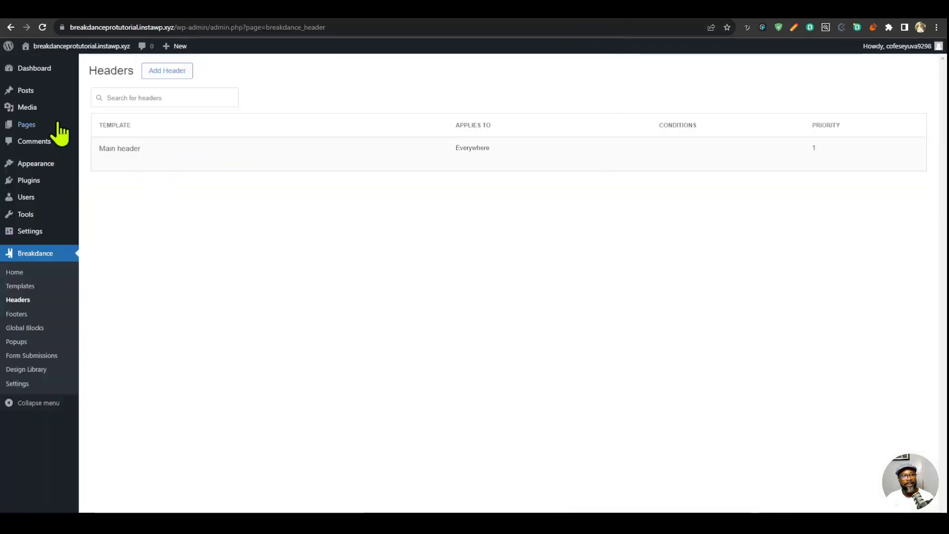
- Search the WordPress plugin directory for "mousewheel smooth scroll", then install and activate the MouseWheel Smooth Scroll plugin
mouse_move(29, 181)
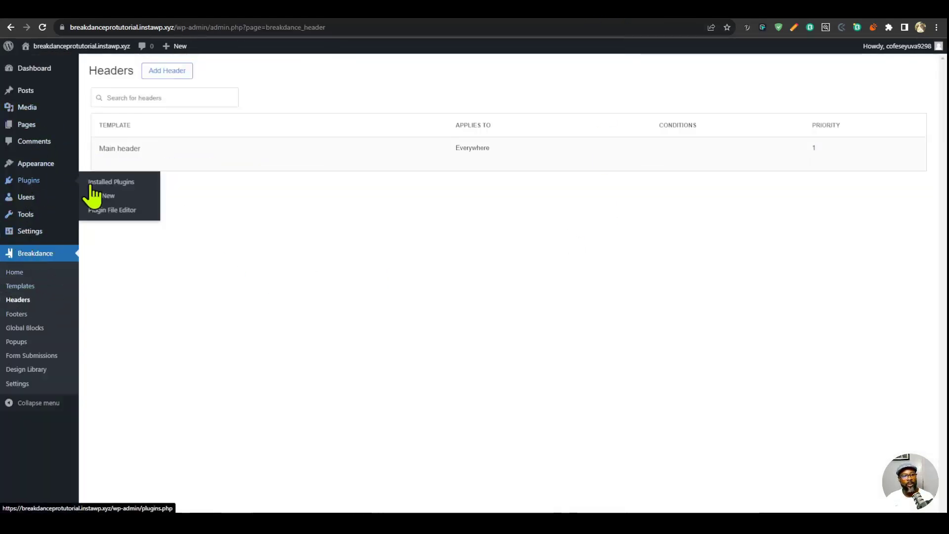
left_click(101, 196)
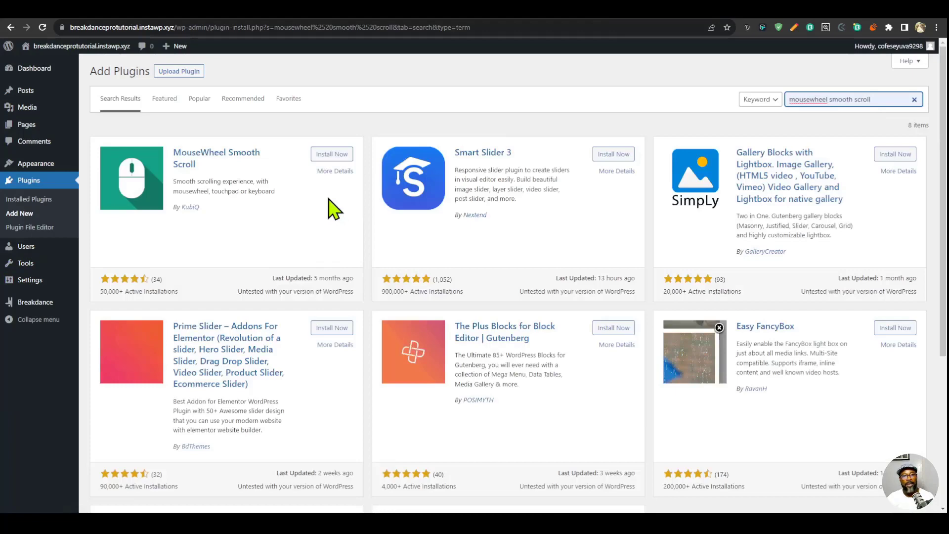
left_click(329, 154)
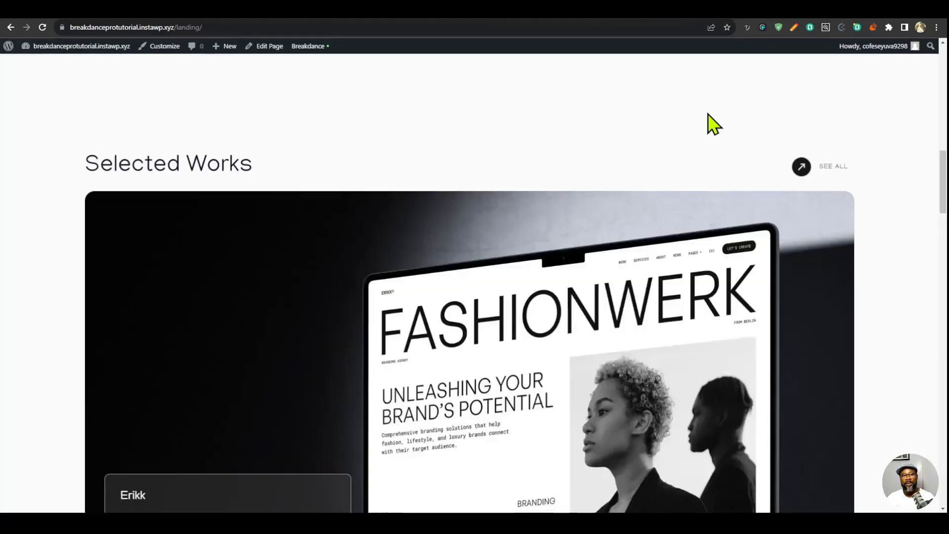
scroll(712, 182, "up", 10)
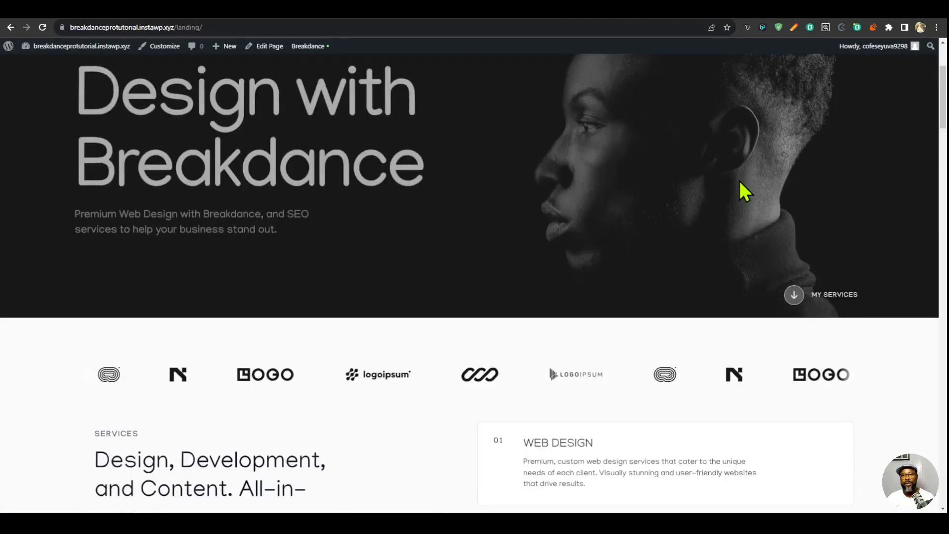
scroll(745, 179, "down", 4)
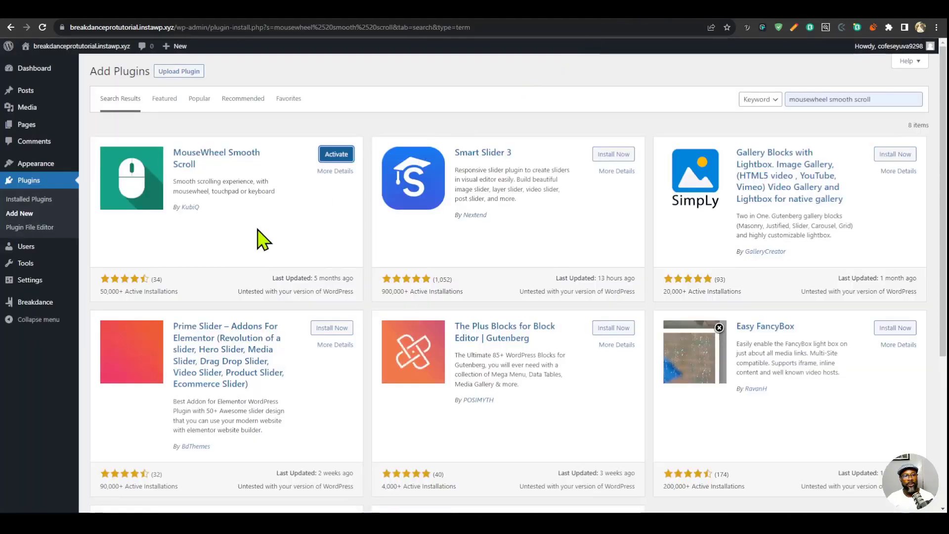
left_click(340, 157)
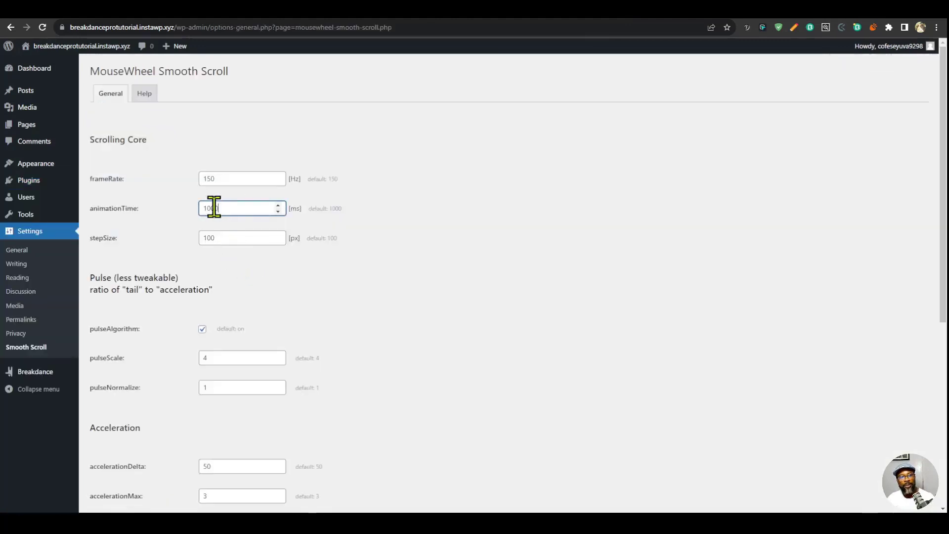
- In the MouseWheel Smooth Scroll settings, set animationTime to 600 ms and stepSize to 150 px, and save
type("60")
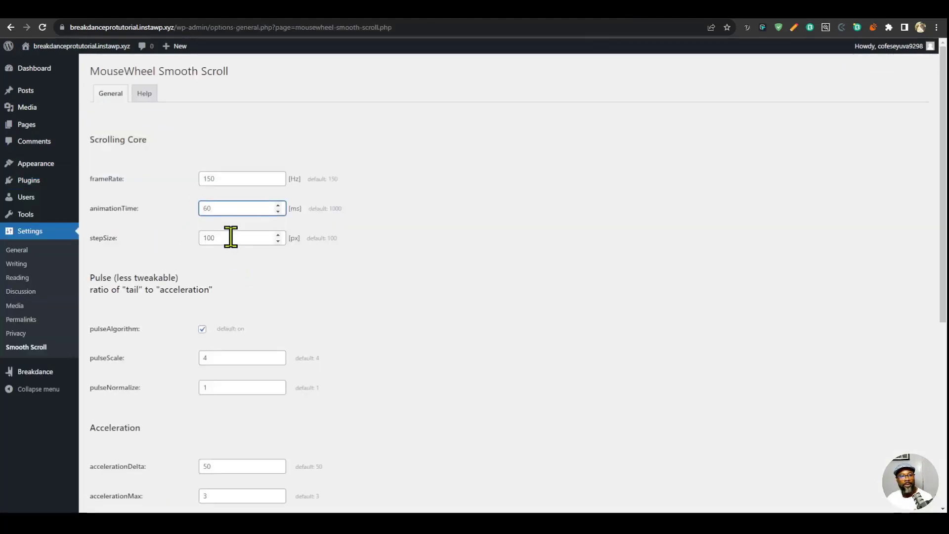
type("0")
key("Tab")
type("150")
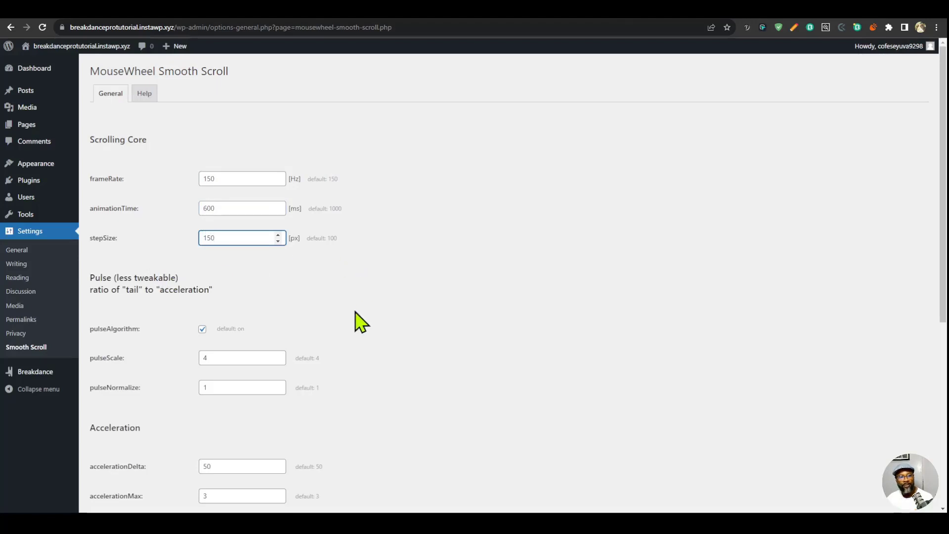
scroll(349, 349, "down", 6)
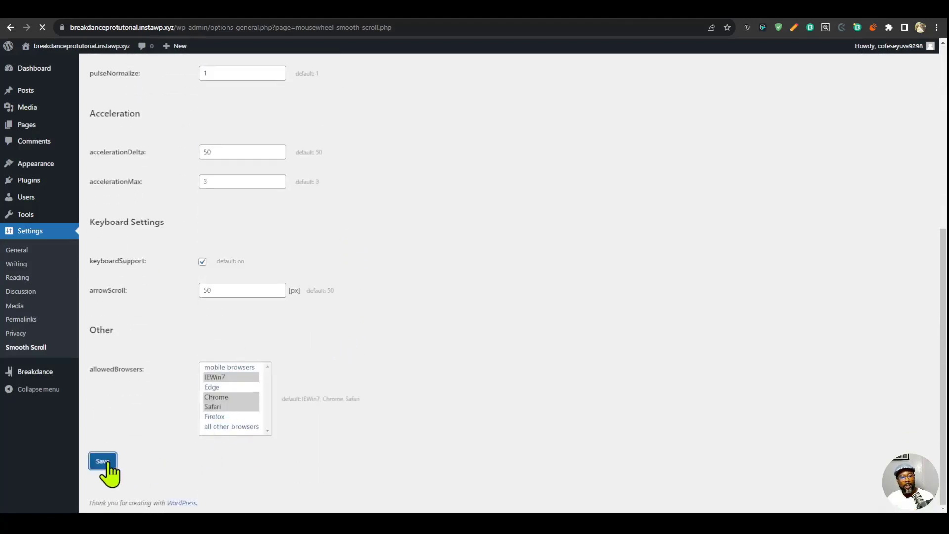
- Reload the live landing page and test the smooth scrolling down to the Selected Works section
left_click(696, 6)
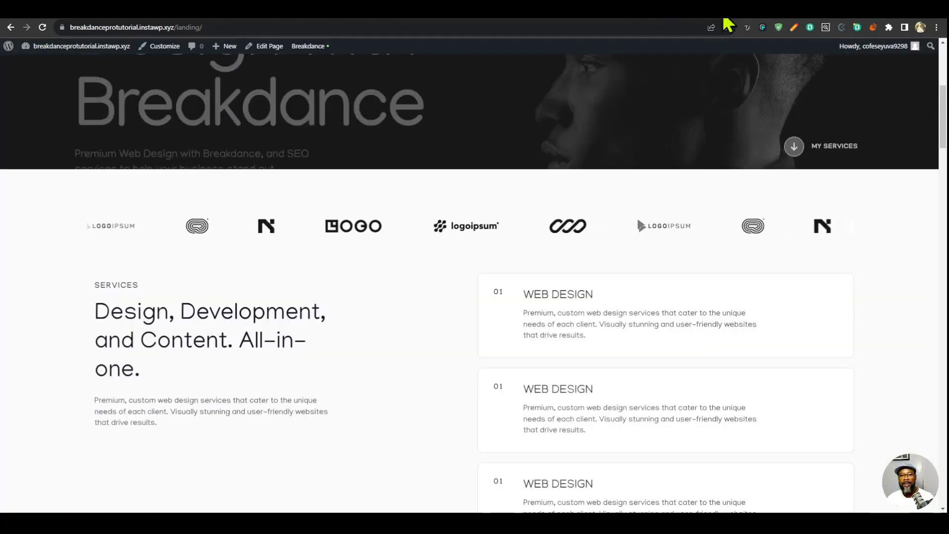
scroll(542, 335, "up", 3)
key("F5")
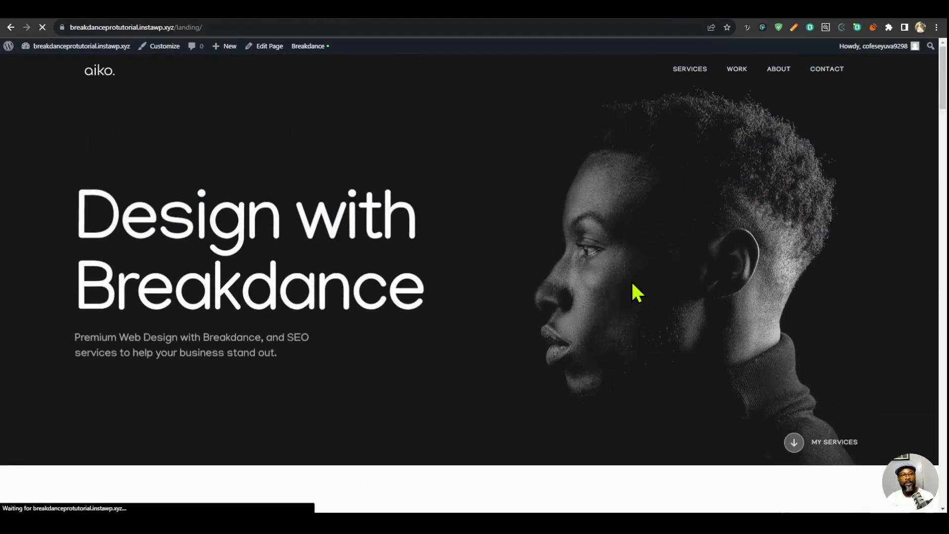
scroll(642, 285, "down", 12)
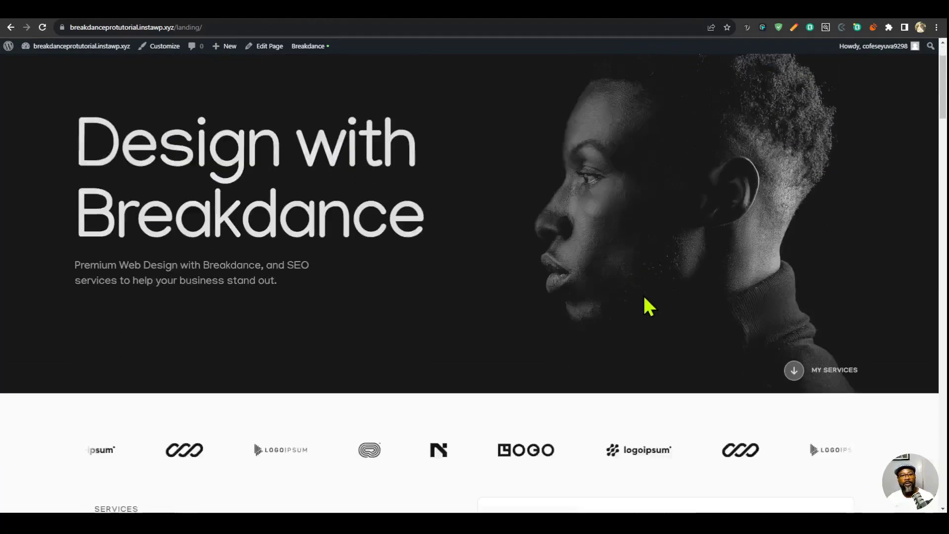
scroll(645, 296, "down", 12)
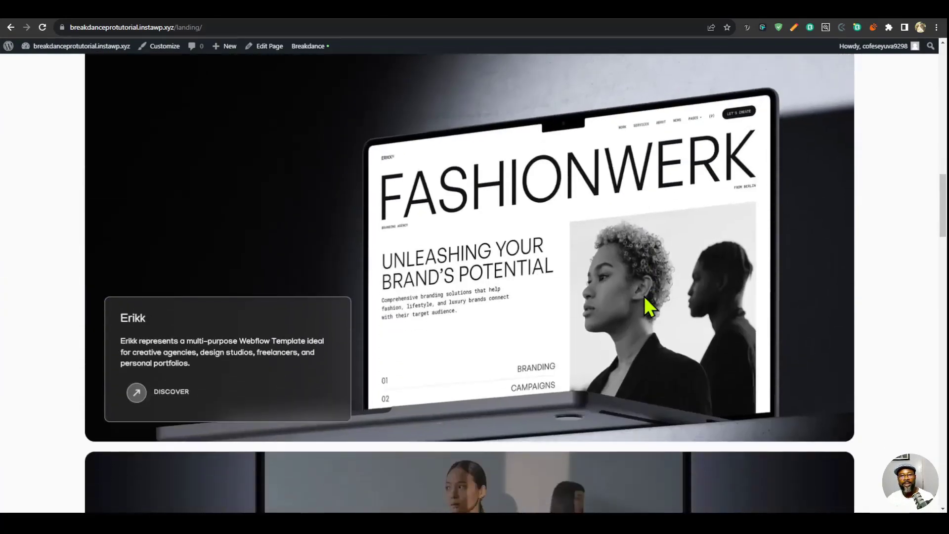
scroll(645, 299, "down", 5)
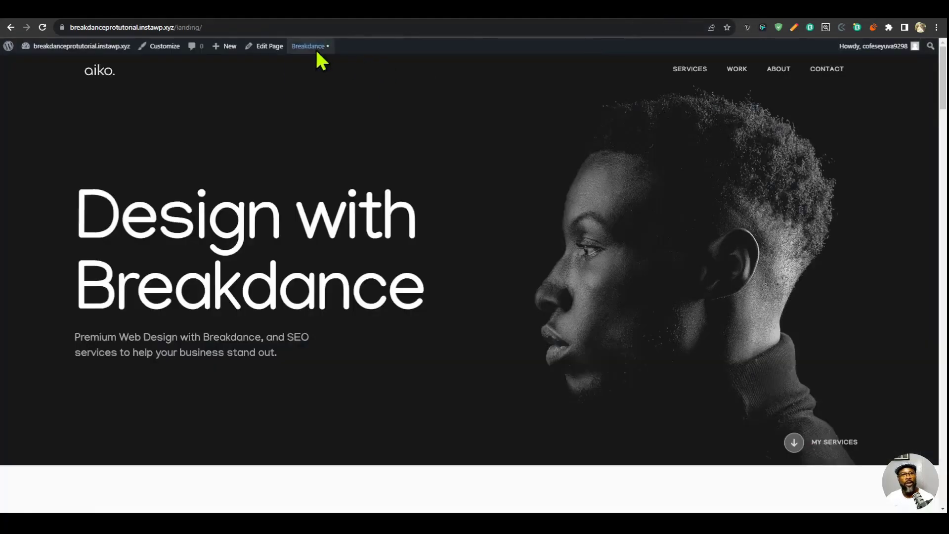
- Open the Main header in the builder, link its menu items to #service, #work, #about and #contact, and save
mouse_move(316, 49)
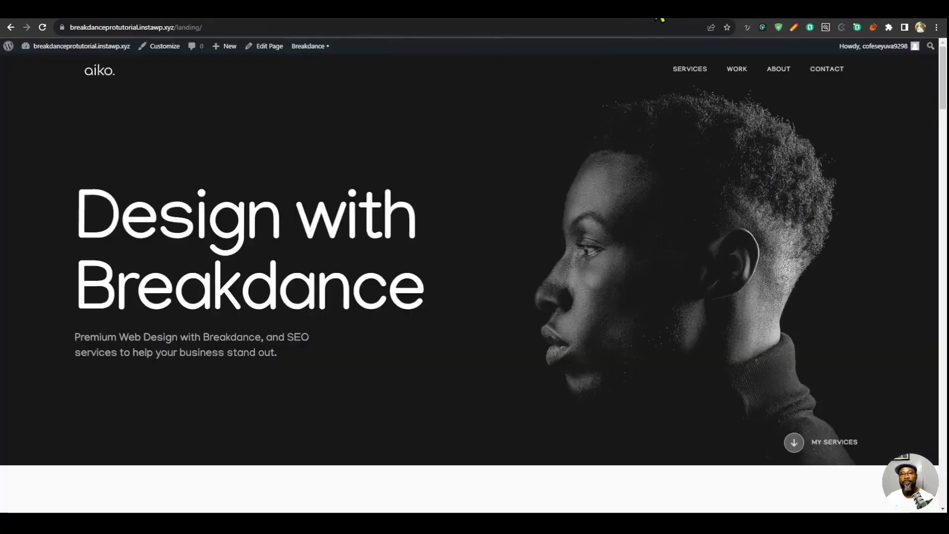
left_click(657, 11)
left_click(395, 58)
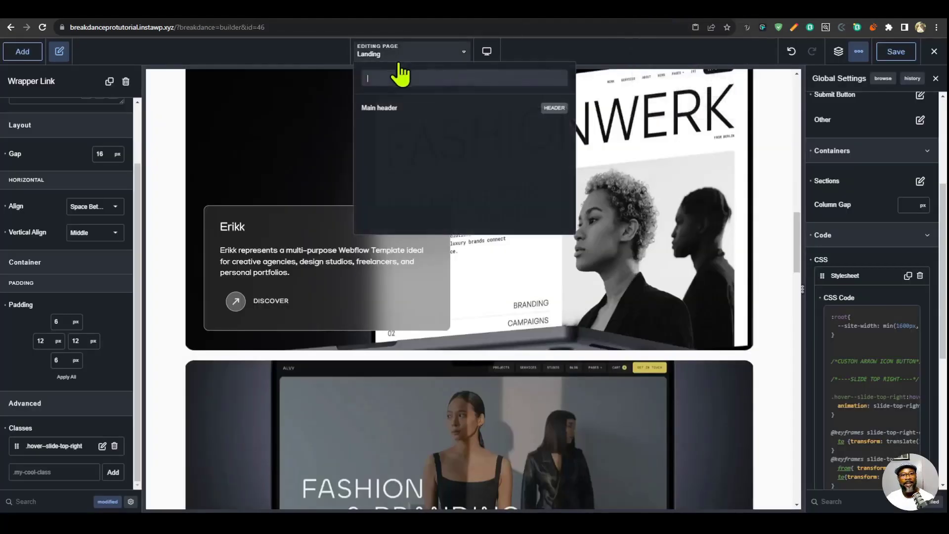
left_click(391, 105)
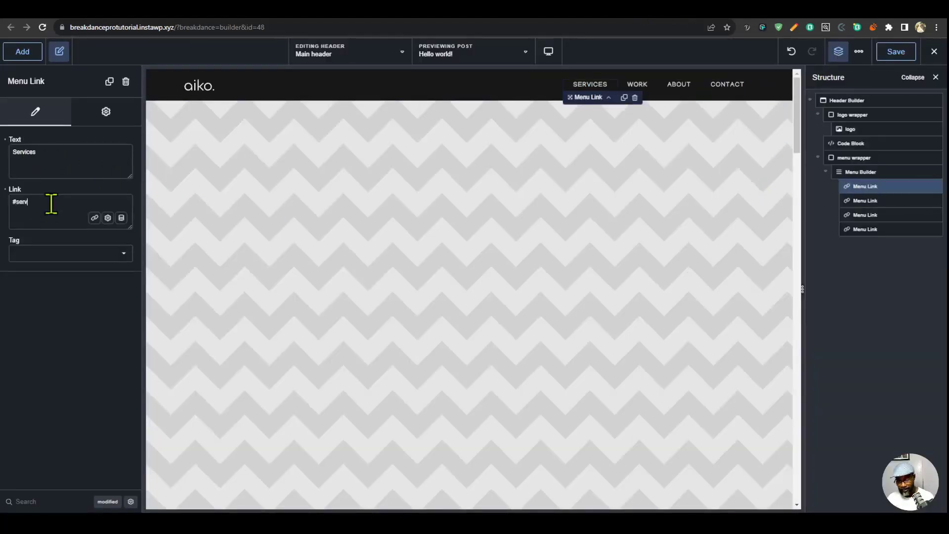
left_click(861, 202)
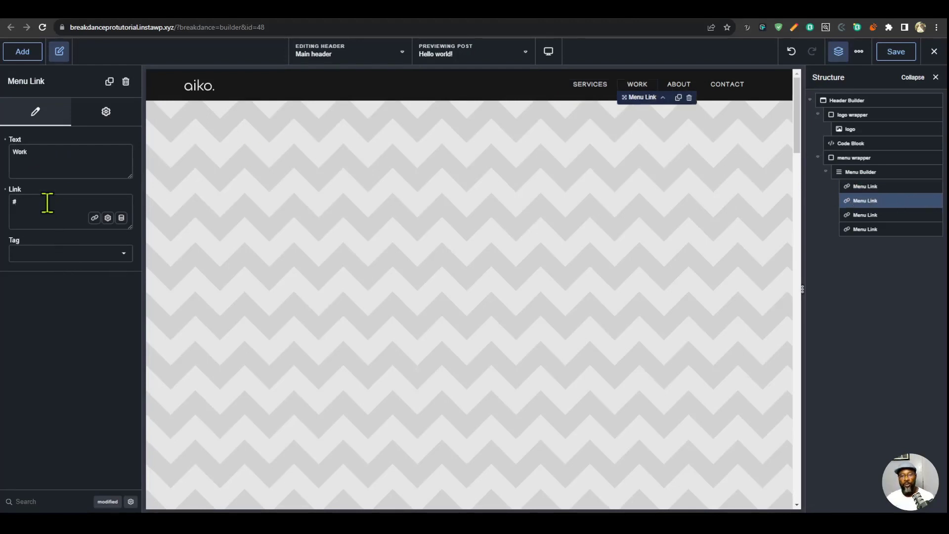
left_click(880, 213)
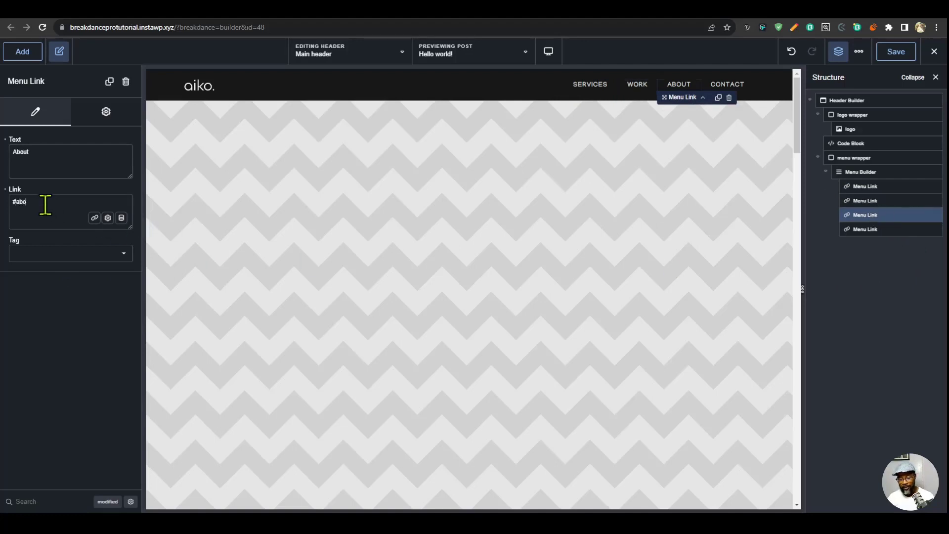
left_click(864, 228)
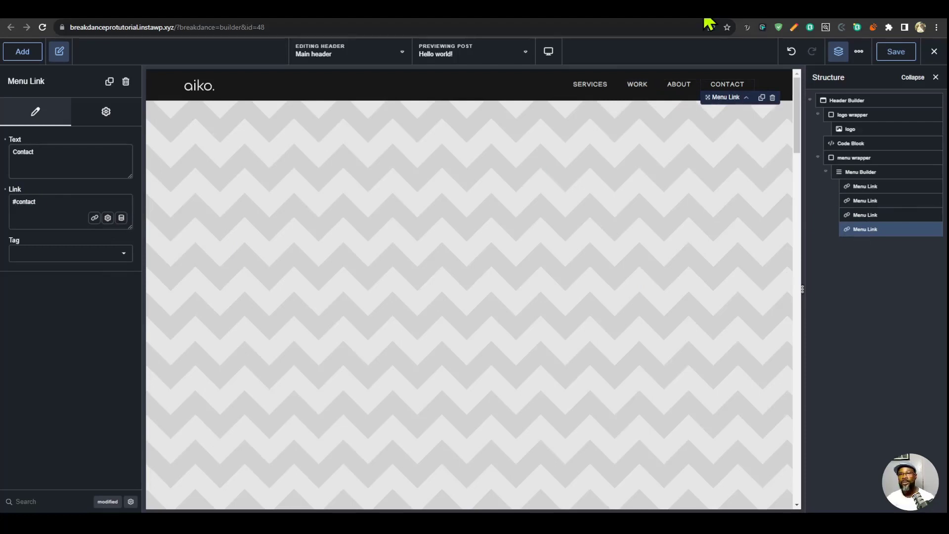
- Test the Services and Work menu links on the live landing page
left_click(682, 18)
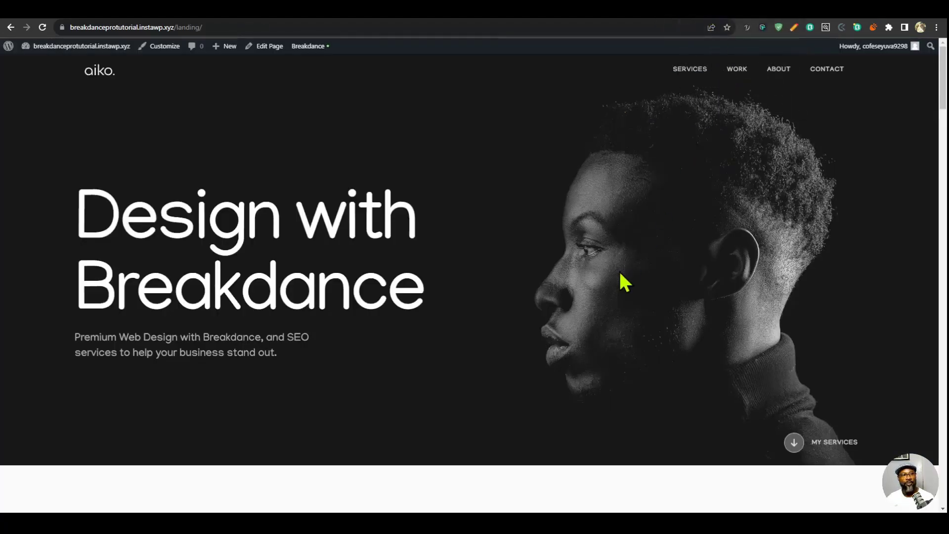
left_click(689, 70)
scroll(693, 84, "up", 8)
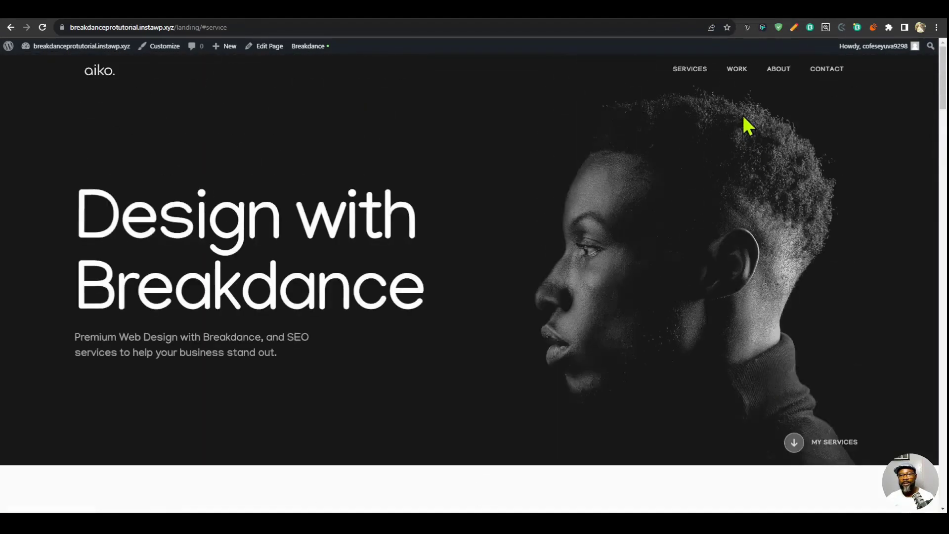
left_click(737, 74)
scroll(708, 339, "up", 10)
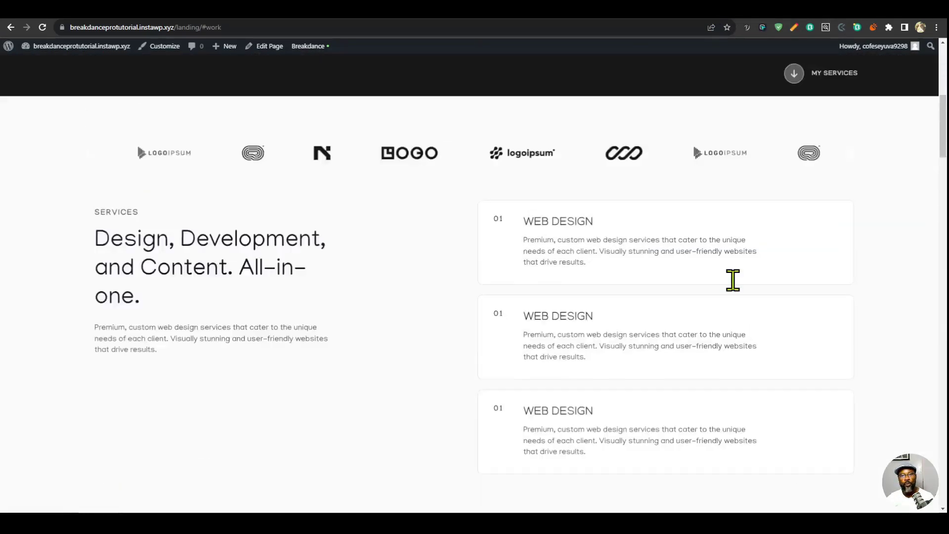
- Examine the scrolling hero area of the finished portfolio site for reference
scroll(791, 257, "down", 15)
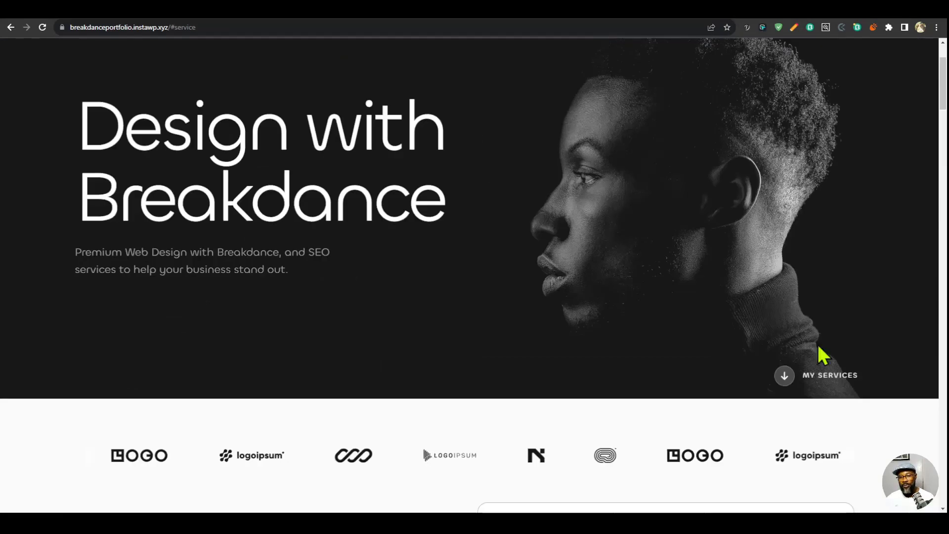
scroll(822, 356, "down", 2)
scroll(690, 54, "up", 2)
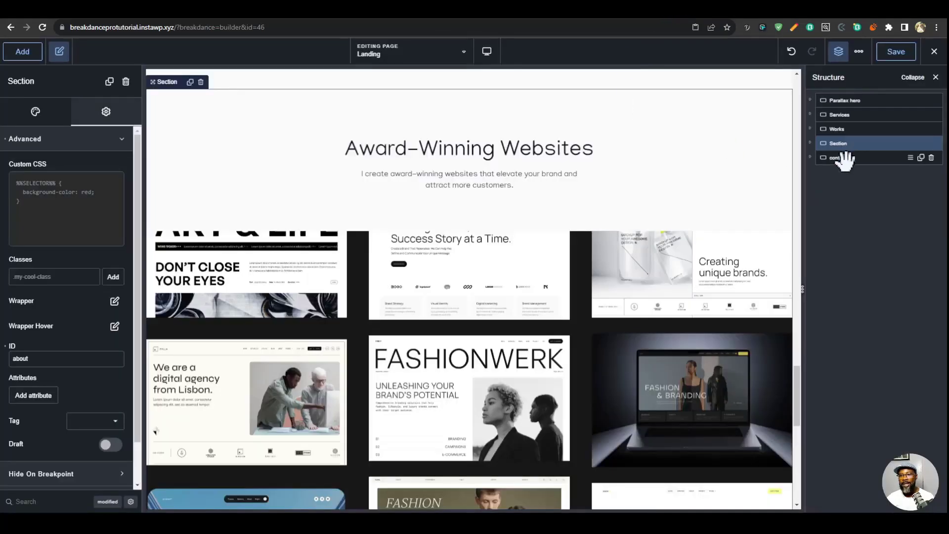
- Add a Back To Top element inside the landing page's contact section and select it
left_click(845, 157)
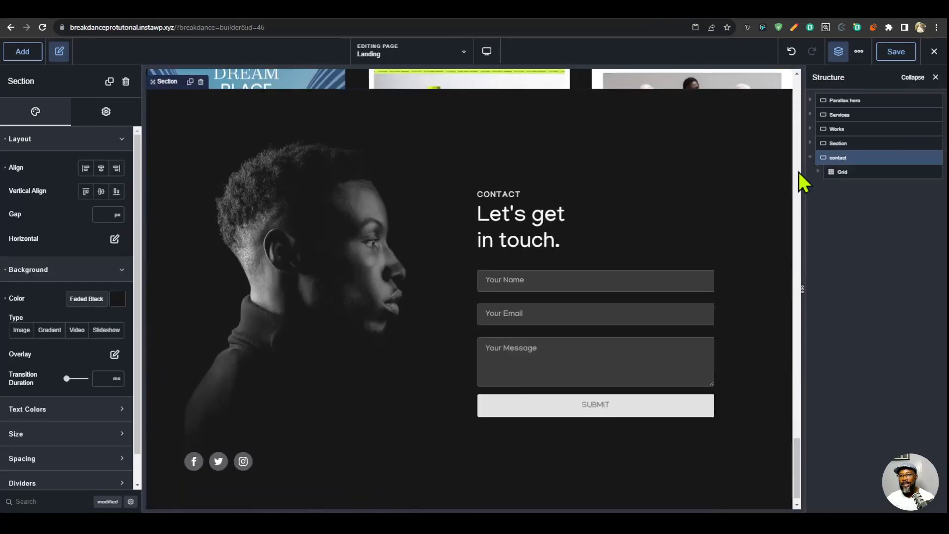
left_click(15, 59)
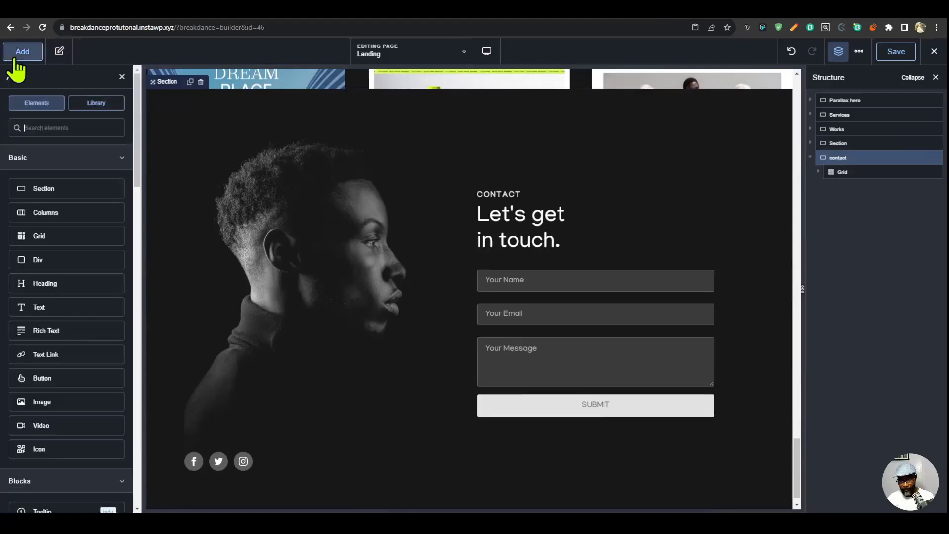
type("top")
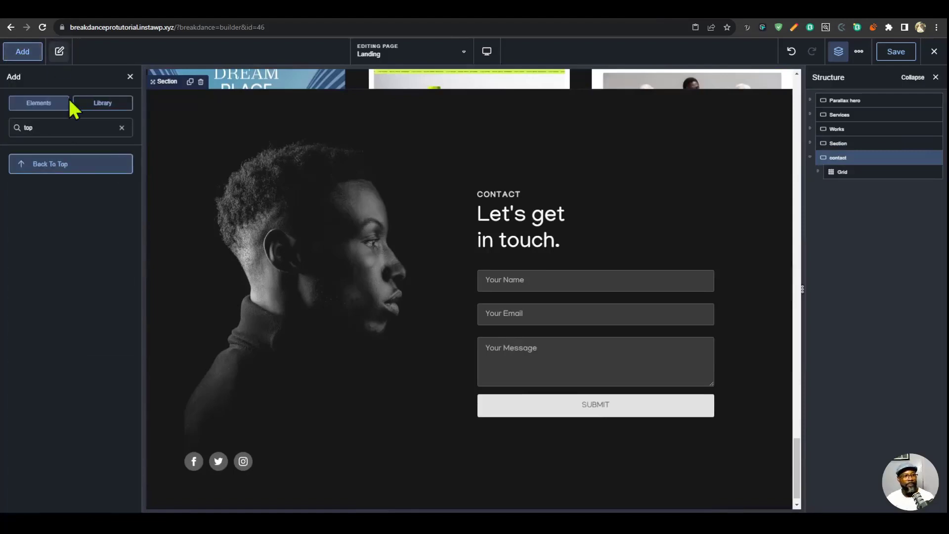
left_click(68, 164)
left_click(767, 487)
- Set the Back To Top container to hide at the top, show Half Way, and use a Fade In animation lasting 400 ms
left_click(70, 111)
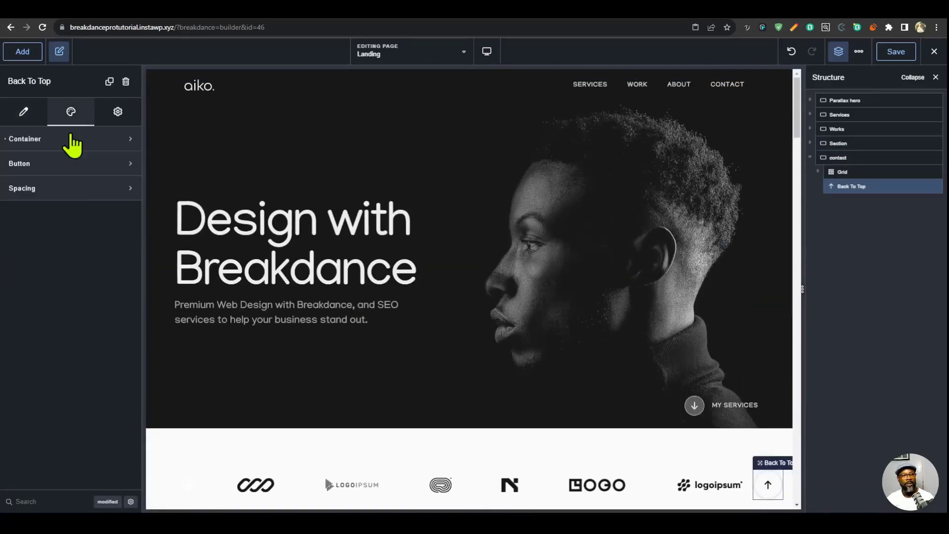
left_click(69, 141)
left_click(118, 237)
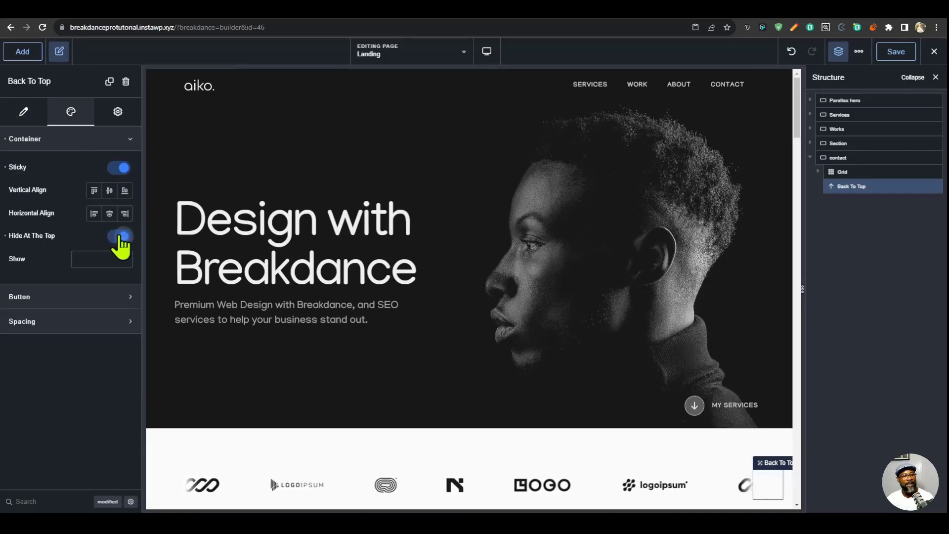
left_click(102, 267)
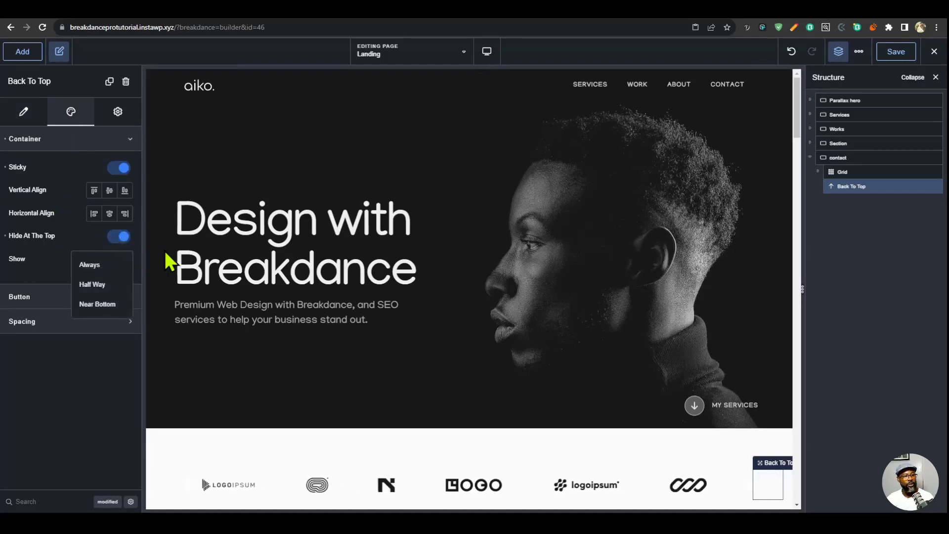
left_click(130, 286)
left_click(117, 292)
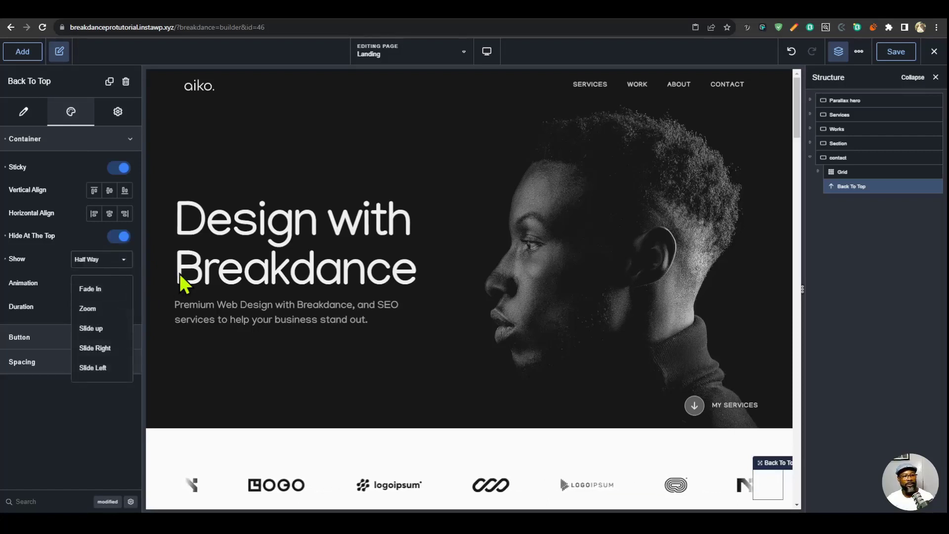
left_click(102, 291)
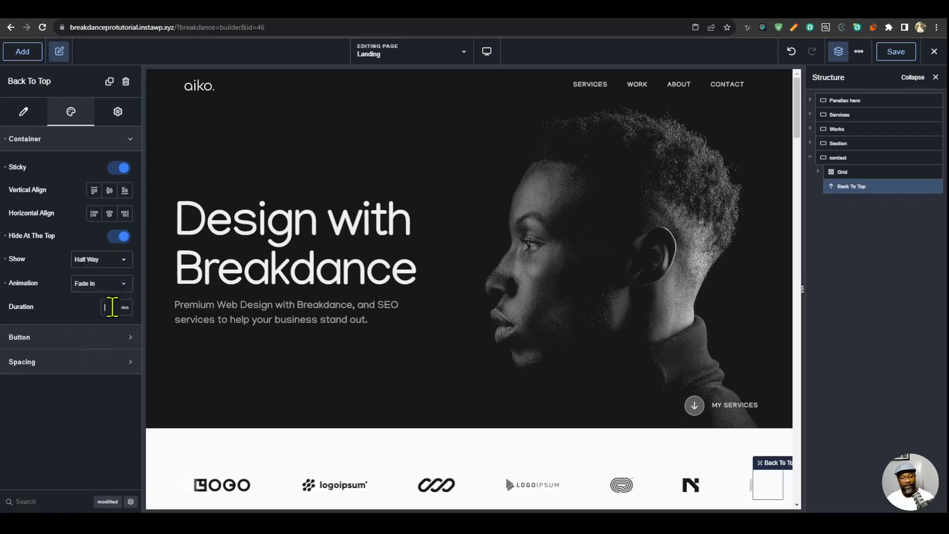
type("400")
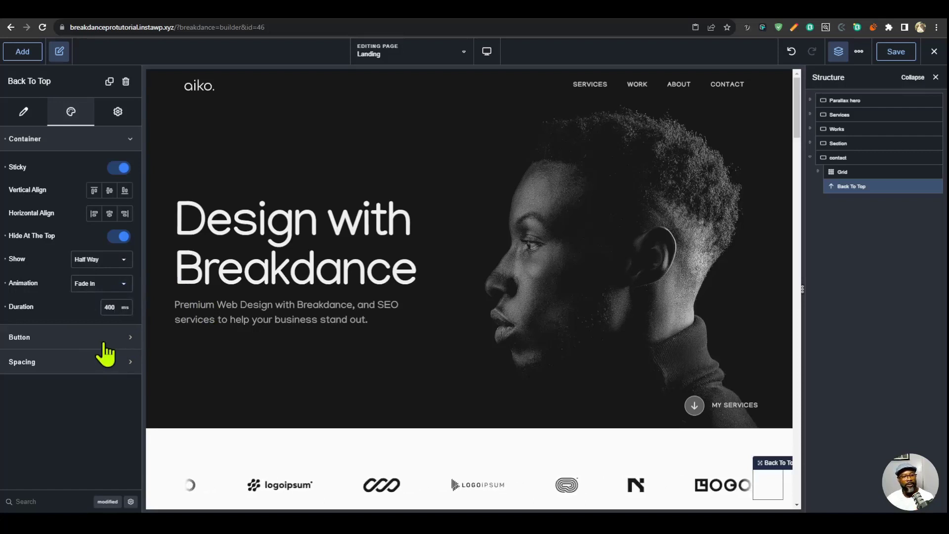
- Set the Back To Top button's background to the Button Bg palette colour and its icon to light gray
left_click(103, 342)
left_click(116, 349)
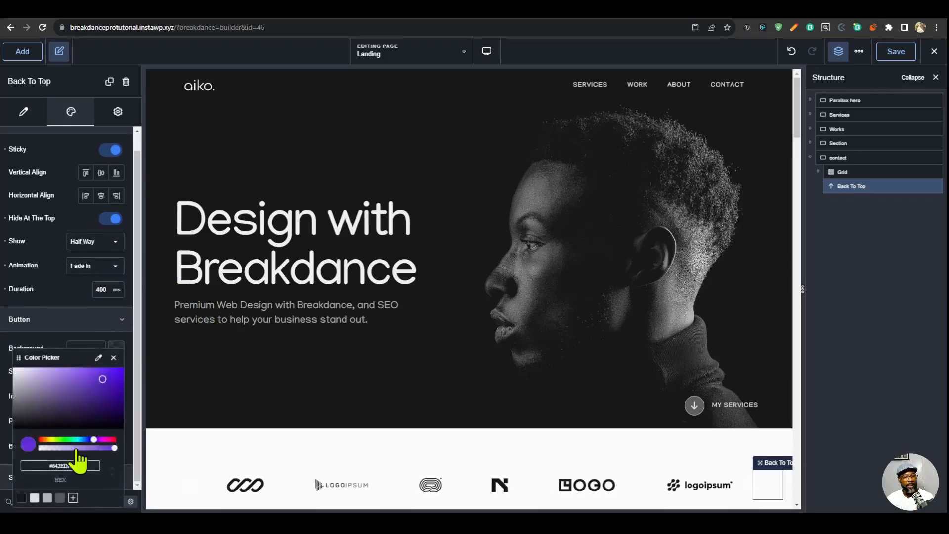
left_click(60, 498)
left_click(115, 396)
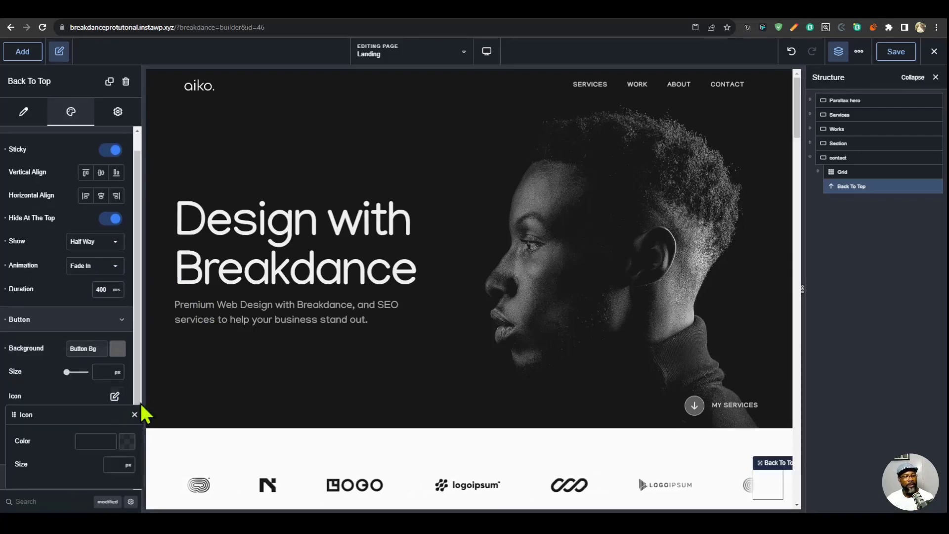
left_click(127, 442)
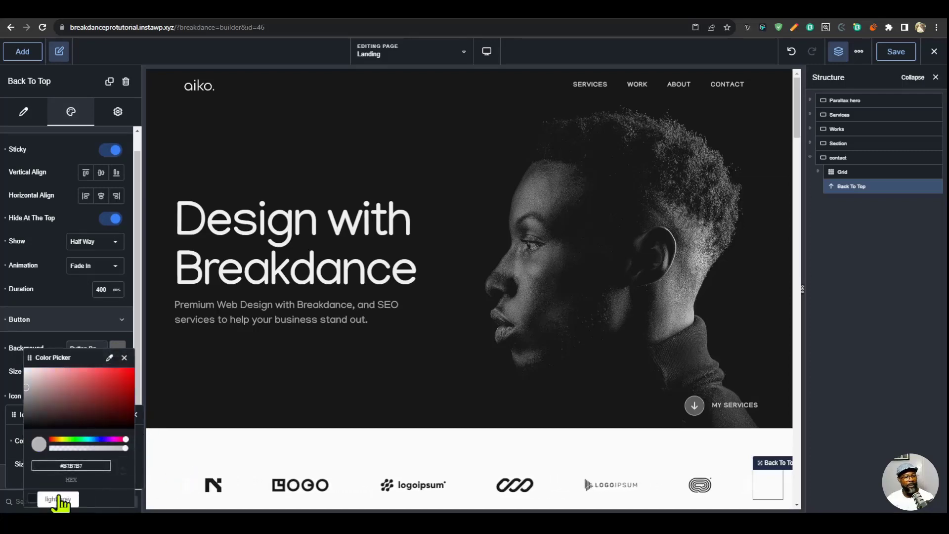
left_click(124, 358)
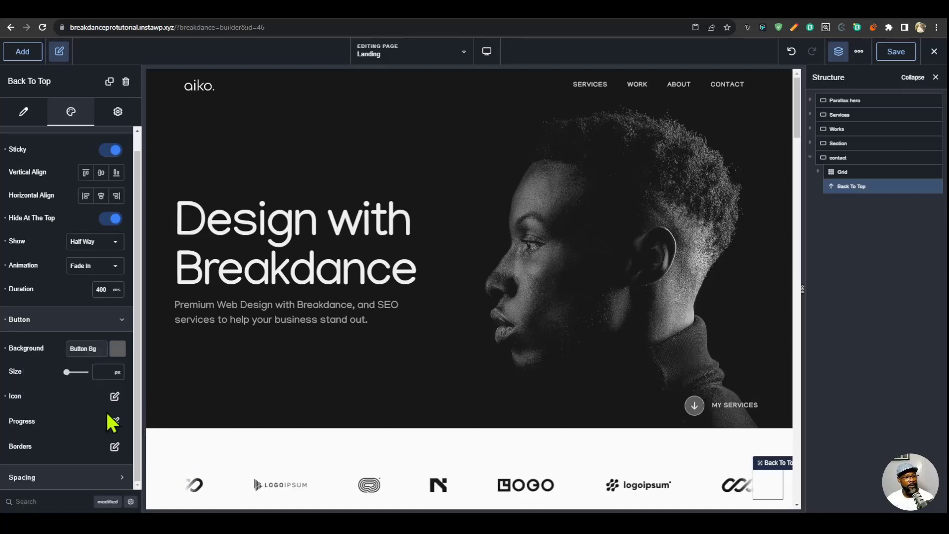
- Set the Back To Top progress tracker colour to #909090FF and its progress background to #FFFFFF, and save the page
left_click(115, 421)
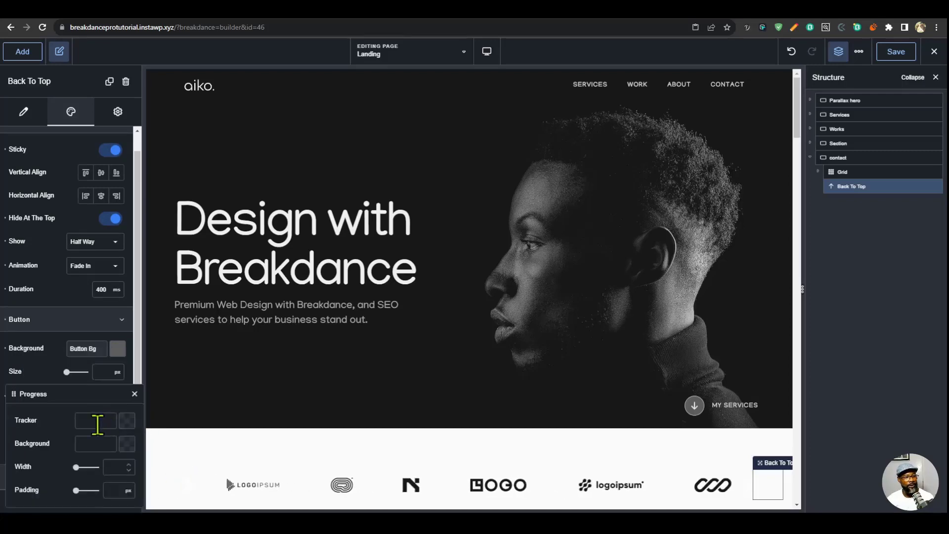
scroll(746, 451, "down", 6)
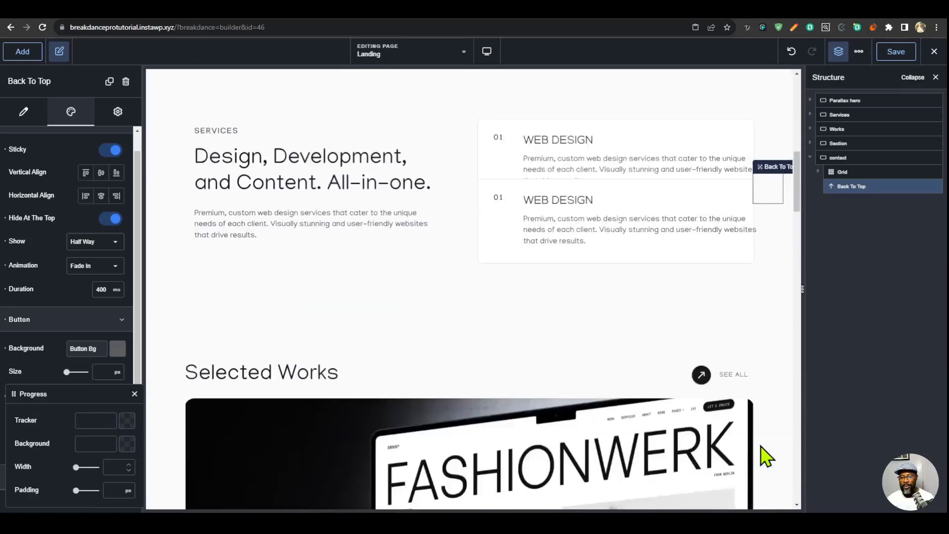
scroll(762, 447, "down", 10)
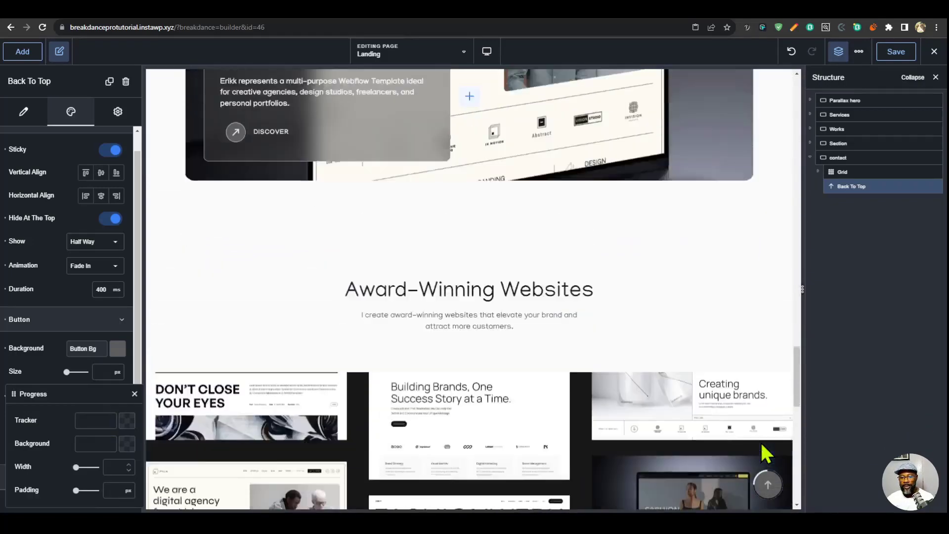
scroll(761, 444, "up", 1)
left_click(126, 443)
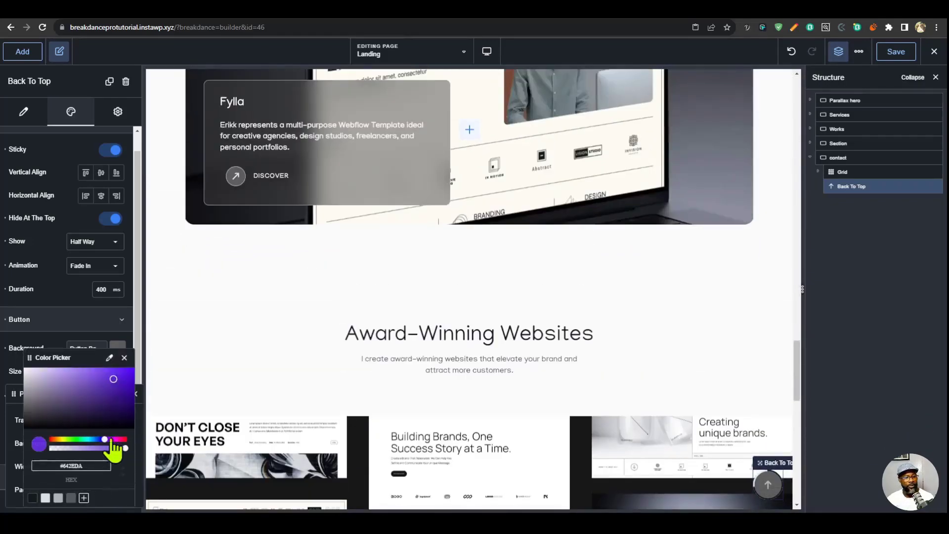
left_click(58, 500)
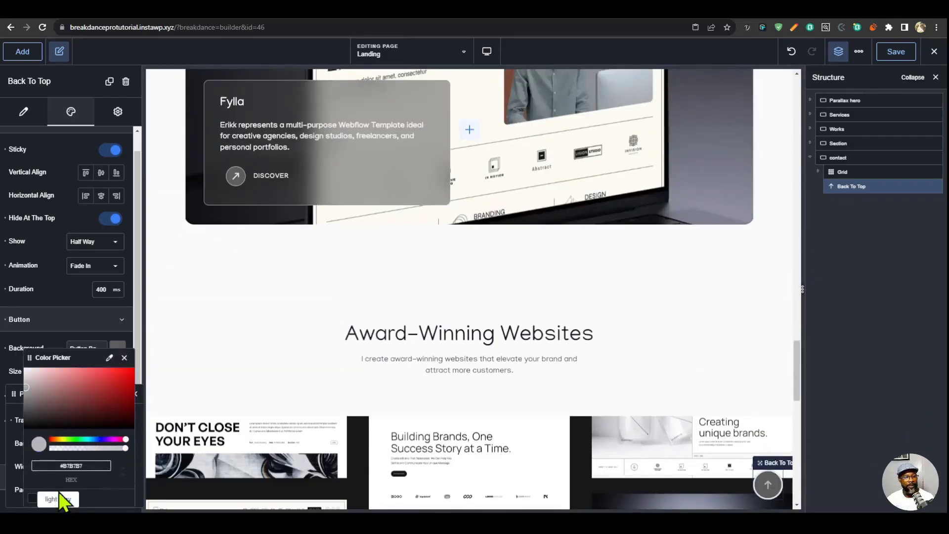
left_click_drag(24, 394, 21, 394)
left_click(20, 394)
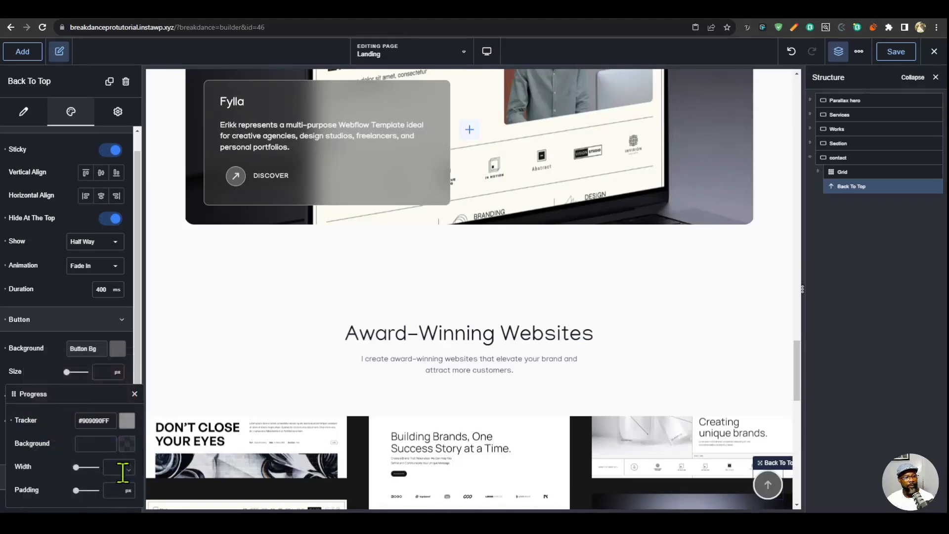
left_click(127, 445)
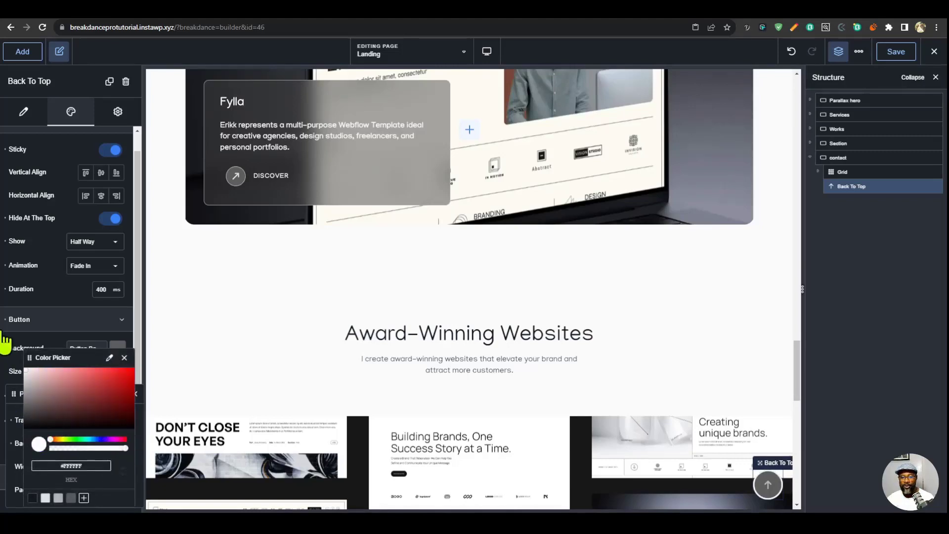
scroll(614, 402, "up", 1)
left_click(897, 51)
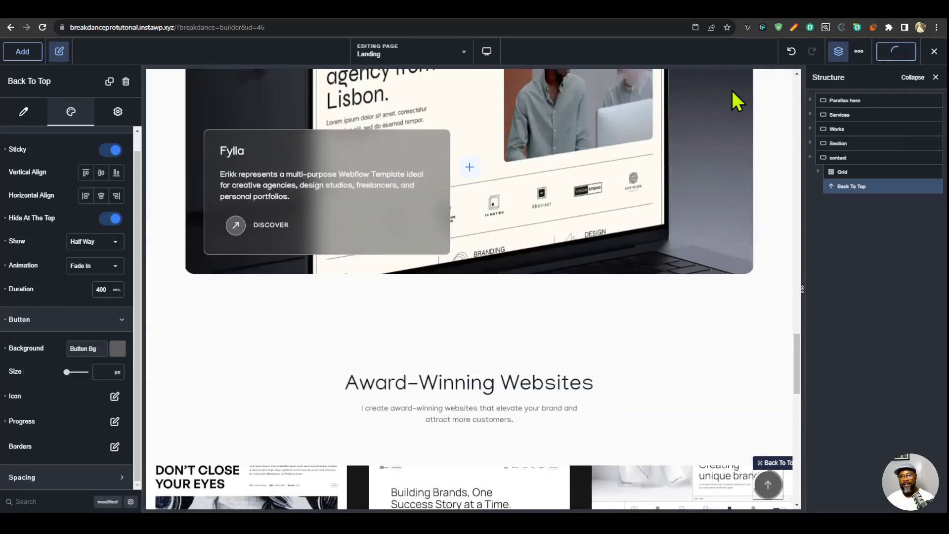
- Switch to the live landing page and examine it from the hero to the contact section for the back-to-top button
left_click(688, 12)
scroll(681, 331, "up", 1)
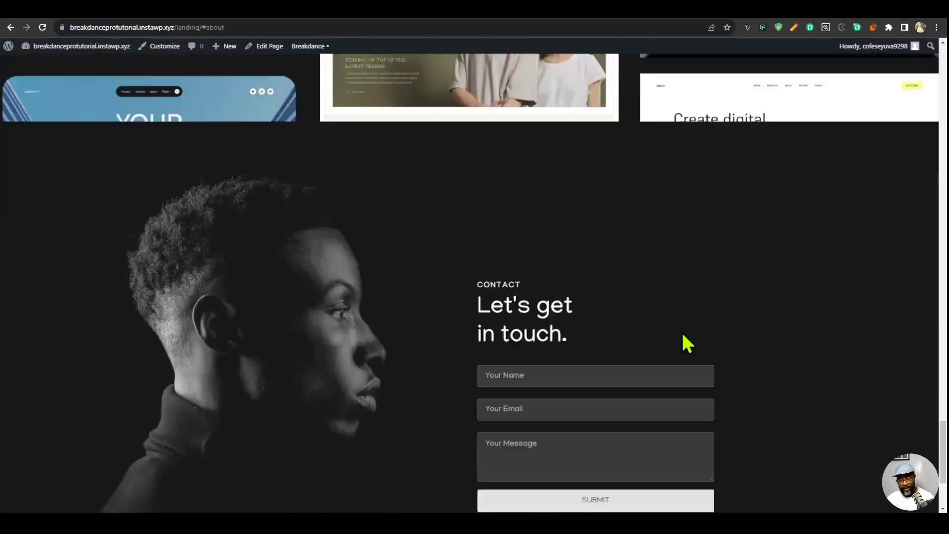
scroll(681, 331, "down", 3)
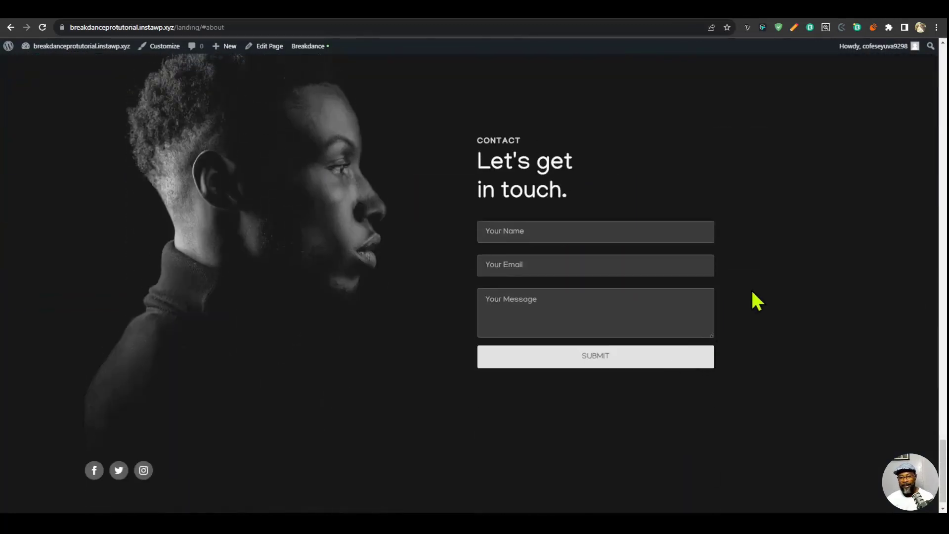
scroll(764, 311, "up", 20)
scroll(825, 379, "up", 20)
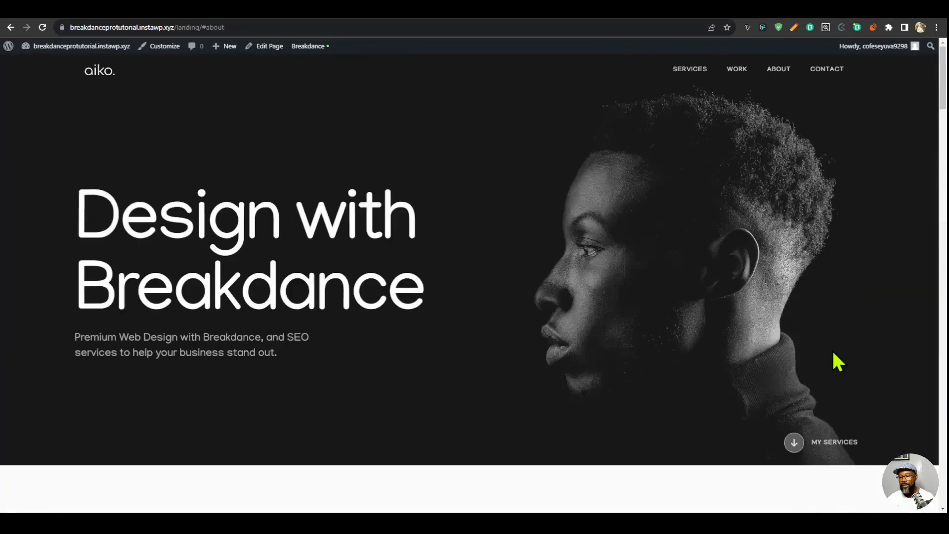
scroll(833, 344, "down", 20)
scroll(834, 346, "down", 15)
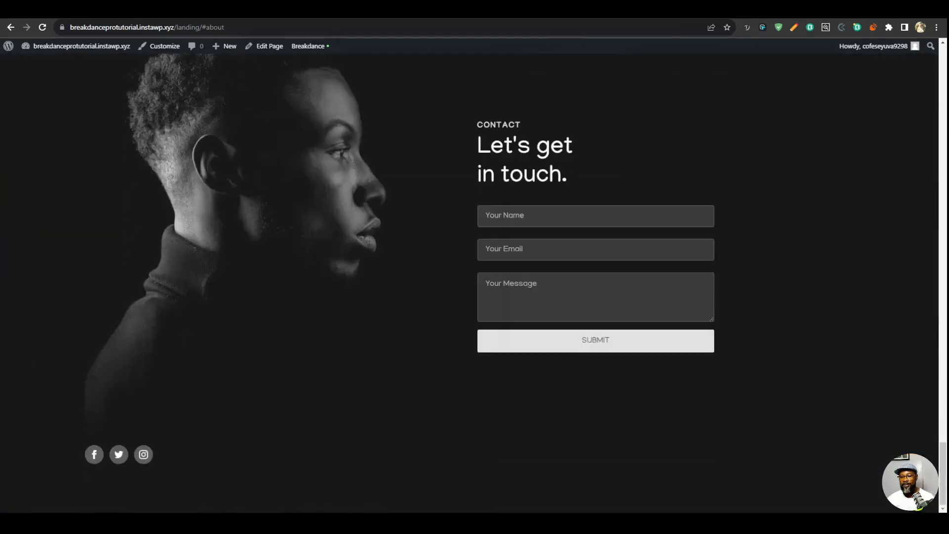
scroll(850, 402, "up", 20)
scroll(850, 303, "down", 7)
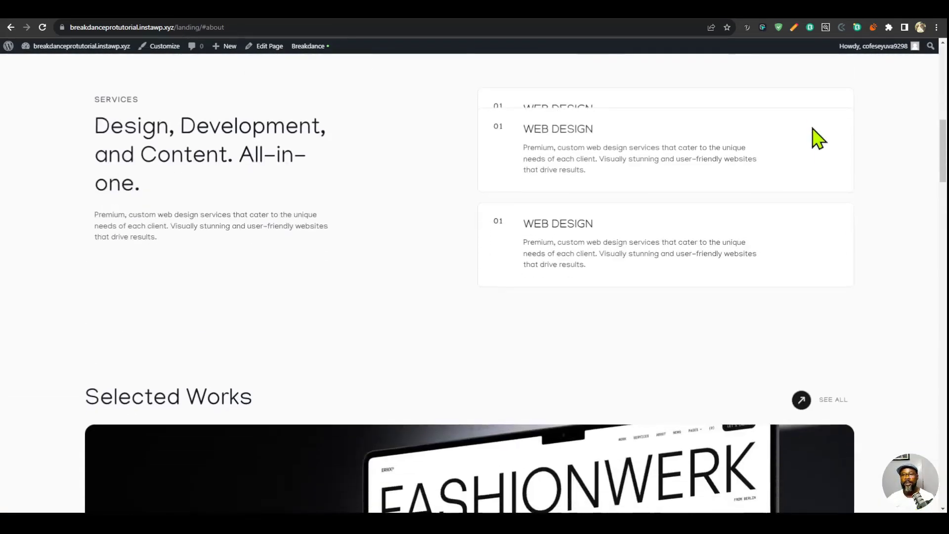
scroll(828, 287, "down", 15)
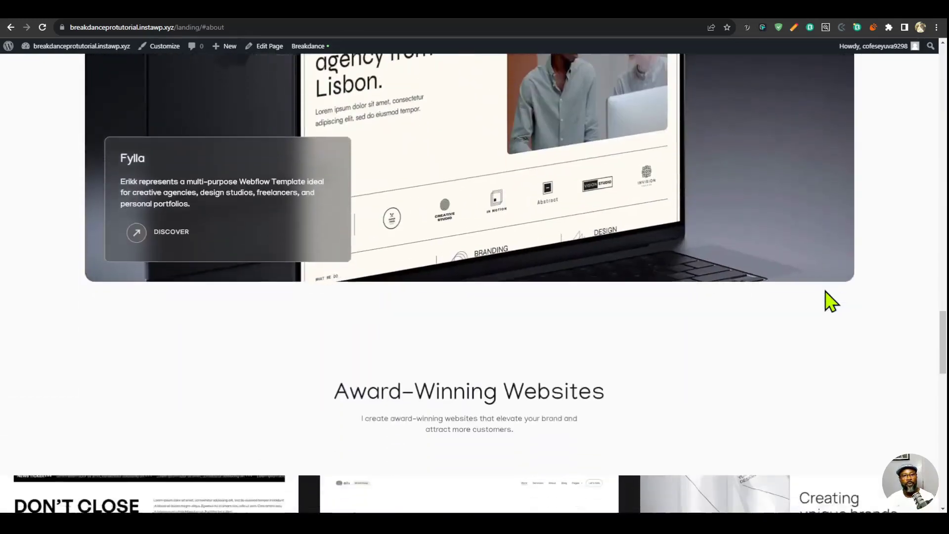
scroll(831, 301, "up", 15)
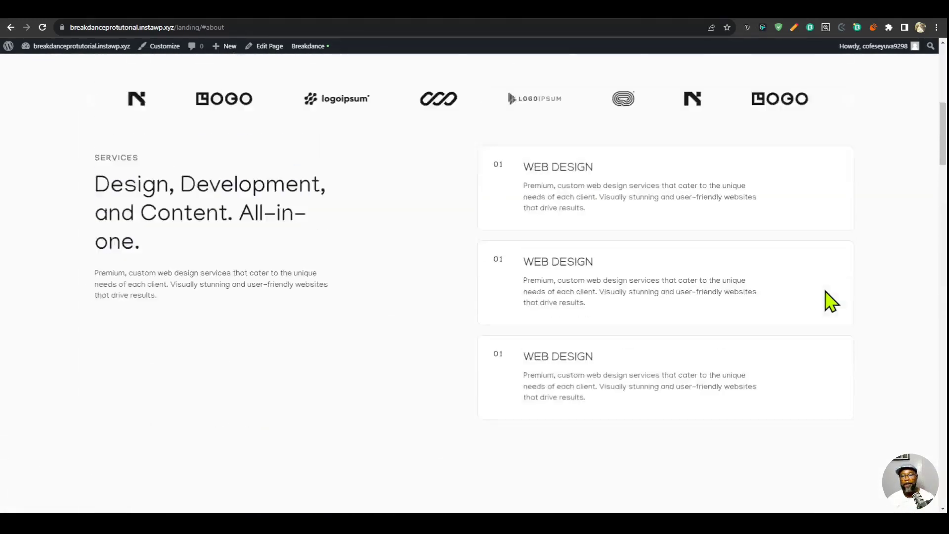
scroll(831, 300, "up", 7)
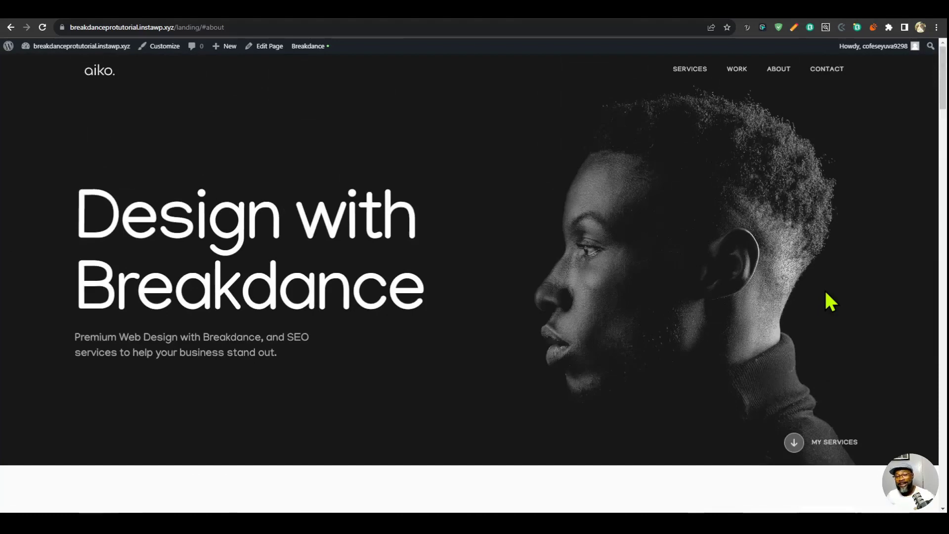